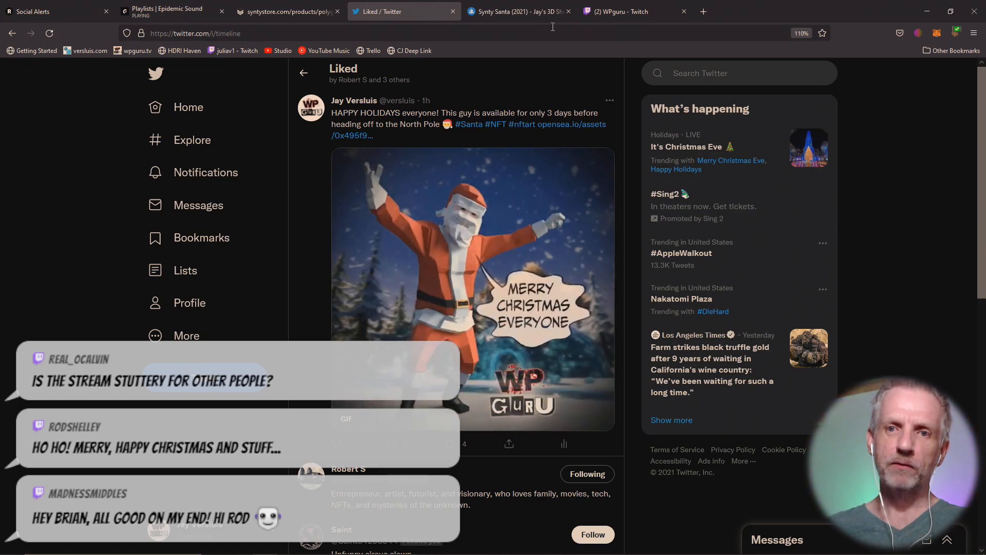
- Bring up the Synty Santa (2021) OpenSea listing, priced at 0.01 ETH with the sale ending December 27, 2021
{"action": "left_click", "coordinate": [518, 7]}
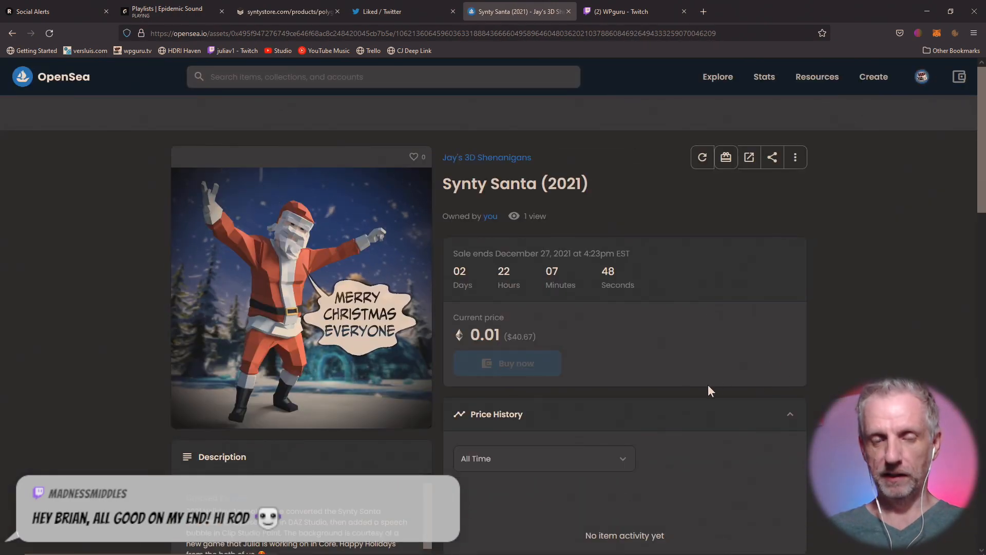
{"action": "scroll", "coordinate": [505, 372], "scroll_direction": "down", "scroll_amount": 3}
{"action": "scroll", "coordinate": [565, 378], "scroll_direction": "up", "scroll_amount": 3}
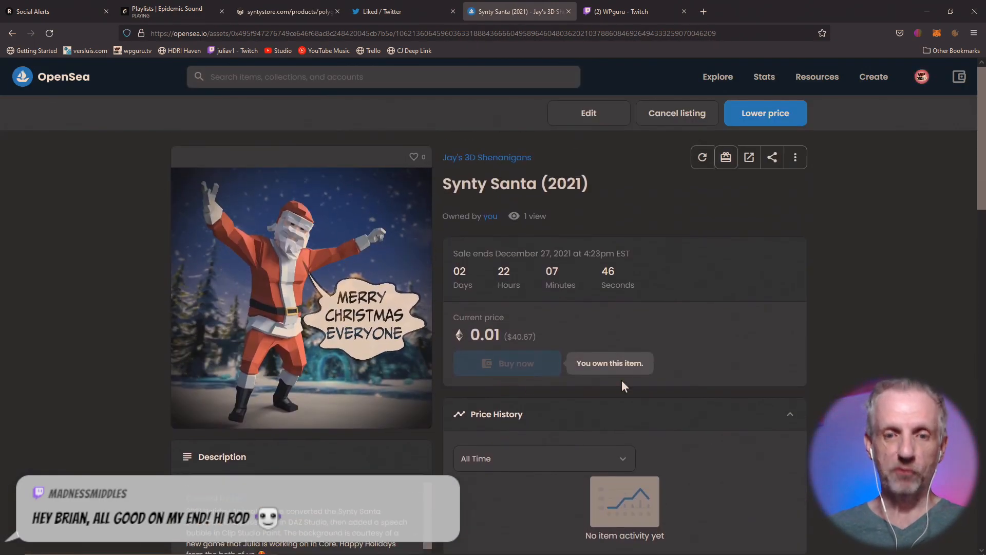
{"action": "scroll", "coordinate": [622, 380], "scroll_direction": "up", "scroll_amount": 2, "text": "ctrl"}
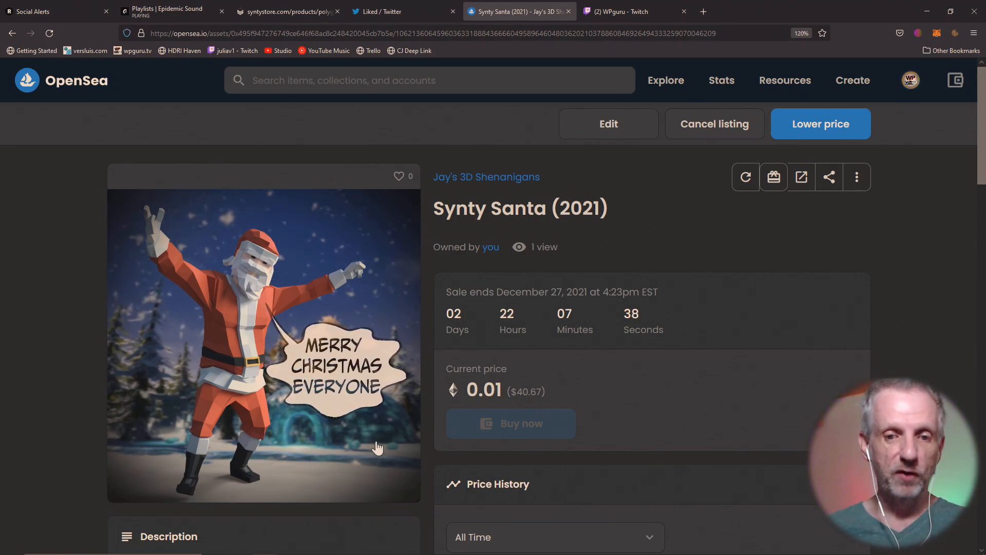
{"action": "mouse_move", "coordinate": [341, 490]}
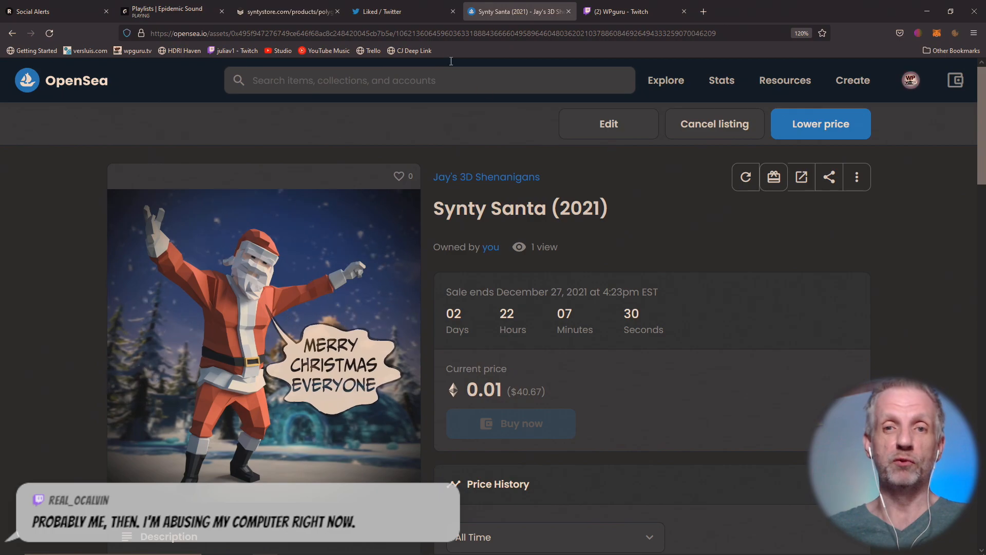
- Share the Synty Santa OpenSea listing URL in the Twitch stream chat, then return to the listing
{"action": "left_click", "coordinate": [501, 26]}
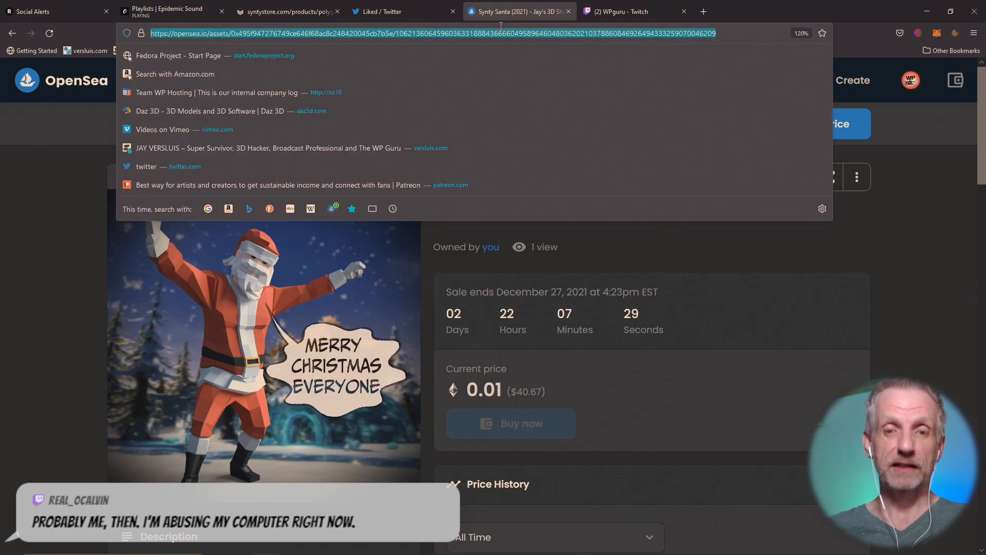
{"action": "left_click", "coordinate": [599, 15]}
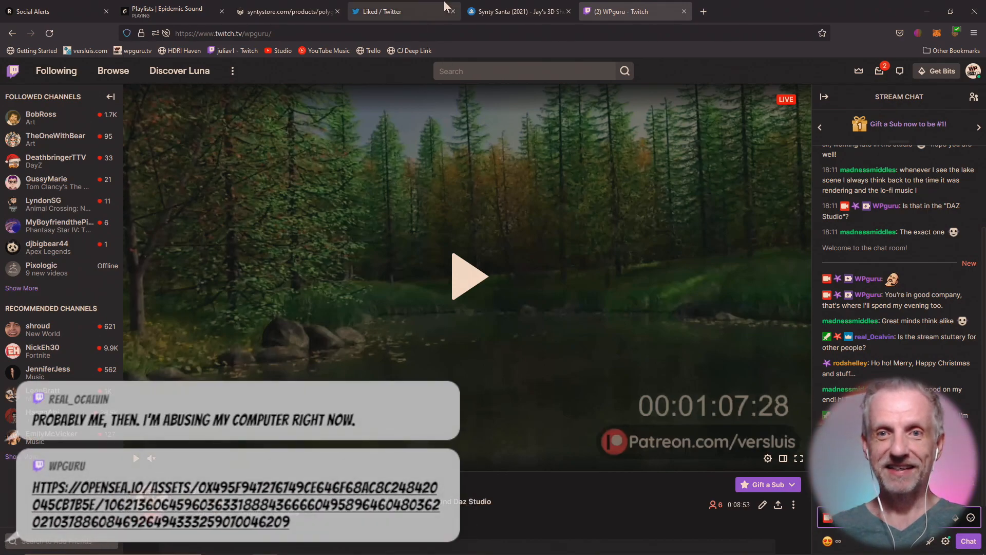
{"action": "left_click", "coordinate": [498, 4]}
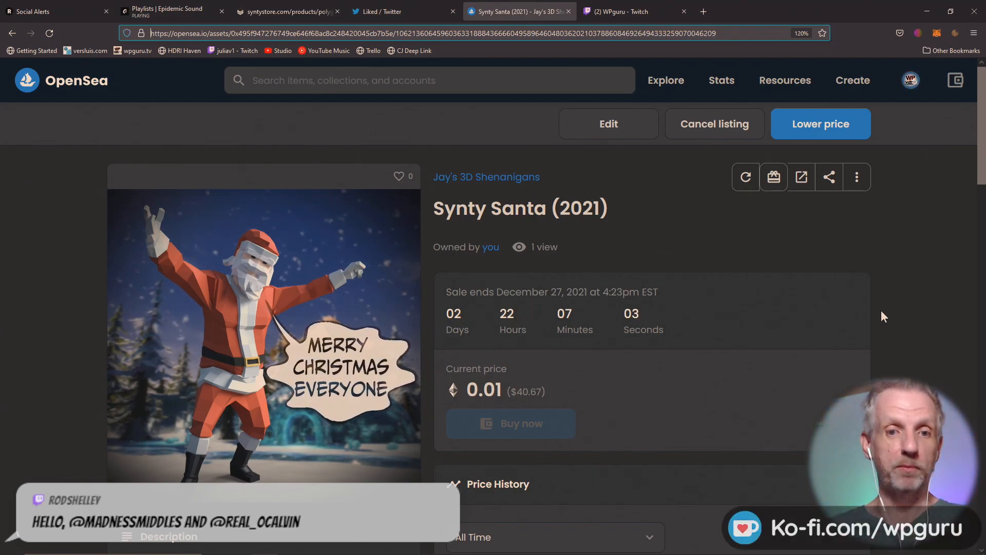
- Open the POLYGON - Shops Pack product page ($75.00 USD) from the Synty Store home page
{"action": "left_click", "coordinate": [288, 11]}
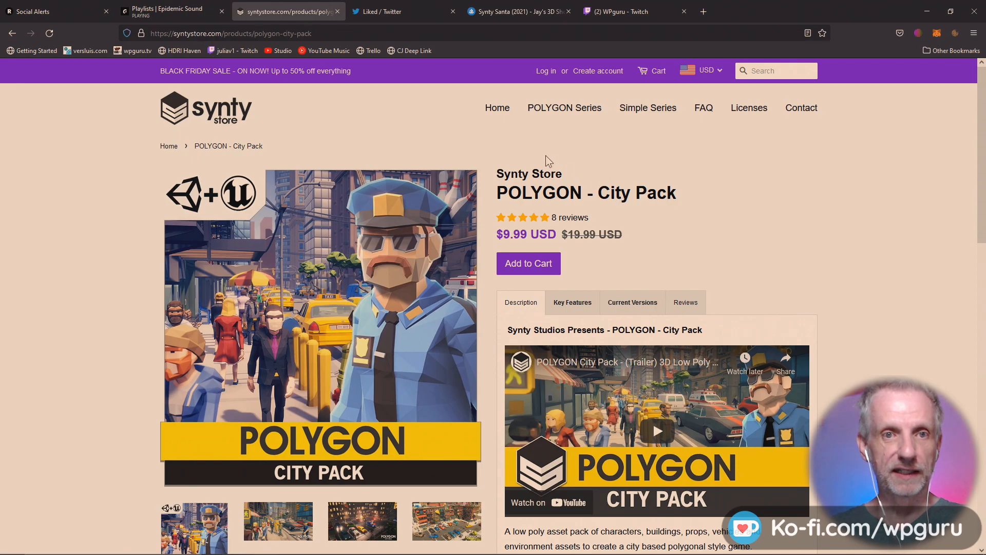
{"action": "left_click", "coordinate": [198, 123]}
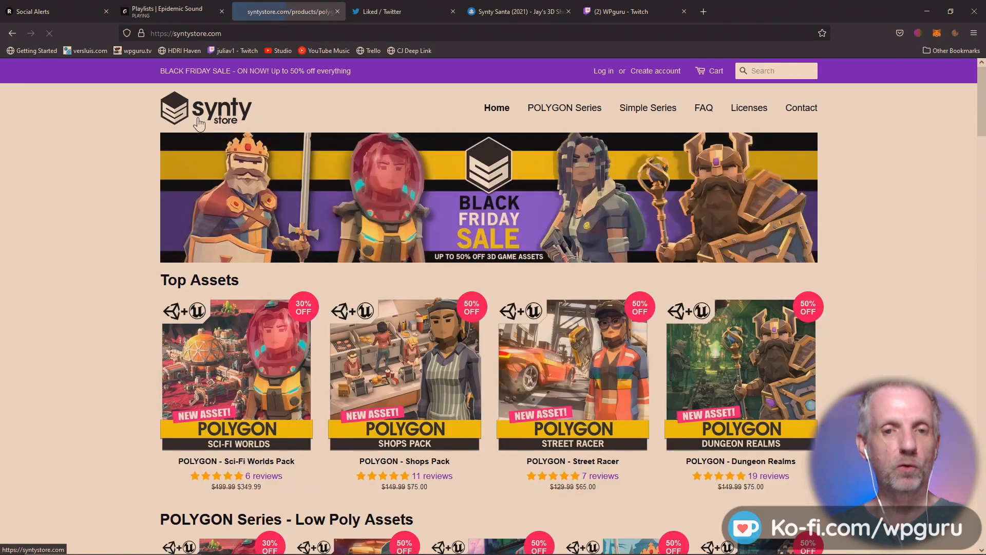
{"action": "scroll", "coordinate": [128, 246], "scroll_direction": "down", "scroll_amount": 2}
{"action": "scroll", "coordinate": [127, 246], "scroll_direction": "down", "scroll_amount": 3}
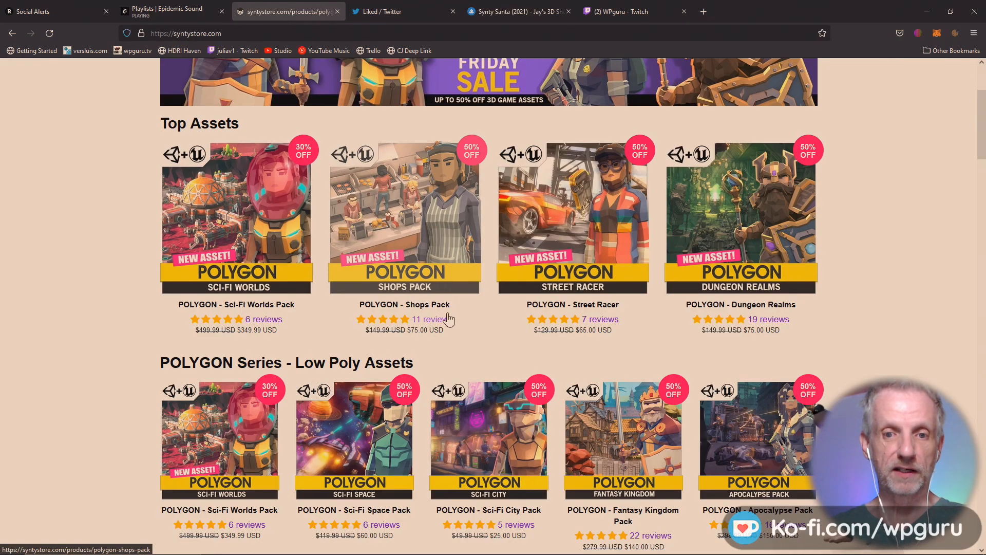
{"action": "left_click", "coordinate": [426, 251]}
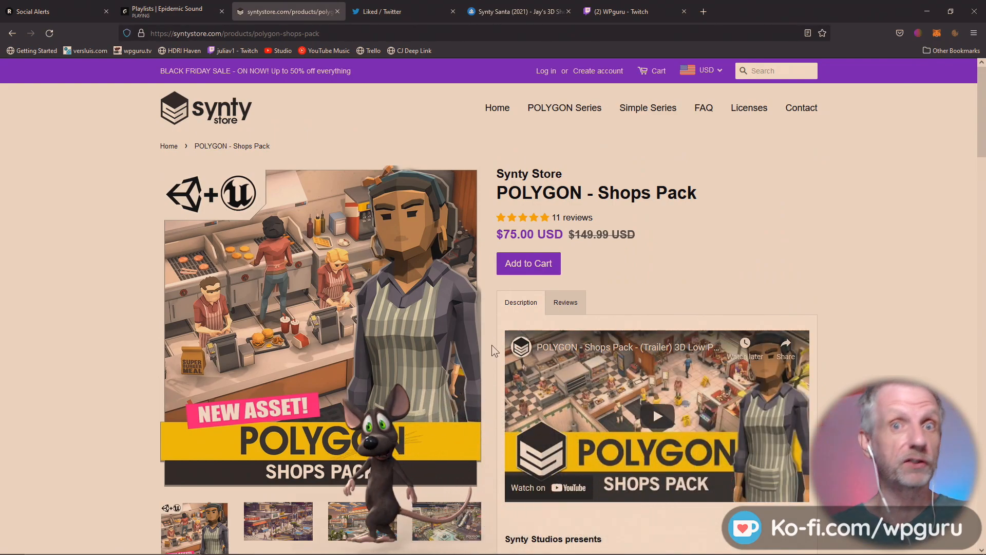
- Make the Santa characters shot the product's main image, then go back to the OpenSea listing
{"action": "scroll", "coordinate": [492, 344], "scroll_direction": "down", "scroll_amount": 3}
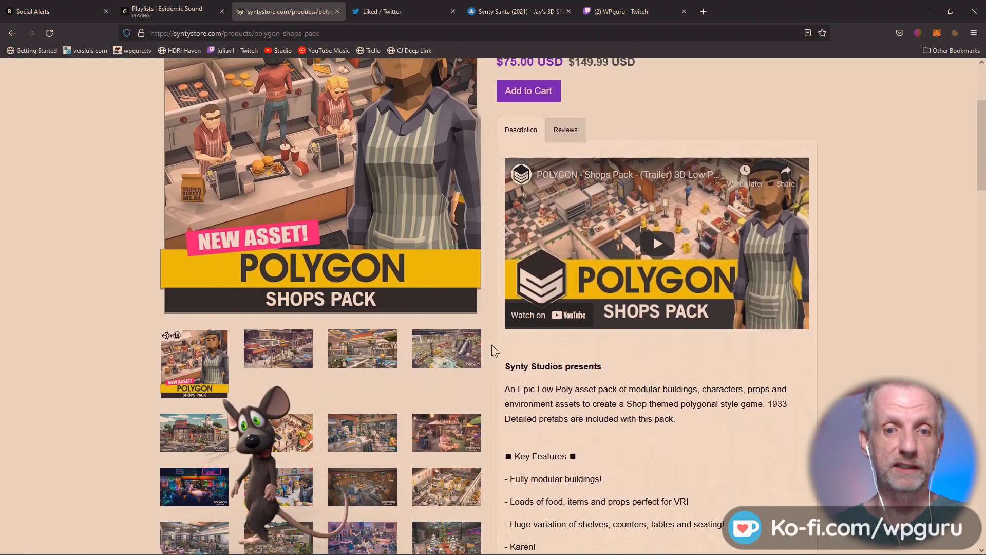
{"action": "scroll", "coordinate": [492, 344], "scroll_direction": "down", "scroll_amount": 1}
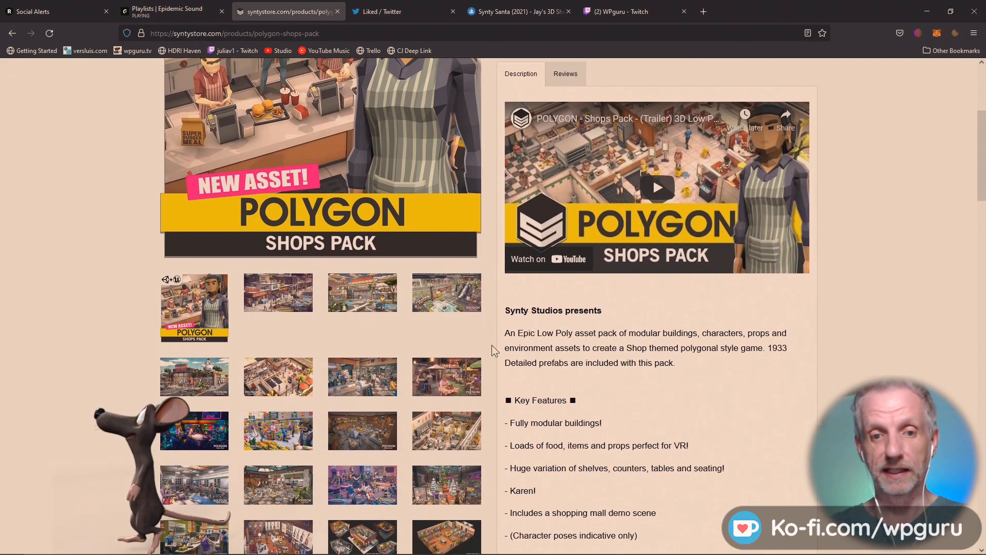
{"action": "scroll", "coordinate": [492, 344], "scroll_direction": "down", "scroll_amount": 2}
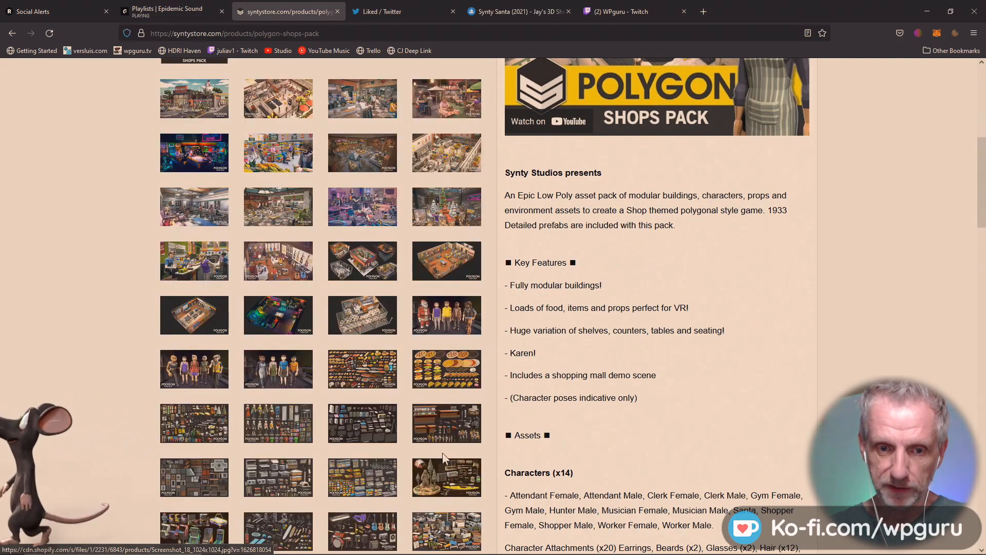
{"action": "left_click", "coordinate": [442, 453]}
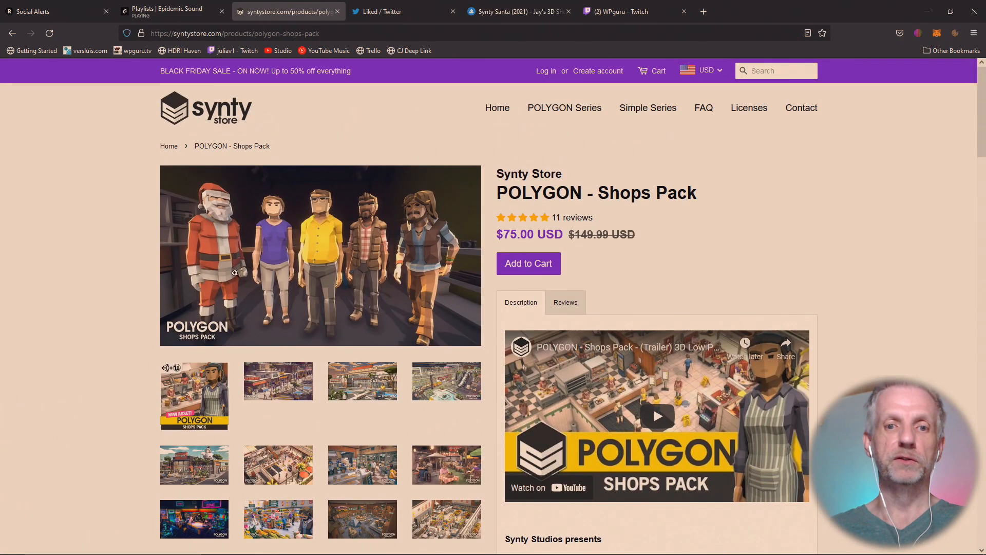
{"action": "left_click", "coordinate": [516, 12]}
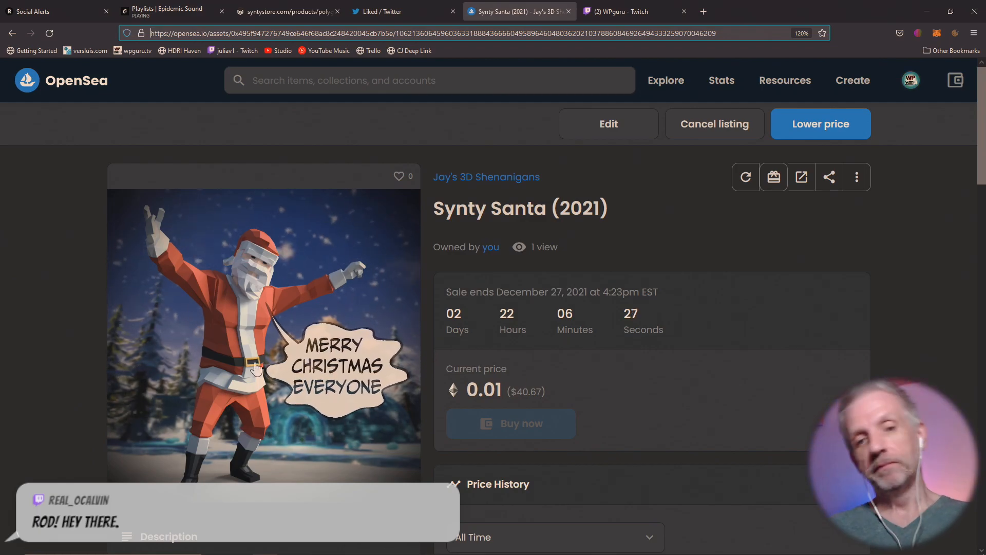
- Minimize Firefox to reveal the Windows desktop with its Santa and Synty Test folders
{"action": "mouse_move", "coordinate": [208, 343]}
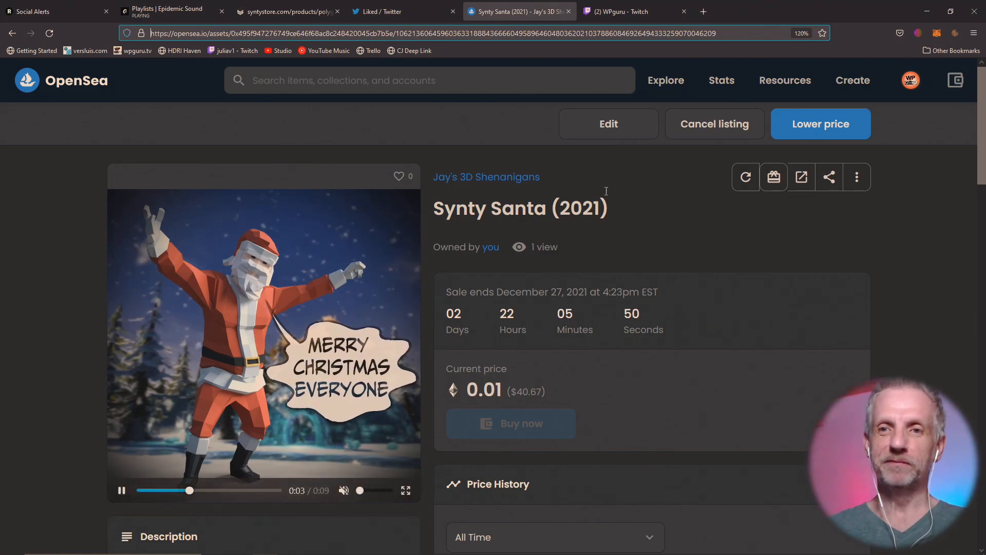
{"action": "left_click", "coordinate": [938, 5]}
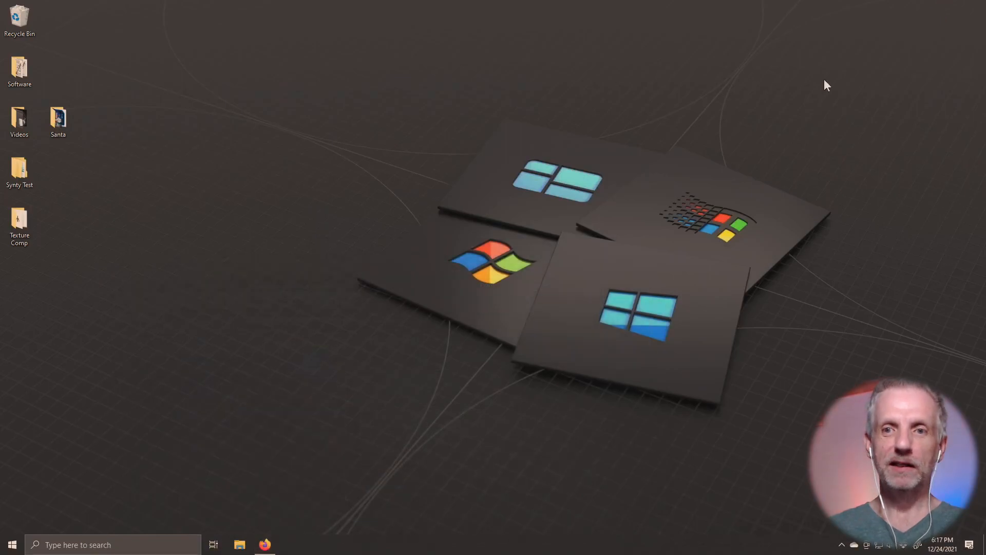
{"action": "left_click", "coordinate": [6, 548]}
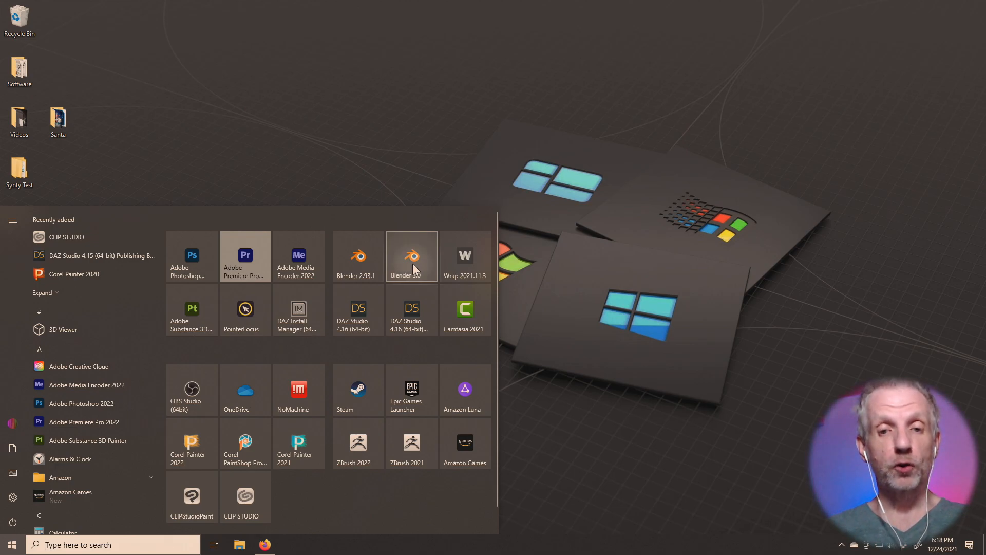
- Launch Blender 3.0 and PointerFocus, then dismiss Blender's splash screen to show the default cube scene
{"action": "left_click", "coordinate": [412, 263]}
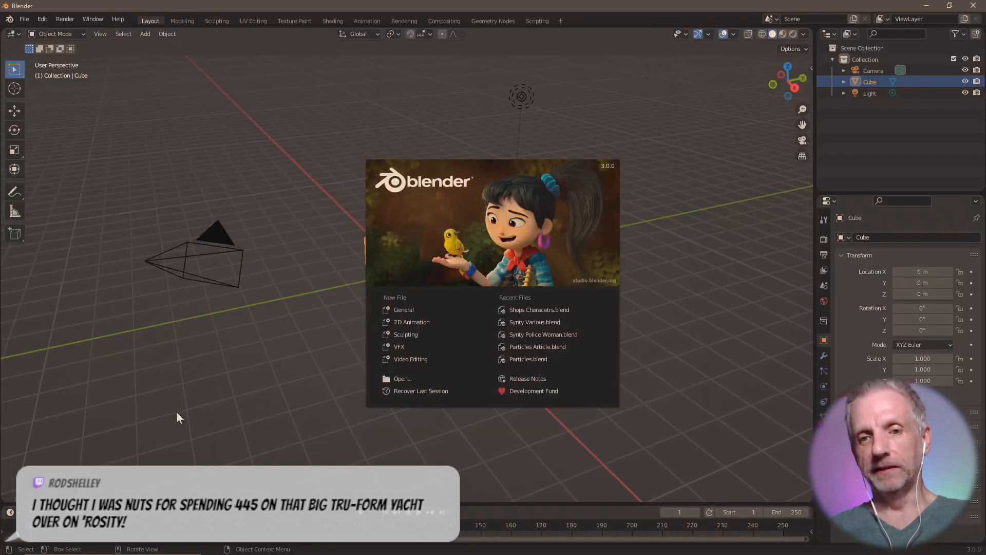
{"action": "key", "text": "super"}
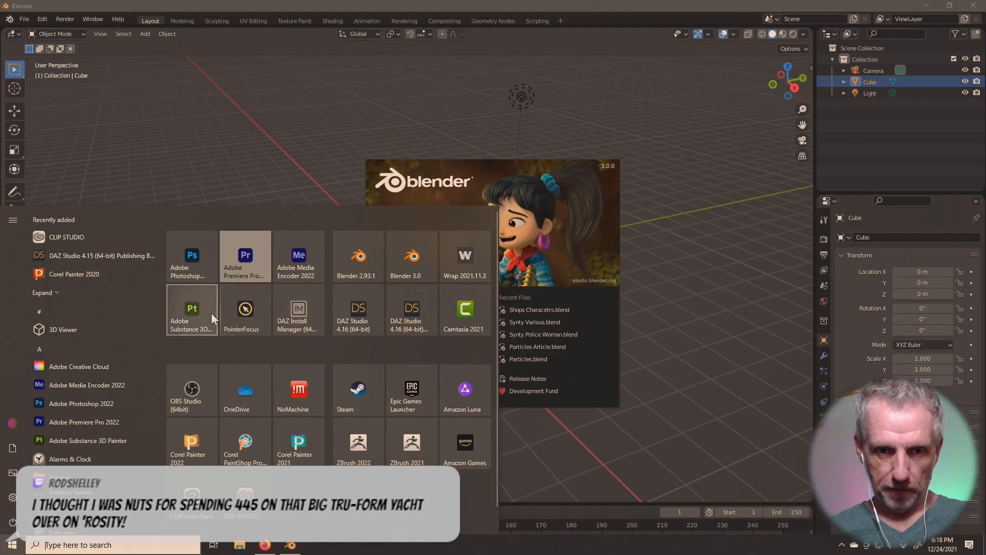
{"action": "left_click", "coordinate": [251, 316]}
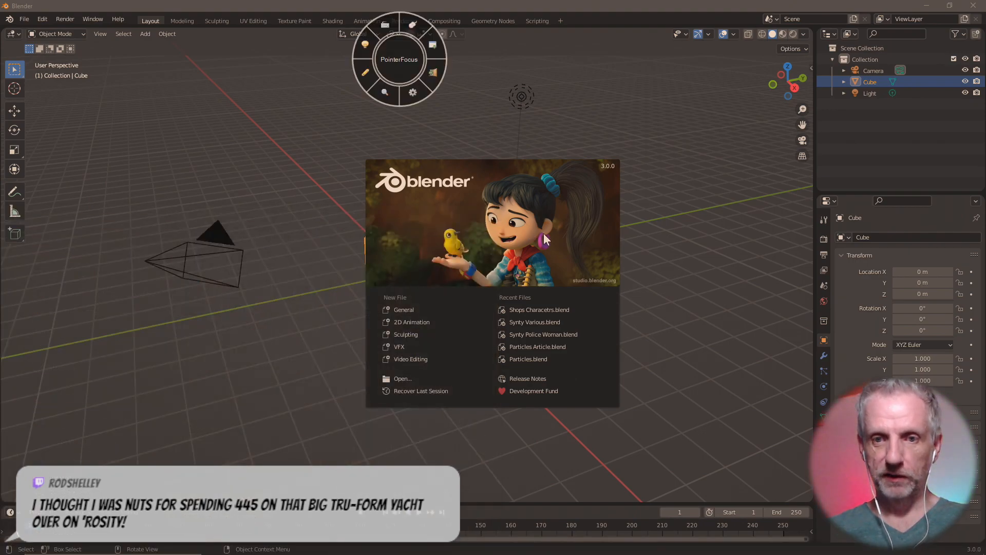
{"action": "left_click", "coordinate": [433, 46]}
{"action": "left_click", "coordinate": [554, 238]}
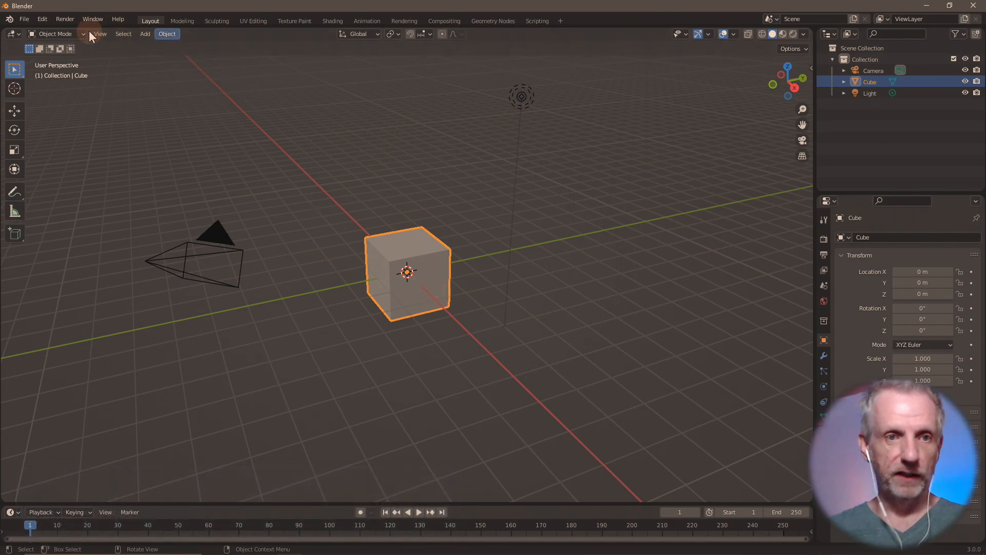
{"action": "left_click", "coordinate": [18, 19]}
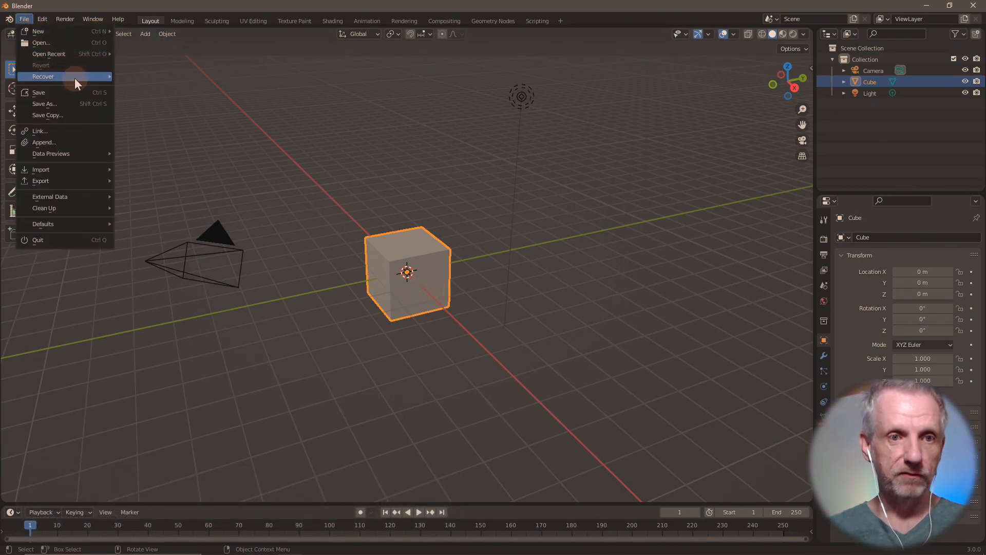
- Open Shops Characetrs.blend and expand the Armature to list its character meshes
{"action": "mouse_move", "coordinate": [98, 54]}
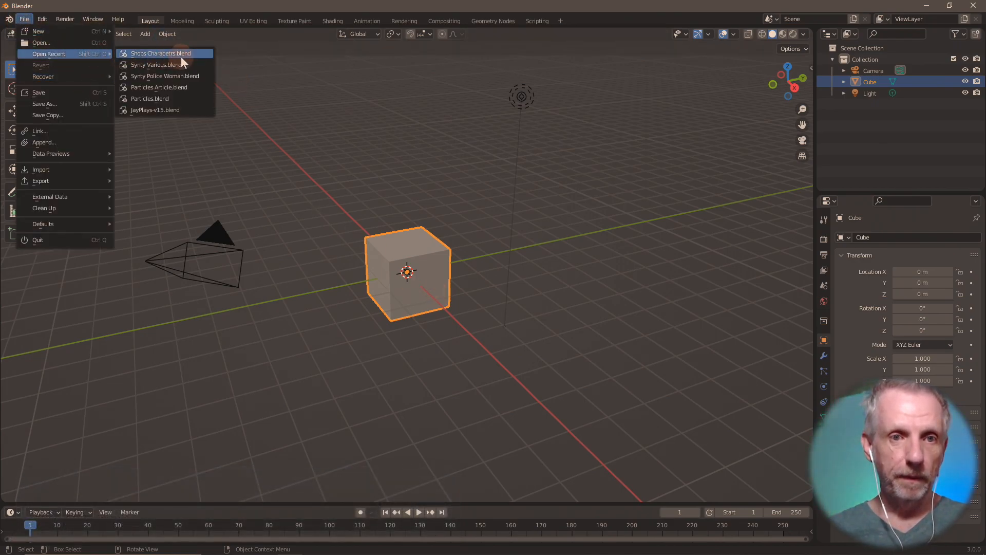
{"action": "left_click", "coordinate": [200, 54]}
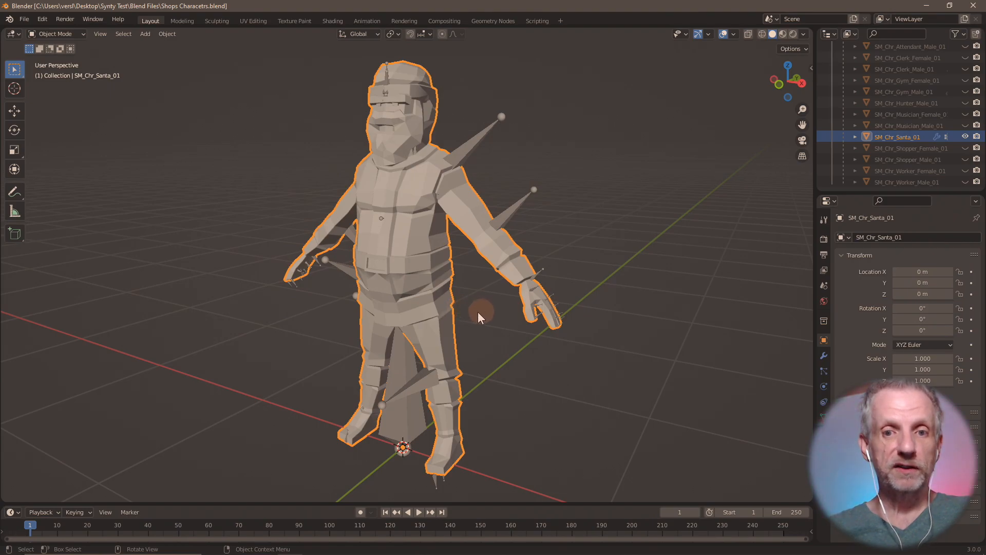
{"action": "mouse_move", "coordinate": [478, 312]}
{"action": "middle_mouse_down"}
{"action": "mouse_move", "coordinate": [429, 317]}
{"action": "mouse_move", "coordinate": [477, 313]}
{"action": "middle_mouse_up"}
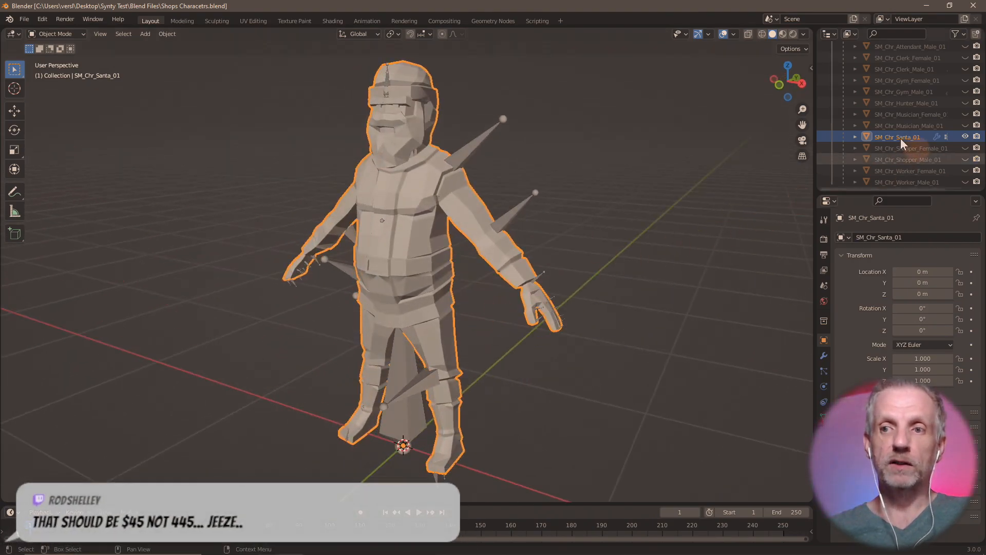
{"action": "scroll", "coordinate": [889, 140], "scroll_direction": "up", "scroll_amount": 3}
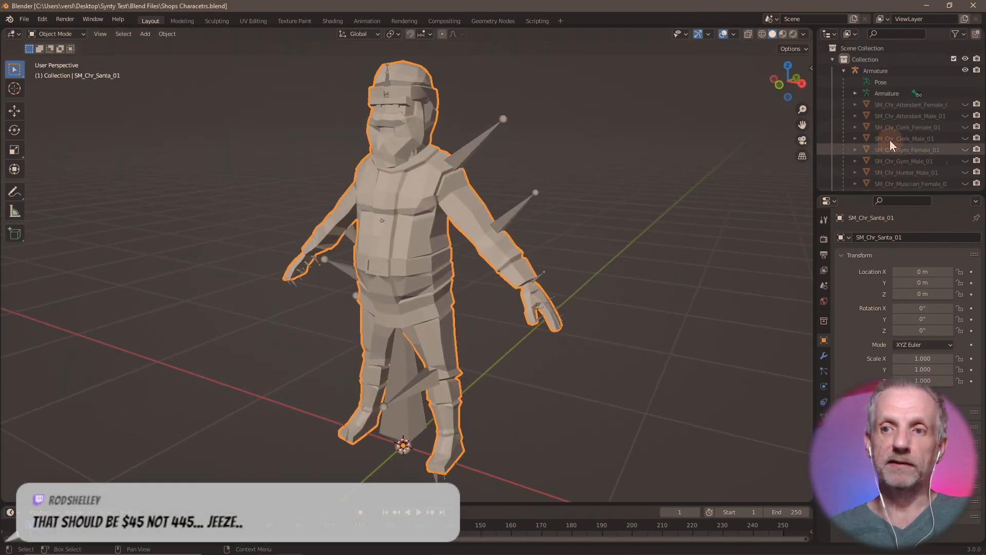
{"action": "left_click", "coordinate": [845, 70]}
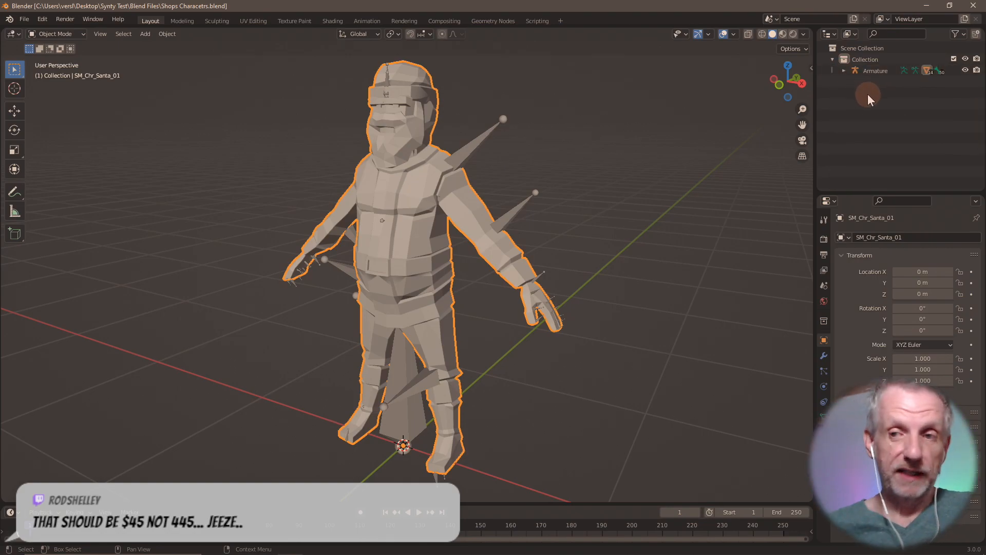
{"action": "left_click", "coordinate": [844, 71]}
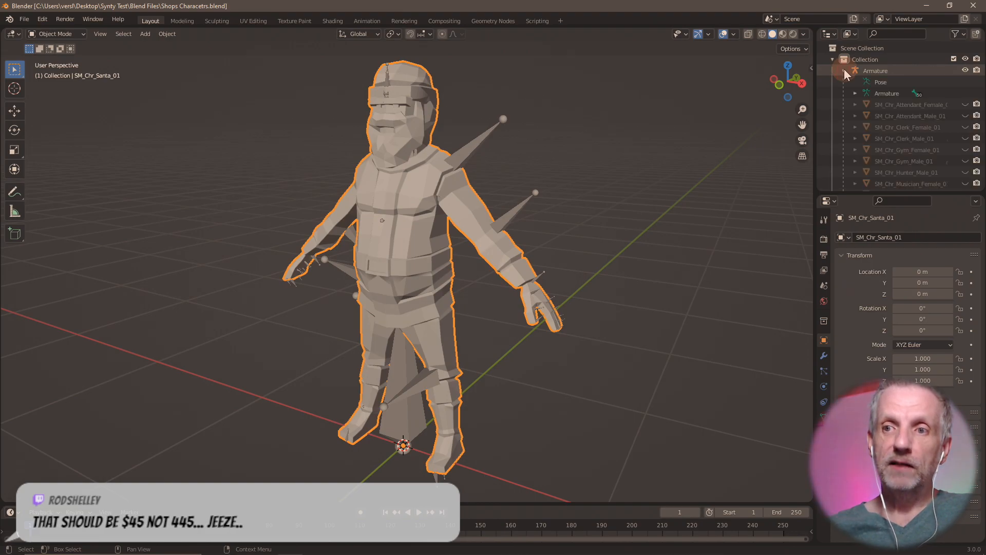
{"action": "scroll", "coordinate": [891, 93], "scroll_direction": "down", "scroll_amount": 3}
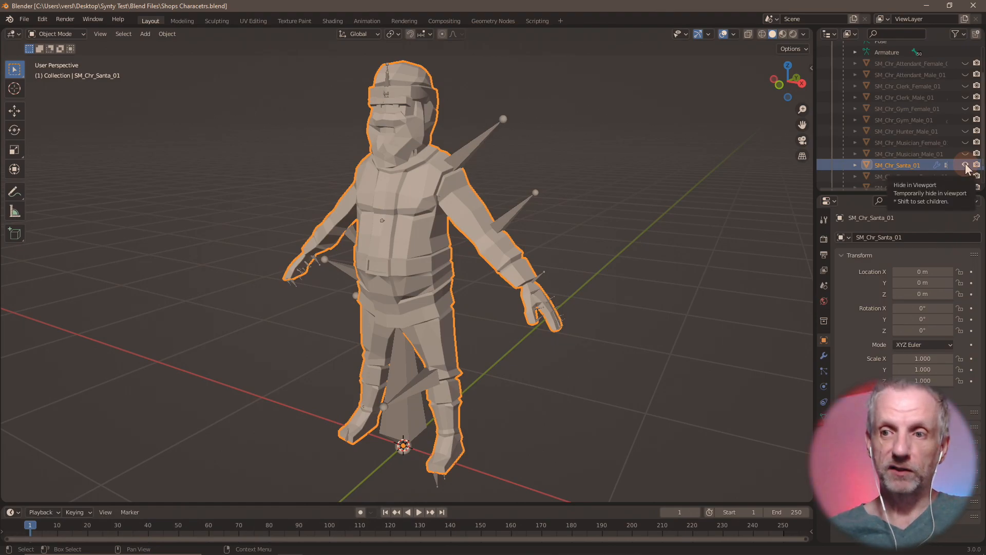
- Preview the male musician, female musician and hunter characters, then show and select only SM_Chr_Santa_01
{"action": "left_click", "coordinate": [965, 165]}
{"action": "left_click", "coordinate": [965, 153]}
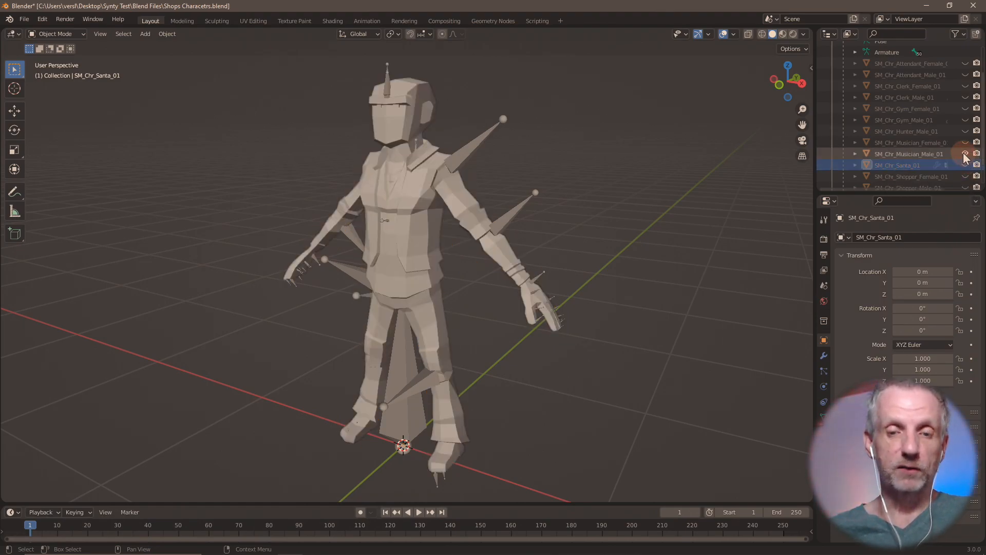
{"action": "left_click", "coordinate": [937, 153]}
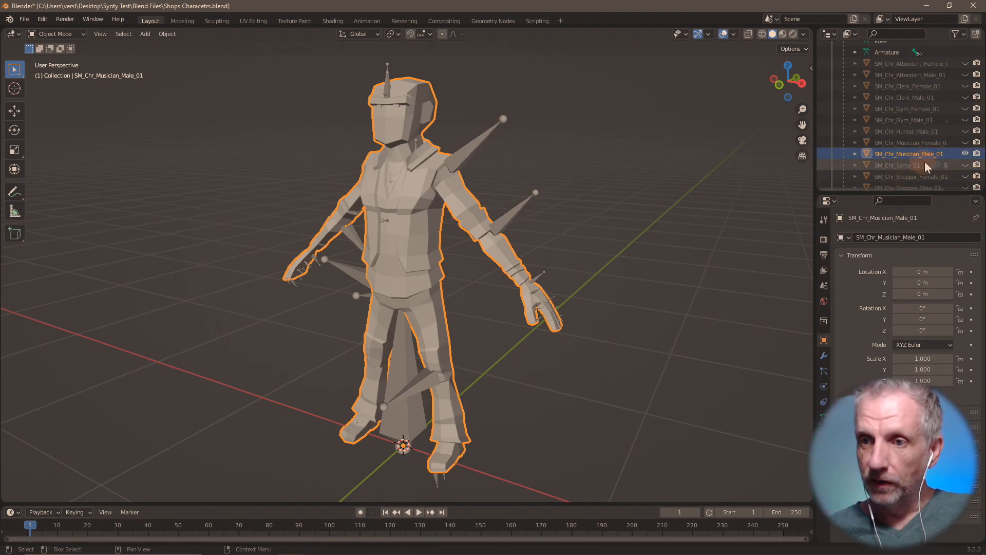
{"action": "left_click", "coordinate": [965, 153]}
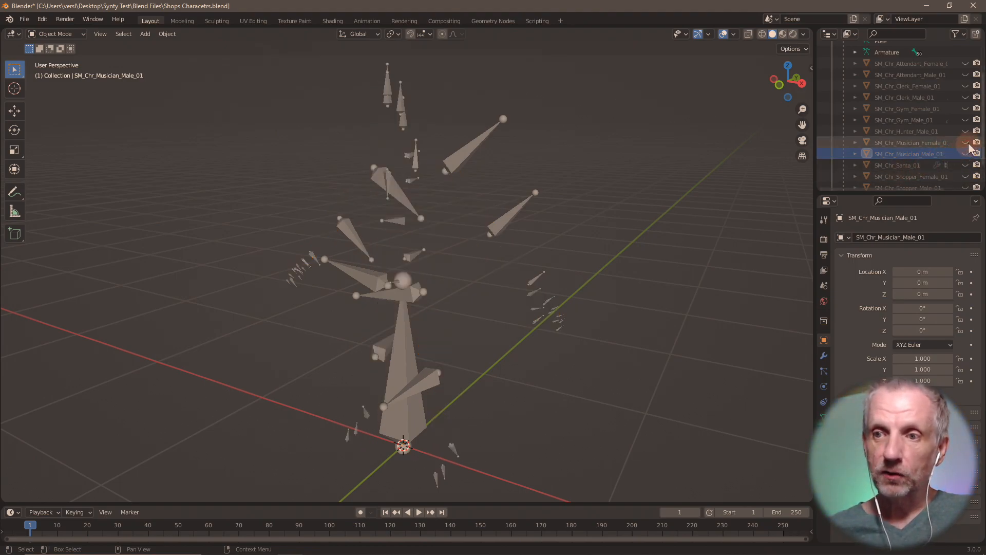
{"action": "left_click", "coordinate": [965, 142]}
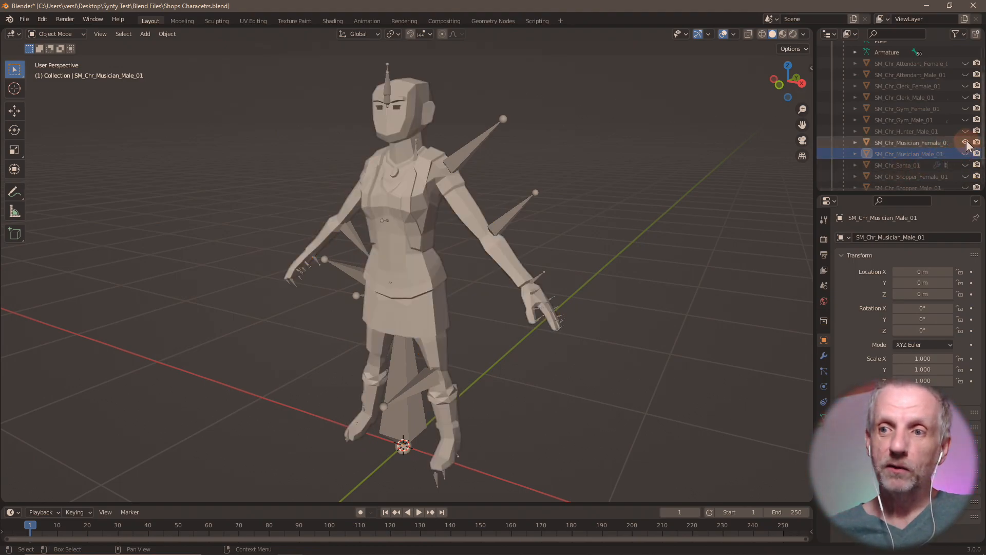
{"action": "left_click", "coordinate": [965, 142]}
{"action": "left_click", "coordinate": [965, 131]}
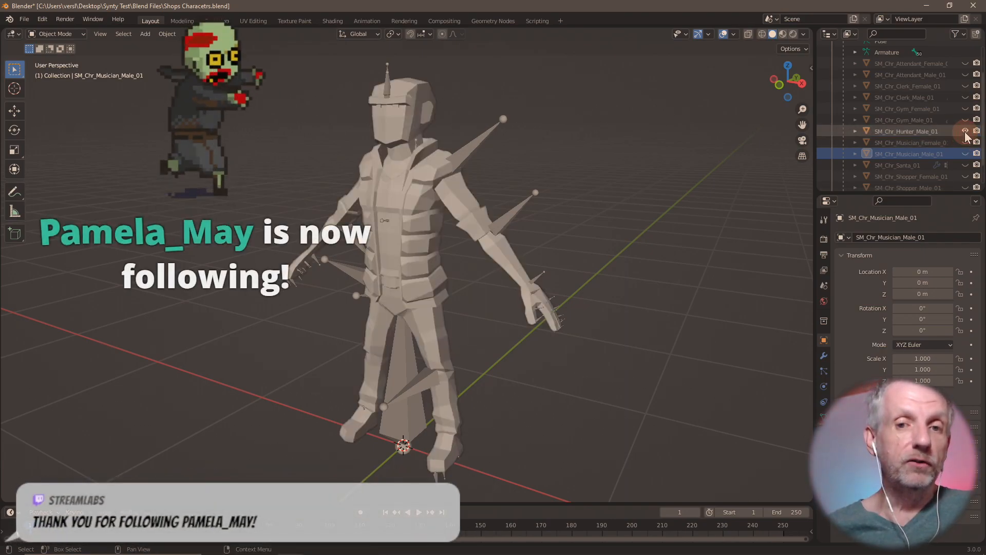
{"action": "left_click", "coordinate": [965, 131]}
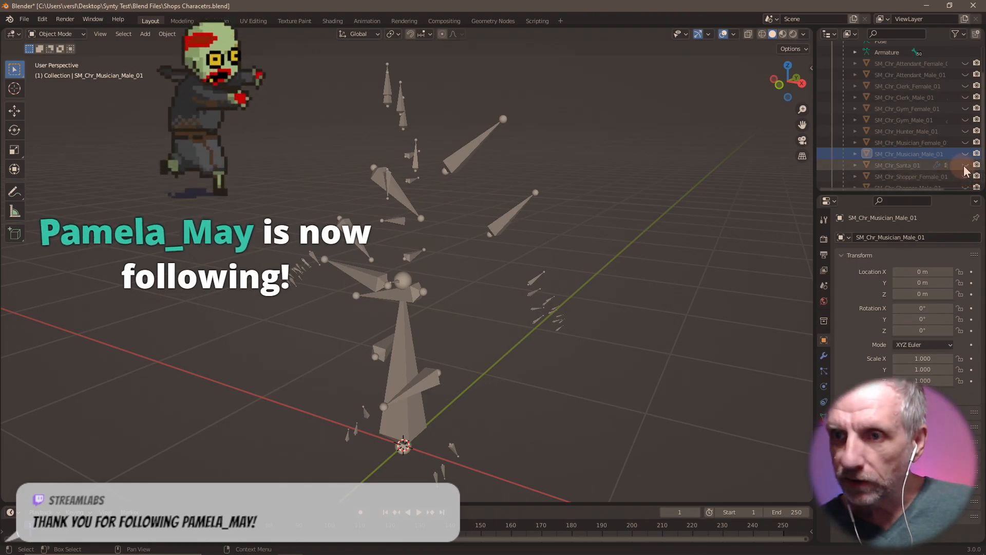
{"action": "left_click", "coordinate": [965, 165]}
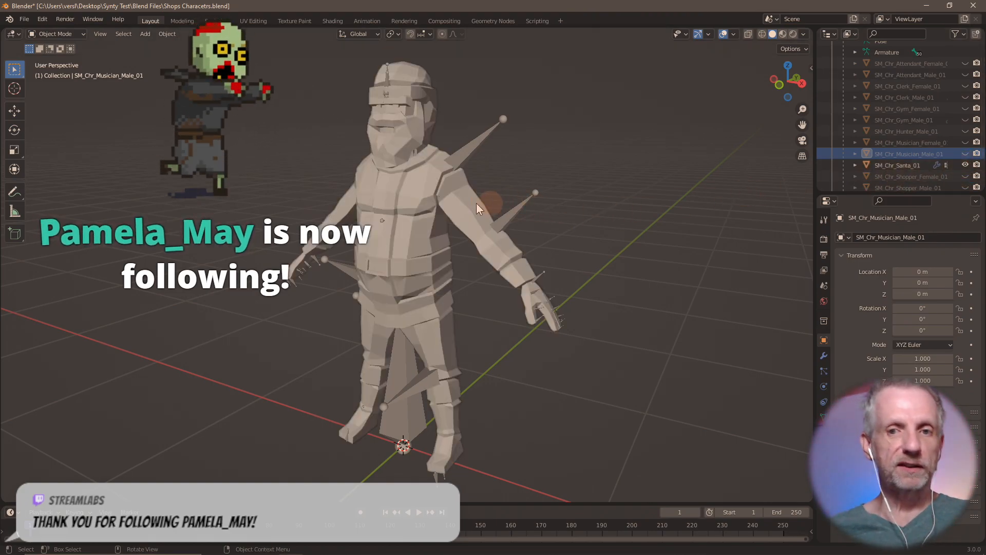
{"action": "left_click", "coordinate": [463, 205]}
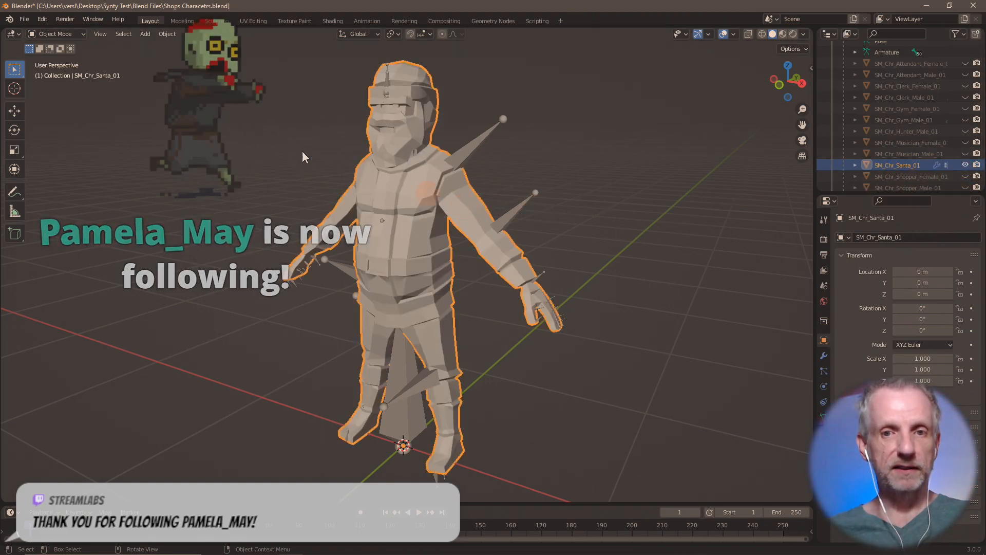
{"action": "left_click", "coordinate": [25, 19]}
{"action": "mouse_move", "coordinate": [82, 179]}
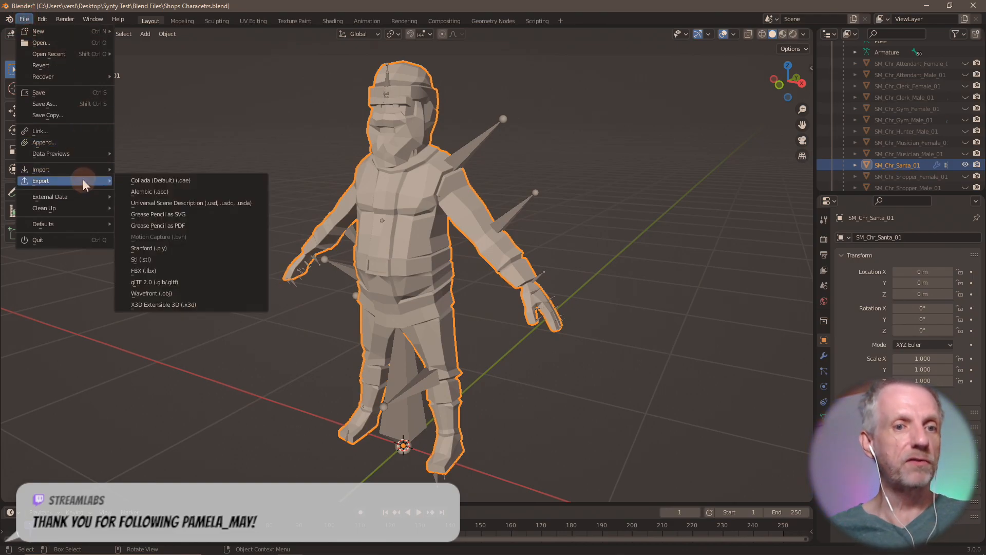
{"action": "left_click", "coordinate": [182, 295]}
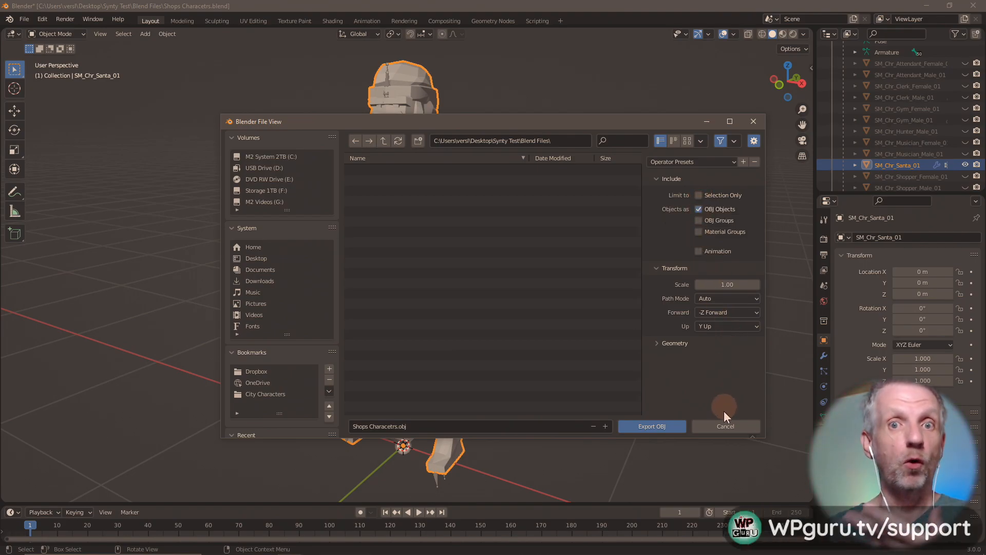
{"action": "left_click", "coordinate": [726, 426]}
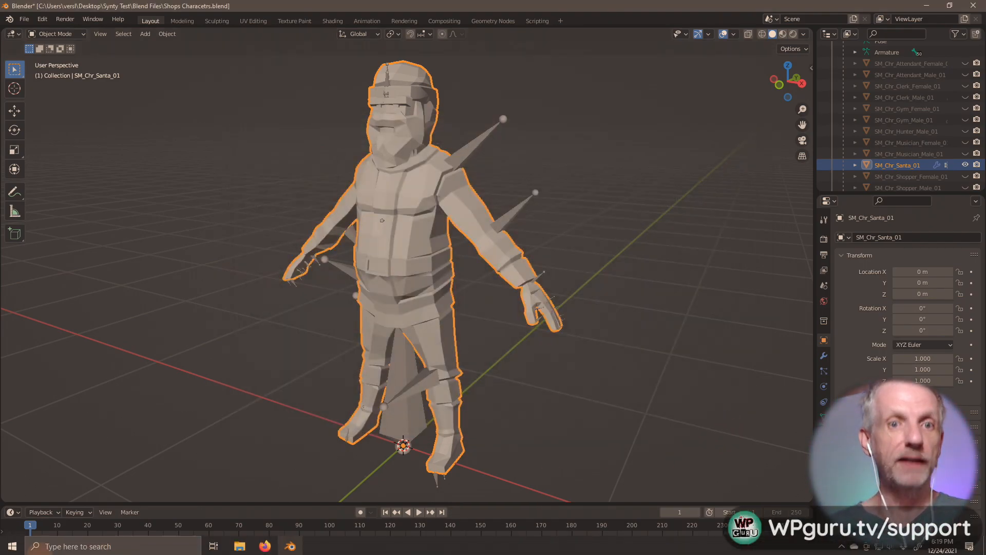
{"action": "left_click", "coordinate": [13, 546]}
- Launch Wrap, load the recent Santa.wrap project and select the Wrapping node to check its warning
{"action": "left_click", "coordinate": [466, 278]}
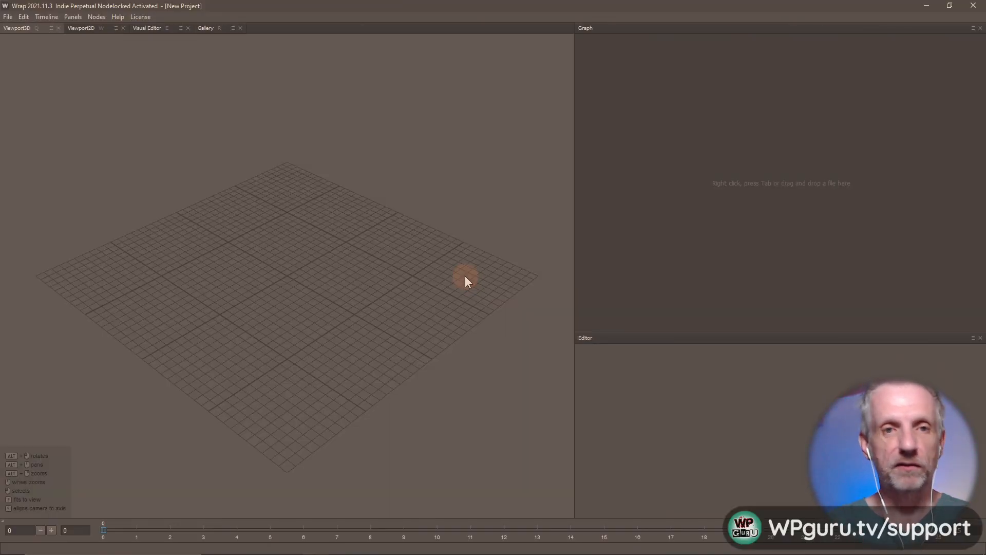
{"action": "left_click", "coordinate": [8, 17]}
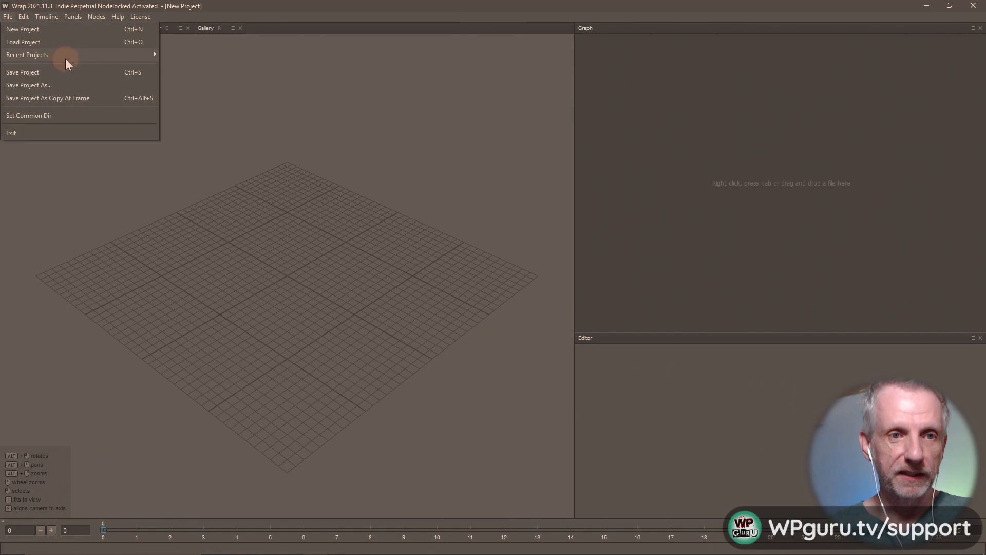
{"action": "mouse_move", "coordinate": [68, 61]}
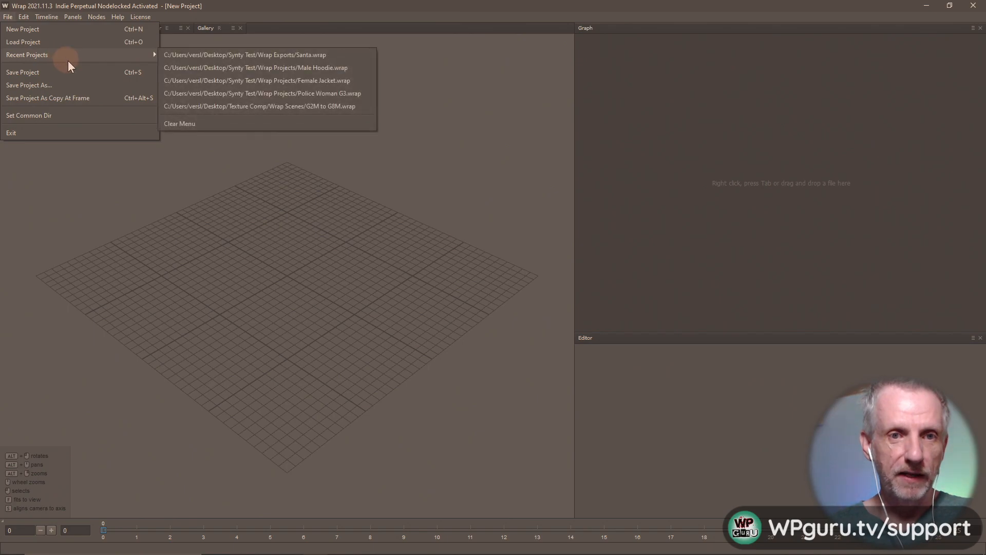
{"action": "left_click", "coordinate": [271, 54]}
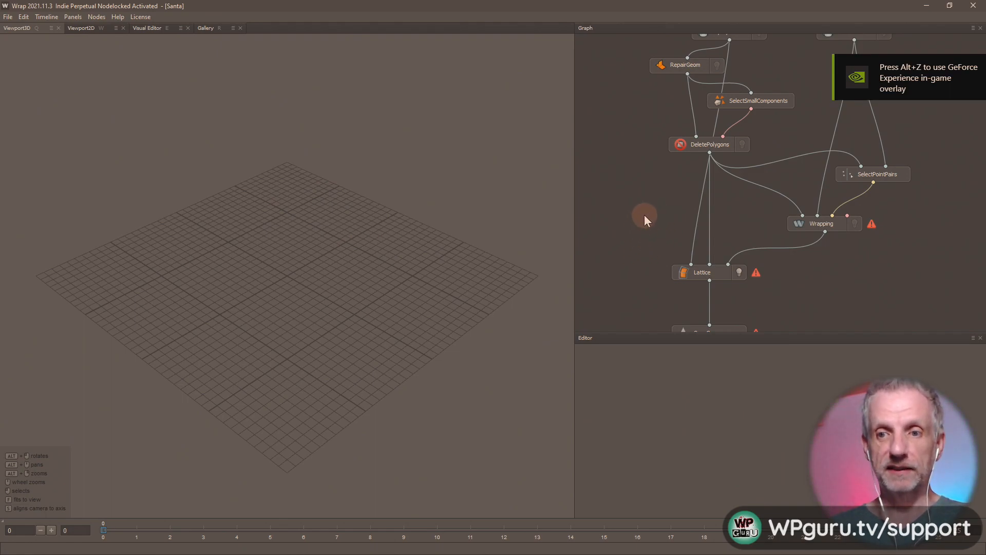
{"action": "mouse_move", "coordinate": [644, 215]}
{"action": "middle_mouse_down"}
{"action": "mouse_move", "coordinate": [649, 312]}
{"action": "mouse_move", "coordinate": [658, 275]}
{"action": "mouse_move", "coordinate": [645, 209]}
{"action": "middle_mouse_up"}
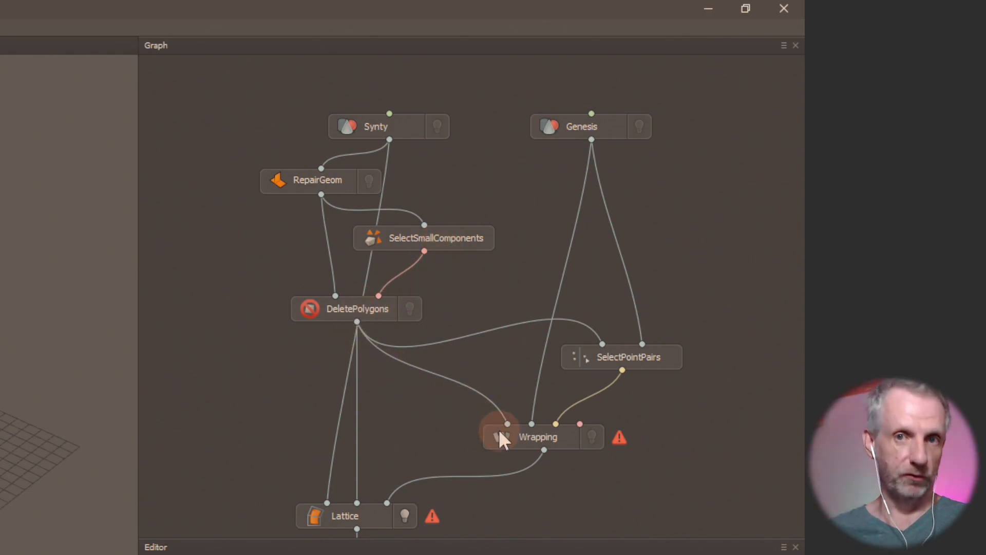
{"action": "middle_click_drag", "start_coordinate": [402, 416], "coordinate": [423, 271]}
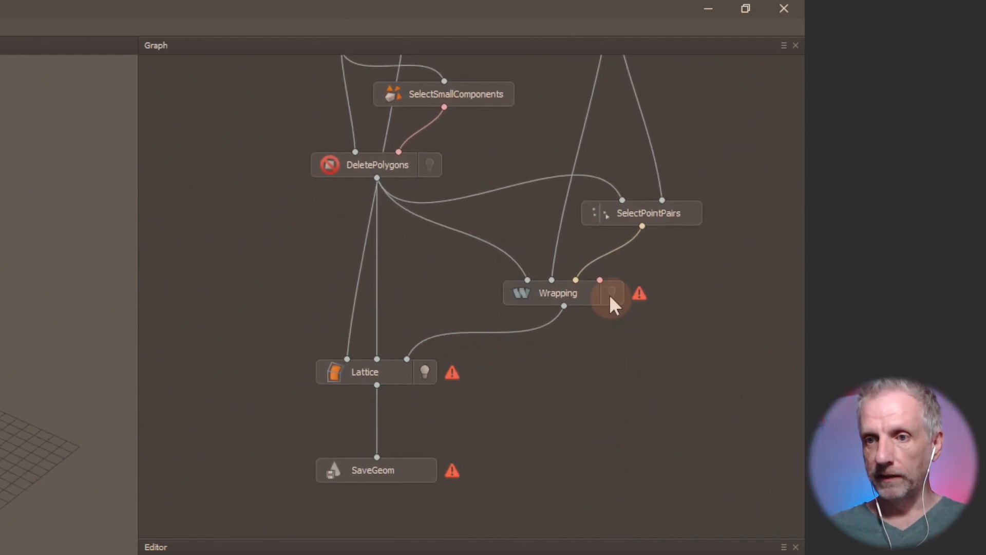
{"action": "left_click", "coordinate": [579, 294]}
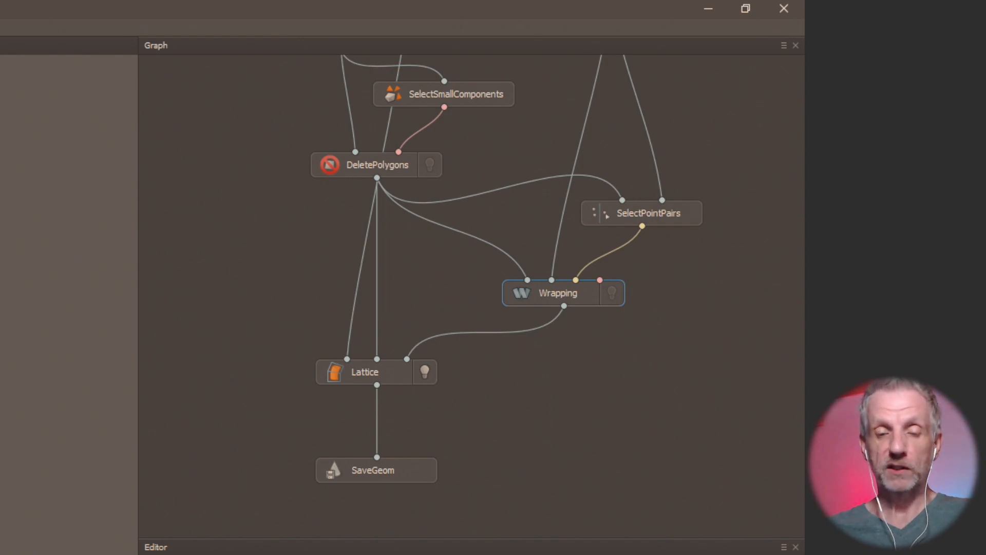
{"action": "key", "text": "alt+Tab"}
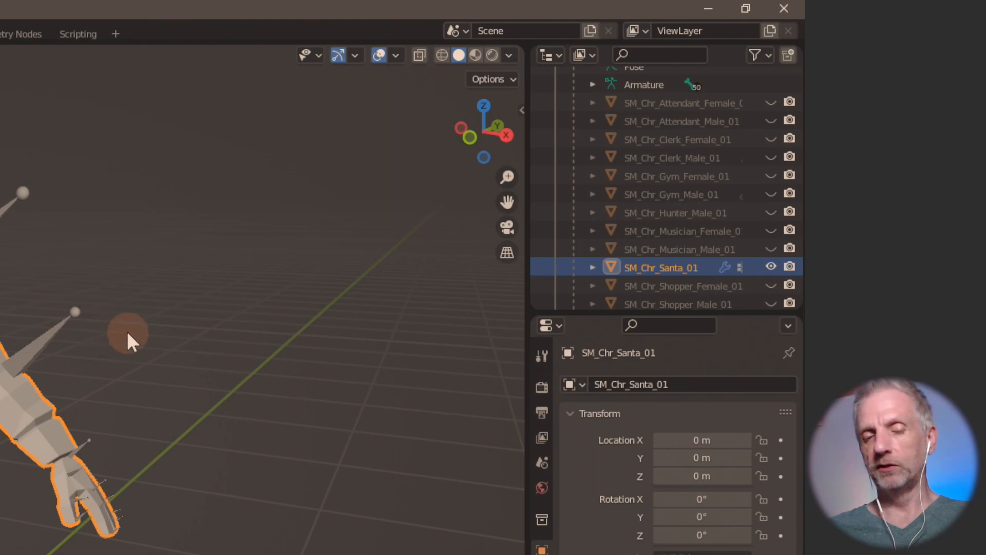
- Switch from Blender to DAZ Studio, where the Genesis 8 Male figure is loaded
{"action": "key", "text": "alt+Tab"}
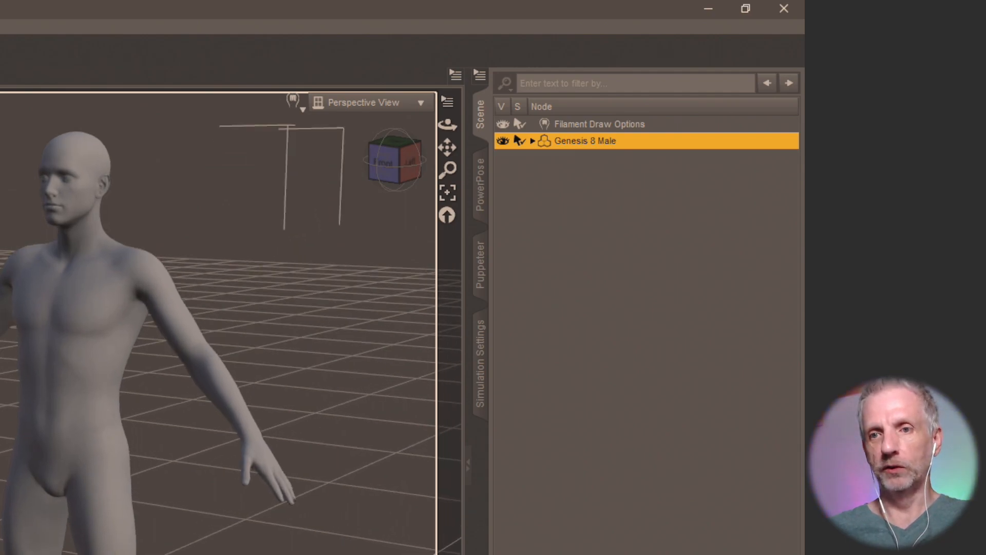
- Hide Genesis 8 Male, import the Santa OBJ with default options, and select the Santa node
{"action": "middle_click_drag", "start_coordinate": [73, 303], "coordinate": [73, 256]}
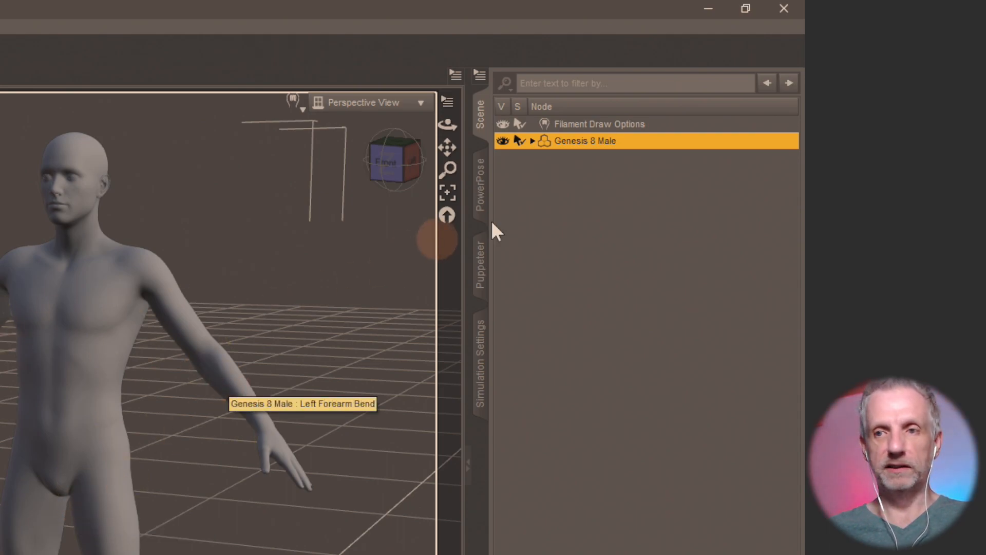
{"action": "left_click", "coordinate": [503, 140]}
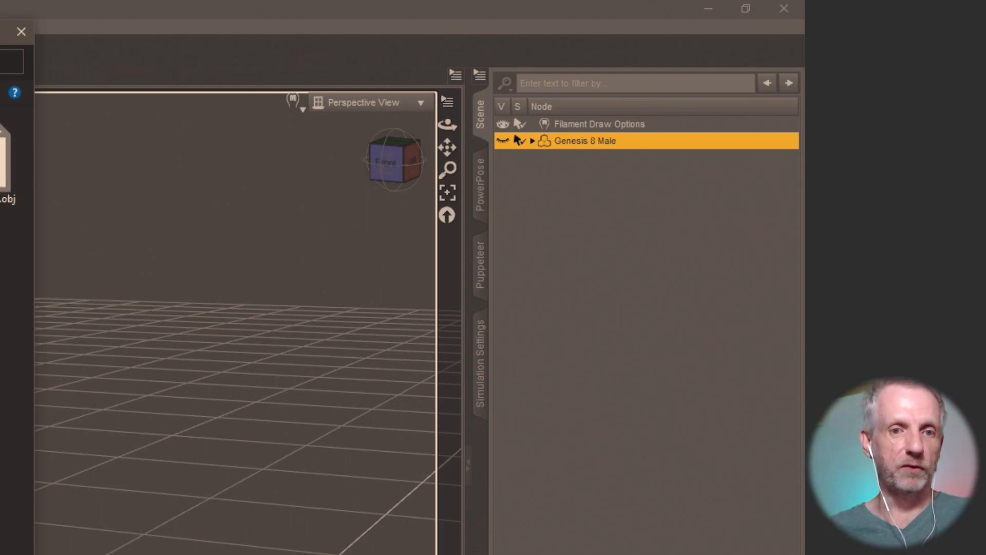
{"action": "key", "text": "Return"}
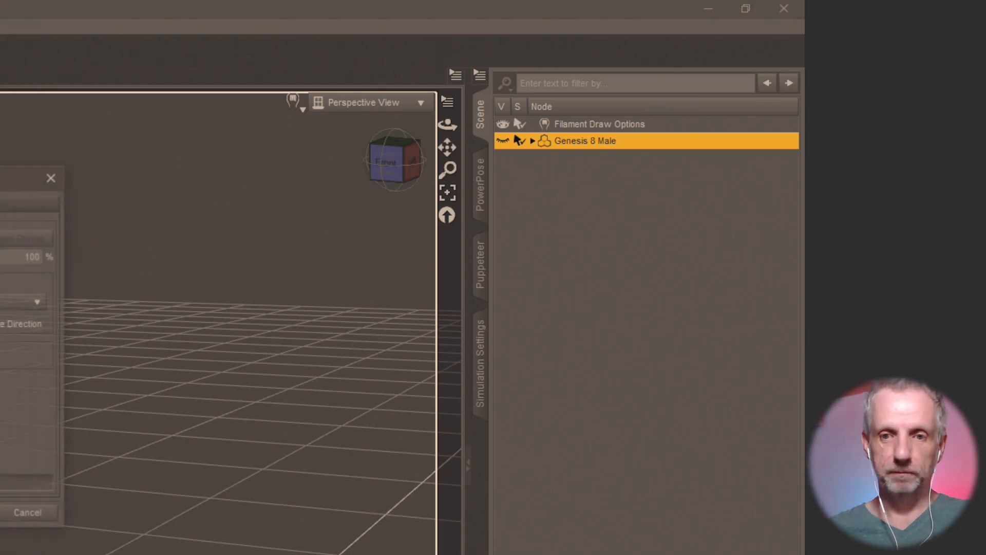
{"action": "key", "text": "Return"}
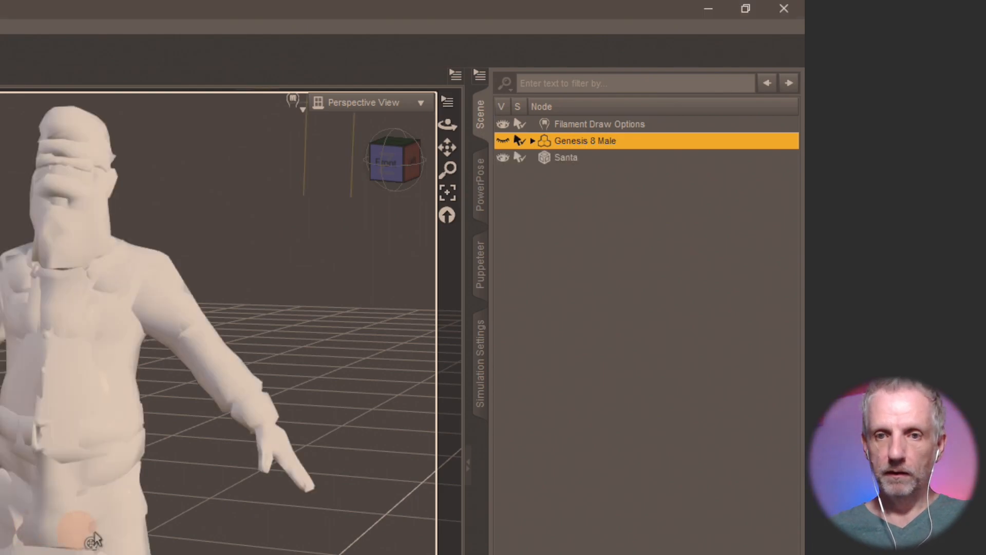
{"action": "mouse_move", "coordinate": [125, 524]}
{"action": "middle_mouse_down"}
{"action": "mouse_move", "coordinate": [142, 527]}
{"action": "mouse_move", "coordinate": [128, 521]}
{"action": "middle_mouse_up"}
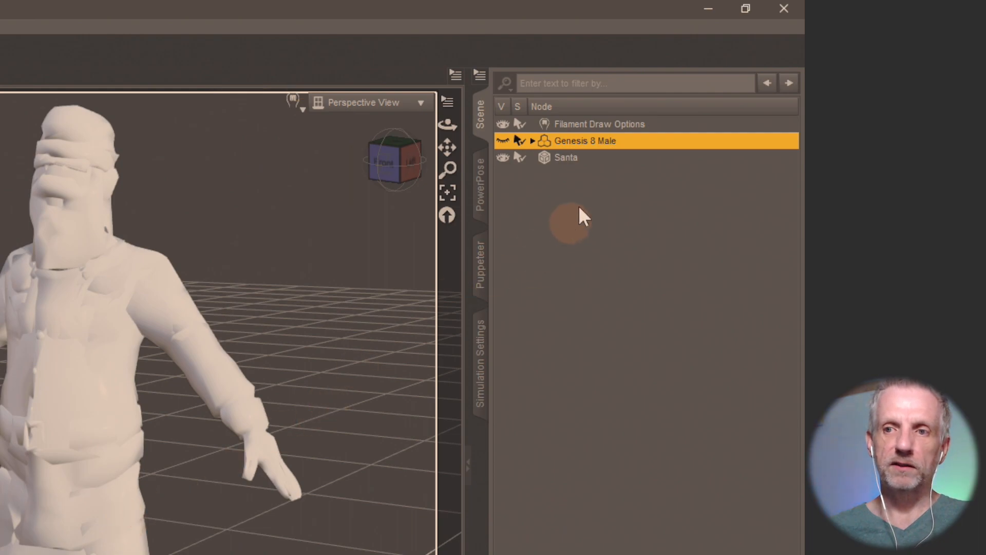
{"action": "left_click", "coordinate": [578, 158]}
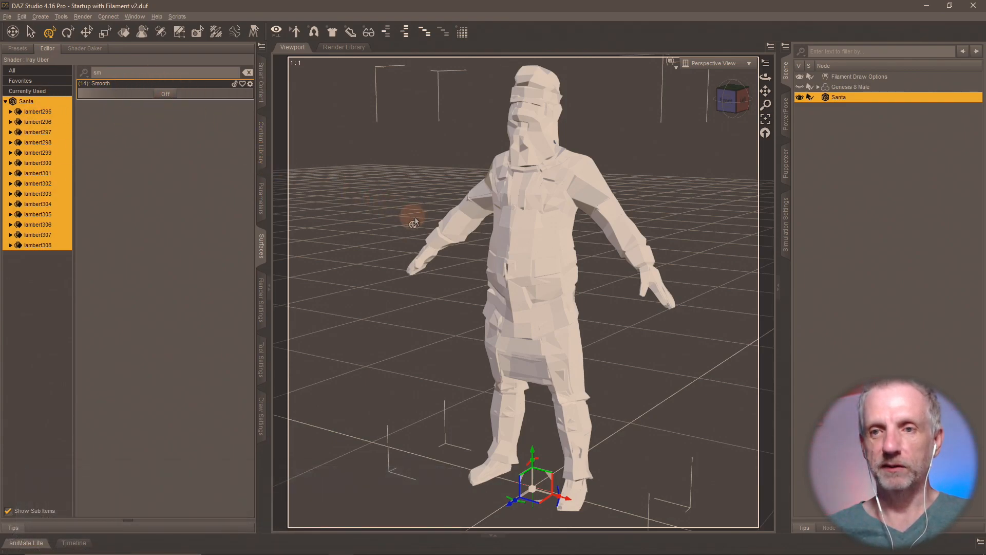
- In the Transfer Utility, set Genesis 8 Male as source and Santa as target
{"action": "left_click", "coordinate": [787, 51]}
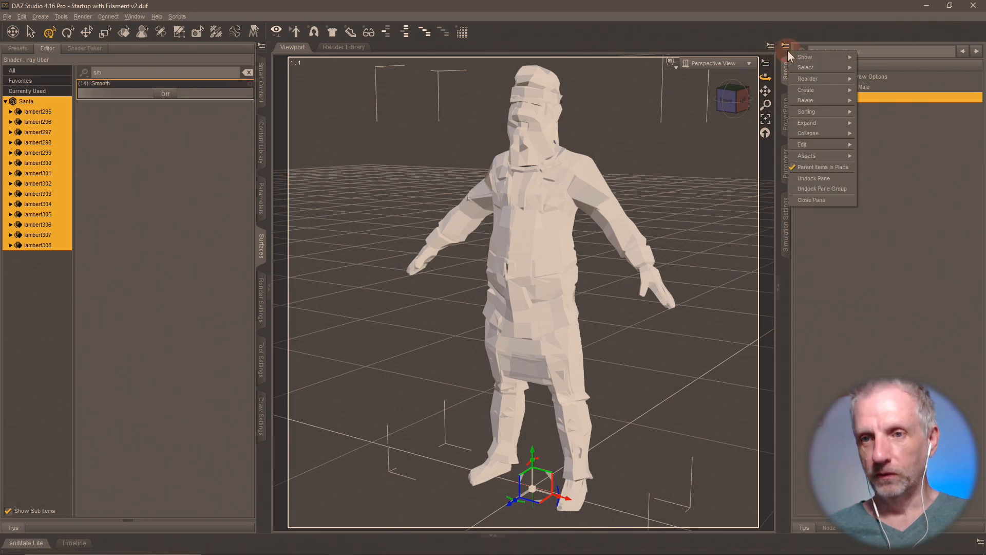
{"action": "mouse_move", "coordinate": [828, 122]}
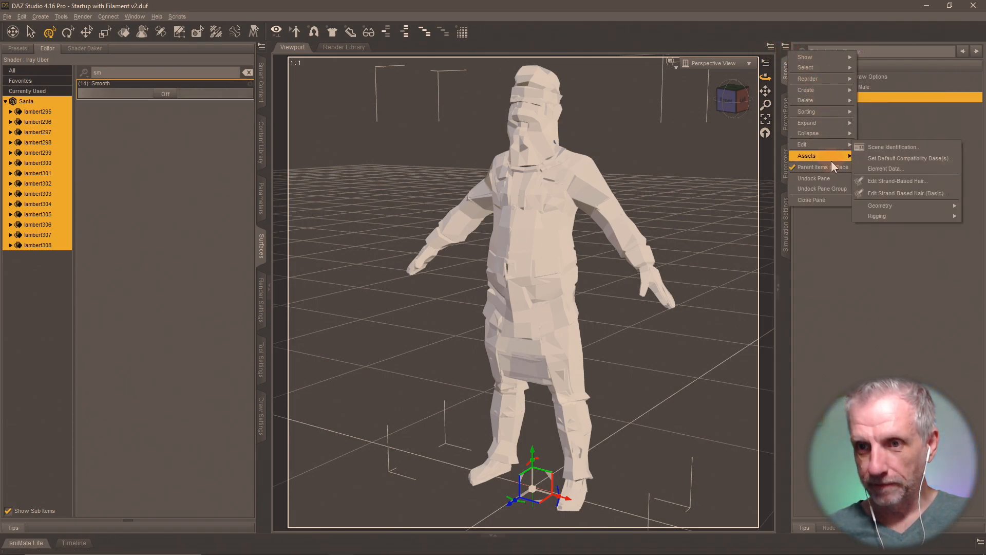
{"action": "mouse_move", "coordinate": [831, 155]}
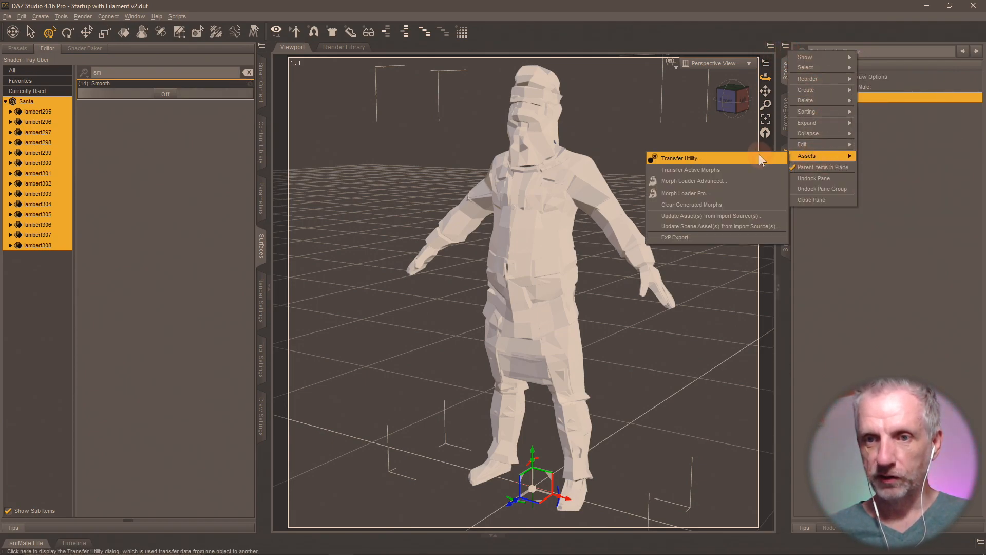
{"action": "left_click", "coordinate": [757, 154]}
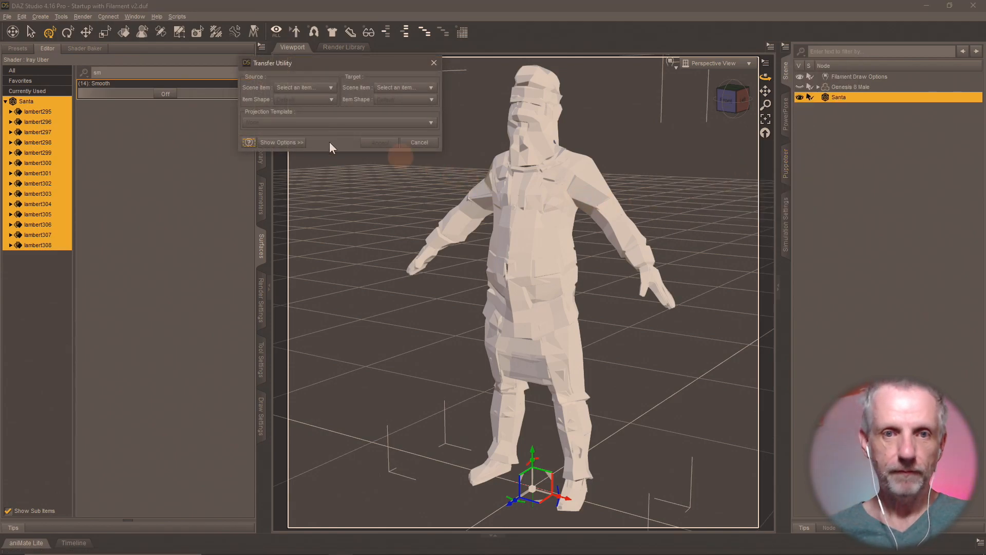
{"action": "left_click", "coordinate": [281, 142]}
{"action": "left_click", "coordinate": [337, 88]}
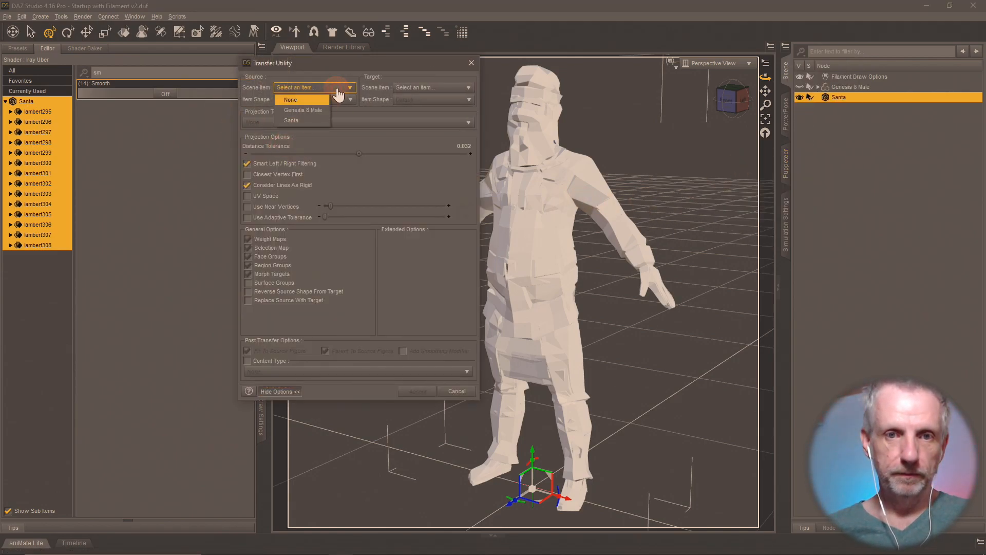
{"action": "left_click", "coordinate": [310, 111]}
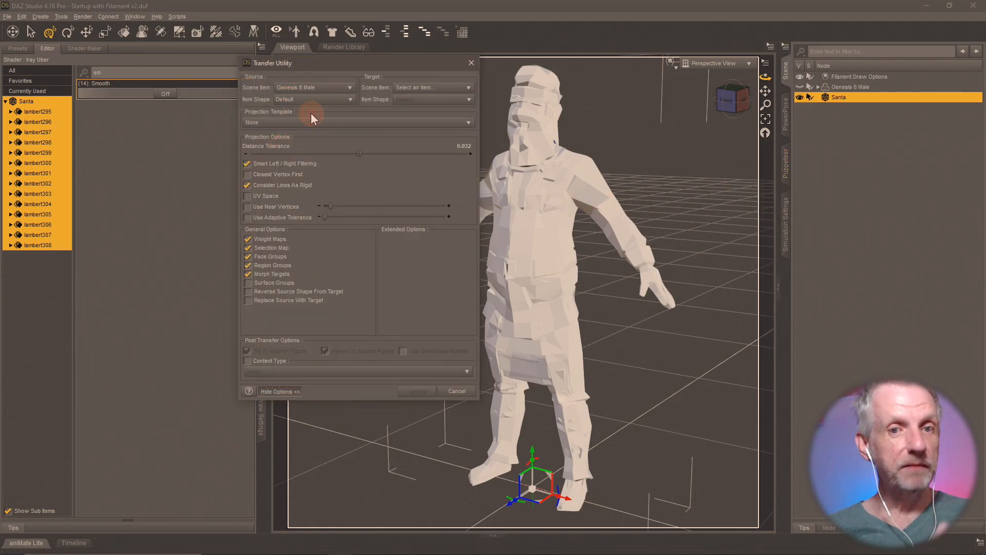
{"action": "left_click", "coordinate": [431, 88]}
{"action": "left_click", "coordinate": [432, 119]}
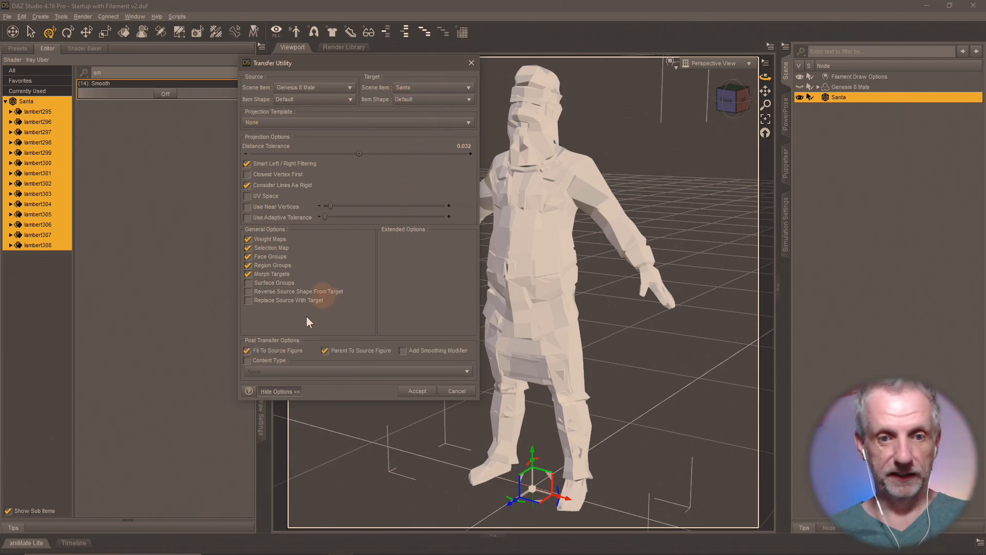
- Uncheck Fit To Source Figure, keep Santa parented, run the transfer and select the rigged Santa
{"action": "left_click", "coordinate": [260, 351]}
{"action": "left_click", "coordinate": [355, 350]}
{"action": "left_click", "coordinate": [417, 391]}
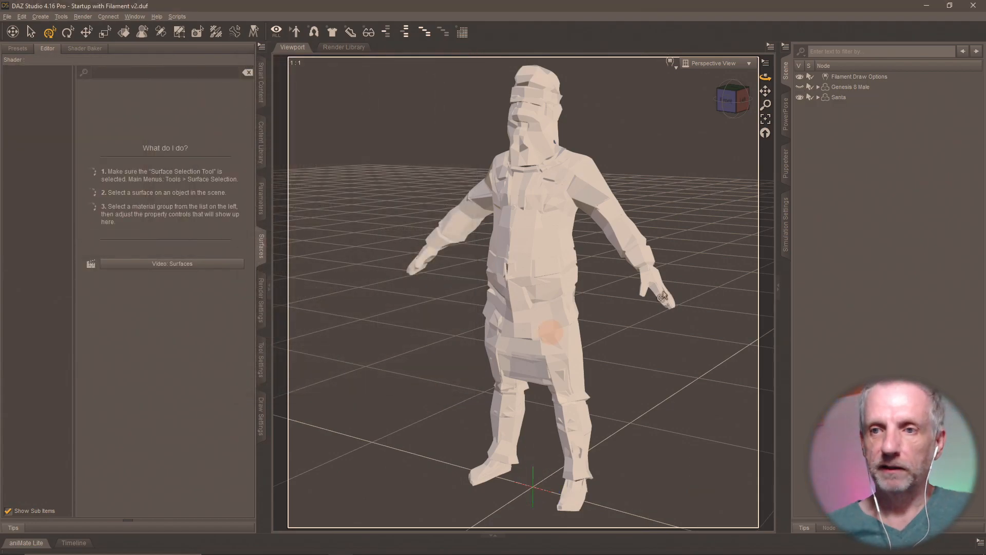
{"action": "left_click", "coordinate": [849, 97]}
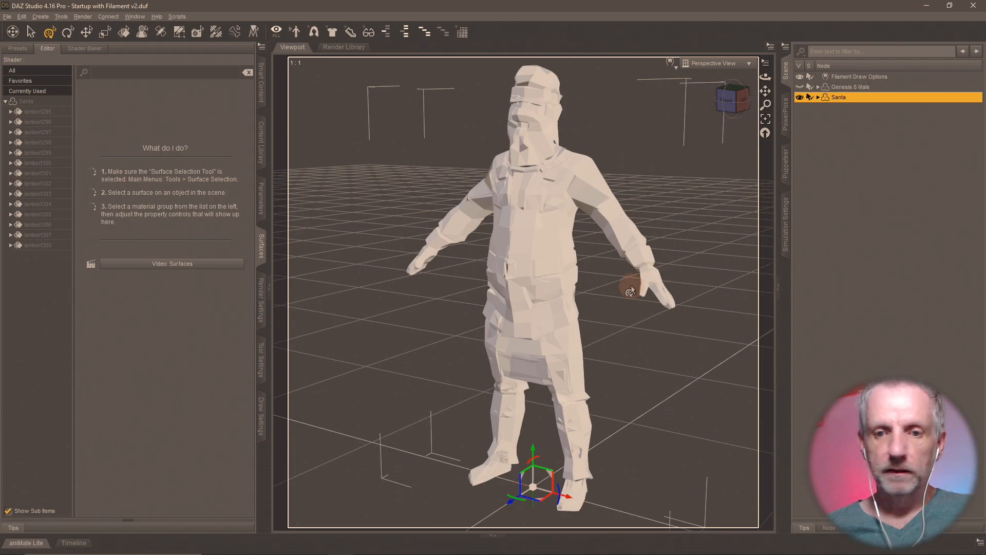
{"action": "mouse_move", "coordinate": [637, 286]}
{"action": "left_mouse_down"}
{"action": "mouse_move", "coordinate": [590, 286]}
{"action": "mouse_move", "coordinate": [642, 286]}
{"action": "left_mouse_up"}
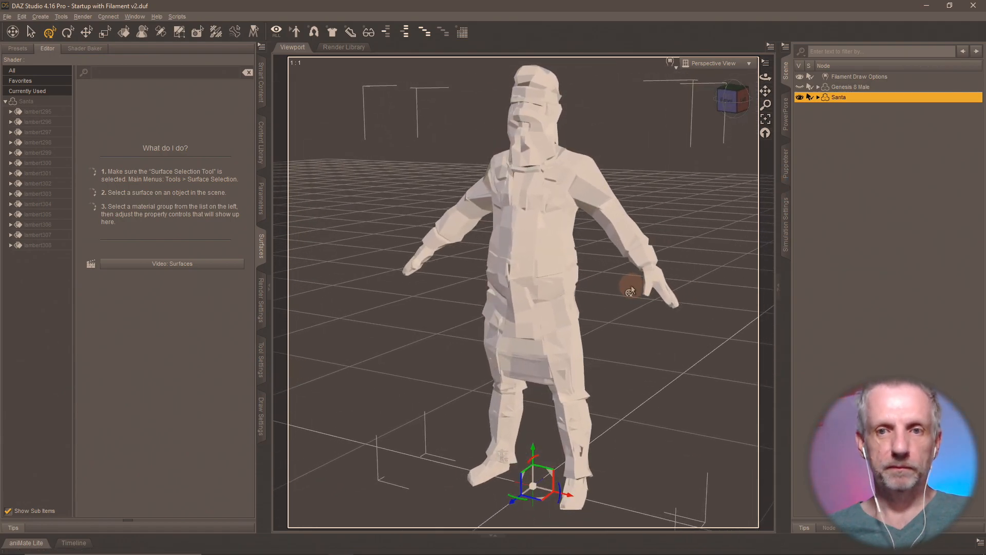
- Load Santa.obj as a new morph on the Santa figure with Morph Loader Pro
{"action": "left_click", "coordinate": [21, 16]}
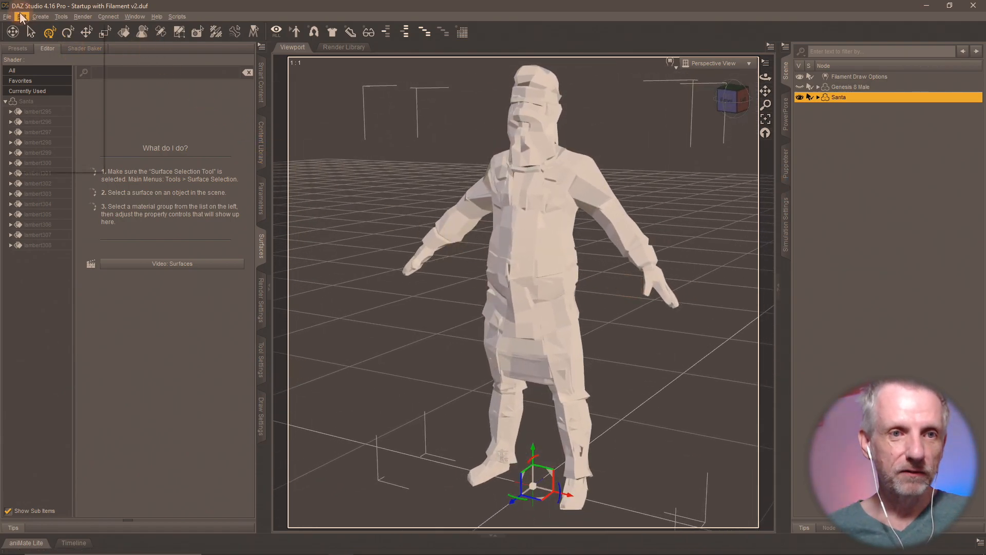
{"action": "mouse_move", "coordinate": [65, 98]}
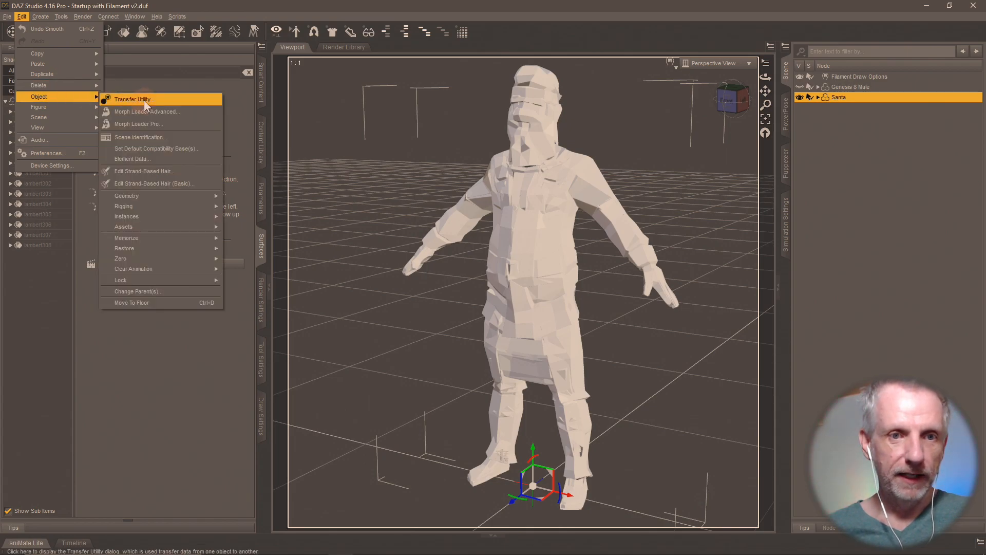
{"action": "left_click", "coordinate": [167, 125]}
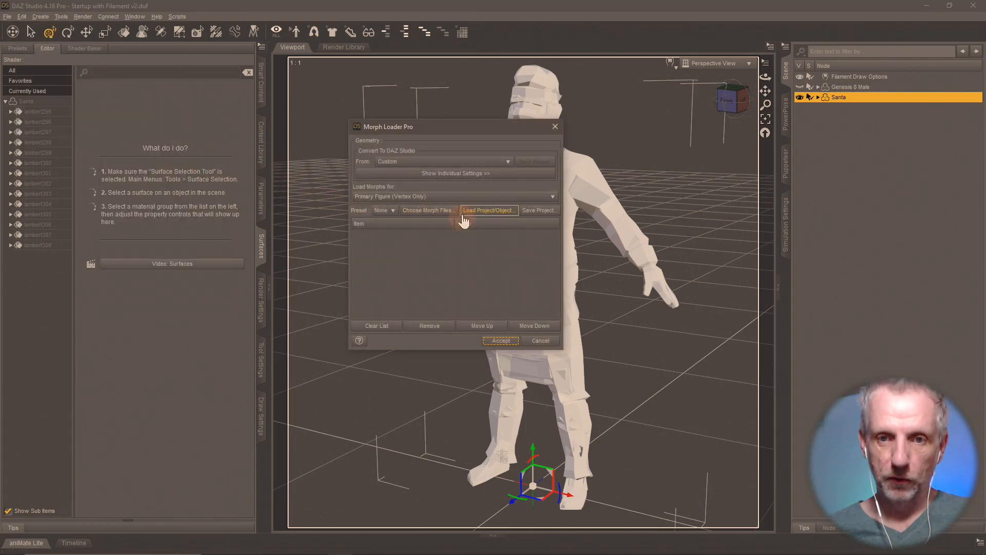
{"action": "left_click", "coordinate": [445, 211]}
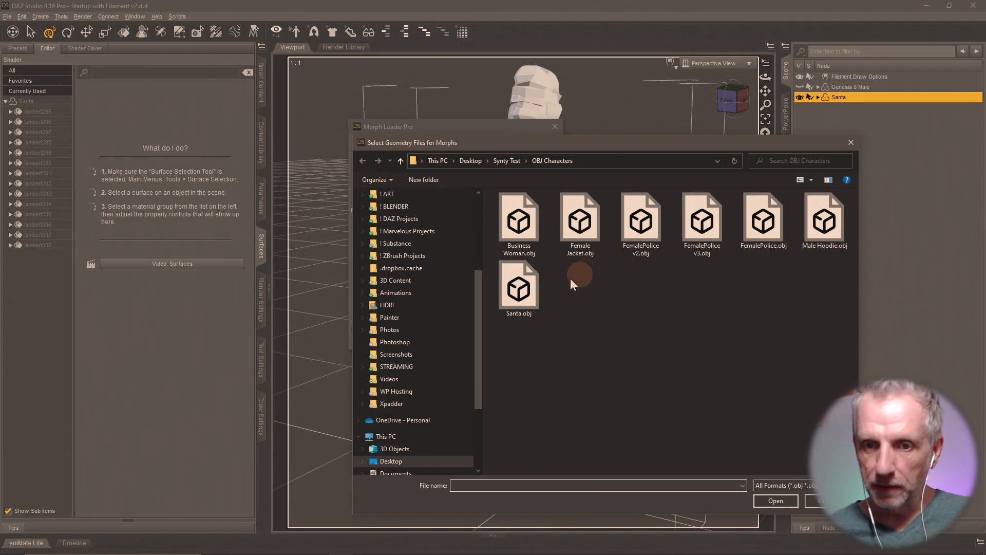
{"action": "left_click", "coordinate": [529, 290]}
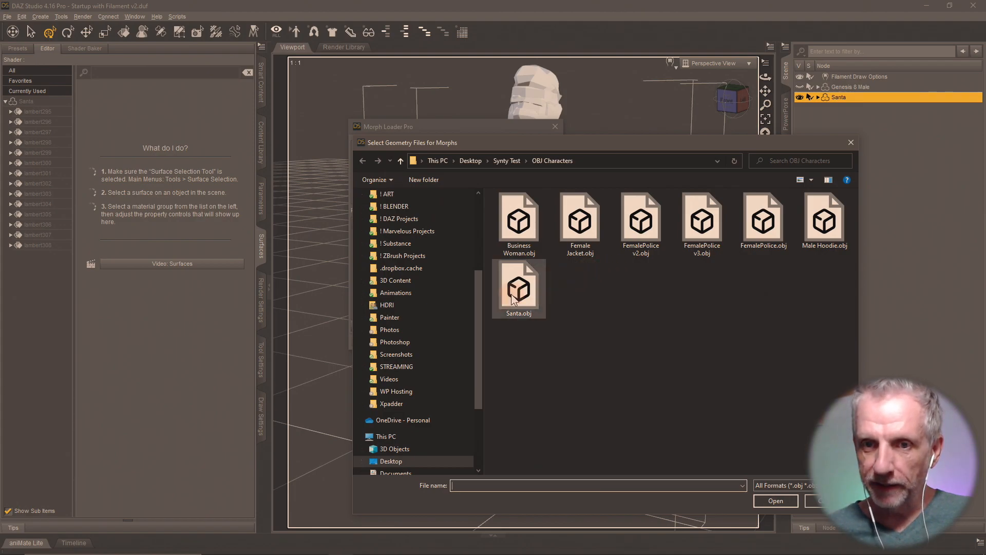
{"action": "left_click", "coordinate": [783, 501]}
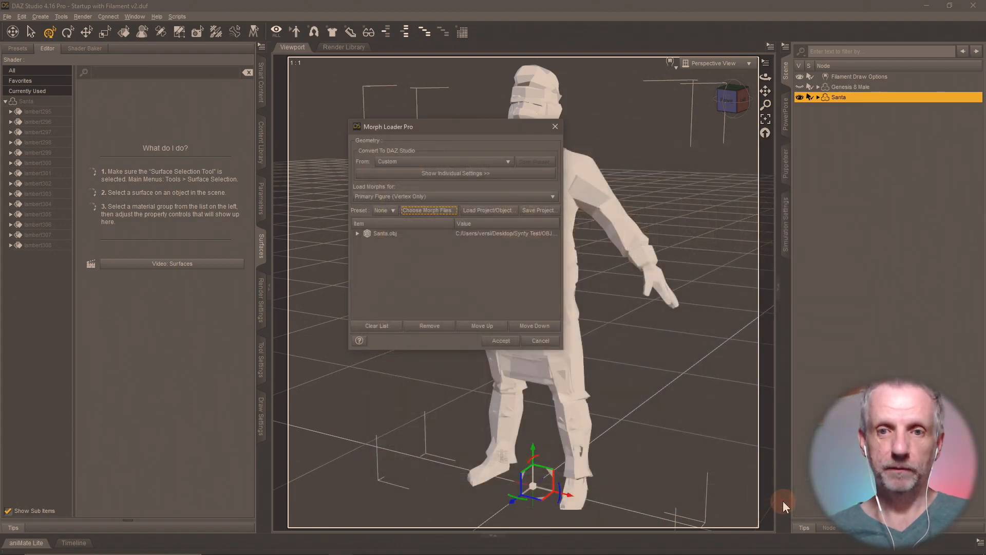
{"action": "left_click", "coordinate": [501, 341]}
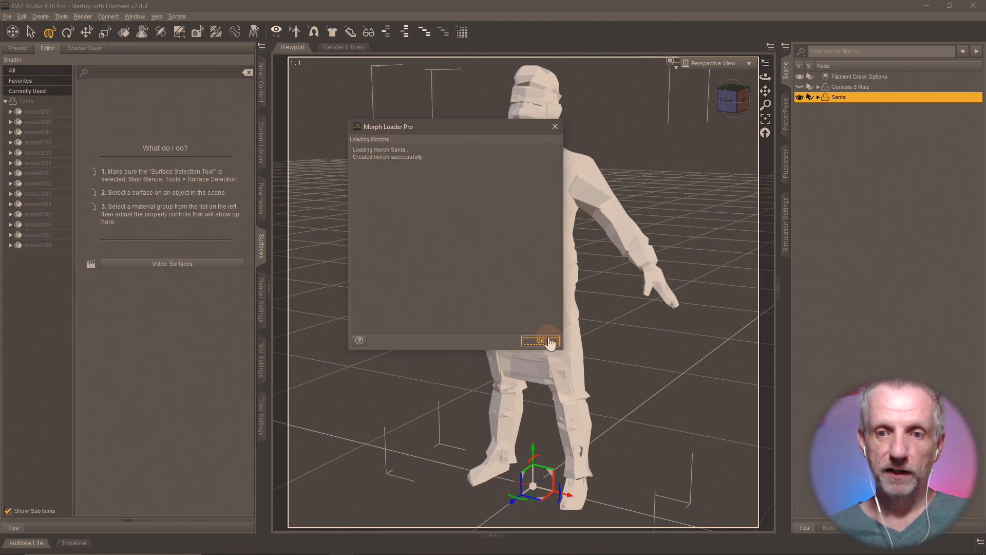
{"action": "left_click", "coordinate": [540, 340]}
- Set the Santa morph's minimum to 0 and dial it to 100%
{"action": "left_click", "coordinate": [261, 198]}
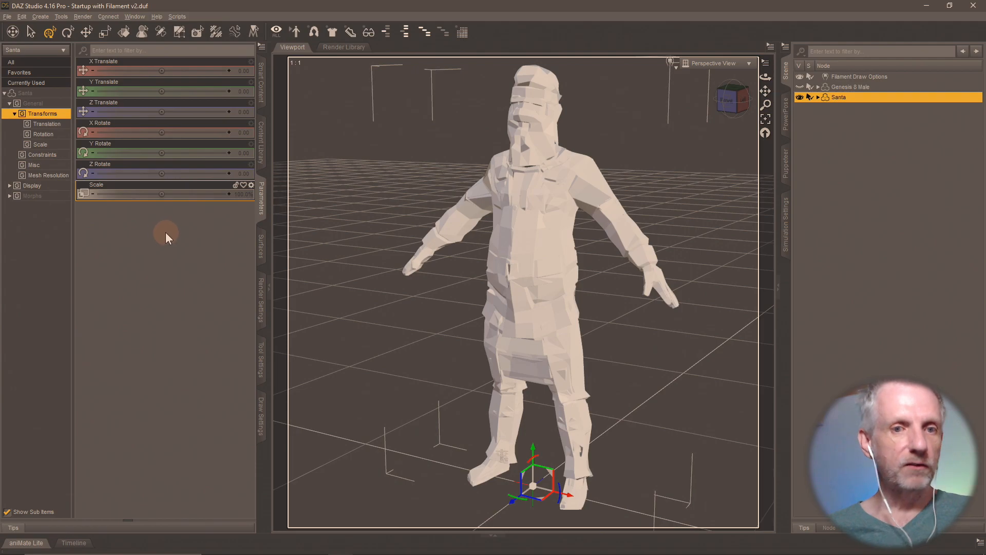
{"action": "left_click", "coordinate": [31, 196]}
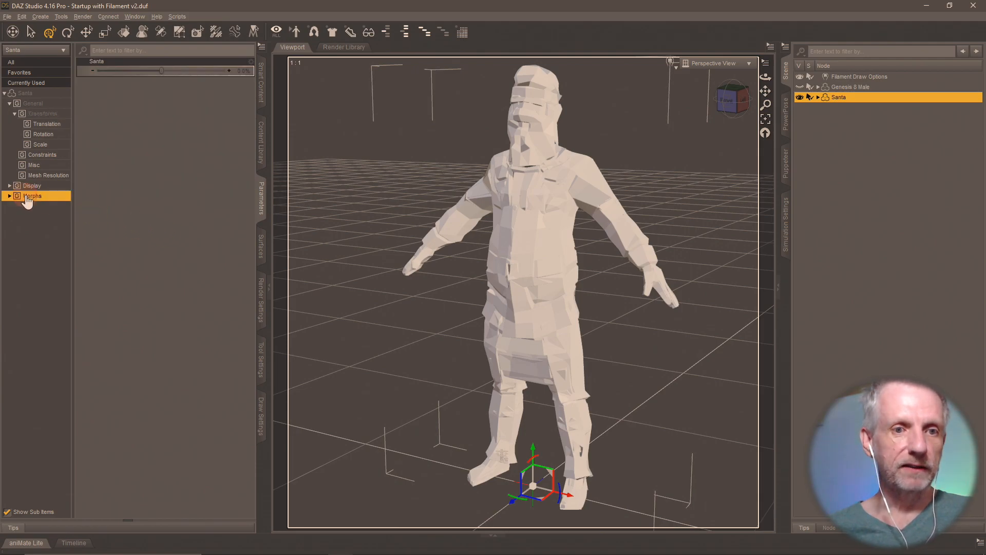
{"action": "left_click", "coordinate": [252, 62]}
{"action": "left_click", "coordinate": [258, 69]}
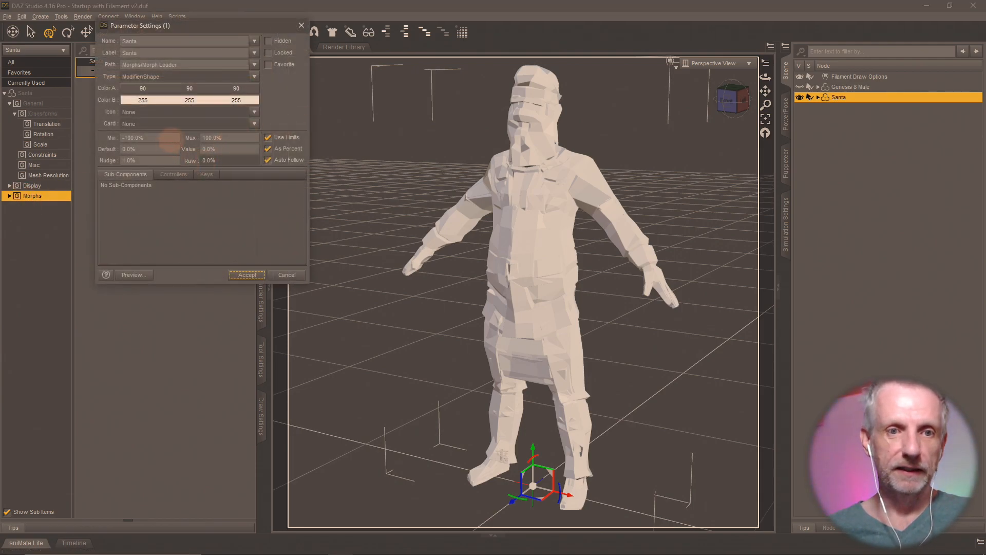
{"action": "left_click", "coordinate": [170, 138]}
{"action": "type", "text": "0"}
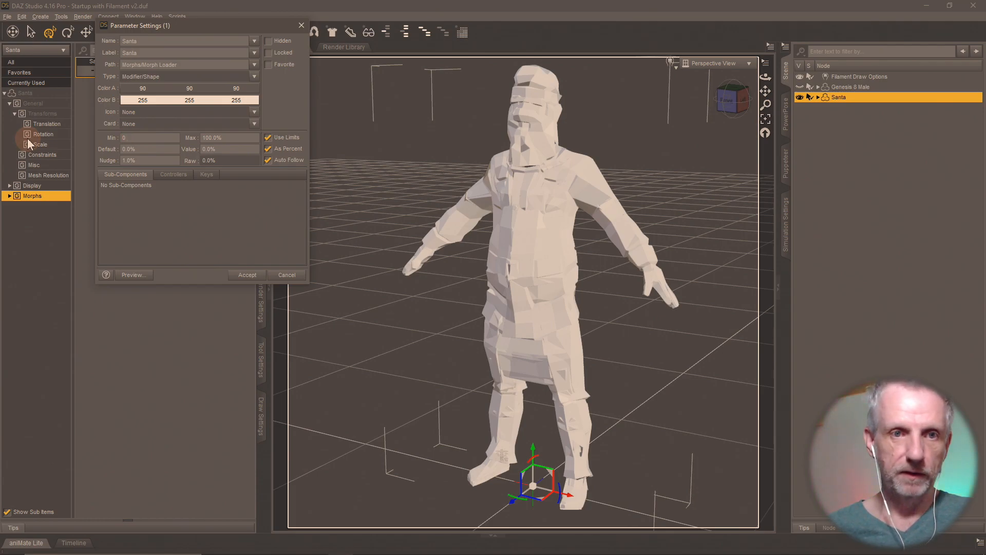
{"action": "key", "text": "Return"}
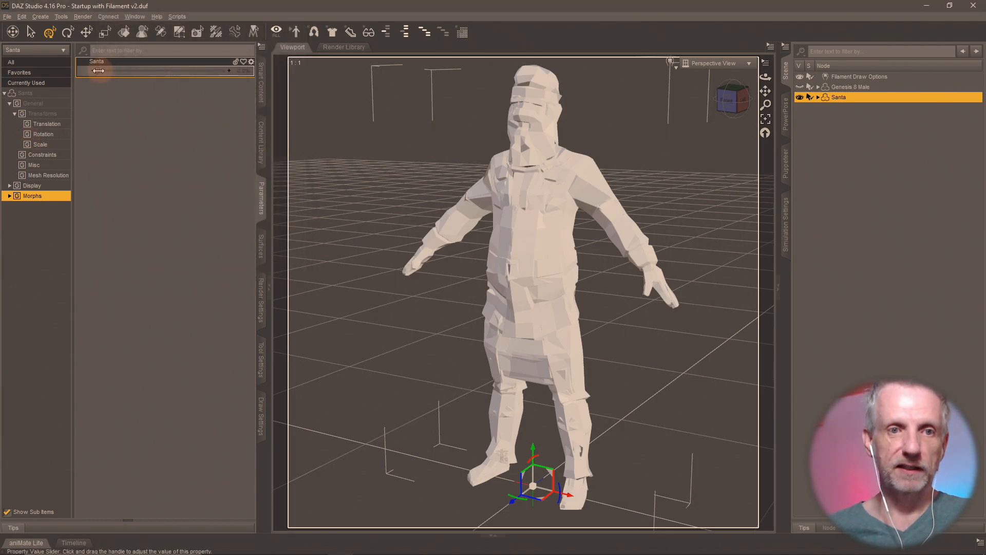
{"action": "left_click_drag", "start_coordinate": [98, 71], "coordinate": [313, 121]}
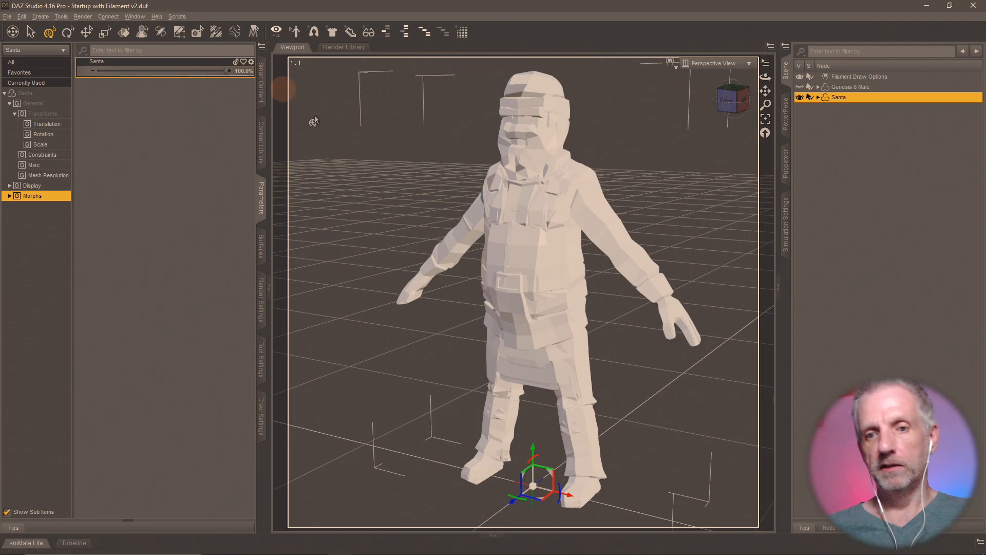
{"action": "mouse_move", "coordinate": [457, 238]}
{"action": "middle_mouse_down"}
{"action": "mouse_move", "coordinate": [519, 237]}
{"action": "mouse_move", "coordinate": [475, 236]}
{"action": "middle_mouse_up"}
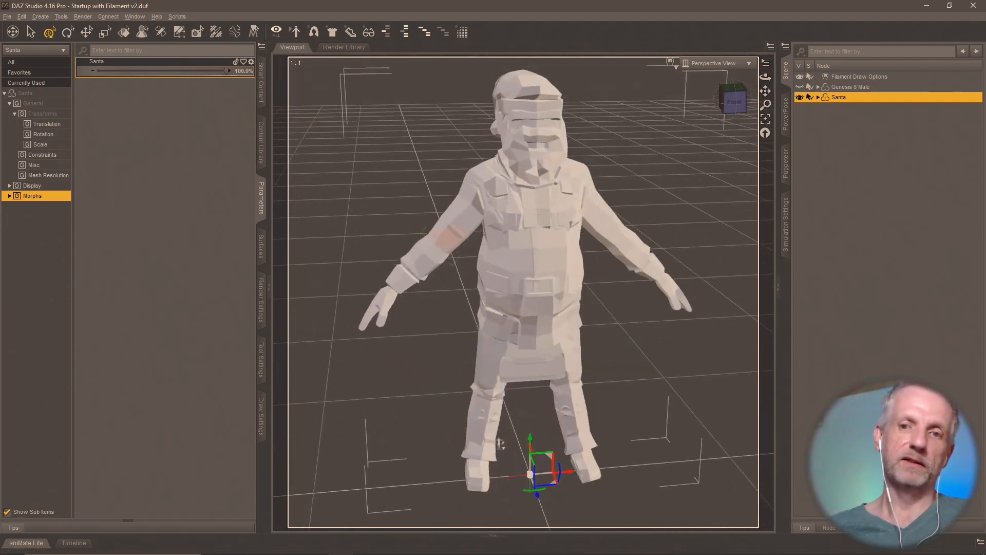
{"action": "middle_click_drag", "start_coordinate": [501, 443], "coordinate": [502, 454]}
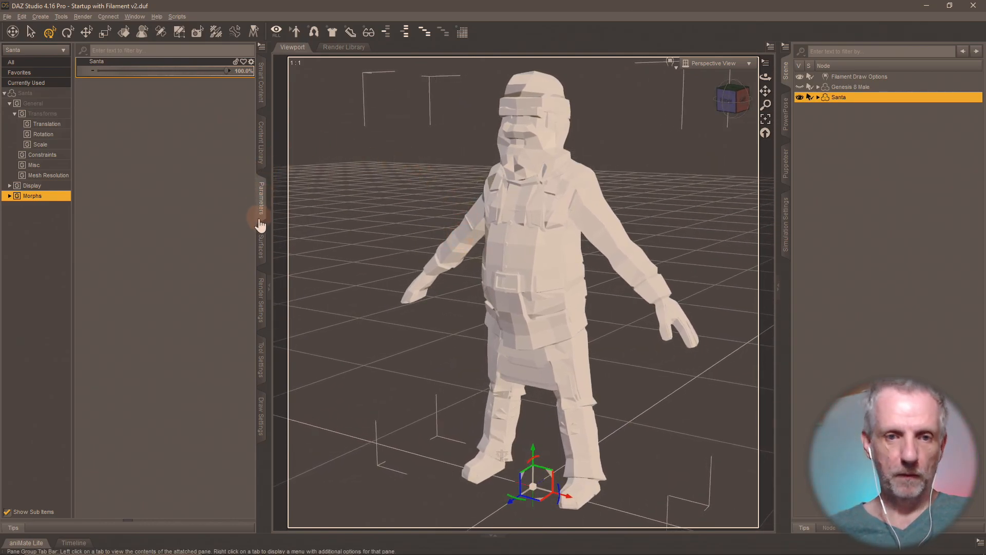
- Load PolygonShops_Texture_01_A.png as lambert295's Base Color map
{"action": "left_click", "coordinate": [261, 245]}
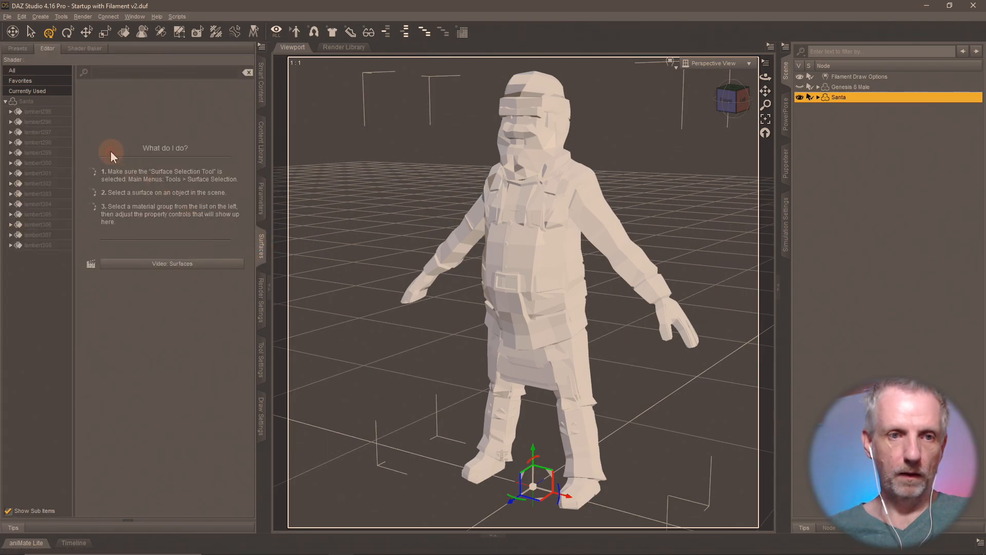
{"action": "left_click", "coordinate": [47, 112]}
{"action": "left_click", "coordinate": [10, 111]}
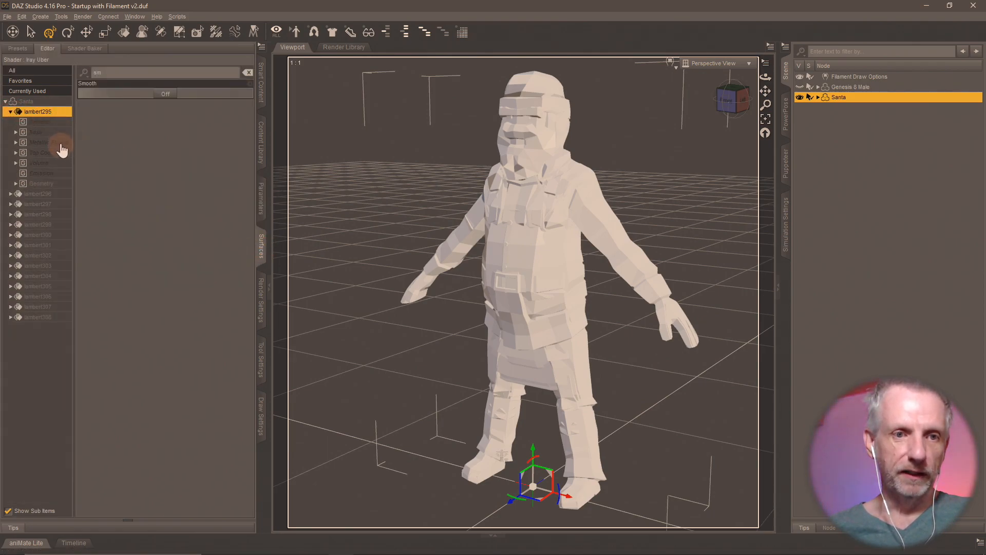
{"action": "left_click", "coordinate": [248, 73]}
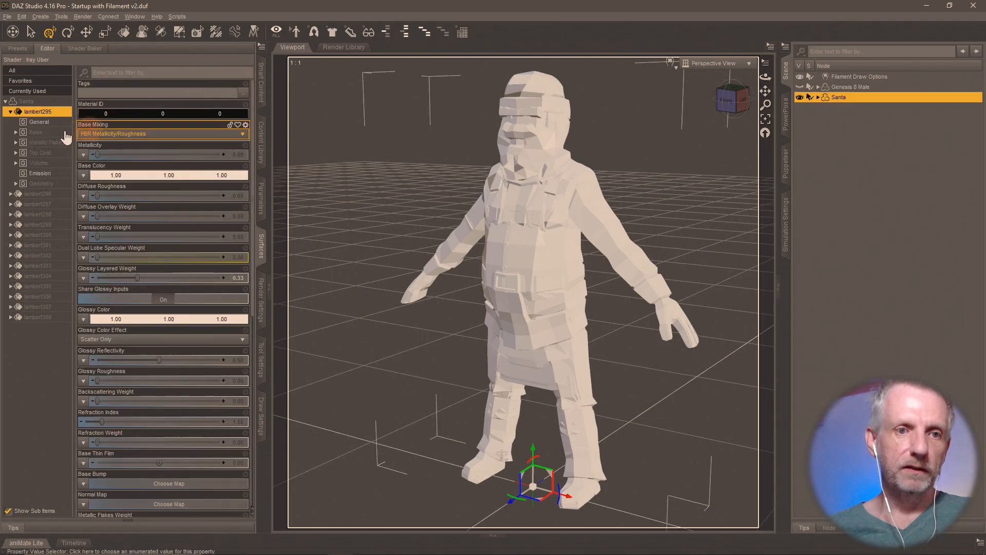
{"action": "double_click", "coordinate": [49, 133]}
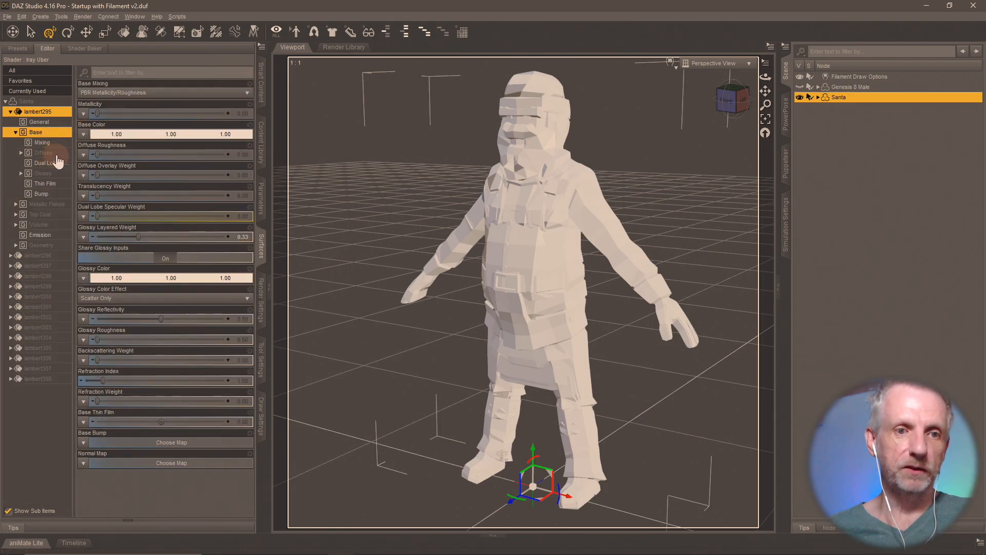
{"action": "left_click", "coordinate": [55, 154]}
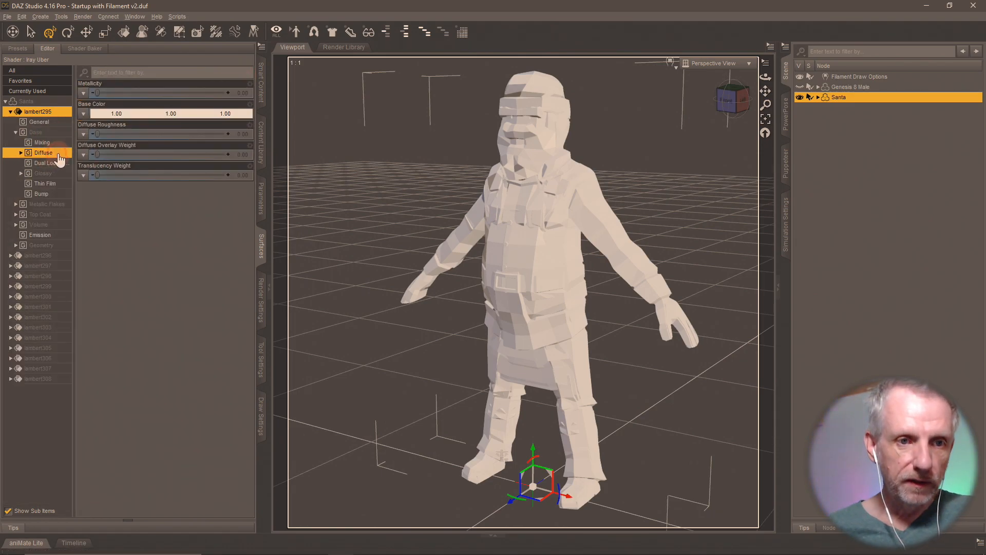
{"action": "left_click", "coordinate": [84, 114]}
{"action": "left_click", "coordinate": [108, 127]}
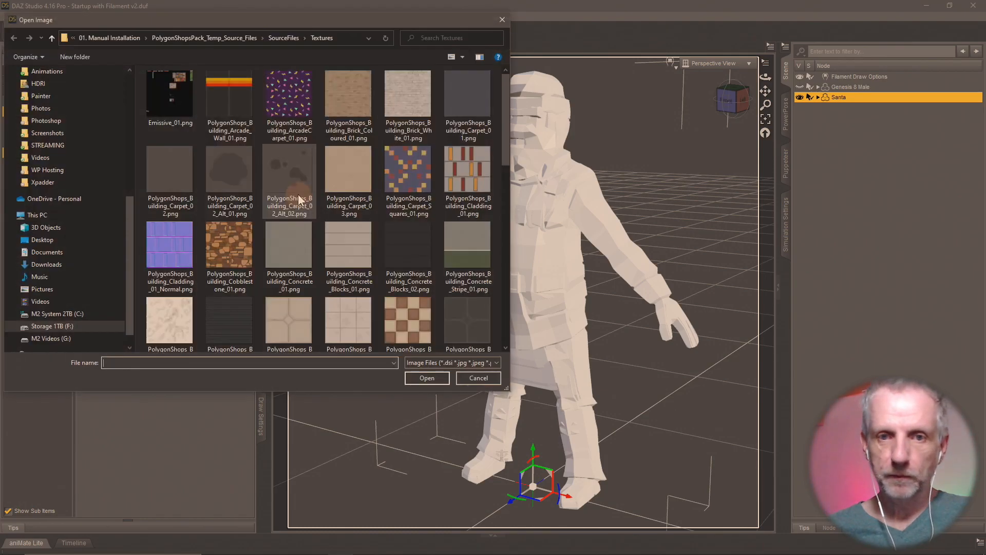
{"action": "scroll", "coordinate": [369, 143], "scroll_direction": "down", "scroll_amount": 5}
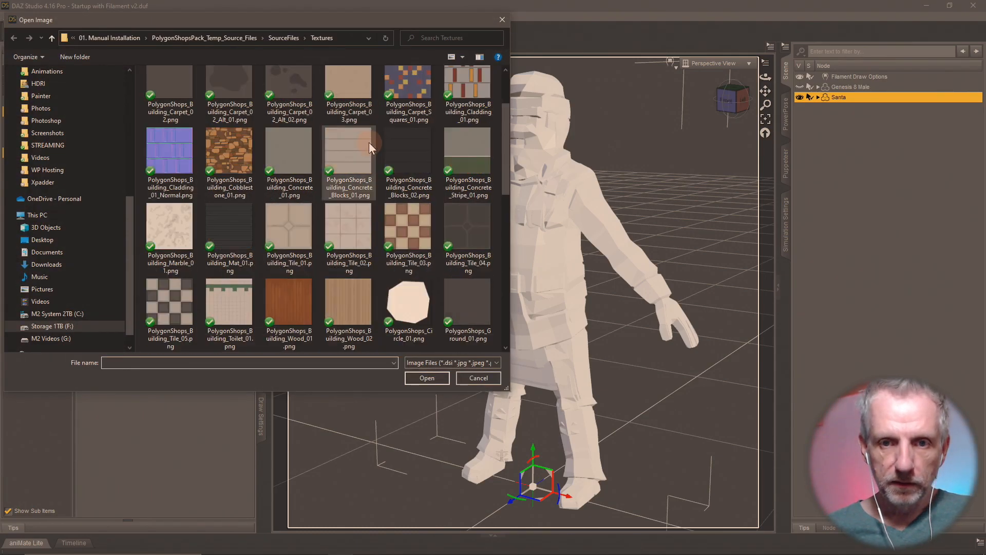
{"action": "scroll", "coordinate": [369, 143], "scroll_direction": "down", "scroll_amount": 3}
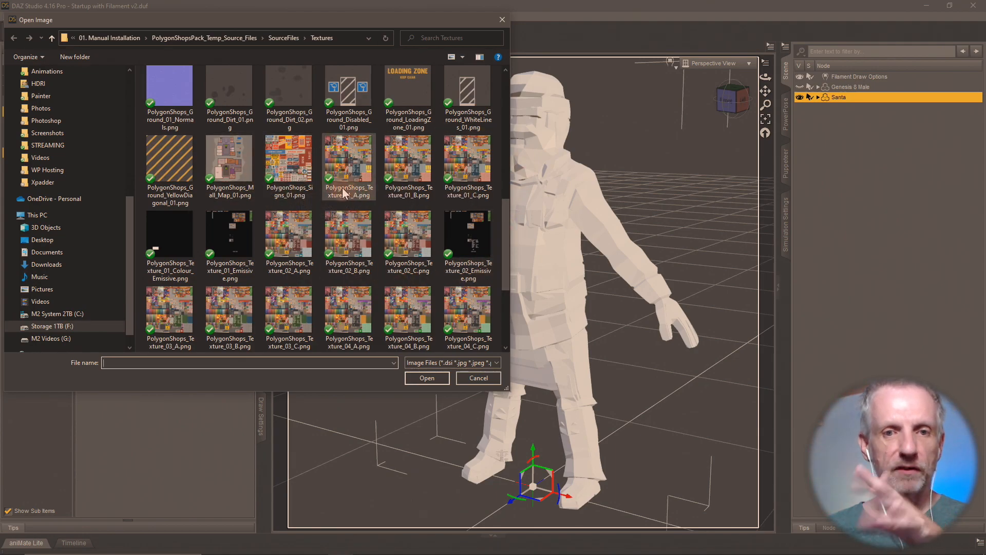
{"action": "left_click", "coordinate": [352, 152]}
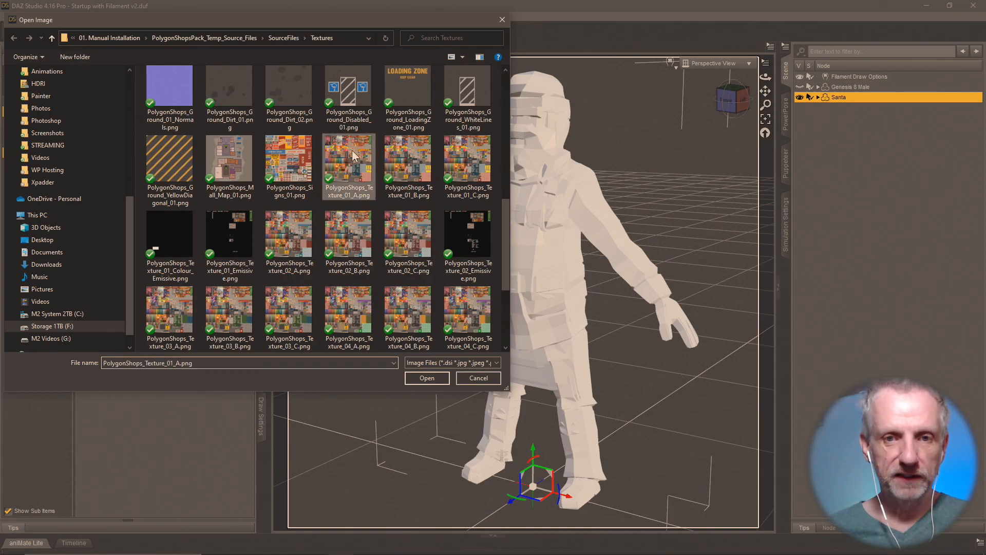
{"action": "left_click", "coordinate": [431, 378]}
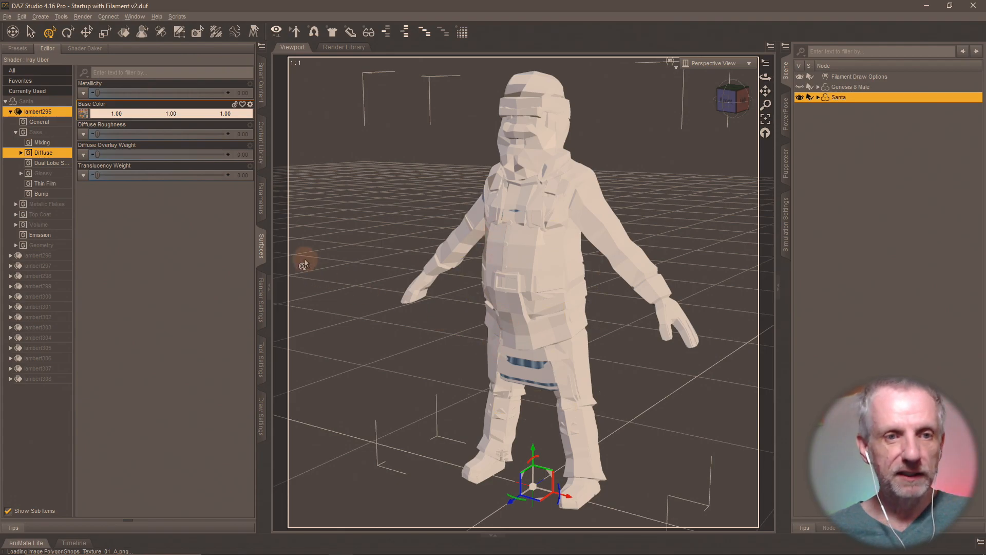
- Set lambert295's Glossy Roughness to 0.75
{"action": "left_click", "coordinate": [57, 174]}
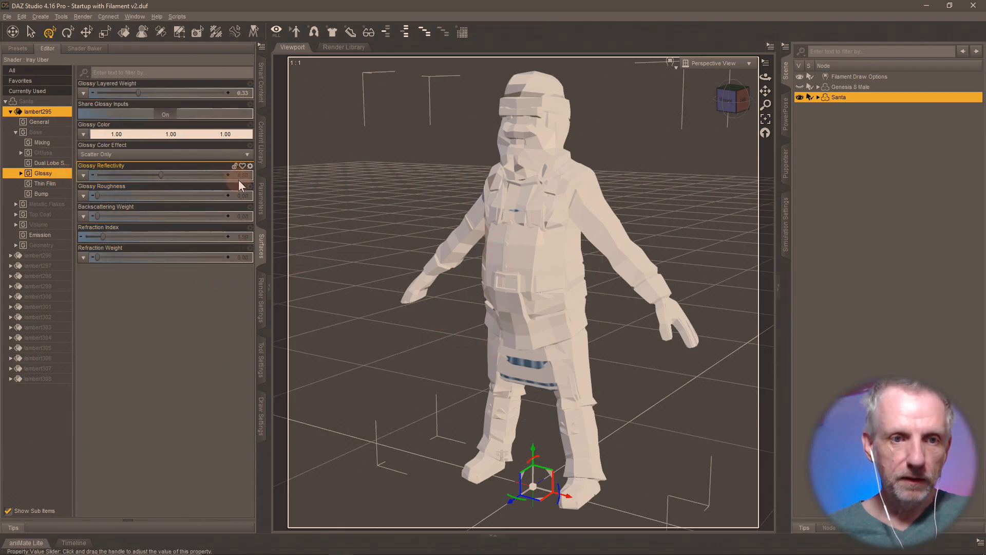
{"action": "left_click", "coordinate": [251, 193]}
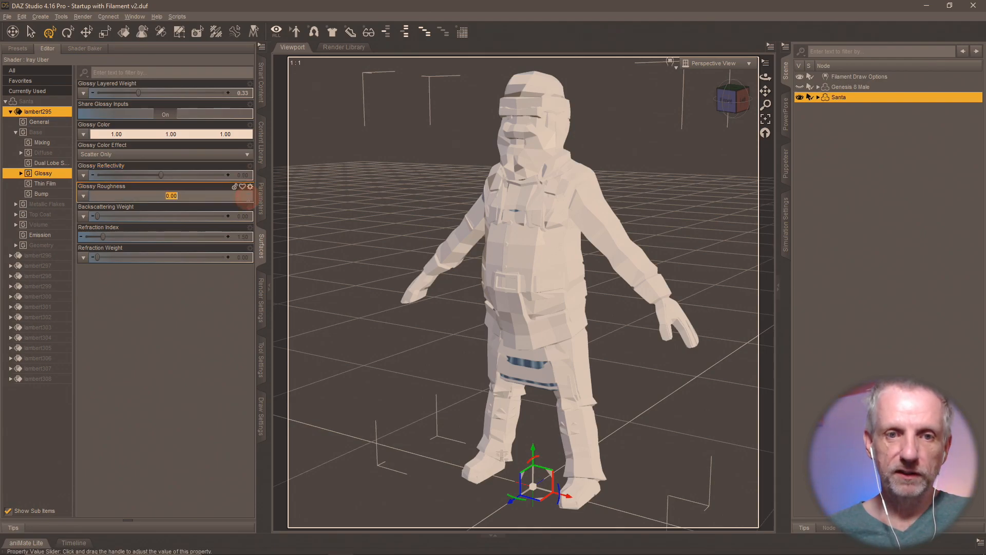
{"action": "type", "text": ".75"}
{"action": "key", "text": "Return"}
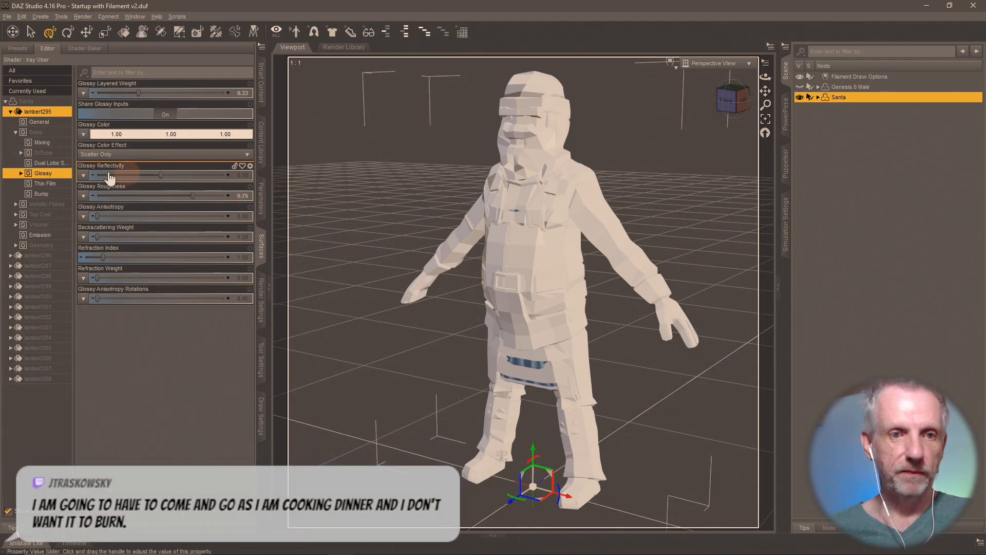
- Copy lambert295's surface settings and paste them onto lambert296 through lambert308
{"action": "right_click", "coordinate": [61, 109]}
{"action": "left_click", "coordinate": [91, 118]}
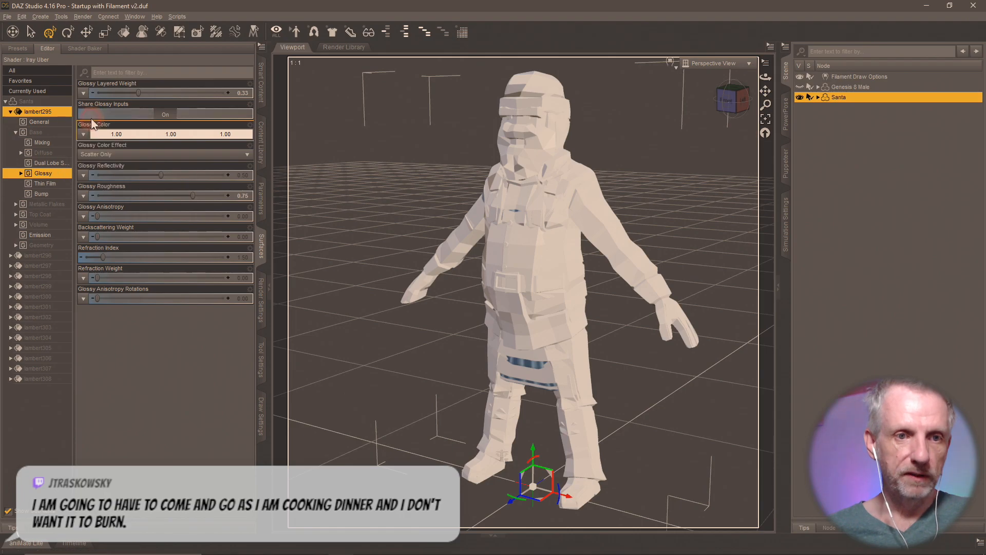
{"action": "left_click", "coordinate": [10, 112]}
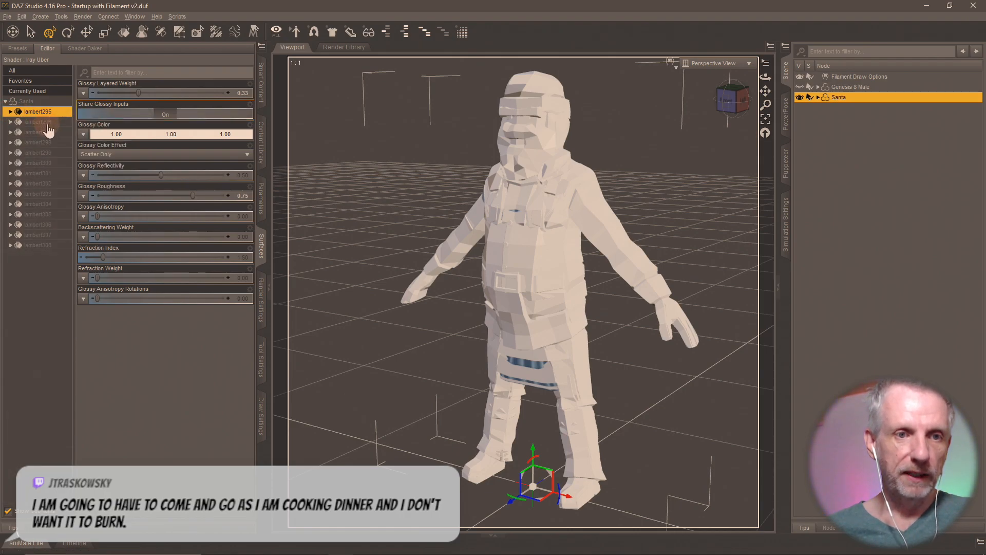
{"action": "left_click", "coordinate": [41, 122]}
{"action": "left_click", "coordinate": [58, 246], "text": "shift"}
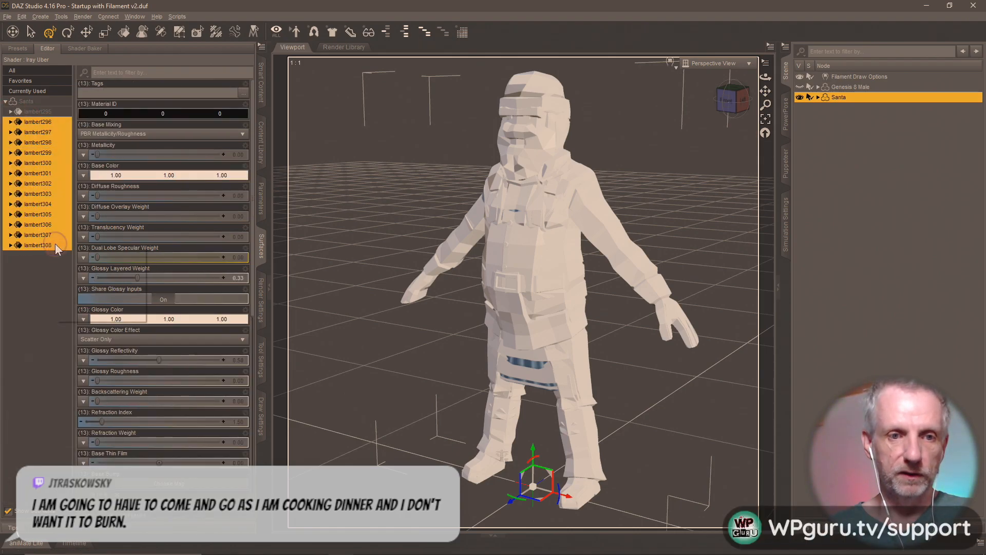
{"action": "right_click", "coordinate": [54, 244]}
{"action": "left_click", "coordinate": [82, 261]}
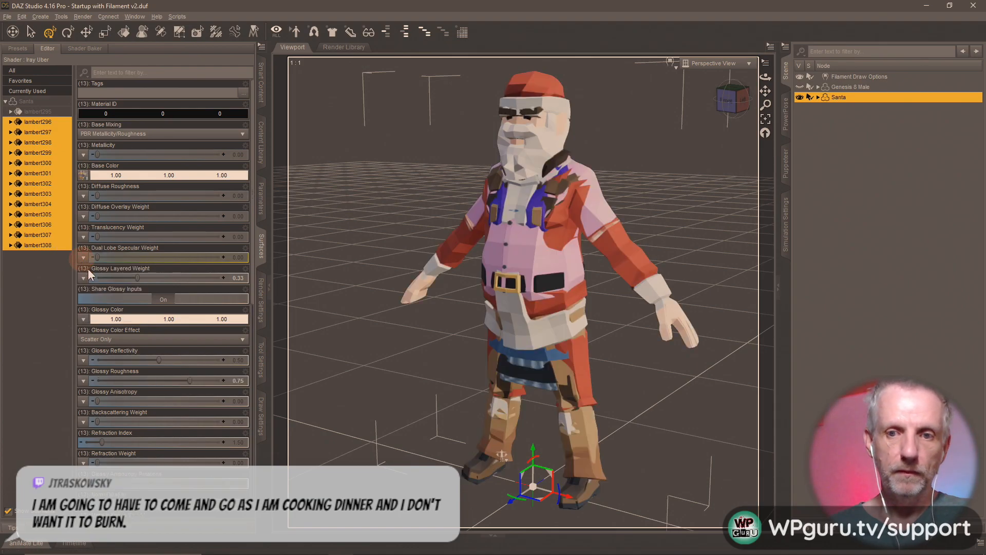
{"action": "mouse_move", "coordinate": [414, 347]}
{"action": "middle_mouse_down"}
{"action": "mouse_move", "coordinate": [399, 347]}
{"action": "mouse_move", "coordinate": [419, 347]}
{"action": "middle_mouse_up"}
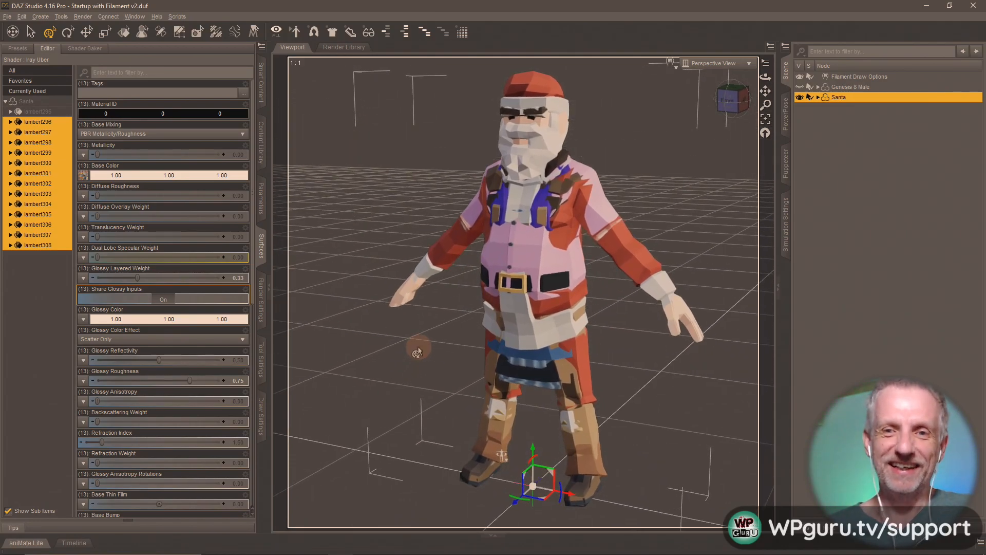
{"action": "left_click", "coordinate": [261, 197]}
- Turn on edit mode and adjust Santa's rigging to his shape with the Joint Editor
{"action": "right_click", "coordinate": [188, 57]}
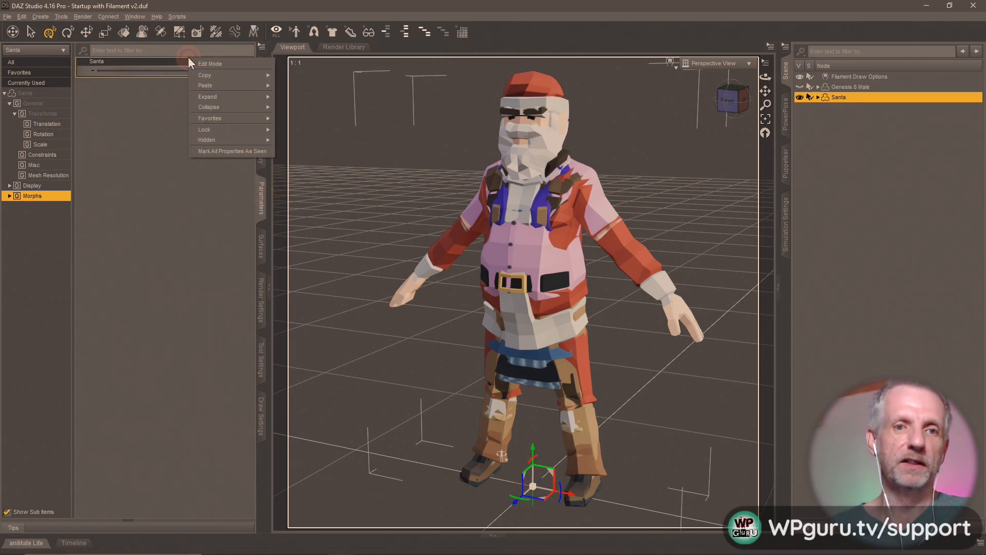
{"action": "left_click", "coordinate": [204, 63]}
{"action": "right_click", "coordinate": [181, 64]}
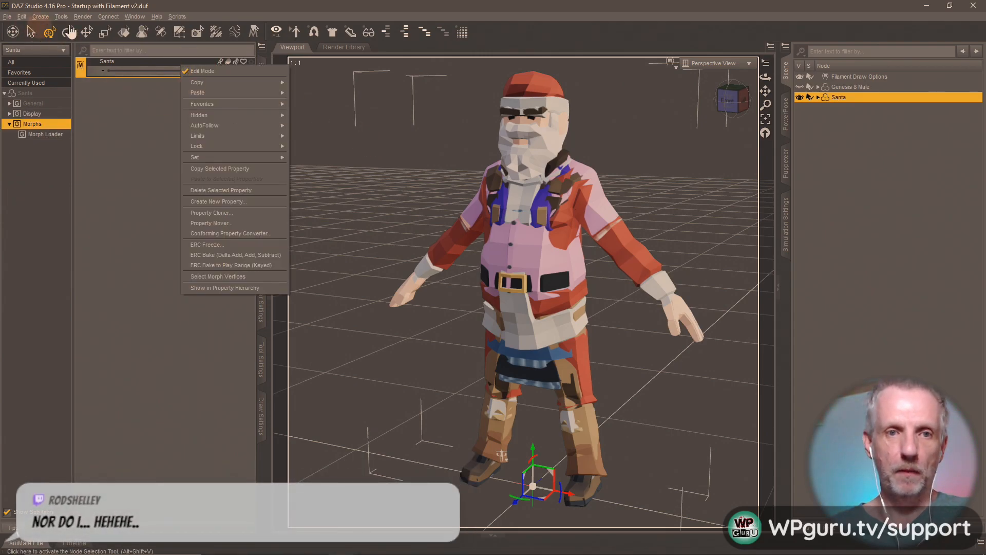
{"action": "left_click", "coordinate": [161, 32]}
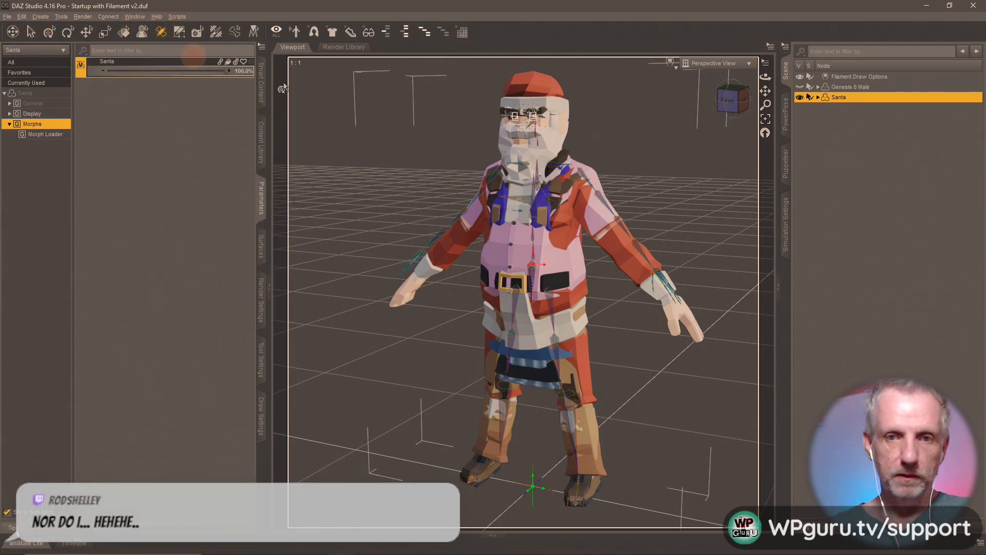
{"action": "mouse_move", "coordinate": [522, 208]}
{"action": "middle_mouse_down"}
{"action": "mouse_move", "coordinate": [570, 216]}
{"action": "mouse_move", "coordinate": [522, 220]}
{"action": "middle_mouse_up"}
{"action": "right_click", "coordinate": [523, 220]}
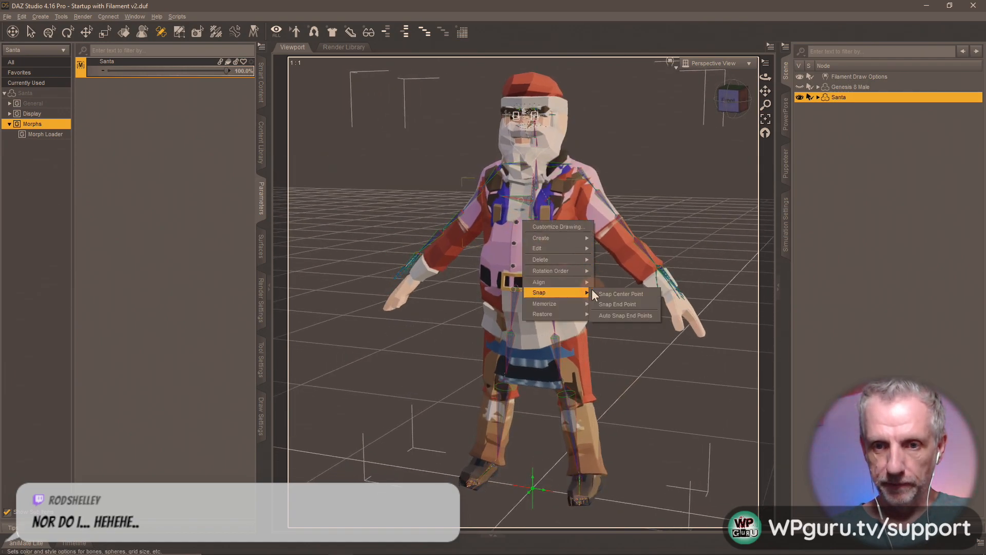
{"action": "mouse_move", "coordinate": [578, 249]}
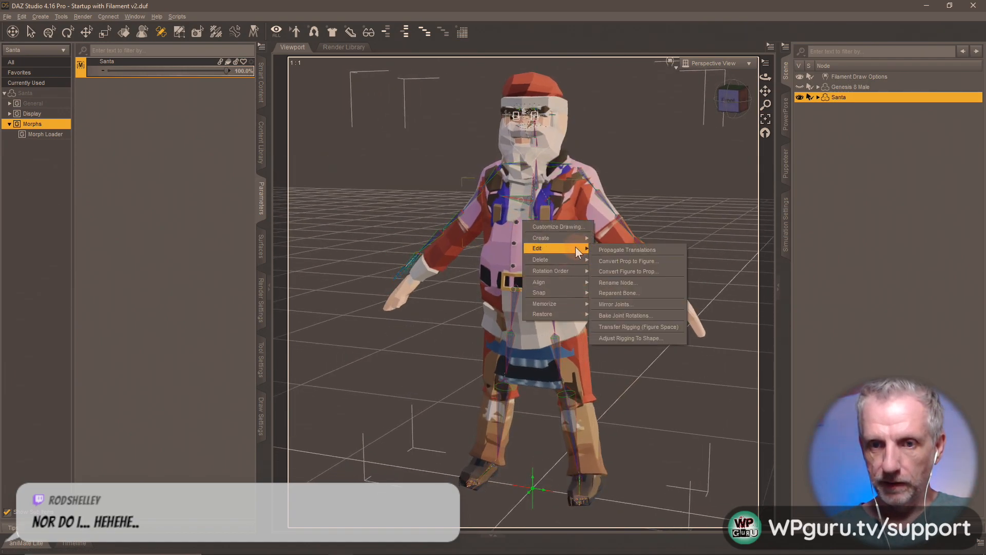
{"action": "left_click", "coordinate": [664, 338]}
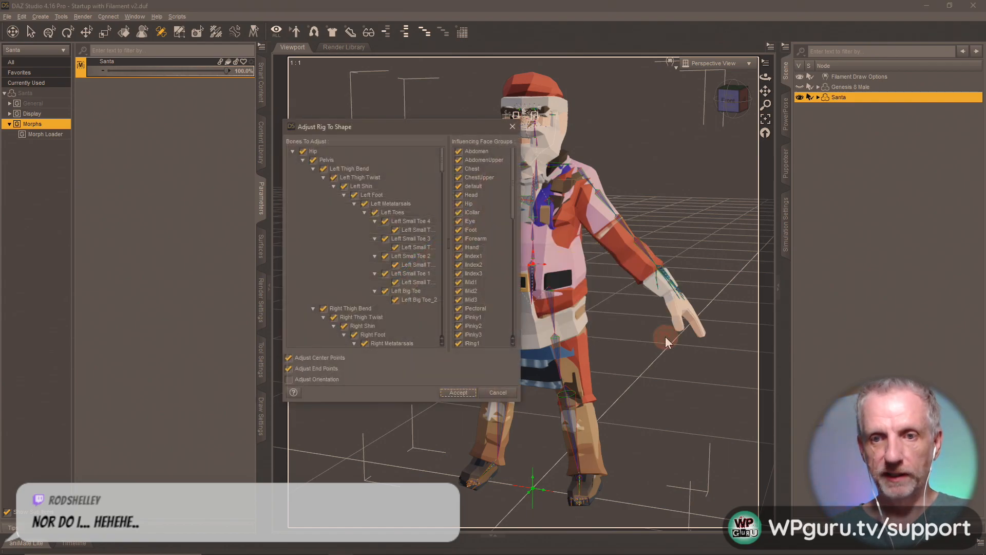
{"action": "left_click", "coordinate": [458, 393]}
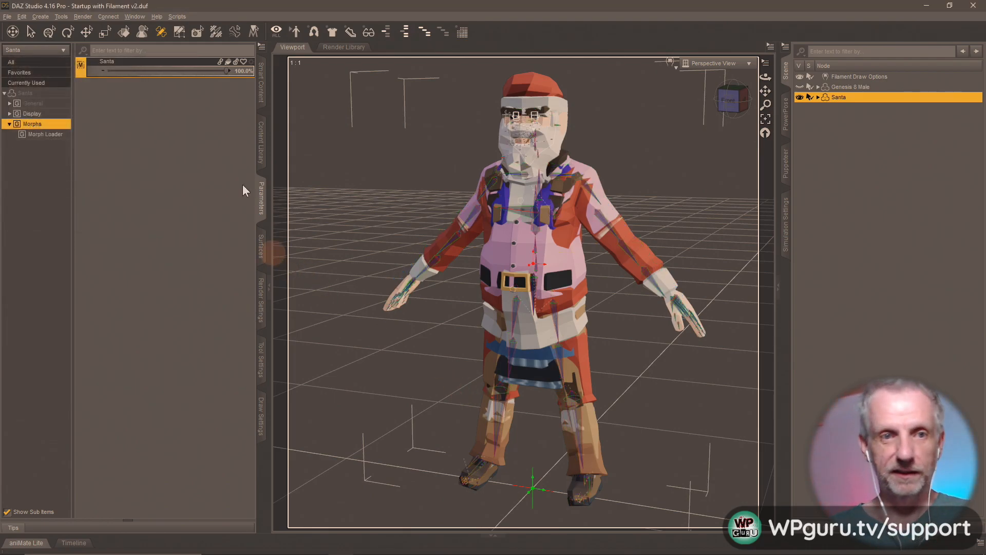
- ERC-freeze the joint changes into the Santa morph
{"action": "right_click", "coordinate": [184, 62]}
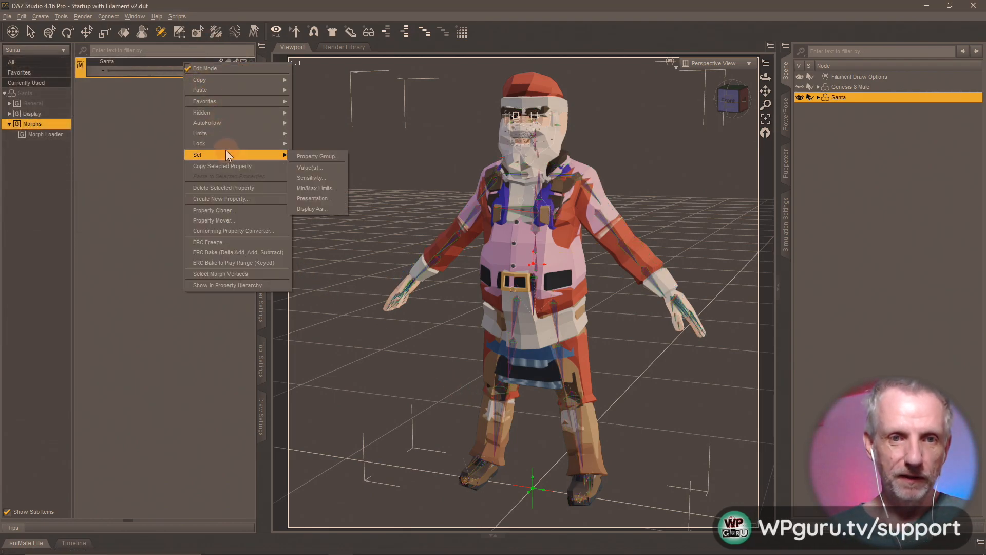
{"action": "mouse_move", "coordinate": [236, 93]}
{"action": "left_click", "coordinate": [251, 243]}
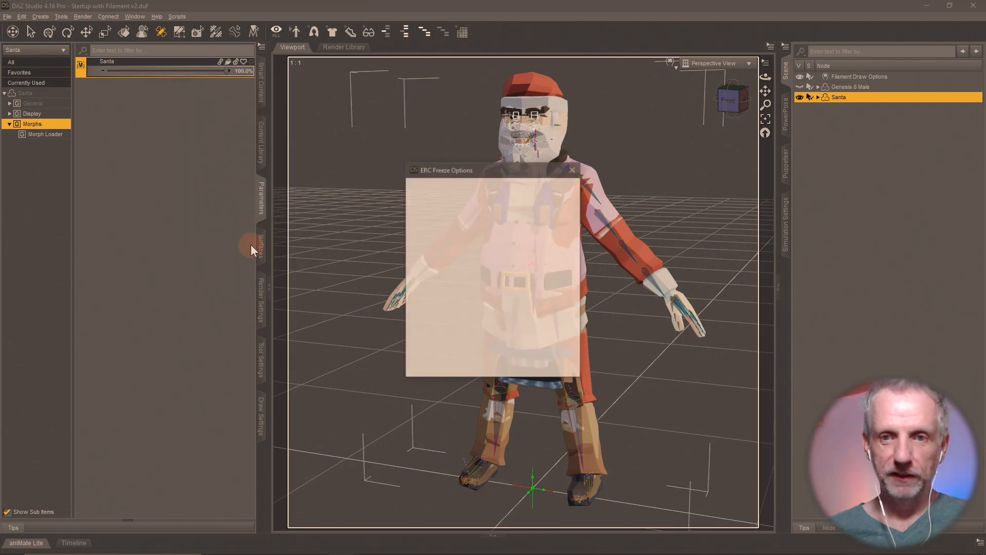
{"action": "left_click", "coordinate": [518, 368]}
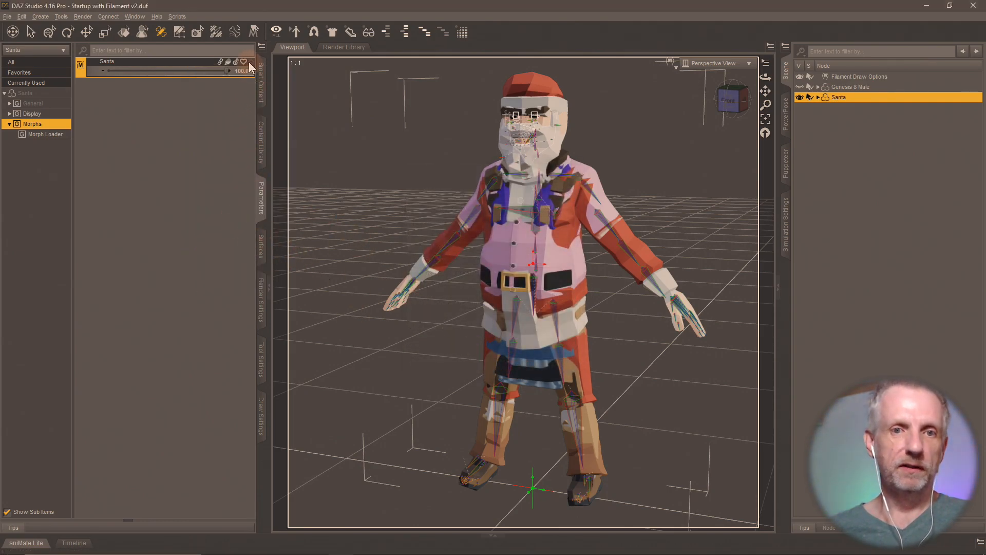
{"action": "right_click", "coordinate": [190, 67]}
- Turn off edit mode and rename the Santa morph 'Synty Character' with label 'Synty'
{"action": "left_click", "coordinate": [200, 73]}
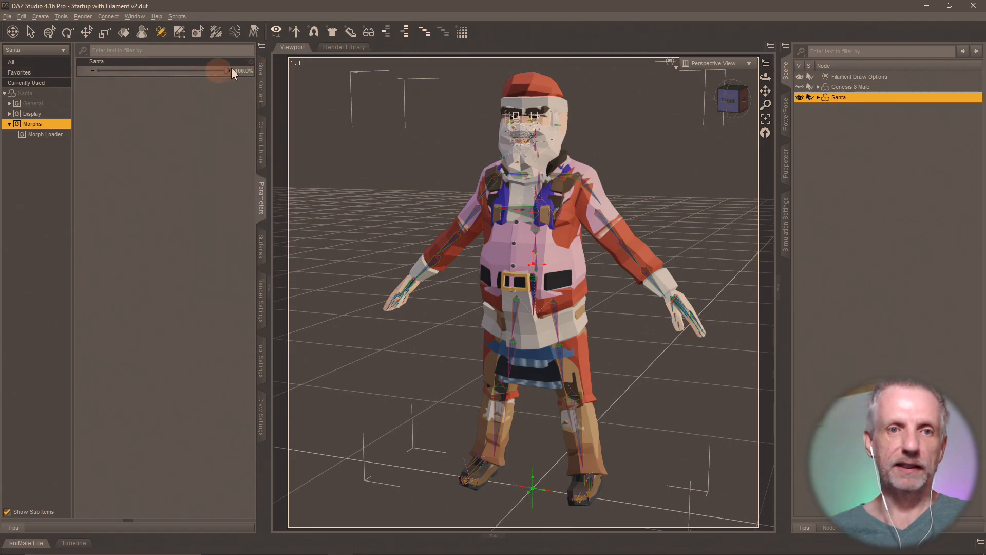
{"action": "left_click", "coordinate": [251, 63]}
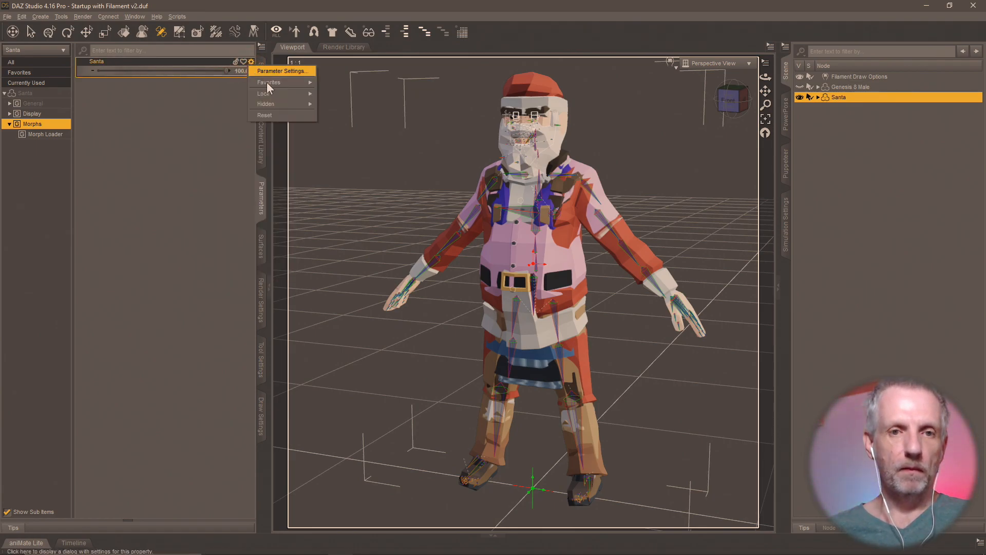
{"action": "left_click", "coordinate": [295, 72]}
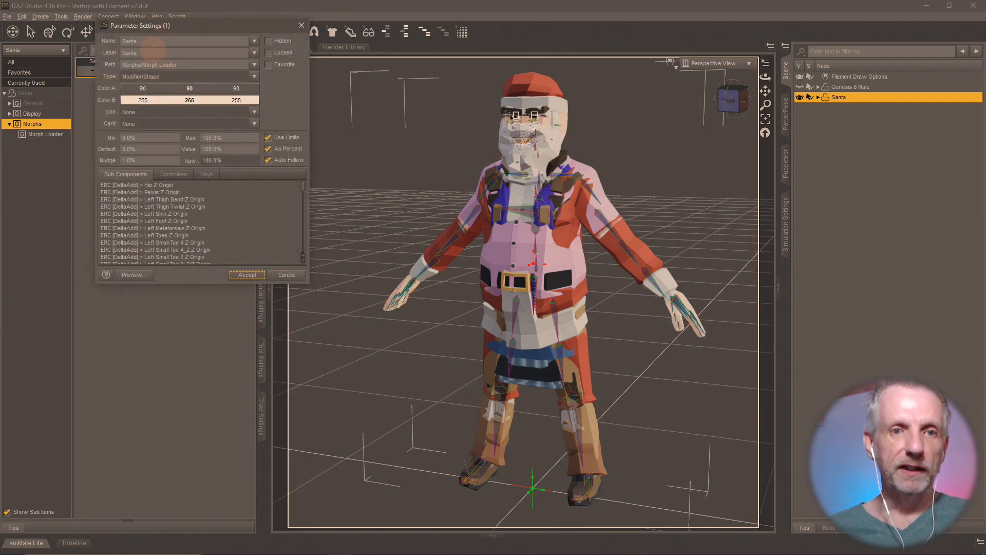
{"action": "double_click", "coordinate": [131, 41]}
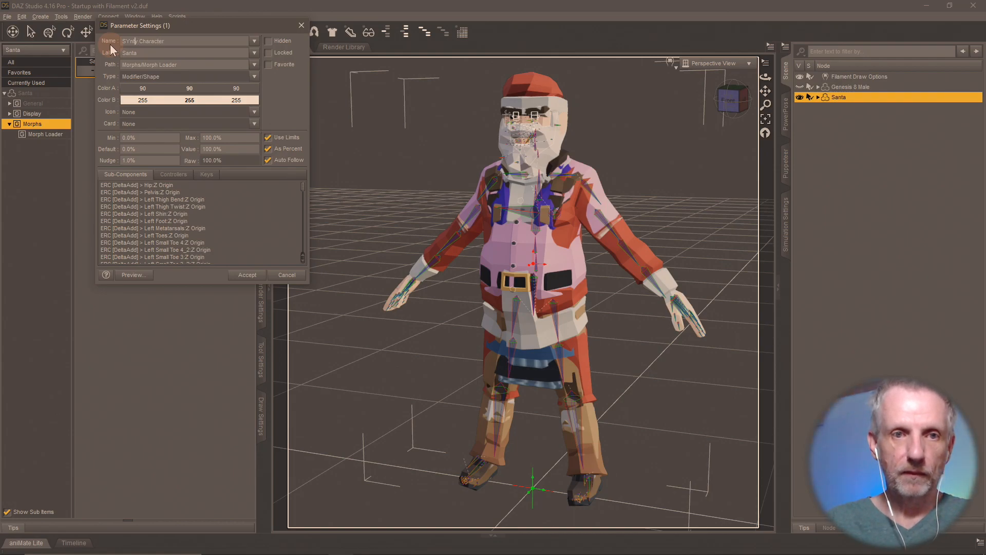
{"action": "key", "text": "BackSpace"}
{"action": "type", "text": "y"}
{"action": "key", "text": "Tab"}
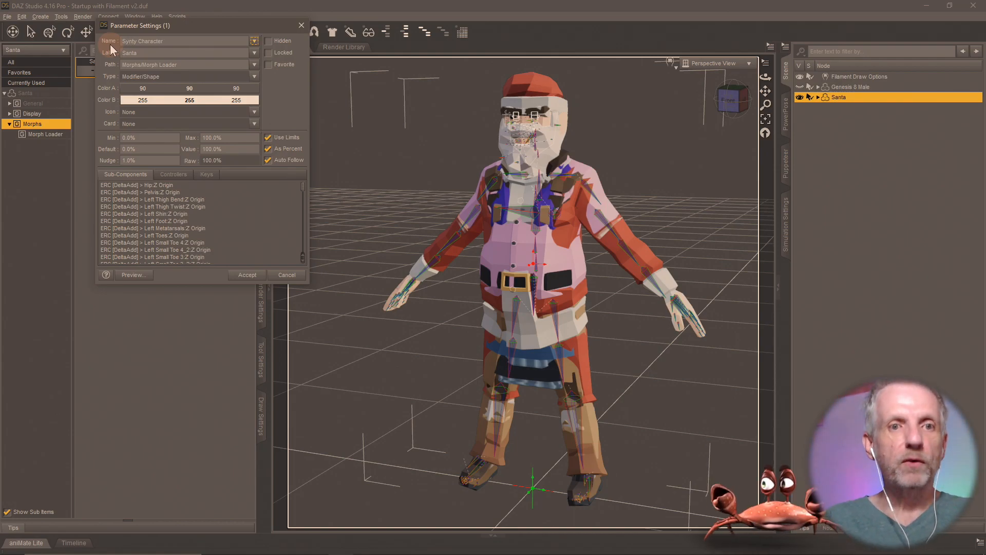
{"action": "type", "text": "Synty"}
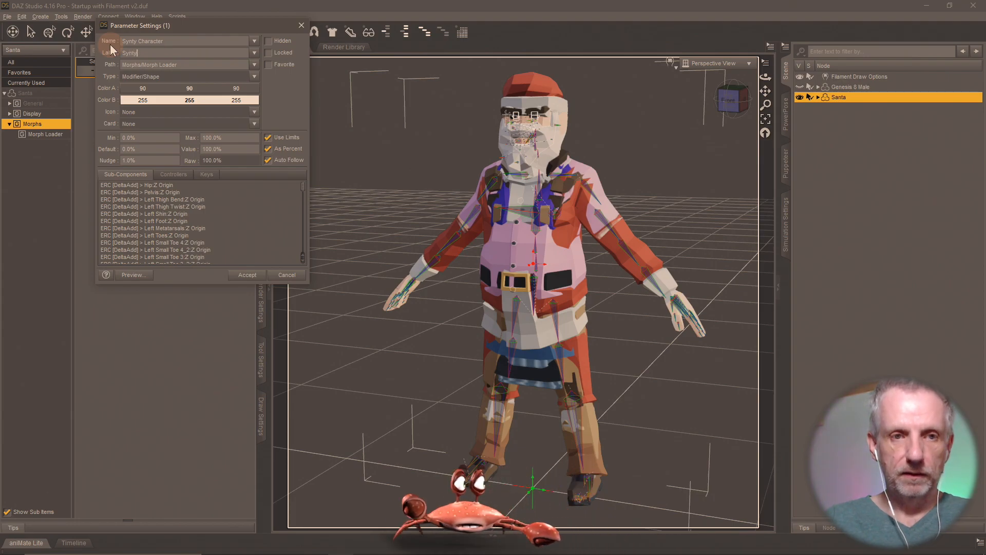
{"action": "left_click", "coordinate": [247, 275]}
{"action": "middle_click_drag", "start_coordinate": [506, 322], "coordinate": [494, 347]}
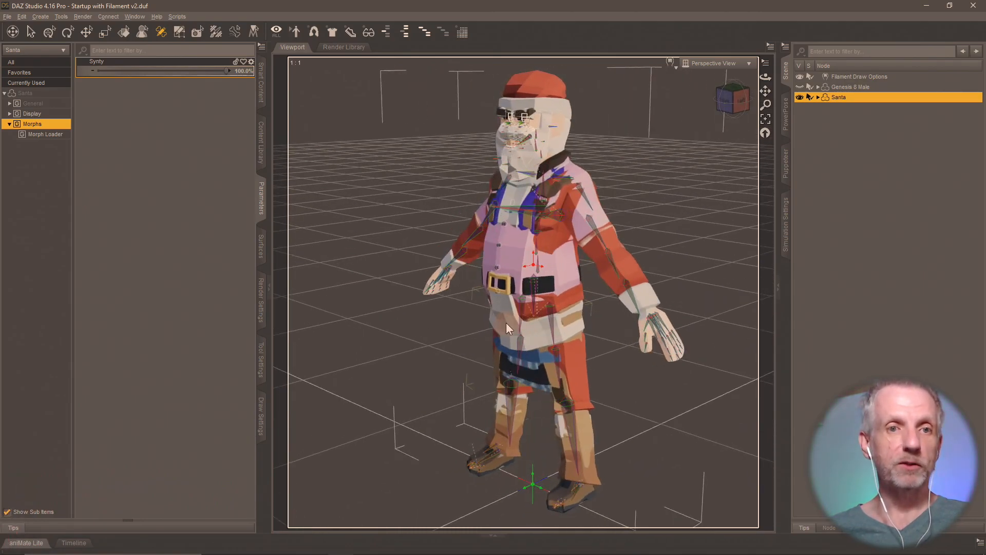
- Create a 'Shops Pack' sub-folder under DAZ Synty Scenes in the content library
{"action": "left_click", "coordinate": [179, 32]}
{"action": "left_click", "coordinate": [261, 142]}
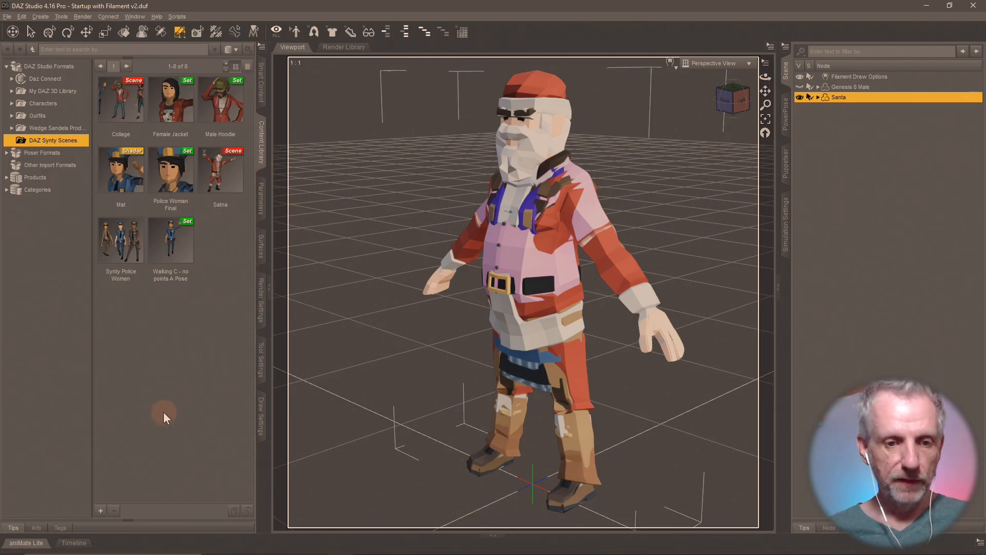
{"action": "right_click", "coordinate": [67, 144]}
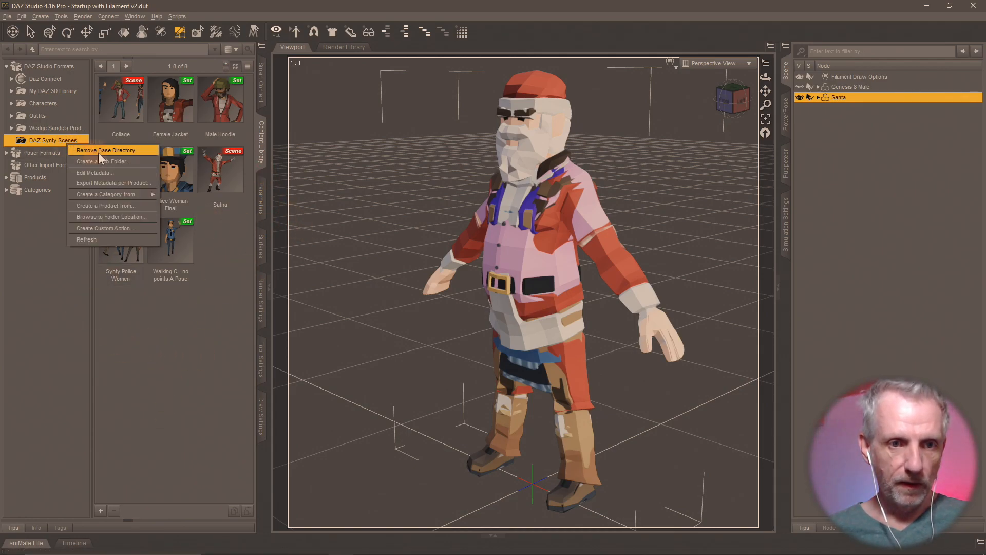
{"action": "left_click", "coordinate": [137, 161]}
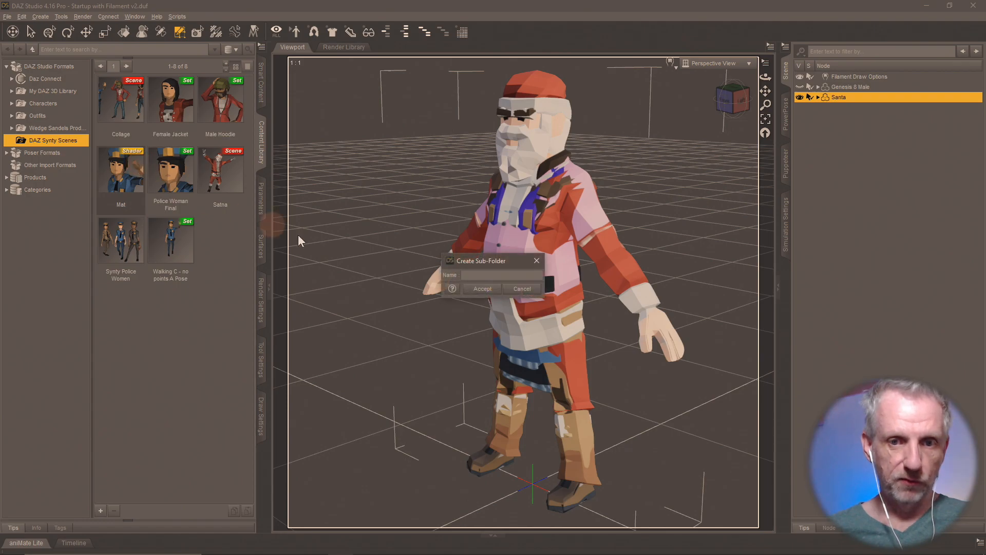
{"action": "type", "text": "Shops Pack"}
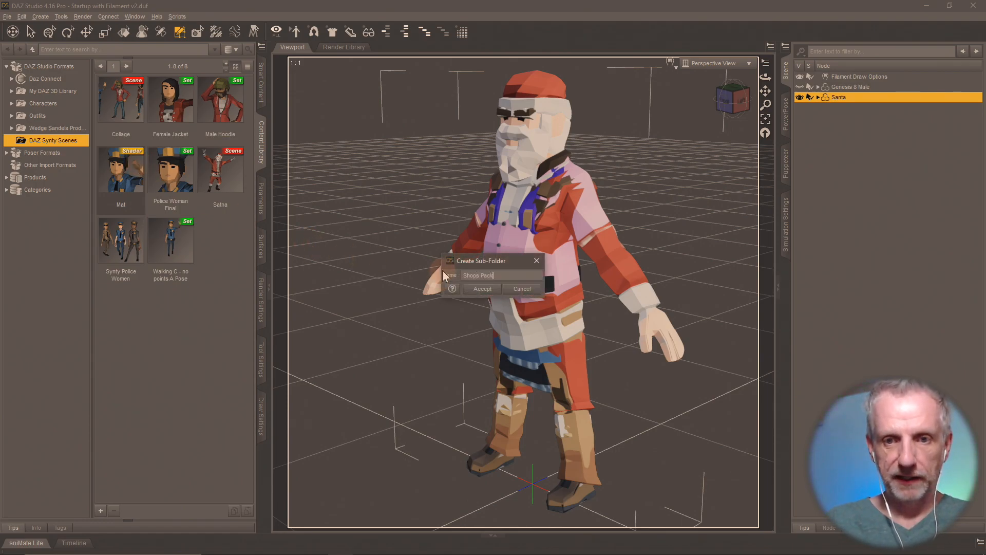
{"action": "key", "text": "Return"}
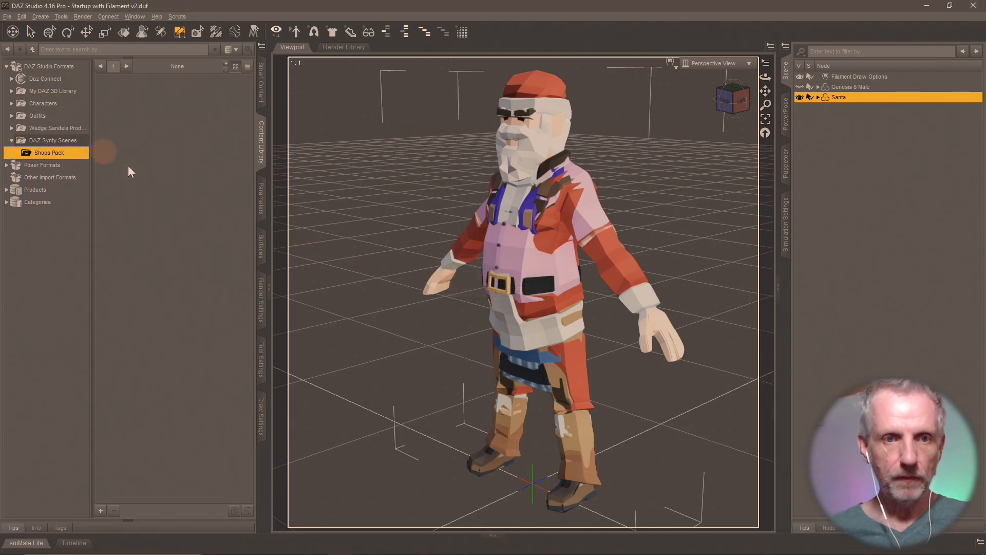
- Save Santa as the 'All Shops Characters' scene subset and delete Genesis 8 Male
{"action": "left_click", "coordinate": [100, 511]}
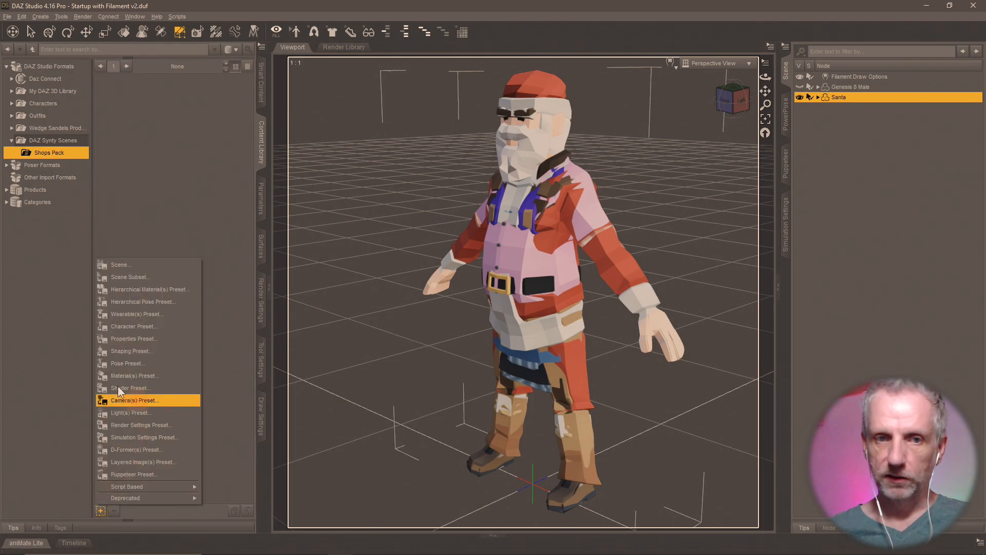
{"action": "left_click", "coordinate": [159, 278]}
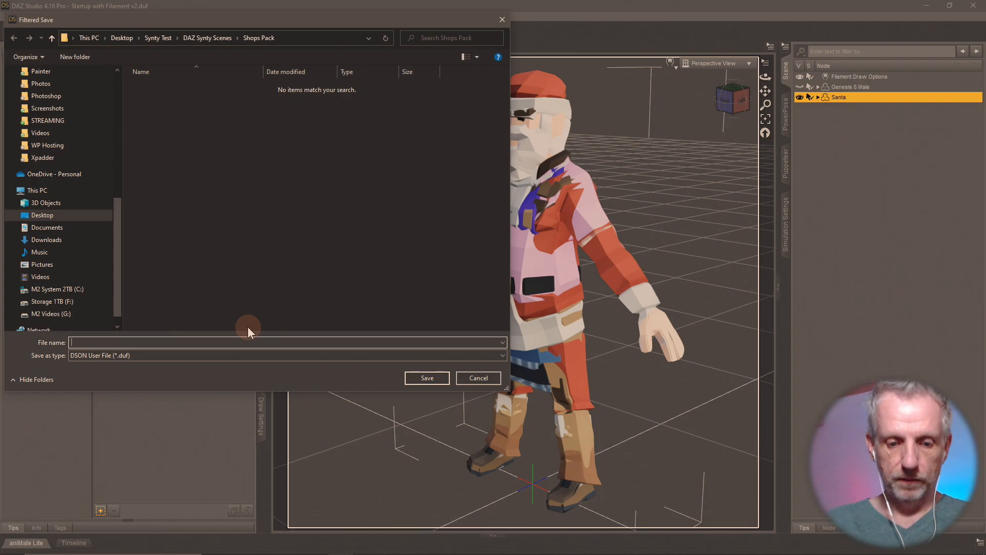
{"action": "type", "text": "All Shop"}
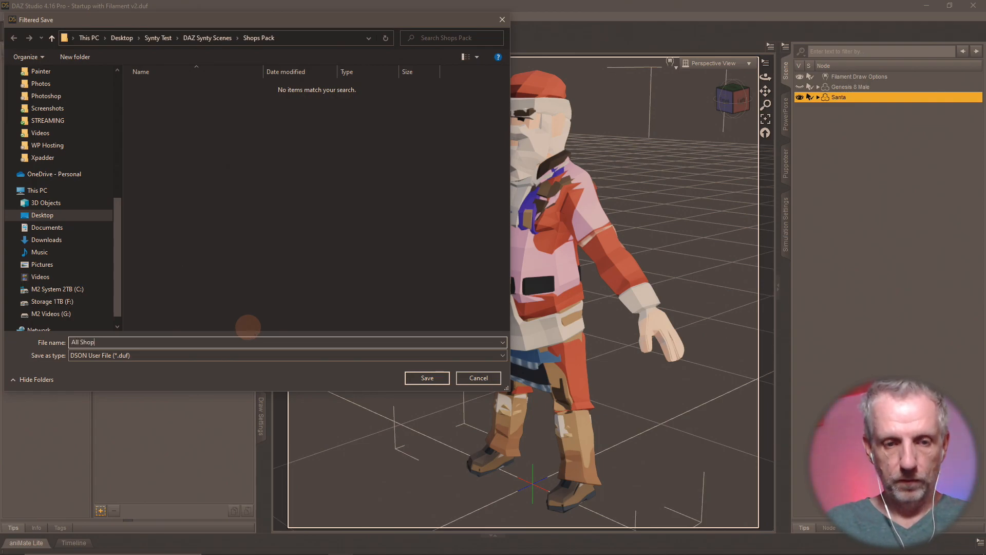
{"action": "type", "text": "s Characters"}
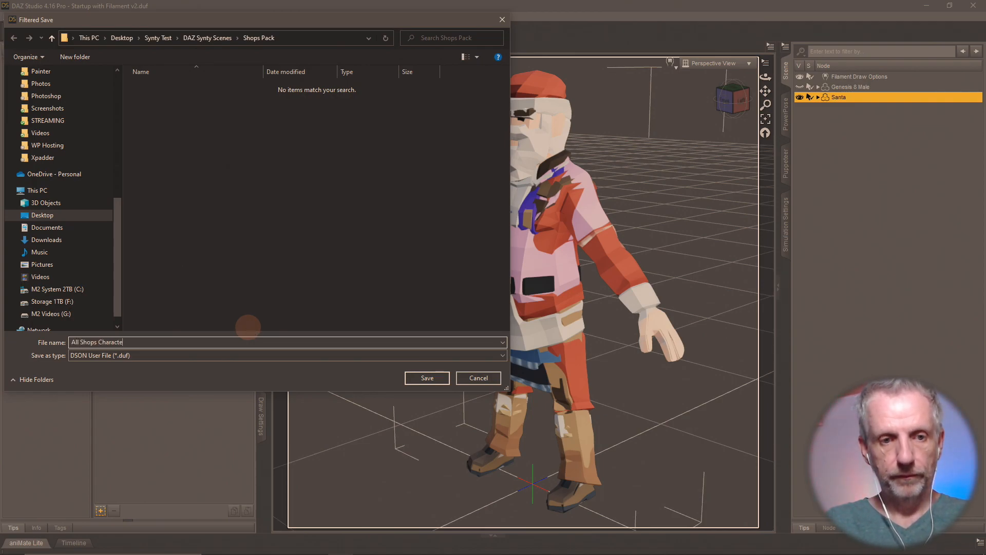
{"action": "key", "text": "Return"}
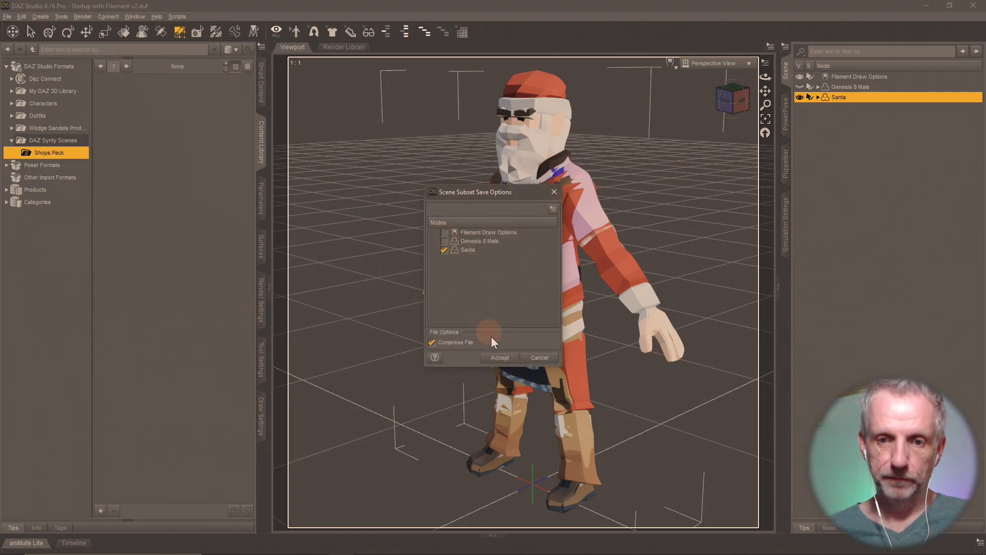
{"action": "left_click", "coordinate": [499, 358]}
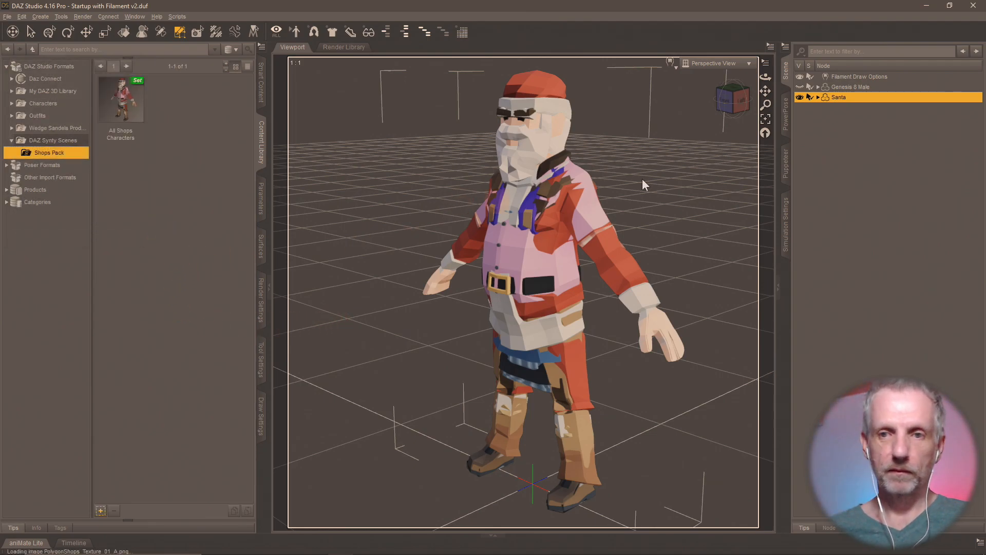
{"action": "left_click", "coordinate": [874, 87]}
{"action": "key", "text": "Delete"}
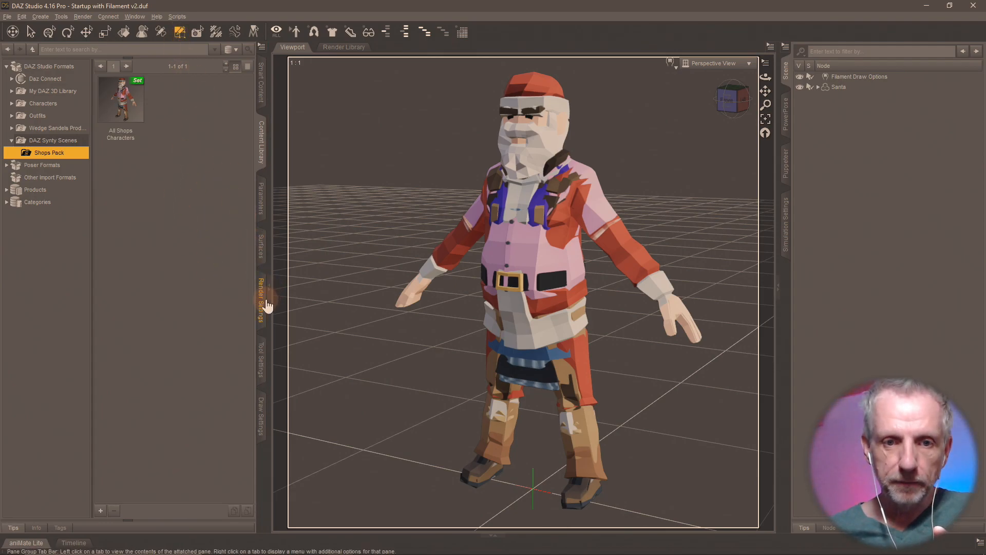
- List Santa's surface groups in the Geometry Editor with the names widened to read fully
{"action": "left_click", "coordinate": [261, 354]}
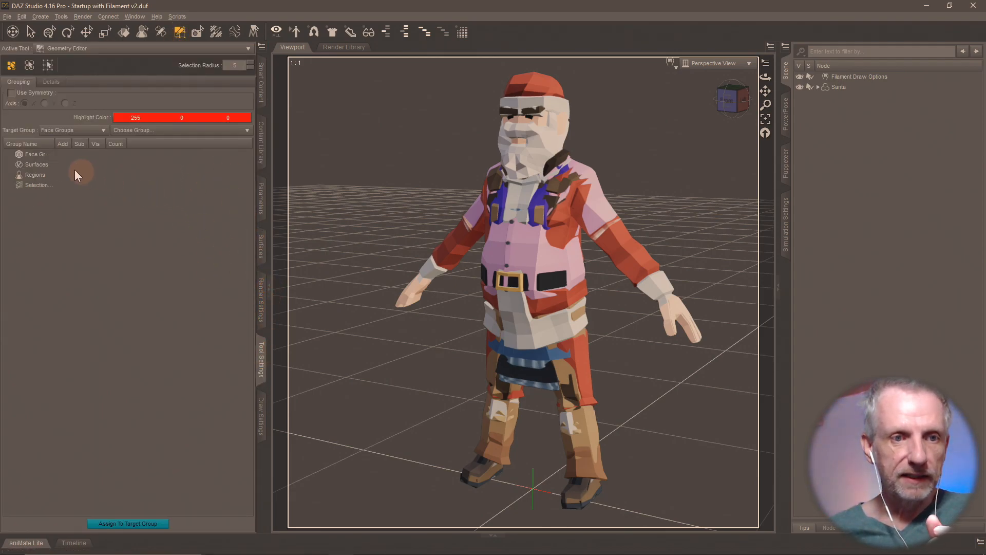
{"action": "left_click", "coordinate": [863, 87]}
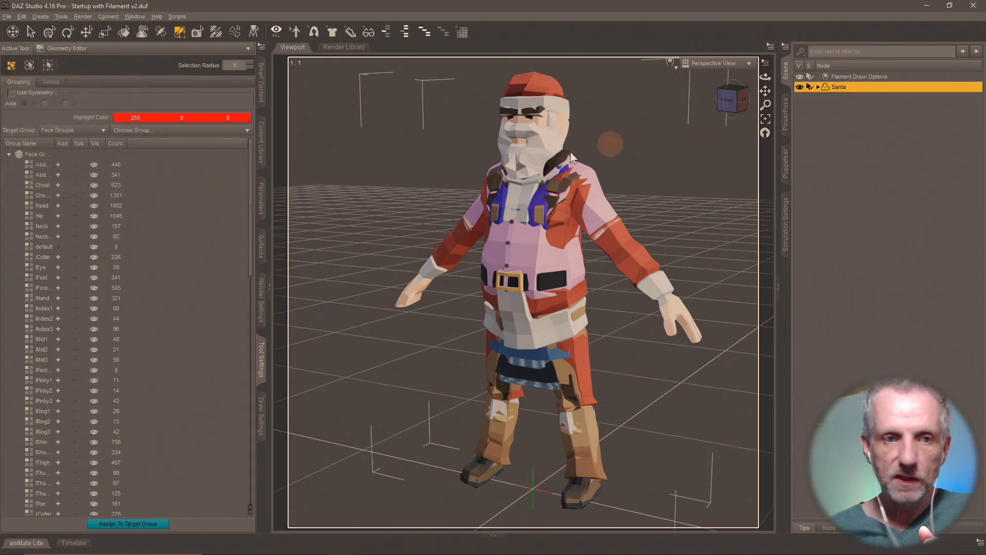
{"action": "left_click_drag", "start_coordinate": [53, 143], "coordinate": [144, 143]}
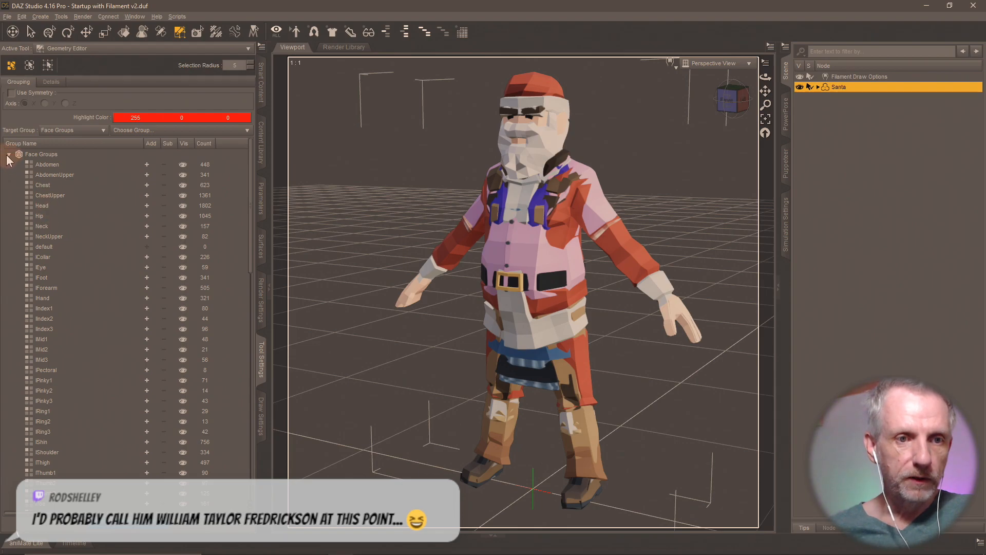
{"action": "scroll", "coordinate": [73, 266], "scroll_direction": "down", "scroll_amount": 5}
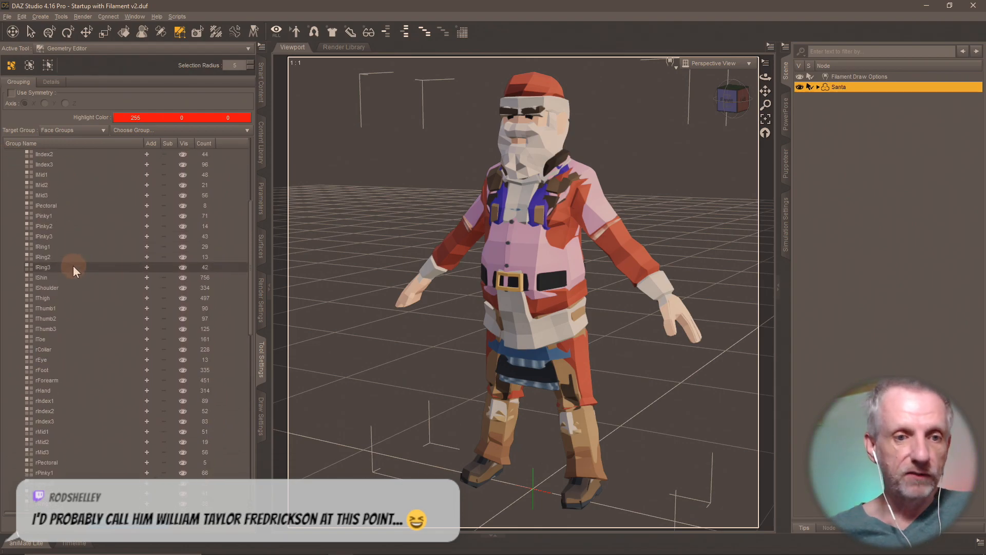
{"action": "scroll", "coordinate": [73, 266], "scroll_direction": "up", "scroll_amount": 5}
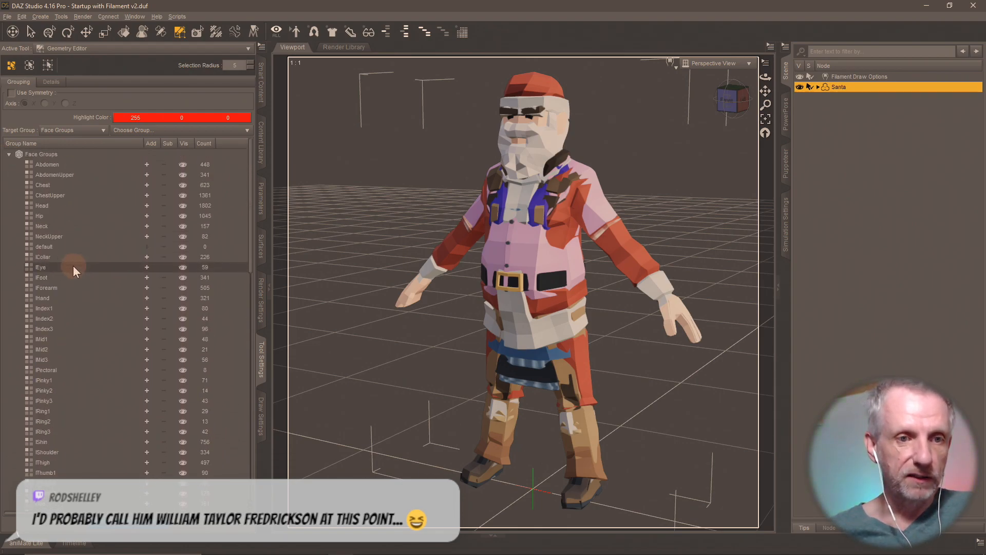
{"action": "left_click", "coordinate": [9, 154]}
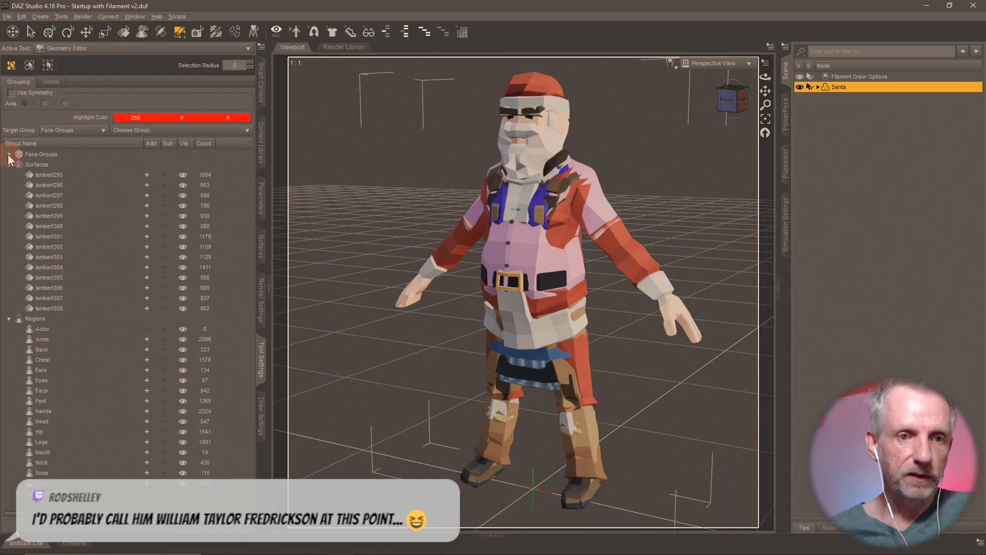
{"action": "left_click", "coordinate": [9, 318]}
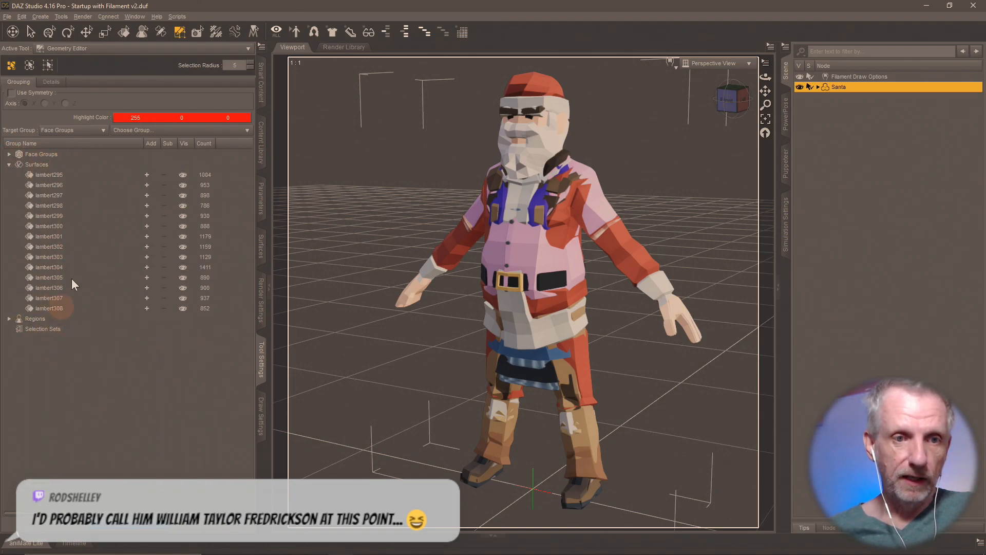
- Hide every surface group, lambert295 through lambert308
{"action": "left_click", "coordinate": [56, 176]}
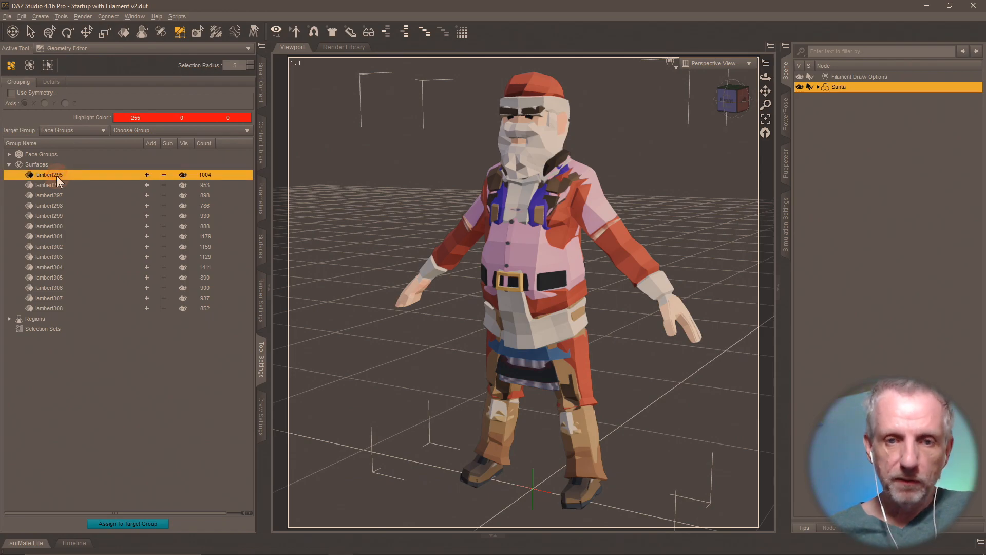
{"action": "left_click", "coordinate": [183, 174]}
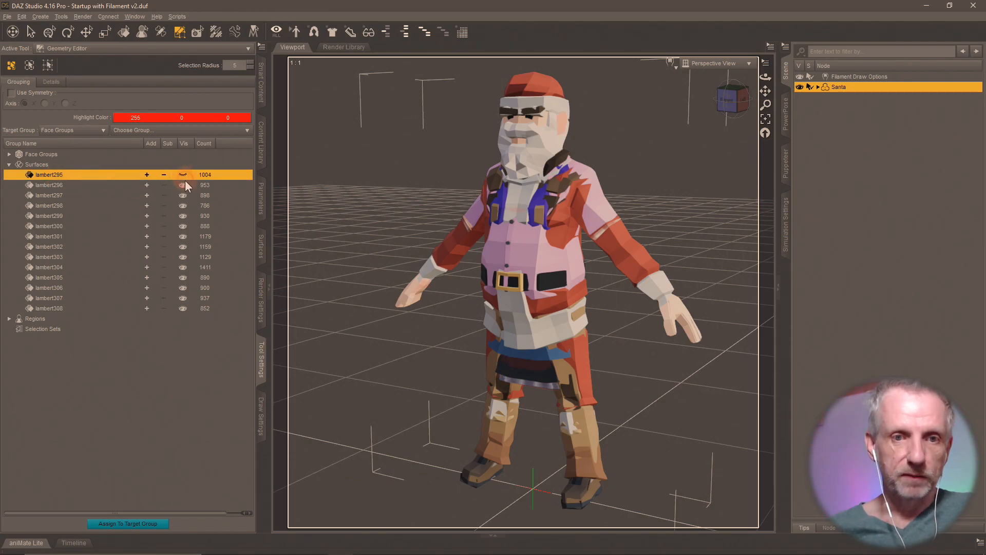
{"action": "left_click", "coordinate": [183, 184]}
{"action": "left_click", "coordinate": [183, 195]}
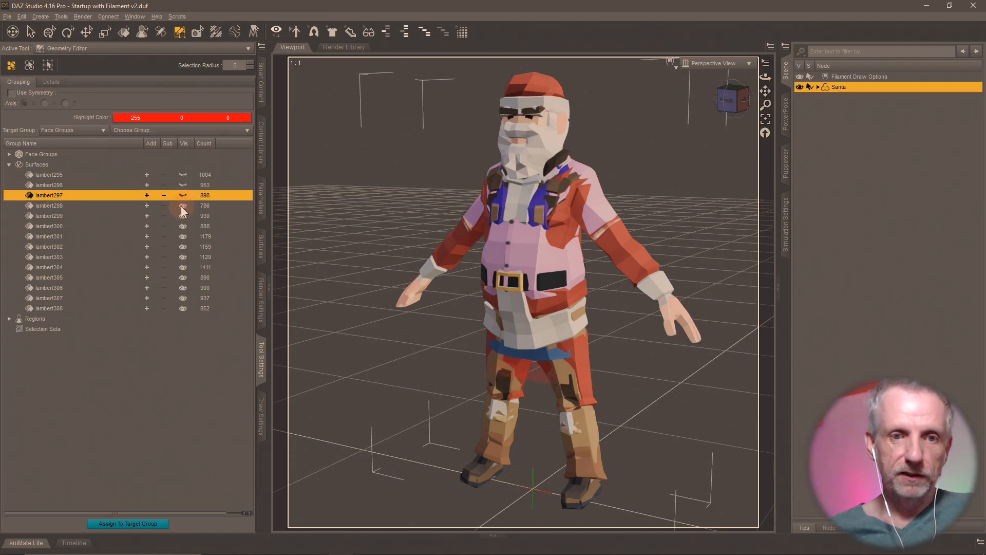
{"action": "left_click", "coordinate": [182, 206]}
{"action": "left_click", "coordinate": [188, 213]}
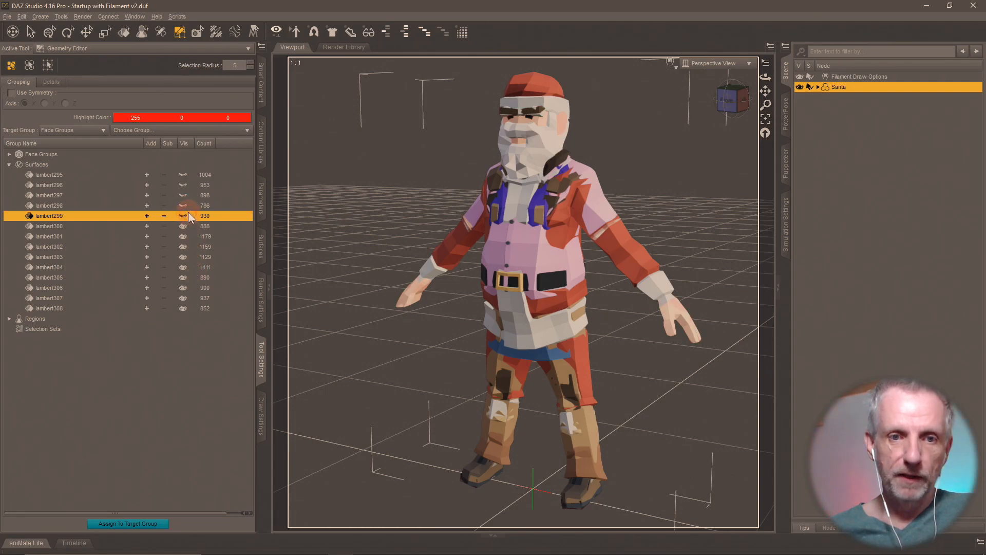
{"action": "left_click", "coordinate": [183, 227]}
{"action": "left_click", "coordinate": [184, 237]}
{"action": "left_click", "coordinate": [183, 246]}
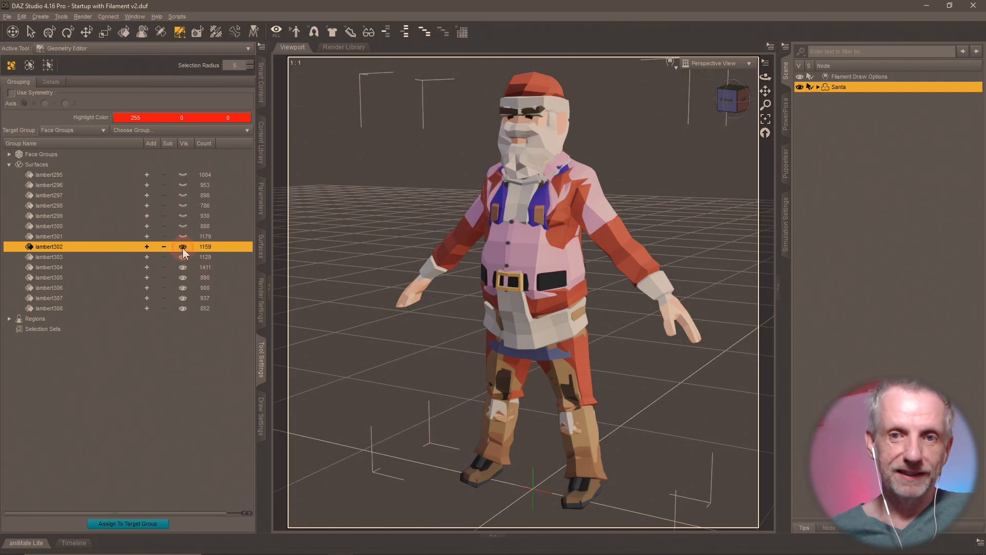
{"action": "left_click", "coordinate": [182, 257]}
{"action": "left_click", "coordinate": [182, 267]}
{"action": "left_click", "coordinate": [183, 278]}
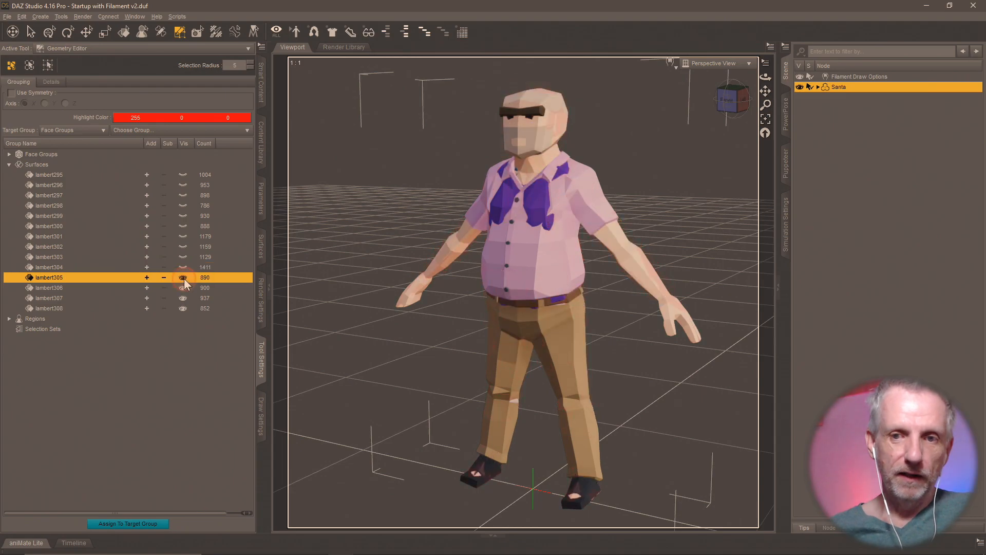
{"action": "left_click", "coordinate": [183, 289]}
{"action": "left_click", "coordinate": [182, 298]}
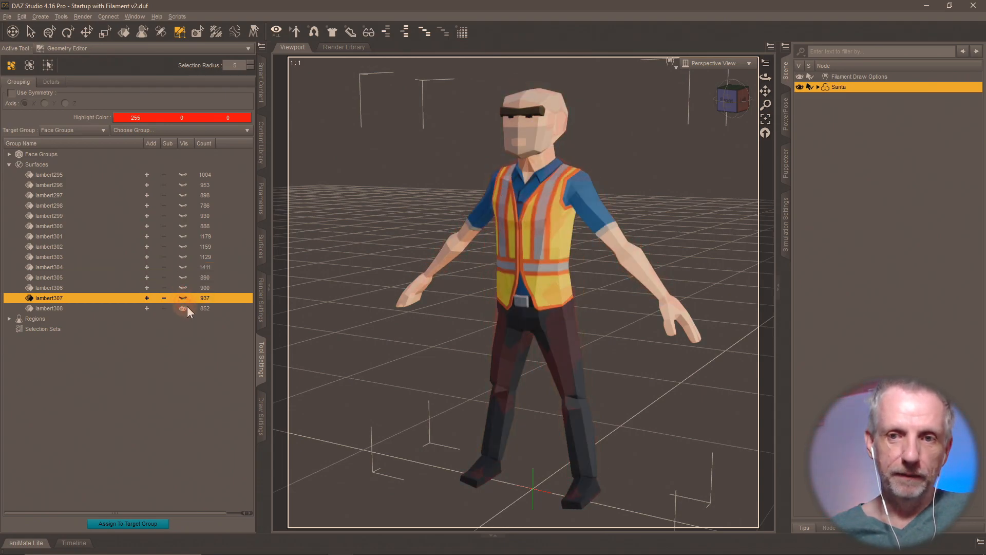
{"action": "left_click", "coordinate": [183, 308]}
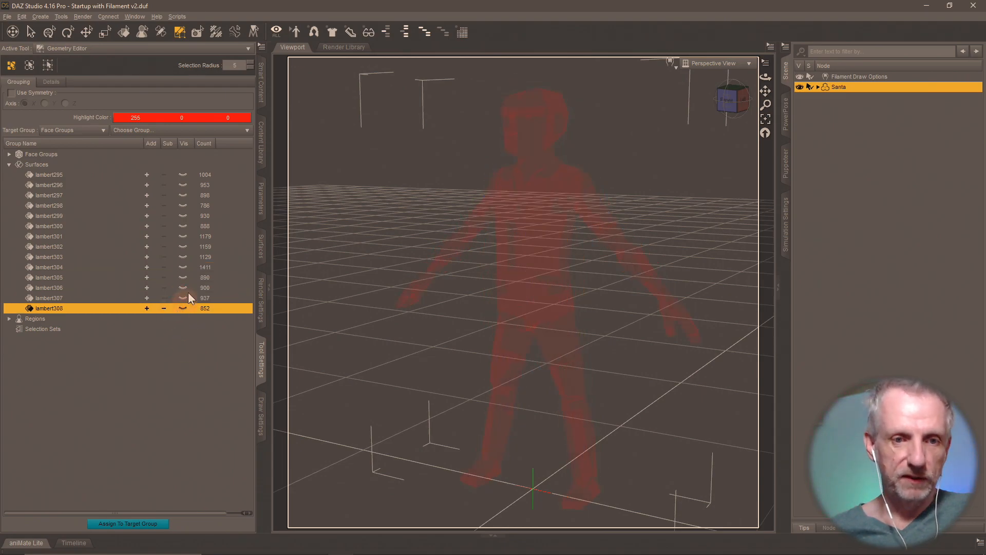
- Show lambert305, lambert304 and lambert303 one at a time to inspect each character
{"action": "left_click", "coordinate": [182, 277]}
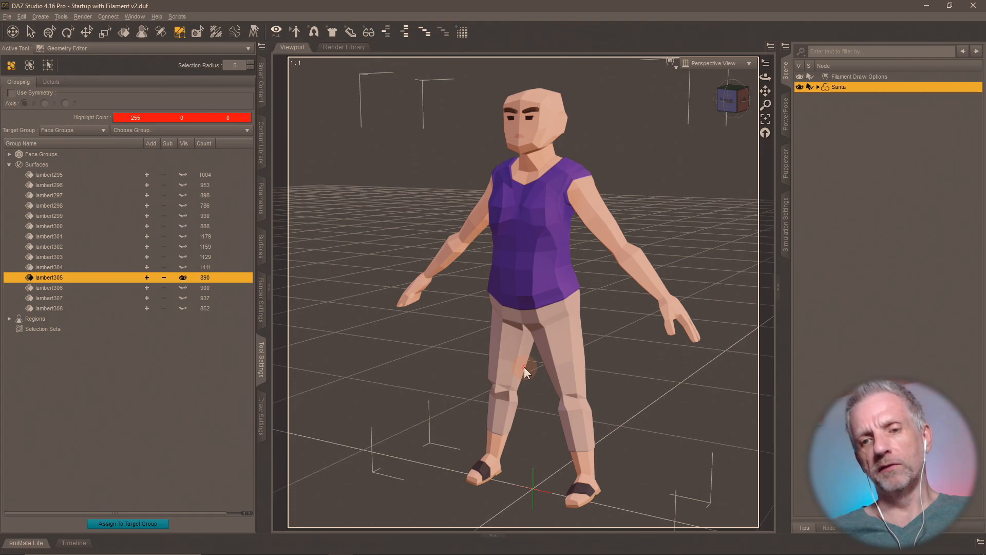
{"action": "mouse_move", "coordinate": [524, 366]}
{"action": "middle_mouse_down"}
{"action": "mouse_move", "coordinate": [508, 372]}
{"action": "mouse_move", "coordinate": [535, 373]}
{"action": "mouse_move", "coordinate": [526, 373]}
{"action": "middle_mouse_up"}
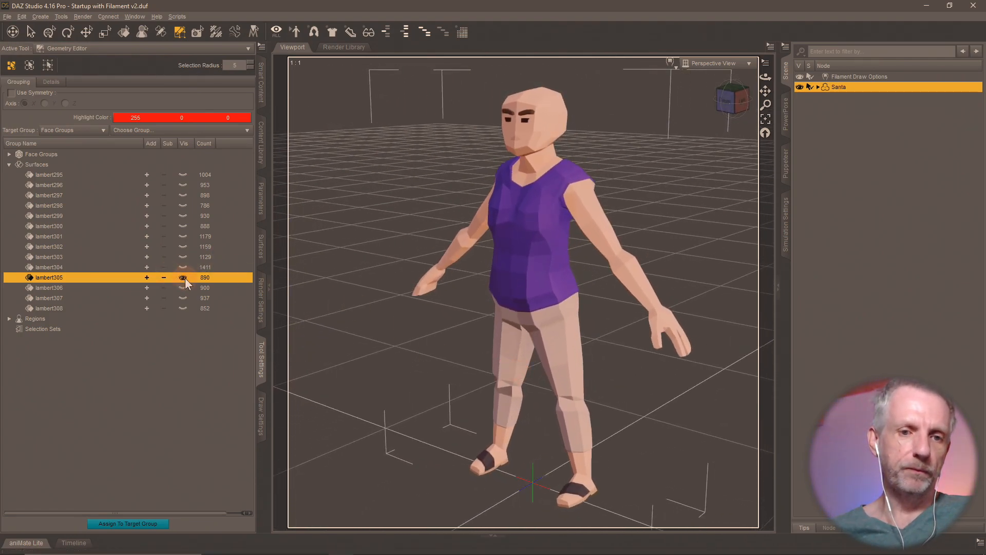
{"action": "left_click", "coordinate": [185, 267]}
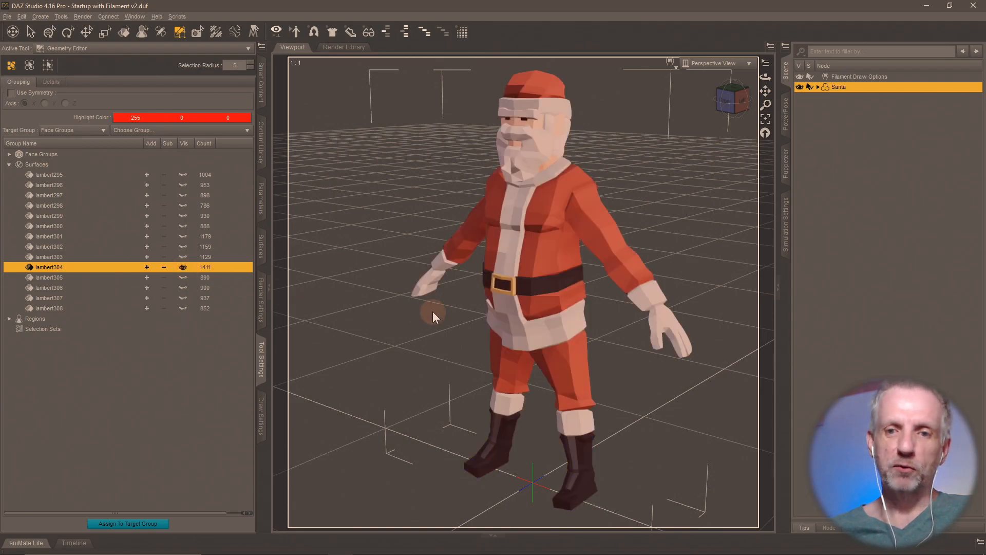
{"action": "middle_click_drag", "start_coordinate": [471, 322], "coordinate": [316, 289]}
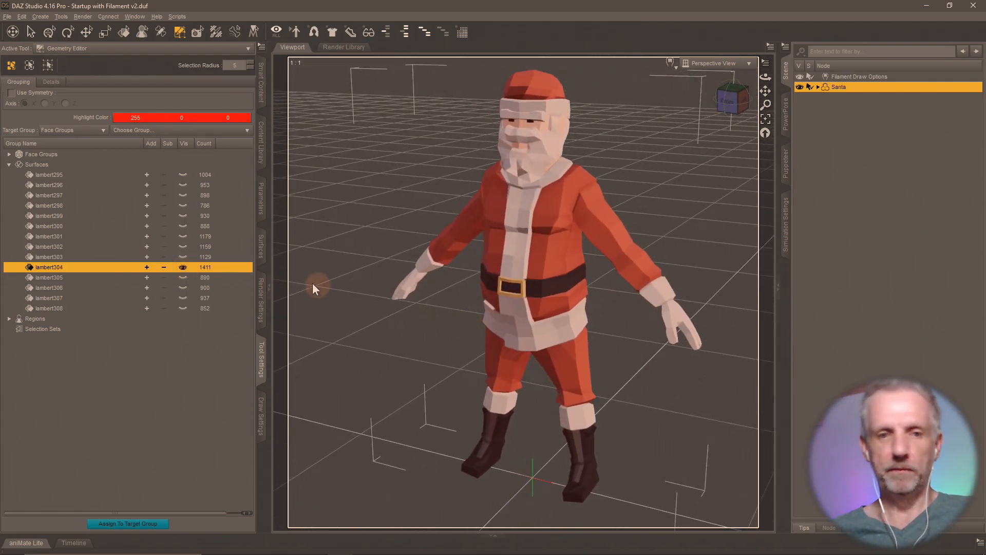
{"action": "left_click", "coordinate": [183, 257]}
- Show only lambert302, revealing a woman in a brown vest and blue skirt, then switch to Blender
{"action": "middle_click_drag", "start_coordinate": [412, 297], "coordinate": [413, 299]}
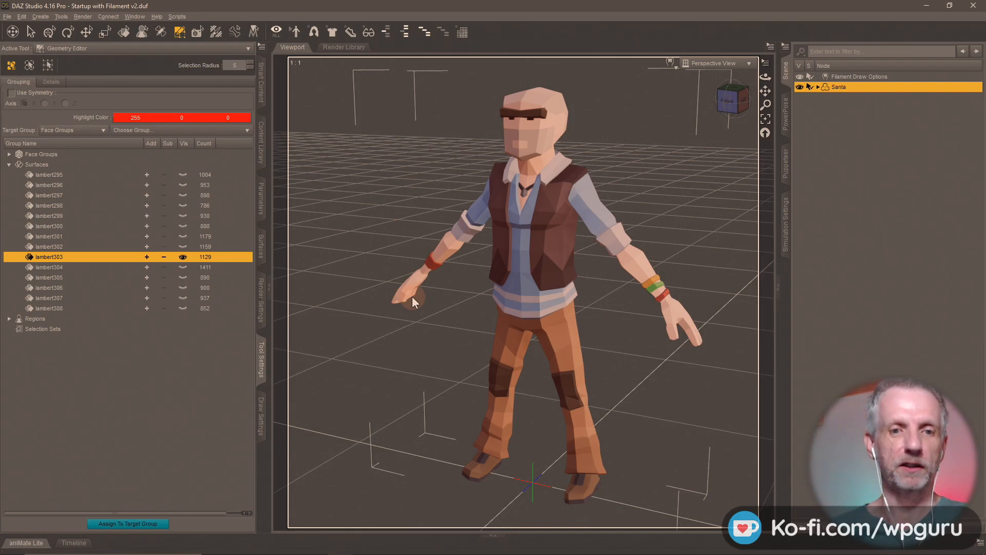
{"action": "left_click", "coordinate": [183, 247]}
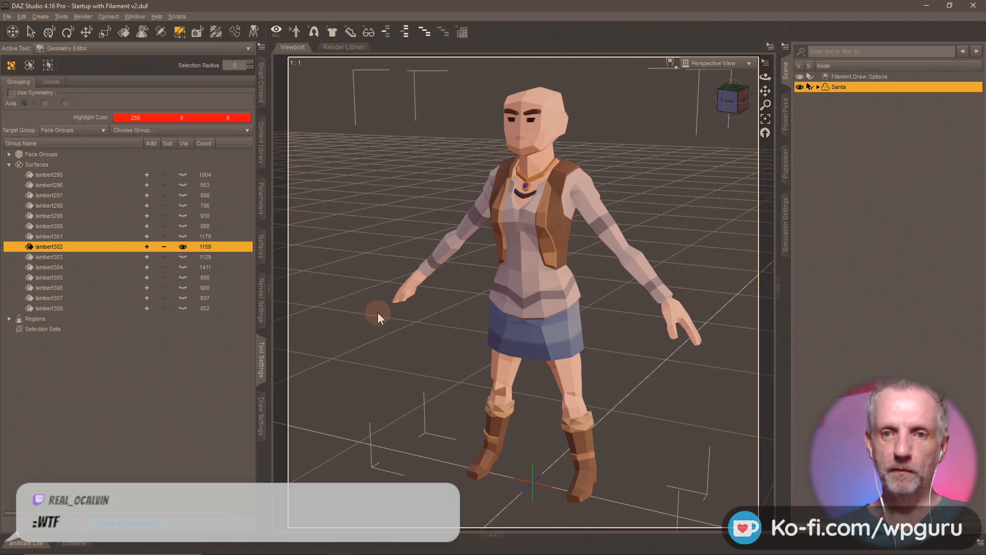
{"action": "mouse_move", "coordinate": [420, 334]}
{"action": "left_mouse_down", "text": "alt"}
{"action": "mouse_move", "coordinate": [447, 330]}
{"action": "mouse_move", "coordinate": [403, 334]}
{"action": "mouse_move", "coordinate": [484, 329]}
{"action": "mouse_move", "coordinate": [436, 333]}
{"action": "left_mouse_up", "text": "alt"}
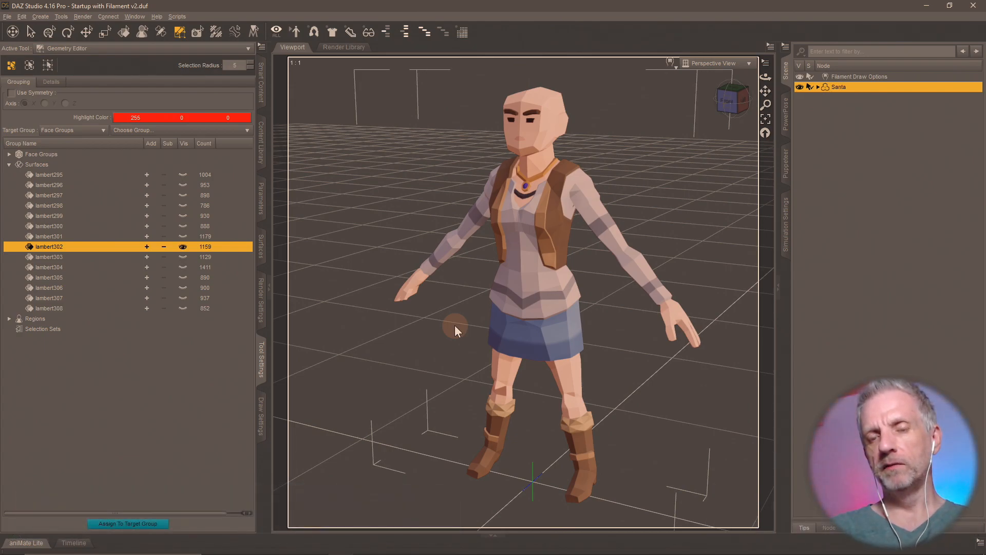
{"action": "key", "text": "alt+Tab"}
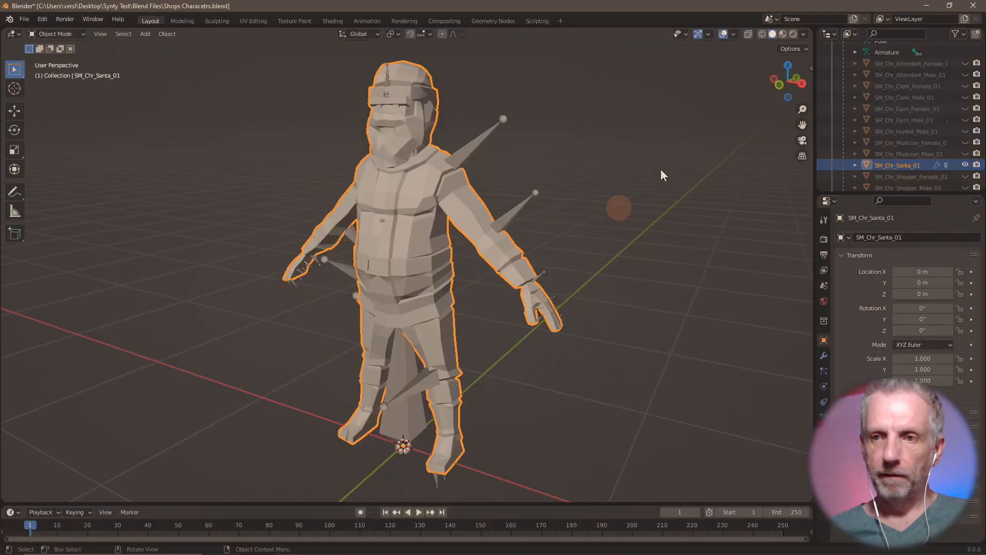
- In Blender, hide Santa and preview the Musician, Hunter and Gym meshes, leaving Gym Male shown
{"action": "left_click", "coordinate": [965, 164]}
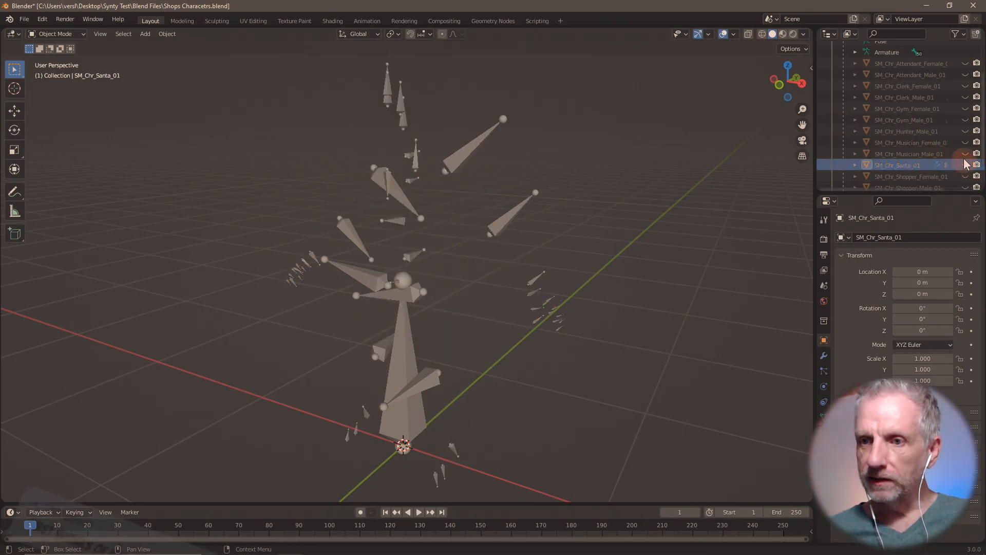
{"action": "left_click", "coordinate": [965, 153]}
{"action": "left_click", "coordinate": [965, 154]}
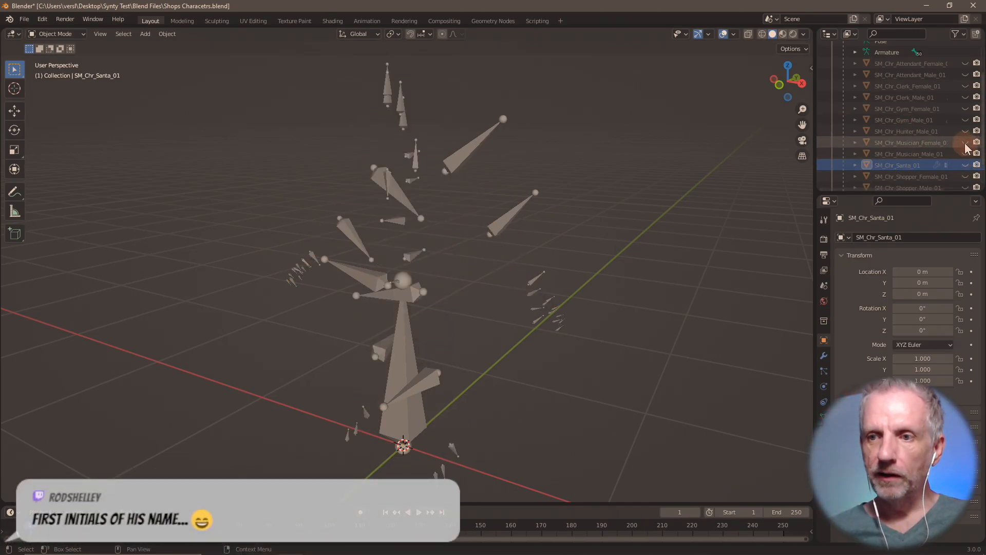
{"action": "left_click", "coordinate": [965, 142]}
{"action": "left_click", "coordinate": [965, 142]}
{"action": "left_click", "coordinate": [965, 132]}
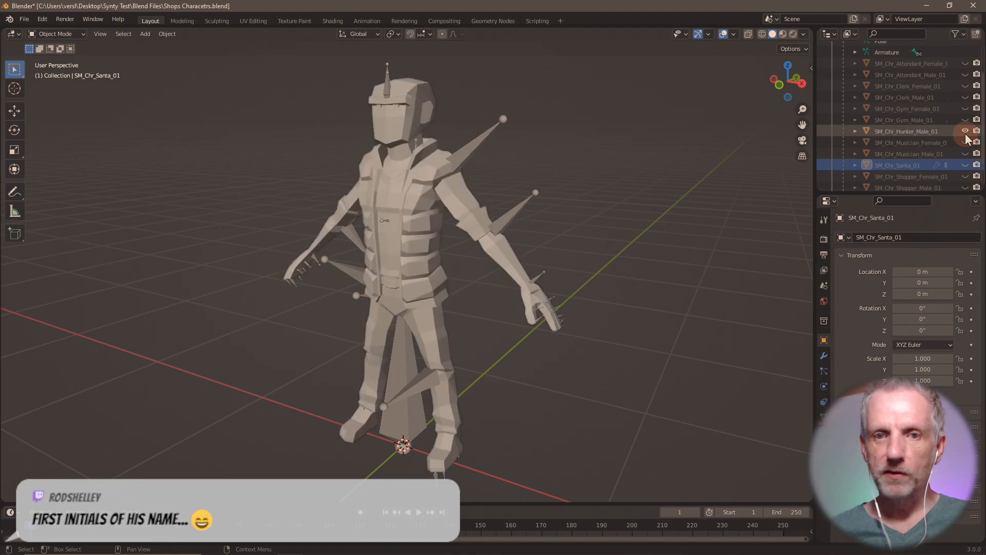
{"action": "left_click", "coordinate": [965, 131]}
{"action": "left_click", "coordinate": [965, 119]}
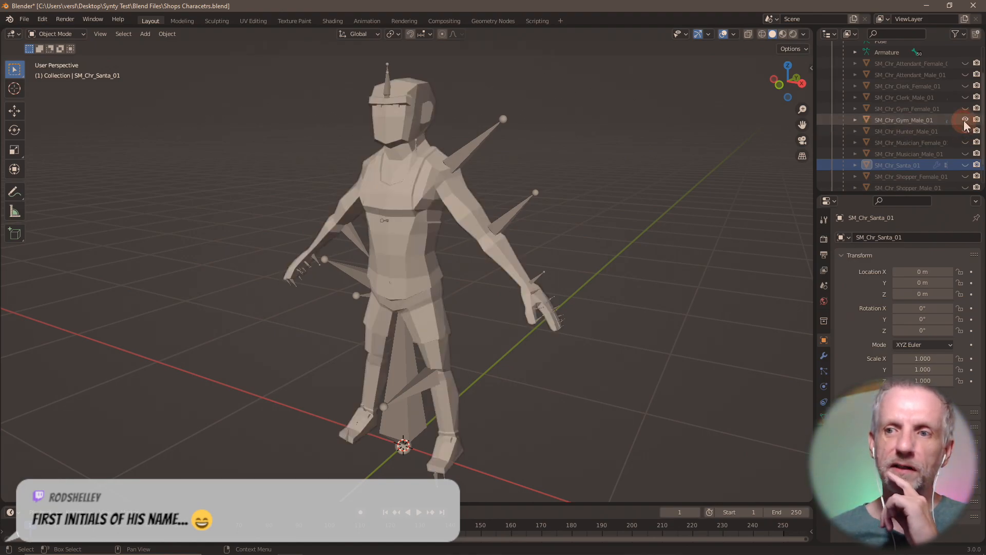
{"action": "left_click", "coordinate": [965, 120]}
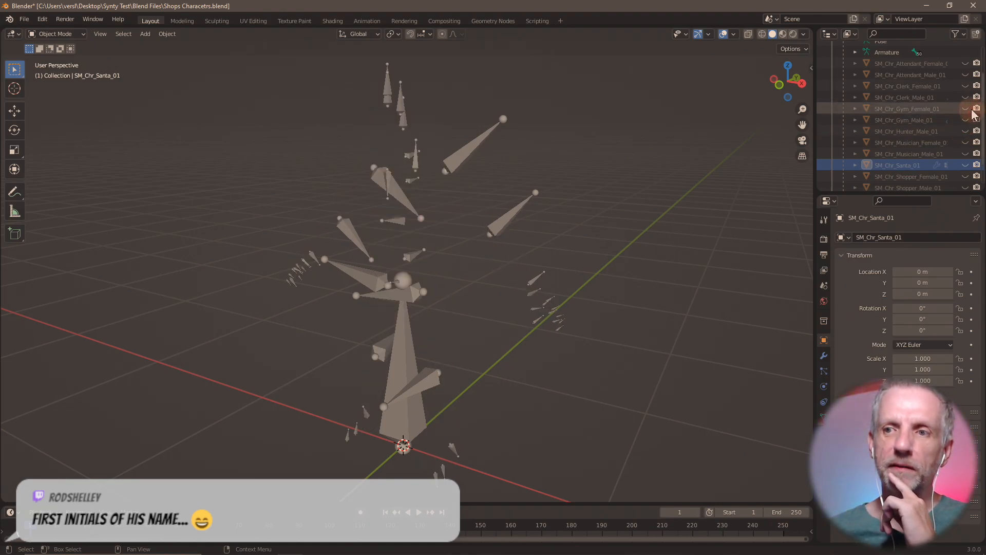
{"action": "left_click", "coordinate": [965, 109]}
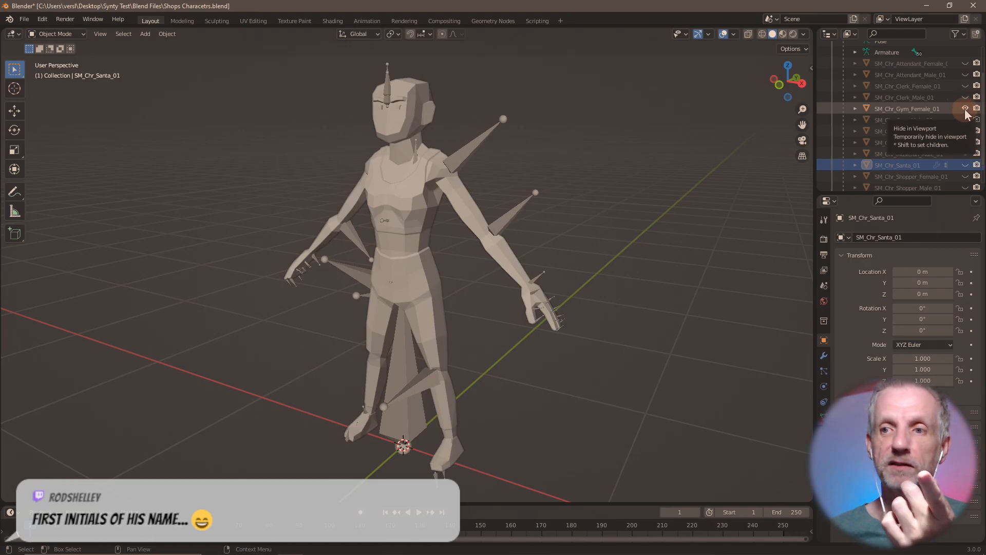
{"action": "left_click", "coordinate": [965, 108]}
{"action": "left_click", "coordinate": [965, 120]}
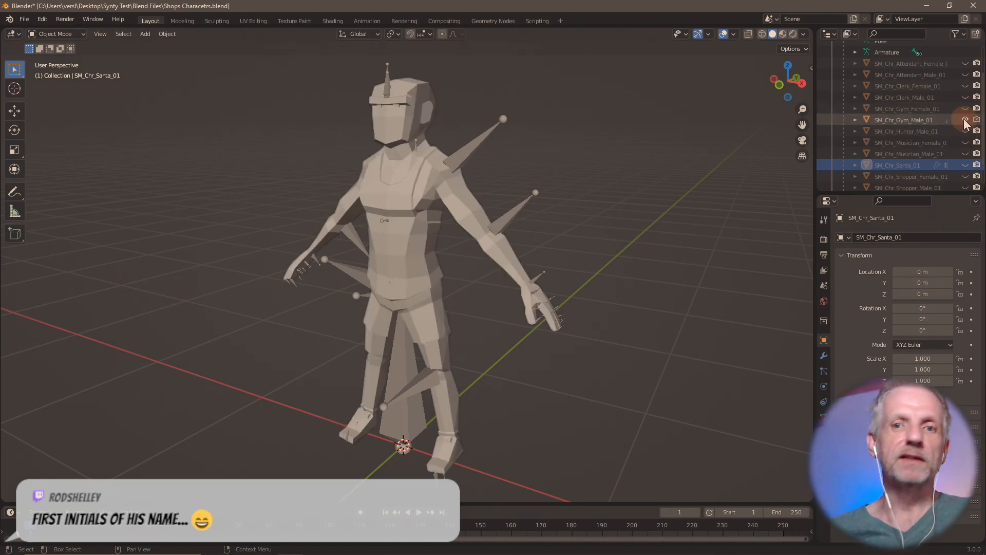
{"action": "key", "text": "alt+Tab"}
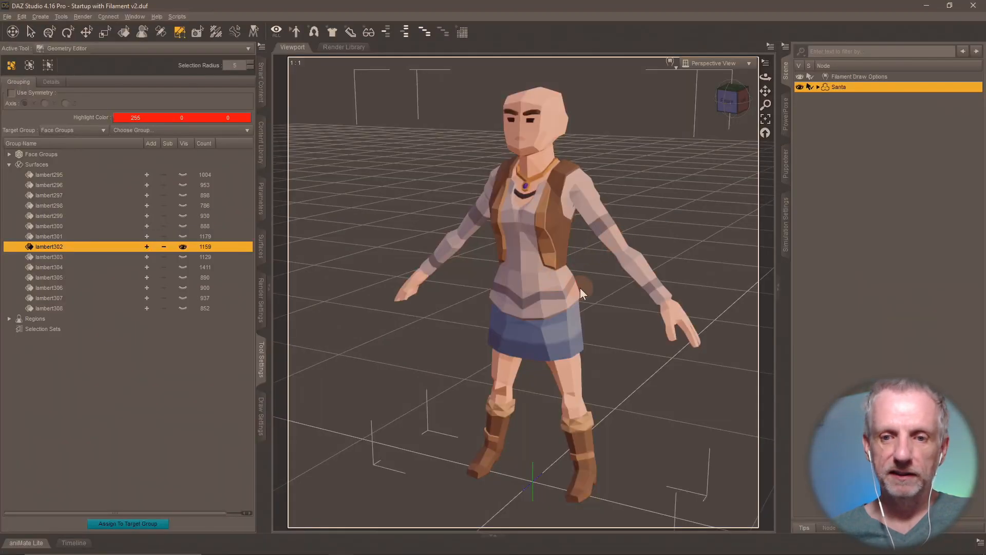
{"action": "mouse_move", "coordinate": [580, 288]}
{"action": "left_mouse_down", "text": "ctrl+alt"}
{"action": "mouse_move", "coordinate": [580, 270]}
{"action": "mouse_move", "coordinate": [589, 288]}
{"action": "left_mouse_up", "text": "ctrl+alt"}
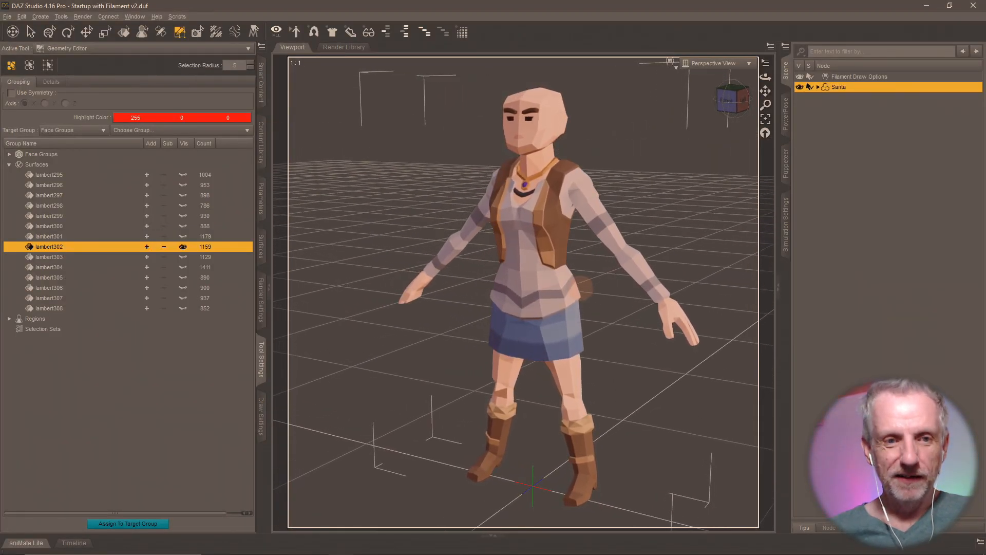
- Make the lambert304 surface visible and rename it 'Santa'
{"action": "left_click", "coordinate": [181, 267]}
{"action": "left_click", "coordinate": [183, 268]}
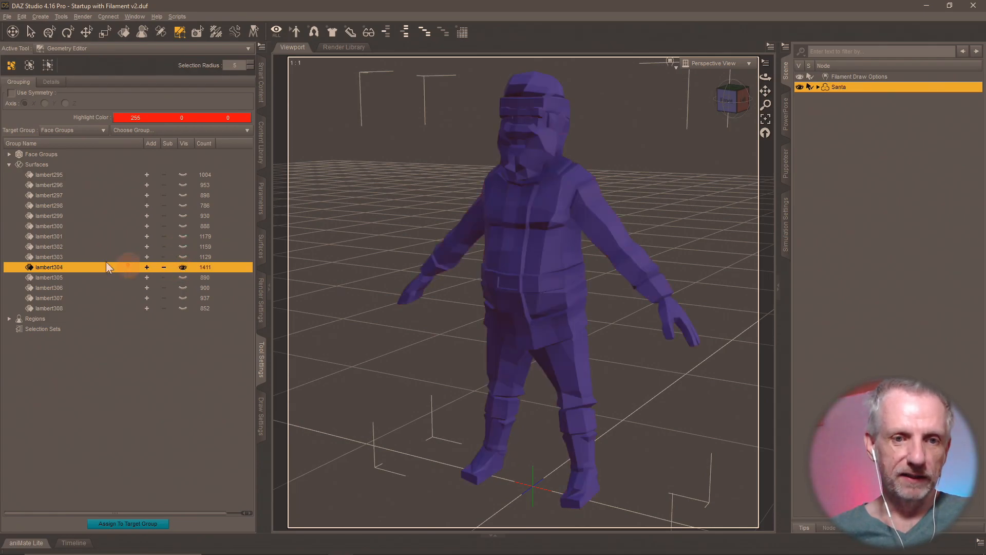
{"action": "left_click", "coordinate": [58, 267]}
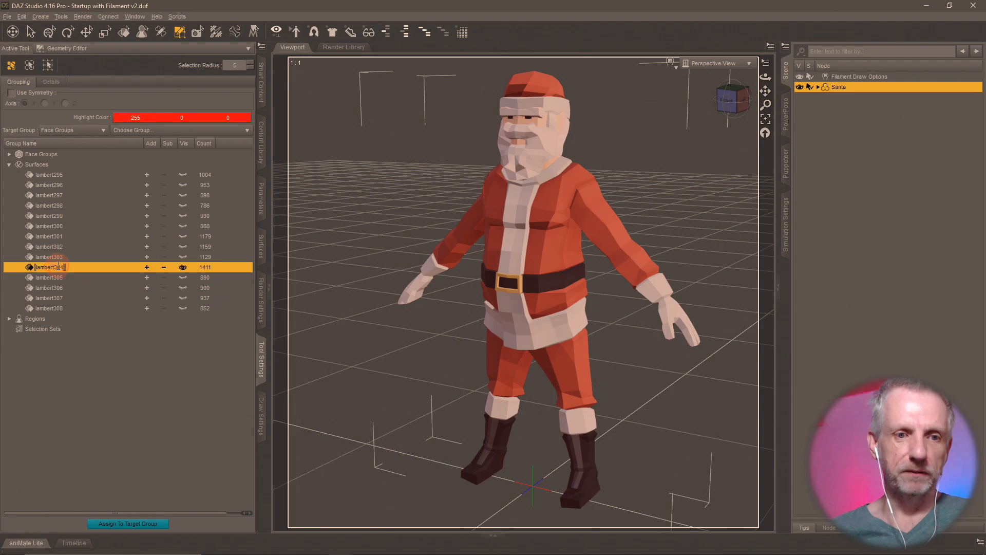
{"action": "key", "text": "ctrl+a"}
{"action": "type", "text": "Santa"}
{"action": "key", "text": "Return"}
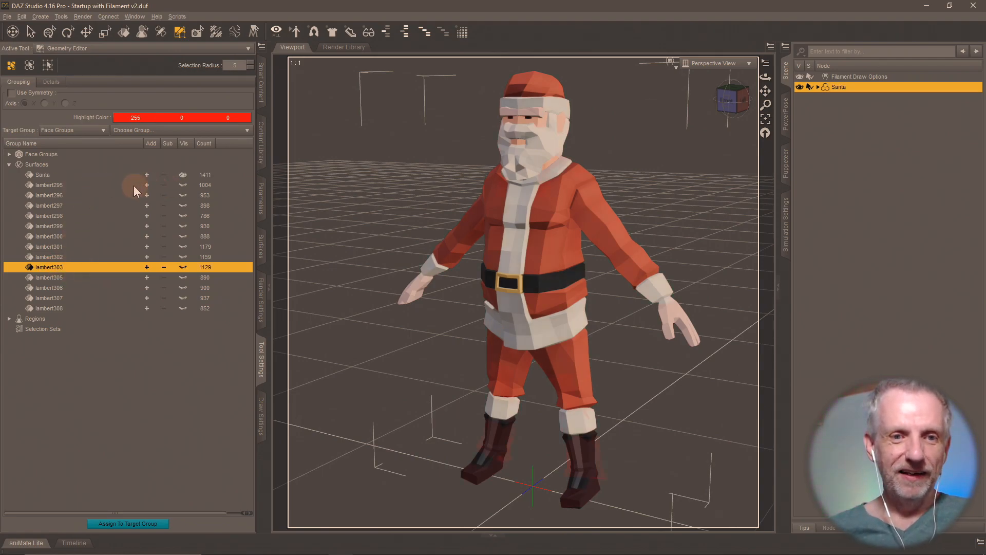
- Make lambert295 through lambert298 visible again while keeping Santa hidden
{"action": "left_click", "coordinate": [84, 186]}
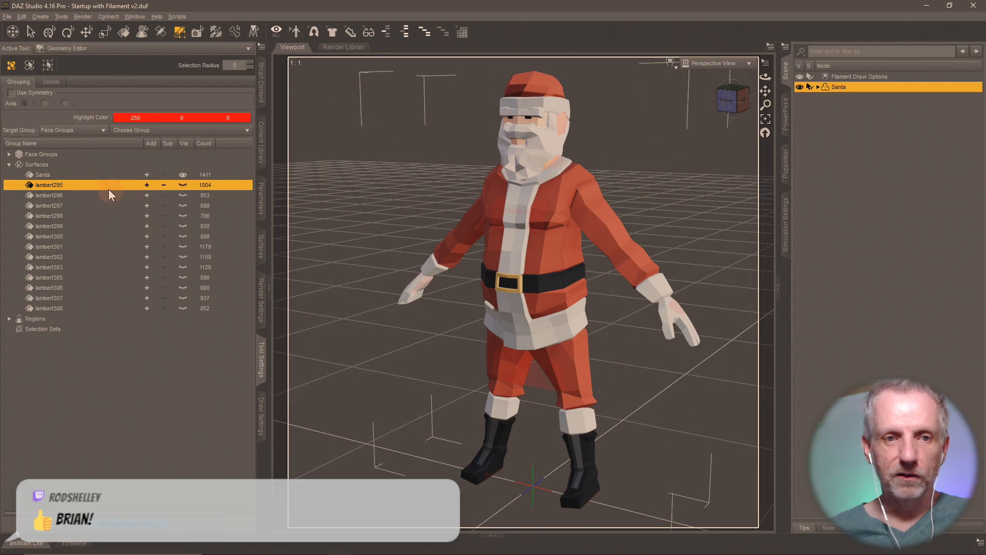
{"action": "left_click", "coordinate": [180, 174]}
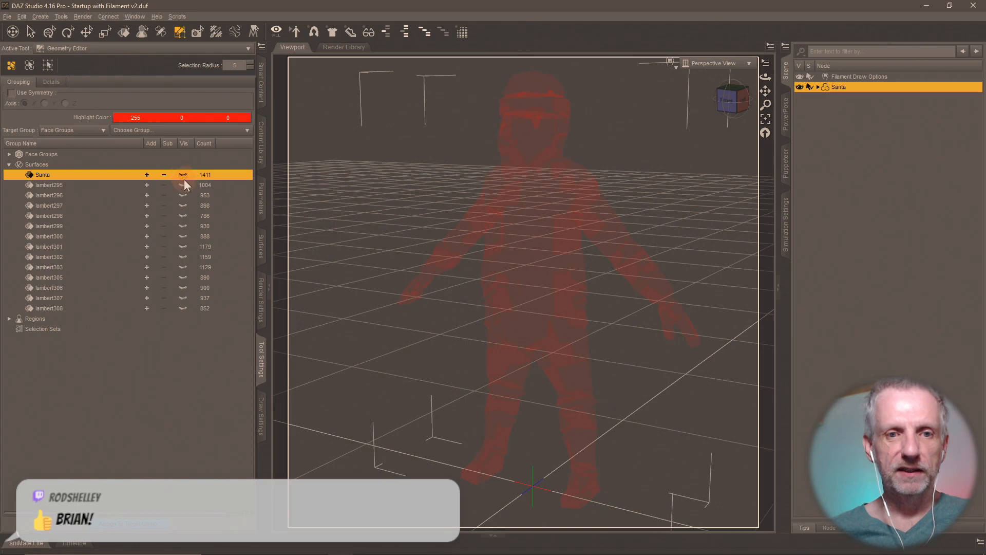
{"action": "left_click", "coordinate": [149, 186]}
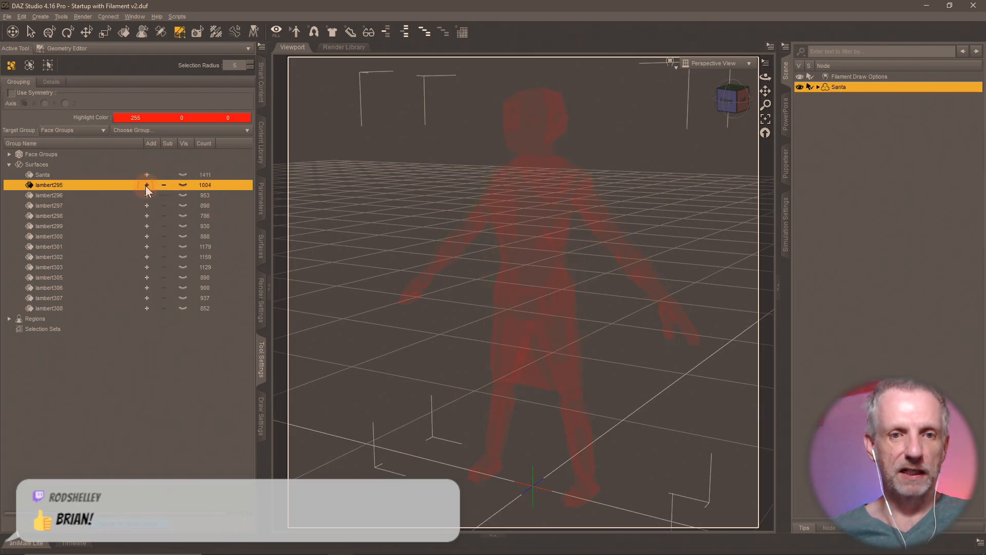
{"action": "left_click", "coordinate": [183, 184]}
{"action": "left_click", "coordinate": [182, 193]}
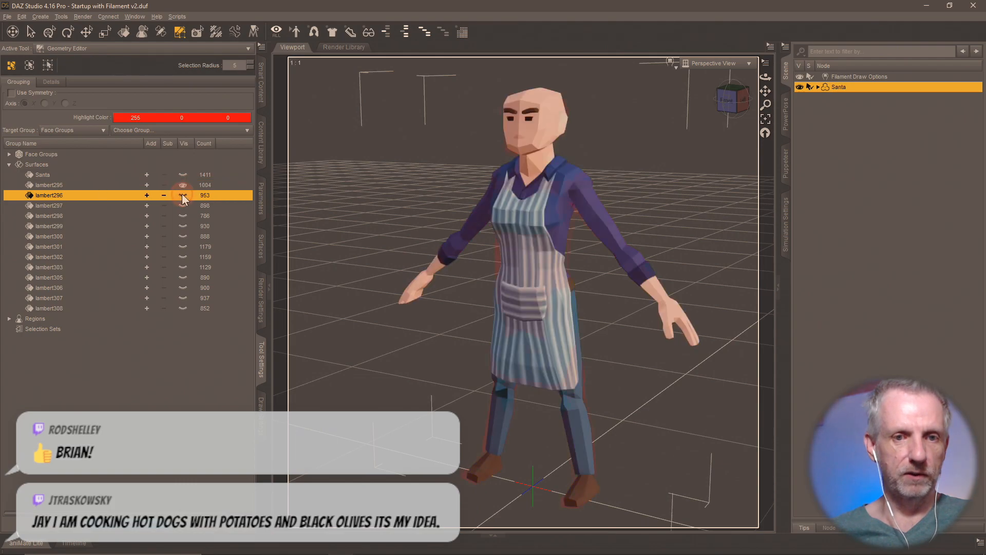
{"action": "left_click", "coordinate": [184, 203]}
{"action": "left_click", "coordinate": [183, 216]}
- Show the remaining surfaces lambert299 through lambert308 and reselect lambert295
{"action": "left_click", "coordinate": [182, 227]}
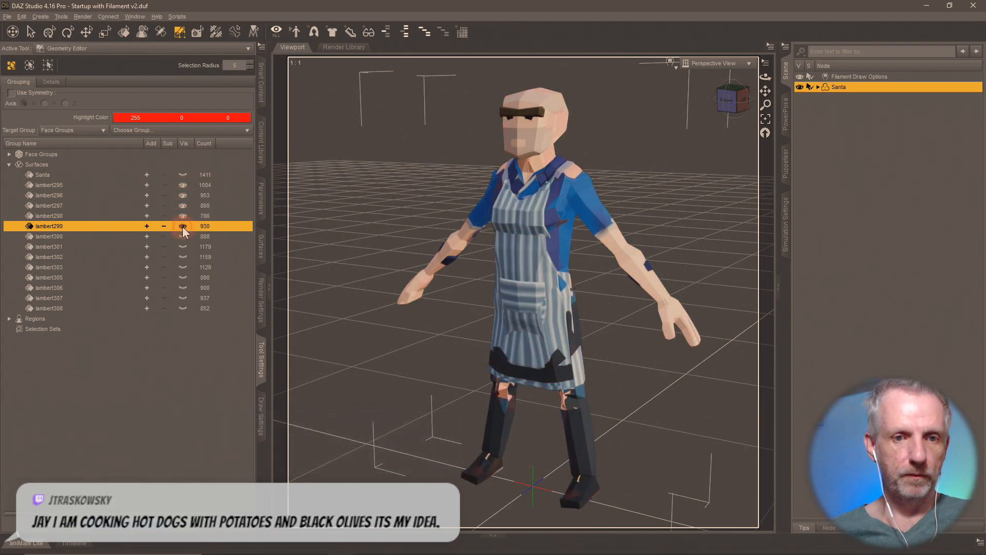
{"action": "left_click", "coordinate": [182, 236]}
{"action": "left_click", "coordinate": [183, 246]}
{"action": "left_click", "coordinate": [180, 257]}
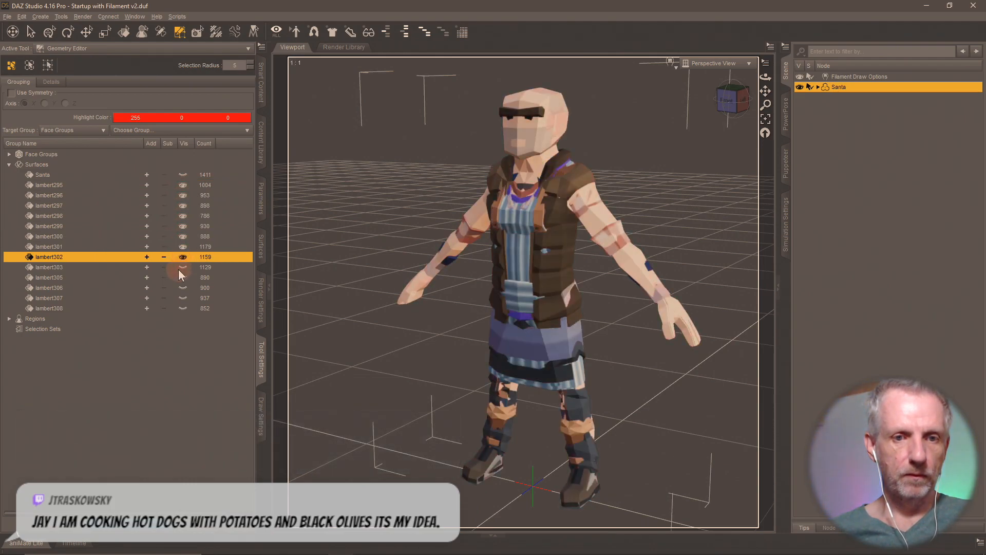
{"action": "left_click", "coordinate": [183, 267]}
{"action": "left_click", "coordinate": [183, 278]}
{"action": "left_click", "coordinate": [183, 288]}
{"action": "left_click", "coordinate": [184, 298]}
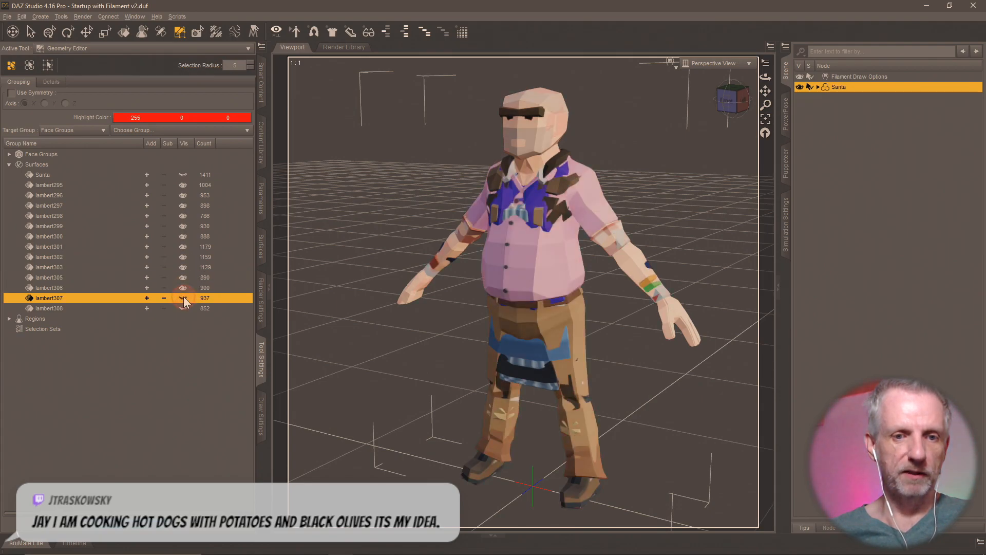
{"action": "left_click", "coordinate": [183, 308]}
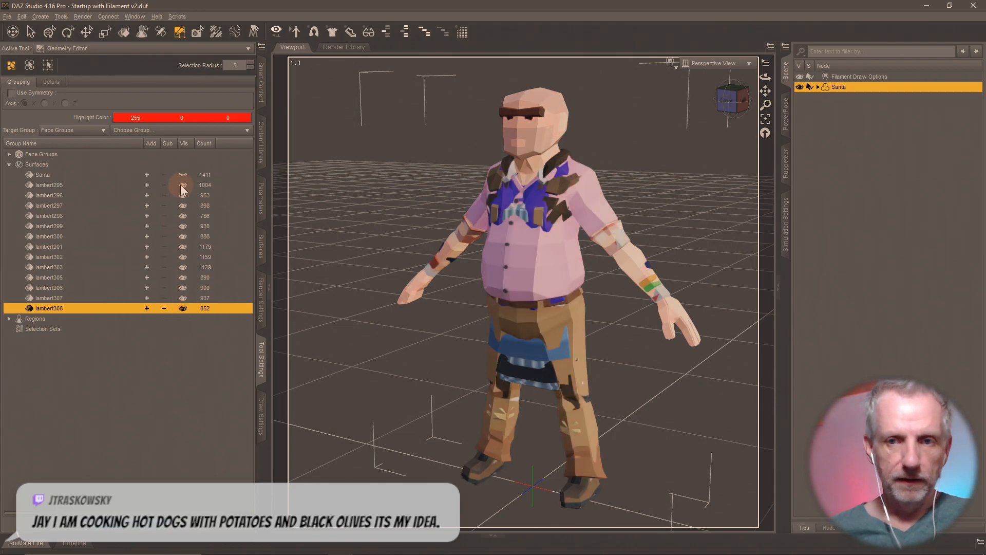
{"action": "left_click", "coordinate": [60, 184]}
- Select all polygons of the lambert295 surface group in the Geometry Editor
{"action": "right_click", "coordinate": [60, 185]}
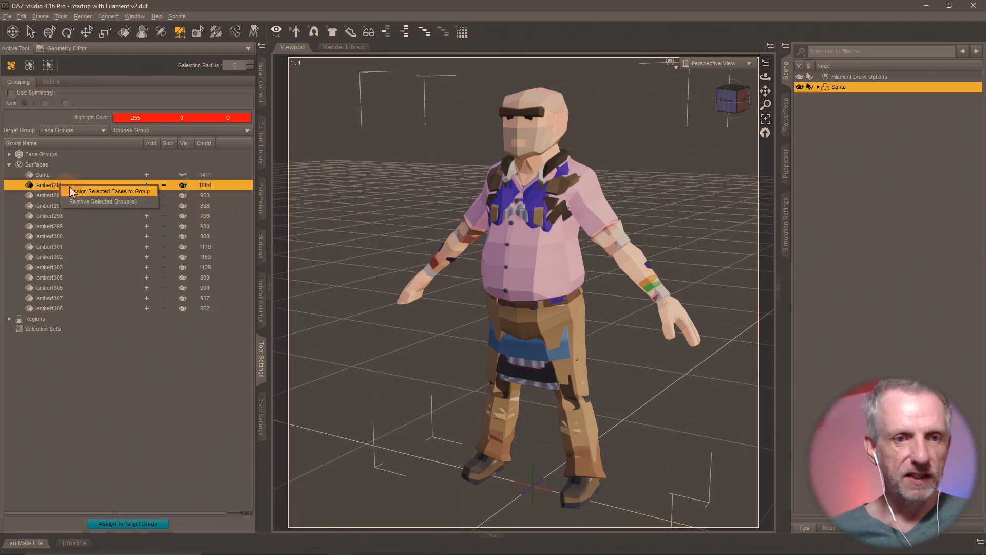
{"action": "right_click", "coordinate": [557, 217]}
{"action": "mouse_move", "coordinate": [609, 246]}
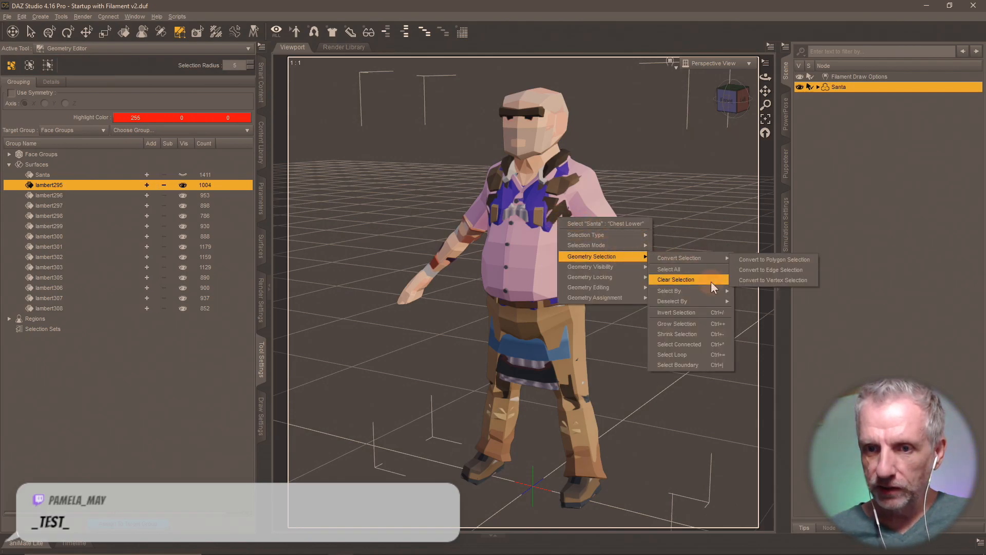
{"action": "mouse_move", "coordinate": [713, 292]}
{"action": "mouse_move", "coordinate": [763, 296]}
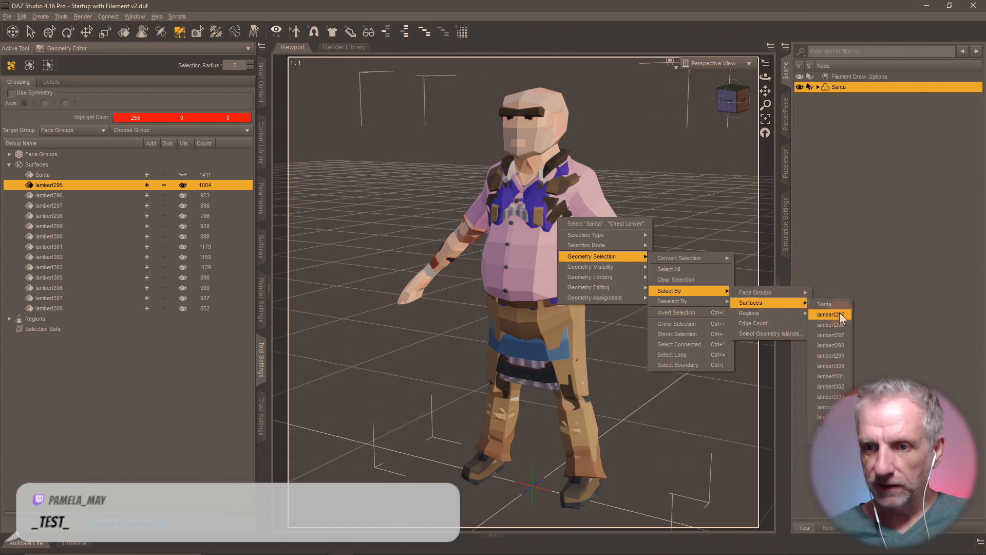
{"action": "left_click", "coordinate": [839, 314]}
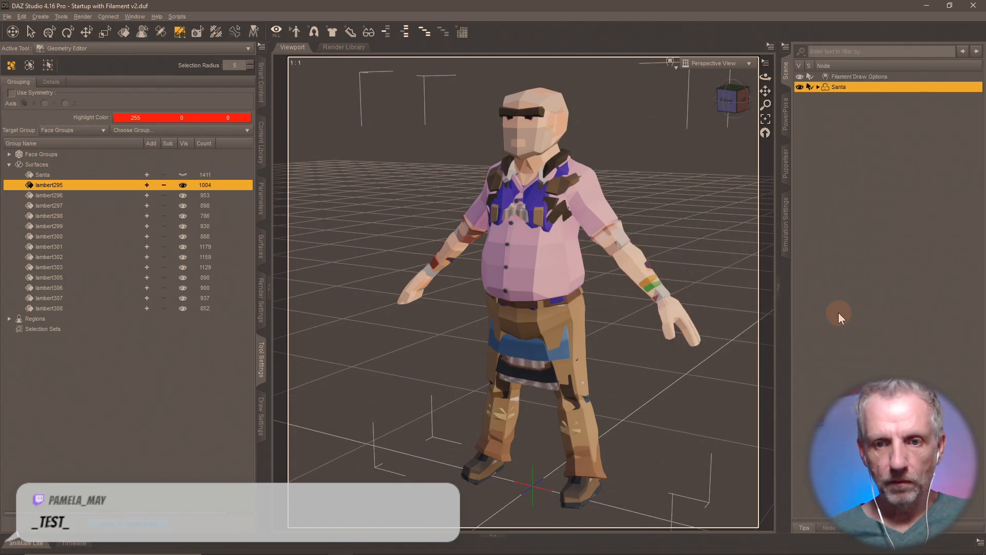
- Add the polygons of lambert296 through lambert308 to the selection
{"action": "right_click", "coordinate": [567, 249]}
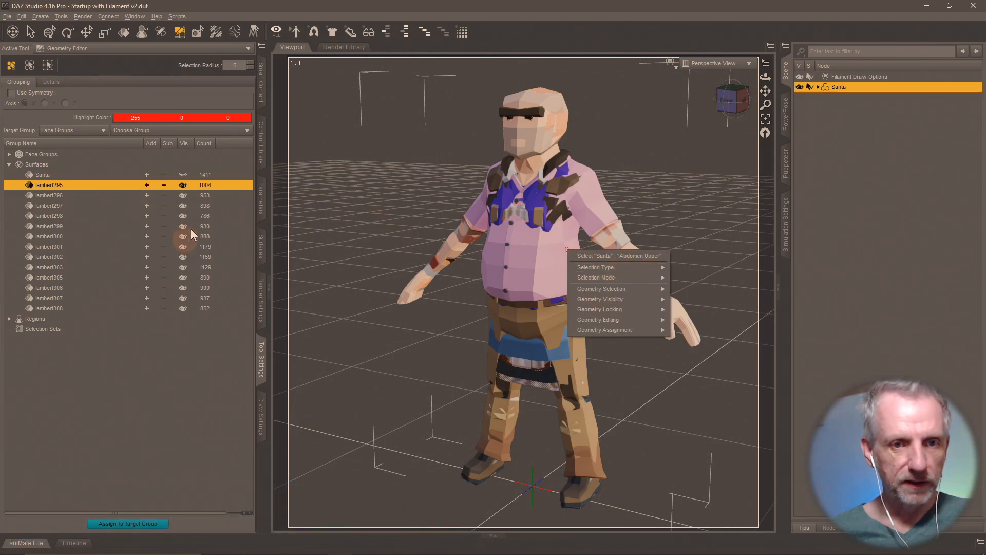
{"action": "left_click", "coordinate": [55, 195]}
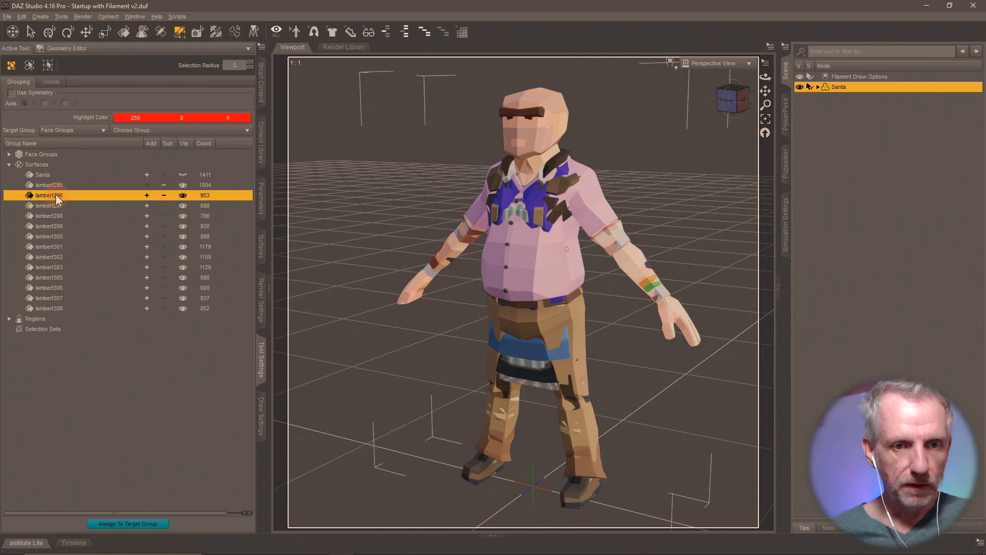
{"action": "left_click", "coordinate": [146, 205]}
{"action": "left_click", "coordinate": [147, 216]}
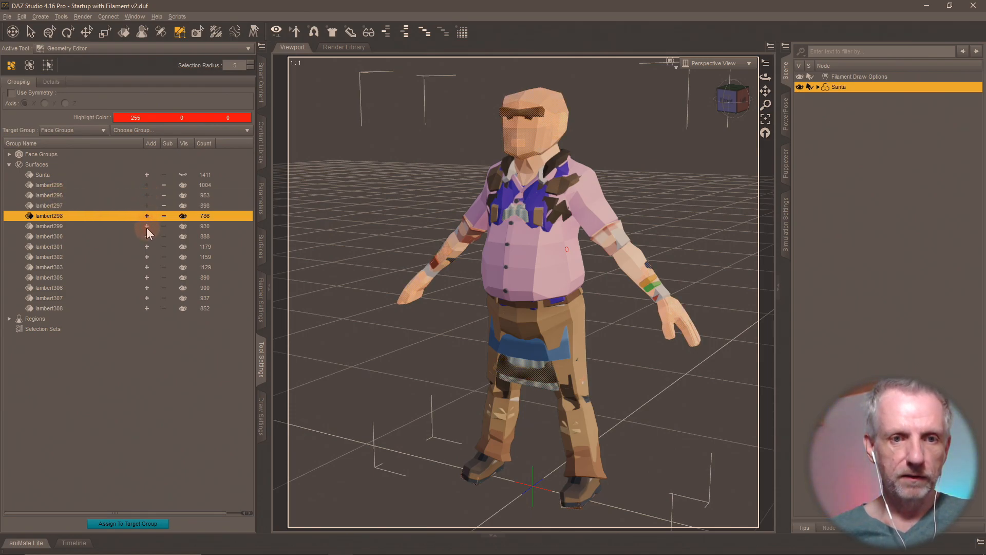
{"action": "left_click", "coordinate": [146, 226]}
{"action": "left_click", "coordinate": [148, 236]}
{"action": "left_click", "coordinate": [147, 246]}
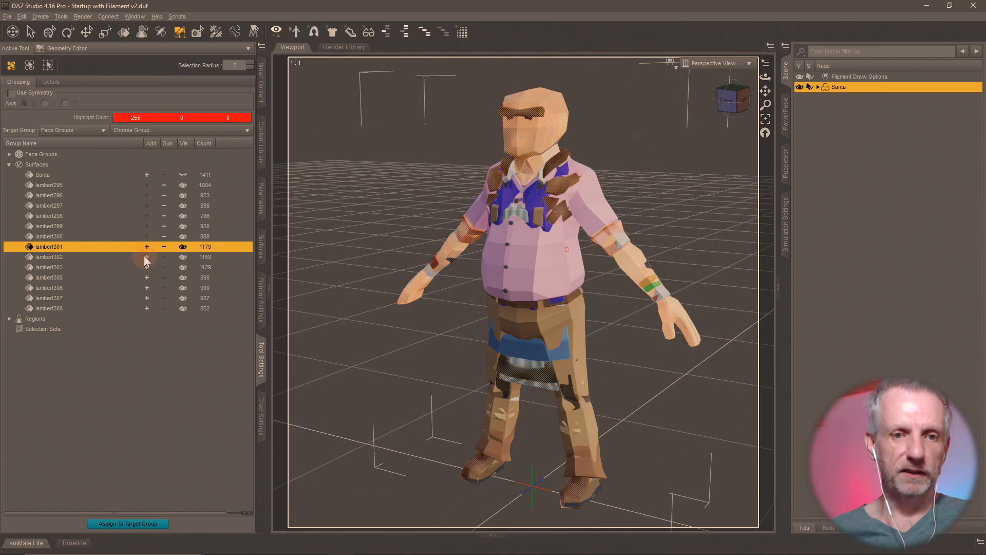
{"action": "left_click", "coordinate": [145, 256]}
{"action": "left_click", "coordinate": [146, 267]}
{"action": "left_click", "coordinate": [146, 278]}
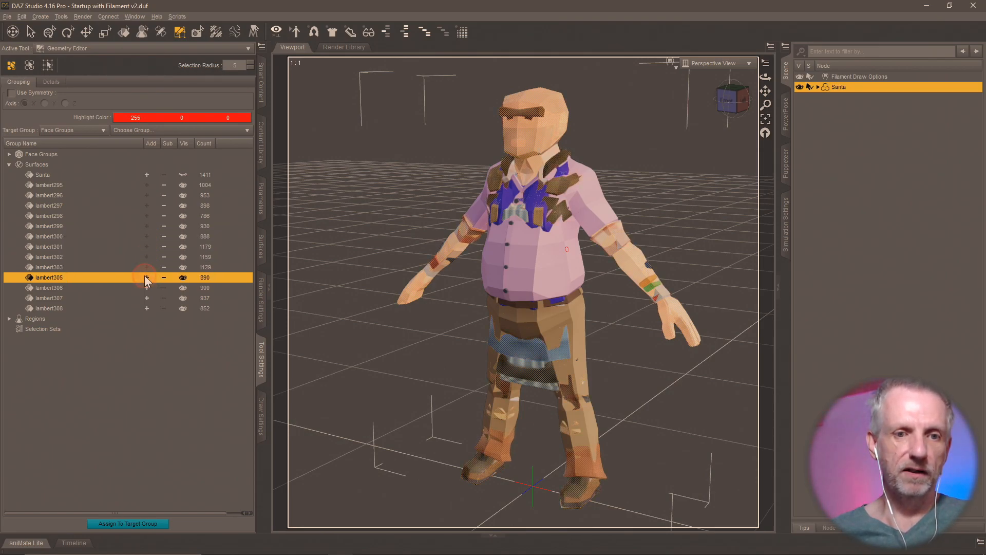
{"action": "left_click", "coordinate": [147, 288]}
{"action": "left_click", "coordinate": [146, 298]}
{"action": "left_click", "coordinate": [147, 307]}
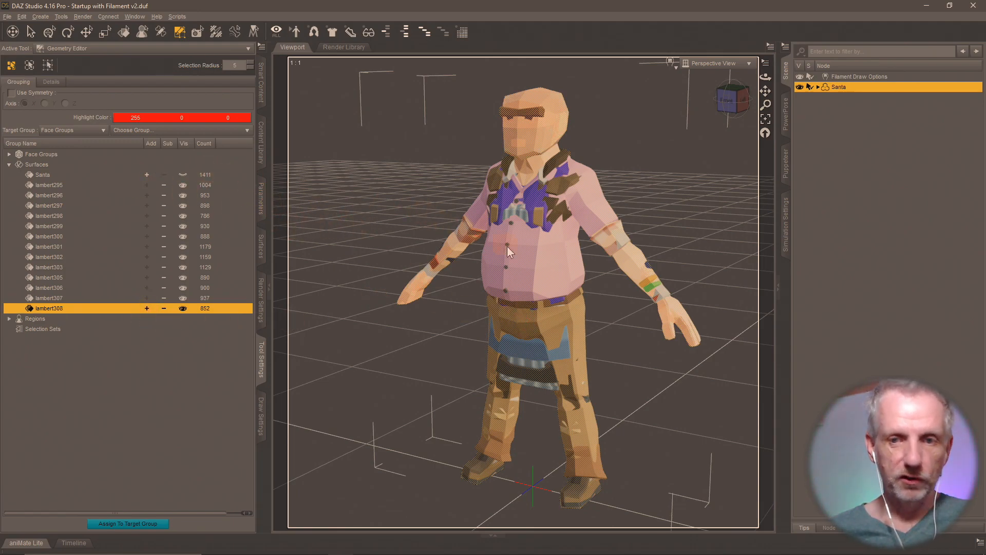
- Delete all selected lambert polygons and reveal the remaining Santa surface
{"action": "right_click", "coordinate": [530, 242]}
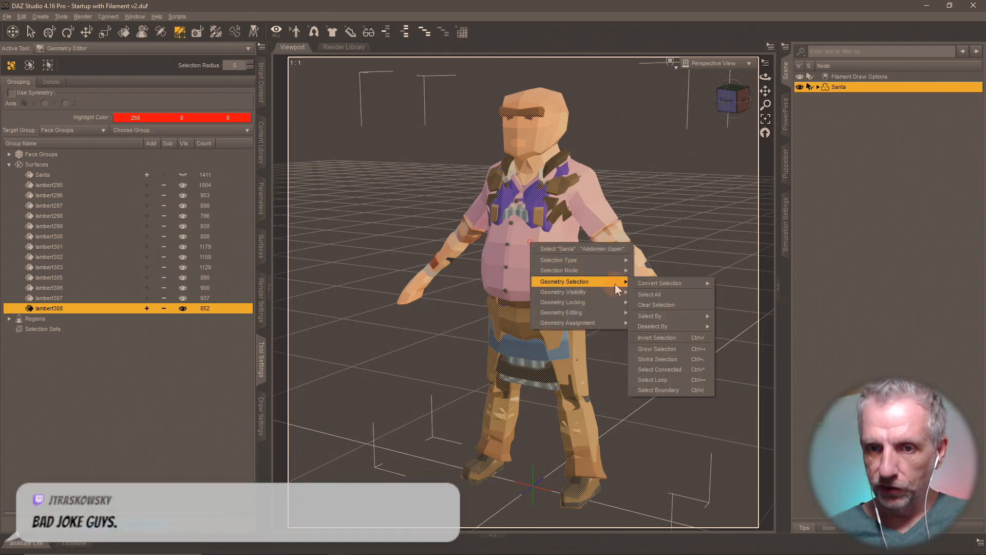
{"action": "mouse_move", "coordinate": [615, 305]}
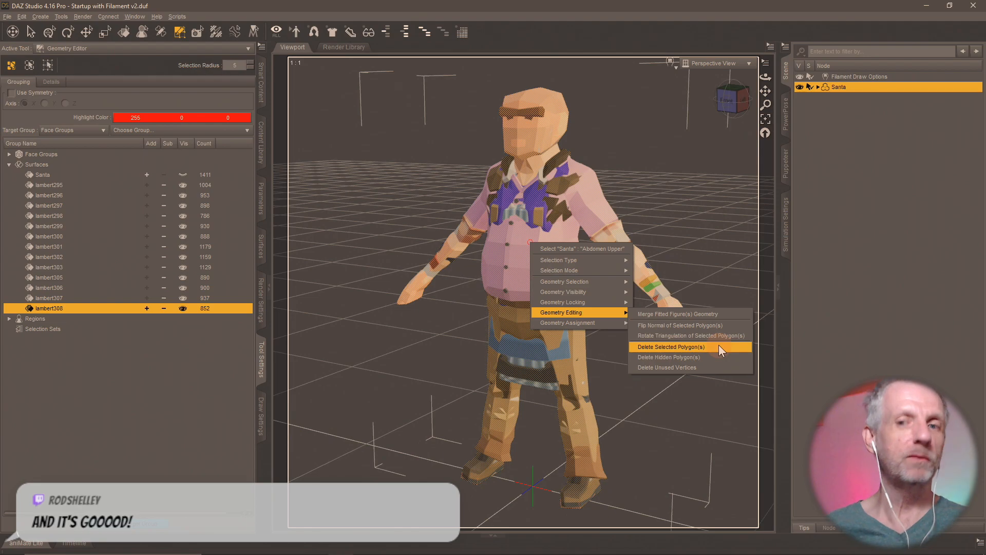
{"action": "left_click", "coordinate": [719, 347]}
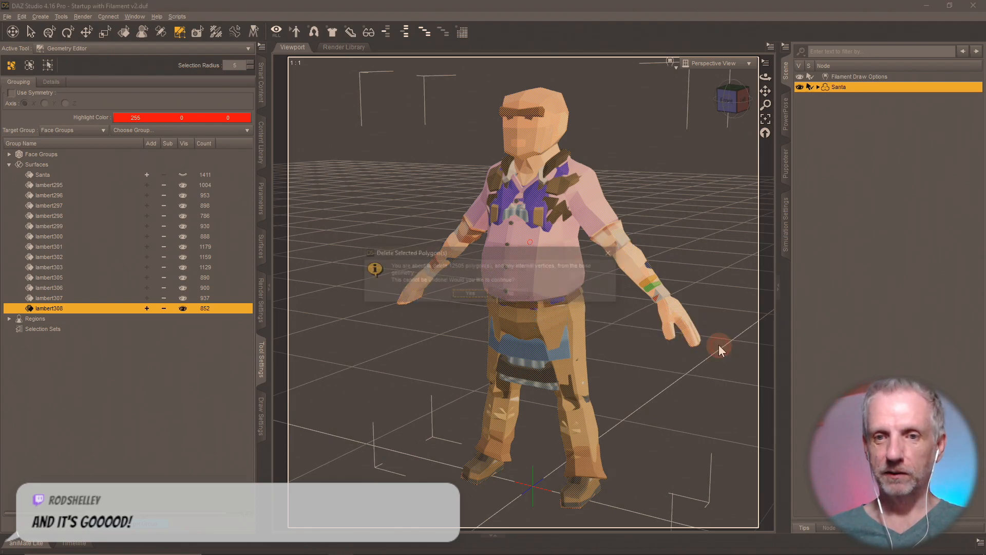
{"action": "left_click", "coordinate": [470, 294]}
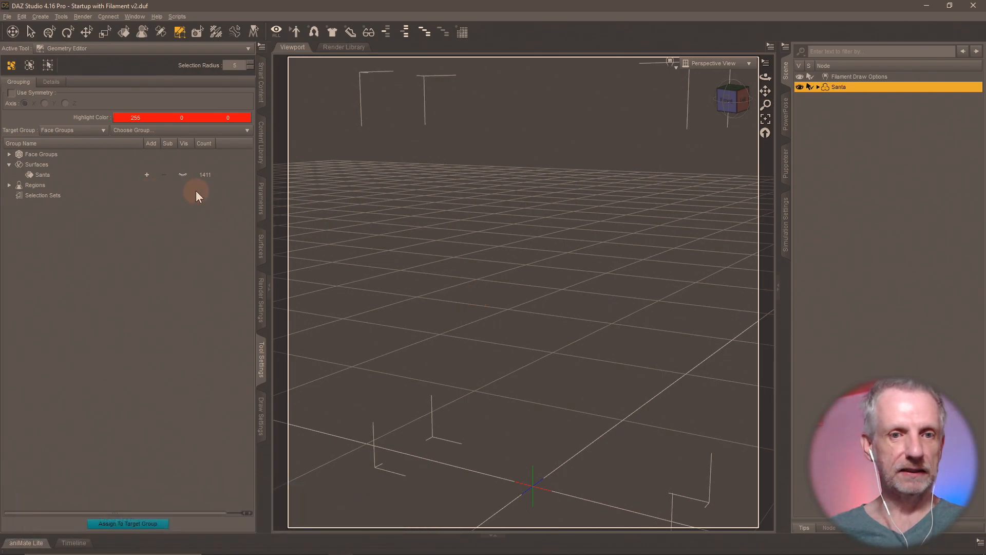
{"action": "left_click", "coordinate": [182, 174]}
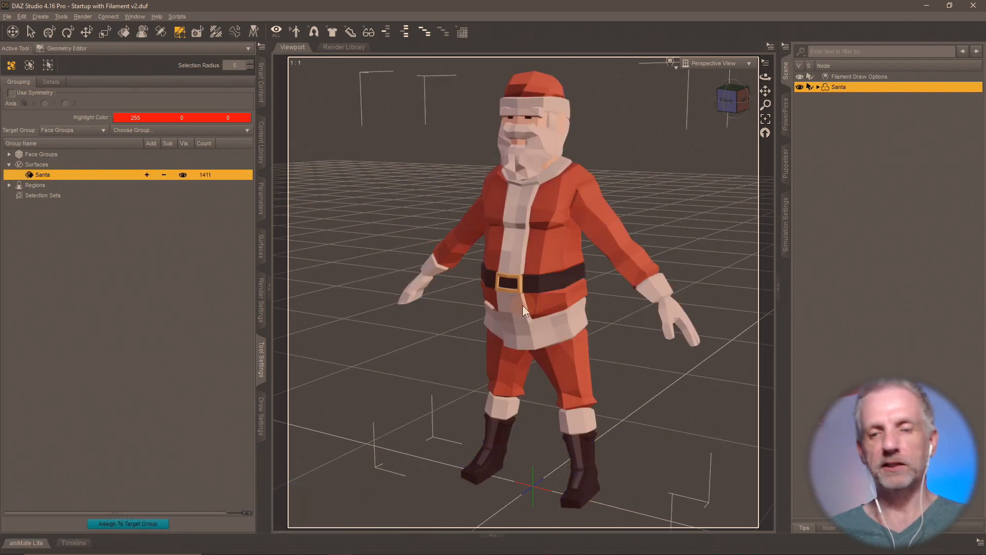
{"action": "mouse_move", "coordinate": [523, 305]}
{"action": "middle_mouse_down"}
{"action": "mouse_move", "coordinate": [438, 306]}
{"action": "mouse_move", "coordinate": [525, 307]}
{"action": "middle_mouse_up"}
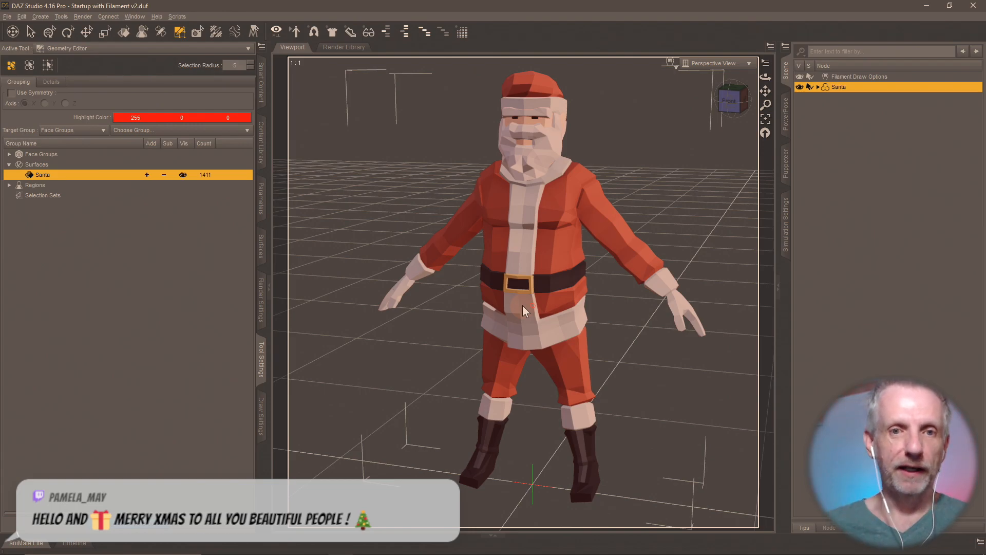
{"action": "left_click", "coordinate": [261, 138]}
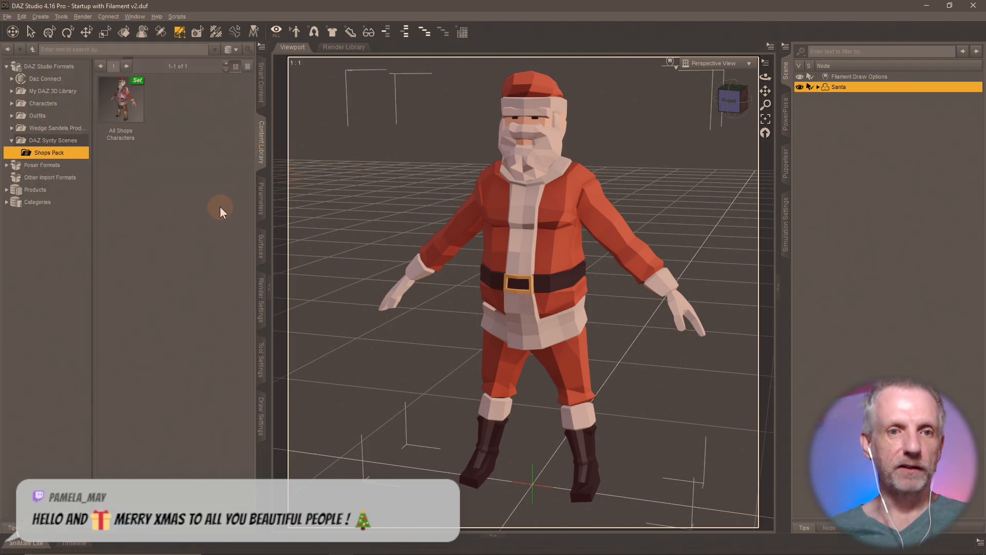
- Zoom and orbit in to inspect Santa's face and head
{"action": "scroll", "coordinate": [427, 260], "scroll_direction": "up", "scroll_amount": 4}
{"action": "middle_click_drag", "start_coordinate": [440, 230], "coordinate": [426, 452]}
{"action": "scroll", "coordinate": [439, 229], "scroll_direction": "up", "scroll_amount": 3}
{"action": "scroll", "coordinate": [440, 229], "scroll_direction": "up", "scroll_amount": 2}
{"action": "middle_click_drag", "start_coordinate": [460, 245], "coordinate": [491, 308]}
{"action": "scroll", "coordinate": [487, 275], "scroll_direction": "up", "scroll_amount": 2}
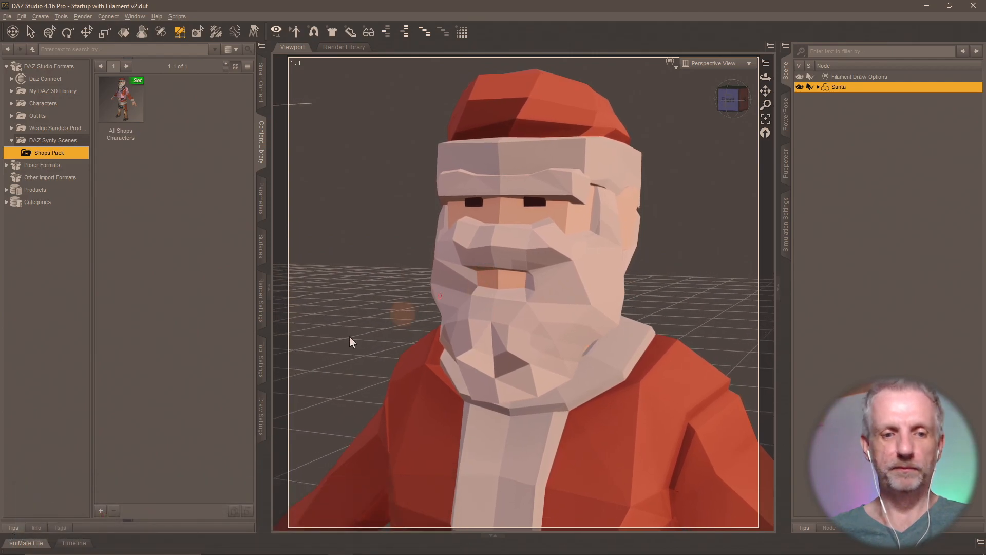
- Save the figure as a scene subset named Santa, excluding Filament Draw Options
{"action": "left_click", "coordinate": [101, 510]}
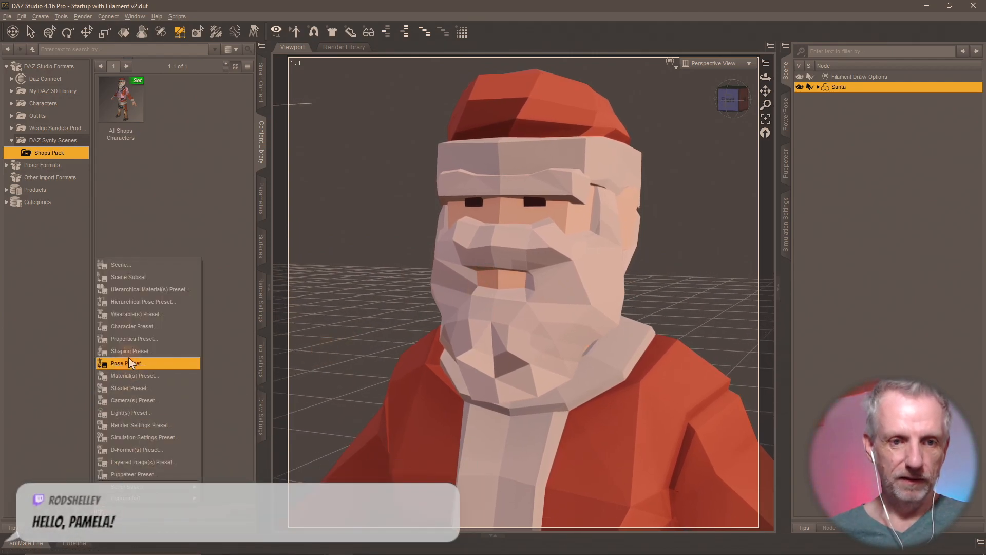
{"action": "left_click", "coordinate": [150, 277]}
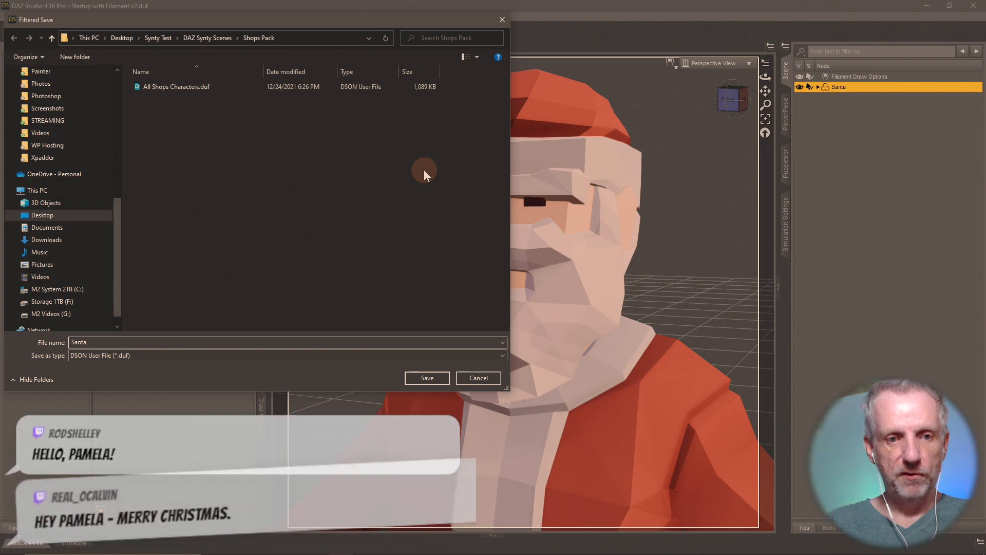
{"action": "key", "text": "Return"}
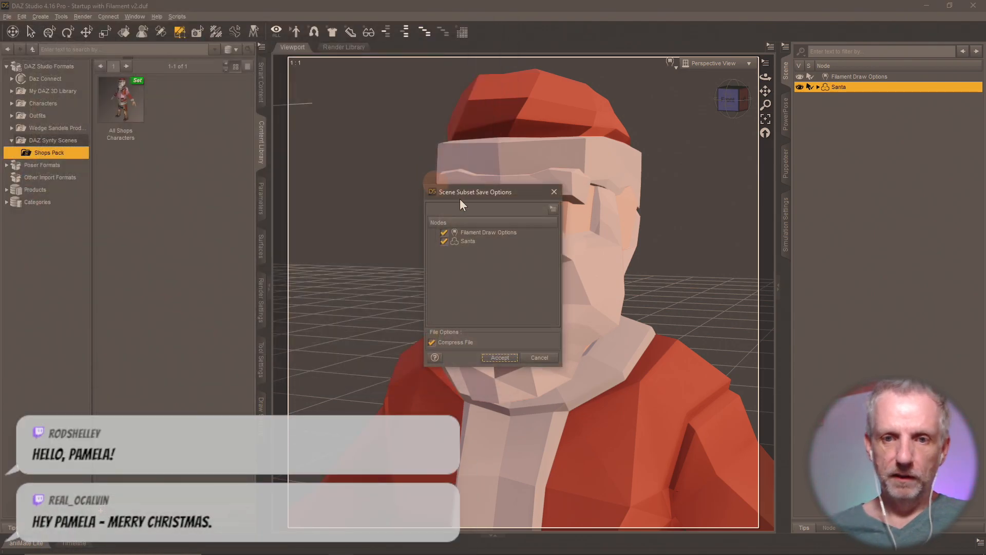
{"action": "left_click", "coordinate": [444, 232]}
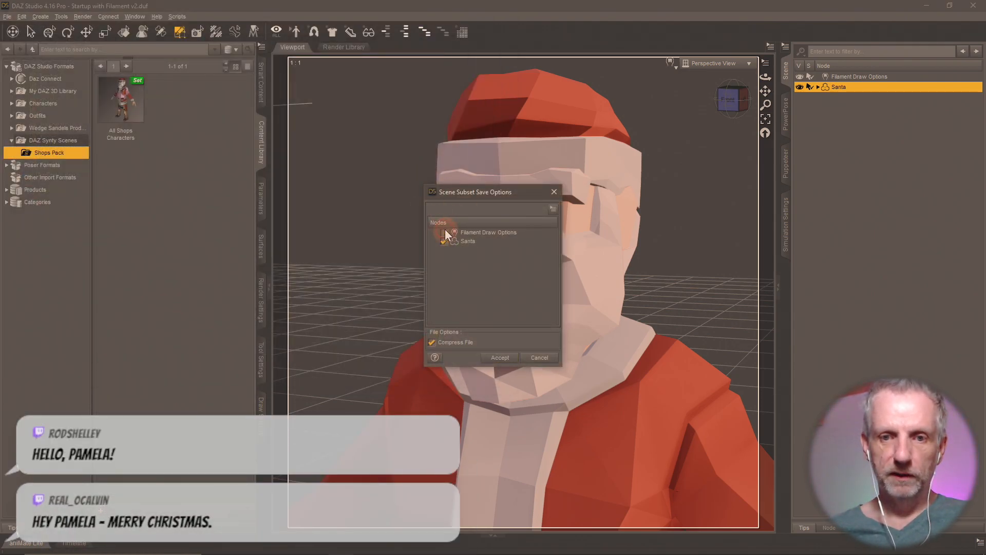
{"action": "left_click", "coordinate": [500, 358]}
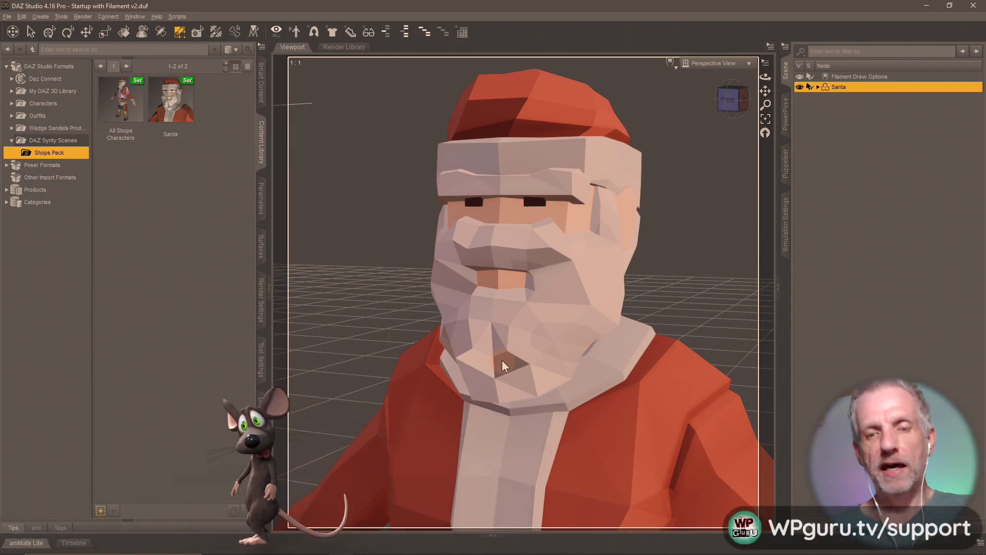
{"action": "key", "text": "alt+Tab"}
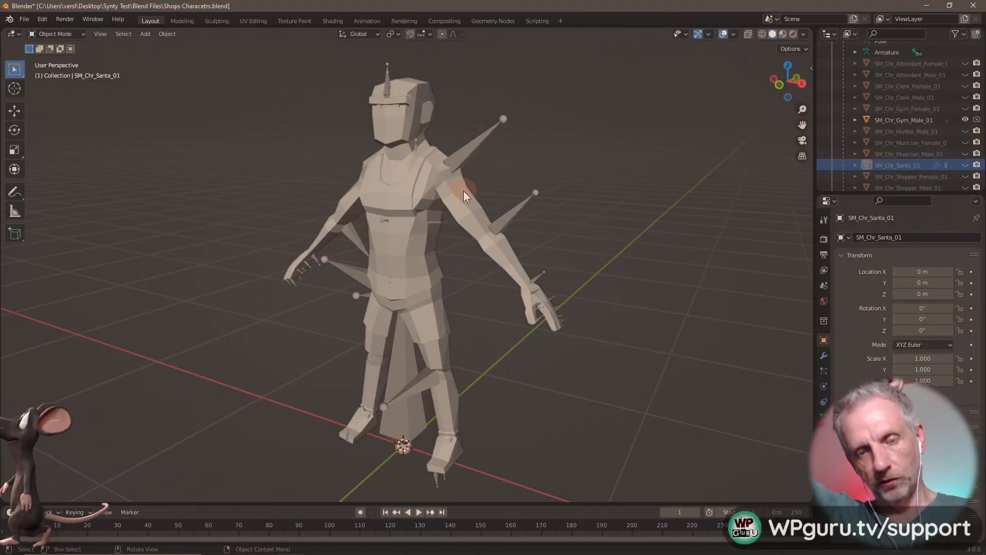
- Switch back and forth between DAZ Studio and Blender to compare the Santa mesh
{"action": "key", "text": "alt+Tab"}
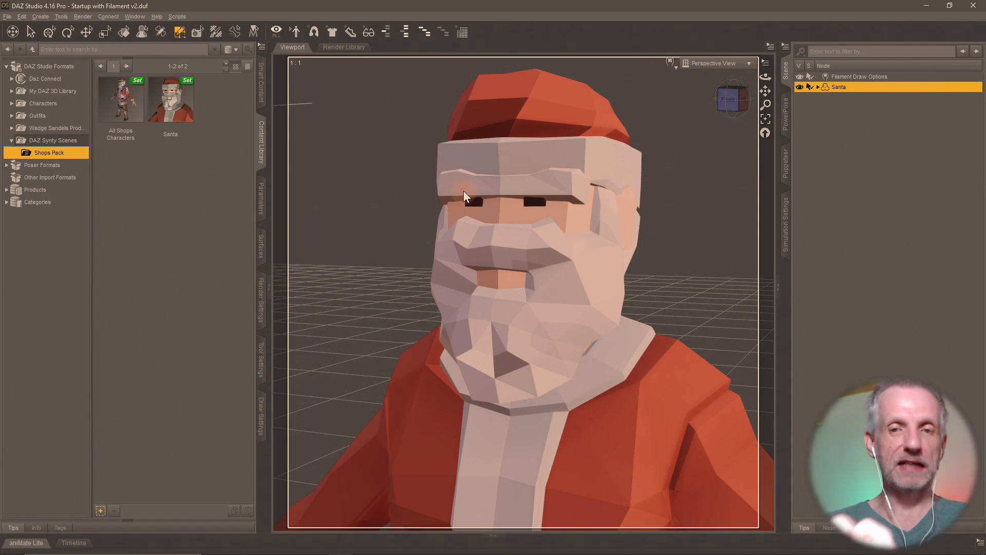
{"action": "key", "text": "alt+Tab"}
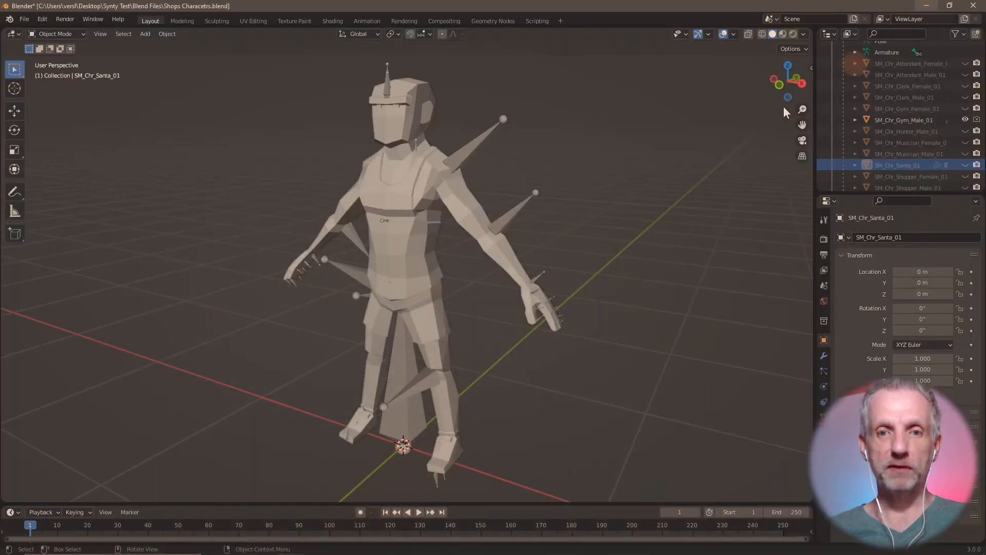
{"action": "key", "text": "alt+Tab"}
{"action": "key", "text": "alt+Tab"}
{"action": "key", "text": "alt+Tab"}
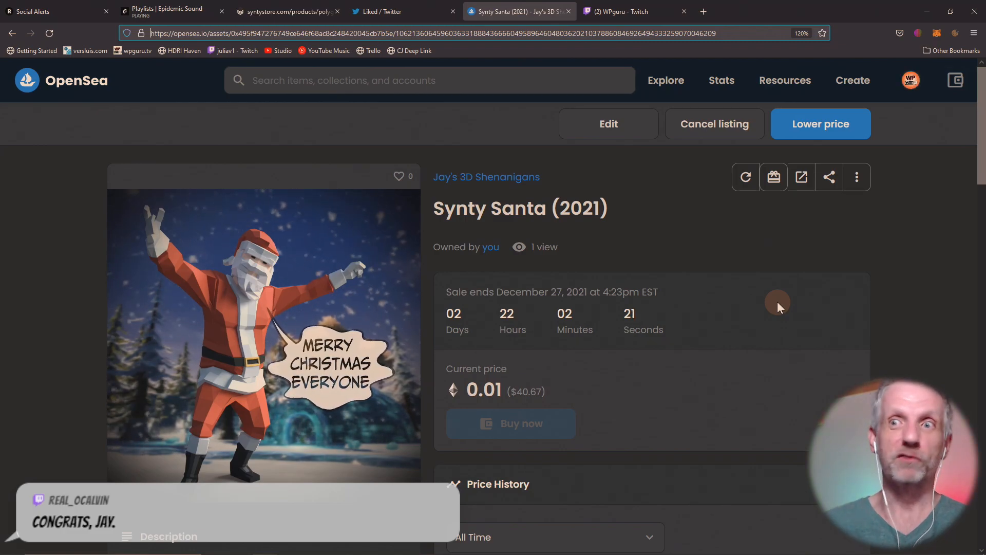
- Minimize the OpenSea Firefox window and return to DAZ Studio
{"action": "left_click", "coordinate": [926, 16]}
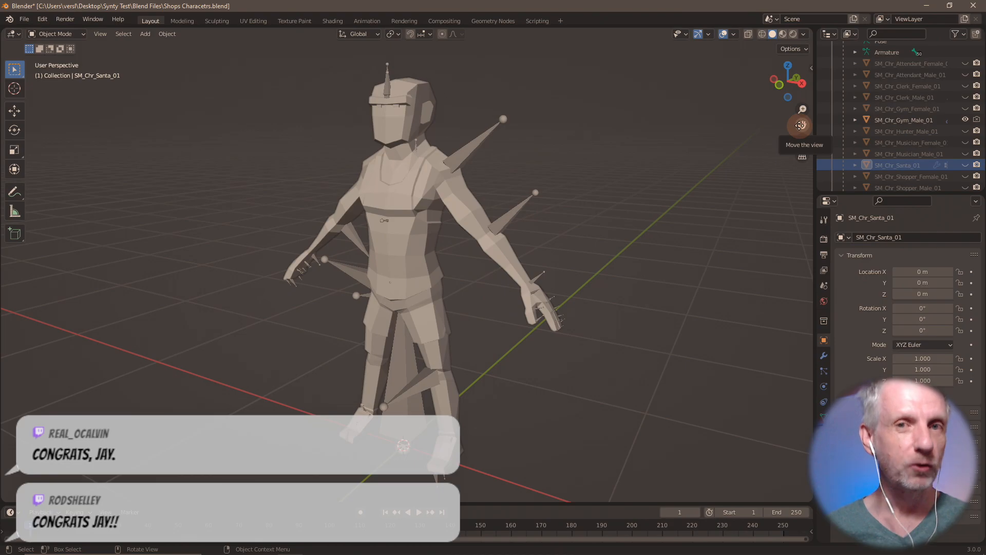
{"action": "key", "text": "alt+Tab"}
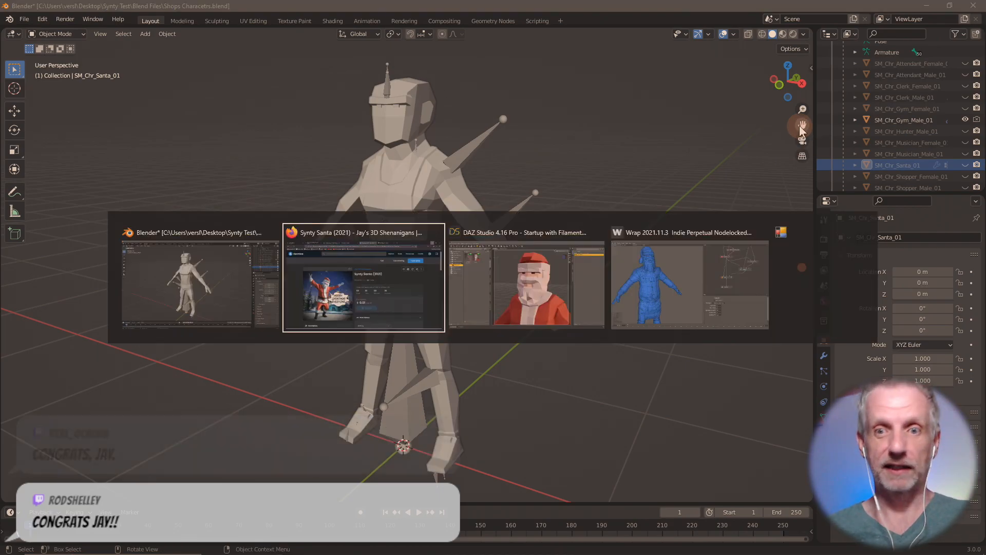
{"action": "key", "text": "alt+Tab"}
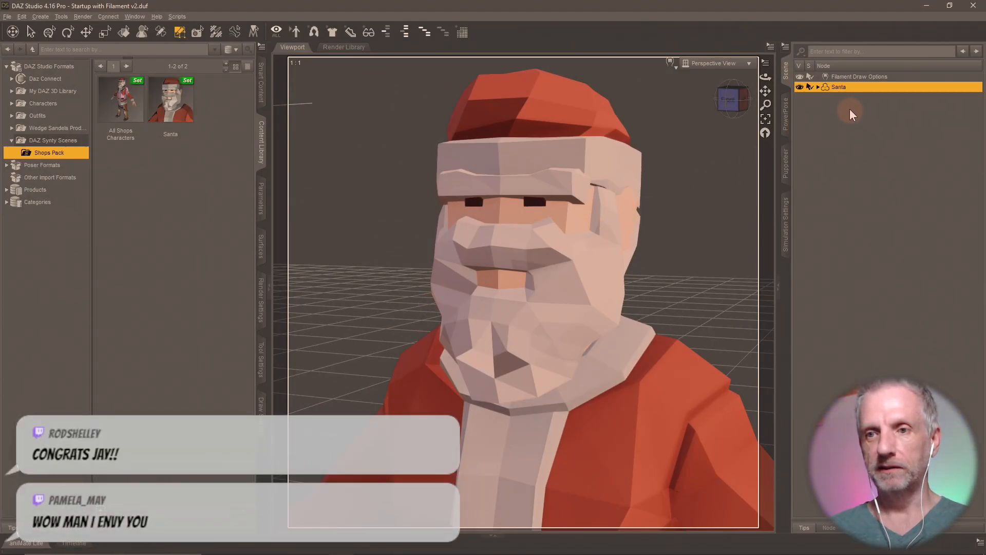
- Delete the trimmed Santa figure and reload All Shops Characters from the library
{"action": "key", "text": "Delete"}
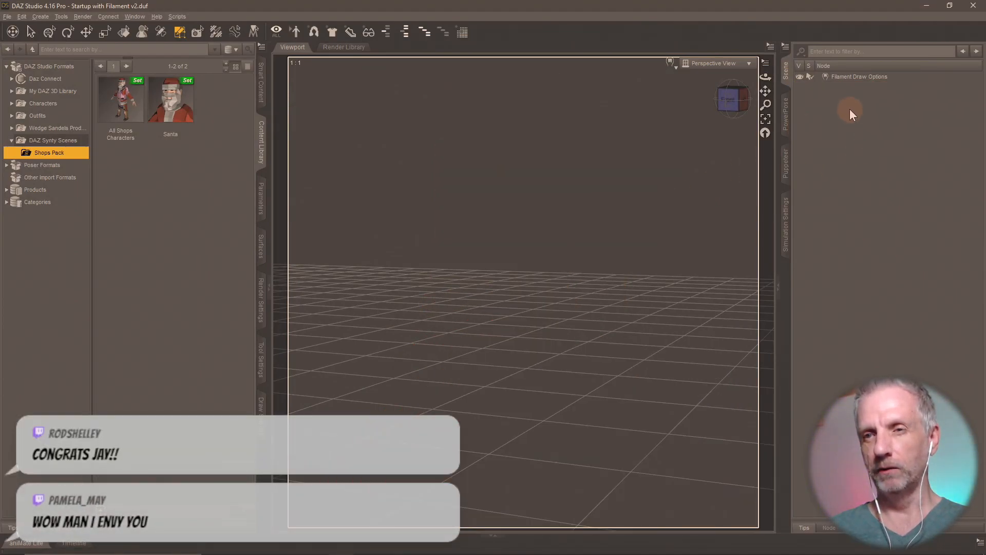
{"action": "left_click", "coordinate": [128, 113]}
{"action": "double_click", "coordinate": [128, 113]}
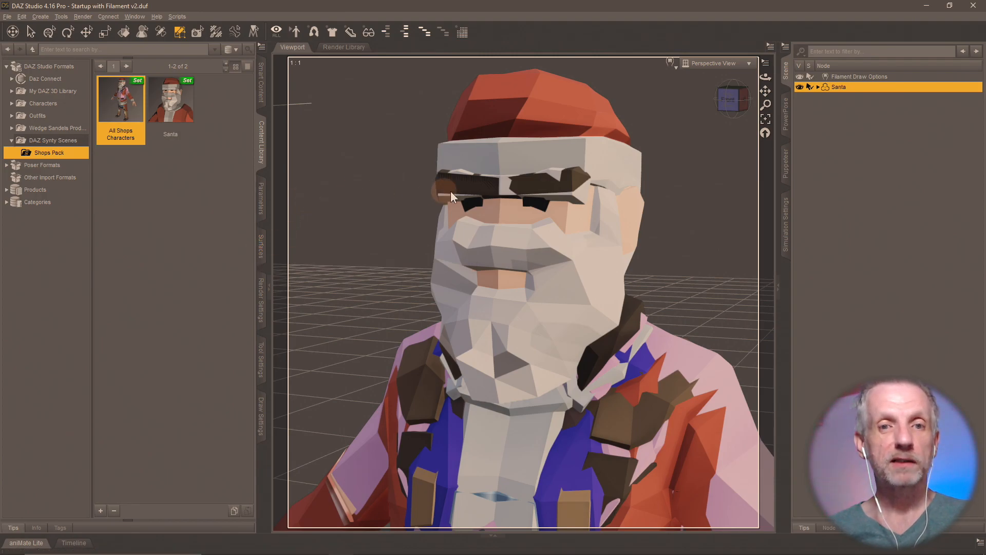
- List the figure's surfaces in DAZ Studio, then hide SM_Chr_Gym_Male_01 in Blender
{"action": "left_click", "coordinate": [262, 246]}
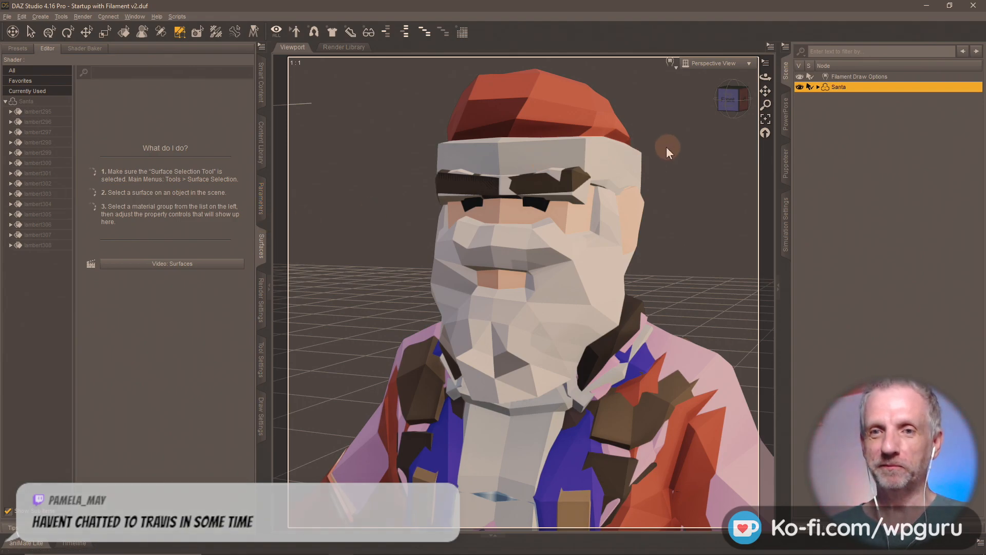
{"action": "key", "text": "alt+Tab"}
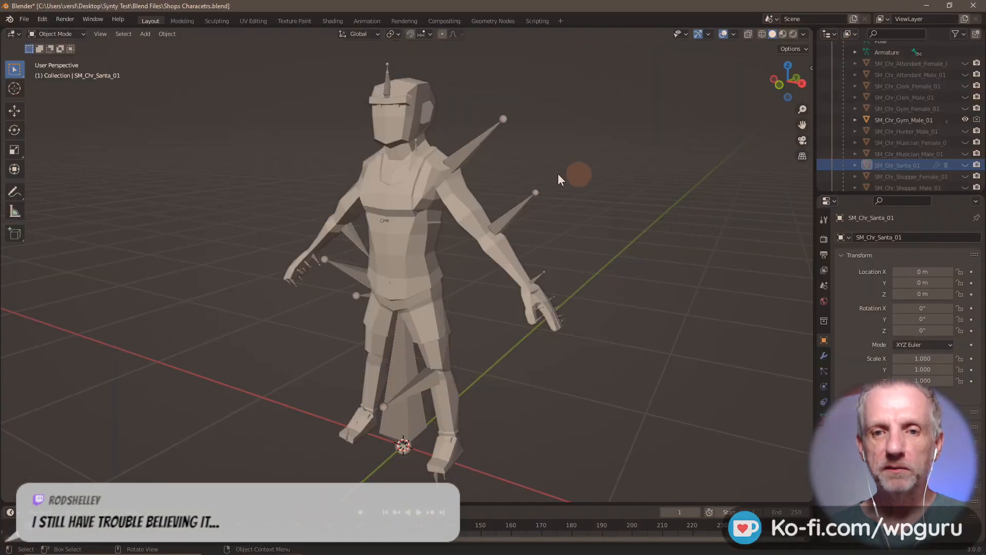
{"action": "left_click", "coordinate": [966, 120]}
- Show SM_Chr_Attendant_Female_01 in Blender's Outliner and widen the object list
{"action": "left_click", "coordinate": [966, 63]}
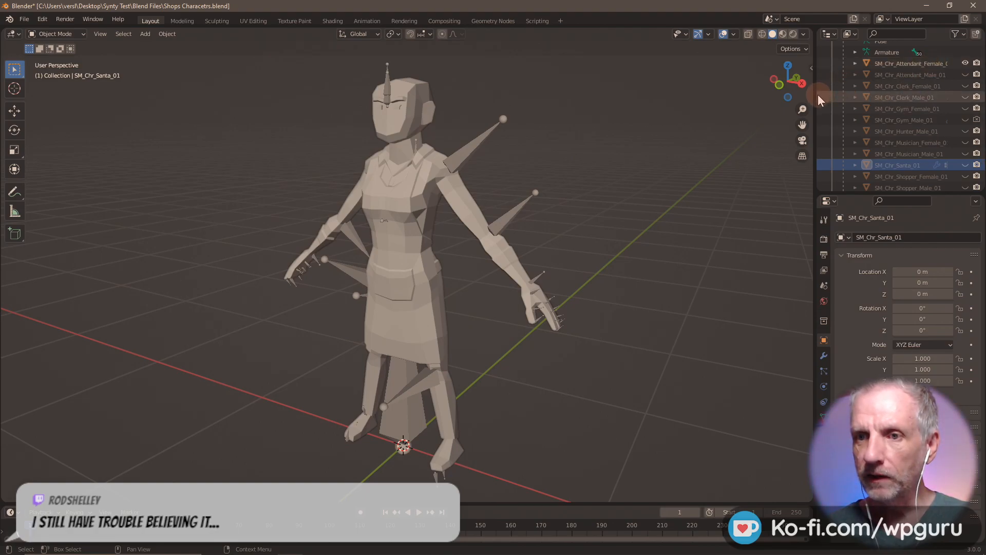
{"action": "left_click_drag", "start_coordinate": [817, 100], "coordinate": [770, 106]}
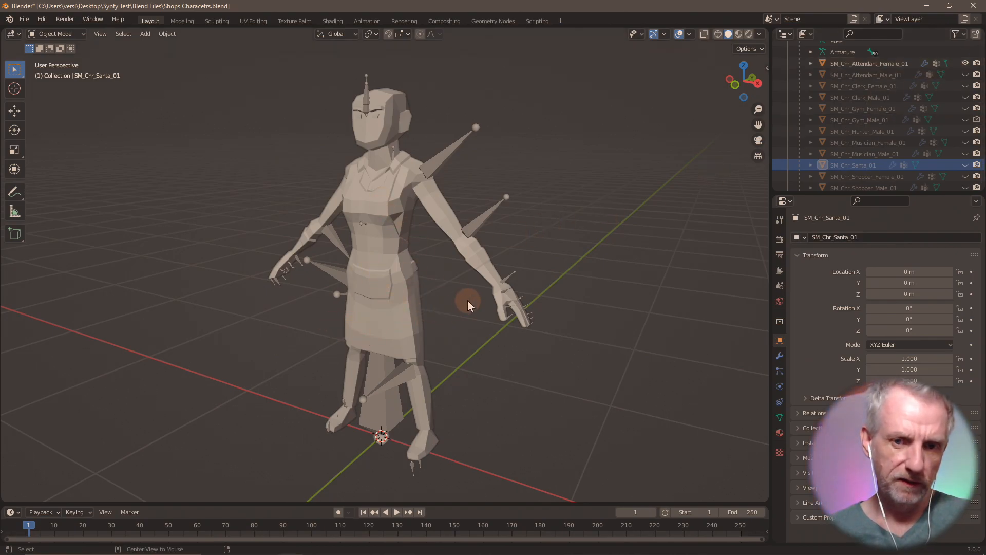
{"action": "key", "text": "alt+Tab"}
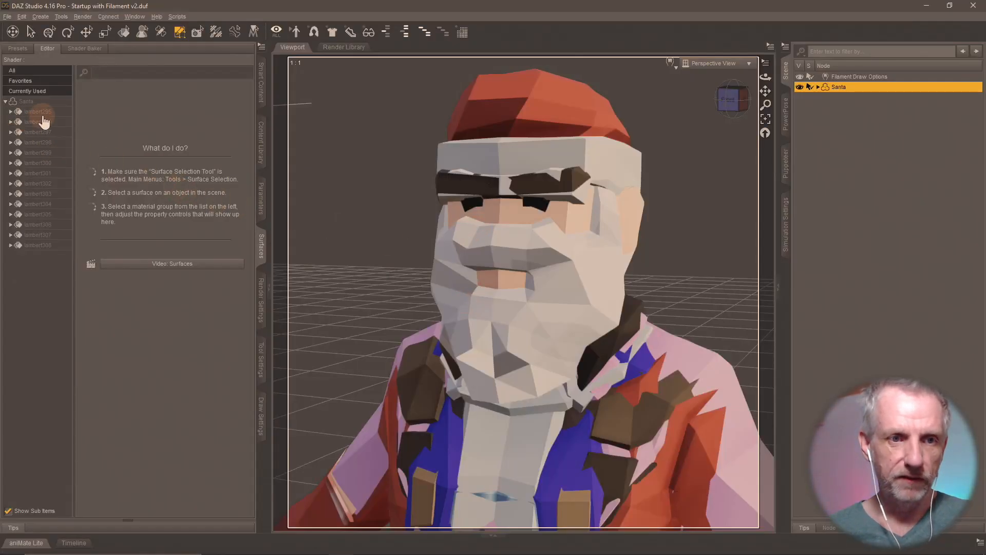
- Hide surfaces lambert296 through lambert308 so only lambert295 remains visible
{"action": "left_click", "coordinate": [261, 374]}
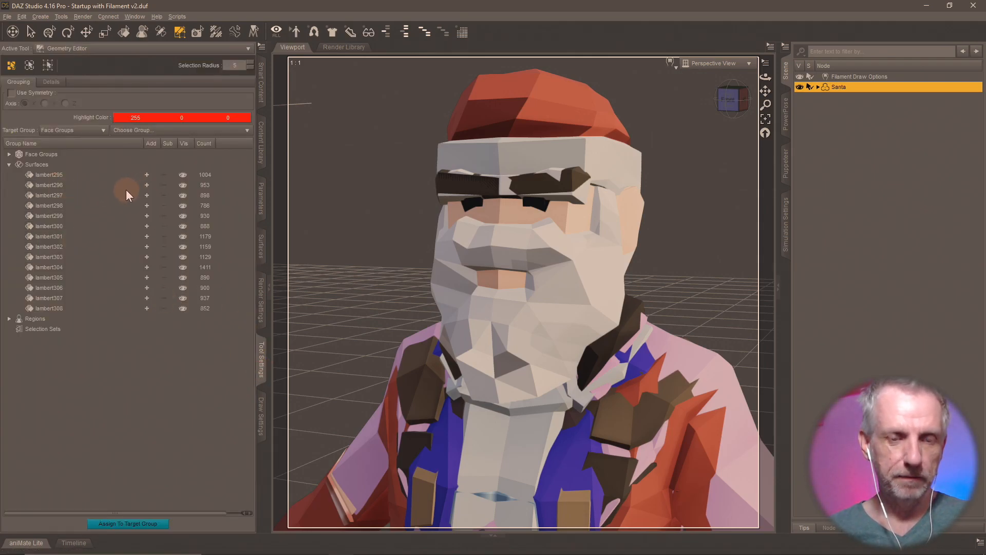
{"action": "left_click", "coordinate": [183, 186]}
{"action": "left_click", "coordinate": [183, 195]}
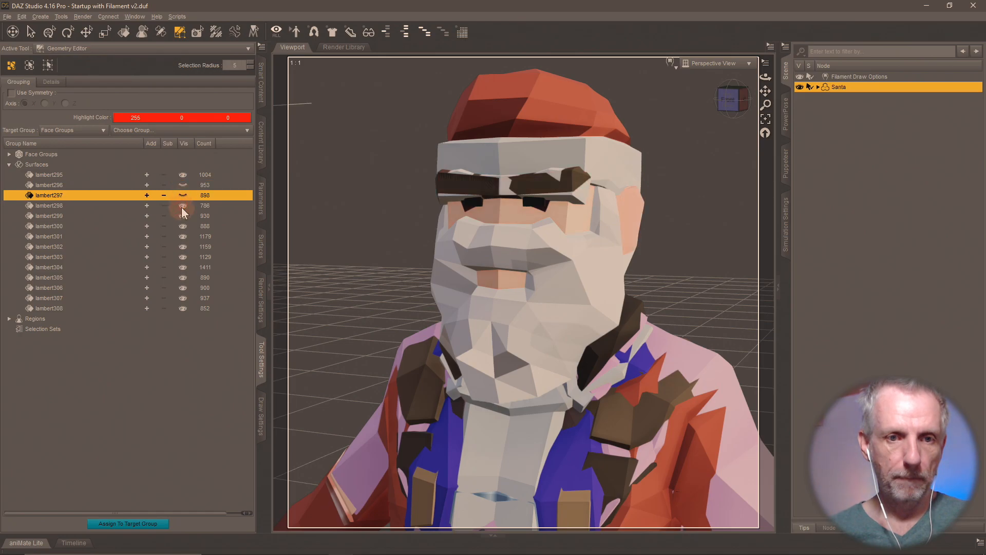
{"action": "left_click", "coordinate": [183, 206]}
{"action": "left_click", "coordinate": [182, 216]}
{"action": "left_click", "coordinate": [183, 226]}
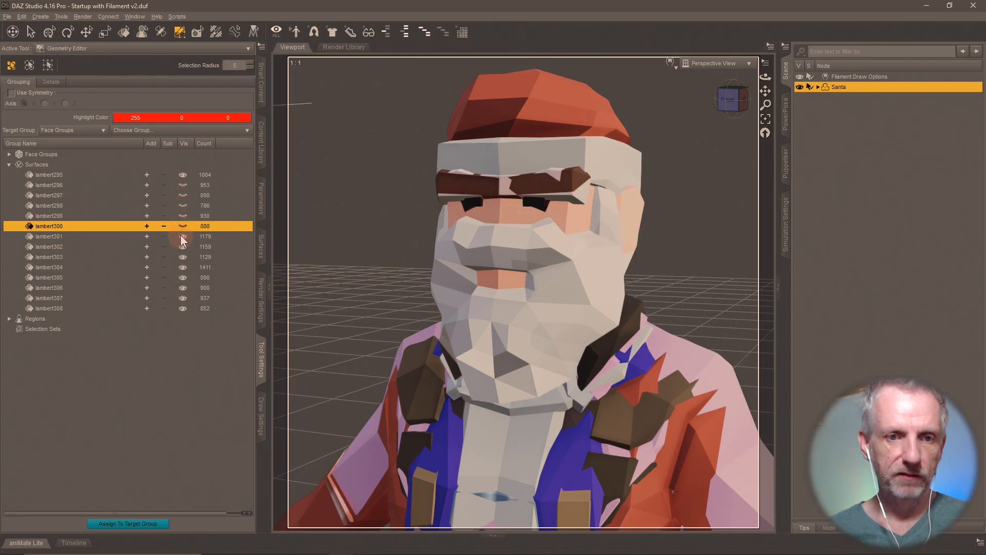
{"action": "left_click", "coordinate": [183, 236]}
{"action": "right_click", "coordinate": [75, 165]}
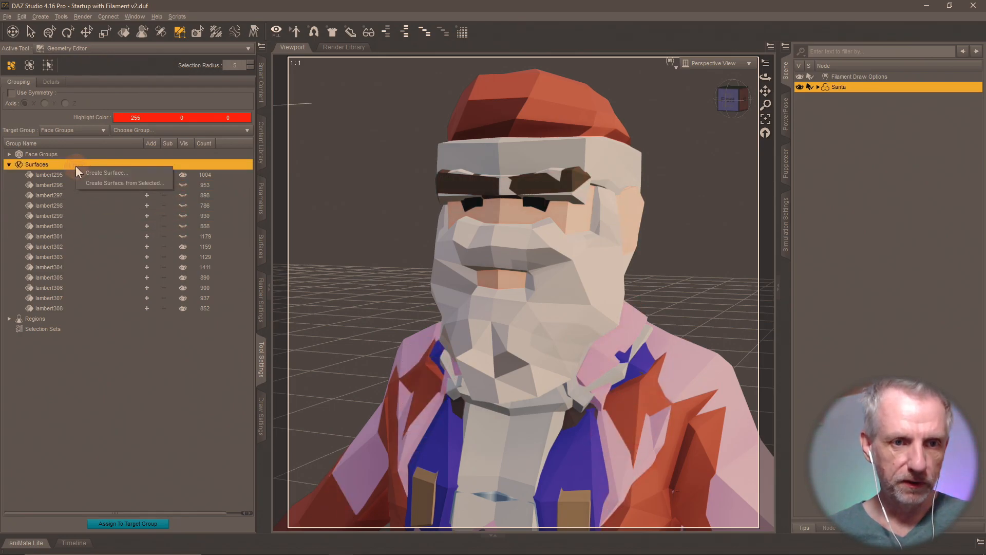
{"action": "left_click", "coordinate": [194, 215]}
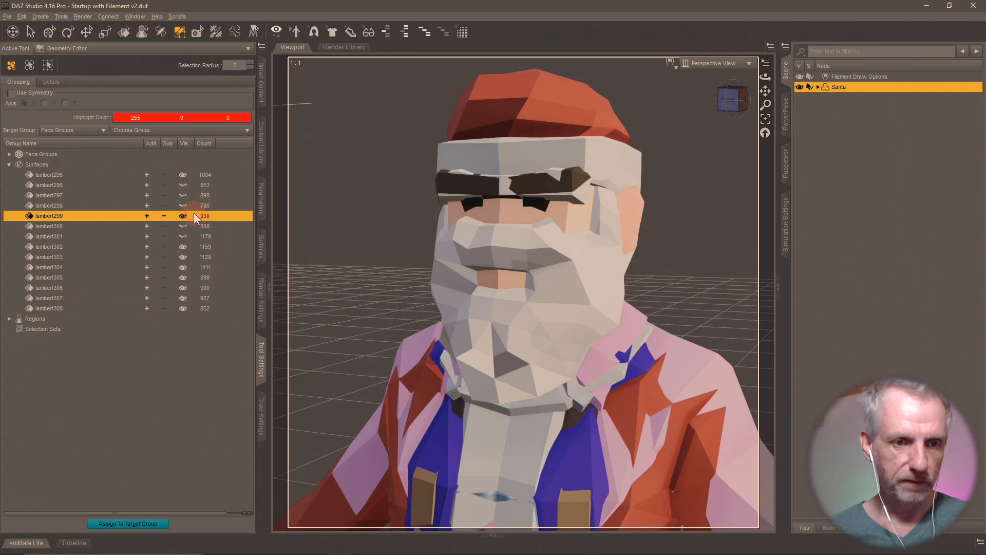
{"action": "left_click", "coordinate": [183, 247]}
{"action": "left_click", "coordinate": [183, 267]}
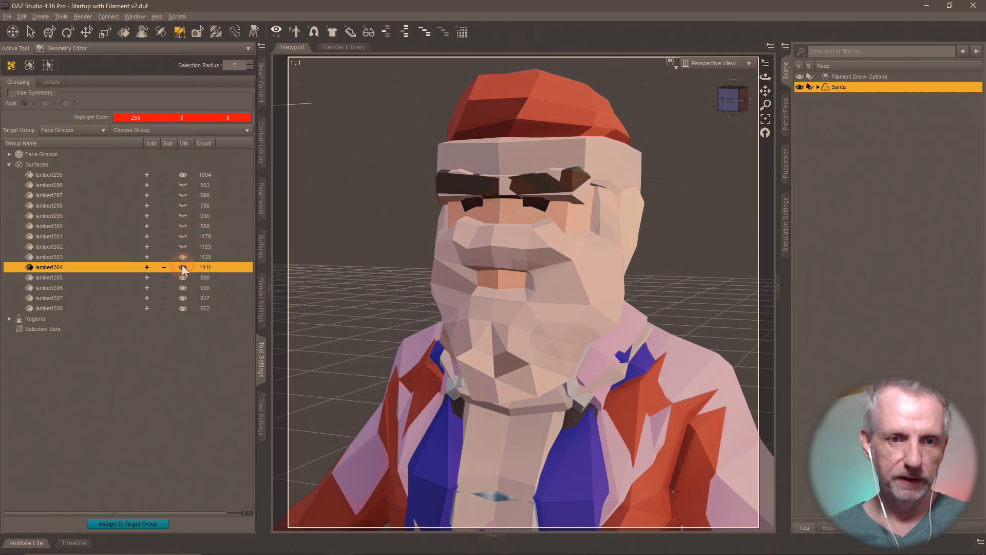
{"action": "left_click", "coordinate": [183, 277]}
{"action": "left_click", "coordinate": [183, 288]}
{"action": "left_click", "coordinate": [182, 298]}
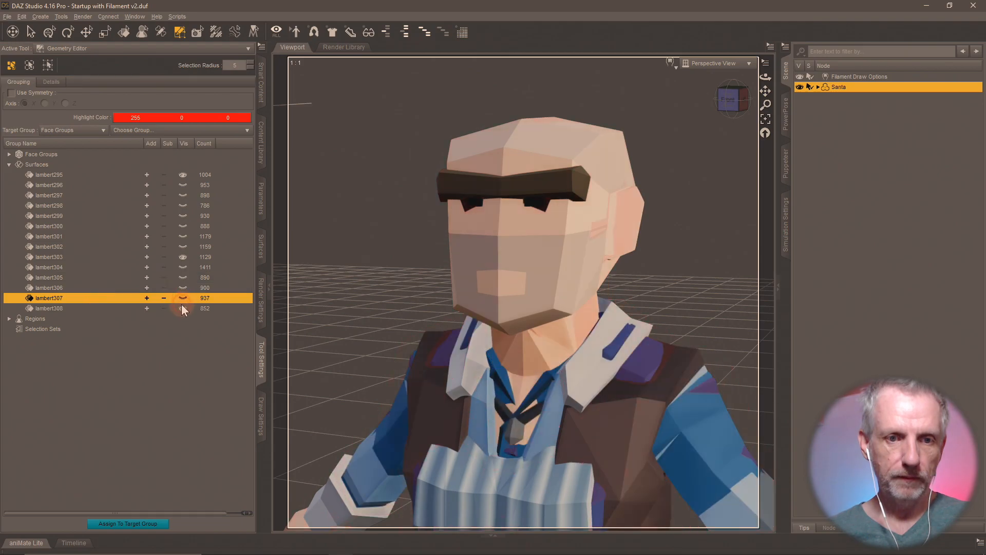
{"action": "left_click", "coordinate": [183, 309]}
{"action": "left_click", "coordinate": [183, 258]}
- Pan and zoom so the visible character's head and shoulders fill the view
{"action": "scroll", "coordinate": [365, 255], "scroll_direction": "up", "scroll_amount": 3}
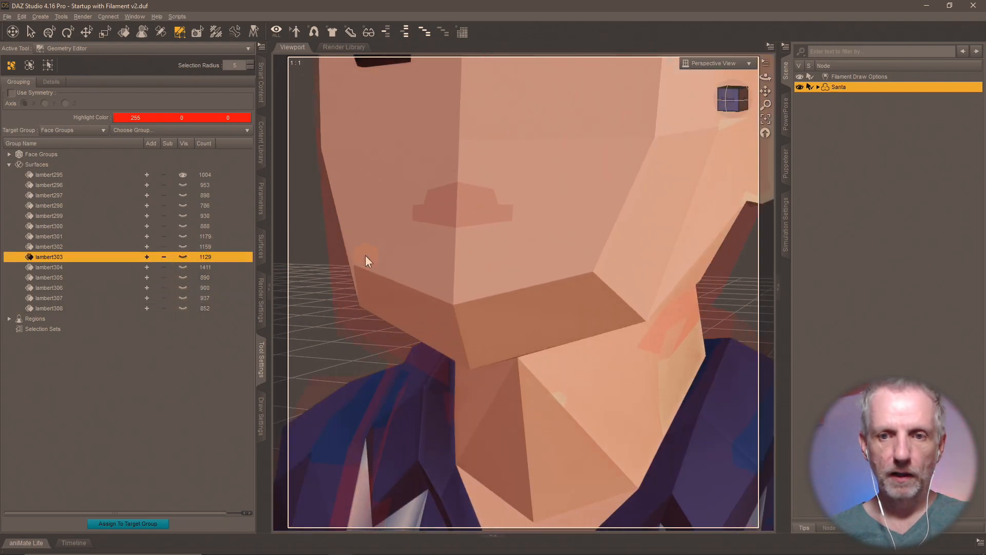
{"action": "scroll", "coordinate": [365, 255], "scroll_direction": "down", "scroll_amount": 4}
{"action": "middle_click_drag", "start_coordinate": [369, 252], "coordinate": [365, 103]}
{"action": "scroll", "coordinate": [365, 255], "scroll_direction": "down", "scroll_amount": 3}
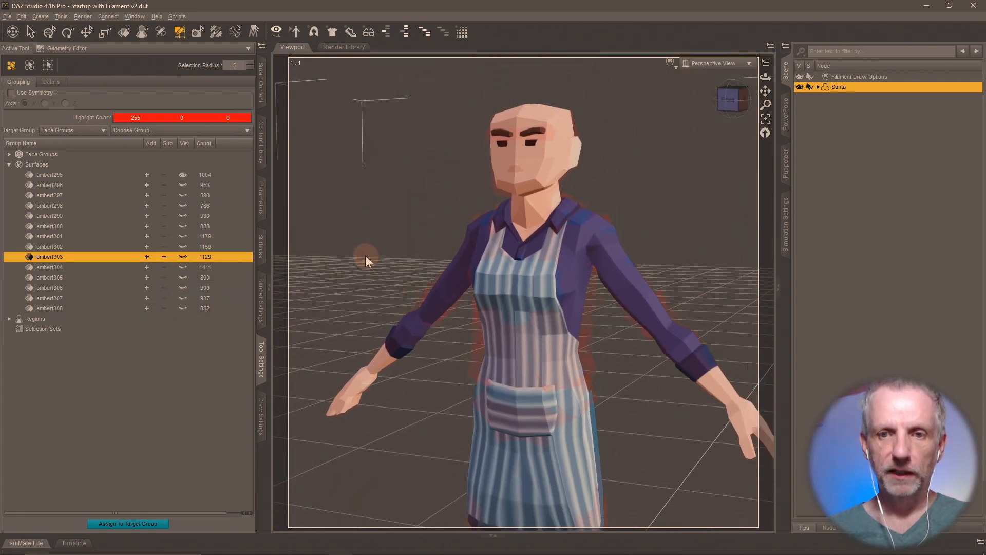
{"action": "scroll", "coordinate": [404, 286], "scroll_direction": "up", "scroll_amount": 3}
{"action": "scroll", "coordinate": [393, 260], "scroll_direction": "up", "scroll_amount": 3}
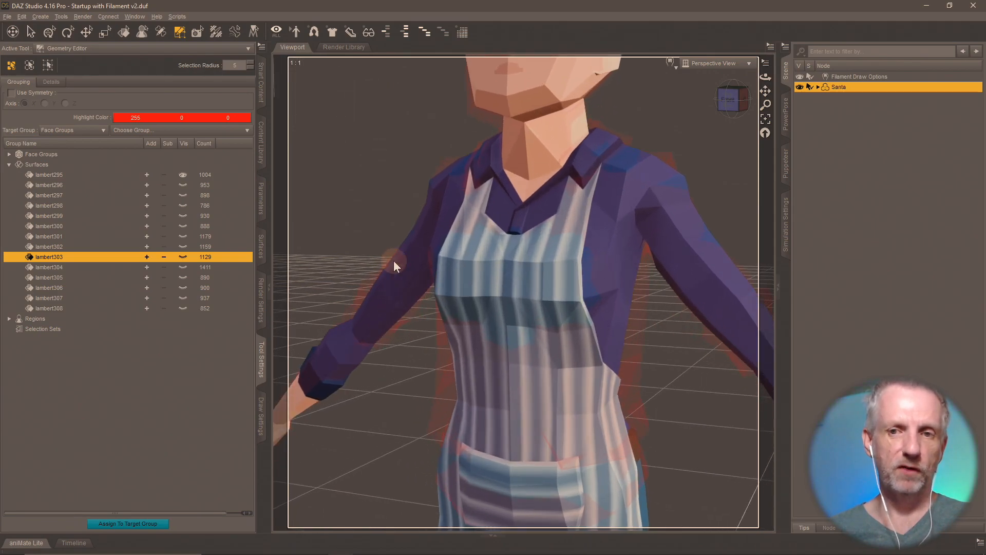
{"action": "middle_click_drag", "start_coordinate": [393, 260], "coordinate": [362, 437]}
{"action": "scroll", "coordinate": [392, 261], "scroll_direction": "up", "scroll_amount": 1}
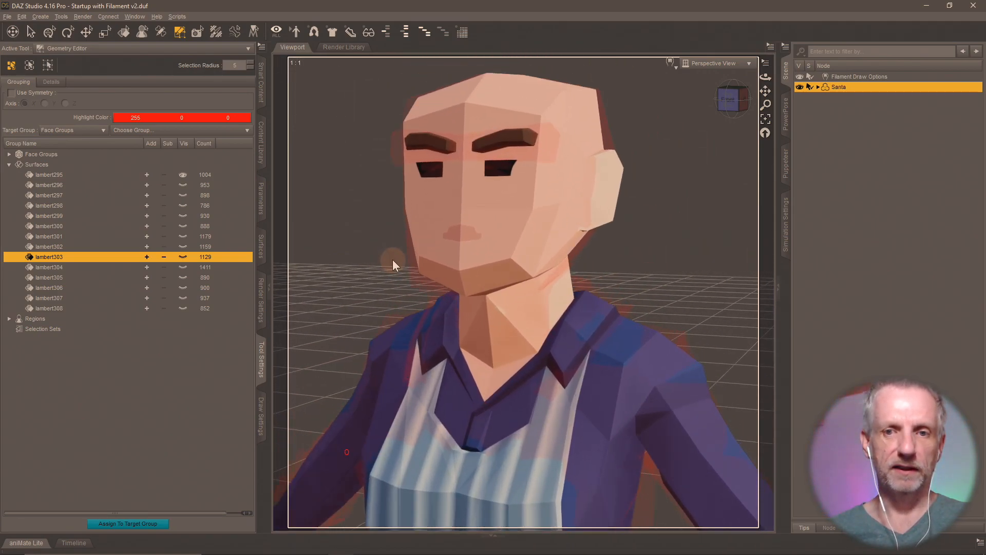
{"action": "middle_click_drag", "start_coordinate": [393, 260], "coordinate": [393, 260]}
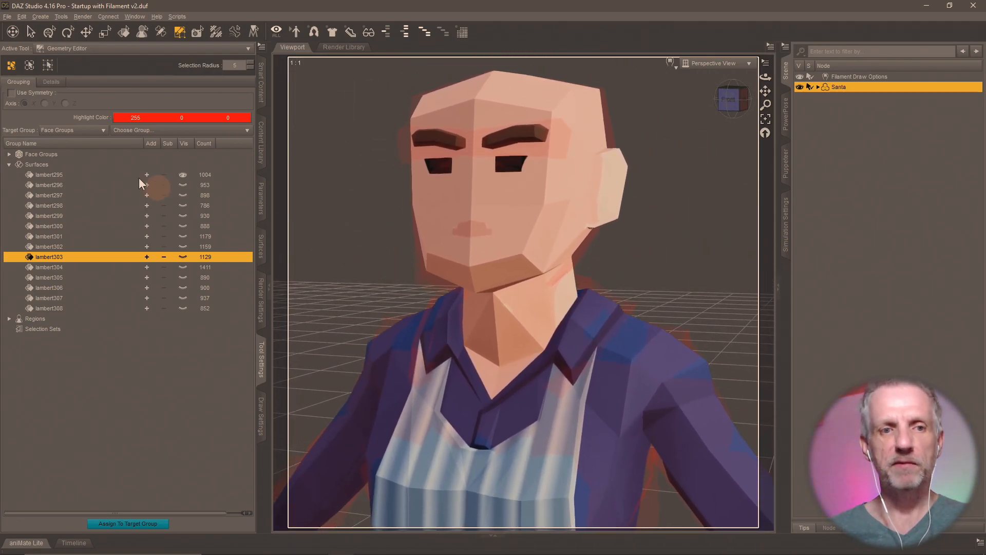
- Rename the lambert295 surface to 'Attendant Female'
{"action": "left_click", "coordinate": [51, 175]}
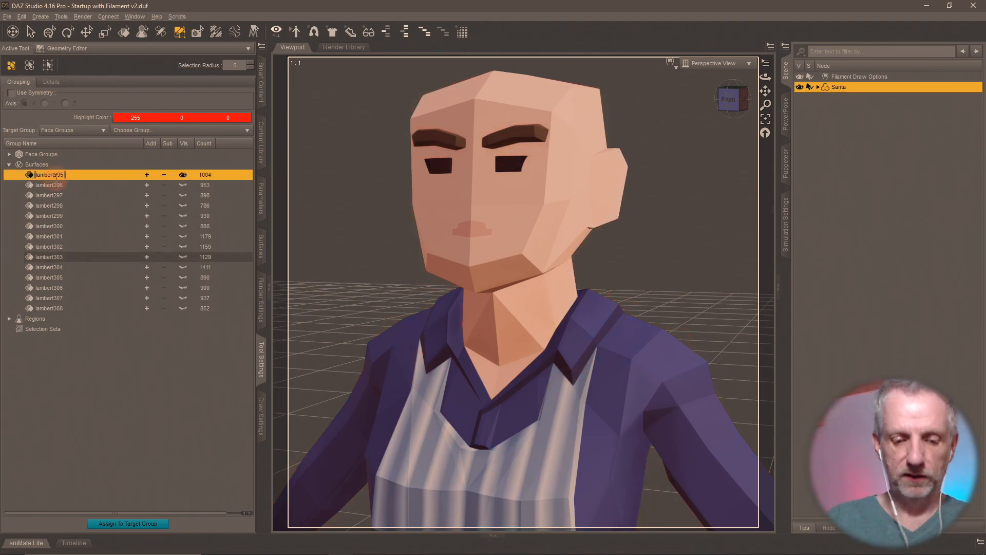
{"action": "type", "text": "A"}
{"action": "key", "text": "alt+Tab"}
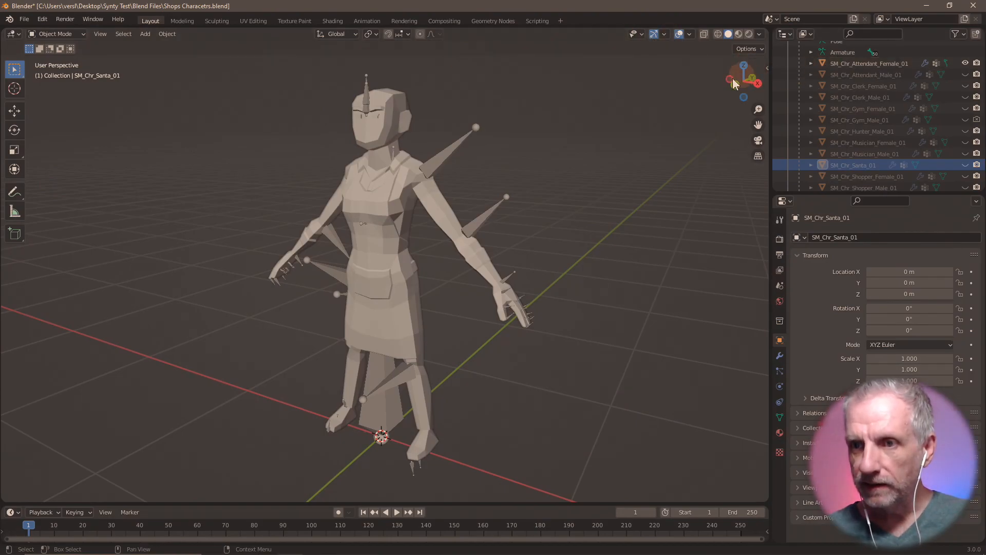
{"action": "key", "text": "alt+Tab"}
{"action": "type", "text": "t"}
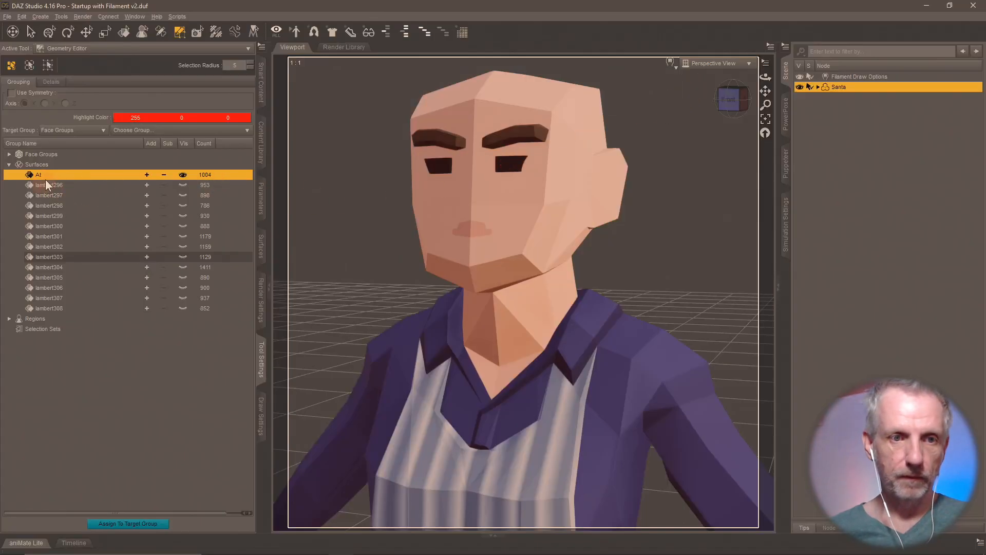
{"action": "type", "text": "tenda"}
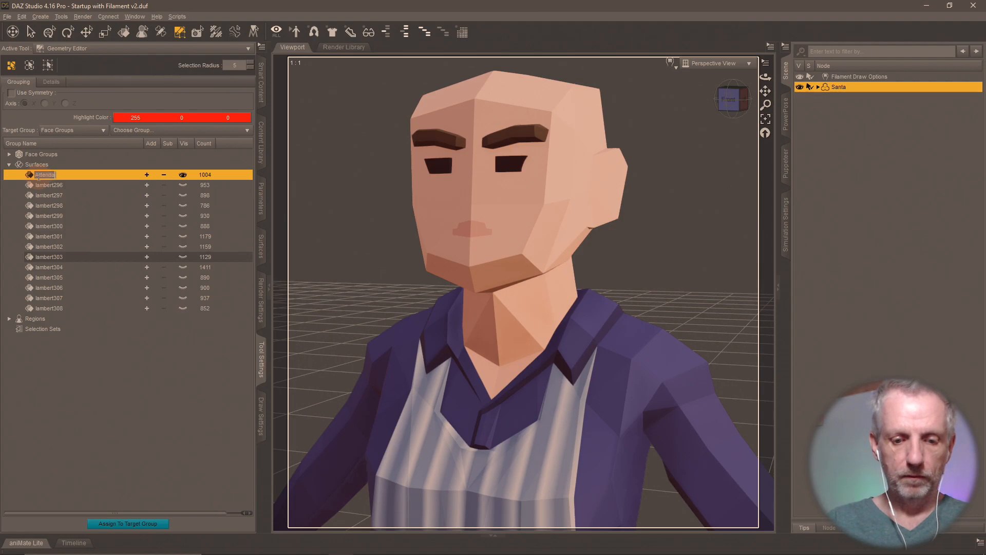
{"action": "type", "text": "nt Female"}
{"action": "key", "text": "Return"}
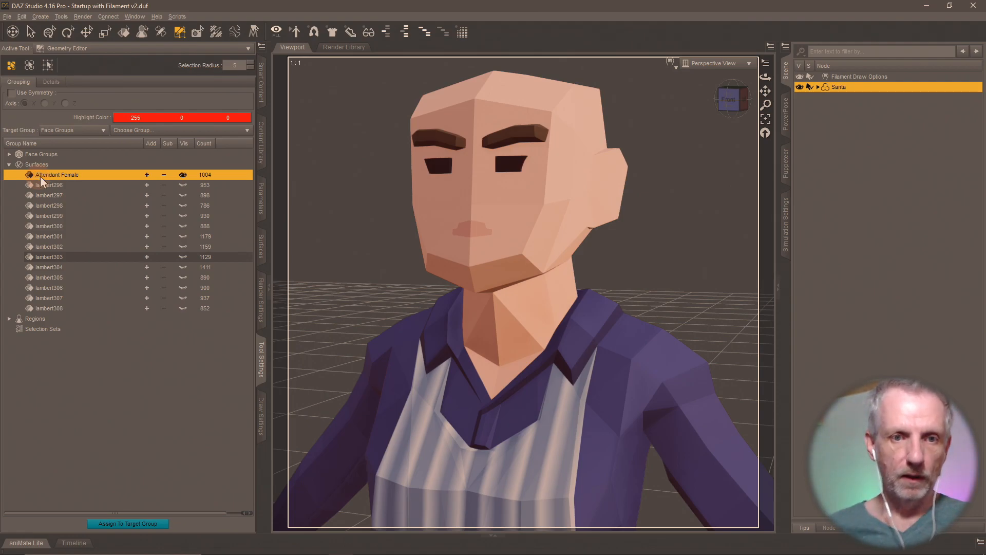
- Reveal lambert296 and rename it 'Attendant Male'
{"action": "left_click", "coordinate": [183, 186]}
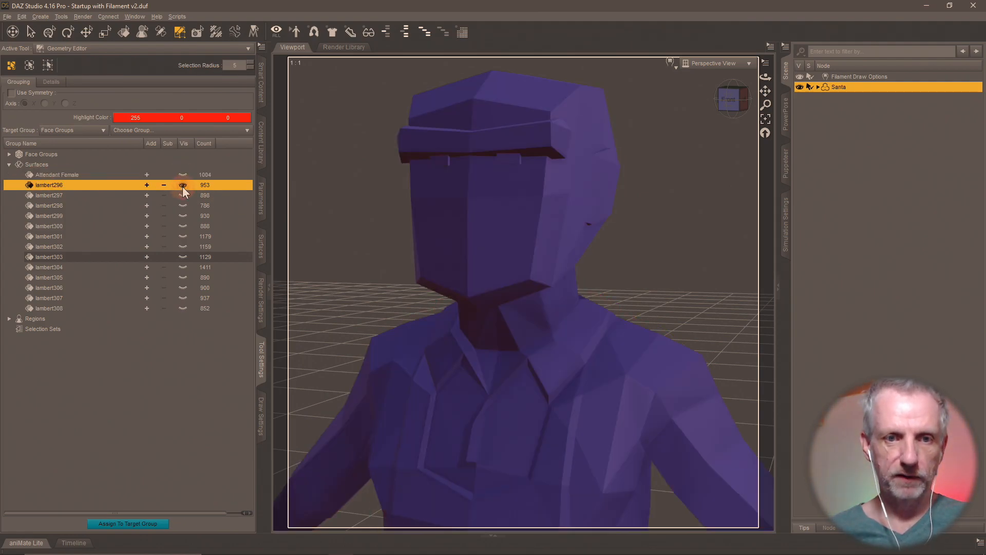
{"action": "left_click", "coordinate": [60, 184]}
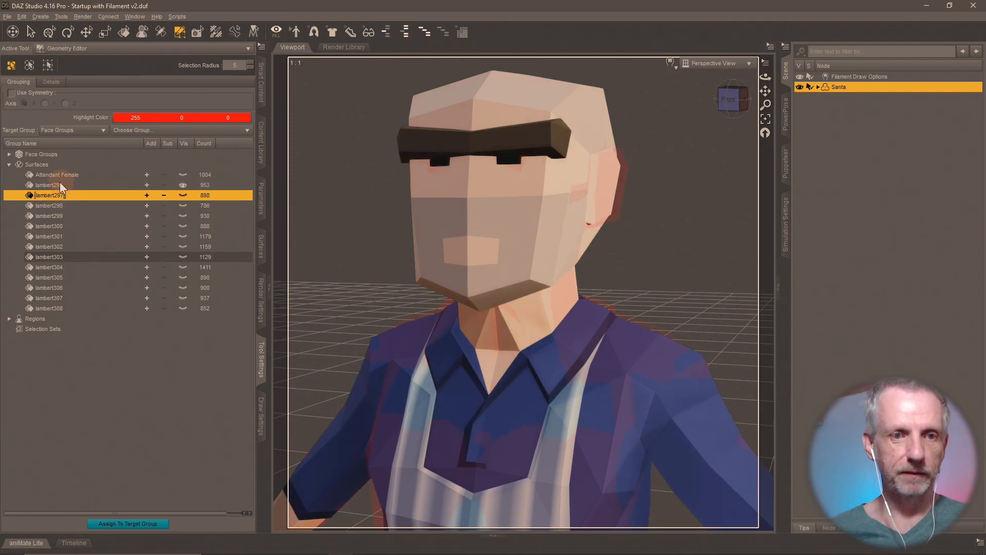
{"action": "type", "text": "Attendant Male"}
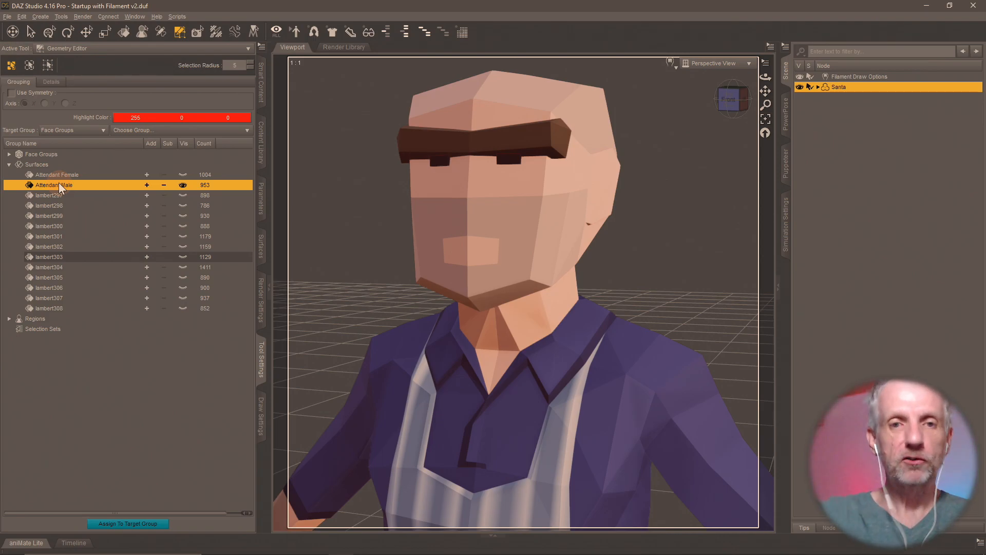
- In Blender, toggle the Attendant and Clerk characters to compare them
{"action": "key", "text": "alt+Tab"}
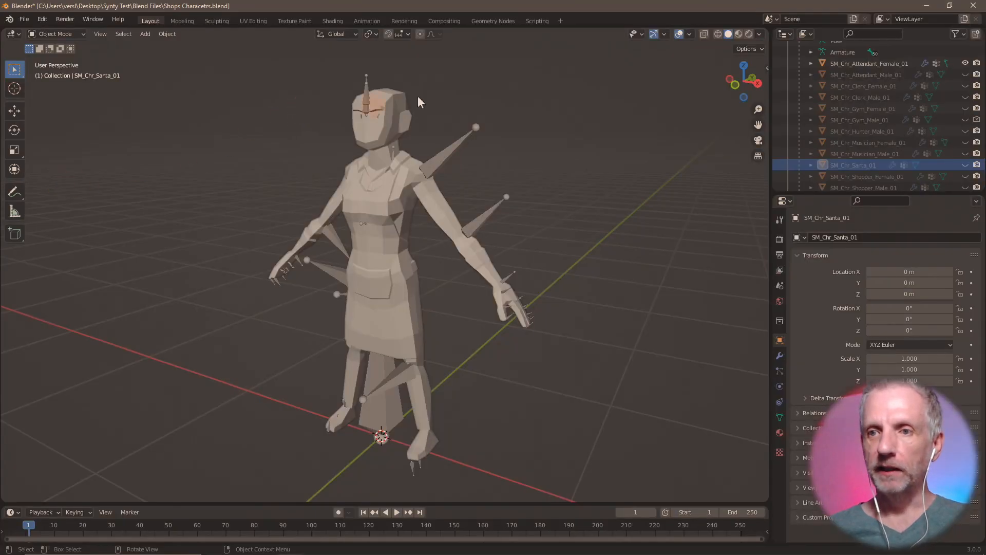
{"action": "left_click", "coordinate": [964, 74]}
{"action": "left_click", "coordinate": [963, 85]}
{"action": "left_click", "coordinate": [963, 75]}
{"action": "left_click", "coordinate": [964, 63]}
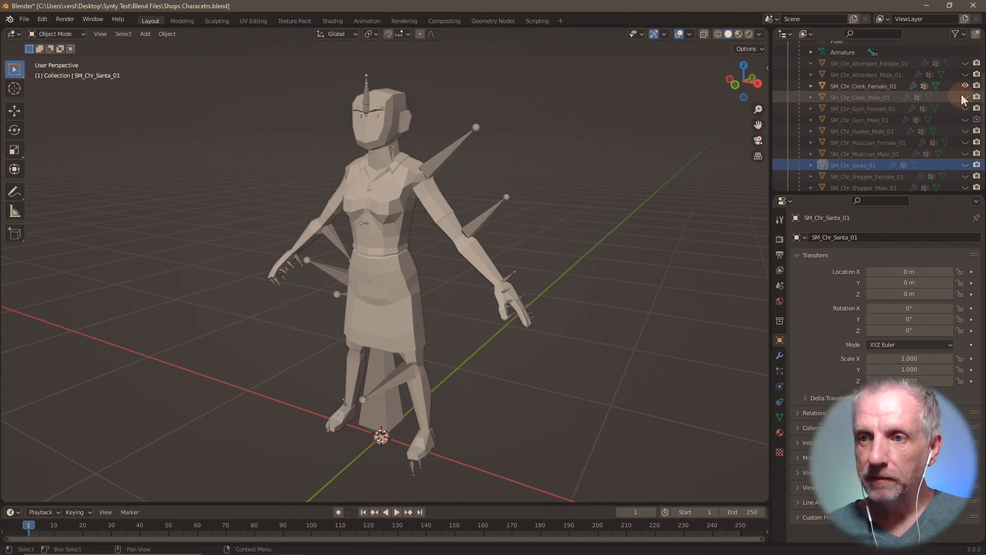
{"action": "left_click", "coordinate": [964, 97]}
{"action": "left_click", "coordinate": [965, 85]}
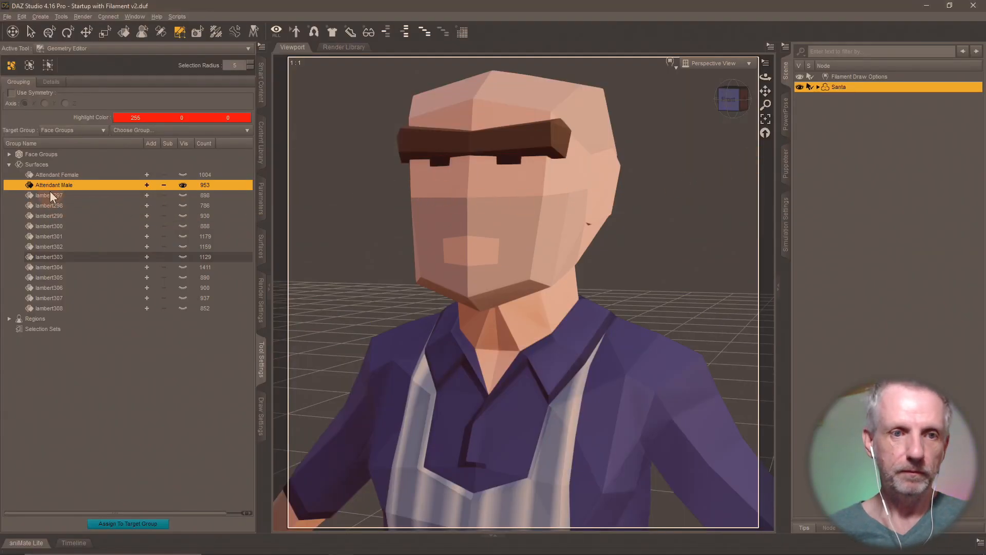
- Isolate lambert297 and rename it 'Clerk Female'
{"action": "left_click", "coordinate": [62, 195]}
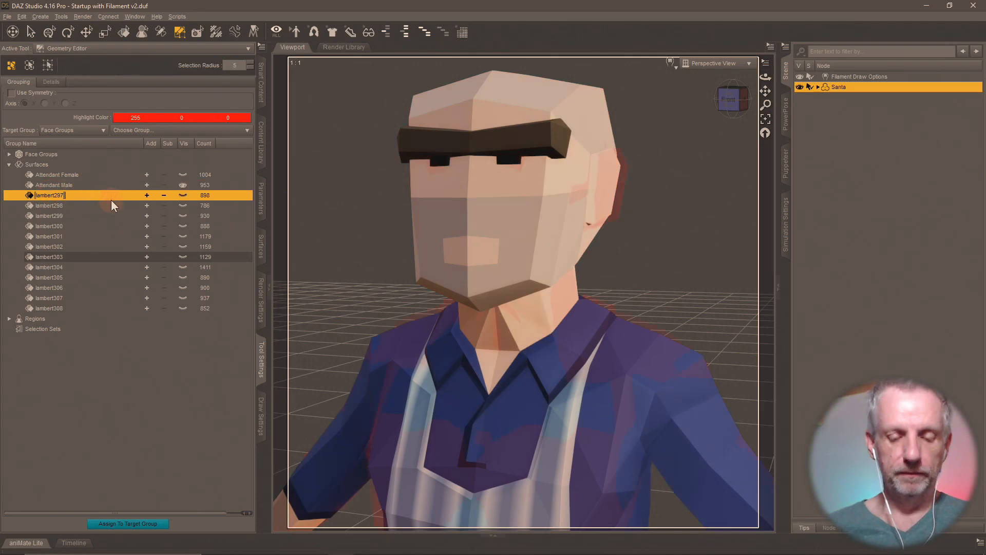
{"action": "left_click", "coordinate": [182, 195]}
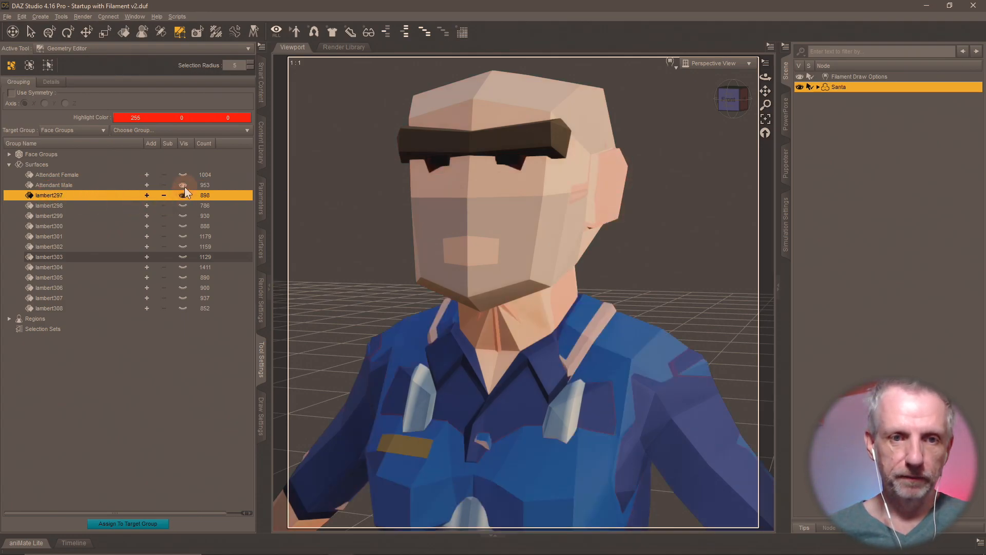
{"action": "left_click", "coordinate": [183, 185]}
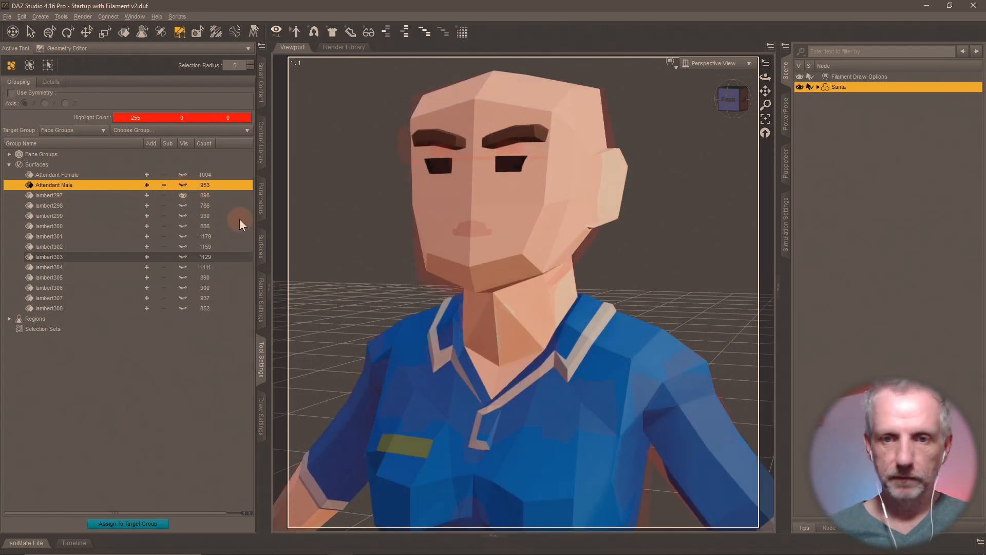
{"action": "double_click", "coordinate": [56, 197]}
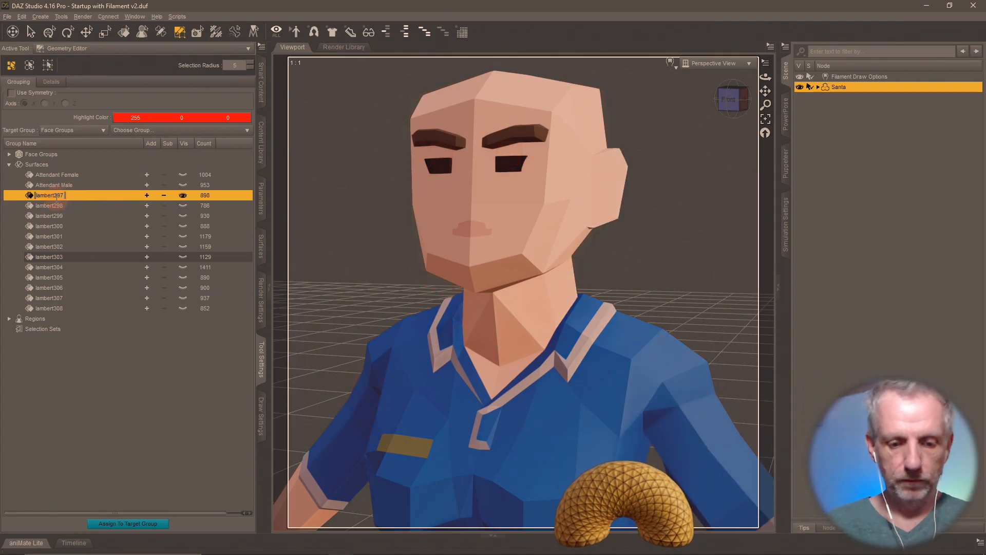
{"action": "type", "text": "CLerk"}
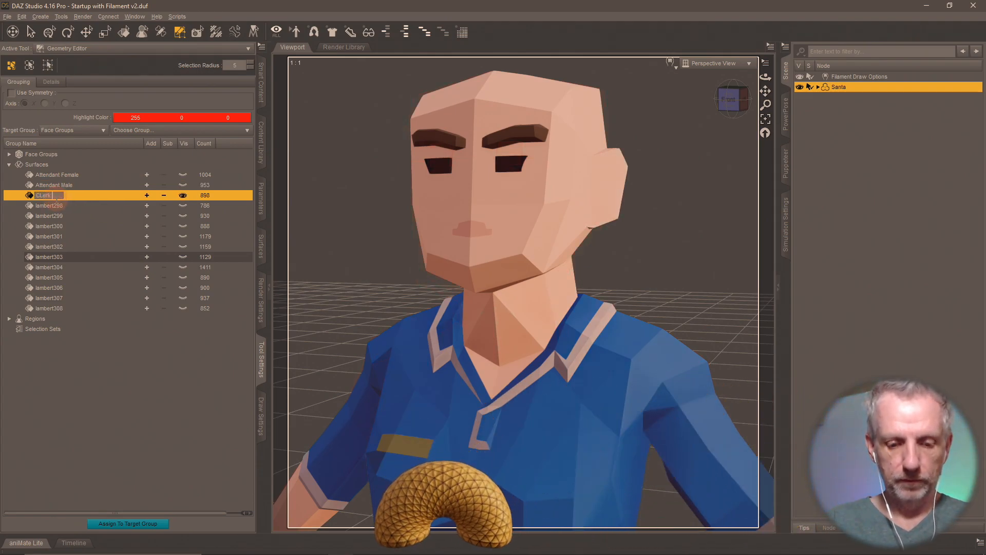
{"action": "type", "text": " Female"}
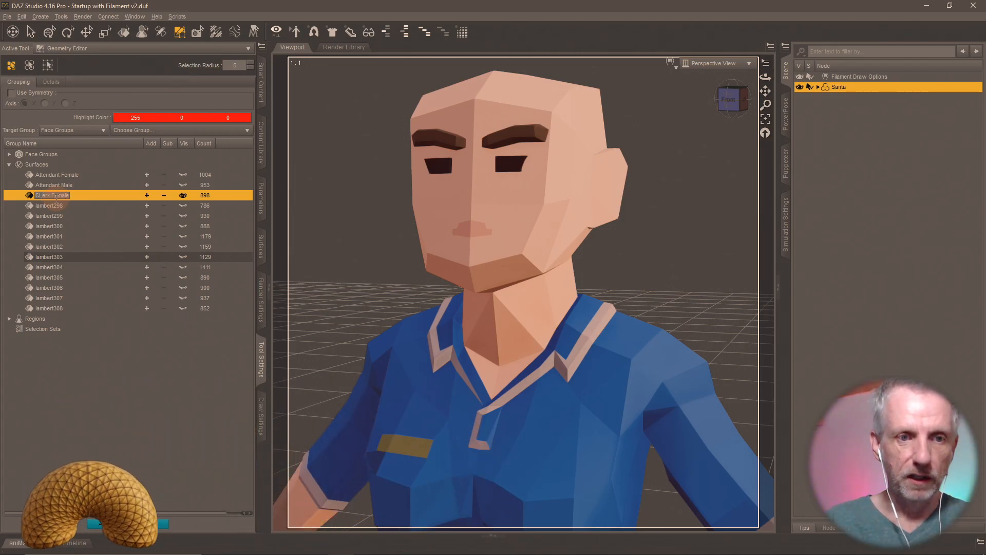
{"action": "key", "text": "Return"}
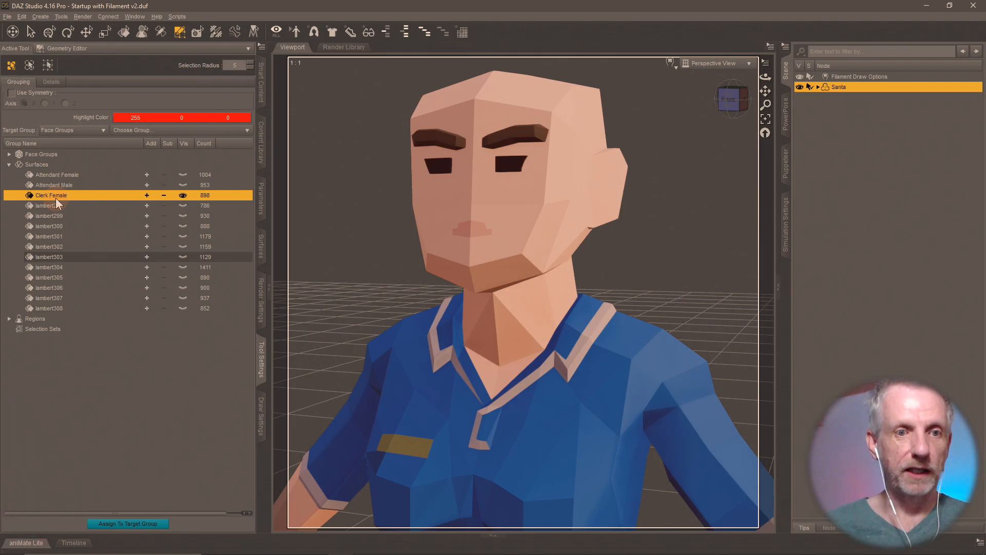
- Rename lambert298 to 'Clerk Male' and reveal lambert299 for identification
{"action": "left_click", "coordinate": [182, 202]}
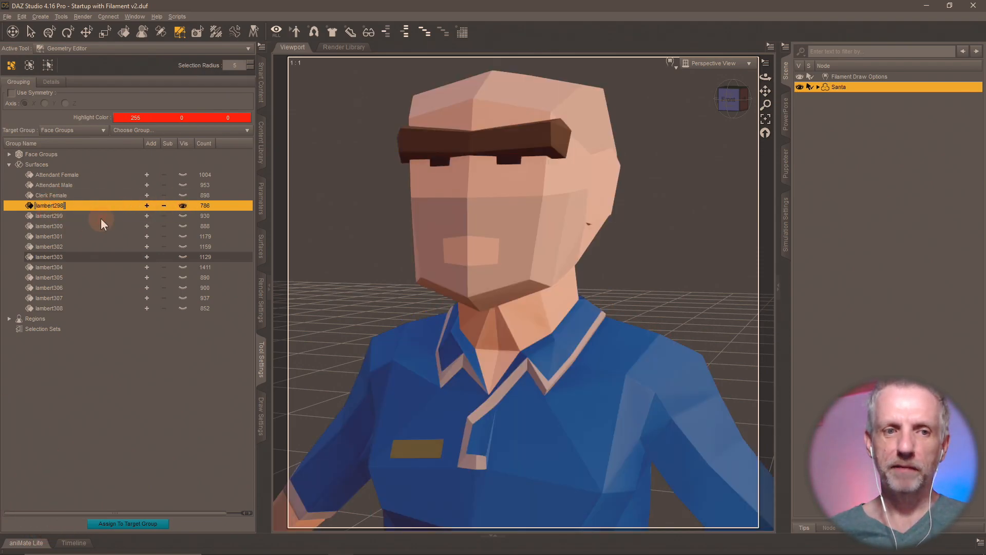
{"action": "type", "text": "Cler"}
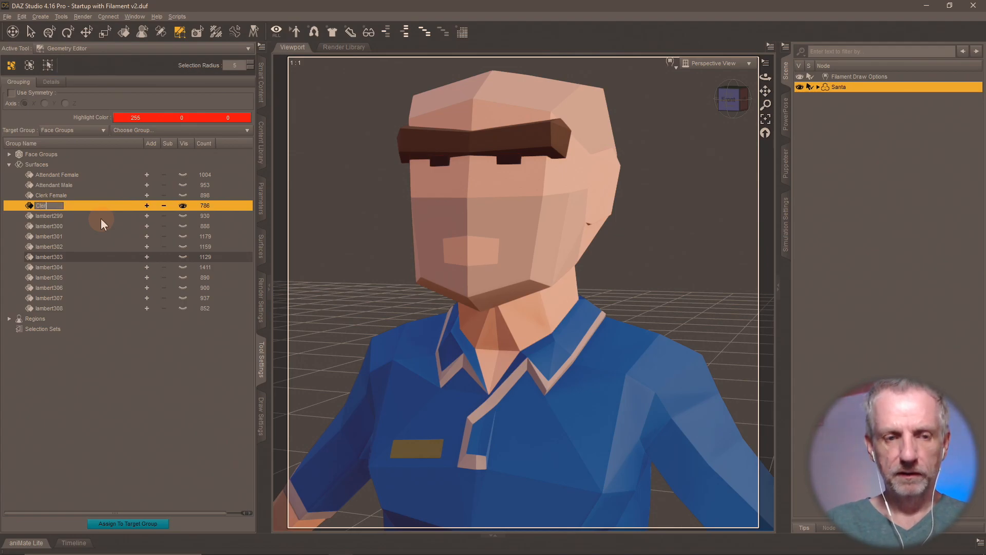
{"action": "type", "text": "k Male"}
{"action": "key", "text": "Return"}
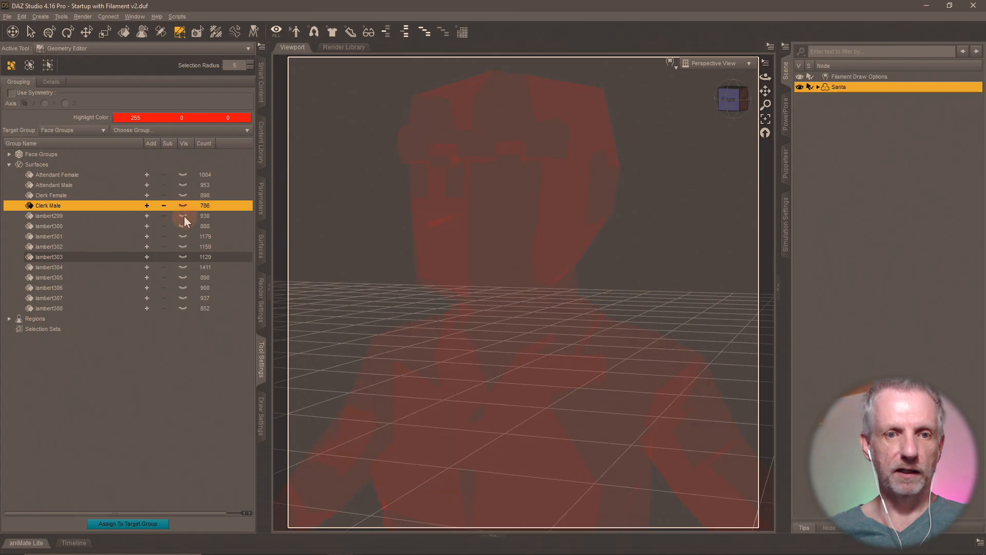
{"action": "left_click", "coordinate": [184, 216]}
{"action": "key", "text": "alt+Tab"}
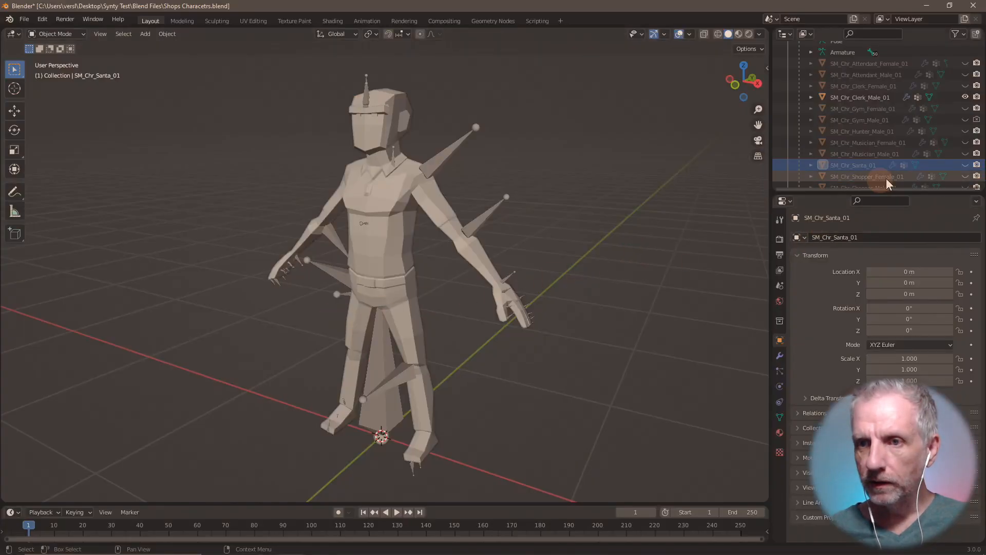
- In Blender, hide Clerk Male and view the Gym Female and Gym Male models
{"action": "left_click", "coordinate": [965, 97]}
{"action": "left_click", "coordinate": [965, 109]}
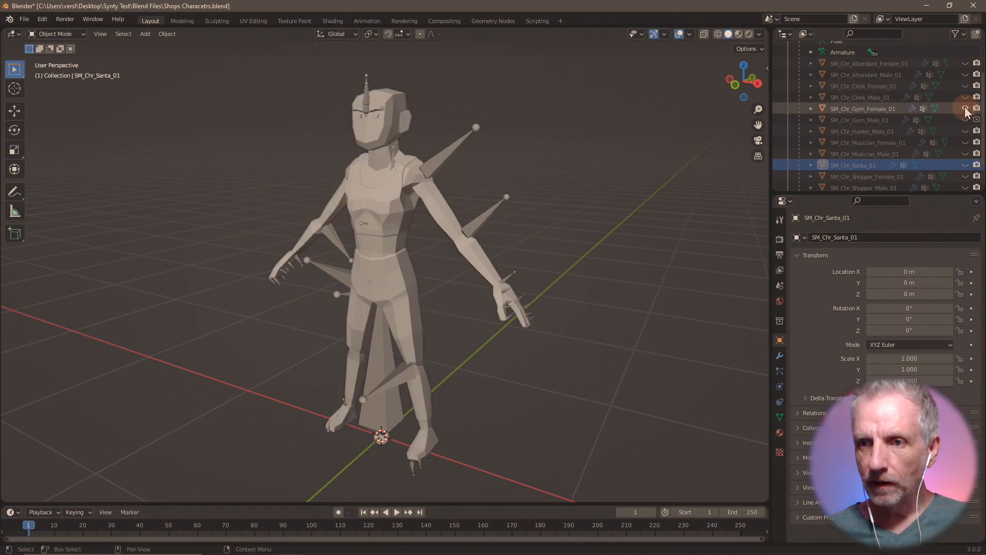
{"action": "left_click", "coordinate": [965, 109]}
{"action": "left_click", "coordinate": [965, 120]}
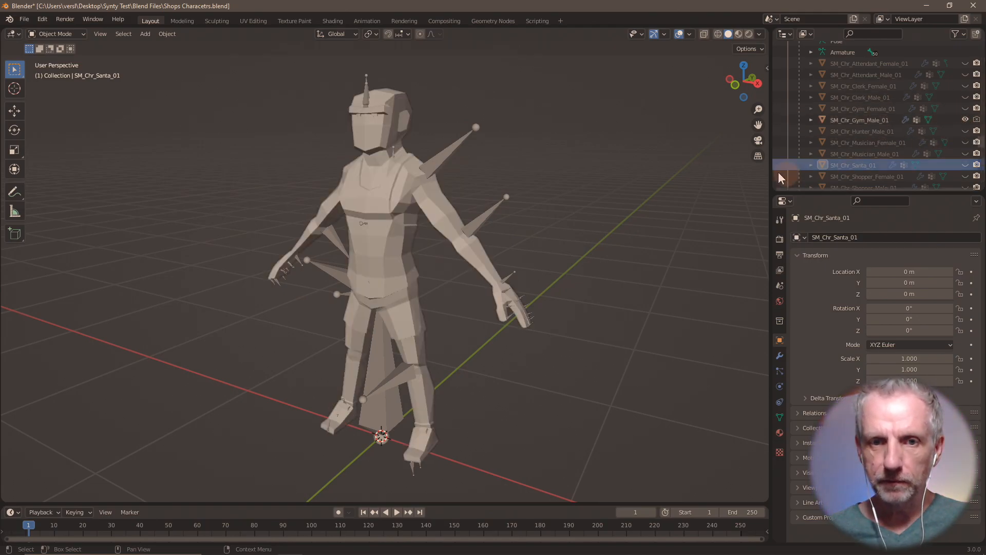
- Rename lambert299 to 'Gym Female' and lambert300 to 'Gym Male'
{"action": "key", "text": "alt+Tab"}
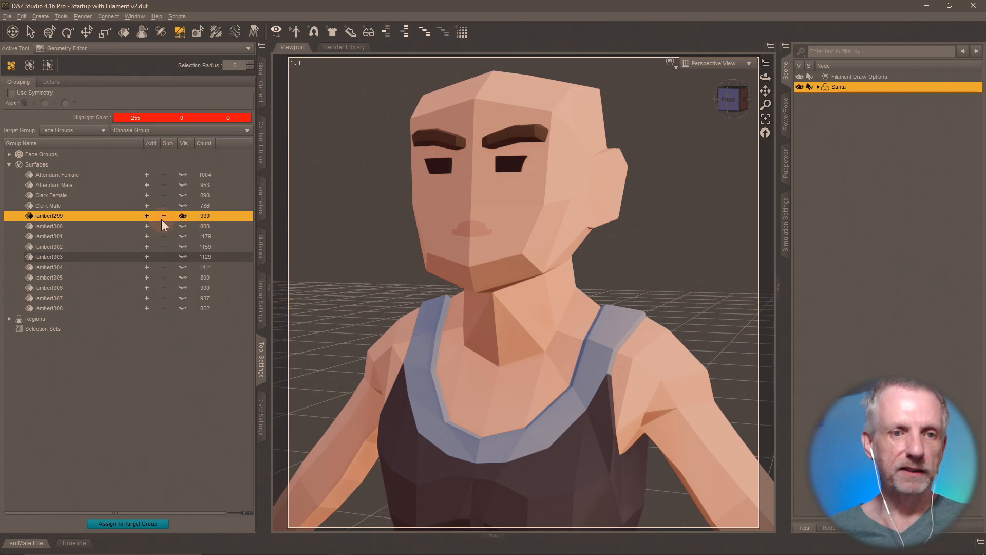
{"action": "type", "text": "Gym"}
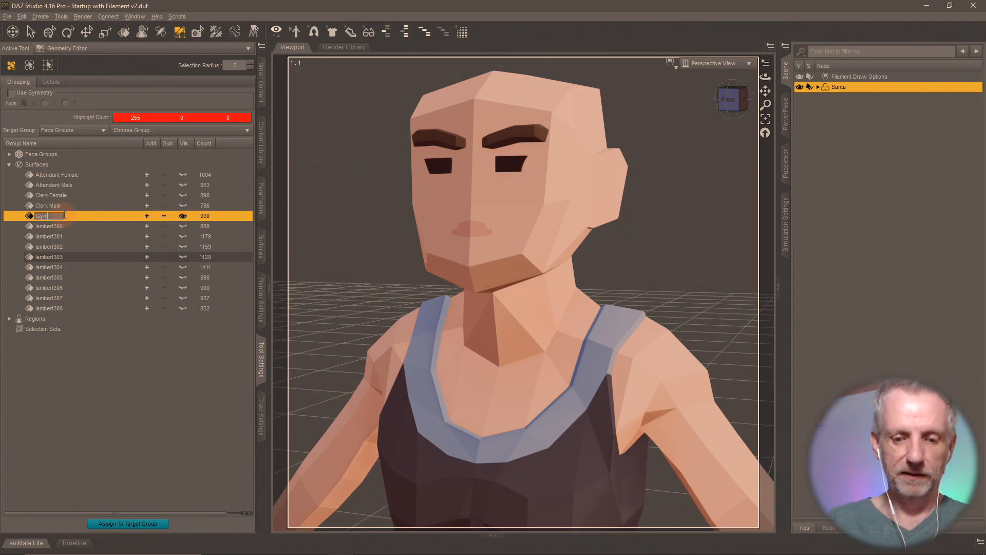
{"action": "type", "text": " Female"}
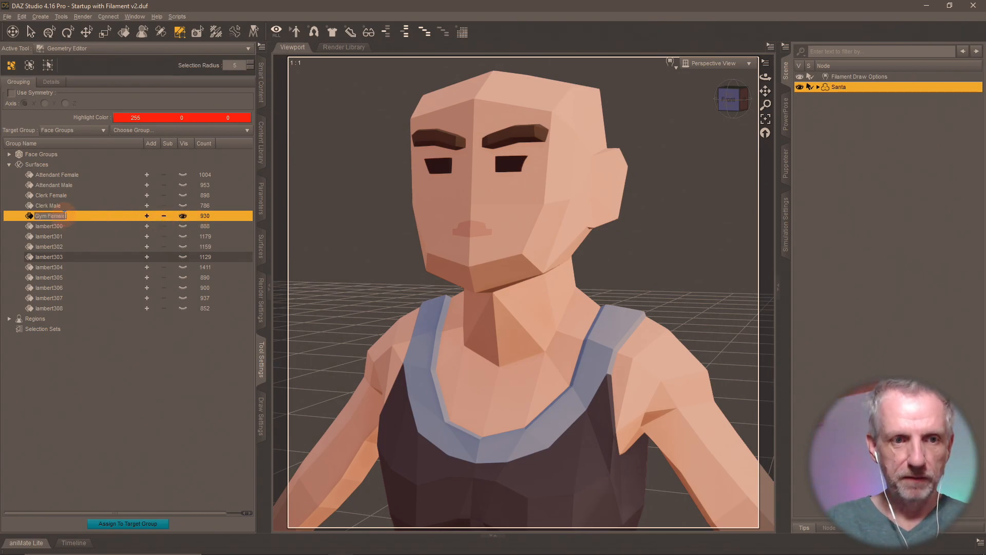
{"action": "double_click", "coordinate": [51, 226]}
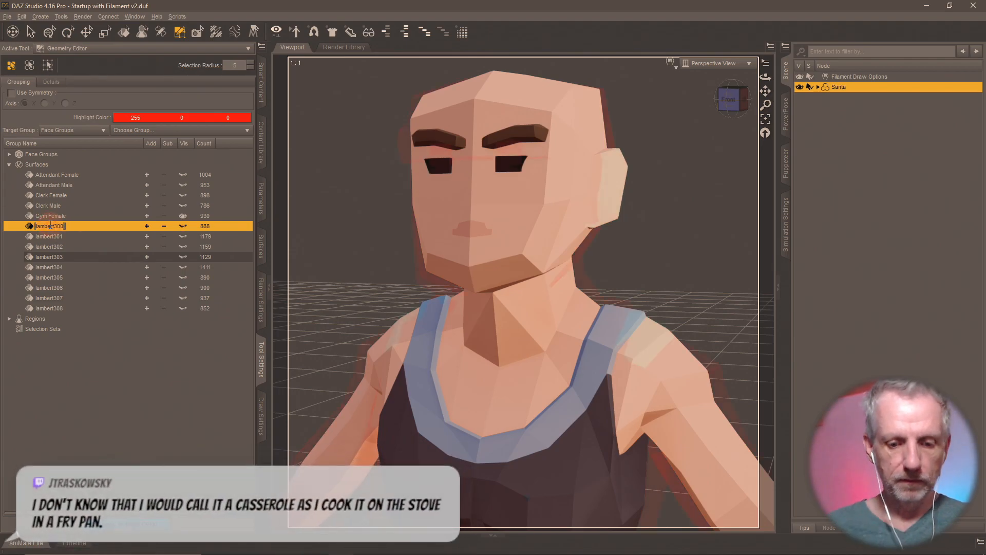
{"action": "type", "text": "Gym Male"}
{"action": "key", "text": "Return"}
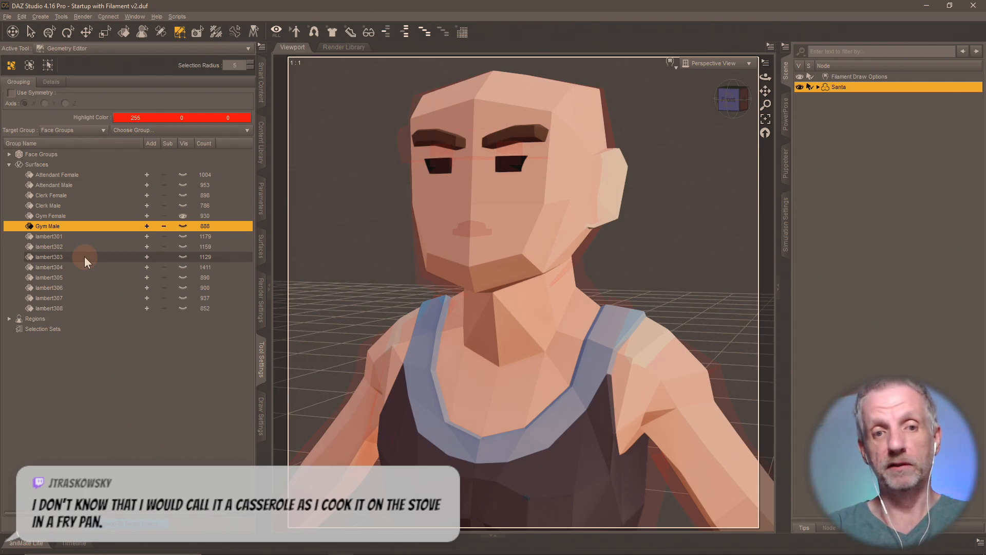
- Show the Gym Male and lambert301 surfaces to identify the next character
{"action": "left_click", "coordinate": [182, 224]}
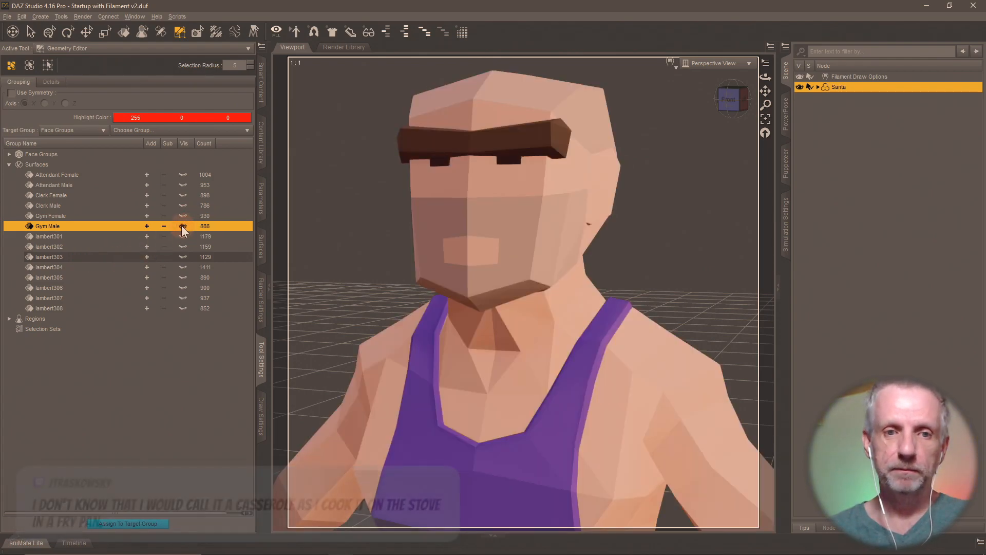
{"action": "left_click", "coordinate": [183, 237]}
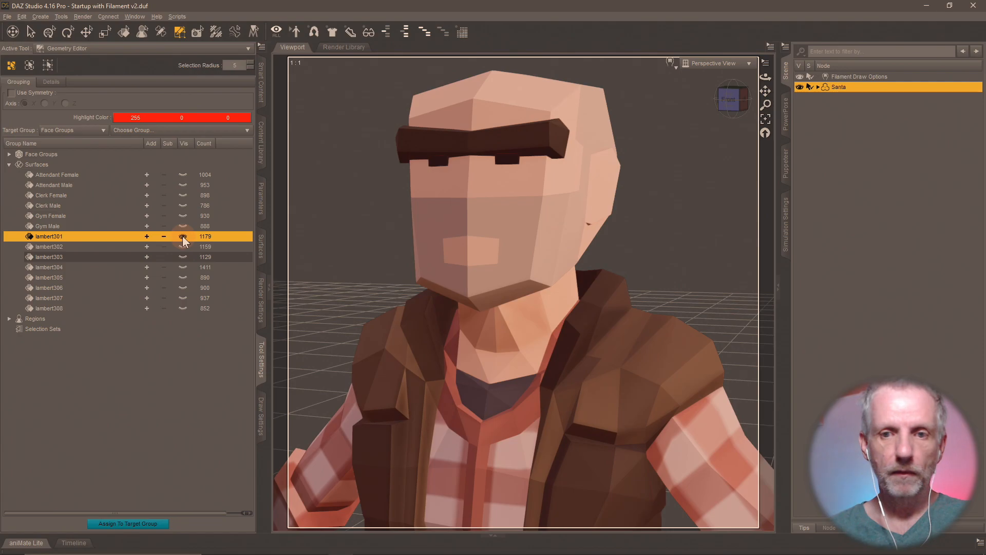
{"action": "key", "text": "alt+Tab"}
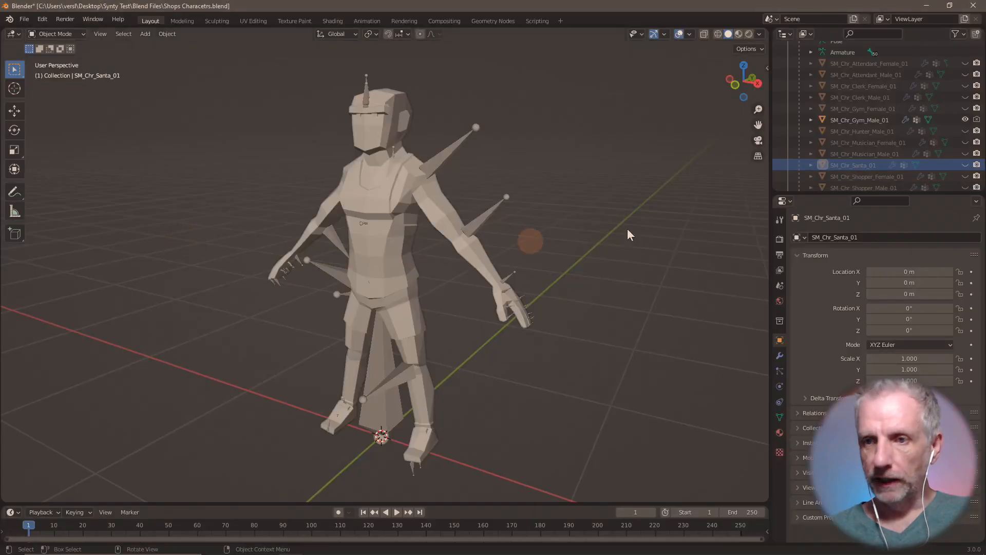
- In Blender, hide Gym Male, preview then re-hide Hunter Male, Musician Female and Musician Male, then return to DAZ Studio
{"action": "scroll", "coordinate": [895, 165], "scroll_direction": "down", "scroll_amount": 2}
{"action": "left_click", "coordinate": [965, 100]}
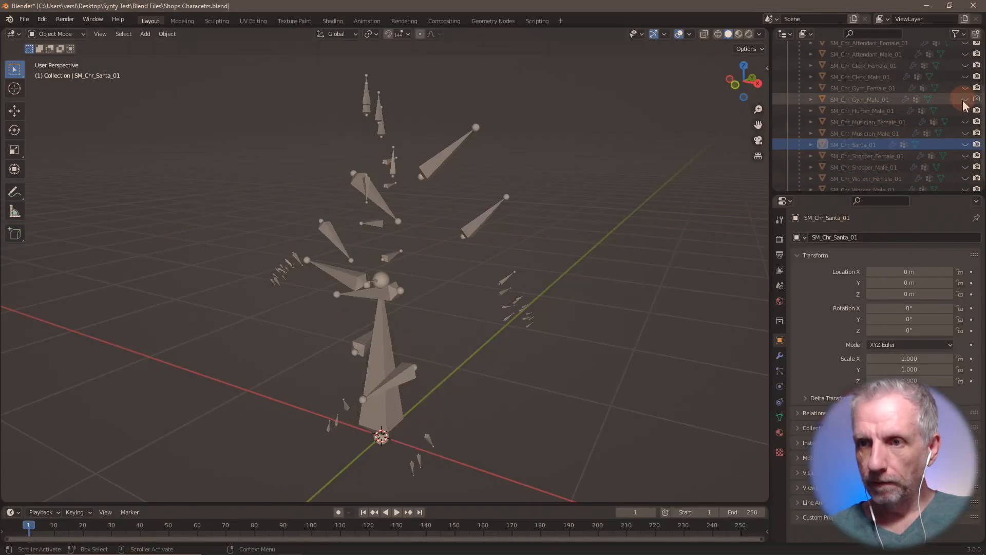
{"action": "left_click", "coordinate": [966, 111]}
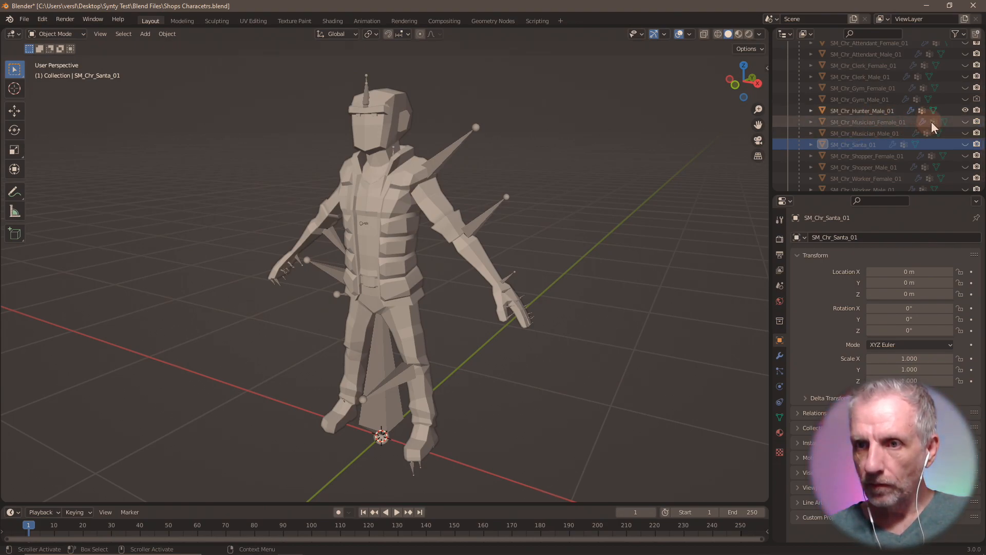
{"action": "left_click", "coordinate": [966, 110]}
{"action": "left_click", "coordinate": [966, 122]}
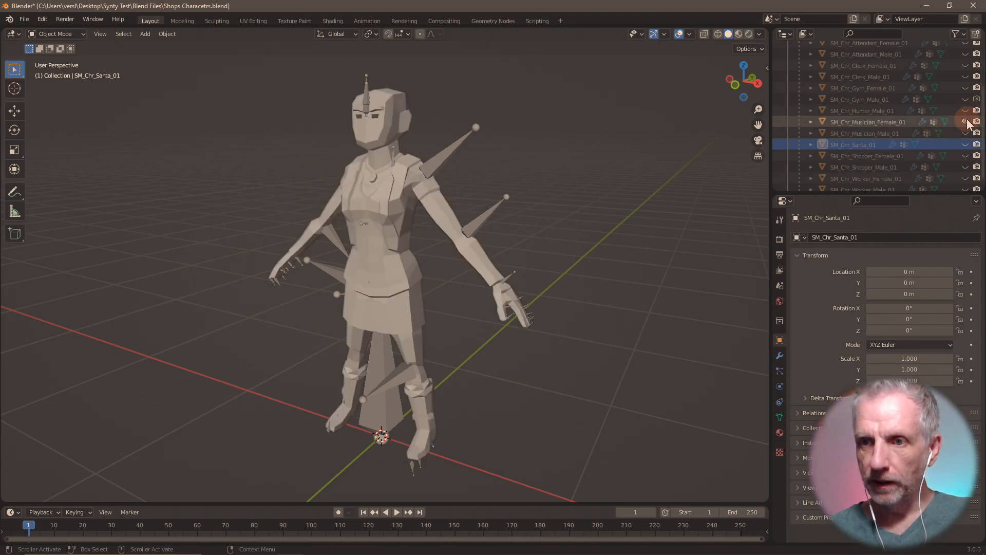
{"action": "left_click", "coordinate": [965, 122]}
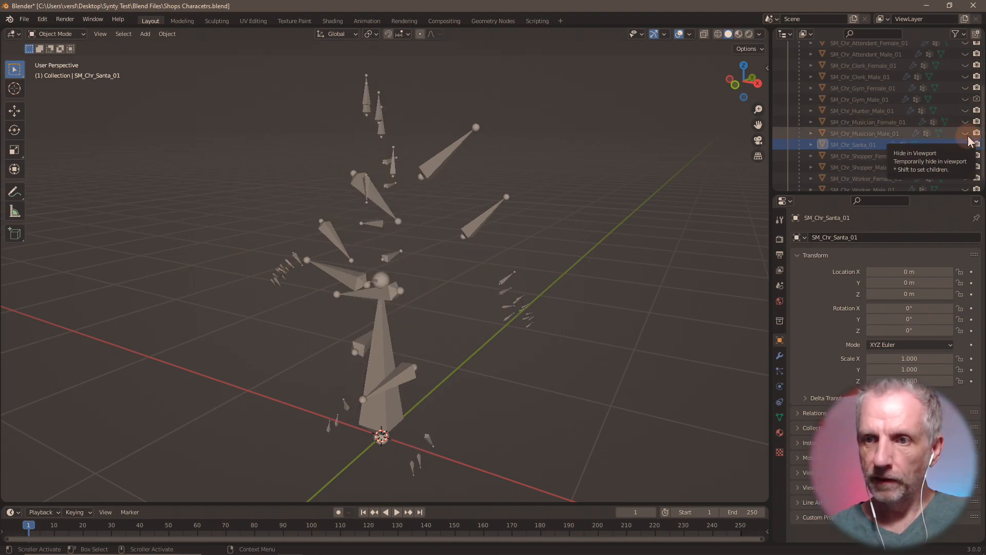
{"action": "left_click", "coordinate": [965, 133]}
{"action": "left_click", "coordinate": [965, 133]}
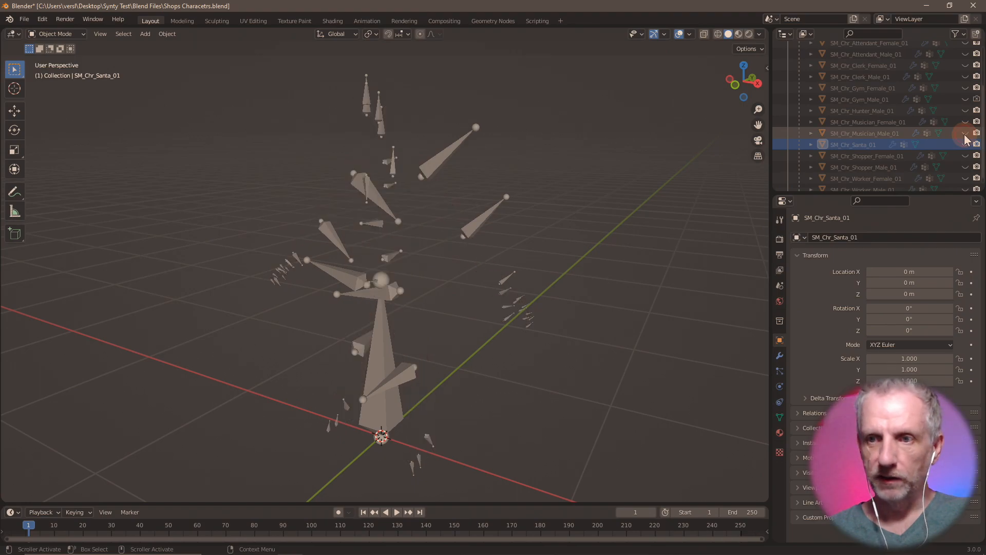
{"action": "key", "text": "alt+Tab"}
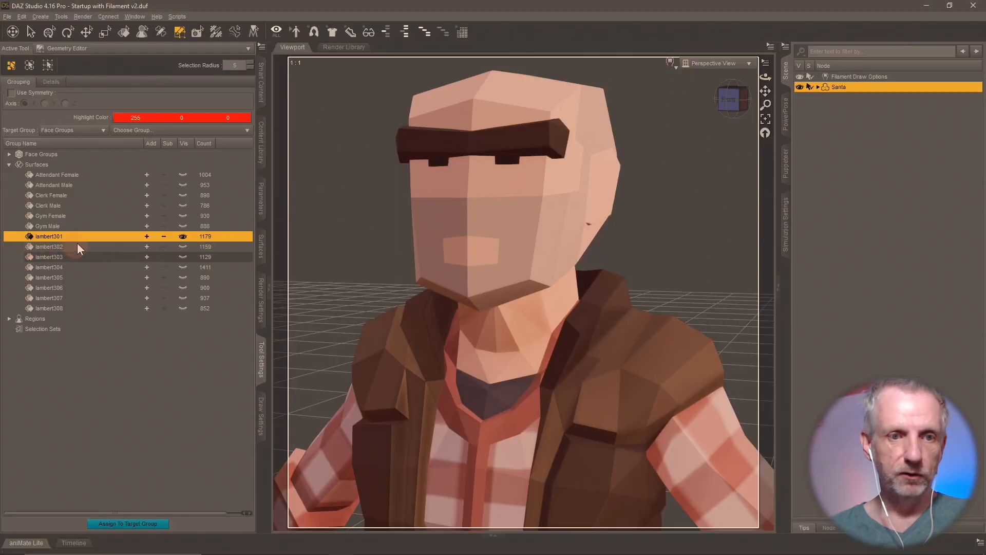
- Rename surfaces lambert301, lambert302 and lambert303 to 'Hunter Male', 'Musician Female' and 'Musician Male'
{"action": "double_click", "coordinate": [60, 236]}
{"action": "type", "text": "Hunter Male"}
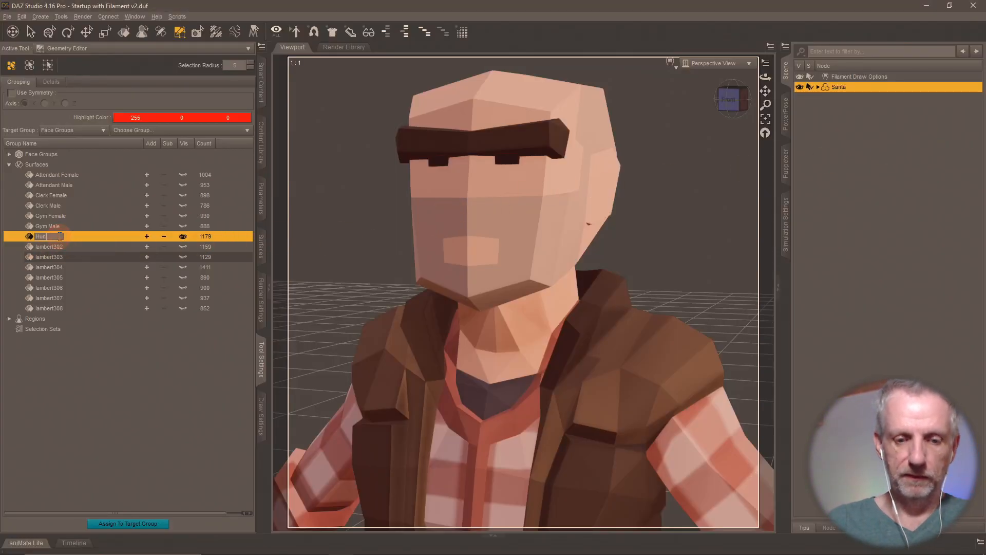
{"action": "key", "text": "Return"}
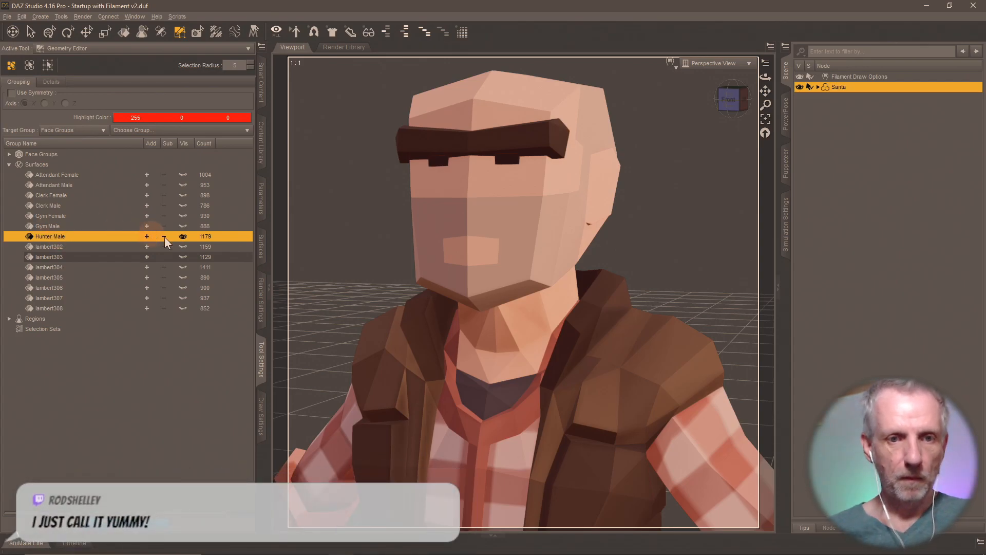
{"action": "left_click", "coordinate": [183, 244]}
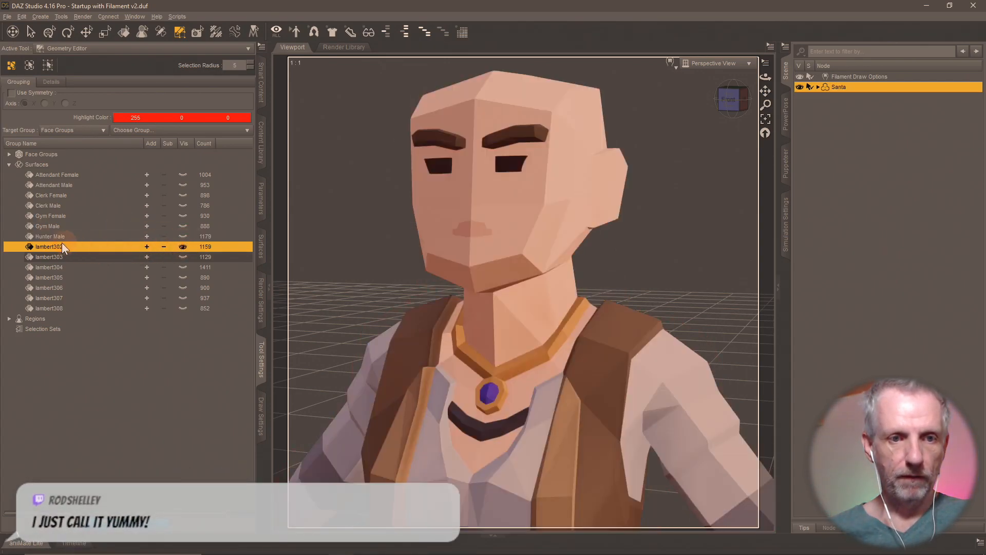
{"action": "type", "text": "Music"}
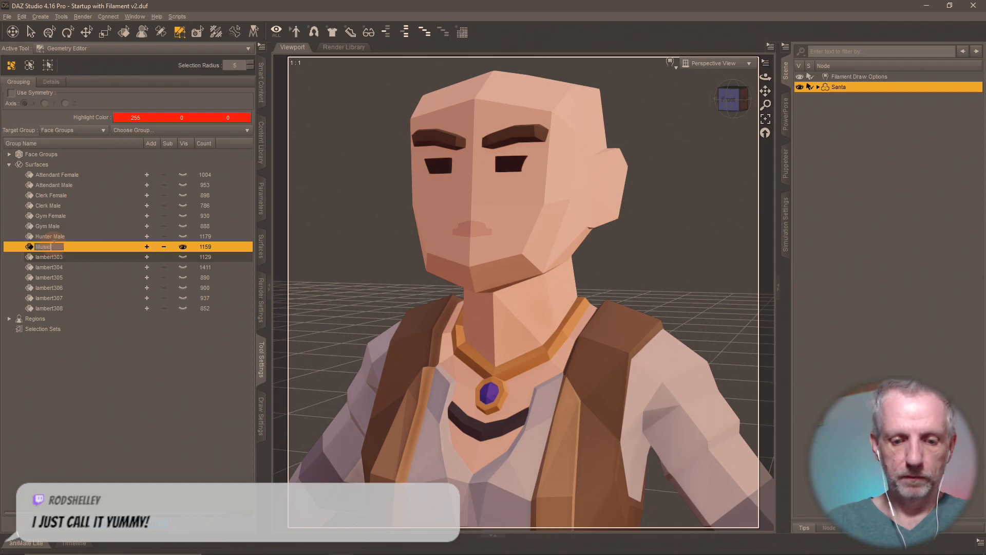
{"action": "type", "text": "ian Female"}
{"action": "key", "text": "Return"}
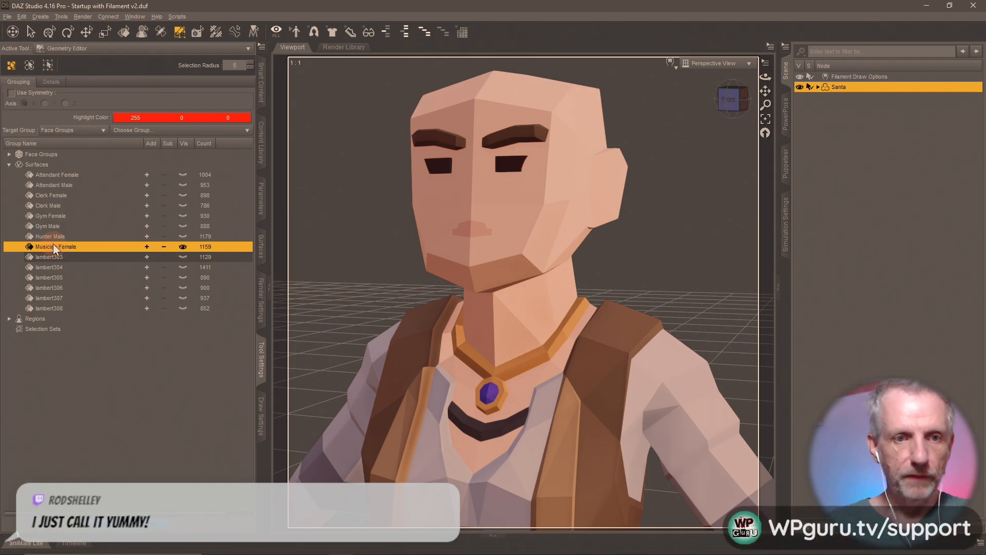
{"action": "left_click", "coordinate": [183, 257]}
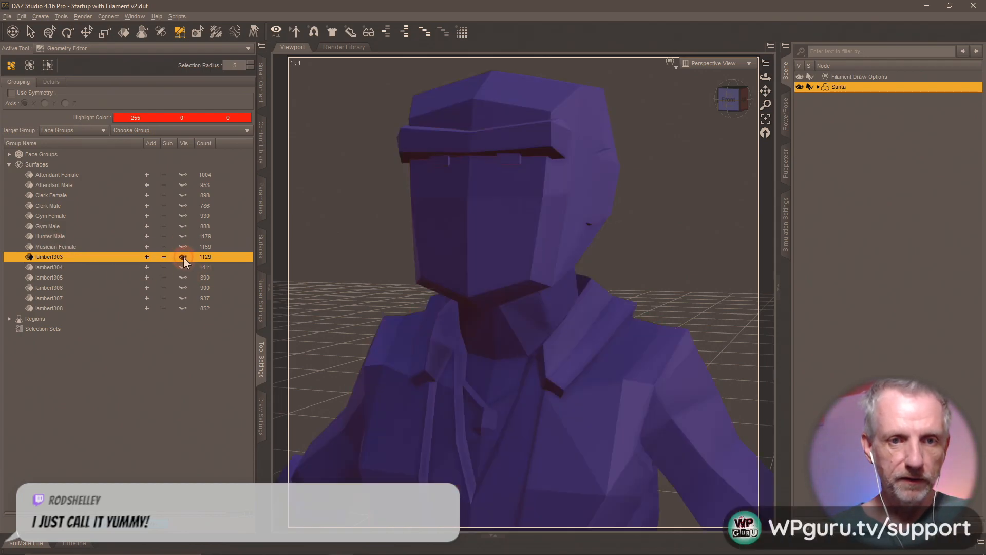
{"action": "double_click", "coordinate": [57, 257]}
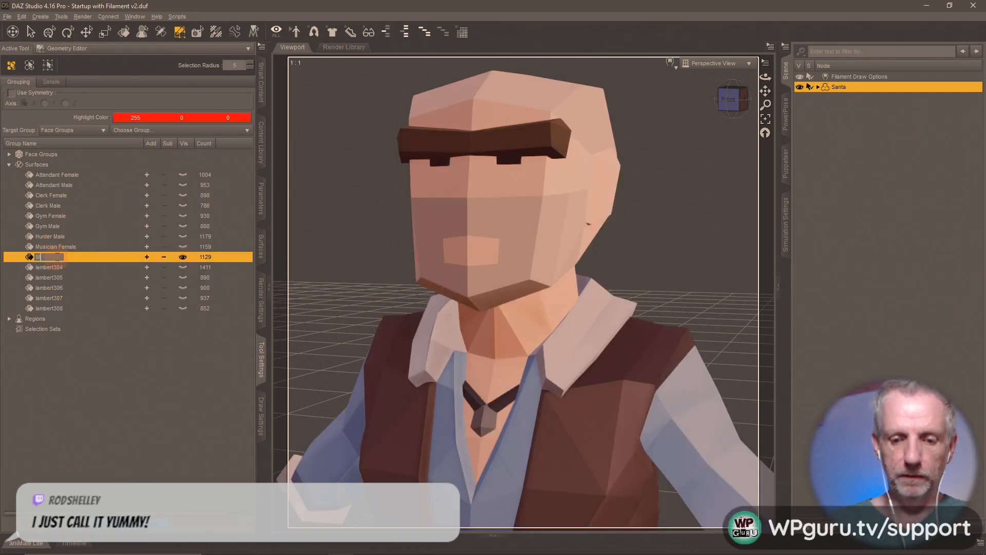
{"action": "type", "text": "Musician Male"}
{"action": "key", "text": "Return"}
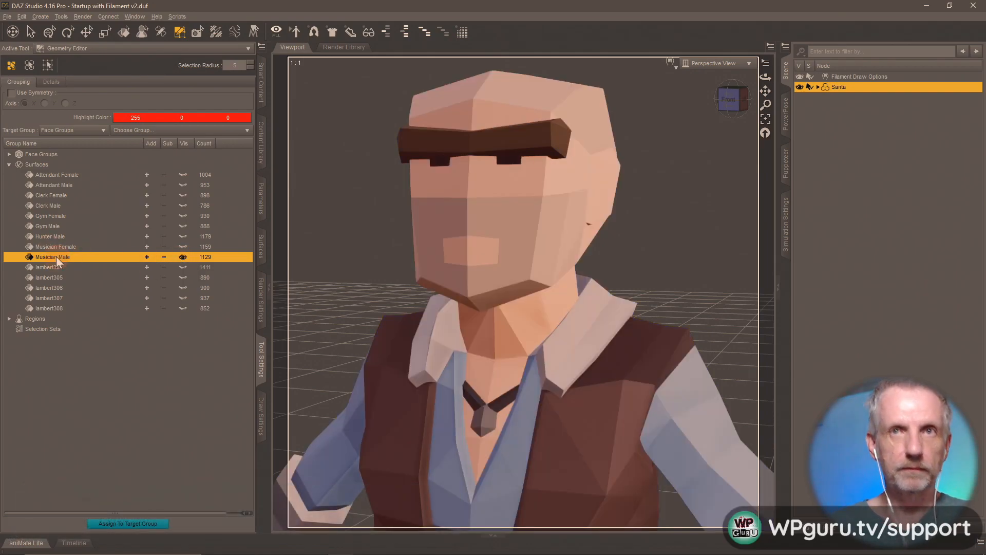
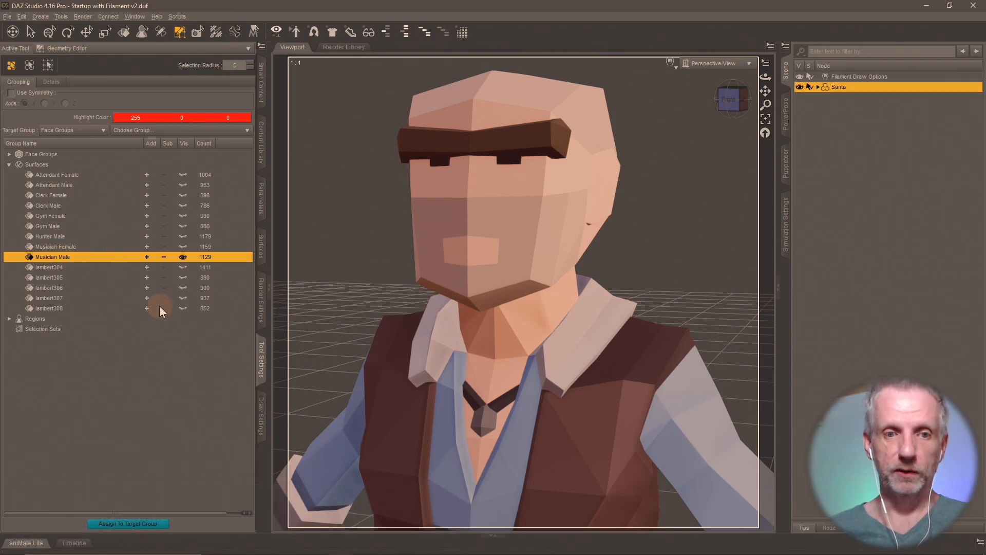
- Rename lambert304 to 'Santa', hide it, and show the lambert305 figure alone
{"action": "left_click", "coordinate": [183, 257]}
{"action": "left_click", "coordinate": [186, 267]}
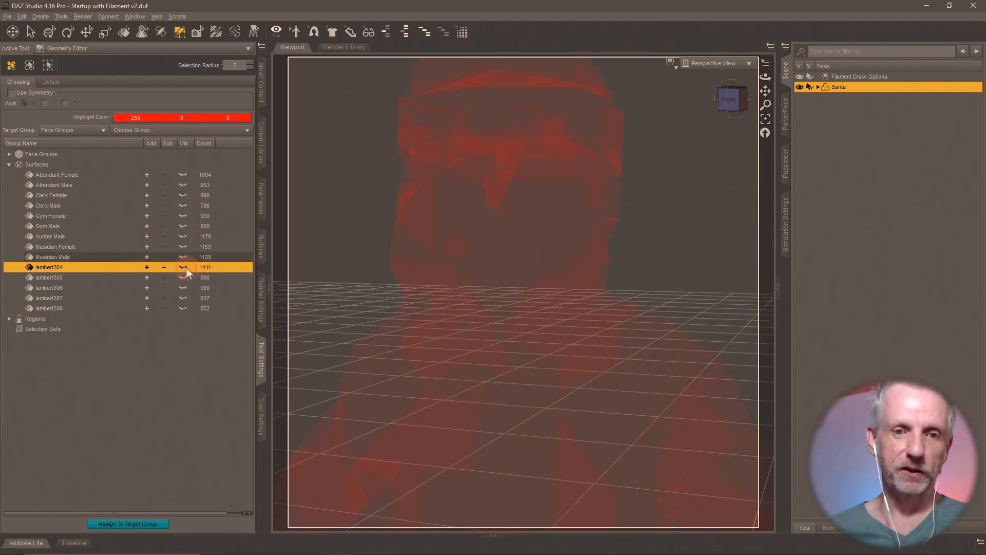
{"action": "left_click", "coordinate": [183, 267]}
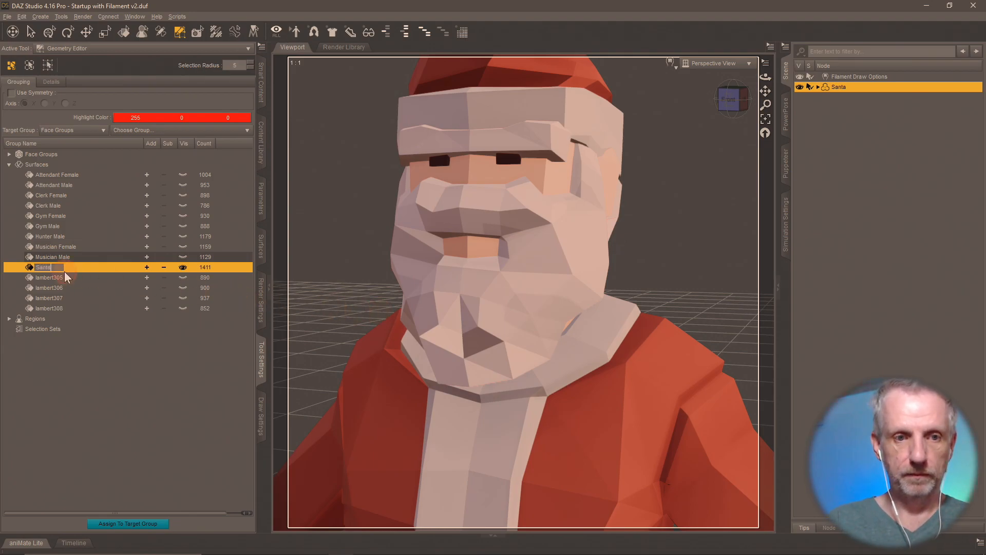
{"action": "left_click", "coordinate": [181, 270]}
{"action": "left_click", "coordinate": [183, 279]}
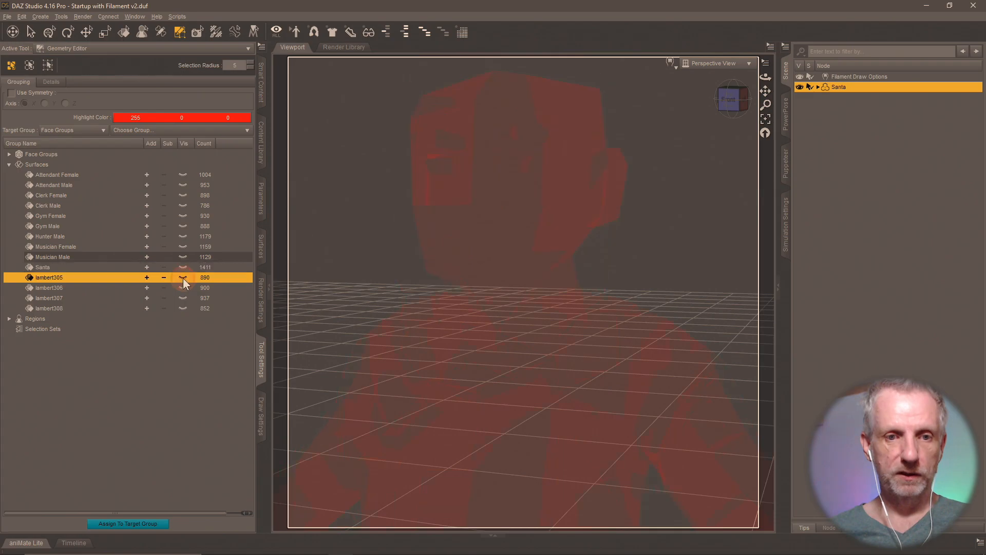
{"action": "left_click", "coordinate": [183, 278]}
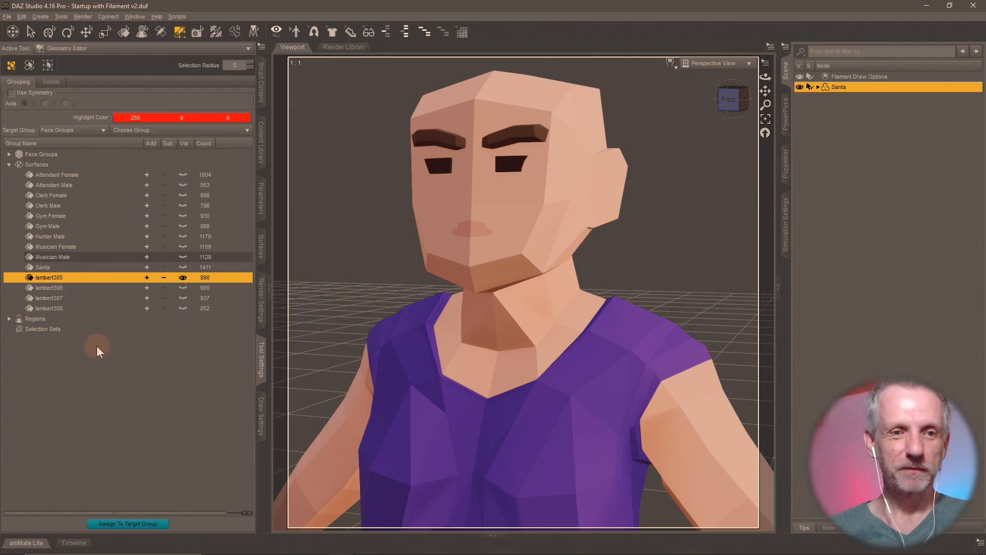
- In Blender, preview the Santa and Shopper_Female meshes, leave Shopper_Male shown, then return to DAZ
{"action": "key", "text": "alt+Tab"}
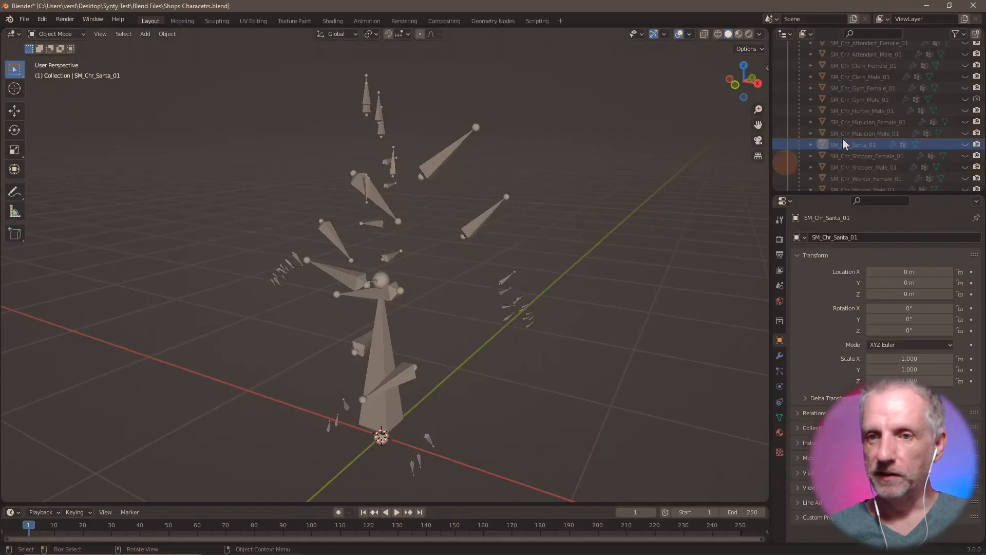
{"action": "left_click", "coordinate": [964, 157]}
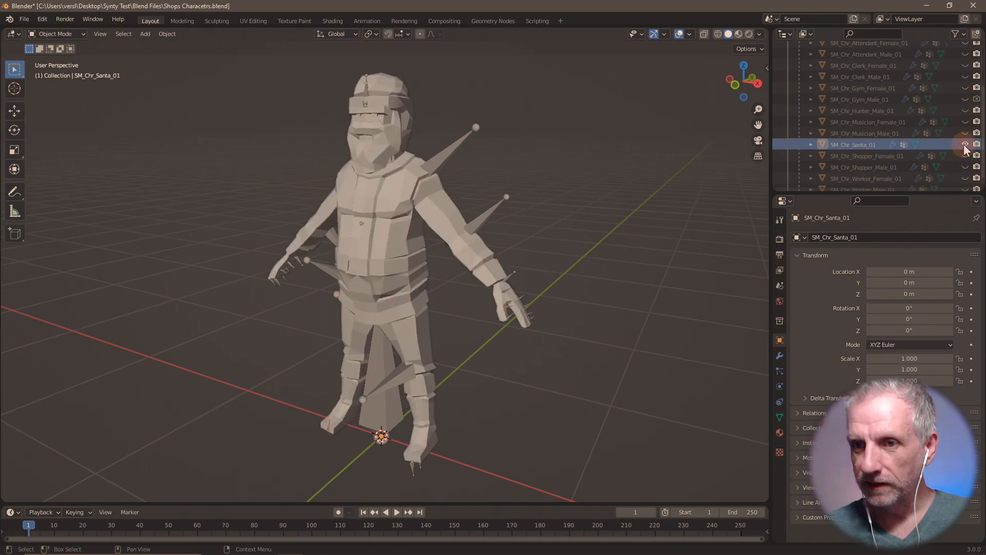
{"action": "left_click", "coordinate": [964, 157]}
{"action": "left_click", "coordinate": [964, 156]}
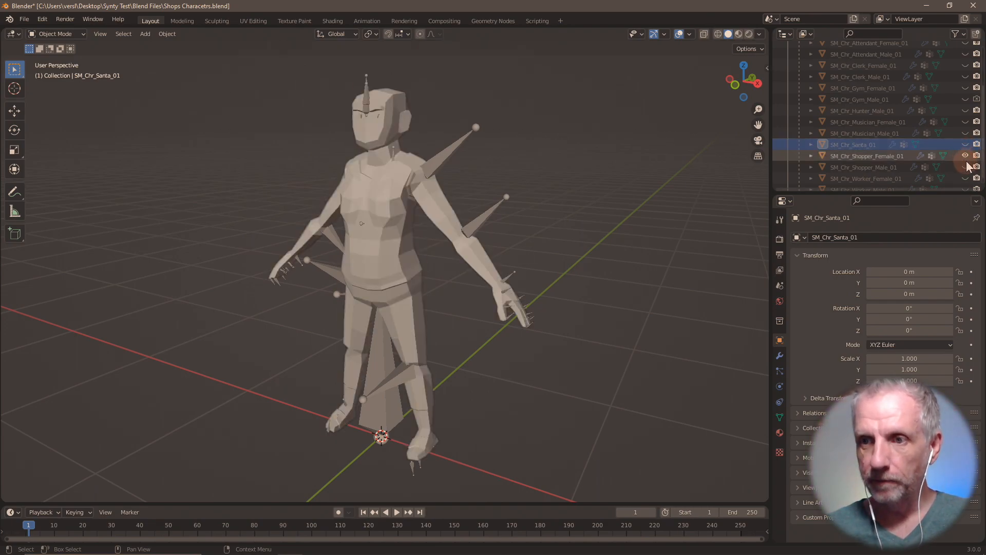
{"action": "left_click", "coordinate": [965, 156]}
{"action": "left_click", "coordinate": [964, 166]}
{"action": "scroll", "coordinate": [966, 172], "scroll_direction": "down", "scroll_amount": 1}
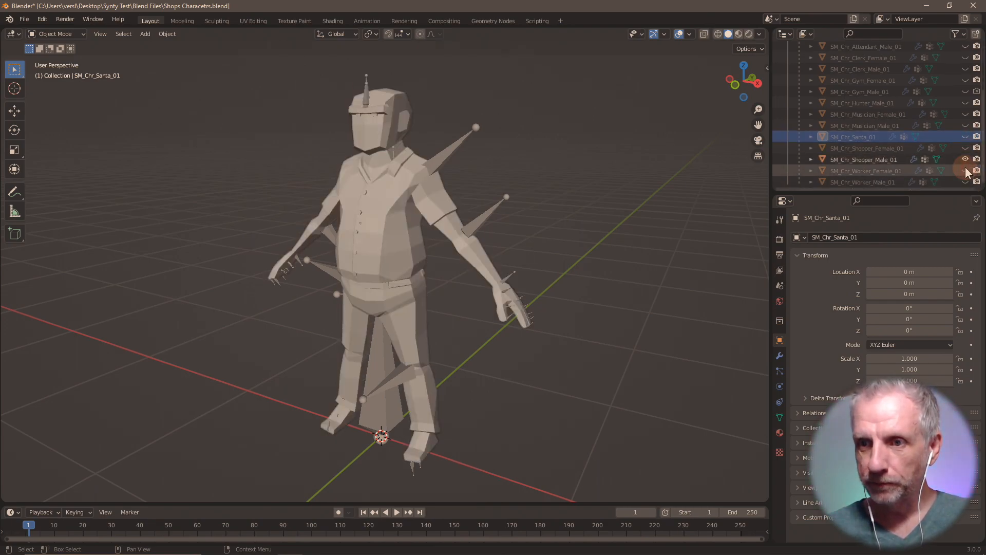
{"action": "key", "text": "alt+Tab"}
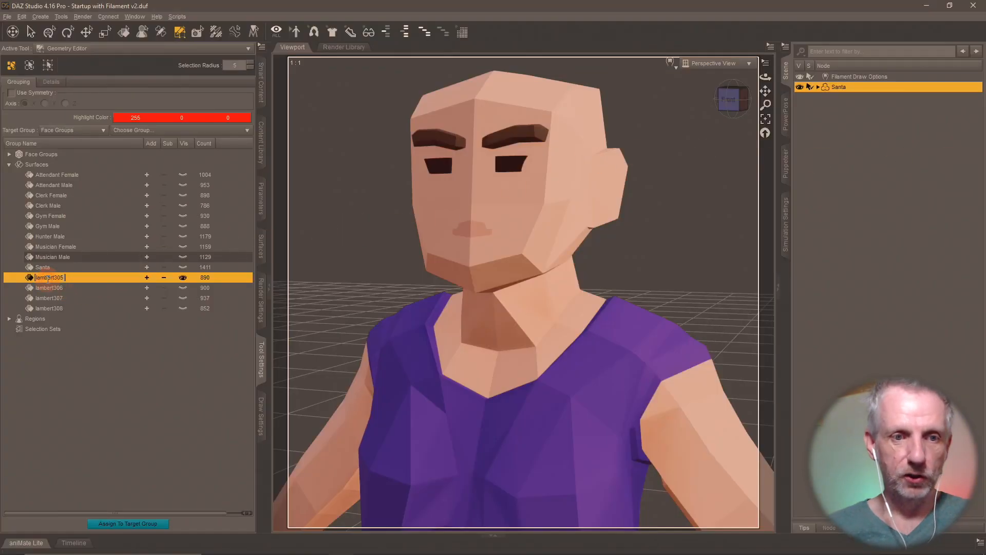
- Name lambert305 'Shopper Female' and show the lambert306 figure instead
{"action": "type", "text": "Shopper Femal"}
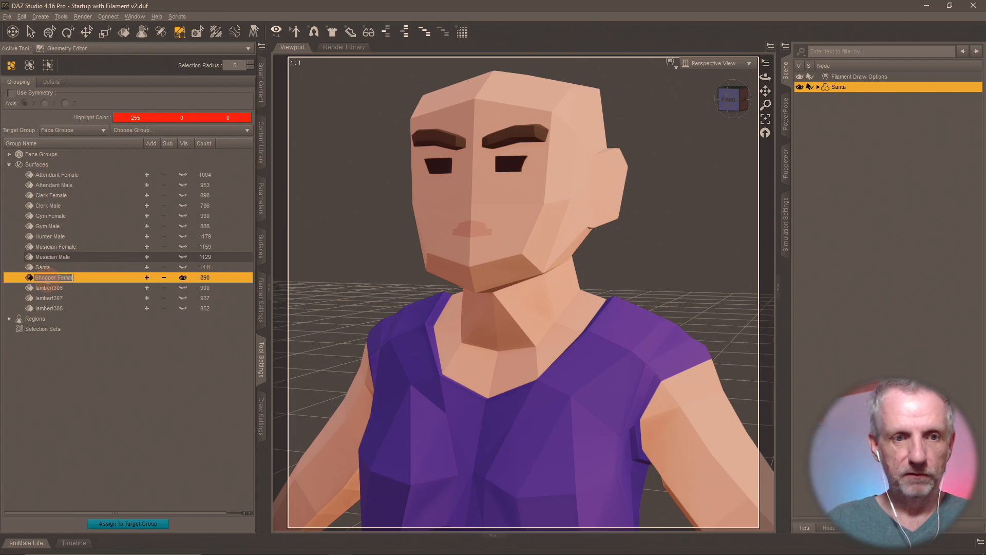
{"action": "type", "text": "e"}
{"action": "left_click", "coordinate": [45, 286]}
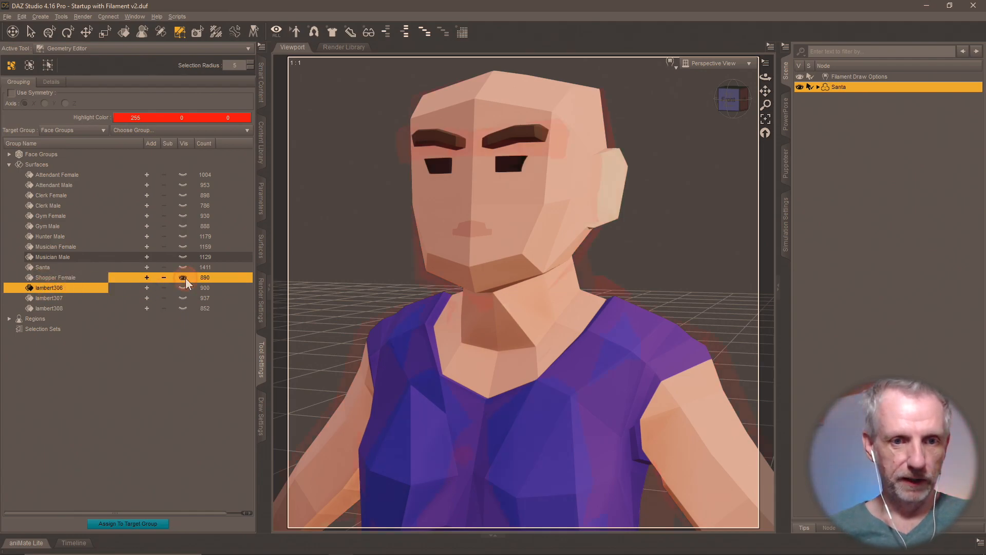
{"action": "left_click", "coordinate": [183, 277]}
- Rename lambert306 to 'Shopper Male', hide it, and show the vest-wearing lambert307 figure
{"action": "left_click", "coordinate": [183, 288]}
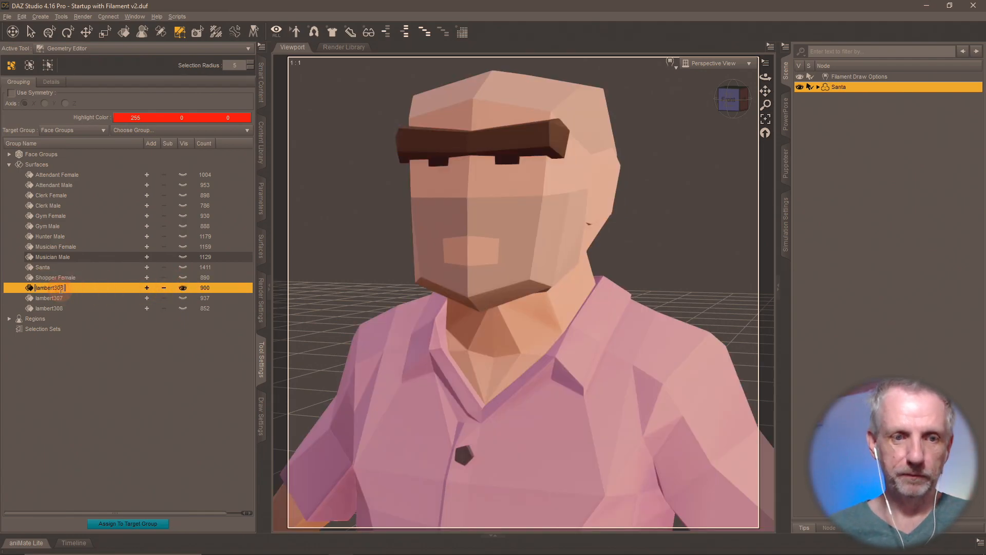
{"action": "type", "text": "Shopper Male"}
{"action": "key", "text": "Return"}
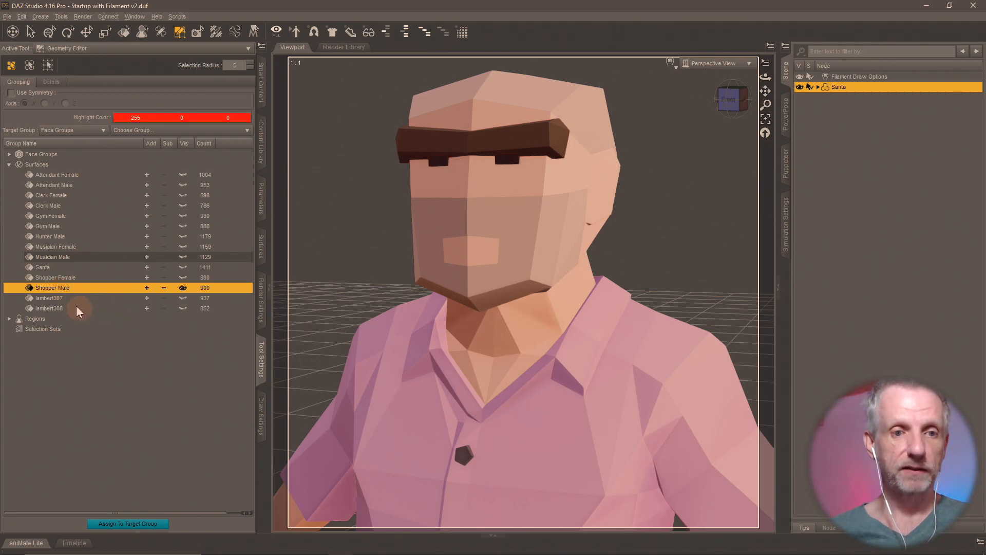
{"action": "left_click", "coordinate": [181, 287]}
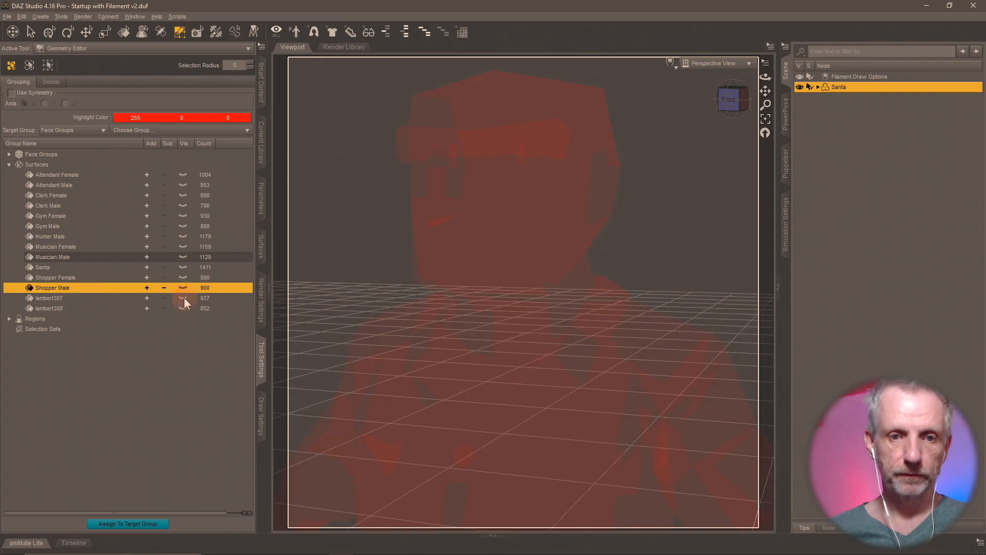
{"action": "left_click", "coordinate": [183, 297]}
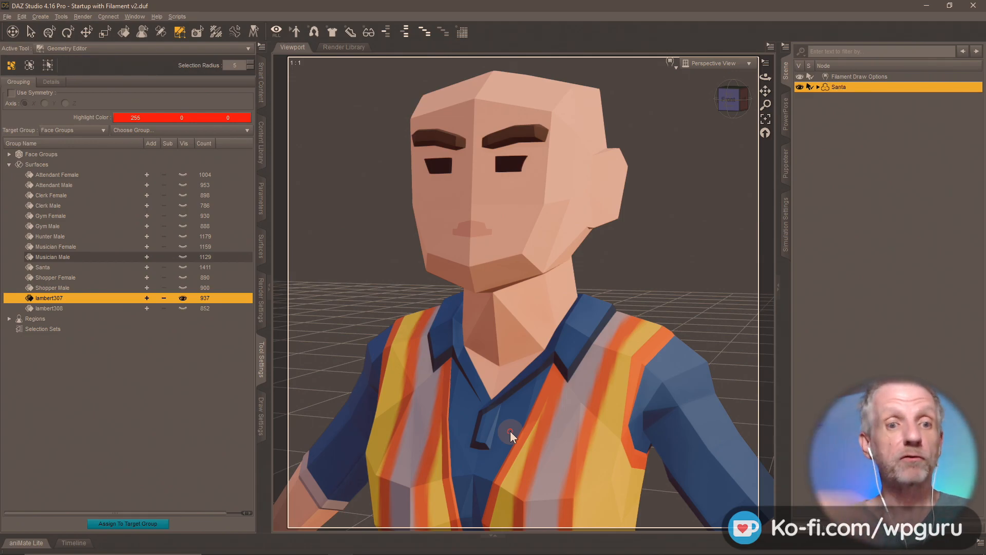
{"action": "key", "text": "alt+Tab"}
{"action": "key", "text": "alt+Tab"}
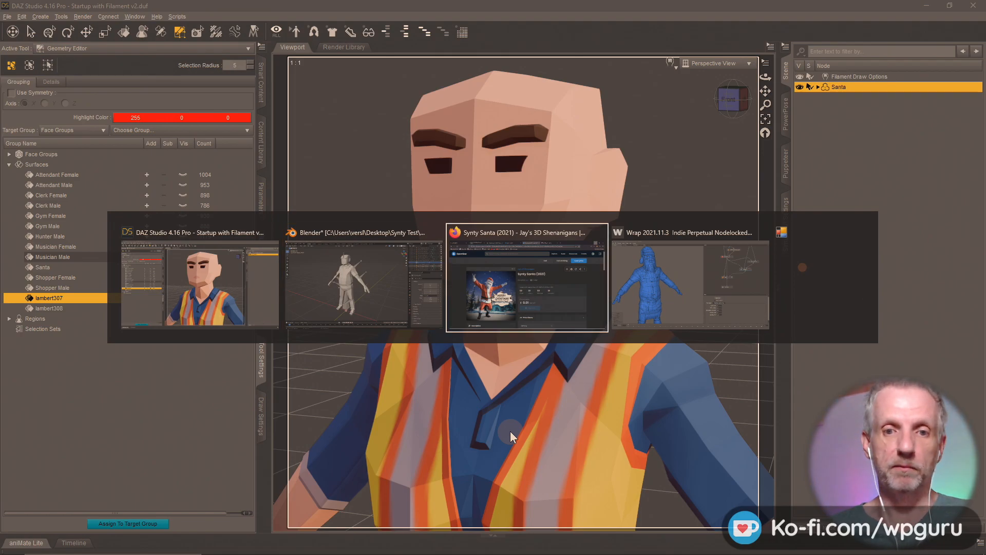
{"action": "key", "text": "alt+shift+Tab"}
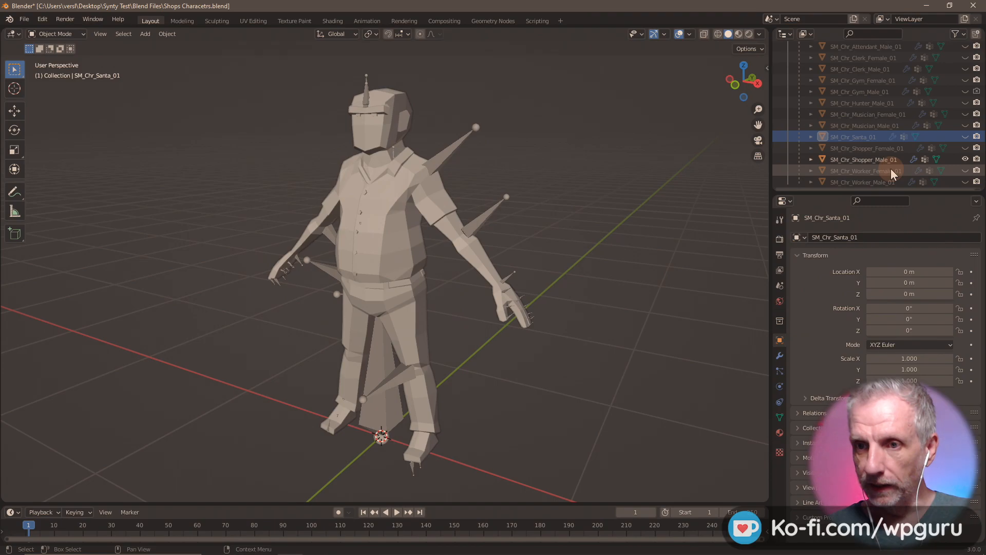
{"action": "key", "text": "alt+Tab"}
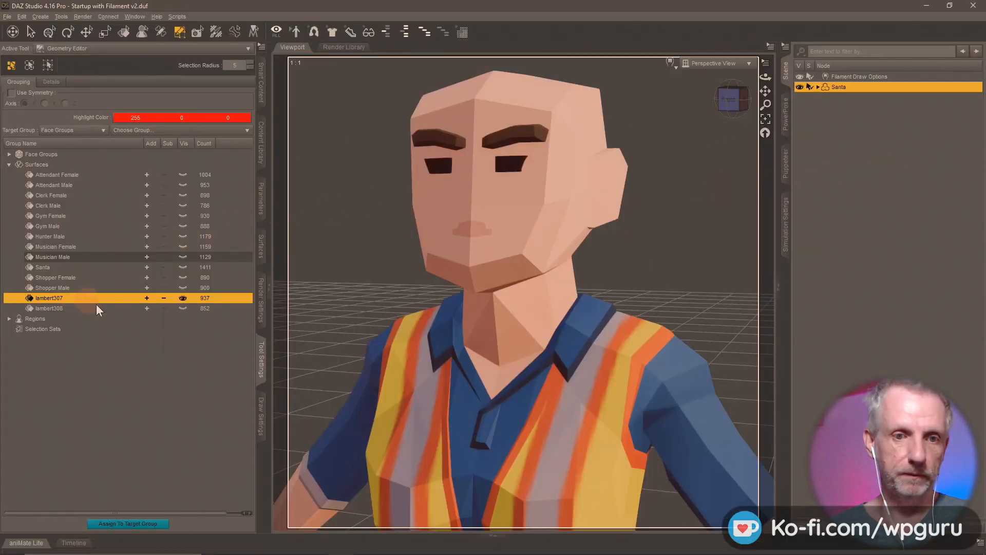
- Name lambert307 'Worker Female' and show the lambert308 figure, keeping its name unchanged
{"action": "type", "text": "Wo"}
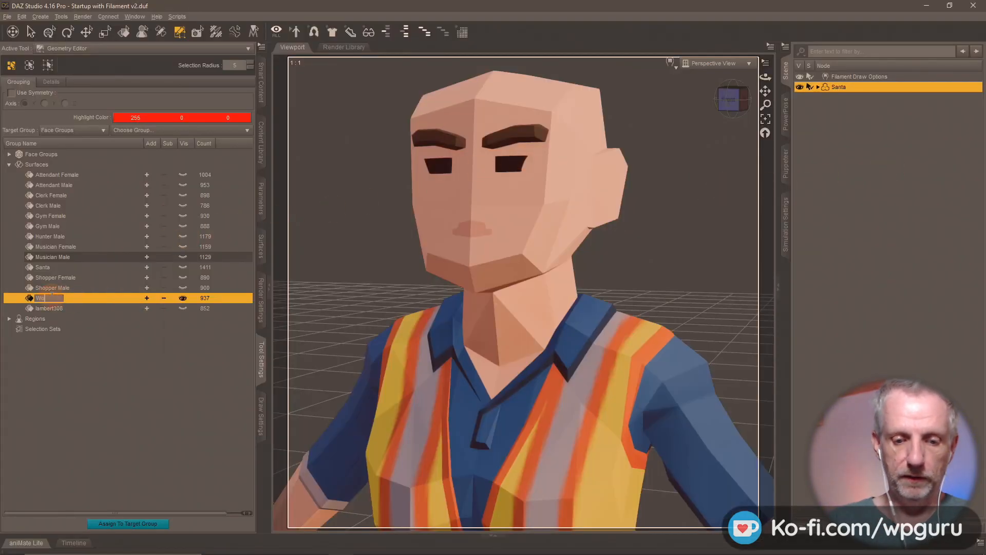
{"action": "type", "text": "rker Female"}
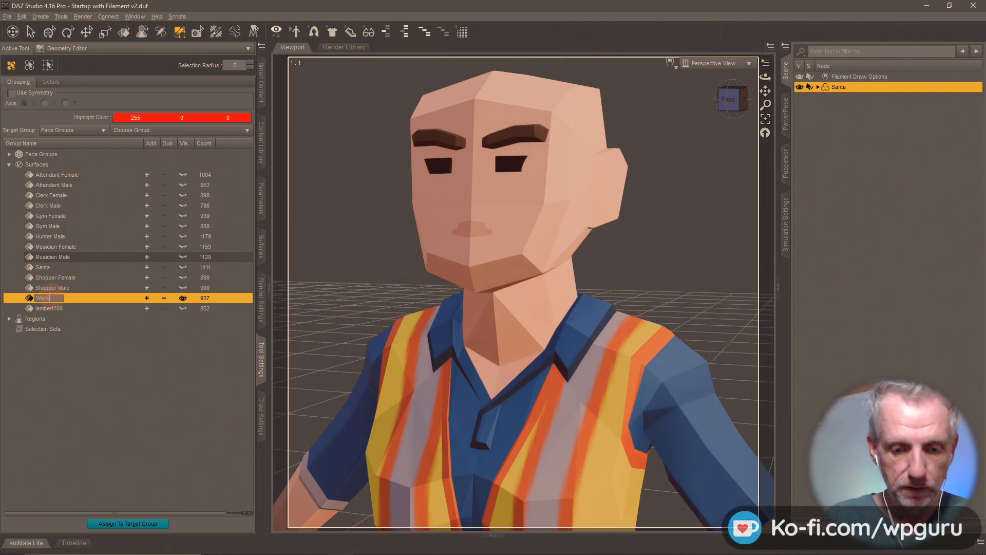
{"action": "key", "text": "Return"}
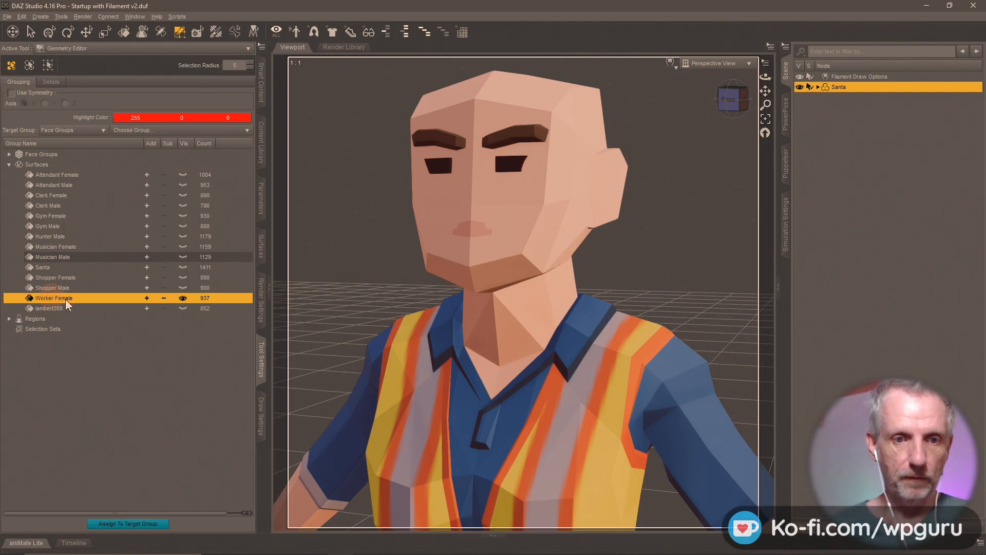
{"action": "left_click", "coordinate": [182, 307]}
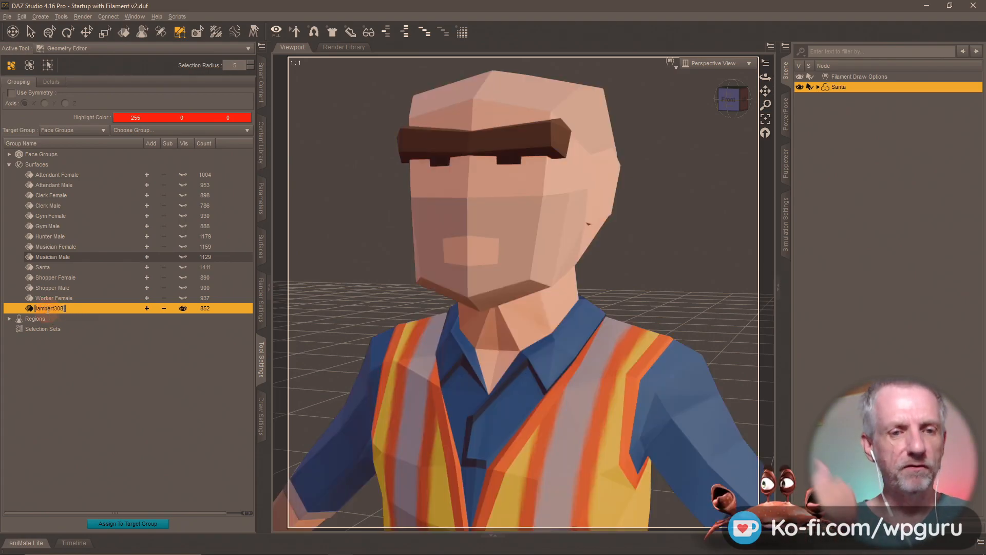
{"action": "key", "text": "Return"}
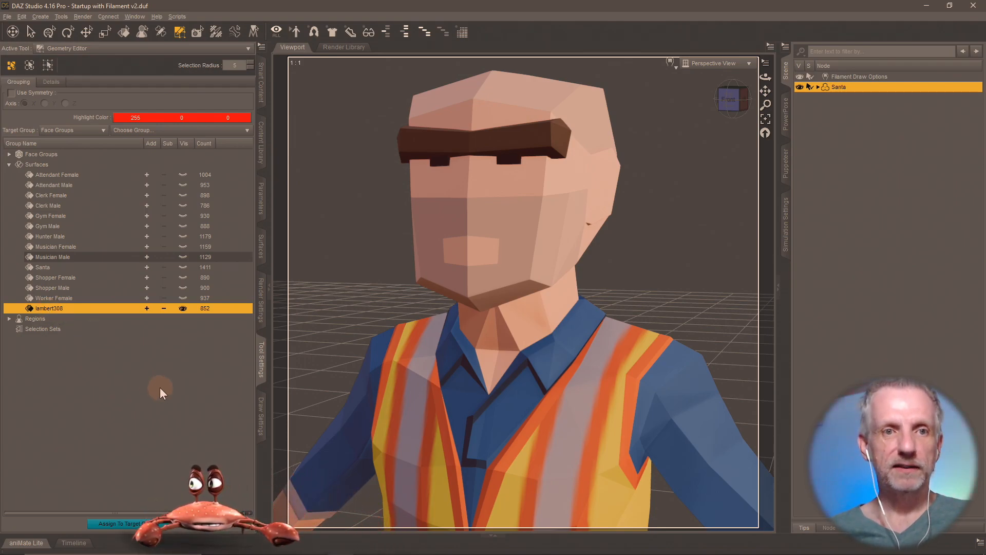
{"action": "left_click", "coordinate": [261, 140]}
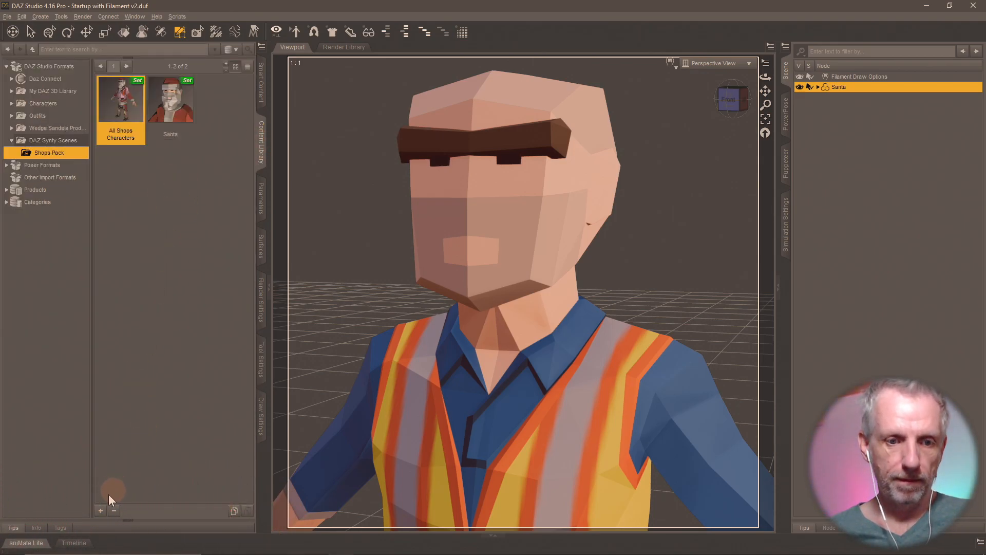
- Save the scene over All Shops Characters.duf in Shops Pack, replacing the existing file
{"action": "left_click", "coordinate": [100, 511]}
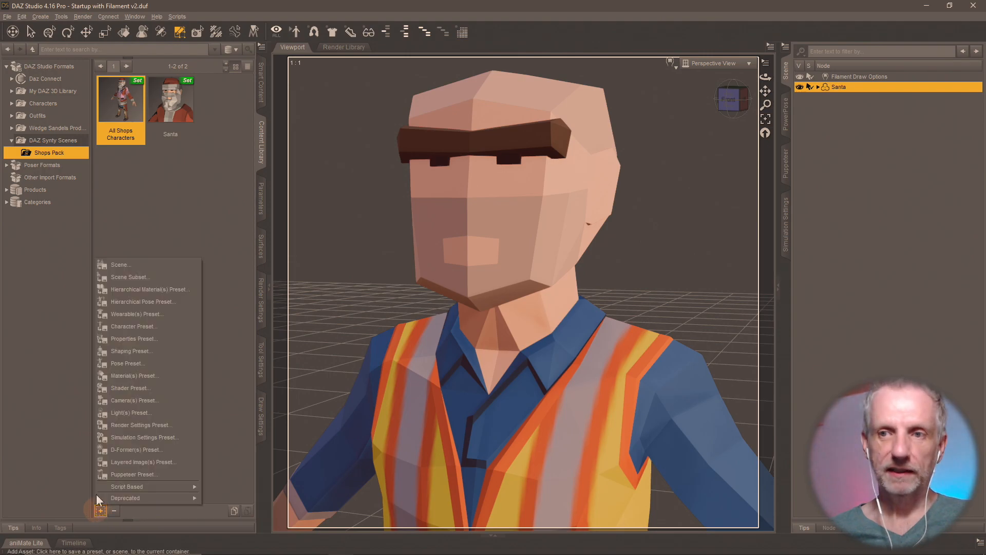
{"action": "left_click", "coordinate": [150, 264]}
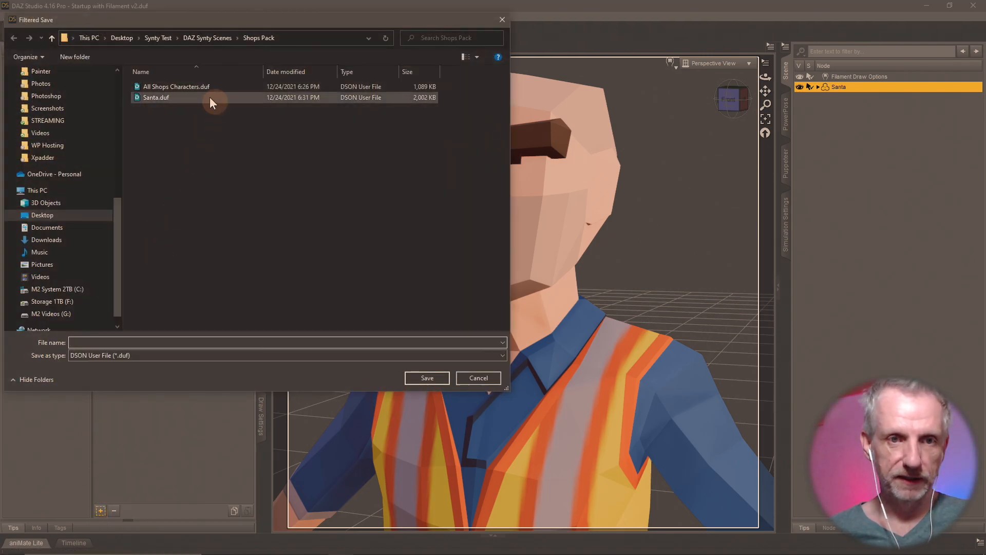
{"action": "left_click", "coordinate": [203, 87]}
{"action": "left_click", "coordinate": [427, 378]}
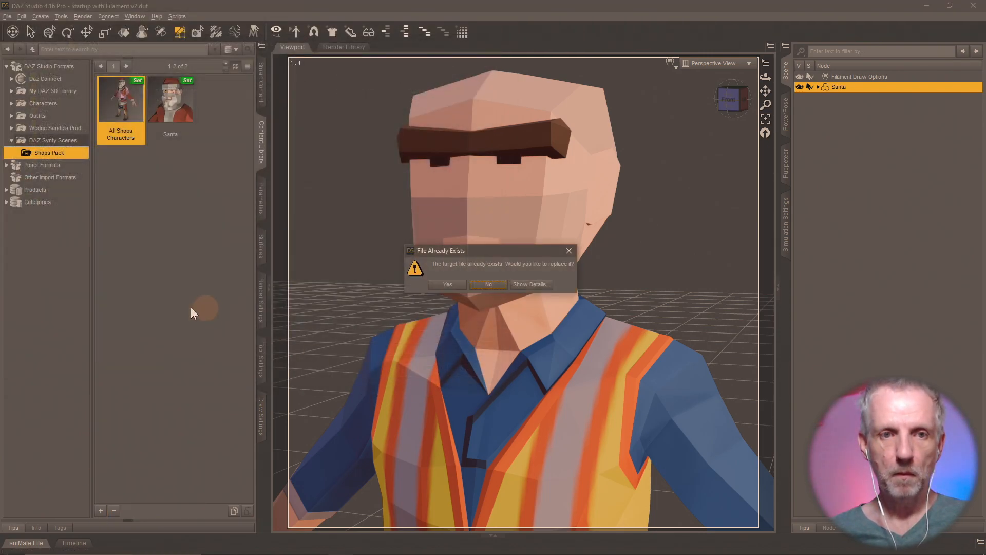
{"action": "left_click", "coordinate": [443, 284]}
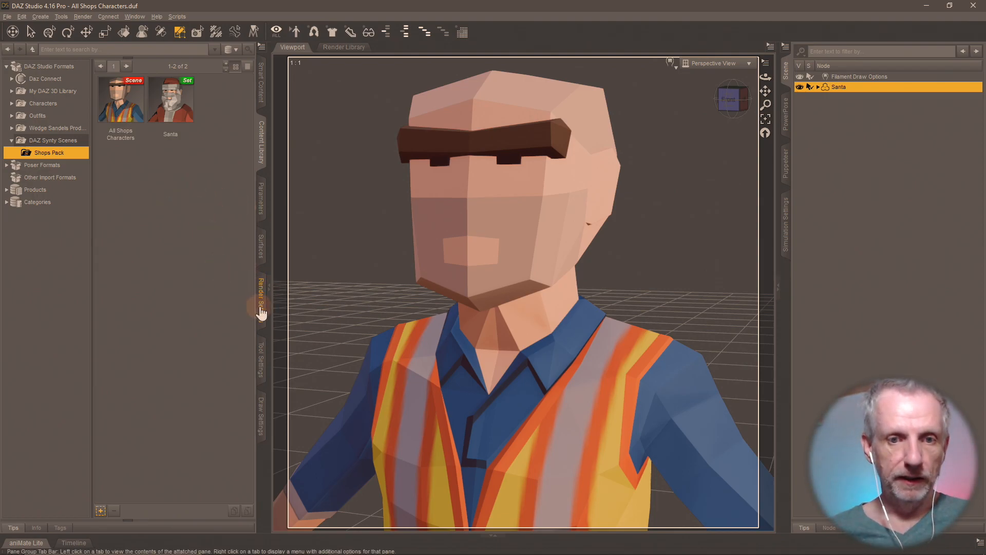
- Step through each surface group from Attendant Male to lambert308 to check the figures
{"action": "left_click", "coordinate": [260, 358]}
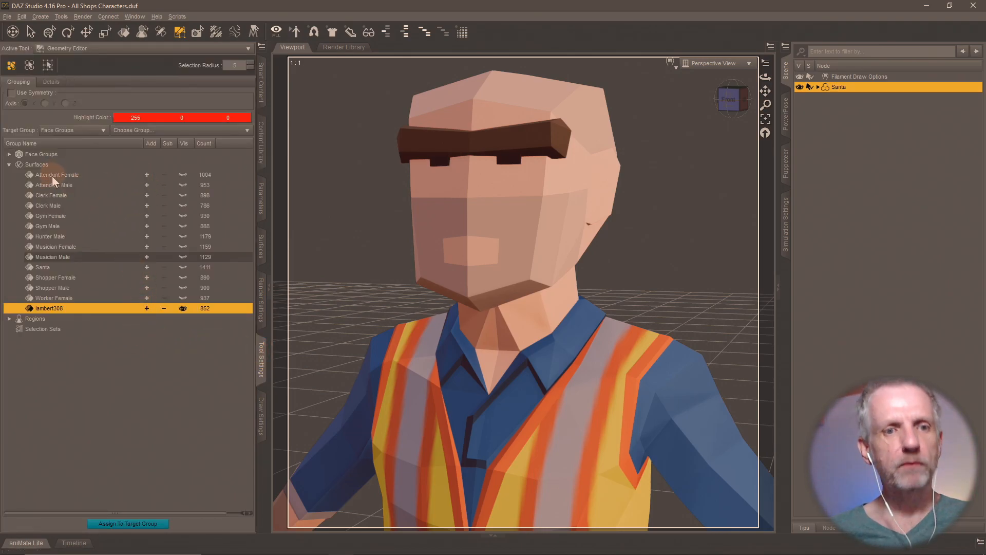
{"action": "left_click", "coordinate": [145, 184]}
{"action": "left_click", "coordinate": [147, 195]}
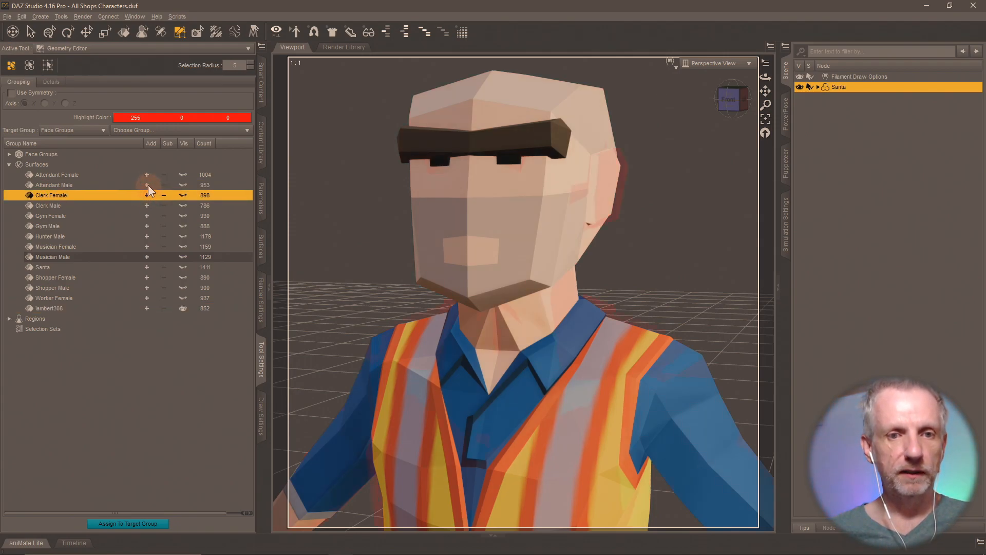
{"action": "left_click", "coordinate": [146, 195]}
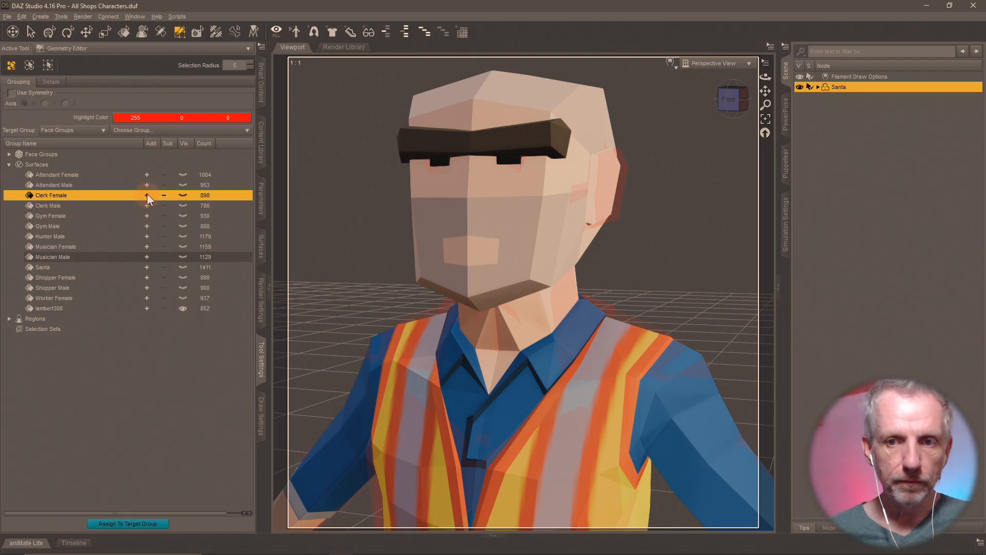
{"action": "left_click", "coordinate": [148, 186]}
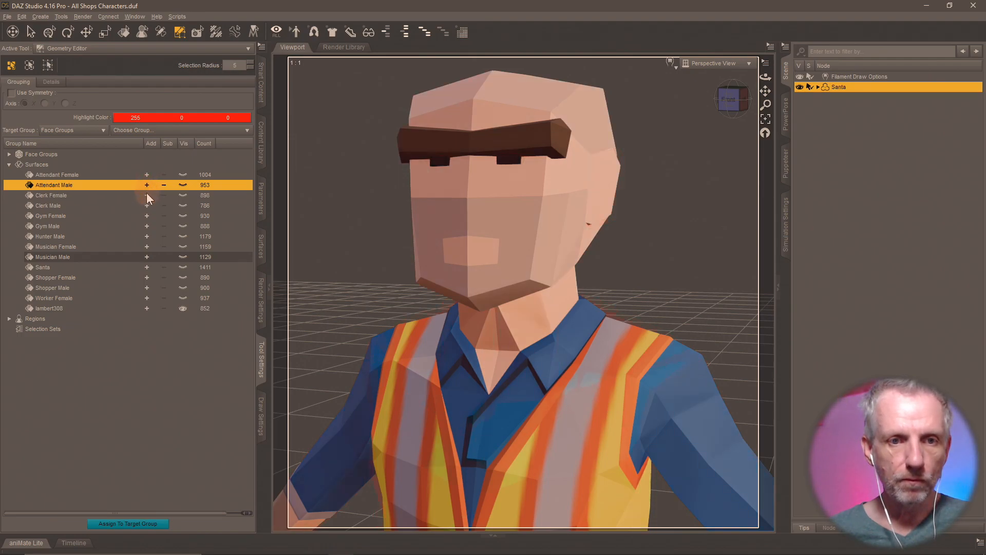
{"action": "left_click", "coordinate": [147, 194]}
{"action": "left_click", "coordinate": [146, 205]}
{"action": "left_click", "coordinate": [145, 216]}
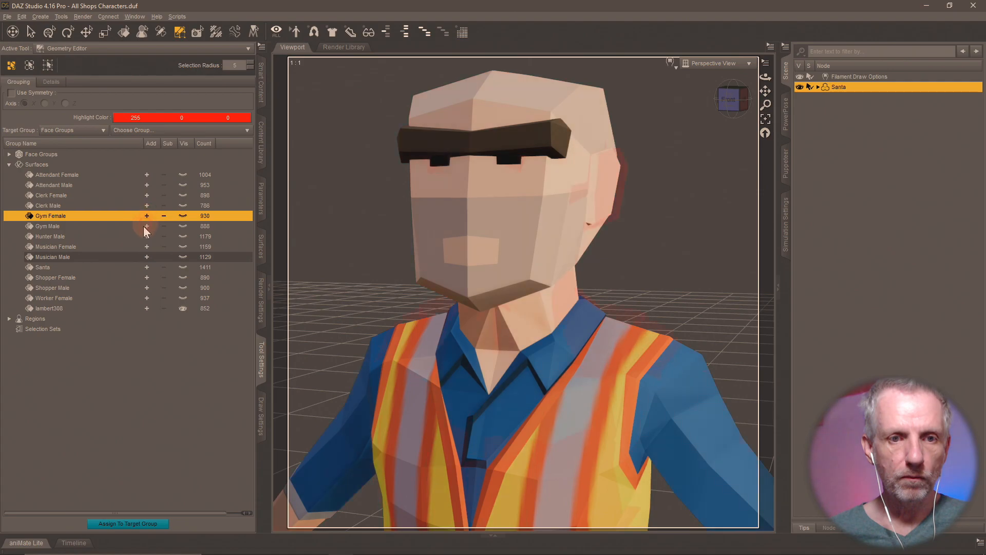
{"action": "left_click", "coordinate": [145, 227]}
{"action": "left_click", "coordinate": [145, 236]}
{"action": "left_click", "coordinate": [147, 246]}
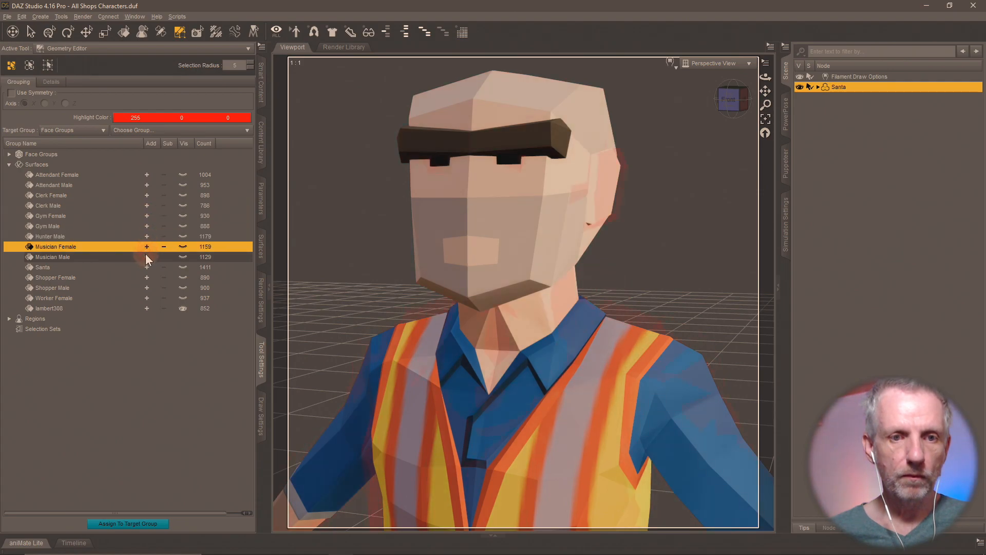
{"action": "left_click", "coordinate": [147, 257]}
{"action": "left_click", "coordinate": [147, 268]}
{"action": "left_click", "coordinate": [147, 278]}
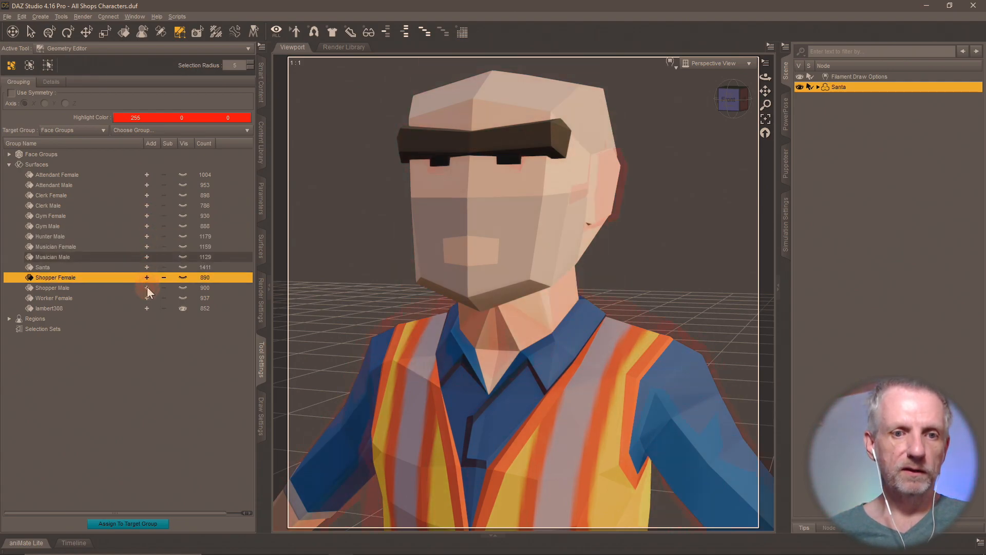
{"action": "left_click", "coordinate": [147, 288]}
{"action": "left_click", "coordinate": [146, 298]}
{"action": "left_click", "coordinate": [145, 308]}
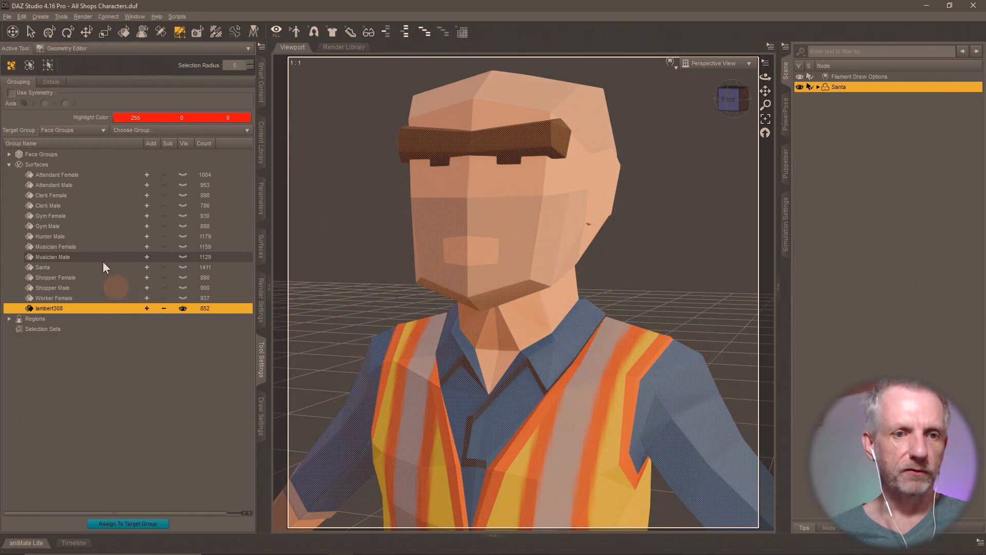
{"action": "left_click", "coordinate": [79, 187], "text": "shift"}
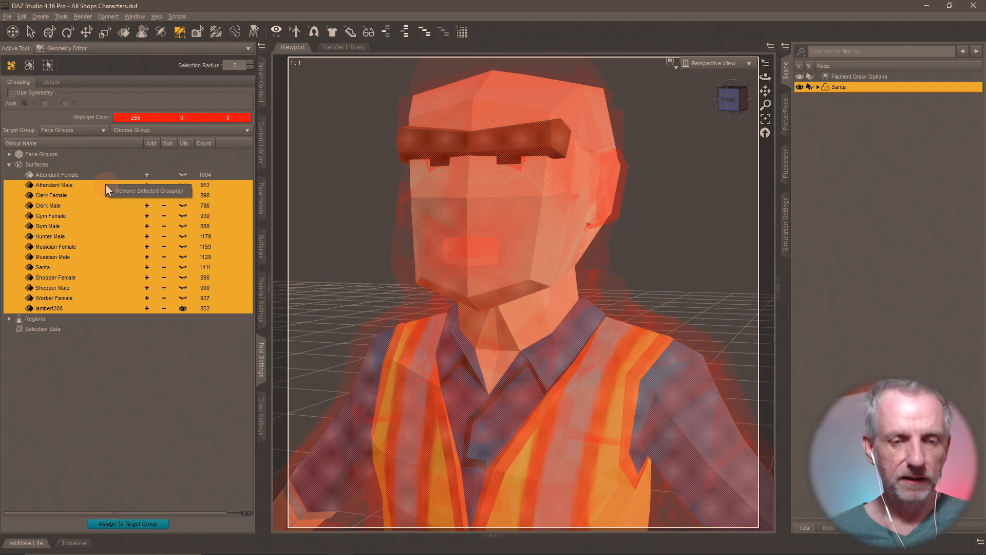
{"action": "left_click", "coordinate": [215, 386]}
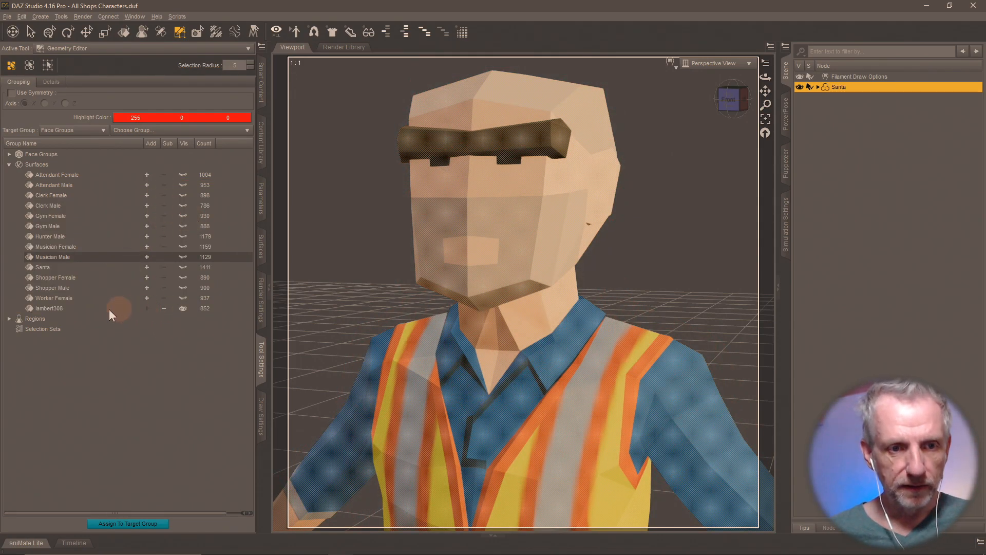
- Rename the lambert308 surface group to 'Worker Male'
{"action": "left_click", "coordinate": [86, 307]}
{"action": "double_click", "coordinate": [47, 309]}
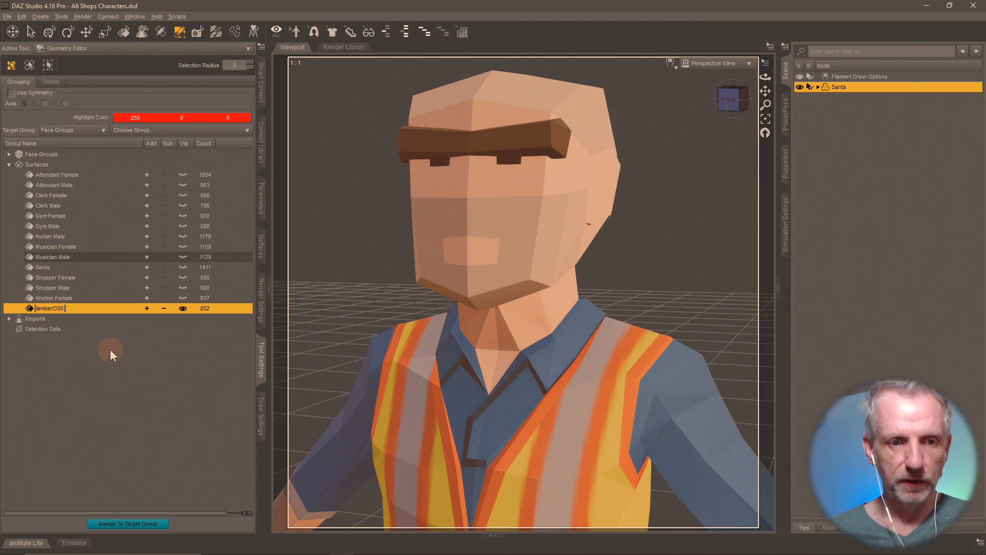
{"action": "type", "text": "Worker"}
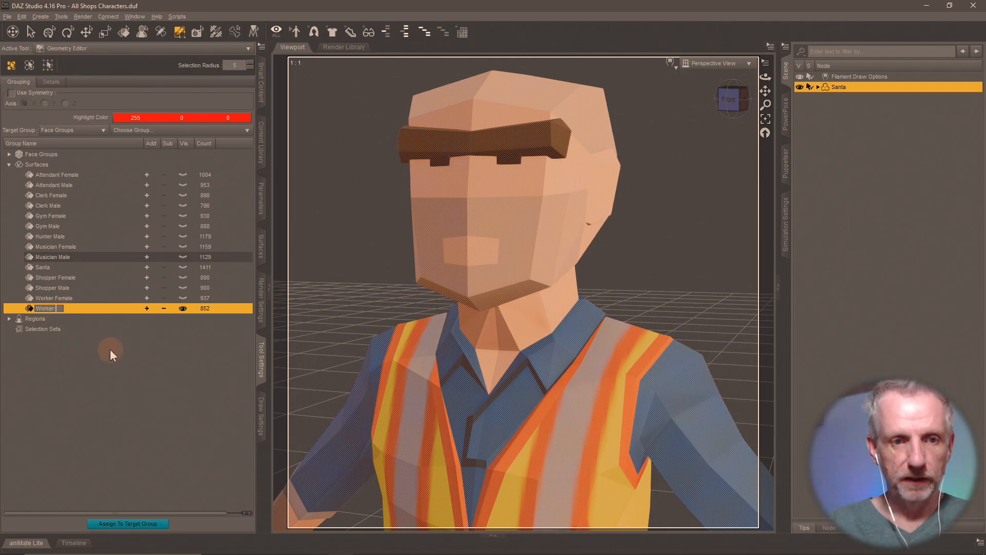
{"action": "type", "text": " Male"}
{"action": "key", "text": "Return"}
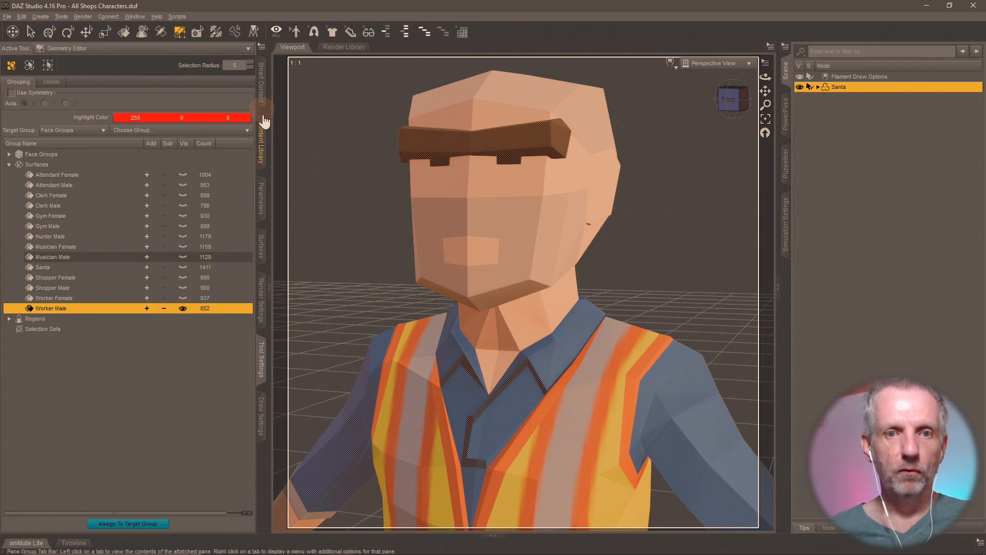
- Save the All Shops Characters scene with Ctrl+S and return to the surface groups
{"action": "left_click", "coordinate": [262, 139]}
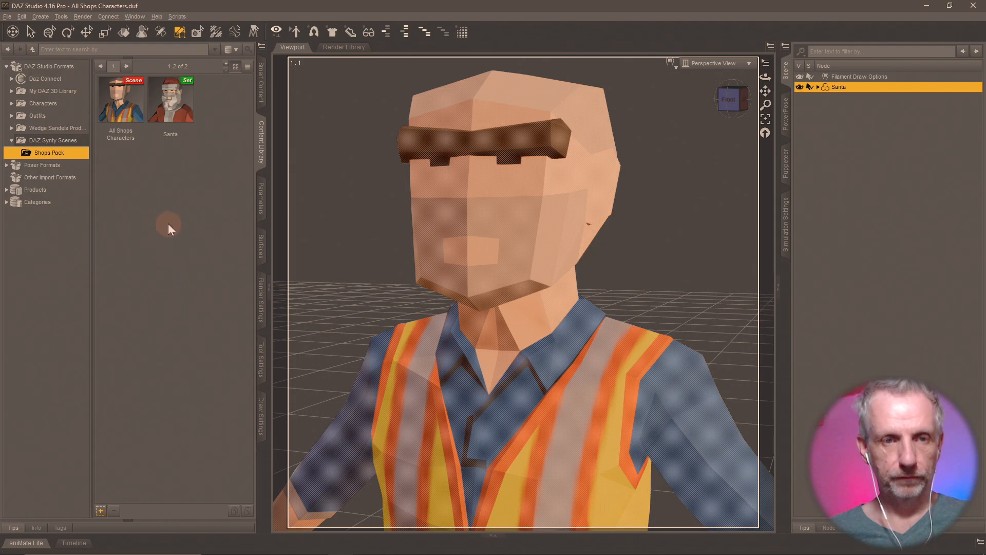
{"action": "key", "text": "ctrl+s"}
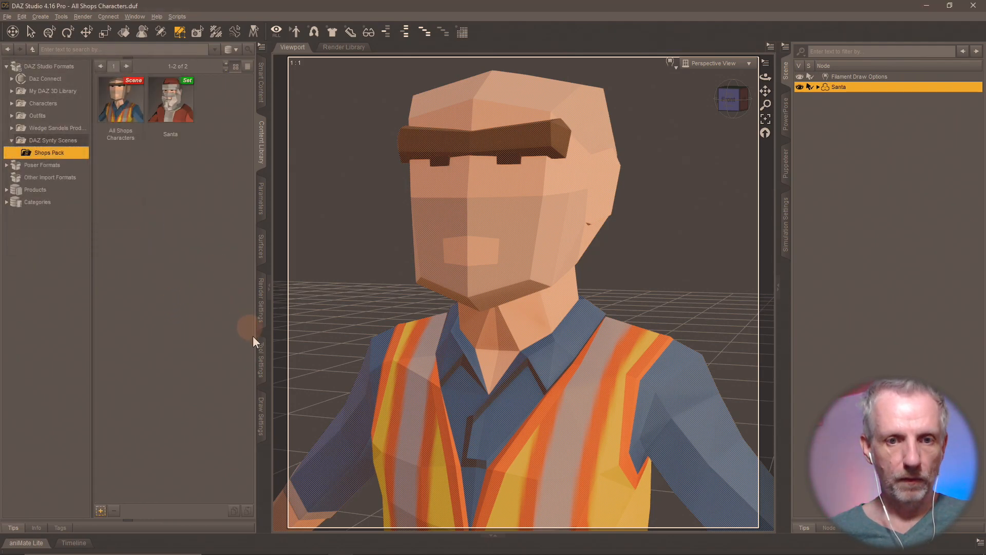
{"action": "left_click", "coordinate": [261, 354]}
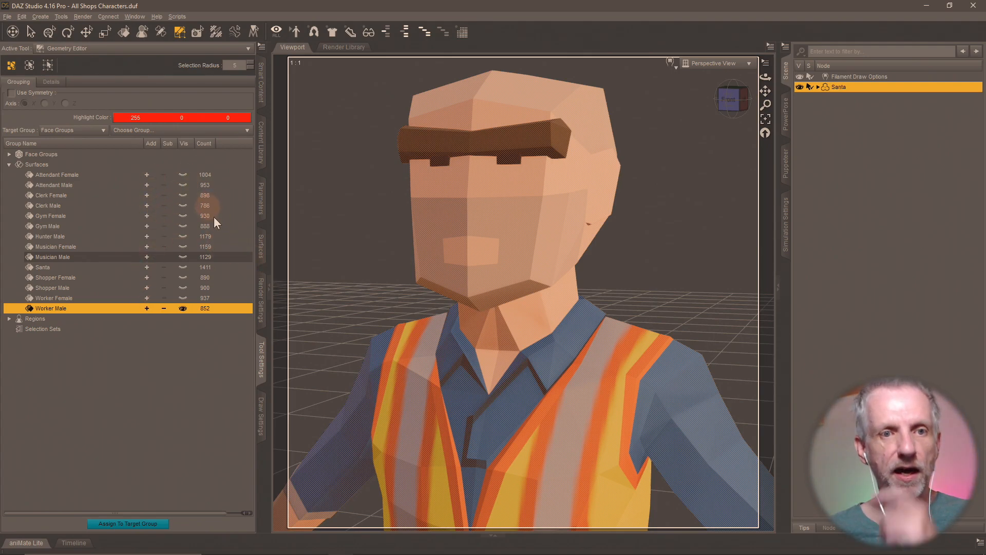
- Delete the selected Worker Male polygons from the figure and show the Attendant Female faces
{"action": "right_click", "coordinate": [488, 248]}
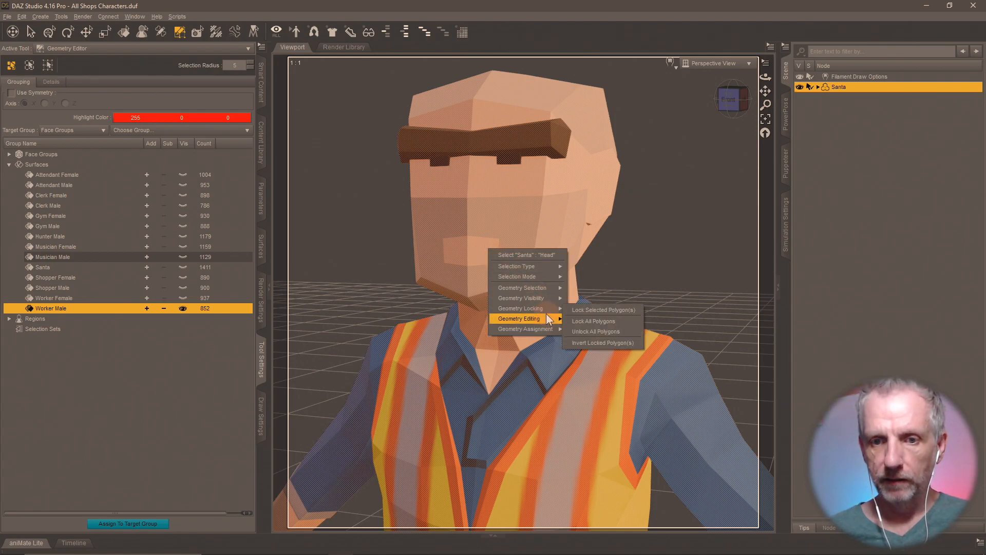
{"action": "mouse_move", "coordinate": [548, 319]}
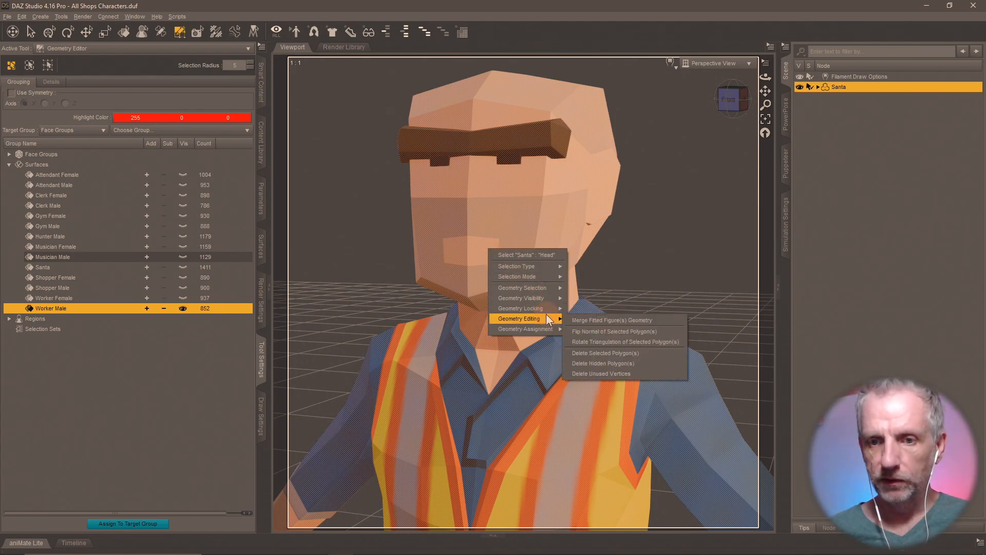
{"action": "left_click", "coordinate": [649, 353]}
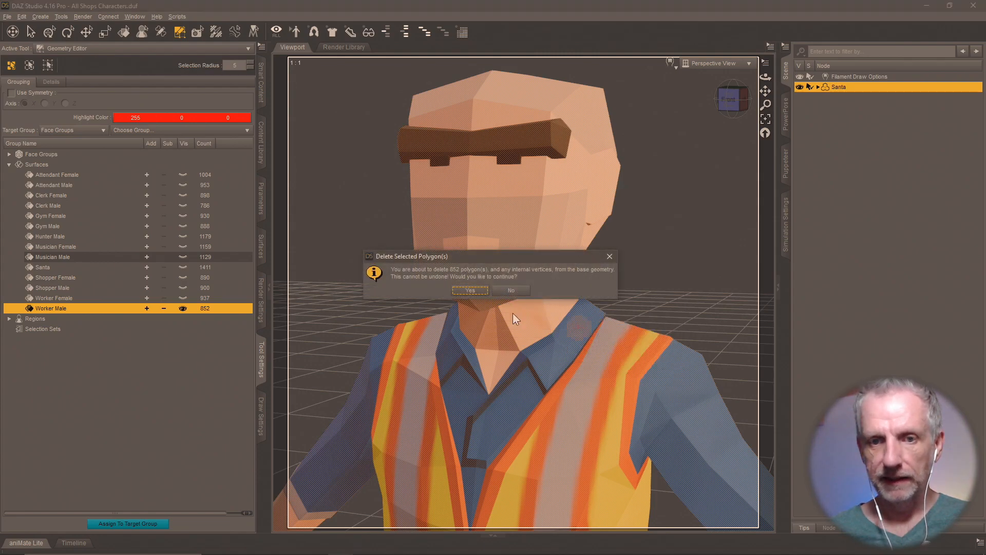
{"action": "left_click", "coordinate": [475, 292]}
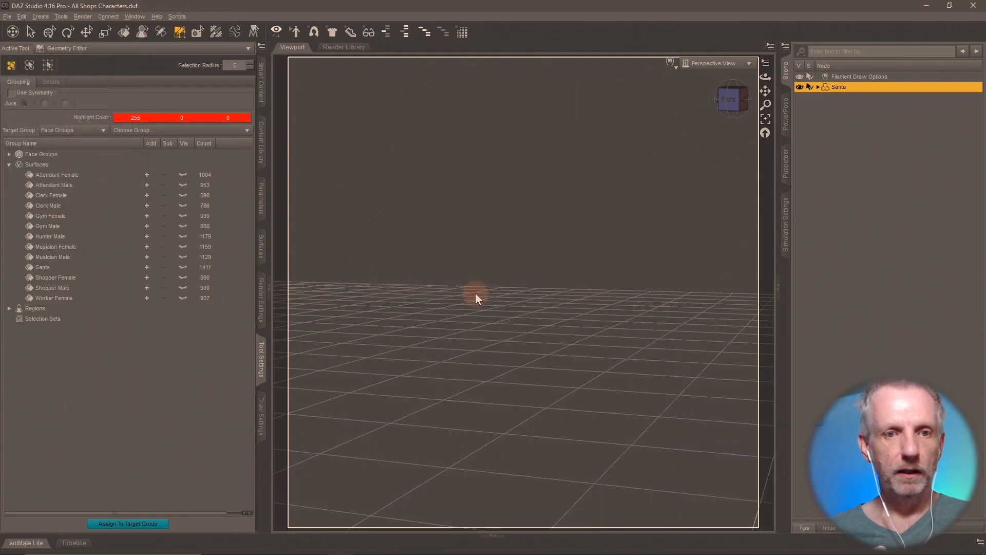
{"action": "left_click", "coordinate": [183, 175]}
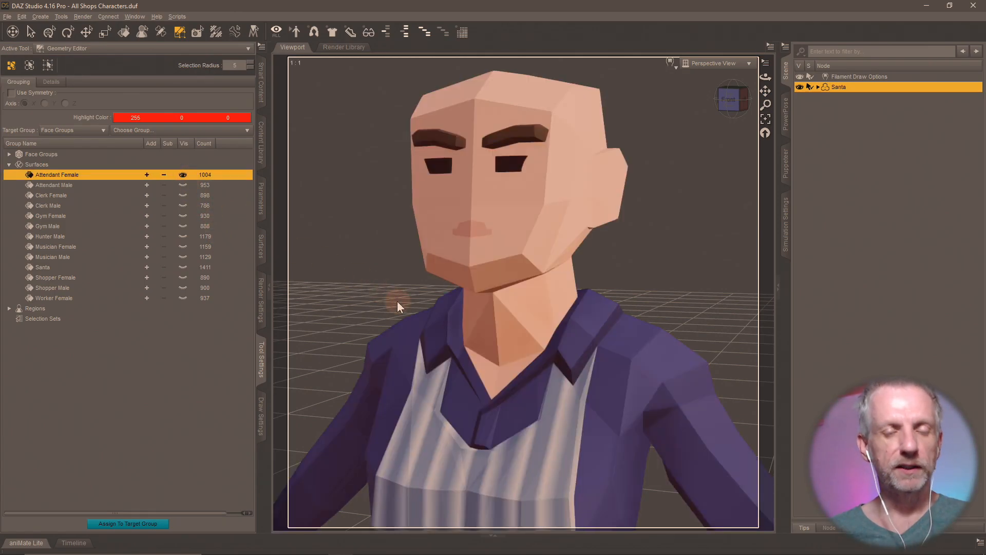
- Remove surface groups Attendant Male through Worker Female, leaving only <default> and Attendant Female
{"action": "left_click", "coordinate": [75, 186]}
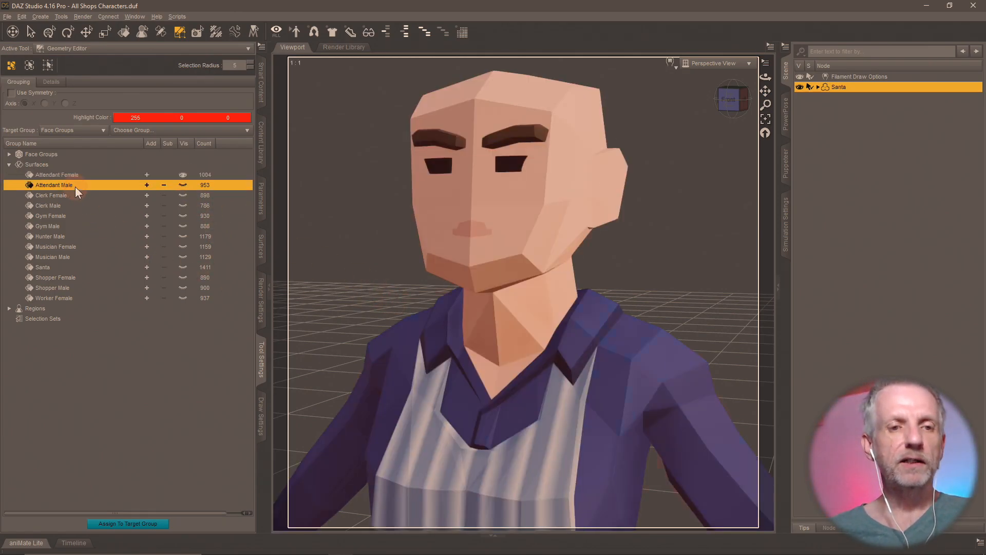
{"action": "left_click", "coordinate": [67, 301], "text": "shift"}
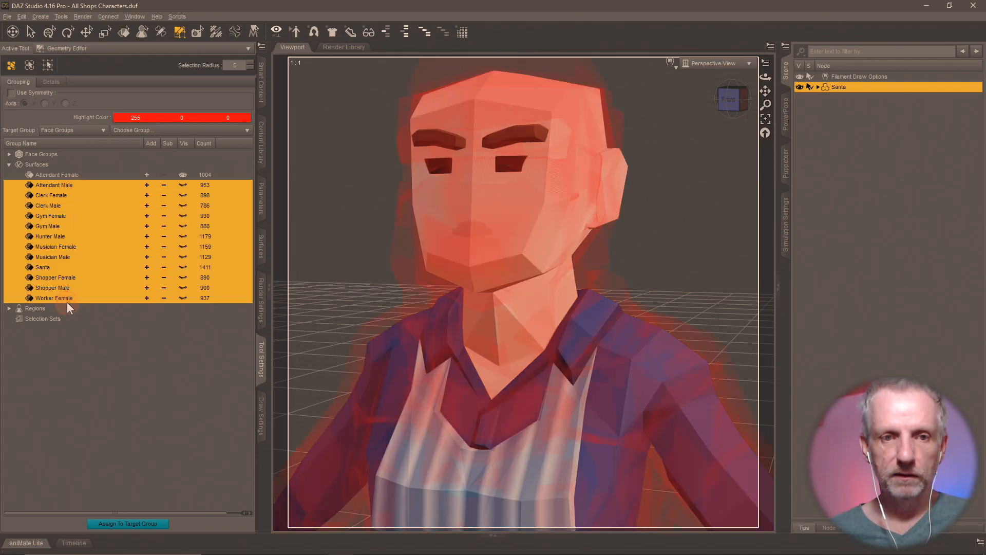
{"action": "right_click", "coordinate": [69, 302]}
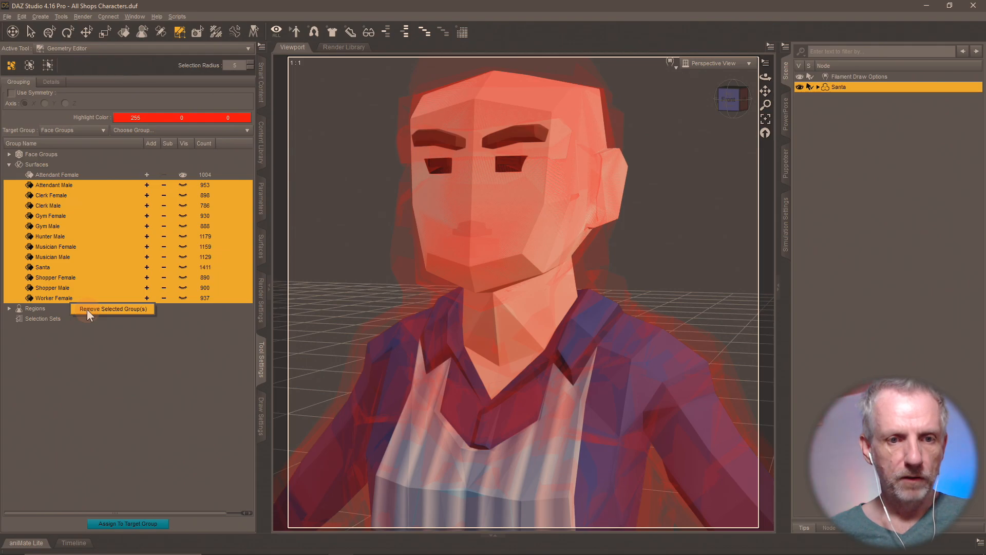
{"action": "left_click", "coordinate": [87, 310]}
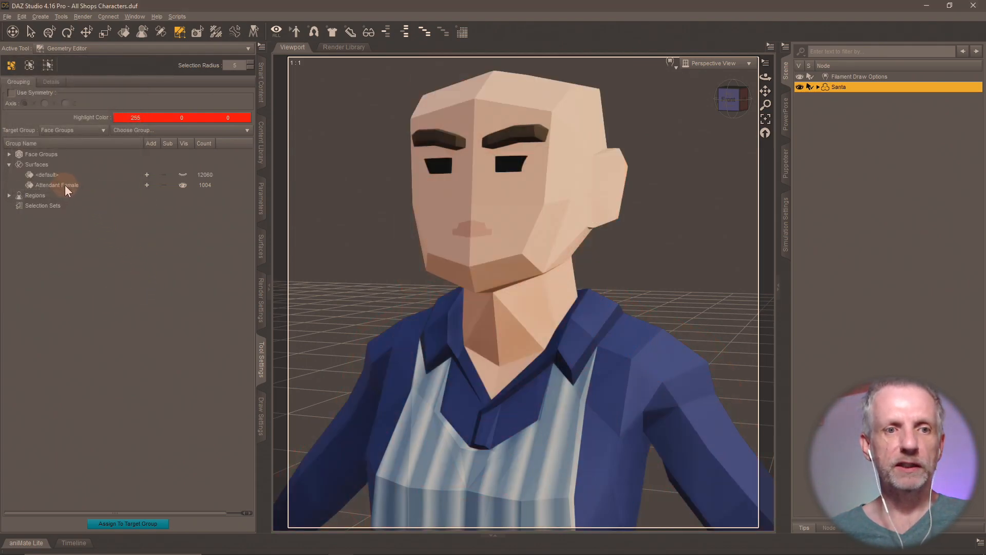
{"action": "left_click", "coordinate": [56, 175]}
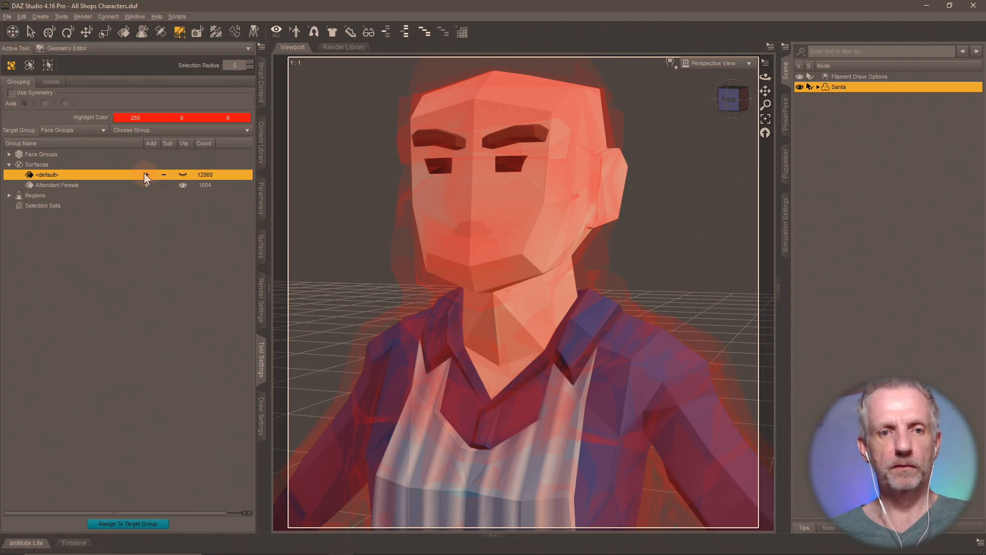
{"action": "left_click", "coordinate": [181, 175]}
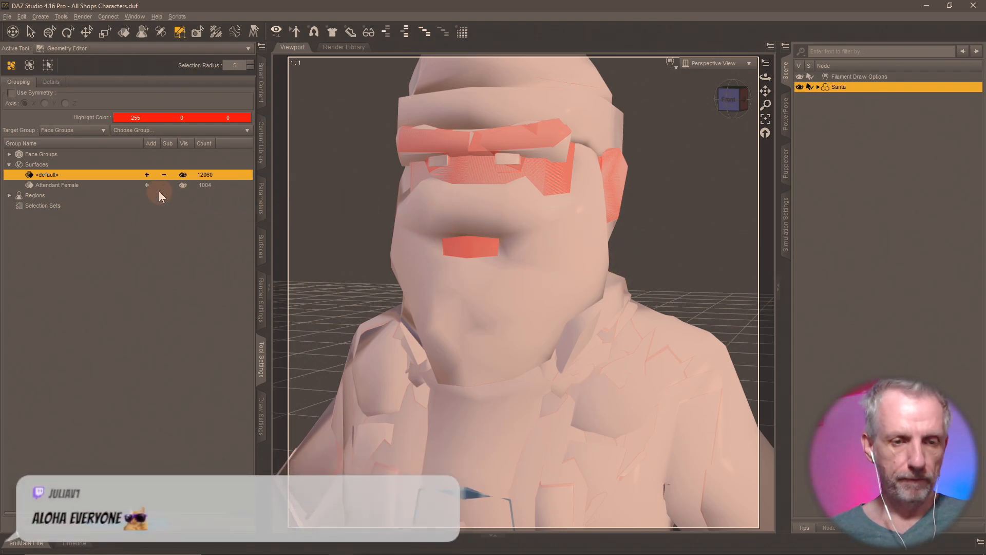
{"action": "left_click", "coordinate": [261, 137]}
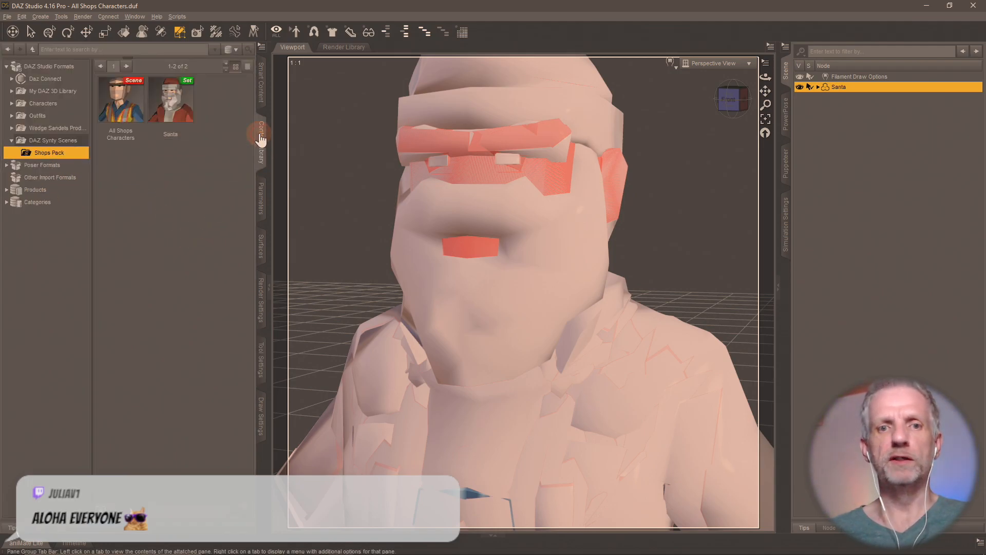
- Reload All Shops Characters from the Content Library without saving the current changes
{"action": "double_click", "coordinate": [134, 101]}
{"action": "left_click", "coordinate": [486, 287]}
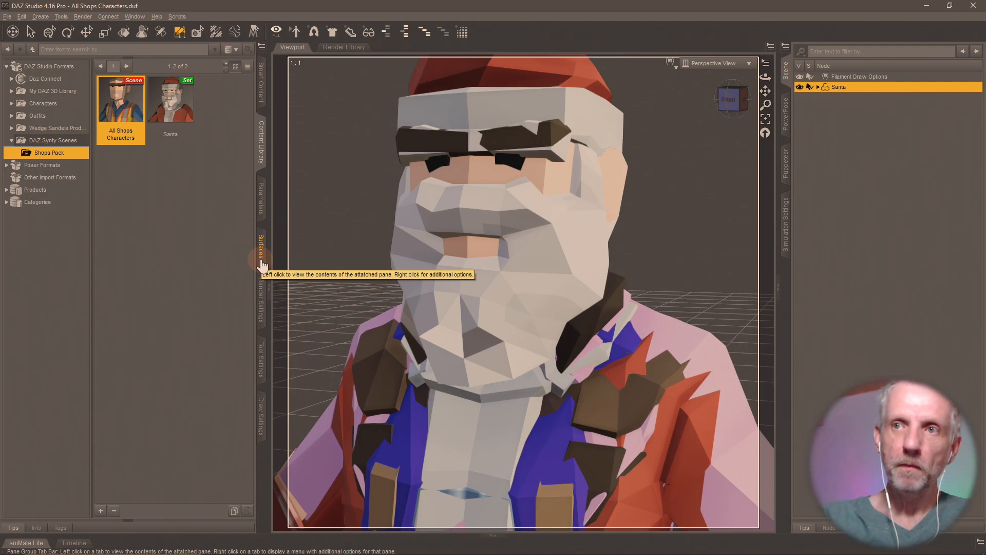
{"action": "left_click", "coordinate": [261, 369]}
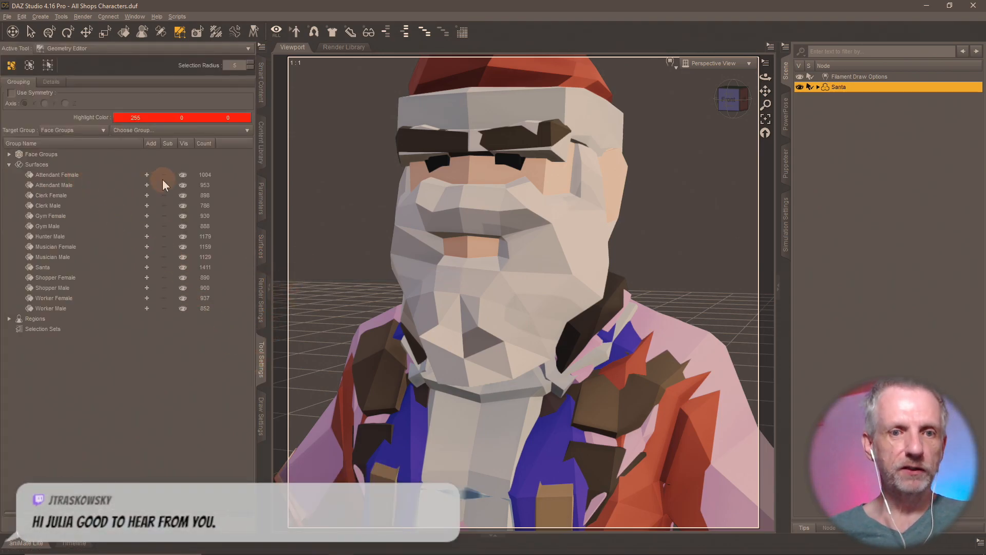
- Select all surface groups except Attendant Female, from Attendant Male through Worker Male
{"action": "left_click", "coordinate": [144, 185]}
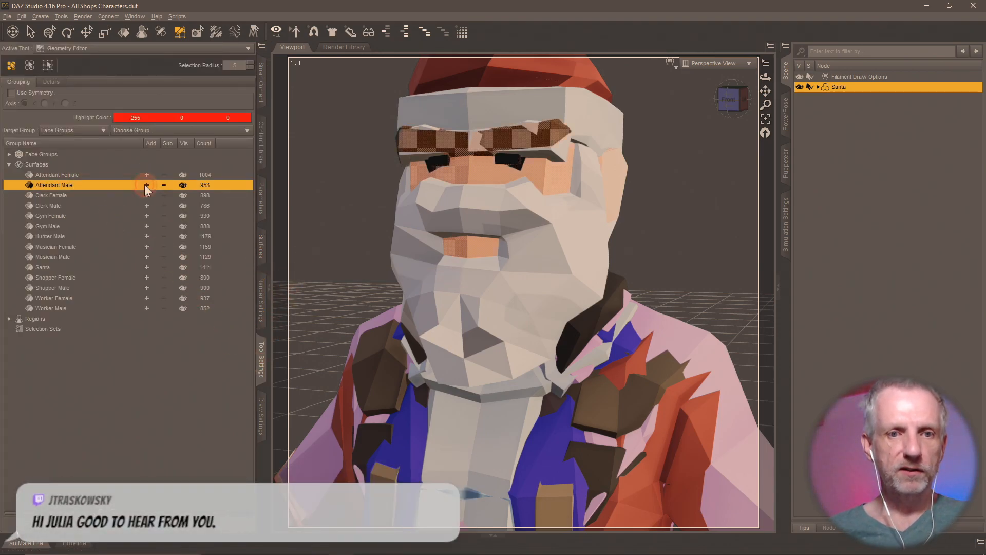
{"action": "left_click", "coordinate": [147, 196]}
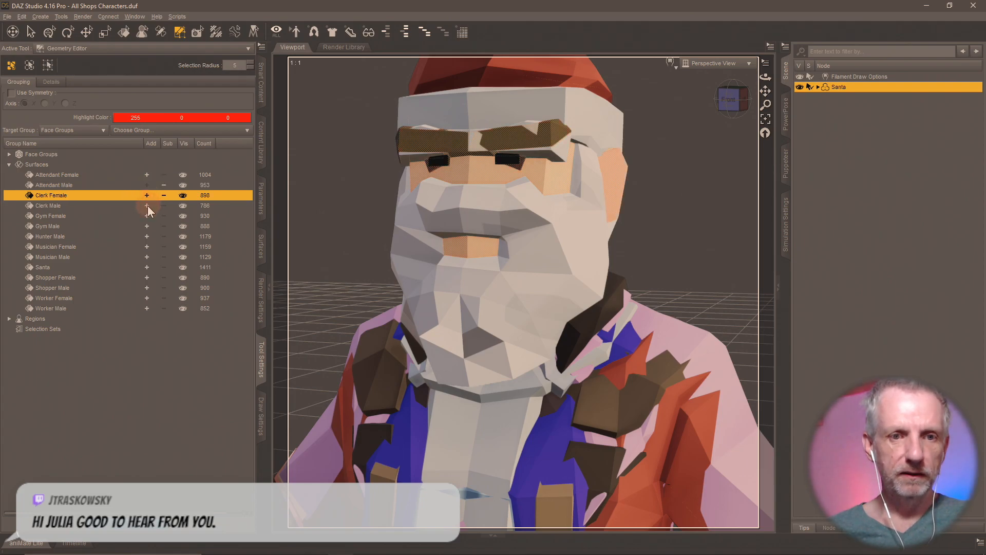
{"action": "left_click", "coordinate": [146, 205]}
{"action": "left_click", "coordinate": [145, 216]}
{"action": "left_click", "coordinate": [146, 227]}
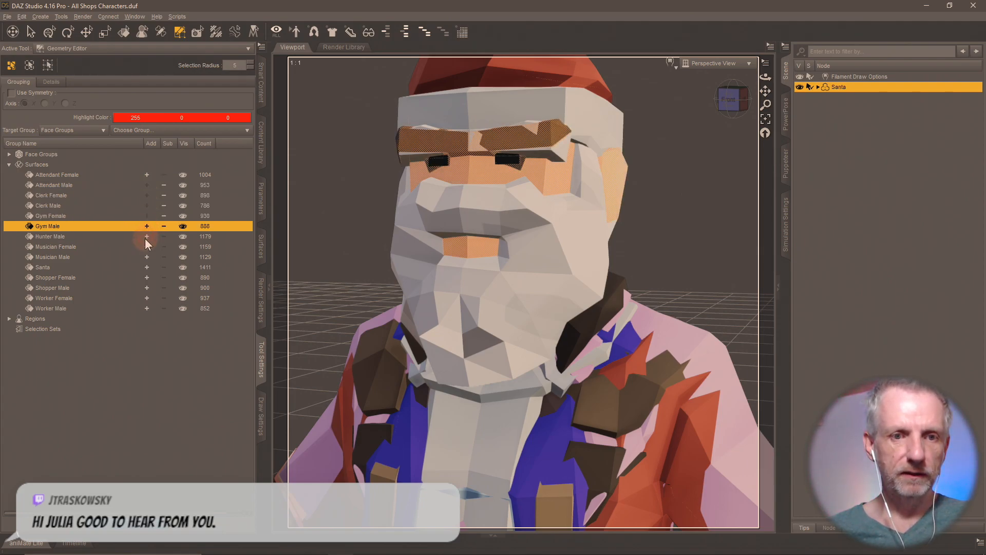
{"action": "left_click", "coordinate": [147, 237]}
{"action": "left_click", "coordinate": [146, 246]}
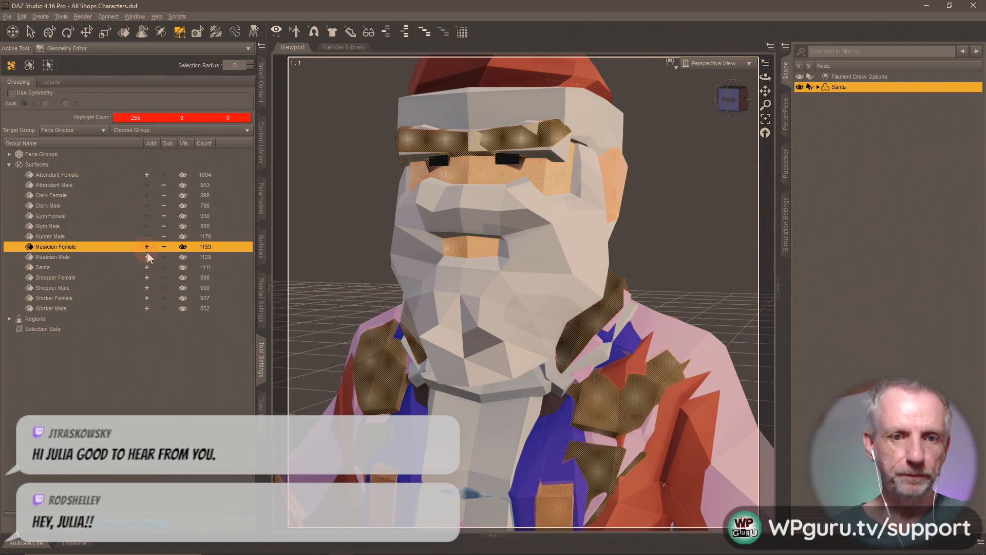
{"action": "left_click", "coordinate": [146, 256]}
{"action": "left_click", "coordinate": [147, 267]}
{"action": "left_click", "coordinate": [145, 277]}
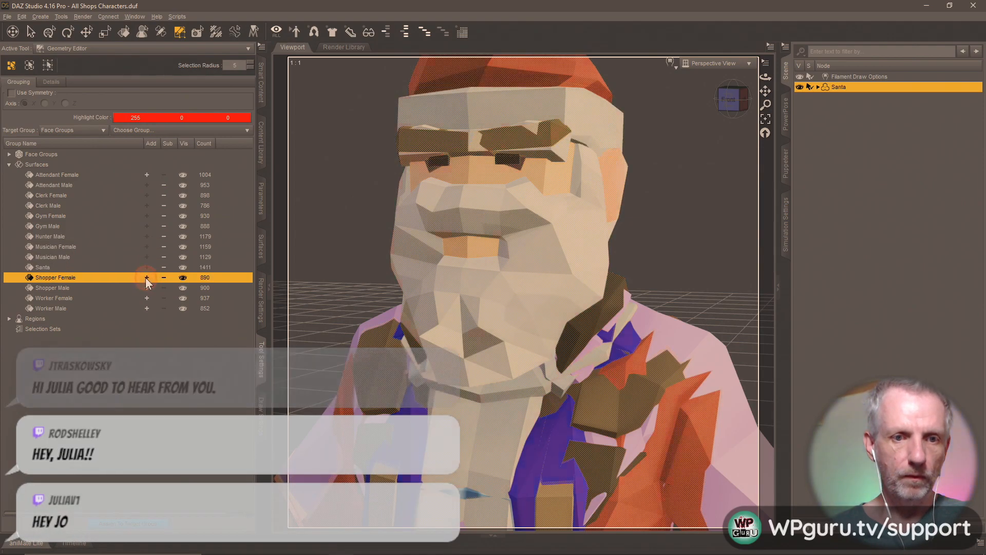
{"action": "left_click", "coordinate": [147, 288]}
{"action": "left_click", "coordinate": [145, 297]}
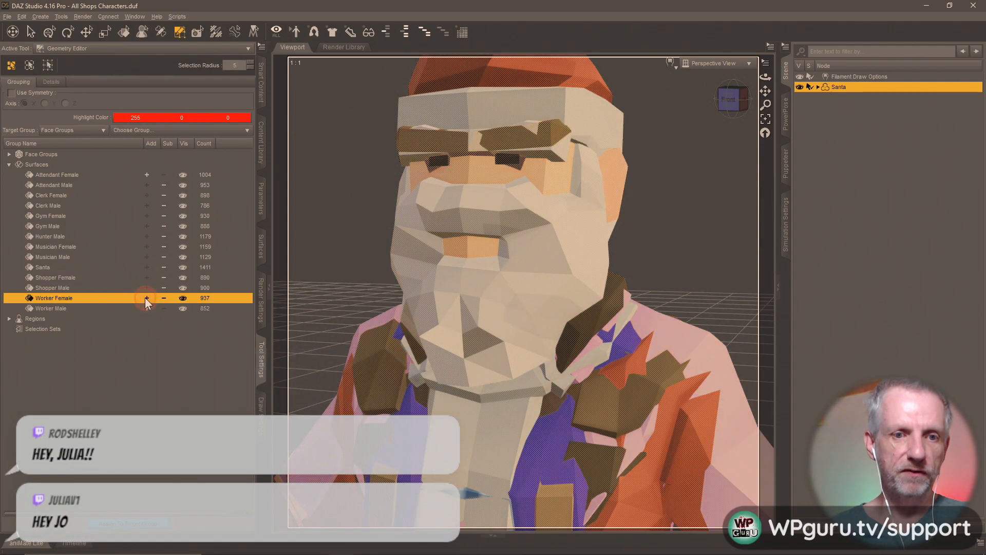
{"action": "left_click", "coordinate": [146, 307]}
- Delete the selected polygons, leaving only Attendant Female's 1004 faces
{"action": "right_click", "coordinate": [520, 303]}
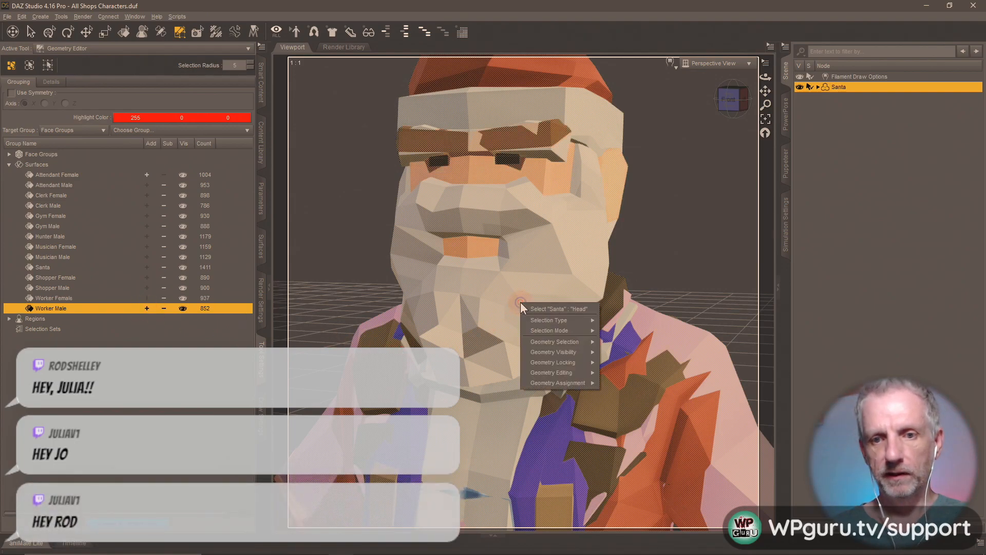
{"action": "mouse_move", "coordinate": [593, 372]}
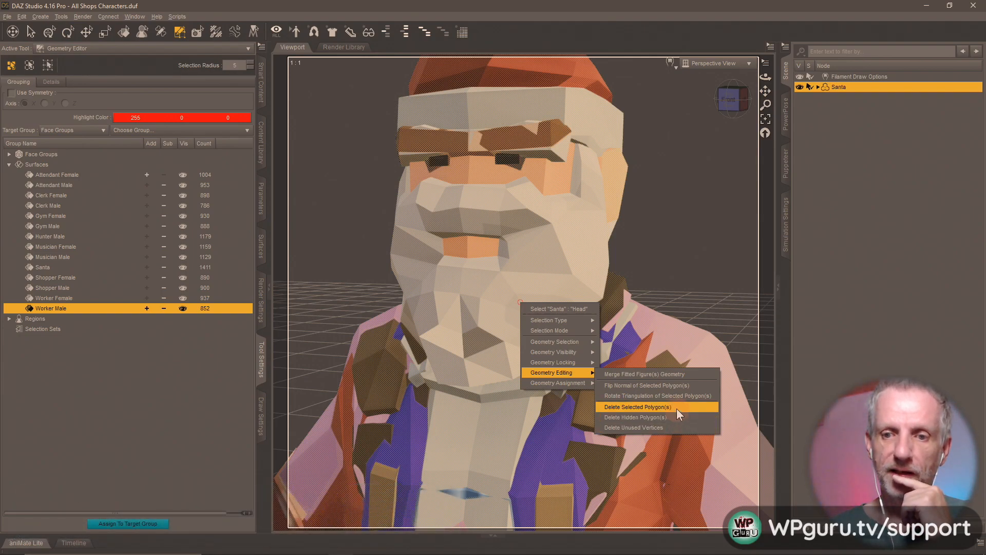
{"action": "left_click", "coordinate": [676, 408]}
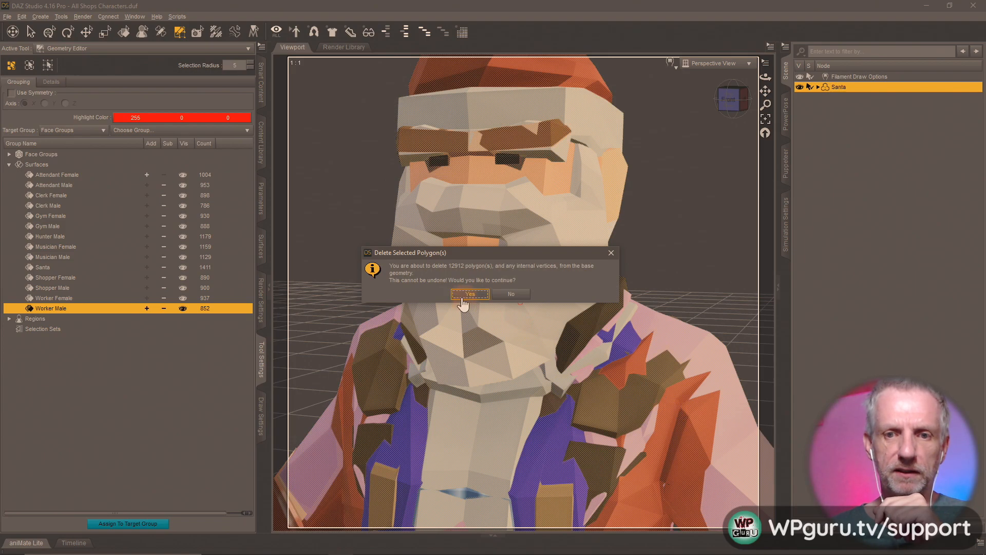
{"action": "left_click", "coordinate": [463, 294]}
{"action": "left_click", "coordinate": [12, 310]}
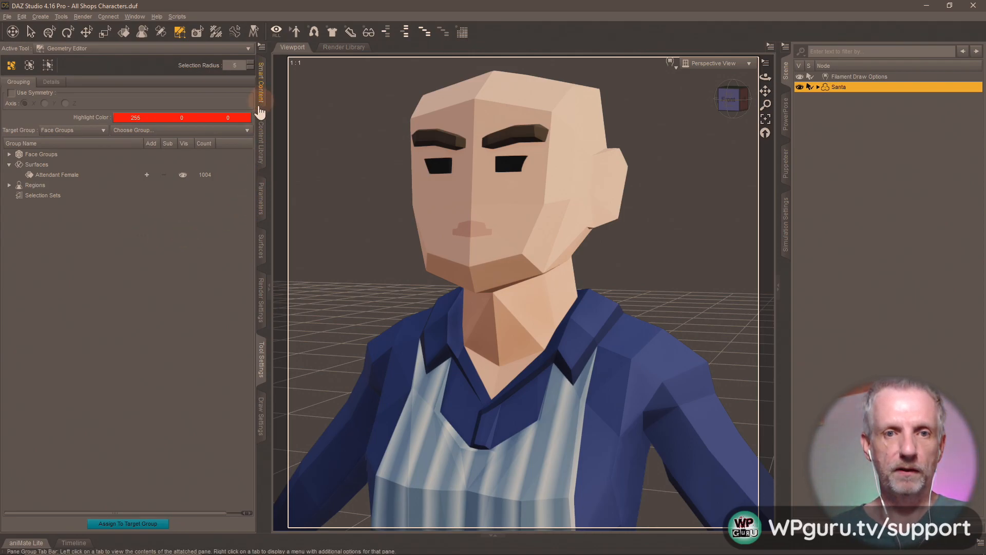
- Save the figure as scene subset 'Attendant Female' in Shops Pack, excluding Filament Draw Options
{"action": "left_click", "coordinate": [266, 151]}
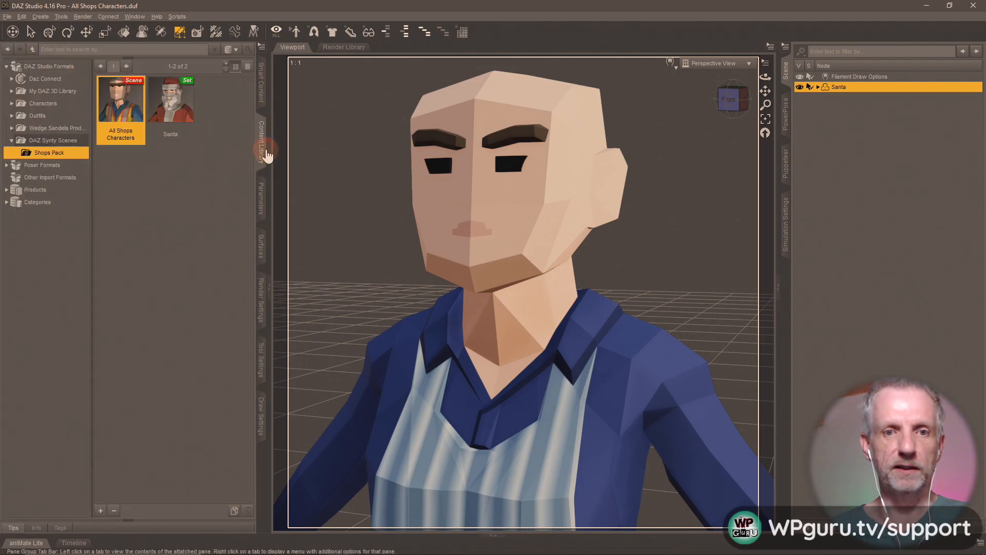
{"action": "left_click", "coordinate": [101, 510]}
{"action": "left_click", "coordinate": [155, 275]}
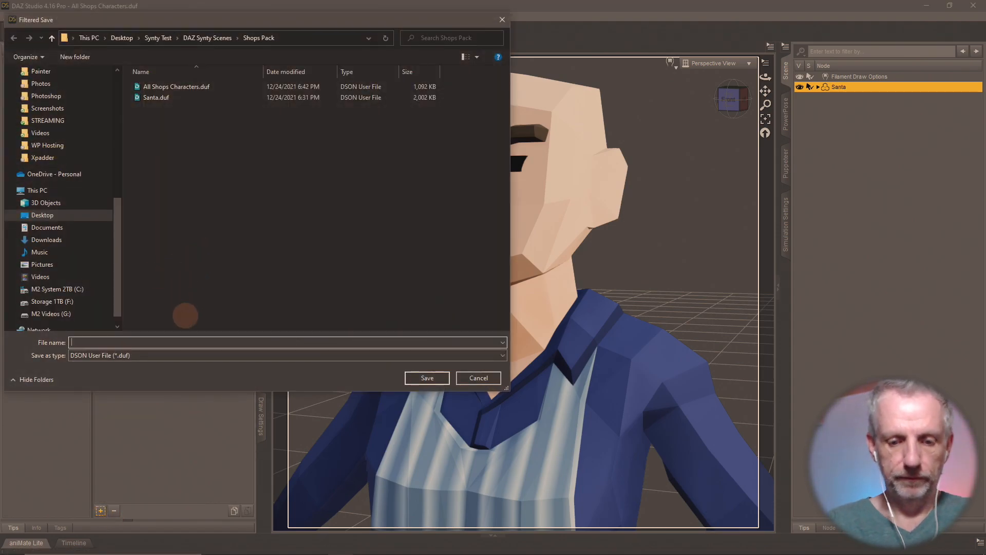
{"action": "type", "text": "Attendant Female"}
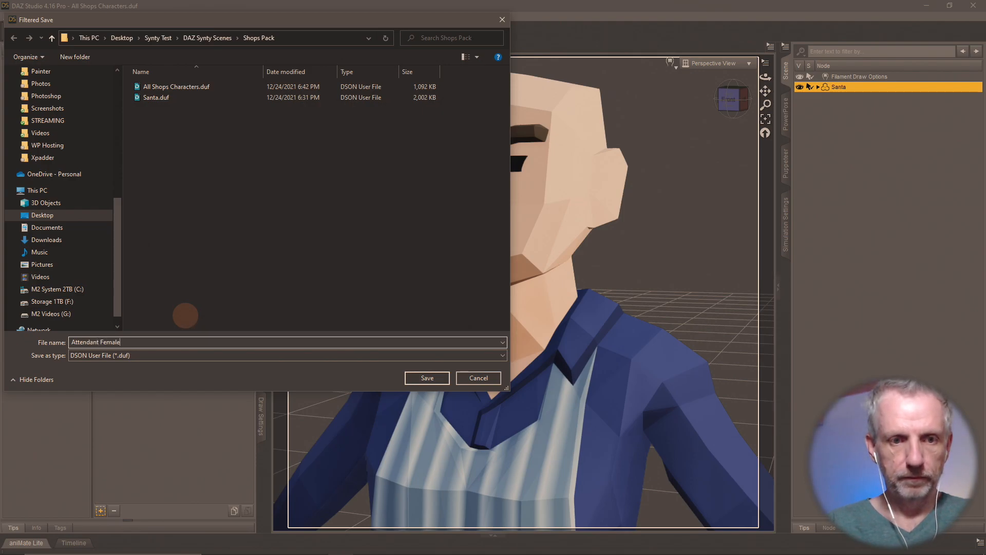
{"action": "key", "text": "Return"}
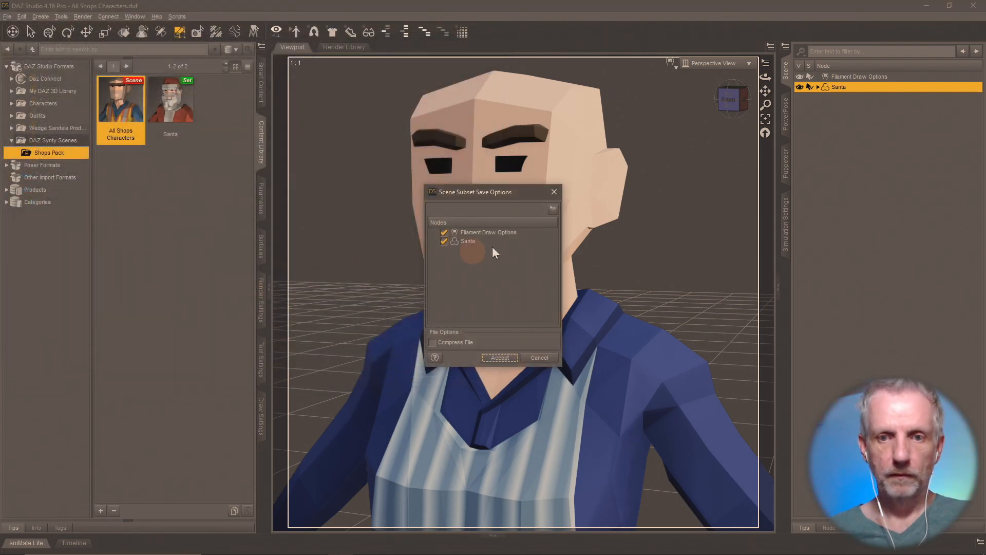
{"action": "left_click", "coordinate": [445, 232]}
{"action": "left_click", "coordinate": [498, 358]}
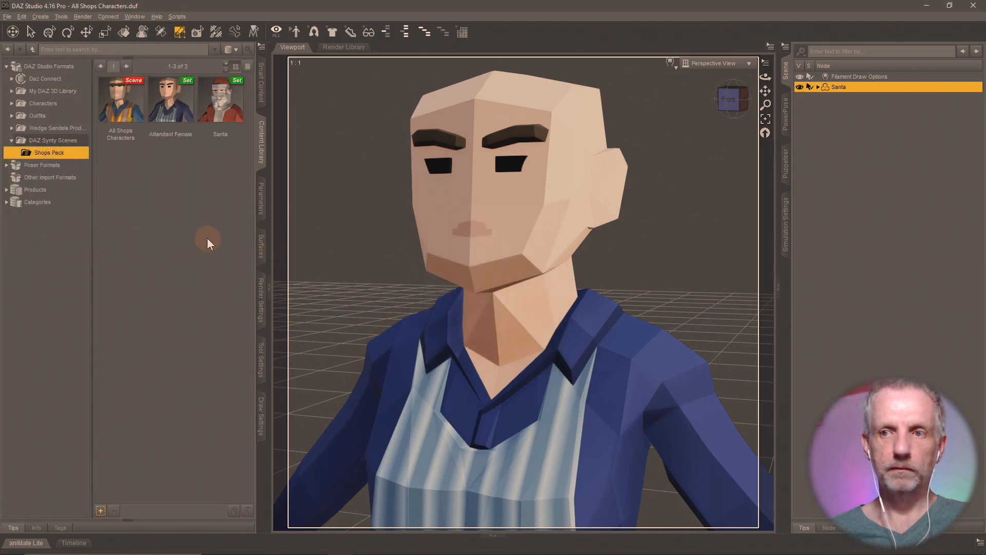
{"action": "double_click", "coordinate": [131, 110]}
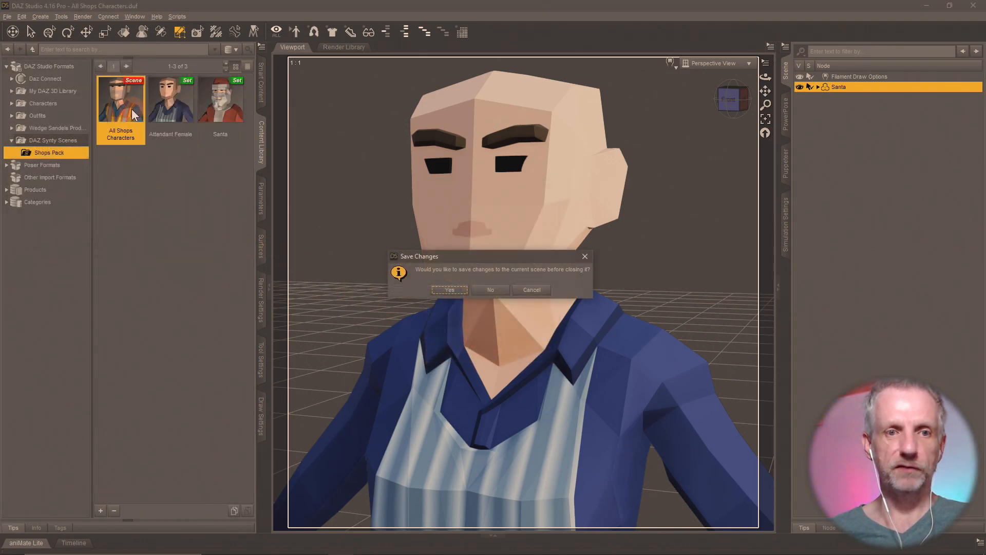
- Reload All Shops Characters without saving and select every surface group except Attendant Male
{"action": "left_click", "coordinate": [490, 289]}
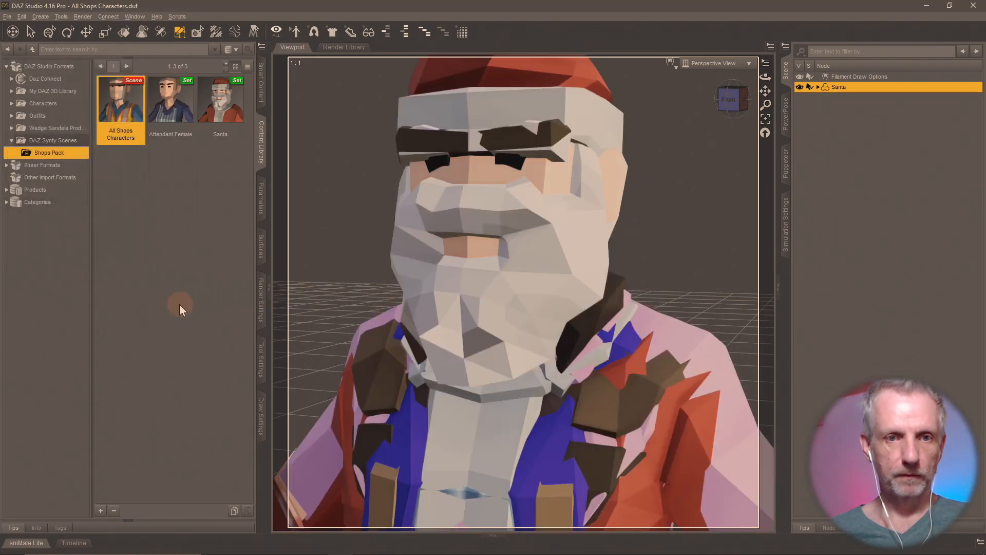
{"action": "left_click", "coordinate": [259, 352]}
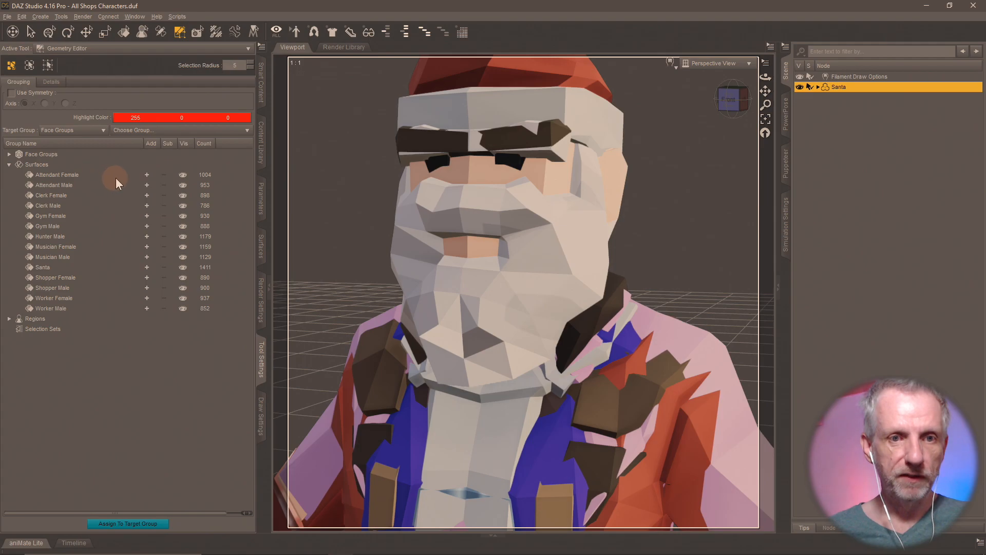
{"action": "left_click", "coordinate": [148, 174]}
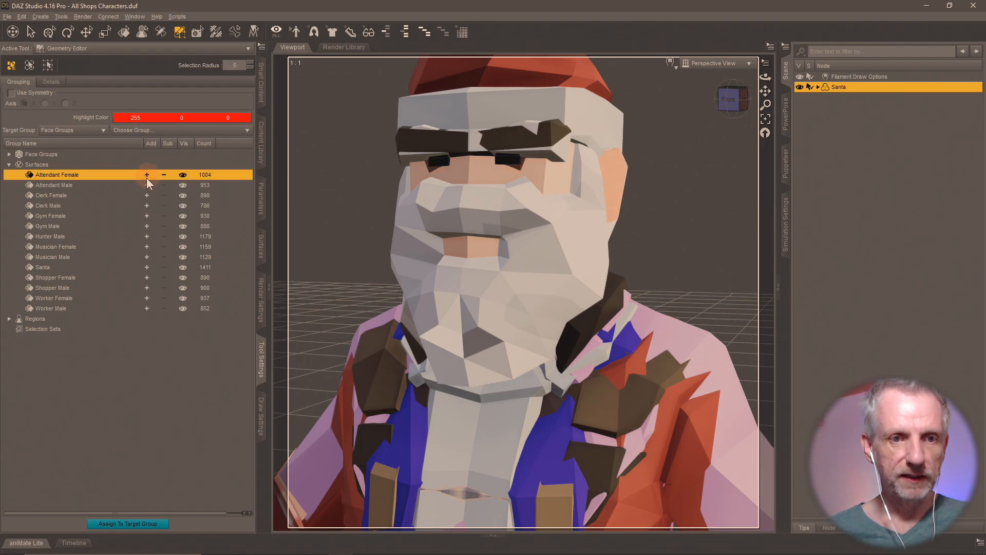
{"action": "left_click", "coordinate": [149, 195]}
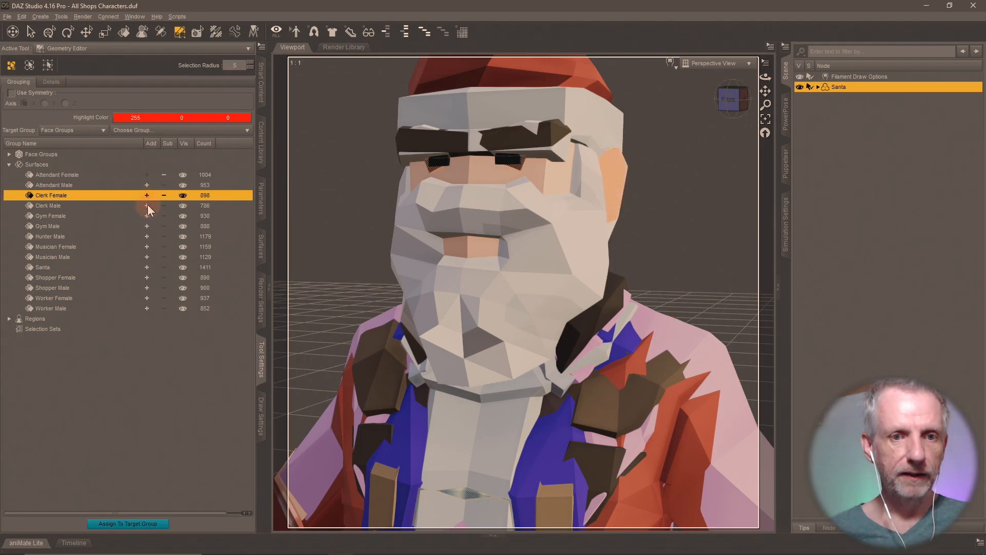
{"action": "left_click", "coordinate": [147, 205]}
{"action": "left_click", "coordinate": [146, 215]}
{"action": "left_click", "coordinate": [147, 226]}
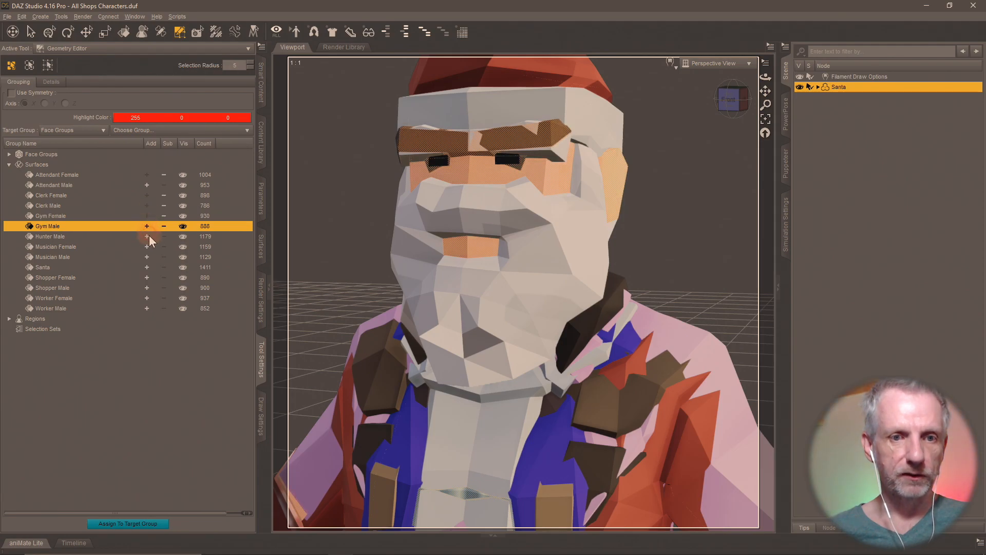
{"action": "left_click", "coordinate": [147, 236]}
{"action": "left_click", "coordinate": [147, 246]}
{"action": "left_click", "coordinate": [146, 256]}
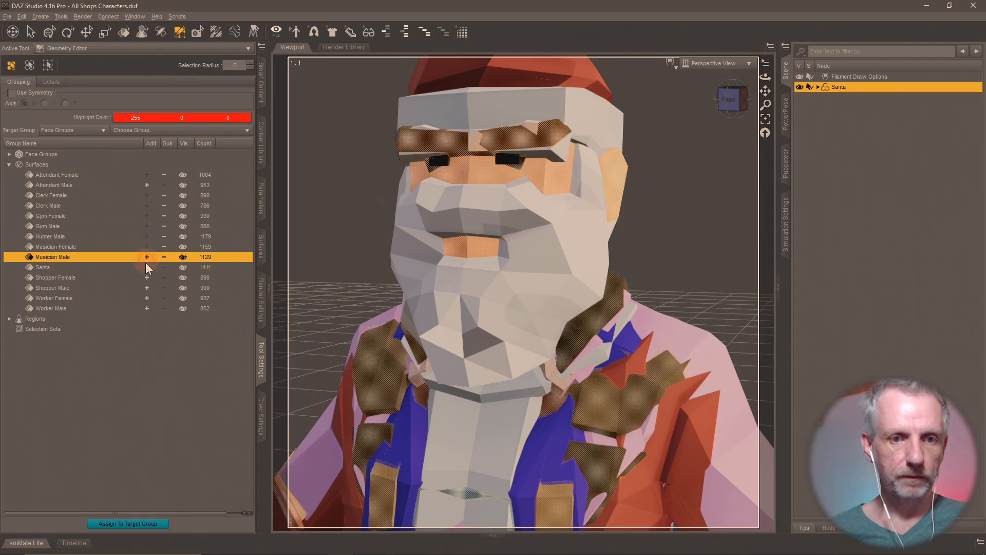
{"action": "left_click", "coordinate": [146, 267]}
{"action": "left_click", "coordinate": [146, 278]}
{"action": "left_click", "coordinate": [146, 287]}
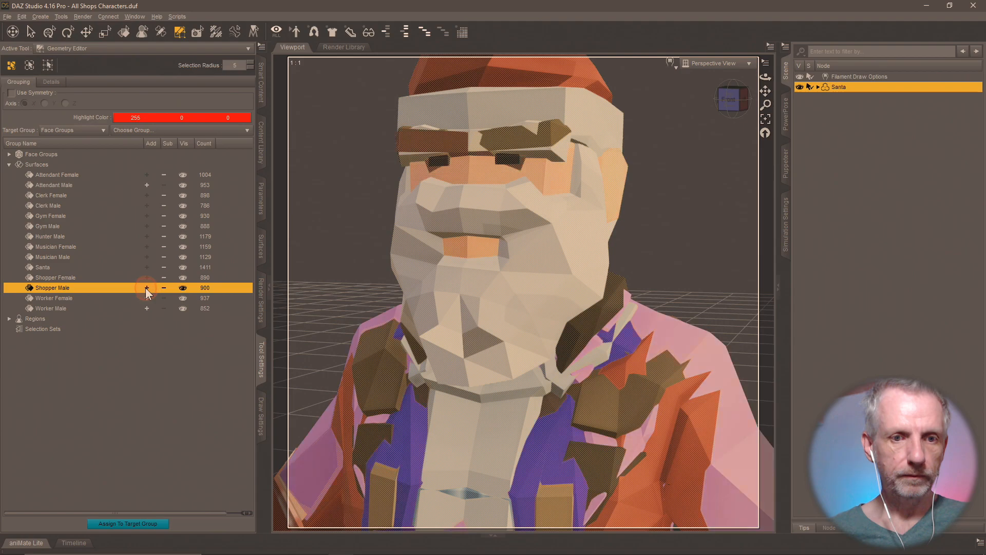
{"action": "left_click", "coordinate": [147, 298]}
{"action": "left_click", "coordinate": [146, 308]}
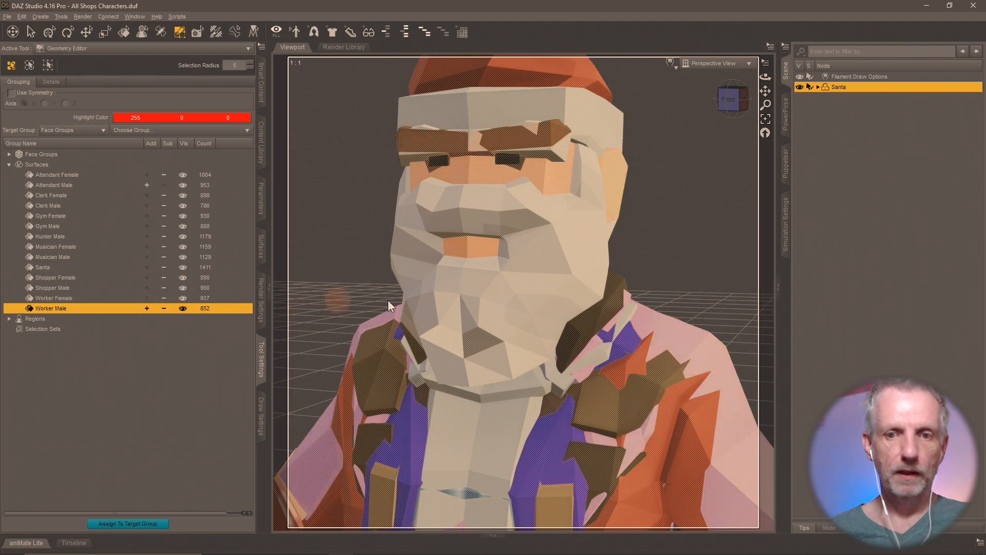
- Delete the selected polygons, leaving only Attendant Male's 953 faces
{"action": "right_click", "coordinate": [430, 279]}
{"action": "mouse_move", "coordinate": [488, 350]}
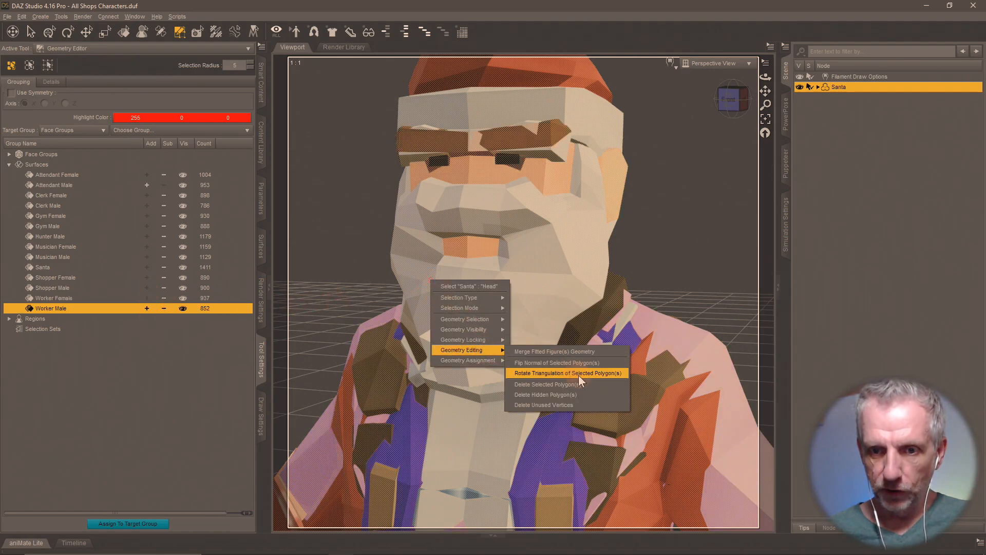
{"action": "left_click", "coordinate": [585, 384]}
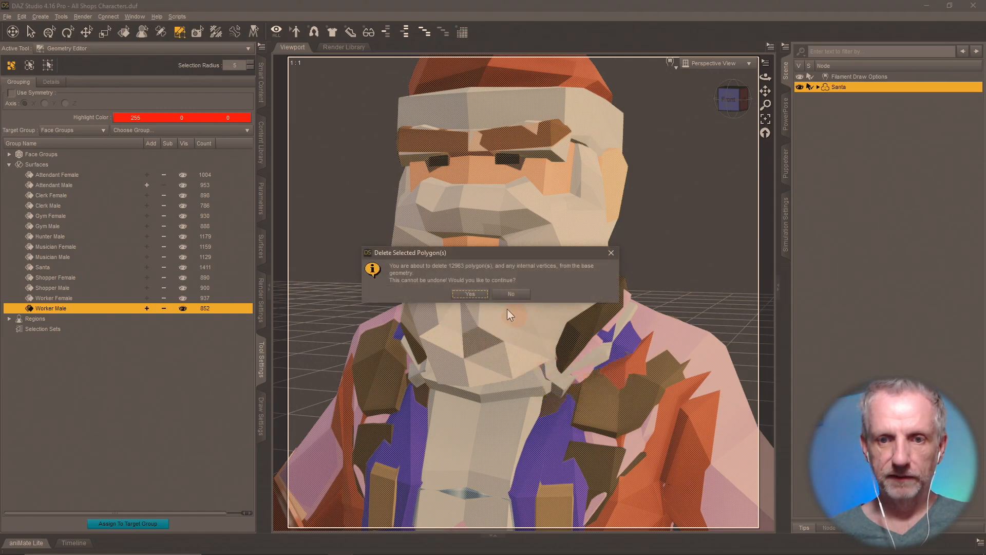
{"action": "left_click", "coordinate": [473, 291]}
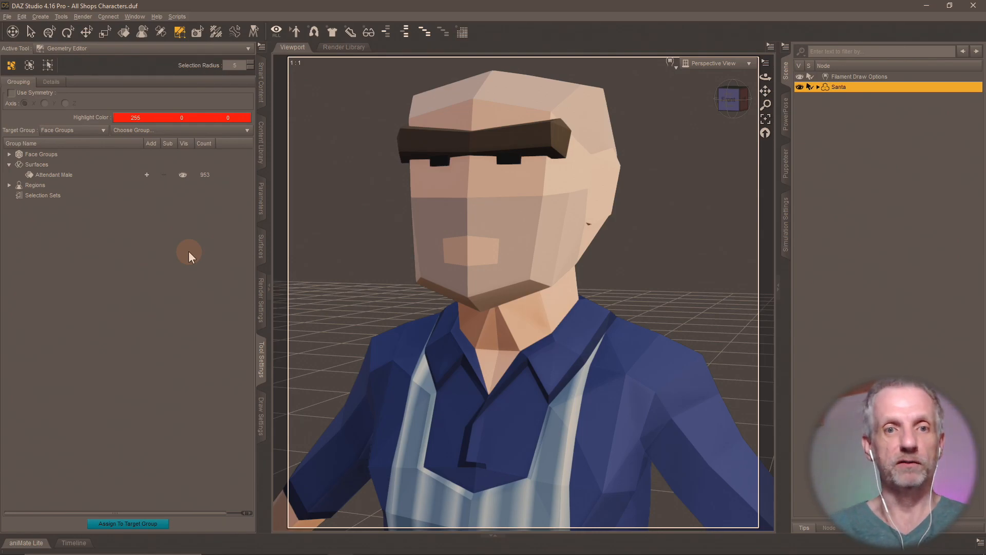
{"action": "left_click", "coordinate": [260, 146]}
- Save the figure as scene subset 'Attendant Male' in Shops Pack, excluding Filament Draw Options
{"action": "left_click", "coordinate": [101, 510]}
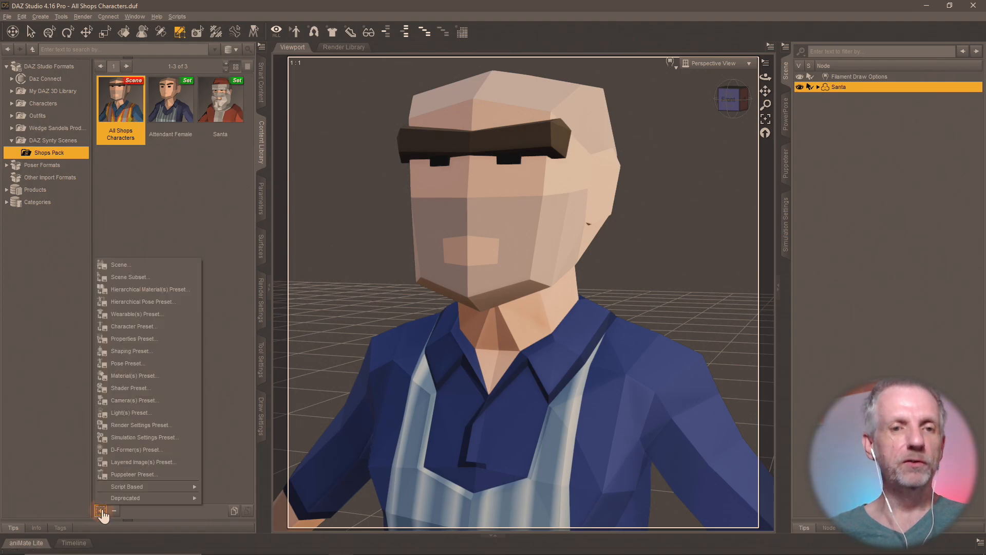
{"action": "left_click", "coordinate": [137, 282]}
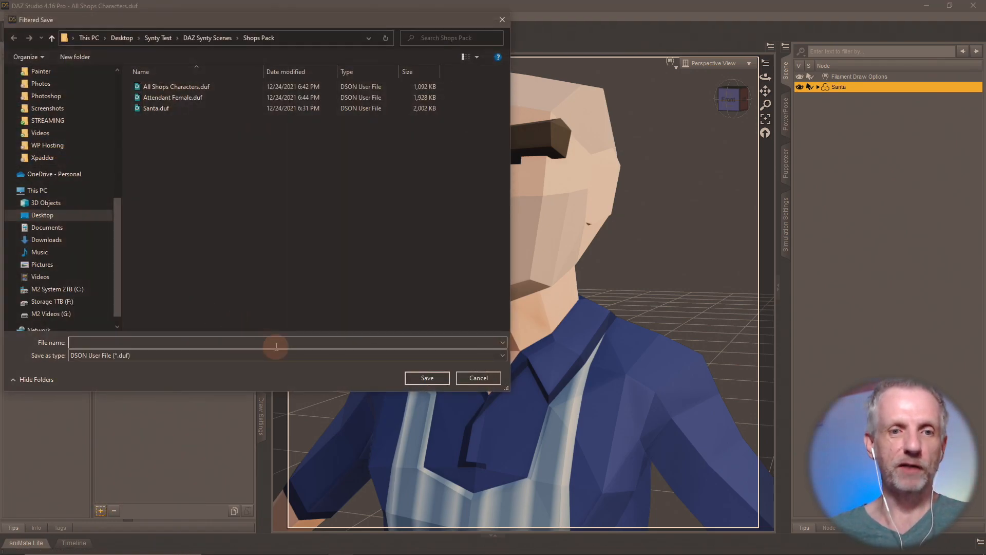
{"action": "type", "text": "Attendant M"}
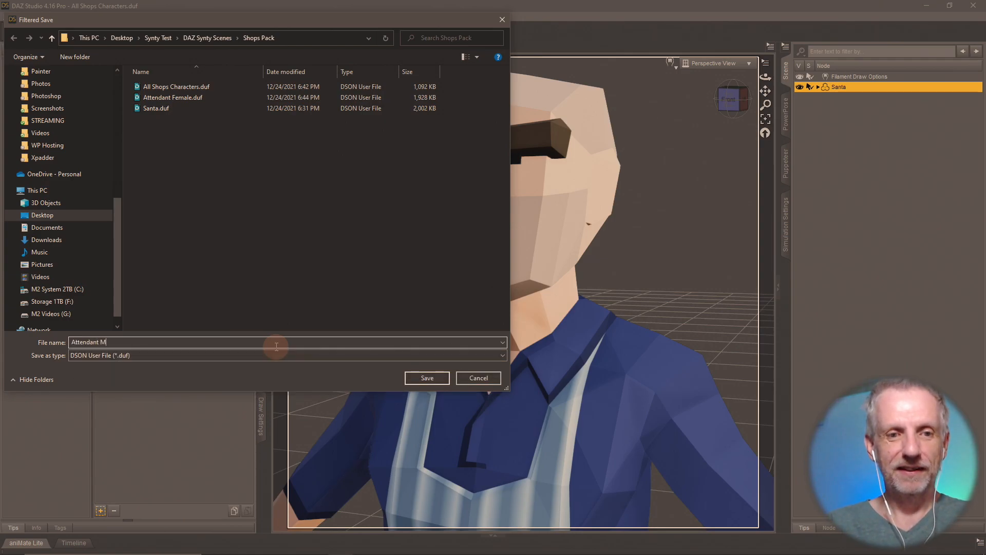
{"action": "type", "text": "ale"}
{"action": "key", "text": "Return"}
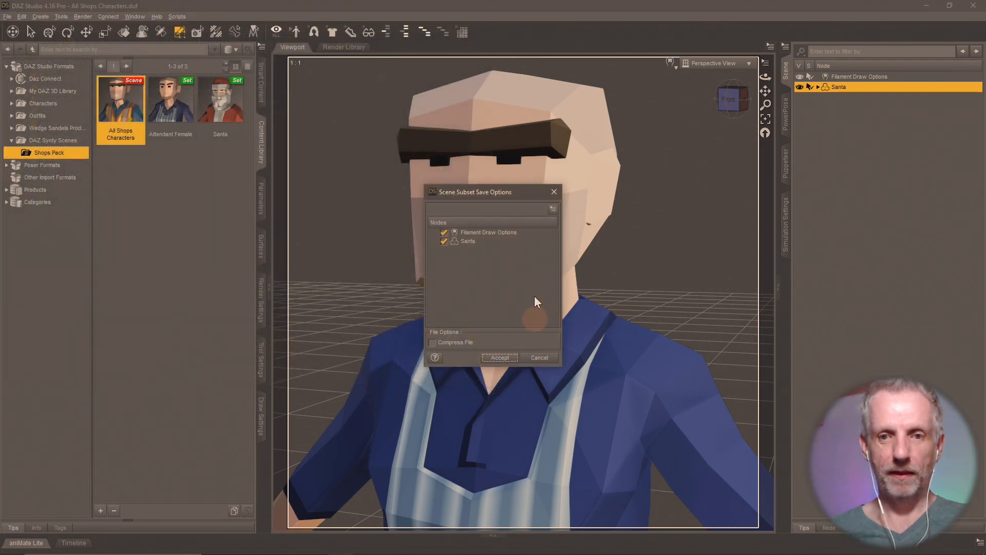
{"action": "left_click", "coordinate": [445, 232]}
{"action": "left_click", "coordinate": [500, 358]}
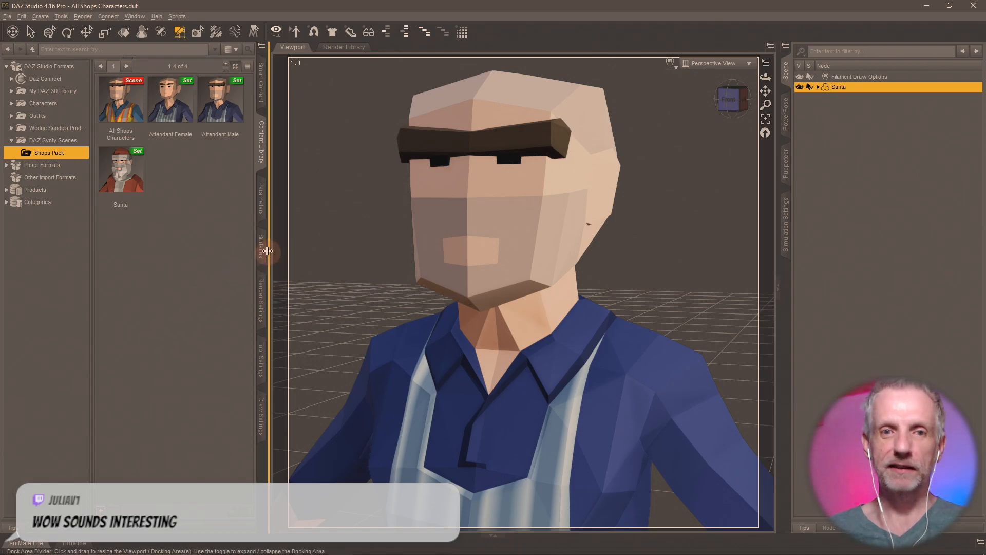
{"action": "double_click", "coordinate": [132, 119]}
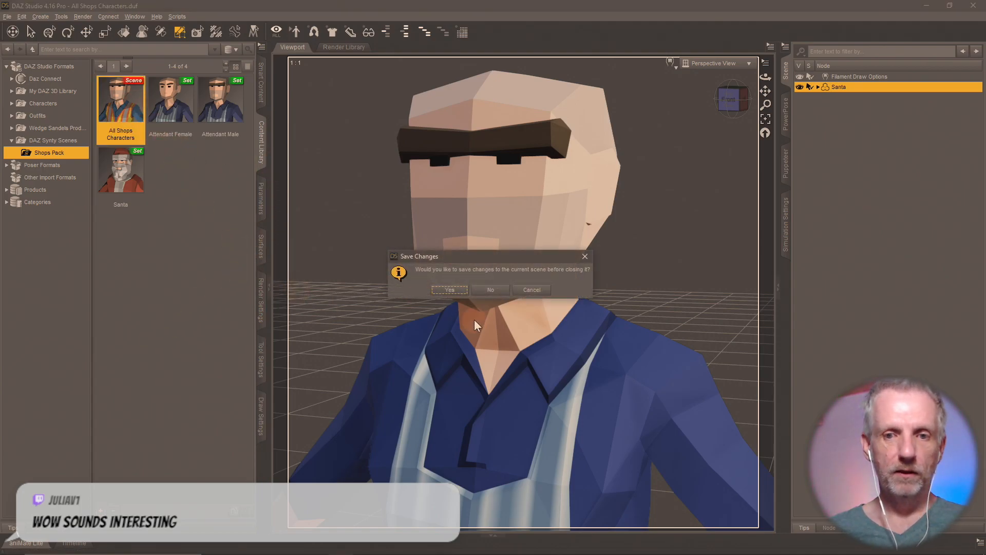
- Reload the scene without saving and select every surface group except Clerk Female
{"action": "left_click", "coordinate": [488, 290]}
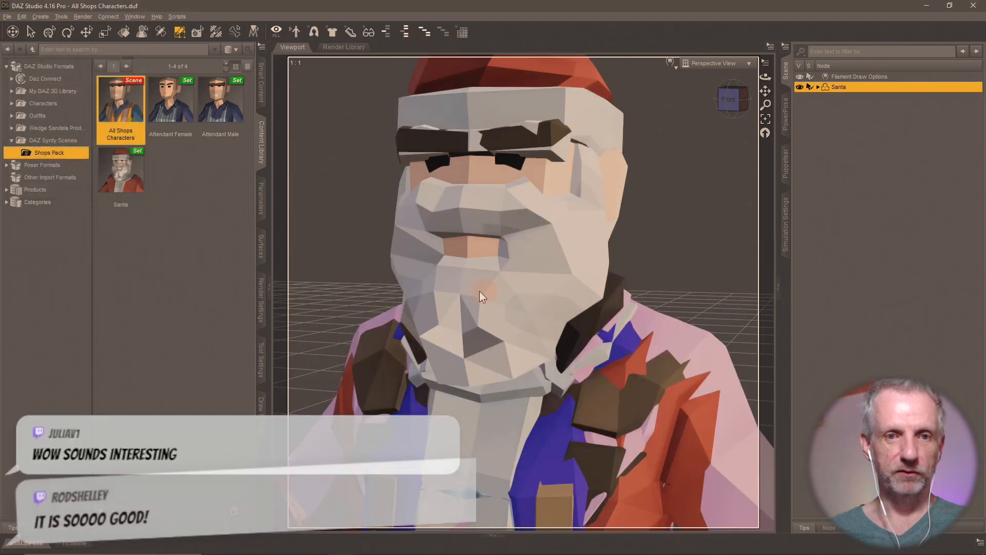
{"action": "left_click", "coordinate": [260, 355]}
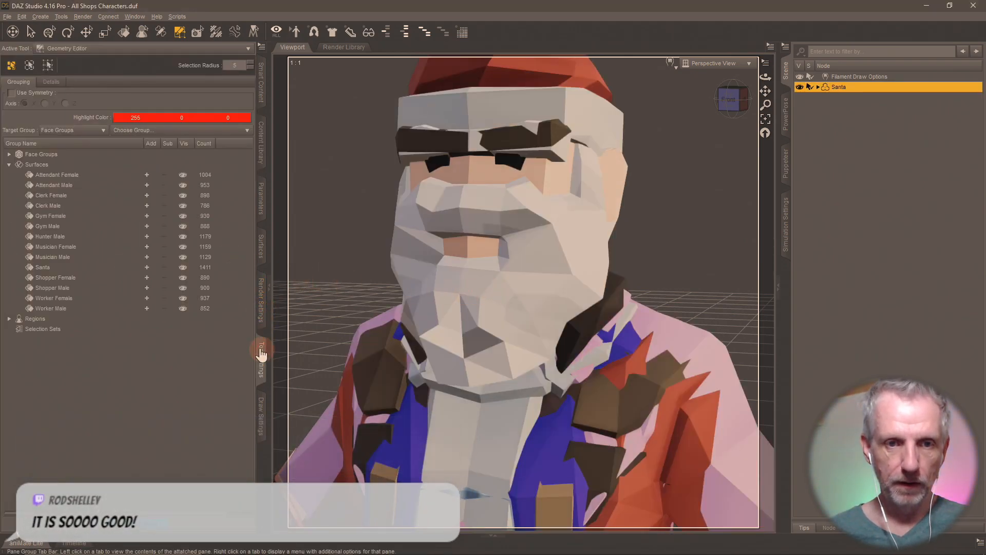
{"action": "left_click", "coordinate": [147, 174]}
{"action": "left_click", "coordinate": [146, 185]}
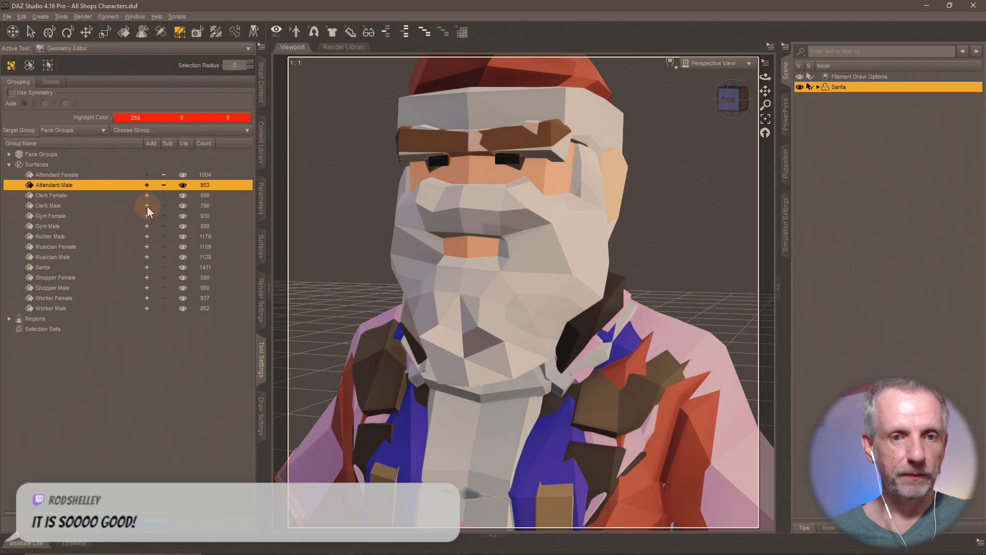
{"action": "left_click", "coordinate": [147, 205]}
{"action": "left_click", "coordinate": [146, 215]}
{"action": "left_click", "coordinate": [146, 228]}
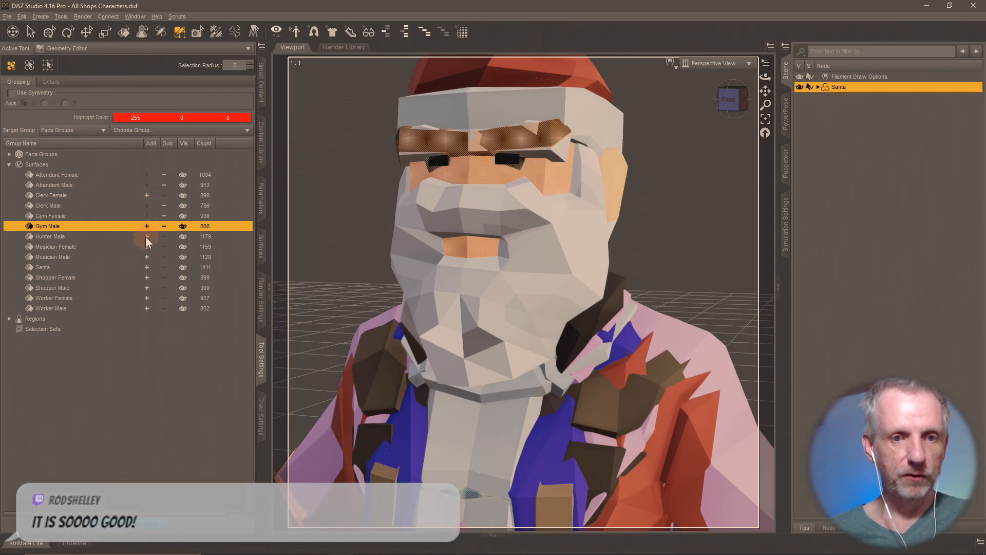
{"action": "left_click", "coordinate": [146, 236]}
{"action": "left_click", "coordinate": [146, 245]}
{"action": "left_click", "coordinate": [146, 258]}
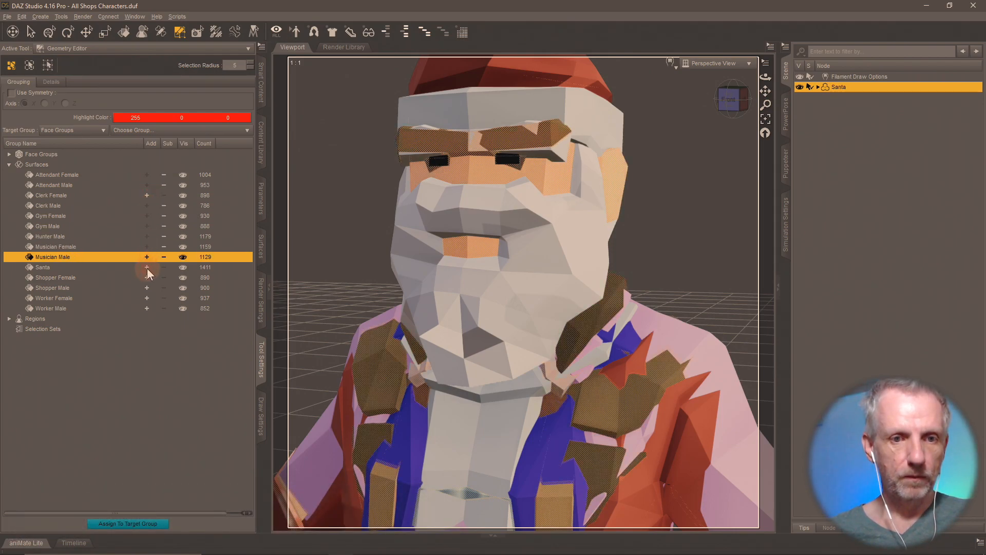
{"action": "left_click", "coordinate": [147, 267]}
{"action": "left_click", "coordinate": [146, 278]}
{"action": "left_click", "coordinate": [147, 288]}
{"action": "left_click", "coordinate": [146, 298]}
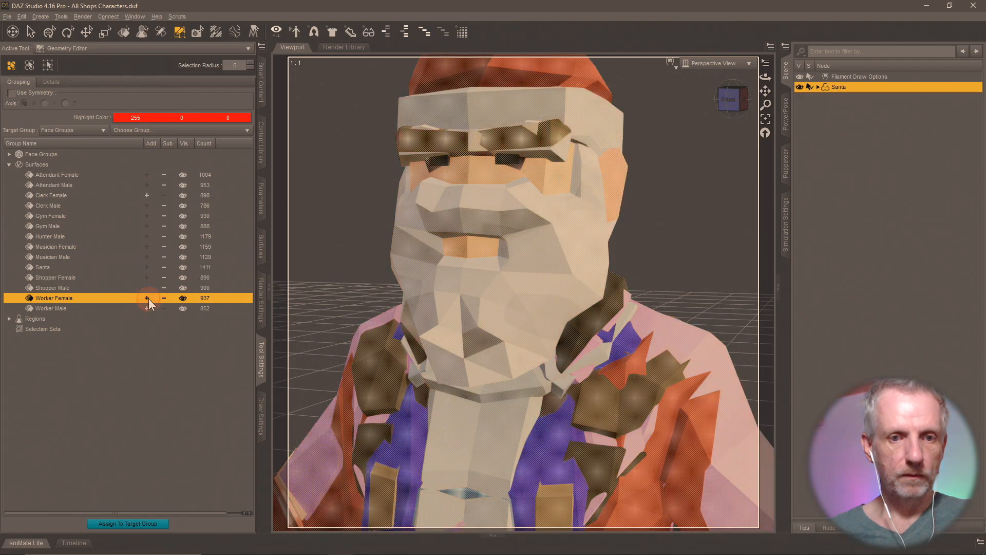
{"action": "left_click", "coordinate": [147, 307]}
- Delete the selected polygons, leaving only Clerk Female's 896 faces
{"action": "right_click", "coordinate": [452, 247]}
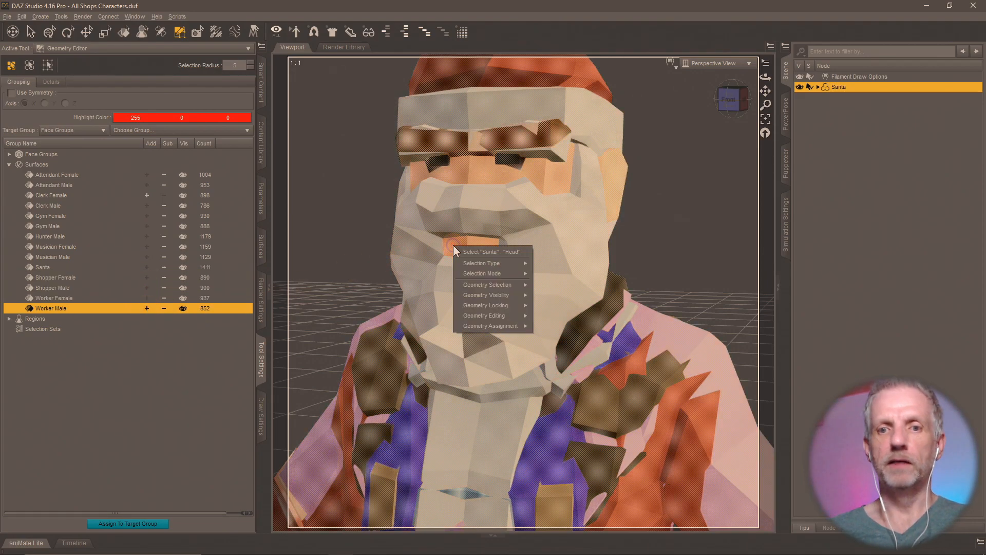
{"action": "mouse_move", "coordinate": [520, 316]}
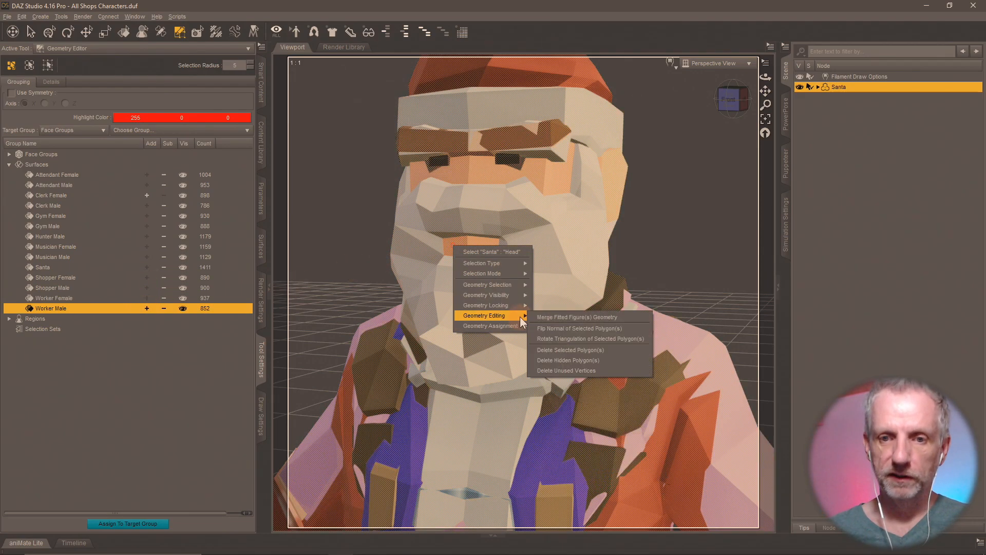
{"action": "left_click", "coordinate": [616, 350]}
{"action": "left_click", "coordinate": [468, 293]}
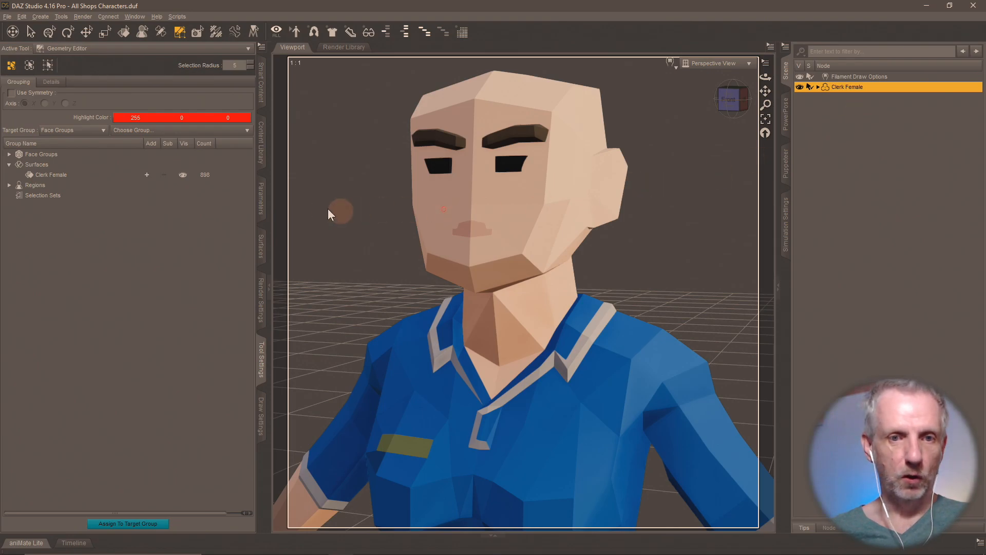
{"action": "left_click", "coordinate": [261, 141]}
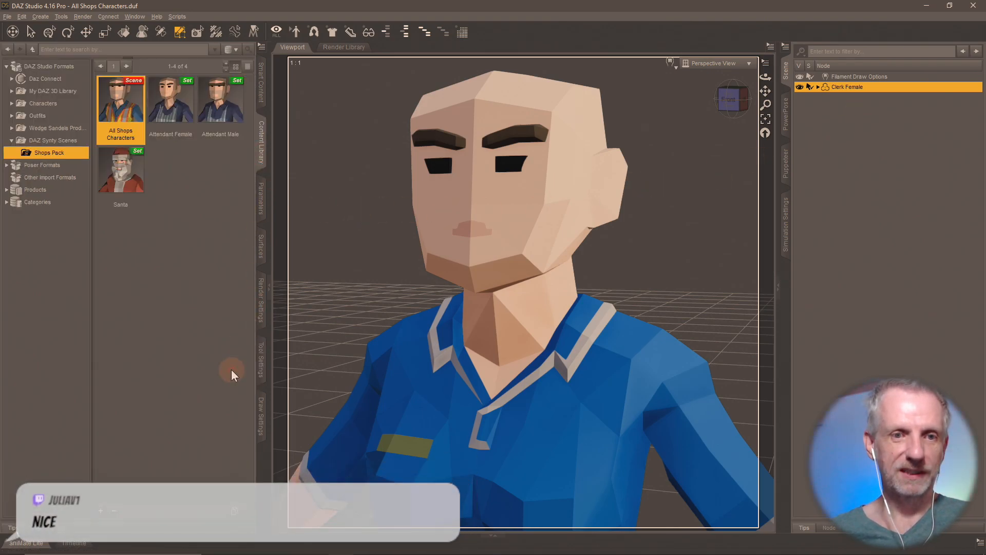
- Save the figure as scene subset 'Clerk Female' in the Shops Pack folder
{"action": "left_click", "coordinate": [99, 515]}
{"action": "left_click", "coordinate": [152, 277]}
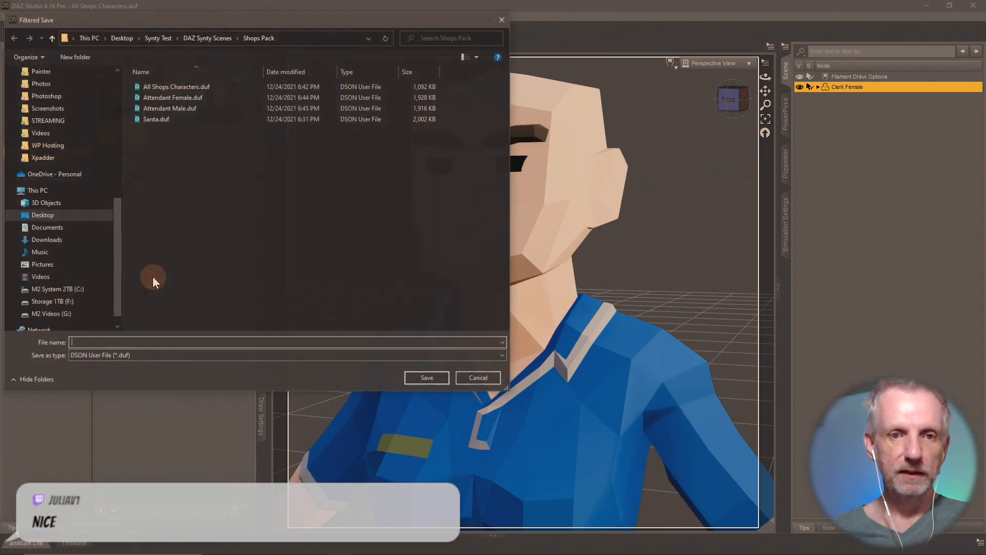
{"action": "type", "text": "Clerk Female"}
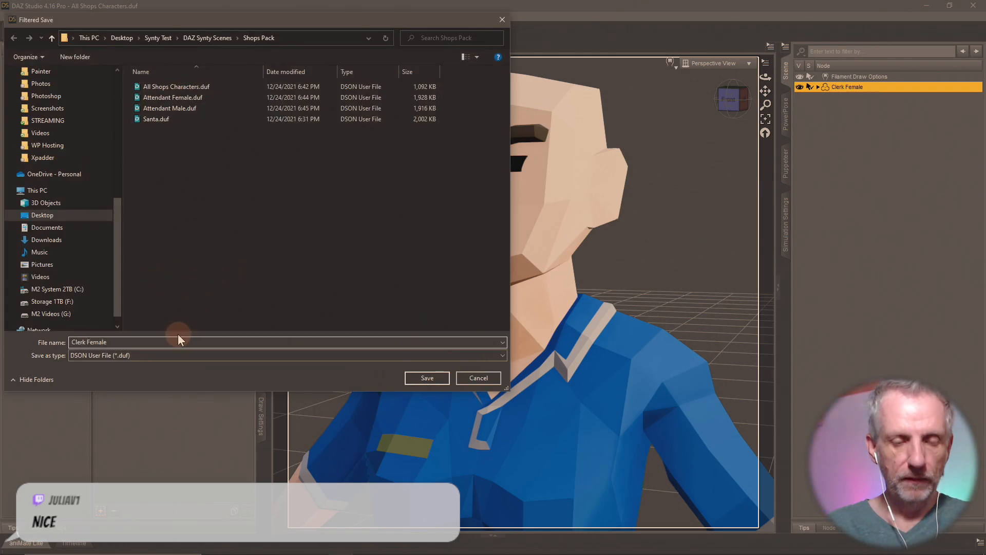
{"action": "key", "text": "Return"}
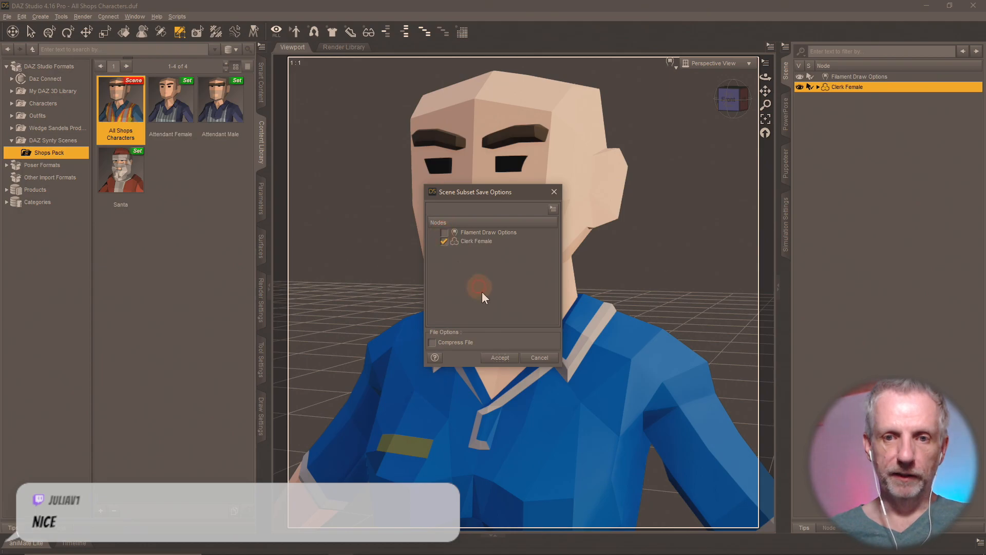
{"action": "left_click", "coordinate": [501, 358]}
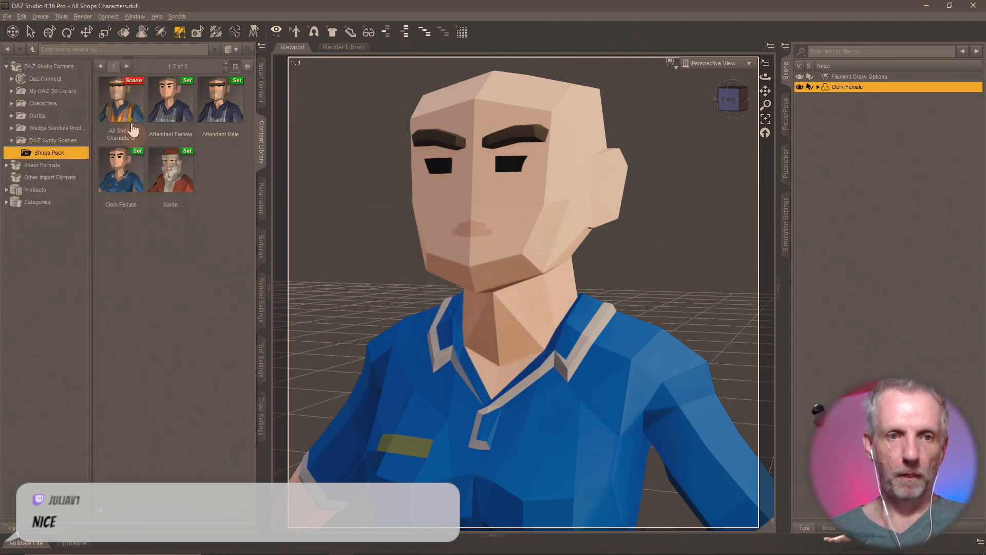
{"action": "double_click", "coordinate": [123, 103]}
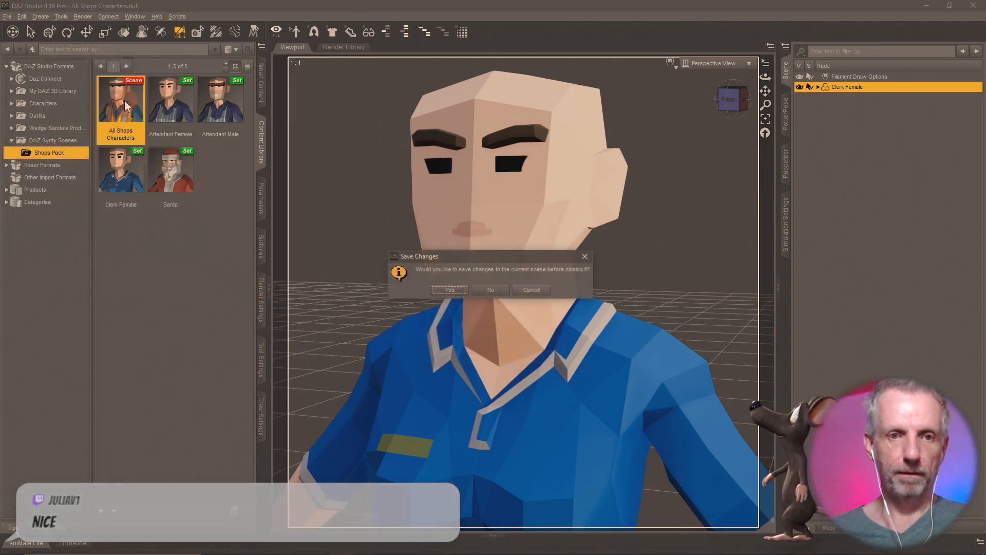
{"action": "left_click", "coordinate": [538, 290]}
- Load the Attendant Female set, remove the Clerk Female figure, and rename the Santa node 'Attendant Female'
{"action": "double_click", "coordinate": [156, 119]}
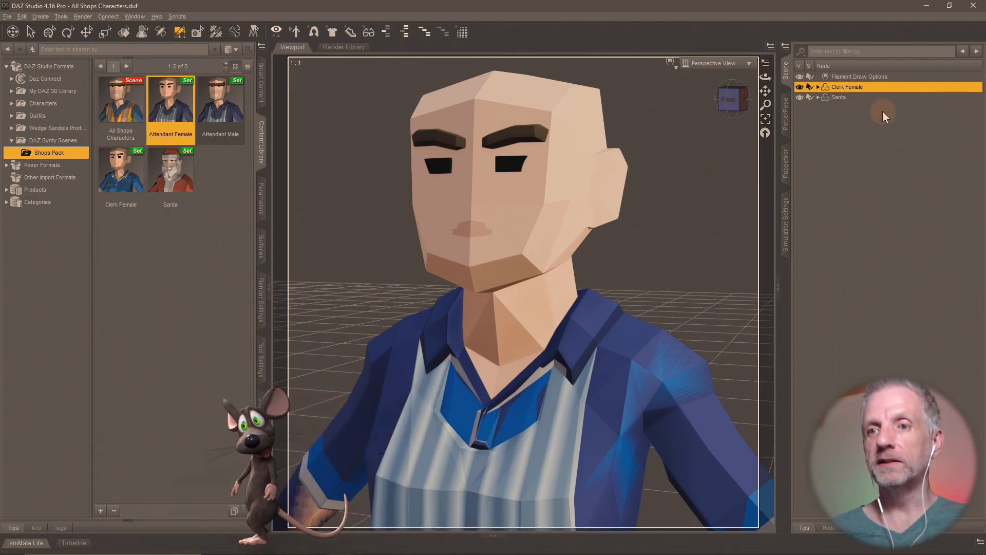
{"action": "key", "text": "Delete"}
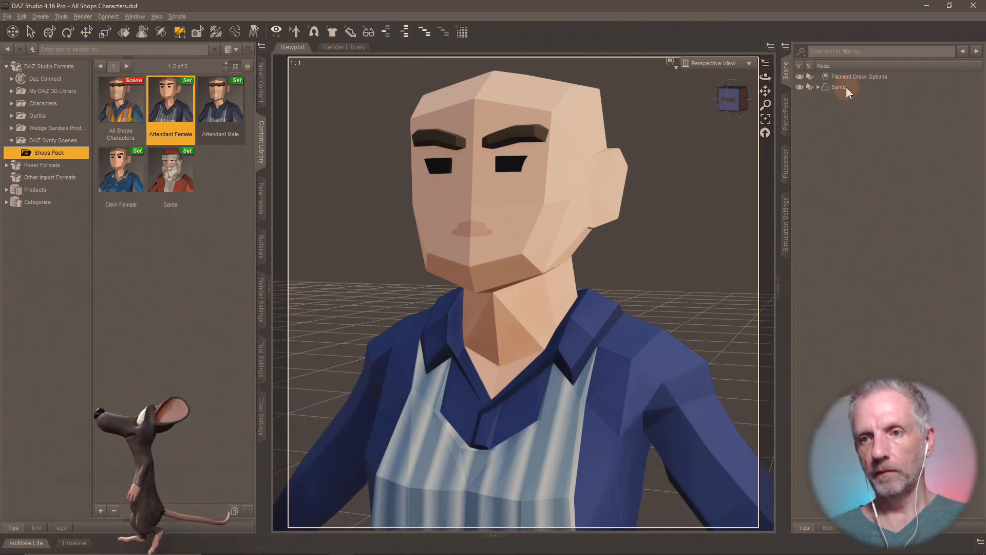
{"action": "left_click", "coordinate": [842, 87]}
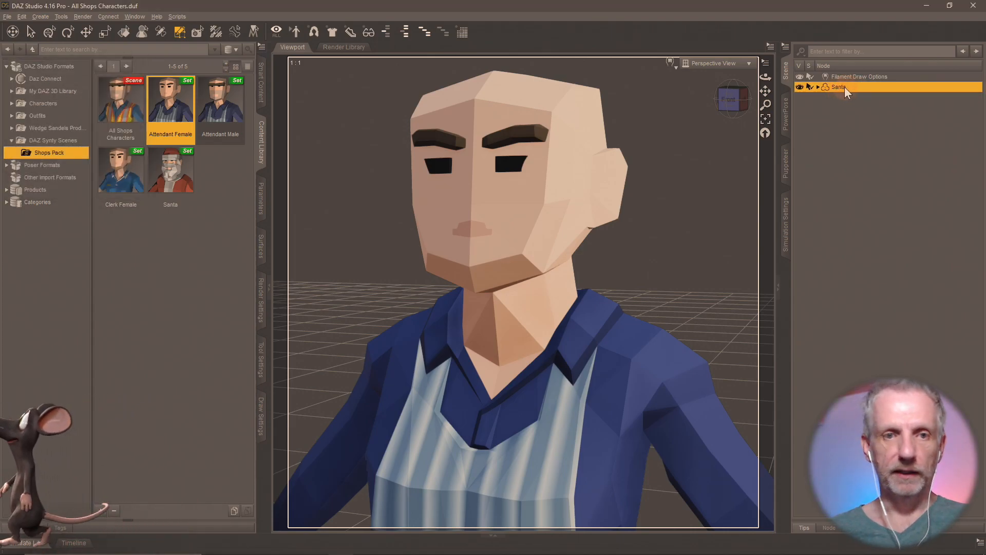
{"action": "double_click", "coordinate": [844, 87]}
{"action": "type", "text": "Attend"}
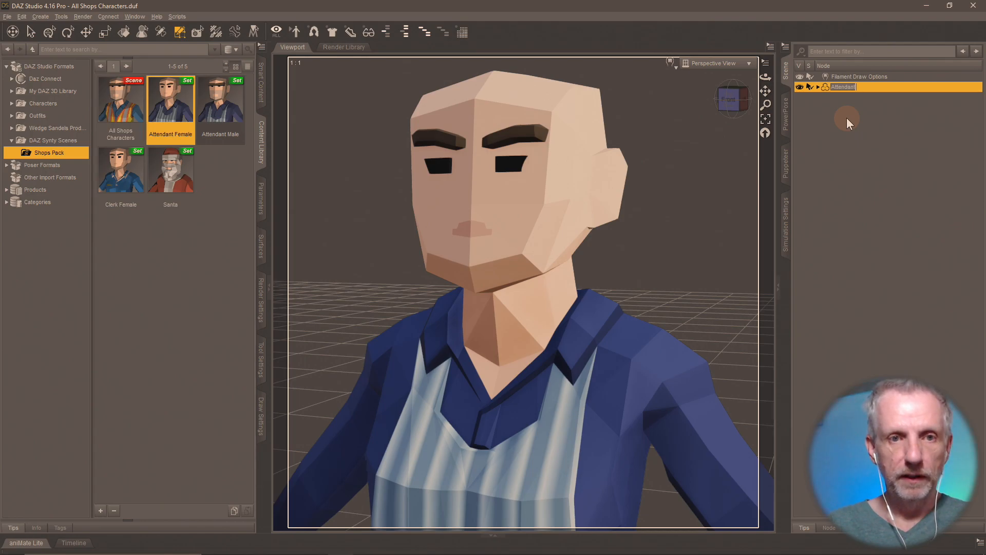
{"action": "type", "text": "ant Female"}
{"action": "key", "text": "Return"}
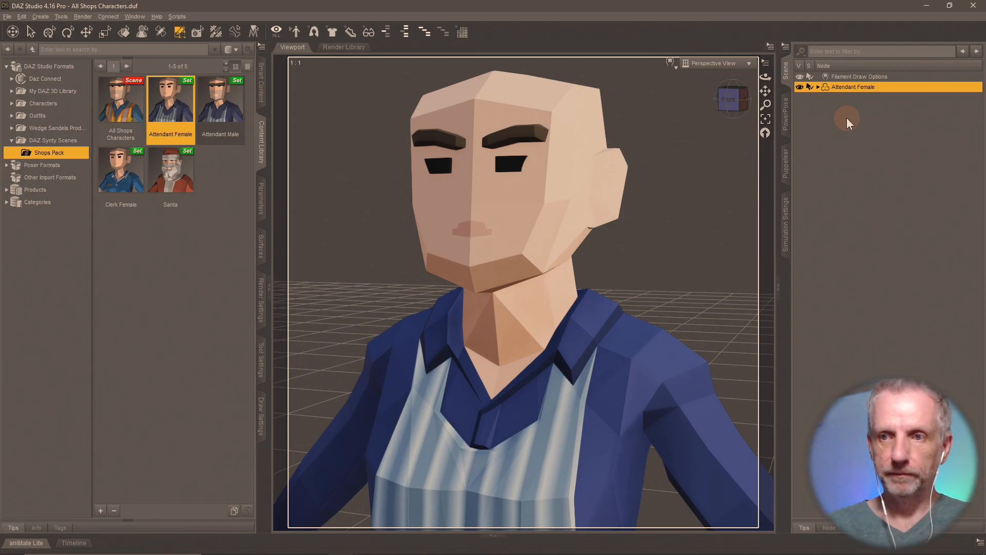
- Overwrite Attendant Female.duf with the renamed figure as a scene subset
{"action": "left_click", "coordinate": [101, 510]}
{"action": "left_click", "coordinate": [160, 275]}
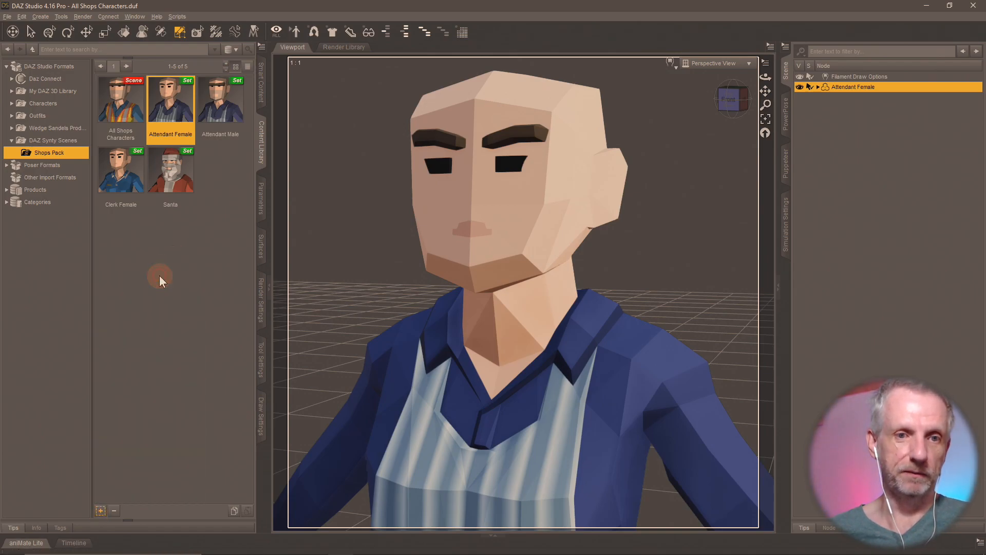
{"action": "left_click", "coordinate": [190, 98]}
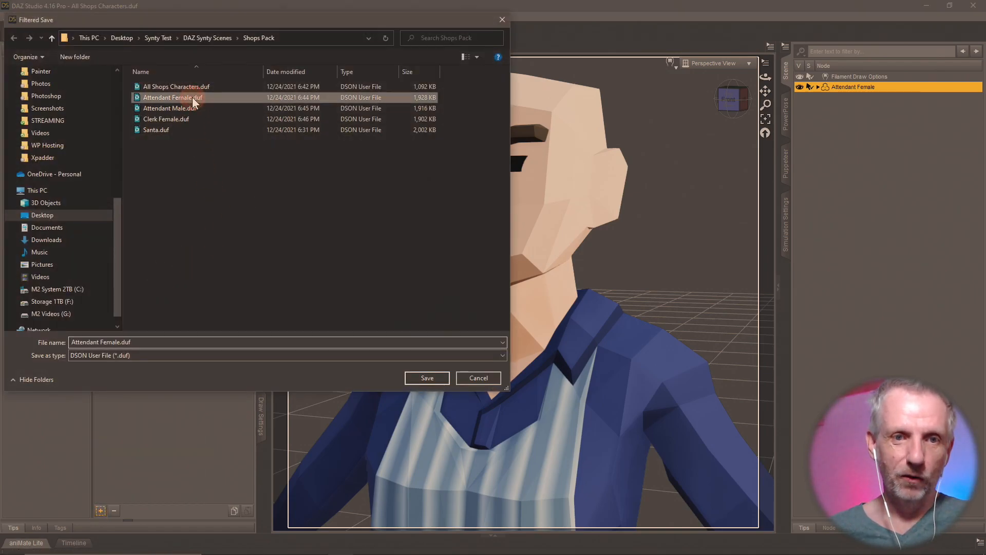
{"action": "left_click", "coordinate": [425, 378]}
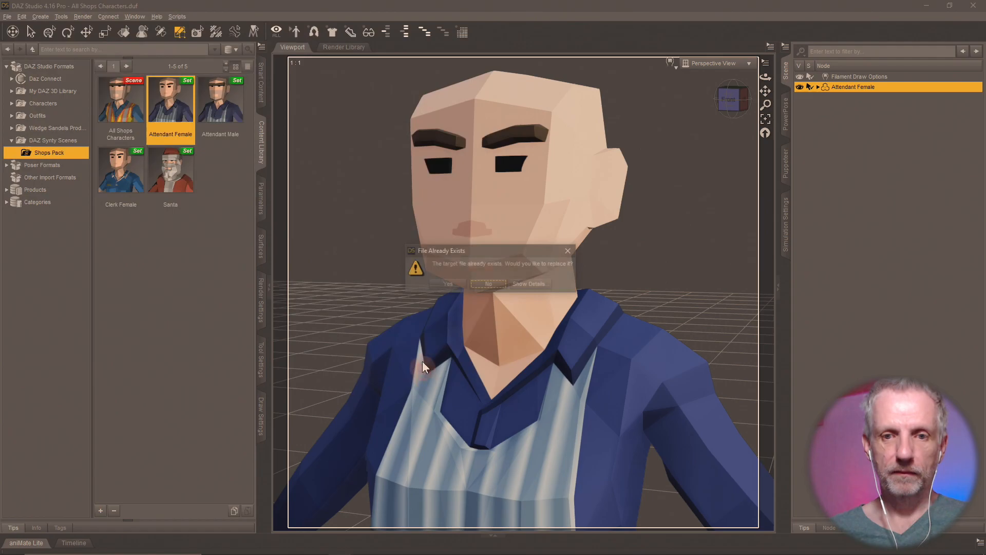
{"action": "left_click", "coordinate": [467, 286]}
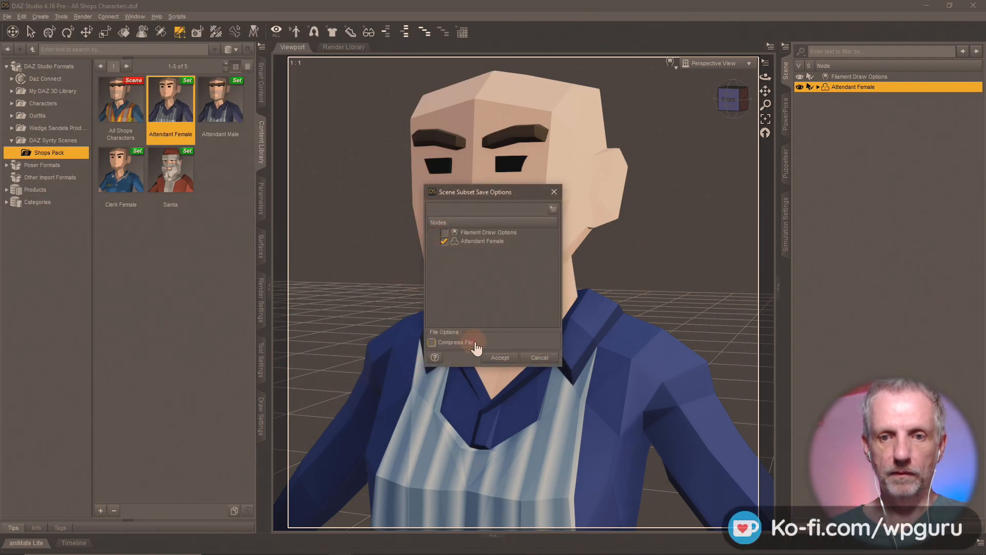
{"action": "left_click", "coordinate": [499, 358]}
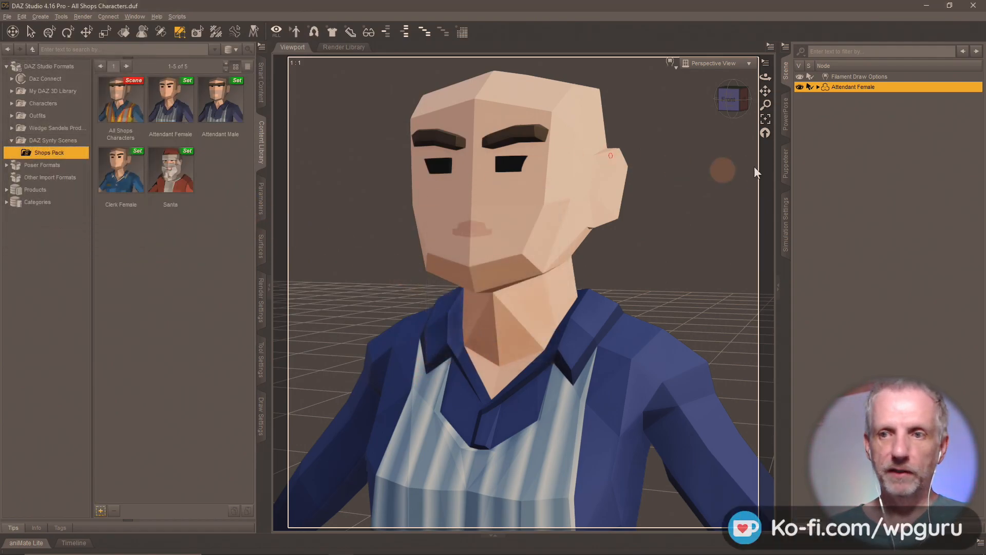
{"action": "key", "text": "Delete"}
{"action": "double_click", "coordinate": [221, 100]}
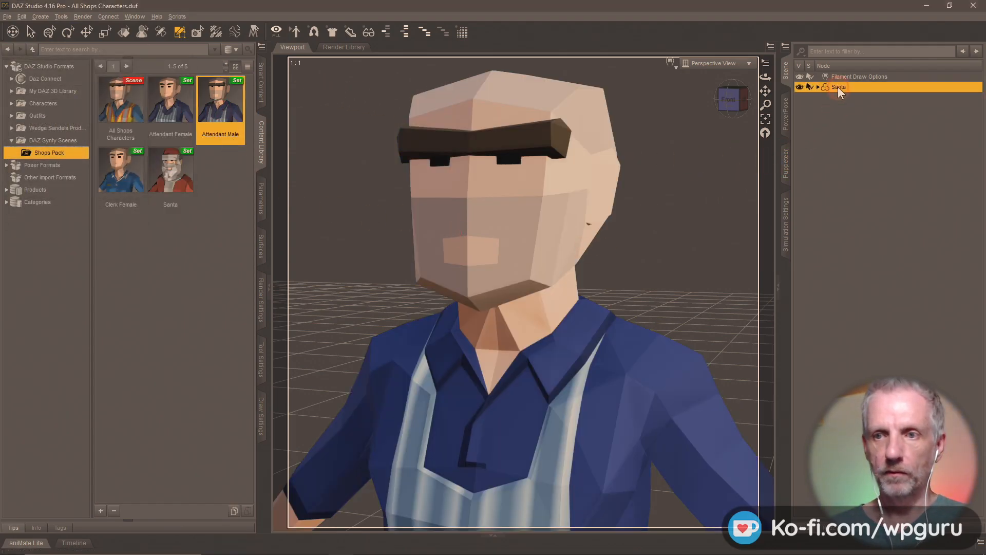
- Re-save the Attendant Male figure as a scene subset over Attendant Male.duf
{"action": "type", "text": "Attend"}
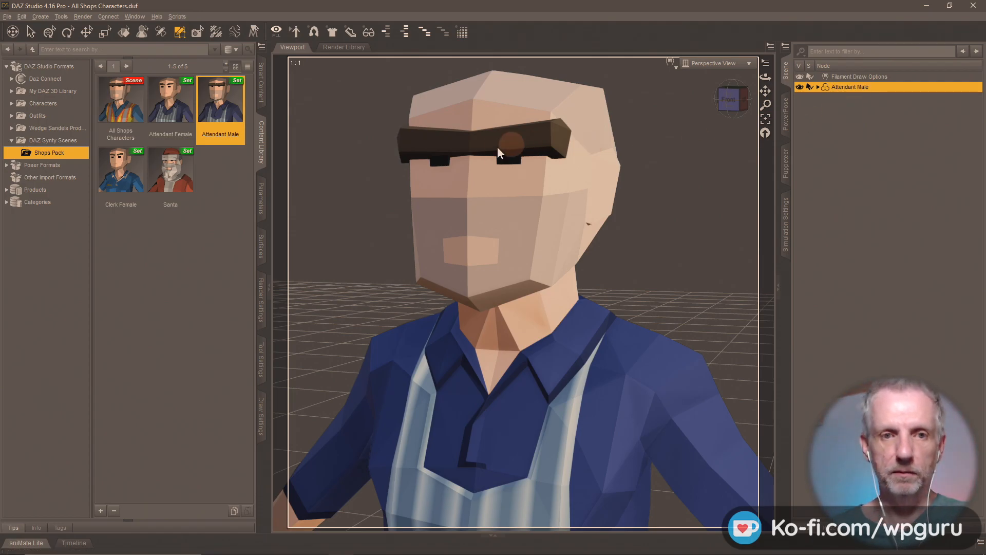
{"action": "left_click", "coordinate": [100, 510]}
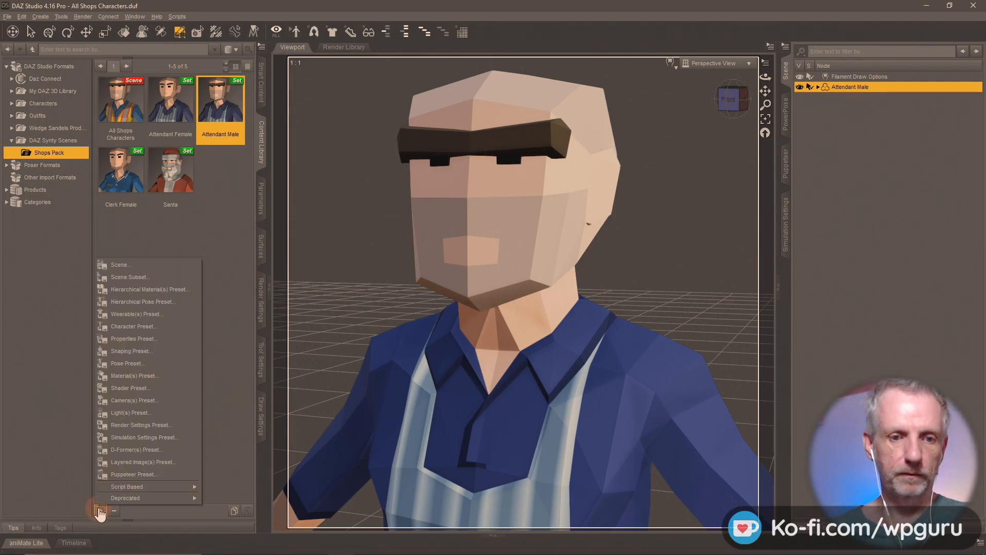
{"action": "left_click", "coordinate": [184, 276]}
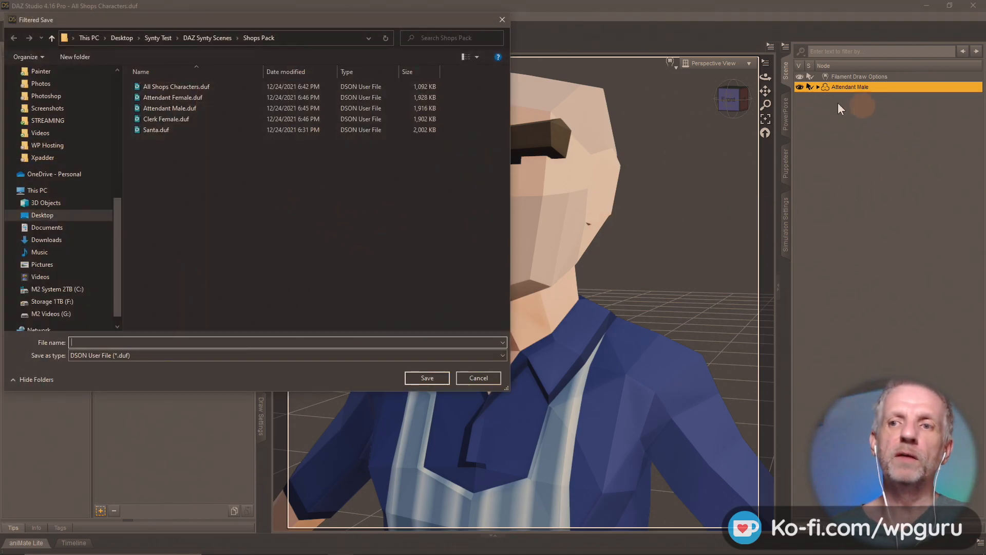
{"action": "left_click", "coordinate": [199, 112]}
{"action": "left_click", "coordinate": [420, 377]}
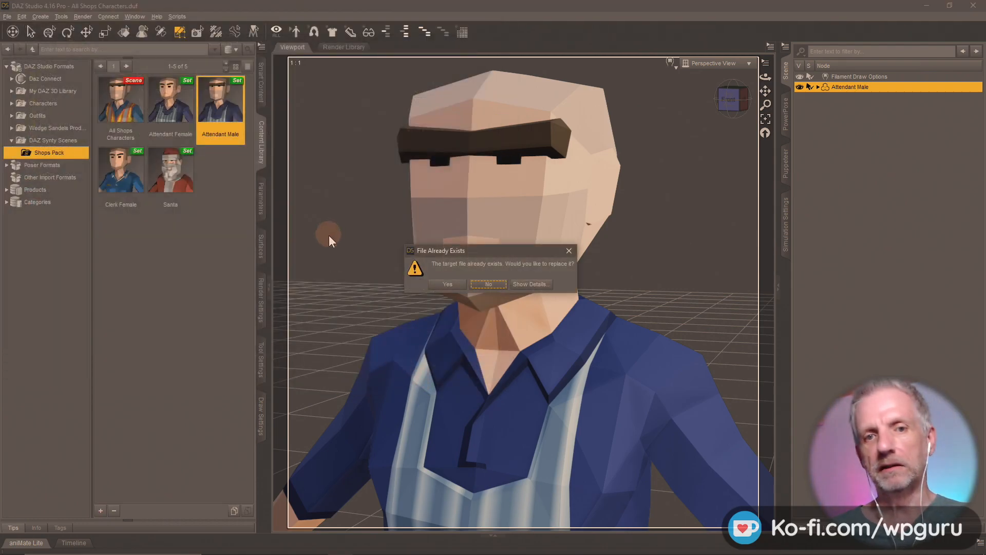
{"action": "left_click", "coordinate": [450, 286]}
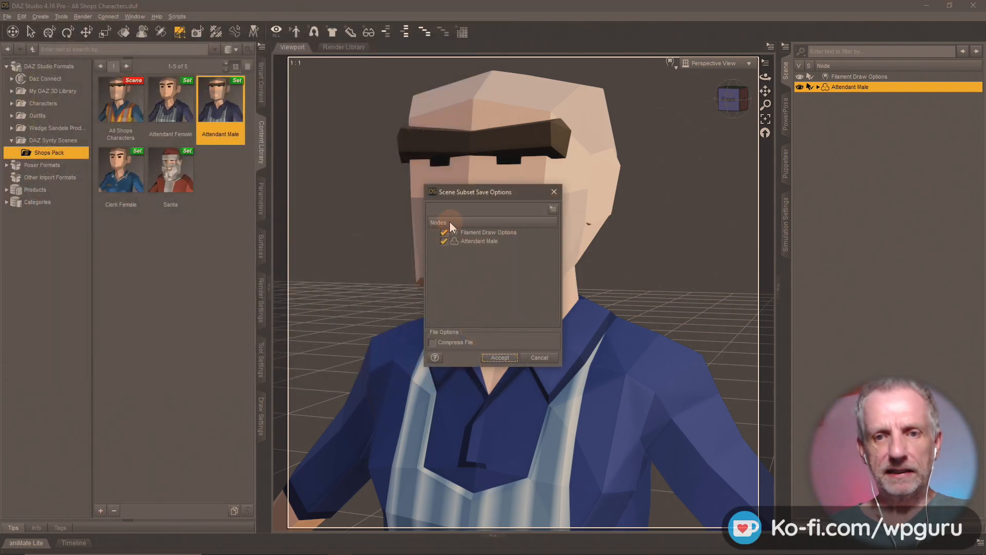
{"action": "left_click", "coordinate": [499, 357]}
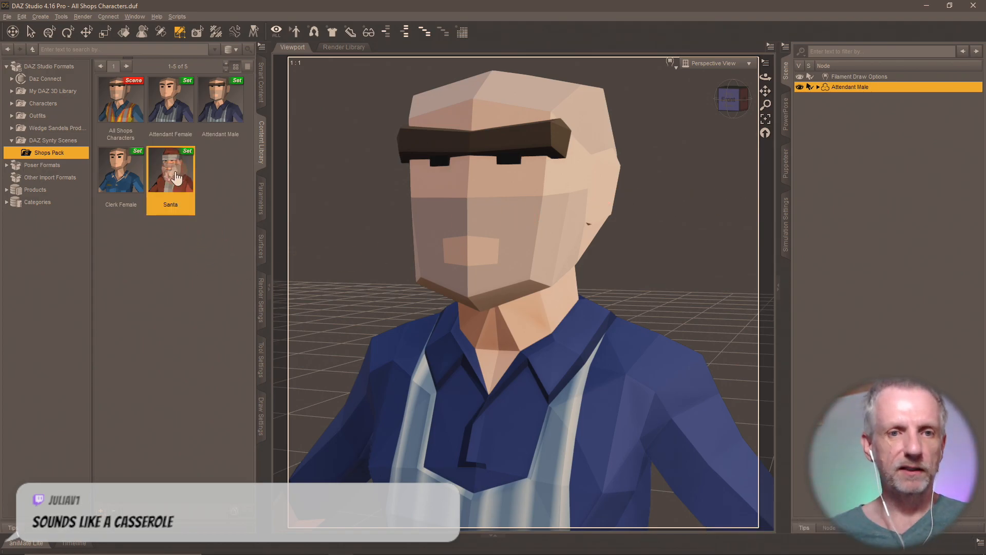
{"action": "double_click", "coordinate": [134, 120]}
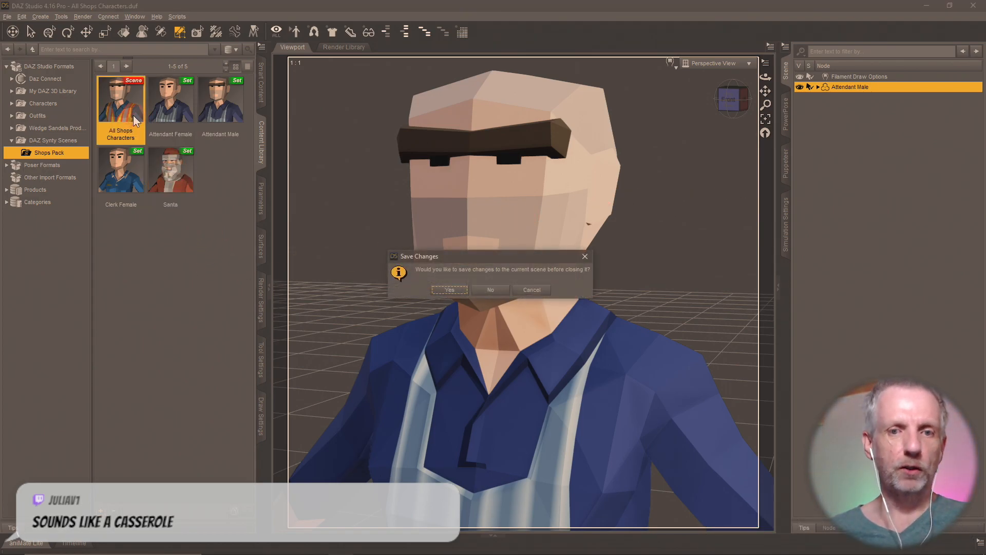
- Reload the scene without saving and rename the Santa figure node to 'Clerk Male'
{"action": "left_click", "coordinate": [485, 291]}
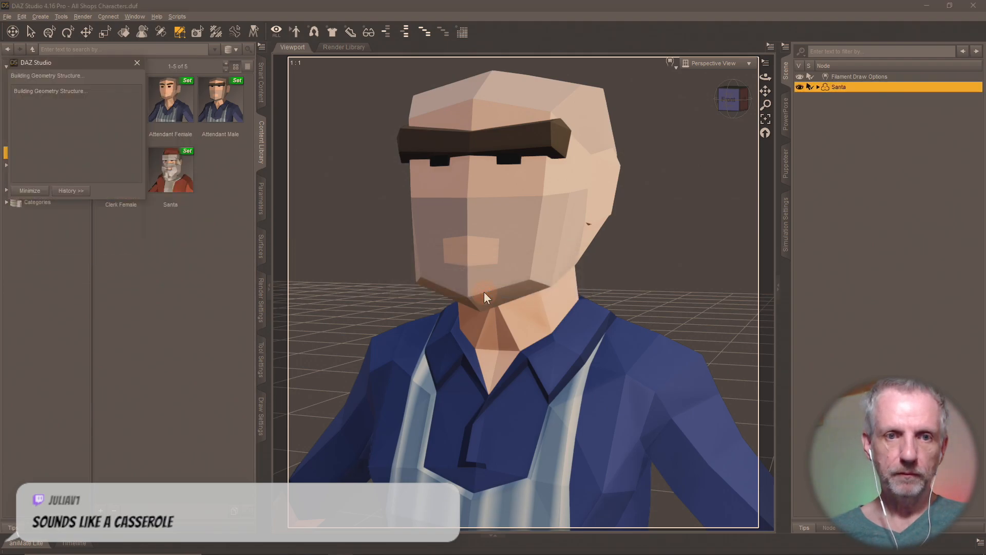
{"action": "left_click", "coordinate": [837, 87]}
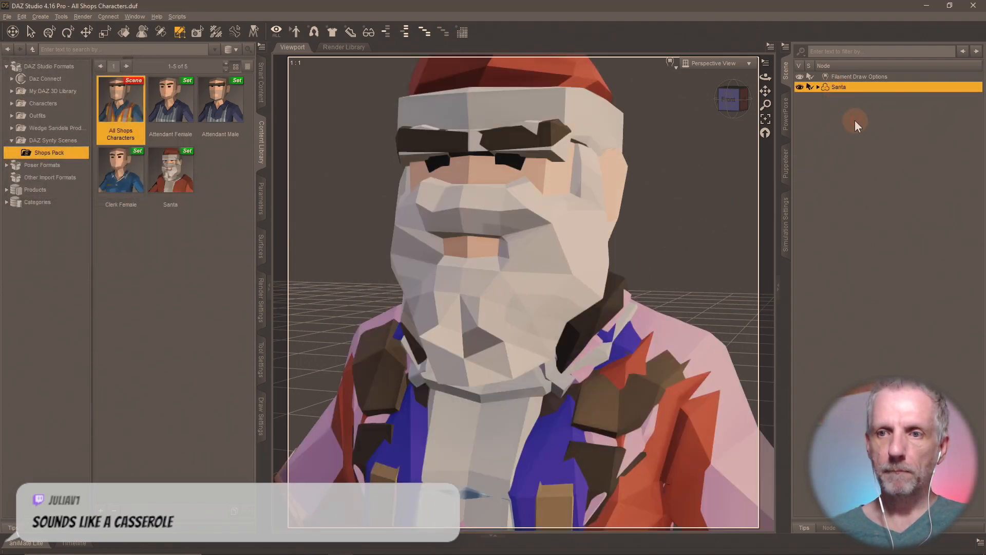
{"action": "left_click", "coordinate": [854, 149]}
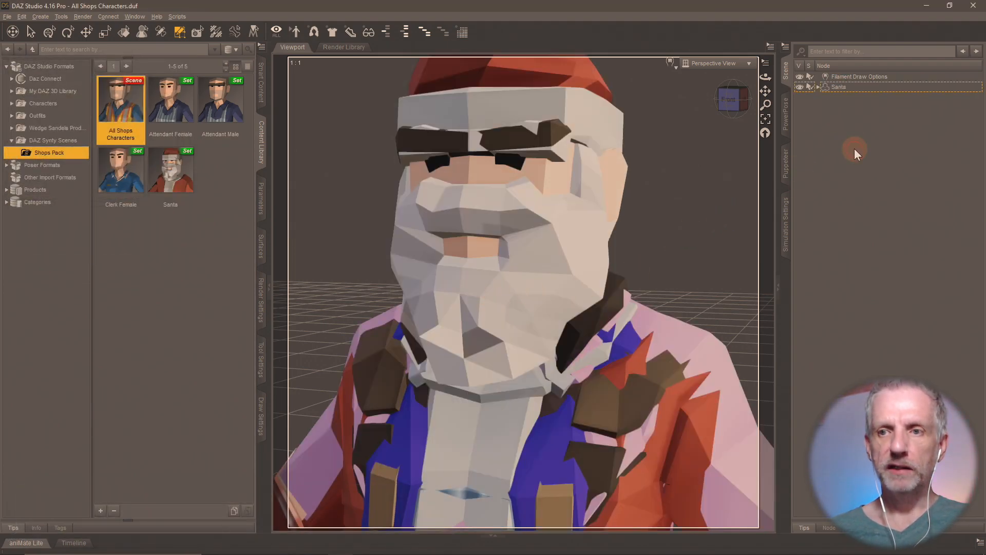
{"action": "left_click", "coordinate": [261, 371]}
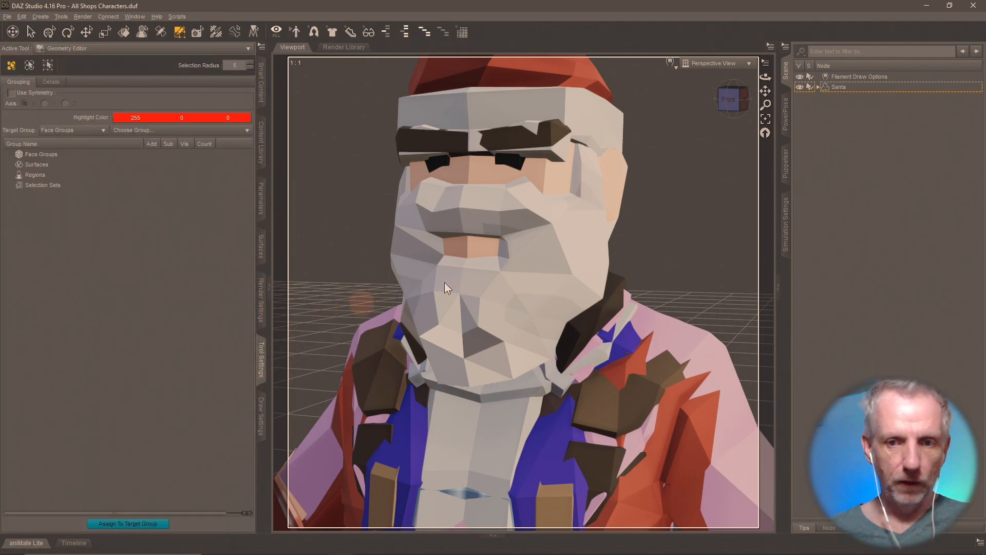
{"action": "left_click", "coordinate": [837, 88]}
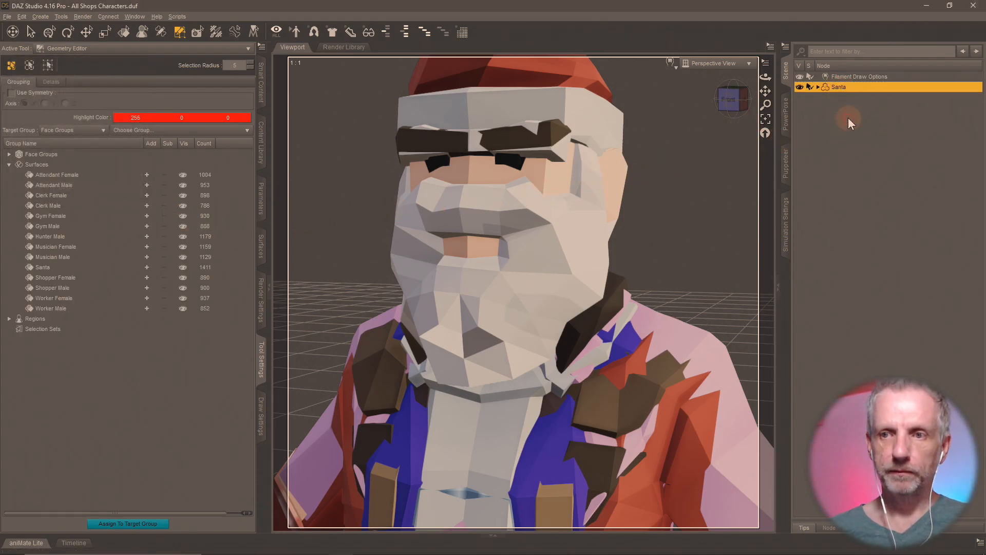
{"action": "type", "text": "Clerk Male"}
{"action": "key", "text": "Return"}
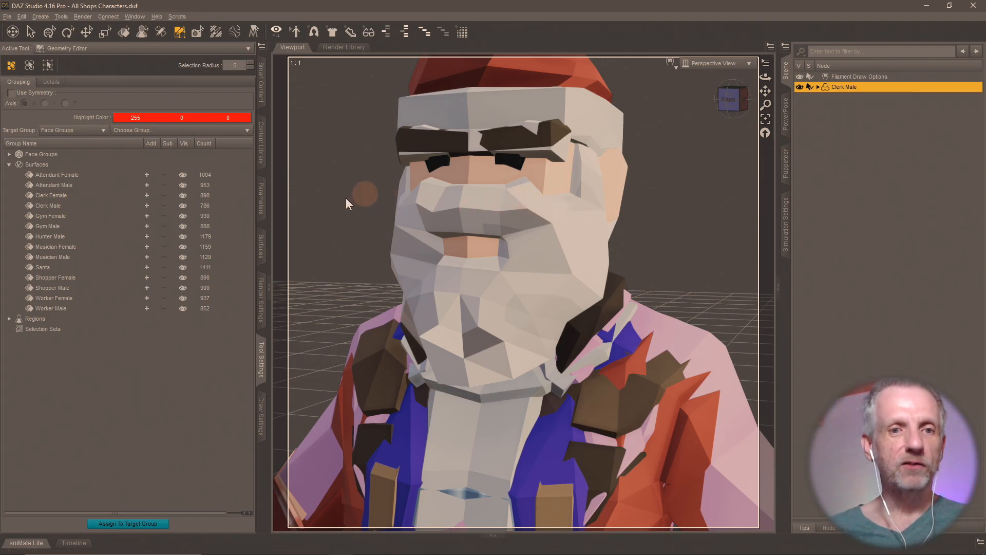
- Select every surface group except Clerk Male, from Attendant Female through Worker Male
{"action": "left_click", "coordinate": [146, 175]}
{"action": "left_click", "coordinate": [146, 185]}
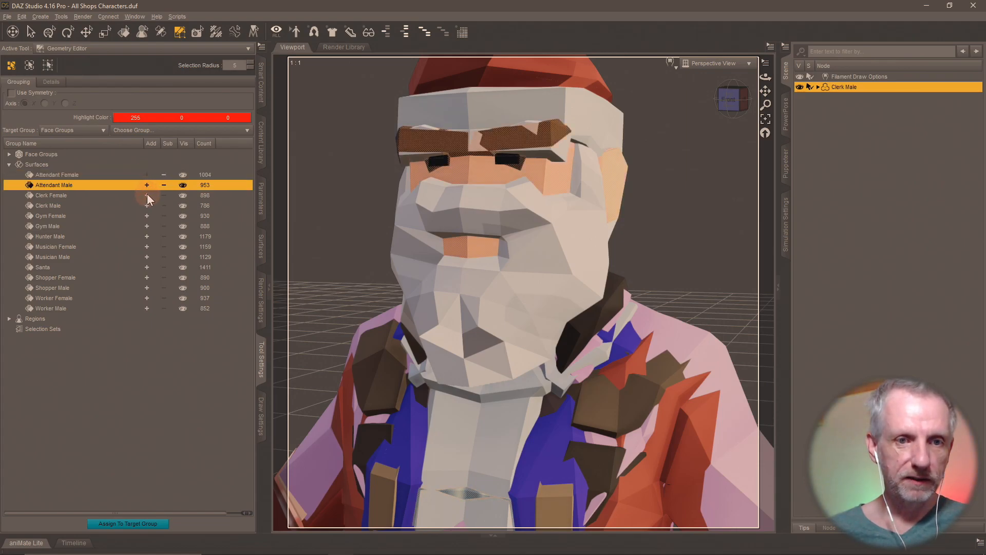
{"action": "left_click", "coordinate": [147, 195]}
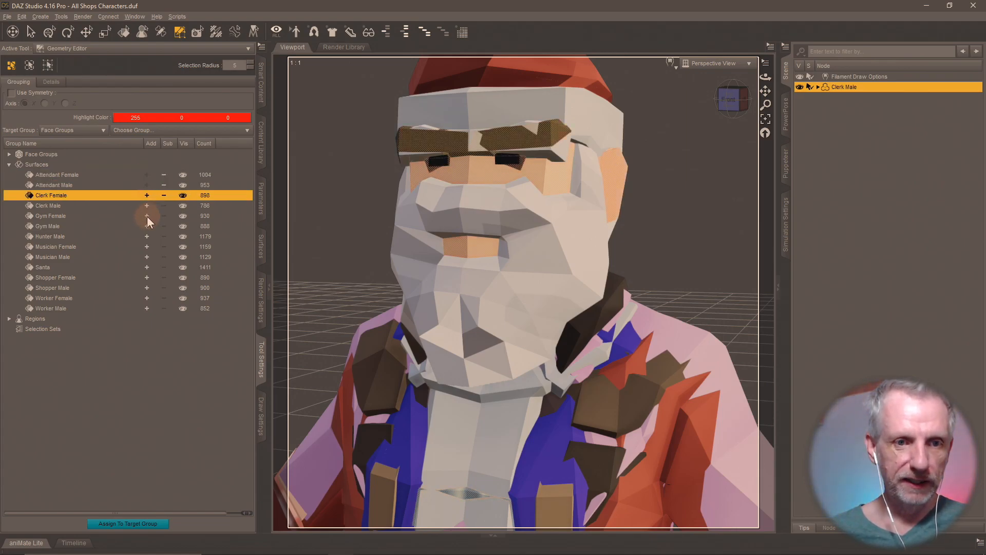
{"action": "left_click", "coordinate": [146, 216]}
{"action": "left_click", "coordinate": [147, 226]}
{"action": "left_click", "coordinate": [147, 236]}
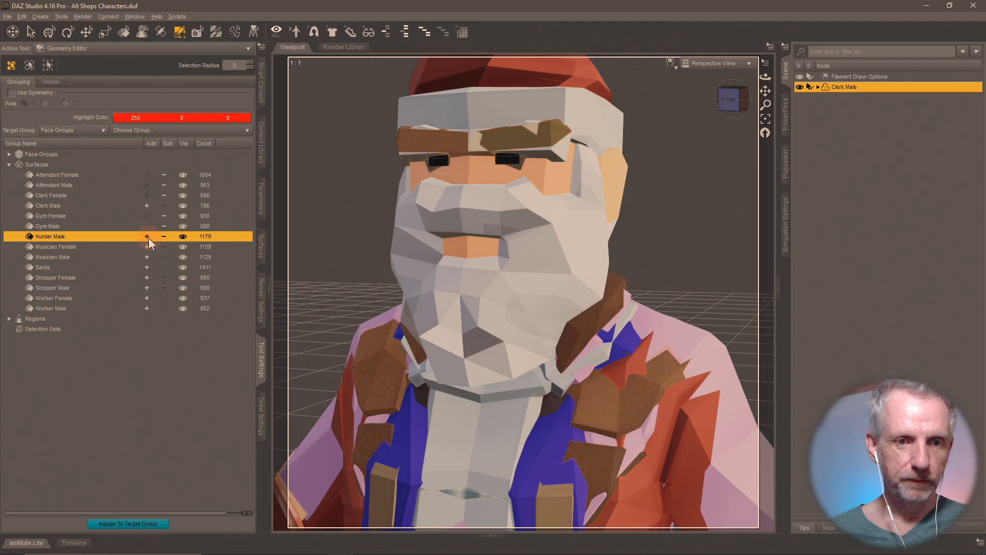
{"action": "left_click", "coordinate": [147, 246]}
{"action": "left_click", "coordinate": [147, 257]}
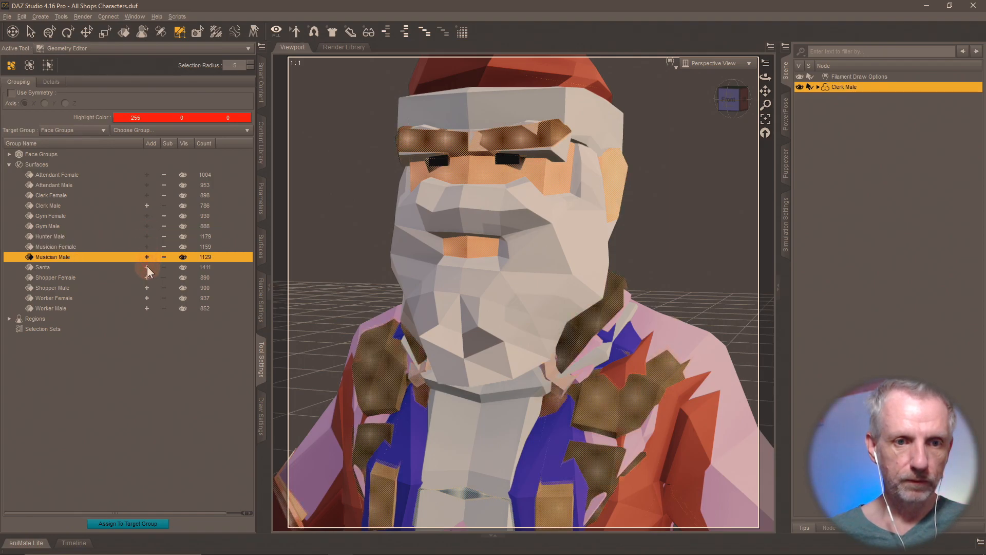
{"action": "left_click", "coordinate": [147, 267]}
{"action": "left_click", "coordinate": [147, 277]}
{"action": "left_click", "coordinate": [146, 287]}
{"action": "left_click", "coordinate": [147, 298]}
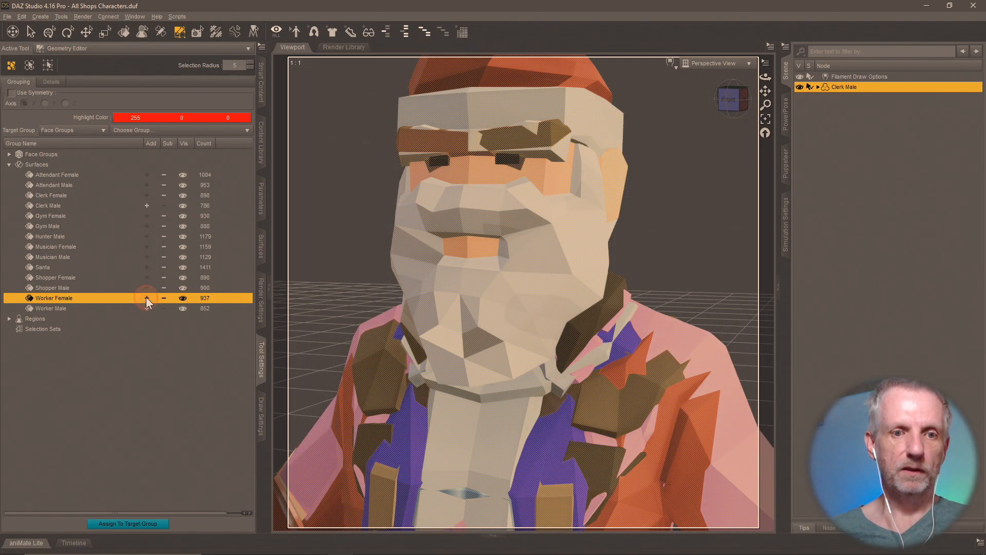
{"action": "left_click", "coordinate": [147, 308]}
- Delete the selected polygons, leaving only Clerk Male's 786 faces
{"action": "right_click", "coordinate": [439, 224]}
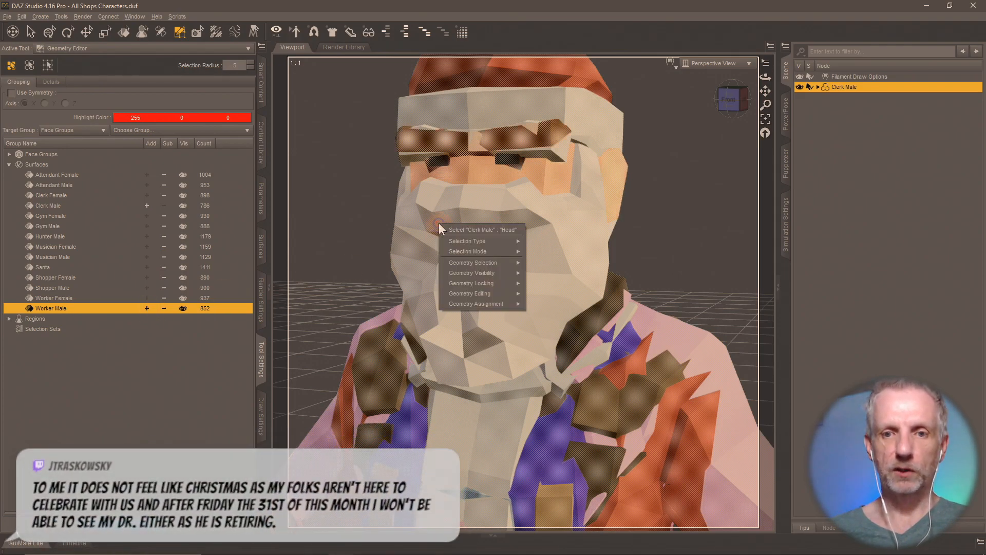
{"action": "mouse_move", "coordinate": [481, 283]}
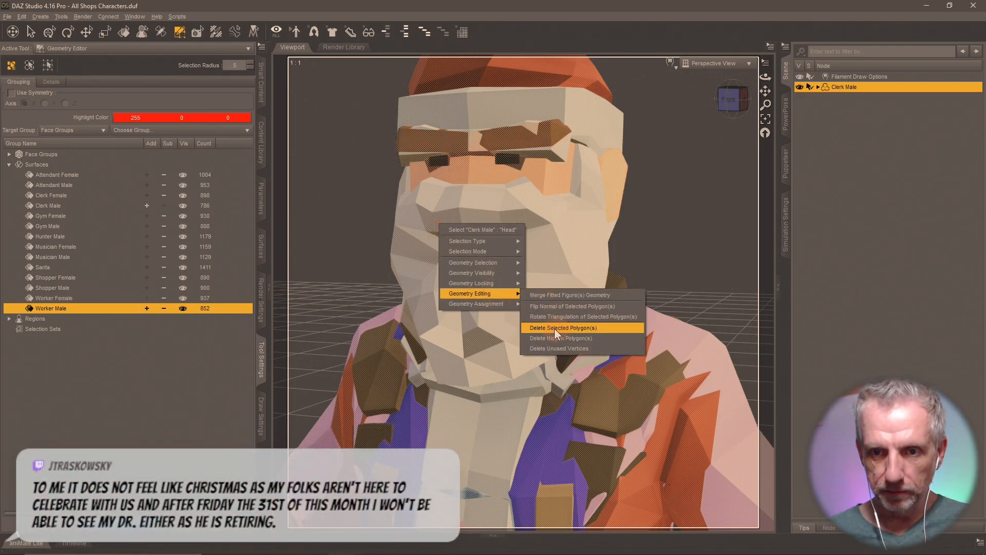
{"action": "left_click", "coordinate": [584, 328]}
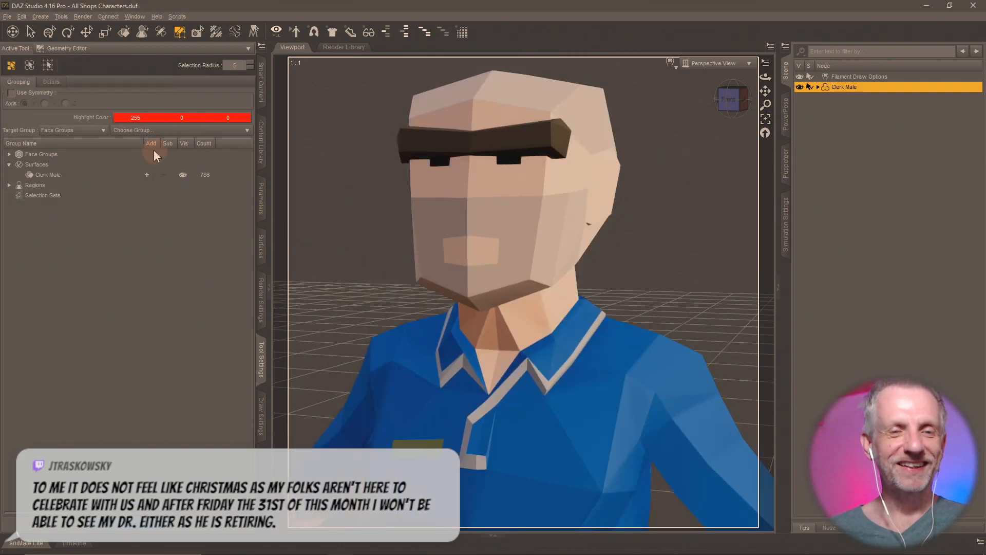
{"action": "left_click", "coordinate": [261, 141]}
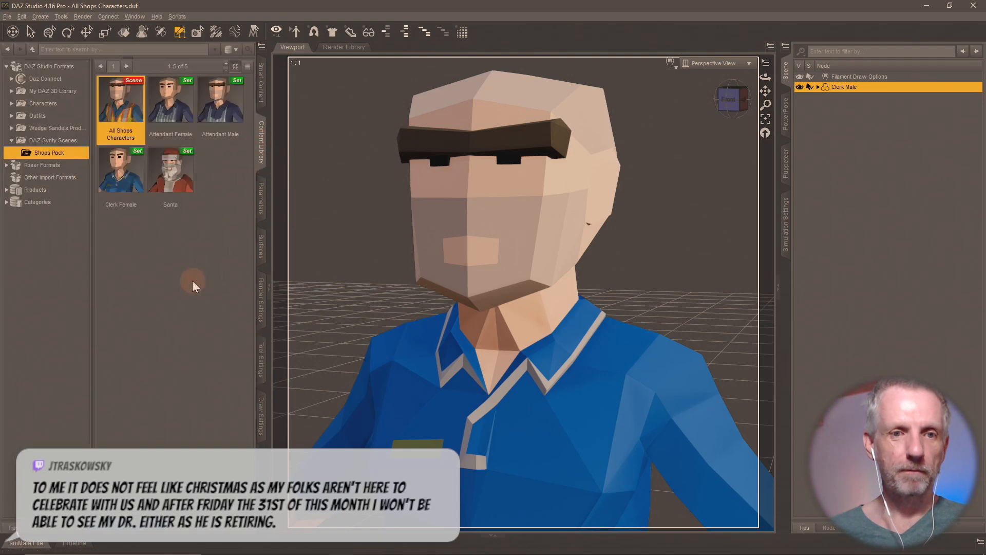
- Save the figure as scene subset 'Clerk Male' in the Shops Pack folder
{"action": "left_click", "coordinate": [100, 510]}
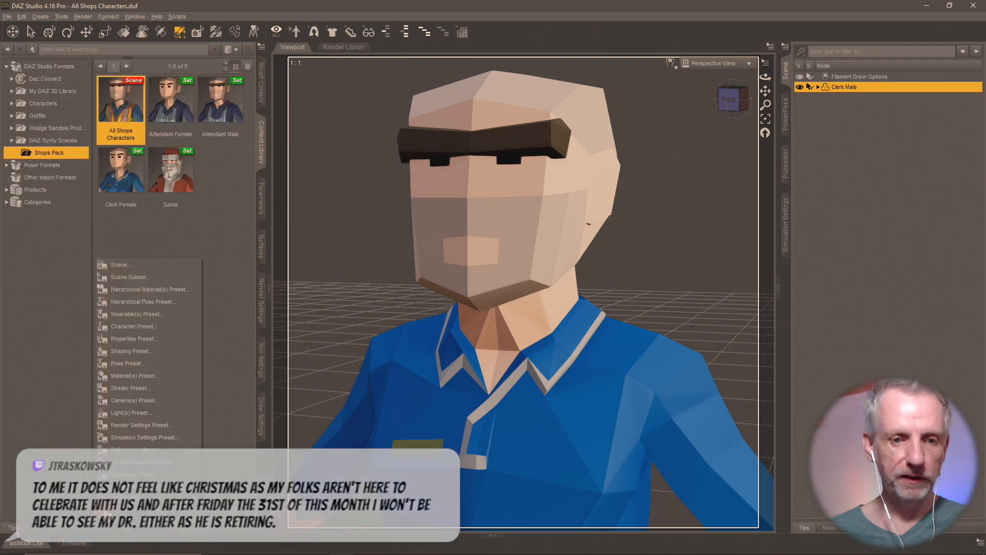
{"action": "left_click", "coordinate": [165, 275]}
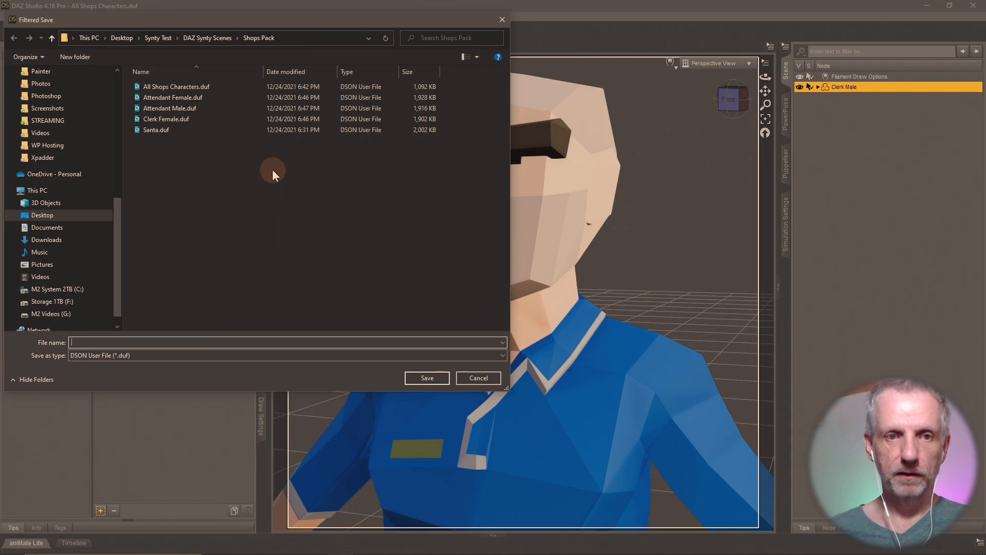
{"action": "type", "text": "Cle"}
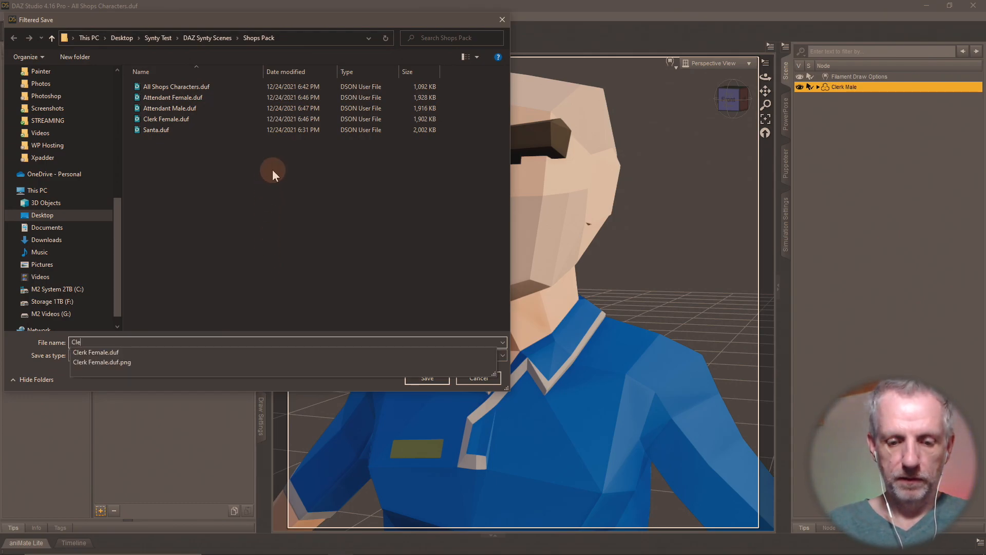
{"action": "type", "text": "rk Male"}
{"action": "key", "text": "Return"}
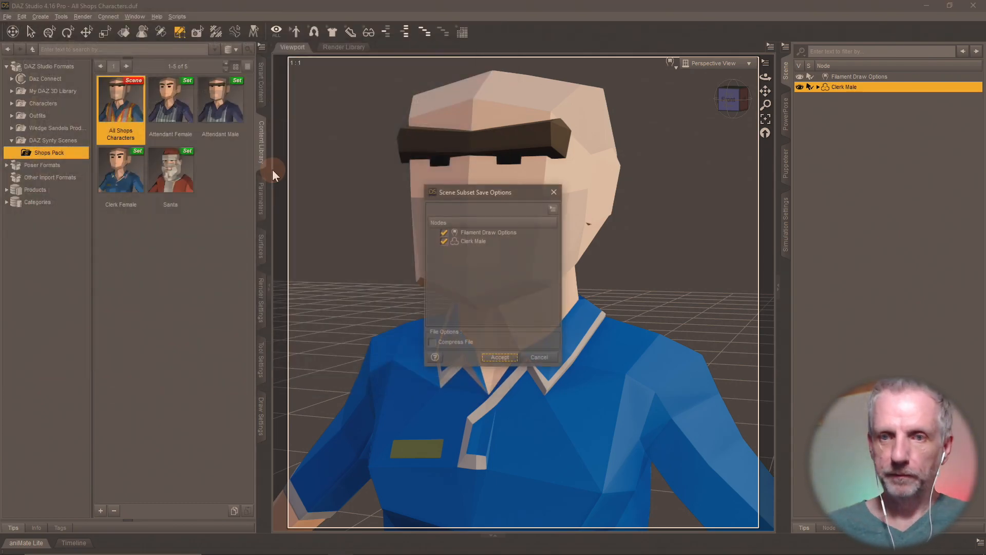
{"action": "left_click", "coordinate": [499, 358]}
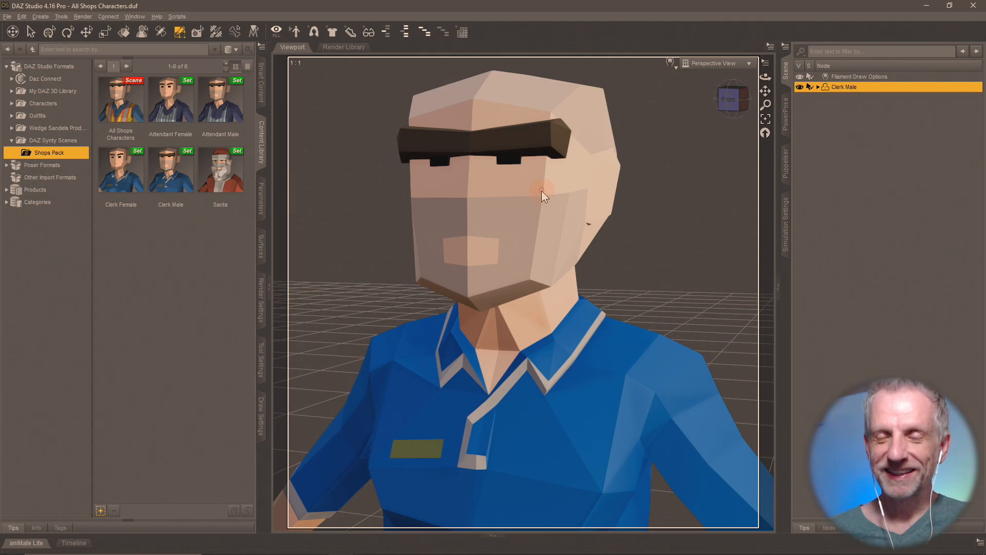
{"action": "double_click", "coordinate": [121, 102]}
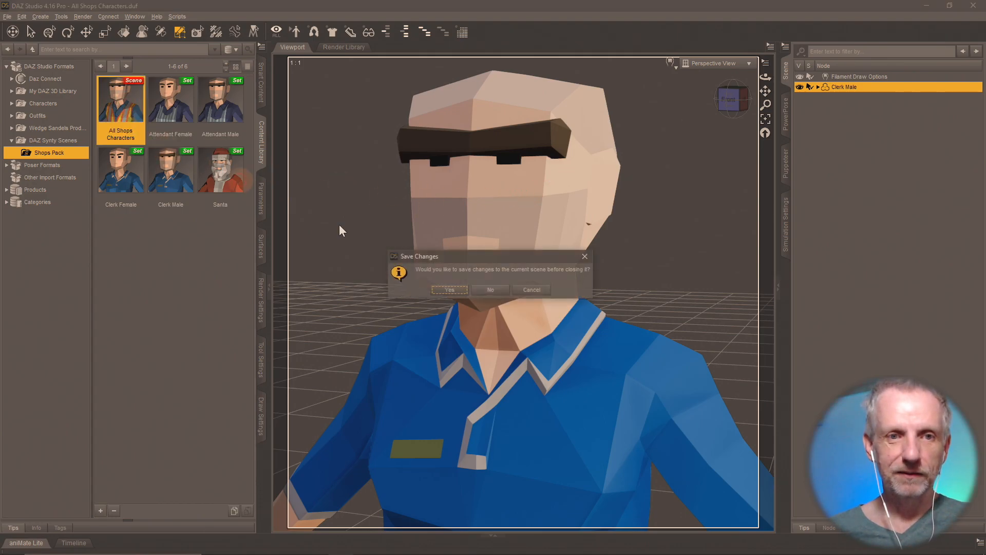
- Discard scene changes and select every surface group except Gym Female in the Geometry Editor
{"action": "left_click", "coordinate": [490, 289]}
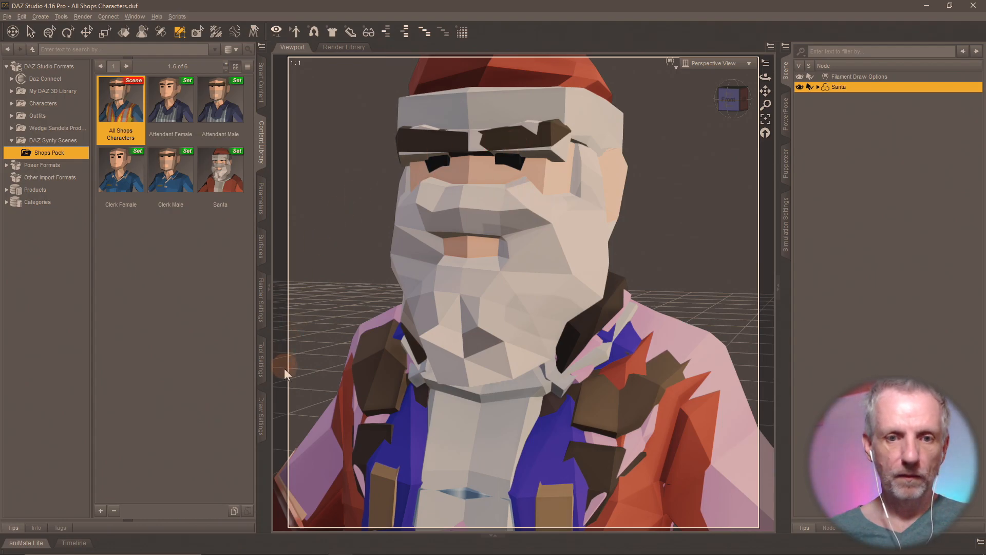
{"action": "left_click", "coordinate": [261, 366]}
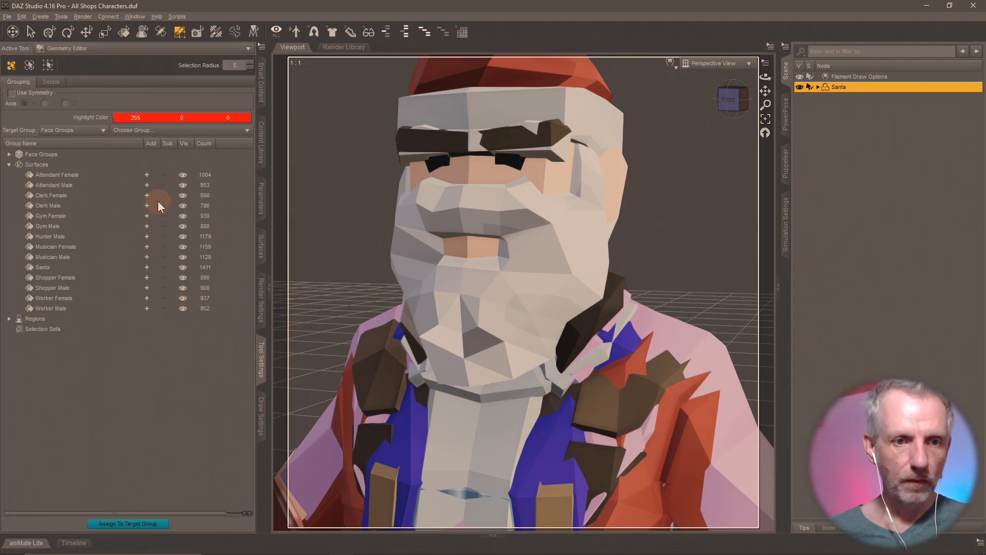
{"action": "left_click", "coordinate": [147, 174]}
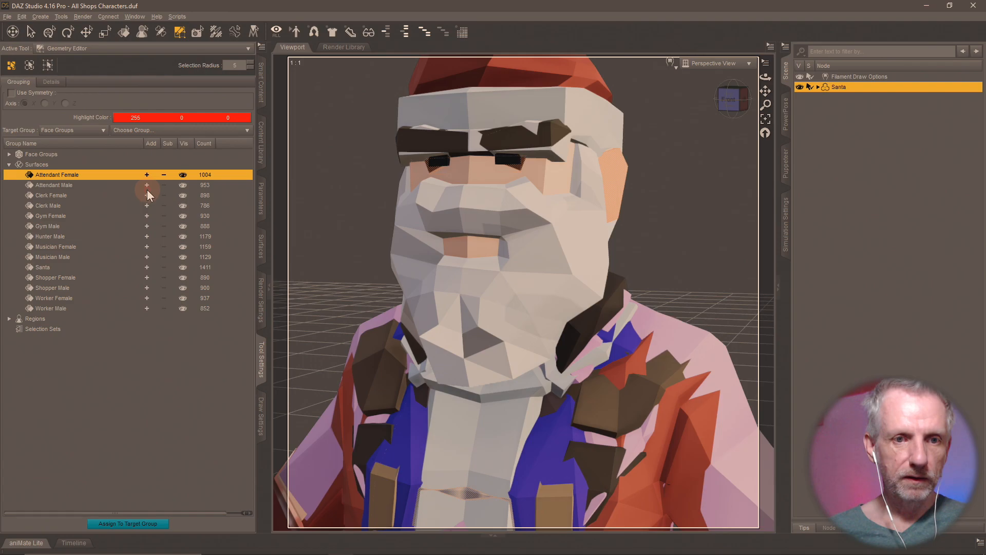
{"action": "left_click", "coordinate": [146, 185]}
{"action": "left_click", "coordinate": [146, 195]}
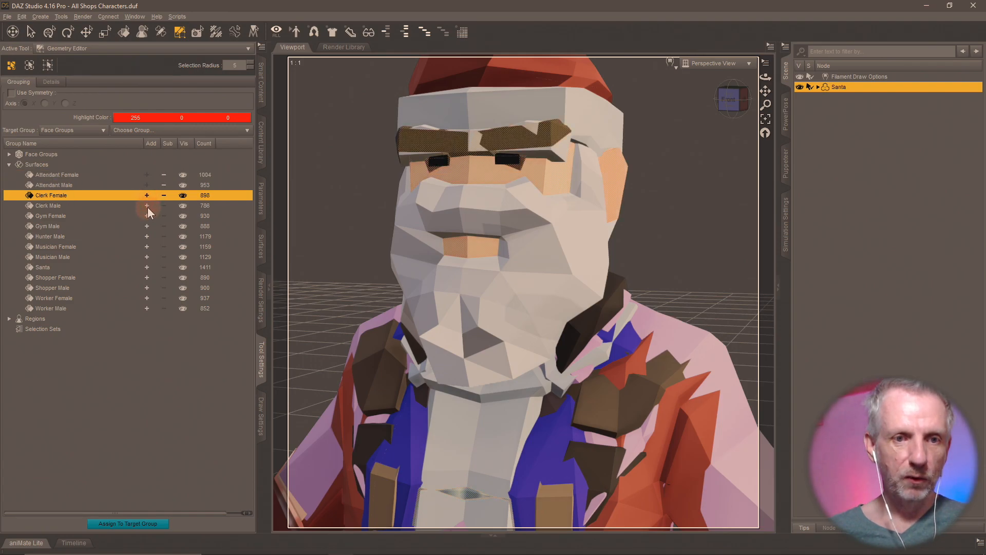
{"action": "left_click", "coordinate": [147, 206]}
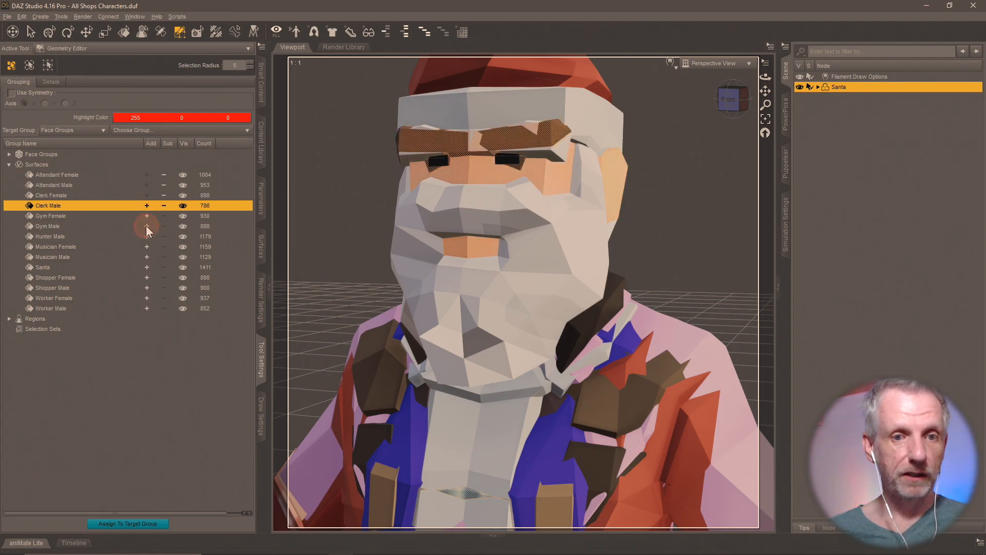
{"action": "left_click", "coordinate": [147, 226]}
{"action": "left_click", "coordinate": [144, 236]}
{"action": "left_click", "coordinate": [146, 247]}
{"action": "left_click", "coordinate": [146, 256]}
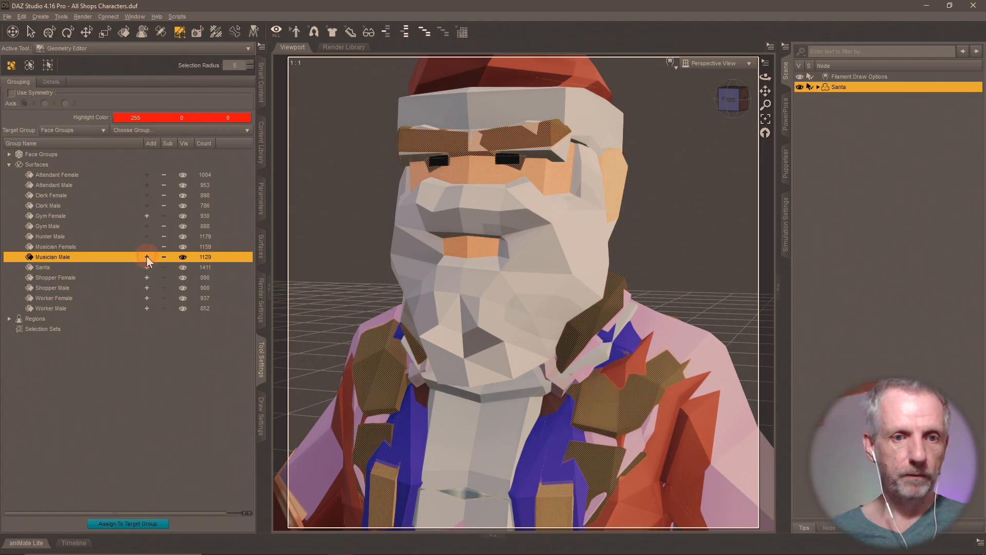
{"action": "left_click", "coordinate": [146, 266]}
{"action": "left_click", "coordinate": [146, 278]}
{"action": "left_click", "coordinate": [147, 287]}
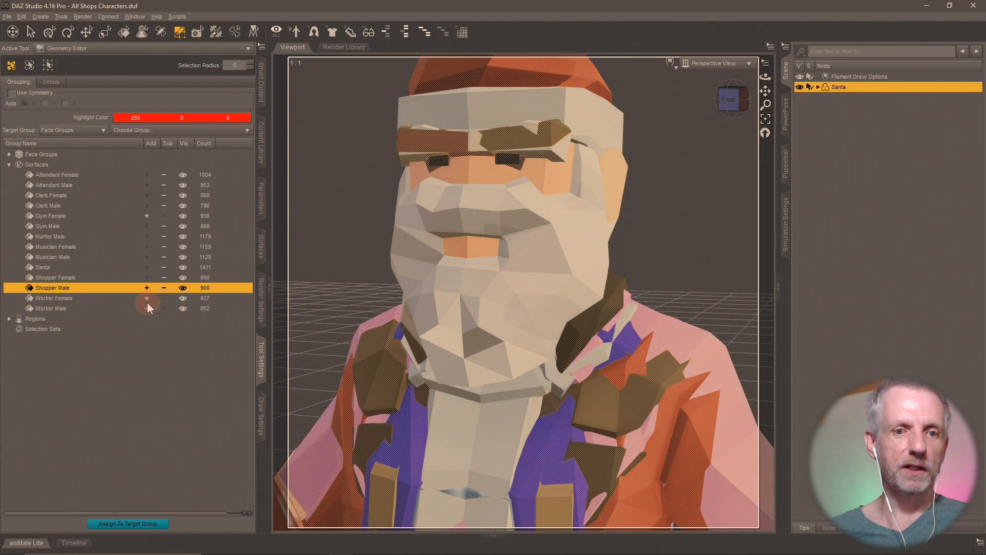
{"action": "left_click", "coordinate": [147, 298]}
{"action": "left_click", "coordinate": [147, 308]}
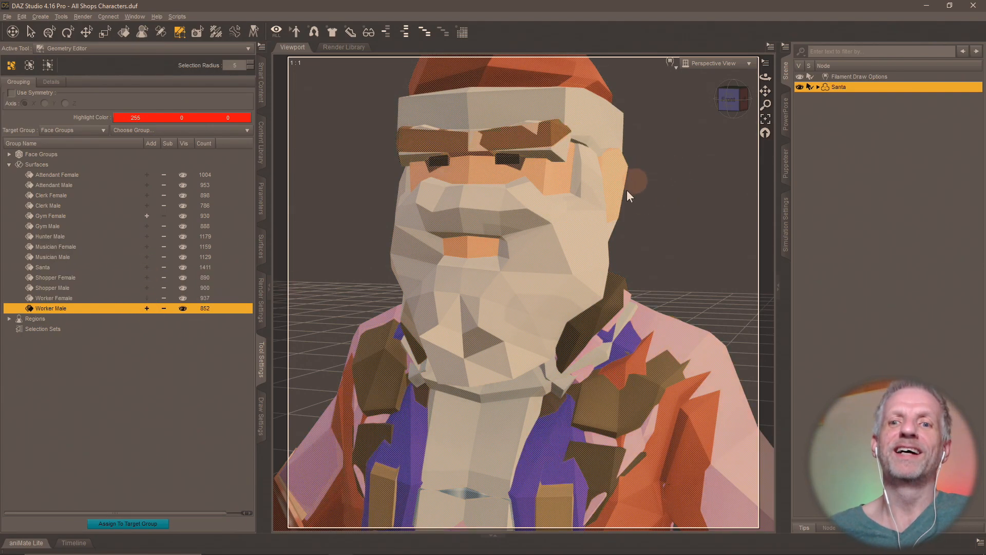
- Delete the selected polygons so only the Gym Female geometry remains
{"action": "right_click", "coordinate": [588, 193]}
{"action": "mouse_move", "coordinate": [627, 264]}
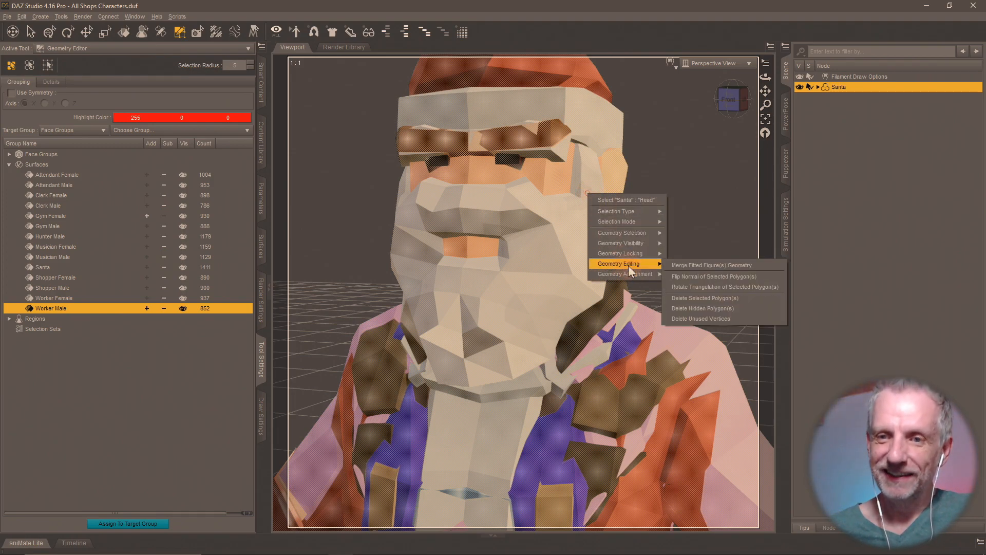
{"action": "left_click", "coordinate": [731, 297]}
{"action": "left_click", "coordinate": [465, 301]}
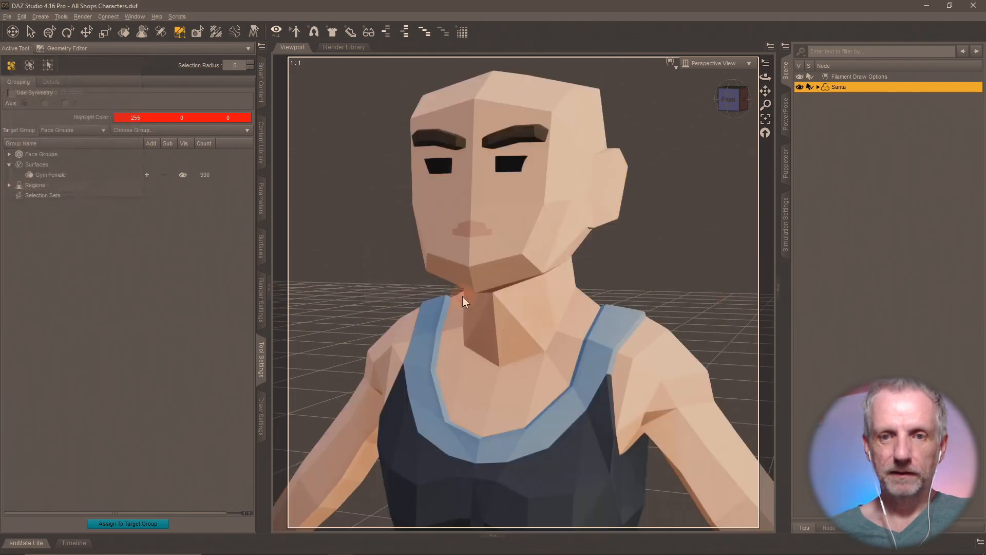
- Rename the Santa figure node to 'Gym Female'
{"action": "left_click", "coordinate": [918, 138]}
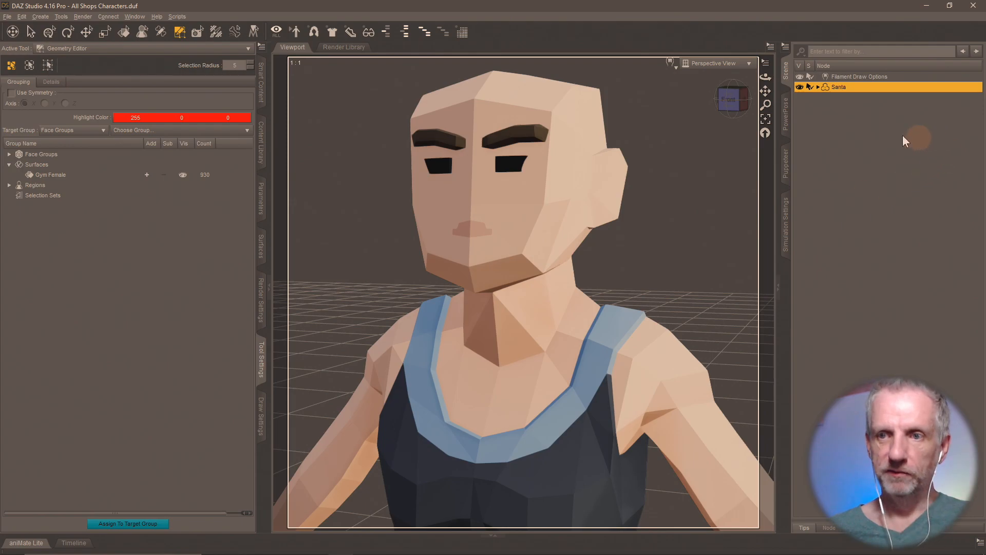
{"action": "double_click", "coordinate": [839, 88]}
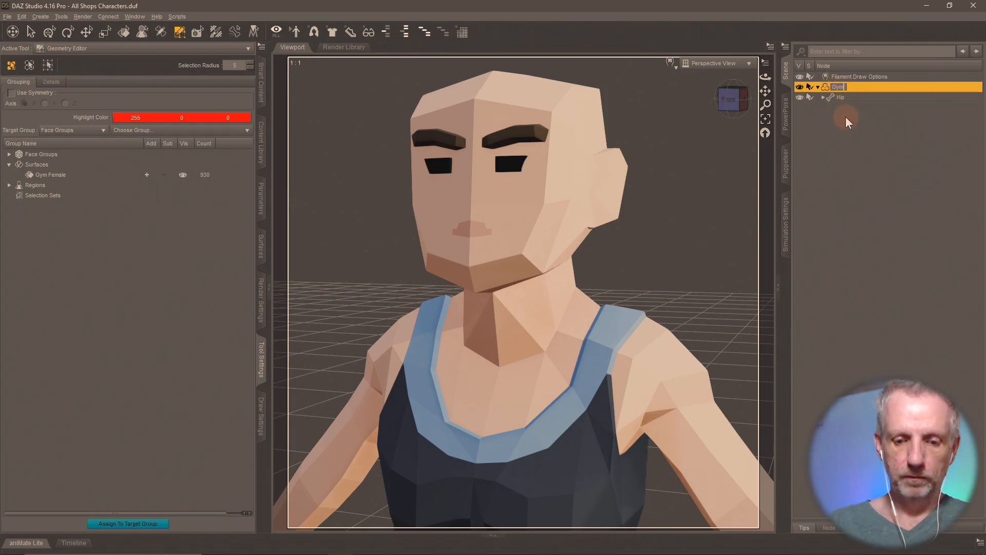
{"action": "type", "text": "Gym Female"}
{"action": "key", "text": "Return"}
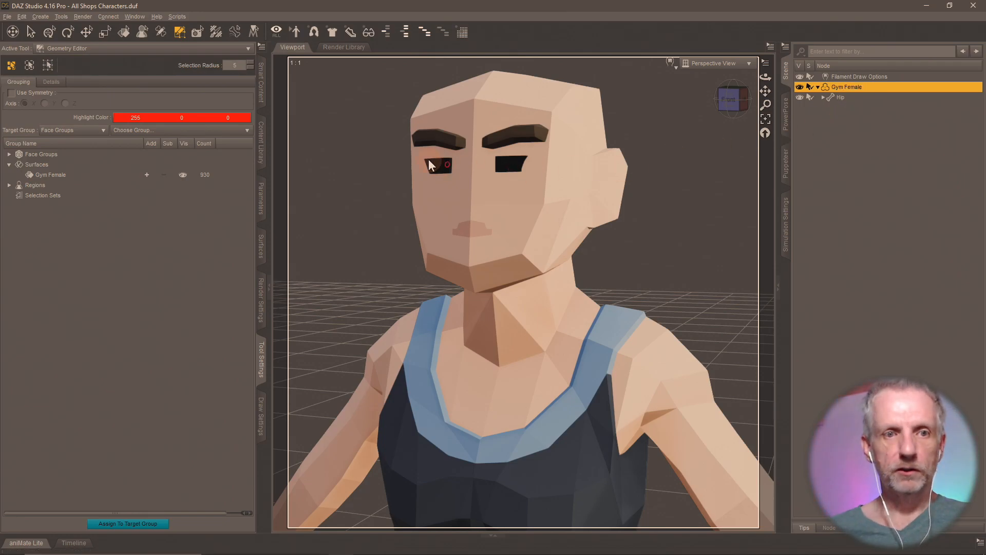
{"action": "left_click", "coordinate": [261, 154]}
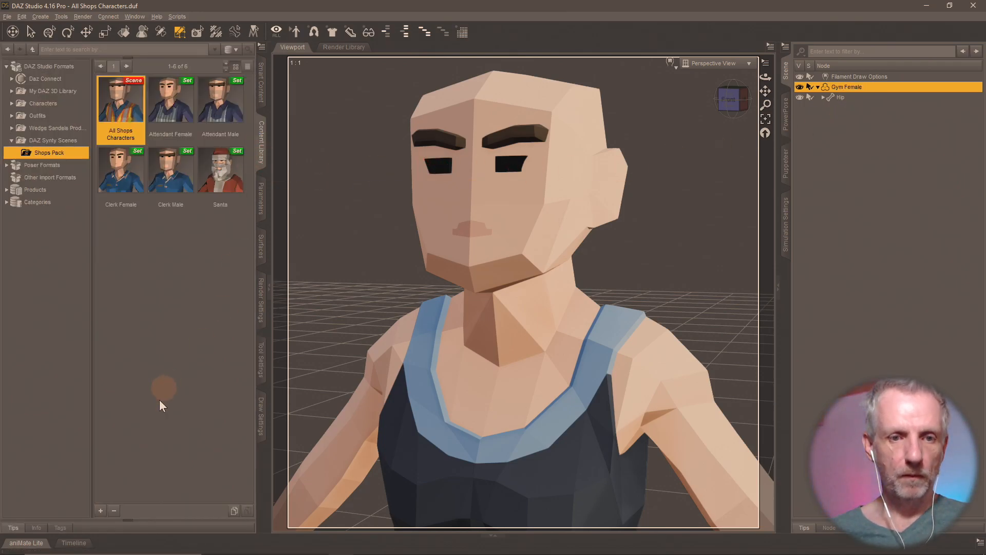
- Save a 'Gym Female' scene subset into Shops Pack, then reopen All Shops Characters
{"action": "left_click", "coordinate": [101, 510]}
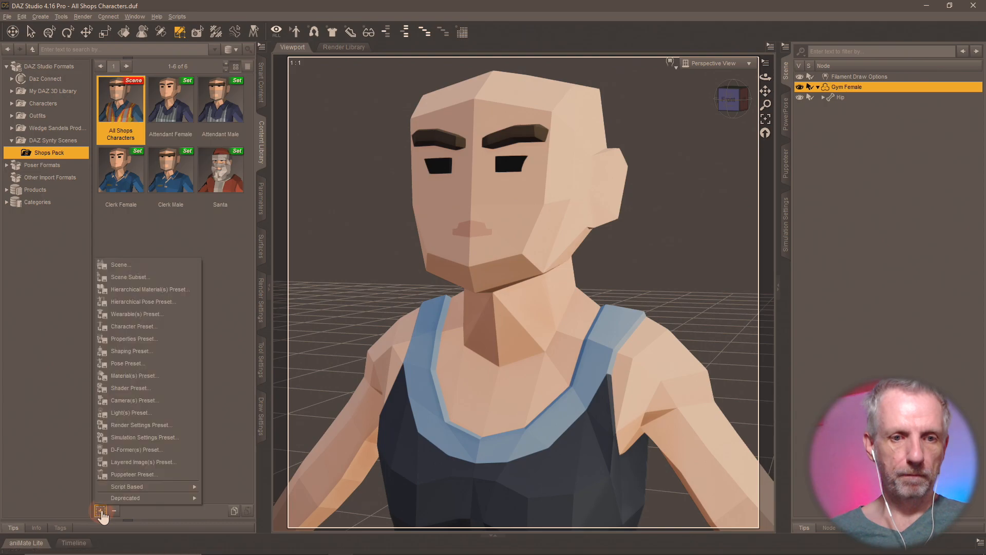
{"action": "left_click", "coordinate": [151, 281]}
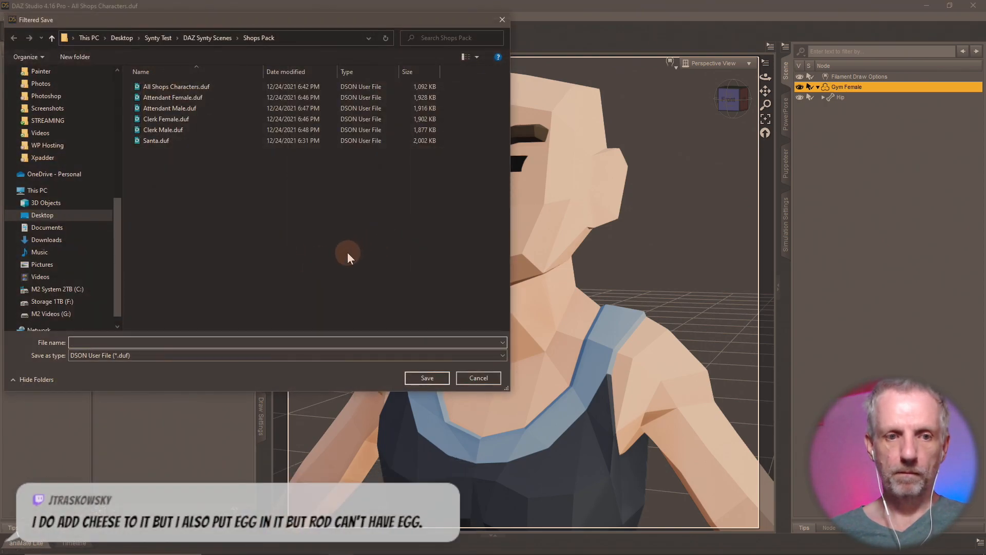
{"action": "type", "text": "Gymn"}
{"action": "key", "text": "BackSpace"}
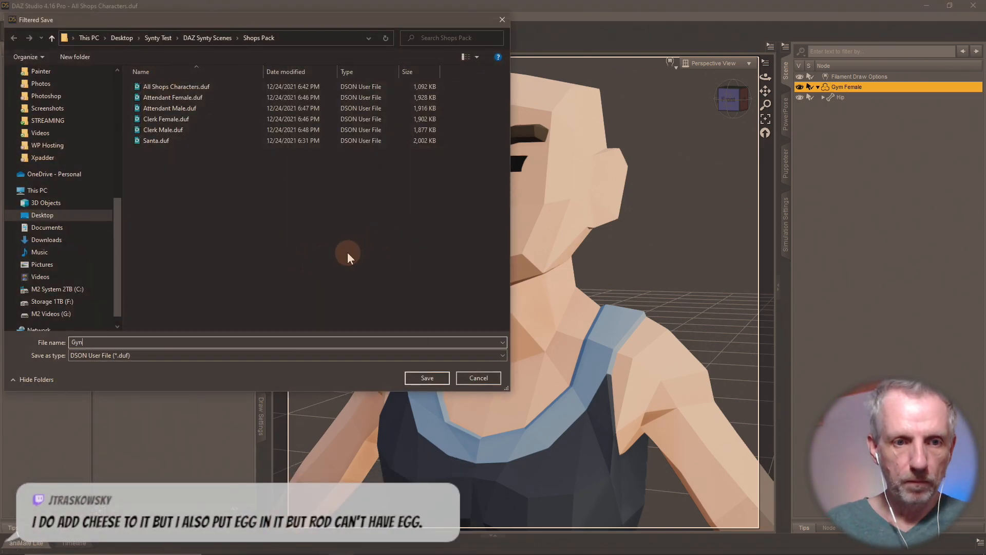
{"action": "type", "text": "m Female"}
{"action": "key", "text": "Return"}
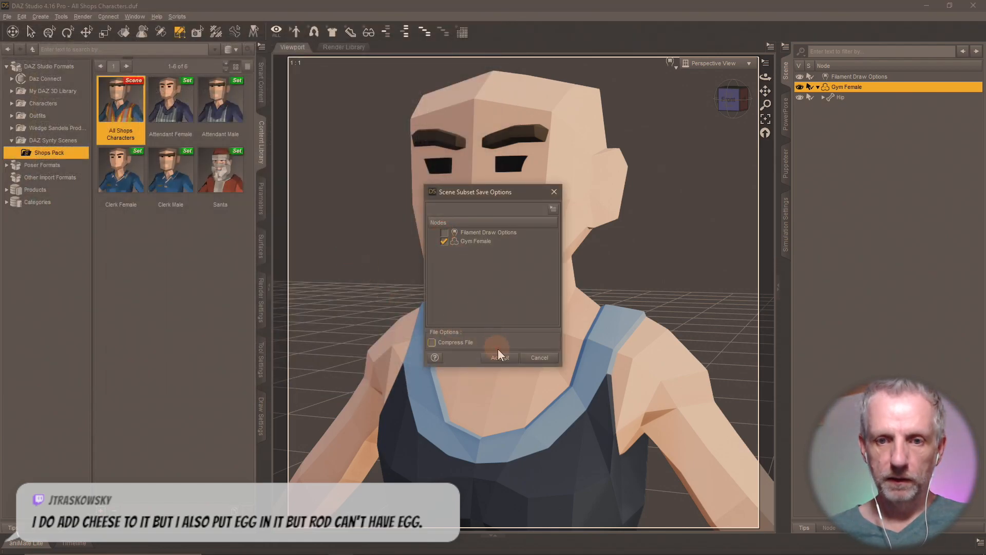
{"action": "left_click", "coordinate": [502, 358]}
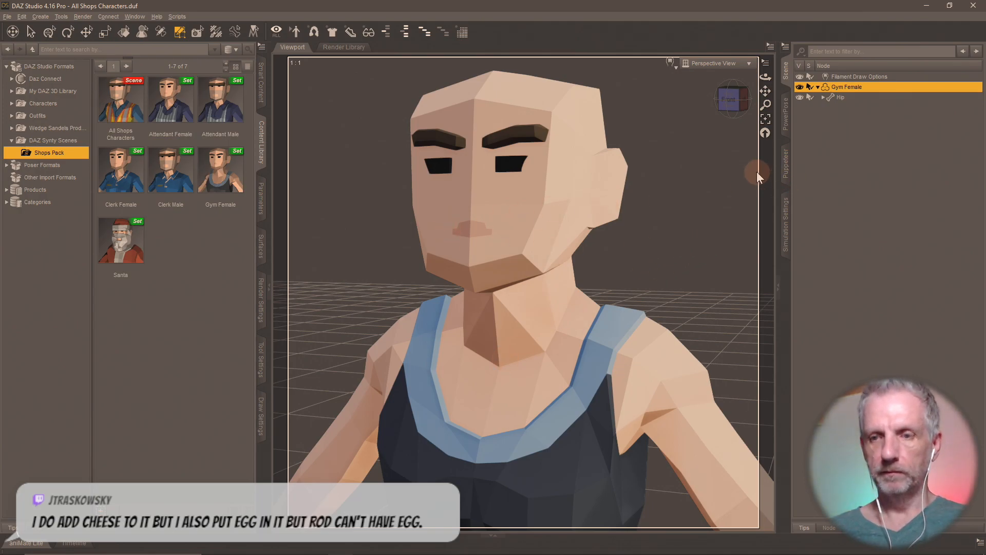
{"action": "double_click", "coordinate": [132, 112]}
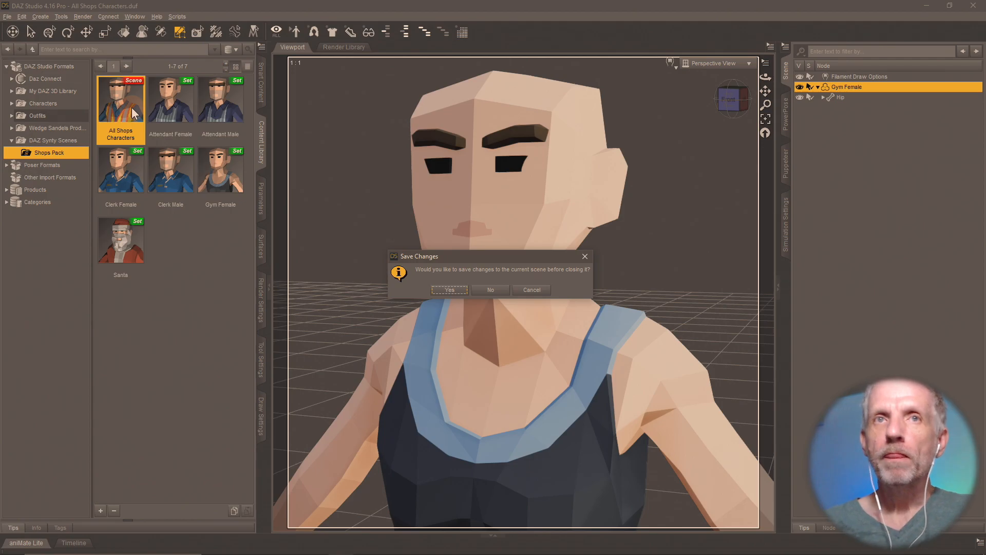
- Decline saving so All Shops Characters reloads with the unedited Santa figure
{"action": "left_click", "coordinate": [492, 291]}
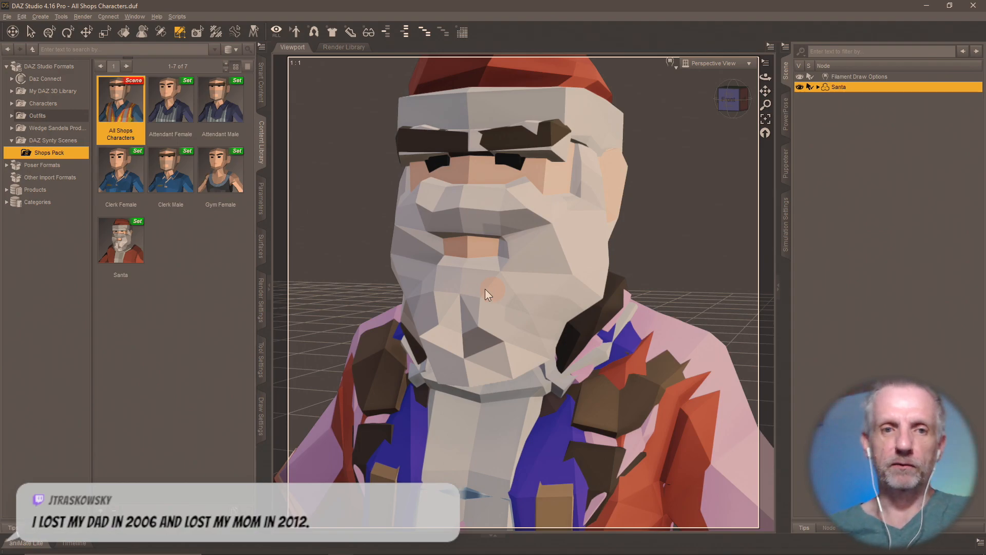
- Select every surface group except Gym Male in the Geometry Editor
{"action": "left_click", "coordinate": [260, 355]}
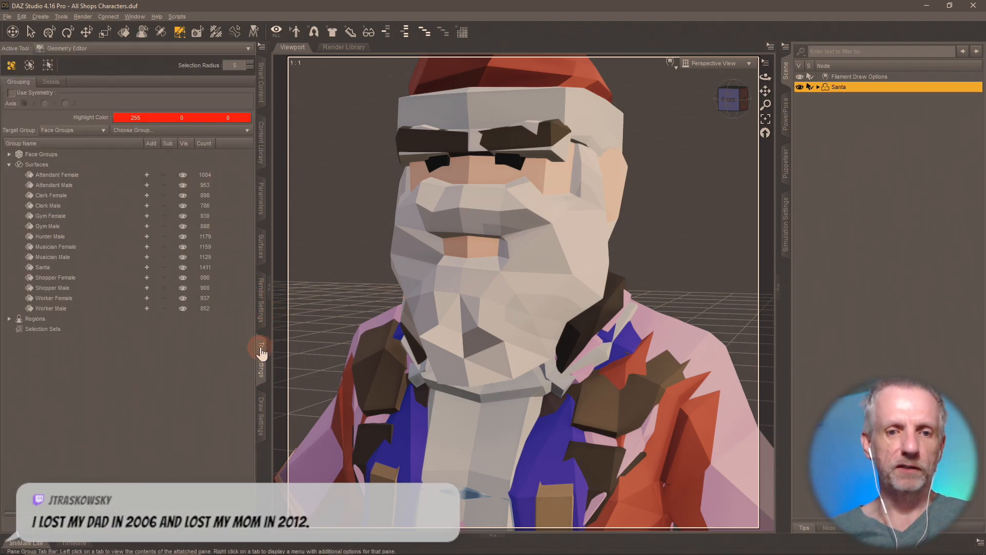
{"action": "left_click", "coordinate": [147, 175]}
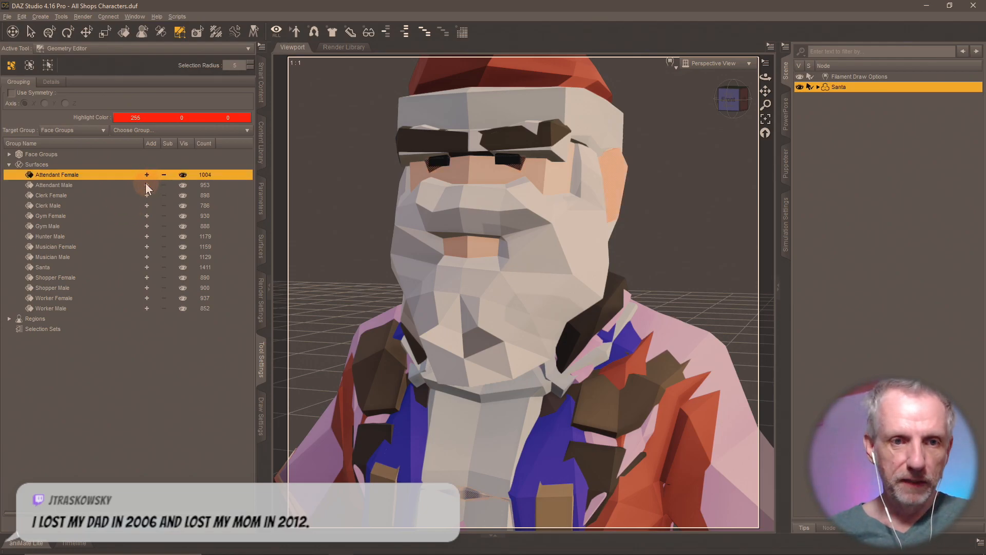
{"action": "left_click", "coordinate": [146, 185]}
{"action": "left_click", "coordinate": [145, 196]}
{"action": "left_click", "coordinate": [147, 206]}
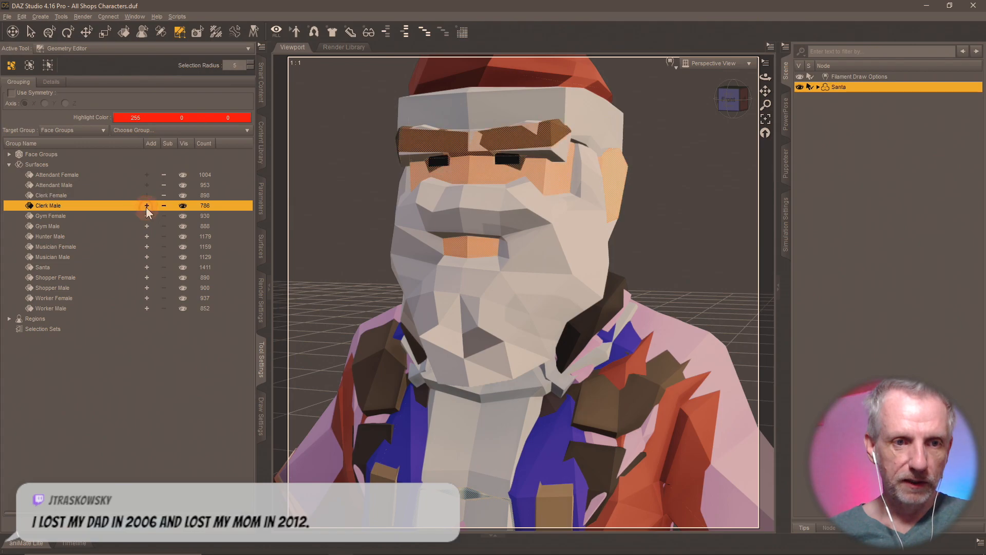
{"action": "left_click", "coordinate": [147, 216]}
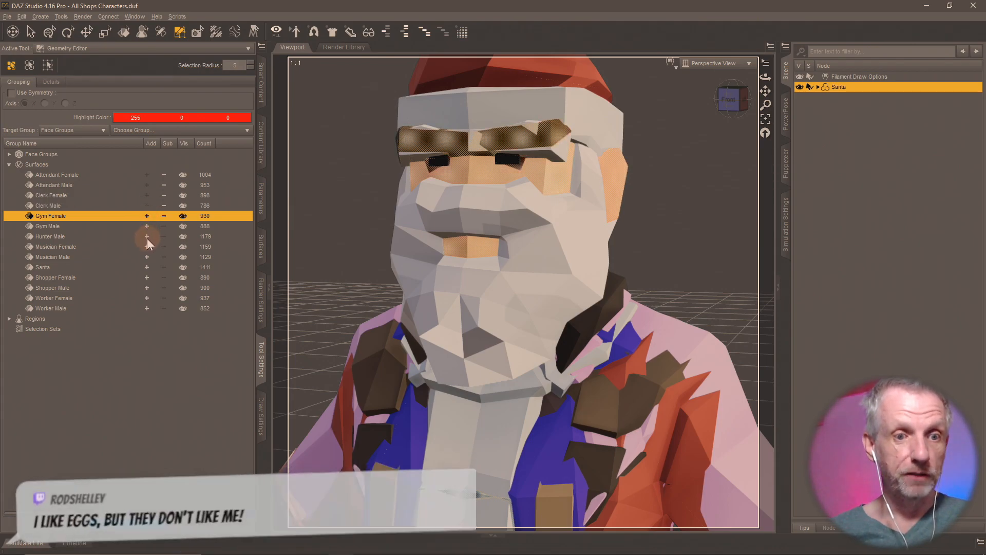
{"action": "left_click", "coordinate": [147, 236]}
{"action": "left_click", "coordinate": [147, 246]}
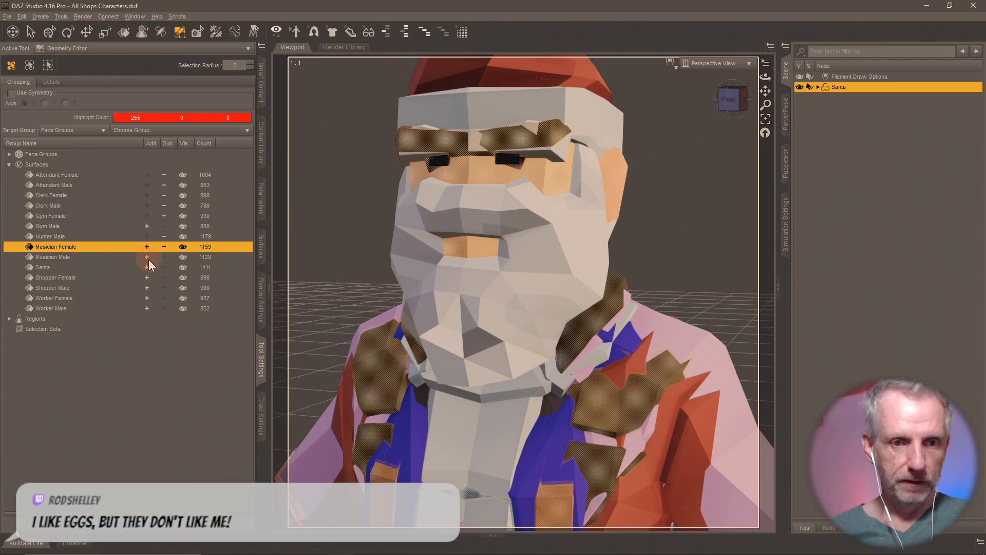
{"action": "left_click", "coordinate": [147, 257]}
{"action": "left_click", "coordinate": [147, 267]}
{"action": "left_click", "coordinate": [147, 277]}
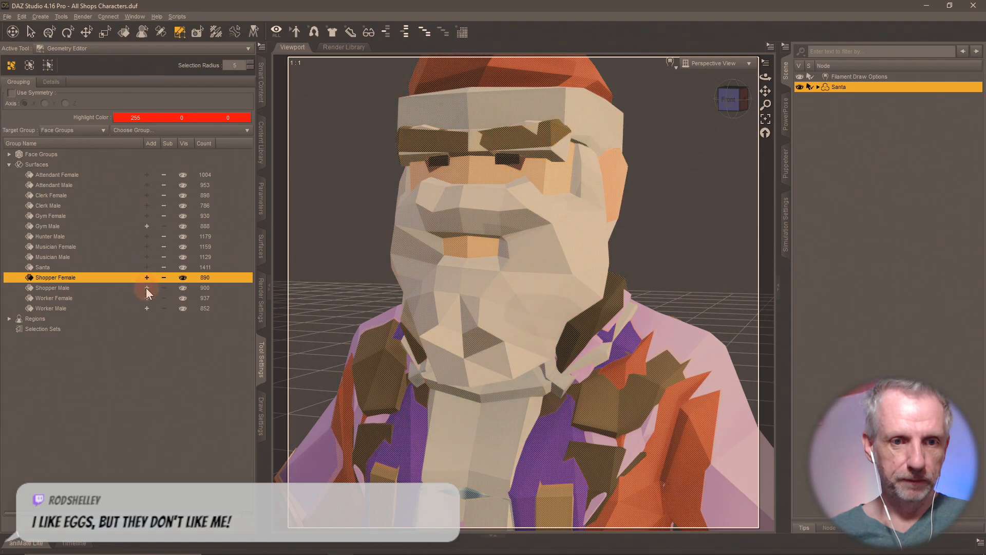
{"action": "left_click", "coordinate": [146, 288]}
{"action": "left_click", "coordinate": [147, 298]}
{"action": "left_click", "coordinate": [147, 308]}
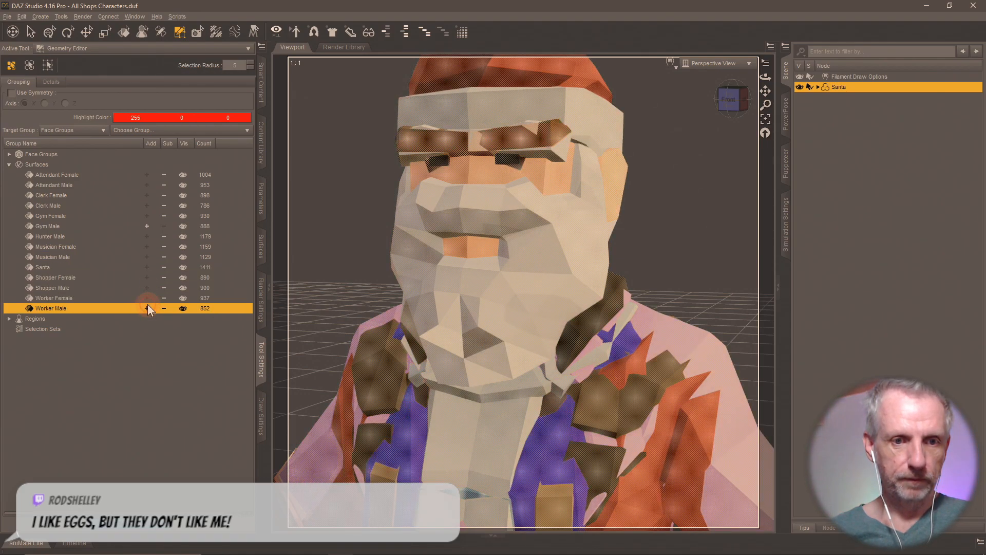
- Browse the right-click geometry options for the selected faces
{"action": "right_click", "coordinate": [580, 174]}
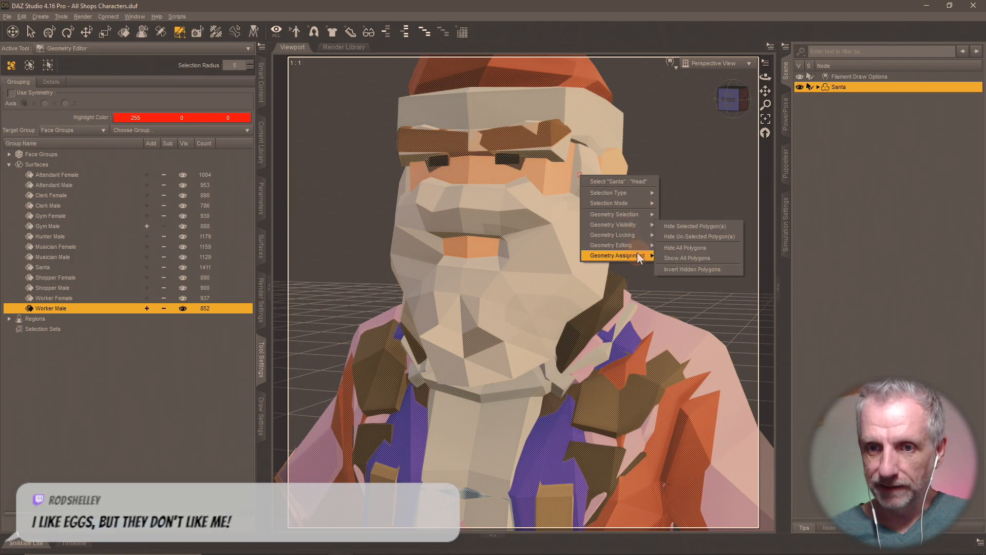
{"action": "mouse_move", "coordinate": [635, 255]}
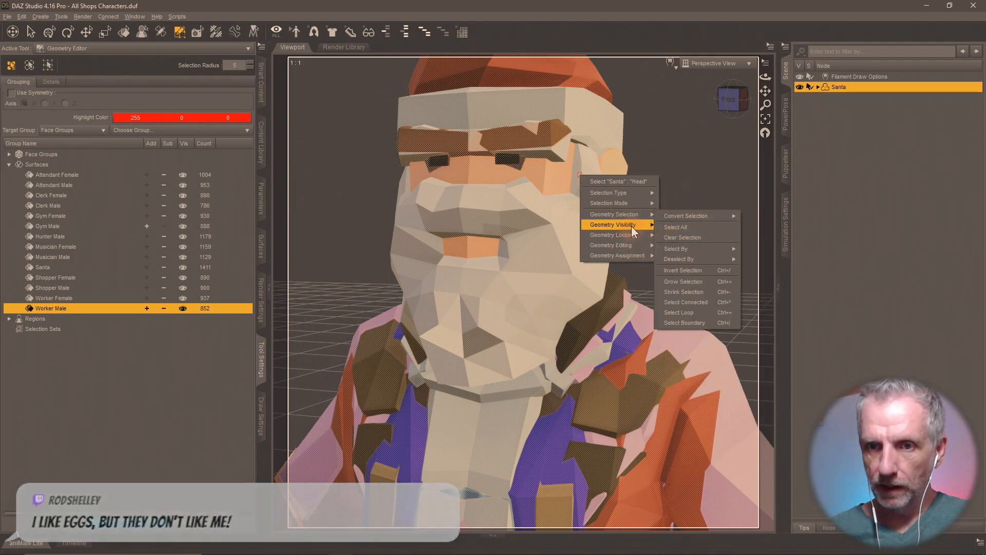
{"action": "mouse_move", "coordinate": [639, 213]}
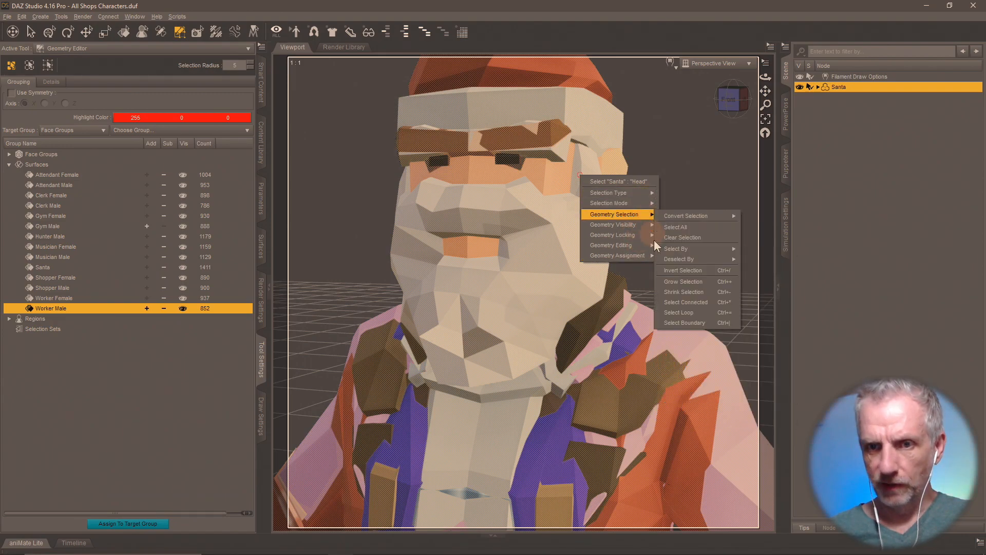
{"action": "mouse_move", "coordinate": [660, 242]}
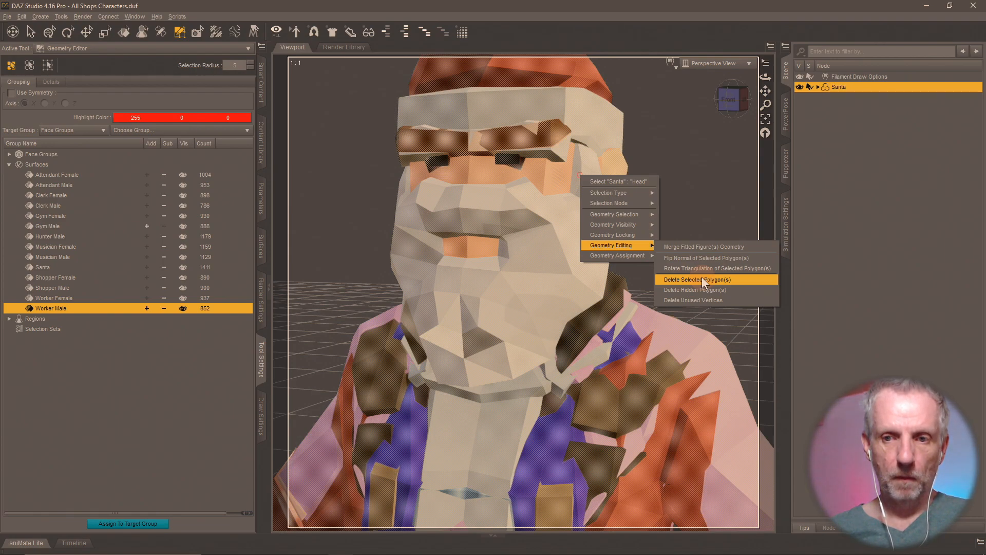
- Open the Customize dialog from Window > Workspace
{"action": "left_click", "coordinate": [25, 14]}
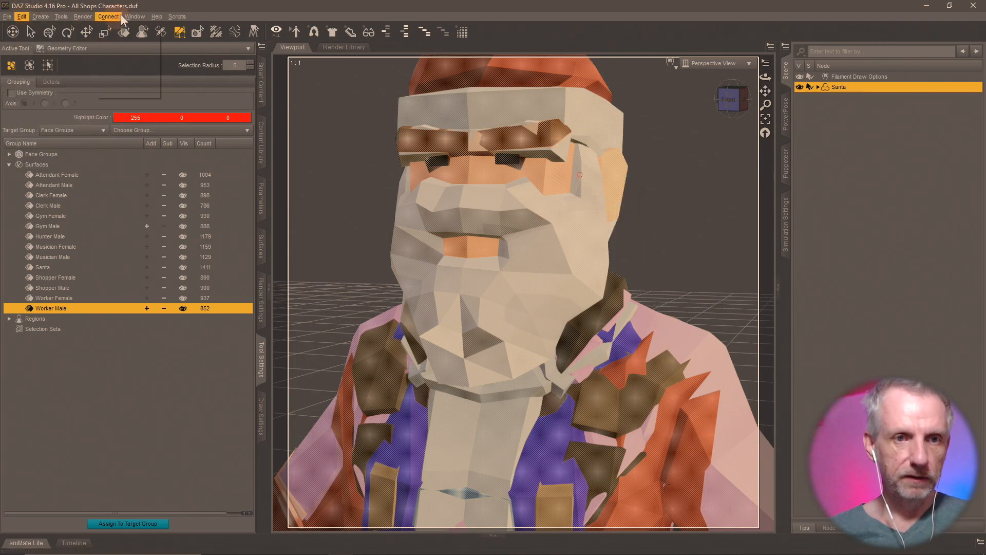
{"action": "mouse_move", "coordinate": [178, 47]}
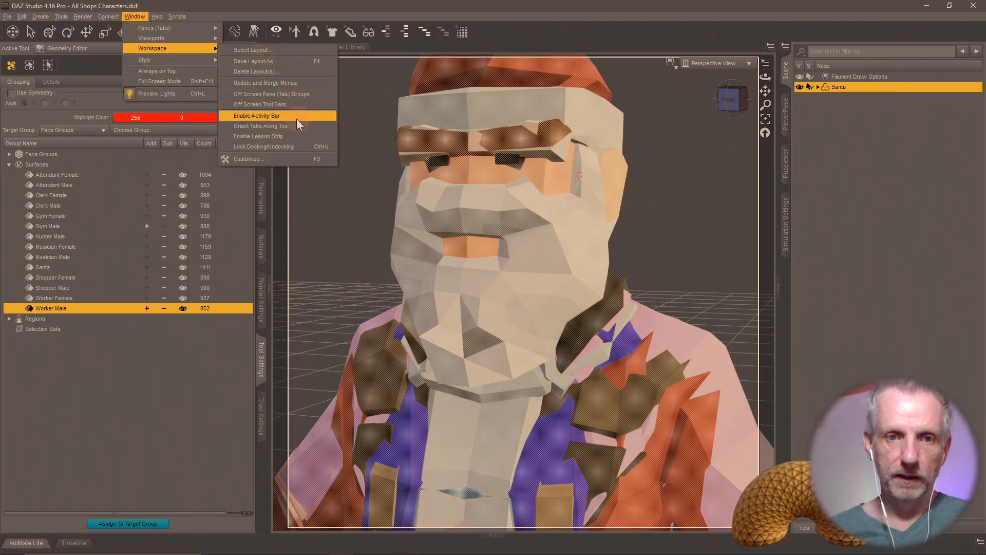
{"action": "left_click", "coordinate": [281, 158]}
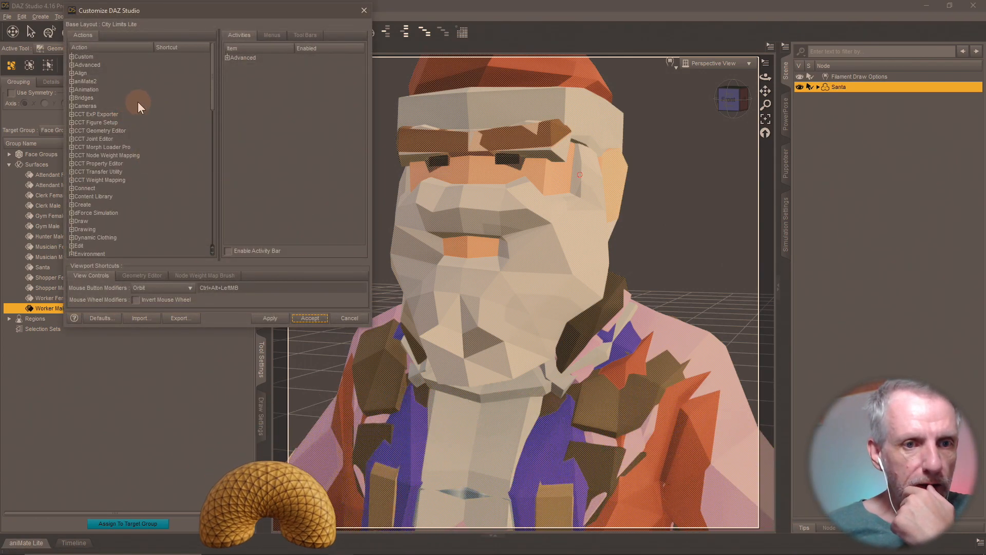
- Expand the Geometry Editing actions and select Delete Selected Polygon(s)
{"action": "scroll", "coordinate": [133, 113], "scroll_direction": "down", "scroll_amount": 1}
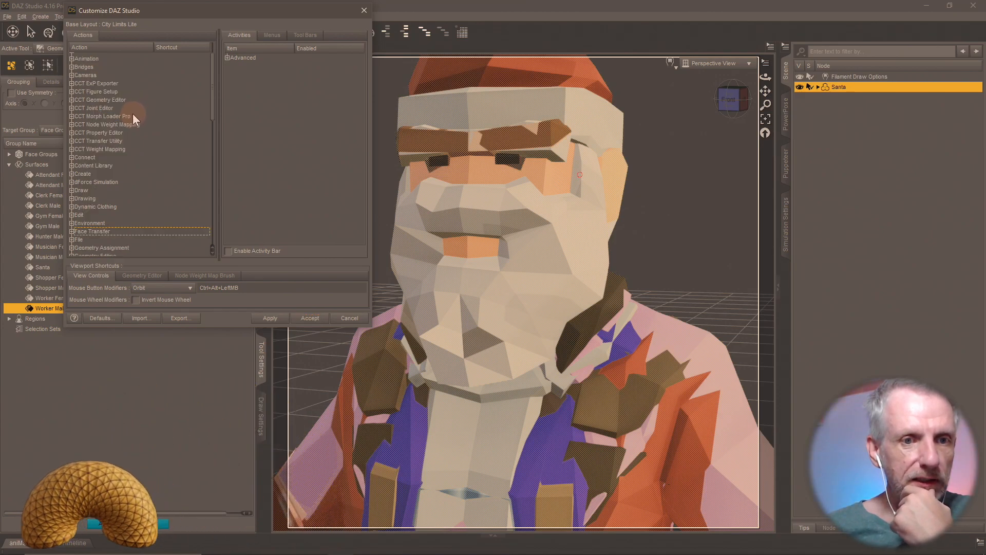
{"action": "scroll", "coordinate": [142, 115], "scroll_direction": "up", "scroll_amount": 1}
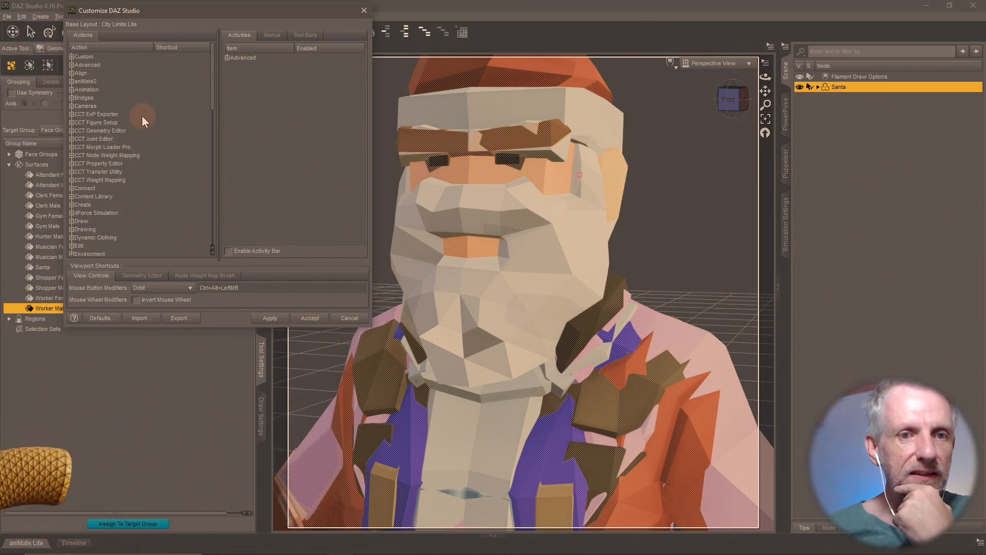
{"action": "left_click", "coordinate": [72, 123]}
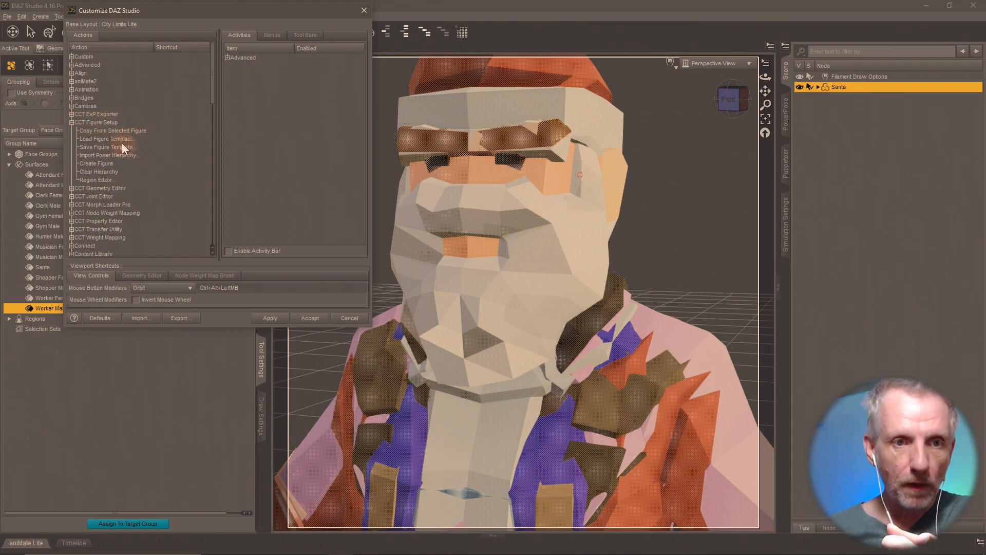
{"action": "left_click", "coordinate": [72, 122]}
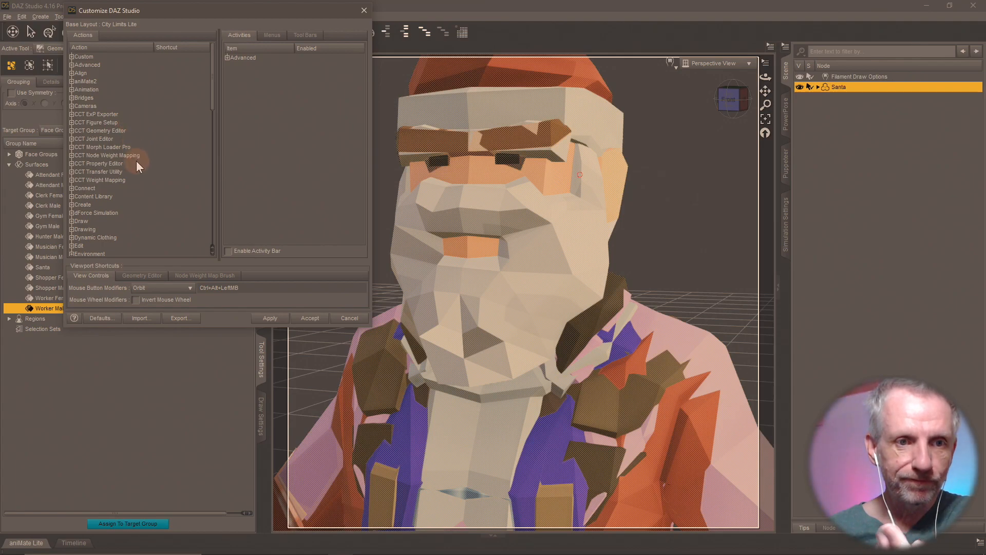
{"action": "left_click", "coordinate": [72, 131]}
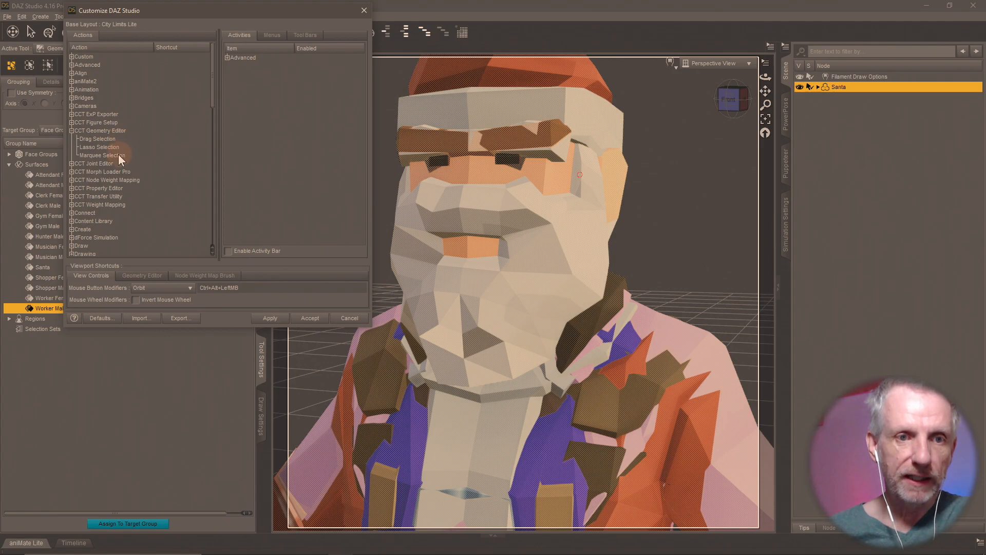
{"action": "scroll", "coordinate": [125, 162], "scroll_direction": "down", "scroll_amount": 8}
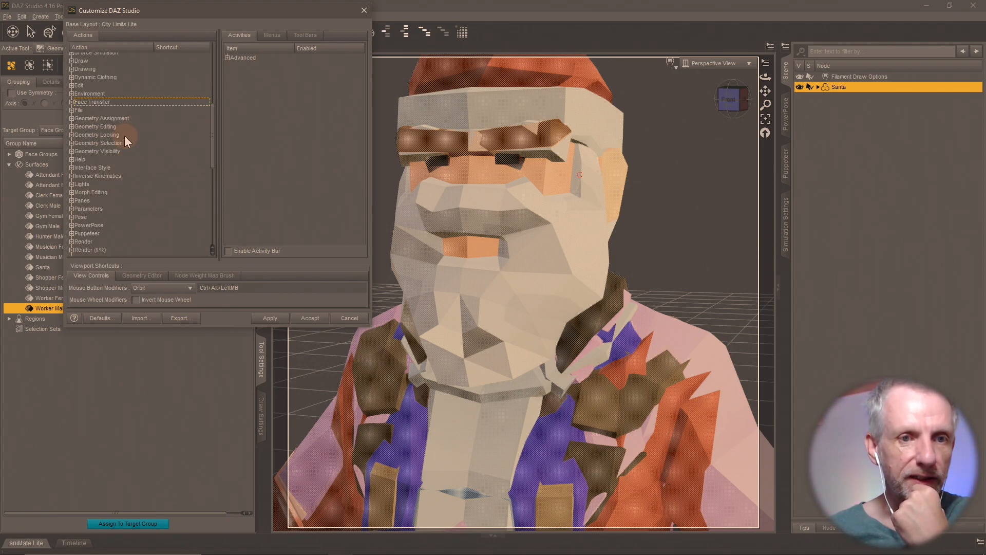
{"action": "left_click", "coordinate": [72, 126]}
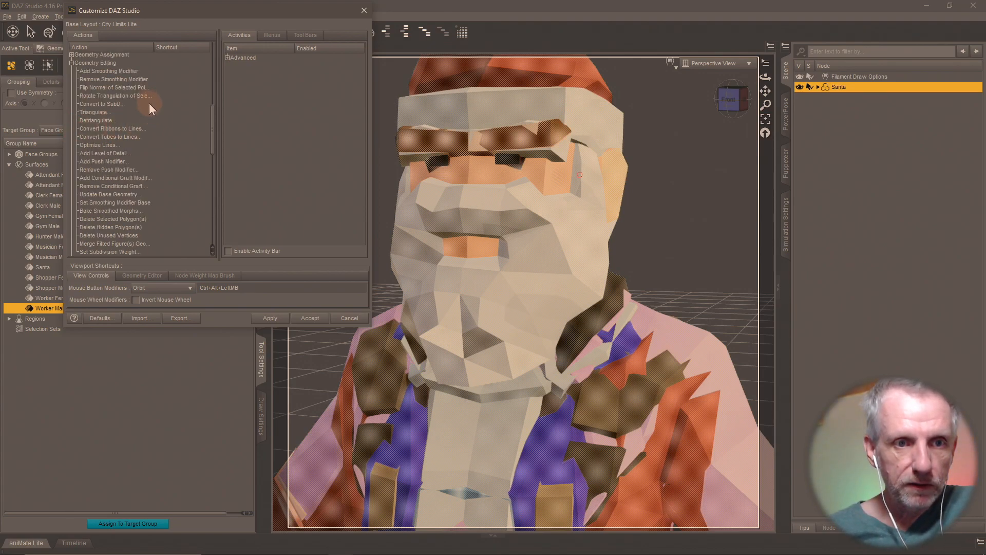
{"action": "scroll", "coordinate": [149, 103], "scroll_direction": "down", "scroll_amount": 1}
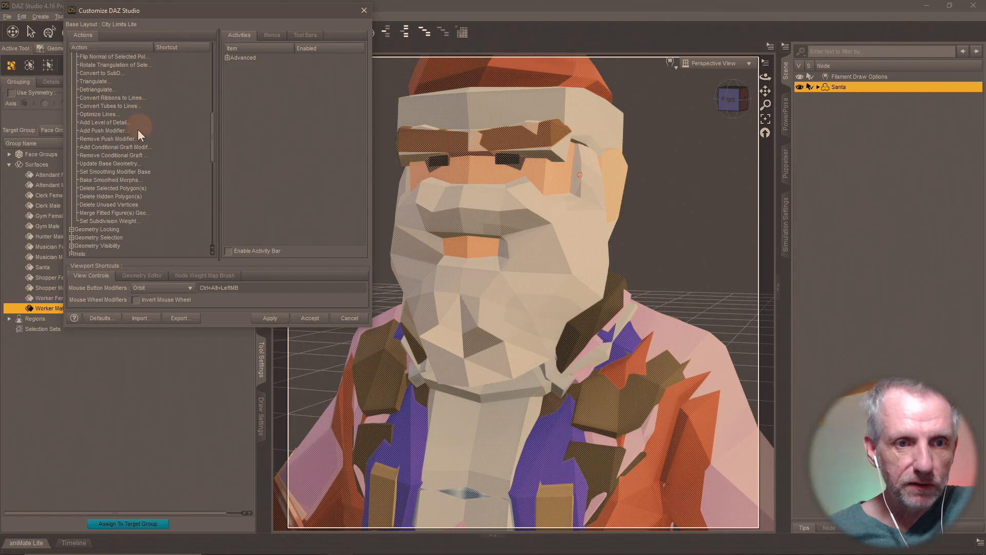
{"action": "left_click", "coordinate": [131, 188]}
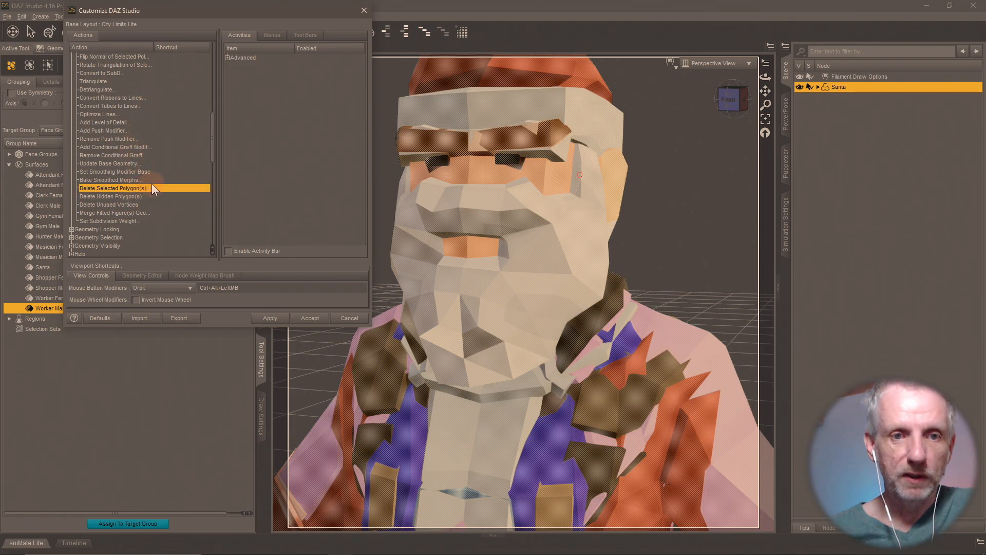
- Assign Alt+D to Delete Selected Polygon(s) after D and Shift+D conflict, and accept
{"action": "right_click", "coordinate": [164, 188]}
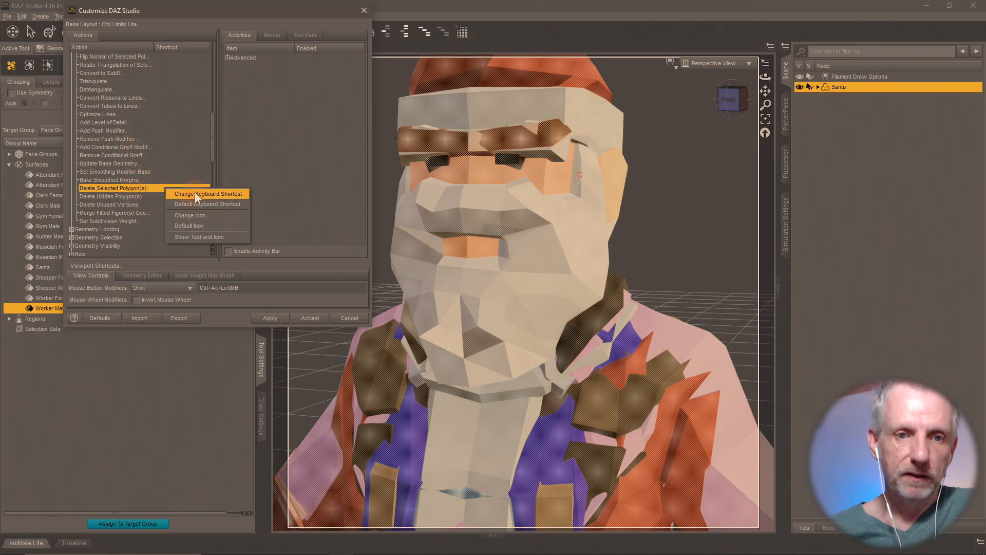
{"action": "left_click", "coordinate": [210, 194]}
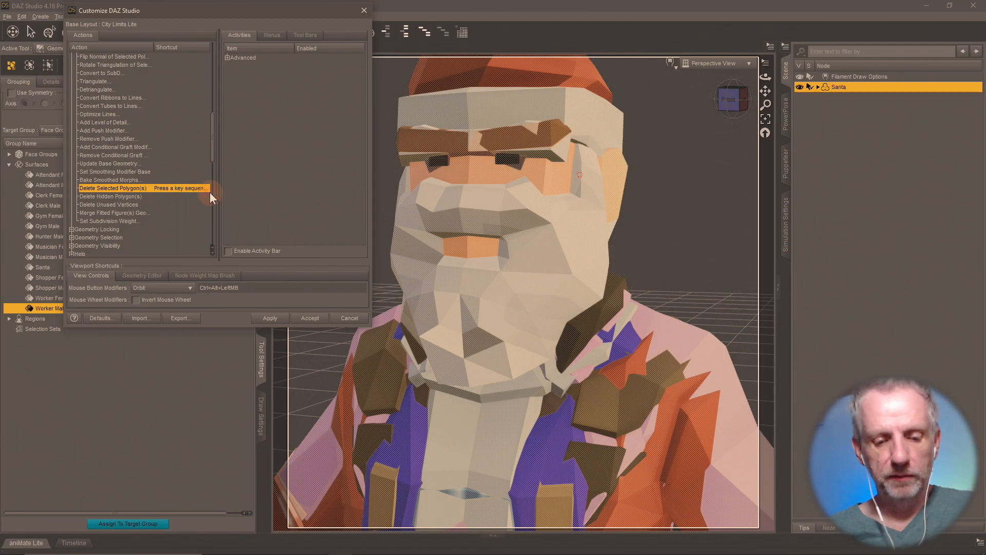
{"action": "key", "text": "d"}
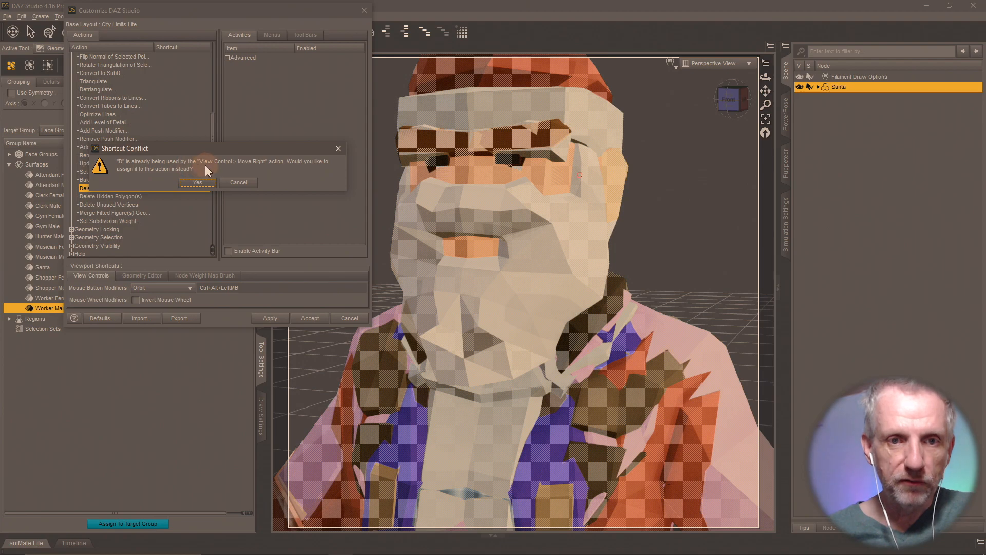
{"action": "left_click", "coordinate": [246, 182]}
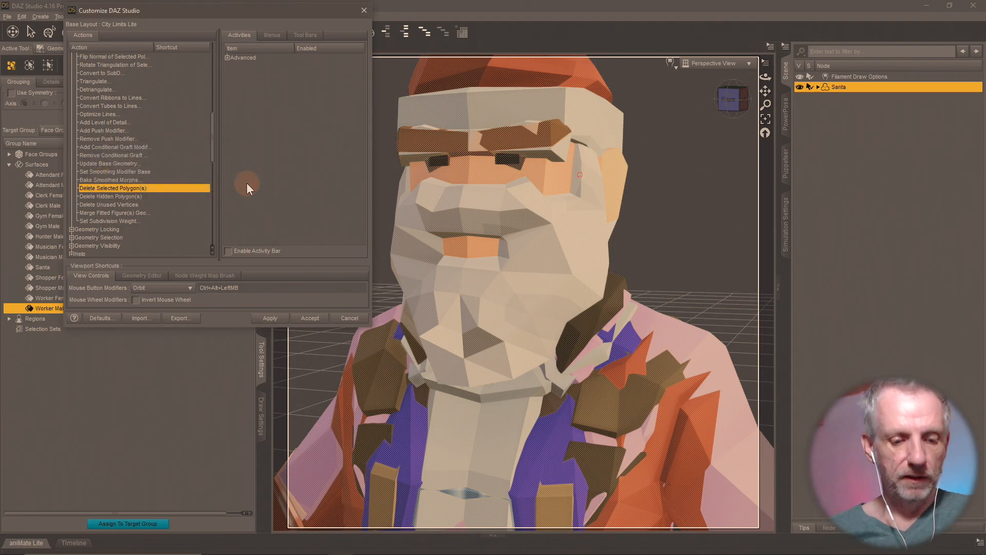
{"action": "right_click", "coordinate": [176, 189]}
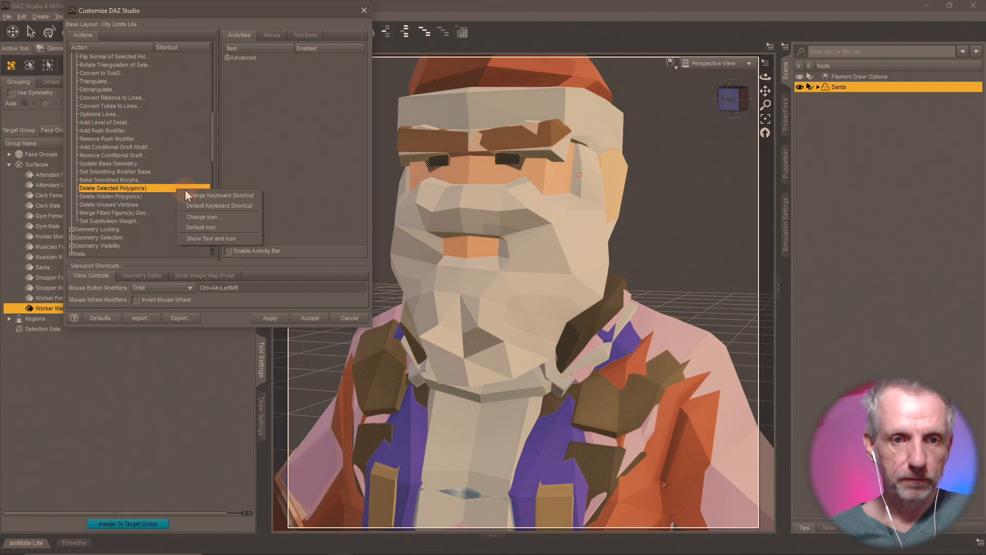
{"action": "left_click", "coordinate": [189, 192]}
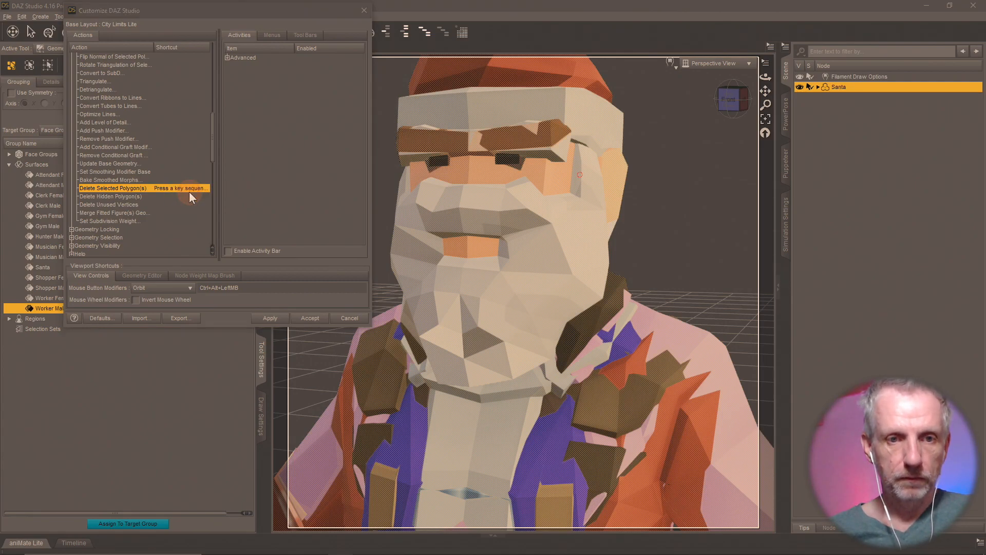
{"action": "key", "text": "shift+d"}
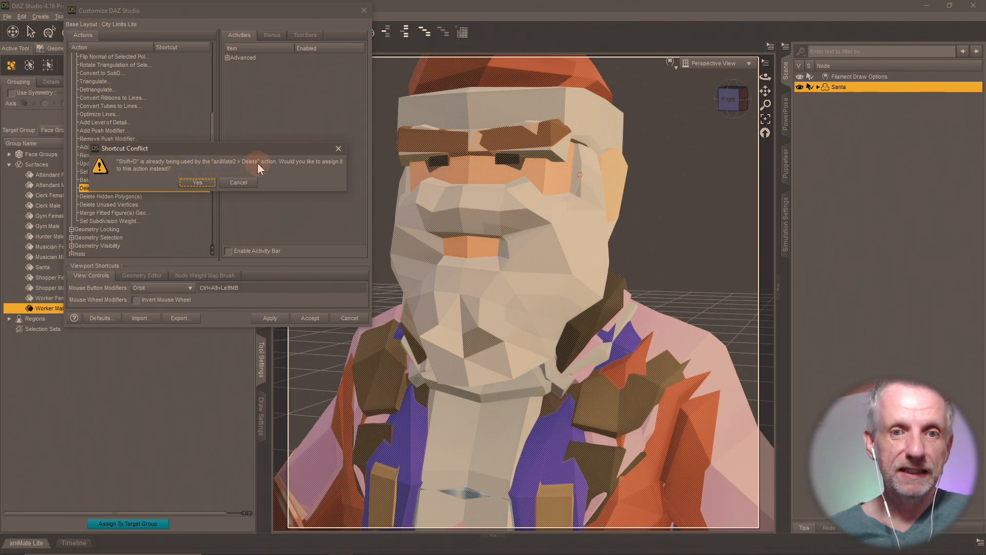
{"action": "left_click", "coordinate": [239, 183]}
{"action": "right_click", "coordinate": [177, 186]}
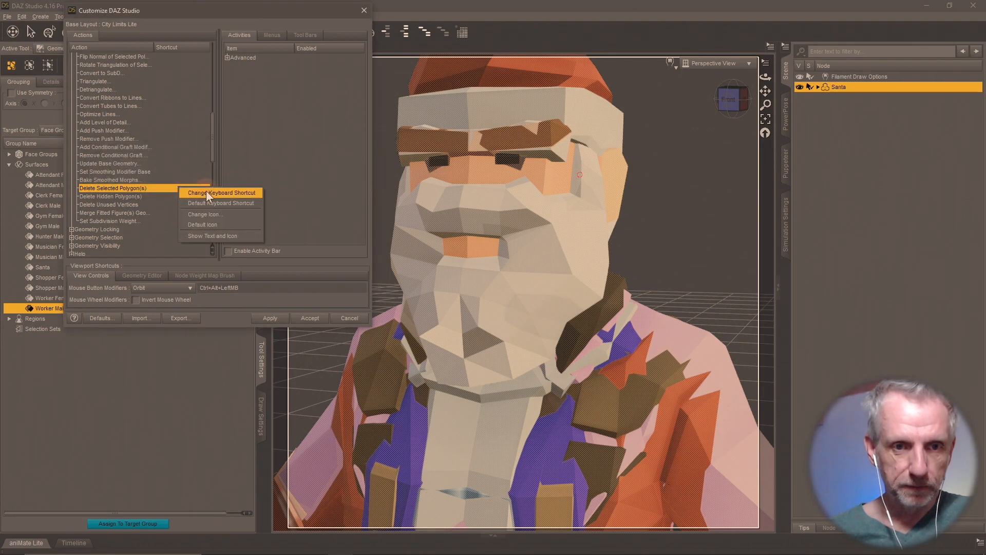
{"action": "left_click", "coordinate": [206, 190]}
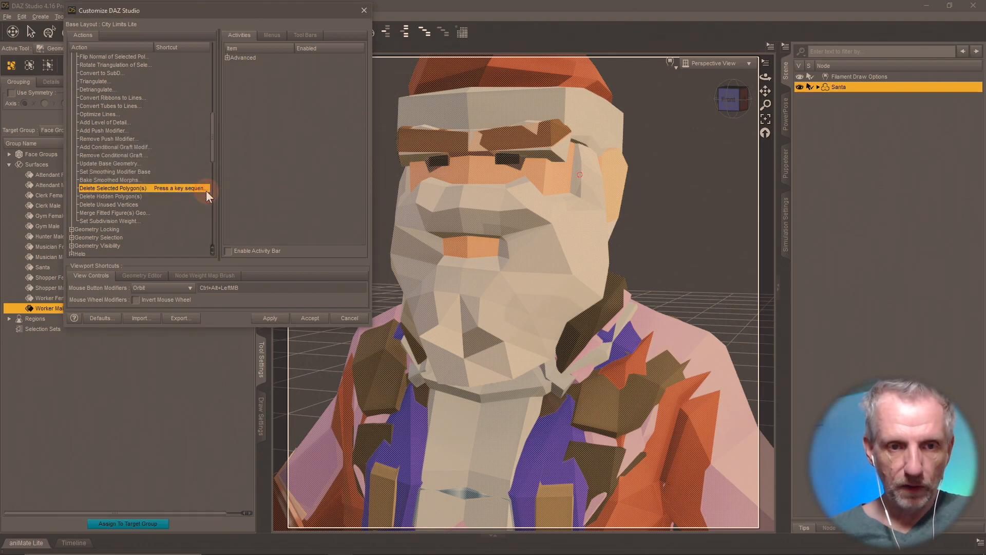
{"action": "key", "text": "alt+d"}
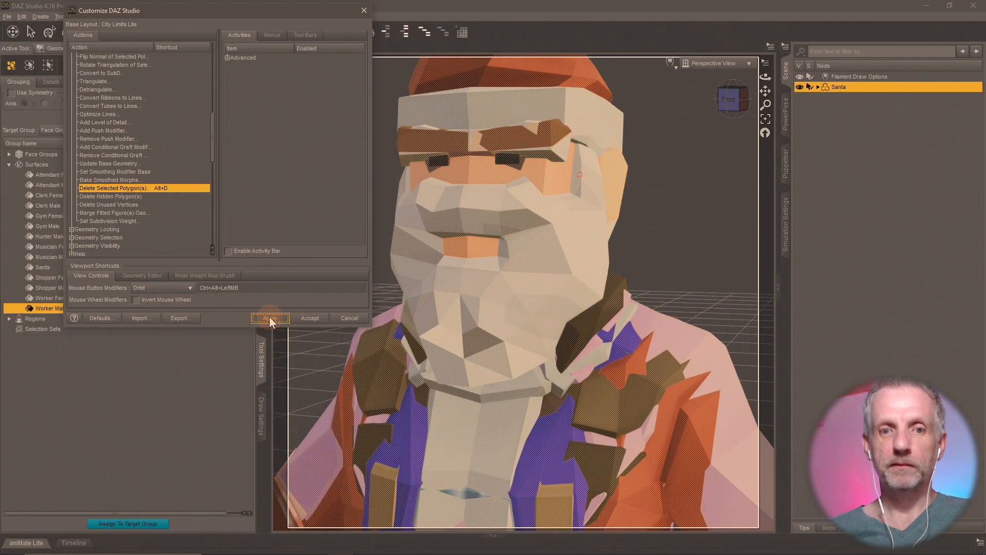
{"action": "left_click", "coordinate": [312, 319]}
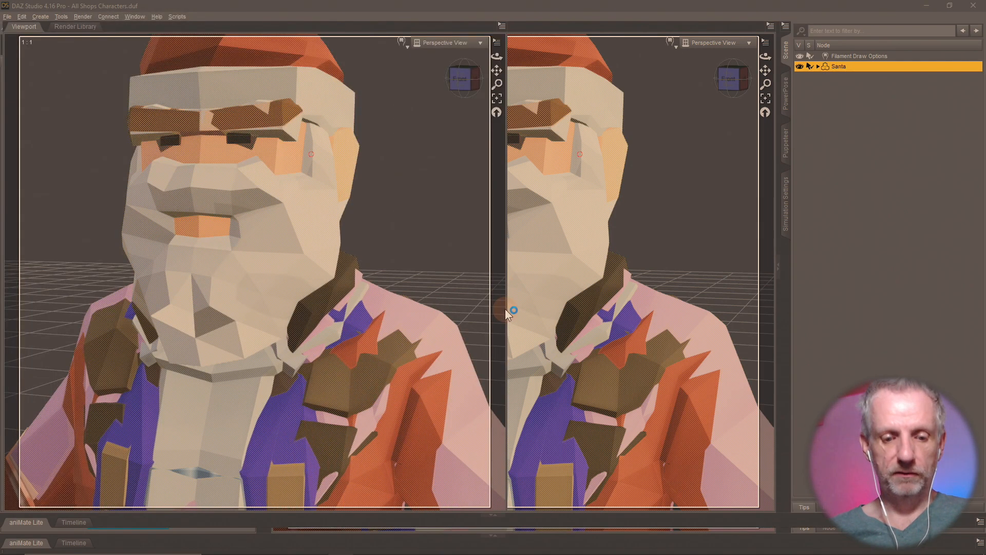
- Delete the 13028 selected polygons, keeping Gym Male, and rename the Santa node 'Gym Male'
{"action": "key", "text": "Delete"}
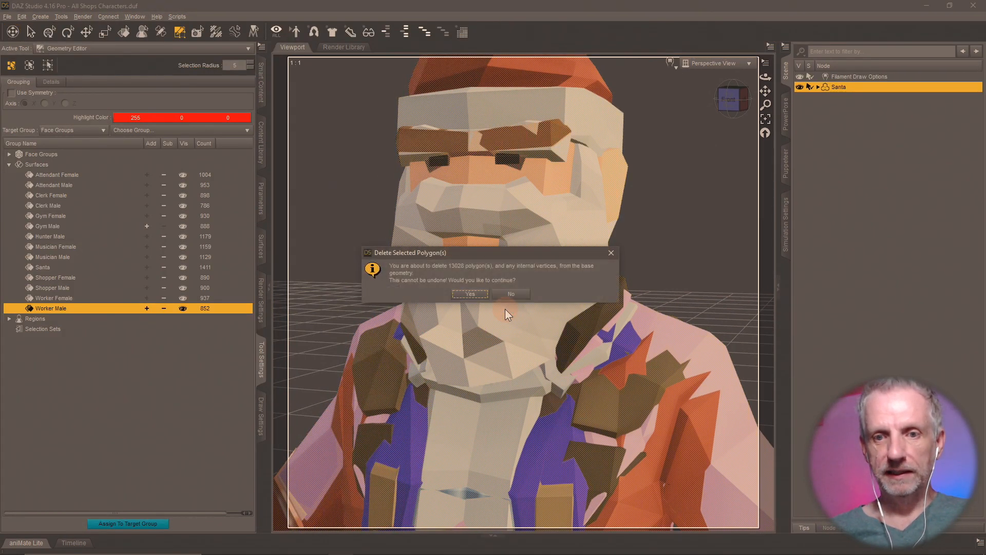
{"action": "left_click", "coordinate": [471, 291]}
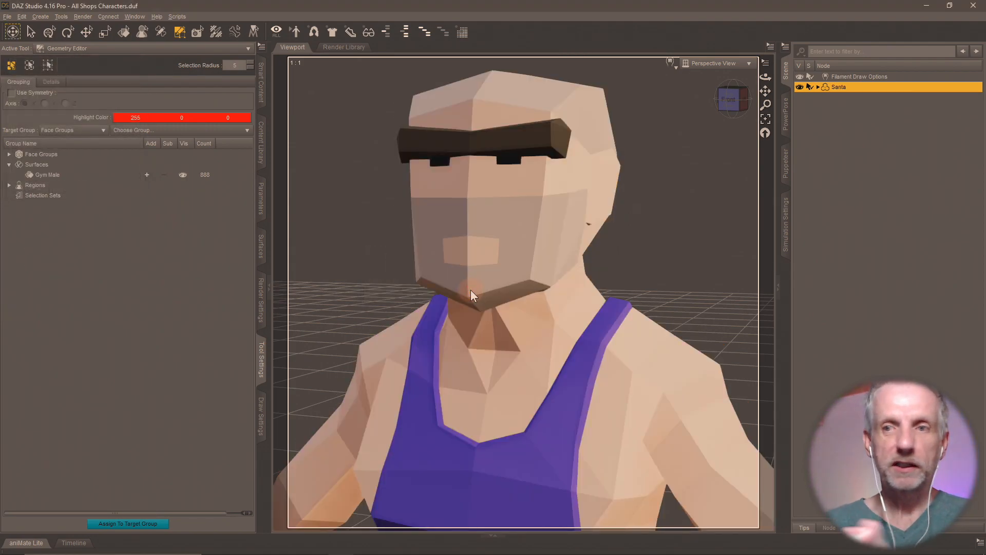
{"action": "double_click", "coordinate": [840, 87]}
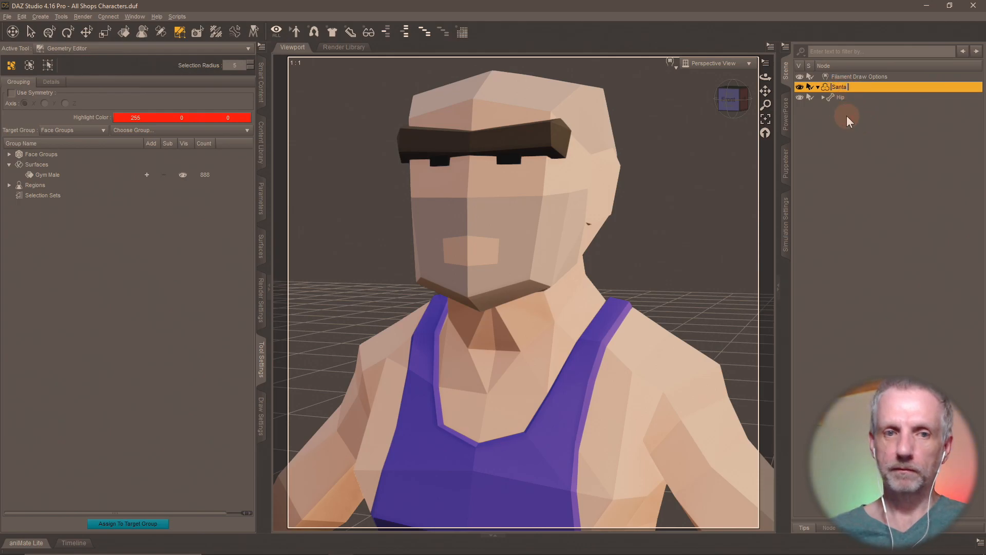
{"action": "type", "text": "Gym M"}
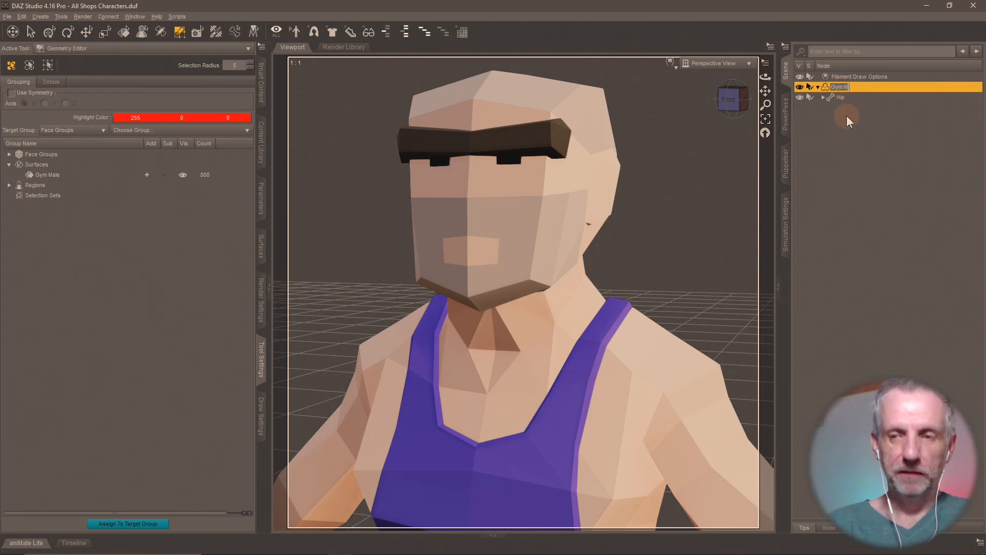
{"action": "type", "text": "alew"}
{"action": "key", "text": "Return"}
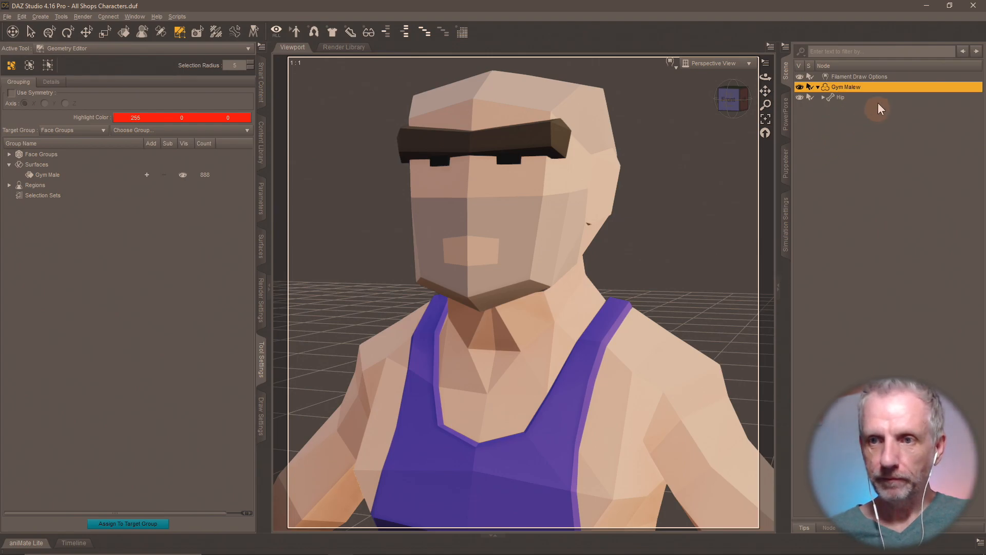
{"action": "left_click", "coordinate": [853, 88]}
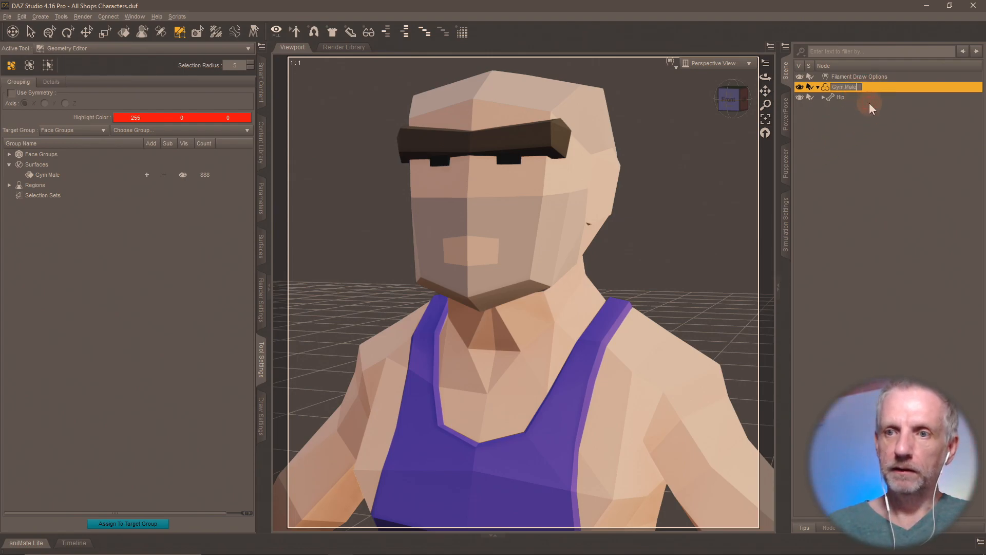
{"action": "type", "text": "e"}
{"action": "key", "text": "Return"}
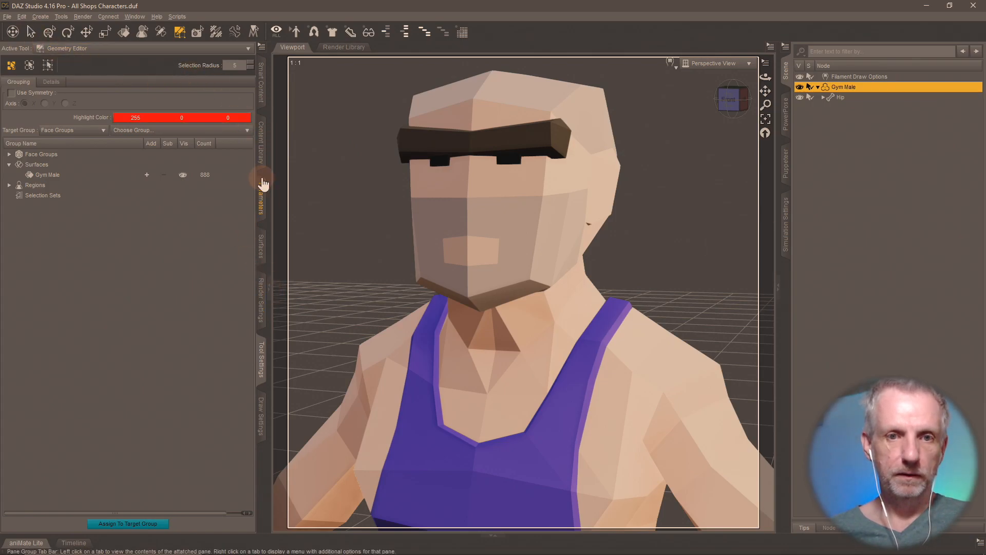
{"action": "left_click", "coordinate": [263, 160]}
- Save the figure as a 'Gym Male' scene subset in Shops Pack
{"action": "left_click", "coordinate": [100, 510]}
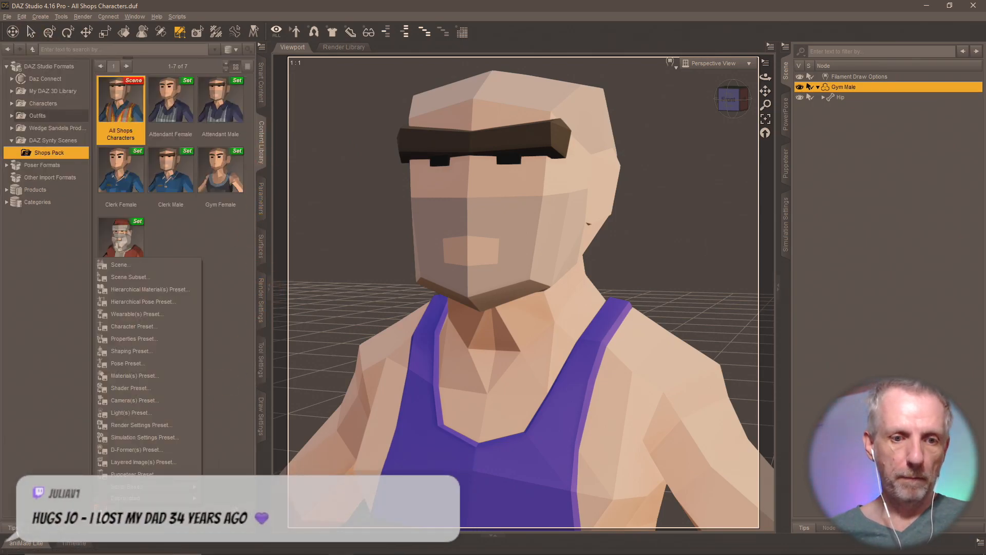
{"action": "left_click", "coordinate": [146, 276]}
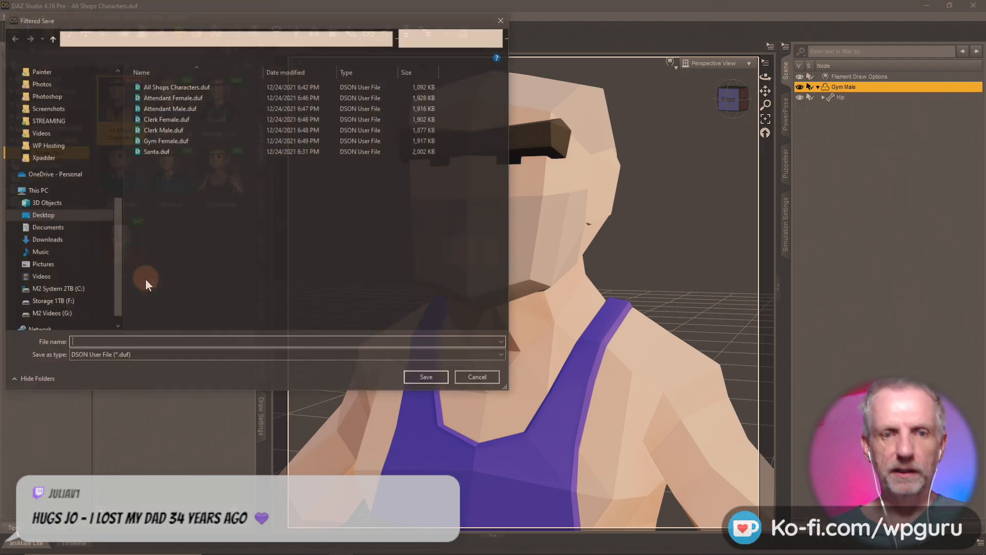
{"action": "type", "text": "Gym Male"}
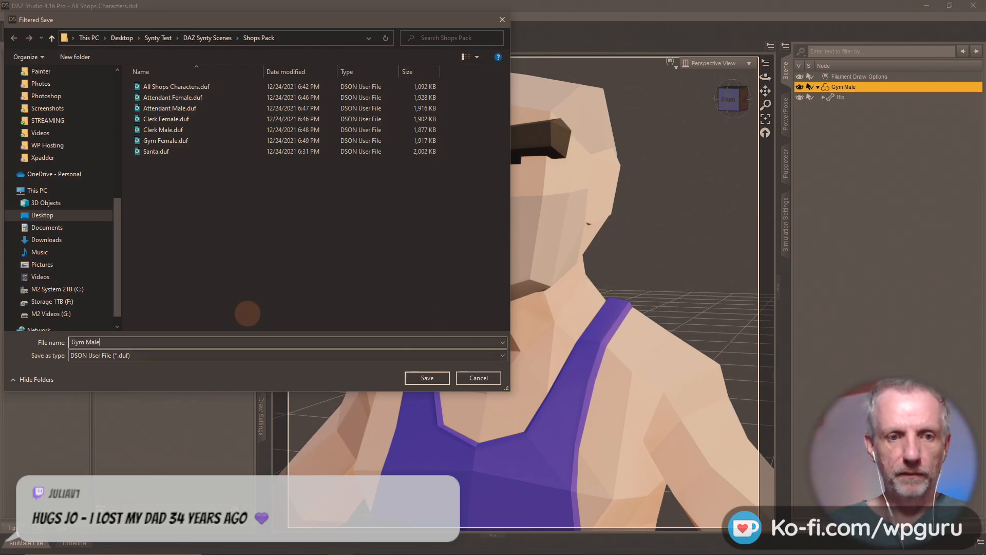
{"action": "key", "text": "Return"}
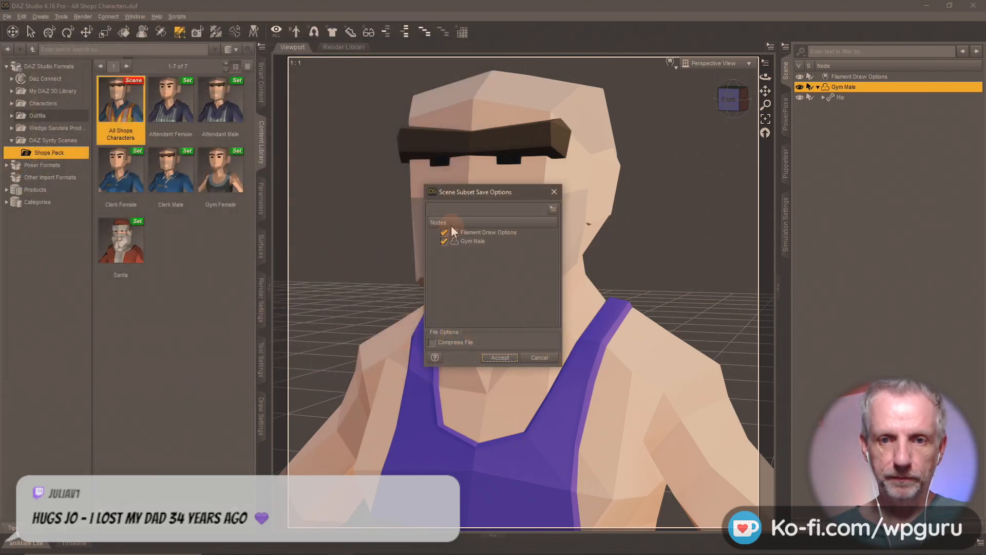
{"action": "left_click", "coordinate": [501, 357]}
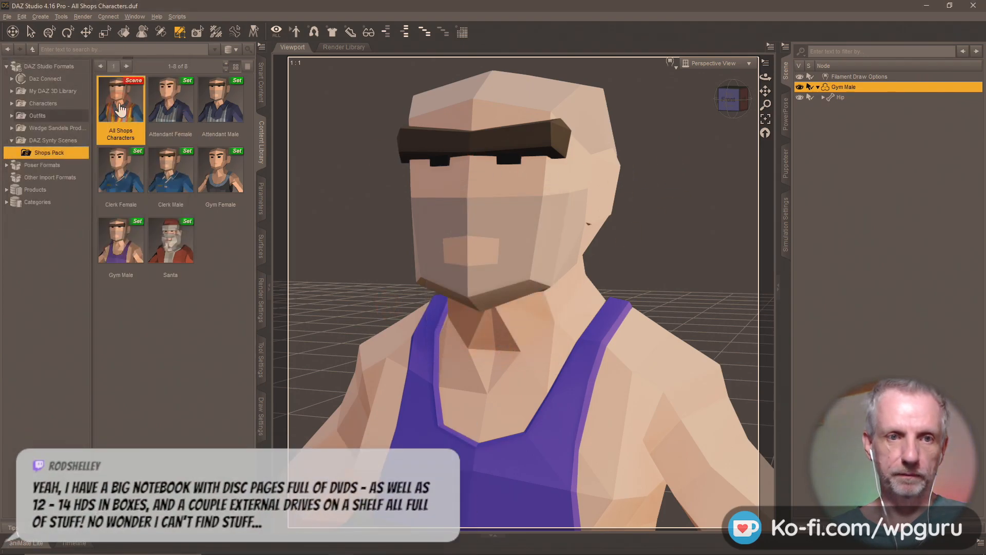
- Reload All Shops Characters without saving changes
{"action": "double_click", "coordinate": [119, 110]}
{"action": "left_click", "coordinate": [497, 291]}
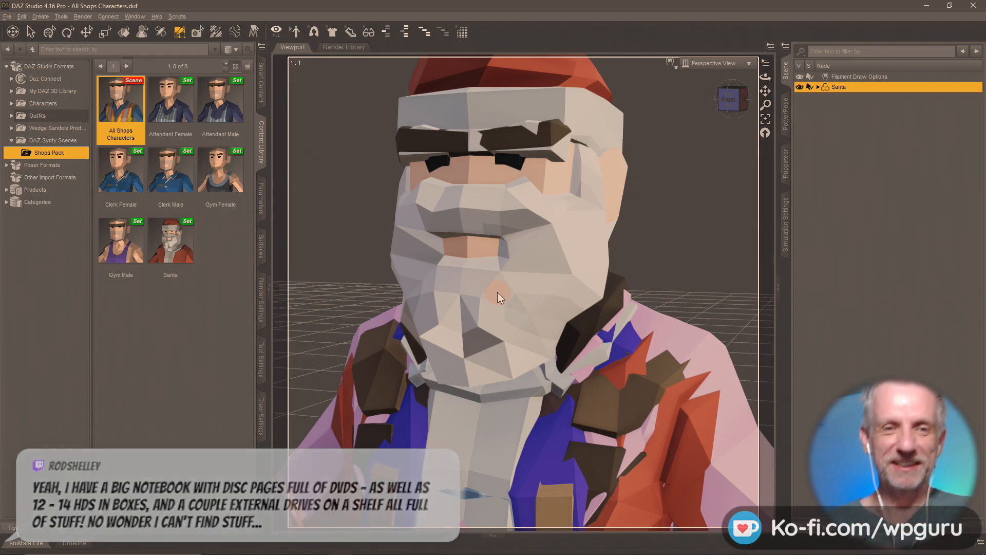
{"action": "left_click", "coordinate": [498, 292]}
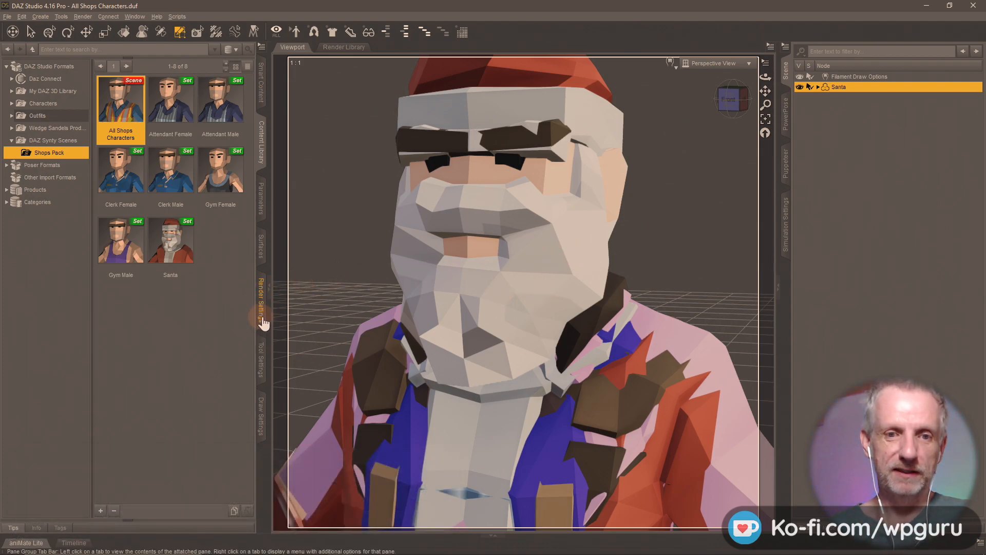
{"action": "left_click", "coordinate": [261, 355]}
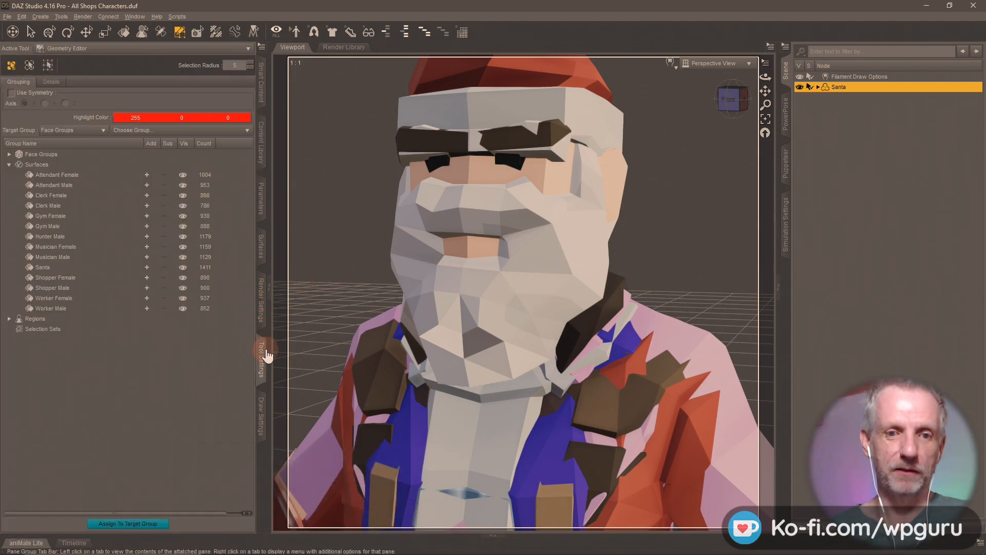
- Select every surface group except Hunter Male and delete their polygons
{"action": "left_click", "coordinate": [146, 175]}
{"action": "left_click", "coordinate": [147, 185]}
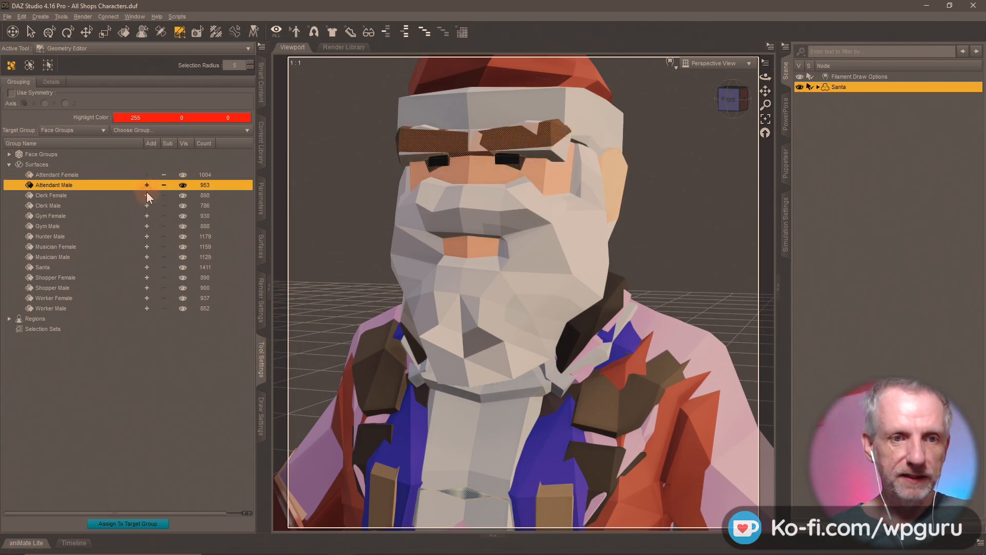
{"action": "left_click", "coordinate": [147, 196]}
{"action": "left_click", "coordinate": [146, 205]}
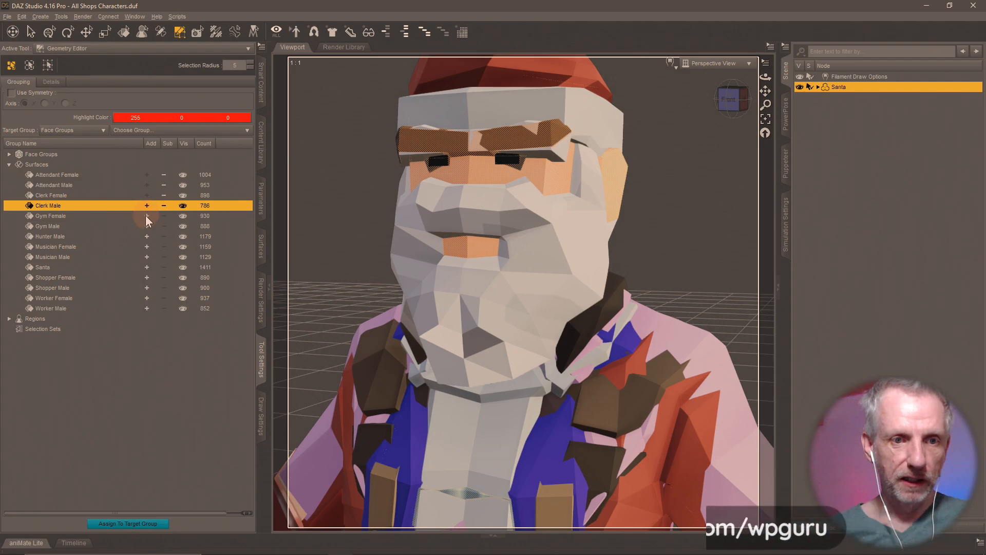
{"action": "left_click", "coordinate": [146, 216]}
{"action": "left_click", "coordinate": [147, 226]}
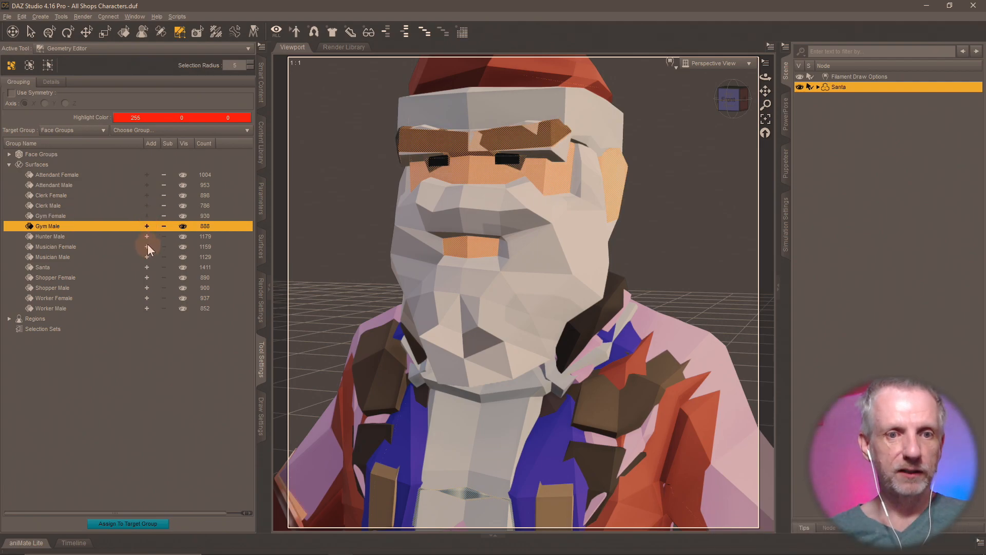
{"action": "left_click", "coordinate": [147, 246]}
{"action": "left_click", "coordinate": [146, 257]}
{"action": "left_click", "coordinate": [146, 267]}
{"action": "left_click", "coordinate": [148, 278]}
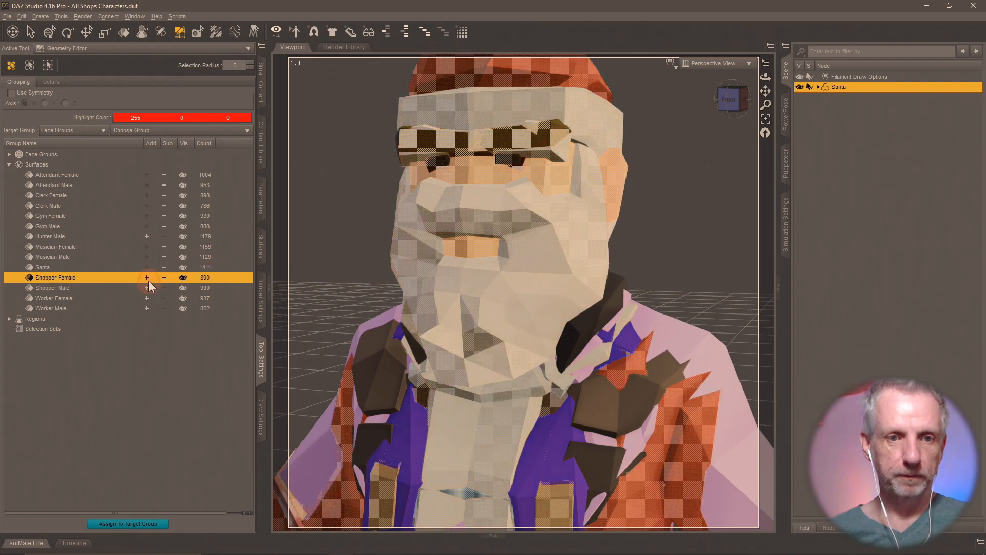
{"action": "left_click", "coordinate": [146, 287]}
{"action": "left_click", "coordinate": [146, 297]}
{"action": "left_click", "coordinate": [147, 308]}
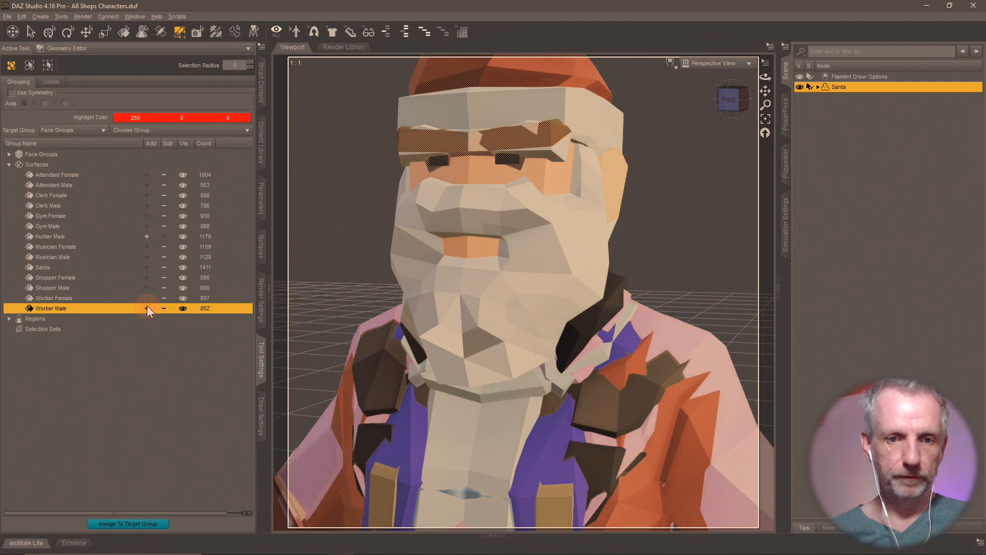
{"action": "key", "text": "Delete"}
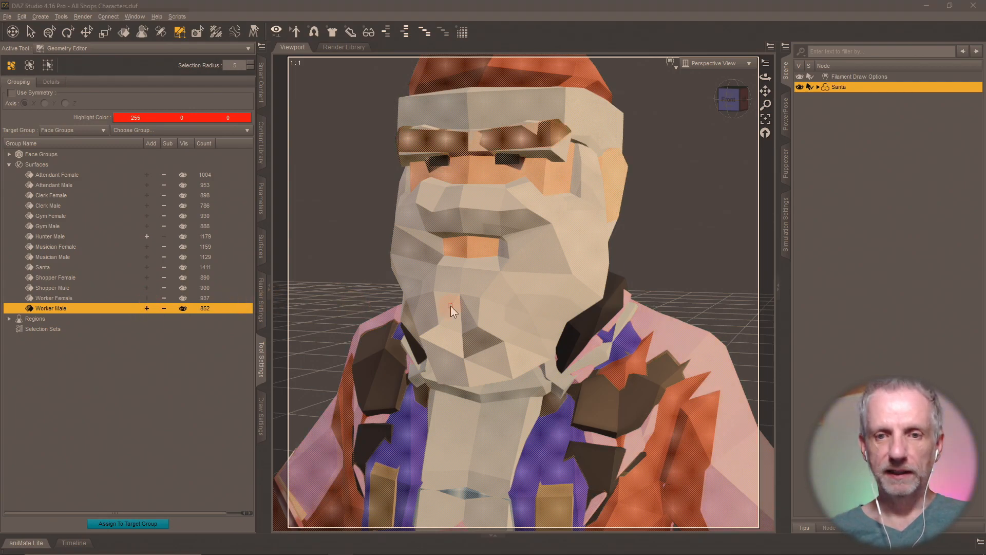
{"action": "left_click", "coordinate": [483, 295]}
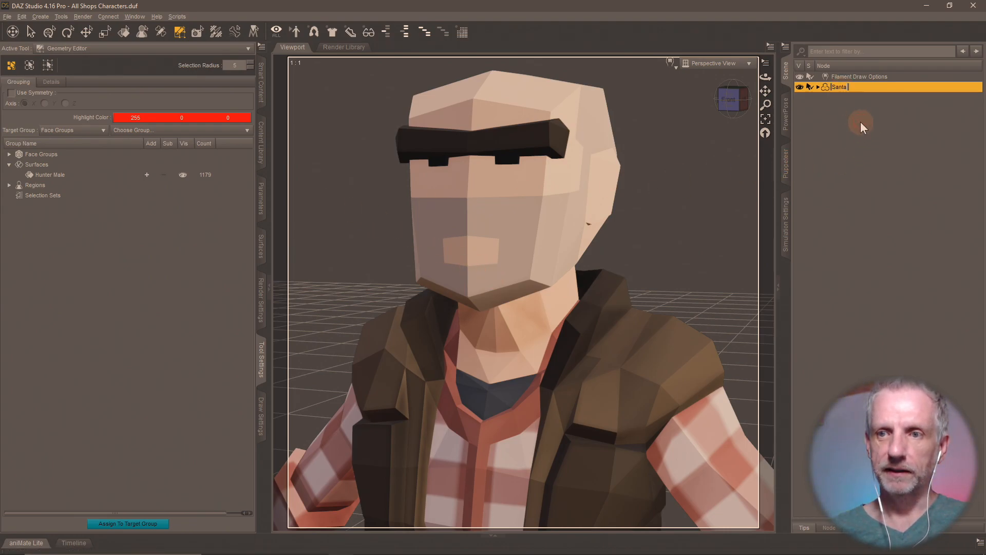
- Rename the figure node to 'Male Hunter'
{"action": "type", "text": "Male Hunter"}
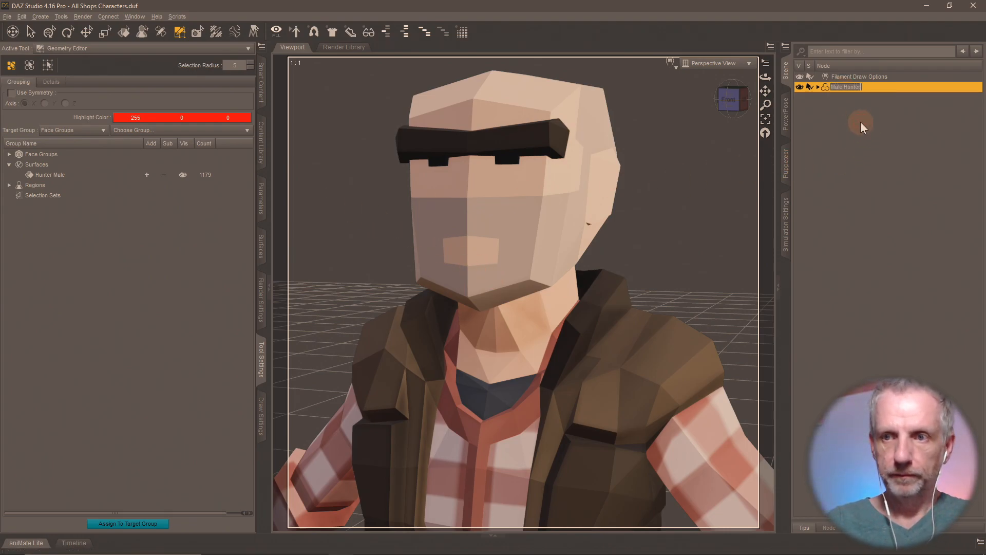
{"action": "key", "text": "Return"}
{"action": "left_click", "coordinate": [266, 143]}
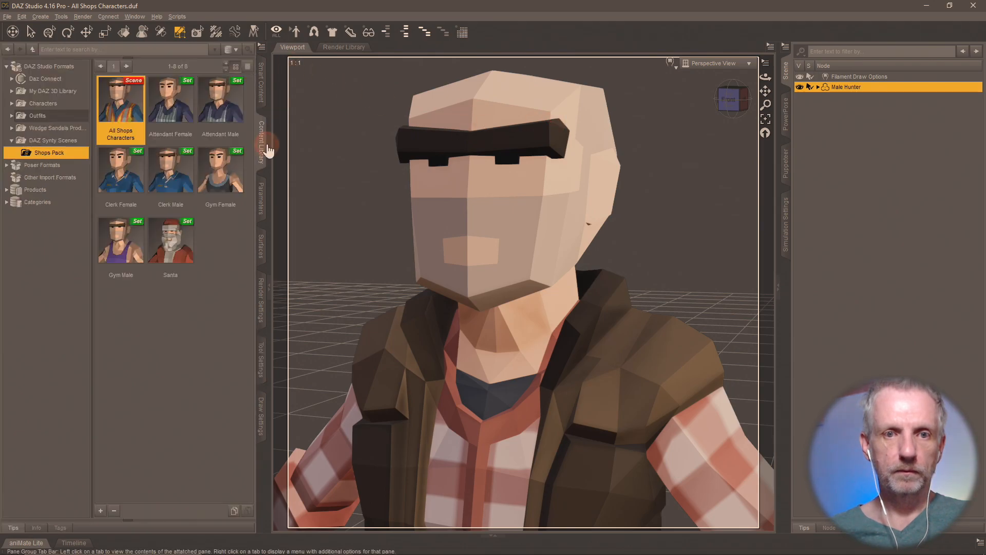
{"action": "left_click", "coordinate": [101, 510]}
- Save the figure as a 'Male Hunter' scene subset in Shops Pack
{"action": "left_click", "coordinate": [156, 278]}
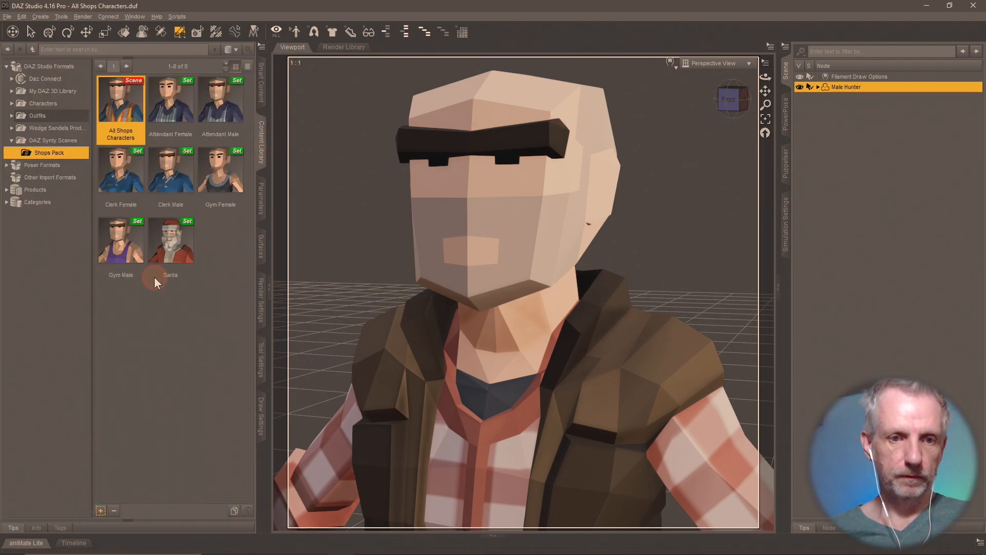
{"action": "type", "text": "Male Hunter"}
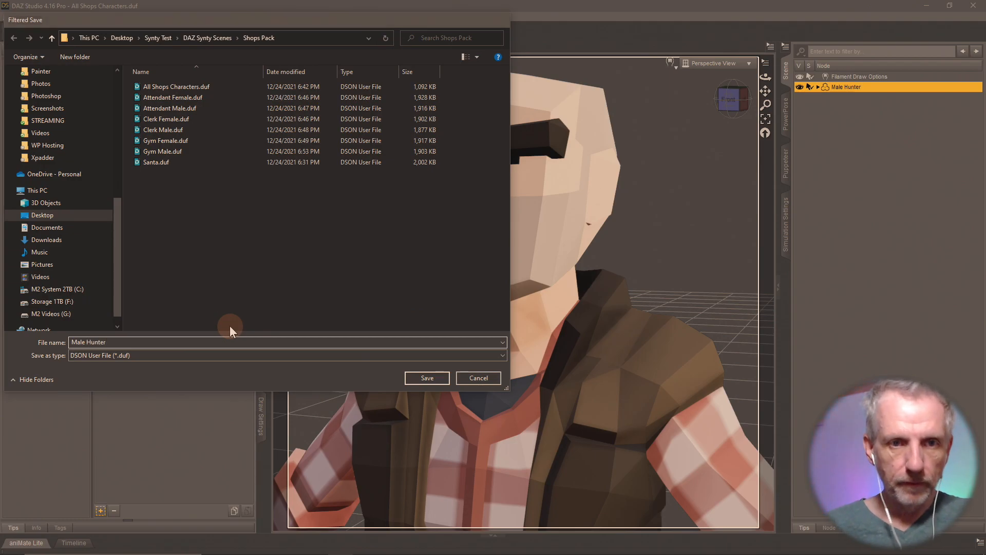
{"action": "key", "text": "Return"}
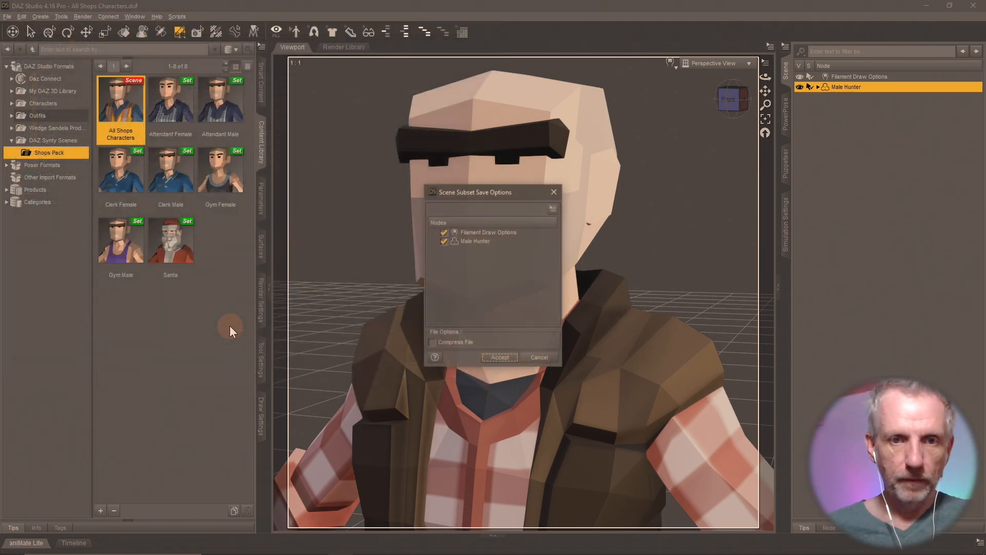
{"action": "left_click", "coordinate": [501, 357]}
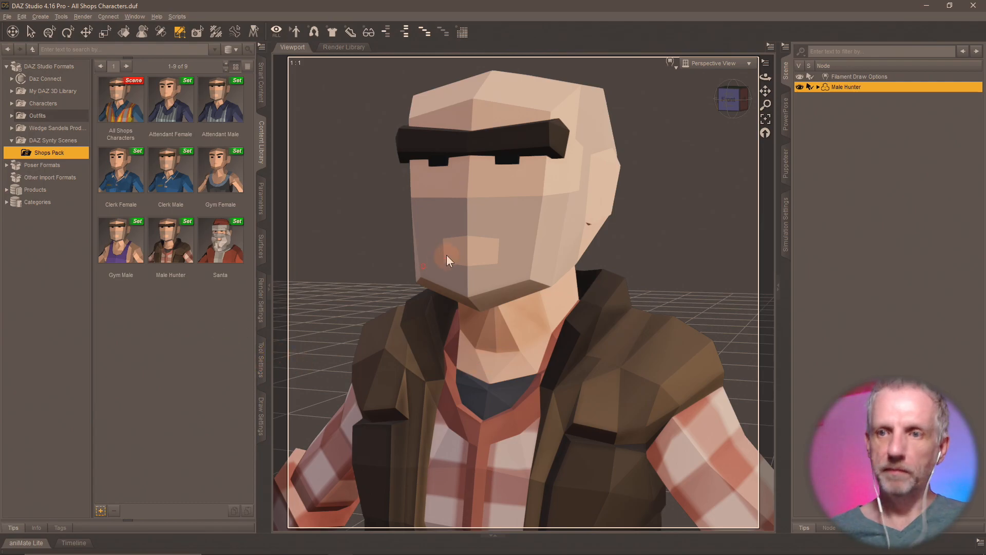
- Reload All Shops Characters without saving changes
{"action": "double_click", "coordinate": [115, 104]}
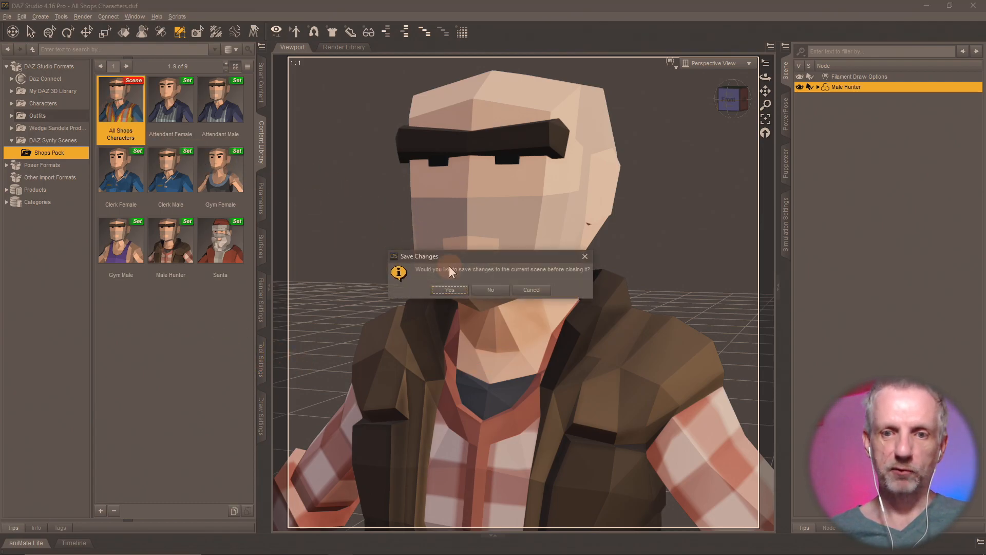
{"action": "left_click", "coordinate": [480, 289]}
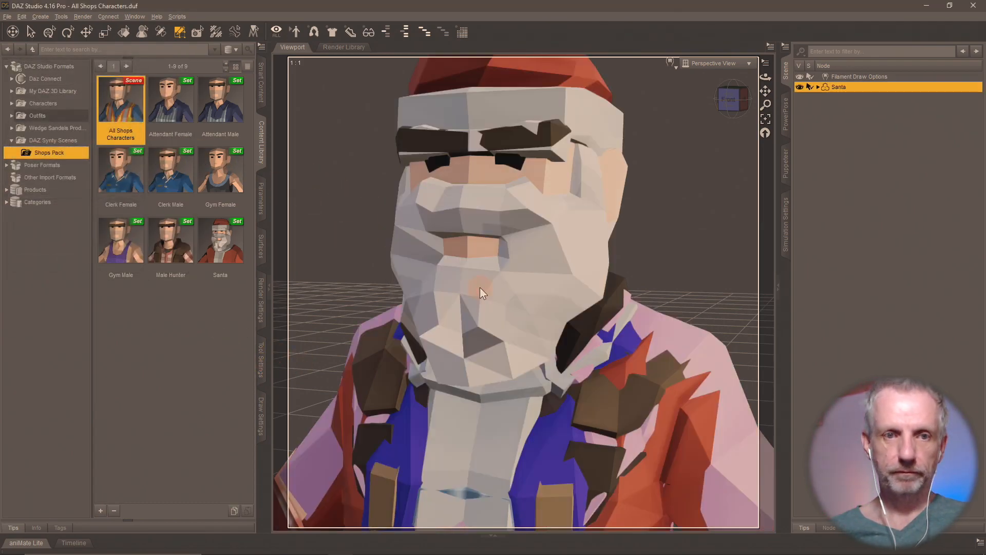
{"action": "left_click", "coordinate": [259, 355]}
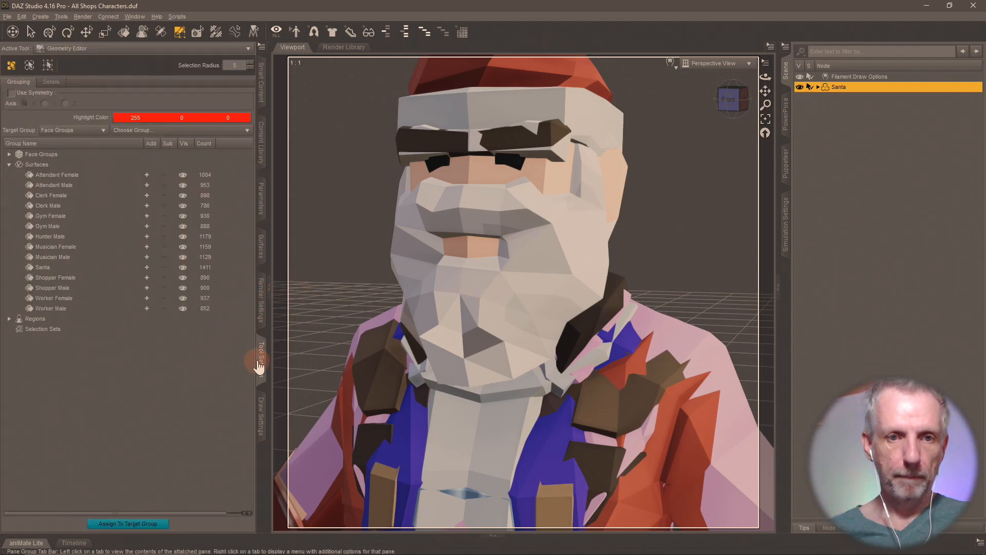
- Select the thirteen other surface groups and delete them, leaving 1159 Musician Female faces
{"action": "left_click", "coordinate": [148, 175]}
{"action": "left_click", "coordinate": [146, 184]}
{"action": "left_click", "coordinate": [147, 195]}
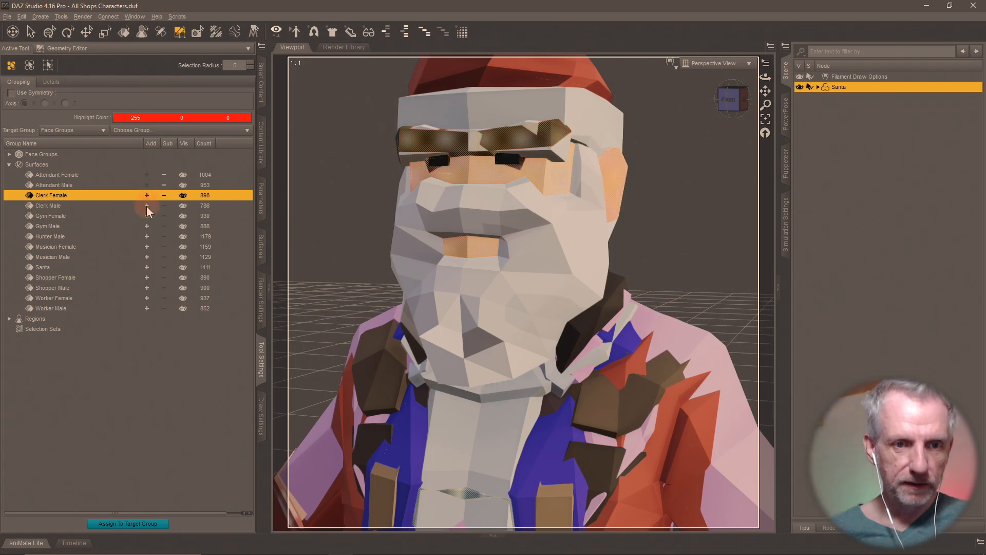
{"action": "left_click", "coordinate": [147, 206]}
{"action": "left_click", "coordinate": [148, 216]}
{"action": "left_click", "coordinate": [147, 226]}
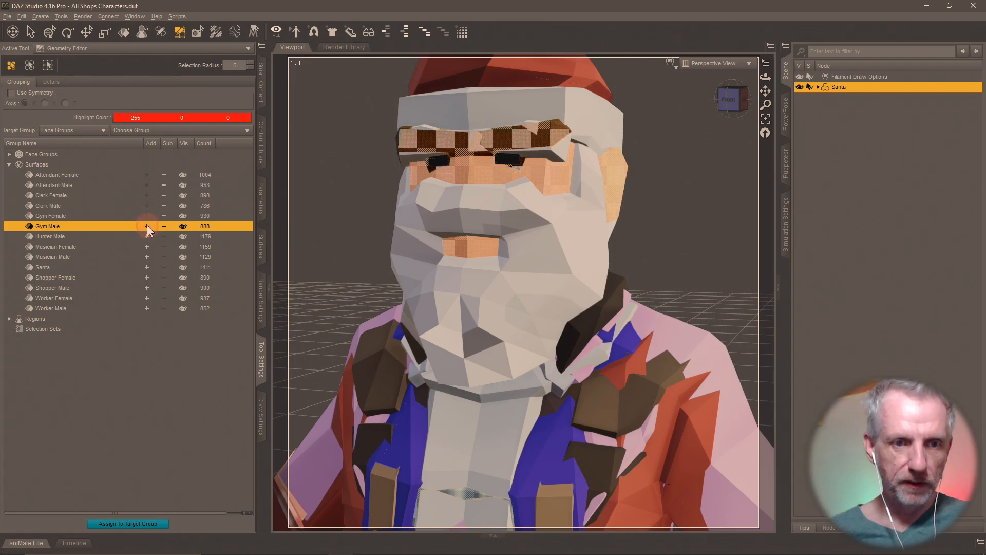
{"action": "left_click", "coordinate": [147, 236]}
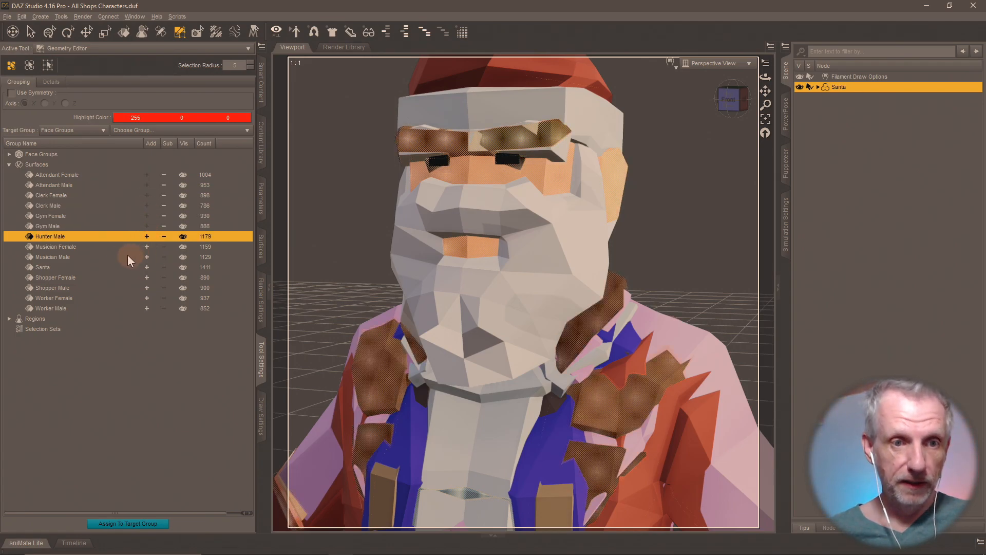
{"action": "left_click", "coordinate": [147, 257]}
{"action": "left_click", "coordinate": [147, 266]}
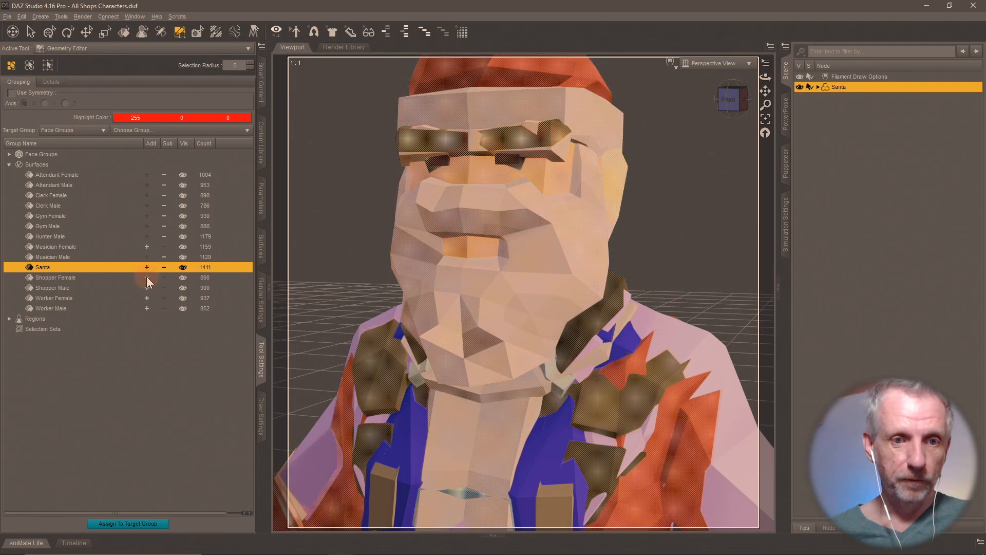
{"action": "left_click", "coordinate": [147, 277]}
{"action": "left_click", "coordinate": [147, 287]}
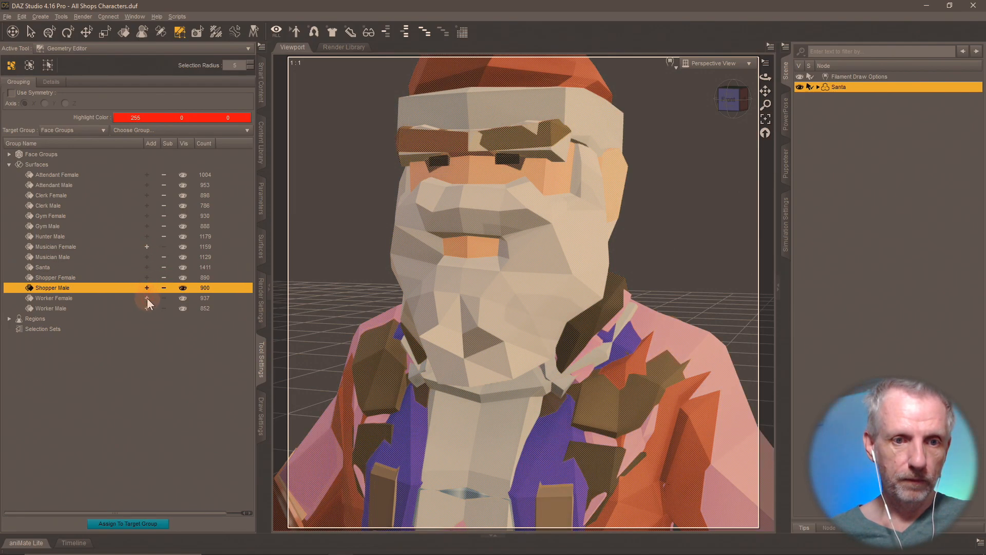
{"action": "left_click", "coordinate": [147, 298]}
{"action": "left_click", "coordinate": [146, 308]}
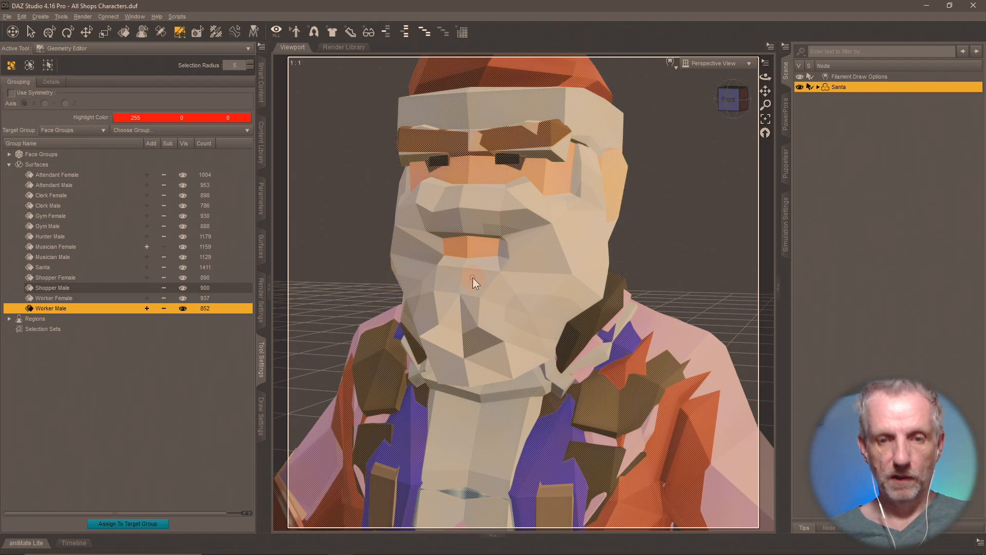
{"action": "key", "text": "Delete"}
{"action": "left_click", "coordinate": [461, 297]}
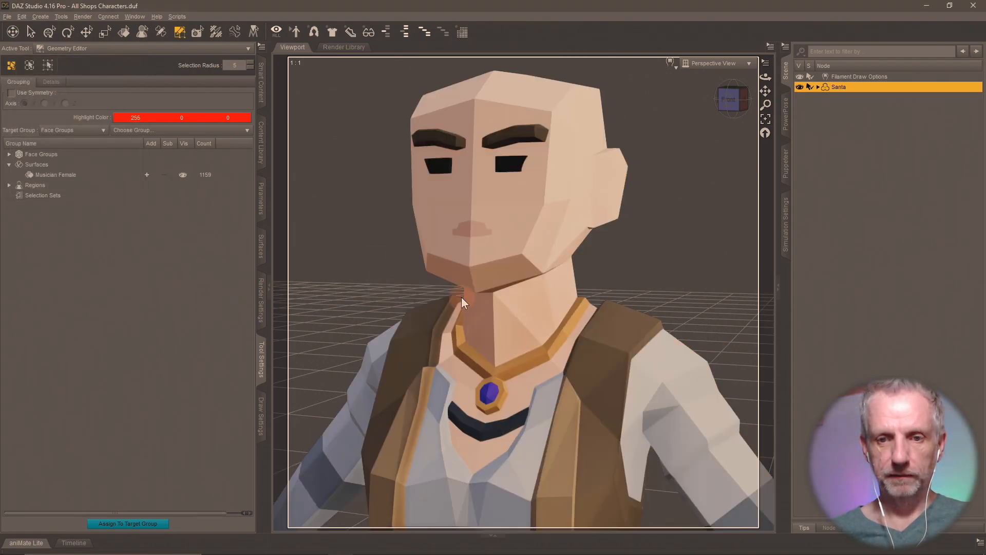
- Rename the Santa figure node to Musician Female
{"action": "left_click", "coordinate": [261, 157]}
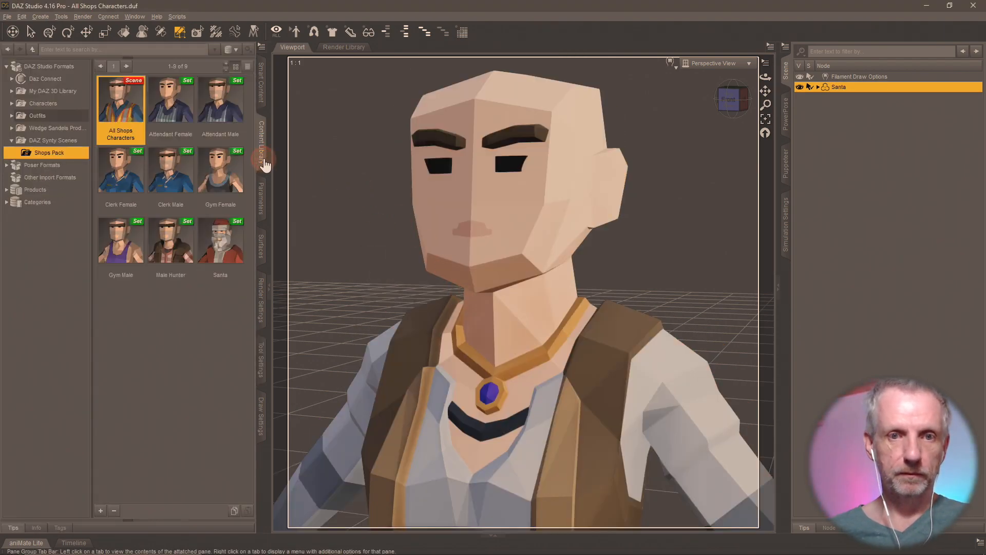
{"action": "left_click", "coordinate": [105, 512]}
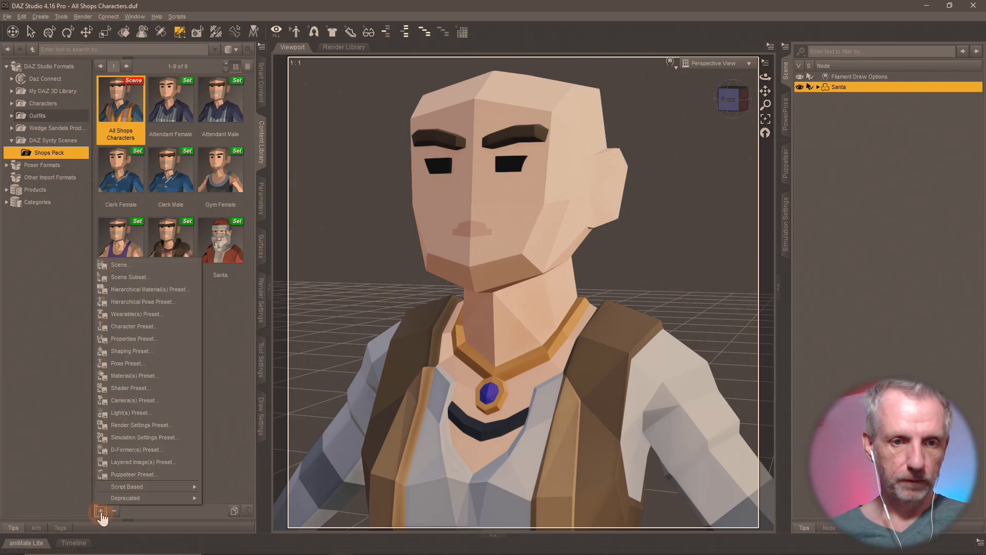
{"action": "left_click", "coordinate": [130, 282]}
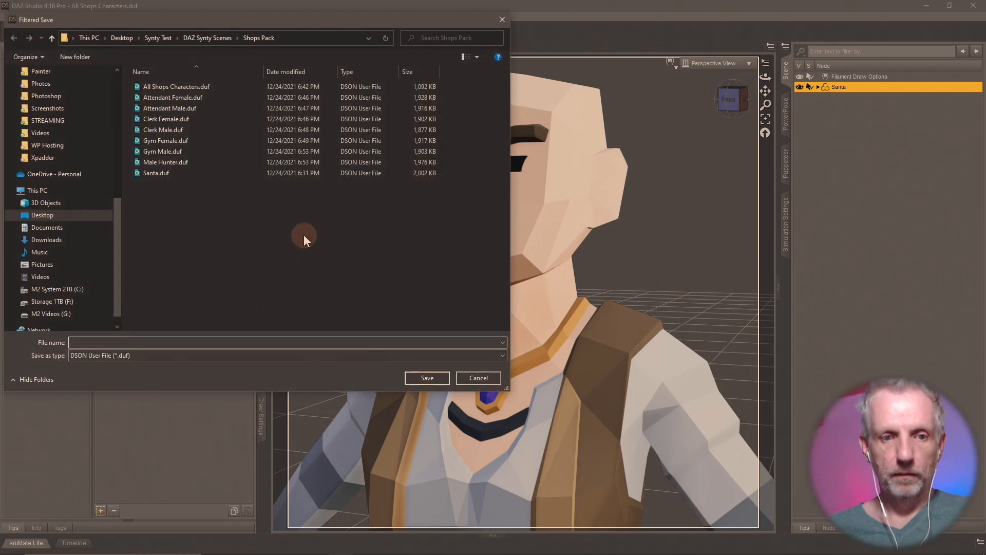
{"action": "key", "text": "Escape"}
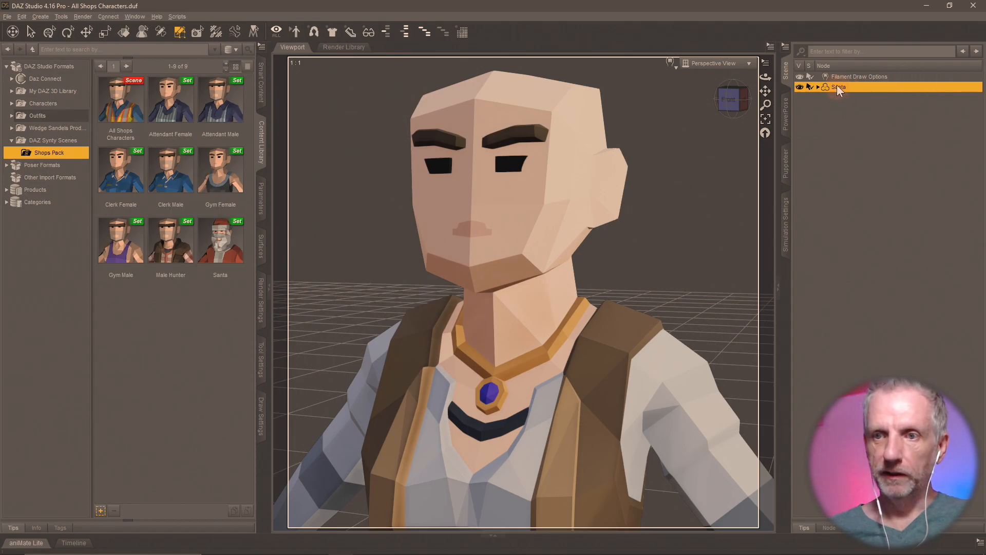
{"action": "key", "text": "F2"}
{"action": "type", "text": "Music"}
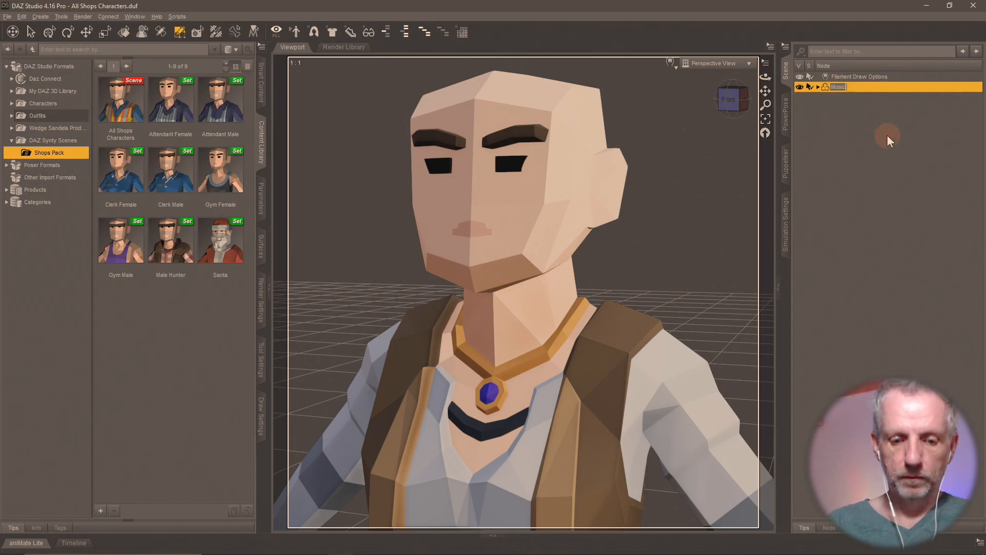
{"action": "type", "text": "ian Female"}
{"action": "key", "text": "Return"}
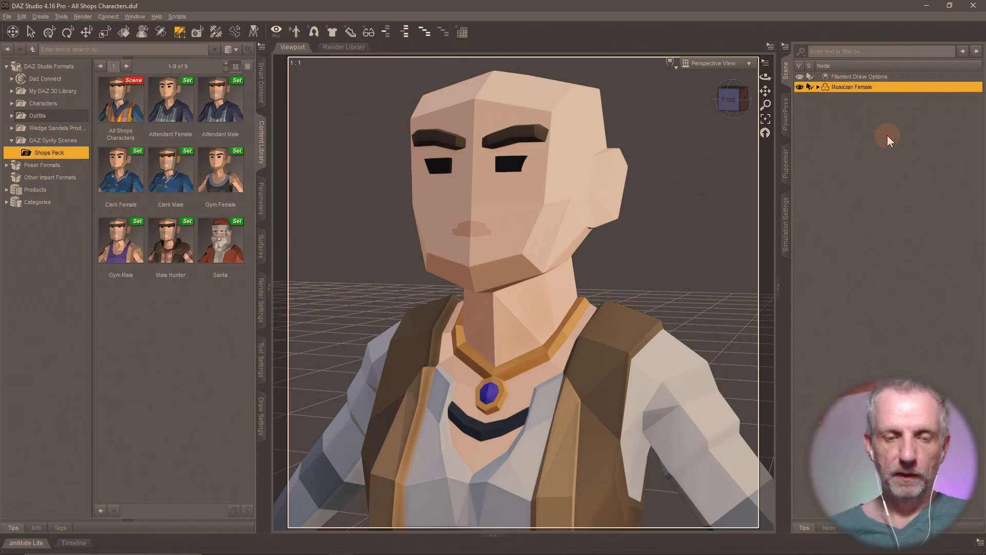
- Save the figure as a Musician Female scene subset, excluding Filament Draw Options
{"action": "left_click", "coordinate": [101, 511]}
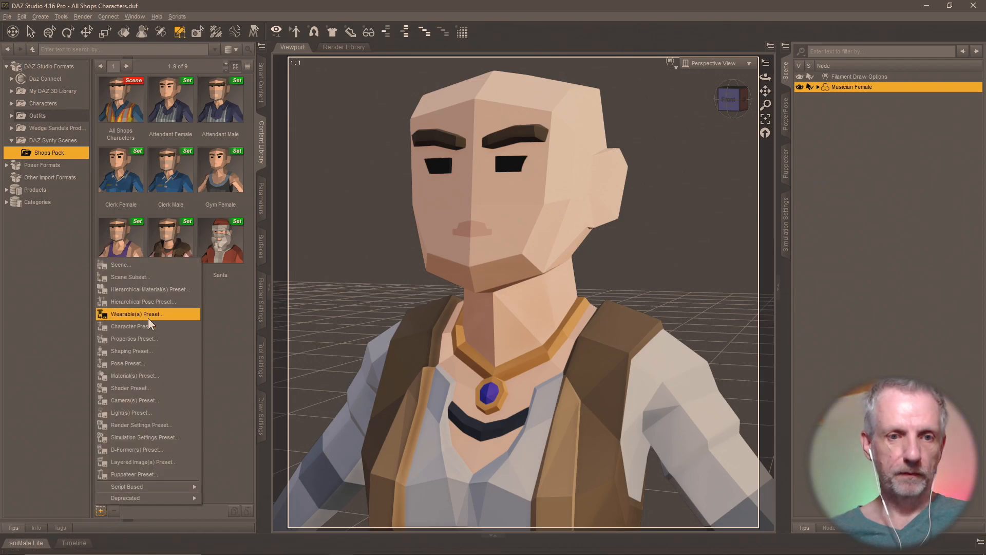
{"action": "left_click", "coordinate": [153, 277]}
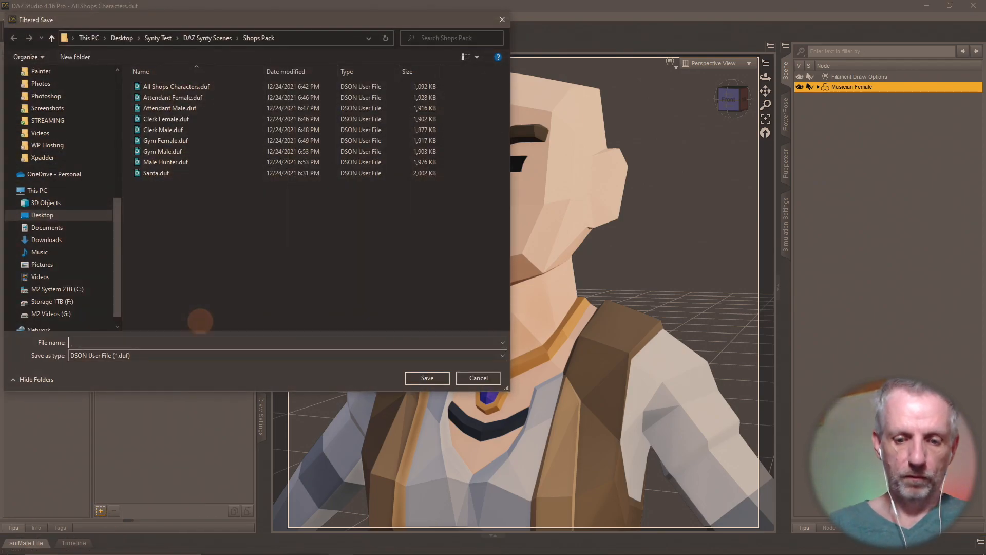
{"action": "type", "text": "Musician Fema"}
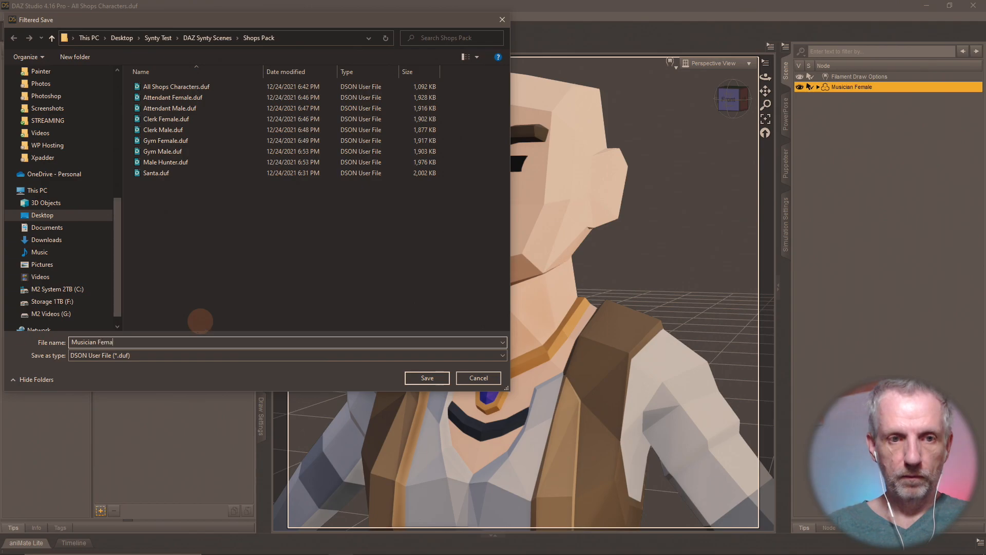
{"action": "key", "text": "Return"}
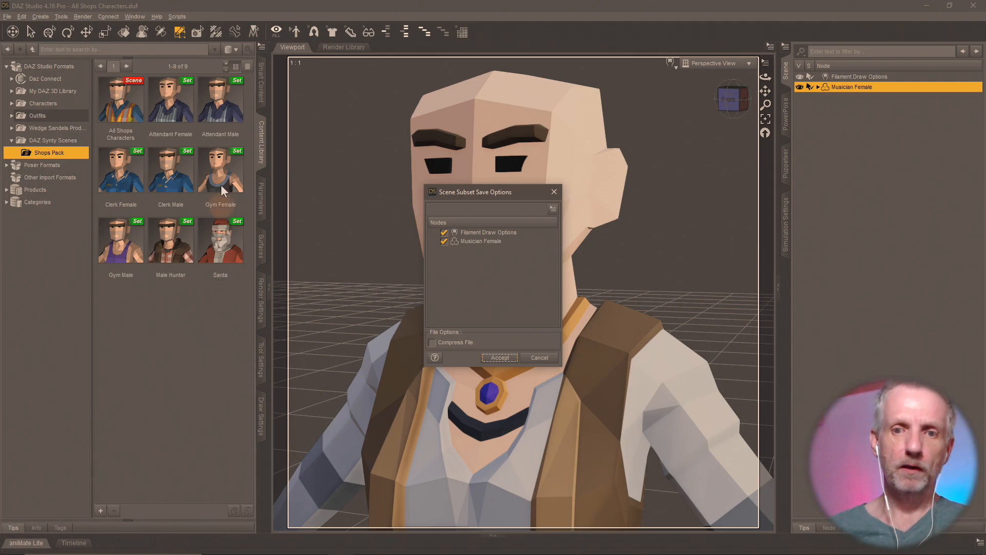
{"action": "left_click", "coordinate": [443, 232]}
{"action": "left_click", "coordinate": [497, 359]}
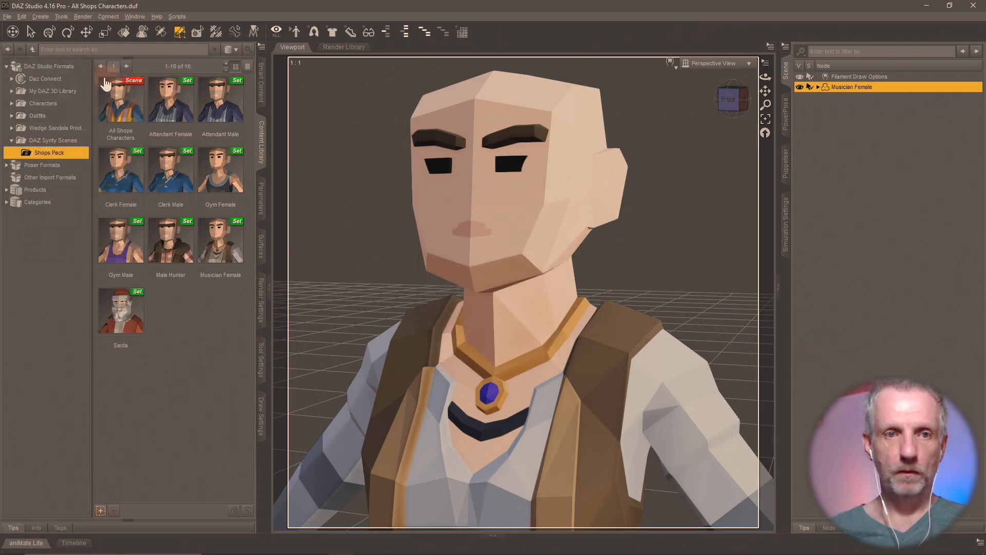
{"action": "left_click", "coordinate": [106, 95]}
- Reload the All Shops Characters scene and show the Geometry Editor's surface groups
{"action": "double_click", "coordinate": [106, 95]}
{"action": "left_click", "coordinate": [490, 292]}
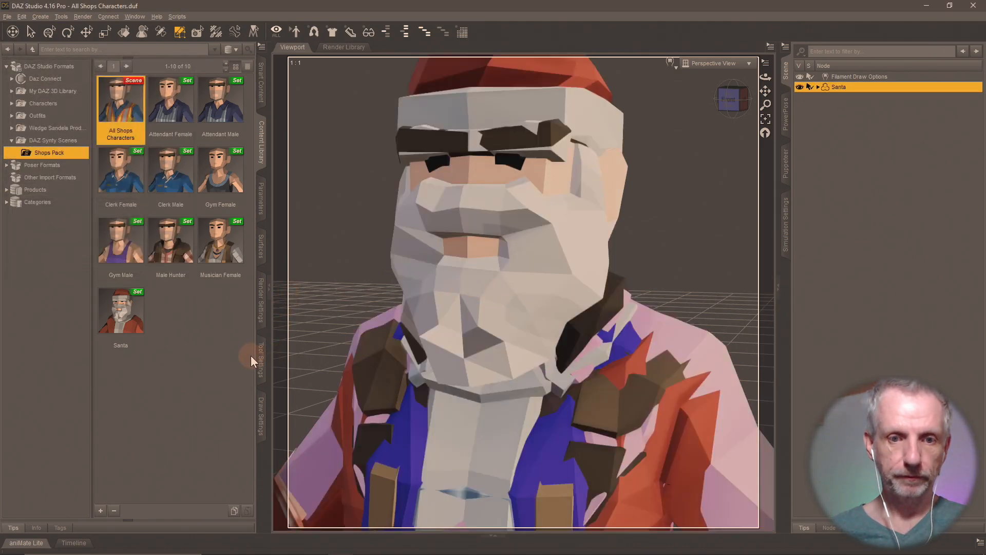
{"action": "left_click", "coordinate": [260, 358]}
- Select every surface group except Musician Male and delete those polygons
{"action": "left_click", "coordinate": [147, 175]}
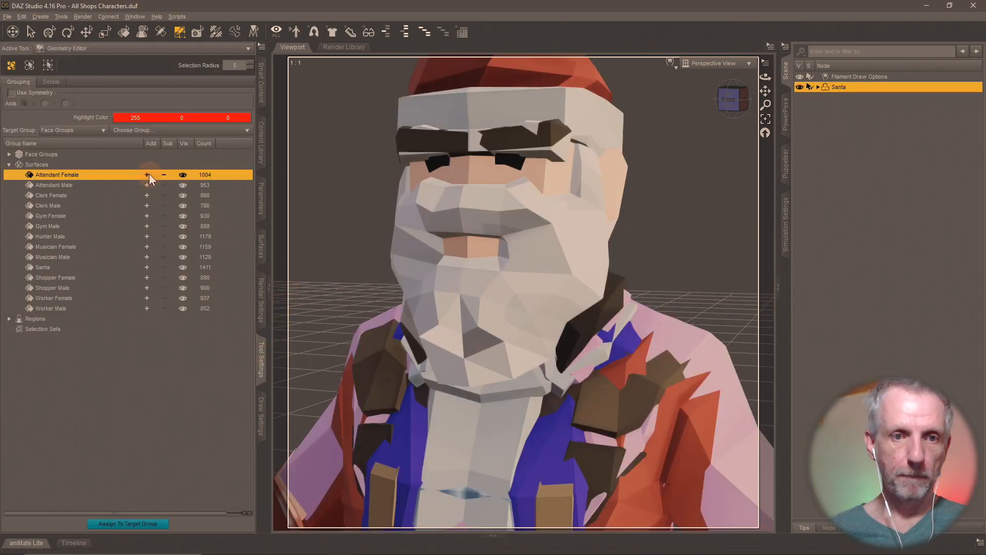
{"action": "left_click", "coordinate": [148, 185]}
{"action": "left_click", "coordinate": [147, 195]}
{"action": "left_click", "coordinate": [146, 206]}
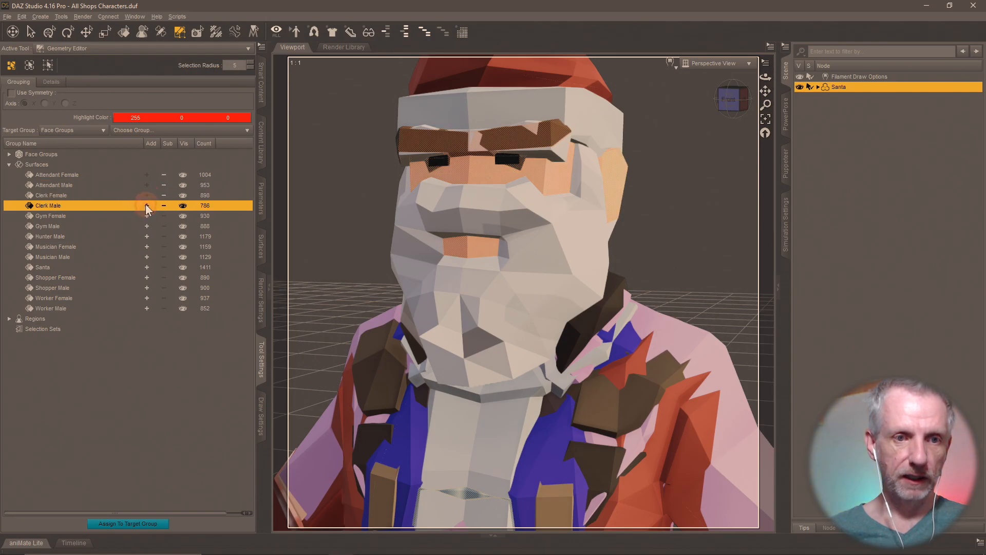
{"action": "left_click", "coordinate": [148, 216]}
{"action": "left_click", "coordinate": [147, 226]}
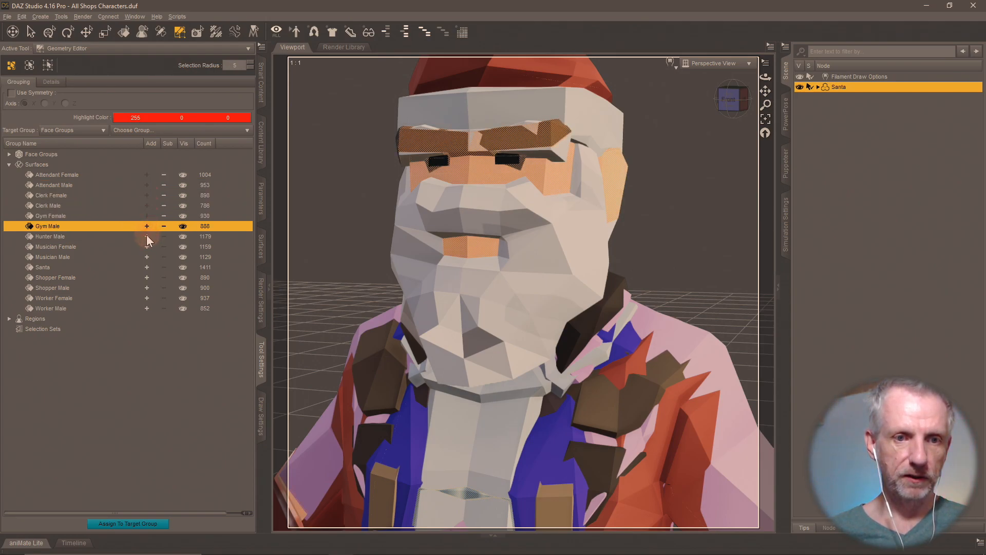
{"action": "left_click", "coordinate": [147, 236]}
{"action": "left_click", "coordinate": [149, 248]}
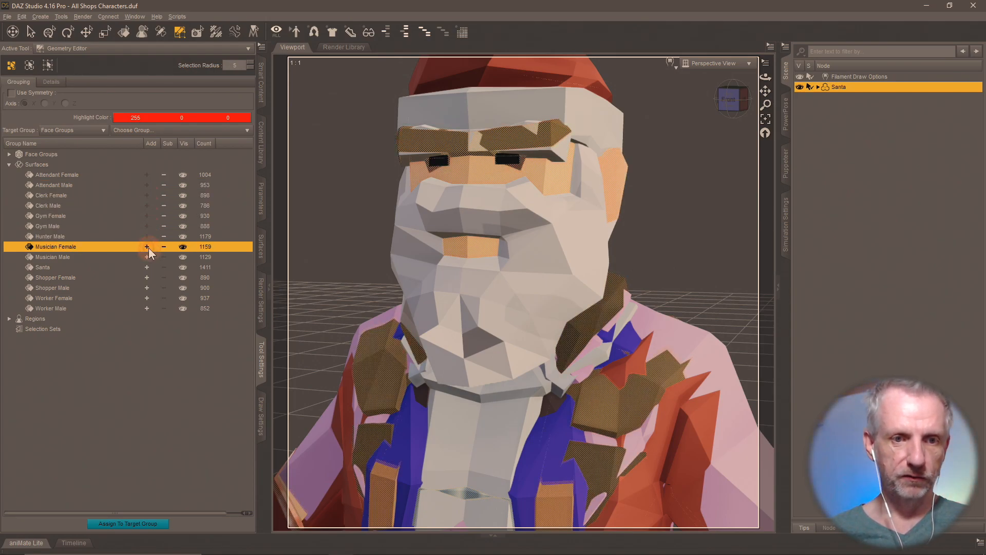
{"action": "left_click", "coordinate": [146, 268]}
{"action": "left_click", "coordinate": [146, 278]}
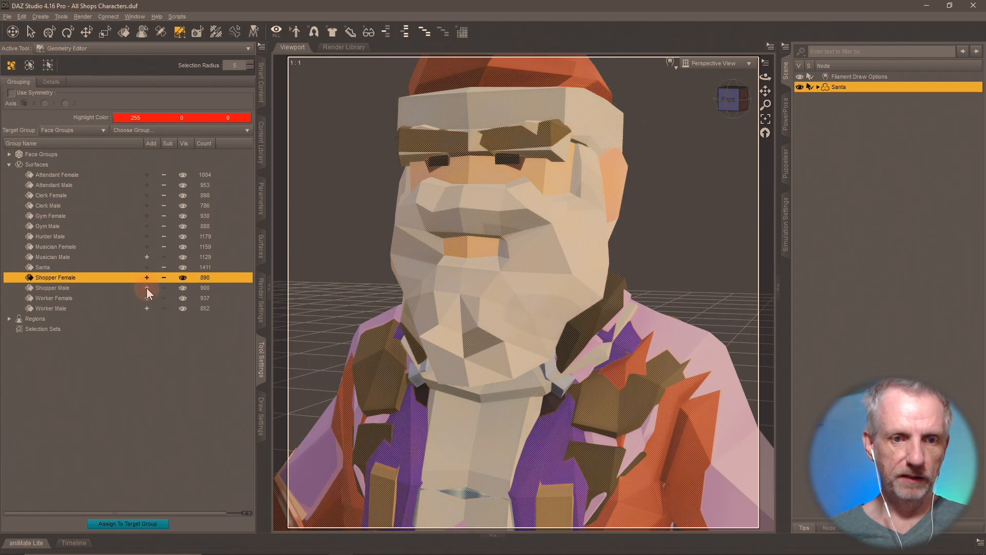
{"action": "left_click", "coordinate": [147, 288]}
{"action": "left_click", "coordinate": [147, 297]}
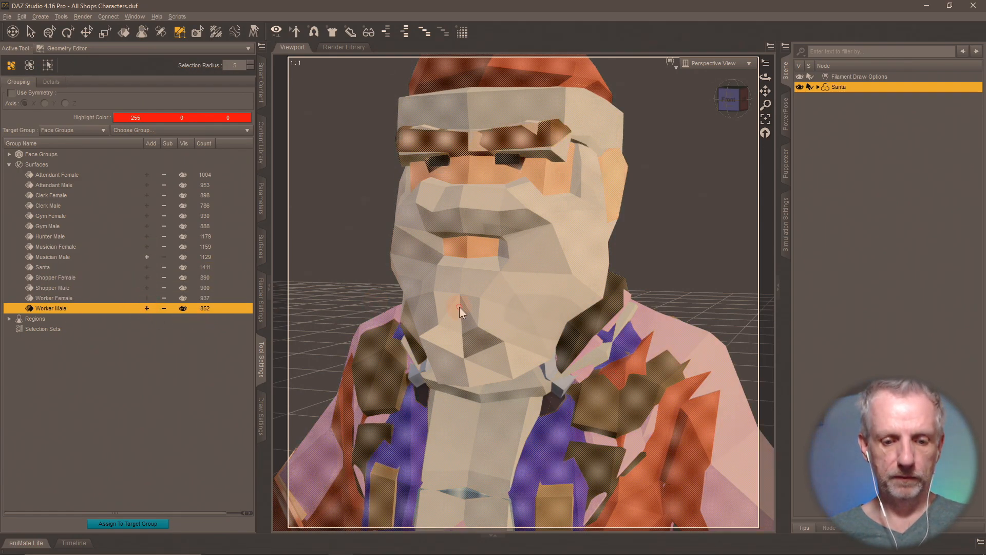
{"action": "left_click", "coordinate": [476, 294]}
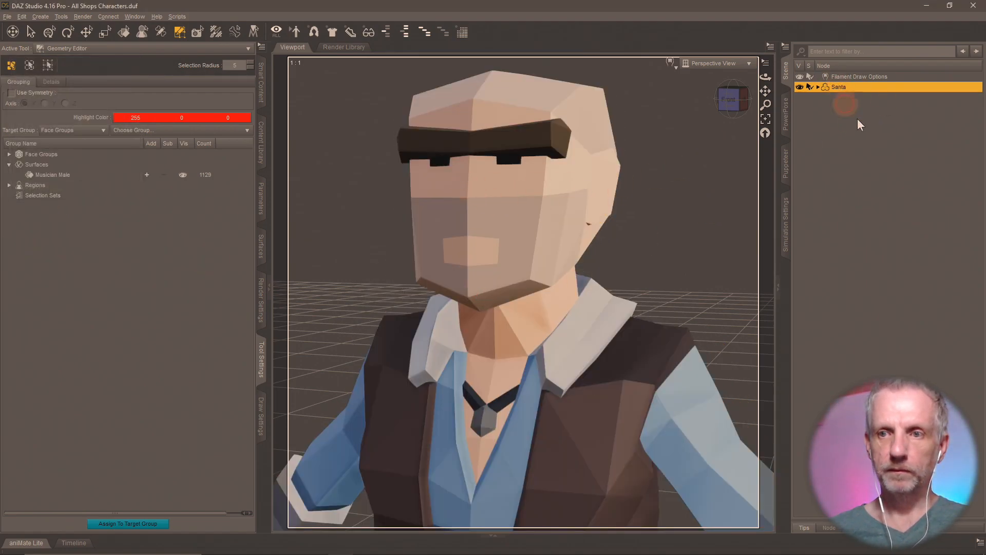
- Rename the figure node to Musician Male
{"action": "type", "text": "Musicia"}
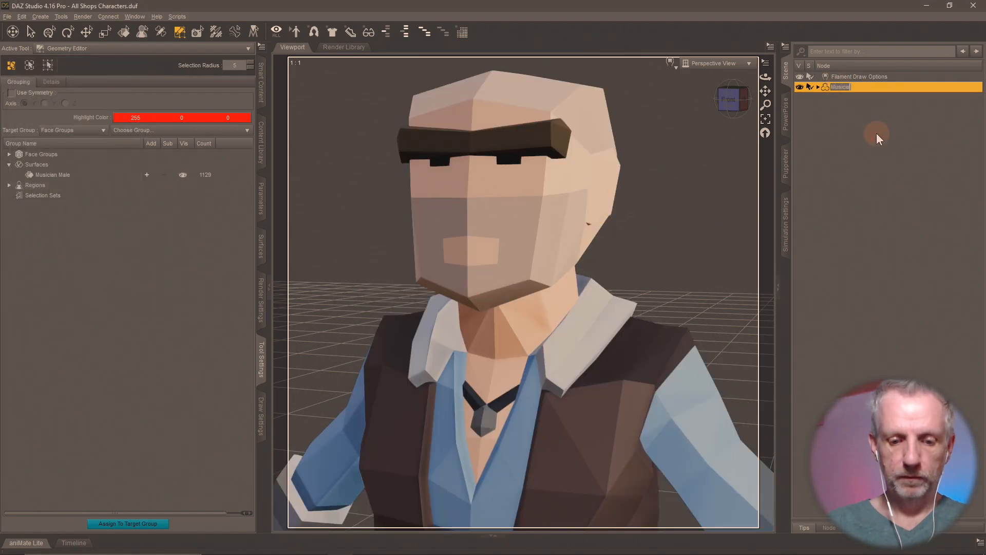
{"action": "type", "text": "n Male"}
{"action": "key", "text": "Return"}
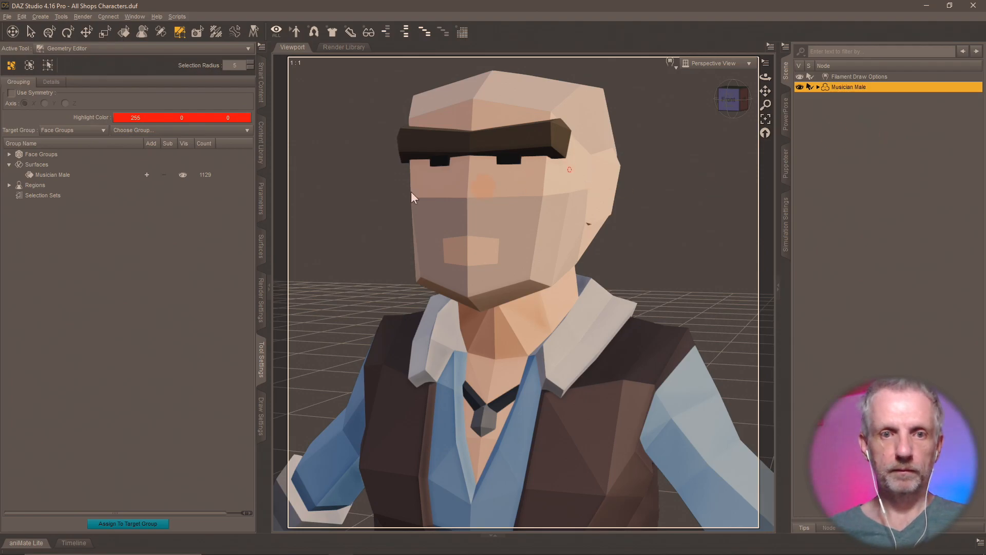
{"action": "left_click", "coordinate": [261, 149]}
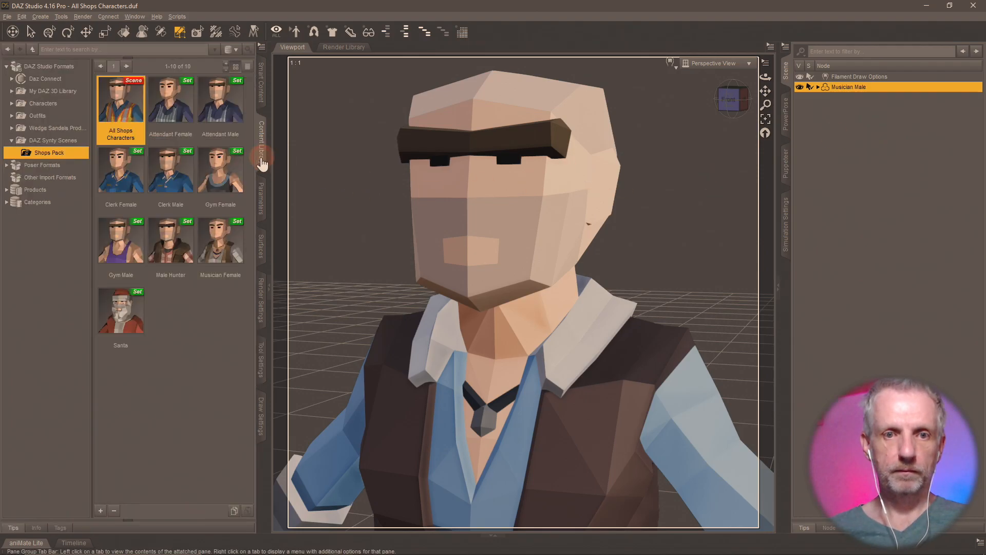
- Save a Musician Male scene subset without Filament Draw Options, then reload All Shops Characters unsaved
{"action": "left_click", "coordinate": [102, 516]}
{"action": "left_click", "coordinate": [113, 272]}
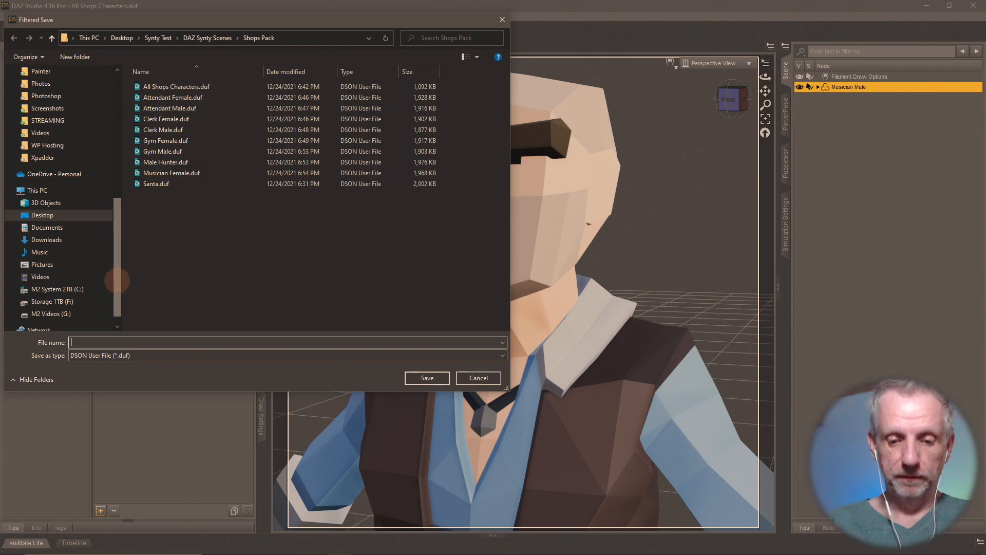
{"action": "type", "text": "Musician M"}
{"action": "key", "text": "Return"}
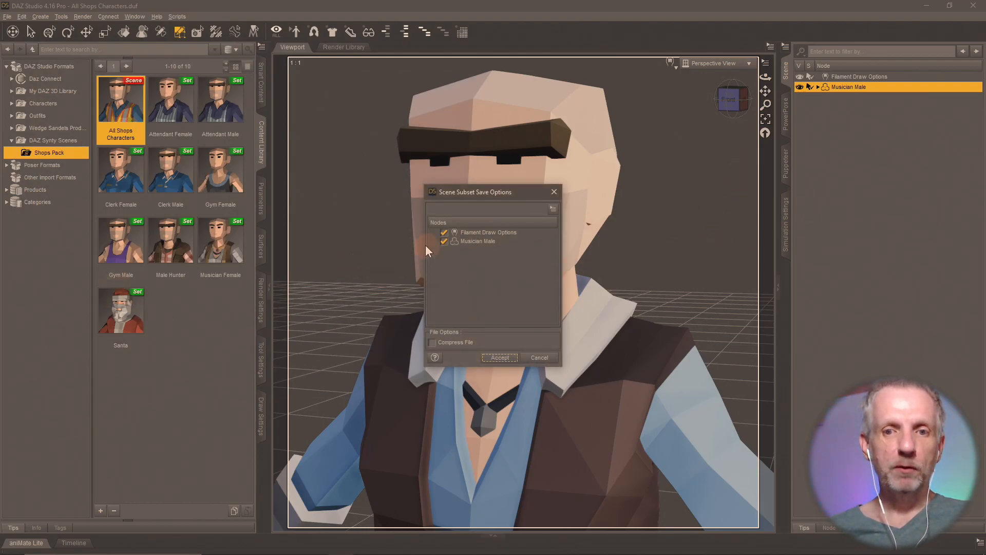
{"action": "left_click", "coordinate": [443, 232]}
{"action": "left_click", "coordinate": [498, 354]}
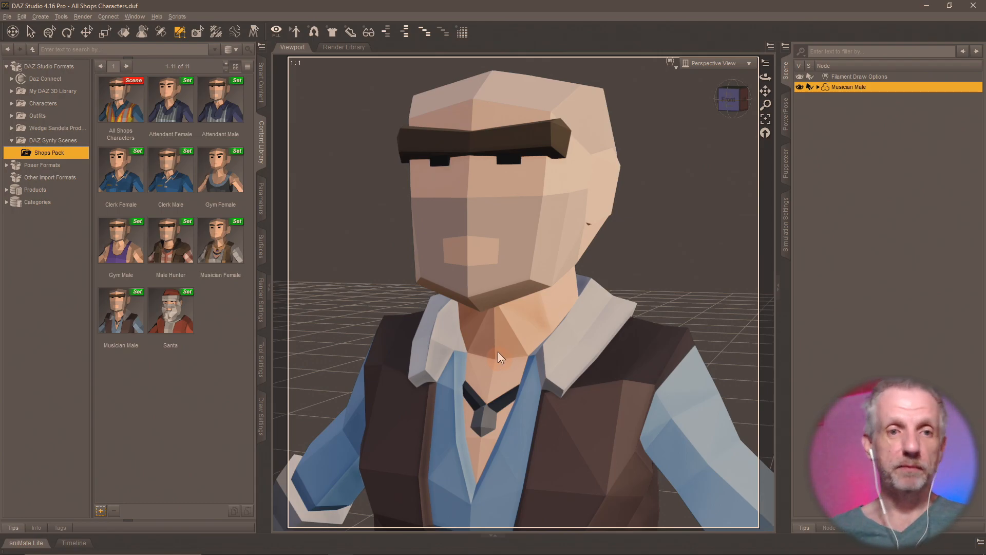
{"action": "double_click", "coordinate": [131, 107]}
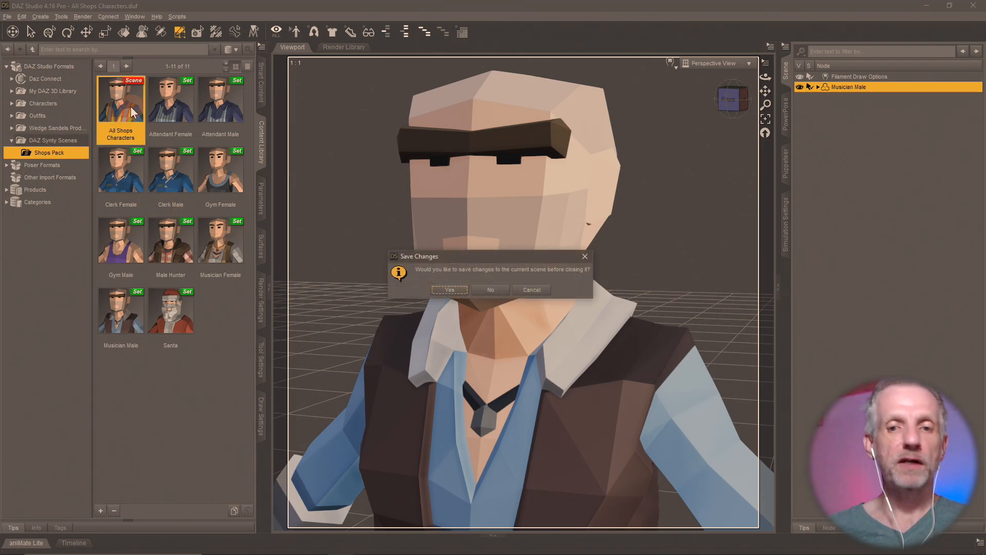
{"action": "left_click", "coordinate": [495, 290]}
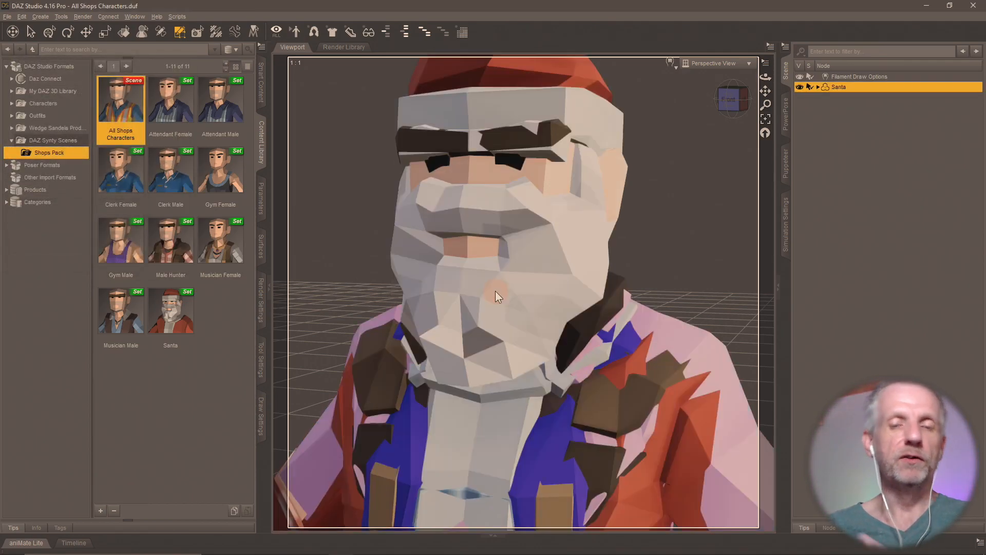
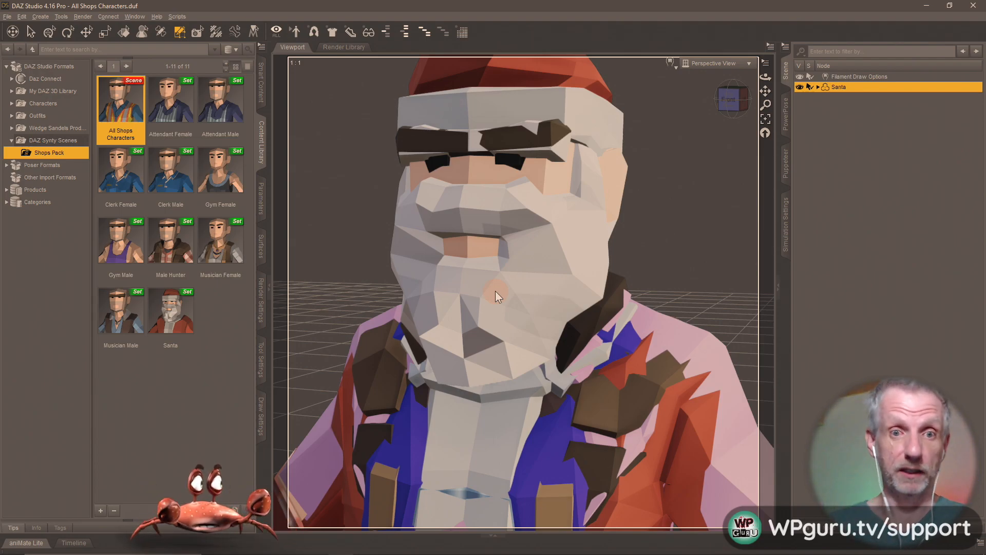
- Show the Geometry Editor's surface groups and add Attendant Female's faces to the selection
{"action": "left_click", "coordinate": [261, 359]}
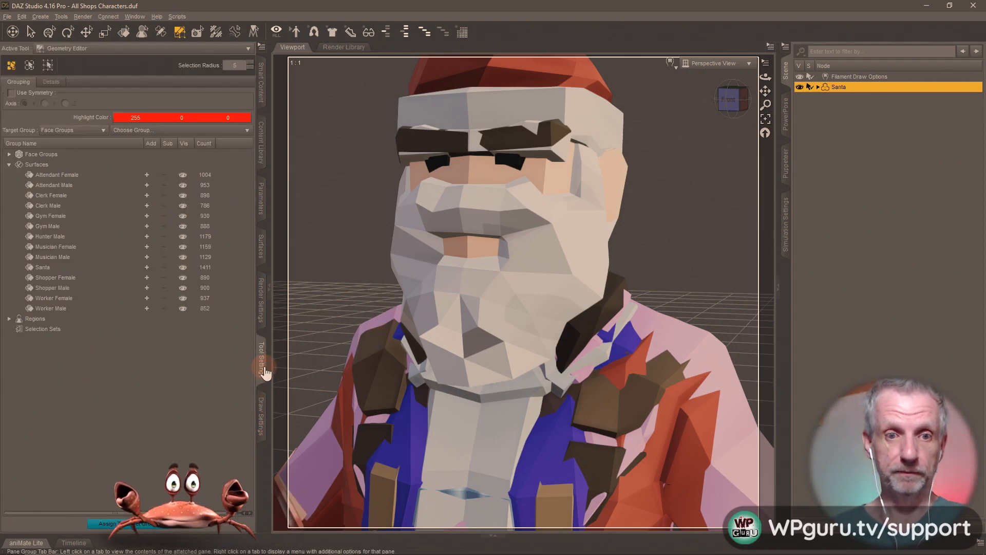
{"action": "left_click", "coordinate": [146, 174]}
- Add the Attendant Male through Musician Male surface groups to the selection
{"action": "left_click", "coordinate": [145, 186]}
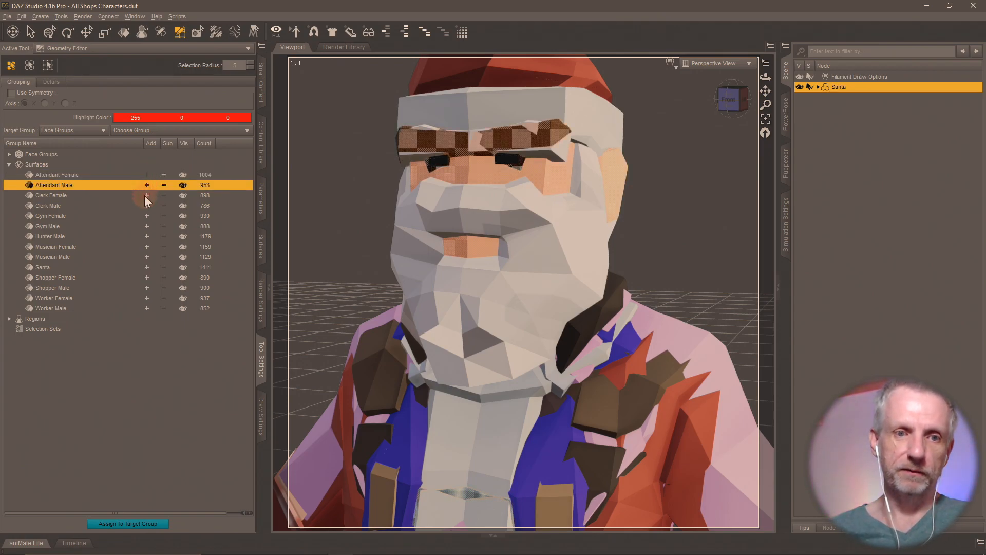
{"action": "left_click", "coordinate": [145, 195]}
{"action": "left_click", "coordinate": [147, 206]}
{"action": "left_click", "coordinate": [146, 216]}
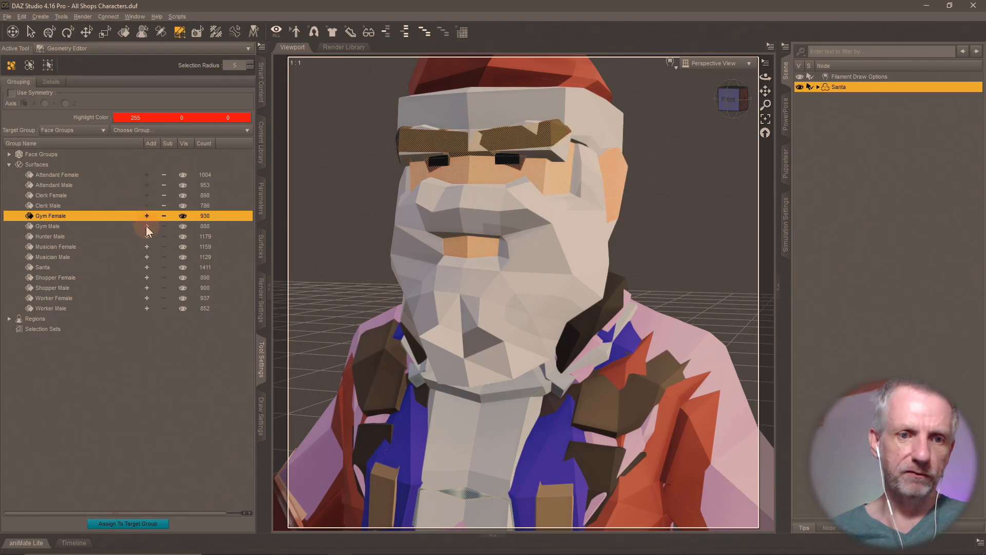
{"action": "left_click", "coordinate": [146, 226]}
{"action": "left_click", "coordinate": [147, 237]}
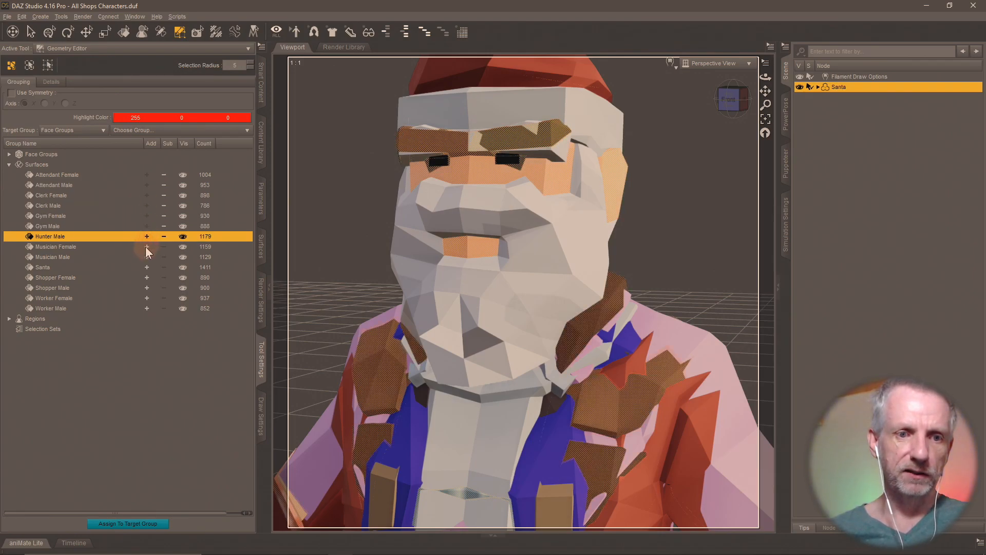
{"action": "left_click", "coordinate": [146, 247]}
{"action": "left_click", "coordinate": [145, 257]}
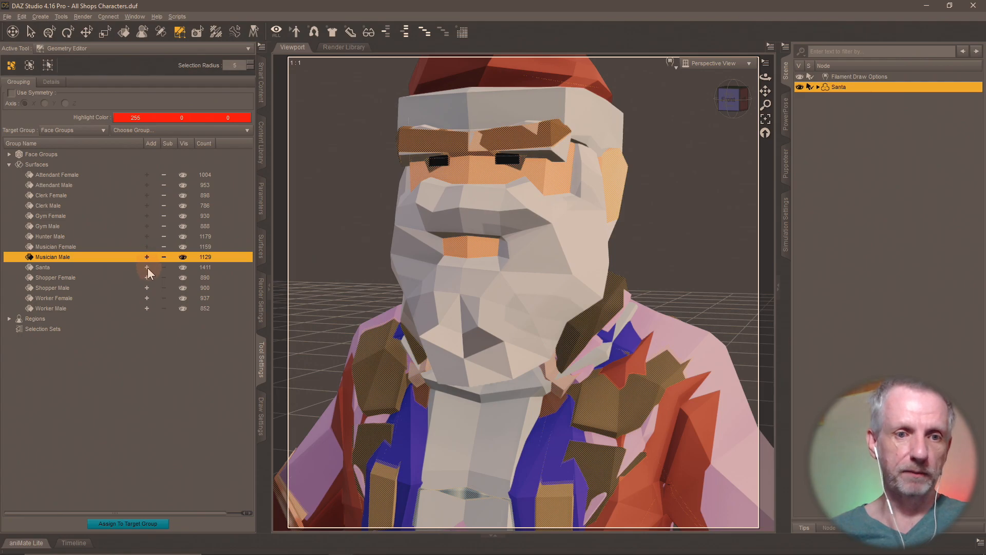
- Add Santa, Shopper Male, Worker Female and Worker Male faces, then delete the selected polygons
{"action": "left_click", "coordinate": [146, 267]}
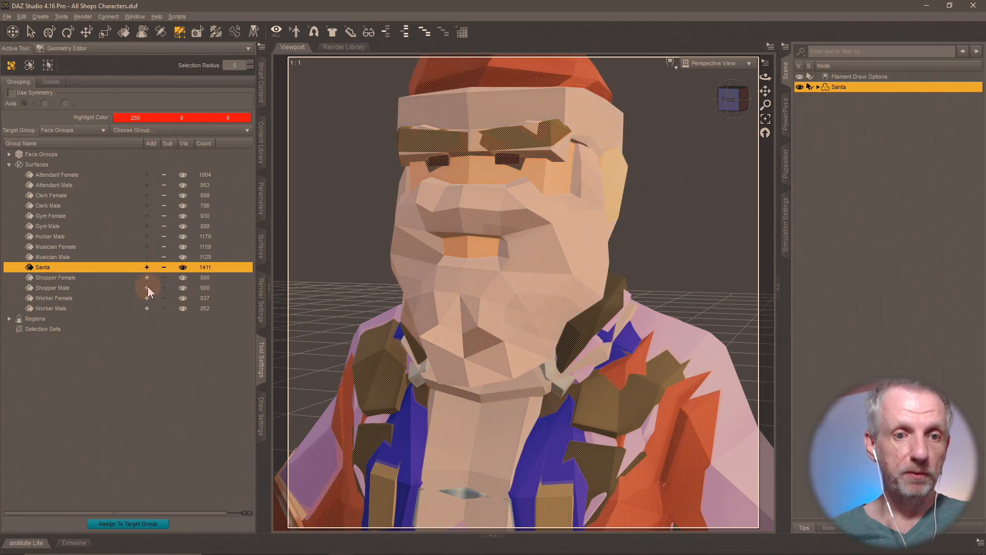
{"action": "left_click", "coordinate": [145, 287]}
{"action": "left_click", "coordinate": [145, 298]}
{"action": "left_click", "coordinate": [146, 308]}
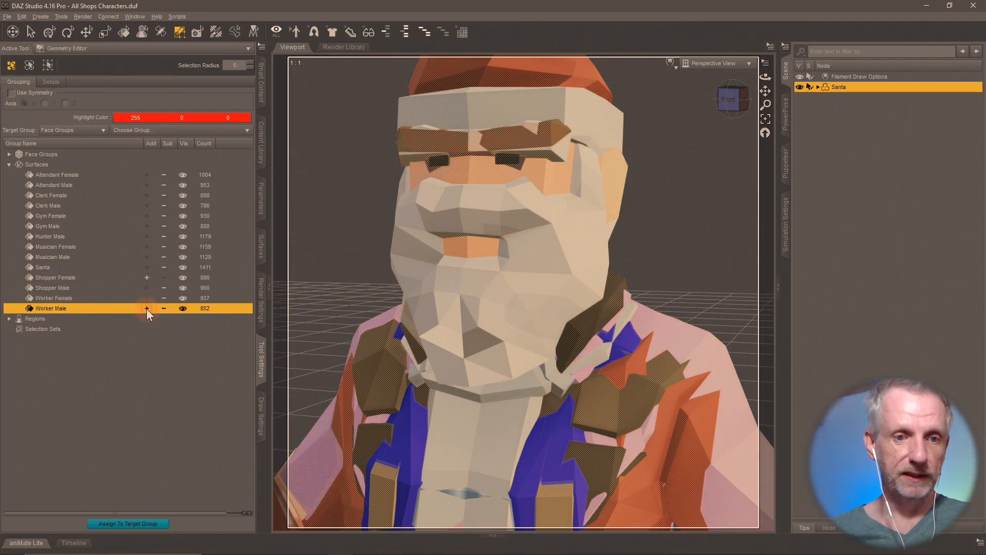
{"action": "key", "text": "Delete"}
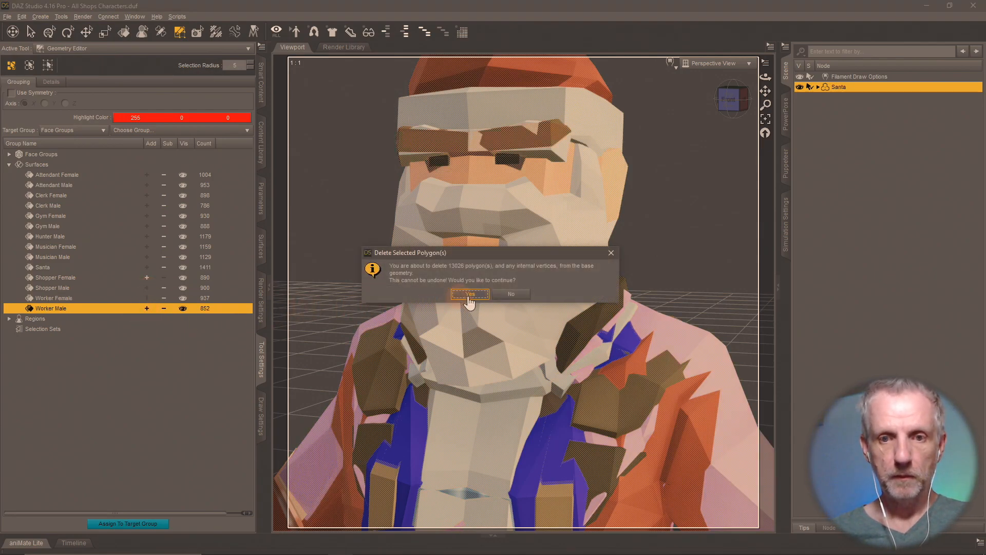
{"action": "left_click", "coordinate": [469, 293]}
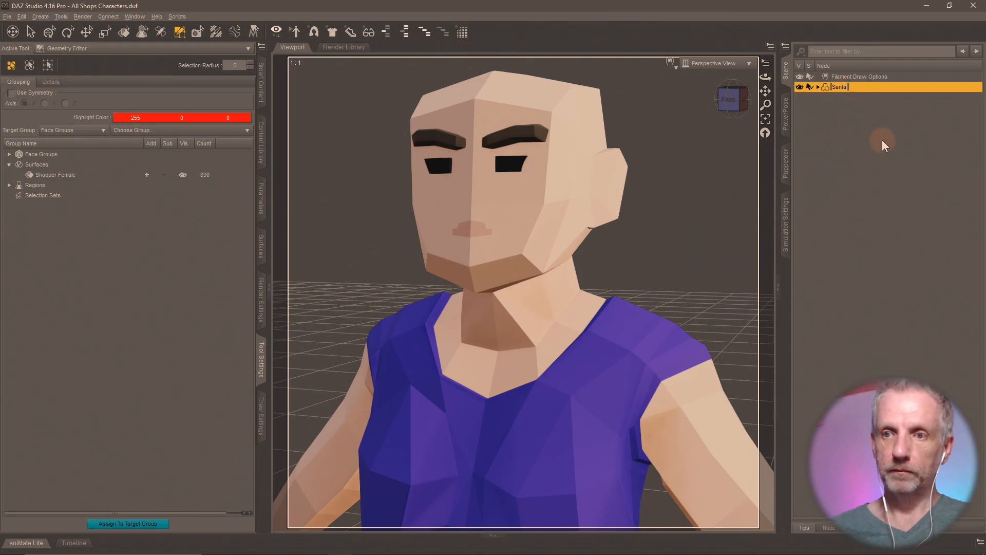
- Rename the figure node to Shopper Female
{"action": "type", "text": "Shopper Femal"}
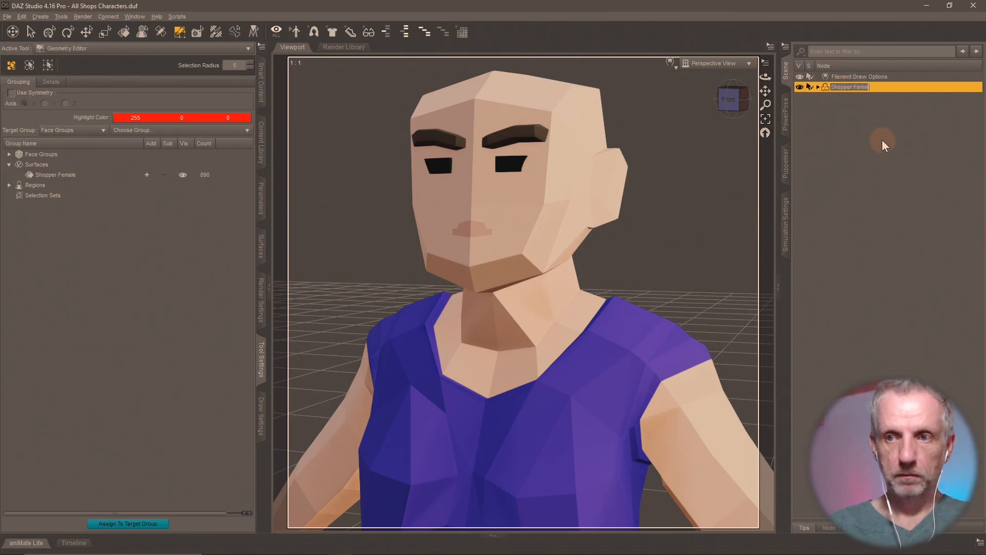
{"action": "type", "text": "e"}
{"action": "key", "text": "Return"}
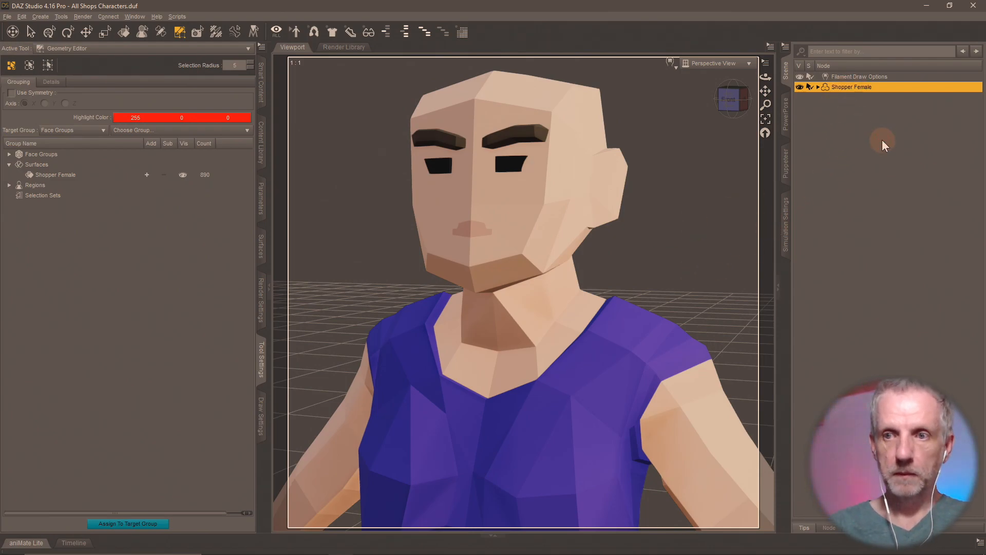
{"action": "left_click", "coordinate": [267, 156]}
- Save a Shopper Female scene subset to Shops Pack, then reload All Shops Characters unsaved
{"action": "left_click", "coordinate": [107, 508]}
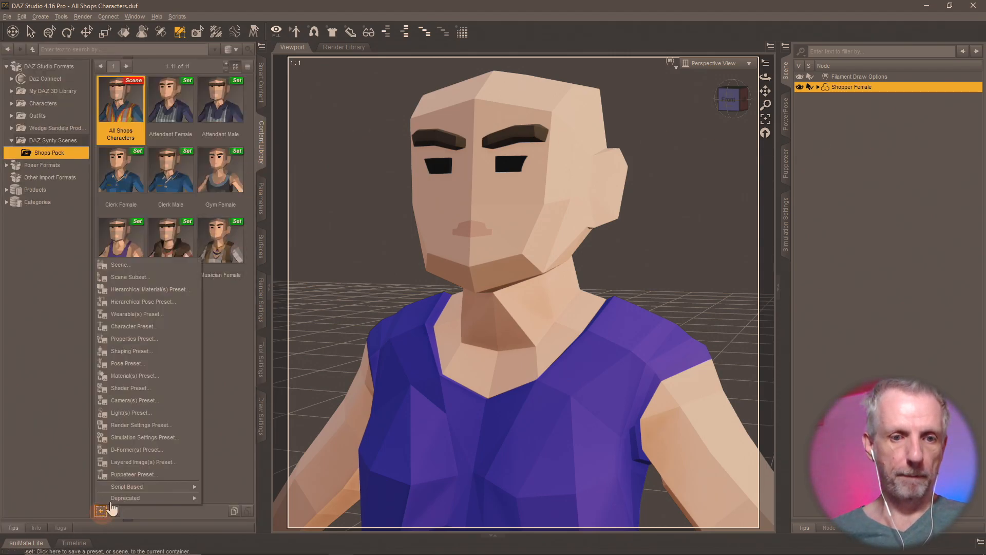
{"action": "left_click", "coordinate": [137, 276]}
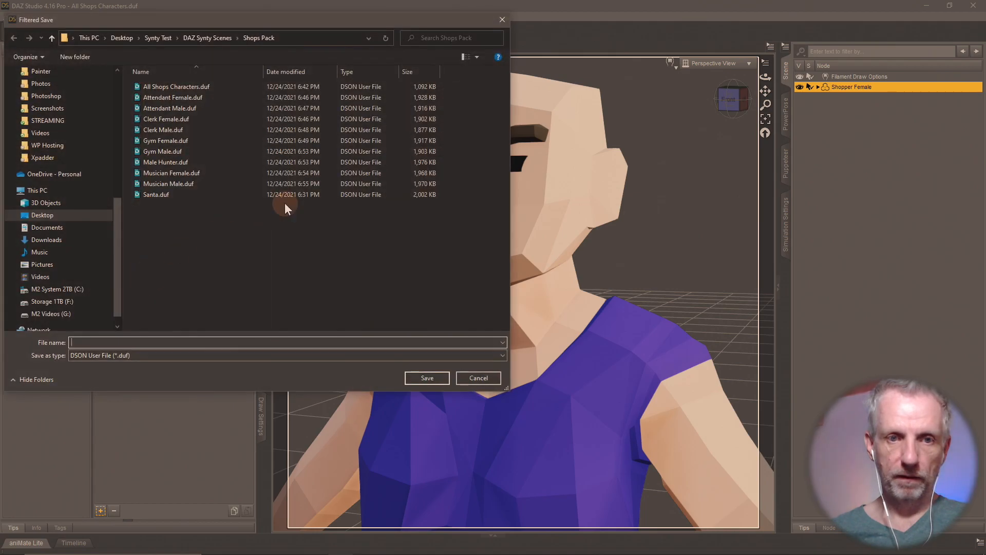
{"action": "type", "text": "Shopper "}
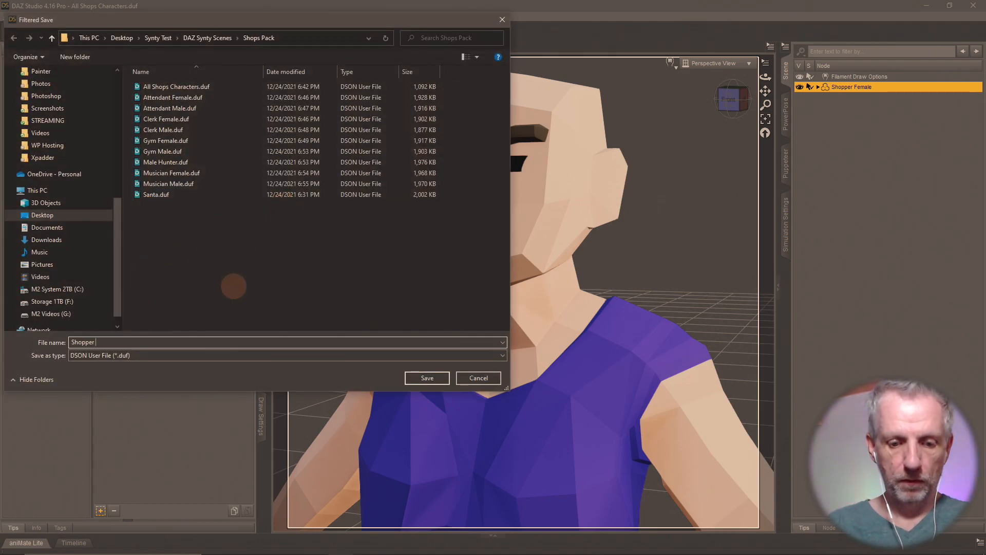
{"action": "type", "text": "Female"}
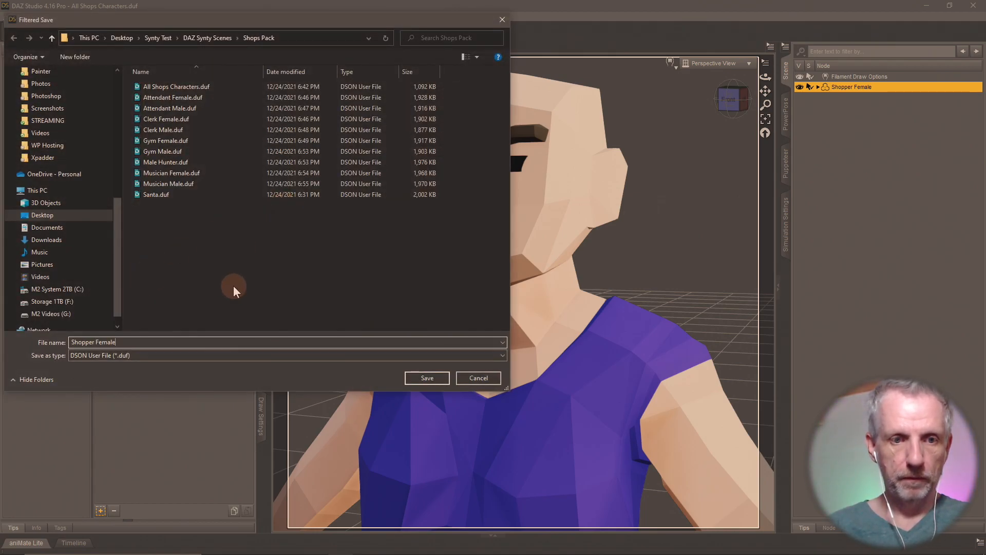
{"action": "left_click", "coordinate": [427, 378]}
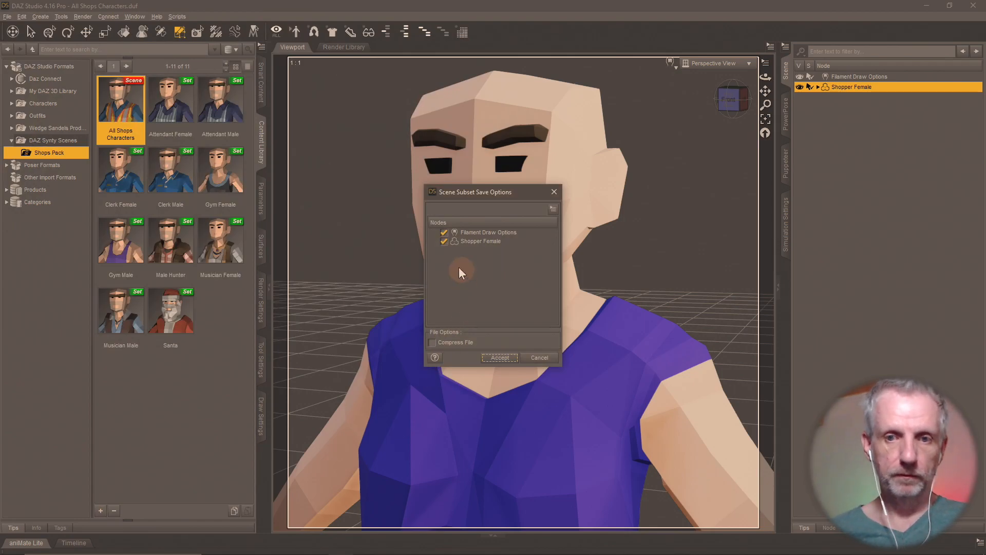
{"action": "left_click", "coordinate": [499, 357]}
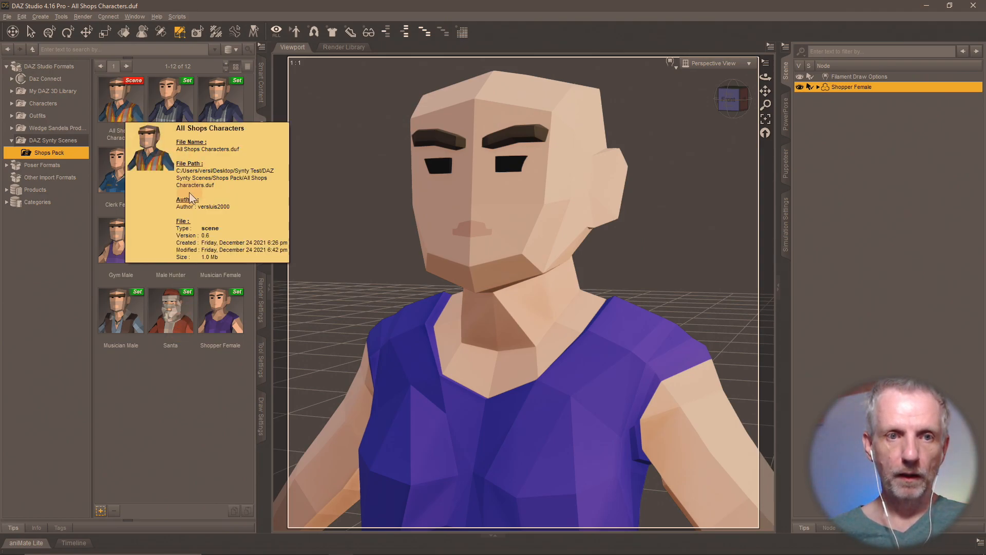
{"action": "double_click", "coordinate": [136, 124]}
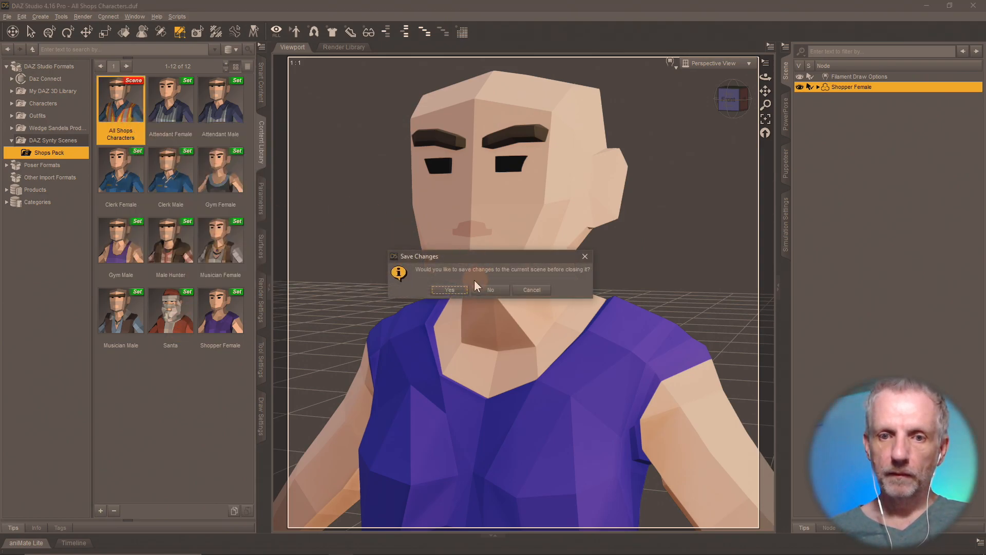
{"action": "left_click", "coordinate": [491, 290]}
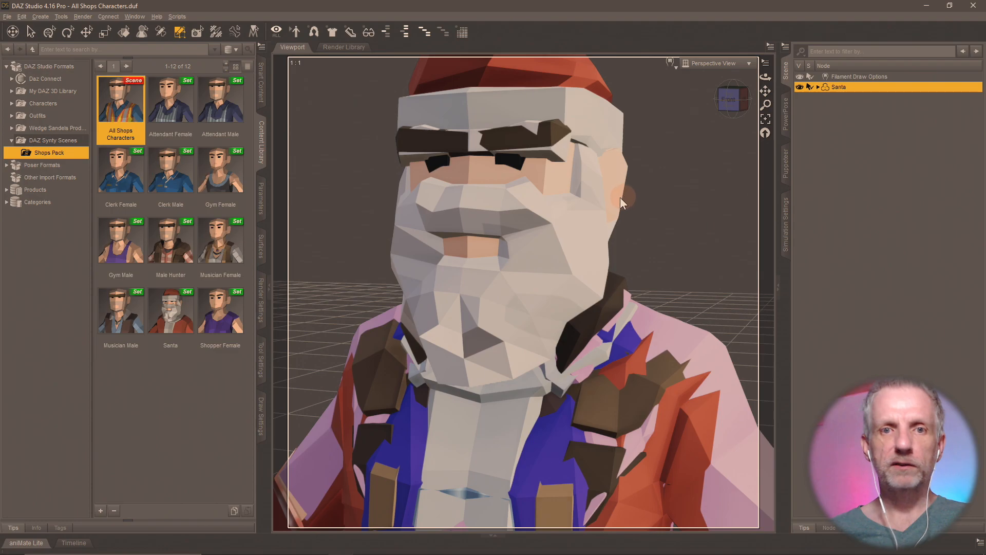
- Add a new camera copying the active view and hide it
{"action": "left_click", "coordinate": [41, 17]}
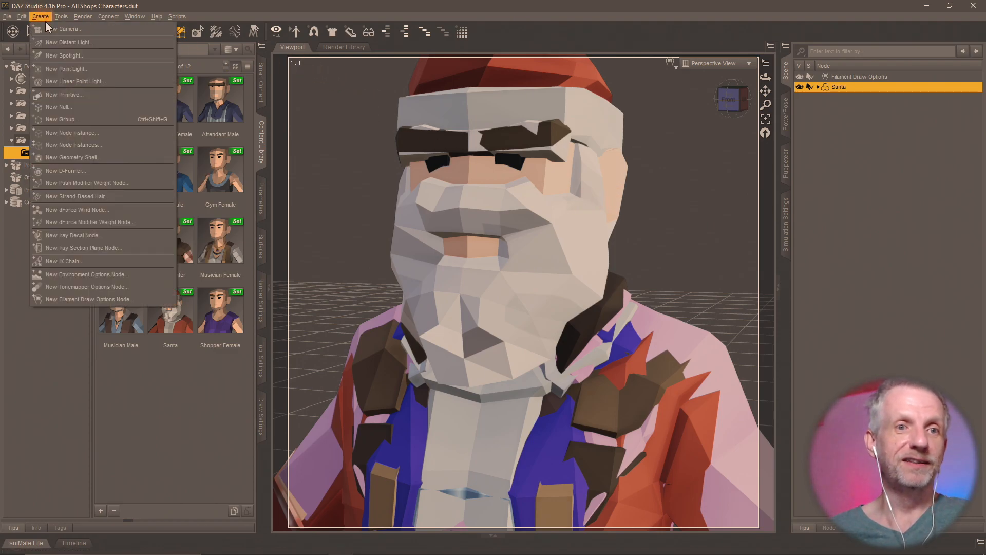
{"action": "left_click", "coordinate": [61, 29]}
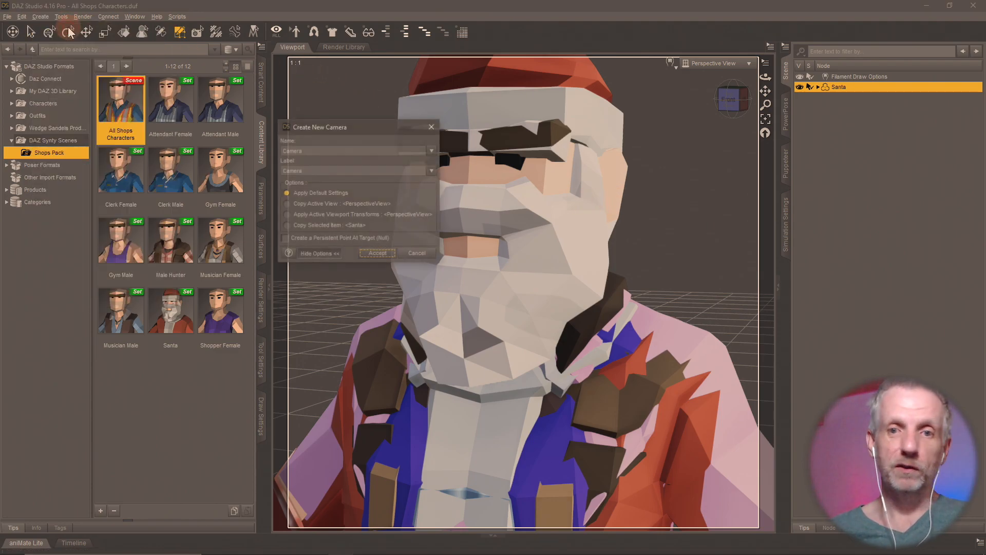
{"action": "left_click", "coordinate": [323, 211]}
{"action": "left_click", "coordinate": [379, 253]}
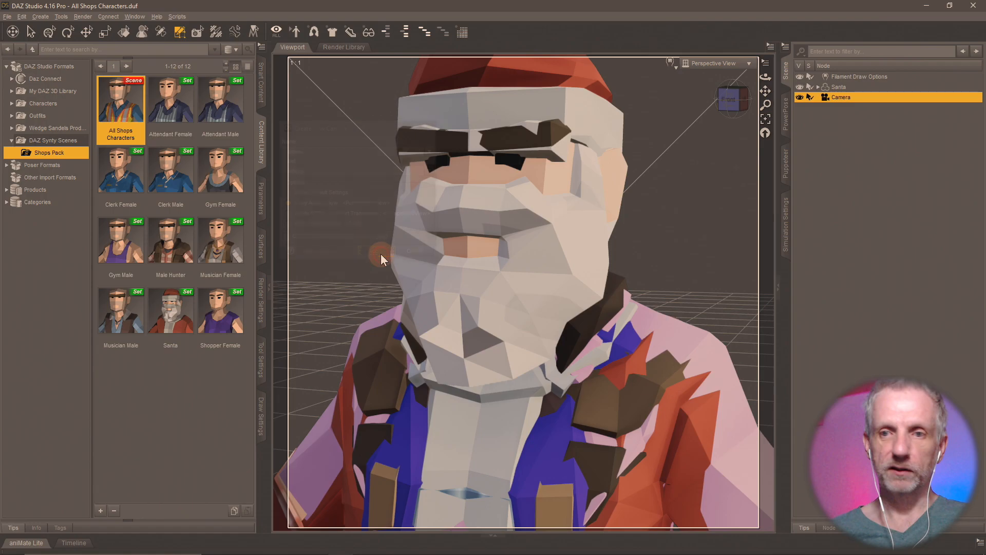
{"action": "left_click", "coordinate": [799, 97]}
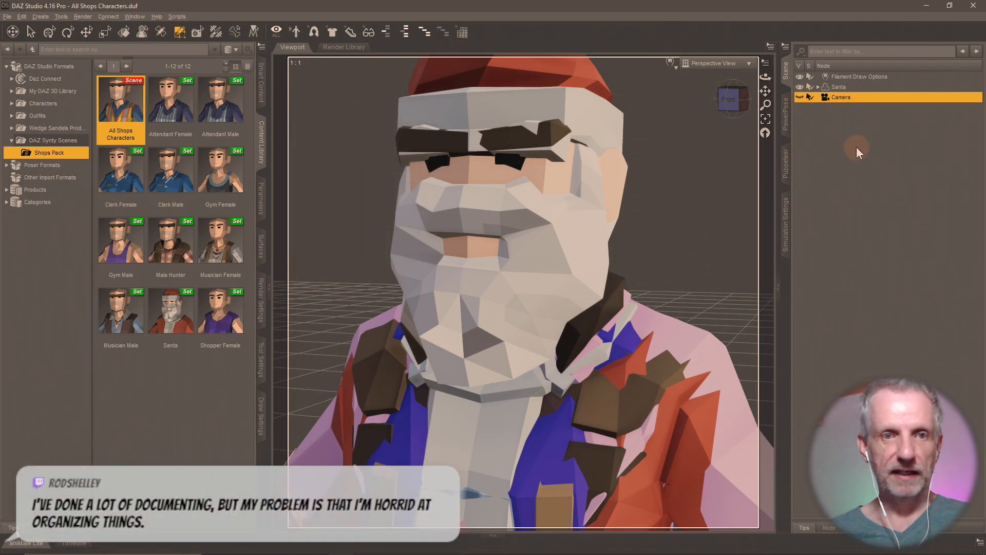
- Save the All Shops Characters scene and select the Santa figure
{"action": "key", "text": "ctrl+s"}
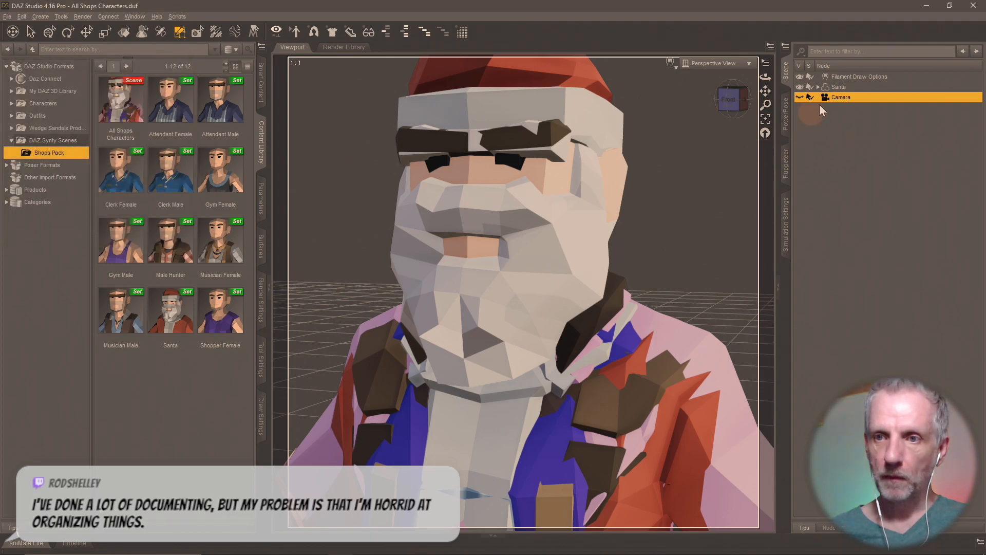
{"action": "left_click", "coordinate": [837, 87]}
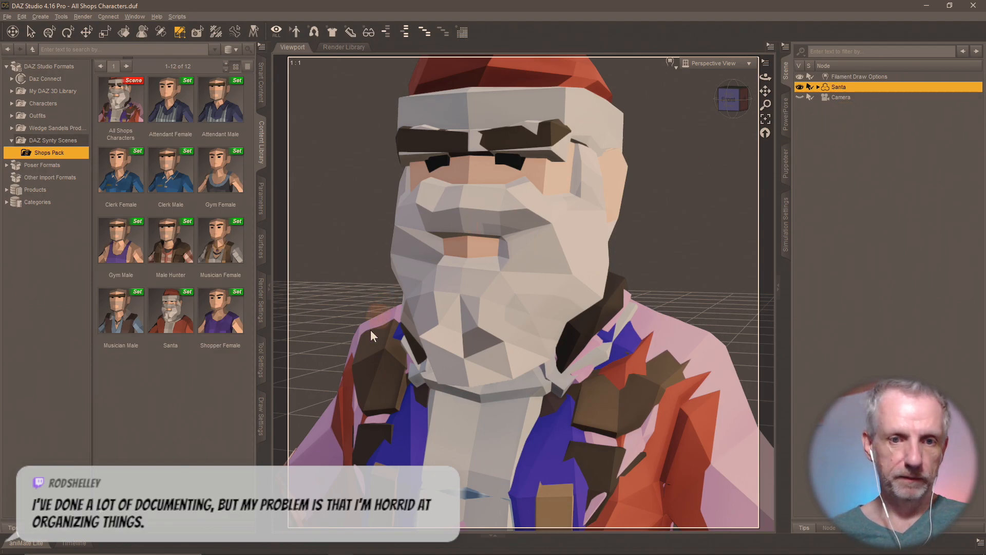
{"action": "left_click", "coordinate": [261, 360]}
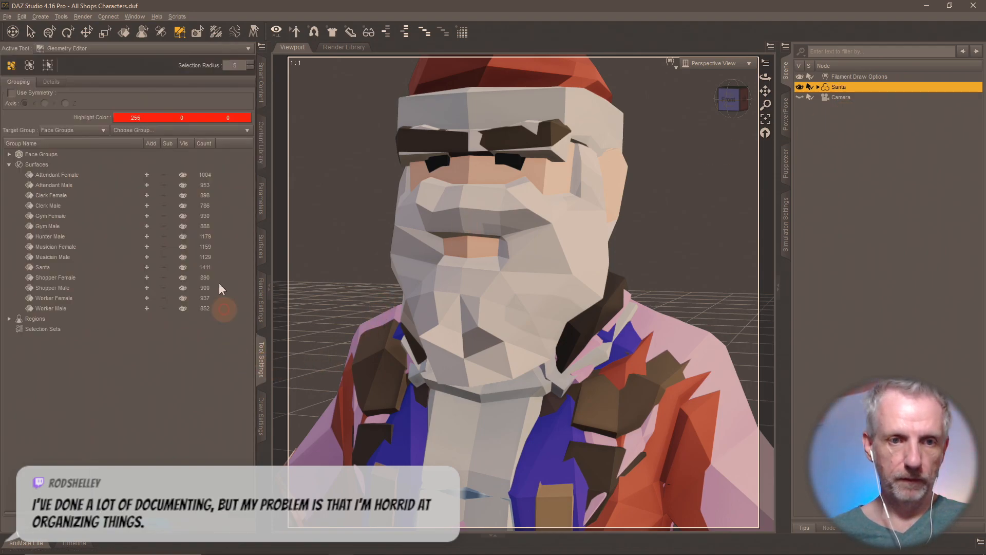
- Add the Attendant Female through Gym Male surface groups to the selection
{"action": "left_click", "coordinate": [146, 184]}
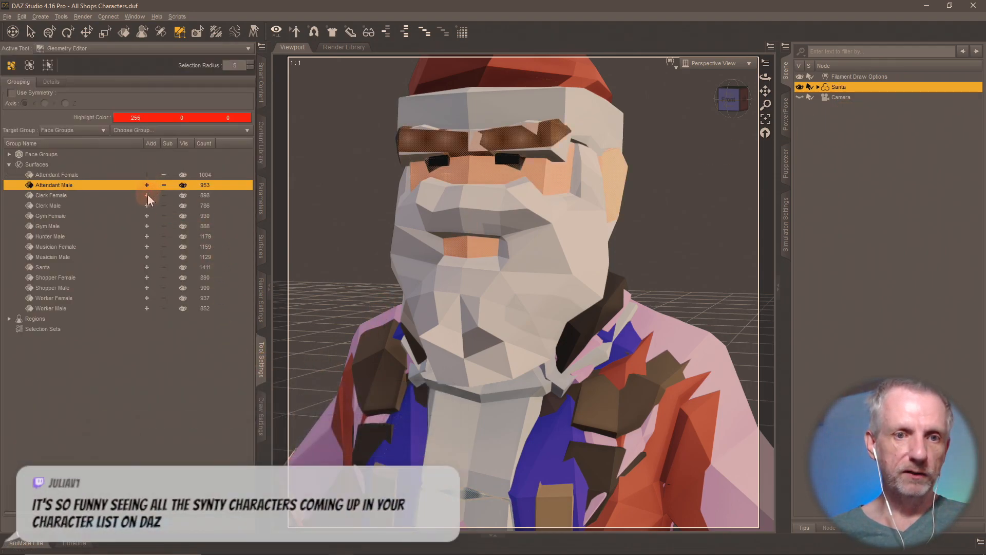
{"action": "left_click", "coordinate": [146, 195]}
{"action": "left_click", "coordinate": [146, 206]}
{"action": "left_click", "coordinate": [146, 215]}
{"action": "left_click", "coordinate": [147, 226]}
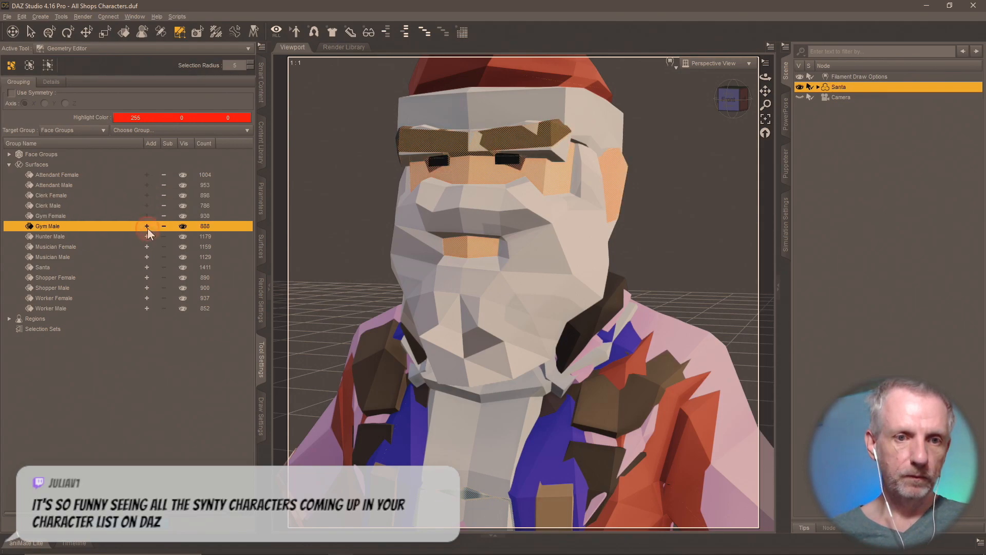
{"action": "left_click", "coordinate": [147, 236]}
- Add the remaining groups through Worker Male, skipping Shopper Male, and delete the selected polygons
{"action": "left_click", "coordinate": [147, 247]}
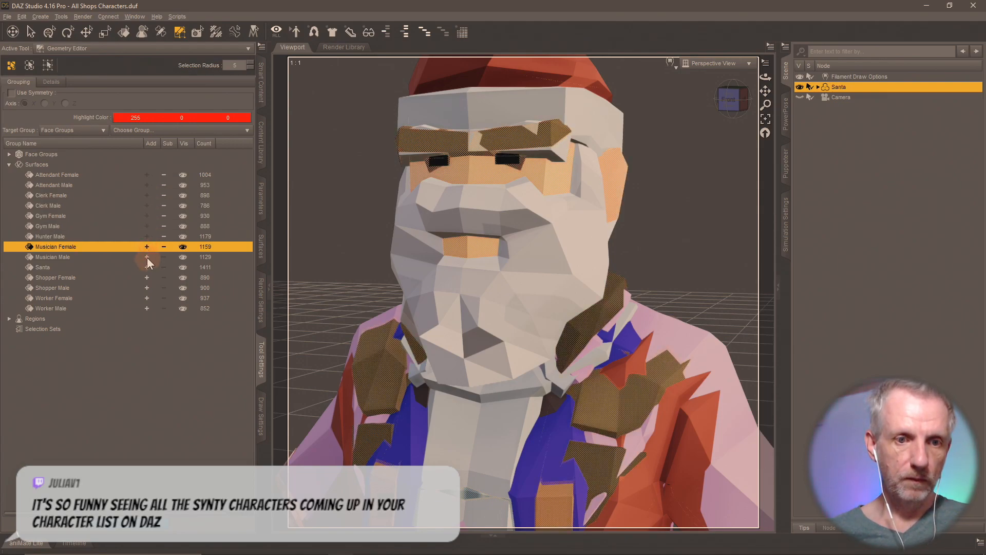
{"action": "left_click", "coordinate": [146, 257]}
{"action": "left_click", "coordinate": [146, 268]}
{"action": "left_click", "coordinate": [147, 277]}
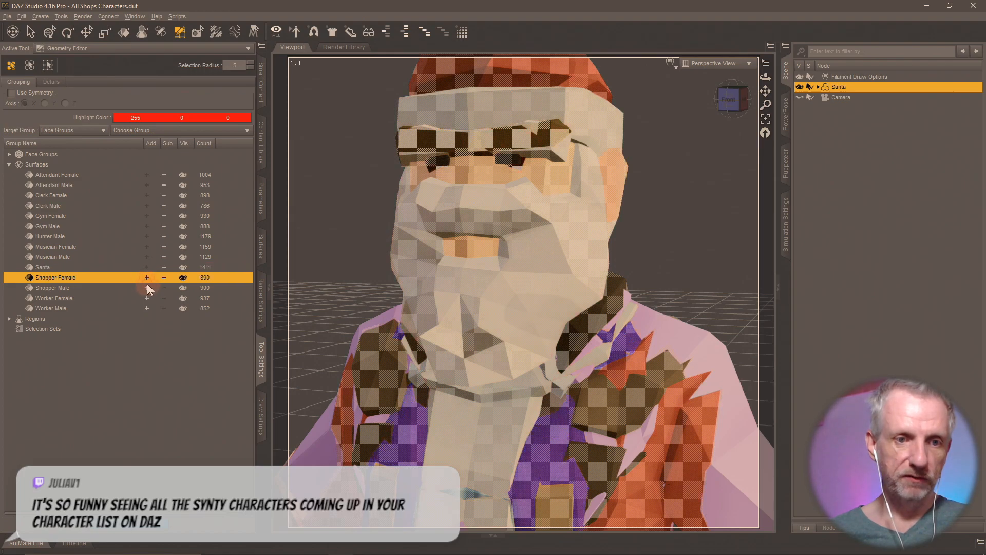
{"action": "left_click", "coordinate": [147, 299]}
{"action": "left_click", "coordinate": [147, 308]}
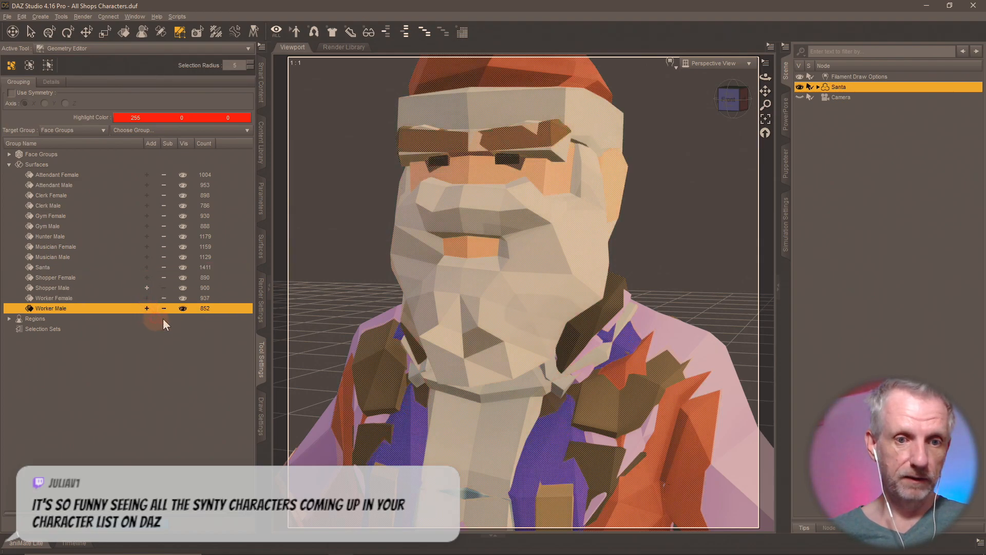
{"action": "key", "text": "Delete"}
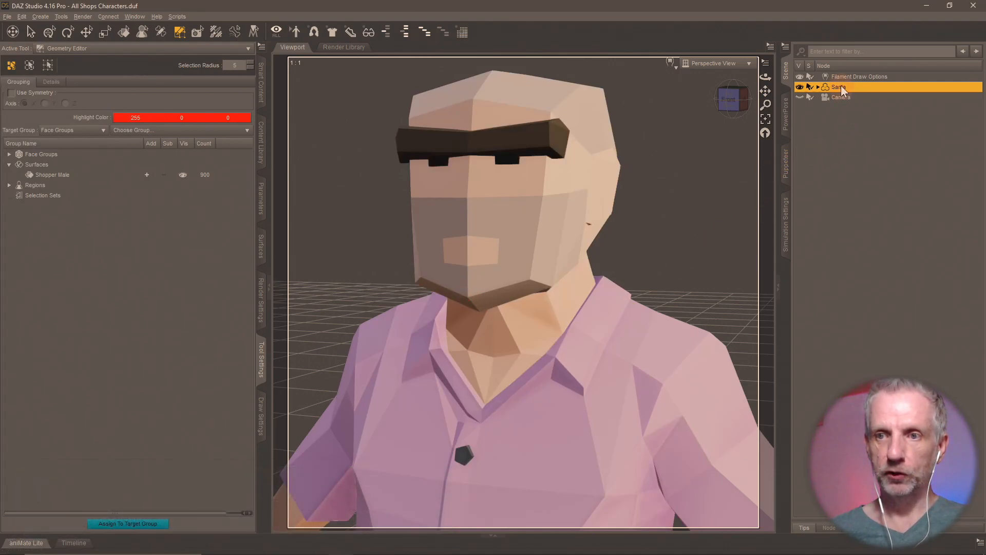
- Rename the figure node to Shopper Male
{"action": "key", "text": "F2"}
{"action": "type", "text": "Shoppe"}
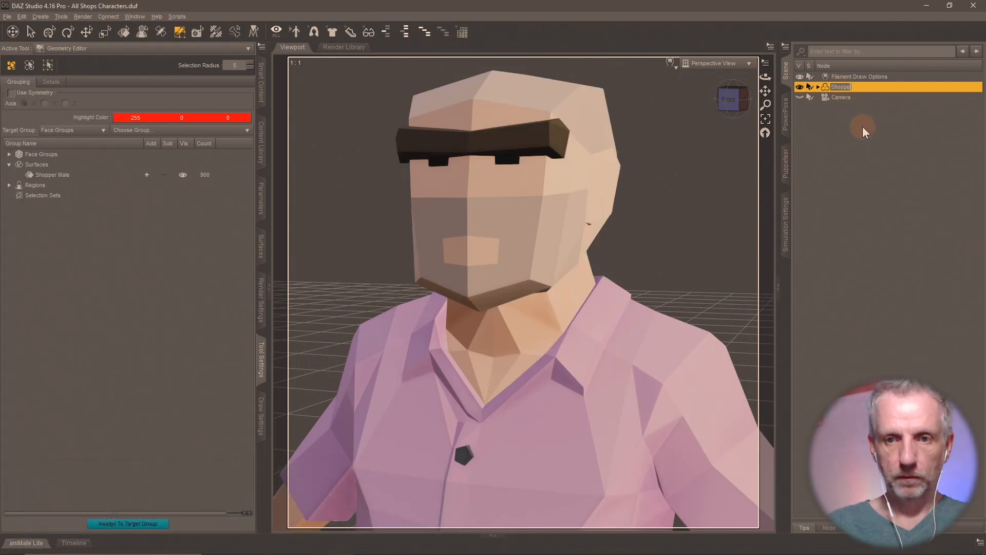
{"action": "type", "text": "r Male"}
{"action": "key", "text": "Return"}
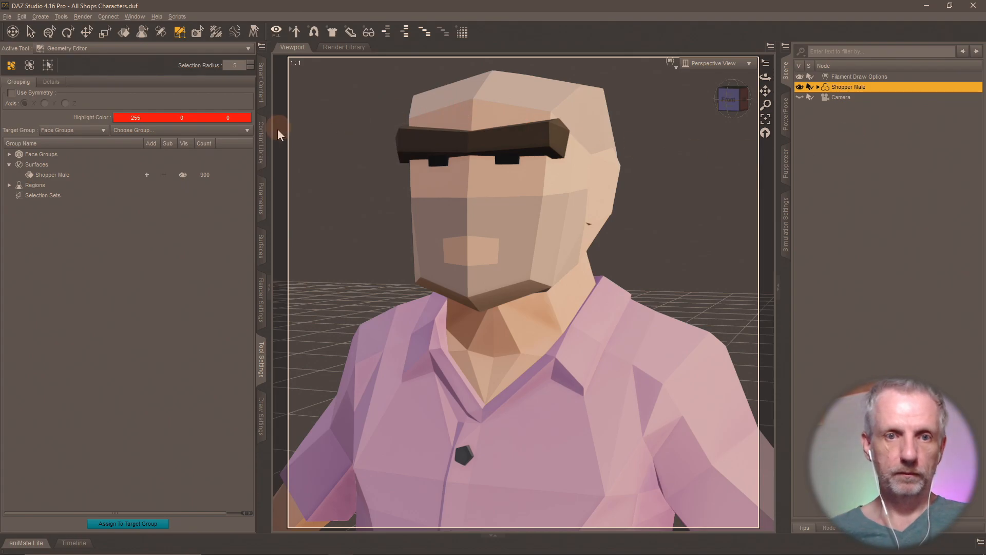
- Save a Shopper Male scene subset to Shops Pack without the camera, then reload All Shops Characters unsaved
{"action": "left_click", "coordinate": [261, 144]}
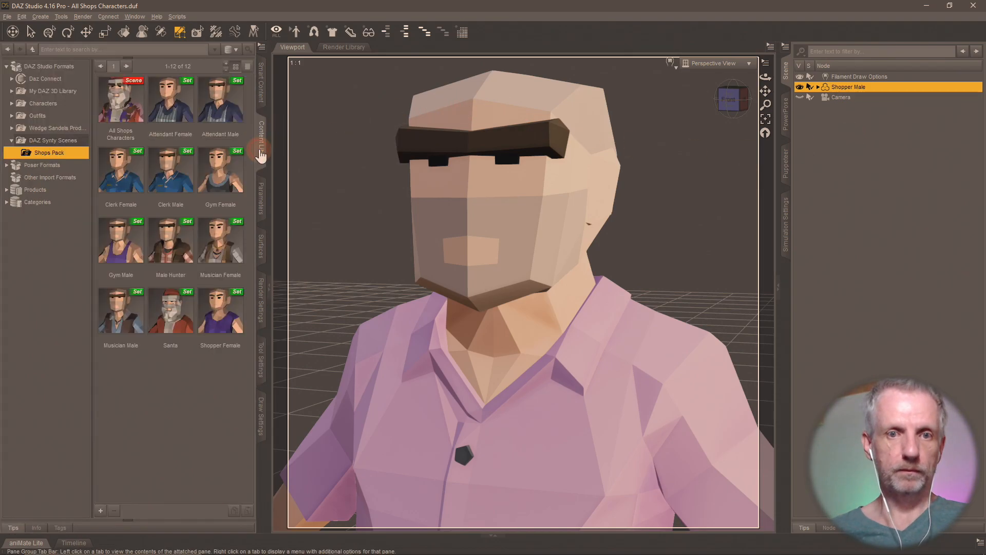
{"action": "left_click", "coordinate": [101, 511]}
{"action": "left_click", "coordinate": [121, 276]}
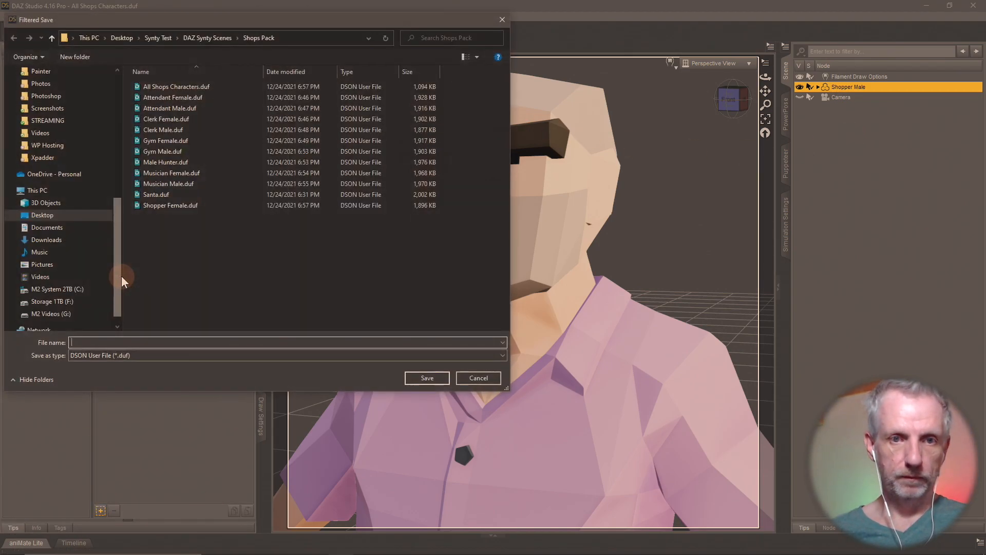
{"action": "type", "text": "Shopper Male"}
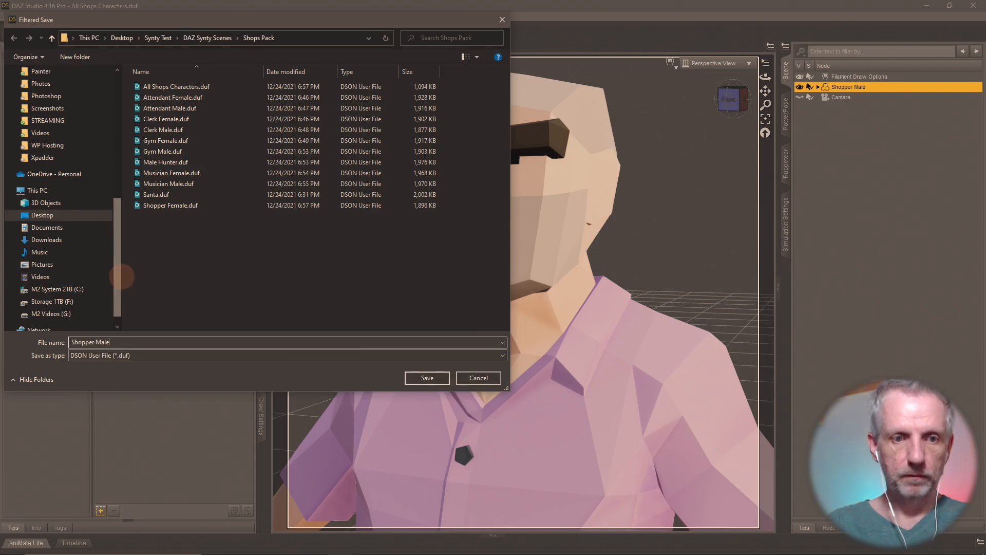
{"action": "key", "text": "Return"}
{"action": "left_click", "coordinate": [444, 250]}
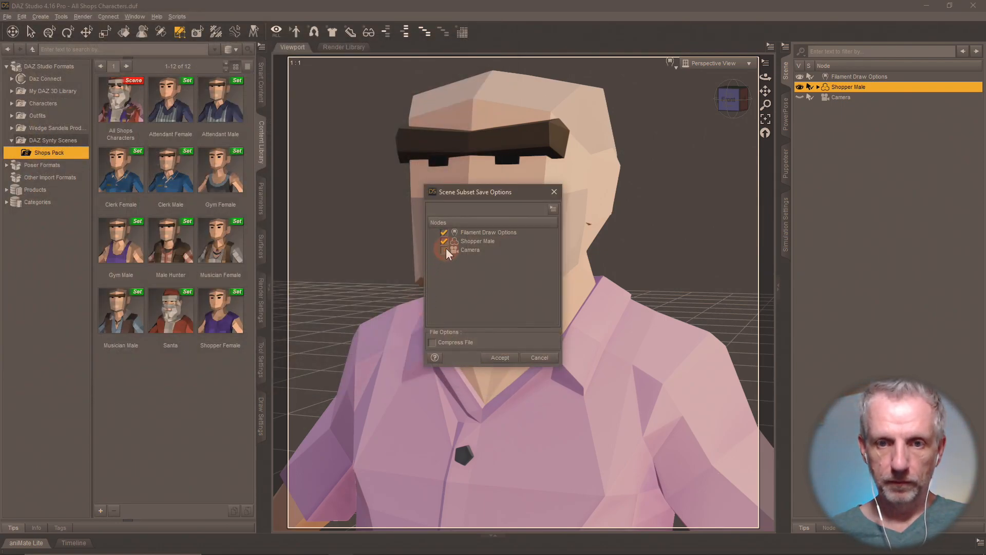
{"action": "left_click", "coordinate": [512, 357]}
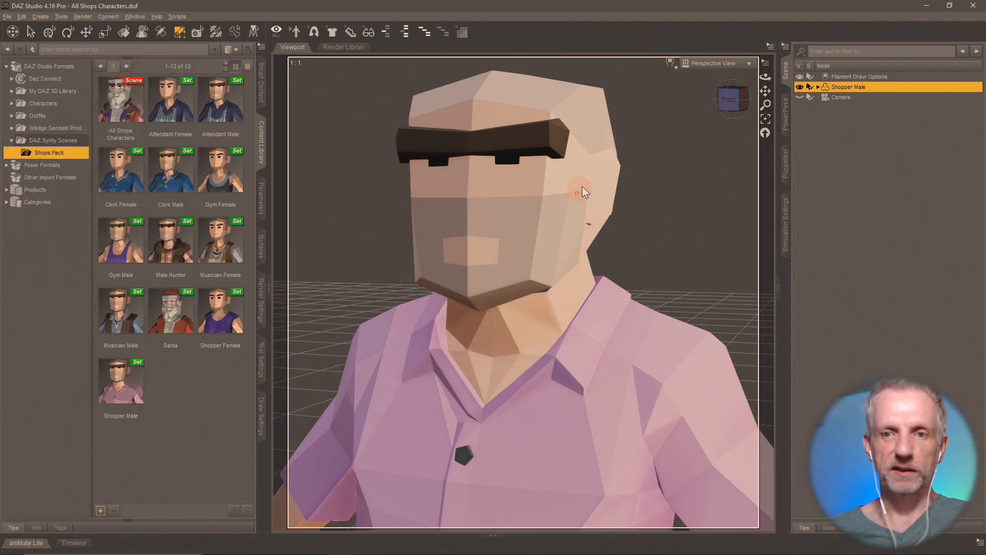
{"action": "double_click", "coordinate": [123, 108]}
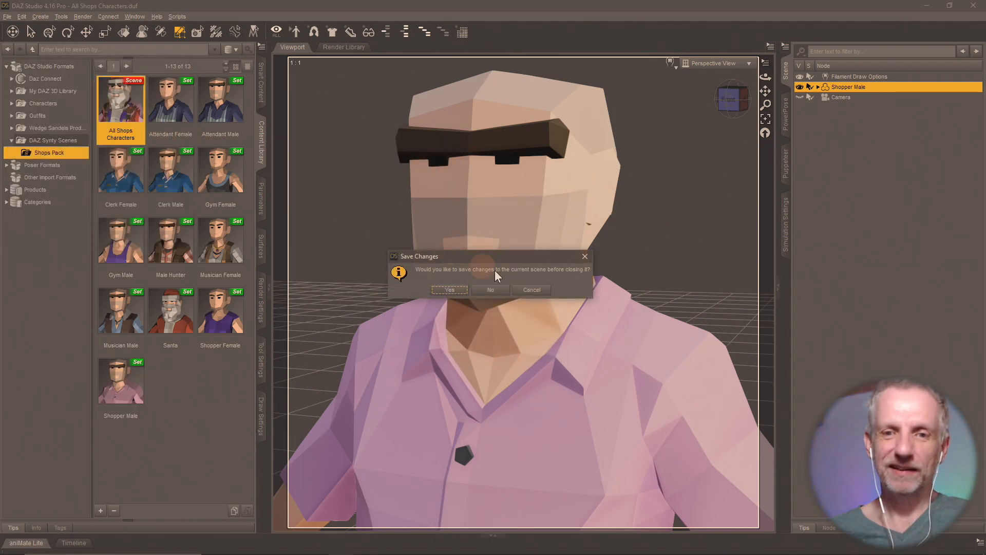
{"action": "left_click", "coordinate": [485, 290]}
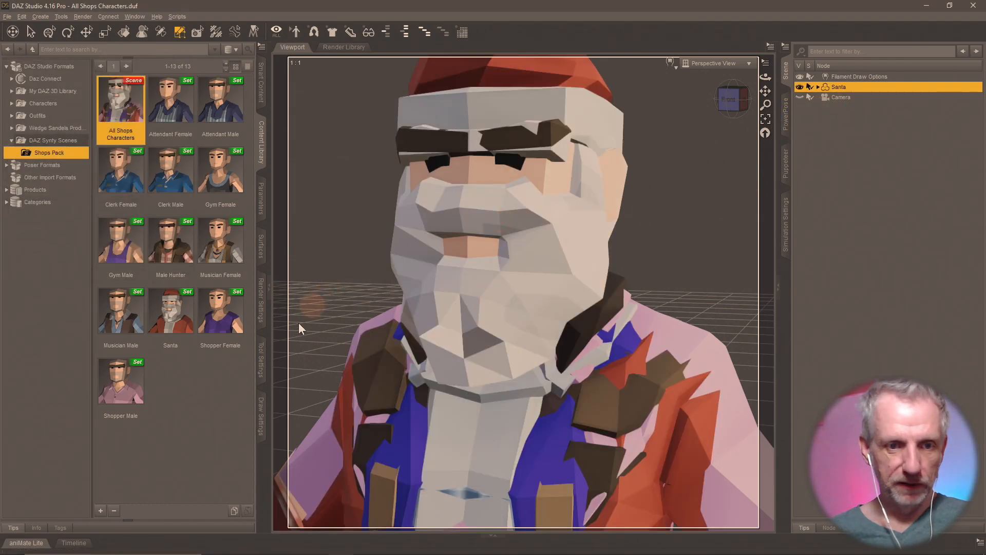
- Show the surface groups and select Attendant Female through Hunter Male
{"action": "left_click", "coordinate": [259, 355]}
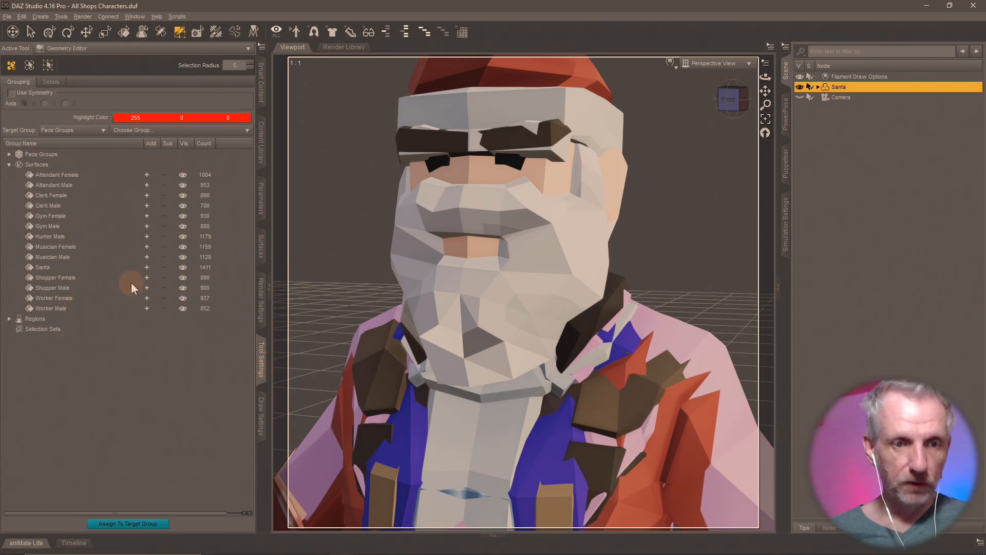
{"action": "left_click", "coordinate": [147, 176]}
{"action": "left_click", "coordinate": [147, 185]}
{"action": "left_click", "coordinate": [147, 206]}
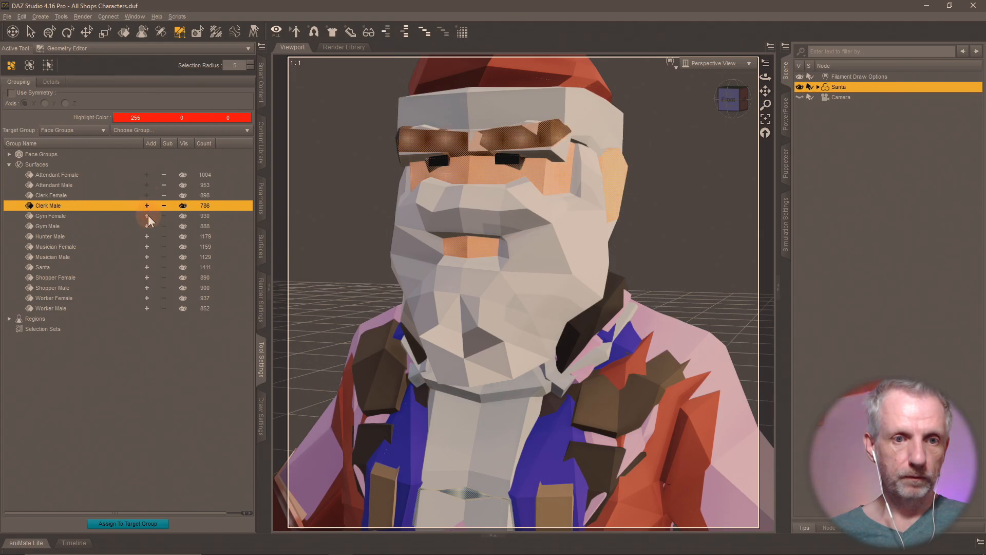
{"action": "left_click", "coordinate": [147, 216]}
{"action": "left_click", "coordinate": [148, 226]}
{"action": "left_click", "coordinate": [147, 236]}
- Add Musician Female through Worker Male, skipping Worker Female, and delete the selected polygons
{"action": "left_click", "coordinate": [147, 247]}
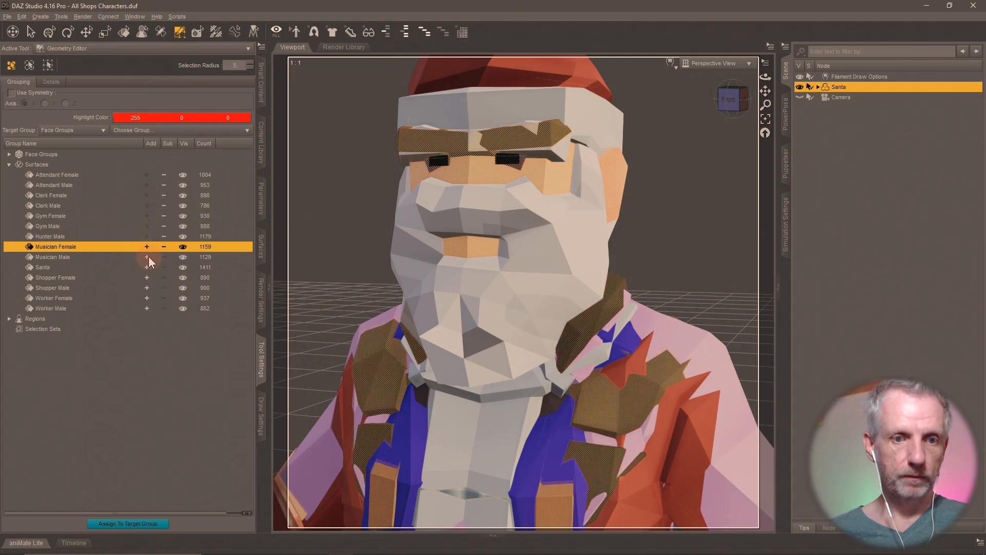
{"action": "left_click", "coordinate": [147, 256]}
{"action": "left_click", "coordinate": [146, 267]}
{"action": "left_click", "coordinate": [147, 277]}
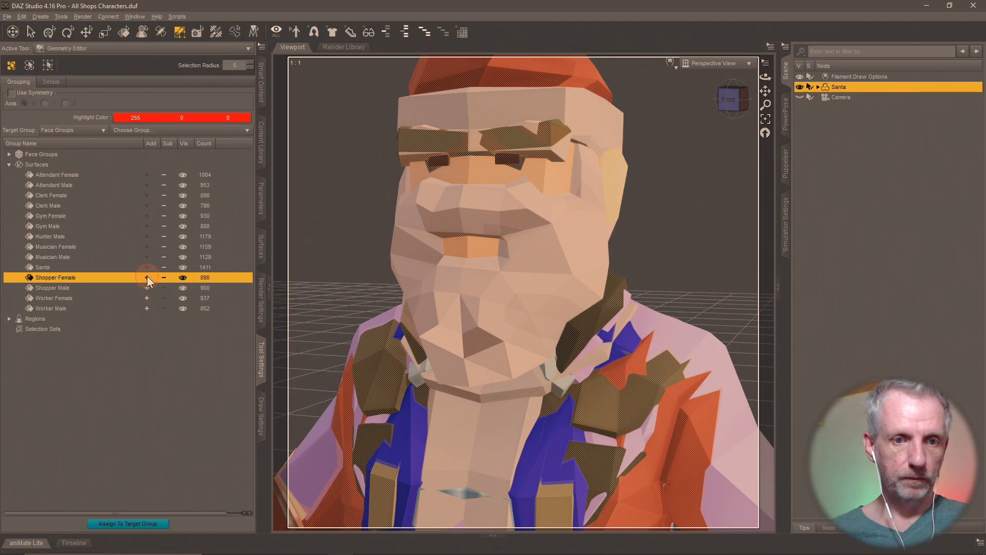
{"action": "left_click", "coordinate": [147, 287]}
{"action": "left_click", "coordinate": [147, 308]}
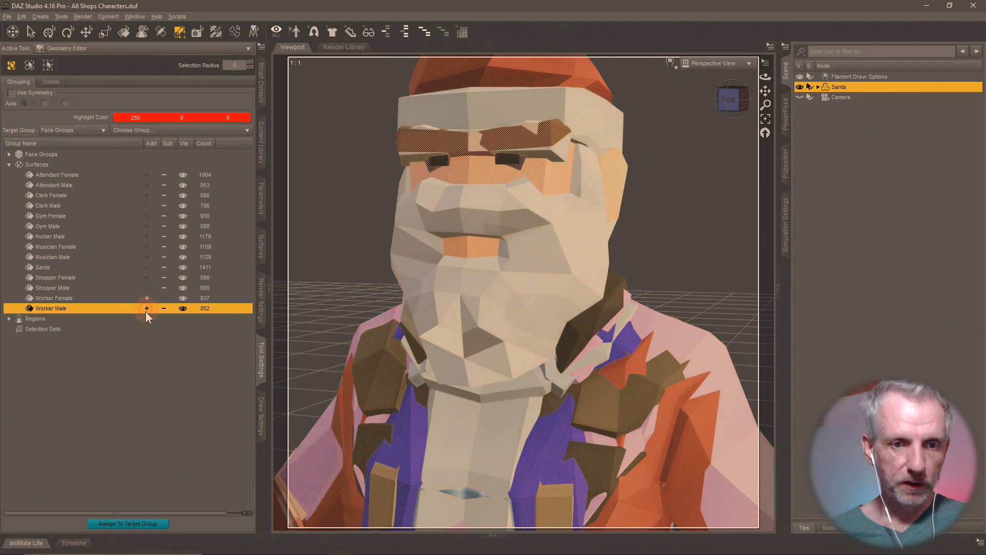
{"action": "key", "text": "Delete"}
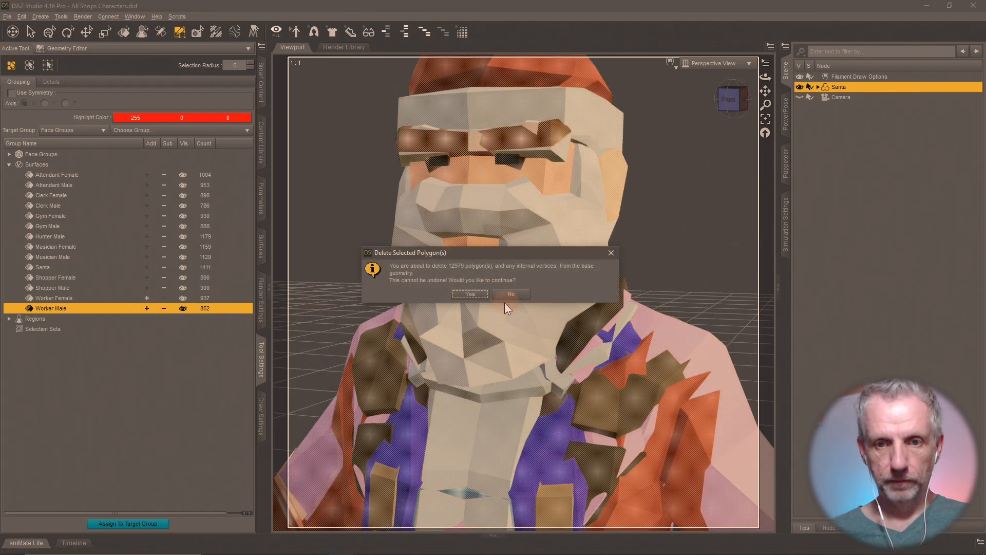
{"action": "left_click", "coordinate": [470, 294]}
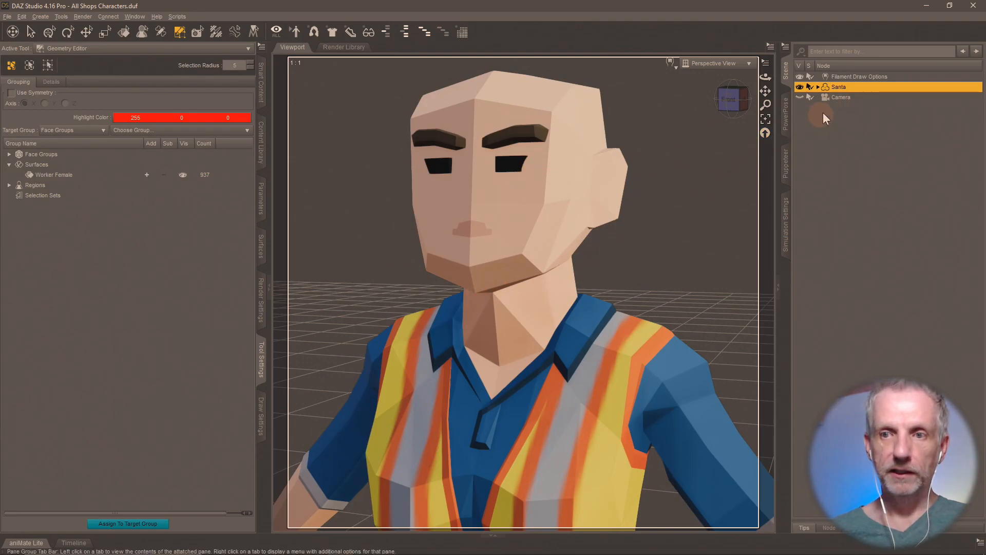
- Rename the remaining figure to Worker Female
{"action": "type", "text": "Worker Female"}
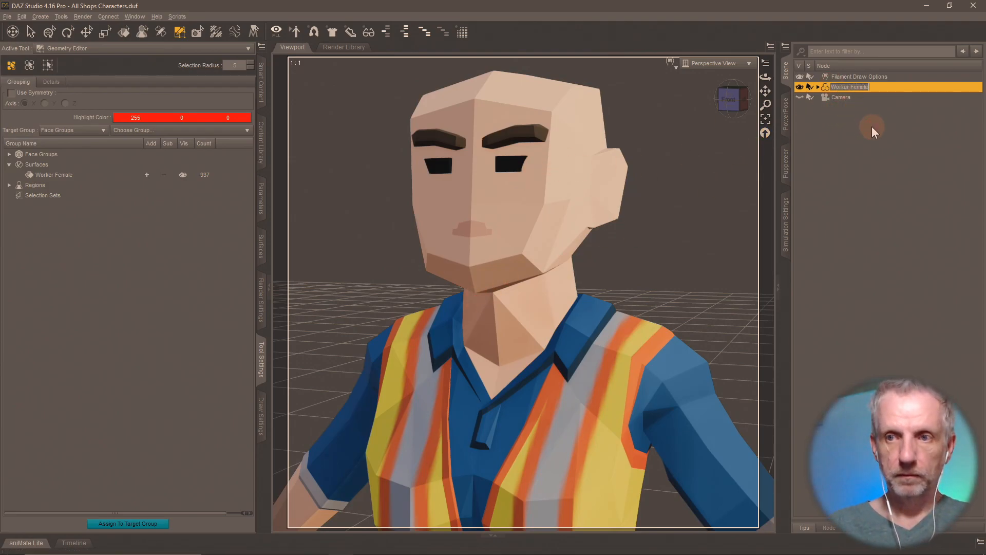
{"action": "key", "text": "Return"}
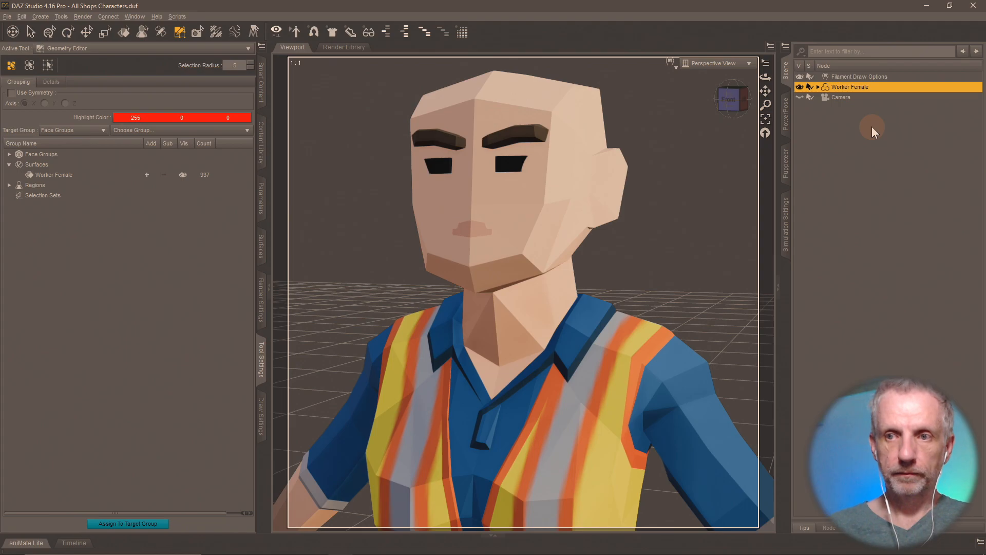
{"action": "left_click", "coordinate": [261, 154]}
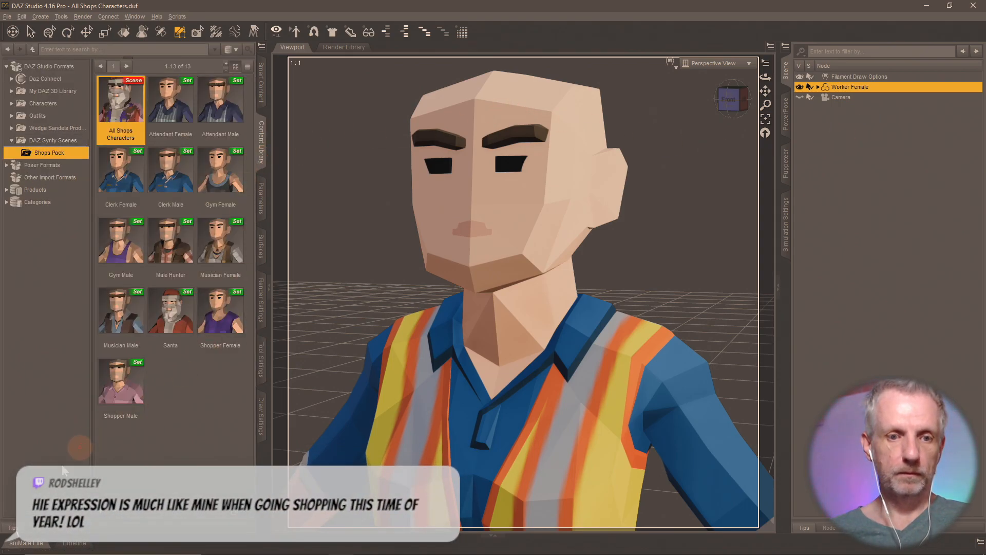
- Save a Worker Female scene subset to Shops Pack without the camera, then reload All Shops Characters unsaved
{"action": "left_click", "coordinate": [101, 512]}
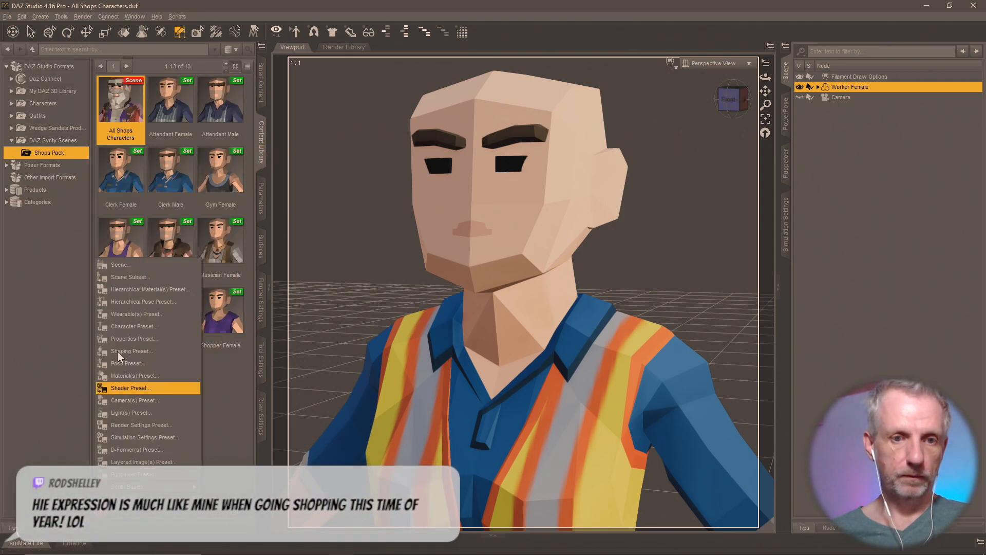
{"action": "left_click", "coordinate": [137, 279]}
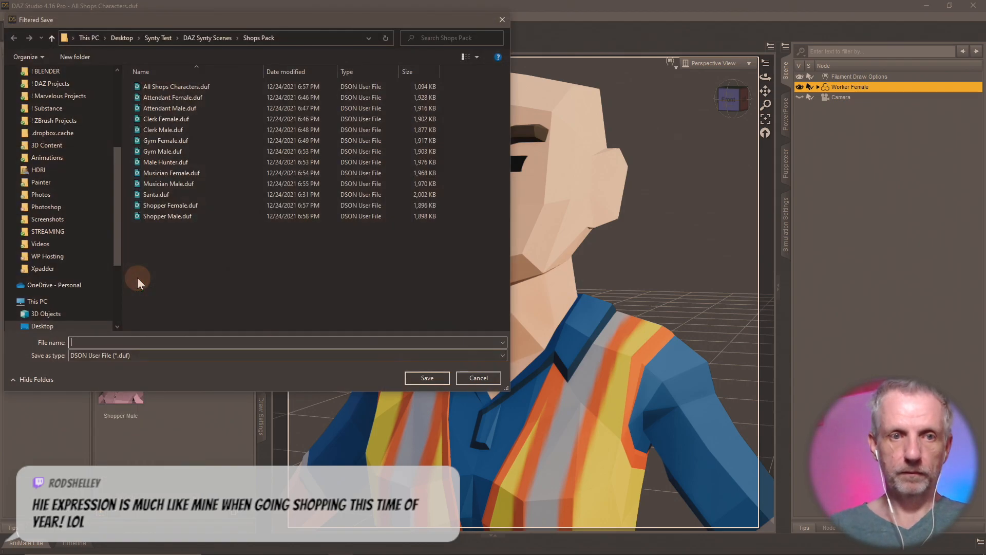
{"action": "type", "text": "Worker"}
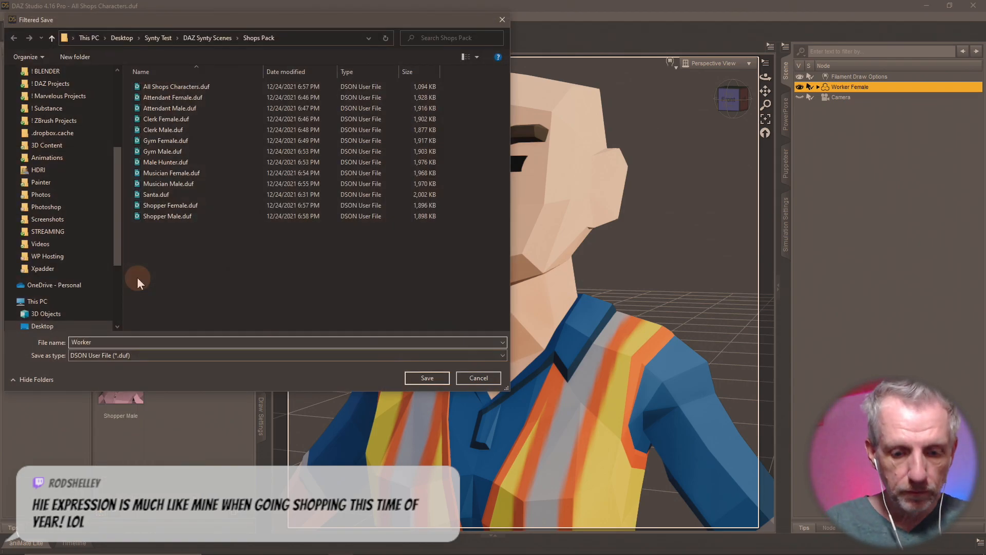
{"action": "type", "text": " Female"}
{"action": "key", "text": "Return"}
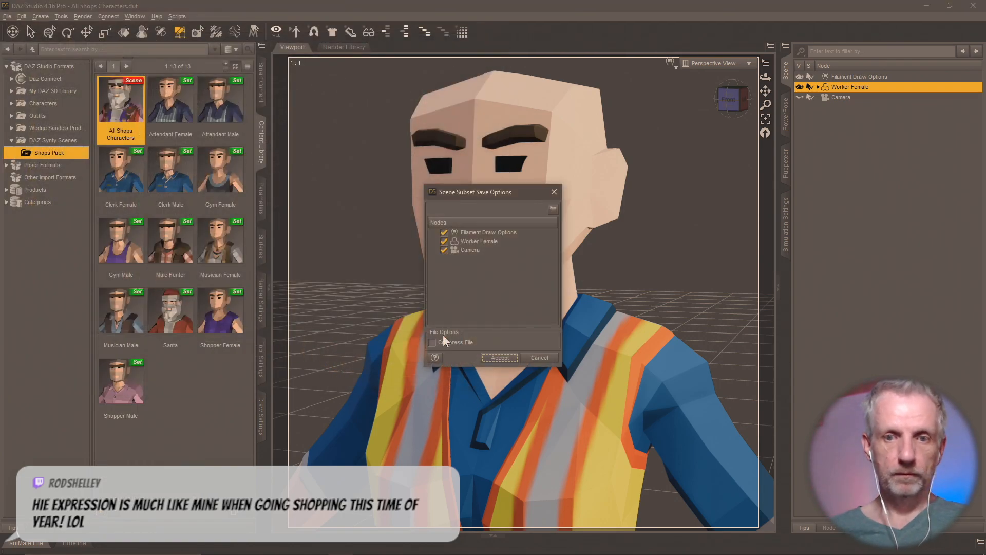
{"action": "left_click", "coordinate": [444, 250]}
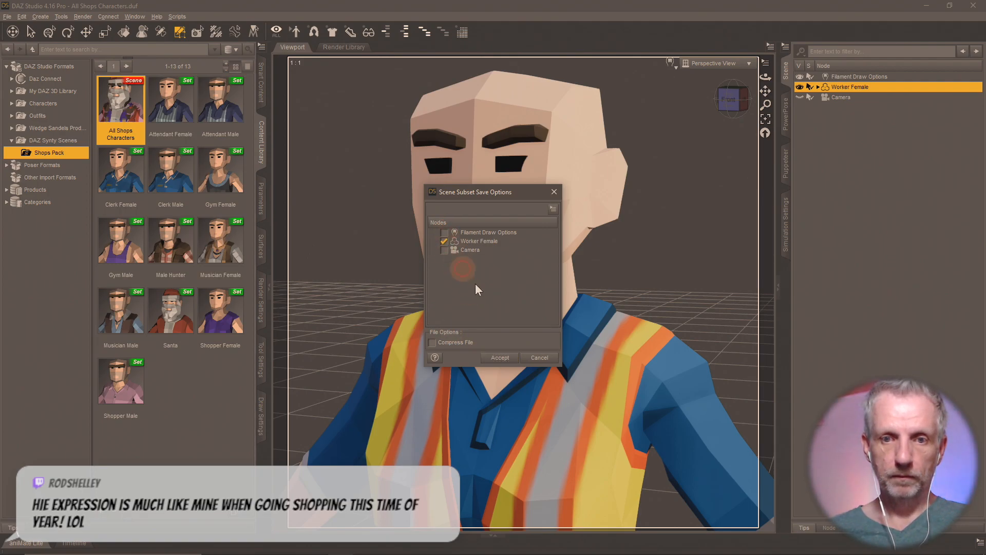
{"action": "left_click", "coordinate": [506, 359]}
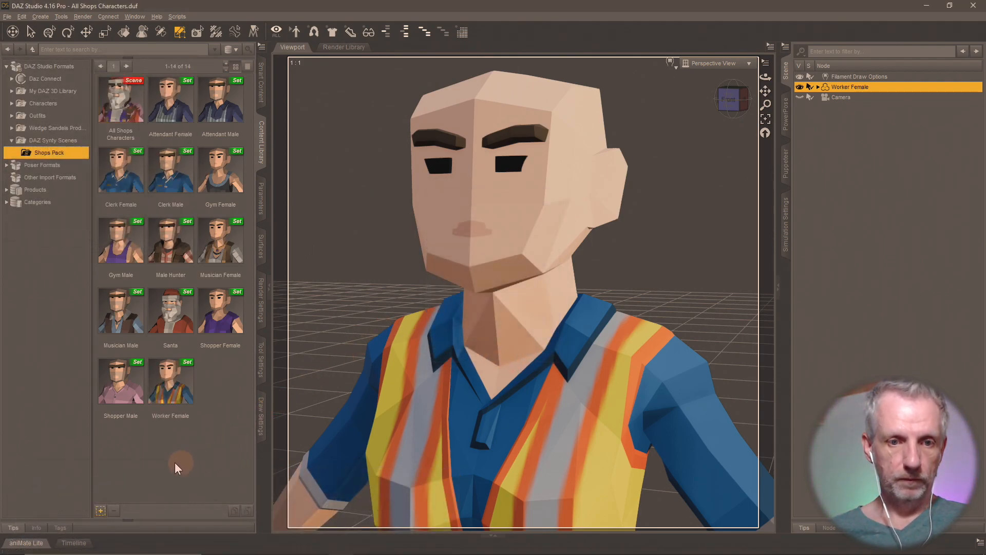
{"action": "double_click", "coordinate": [114, 112]}
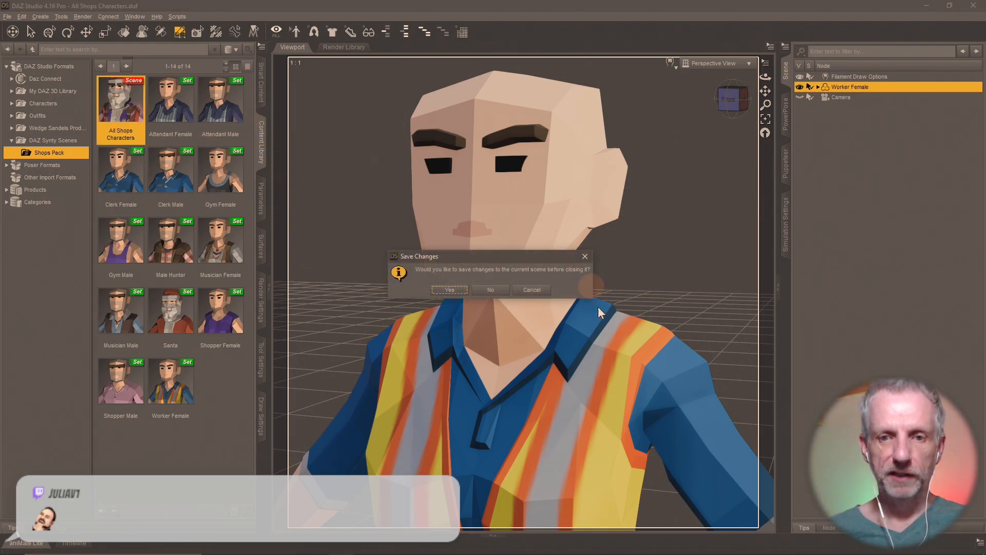
{"action": "left_click", "coordinate": [508, 288]}
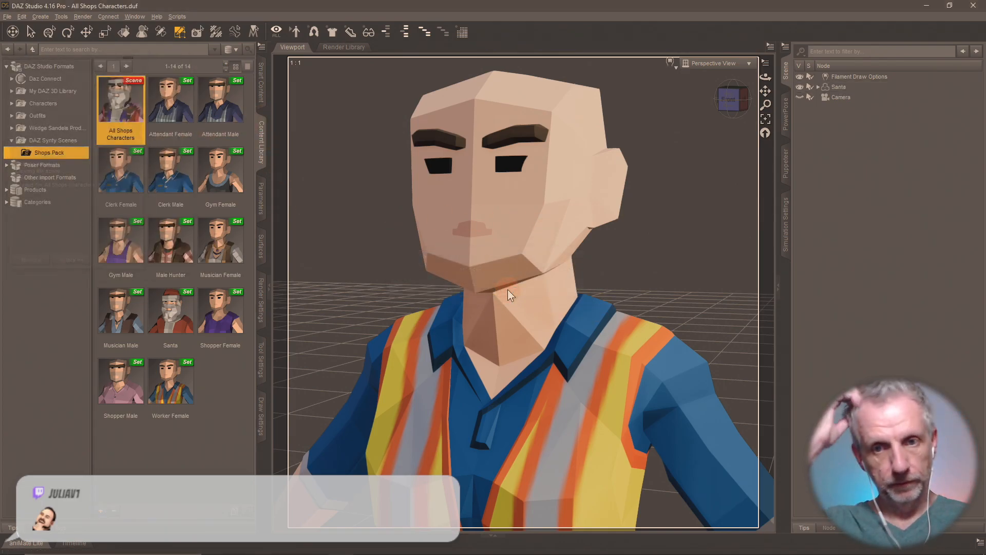
- Show the surface groups and select Attendant Female through Hunter Male
{"action": "left_click", "coordinate": [257, 365]}
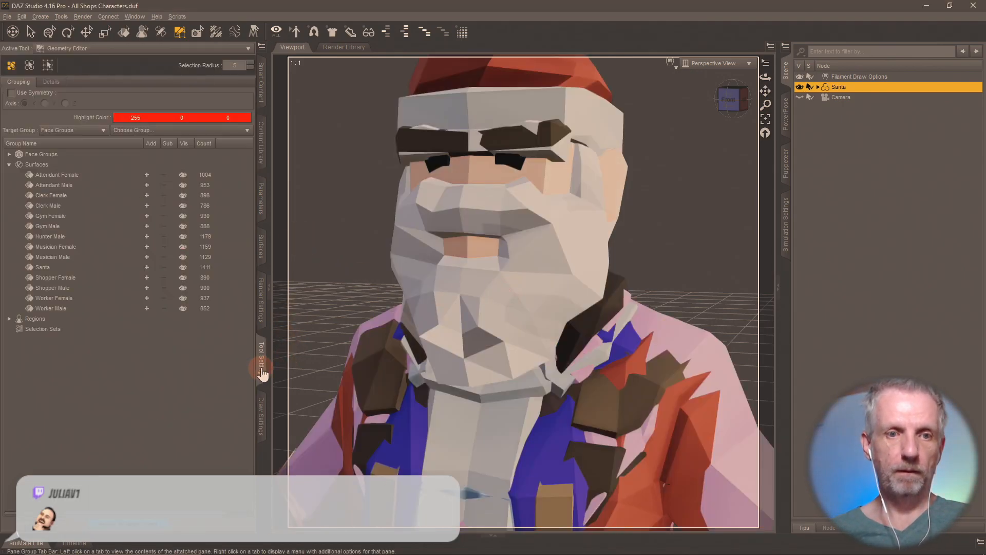
{"action": "left_click", "coordinate": [146, 174]}
{"action": "left_click", "coordinate": [146, 185]}
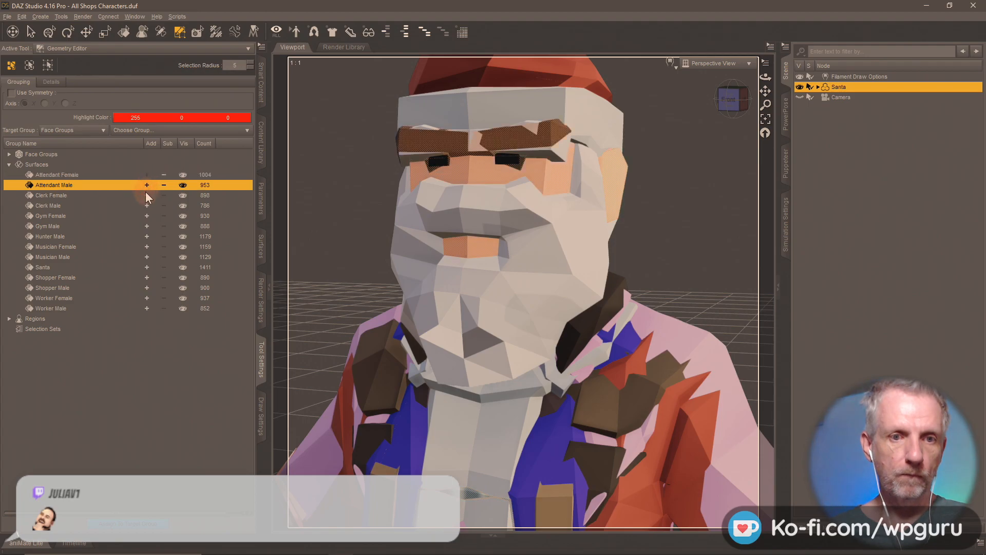
{"action": "left_click", "coordinate": [146, 195]}
{"action": "left_click", "coordinate": [147, 205]}
{"action": "left_click", "coordinate": [147, 216]}
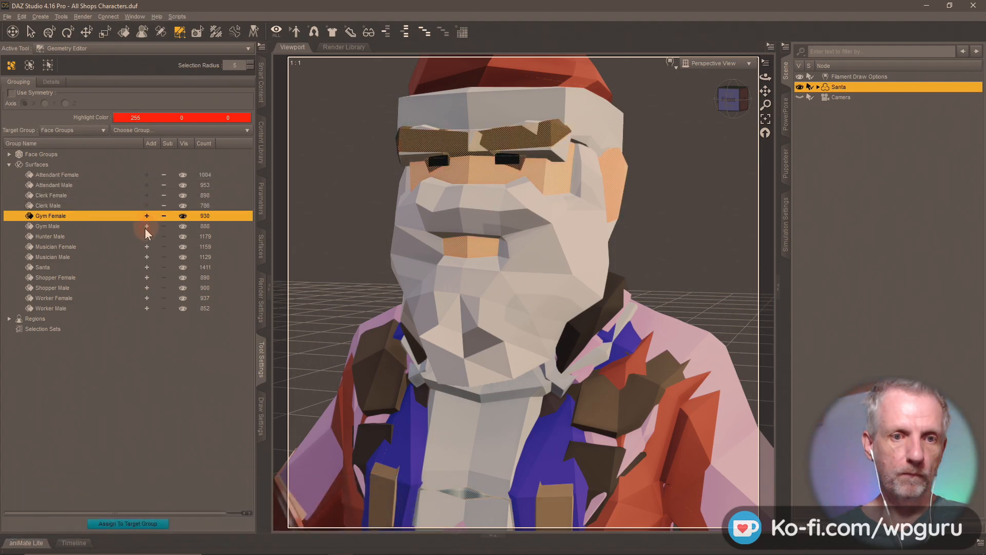
{"action": "left_click", "coordinate": [146, 226]}
{"action": "left_click", "coordinate": [147, 237]}
- Add Musician Female through Worker Female groups and delete the selected faces
{"action": "left_click", "coordinate": [147, 246]}
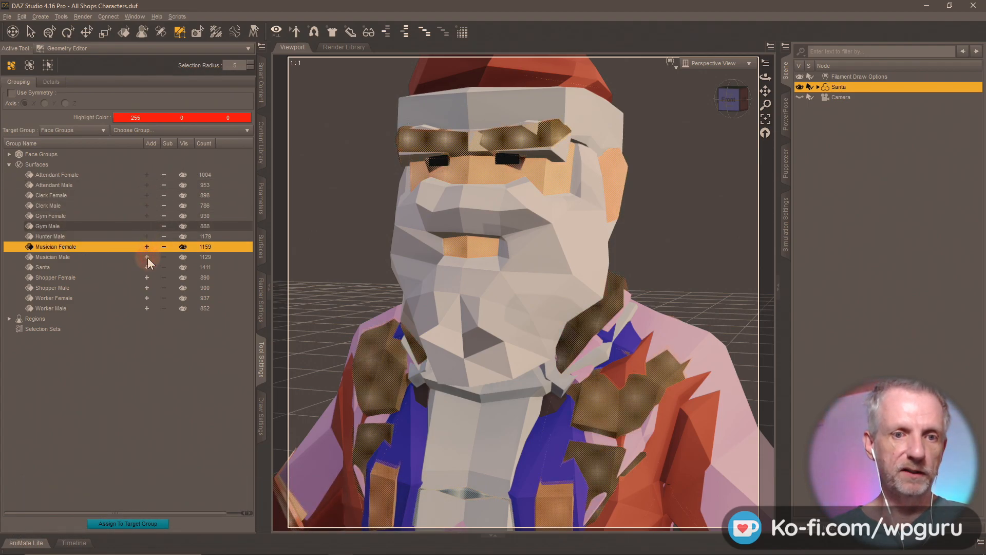
{"action": "left_click", "coordinate": [146, 257]}
{"action": "left_click", "coordinate": [148, 267]}
{"action": "left_click", "coordinate": [146, 277]}
{"action": "left_click", "coordinate": [147, 288]}
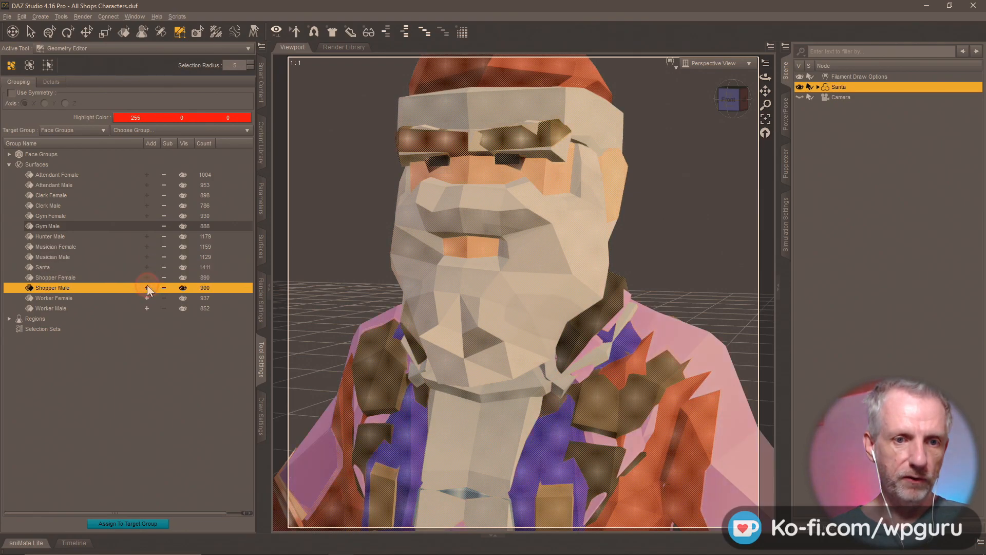
{"action": "left_click", "coordinate": [146, 298]}
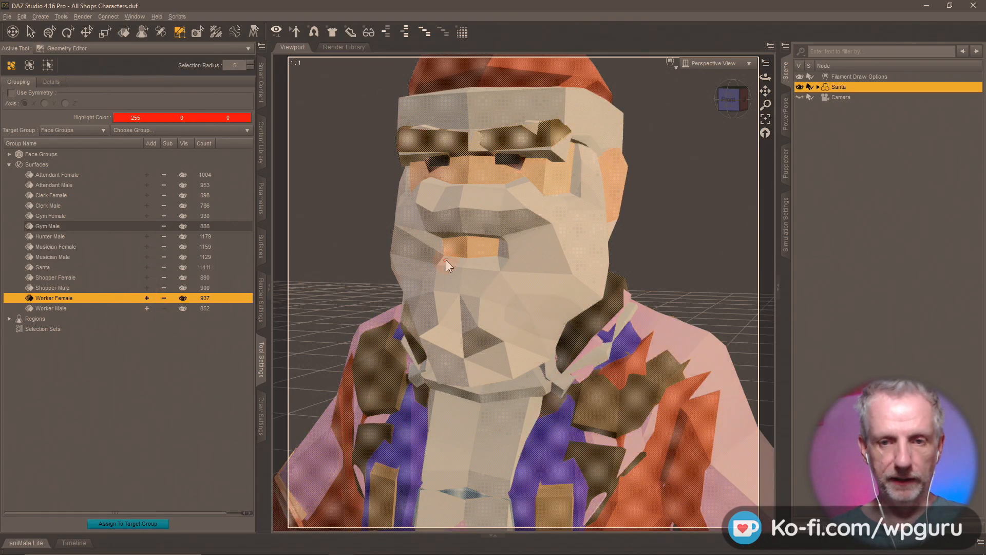
{"action": "key", "text": "Delete"}
{"action": "left_click", "coordinate": [464, 292]}
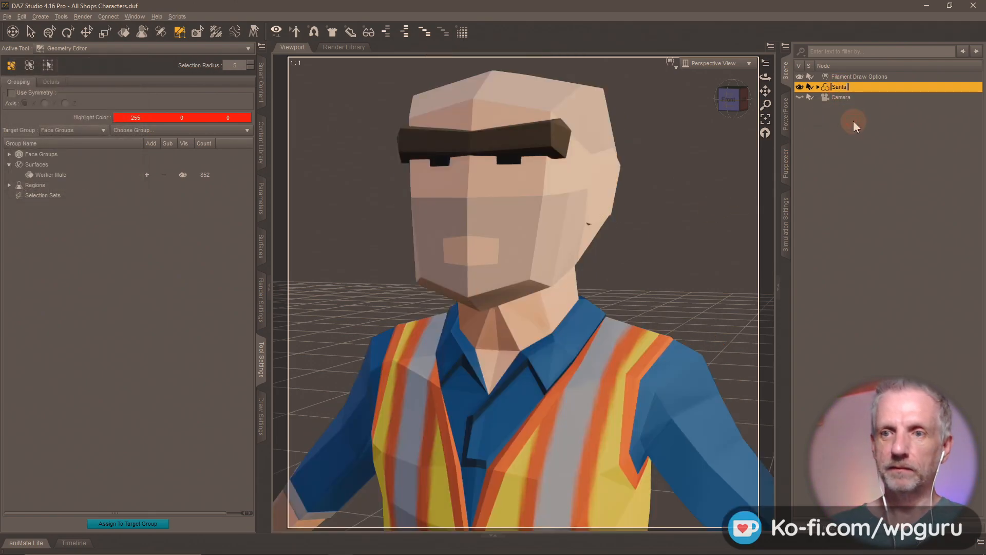
- Rename the Santa figure to Worker Male
{"action": "key", "text": "BackSpace"}
{"action": "key", "text": "BackSpace"}
{"action": "key", "text": "BackSpace"}
{"action": "key", "text": "BackSpace"}
{"action": "key", "text": "BackSpace"}
{"action": "type", "text": "Worker Male"}
{"action": "key", "text": "Return"}
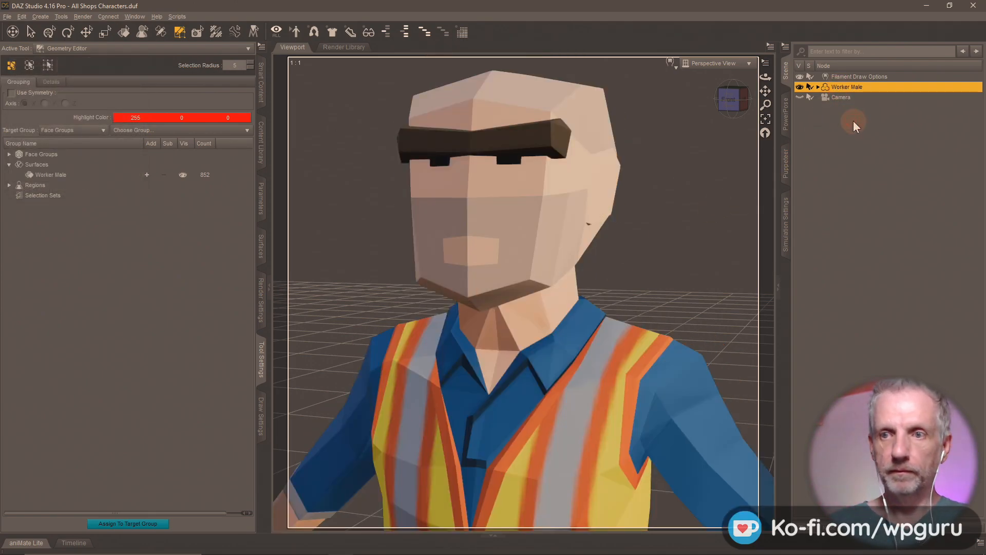
{"action": "left_click", "coordinate": [260, 140]}
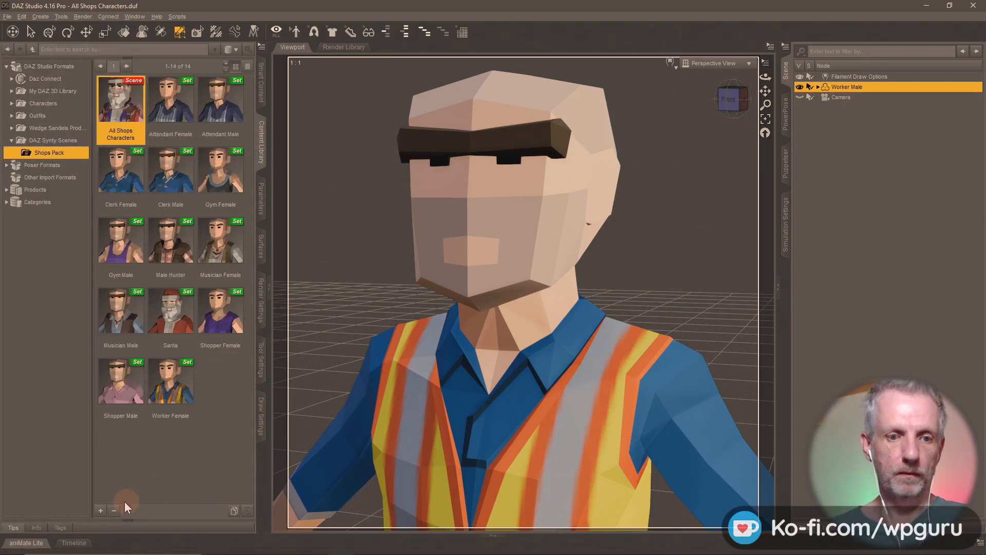
- Save a Worker Male scene subset without Camera or Filament Draw Options, then minimize the windows
{"action": "left_click", "coordinate": [100, 510]}
{"action": "left_click", "coordinate": [148, 279]}
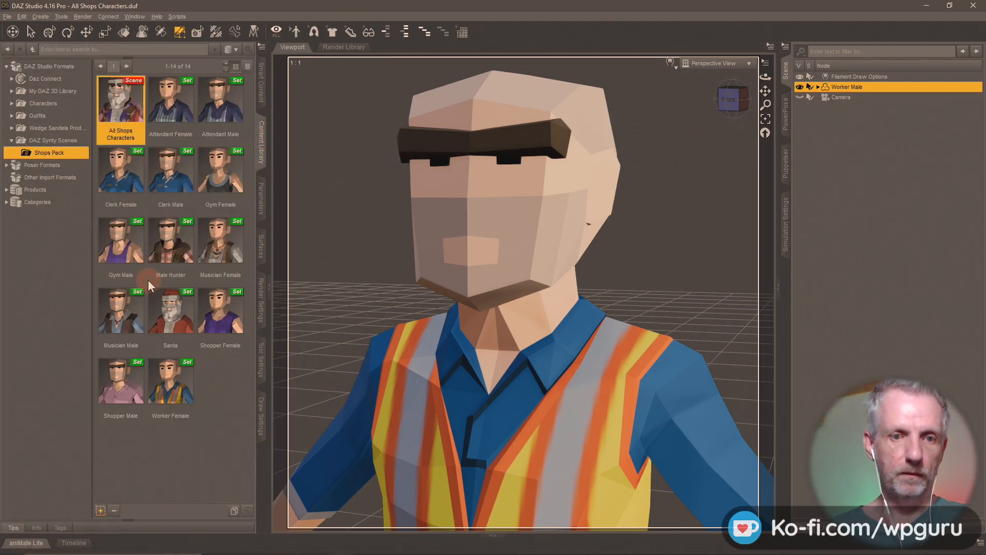
{"action": "type", "text": "Worke"}
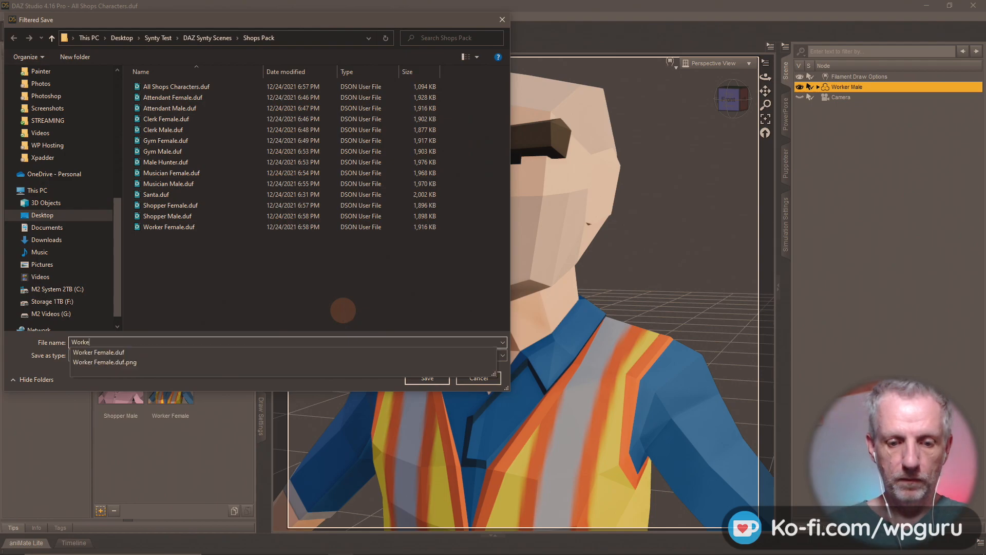
{"action": "type", "text": "r Male"}
{"action": "key", "text": "Return"}
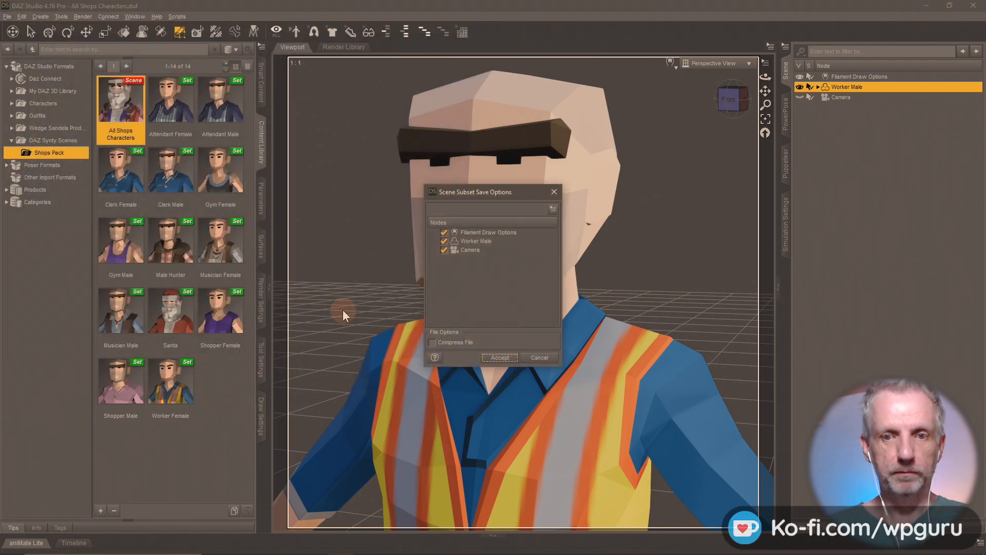
{"action": "left_click", "coordinate": [443, 250]}
{"action": "left_click", "coordinate": [445, 231]}
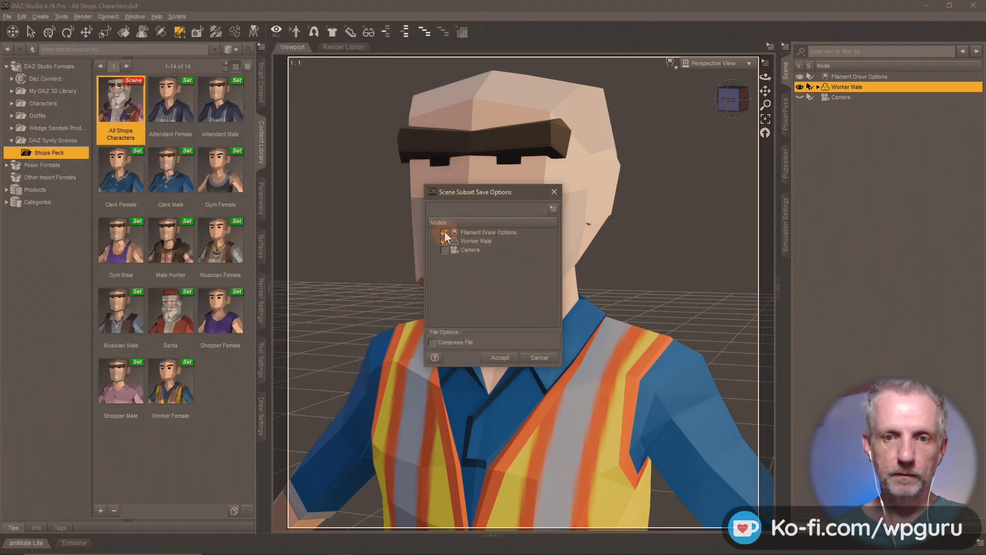
{"action": "left_click", "coordinate": [498, 357]}
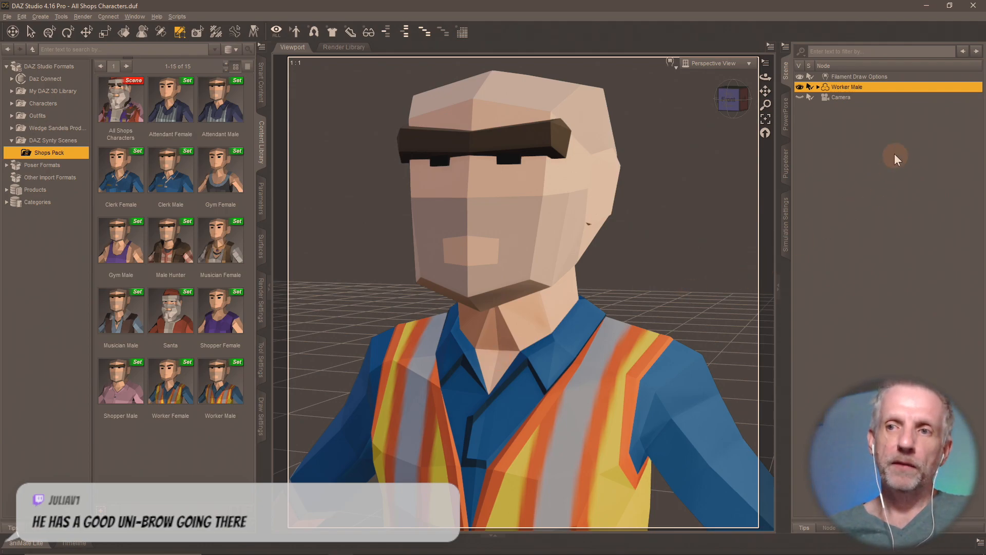
{"action": "left_click", "coordinate": [928, 5]}
{"action": "left_click", "coordinate": [928, 5]}
- Minimize to the desktop and open, then close, the Synty Test folder
{"action": "left_click", "coordinate": [928, 4]}
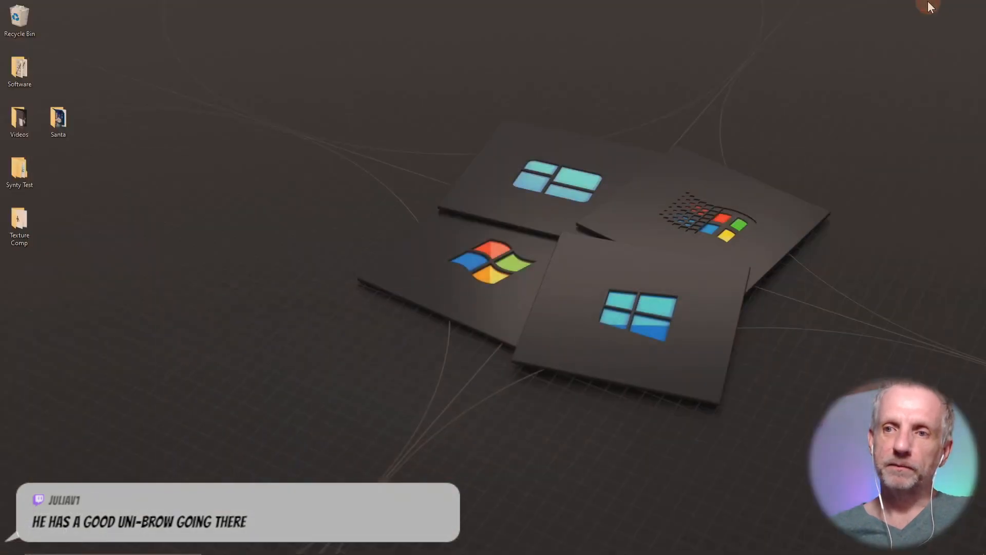
{"action": "left_click", "coordinate": [26, 186]}
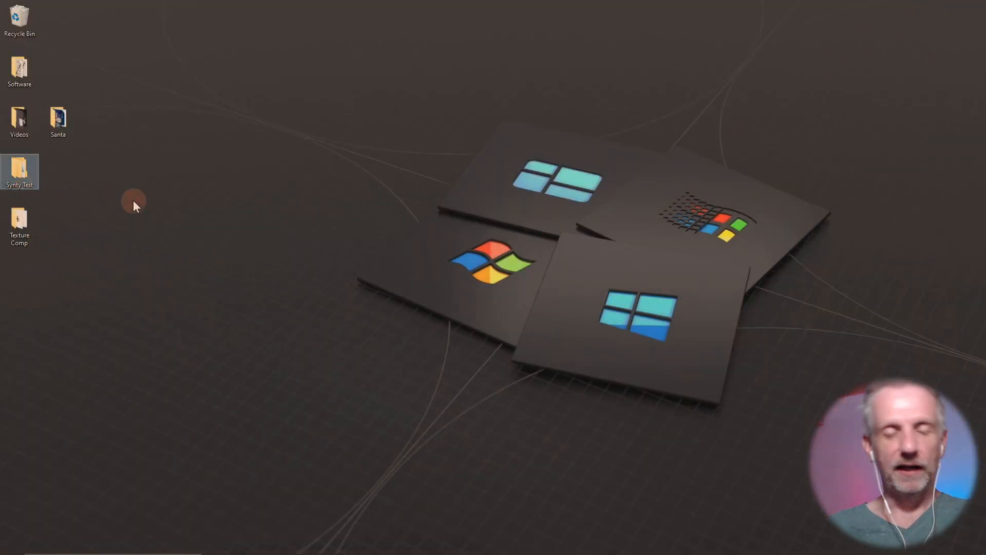
{"action": "double_click", "coordinate": [11, 175]}
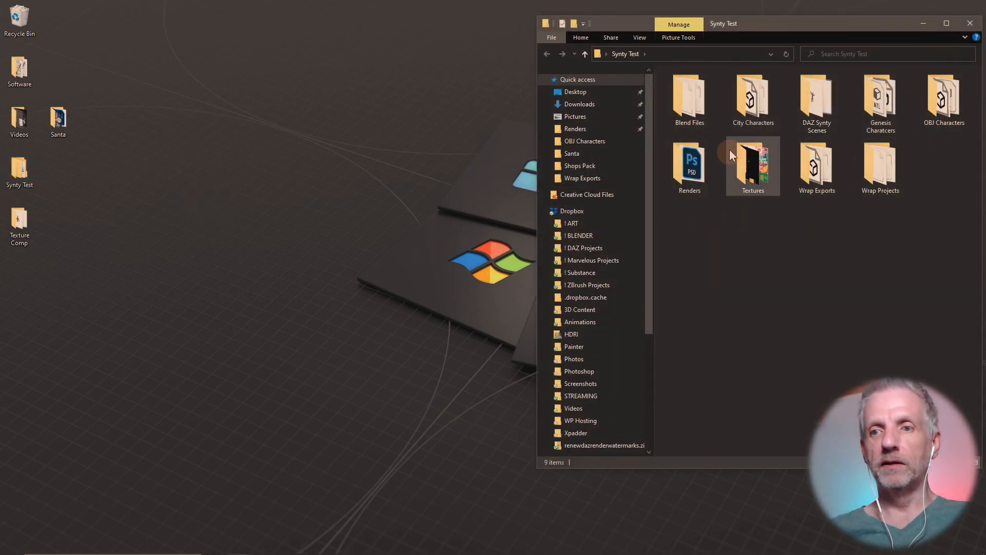
{"action": "left_click", "coordinate": [970, 24]}
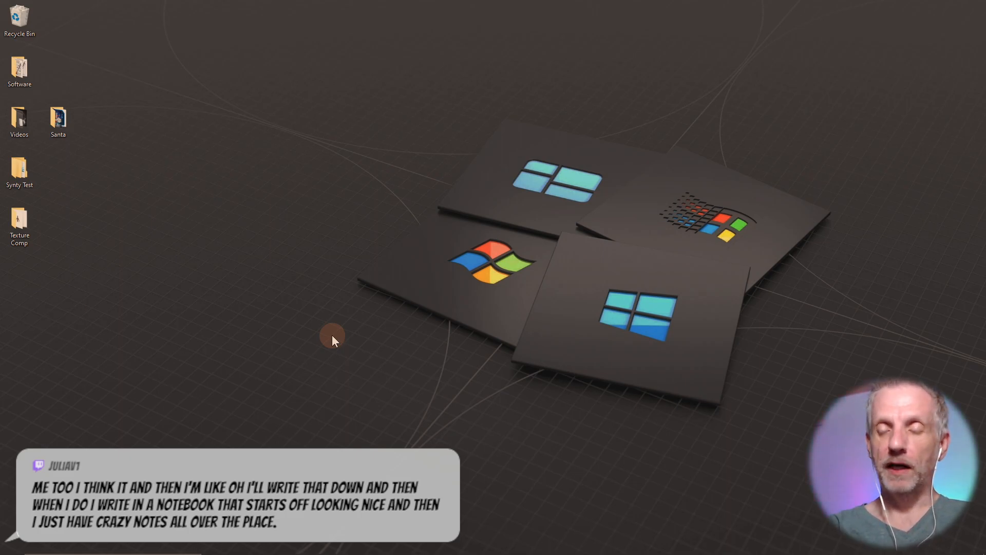
- Close Wrap without saving its project and return to DAZ Studio
{"action": "key", "text": "alt+Tab"}
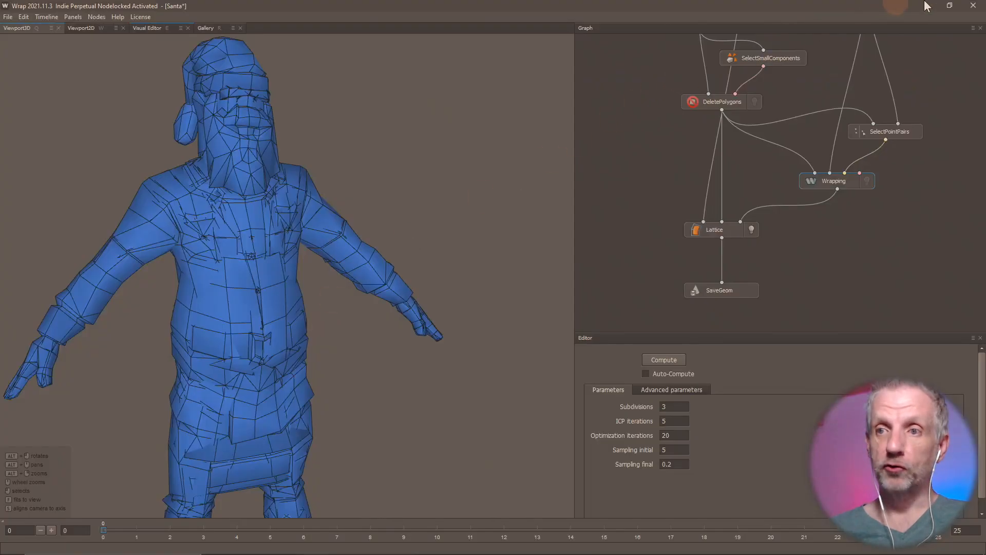
{"action": "left_click", "coordinate": [973, 5]}
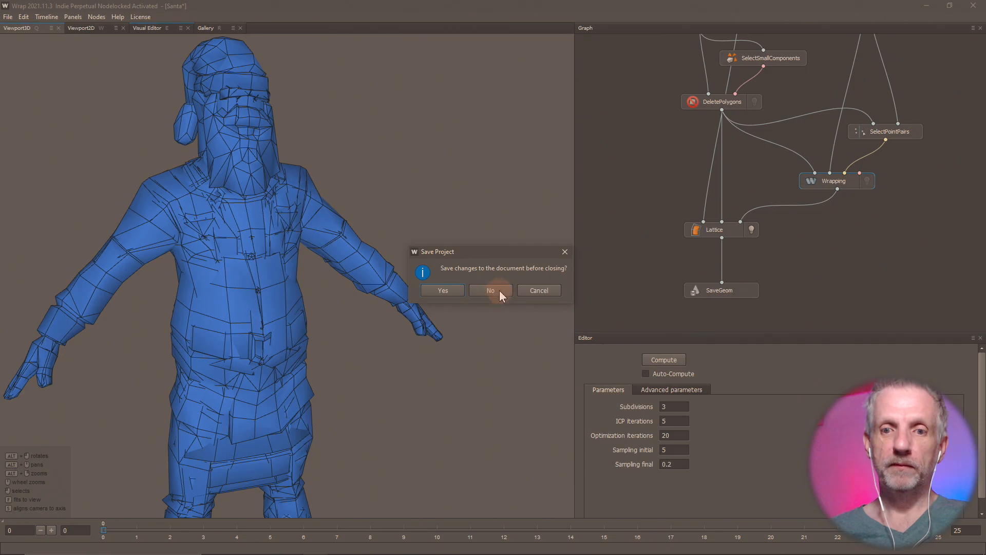
{"action": "left_click", "coordinate": [499, 291]}
{"action": "key", "text": "alt+Tab"}
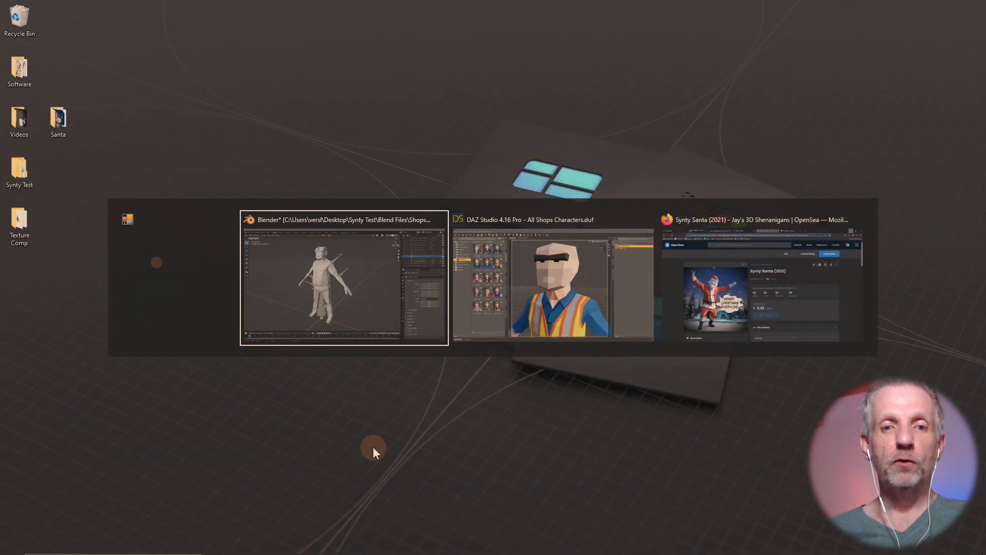
{"action": "key", "text": "alt+Tab"}
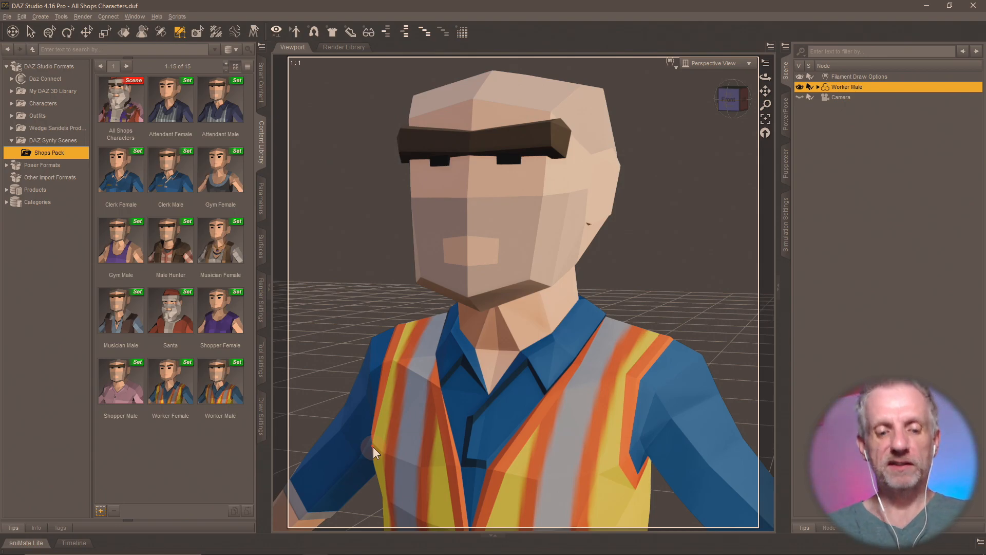
- Load assets.wpguru.co.uk in a new Firefox tab
{"action": "key", "text": "super"}
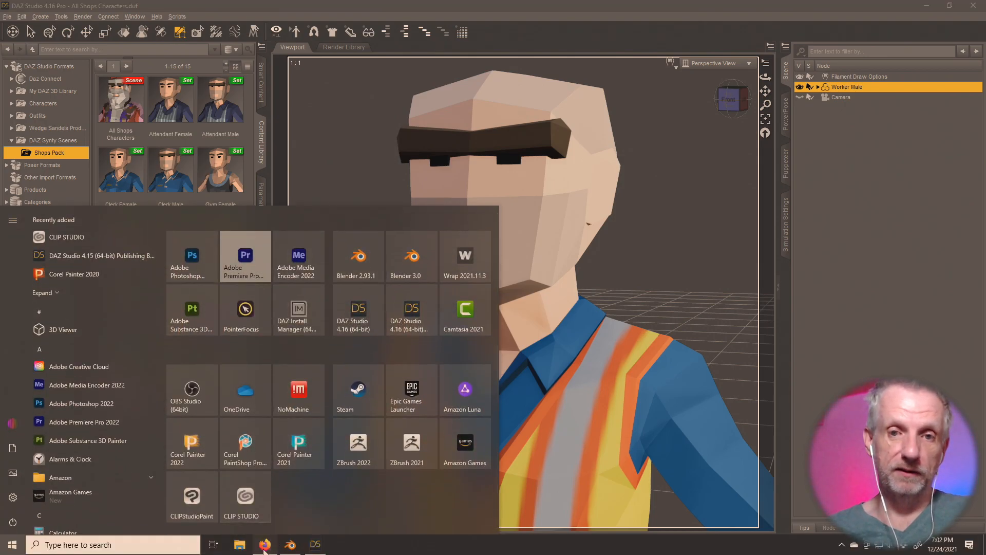
{"action": "left_click", "coordinate": [265, 545]}
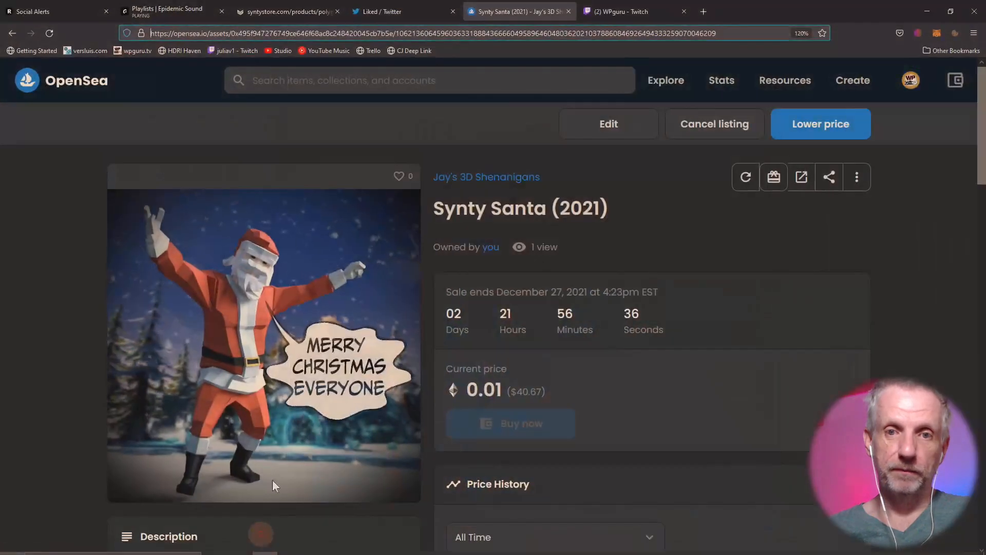
{"action": "left_click", "coordinate": [704, 11]}
{"action": "type", "text": "assets.wpguru.co.uk/"}
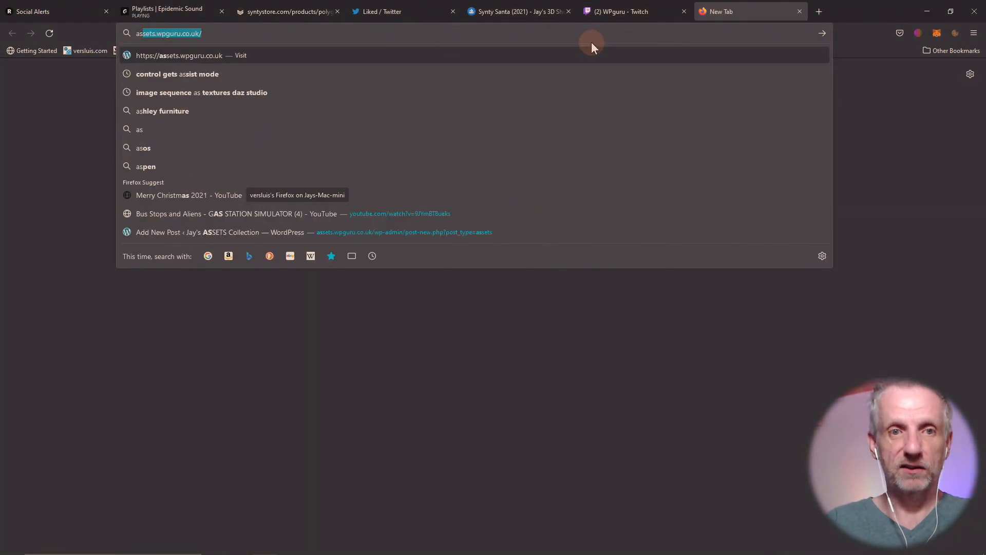
{"action": "key", "text": "Return"}
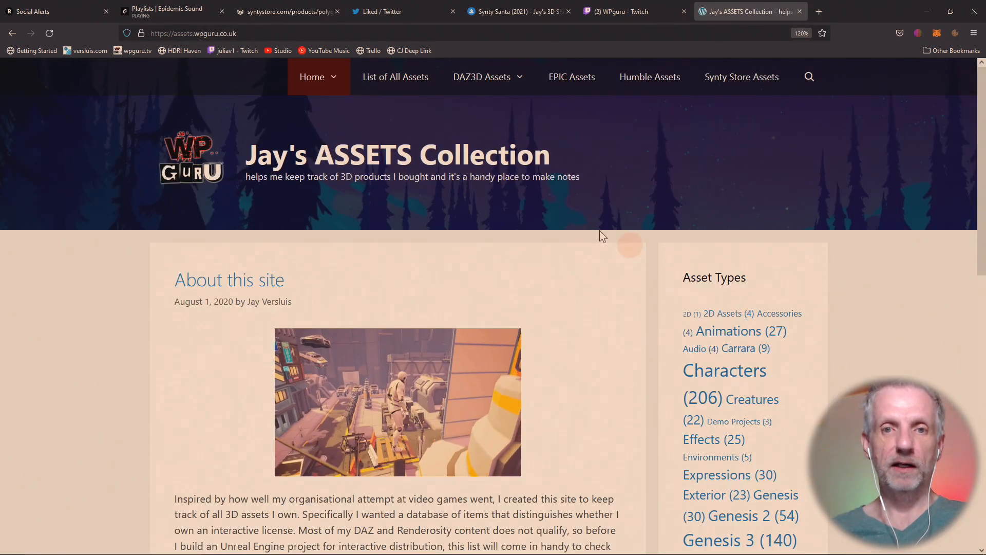
- Open the NFP Starter Kit 01 asset page from the List of All Assets
{"action": "left_click", "coordinate": [406, 82]}
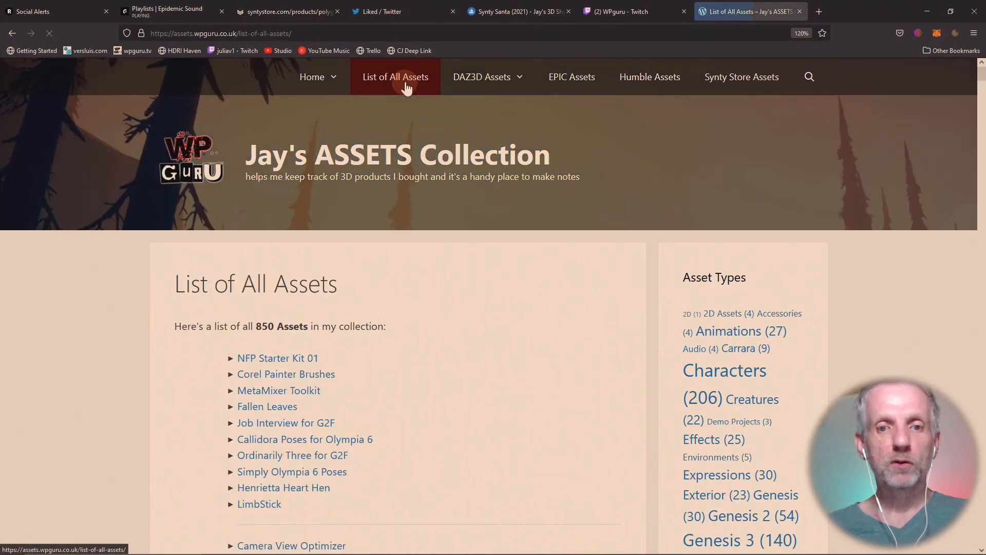
{"action": "scroll", "coordinate": [475, 309], "scroll_direction": "down", "scroll_amount": 2}
{"action": "scroll", "coordinate": [475, 310], "scroll_direction": "down", "scroll_amount": 2}
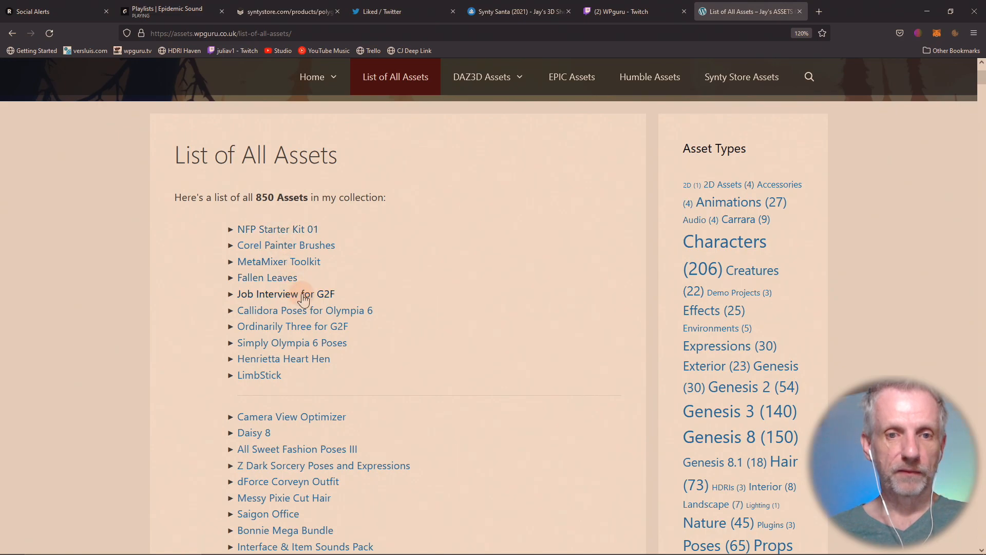
{"action": "left_click", "coordinate": [290, 230]}
{"action": "scroll", "coordinate": [432, 309], "scroll_direction": "down", "scroll_amount": 3}
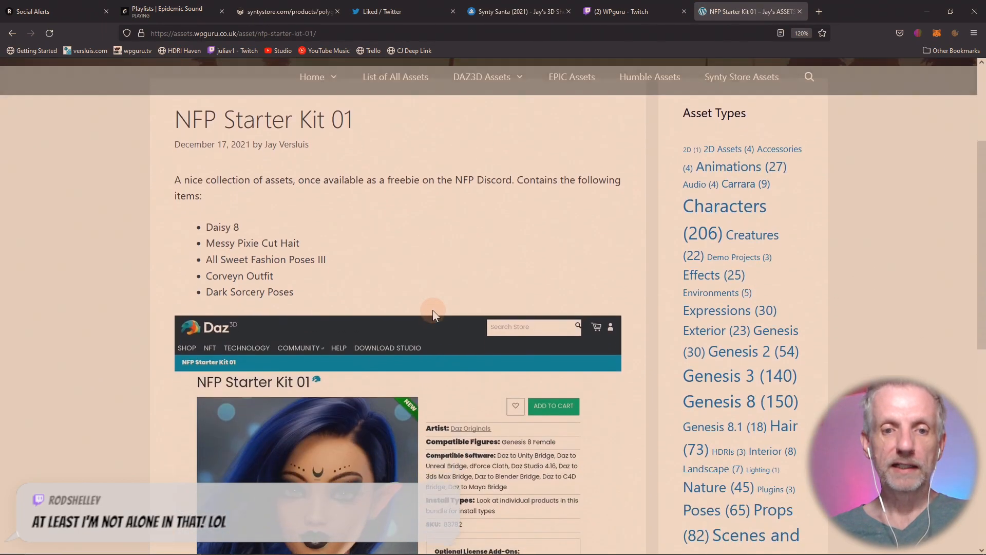
{"action": "scroll", "coordinate": [433, 310], "scroll_direction": "down", "scroll_amount": 1}
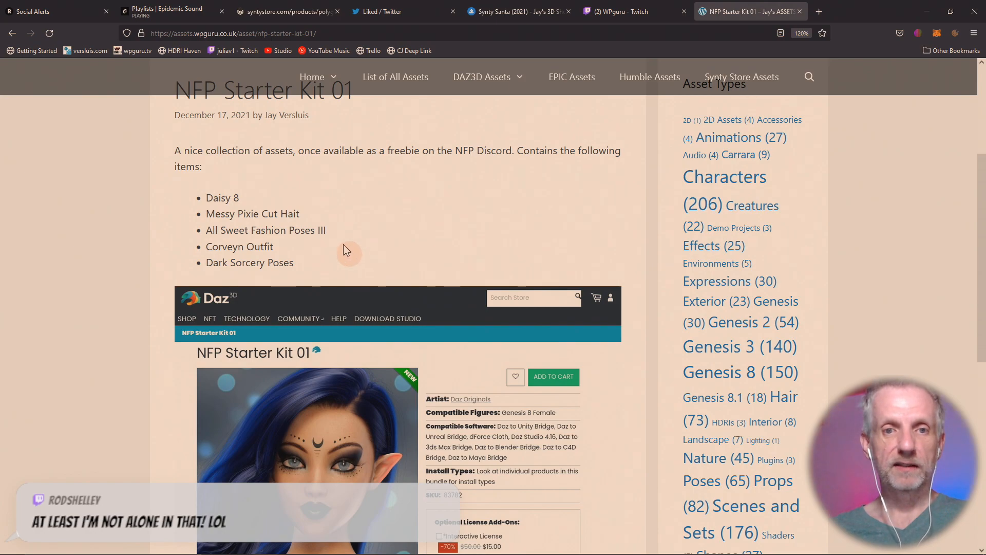
{"action": "scroll", "coordinate": [343, 244], "scroll_direction": "up", "scroll_amount": 4}
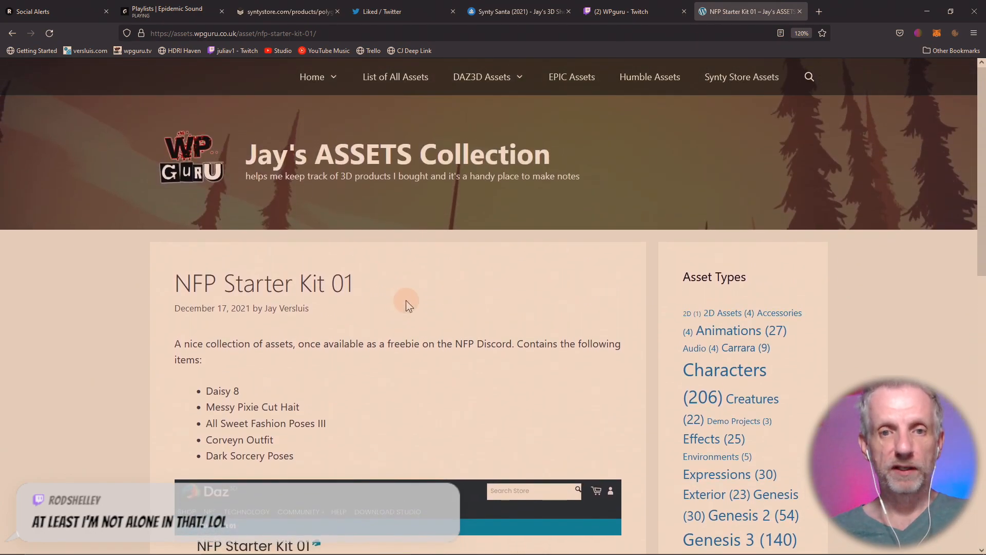
{"action": "scroll", "coordinate": [406, 300], "scroll_direction": "down", "scroll_amount": 8}
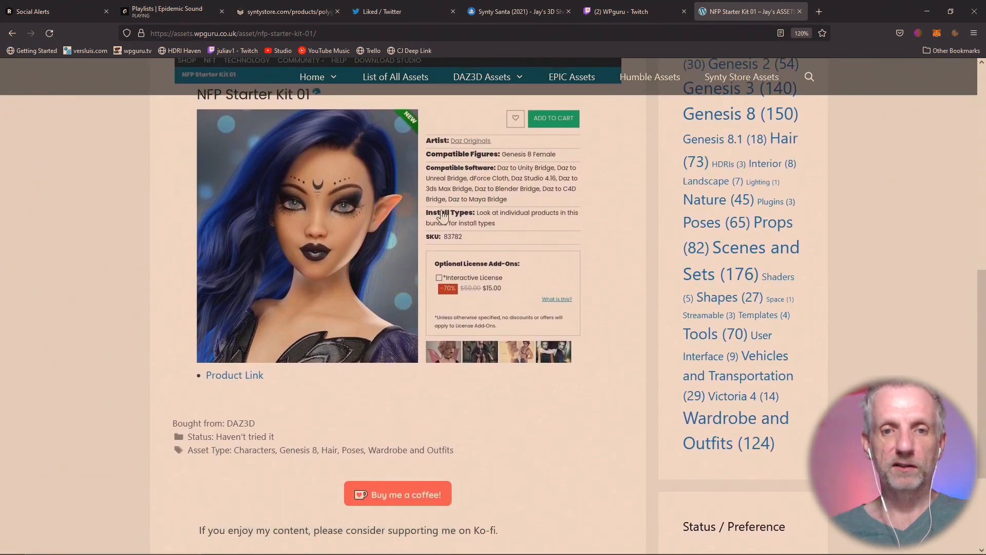
{"action": "scroll", "coordinate": [396, 302], "scroll_direction": "up", "scroll_amount": 1}
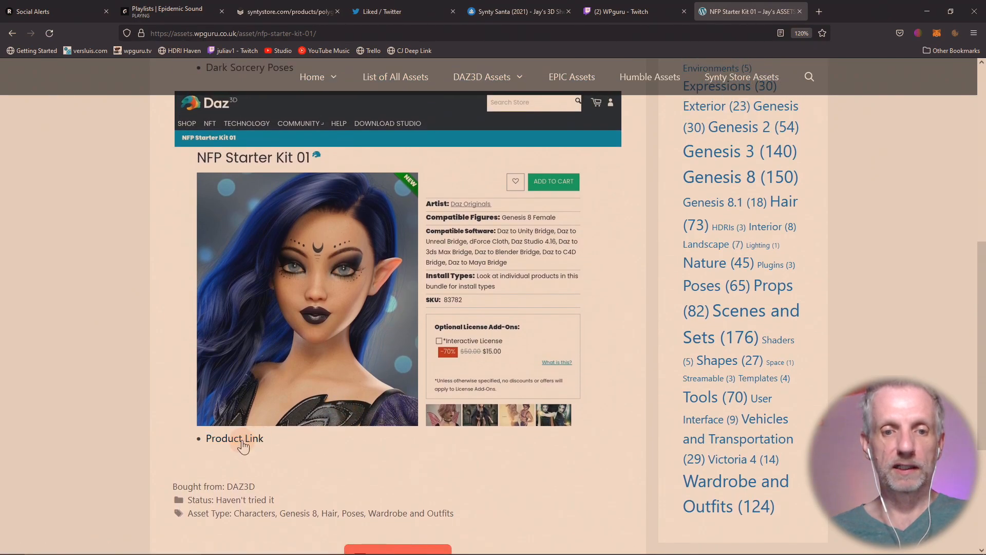
- View the kit's Daz store product page, then close it to return to the post
{"action": "left_click", "coordinate": [242, 440]}
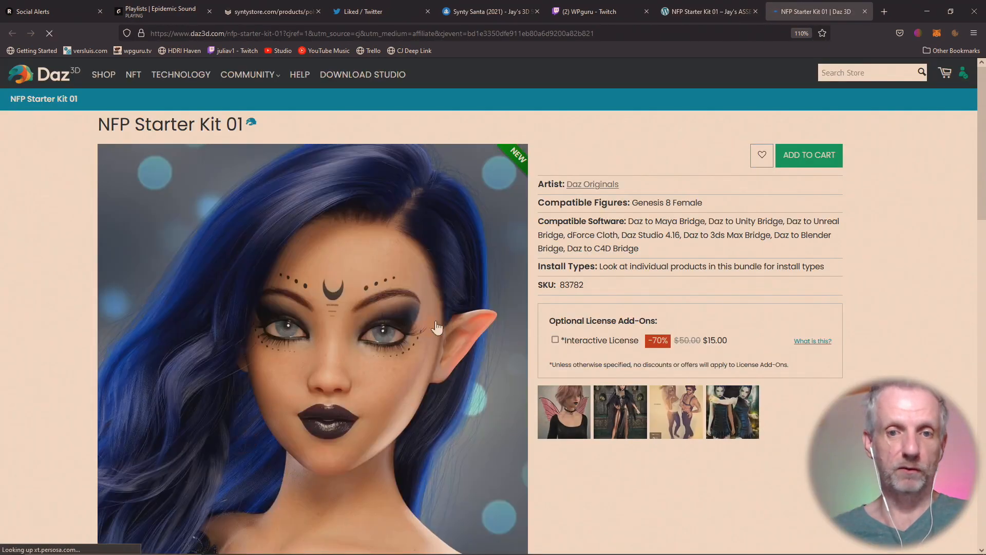
{"action": "scroll", "coordinate": [515, 289], "scroll_direction": "down", "scroll_amount": 5}
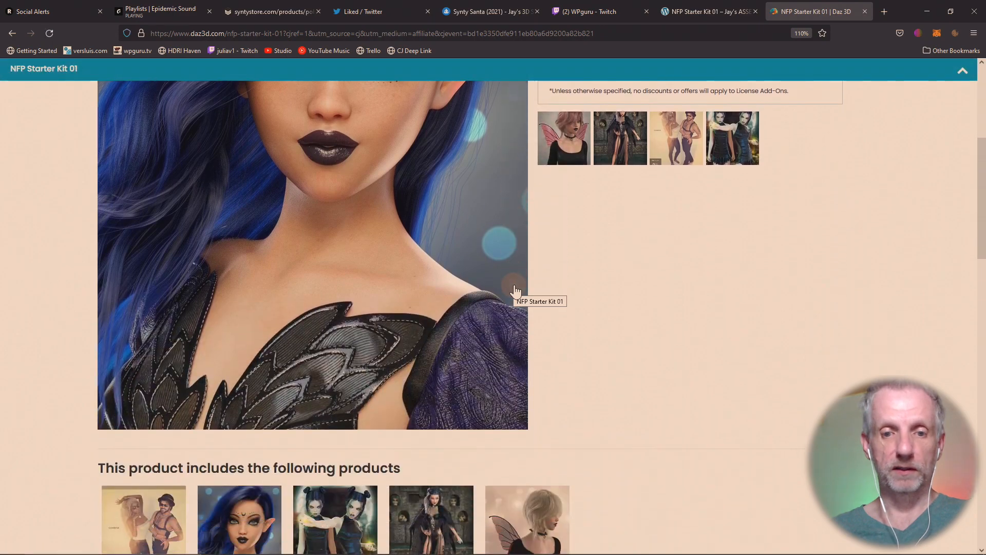
{"action": "scroll", "coordinate": [515, 290], "scroll_direction": "down", "scroll_amount": 5}
{"action": "scroll", "coordinate": [515, 290], "scroll_direction": "up", "scroll_amount": 10}
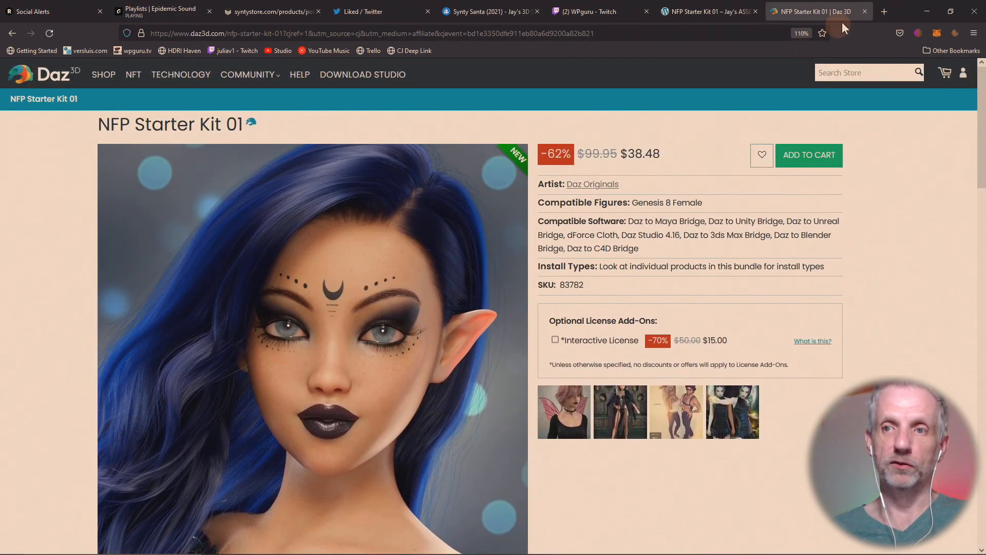
{"action": "left_click", "coordinate": [866, 15]}
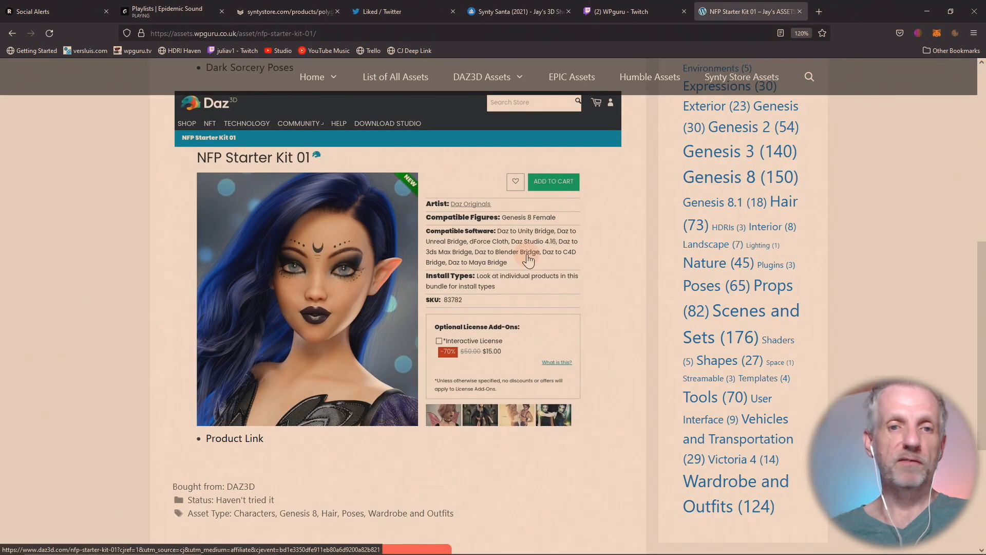
- Scroll back up the NFP Starter Kit 01 post and open the site search
{"action": "scroll", "coordinate": [528, 259], "scroll_direction": "up", "scroll_amount": 5}
{"action": "scroll", "coordinate": [528, 259], "scroll_direction": "up", "scroll_amount": 3}
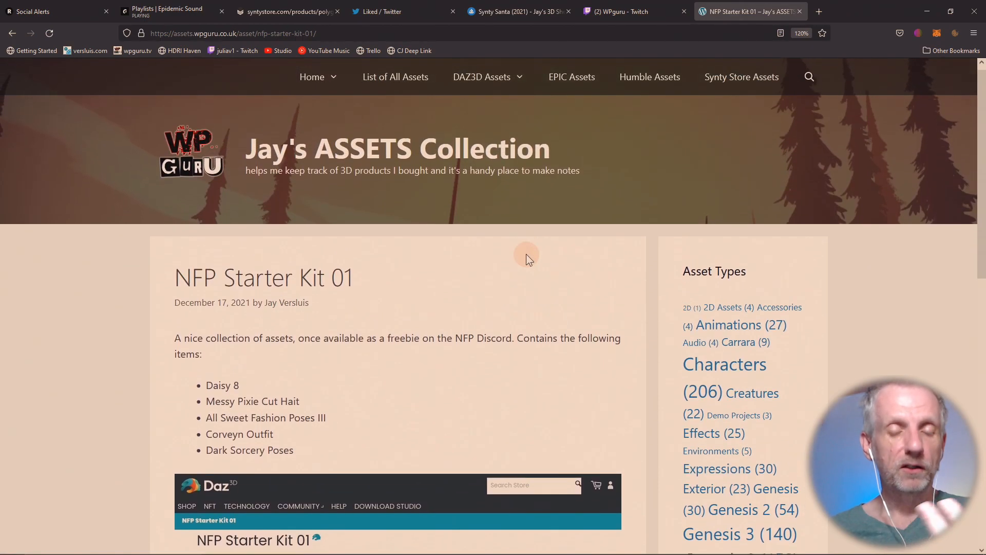
{"action": "scroll", "coordinate": [526, 254], "scroll_direction": "down", "scroll_amount": 6}
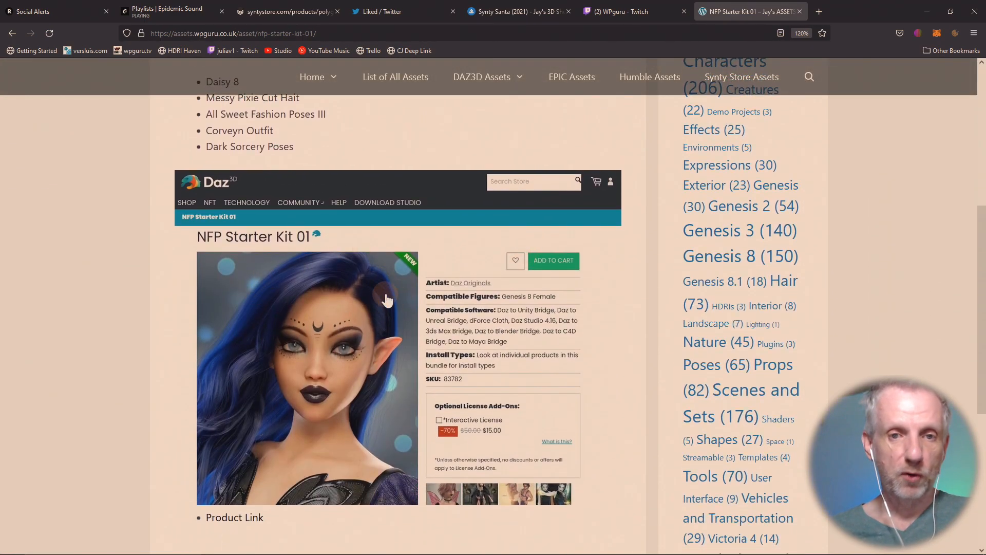
{"action": "scroll", "coordinate": [384, 294], "scroll_direction": "up", "scroll_amount": 5}
{"action": "scroll", "coordinate": [384, 294], "scroll_direction": "up", "scroll_amount": 1}
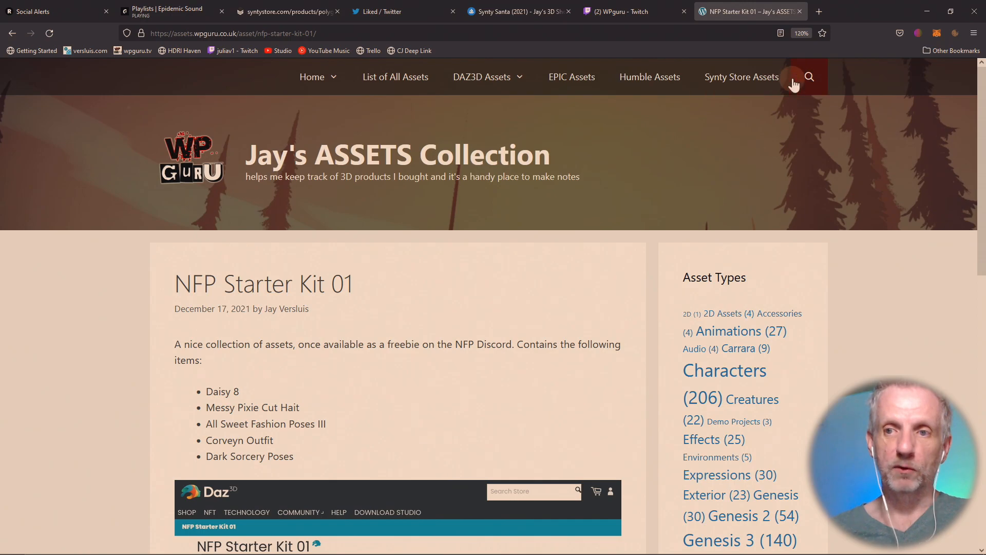
{"action": "left_click", "coordinate": [811, 77]}
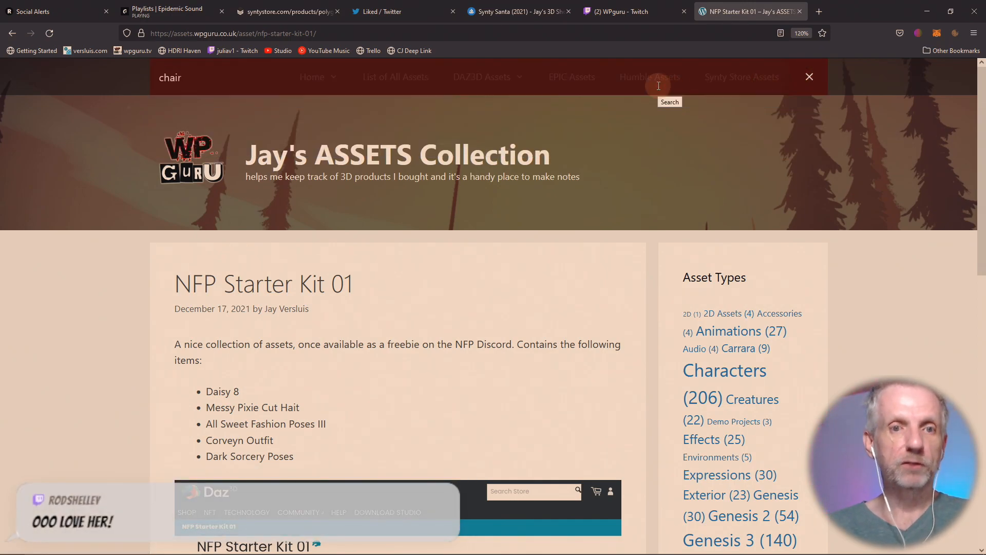
- Search the assets site for 'chair' and browse the results
{"action": "type", "text": "chair"}
{"action": "key", "text": "Return"}
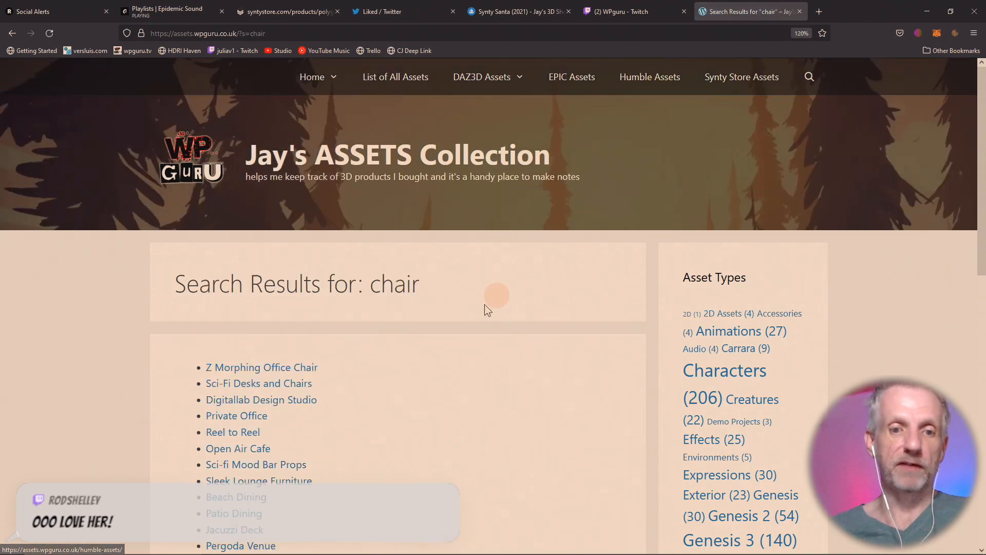
{"action": "scroll", "coordinate": [477, 317], "scroll_direction": "down", "scroll_amount": 1}
{"action": "scroll", "coordinate": [474, 312], "scroll_direction": "down", "scroll_amount": 2}
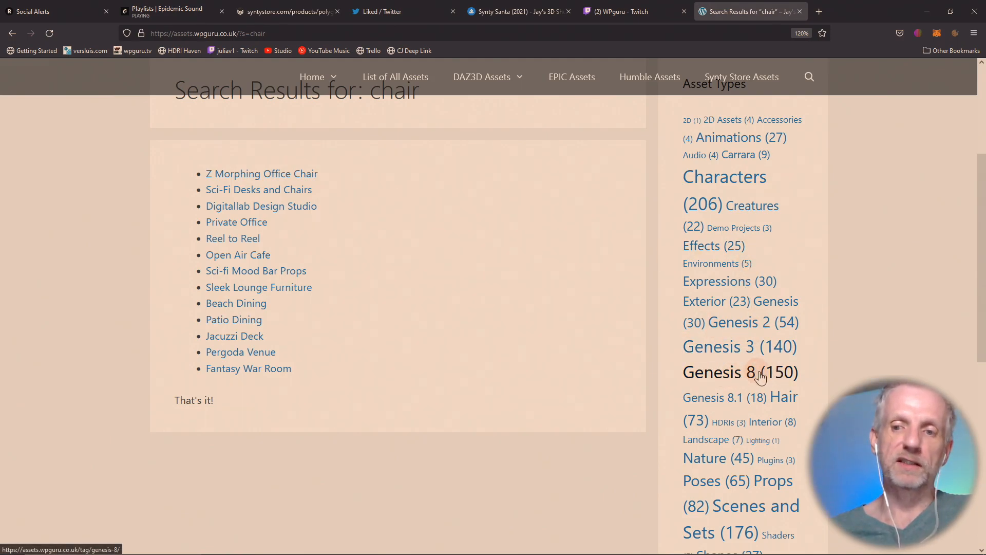
- List the Hair-tagged assets and open Vicky Hair for G8F and Toon Comb Over Hair for G3M in background tabs
{"action": "left_click", "coordinate": [782, 396]}
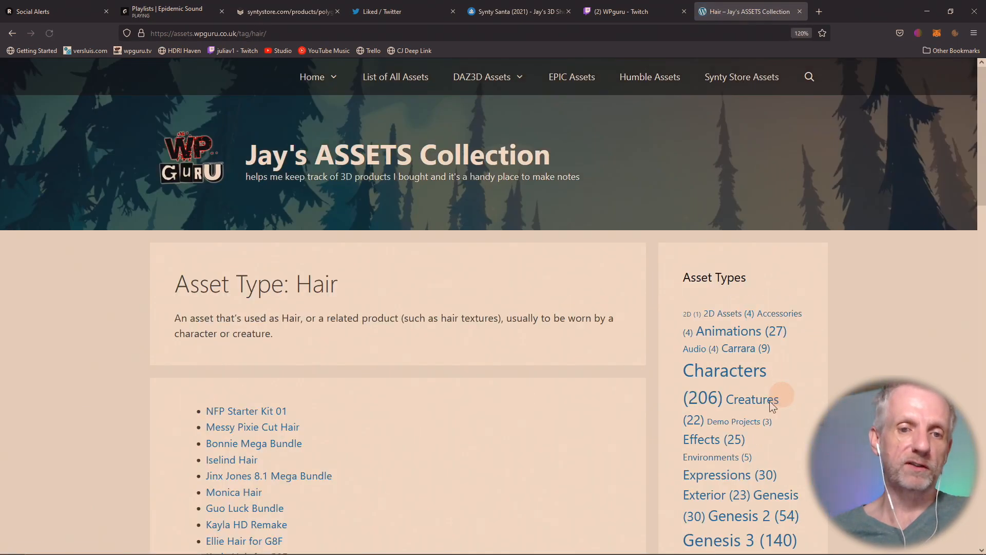
{"action": "scroll", "coordinate": [544, 374], "scroll_direction": "down", "scroll_amount": 6}
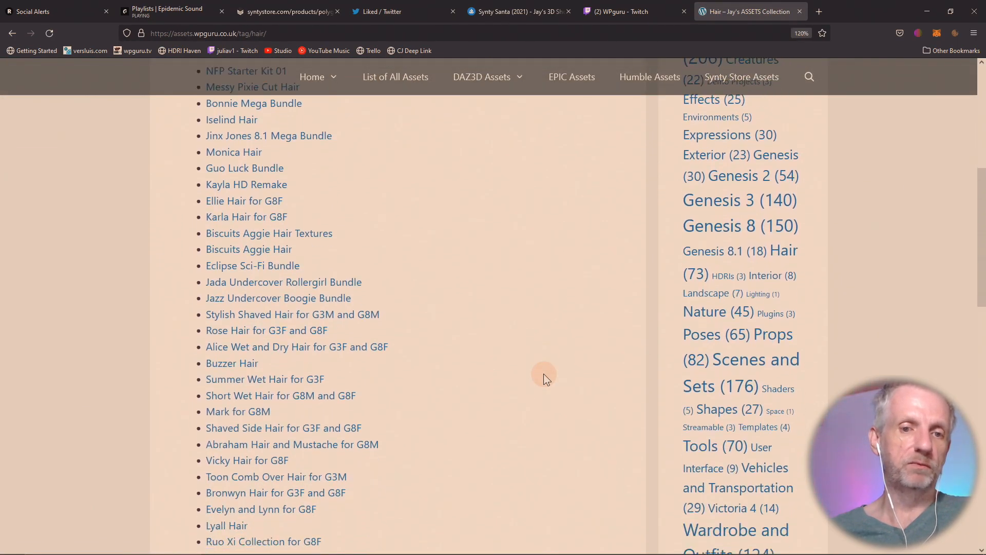
{"action": "scroll", "coordinate": [543, 374], "scroll_direction": "down", "scroll_amount": 2}
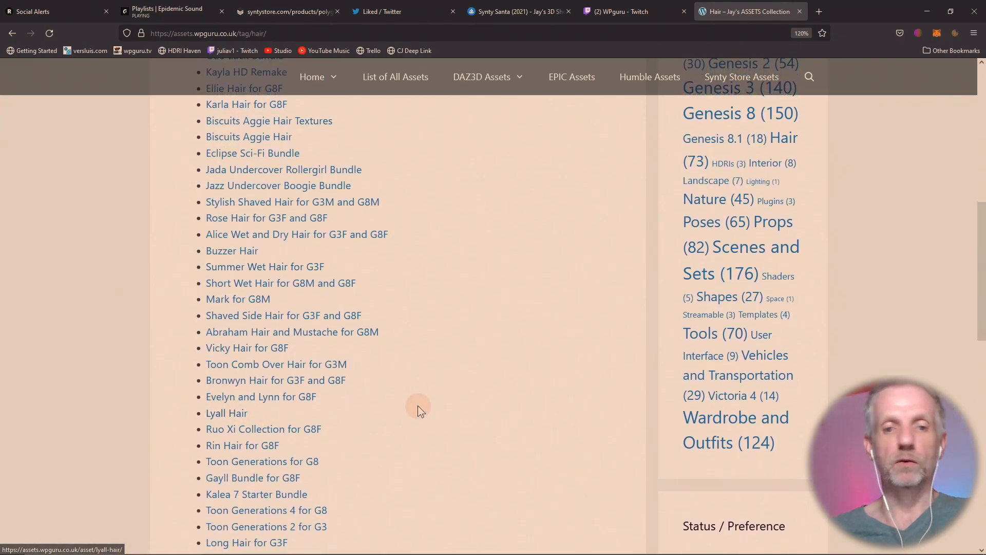
{"action": "middle_click", "coordinate": [265, 354]}
{"action": "middle_click", "coordinate": [323, 364]}
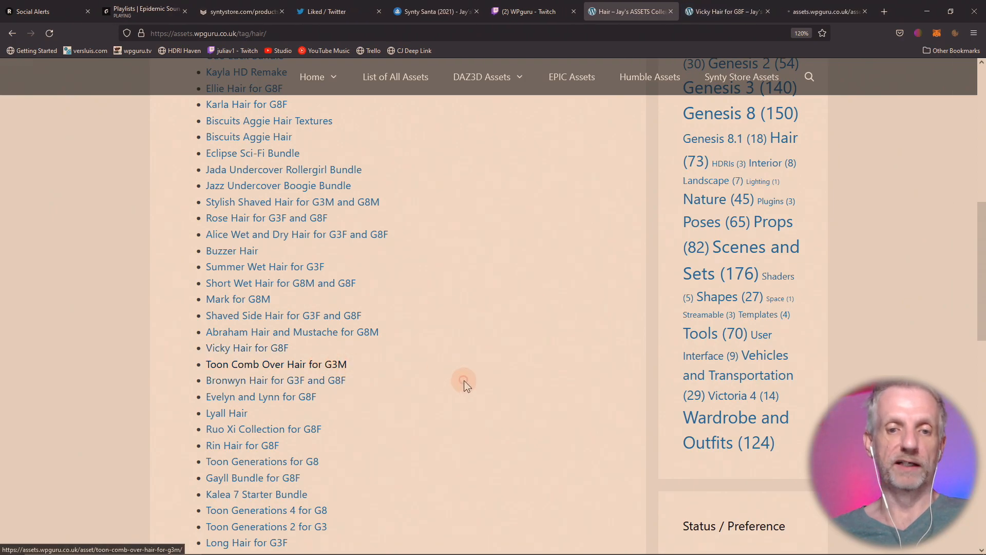
- Look over the Vicky Hair for G8F page, then the Toon Comb Over Hair for G3M page
{"action": "left_click", "coordinate": [714, 11]}
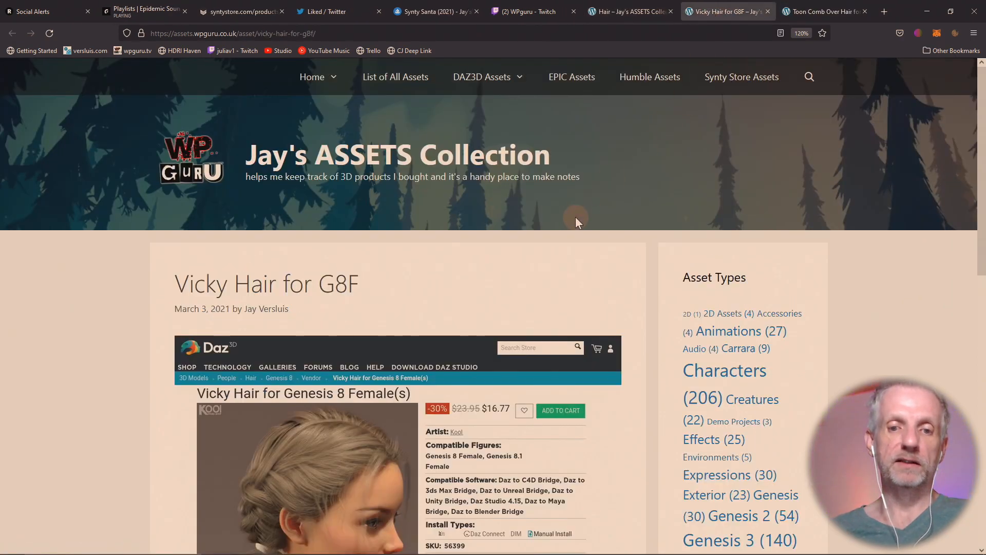
{"action": "scroll", "coordinate": [575, 217], "scroll_direction": "down", "scroll_amount": 5}
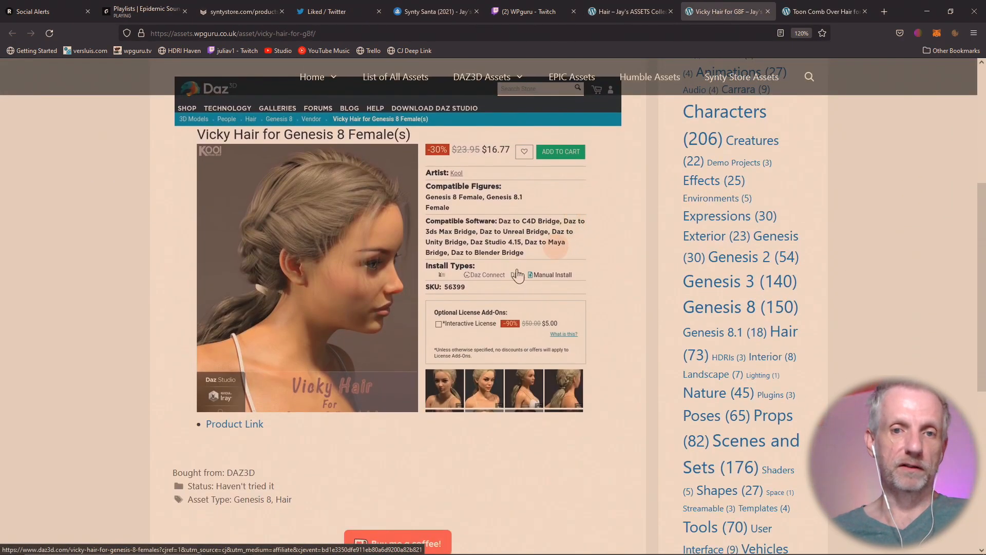
{"action": "left_click", "coordinate": [825, 11]}
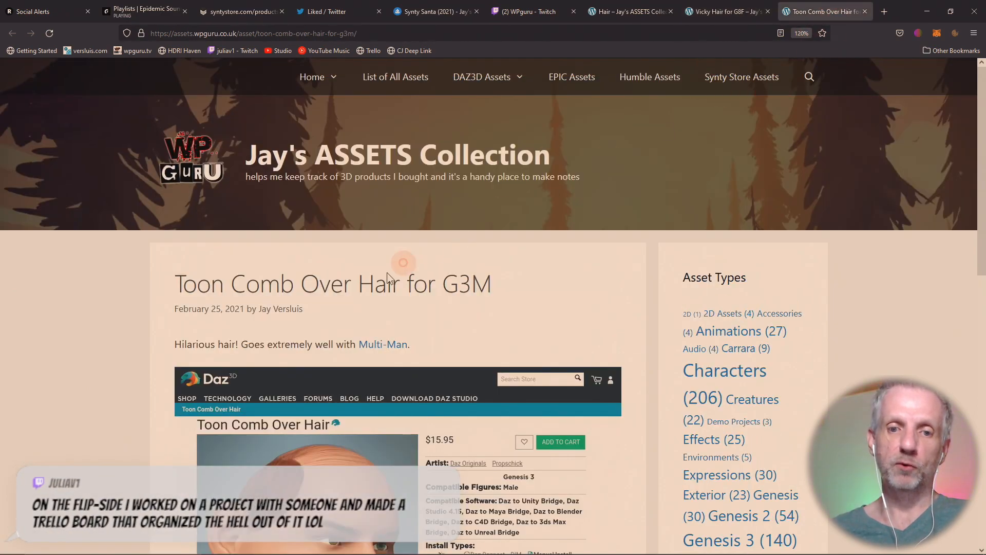
{"action": "scroll", "coordinate": [386, 277], "scroll_direction": "down", "scroll_amount": 5}
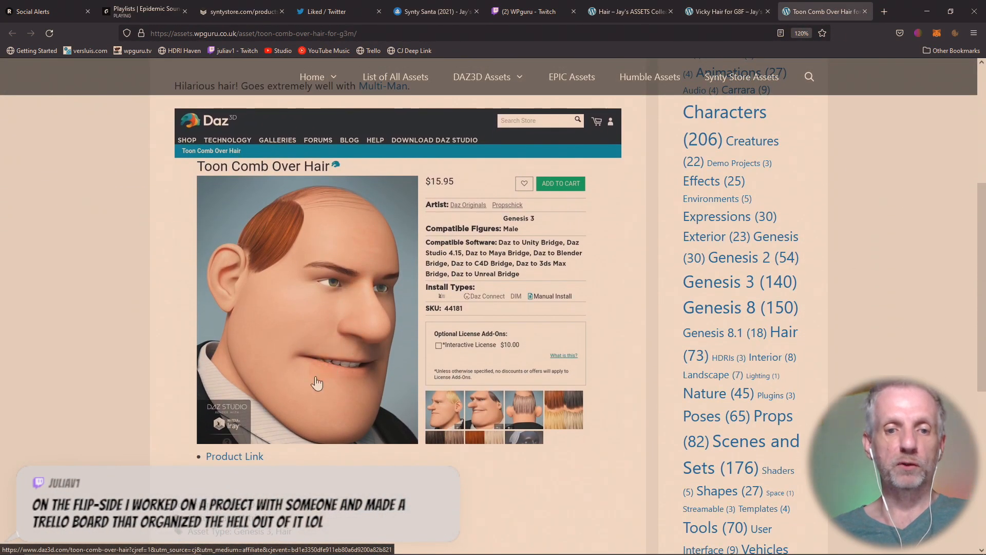
- Check the Toon Comb Over Hair store page's back-of-head and colour swatch previews, then close it
{"action": "left_click", "coordinate": [249, 456]}
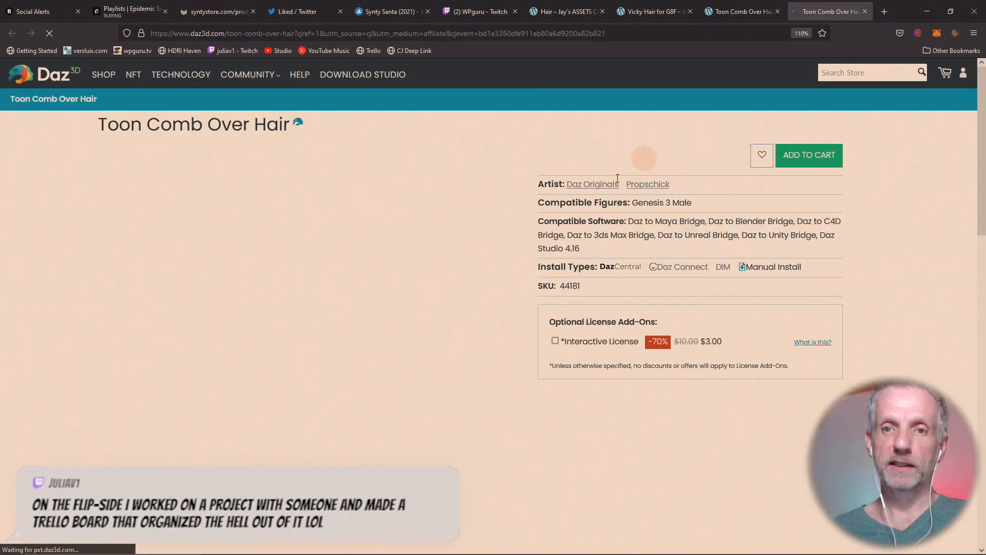
{"action": "scroll", "coordinate": [468, 304], "scroll_direction": "down", "scroll_amount": 3}
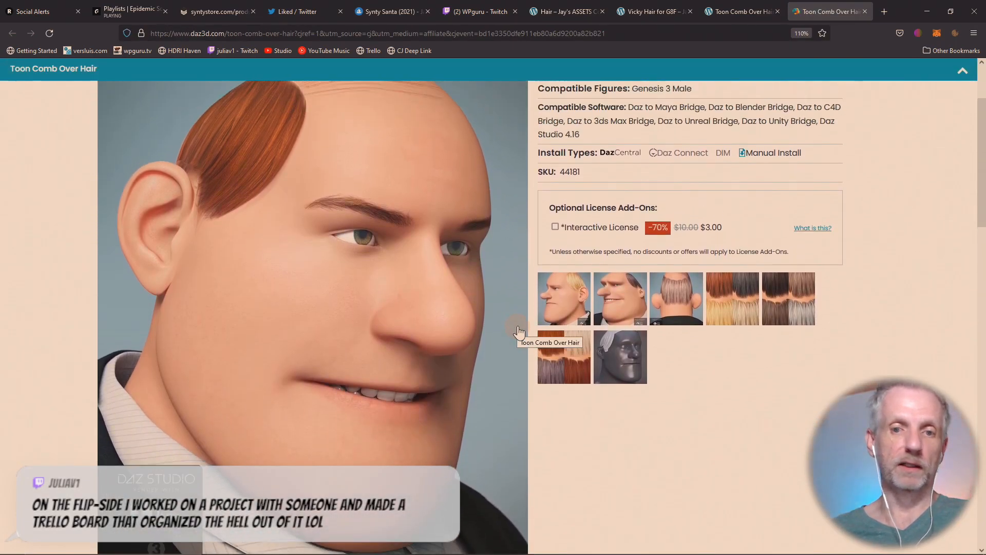
{"action": "scroll", "coordinate": [519, 332], "scroll_direction": "up", "scroll_amount": 1}
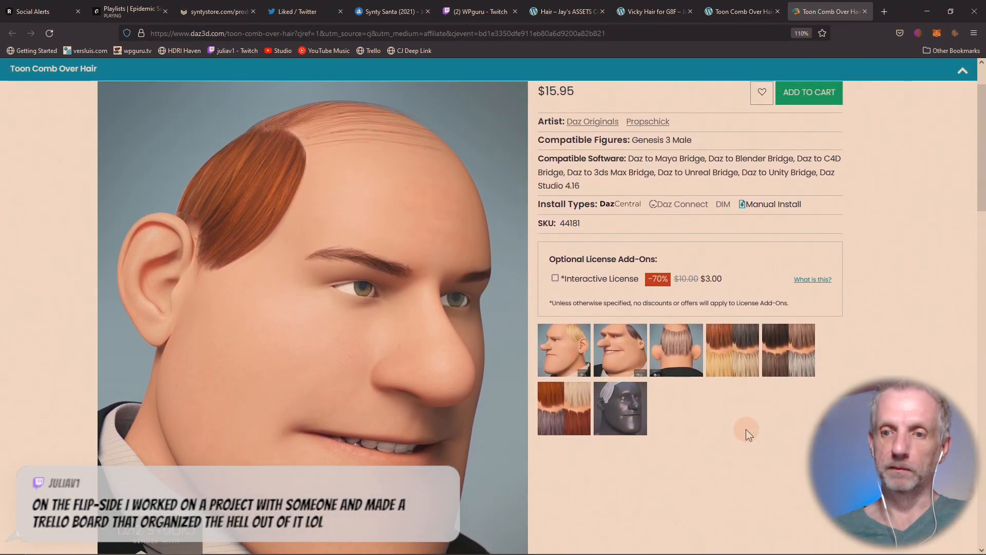
{"action": "left_click", "coordinate": [674, 350]}
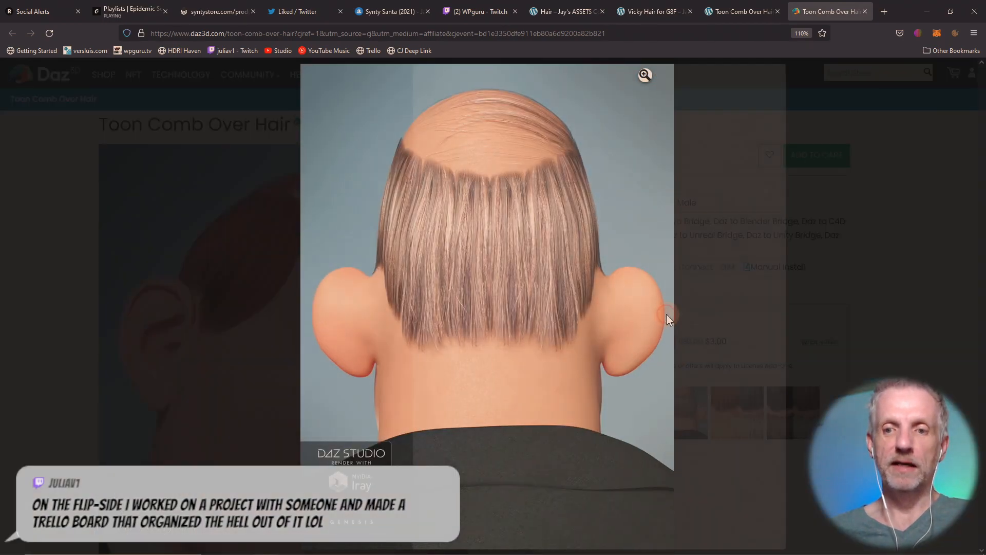
{"action": "left_click", "coordinate": [666, 314]}
{"action": "left_click", "coordinate": [671, 313]}
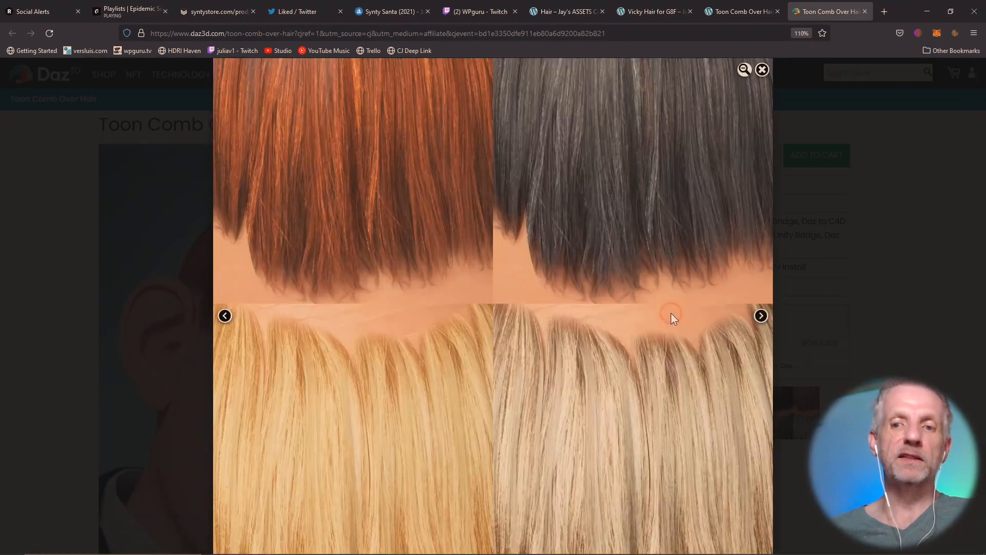
{"action": "left_click", "coordinate": [760, 316]}
{"action": "left_click", "coordinate": [800, 341]}
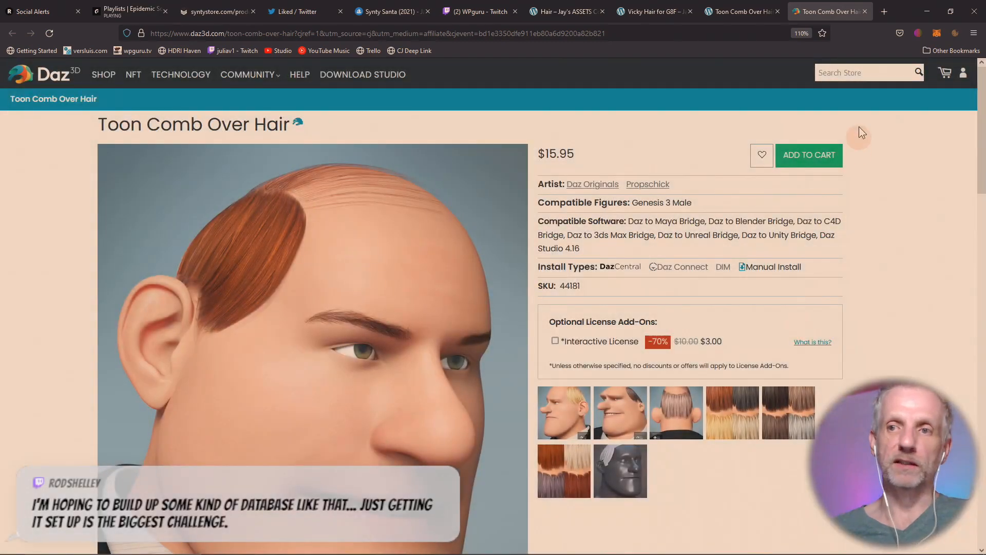
{"action": "left_click", "coordinate": [865, 11]}
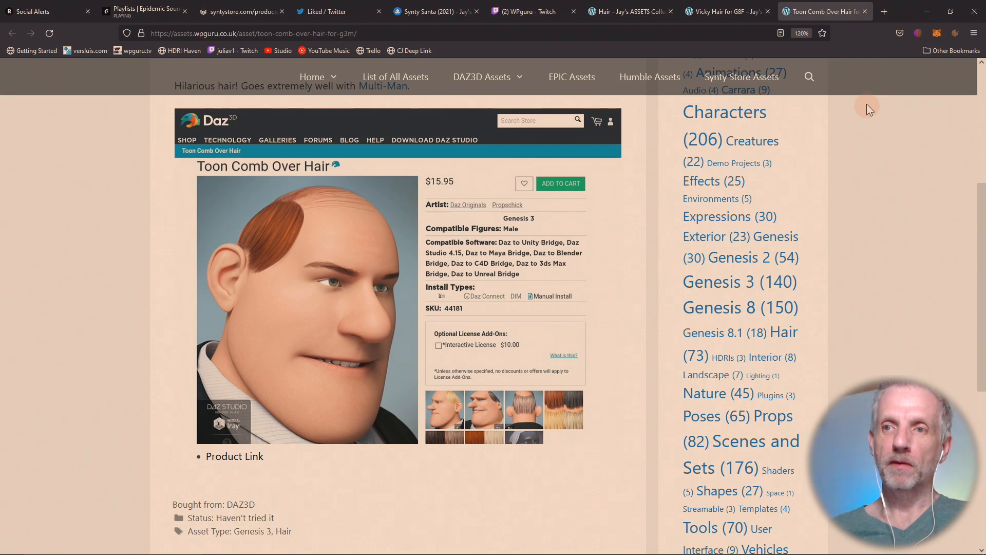
- Go to trello.com in a new tab and log in with the Atlassian account
{"action": "left_click", "coordinate": [884, 11]}
{"action": "type", "text": "trello.com/"}
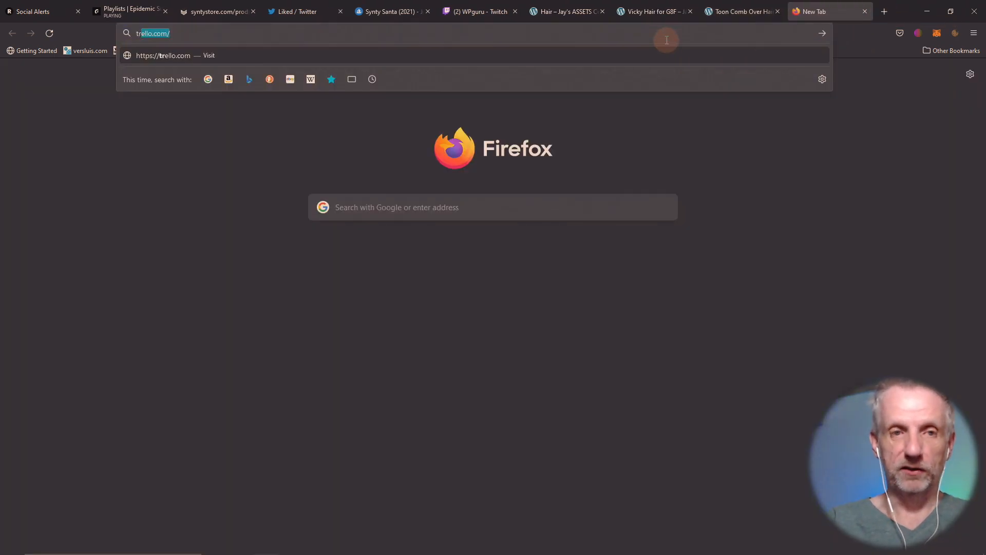
{"action": "key", "text": "Return"}
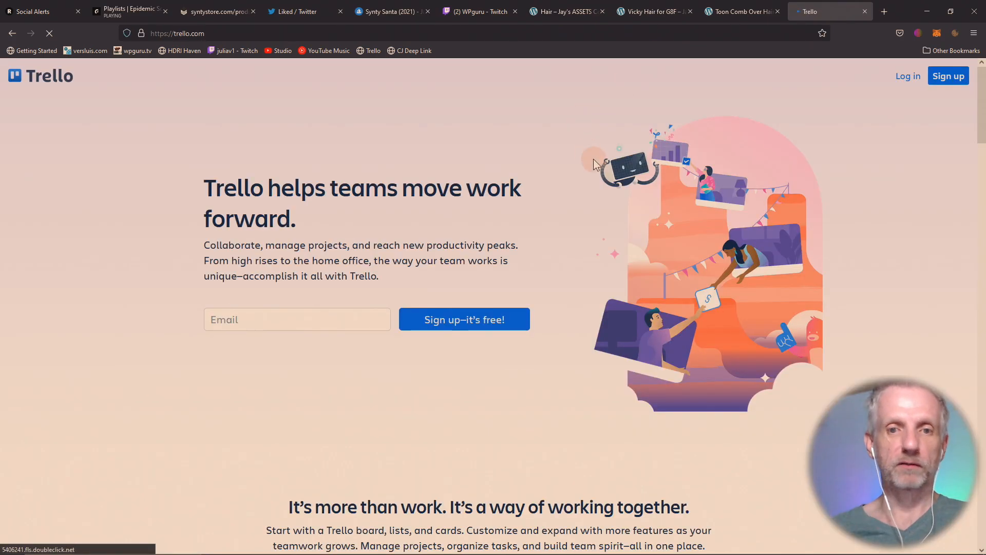
{"action": "left_click", "coordinate": [908, 77]}
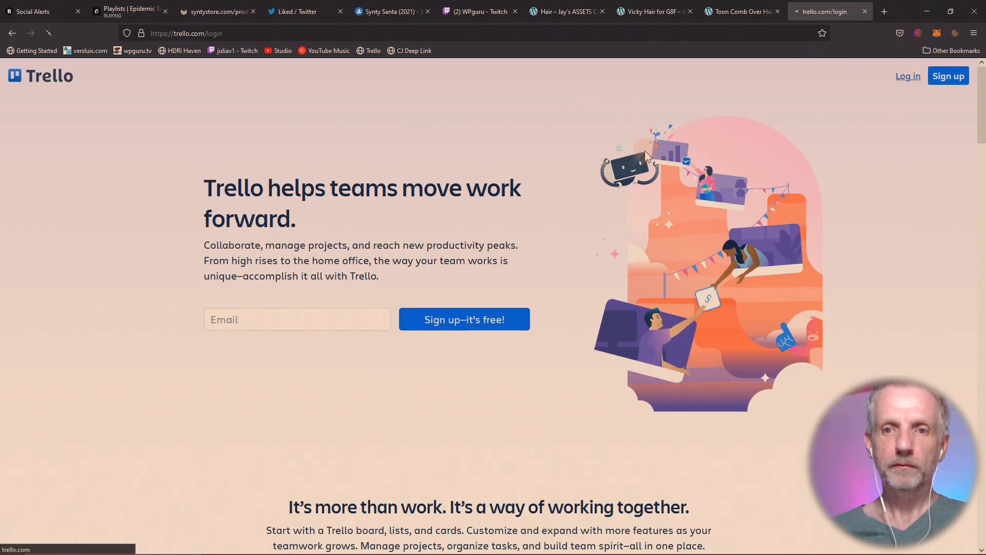
{"action": "left_click", "coordinate": [495, 245]}
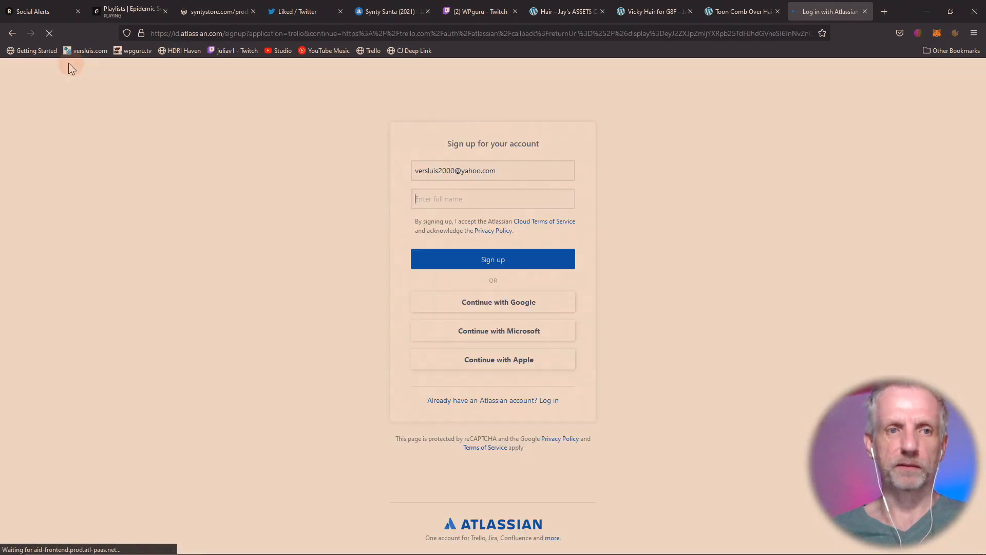
{"action": "left_click", "coordinate": [12, 33]}
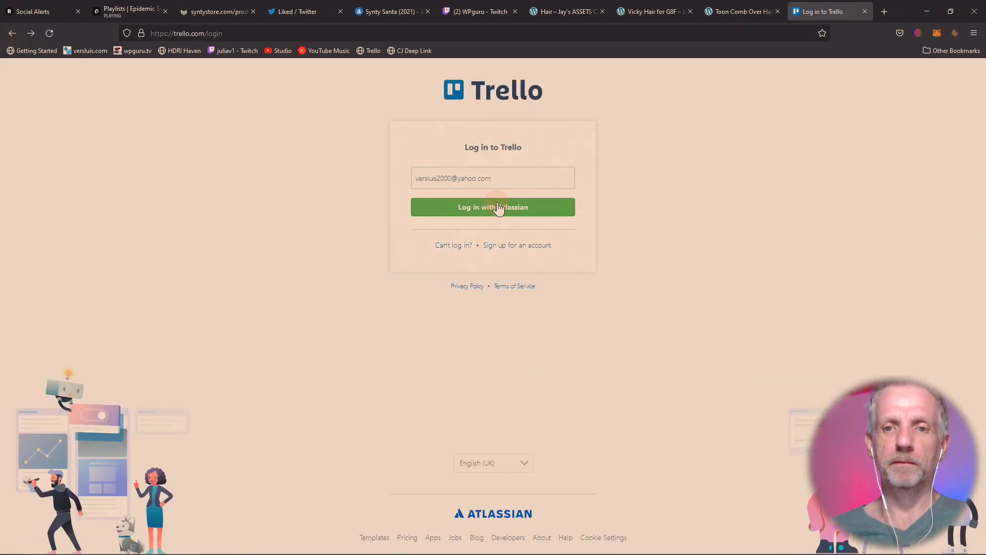
{"action": "left_click", "coordinate": [493, 207]}
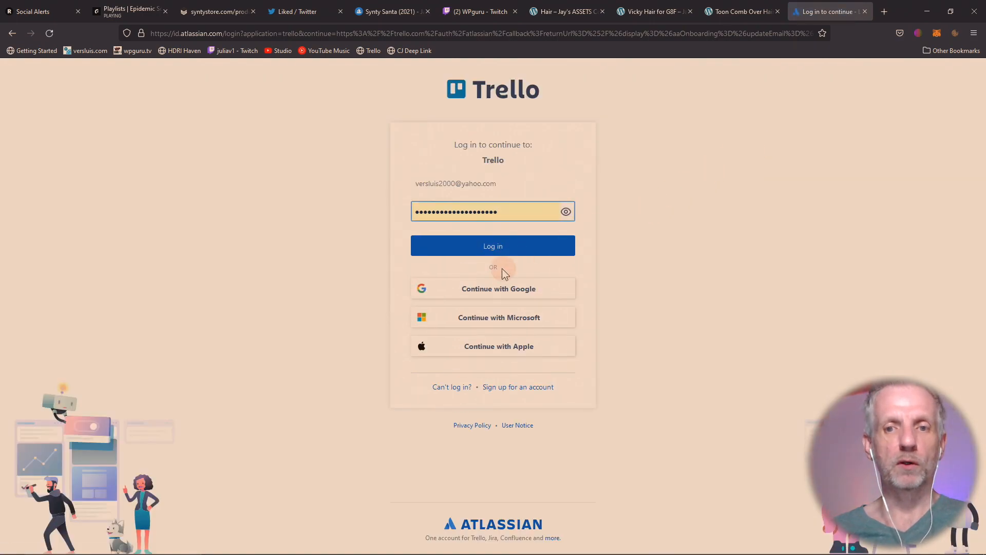
{"action": "left_click", "coordinate": [494, 251]}
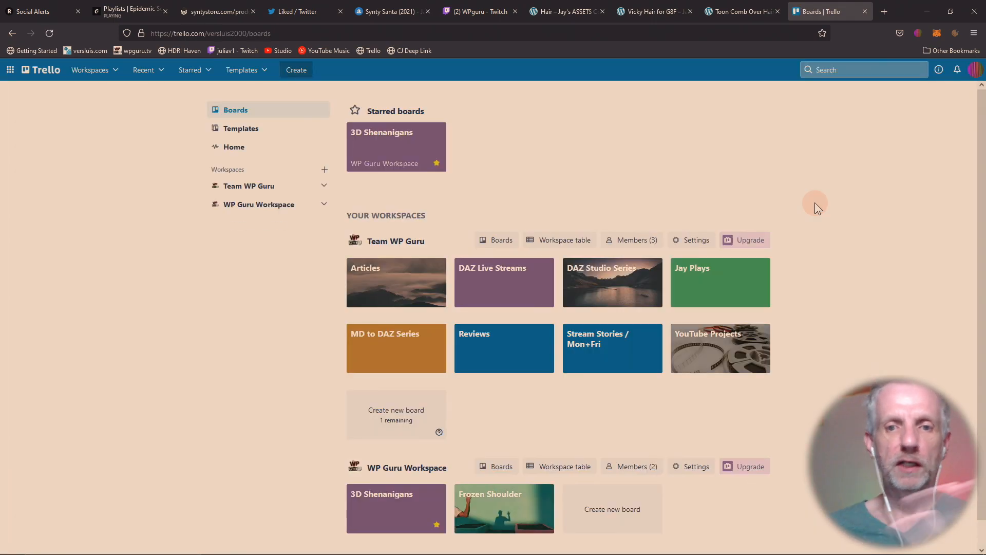
- Open the Jay Plays board and start a new card in Recorded from YouTube
{"action": "left_click", "coordinate": [697, 280]}
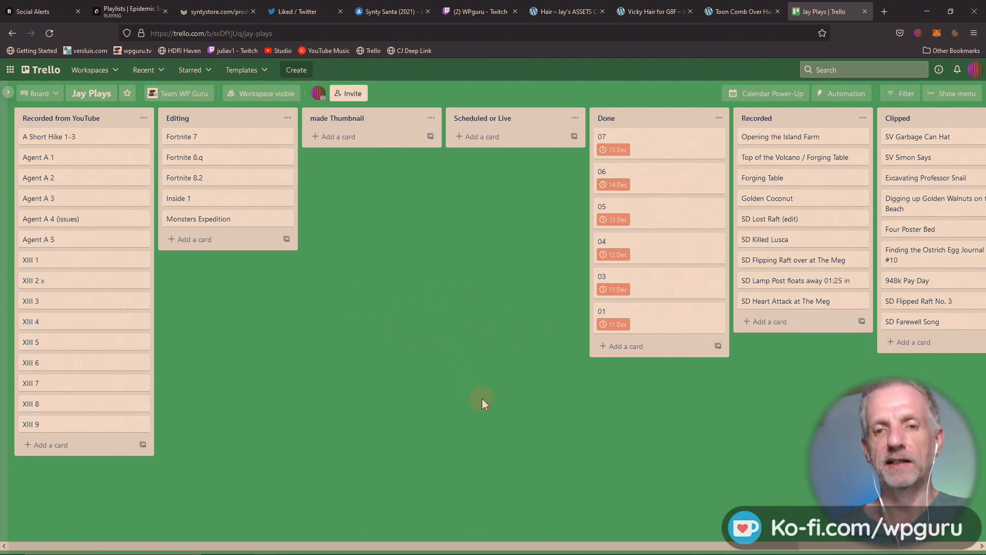
{"action": "left_click_drag", "start_coordinate": [657, 425], "coordinate": [606, 442]}
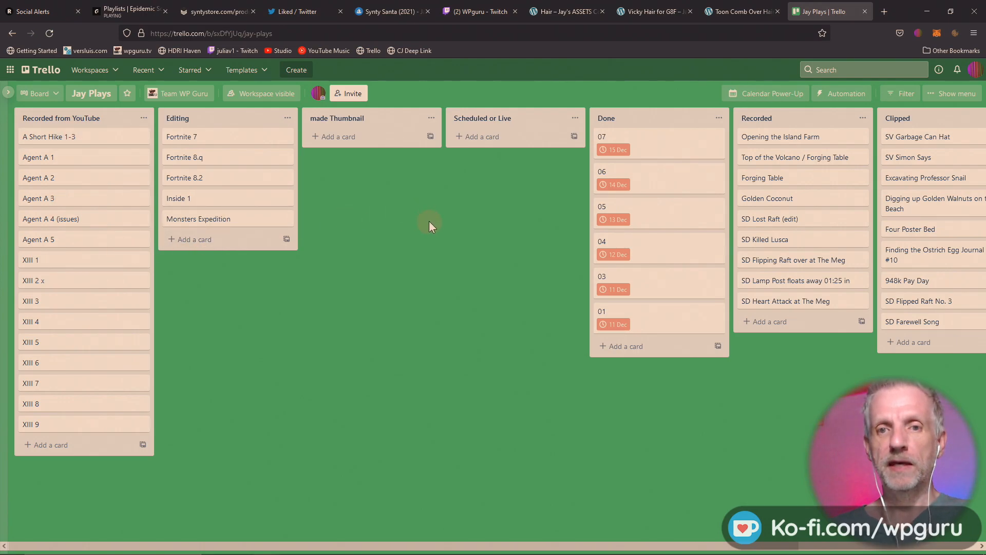
{"action": "left_click", "coordinate": [59, 452]}
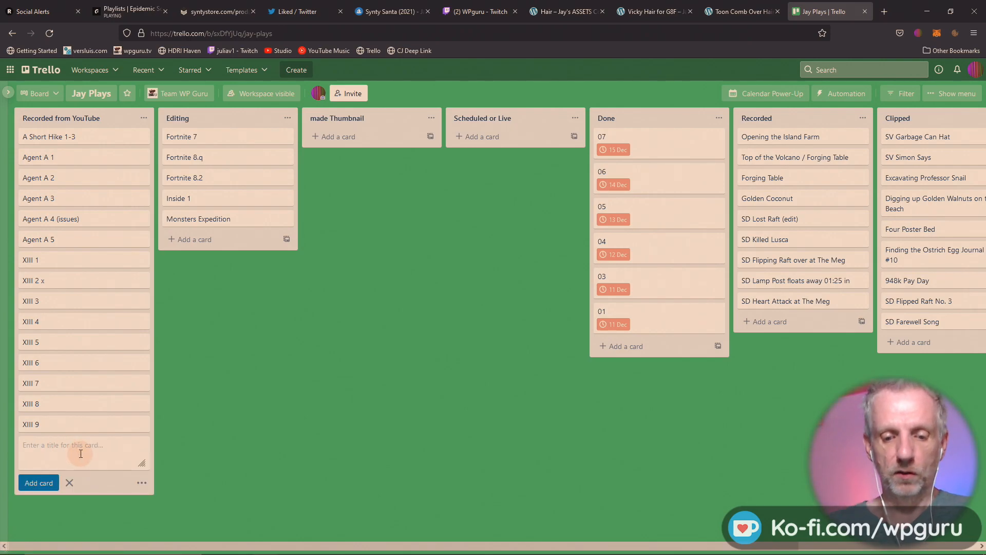
- Add a card named Test, open it and rename it My Video
{"action": "type", "text": "Test"}
{"action": "key", "text": "Return"}
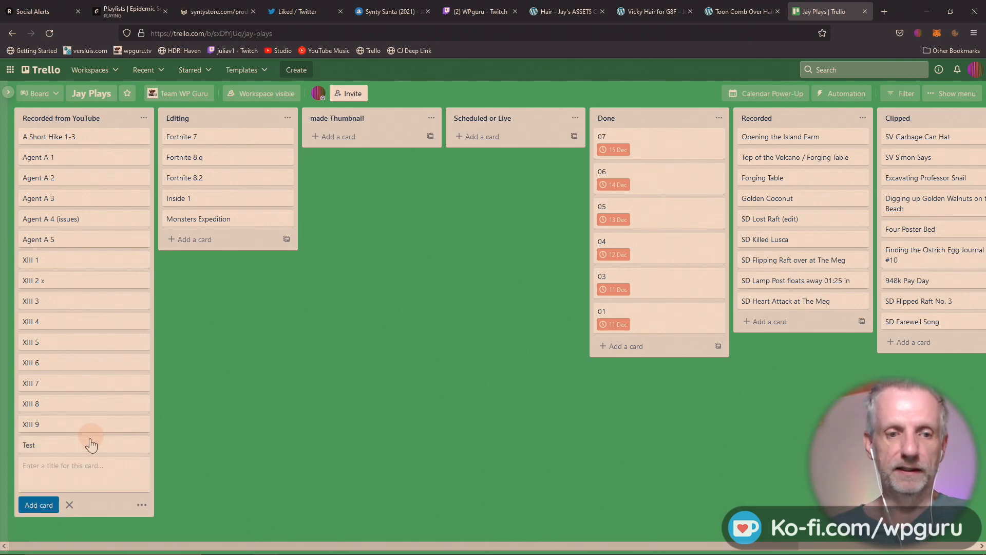
{"action": "left_click", "coordinate": [91, 441]}
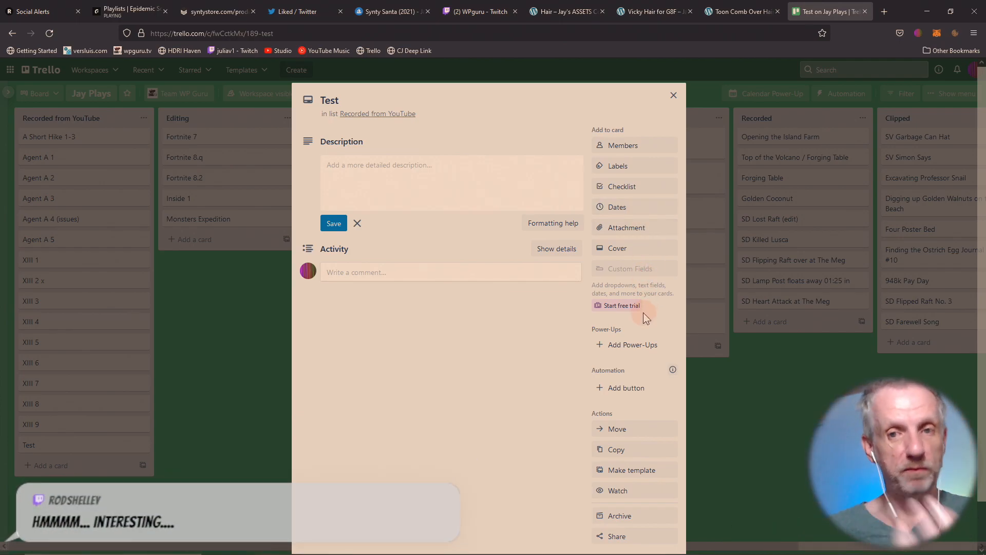
{"action": "left_click", "coordinate": [460, 189]}
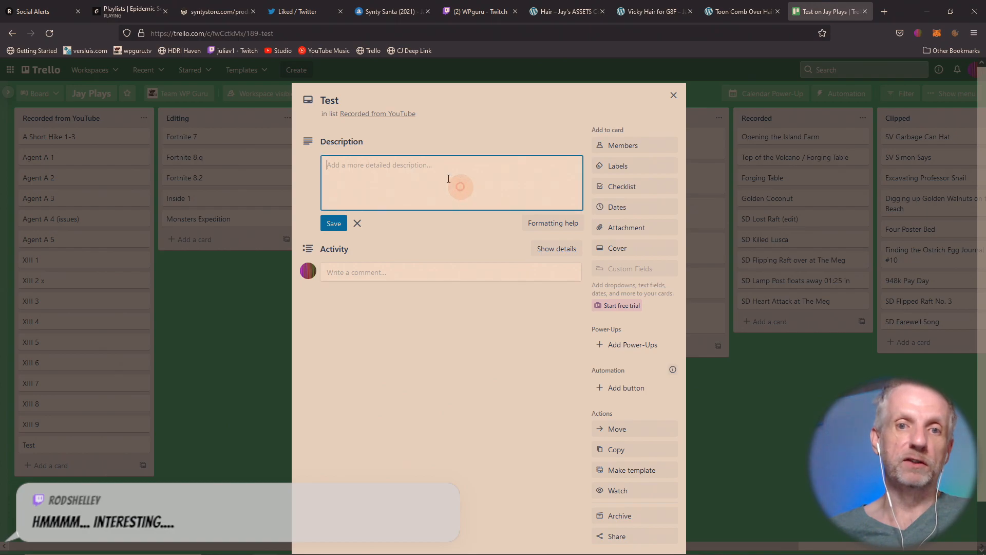
{"action": "left_click", "coordinate": [348, 102]}
{"action": "left_click_drag", "start_coordinate": [353, 100], "coordinate": [309, 104]}
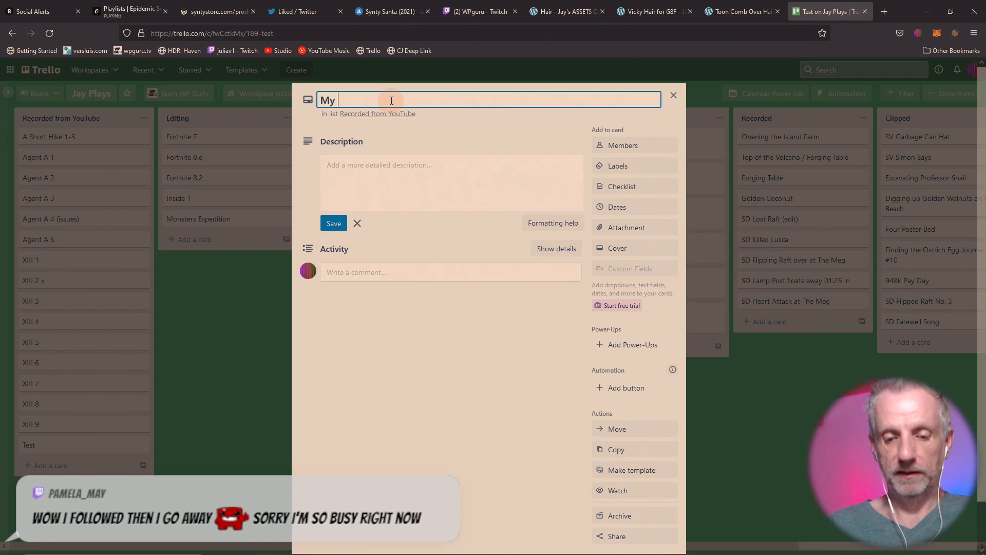
{"action": "key", "text": "Return"}
- Save the description 'Description goes here', add the green label and close the card
{"action": "right_click", "coordinate": [392, 101]}
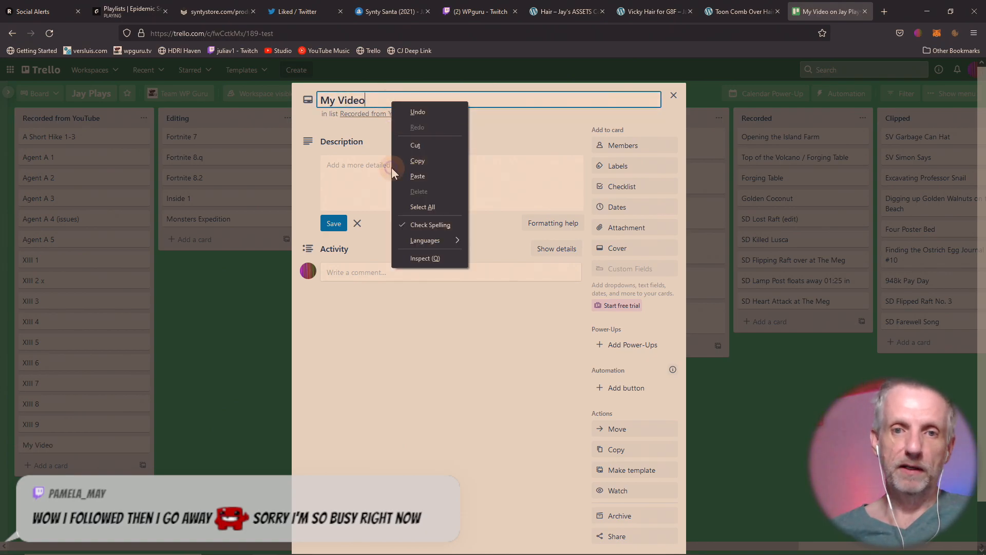
{"action": "left_click", "coordinate": [364, 179]}
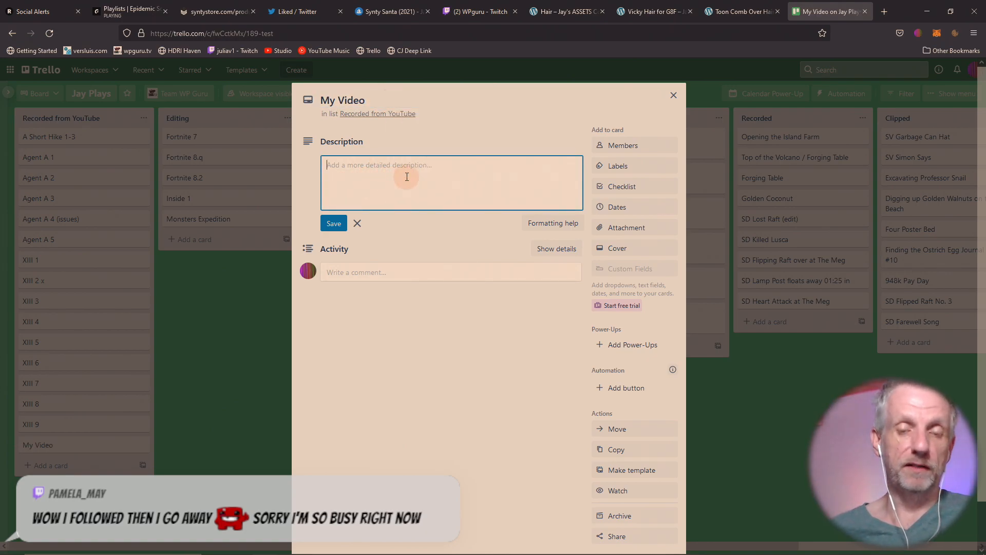
{"action": "type", "text": "Description goes here"}
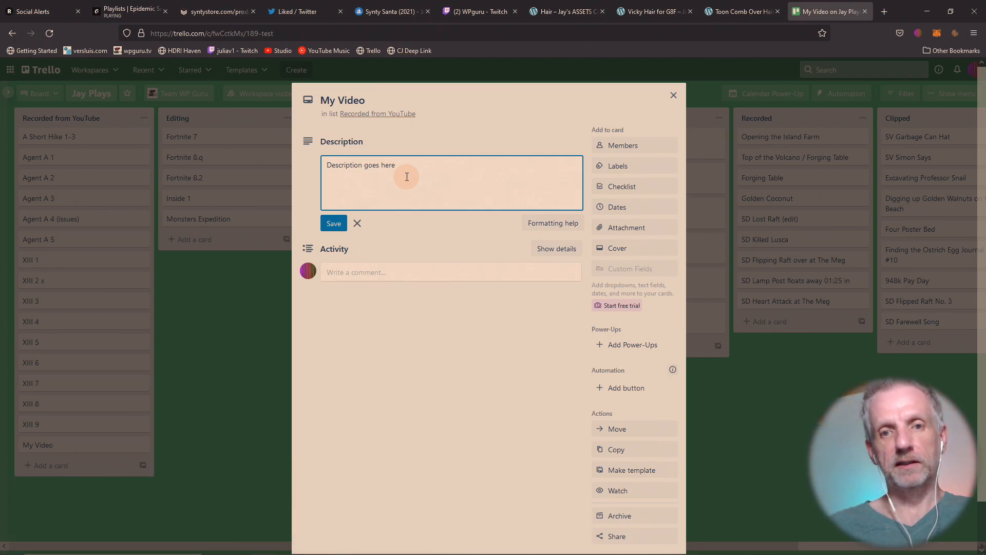
{"action": "left_click", "coordinate": [340, 224]}
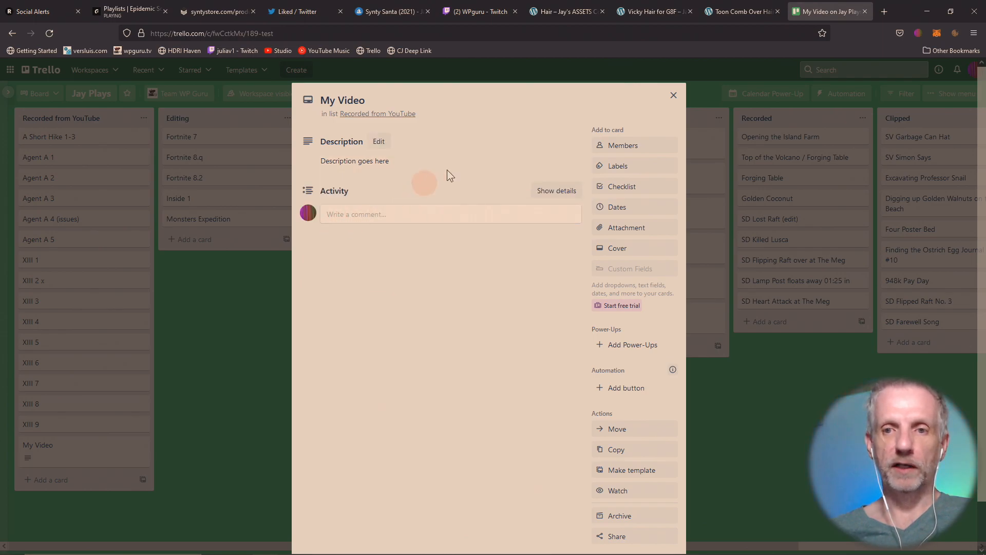
{"action": "left_click", "coordinate": [638, 166]}
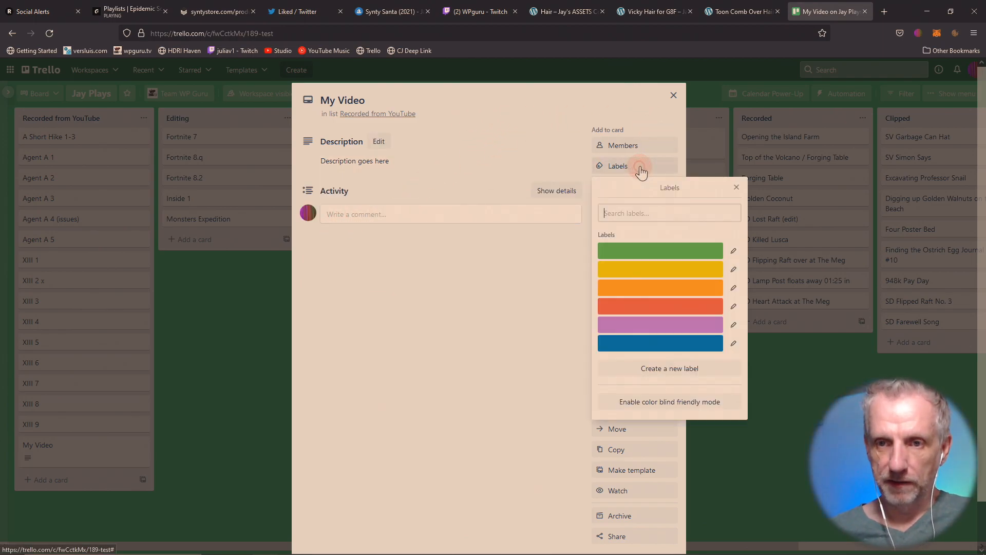
{"action": "left_click", "coordinate": [611, 246]}
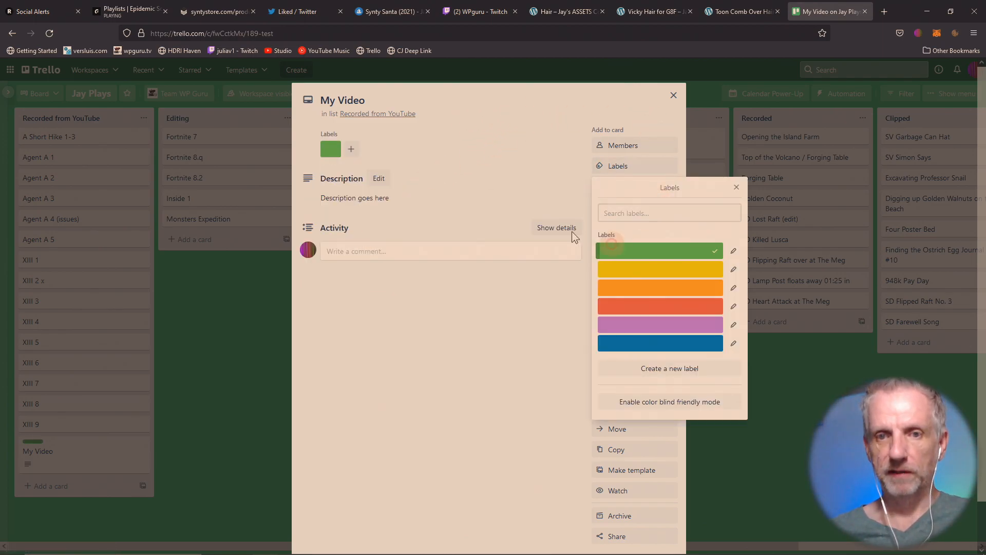
{"action": "left_click", "coordinate": [673, 96]}
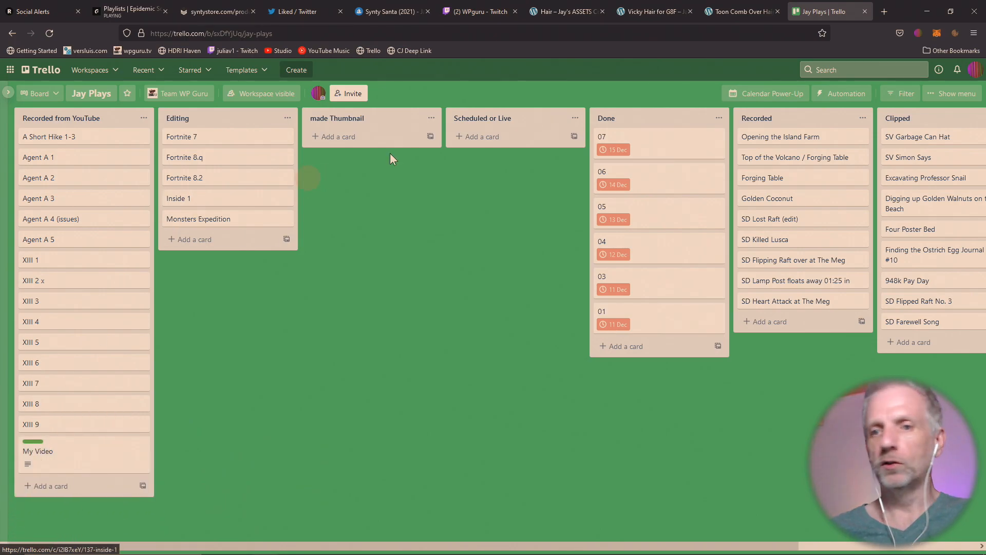
- Drag My Video through Editing, made Thumbnail and Scheduled or Live, then to the top of Done
{"action": "left_click_drag", "start_coordinate": [82, 462], "coordinate": [226, 246]}
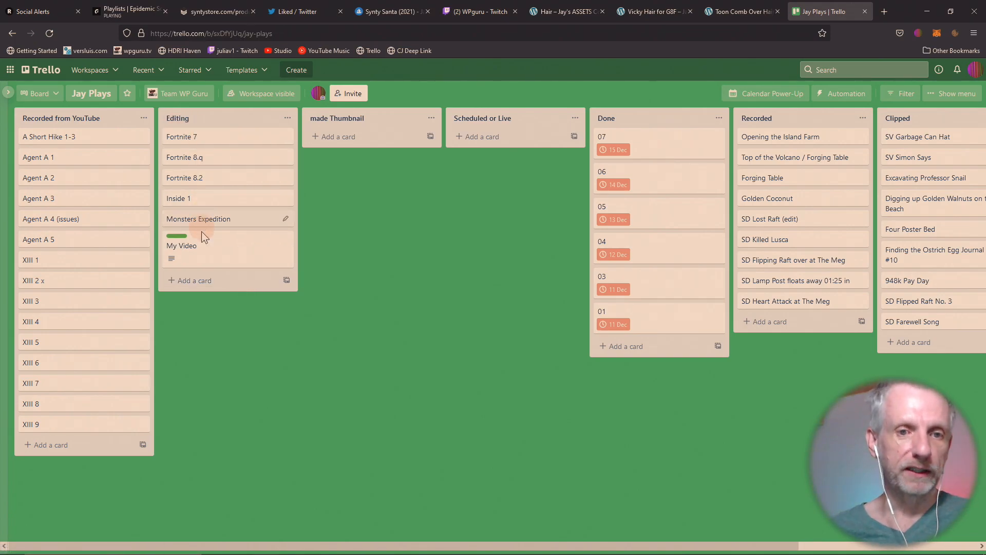
{"action": "left_click_drag", "start_coordinate": [207, 256], "coordinate": [343, 120]}
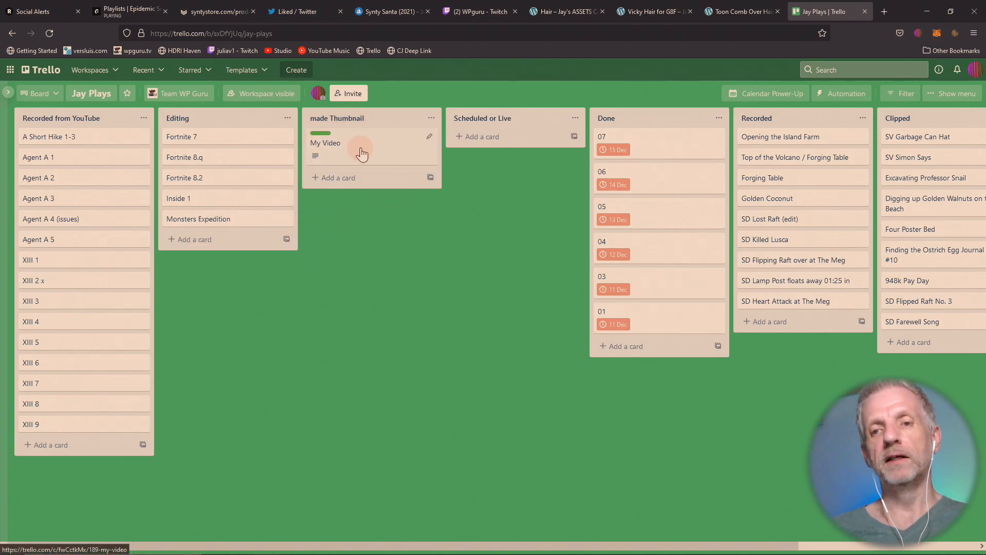
{"action": "left_click_drag", "start_coordinate": [362, 153], "coordinate": [501, 157]}
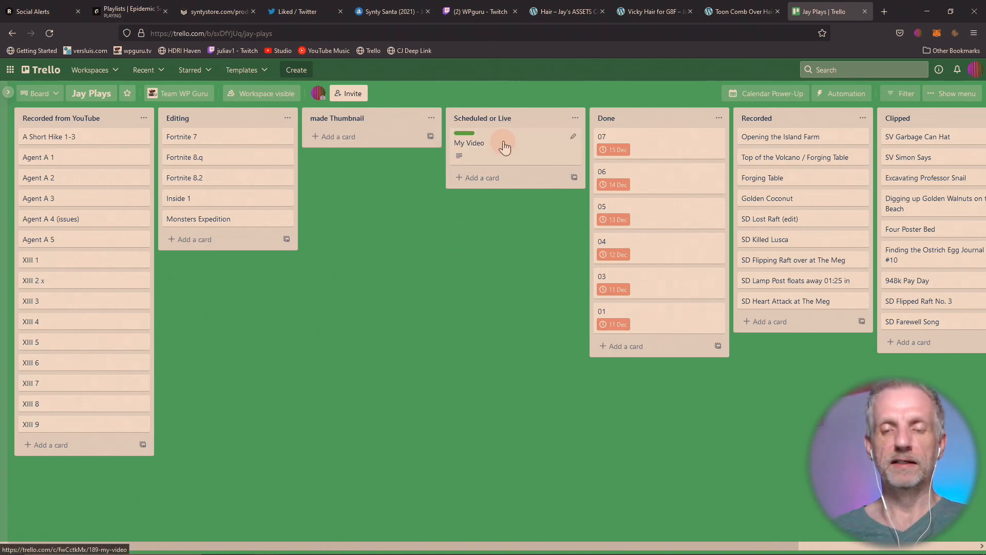
{"action": "left_click_drag", "start_coordinate": [504, 148], "coordinate": [525, 137]}
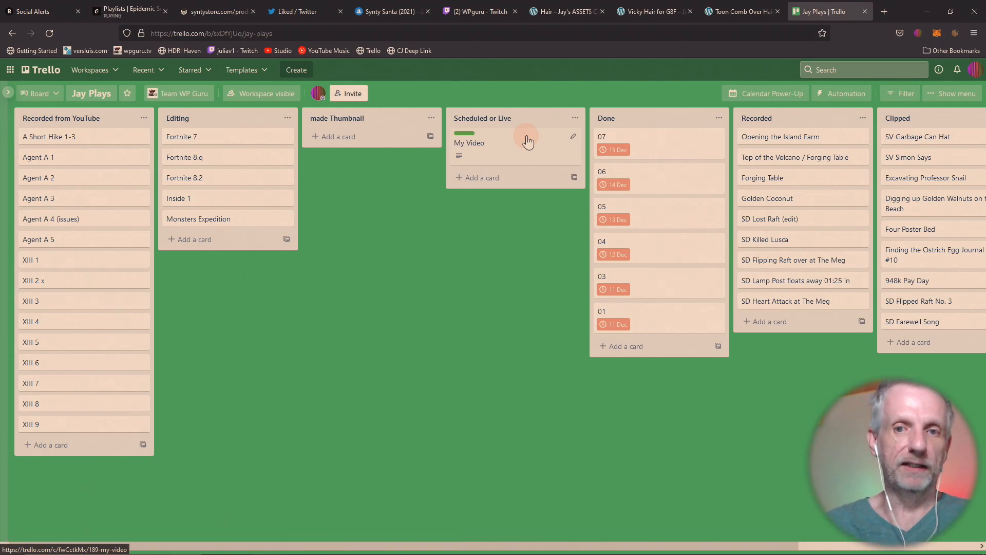
{"action": "left_click", "coordinate": [553, 144]}
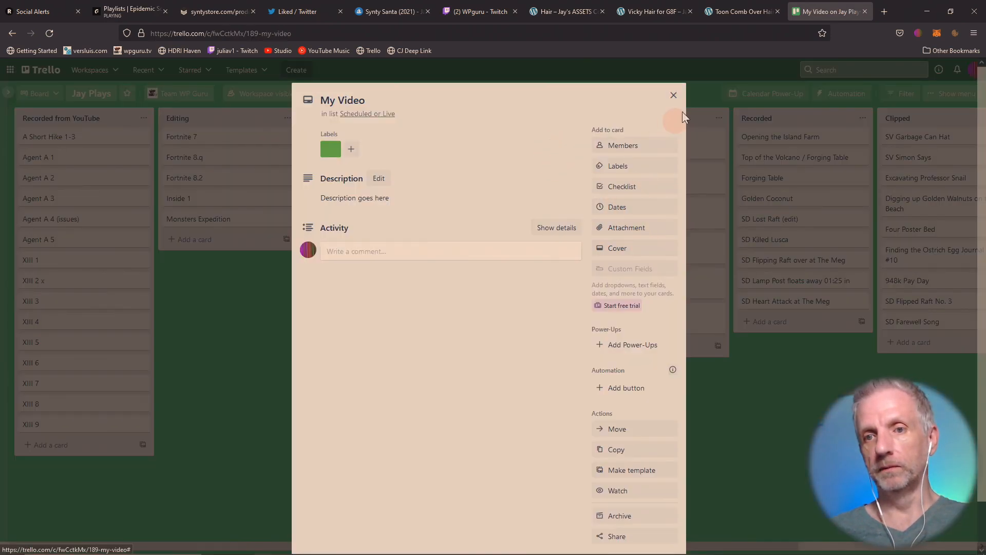
{"action": "left_click", "coordinate": [673, 96]}
{"action": "left_click_drag", "start_coordinate": [502, 147], "coordinate": [643, 138]}
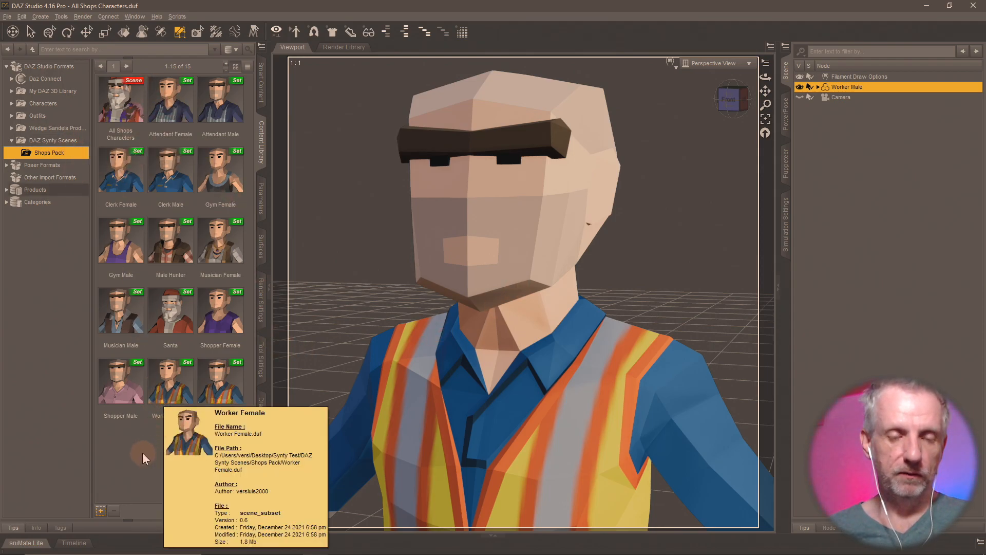
- Check Shops Pack, then return to DAZ Synty Scenes and its eight items, including College and Mat
{"action": "left_click", "coordinate": [57, 141]}
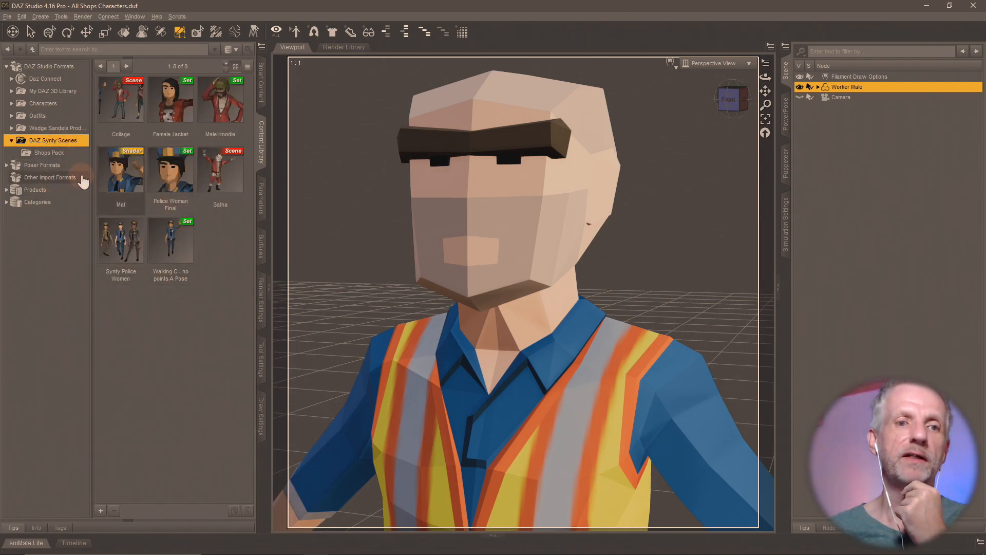
{"action": "left_click", "coordinate": [59, 153]}
{"action": "left_click", "coordinate": [65, 144]}
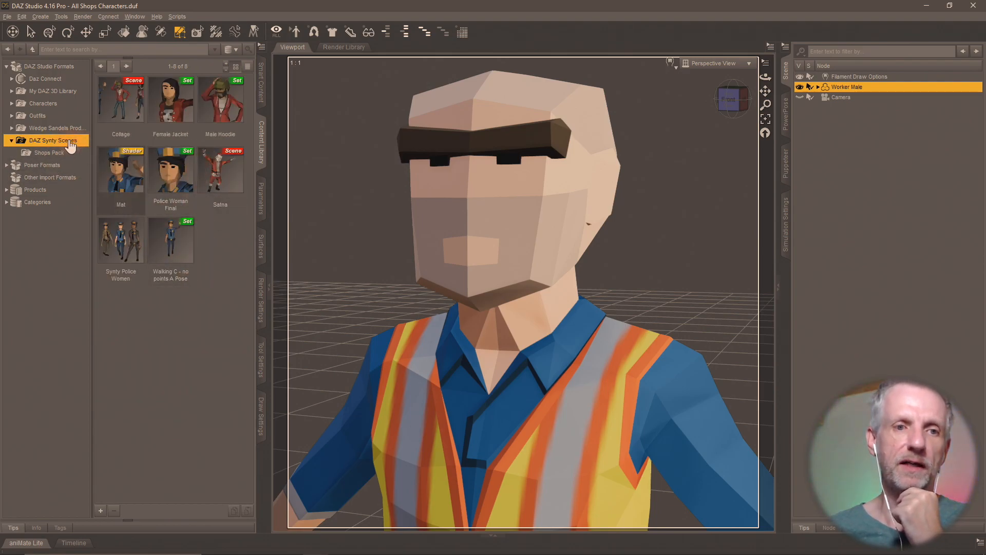
{"action": "right_click", "coordinate": [68, 143]}
- Add an empty Shops Materials sub-folder under DAZ Synty Scenes, then open File Explorer
{"action": "left_click", "coordinate": [121, 155]}
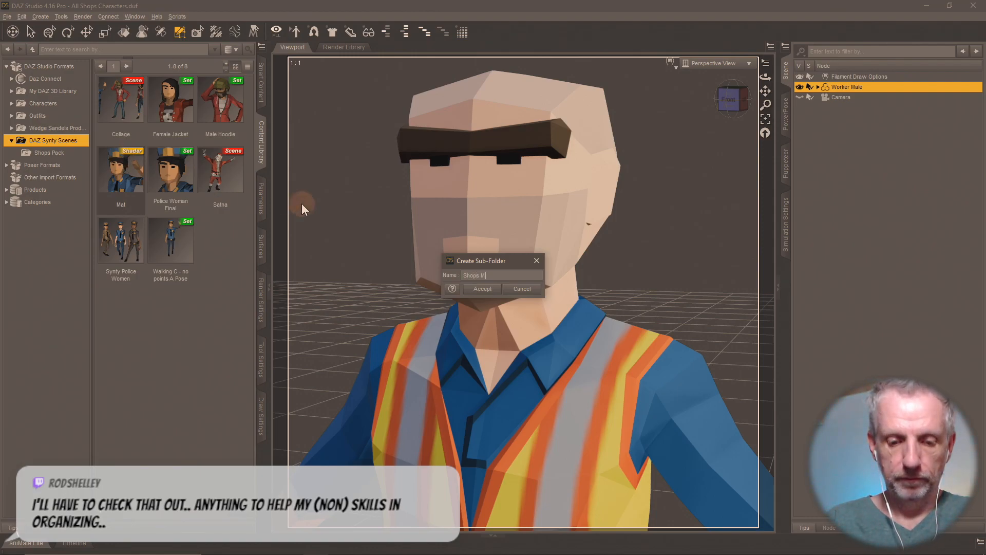
{"action": "type", "text": "Shops Materials"}
{"action": "key", "text": "Return"}
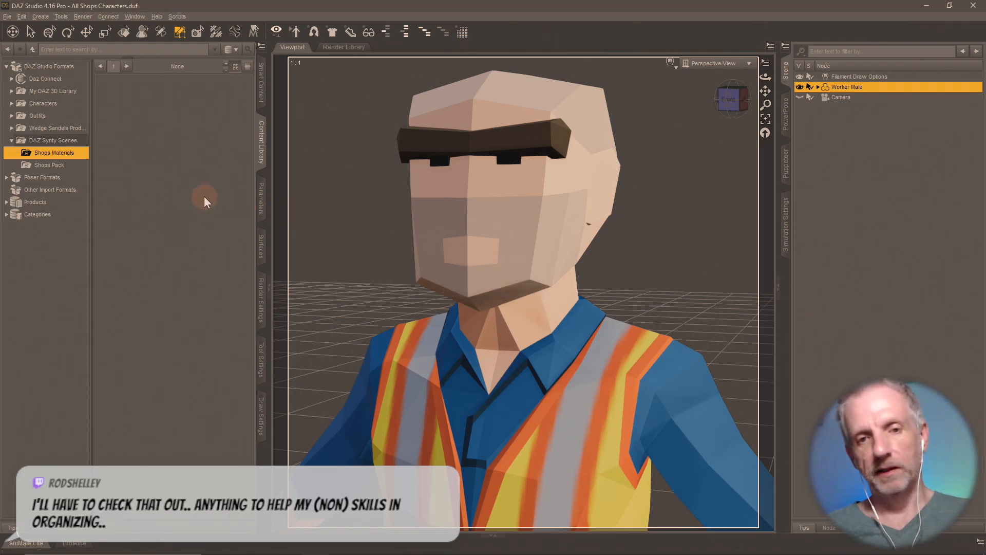
{"action": "key", "text": "super"}
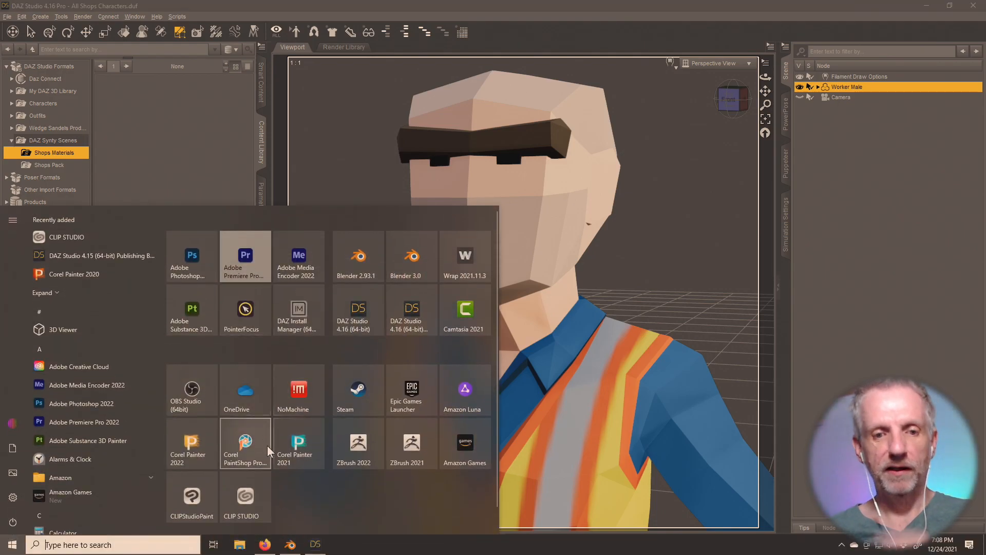
{"action": "left_click", "coordinate": [240, 544]}
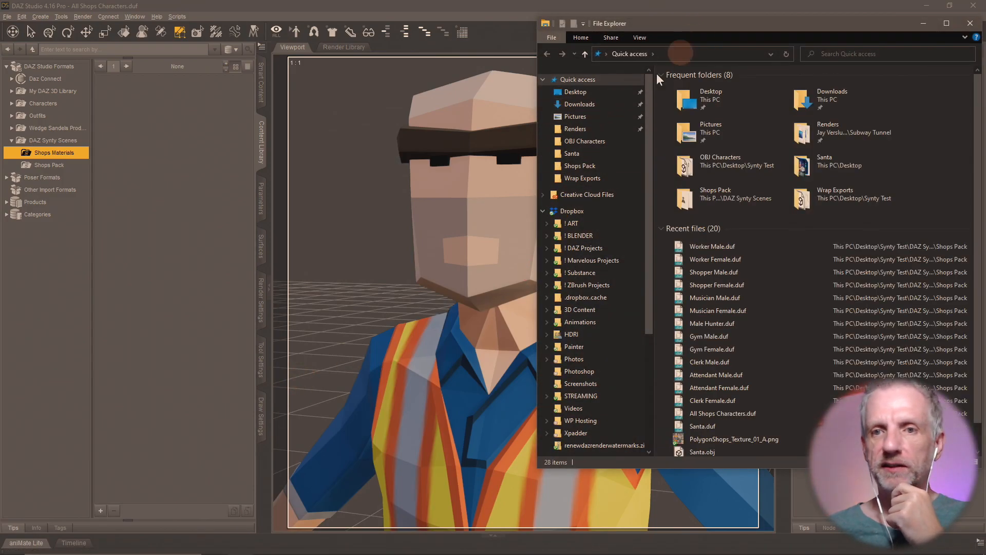
- Browse to the Synty Test folder on the Desktop in File Explorer
{"action": "left_click", "coordinate": [591, 104]}
{"action": "left_click", "coordinate": [602, 92]}
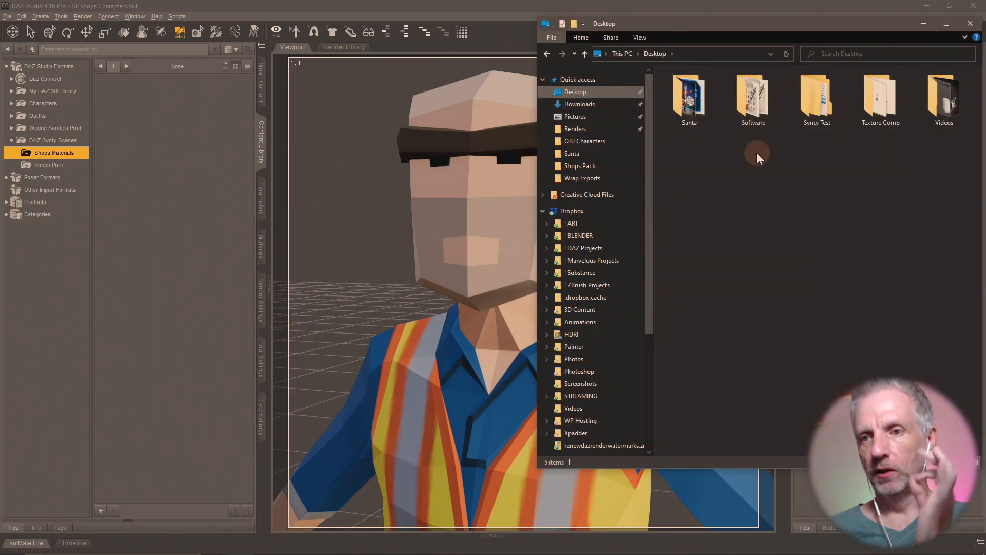
{"action": "double_click", "coordinate": [813, 106]}
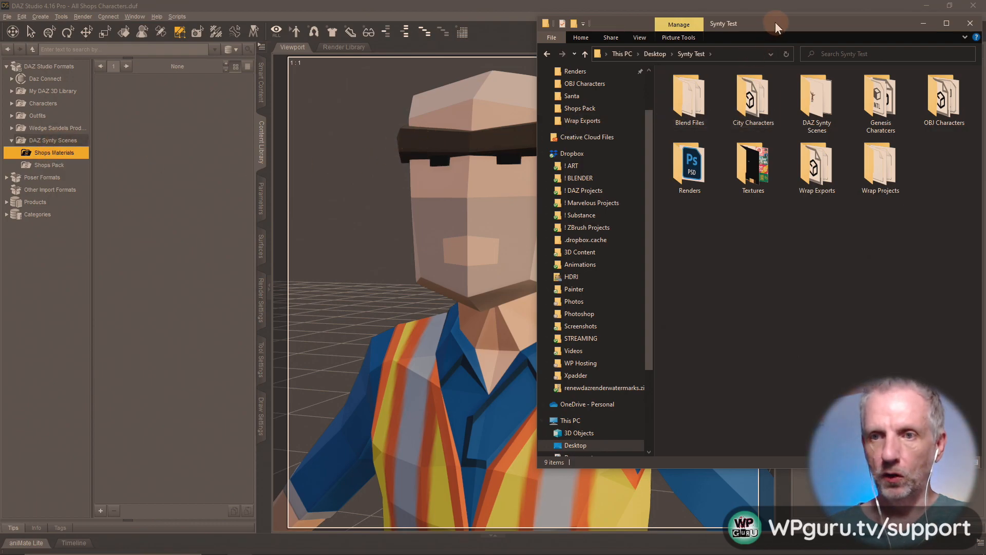
- Open a second File Explorer window, move it beside the first, and go to its Desktop
{"action": "mouse_move", "coordinate": [294, 553]}
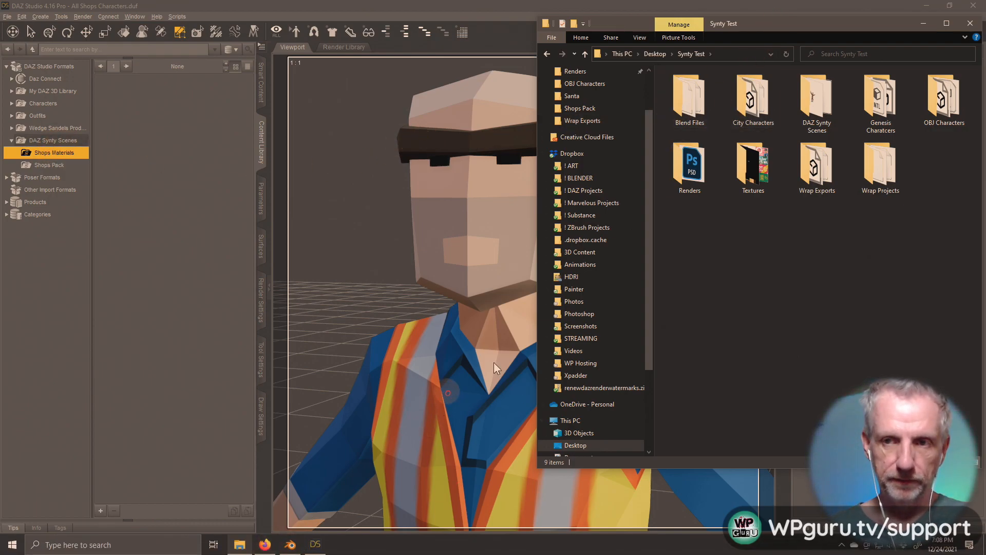
{"action": "left_click", "coordinate": [238, 542]}
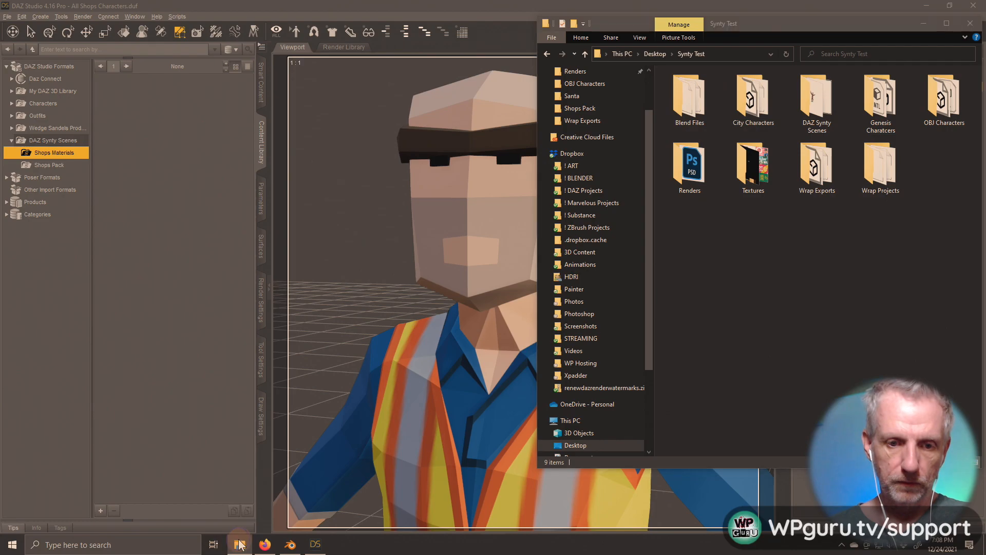
{"action": "right_click", "coordinate": [238, 543]}
{"action": "left_click", "coordinate": [249, 491]}
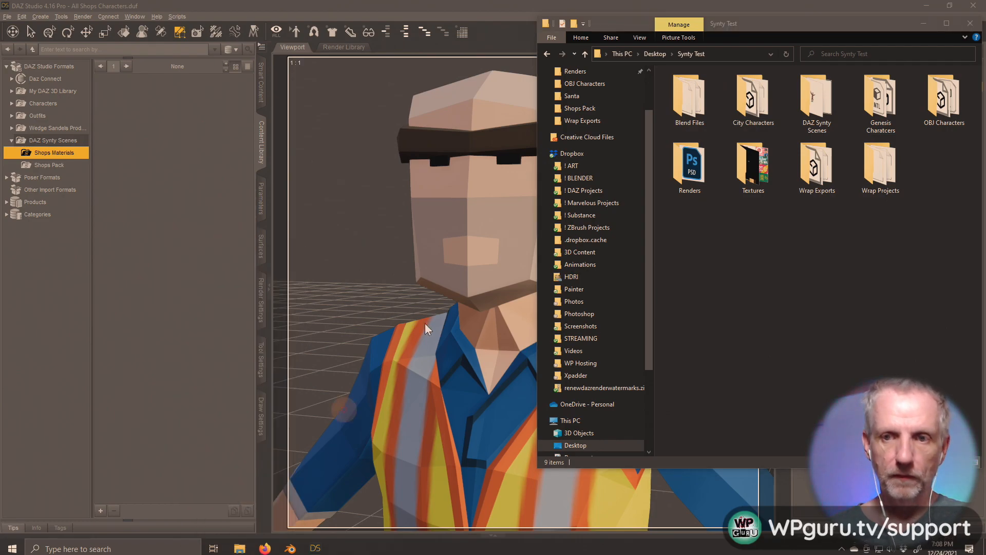
{"action": "left_click_drag", "start_coordinate": [341, 5], "coordinate": [411, 17]}
{"action": "left_click", "coordinate": [140, 90]}
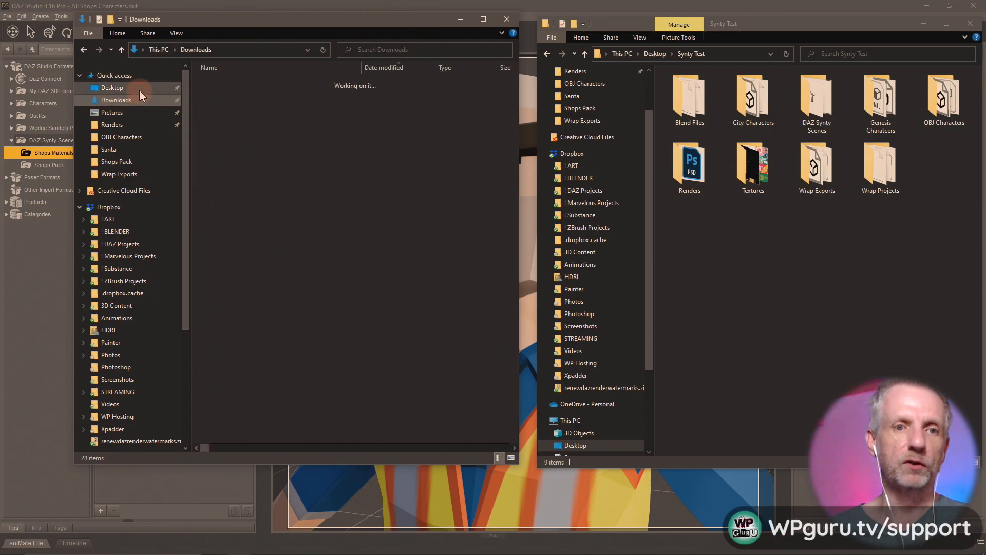
- Open Synty Test in the second window and arrange both Explorer windows side by side
{"action": "double_click", "coordinate": [353, 93]}
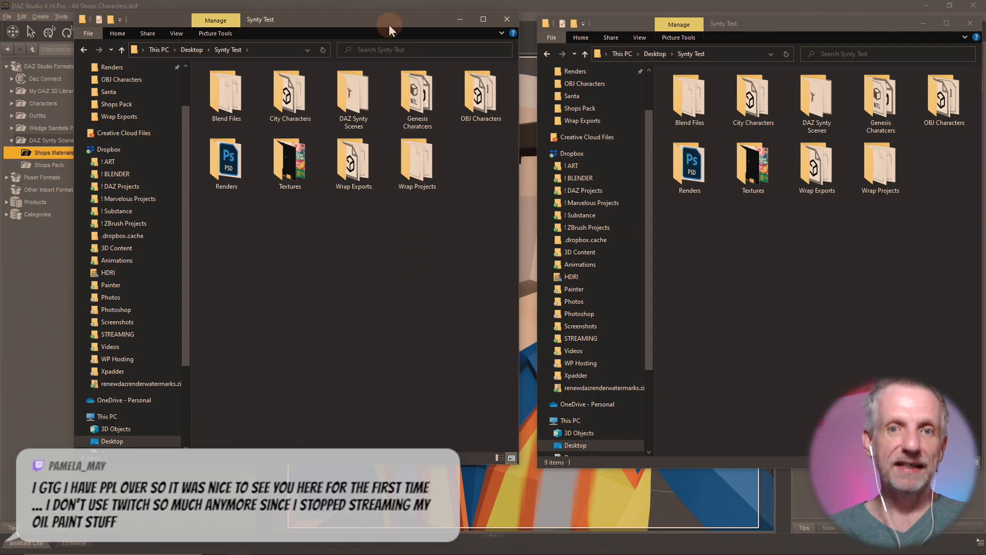
{"action": "left_click_drag", "start_coordinate": [393, 20], "coordinate": [344, 25]}
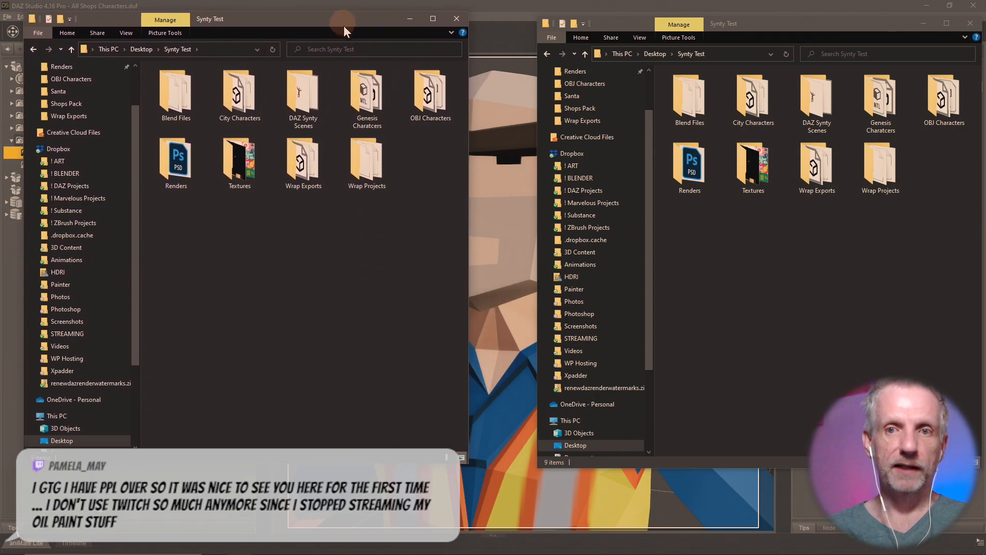
{"action": "left_click_drag", "start_coordinate": [760, 24], "coordinate": [709, 19]}
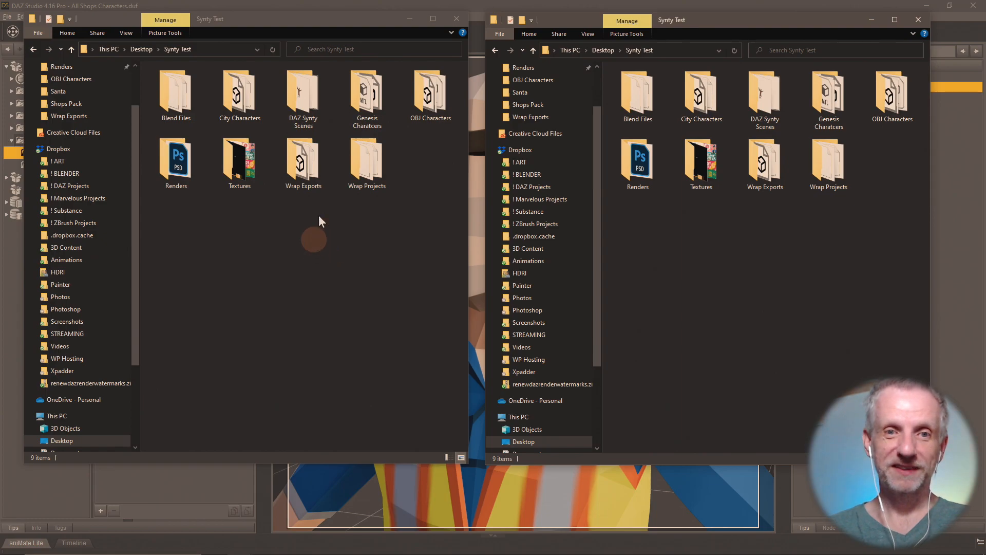
- Open DAZ Synty Scenes in both windows, returning the right window to Synty Test
{"action": "double_click", "coordinate": [319, 91]}
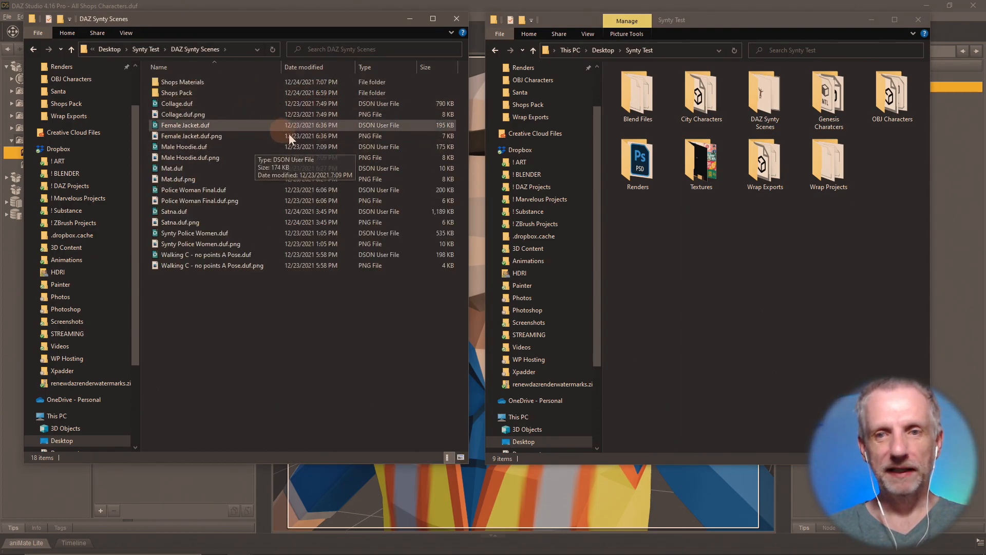
{"action": "double_click", "coordinate": [776, 96]}
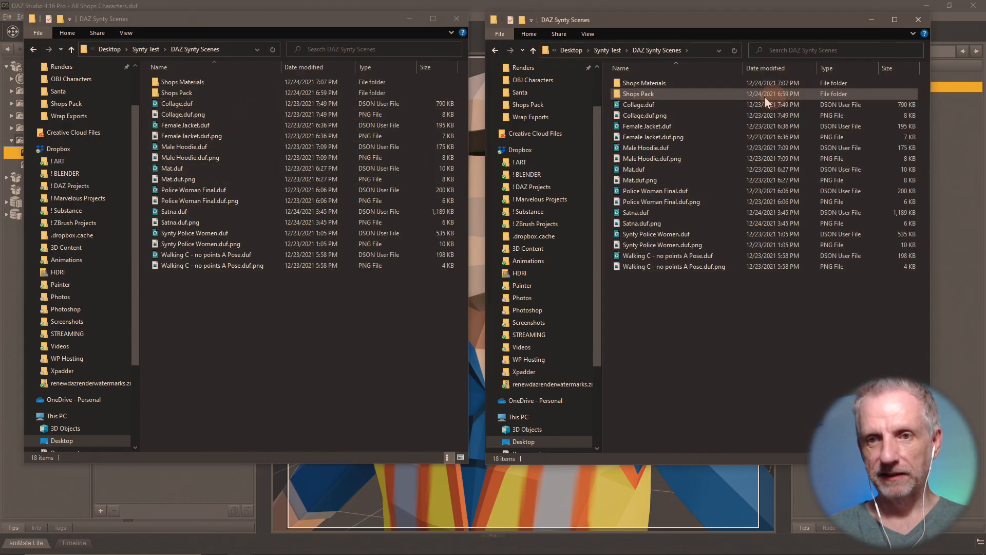
{"action": "left_click", "coordinate": [533, 50]}
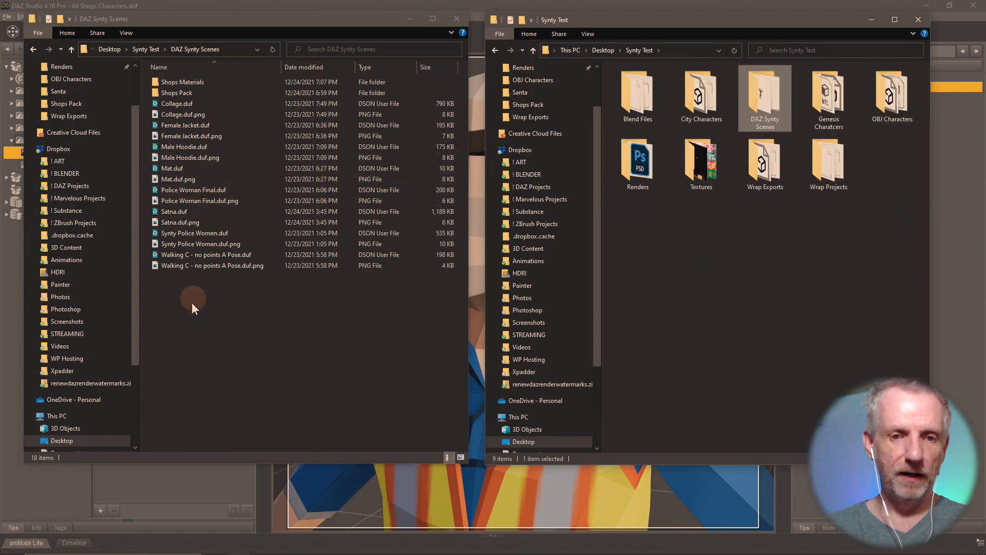
- Create a new folder named 'Textures' inside DAZ Synty Scenes
{"action": "right_click", "coordinate": [193, 319]}
{"action": "mouse_move", "coordinate": [171, 455]}
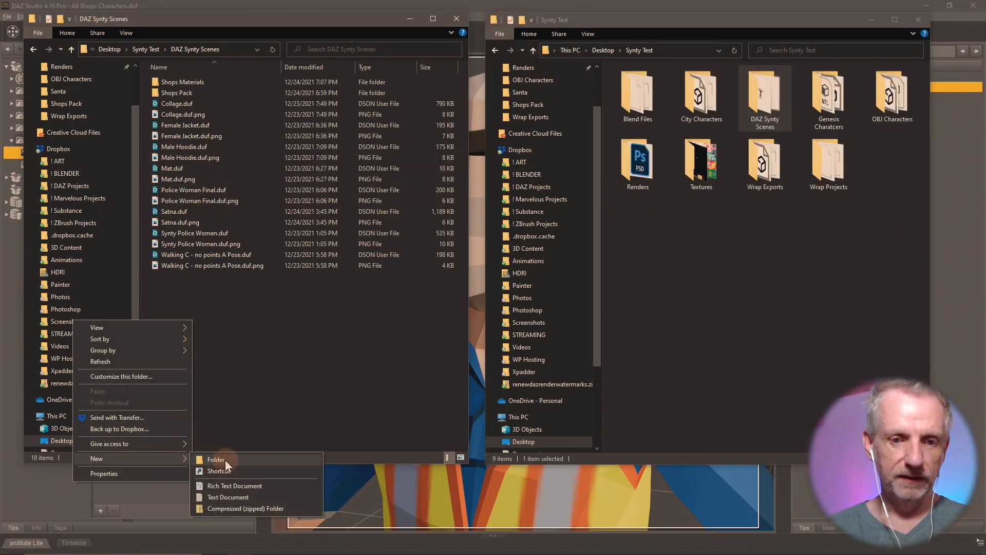
{"action": "left_click", "coordinate": [216, 459]}
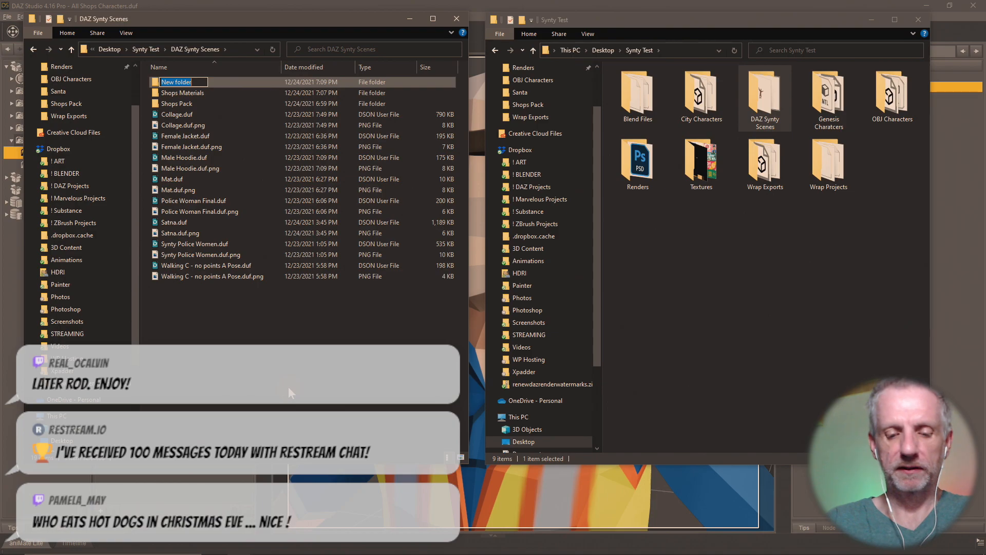
{"action": "type", "text": "Textures"}
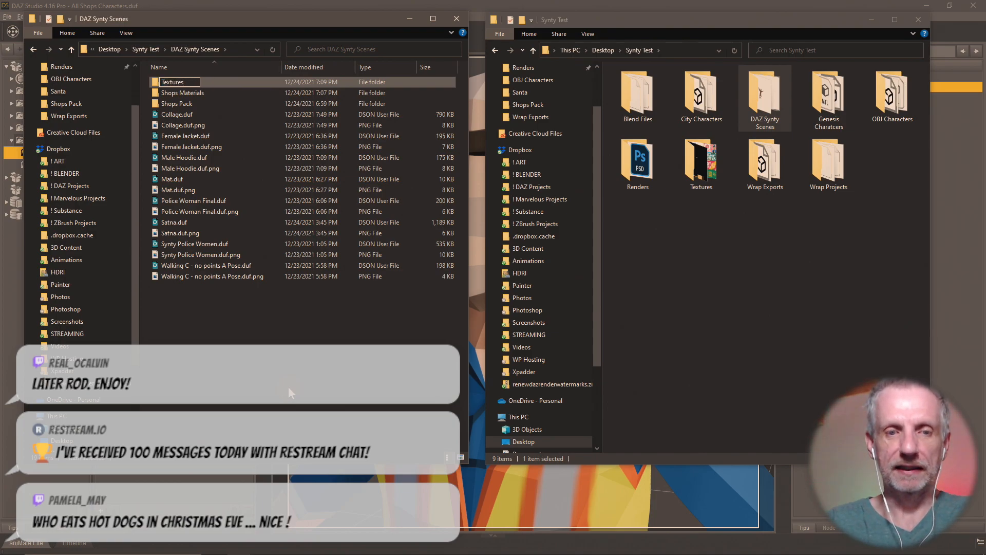
{"action": "key", "text": "Return"}
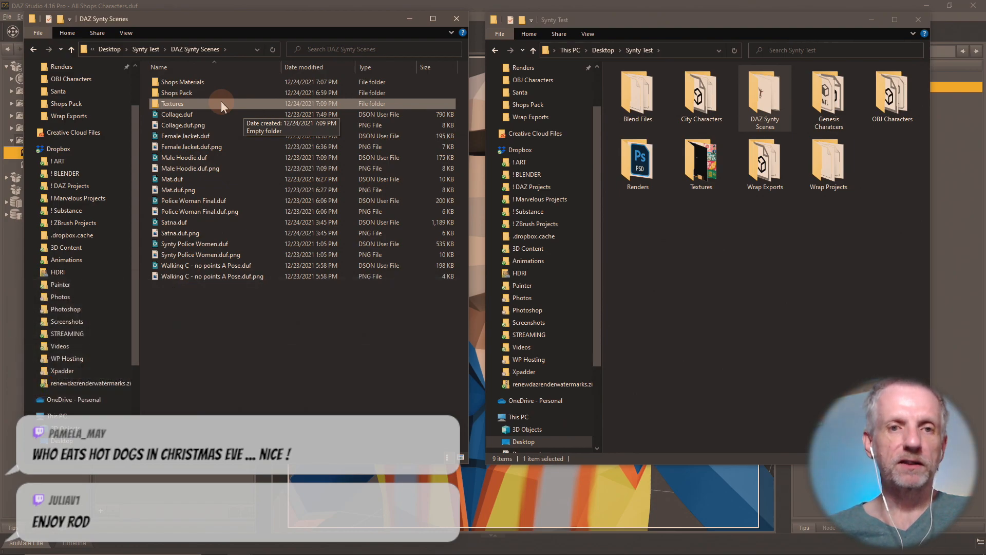
- Create a 'Shops Pack' folder inside the new Textures folder and open it
{"action": "double_click", "coordinate": [220, 103]}
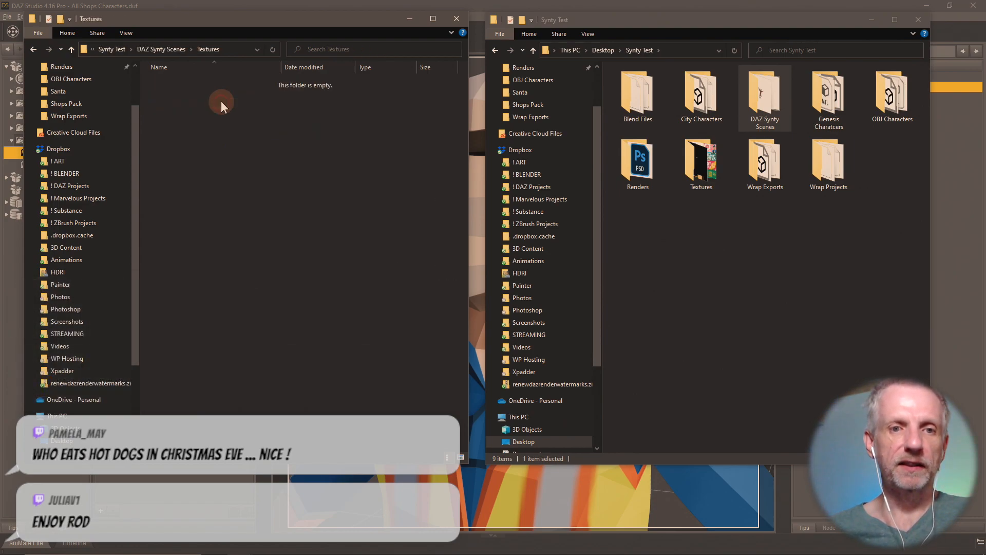
{"action": "right_click", "coordinate": [164, 142]}
{"action": "mouse_move", "coordinate": [135, 294]}
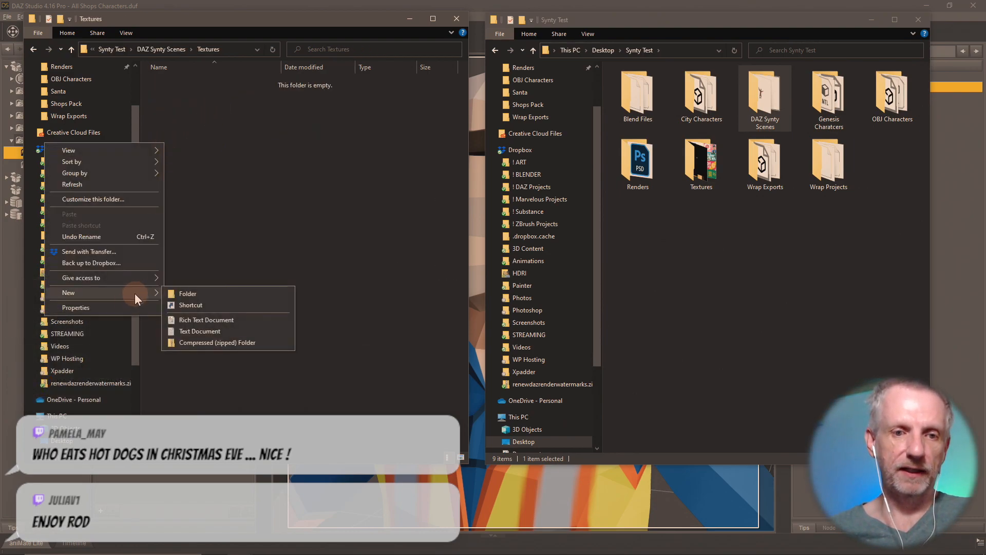
{"action": "left_click", "coordinate": [211, 292]}
{"action": "type", "text": "Shops Pack"}
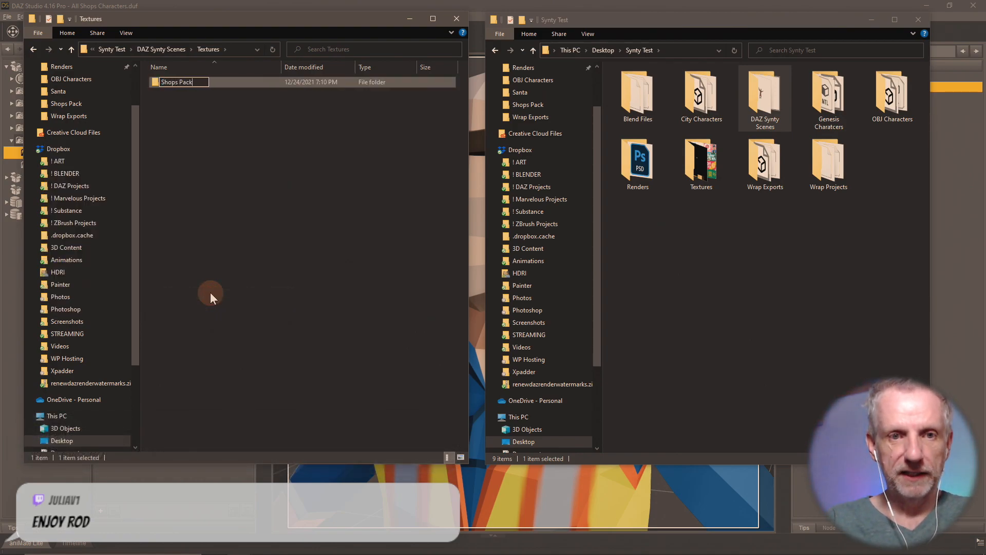
{"action": "key", "text": "Return"}
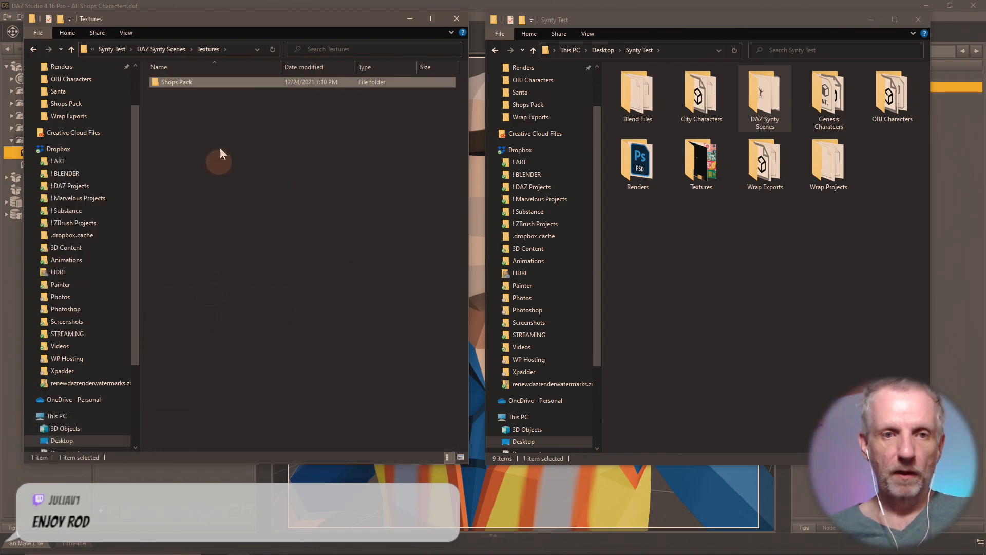
{"action": "double_click", "coordinate": [187, 83]}
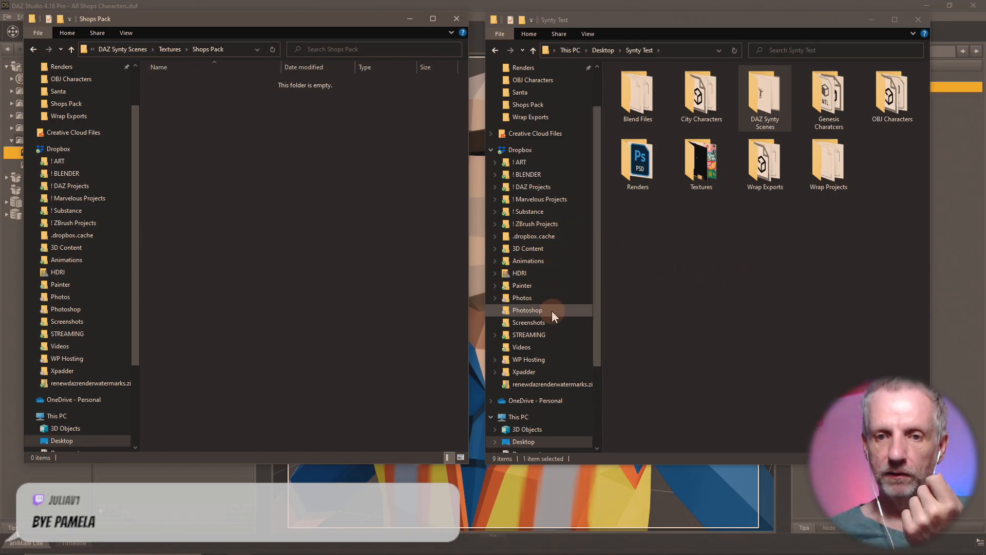
- In the right window, go back up to Synty Test and open its PolygonCity Textures folder
{"action": "scroll", "coordinate": [545, 272], "scroll_direction": "up", "scroll_amount": 2}
{"action": "left_click", "coordinate": [556, 102]}
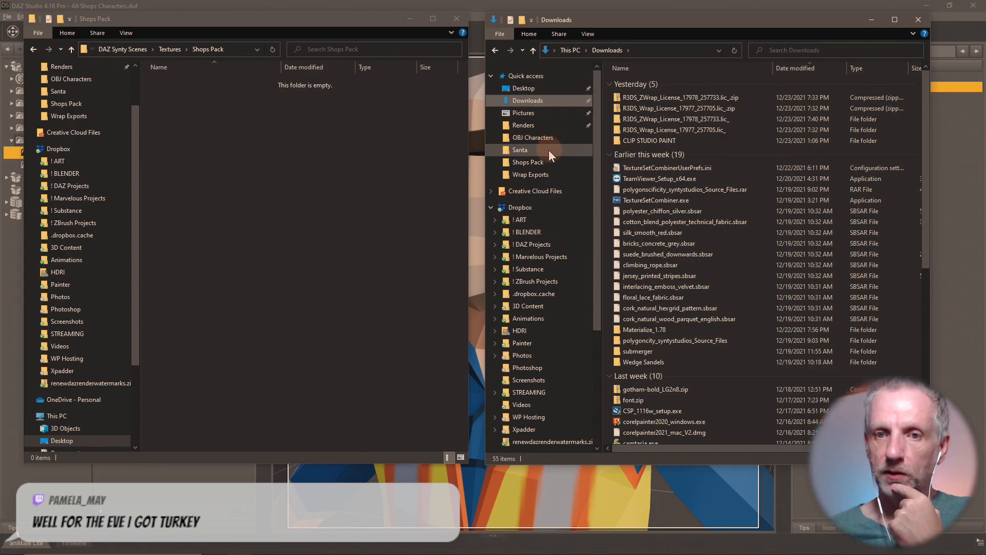
{"action": "left_click", "coordinate": [556, 162]}
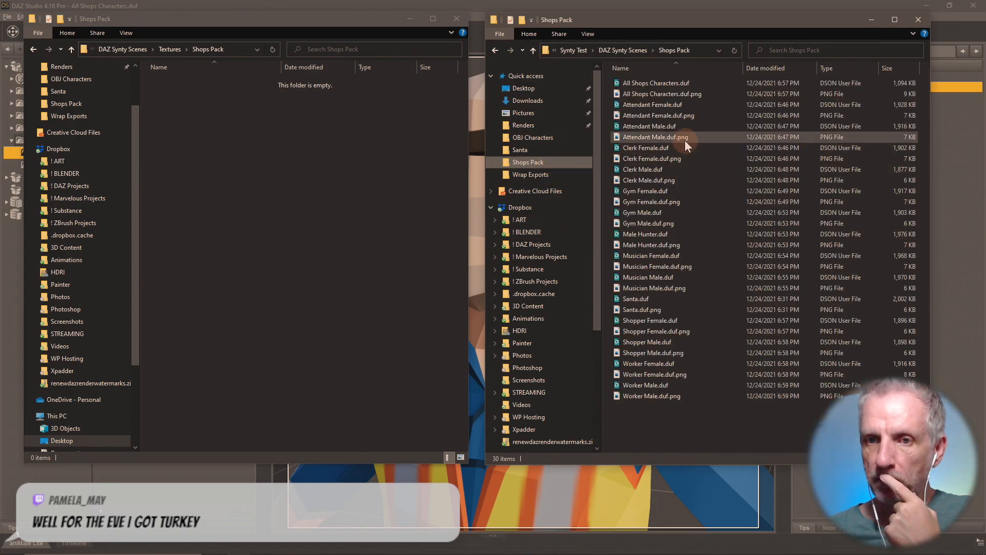
{"action": "left_click", "coordinate": [637, 47]}
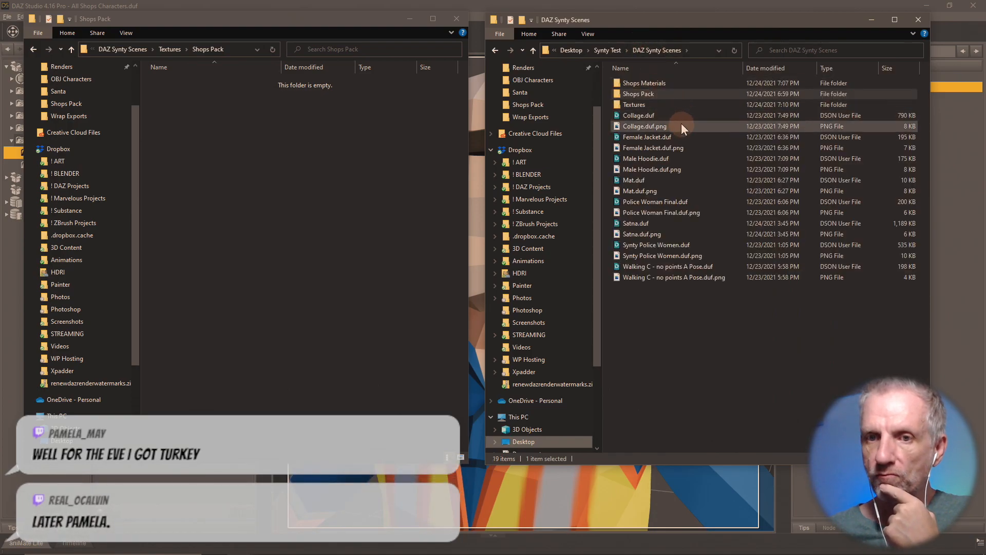
{"action": "double_click", "coordinate": [655, 103]}
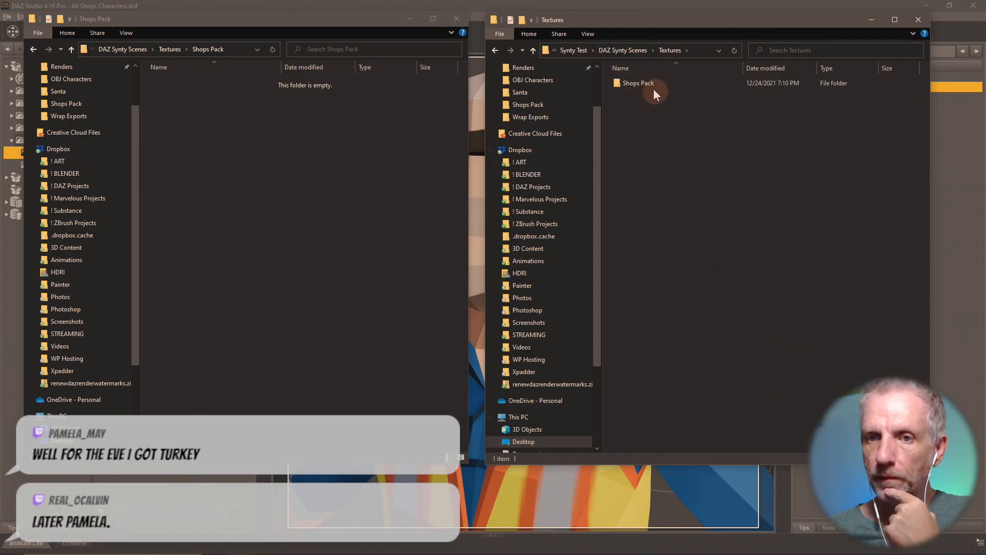
{"action": "left_click", "coordinate": [621, 50]}
{"action": "left_click", "coordinate": [571, 48]}
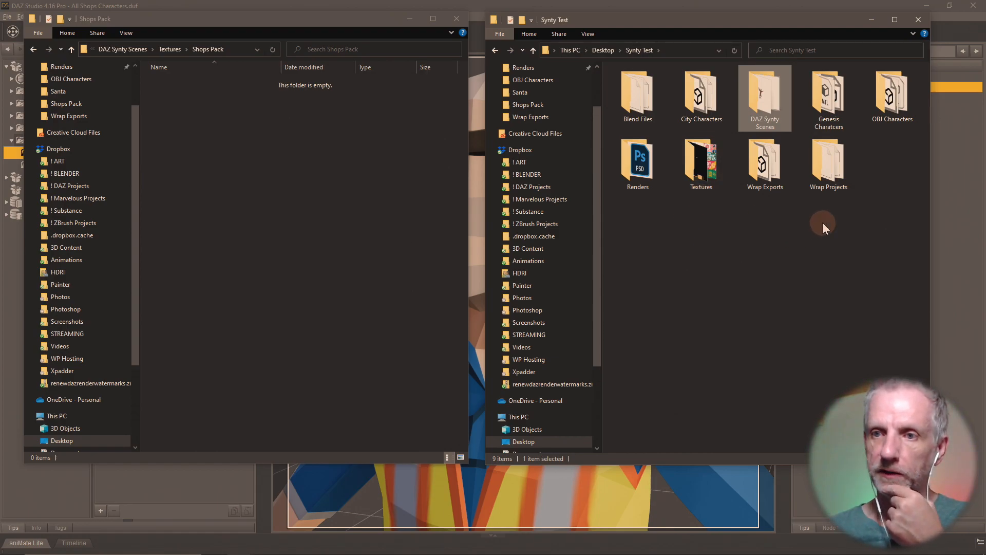
{"action": "double_click", "coordinate": [694, 163]}
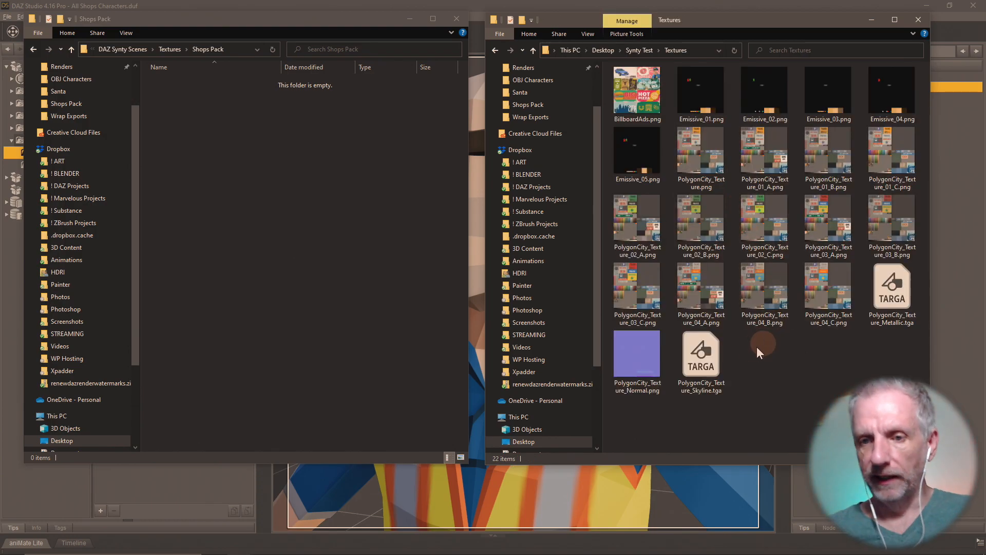
- Copy all 22 PolygonCity texture files into the Shops Pack folder
{"action": "left_click", "coordinate": [648, 94]}
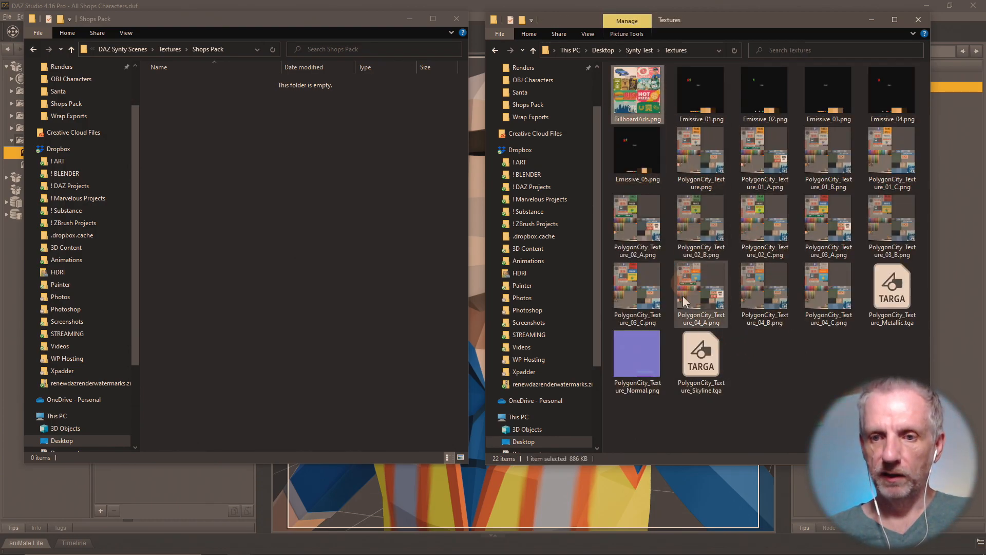
{"action": "left_click", "coordinate": [699, 353], "text": "shift"}
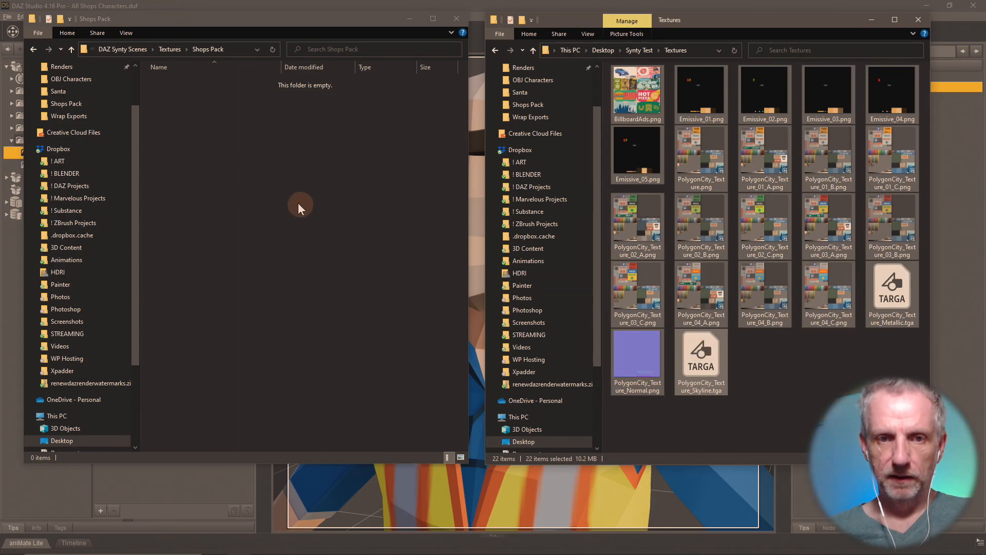
{"action": "left_click", "coordinate": [261, 194]}
{"action": "key", "text": "ctrl+v"}
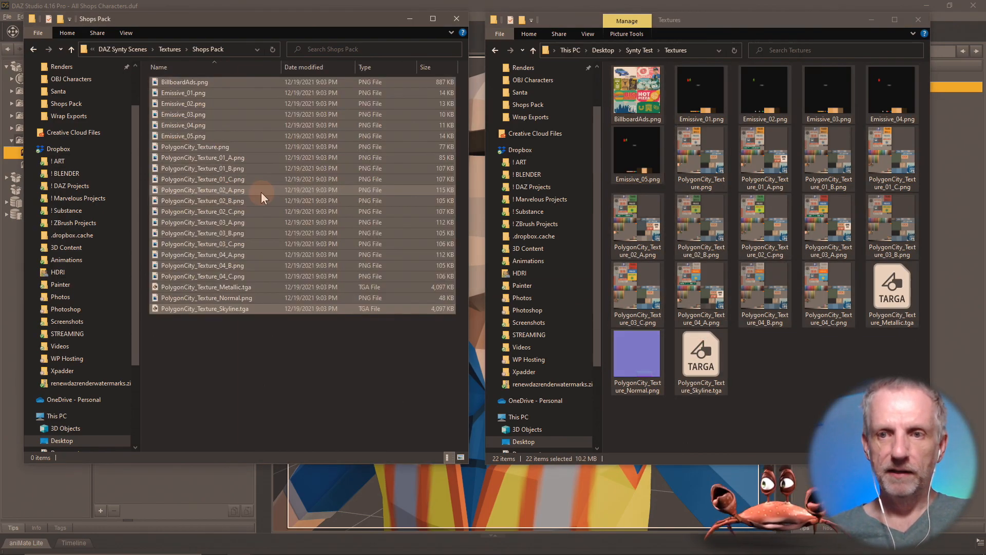
{"action": "left_click", "coordinate": [285, 341]}
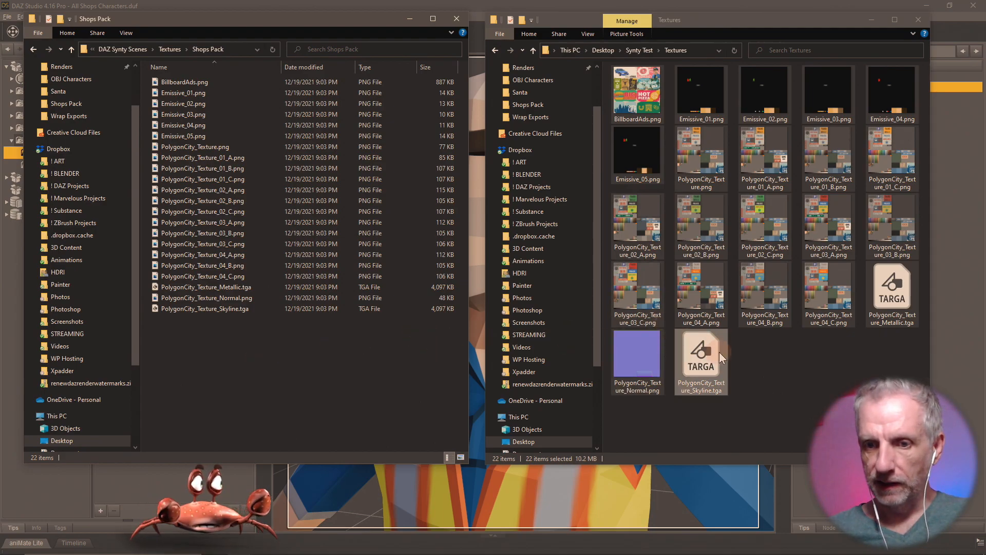
- Preview the PolygonCity_Texture_Normal image, select textures 01_A through 04_C, then return to DAZ Studio
{"action": "double_click", "coordinate": [640, 346]}
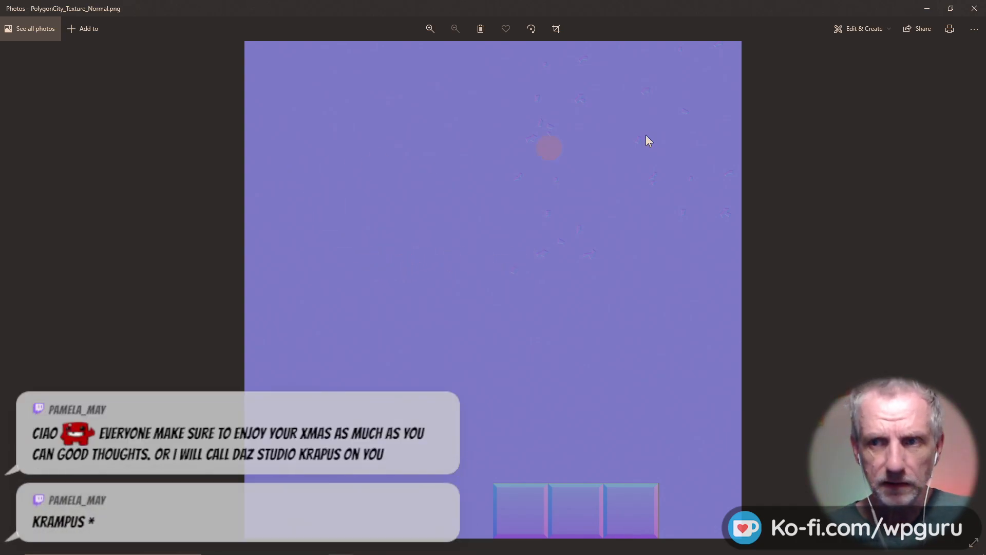
{"action": "left_click", "coordinate": [974, 8]}
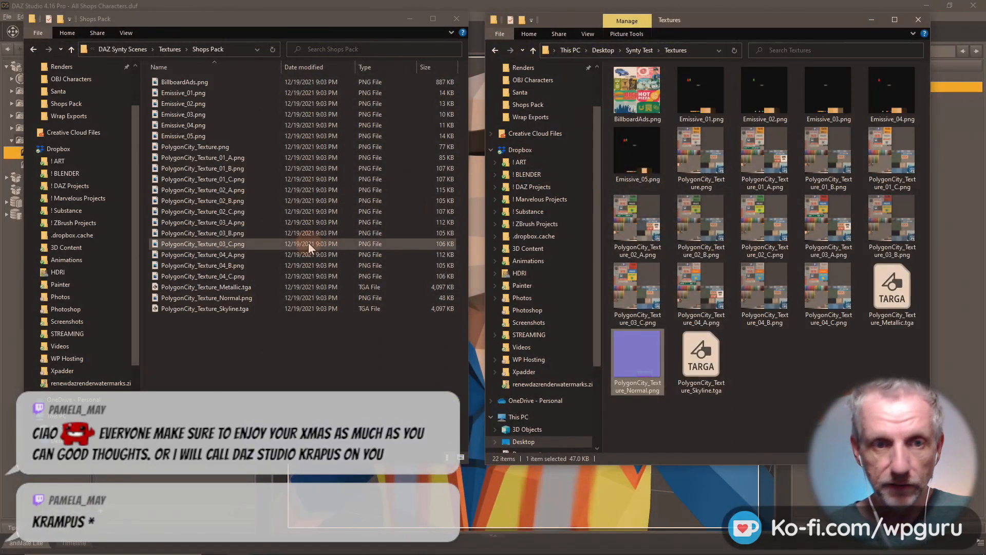
{"action": "left_click", "coordinate": [243, 155]}
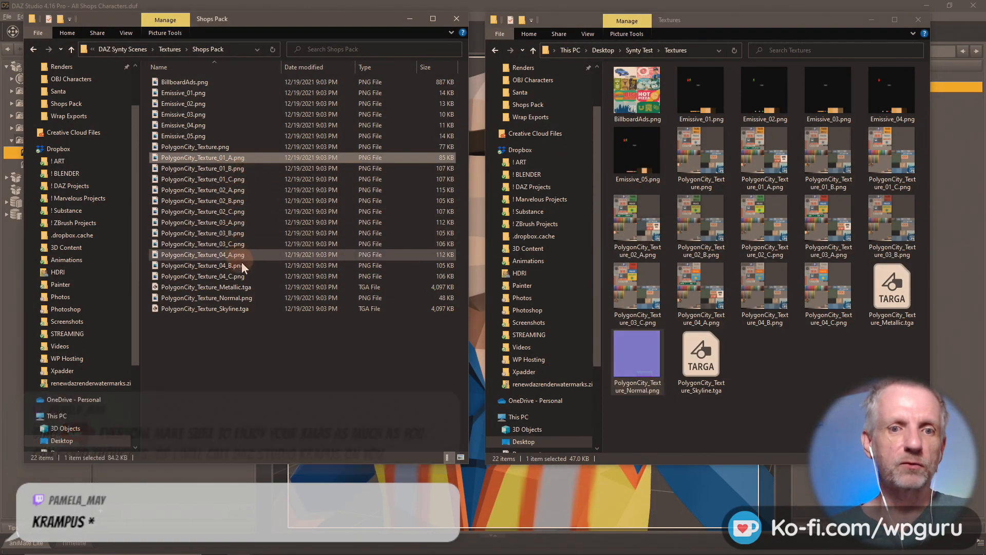
{"action": "left_click", "coordinate": [242, 276], "text": "shift"}
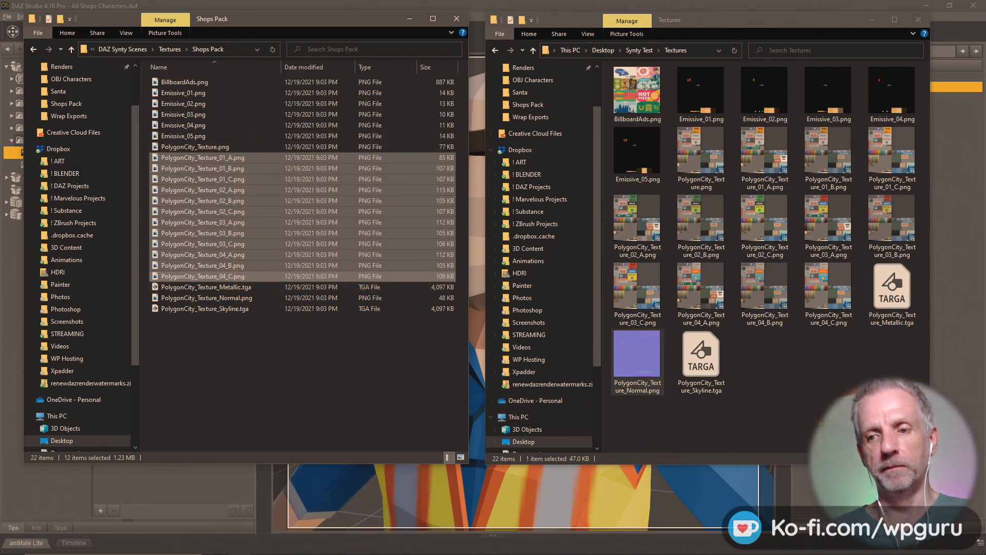
{"action": "key", "text": "alt+Tab"}
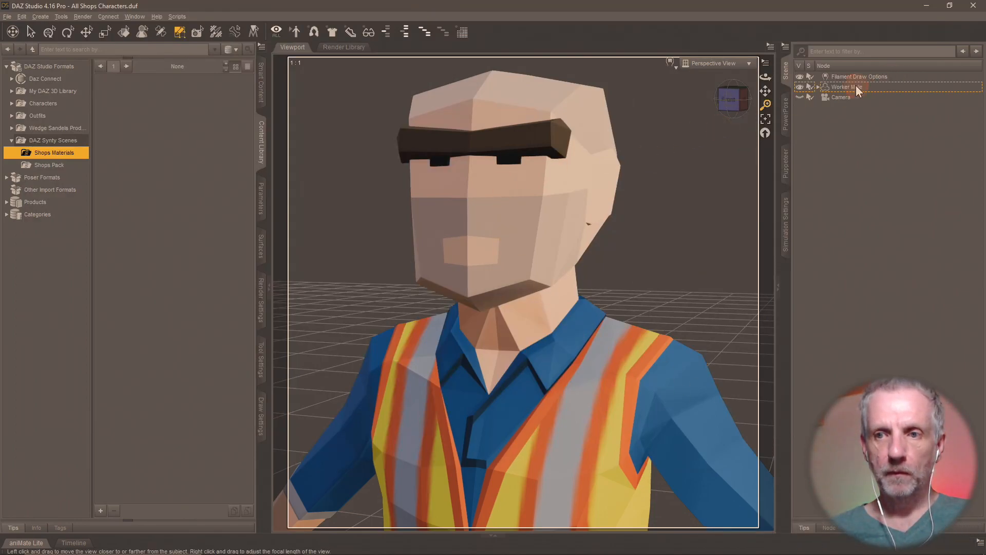
{"action": "left_click", "coordinate": [525, 145]}
- Select the Worker Male, frame his upper body, and show his parameters with the Synty morph at 100%
{"action": "left_click", "coordinate": [497, 243]}
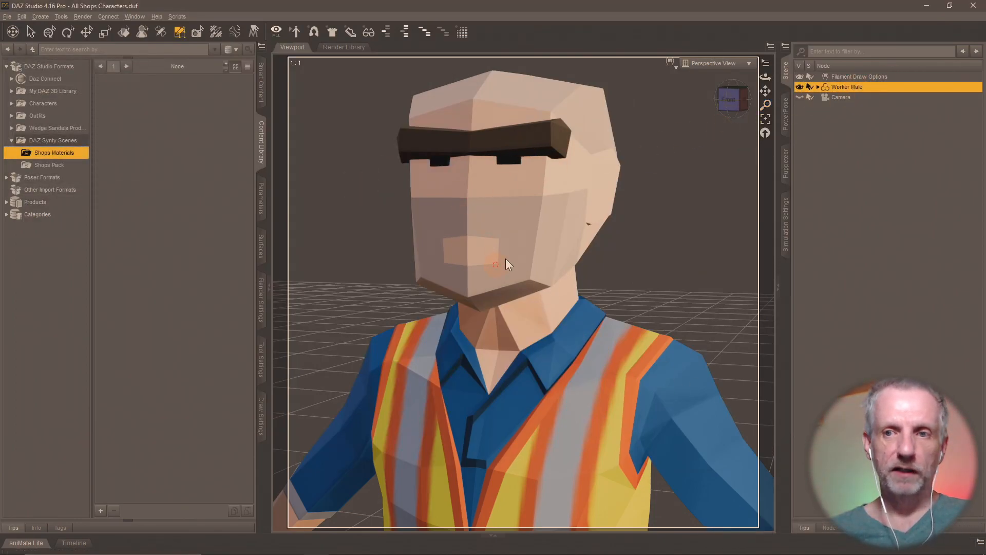
{"action": "scroll", "coordinate": [453, 214], "scroll_direction": "down", "scroll_amount": 5}
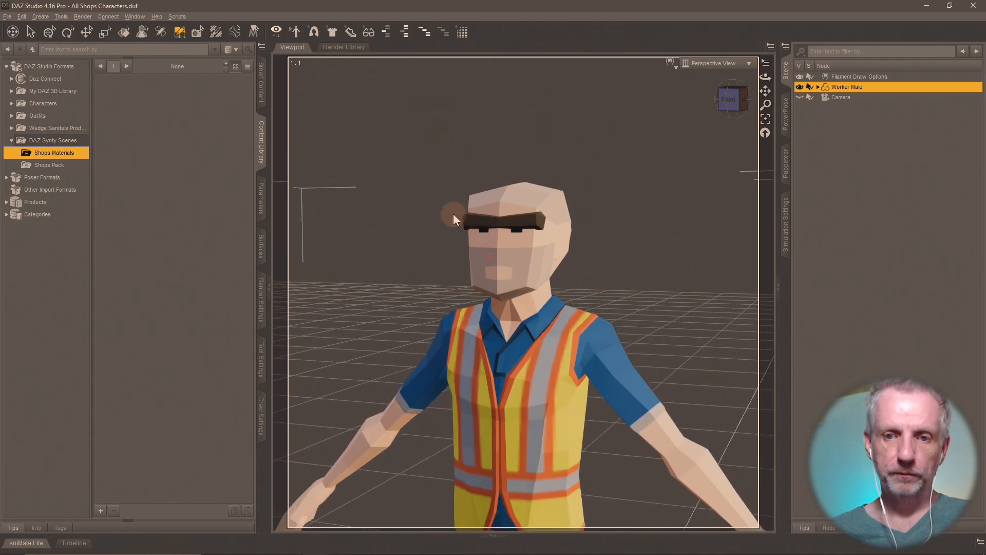
{"action": "right_click", "coordinate": [453, 213]}
{"action": "left_click", "coordinate": [404, 254]}
{"action": "scroll", "coordinate": [404, 257], "scroll_direction": "down", "scroll_amount": 5}
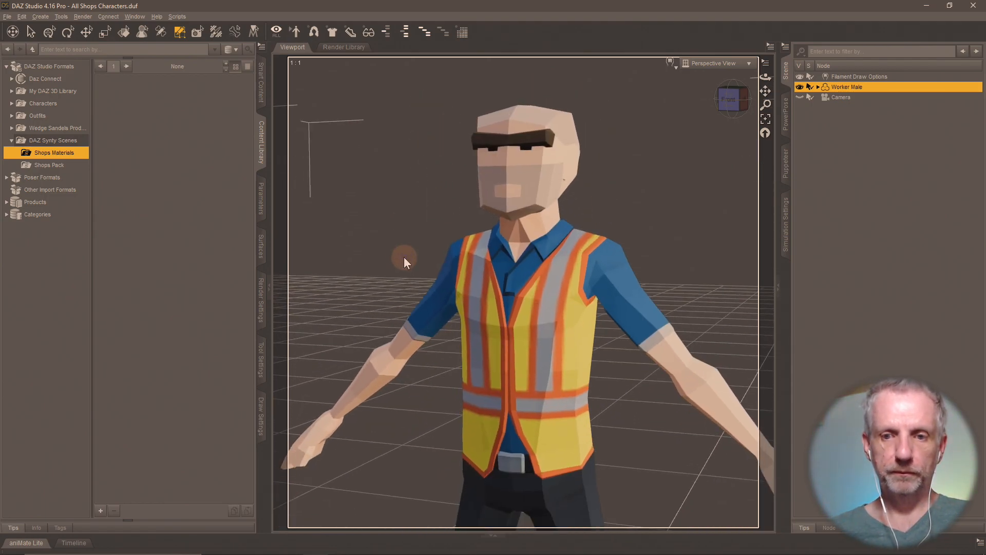
{"action": "scroll", "coordinate": [404, 257], "scroll_direction": "up", "scroll_amount": 4}
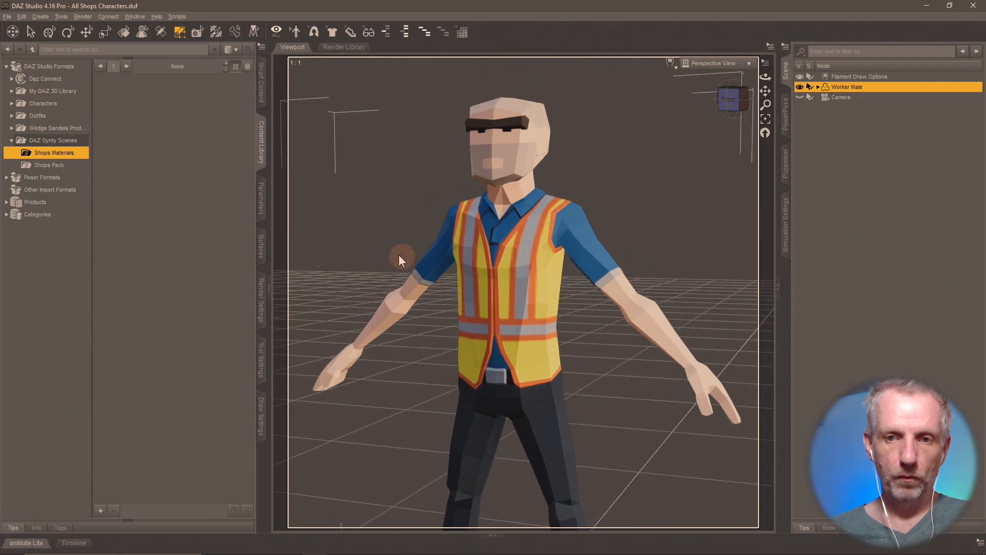
{"action": "scroll", "coordinate": [399, 254], "scroll_direction": "up", "scroll_amount": 2}
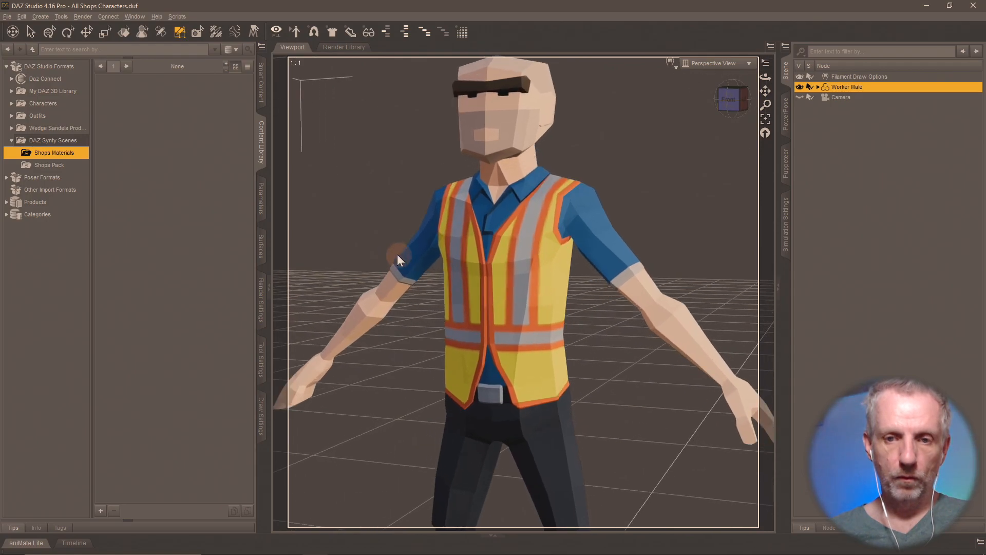
{"action": "mouse_move", "coordinate": [396, 254]}
{"action": "middle_mouse_down"}
{"action": "mouse_move", "coordinate": [381, 240]}
{"action": "mouse_move", "coordinate": [404, 257]}
{"action": "middle_mouse_up"}
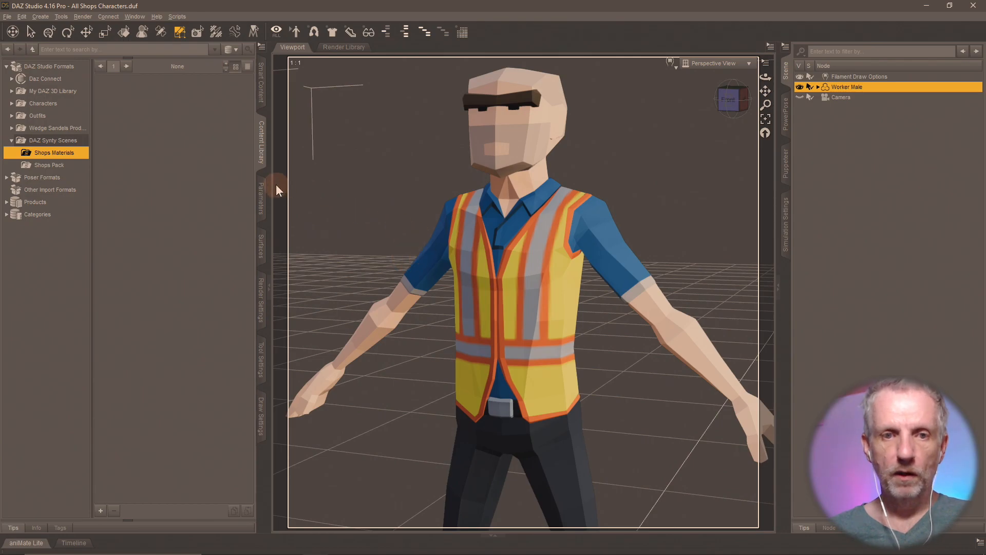
{"action": "left_click", "coordinate": [260, 197]}
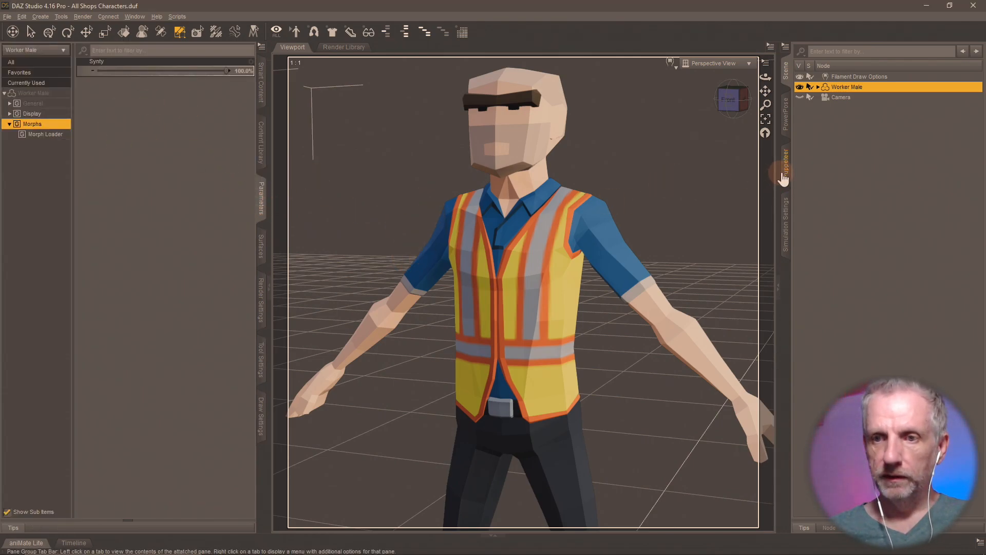
{"action": "left_click", "coordinate": [785, 115]}
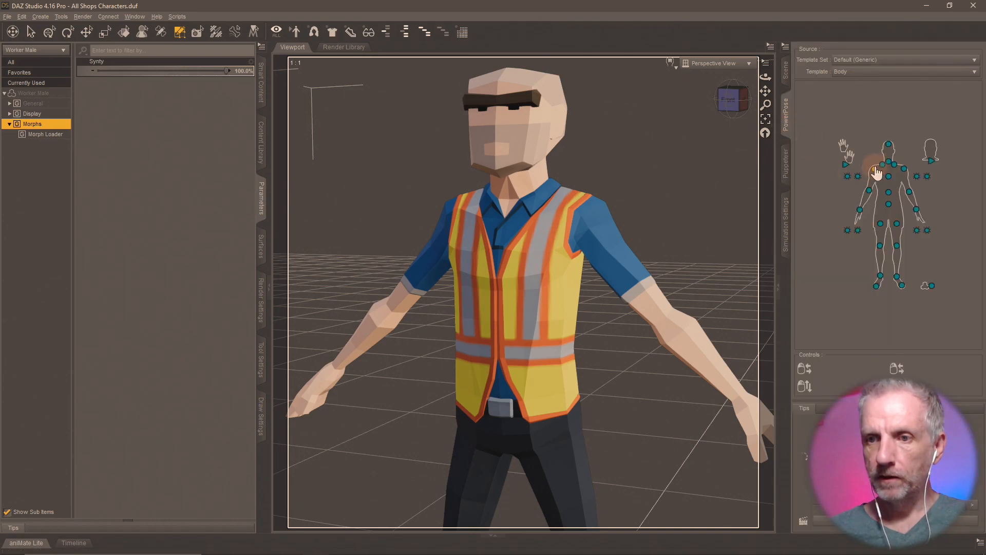
- Experiment with right collar and shoulder twist rotations, lowering the right arm with collar bend 29.40
{"action": "left_click", "coordinate": [880, 163]}
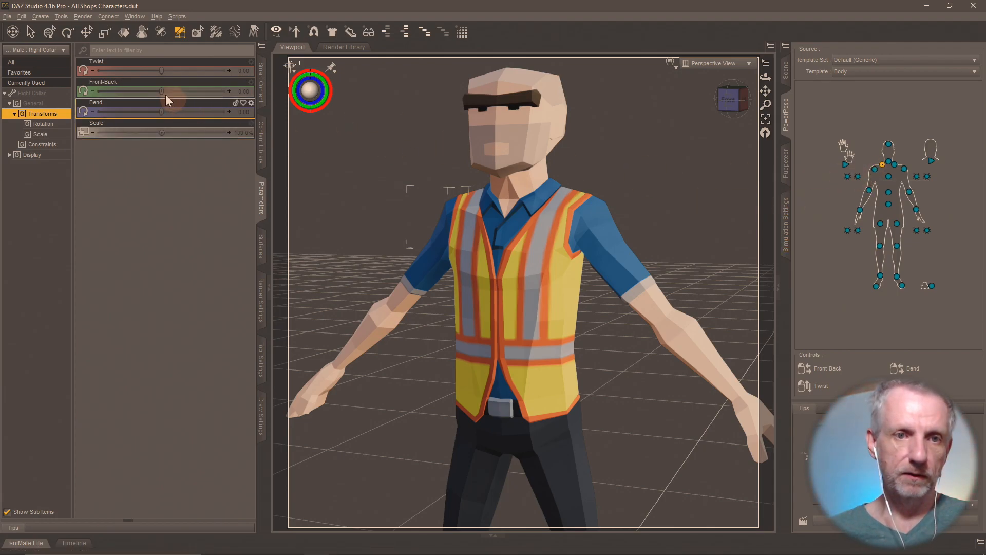
{"action": "left_click_drag", "start_coordinate": [161, 91], "coordinate": [161, 117]}
{"action": "key", "text": "ctrl+z"}
{"action": "key", "text": "ctrl+z"}
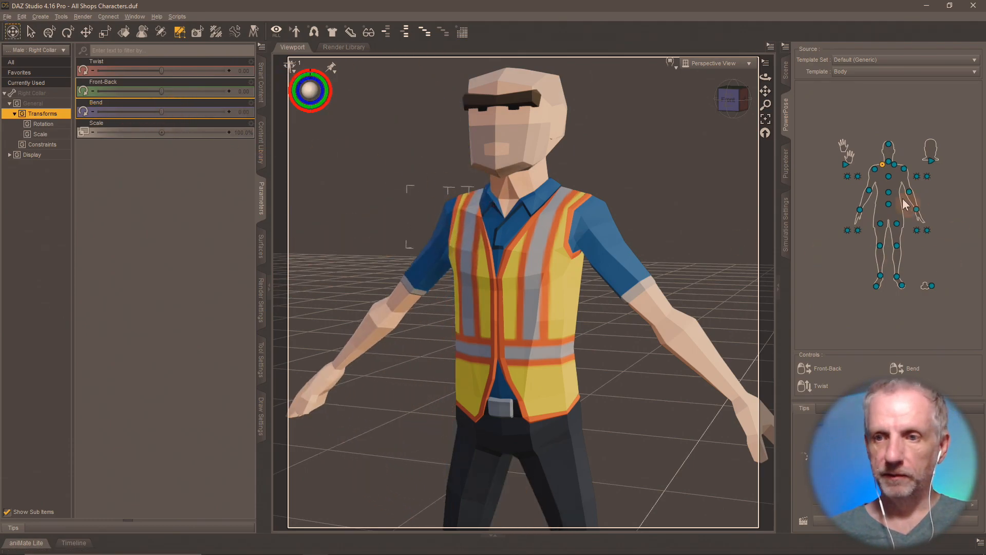
{"action": "left_click", "coordinate": [875, 169]}
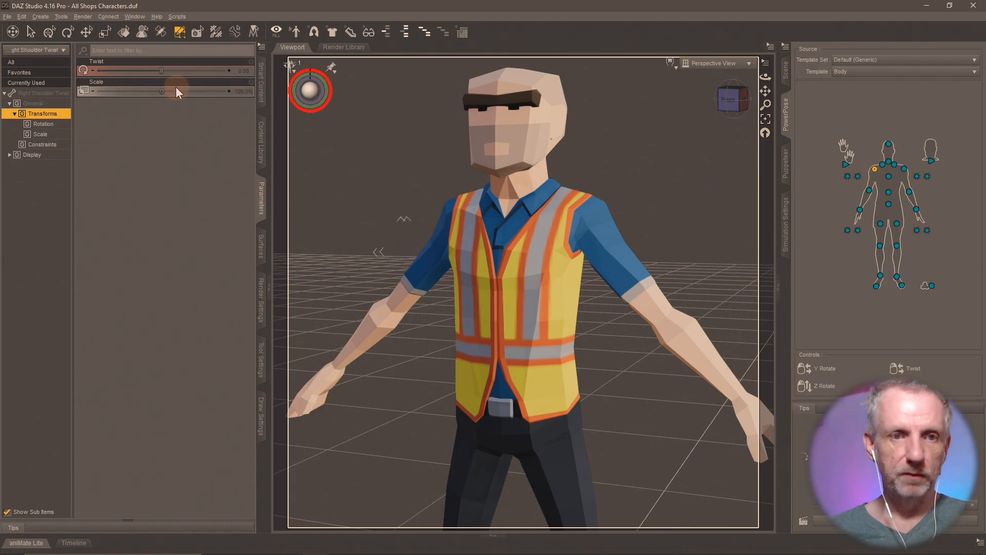
{"action": "mouse_move", "coordinate": [161, 72]}
{"action": "left_mouse_down"}
{"action": "mouse_move", "coordinate": [208, 73]}
{"action": "mouse_move", "coordinate": [160, 76]}
{"action": "left_mouse_up"}
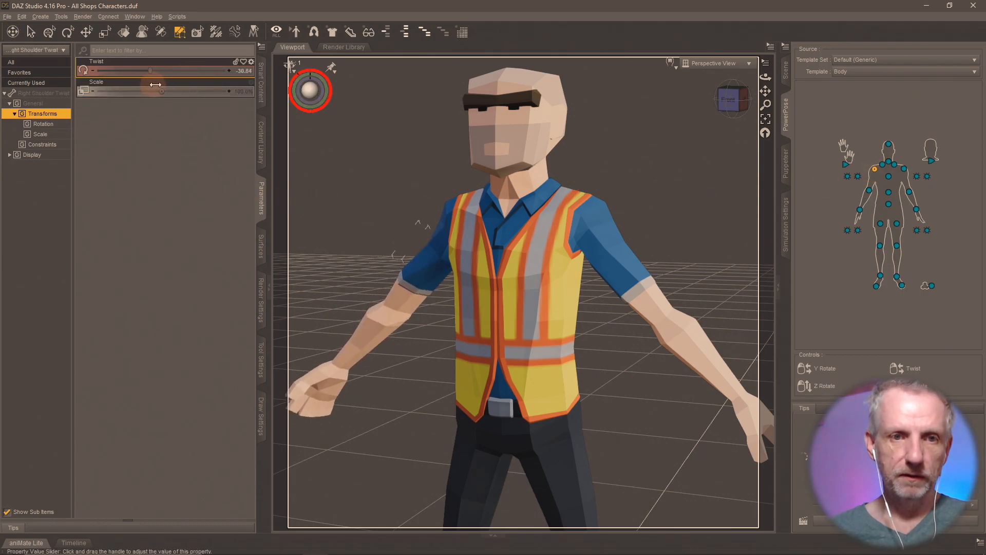
{"action": "left_click", "coordinate": [881, 165]}
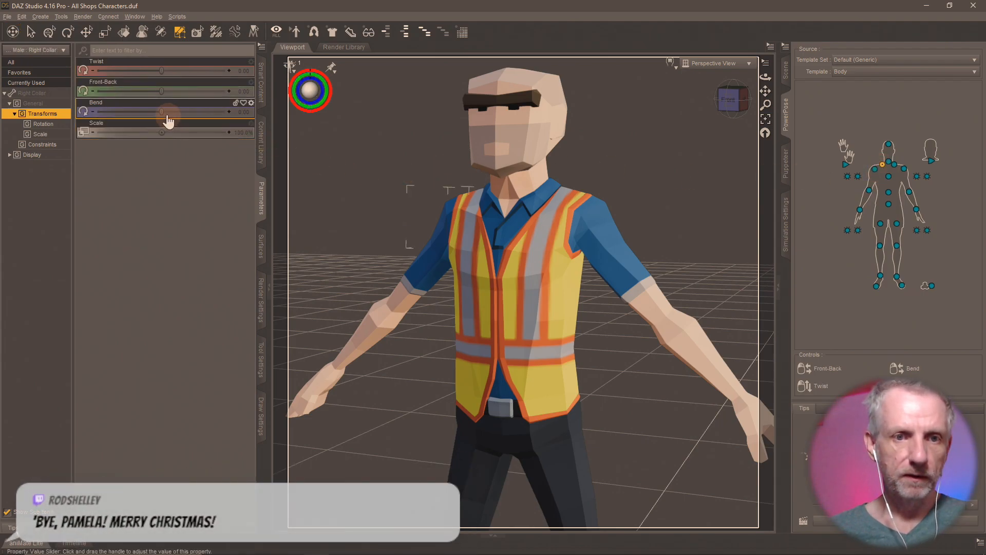
{"action": "left_click_drag", "start_coordinate": [161, 114], "coordinate": [173, 117]}
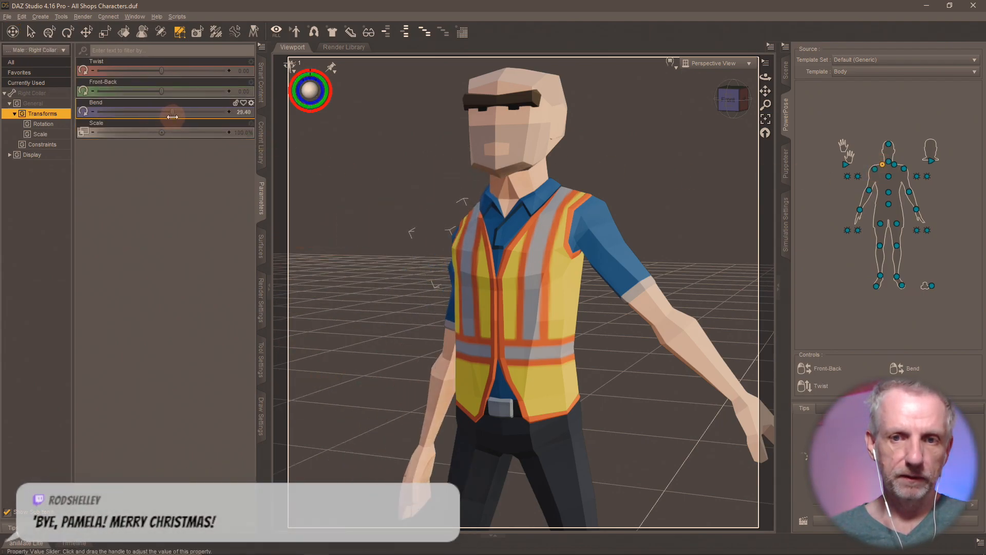
{"action": "middle_click_drag", "start_coordinate": [382, 258], "coordinate": [382, 257]}
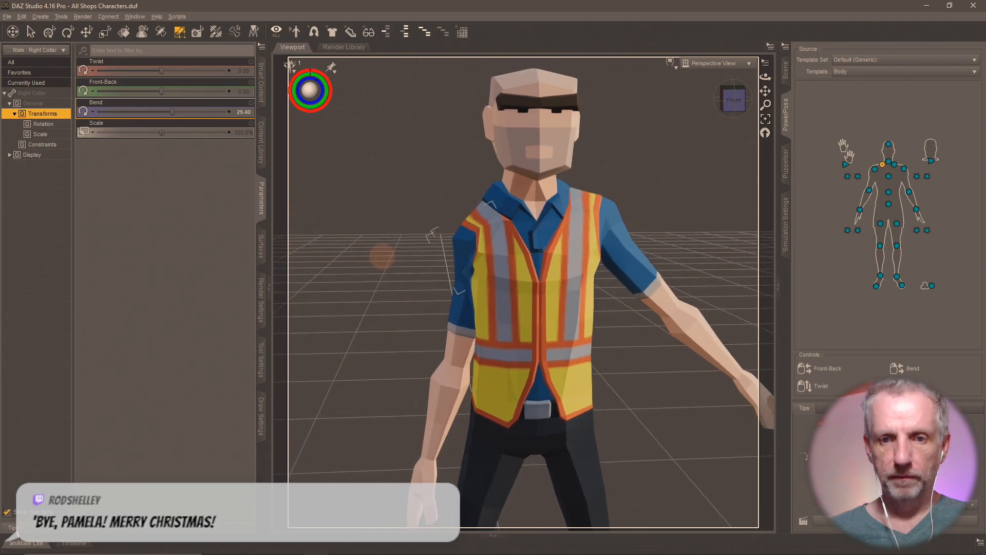
- Set the right collar bend to 25 and the left collar bend to -25, then inspect the pose
{"action": "left_click", "coordinate": [244, 112]}
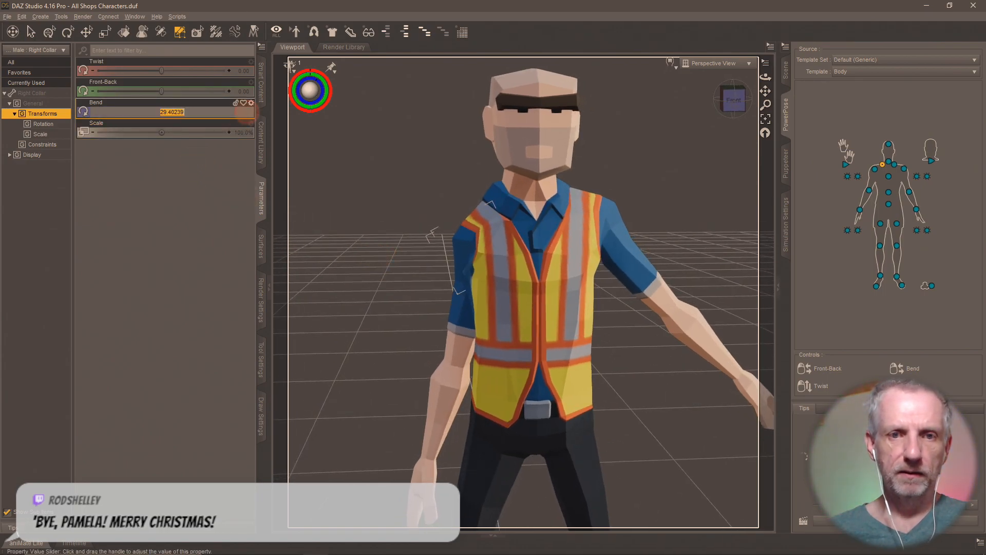
{"action": "type", "text": "25"}
{"action": "key", "text": "Return"}
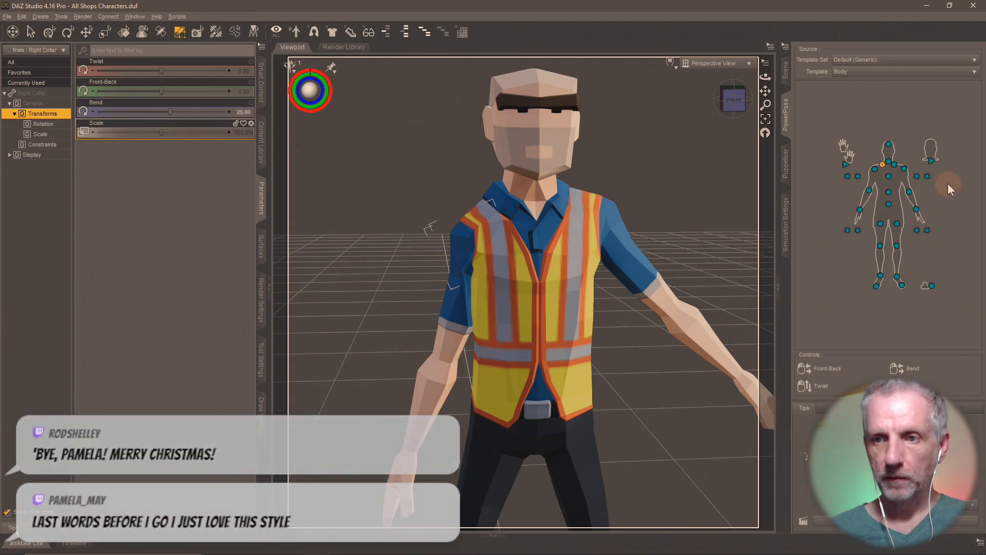
{"action": "left_click", "coordinate": [895, 166]}
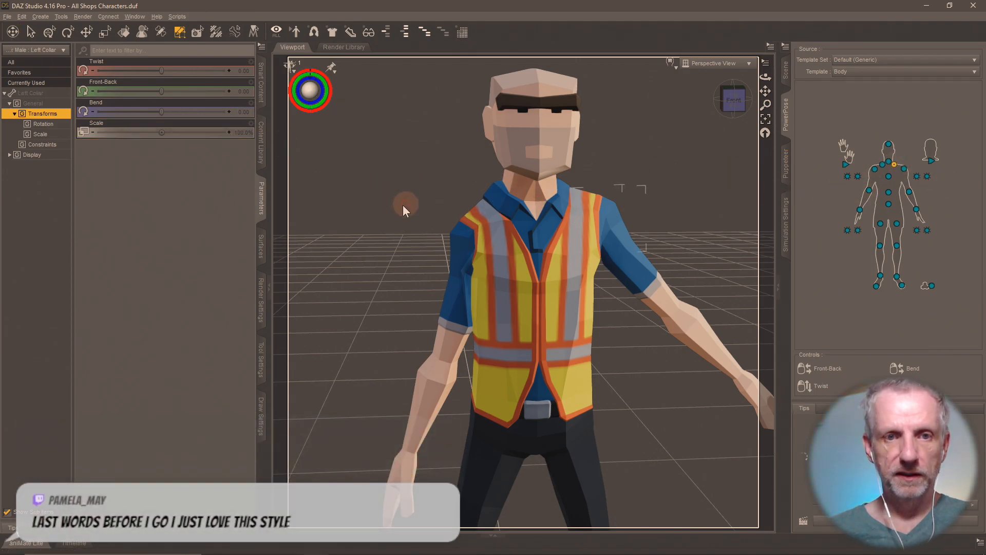
{"action": "left_click", "coordinate": [245, 112]}
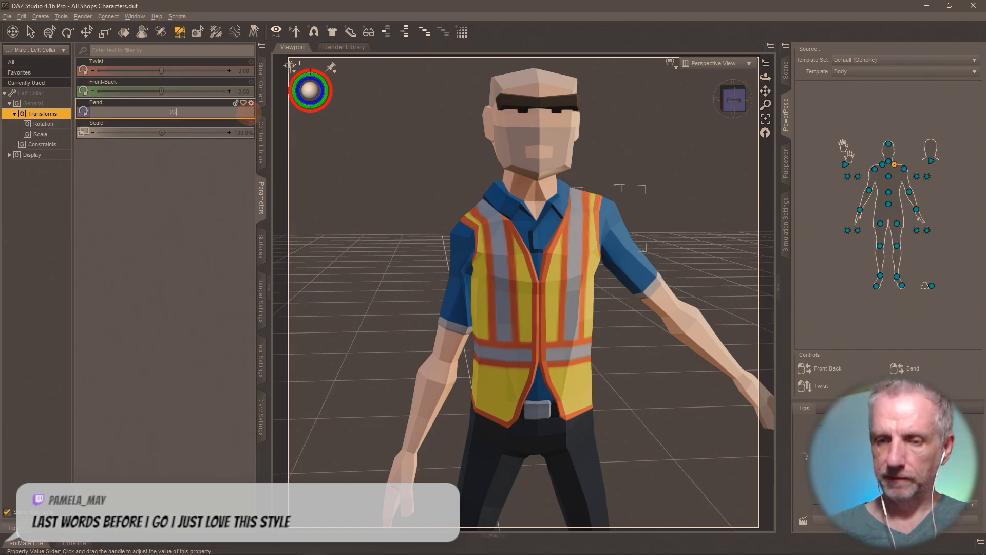
{"action": "key", "text": "Return"}
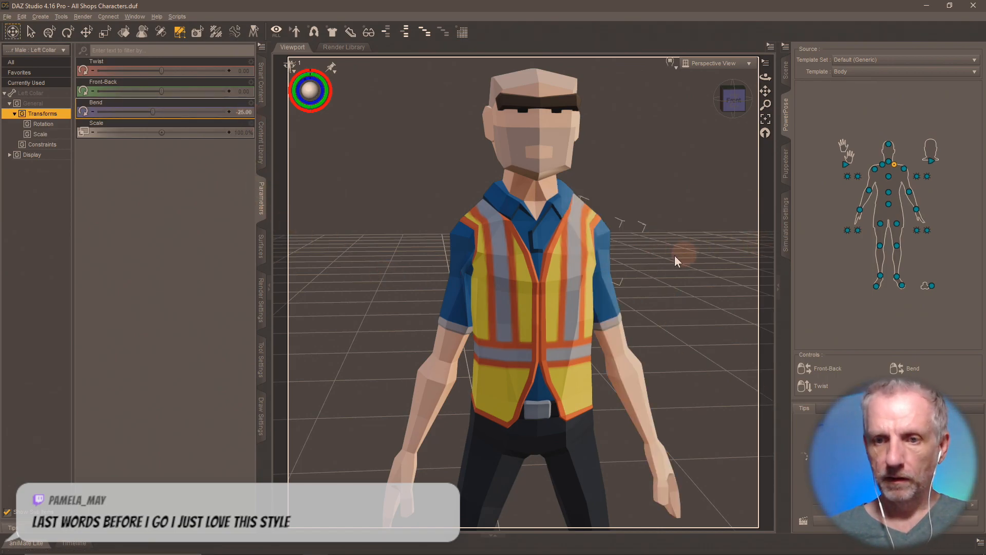
{"action": "middle_click_drag", "start_coordinate": [638, 256], "coordinate": [606, 262]}
- Undo the collar bends to restore the outstretched arms, then show the scene hierarchy
{"action": "key", "text": "ctrl+z"}
{"action": "key", "text": "ctrl+z"}
{"action": "key", "text": "ctrl+z"}
{"action": "scroll", "coordinate": [605, 277], "scroll_direction": "down", "scroll_amount": 2}
{"action": "scroll", "coordinate": [605, 277], "scroll_direction": "down", "scroll_amount": 3}
{"action": "scroll", "coordinate": [604, 276], "scroll_direction": "up", "scroll_amount": 1}
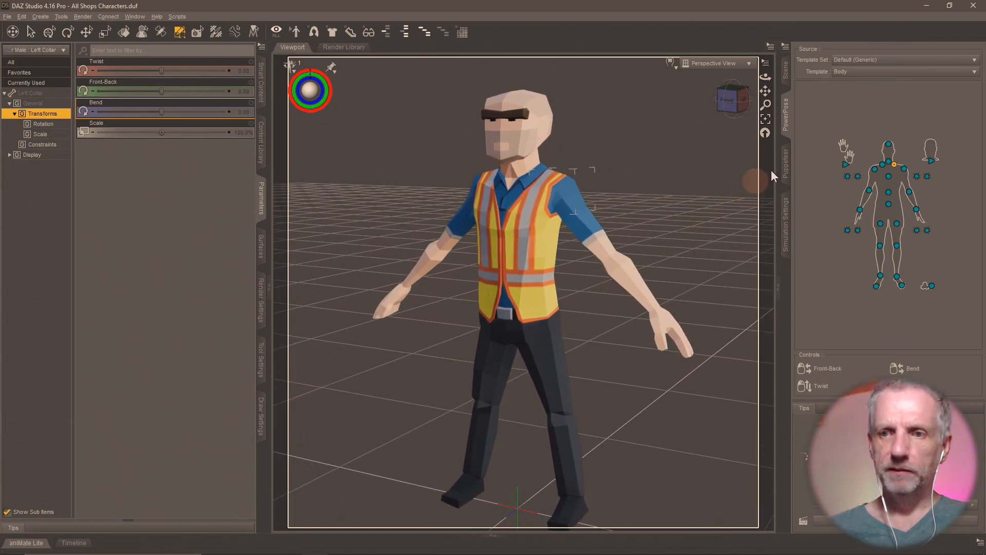
{"action": "left_click", "coordinate": [787, 73]}
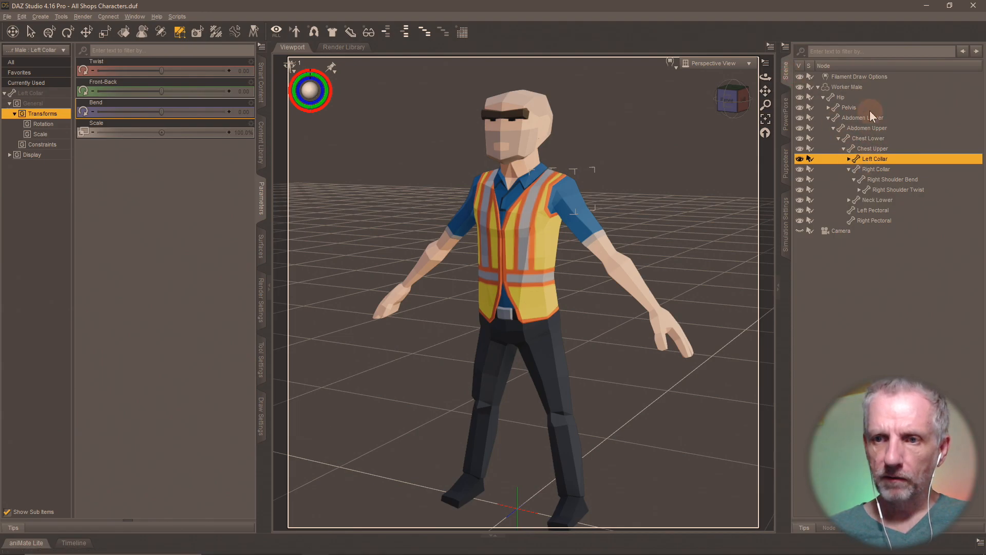
- Select the Worker Male surface in Surfaces and browse for a new Base Color image
{"action": "left_click", "coordinate": [859, 86]}
{"action": "left_click", "coordinate": [262, 255]}
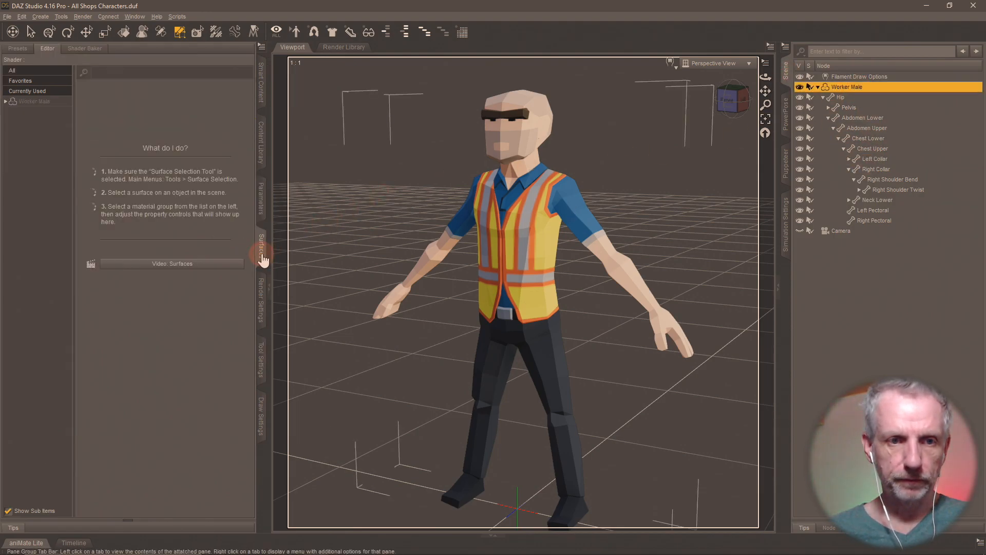
{"action": "left_click", "coordinate": [55, 105]}
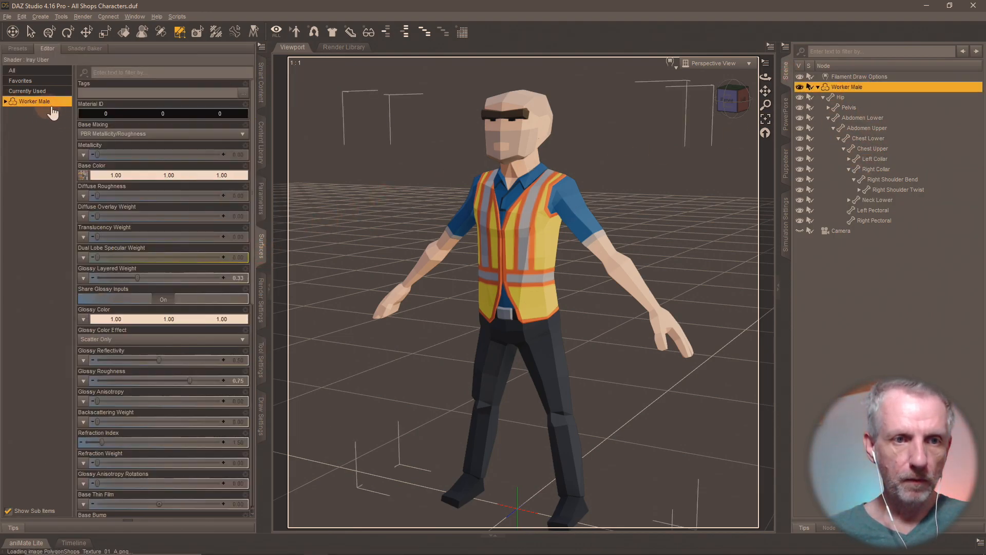
{"action": "left_click", "coordinate": [5, 101]}
{"action": "left_click", "coordinate": [51, 111]}
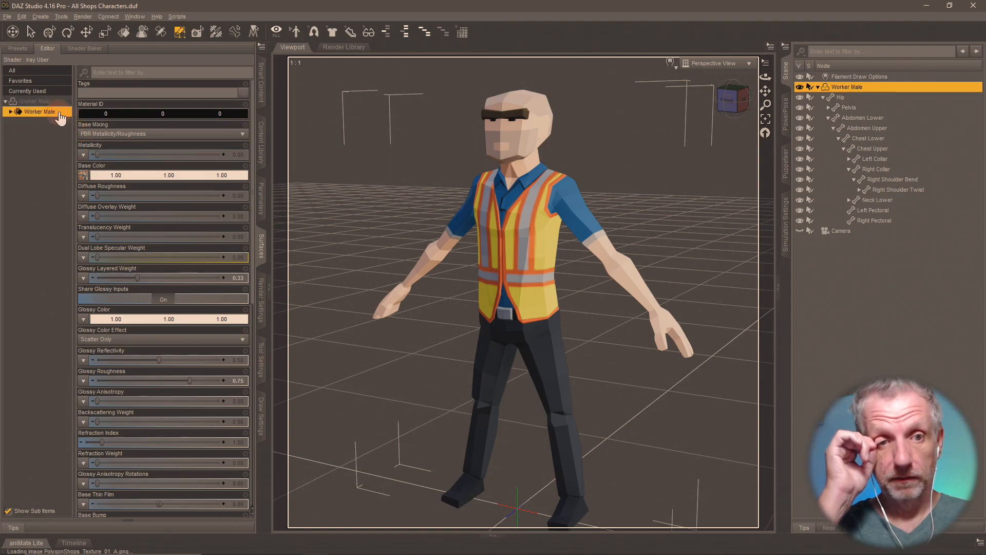
{"action": "left_click", "coordinate": [83, 175]}
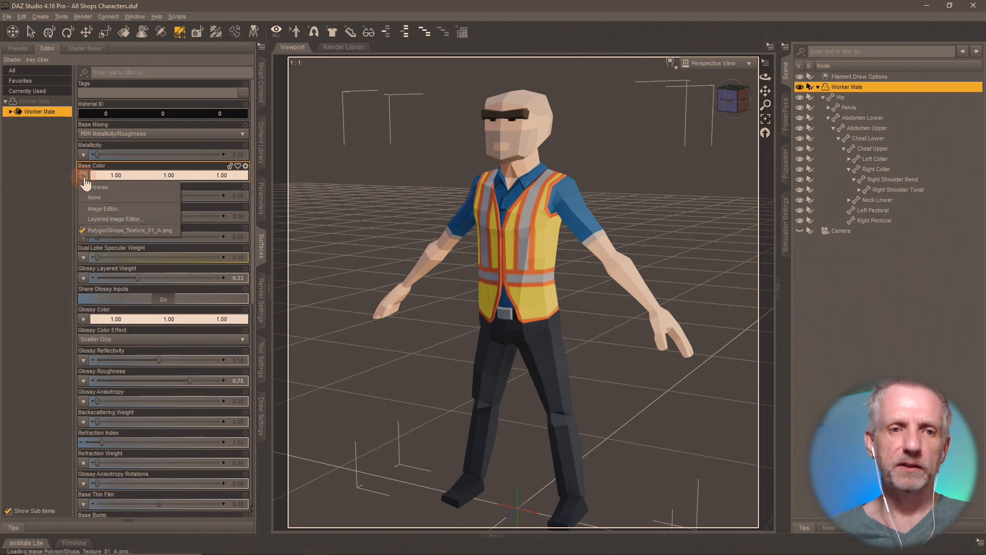
{"action": "left_click", "coordinate": [97, 187]}
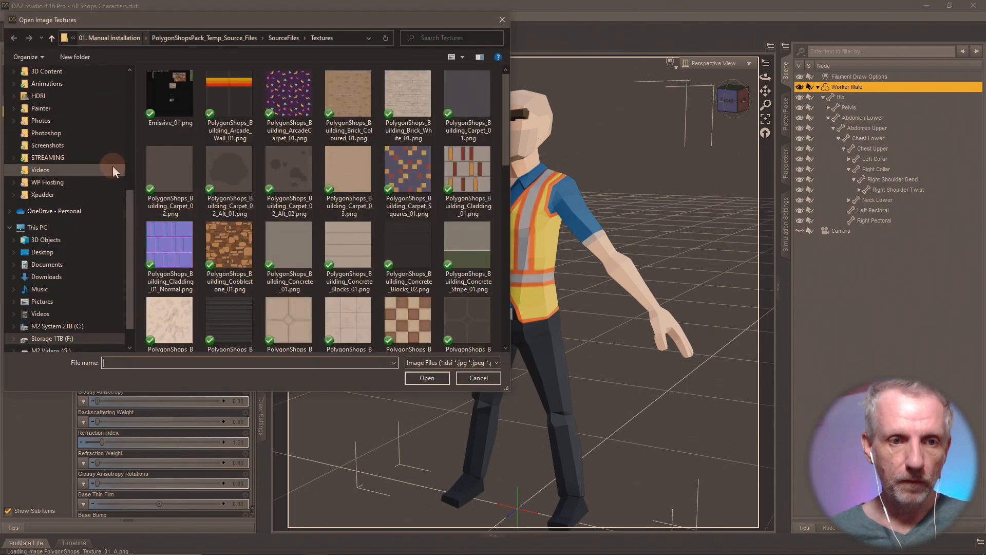
{"action": "scroll", "coordinate": [113, 166], "scroll_direction": "up", "scroll_amount": 1}
- Load PolygonCity_Texture_01_A.png from Synty Test > DAZ Synty Scenes > Textures > Shops Pack as Base Color
{"action": "scroll", "coordinate": [113, 165], "scroll_direction": "up", "scroll_amount": 5}
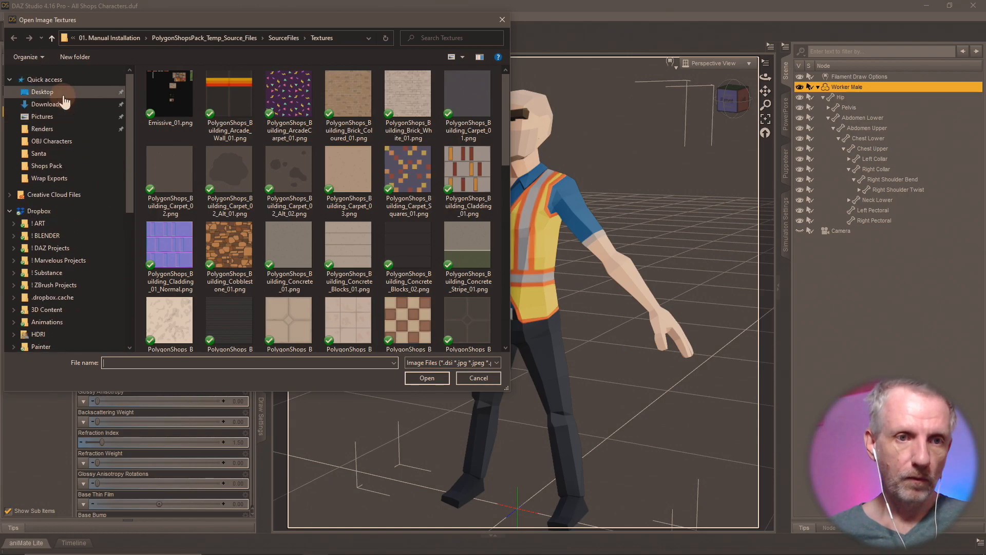
{"action": "left_click", "coordinate": [64, 93]}
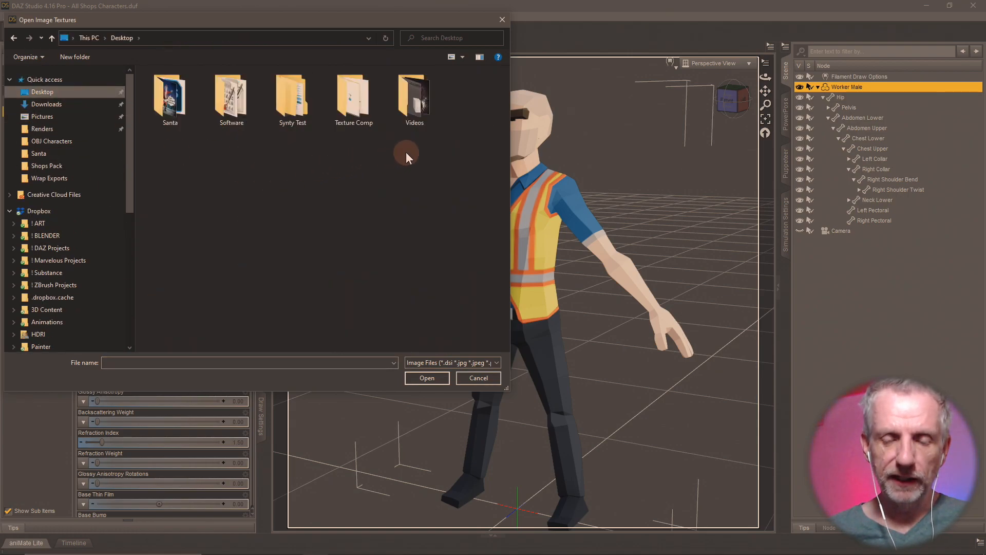
{"action": "double_click", "coordinate": [291, 98]}
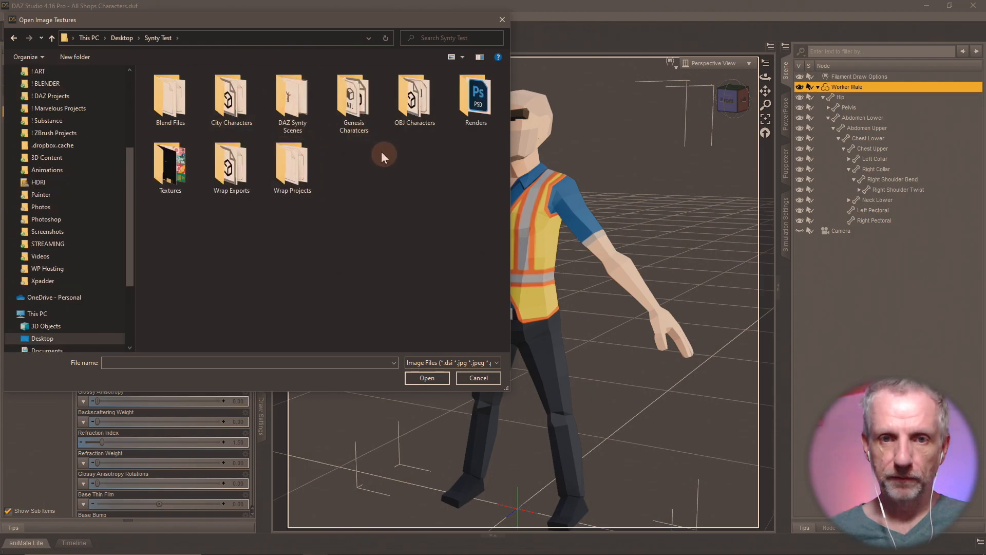
{"action": "double_click", "coordinate": [296, 102]}
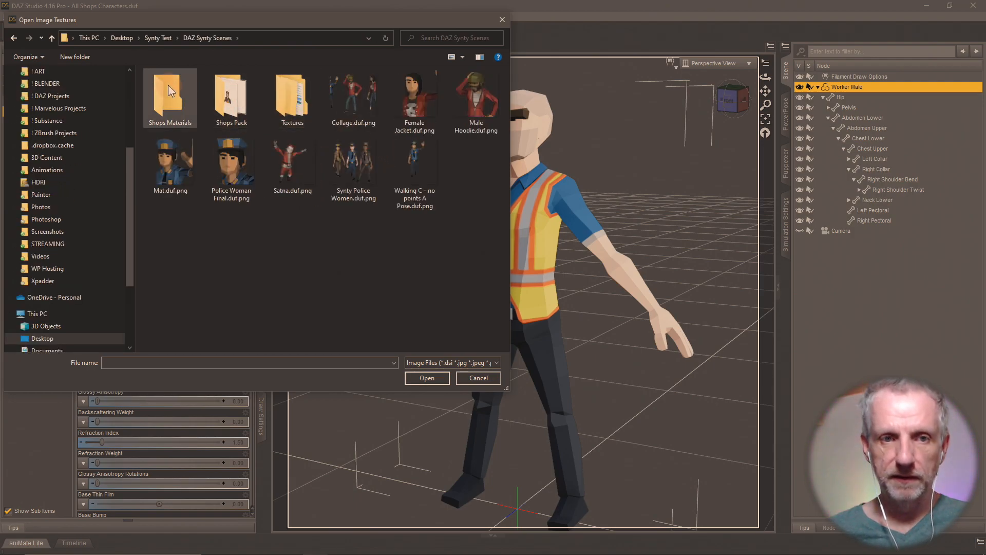
{"action": "double_click", "coordinate": [304, 90]}
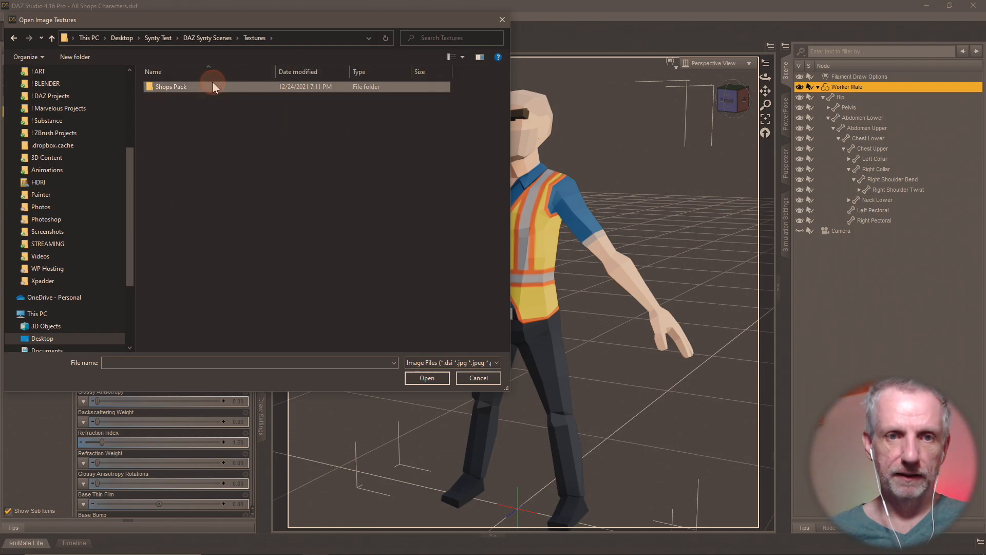
{"action": "double_click", "coordinate": [212, 82]}
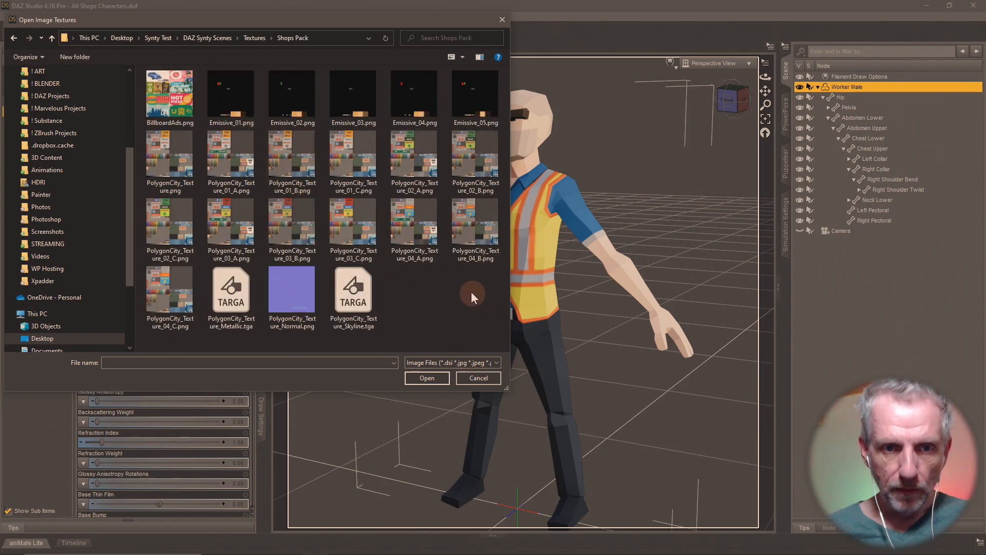
{"action": "left_click", "coordinate": [227, 134]}
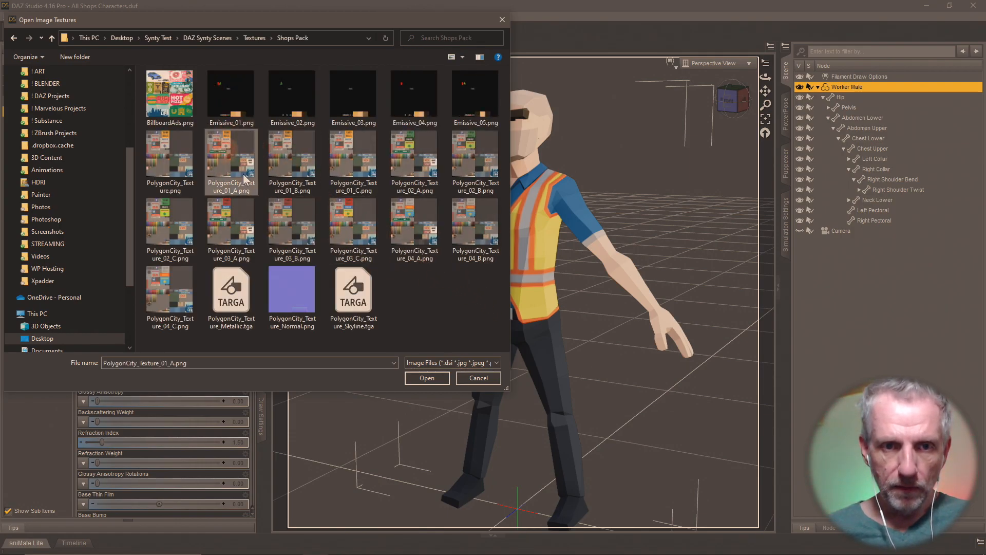
{"action": "left_click", "coordinate": [430, 378]}
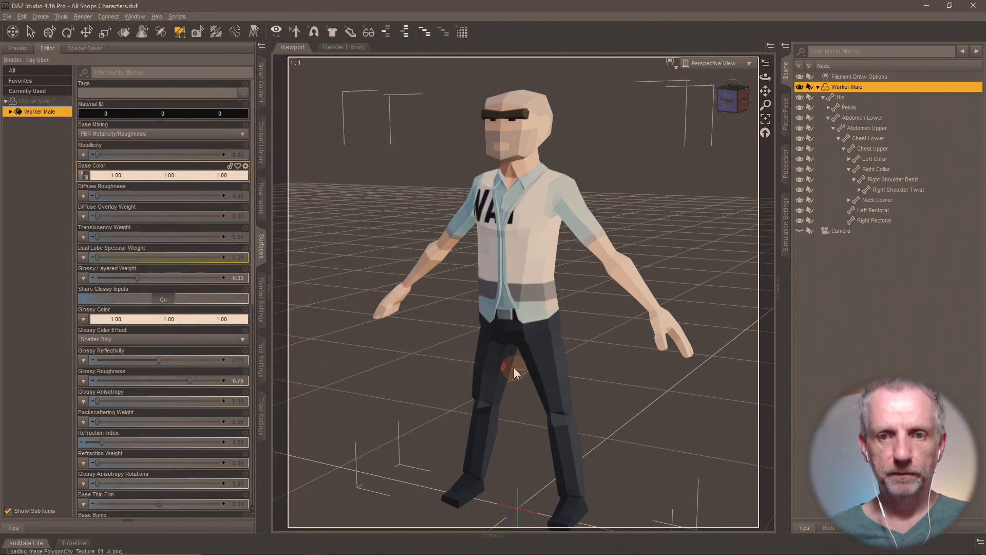
- Open the Base Color image browser again to choose another texture
{"action": "mouse_move", "coordinate": [87, 180]}
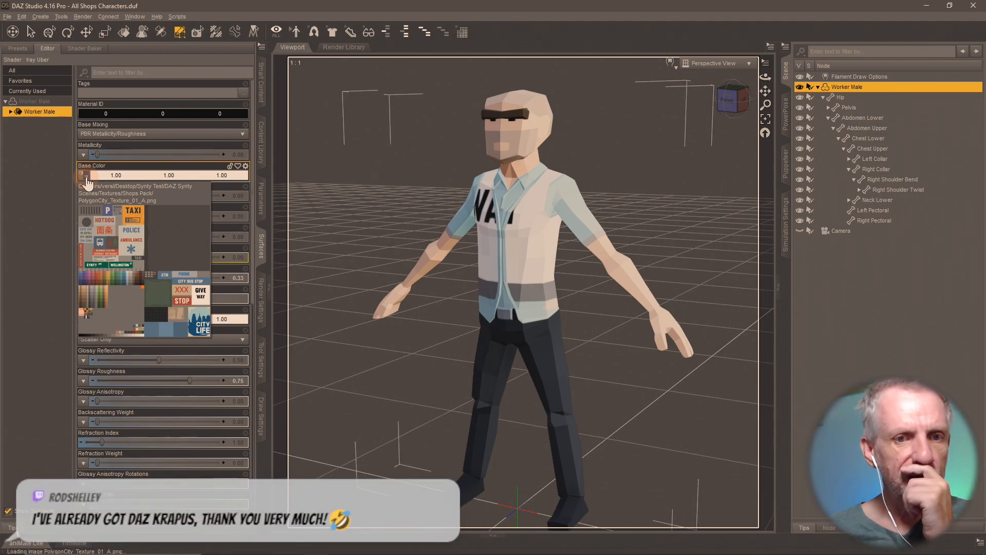
{"action": "left_click", "coordinate": [86, 180]}
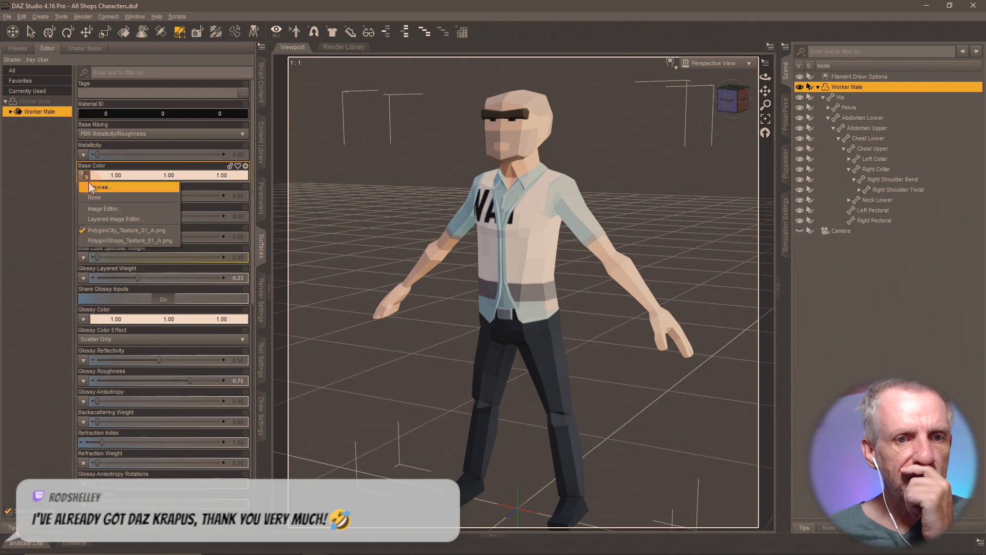
{"action": "left_click", "coordinate": [90, 193]}
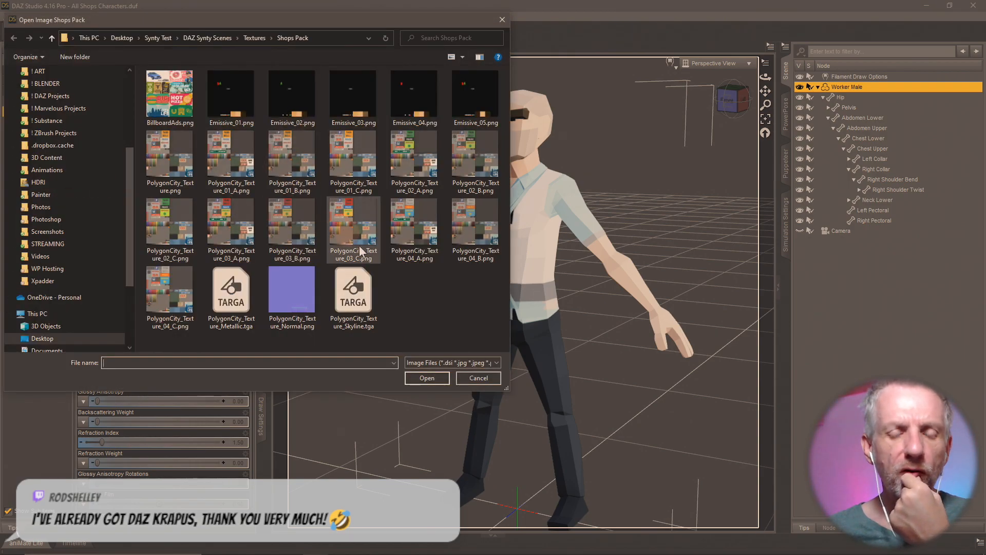
- Choose PolygonCity_Texture_01_B.png from Shops Pack as the Worker Male's Base Color image
{"action": "left_click_drag", "start_coordinate": [369, 24], "coordinate": [816, 81]}
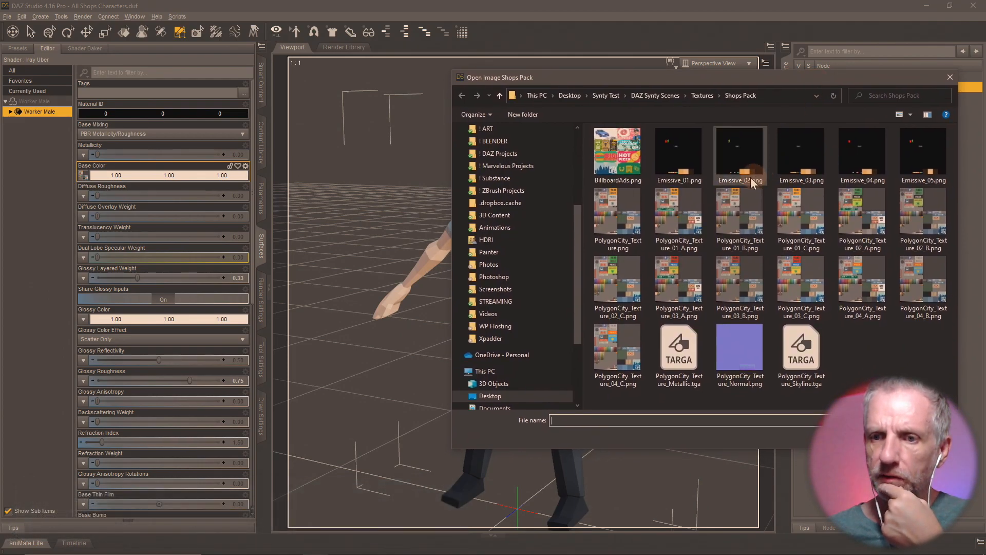
{"action": "left_click", "coordinate": [736, 214]}
{"action": "left_click_drag", "start_coordinate": [802, 79], "coordinate": [256, 36]}
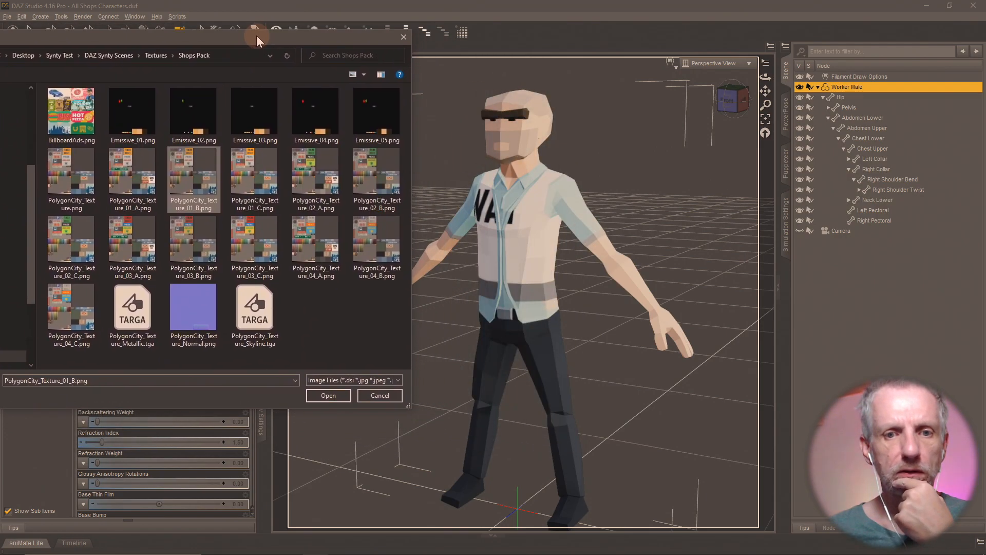
{"action": "left_click", "coordinate": [327, 393]}
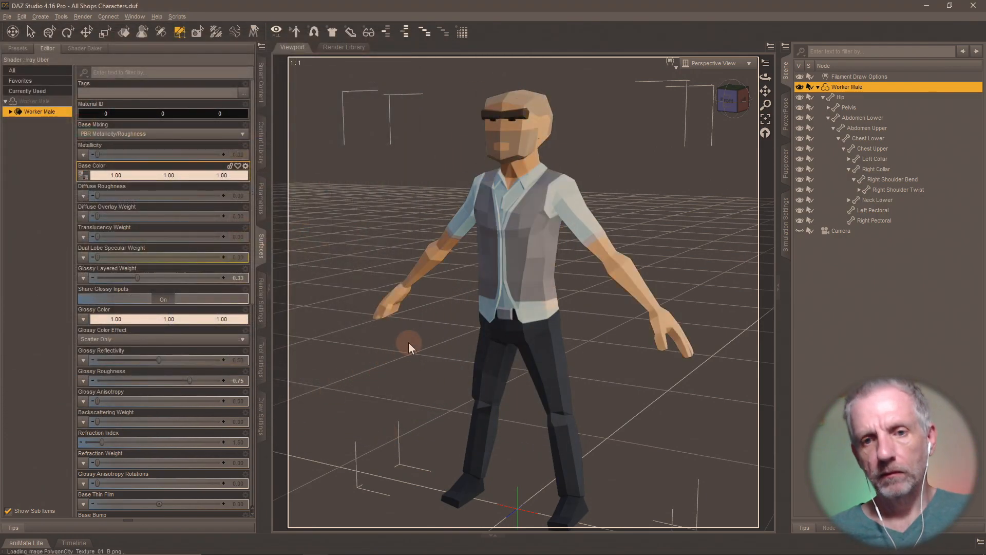
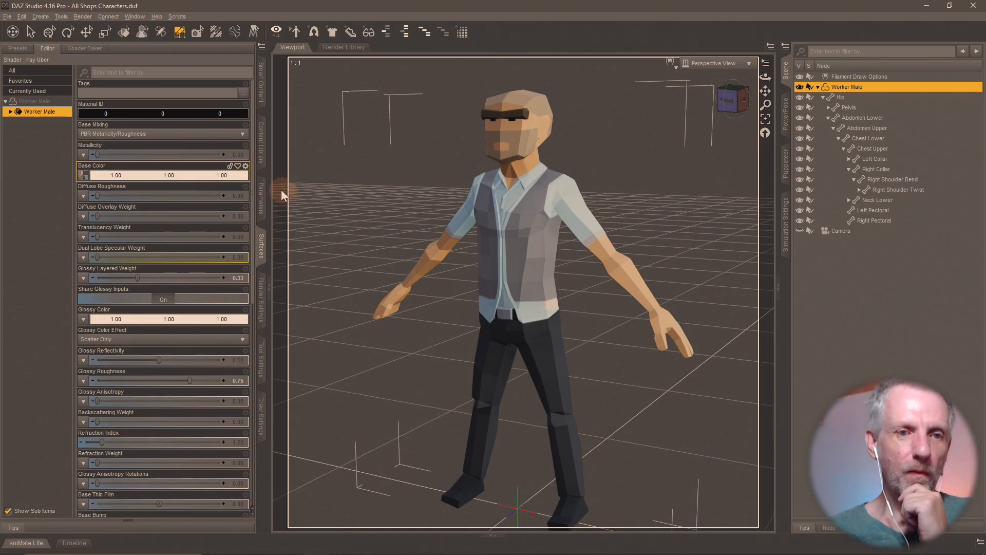
- Dismiss the Base Color image list and restore DAZ Studio down to show the PolygonCity texture folders
{"action": "left_click", "coordinate": [82, 176]}
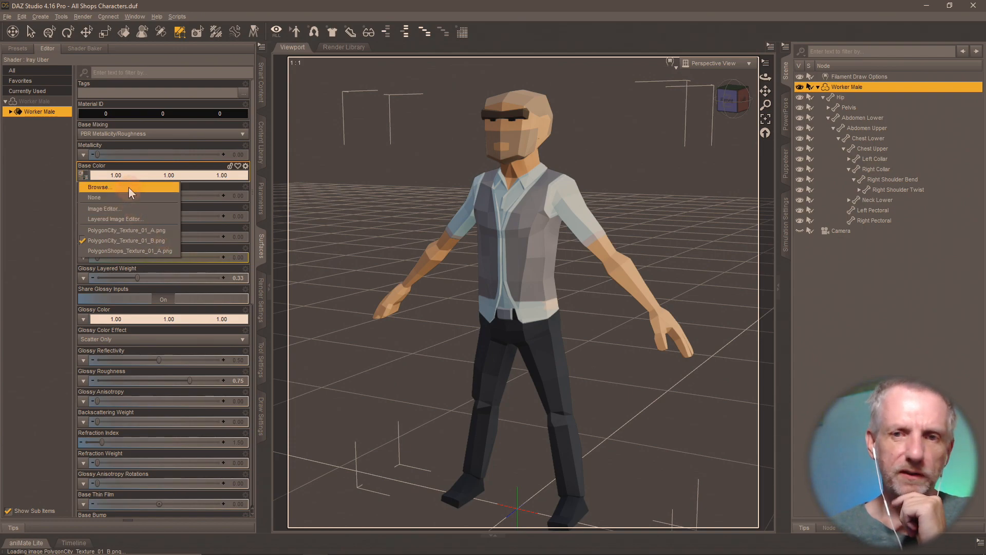
{"action": "left_click", "coordinate": [532, 14]}
{"action": "double_click", "coordinate": [544, 8]}
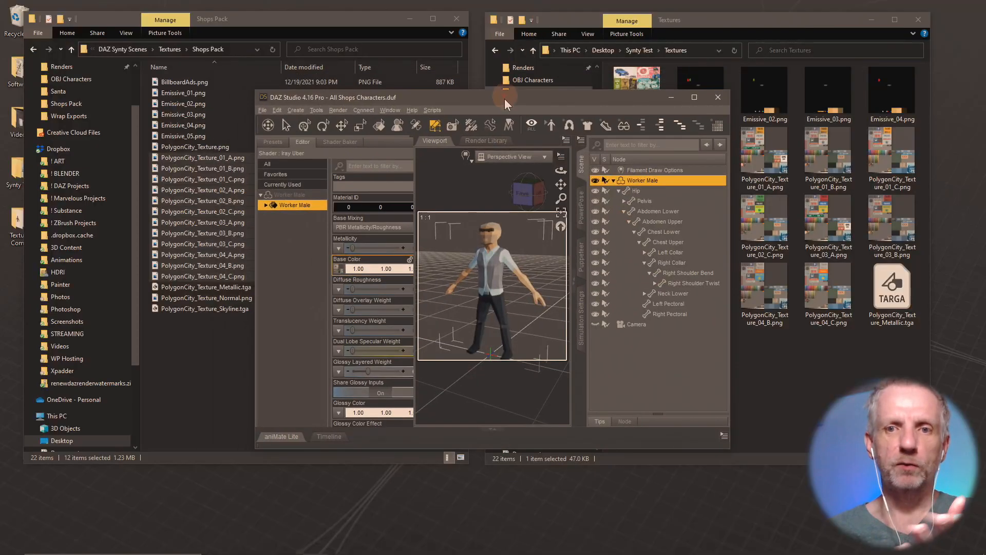
- Place the DAZ window beside Explorer and drag PolygonCity_Texture_01_C.png onto Base Color
{"action": "left_click_drag", "start_coordinate": [517, 95], "coordinate": [725, 15]}
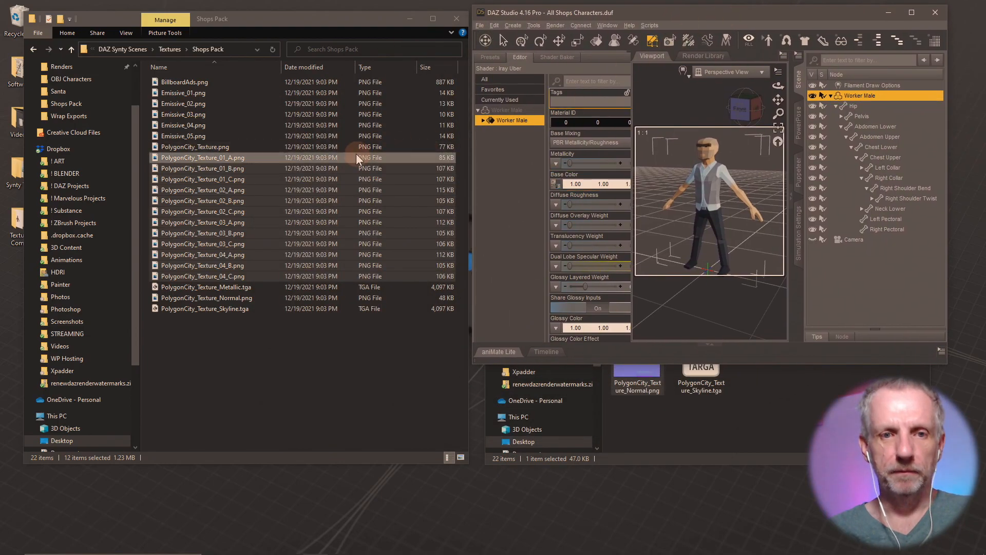
{"action": "left_click_drag", "start_coordinate": [758, 365], "coordinate": [757, 531]}
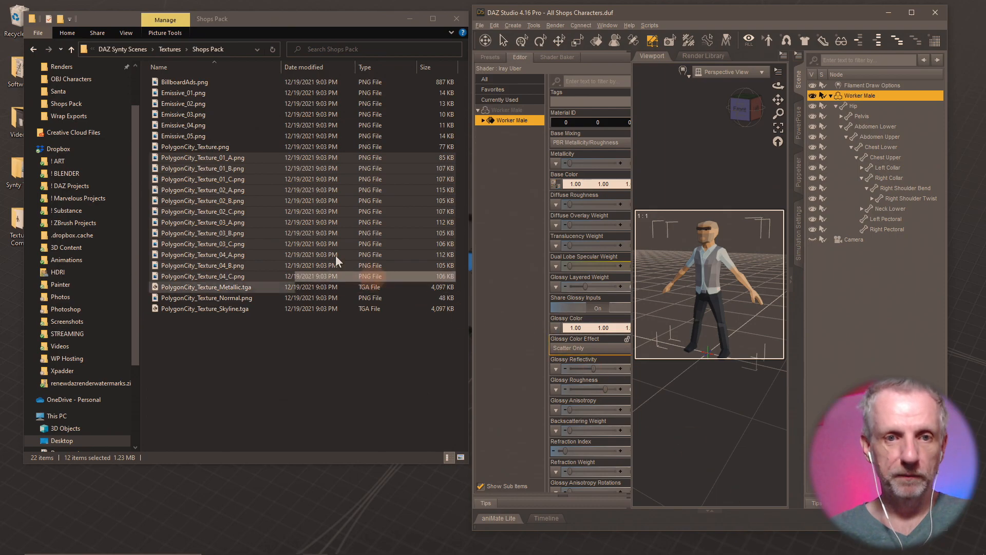
{"action": "left_click", "coordinate": [236, 180]}
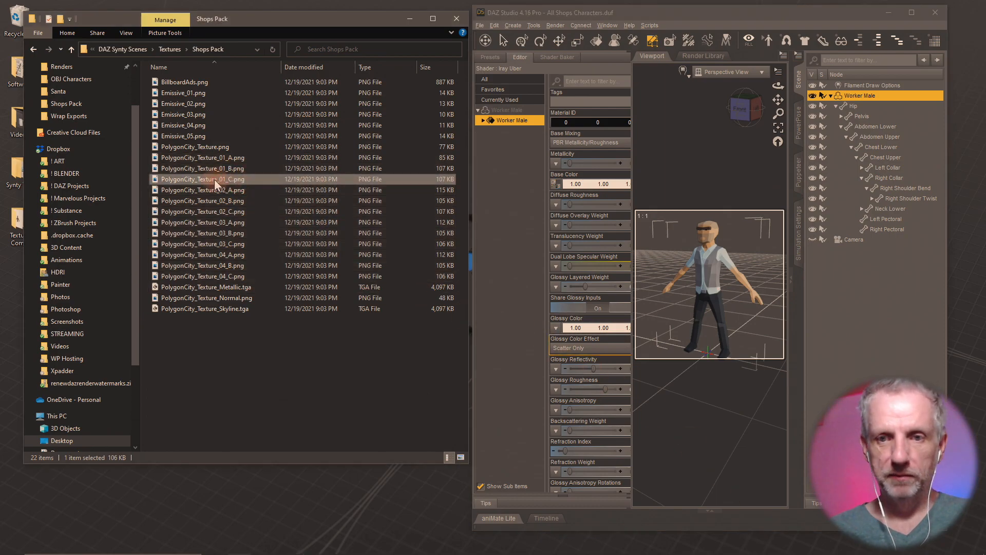
{"action": "left_click_drag", "start_coordinate": [215, 180], "coordinate": [559, 190]}
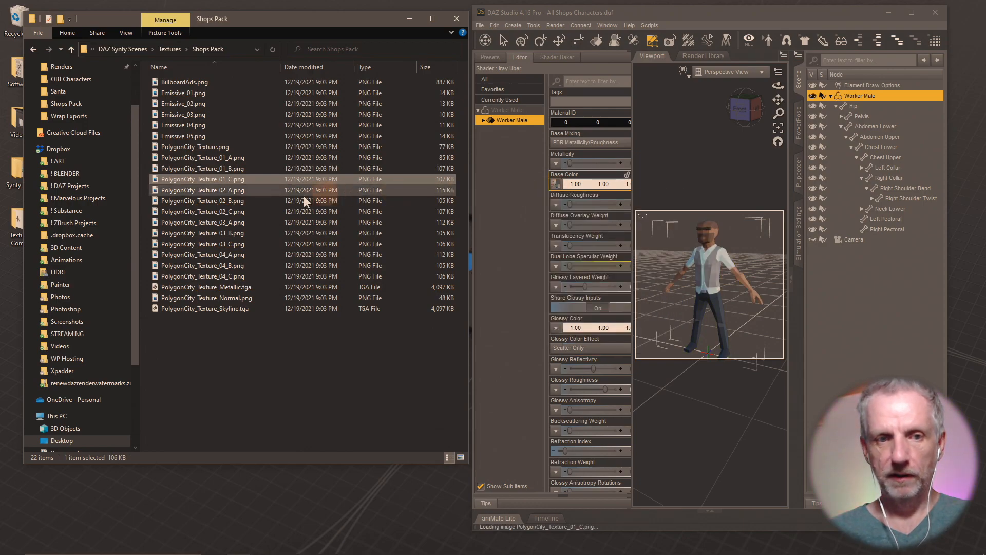
- Apply PolygonCity_Texture_02_A, 02_B and 02_C to the Base Color slot in turn
{"action": "mouse_move", "coordinate": [248, 189]}
{"action": "left_mouse_down"}
{"action": "mouse_move", "coordinate": [555, 181]}
{"action": "mouse_move", "coordinate": [446, 198]}
{"action": "left_mouse_up"}
{"action": "left_click", "coordinate": [320, 321]}
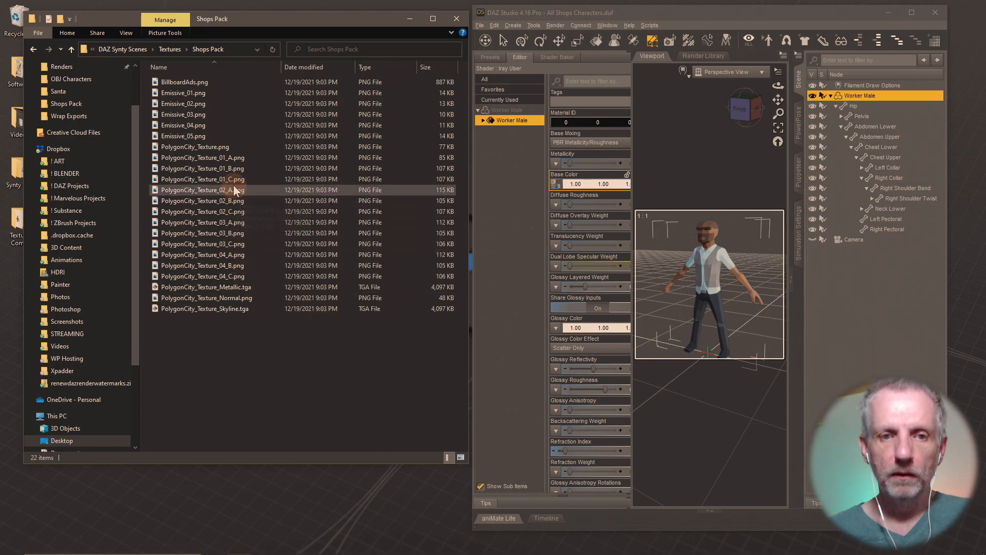
{"action": "left_click_drag", "start_coordinate": [228, 190], "coordinate": [557, 187]}
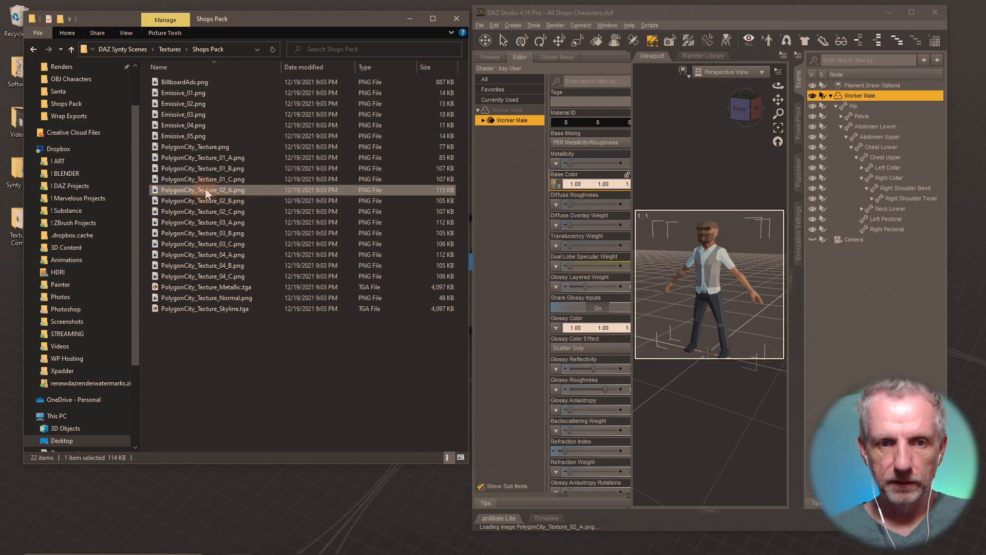
{"action": "left_click", "coordinate": [180, 343]}
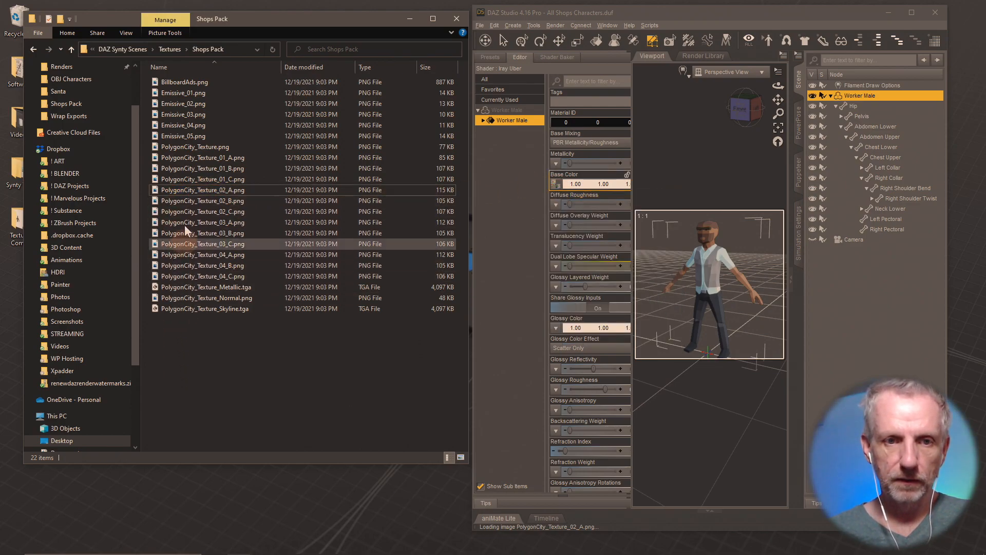
{"action": "left_click_drag", "start_coordinate": [172, 192], "coordinate": [558, 188]}
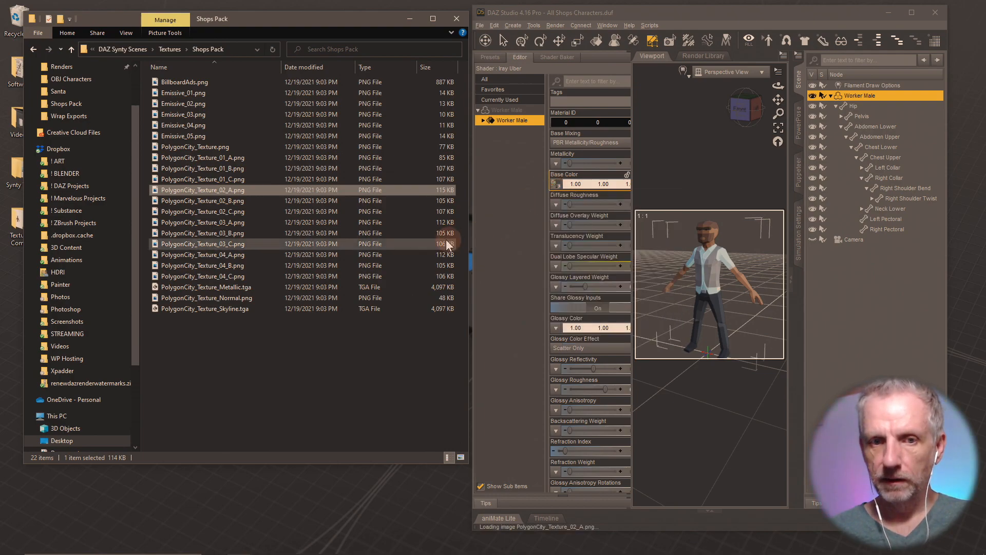
{"action": "left_click_drag", "start_coordinate": [245, 201], "coordinate": [556, 185]}
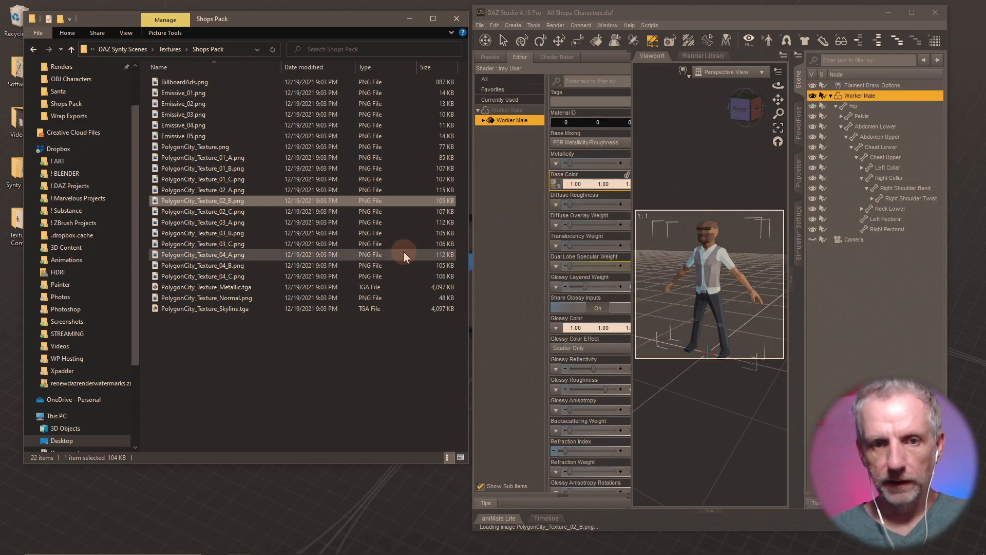
{"action": "left_click_drag", "start_coordinate": [227, 214], "coordinate": [556, 188]}
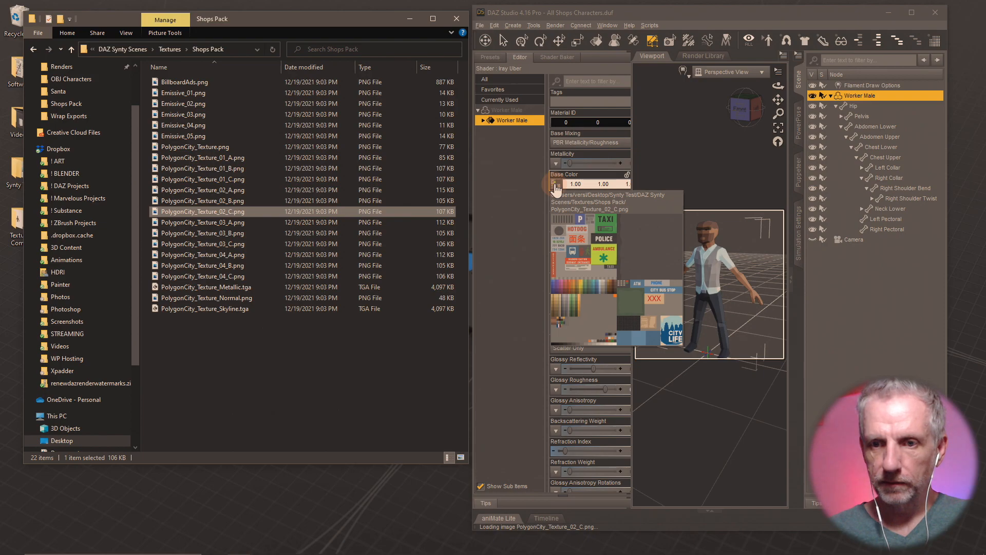
- Reselect the Worker Male surface and reapply textures 02_C, 02_B and 02_A
{"action": "left_click", "coordinate": [554, 186]}
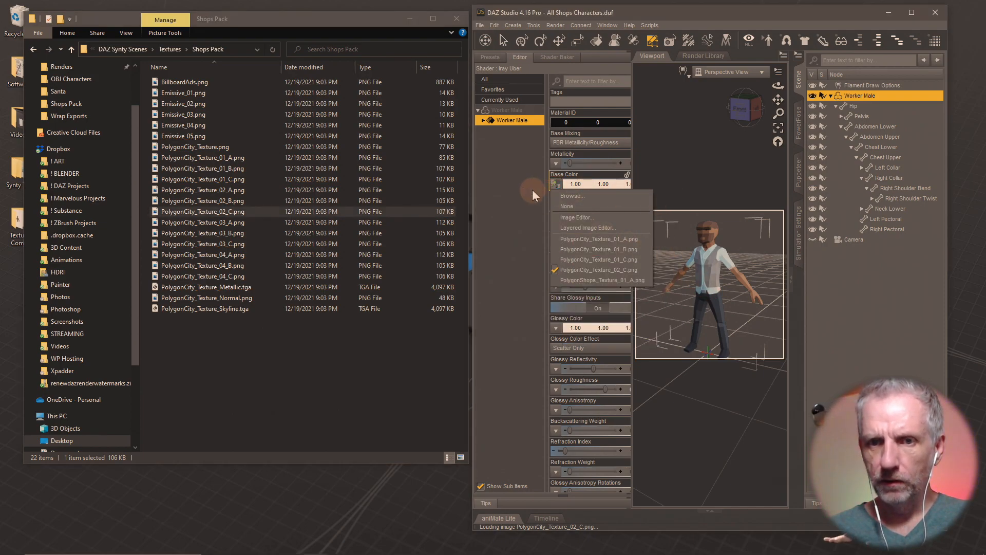
{"action": "left_click", "coordinate": [534, 189]}
{"action": "left_click", "coordinate": [525, 121]}
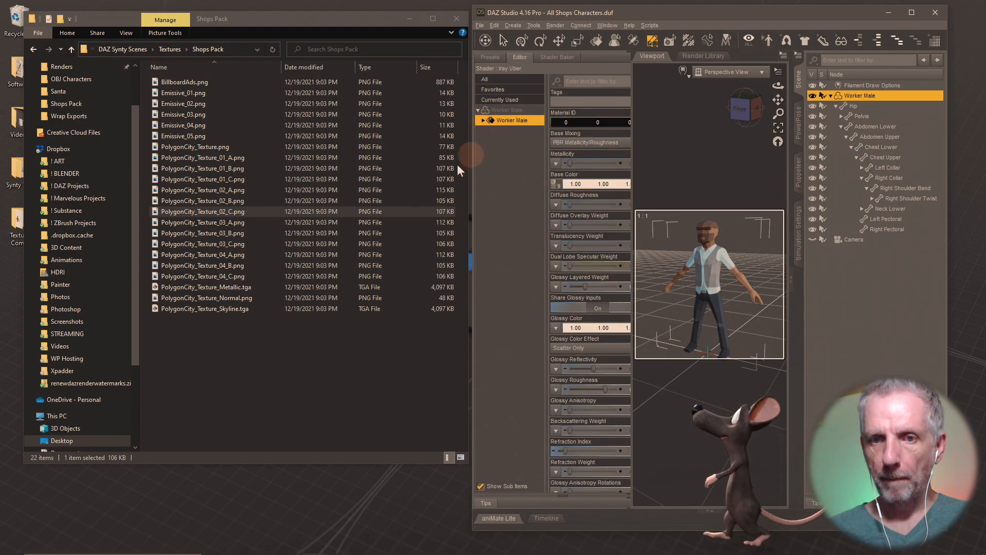
{"action": "left_click", "coordinate": [277, 189]}
{"action": "left_click_drag", "start_coordinate": [217, 212], "coordinate": [557, 186]}
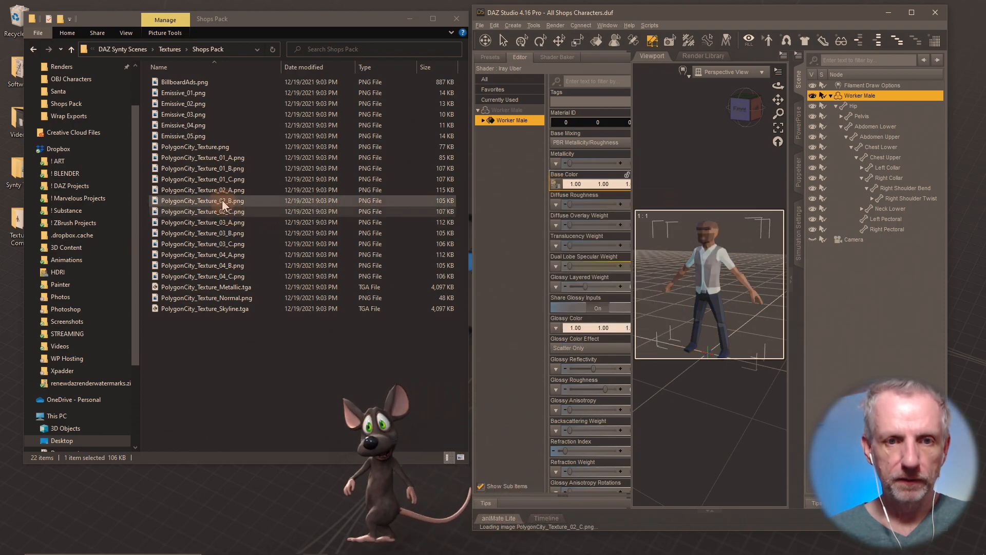
{"action": "left_click_drag", "start_coordinate": [231, 199], "coordinate": [557, 186]}
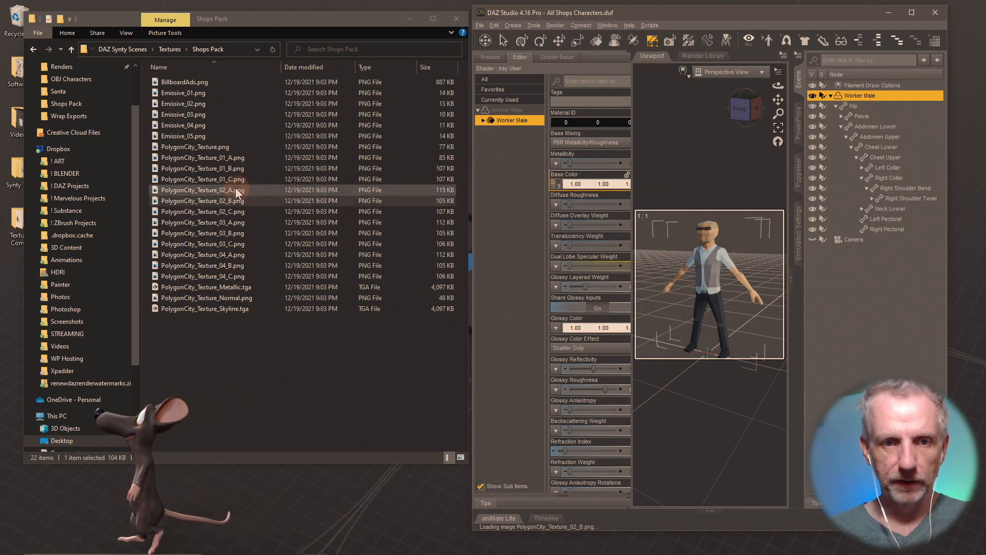
{"action": "left_click_drag", "start_coordinate": [389, 207], "coordinate": [551, 186]}
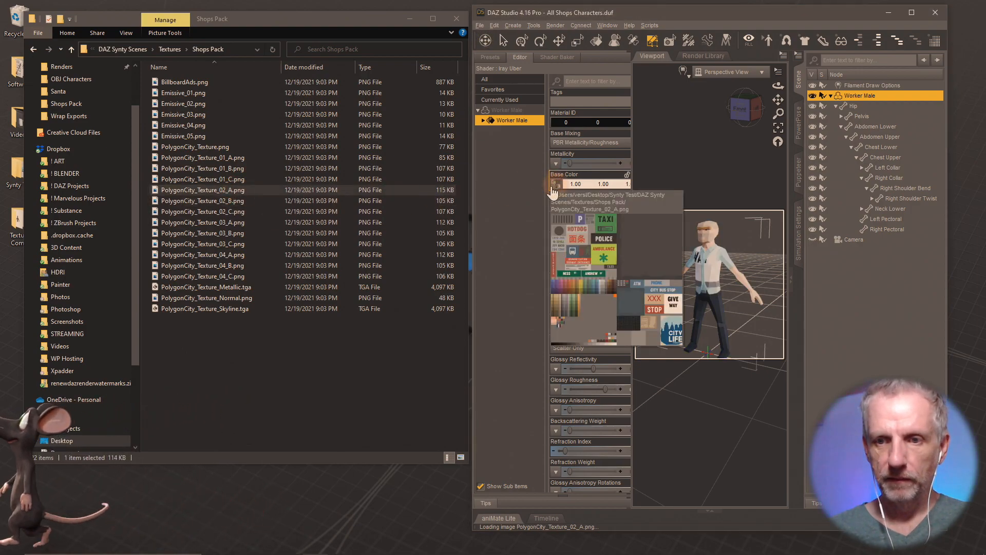
- Cycle Base Color through PolygonCity_Texture_03_A–03_C and 04_A–04_C, then maximize DAZ Studio
{"action": "left_click_drag", "start_coordinate": [233, 223], "coordinate": [554, 188]}
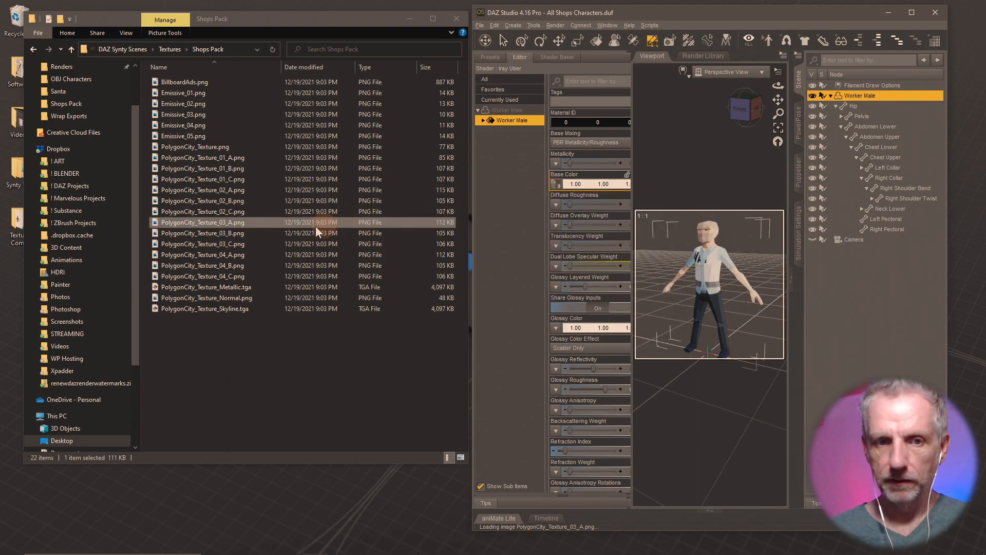
{"action": "left_click_drag", "start_coordinate": [236, 234], "coordinate": [556, 188]}
{"action": "left_click_drag", "start_coordinate": [242, 244], "coordinate": [555, 188]}
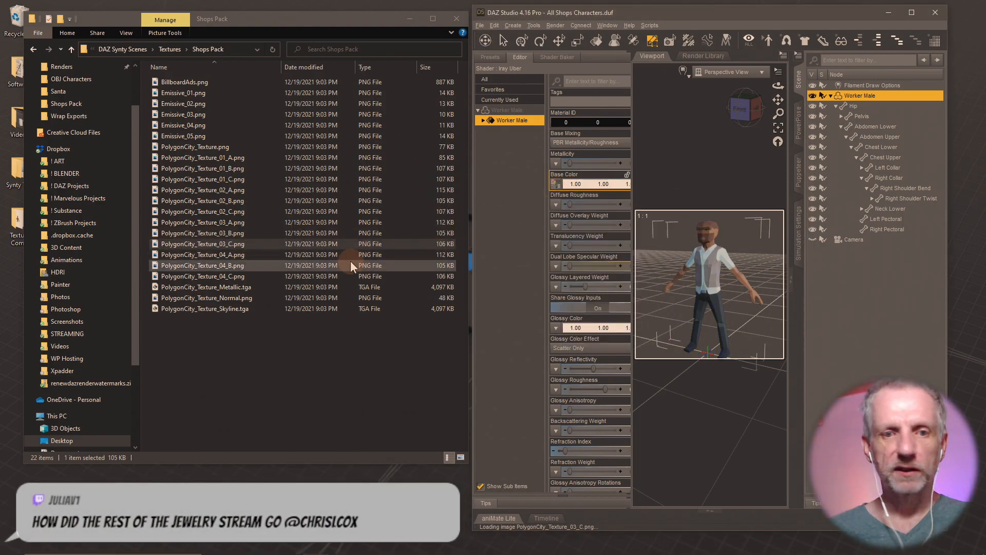
{"action": "left_click_drag", "start_coordinate": [242, 256], "coordinate": [554, 189]}
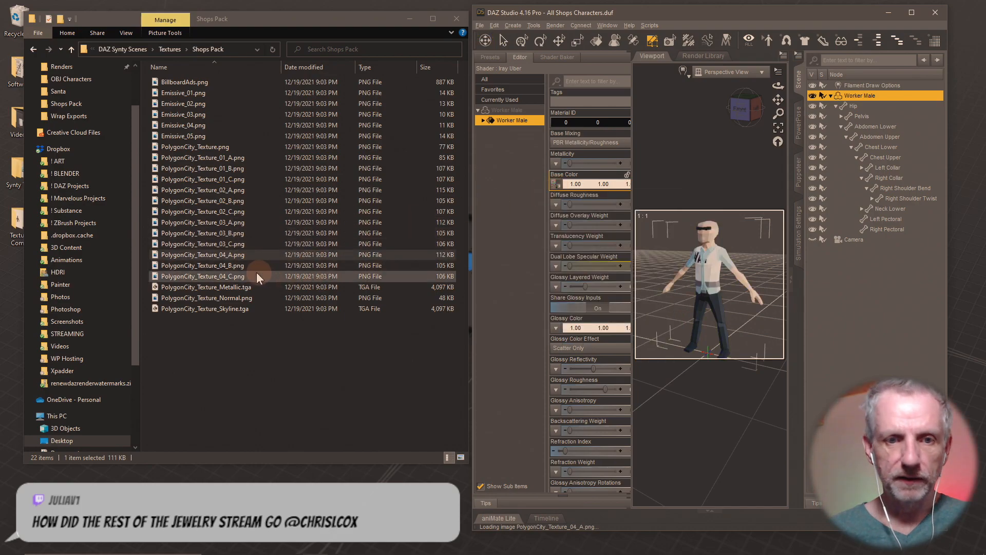
{"action": "left_click_drag", "start_coordinate": [239, 264], "coordinate": [552, 193]}
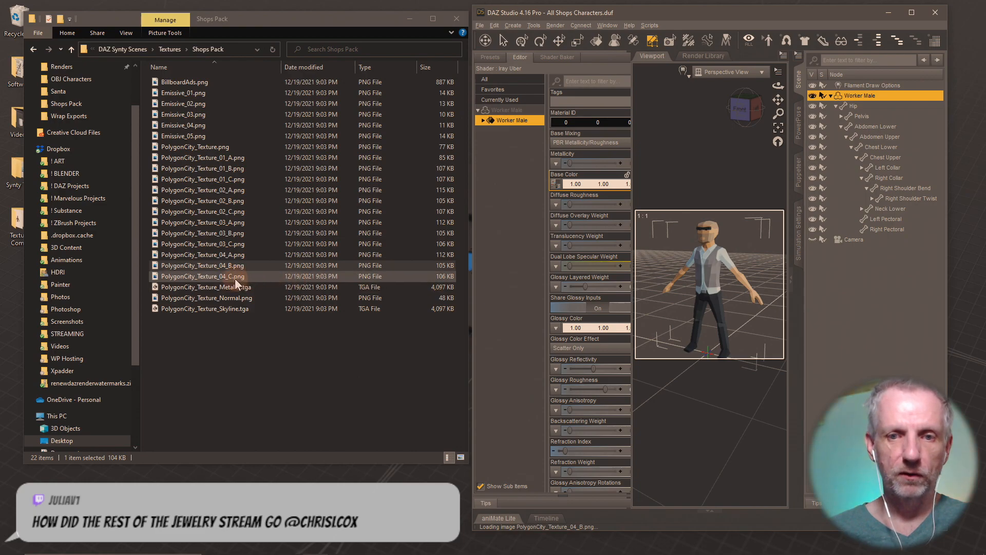
{"action": "left_click_drag", "start_coordinate": [236, 277], "coordinate": [554, 190]}
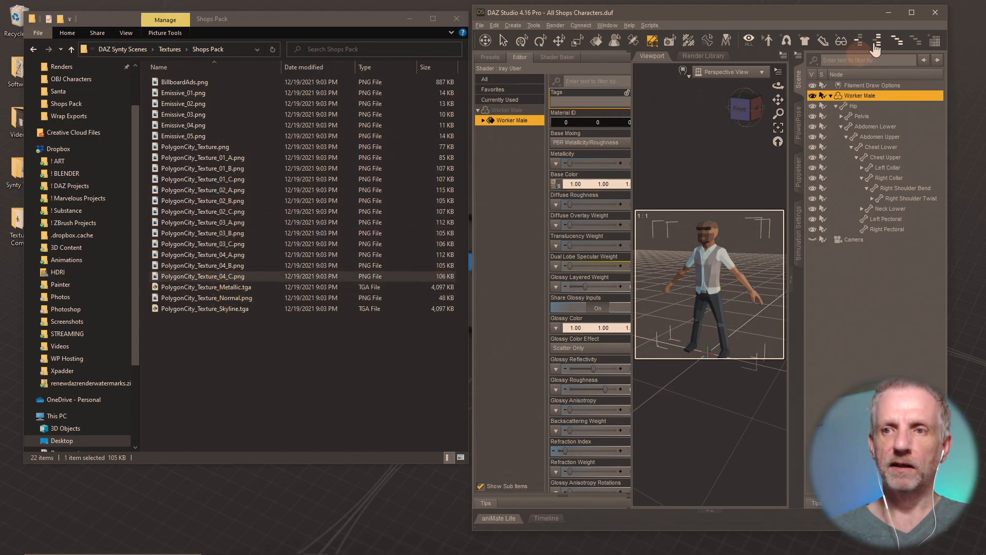
{"action": "left_click", "coordinate": [912, 13]}
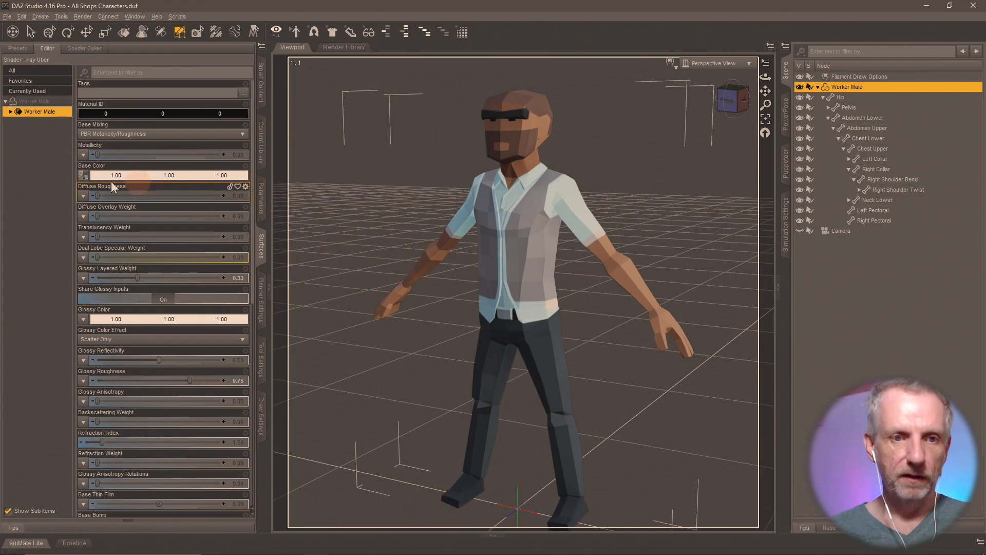
- Preview base colours PolygonCity_Texture_01_A, 02_A, 03_A and 04_A from the image list
{"action": "left_click", "coordinate": [85, 177]}
{"action": "left_click", "coordinate": [173, 232]}
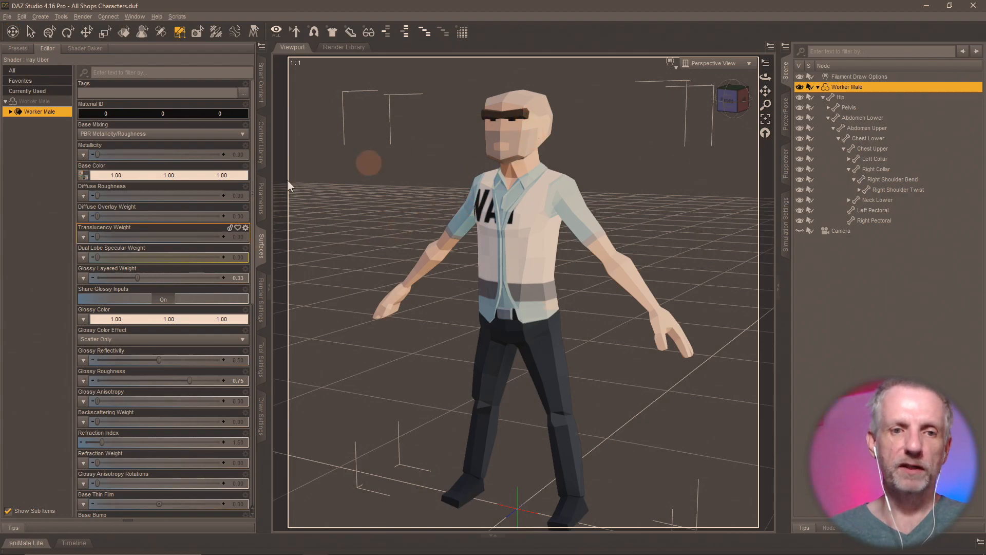
{"action": "left_click", "coordinate": [84, 176]}
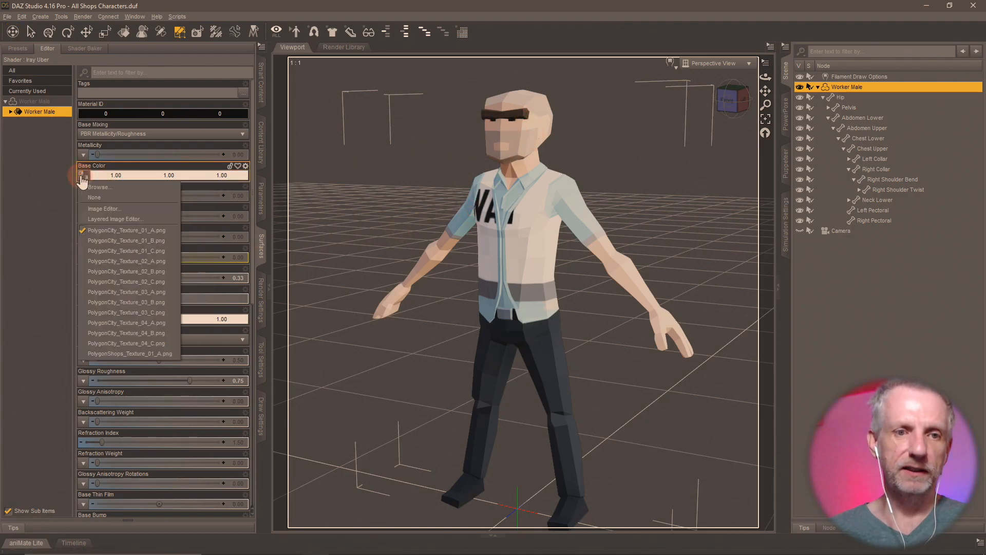
{"action": "left_click", "coordinate": [106, 262]}
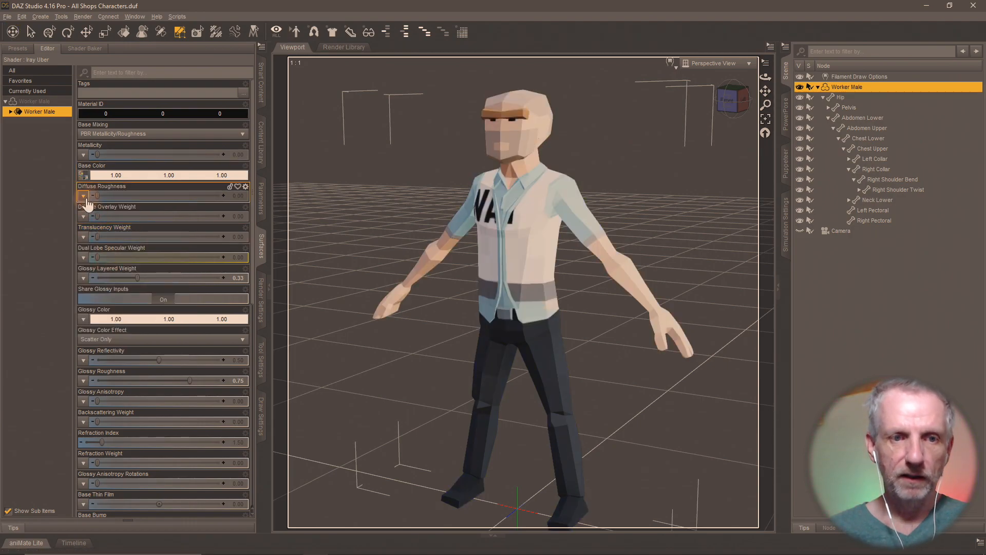
{"action": "left_click", "coordinate": [84, 176]}
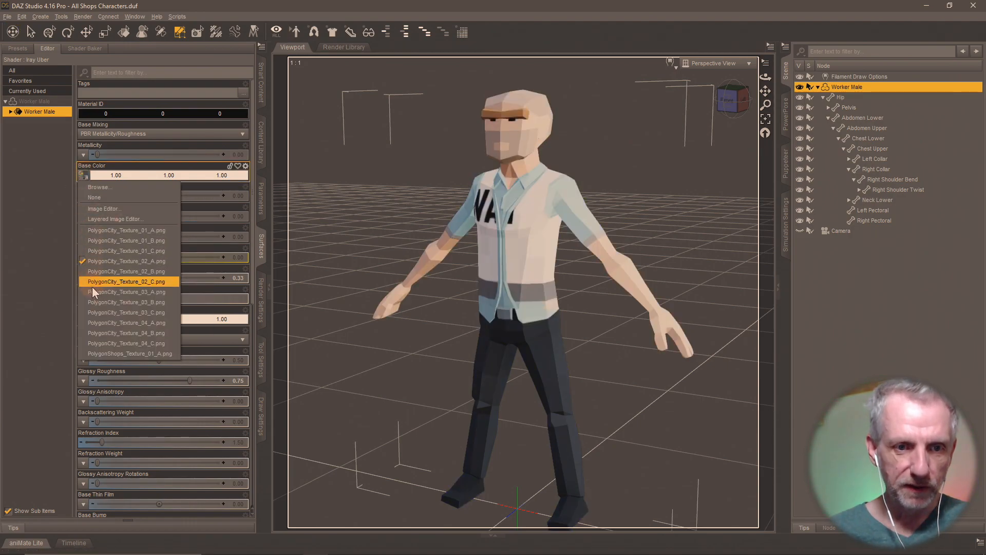
{"action": "left_click", "coordinate": [94, 292]}
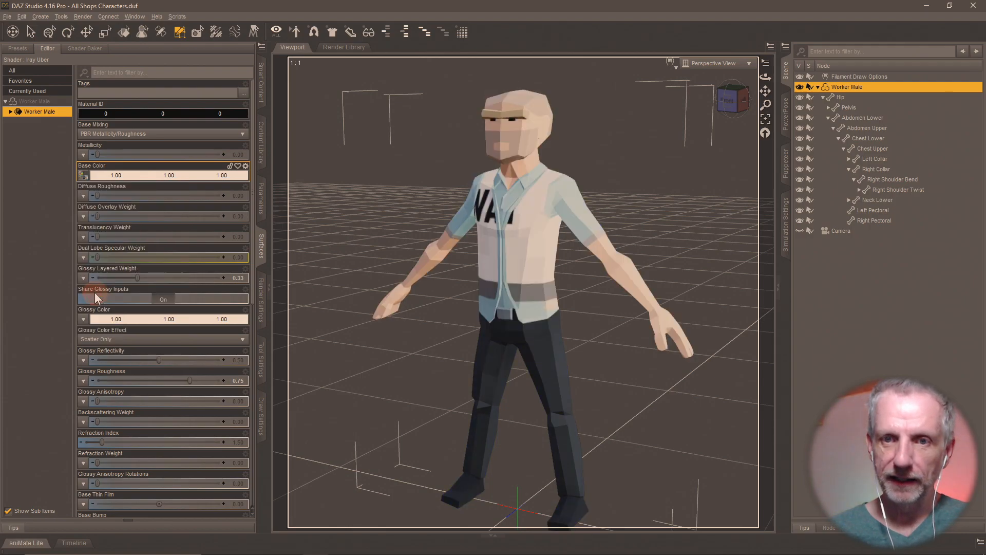
{"action": "left_click", "coordinate": [84, 176]}
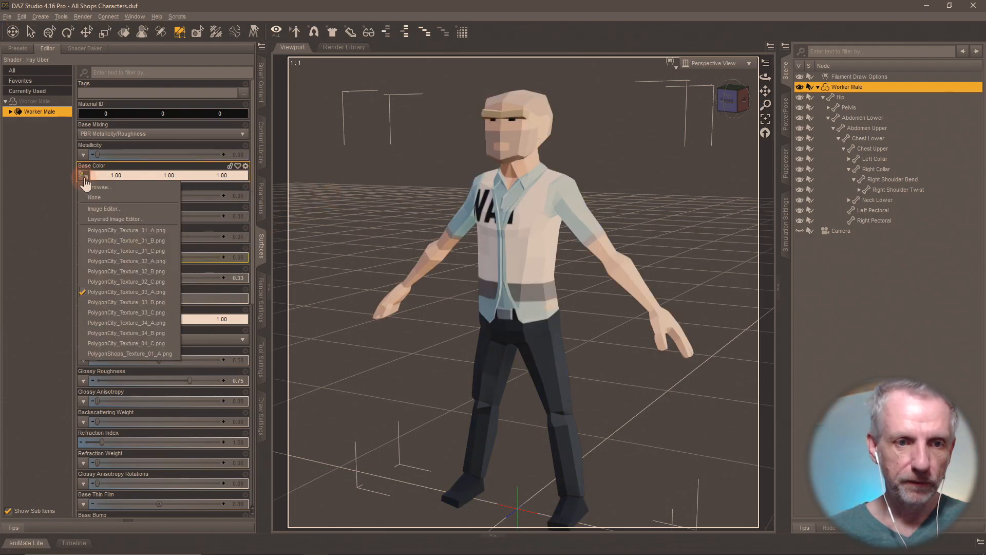
{"action": "left_click", "coordinate": [103, 325]}
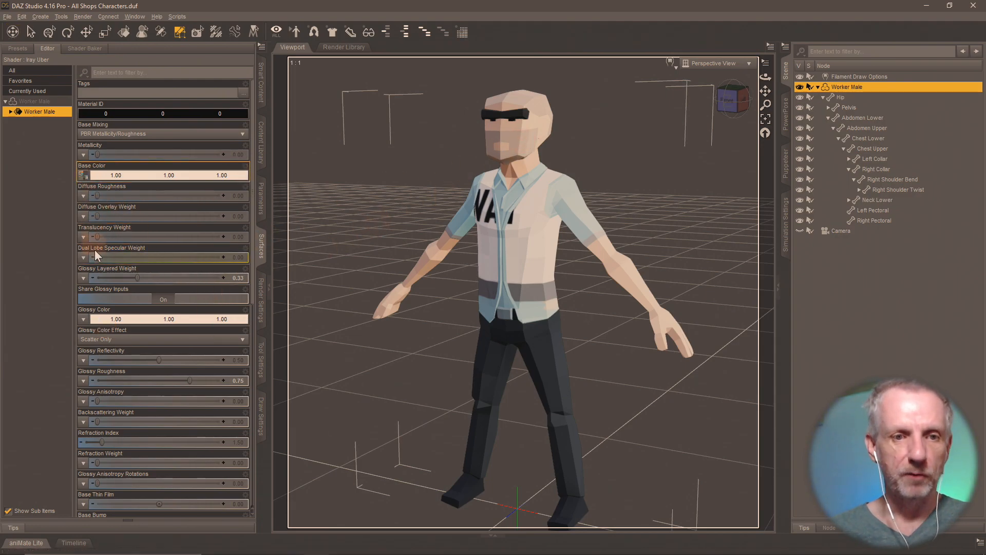
- Settle on PolygonCity_Texture_01_A.png and switch to the Content Library's Shops Materials folder
{"action": "left_click", "coordinate": [84, 176]}
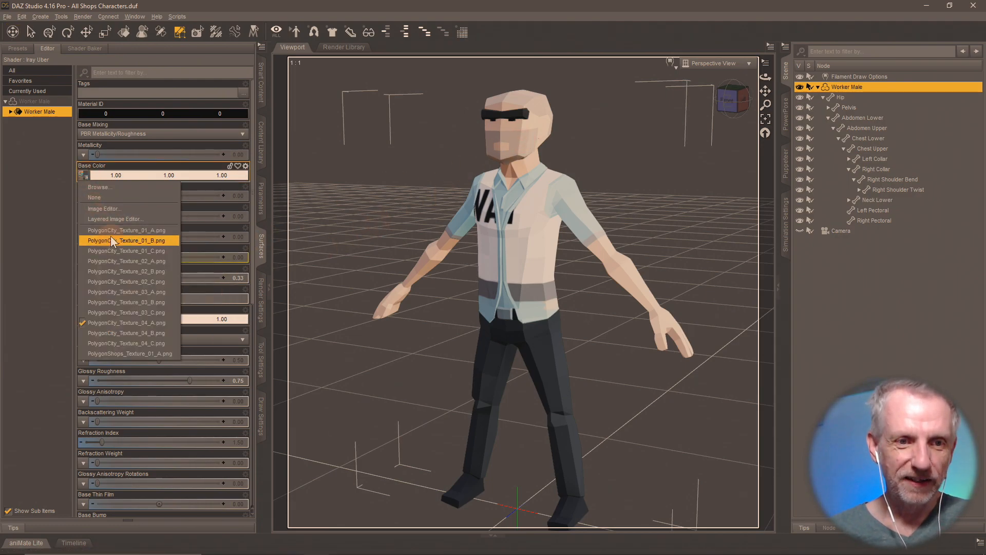
{"action": "left_click", "coordinate": [118, 230]}
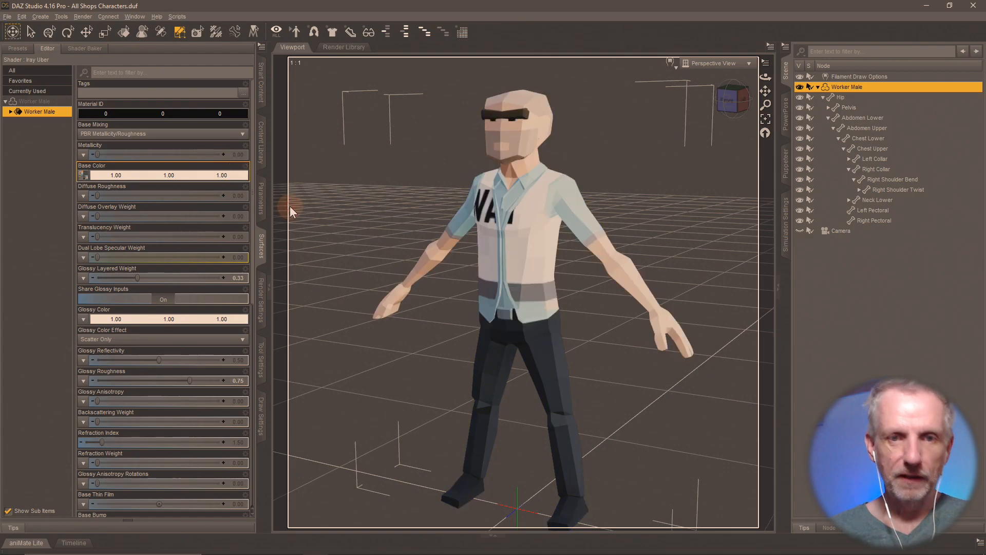
{"action": "left_click", "coordinate": [257, 148]}
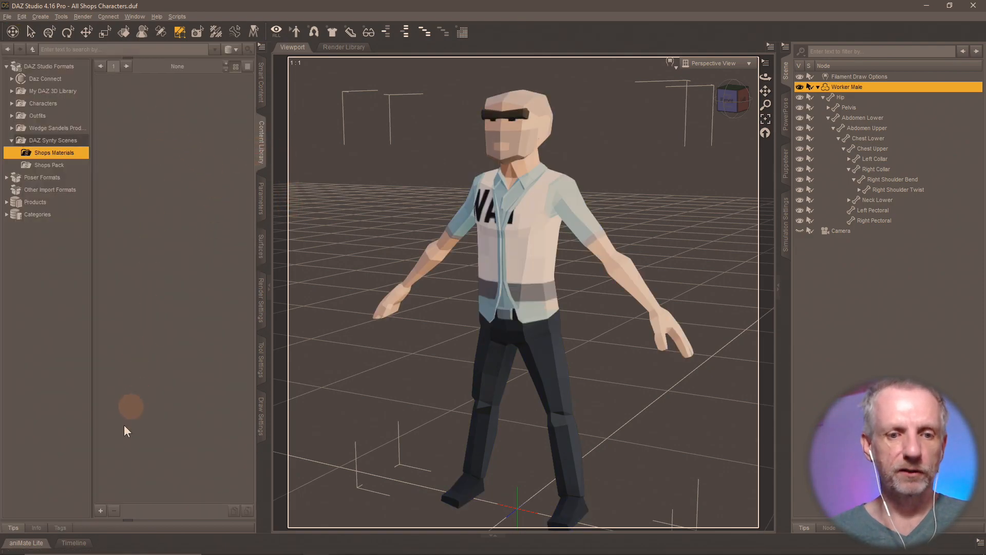
{"action": "left_click", "coordinate": [101, 510]}
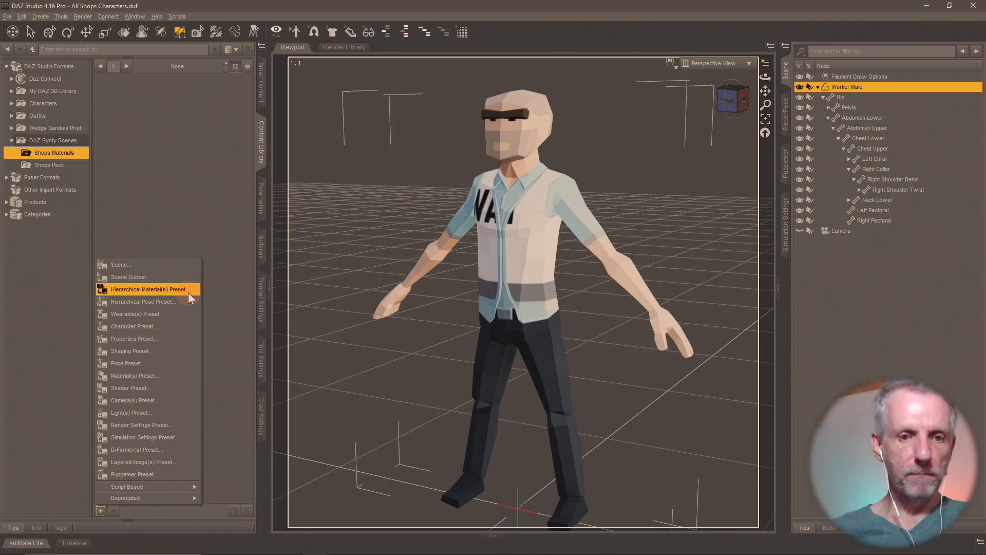
- Choose Material(s) Preset... from the Add Asset menu
{"action": "left_click", "coordinate": [150, 377]}
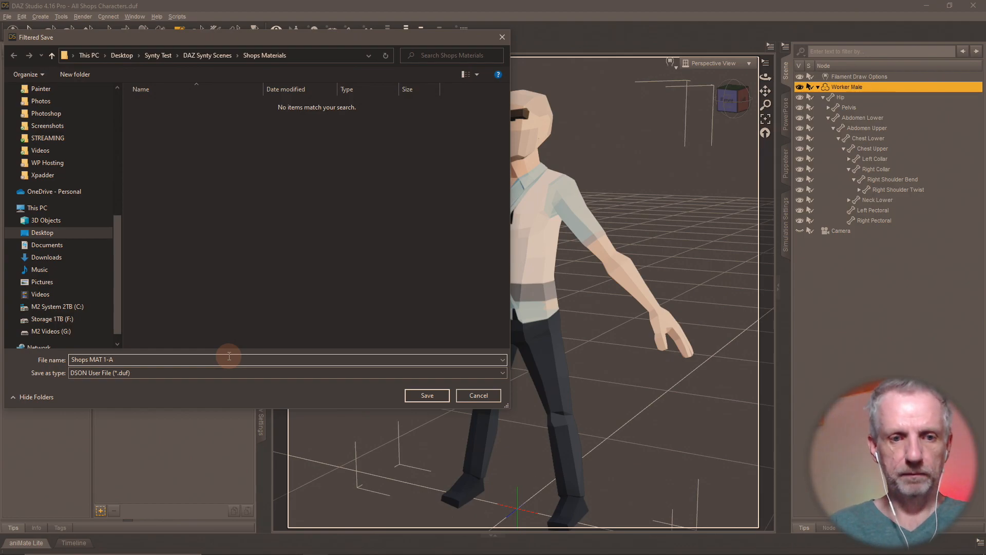
- Confirm the preset name Shops MAT 1-A and accept the save options
{"action": "key", "text": "Return"}
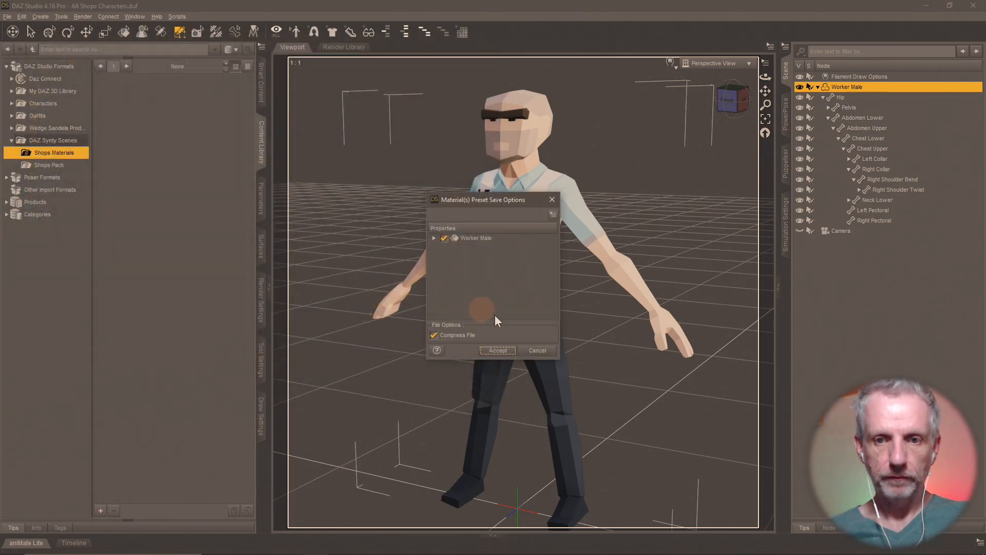
{"action": "left_click", "coordinate": [496, 349]}
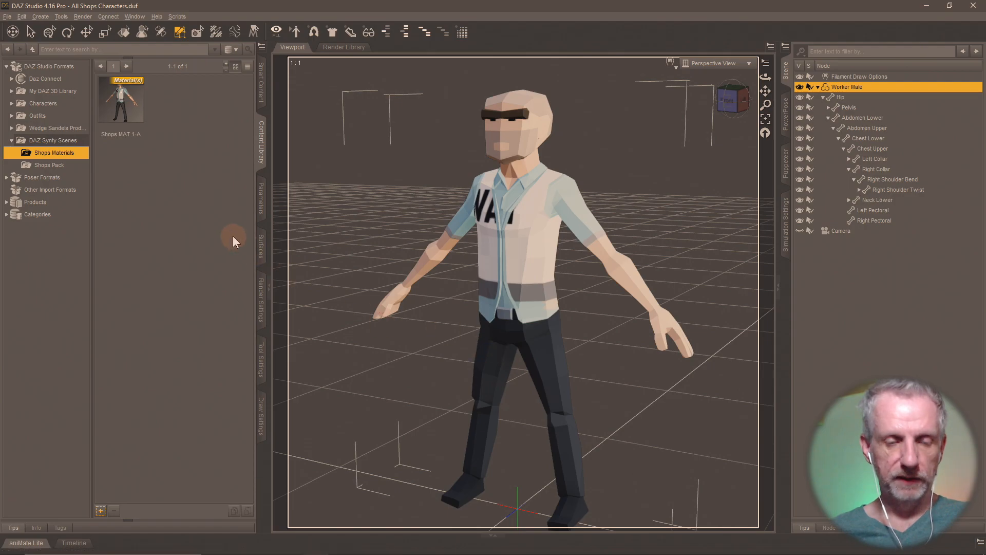
{"action": "left_click", "coordinate": [100, 511]}
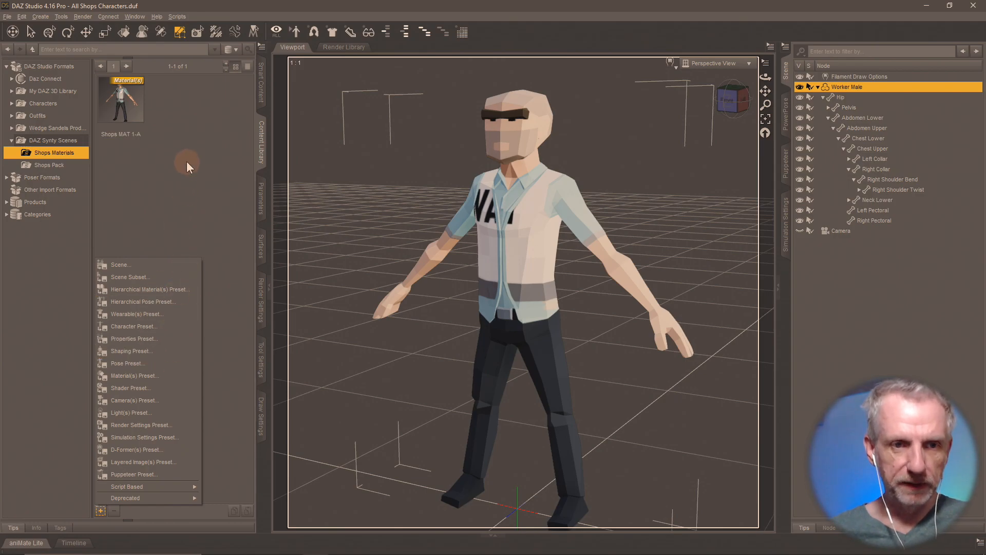
{"action": "left_click", "coordinate": [186, 180]}
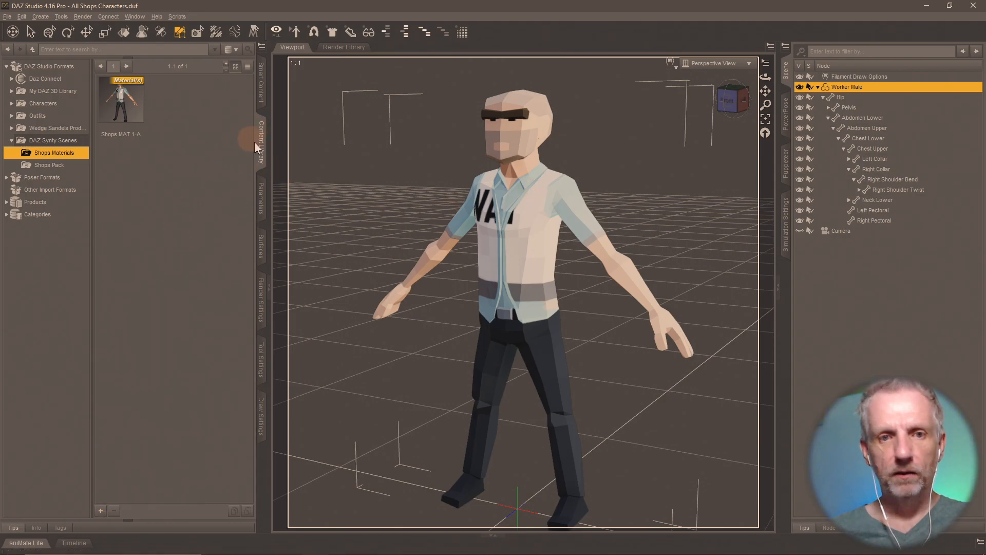
{"action": "left_click", "coordinate": [56, 141]}
{"action": "left_click", "coordinate": [69, 164]}
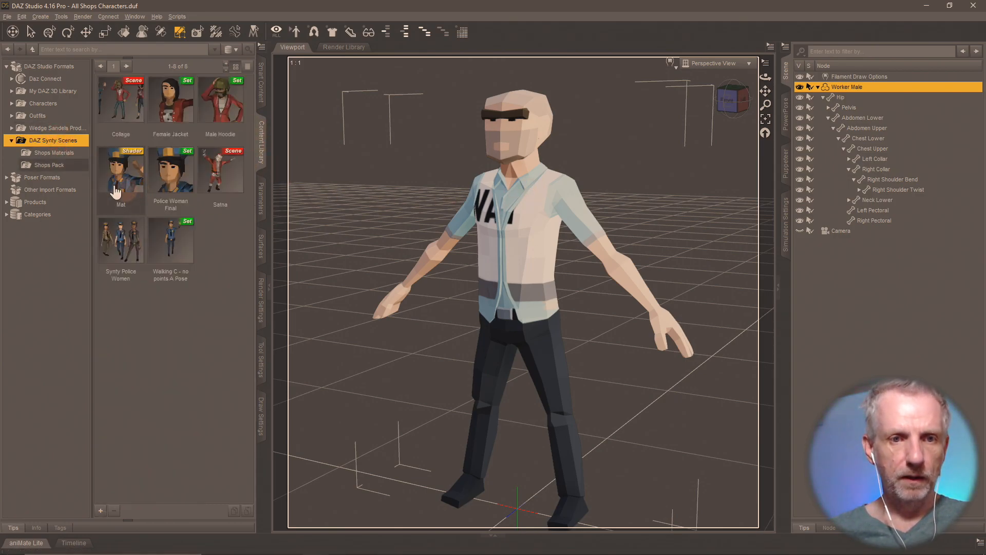
{"action": "left_click", "coordinate": [67, 153]}
{"action": "left_click", "coordinate": [67, 165]}
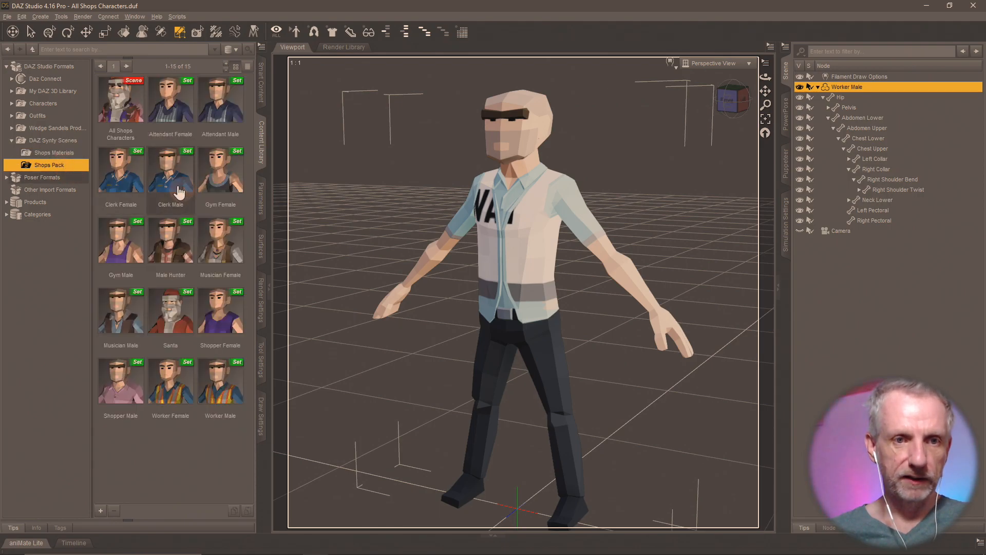
{"action": "double_click", "coordinate": [187, 114]}
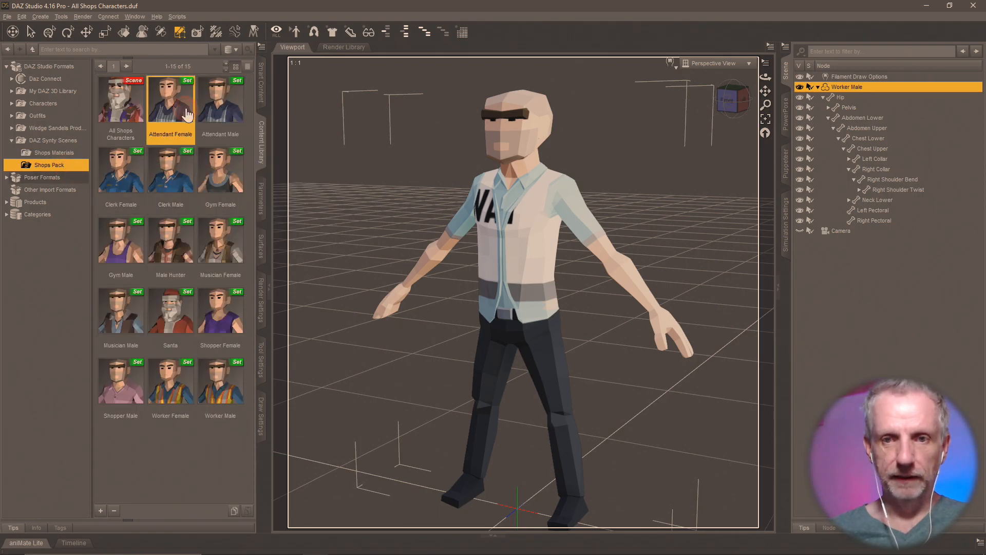
{"action": "left_click", "coordinate": [817, 86]}
{"action": "left_click", "coordinate": [799, 87]}
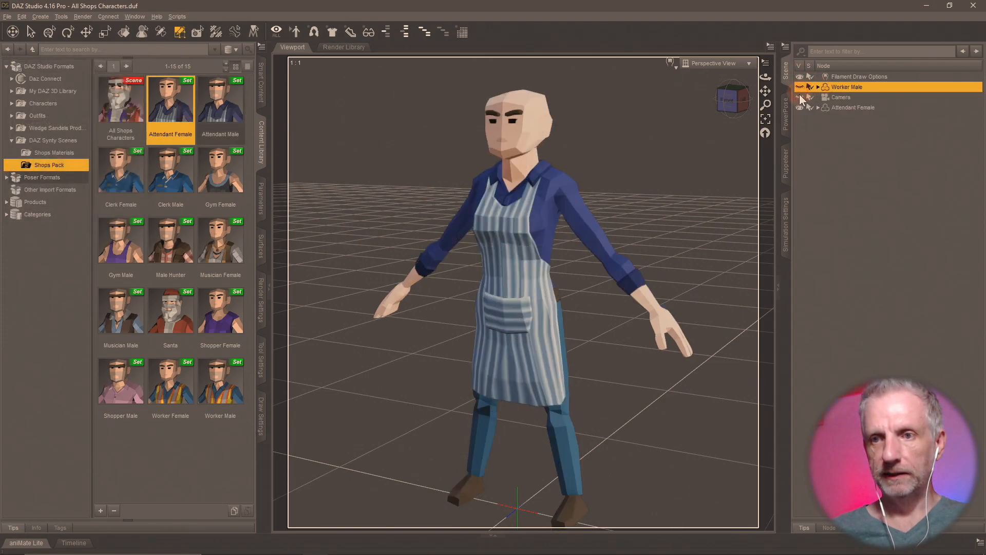
{"action": "left_click", "coordinate": [865, 107]}
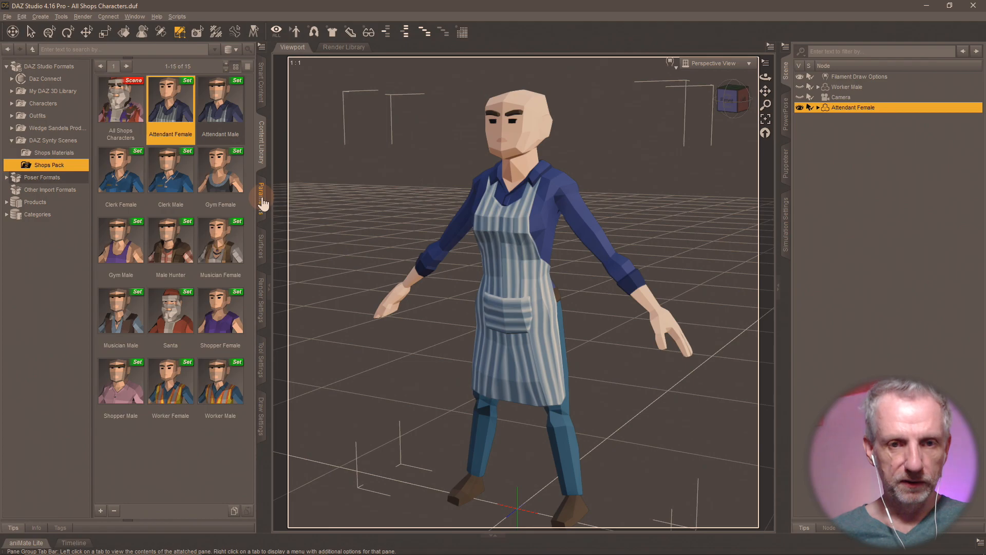
{"action": "left_click", "coordinate": [54, 153]}
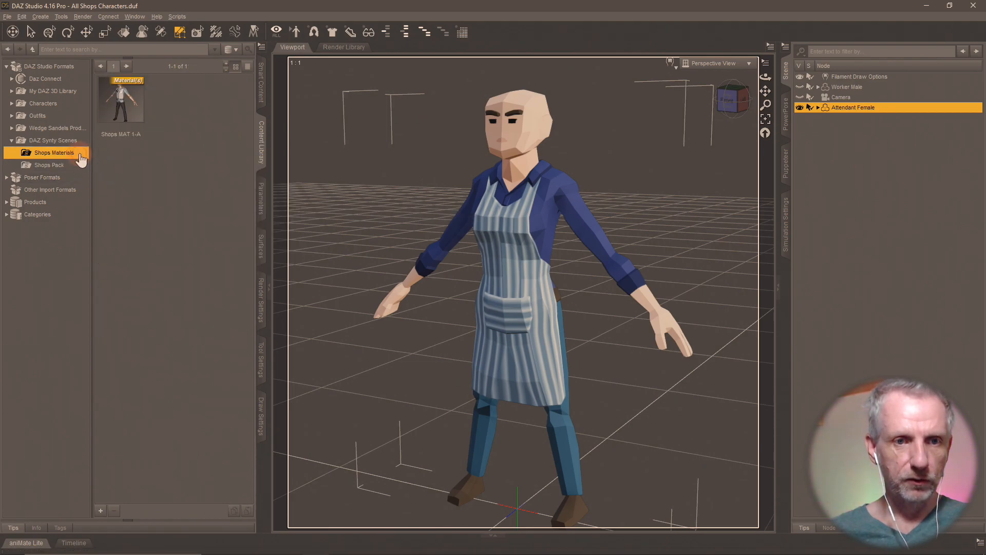
{"action": "left_click", "coordinate": [134, 119]}
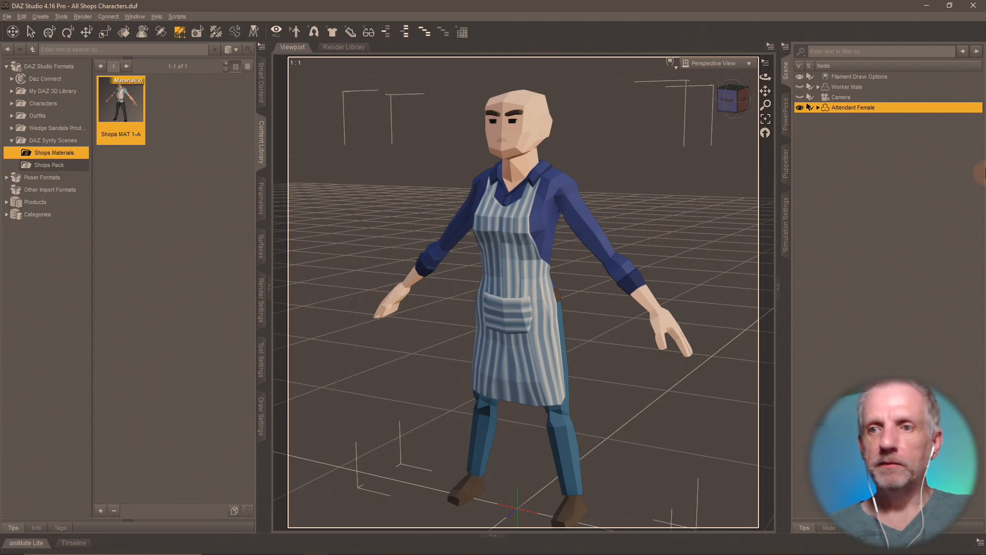
{"action": "key", "text": "Delete"}
{"action": "left_click", "coordinate": [802, 87]}
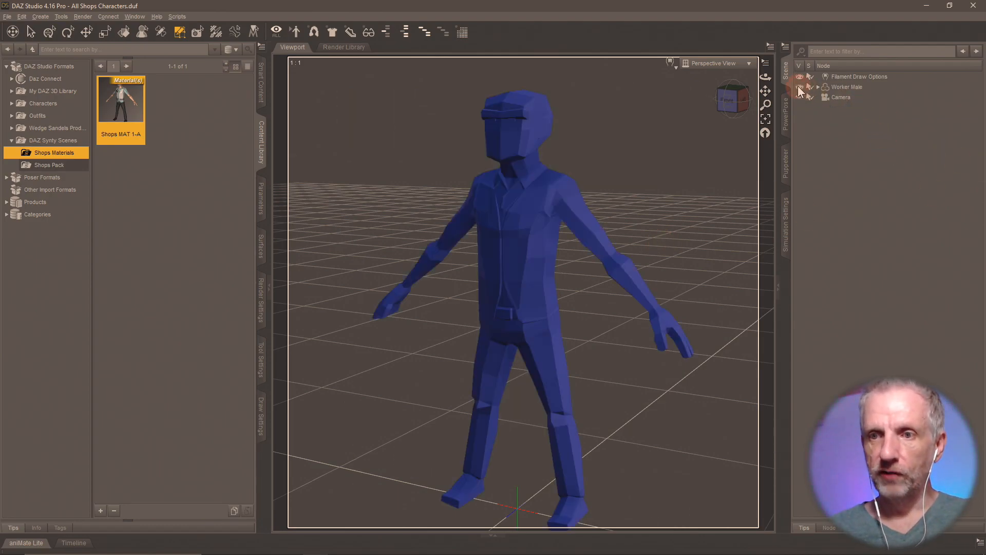
{"action": "left_click", "coordinate": [848, 88]}
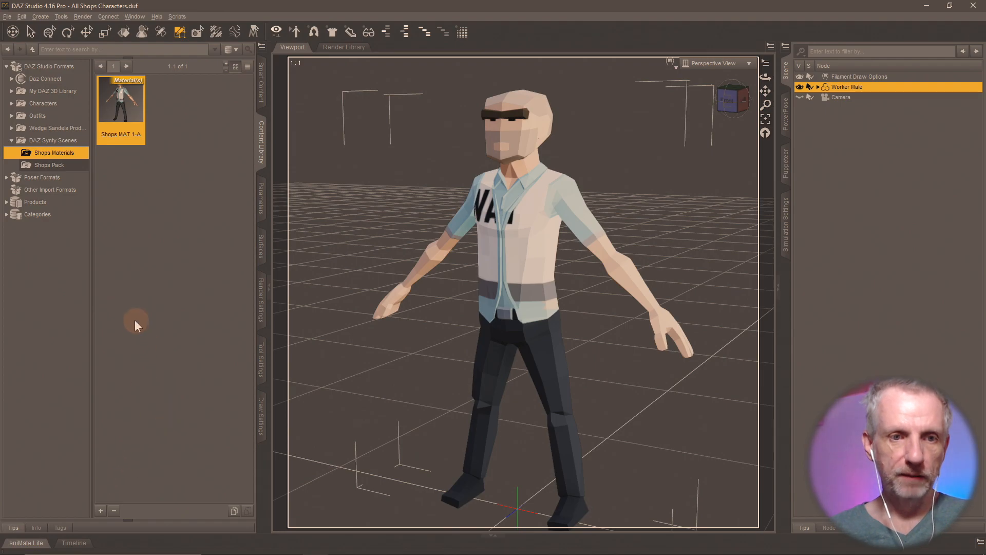
- Switch Base Color to PolygonCity_Texture_01_B.png and start a new Material(s) Preset save
{"action": "left_click", "coordinate": [261, 254]}
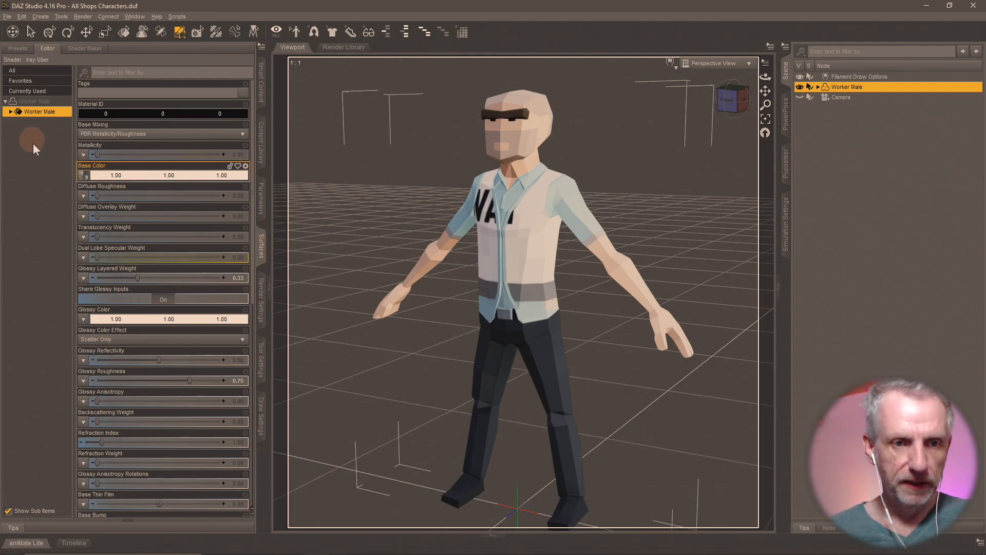
{"action": "left_click", "coordinate": [83, 178]}
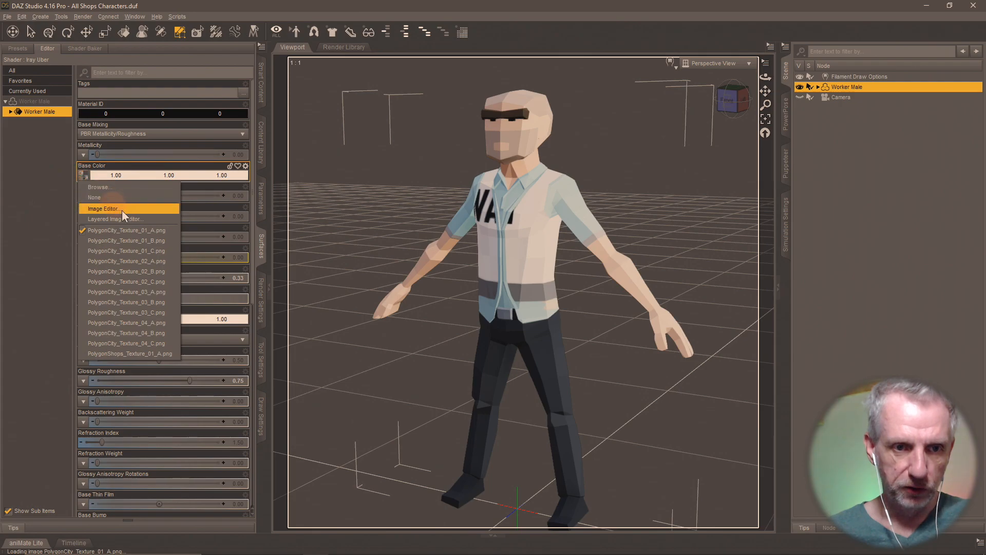
{"action": "left_click", "coordinate": [166, 239]}
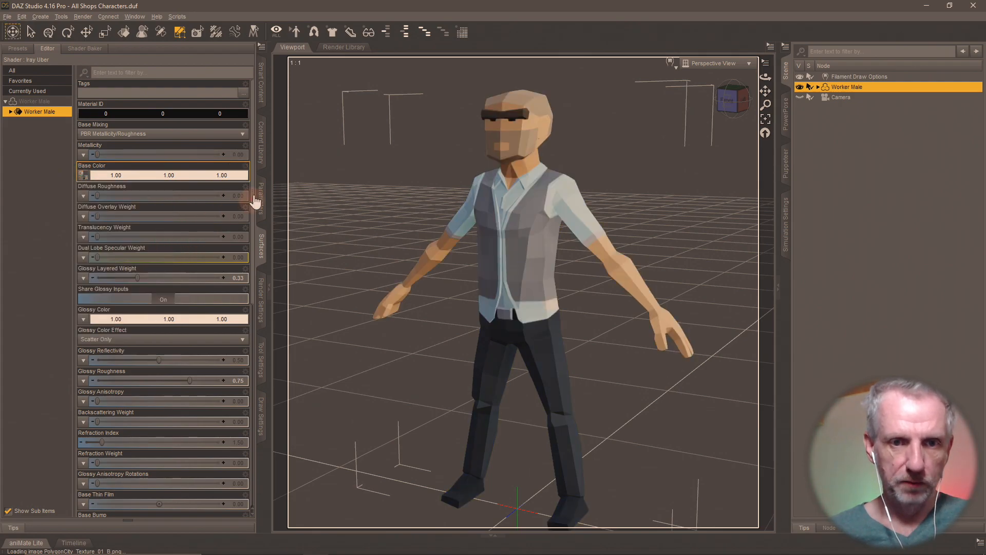
{"action": "left_click", "coordinate": [260, 144]}
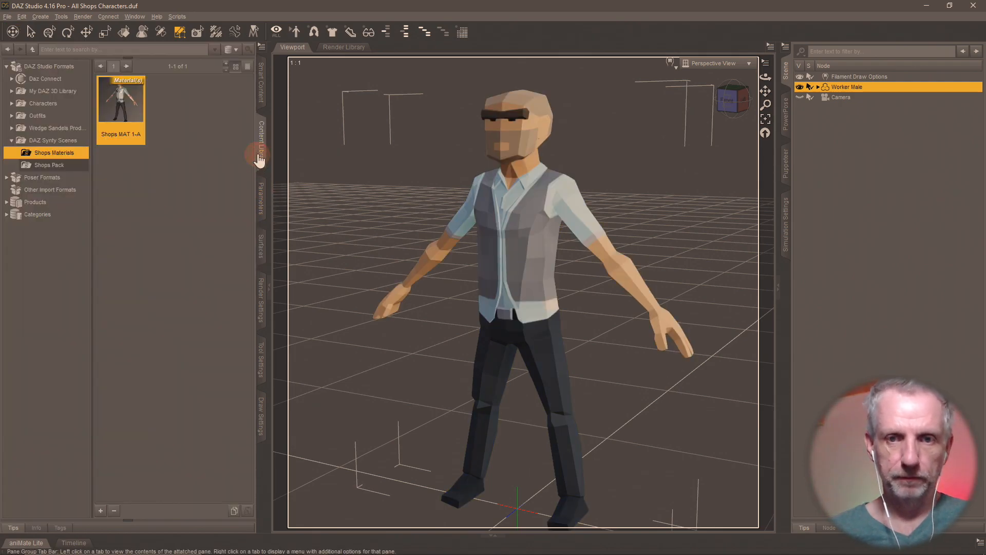
{"action": "left_click", "coordinate": [101, 510]}
{"action": "left_click", "coordinate": [153, 375]}
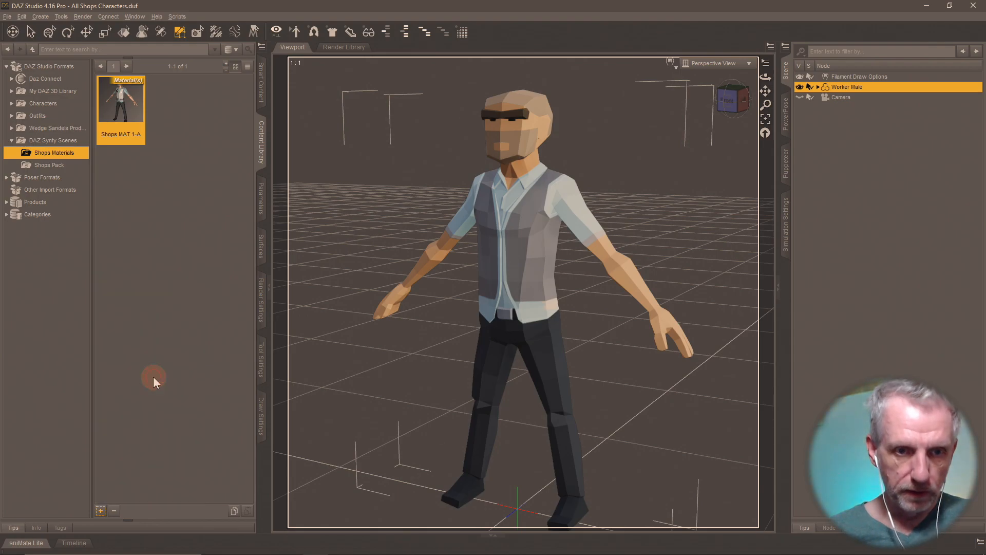
- Save the current look as the material preset Shopa MAT 1-B with default options
{"action": "type", "text": "Shopa "}
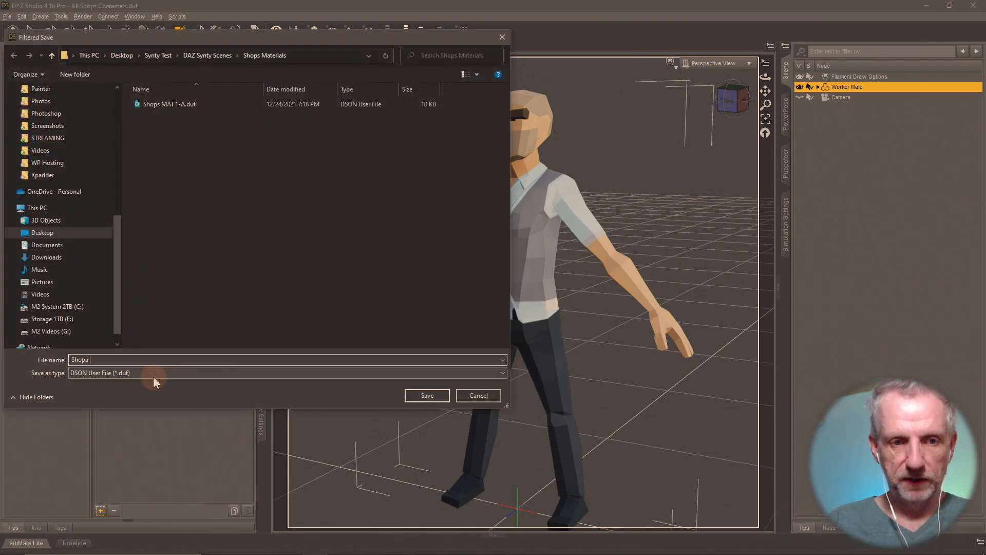
{"action": "type", "text": "MAT 1"}
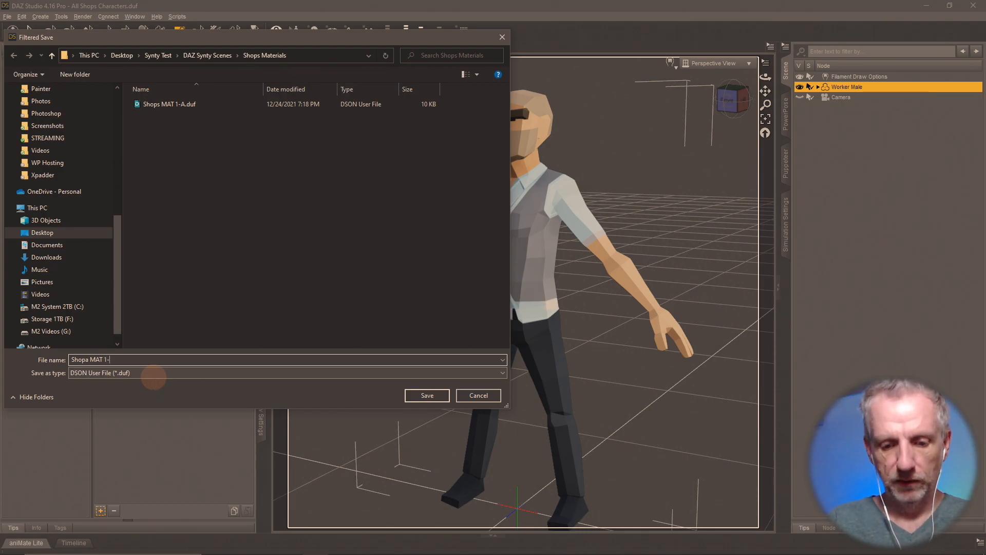
{"action": "type", "text": "-A"}
{"action": "key", "text": "Return"}
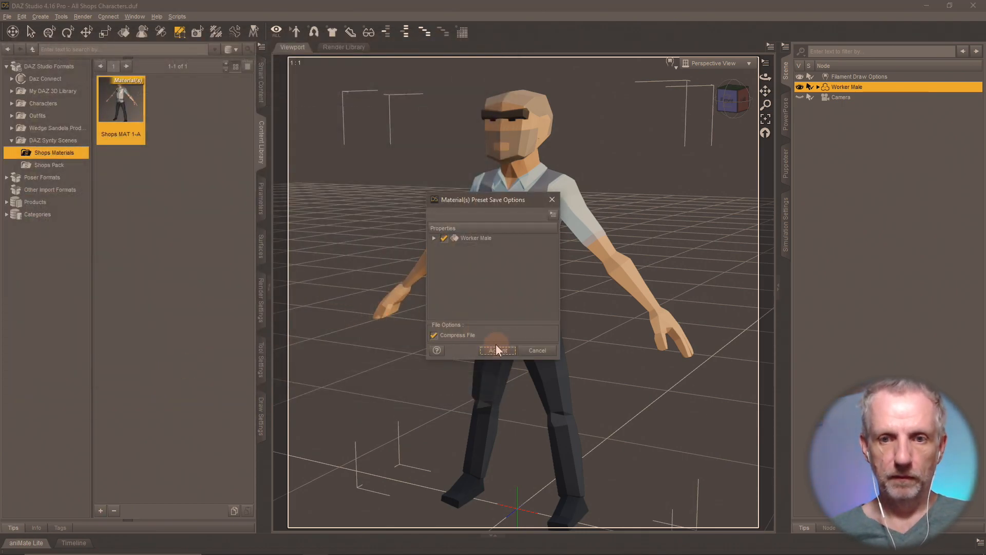
{"action": "left_click", "coordinate": [495, 349]}
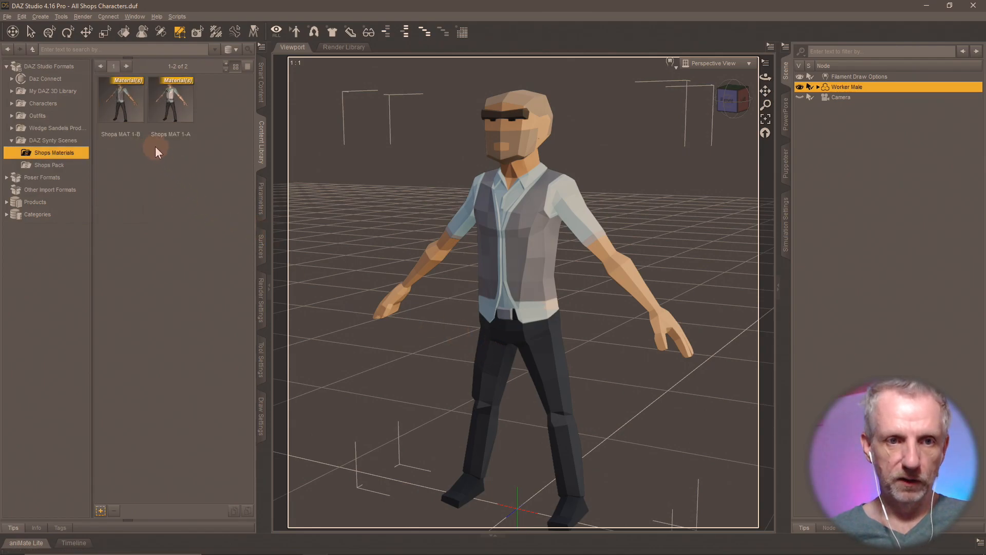
- Compare presets Shops MAT 1-A and 1-B on the figure, ending on 1-B's grey vest
{"action": "double_click", "coordinate": [176, 107]}
{"action": "double_click", "coordinate": [140, 112]}
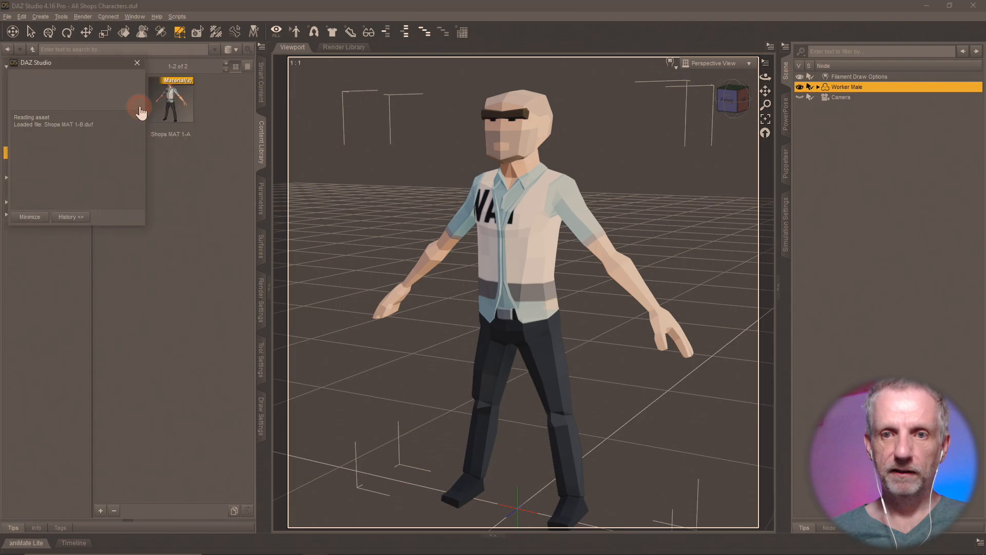
{"action": "double_click", "coordinate": [163, 109]}
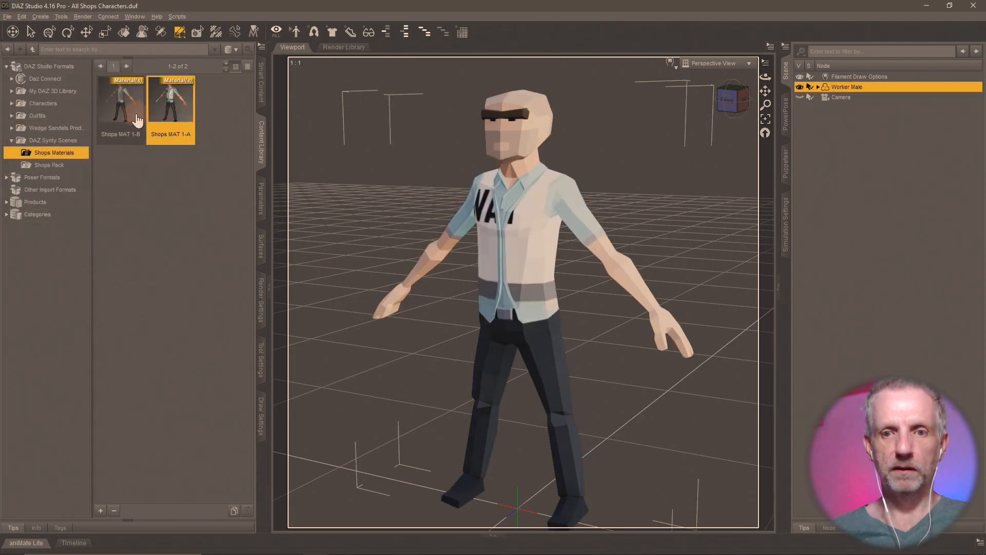
{"action": "double_click", "coordinate": [137, 120]}
{"action": "double_click", "coordinate": [170, 105]}
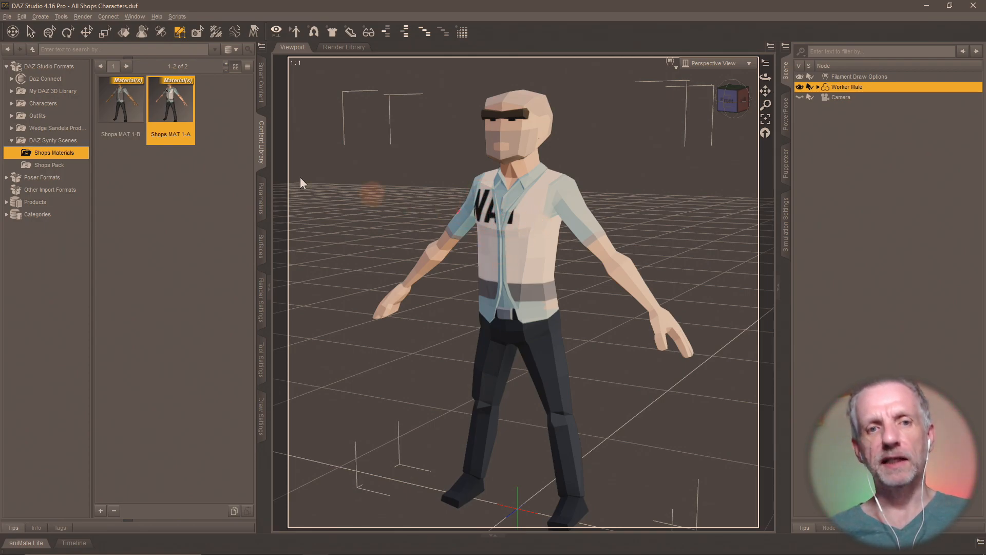
{"action": "double_click", "coordinate": [124, 126]}
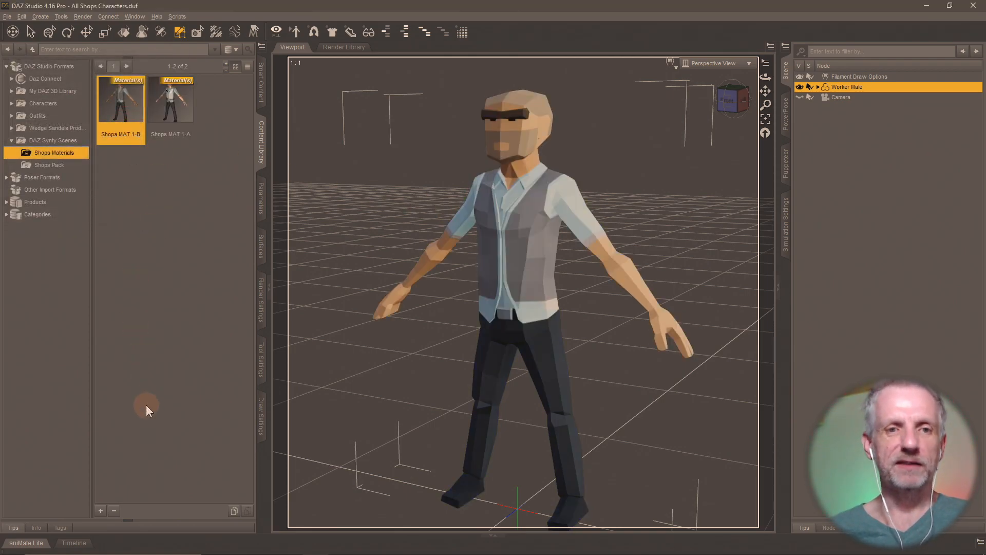
{"action": "left_click", "coordinate": [101, 510]}
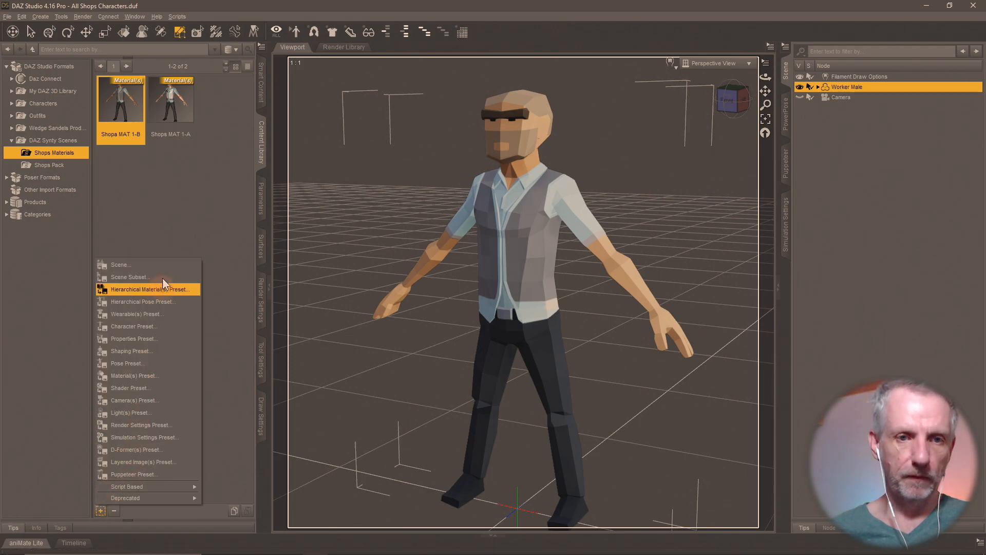
{"action": "left_click", "coordinate": [255, 242]}
- Drag PolygonCity_Texture_01_C.png from Explorer onto Worker Male's Base Color slot
{"action": "left_click", "coordinate": [257, 245]}
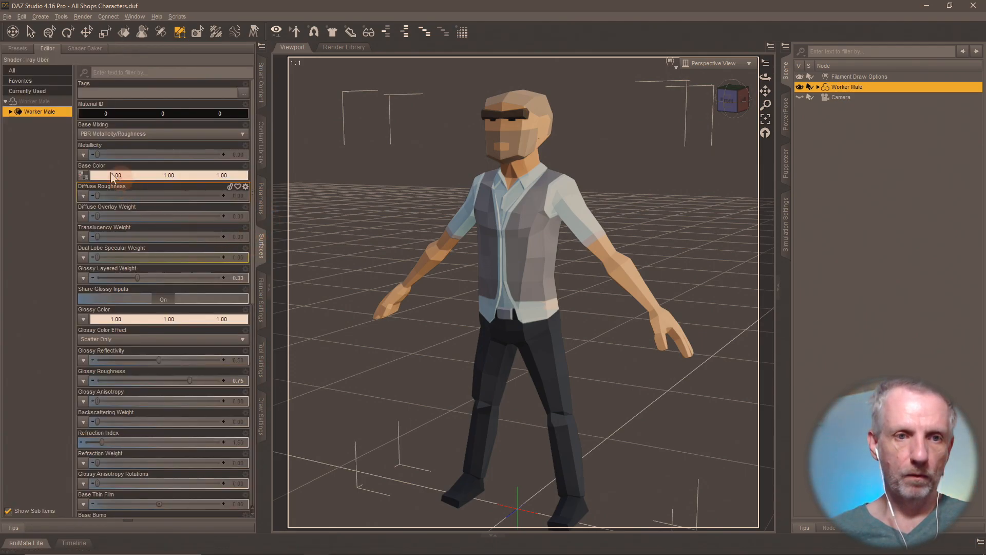
{"action": "left_click", "coordinate": [84, 175]}
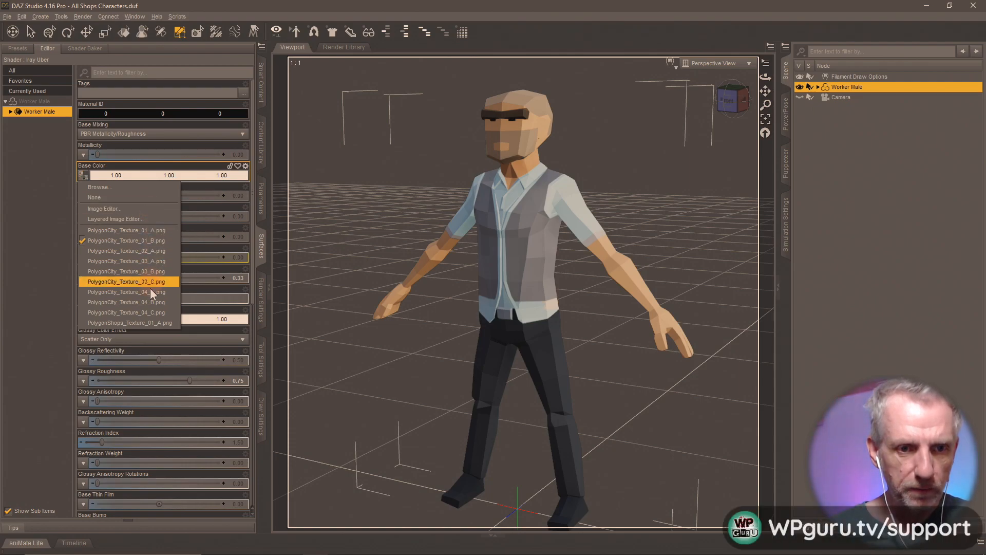
{"action": "key", "text": "Escape"}
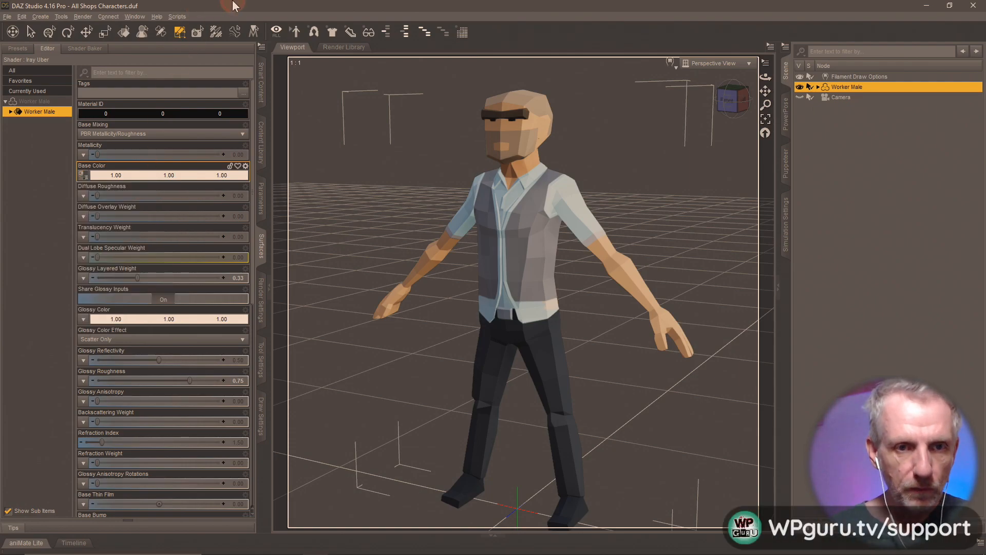
{"action": "double_click", "coordinate": [231, 7]}
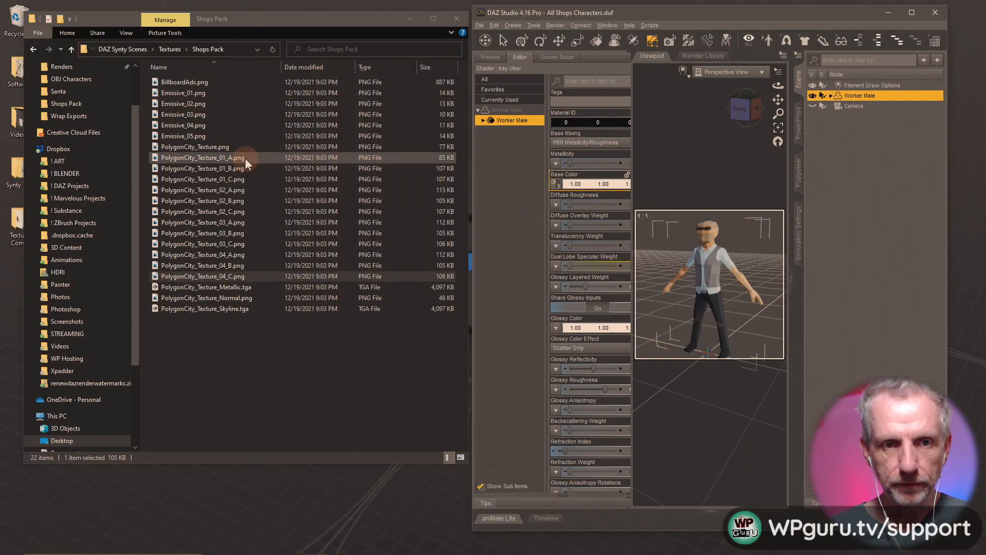
{"action": "left_click_drag", "start_coordinate": [217, 180], "coordinate": [557, 191]}
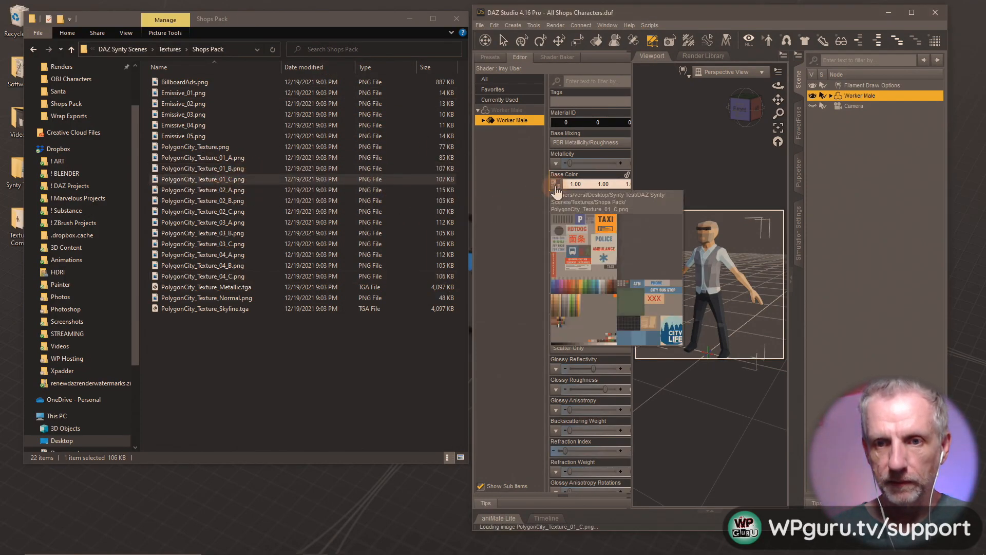
{"action": "left_click", "coordinate": [912, 13]}
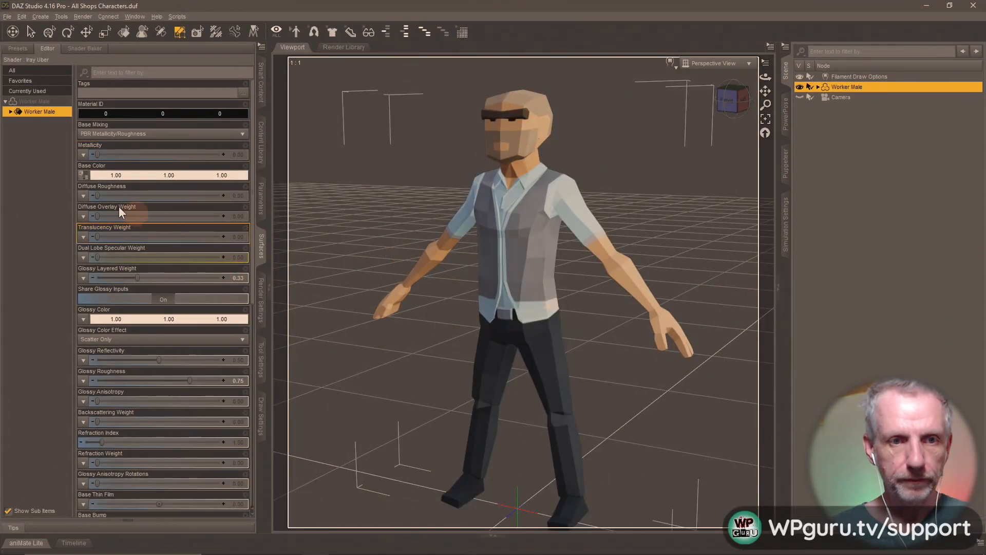
- Load PolygonCity_Texture_01_C.png as Base Color via Browse and return to Shops Materials
{"action": "left_click", "coordinate": [82, 175]}
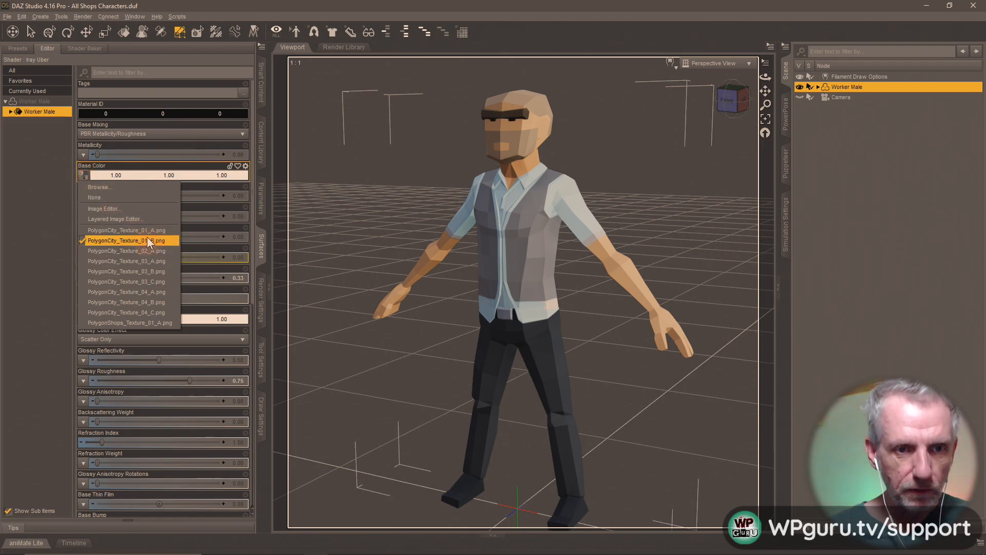
{"action": "left_click", "coordinate": [138, 188]}
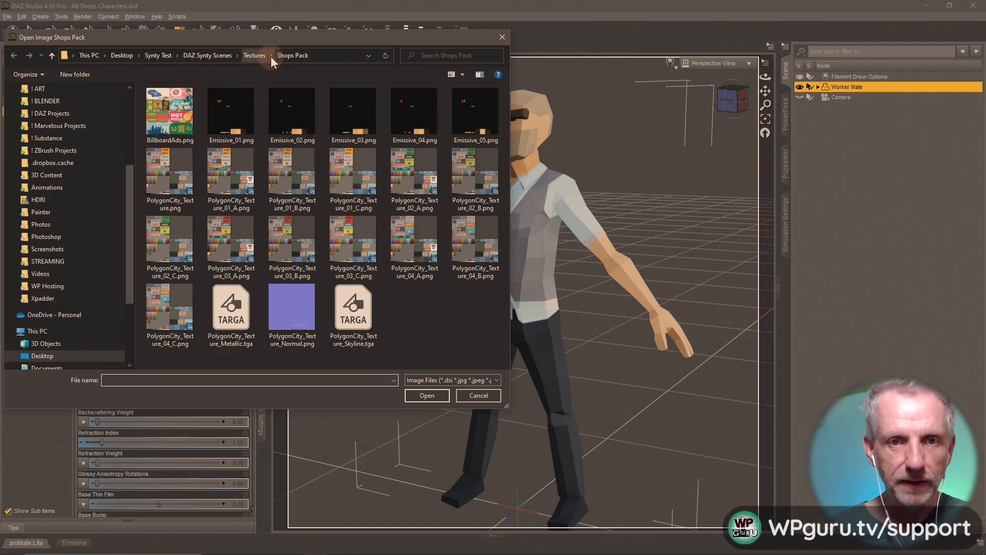
{"action": "left_click", "coordinate": [362, 165]}
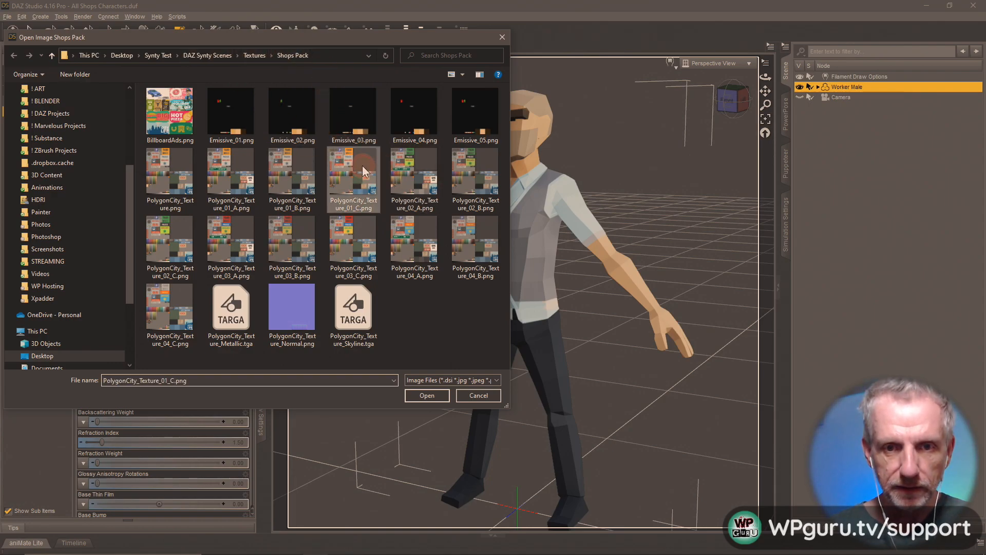
{"action": "left_click", "coordinate": [427, 397]}
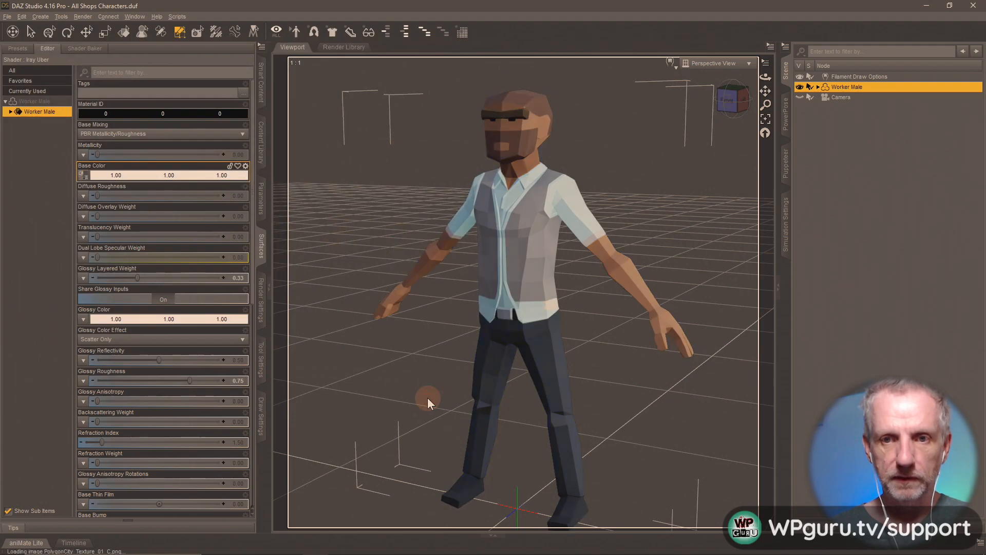
{"action": "left_click", "coordinate": [261, 146]}
{"action": "left_click", "coordinate": [101, 511]}
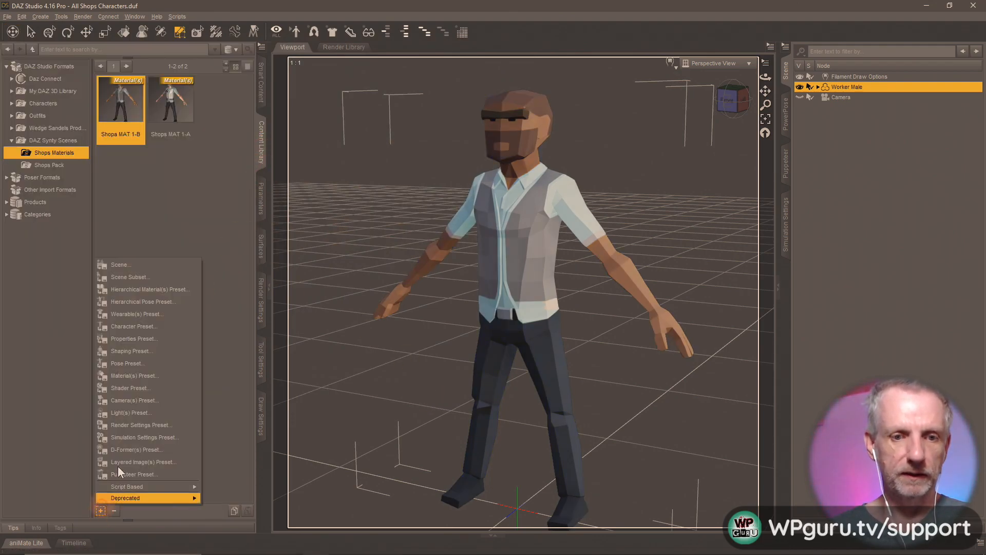
- Save the darker-skin look as material preset Shops MAT 1-C, then reopen Surfaces
{"action": "left_click", "coordinate": [164, 377]}
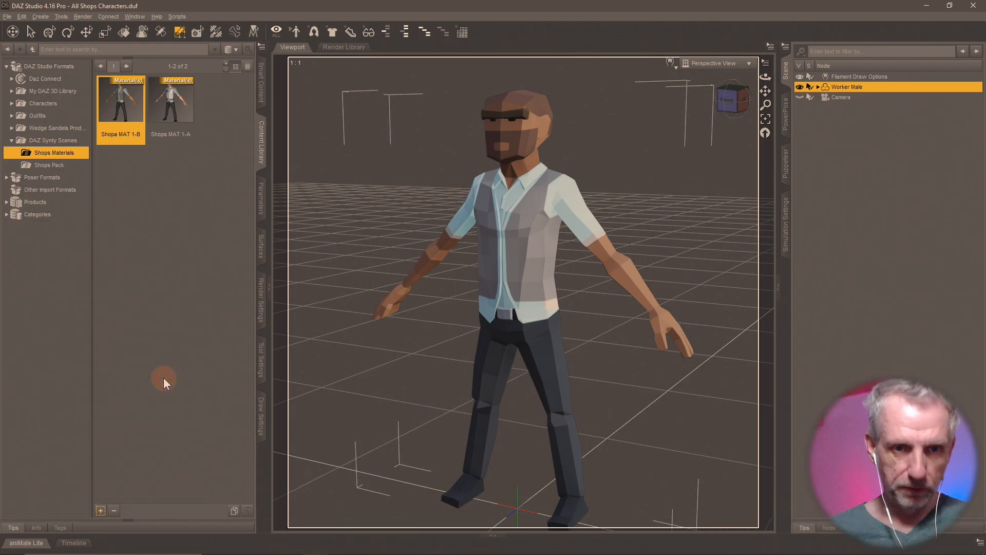
{"action": "type", "text": "Shops M"}
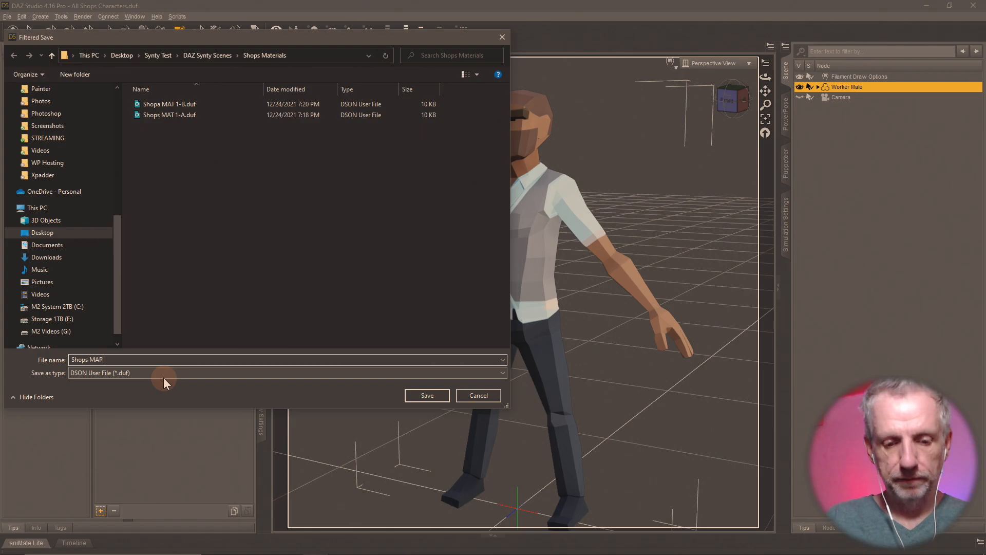
{"action": "type", "text": "AT 1-"}
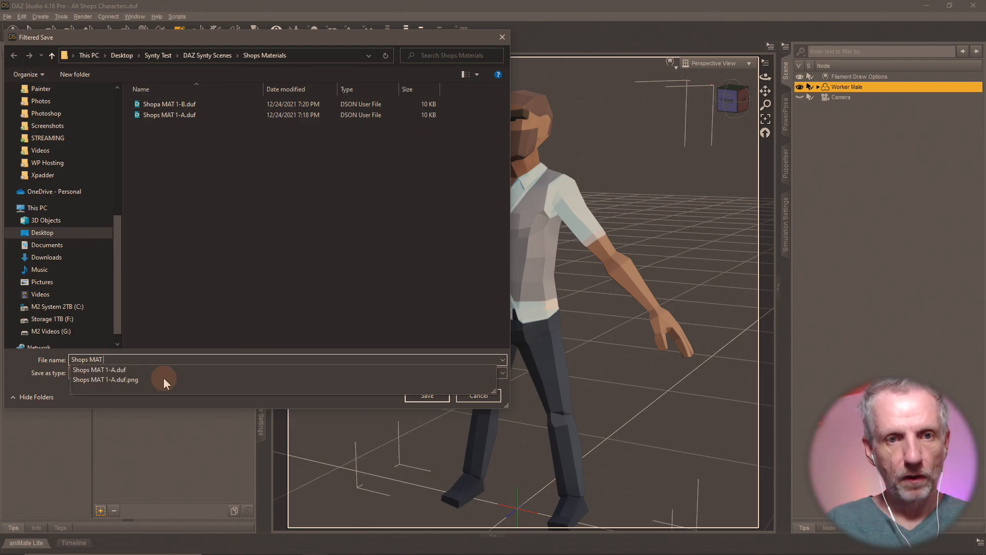
{"action": "type", "text": "C"}
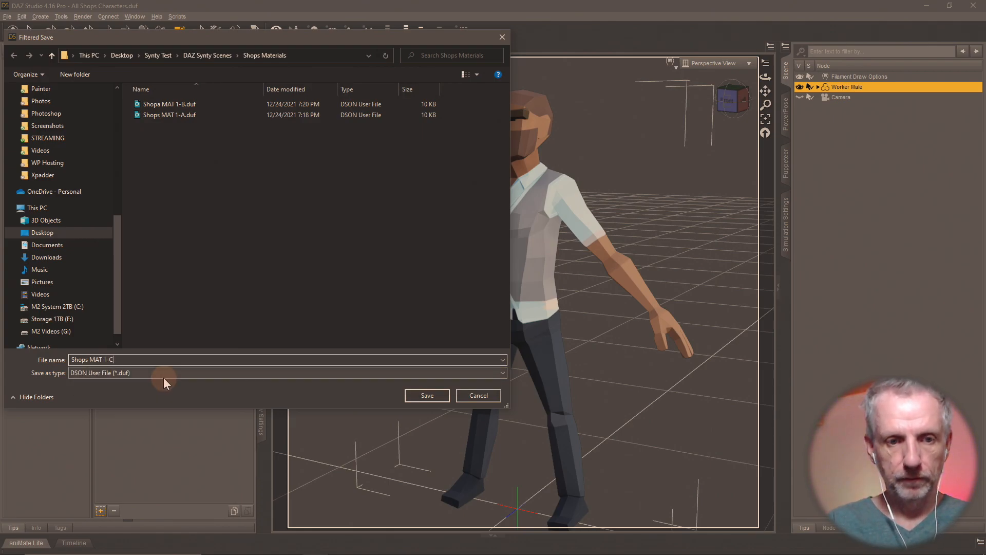
{"action": "key", "text": "Return"}
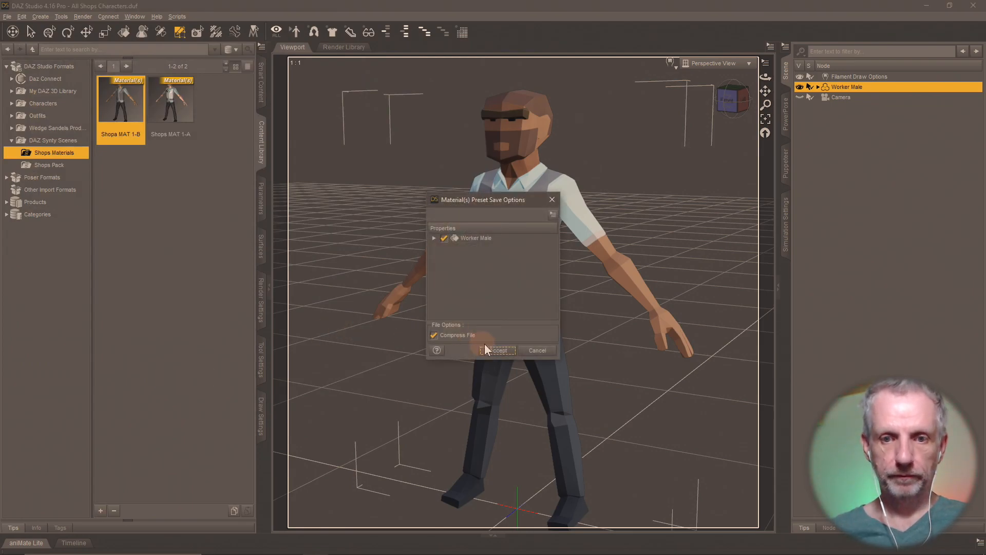
{"action": "left_click", "coordinate": [487, 347]}
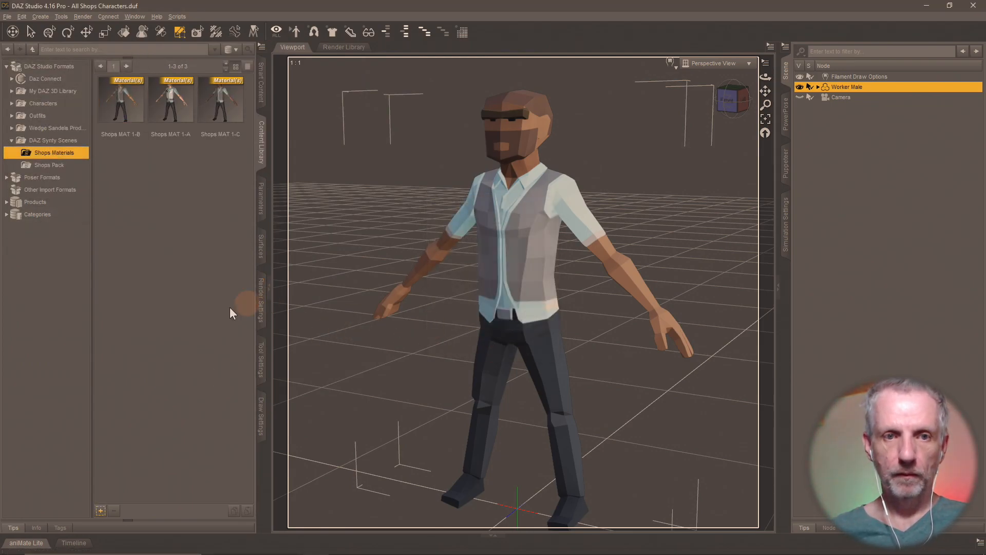
{"action": "left_click", "coordinate": [260, 256]}
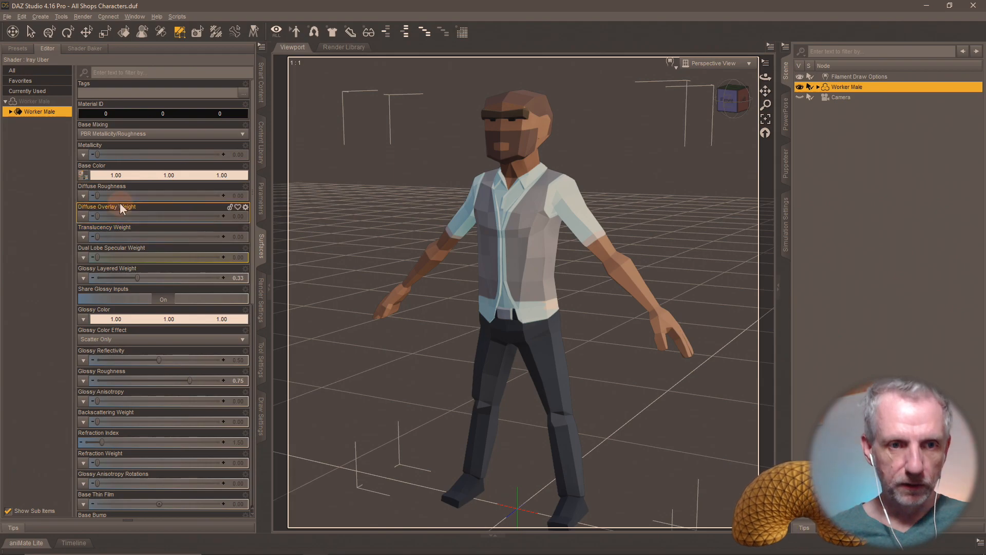
- Switch Base Color to PolygonCity_Texture_02_A from the image list
{"action": "left_click", "coordinate": [85, 182]}
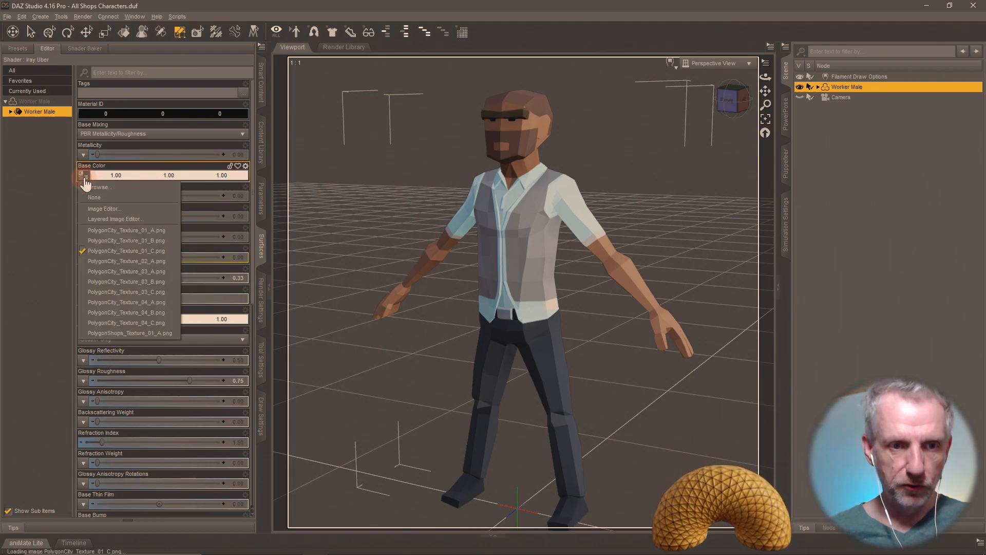
{"action": "left_click", "coordinate": [173, 258]}
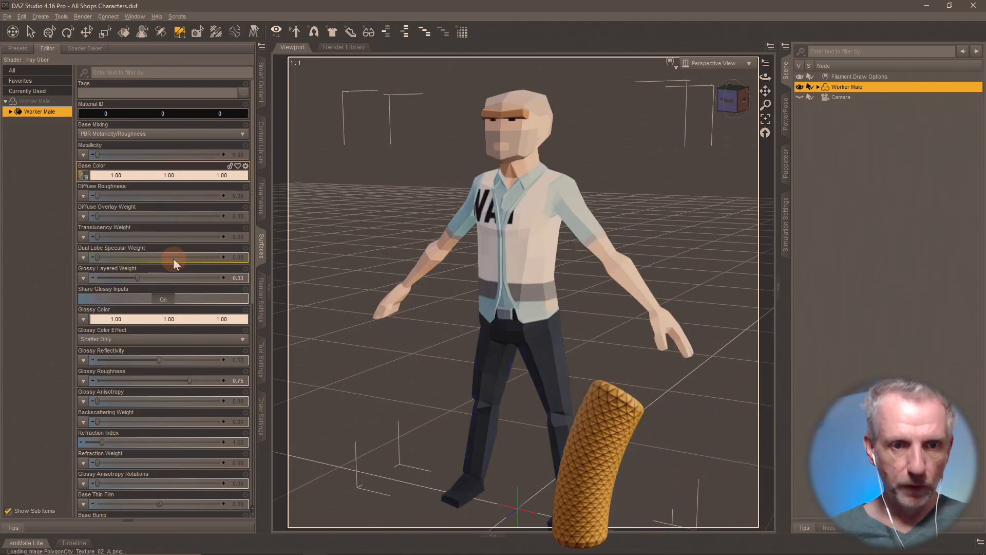
{"action": "left_click", "coordinate": [264, 135]}
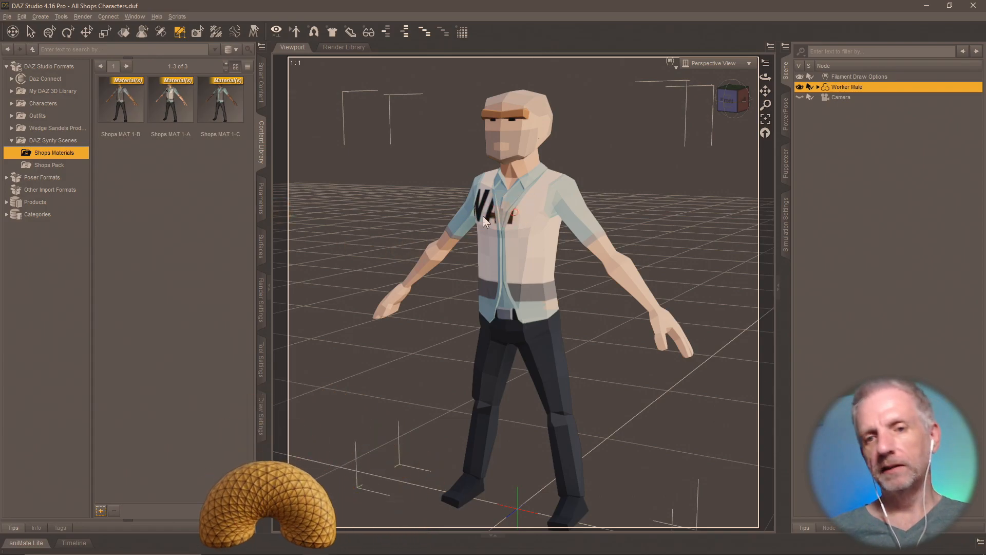
- Save the lettered-shirt look as material preset Shops MAT 2-A and reopen Surfaces
{"action": "left_click", "coordinate": [101, 510]}
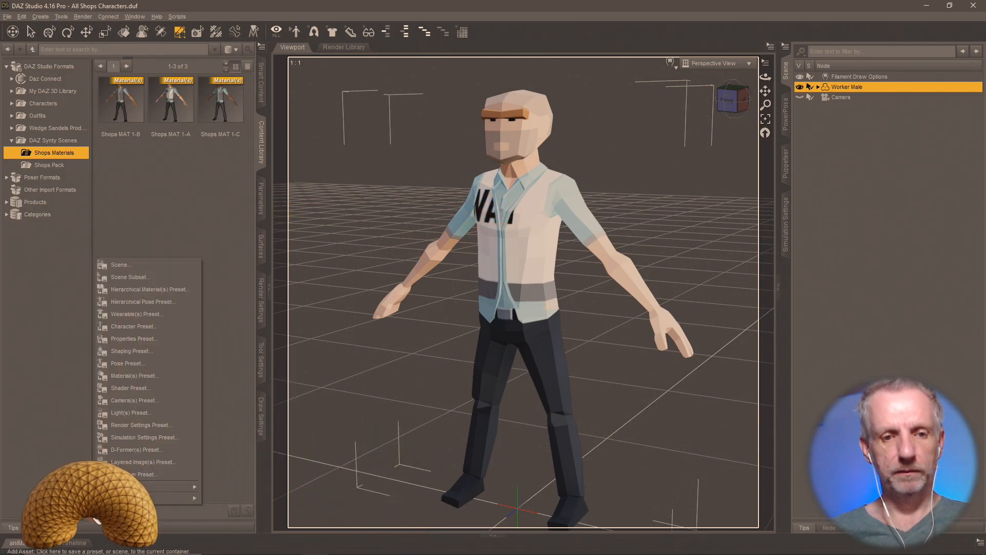
{"action": "left_click", "coordinate": [171, 375]}
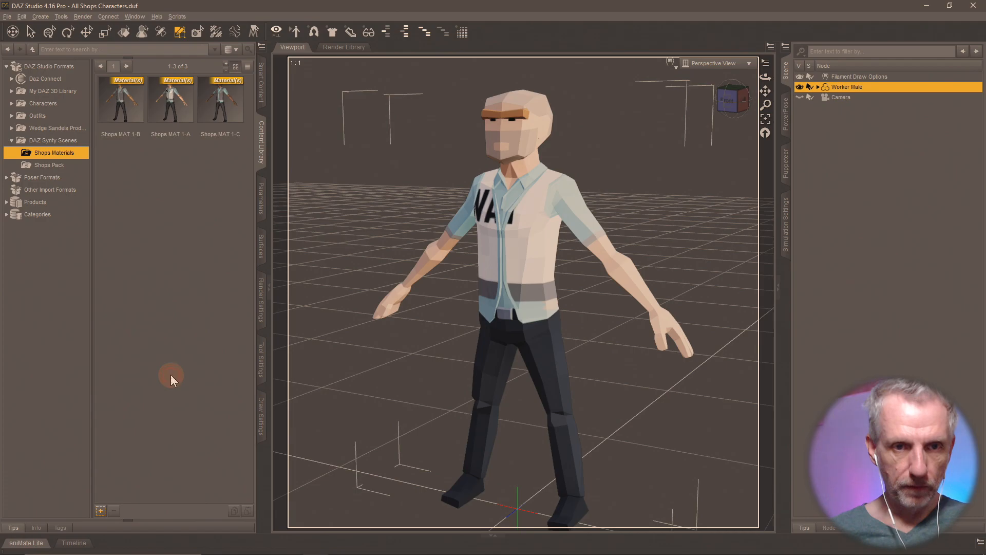
{"action": "type", "text": "Shops Ma"}
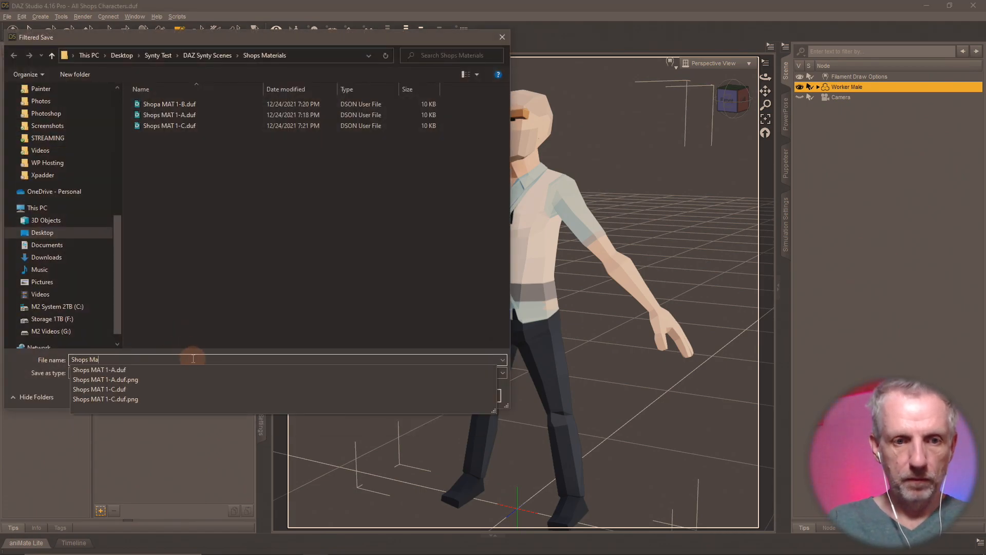
{"action": "key", "text": "BackSpace"}
{"action": "type", "text": "AT"}
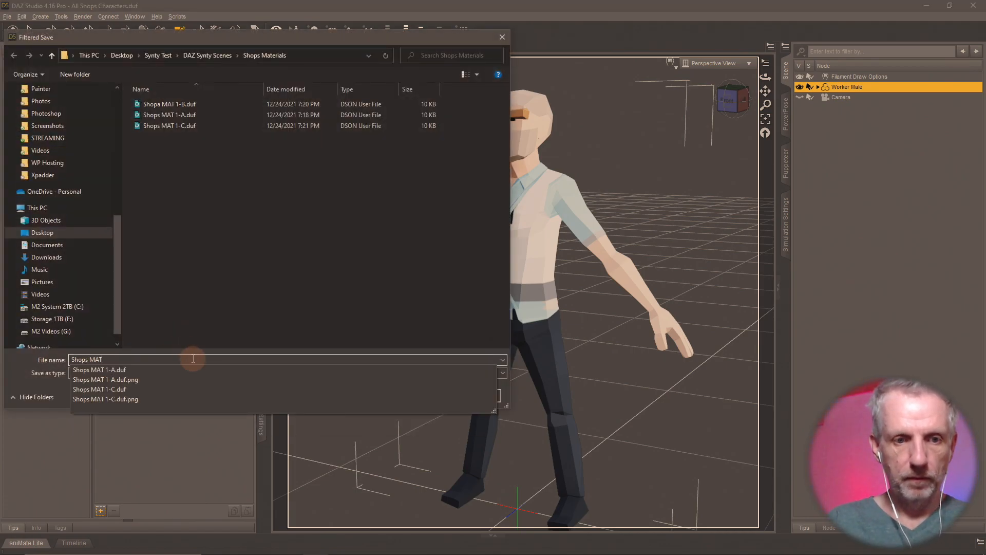
{"action": "key", "text": "shift+Left"}
{"action": "key", "text": "shift+Left"}
{"action": "key", "text": "shift+Left"}
{"action": "key", "text": "shift+Left"}
{"action": "key", "text": "shift+Left"}
{"action": "key", "text": "shift+Left"}
{"action": "key", "text": "shift+Left"}
{"action": "key", "text": "shift+Left"}
{"action": "key", "text": "shift+Left"}
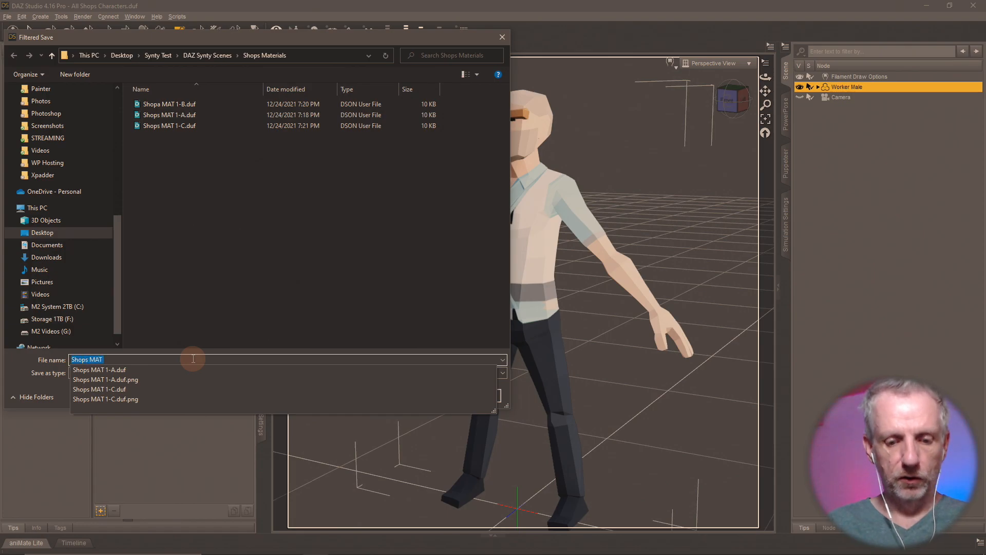
{"action": "key", "text": "Right"}
{"action": "type", "text": "2"}
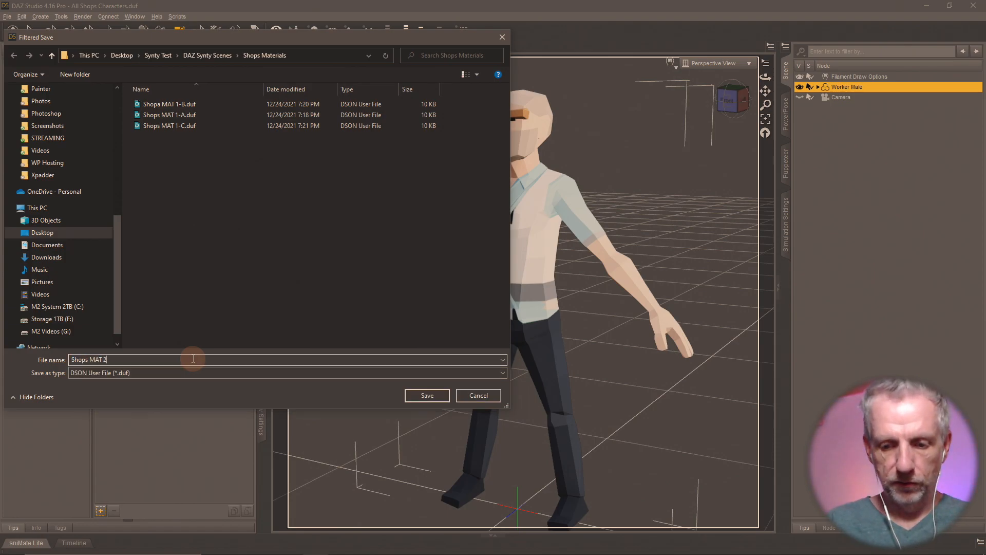
{"action": "key", "text": "Return"}
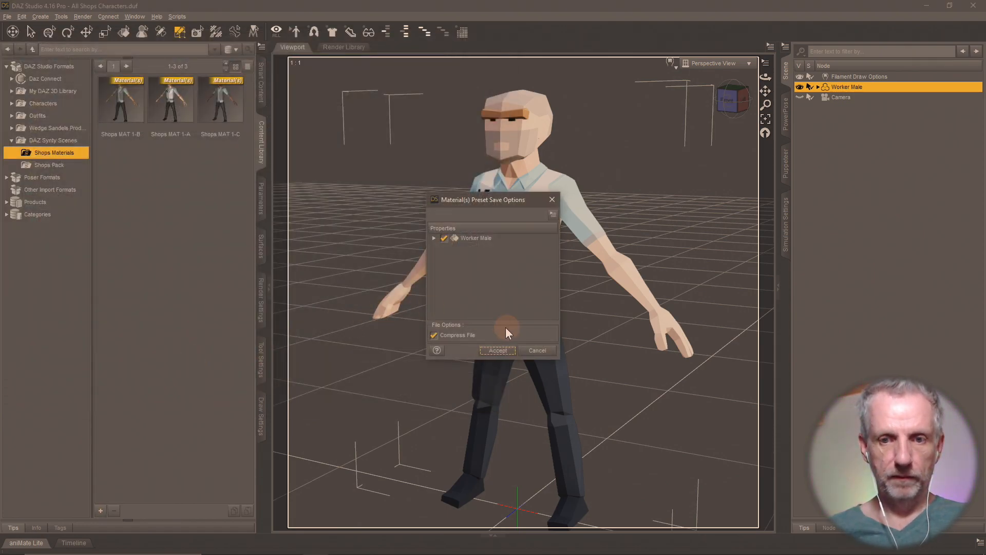
{"action": "left_click", "coordinate": [499, 350]}
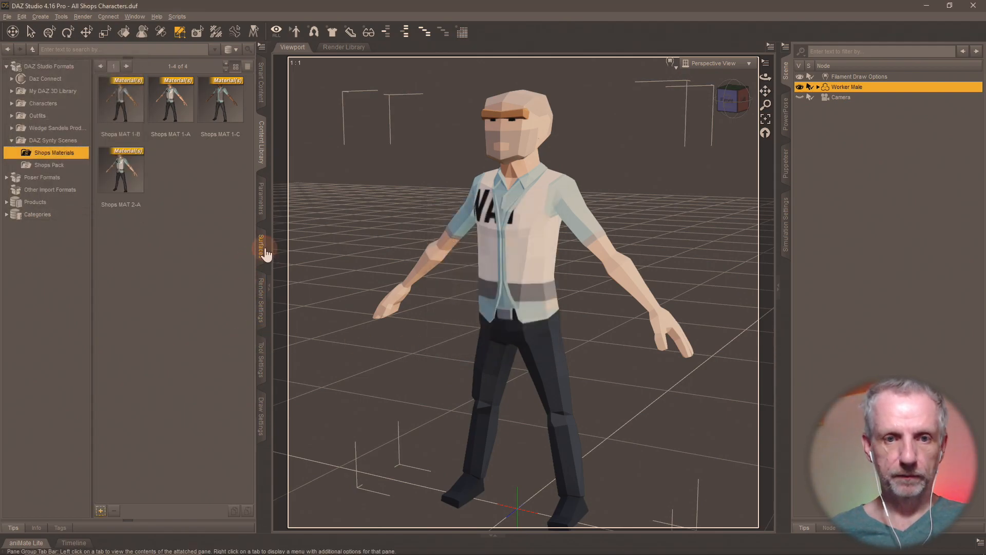
{"action": "left_click", "coordinate": [264, 250]}
{"action": "left_click", "coordinate": [84, 176]}
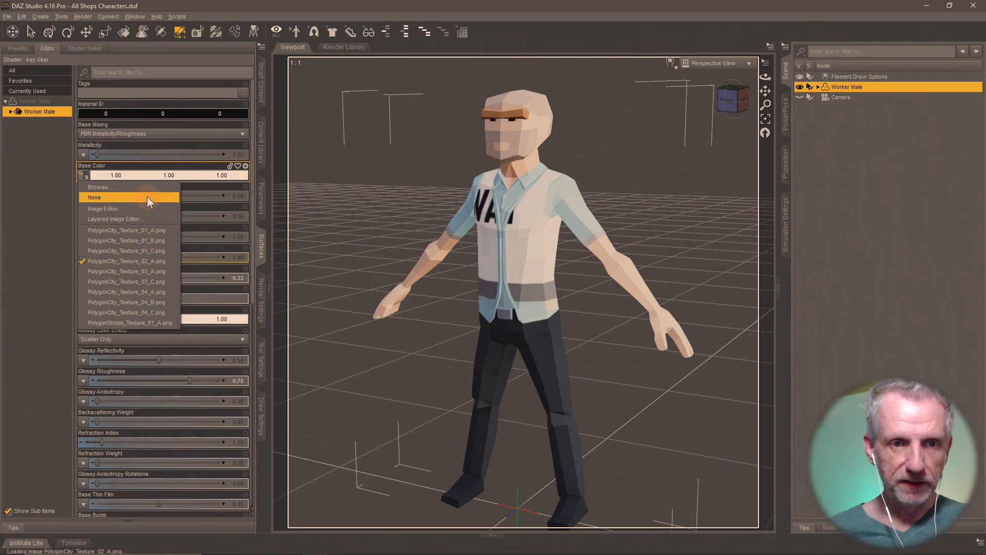
- Load PolygonCity_Texture_02_B as Worker Male's base colour texture
{"action": "left_click", "coordinate": [118, 188]}
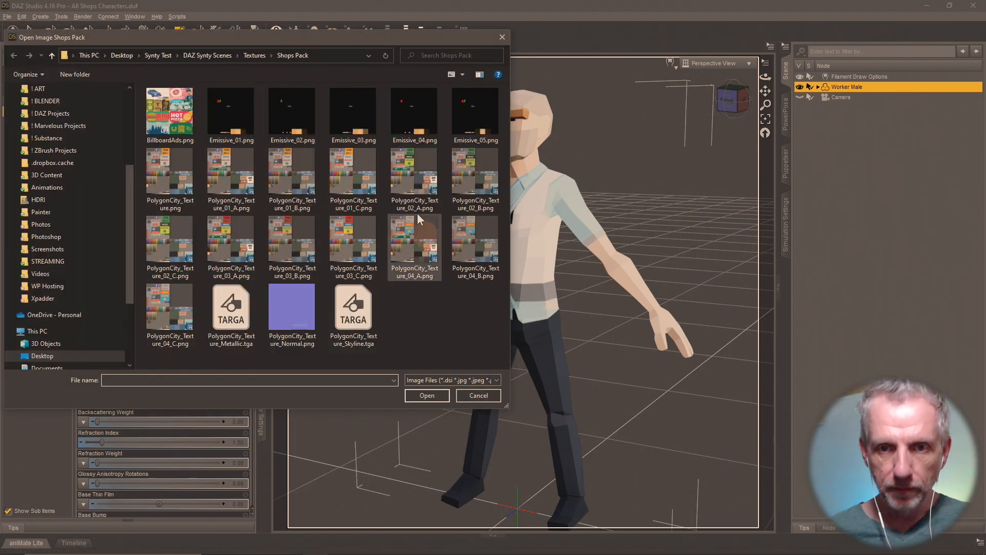
{"action": "left_click", "coordinate": [467, 164]}
{"action": "double_click", "coordinate": [466, 163]}
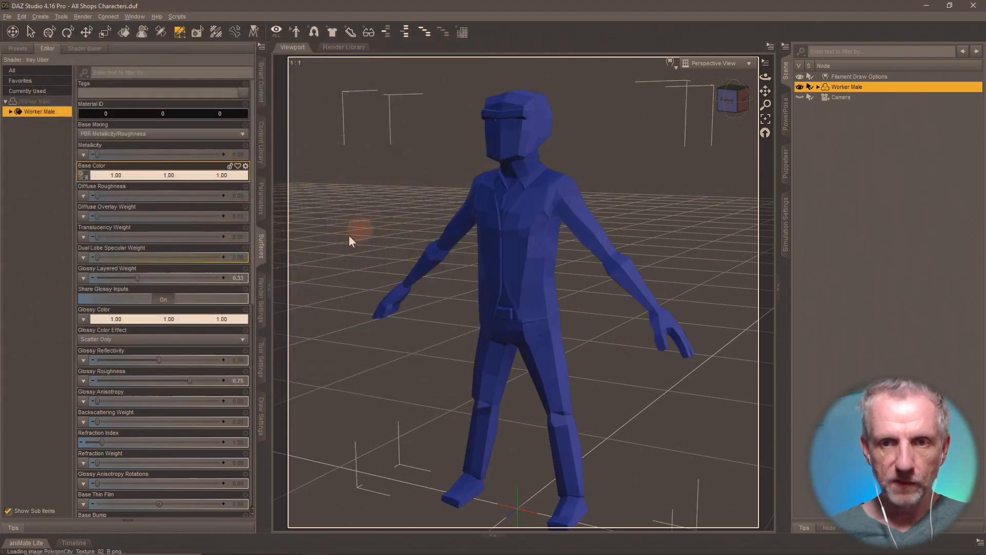
- Save Worker Male's current look as the material preset 'Shops MAT 2-B' in Shops Materials
{"action": "left_click", "coordinate": [260, 138]}
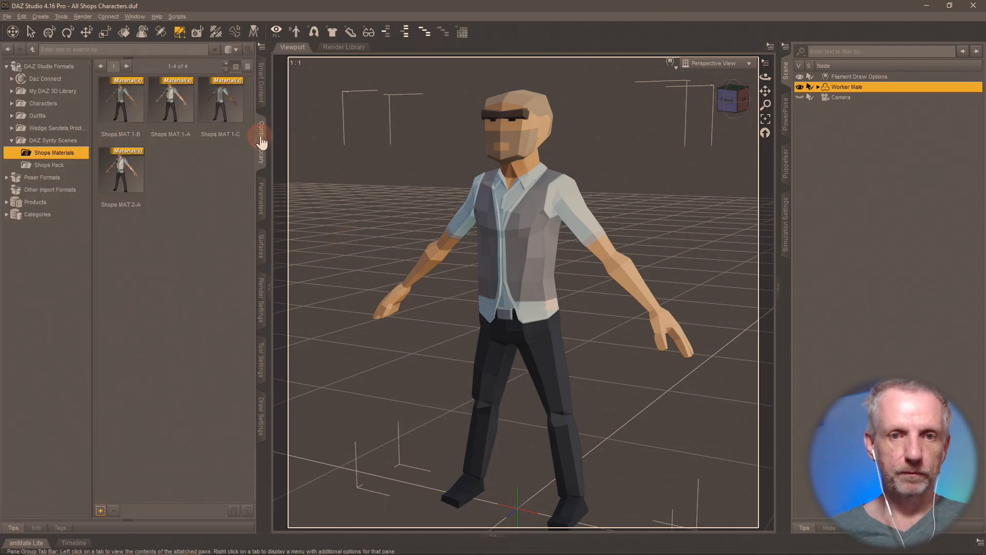
{"action": "left_click", "coordinate": [101, 511]}
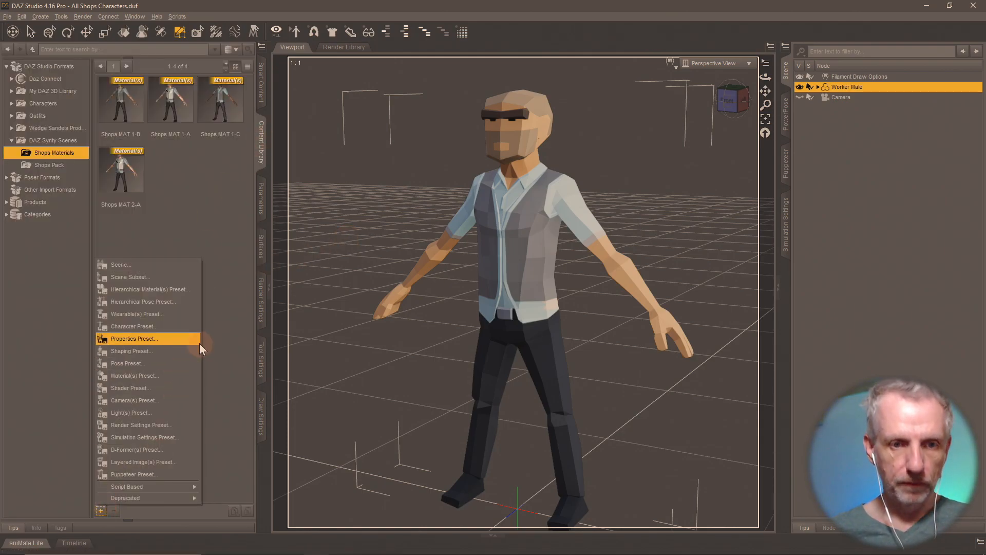
{"action": "left_click", "coordinate": [176, 378]}
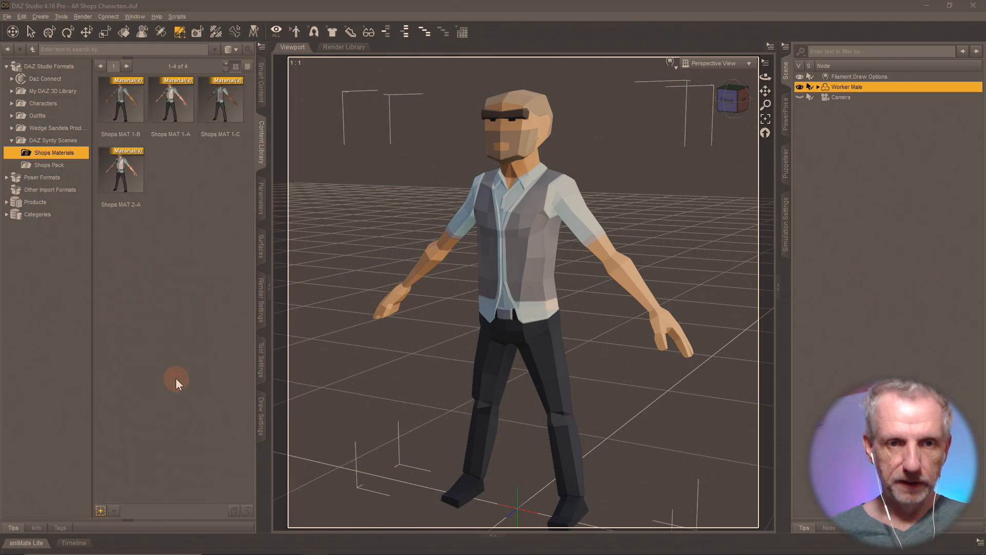
{"action": "type", "text": "Shops MAT"}
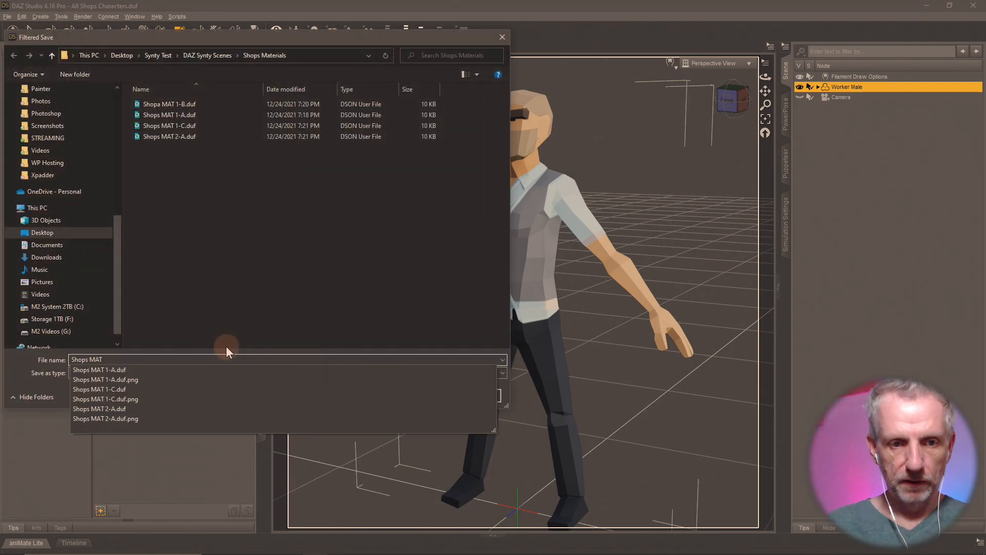
{"action": "type", "text": " 2-B"}
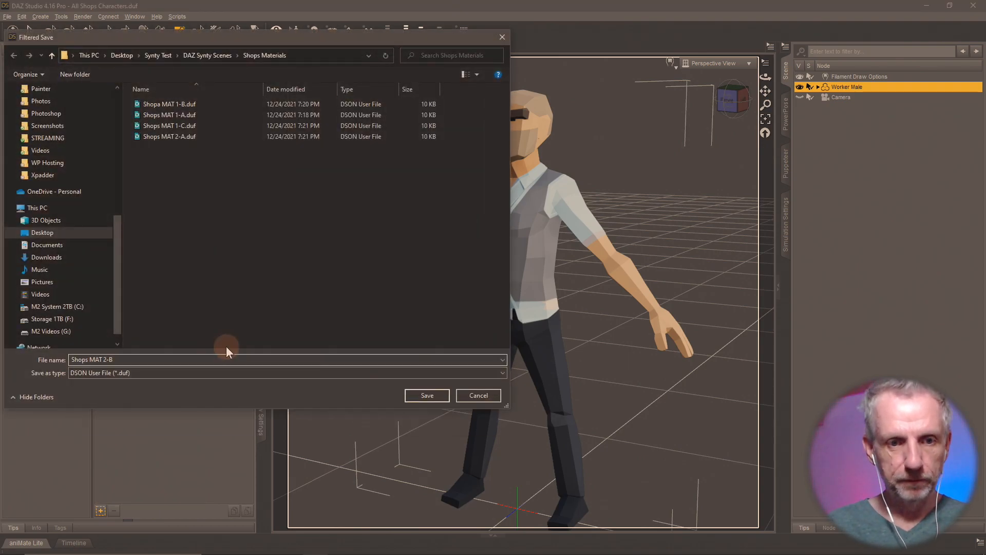
{"action": "key", "text": "Return"}
{"action": "left_click", "coordinate": [499, 348]}
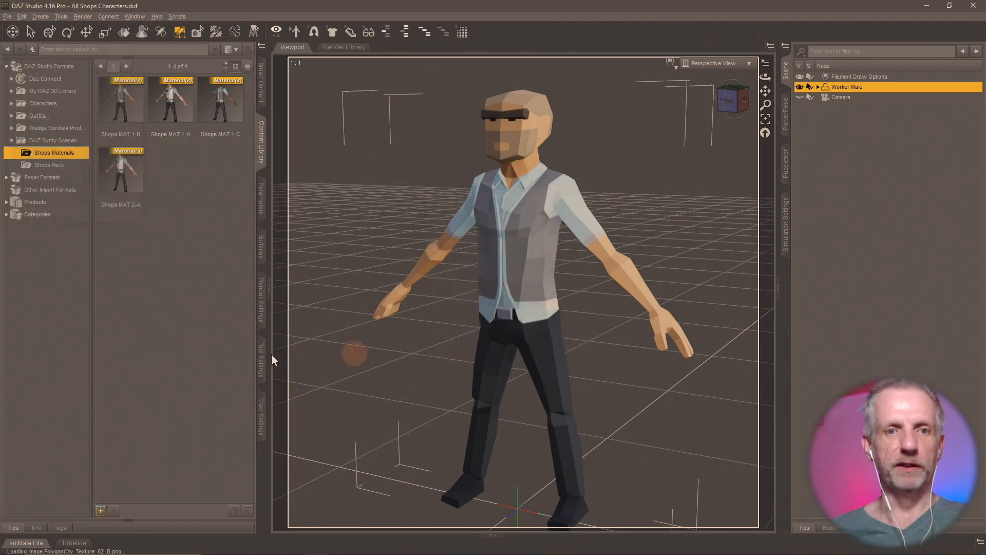
{"action": "left_click", "coordinate": [261, 266]}
- Swap Worker Male's base colour texture to PolygonCity_Texture_02_C for darker skin
{"action": "left_click", "coordinate": [83, 176]}
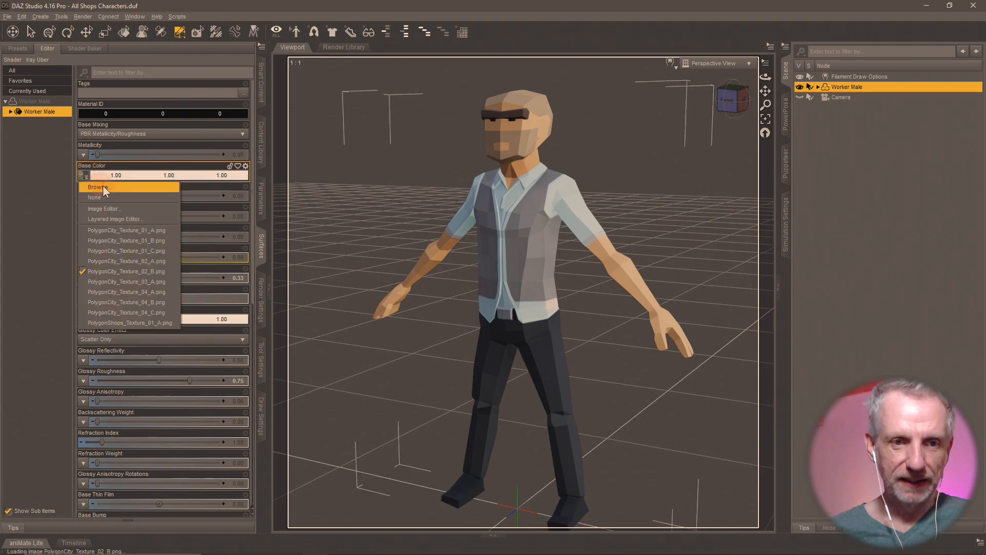
{"action": "left_click", "coordinate": [108, 185]}
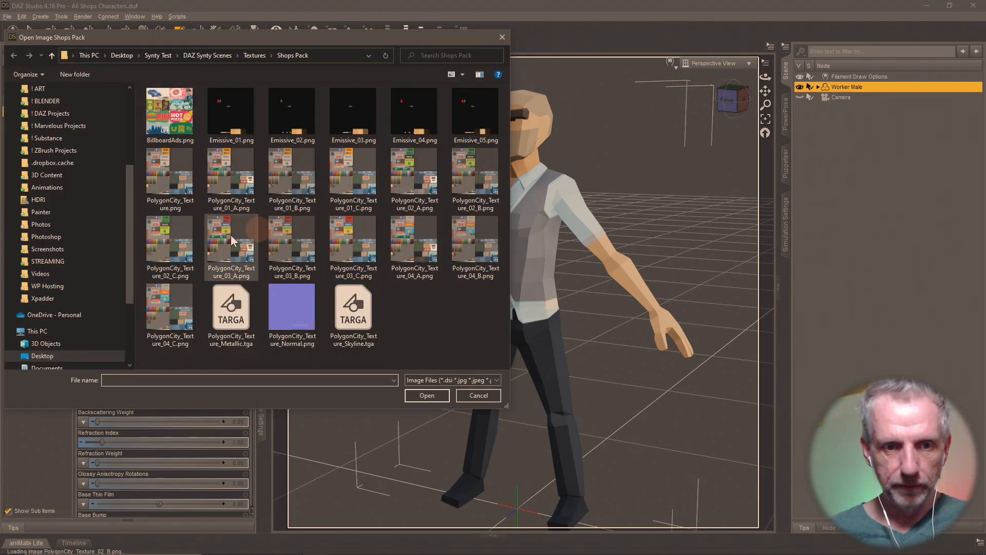
{"action": "double_click", "coordinate": [173, 247]}
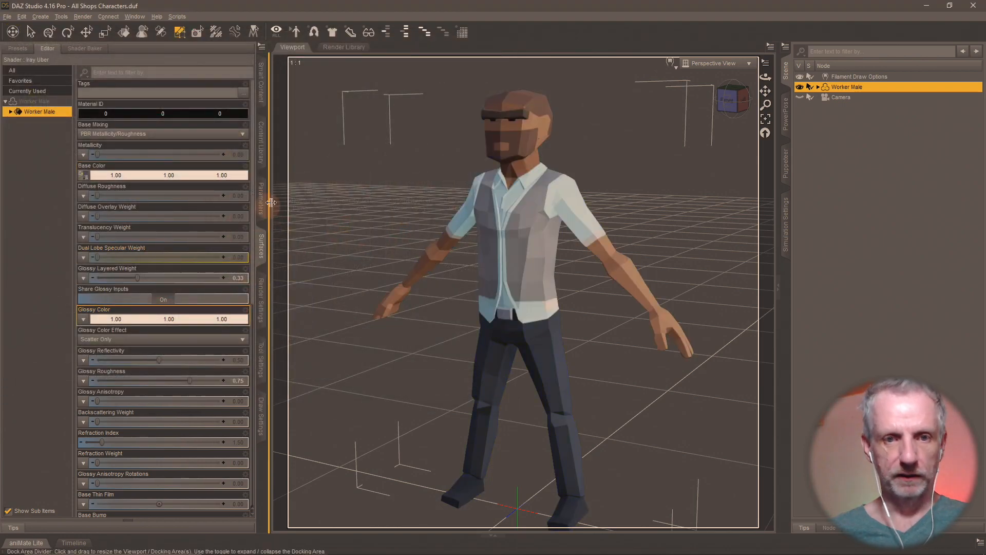
- Save this look as the material preset 'Shops MAT 2-C' in Shops Materials
{"action": "left_click", "coordinate": [260, 167]}
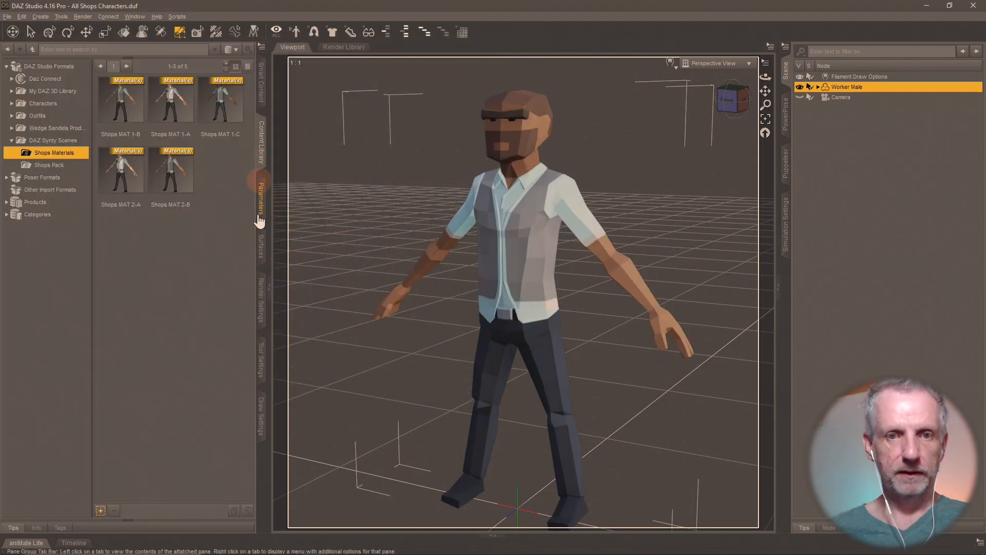
{"action": "left_click", "coordinate": [101, 510]}
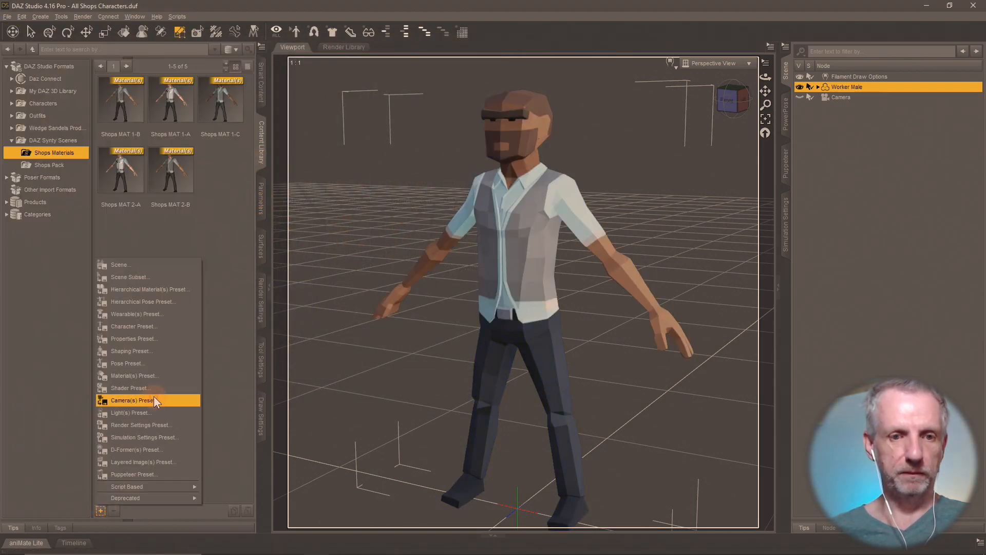
{"action": "left_click", "coordinate": [175, 380]}
{"action": "type", "text": "Shops MAT"}
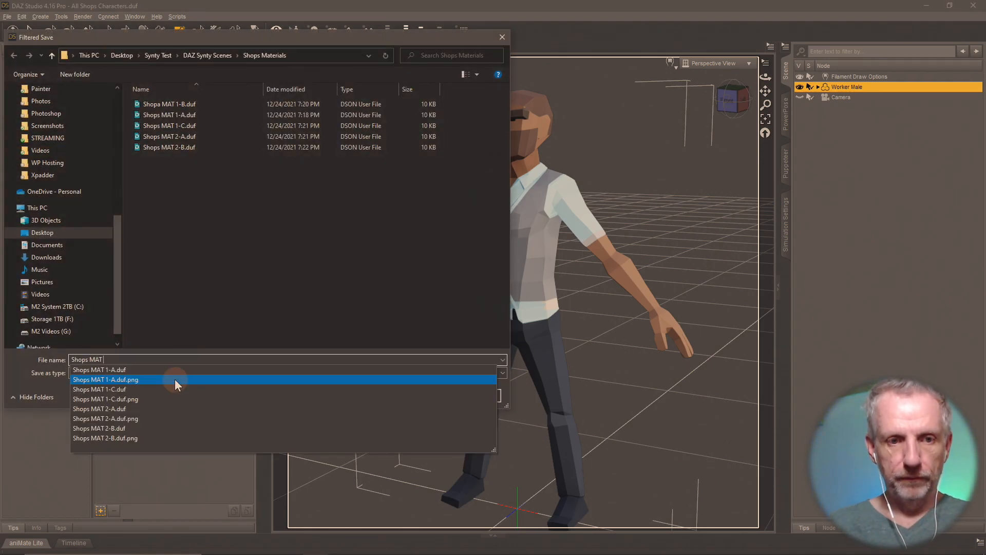
{"action": "type", "text": " 2-C"}
{"action": "key", "text": "Return"}
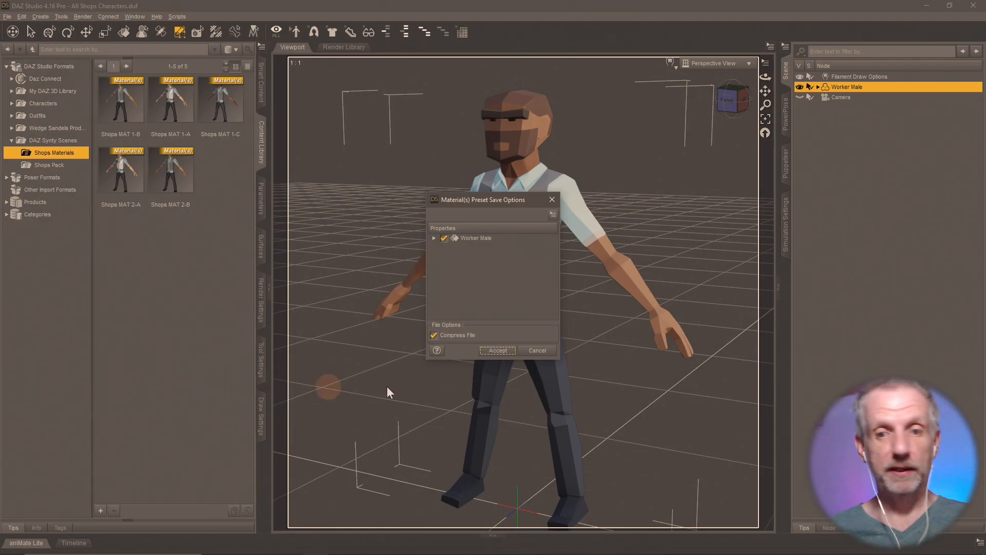
{"action": "left_click", "coordinate": [497, 350]}
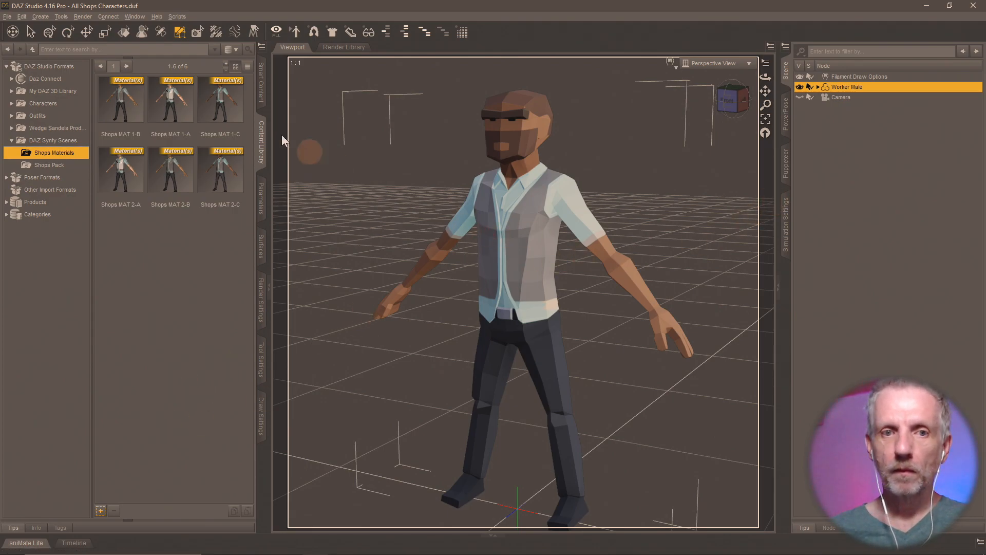
{"action": "left_click", "coordinate": [225, 101]}
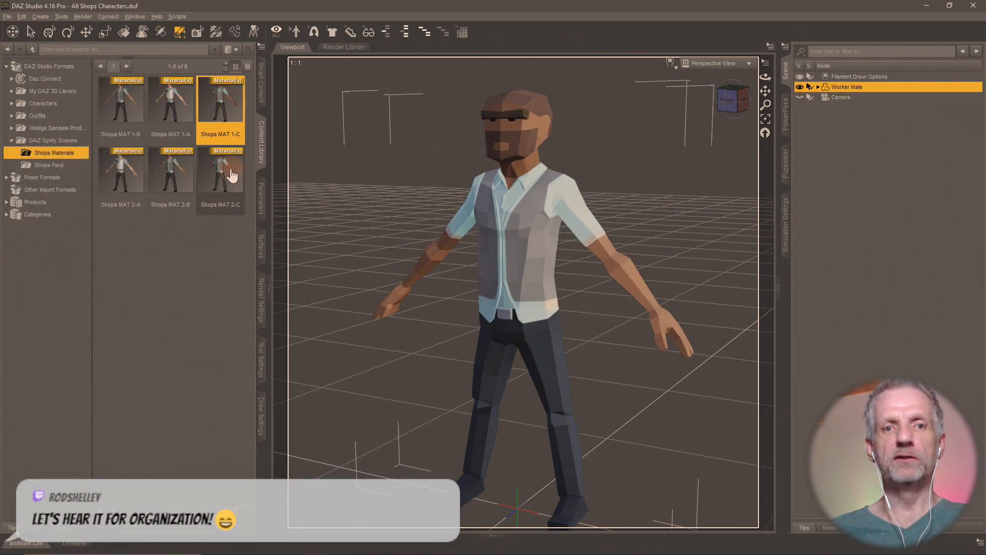
- Test-apply presets Shops MAT 1-C, 2-C, 2-B, 1-A, 1-B and 2-A to Worker Male
{"action": "double_click", "coordinate": [210, 121]}
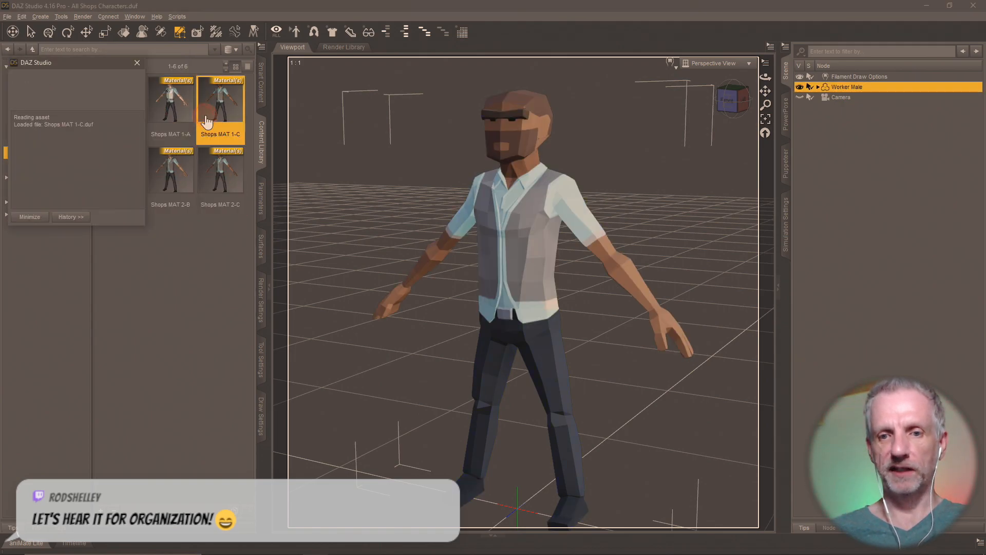
{"action": "double_click", "coordinate": [215, 180]}
{"action": "double_click", "coordinate": [171, 185]}
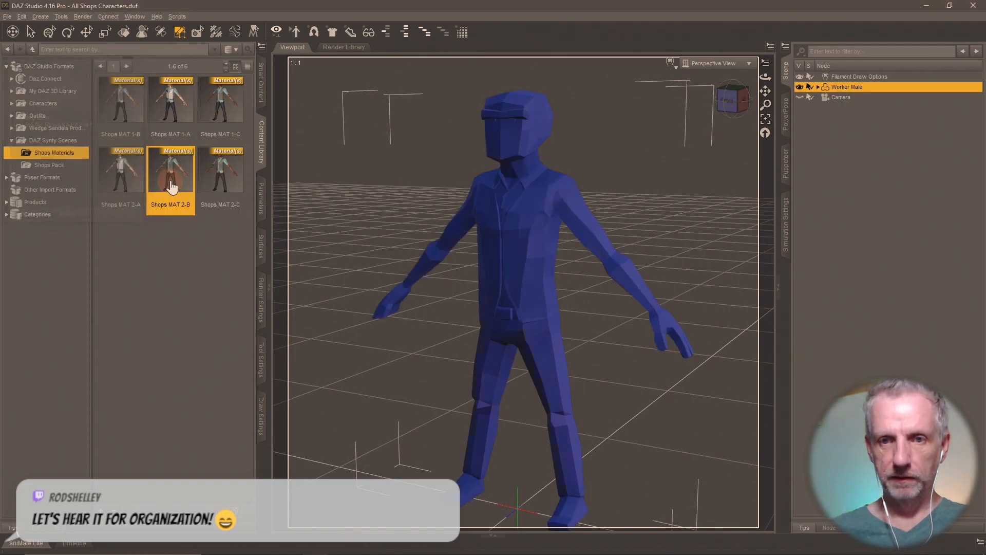
{"action": "double_click", "coordinate": [171, 114]}
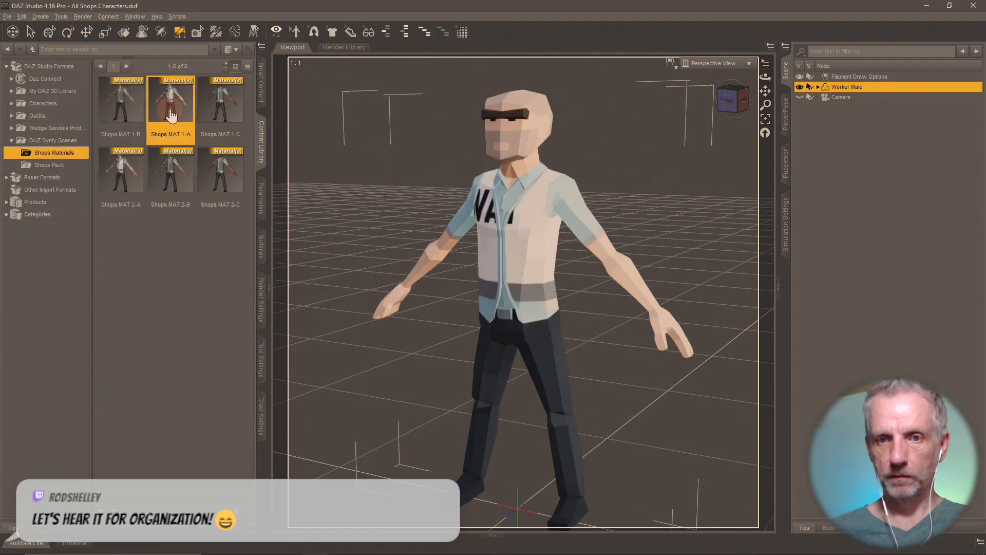
{"action": "double_click", "coordinate": [137, 107]}
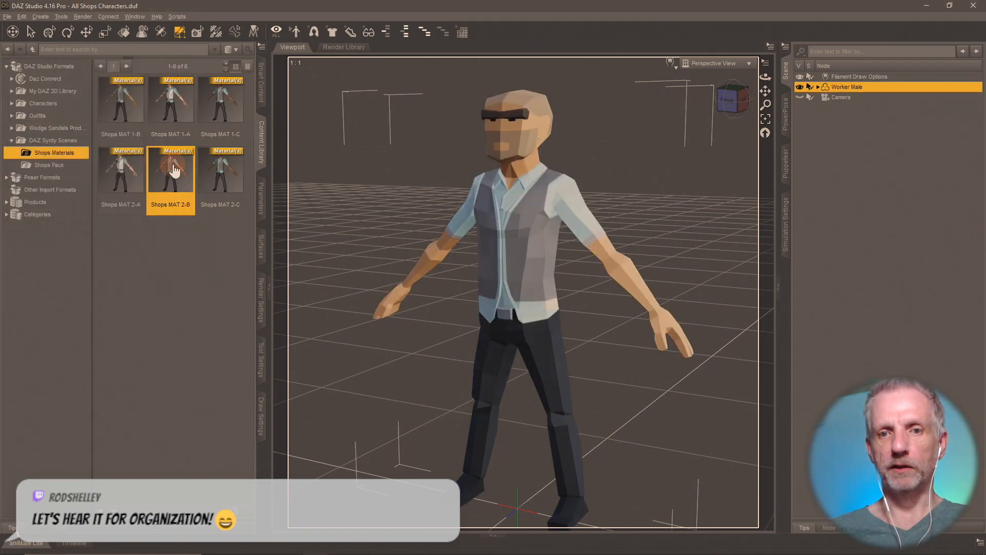
{"action": "double_click", "coordinate": [129, 172]}
- Re-apply Shops MAT 1-B, 2-C and 1-C, finishing on 2-C with surface settings showing
{"action": "double_click", "coordinate": [135, 111]}
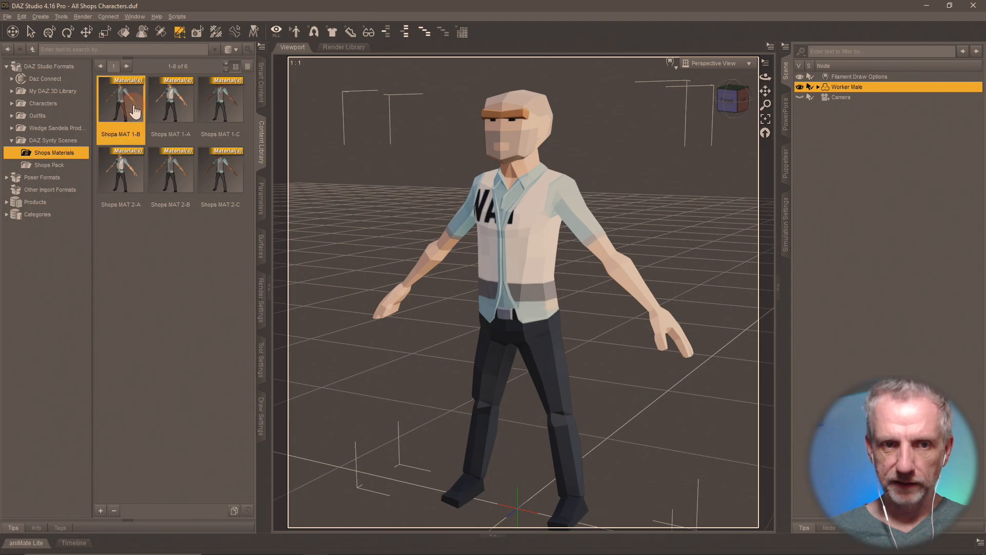
{"action": "double_click", "coordinate": [226, 174]}
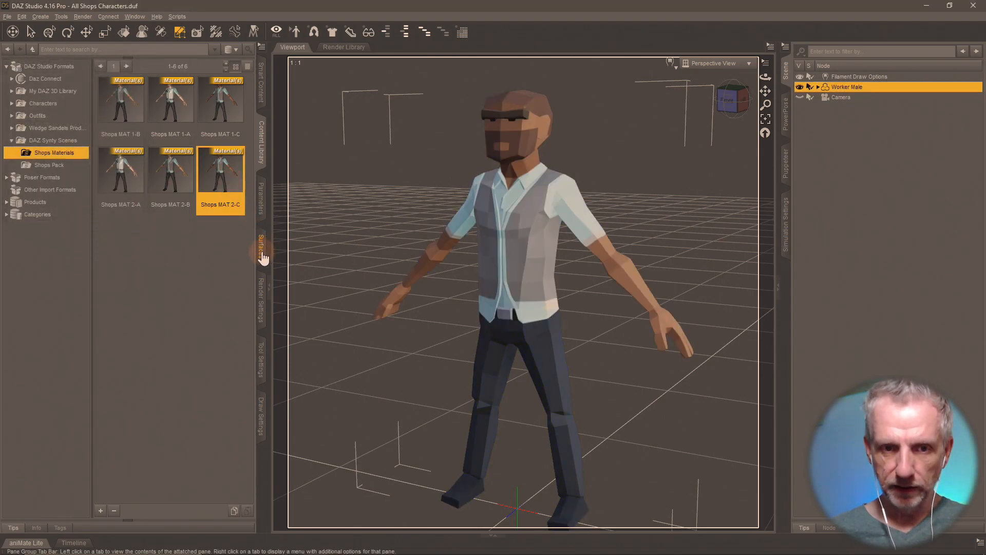
{"action": "double_click", "coordinate": [228, 121]}
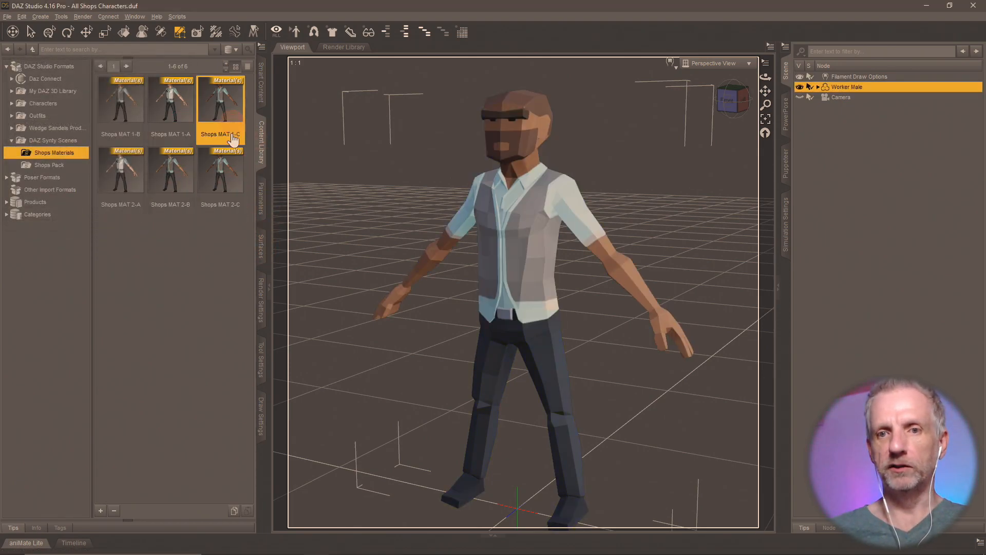
{"action": "double_click", "coordinate": [221, 180]}
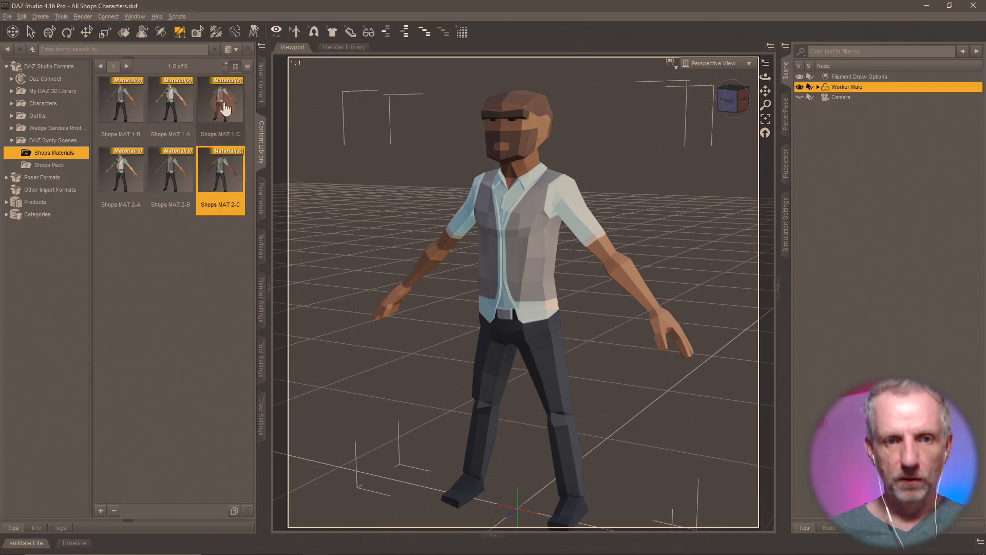
{"action": "double_click", "coordinate": [226, 109]}
{"action": "double_click", "coordinate": [225, 190]}
{"action": "left_click", "coordinate": [259, 247]}
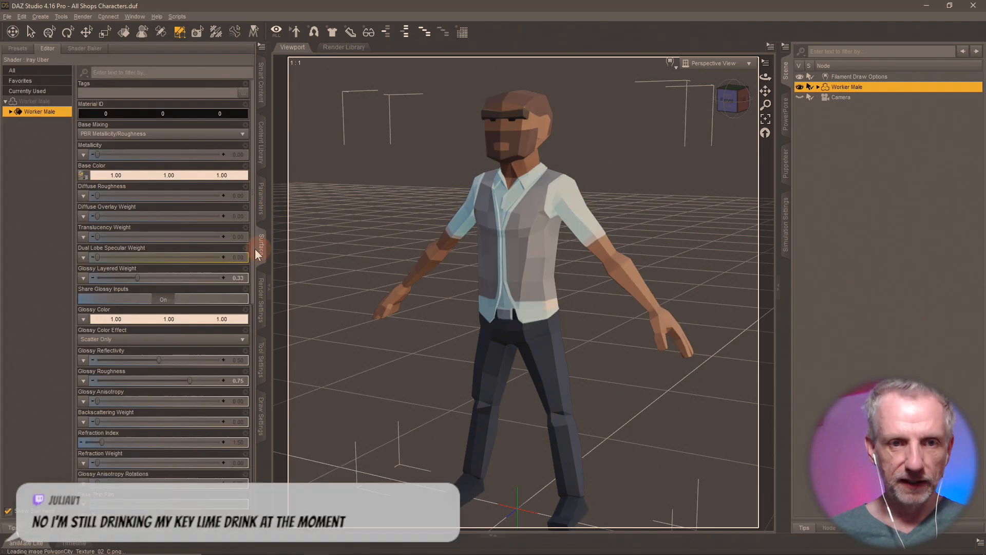
- Load PolygonCity_Texture_03_A as Worker Male's base colour texture
{"action": "mouse_move", "coordinate": [86, 179]}
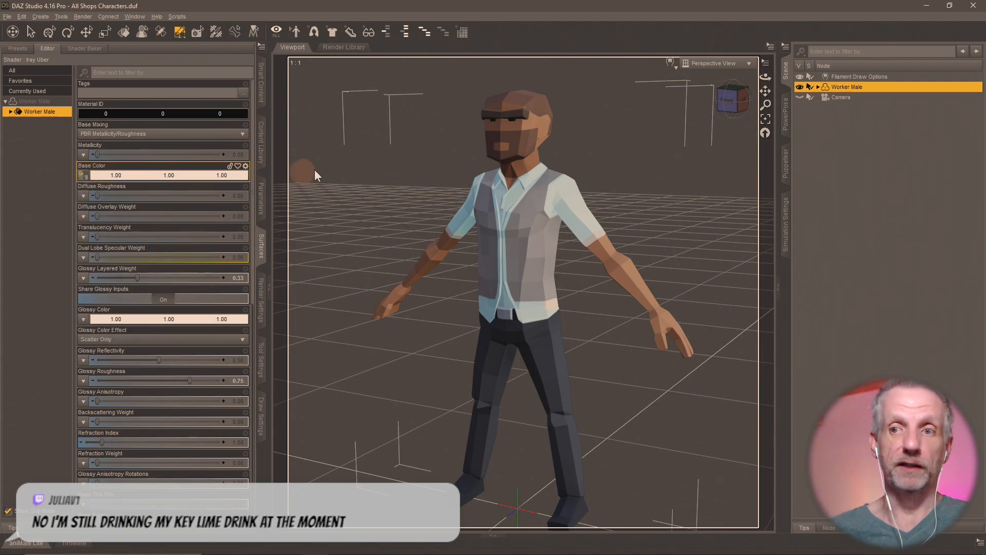
{"action": "left_click", "coordinate": [84, 176]}
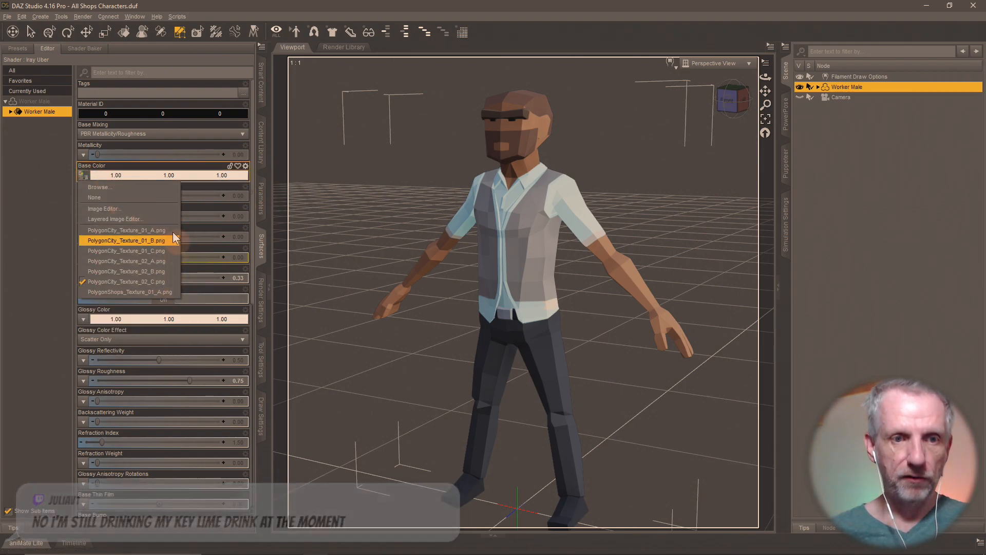
{"action": "left_click", "coordinate": [159, 187]}
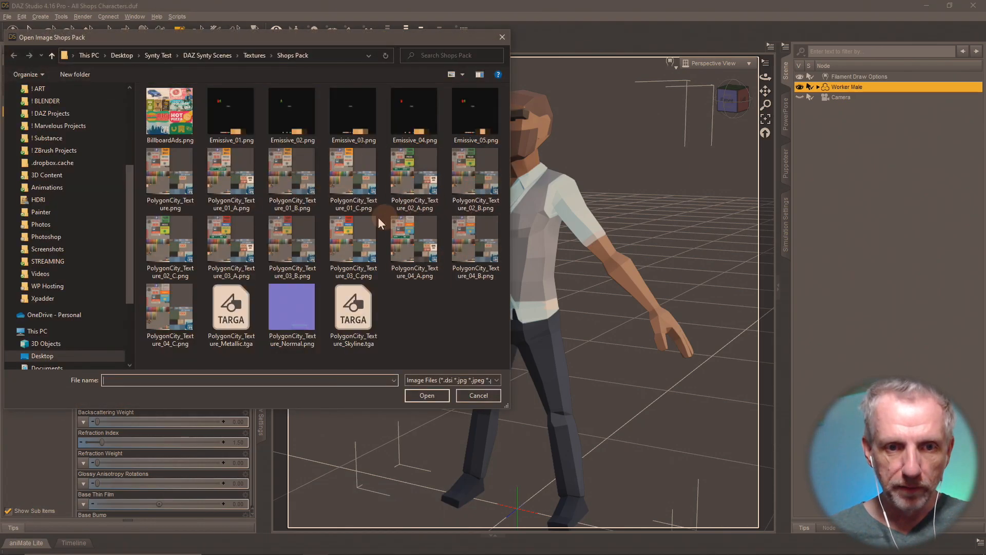
{"action": "double_click", "coordinate": [234, 240]}
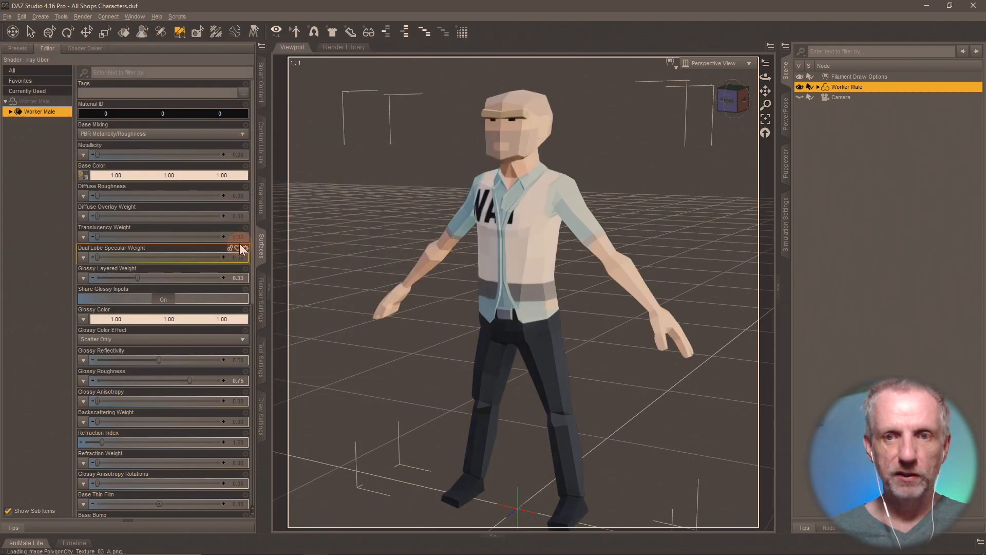
- Save this look as the material preset 'Shops MAT 3-A' in Shops Materials
{"action": "left_click", "coordinate": [261, 165]}
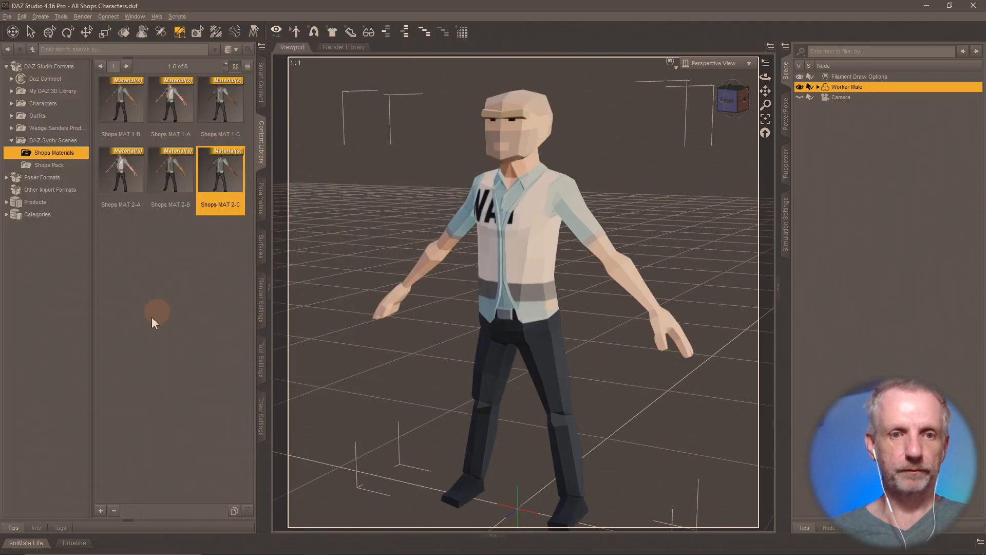
{"action": "left_click", "coordinate": [100, 511]}
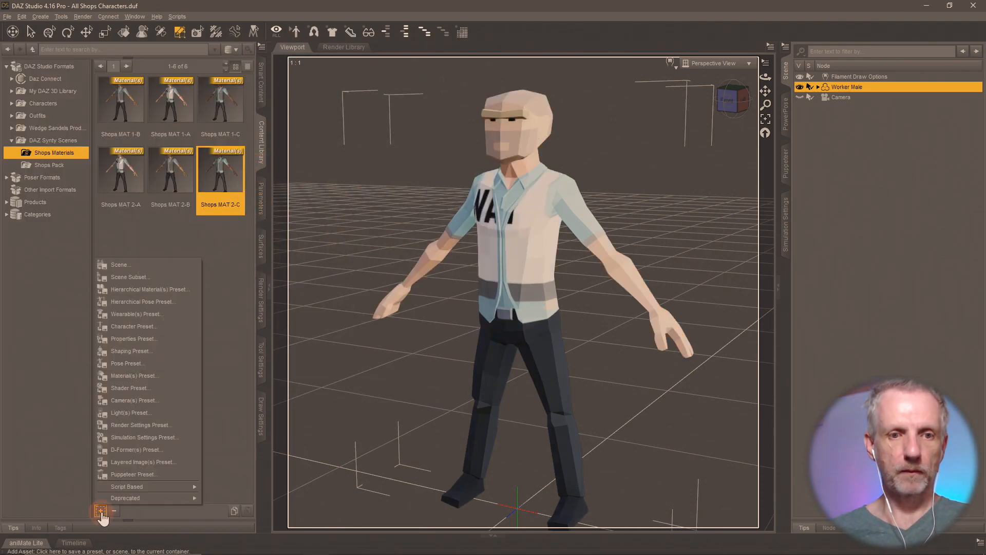
{"action": "left_click", "coordinate": [133, 375]}
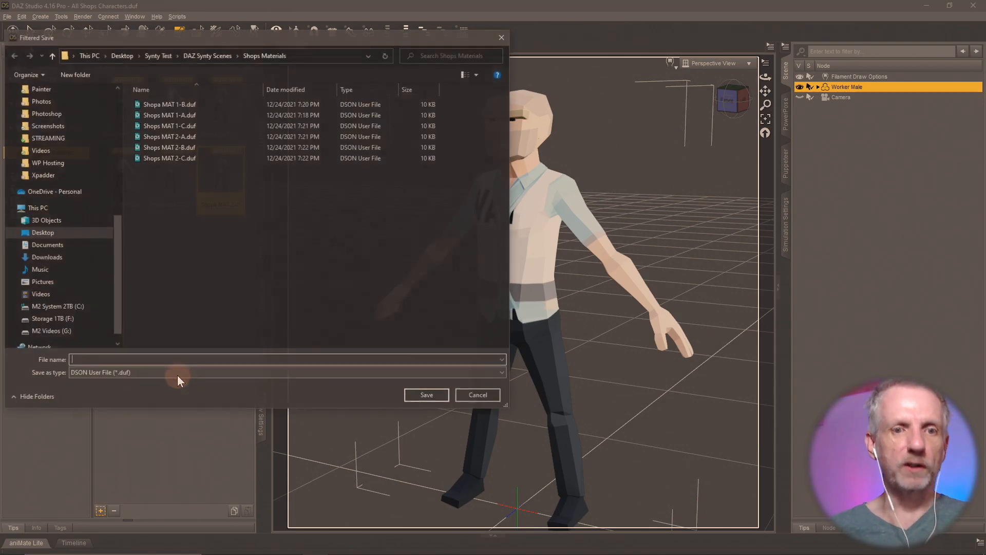
{"action": "type", "text": "Shops MAT 3-1"}
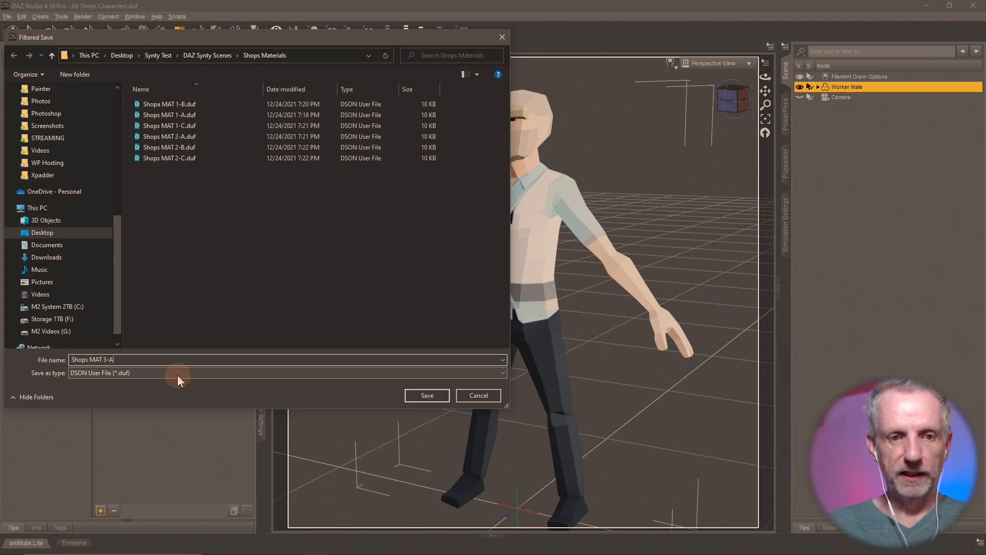
{"action": "key", "text": "Return"}
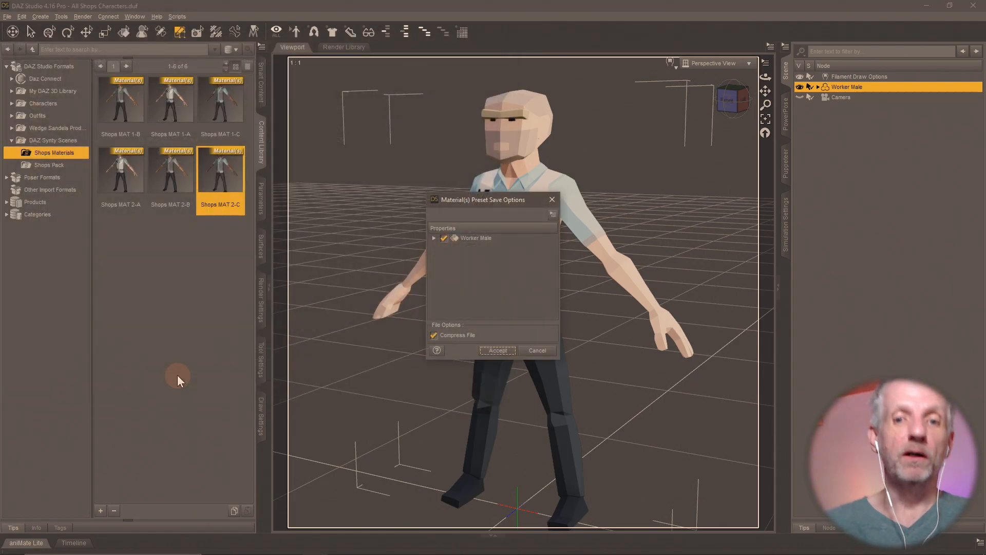
{"action": "left_click", "coordinate": [489, 351]}
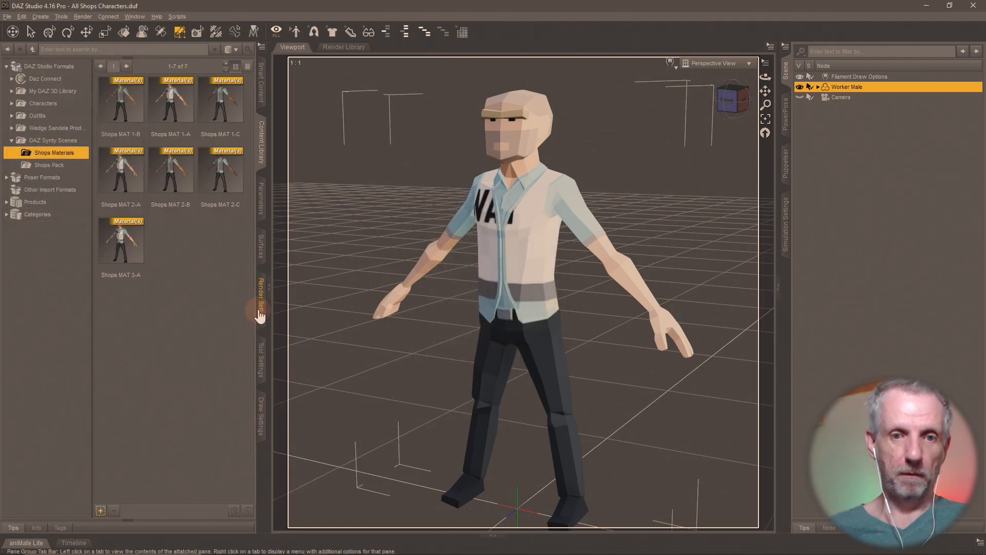
- Set Worker Male's base colour texture to PolygonCity_Texture_03_B
{"action": "left_click", "coordinate": [262, 247]}
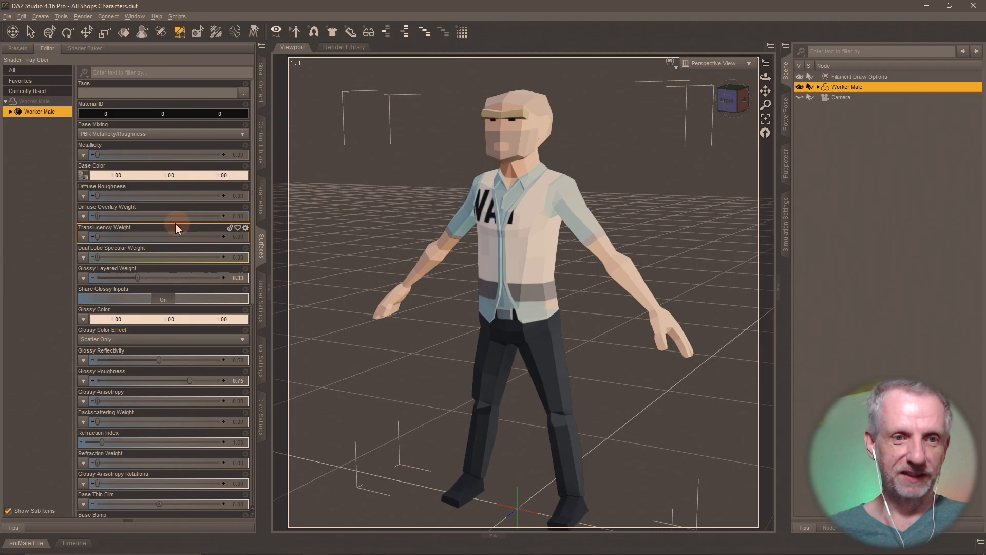
{"action": "left_click", "coordinate": [92, 189]}
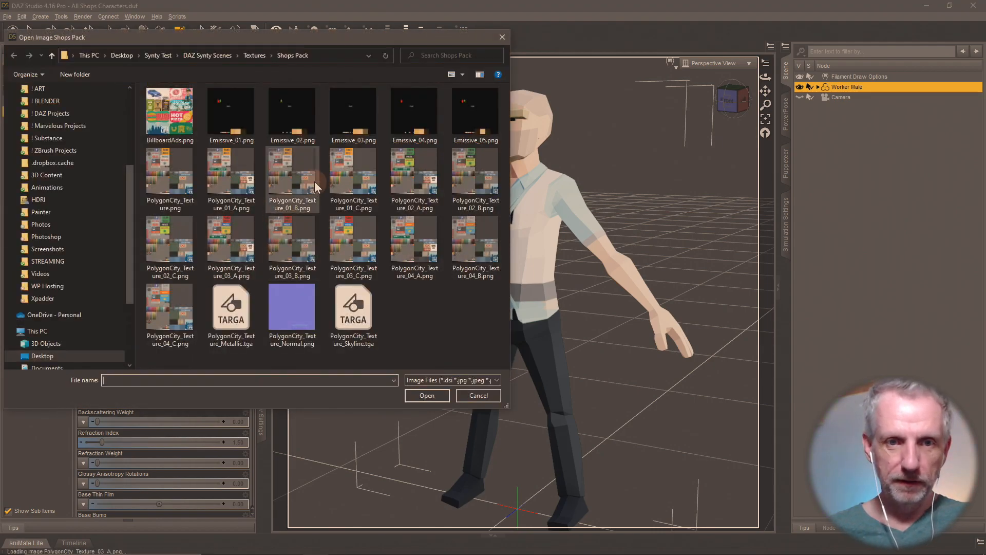
{"action": "double_click", "coordinate": [306, 249]}
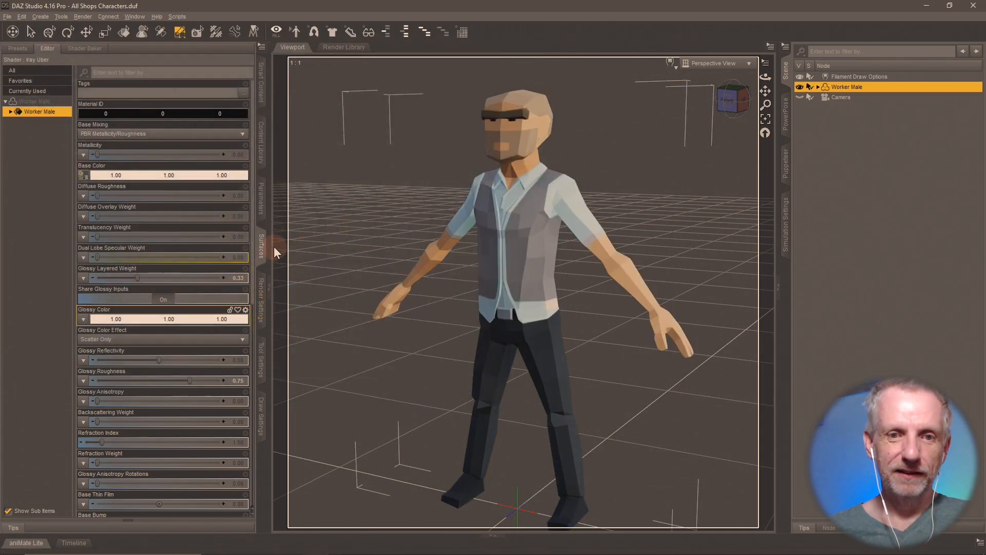
- Save this look as the material preset 'Shops MAT 3-B' in Shops Materials
{"action": "left_click", "coordinate": [263, 160]}
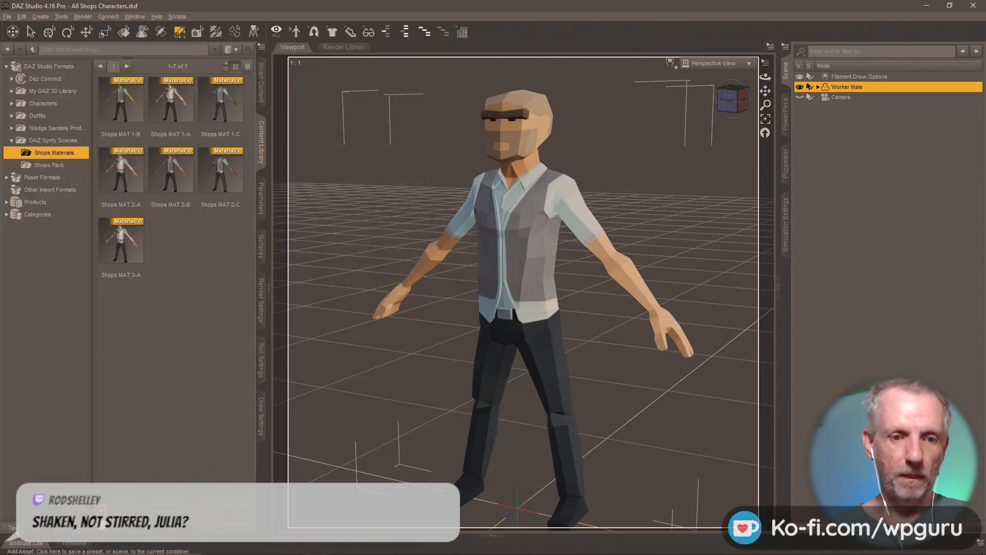
{"action": "left_click", "coordinate": [100, 510]}
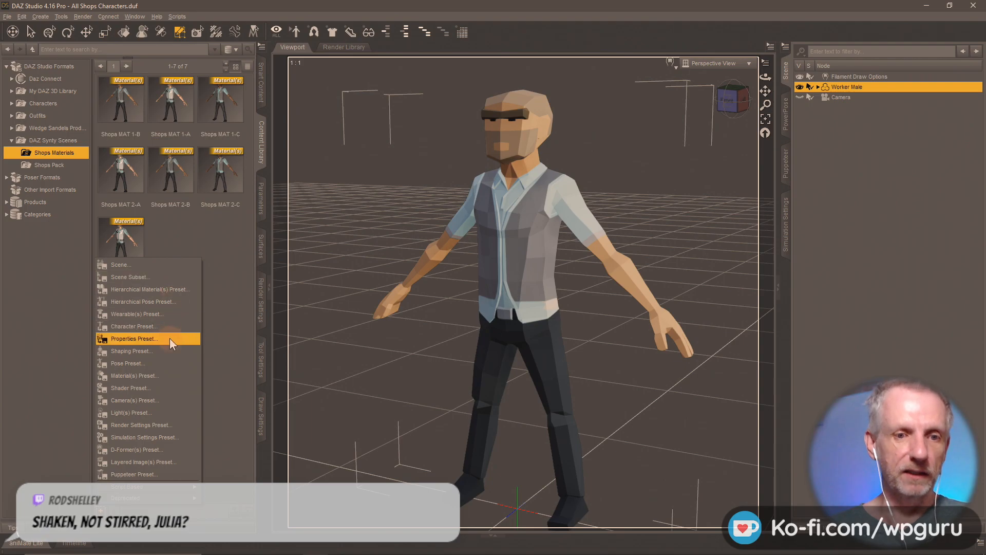
{"action": "left_click", "coordinate": [166, 376]}
{"action": "left_click", "coordinate": [166, 377]}
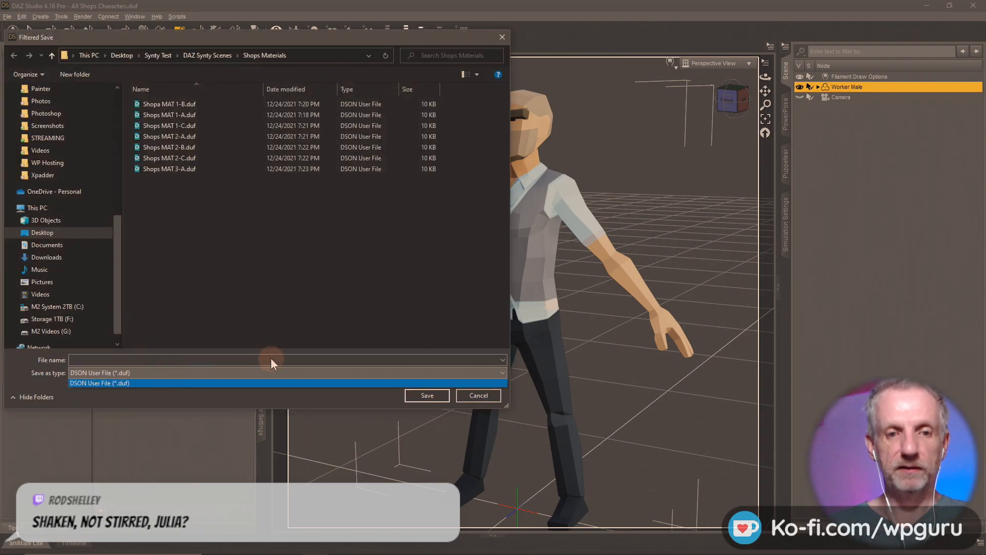
{"action": "left_click", "coordinate": [269, 360]}
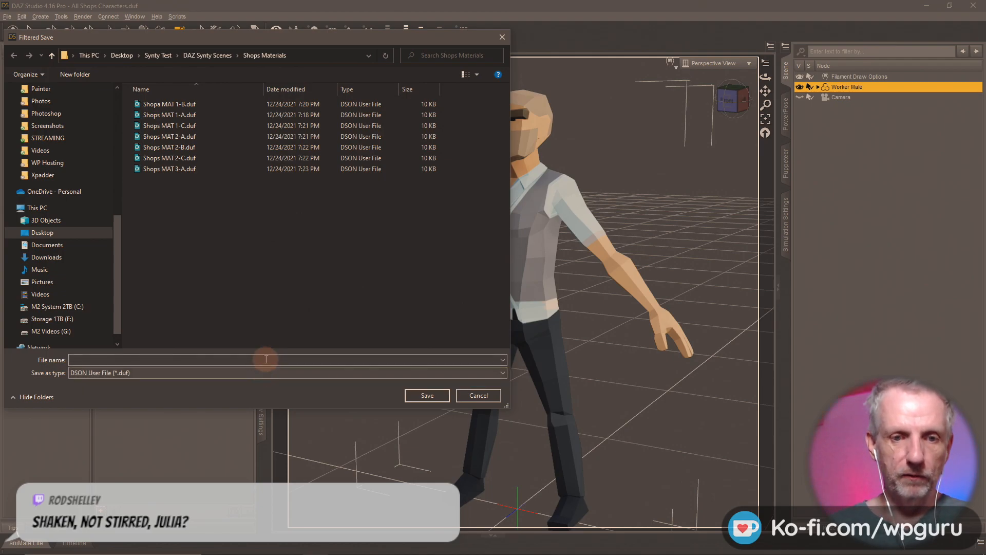
{"action": "left_click", "coordinate": [266, 359]}
{"action": "type", "text": "Shops MAT"}
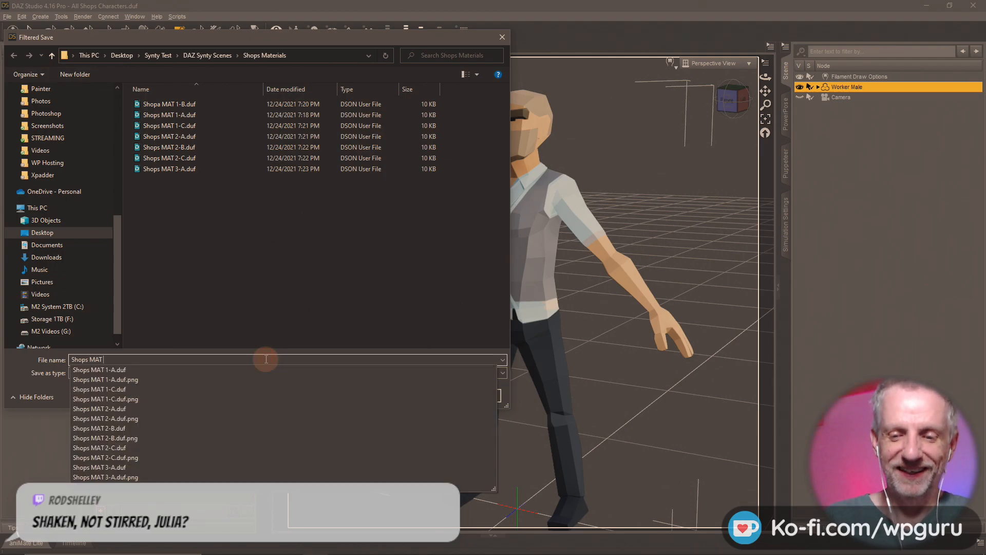
{"action": "type", "text": " 3-B"}
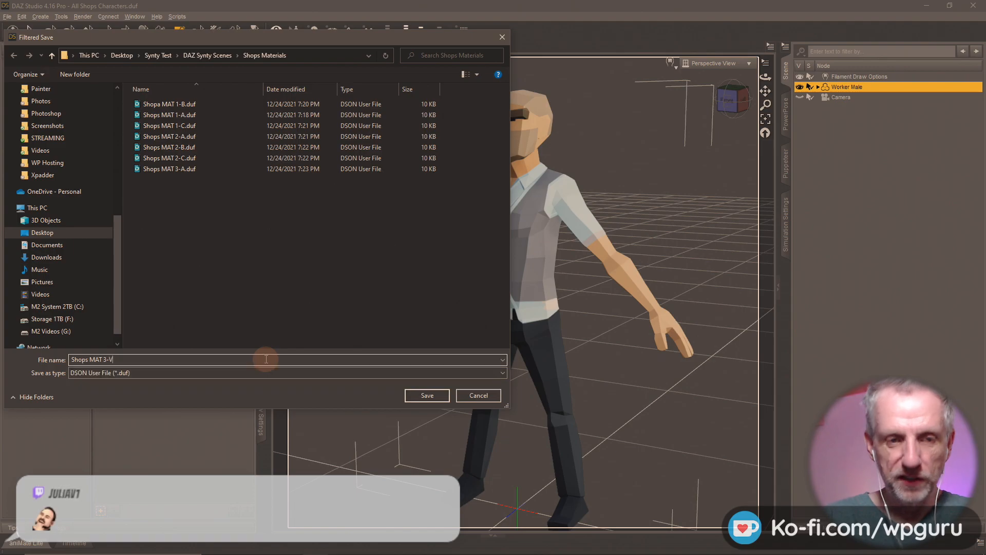
{"action": "key", "text": "Return"}
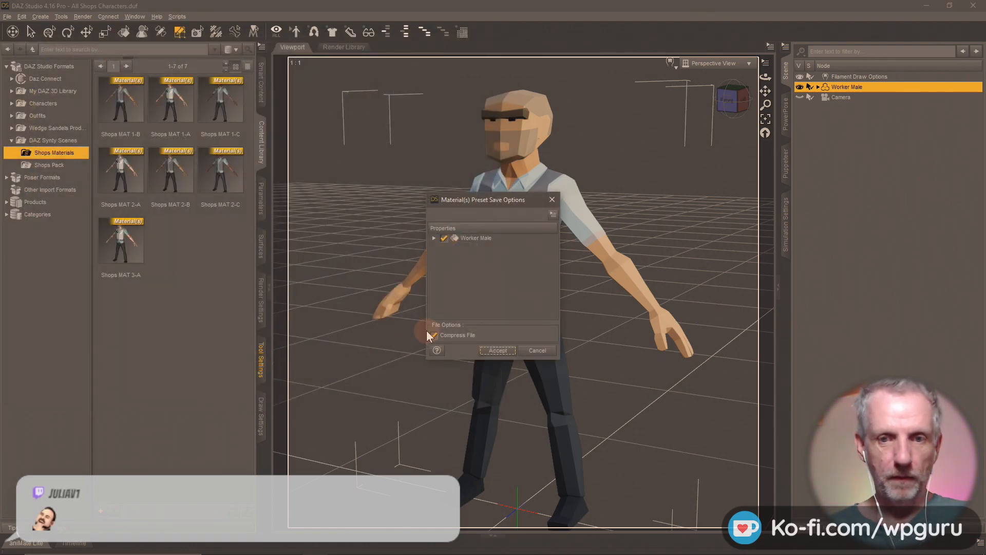
{"action": "left_click", "coordinate": [497, 350]}
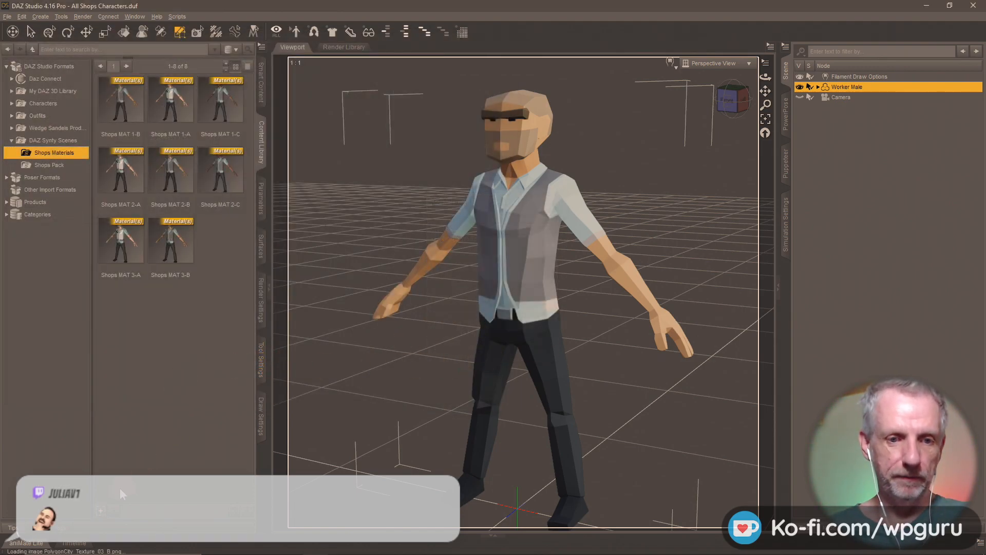
{"action": "left_click", "coordinate": [261, 252]}
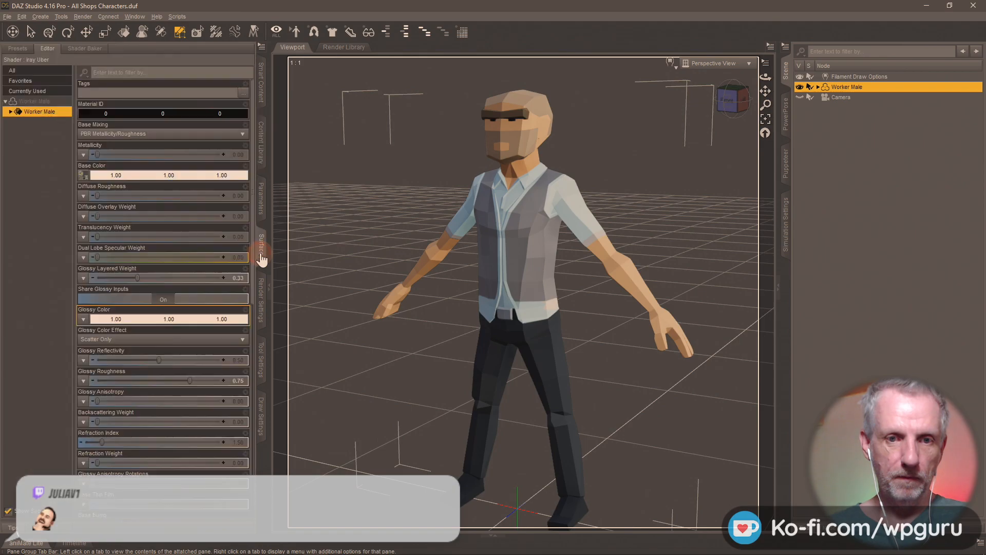
- Set Worker Male's base colour texture to PolygonCity_Texture_03_C
{"action": "left_click", "coordinate": [81, 177]}
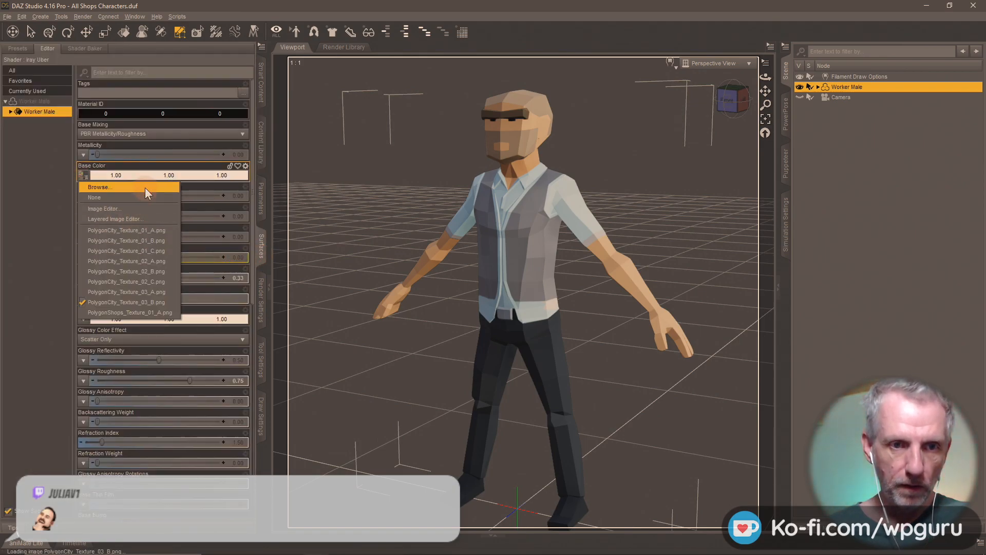
{"action": "left_click", "coordinate": [145, 187]}
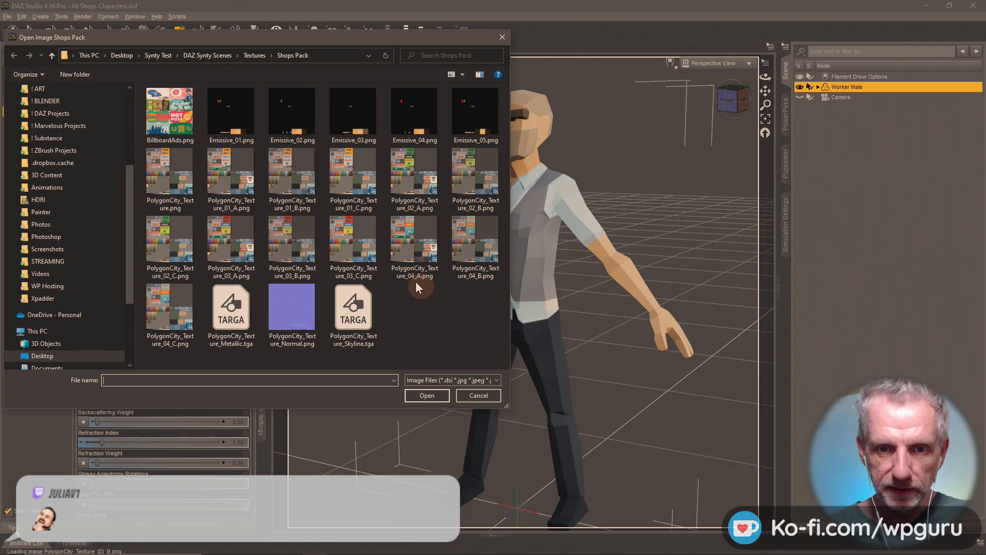
{"action": "double_click", "coordinate": [353, 240]}
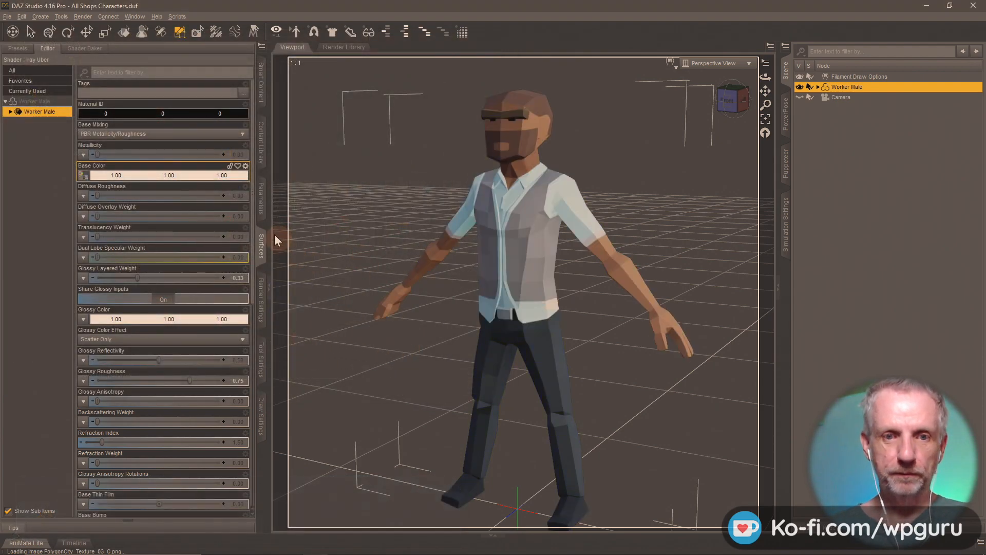
- Save this look as the material preset 'Shops MAT 3-C' in Shops Materials
{"action": "left_click", "coordinate": [262, 154]}
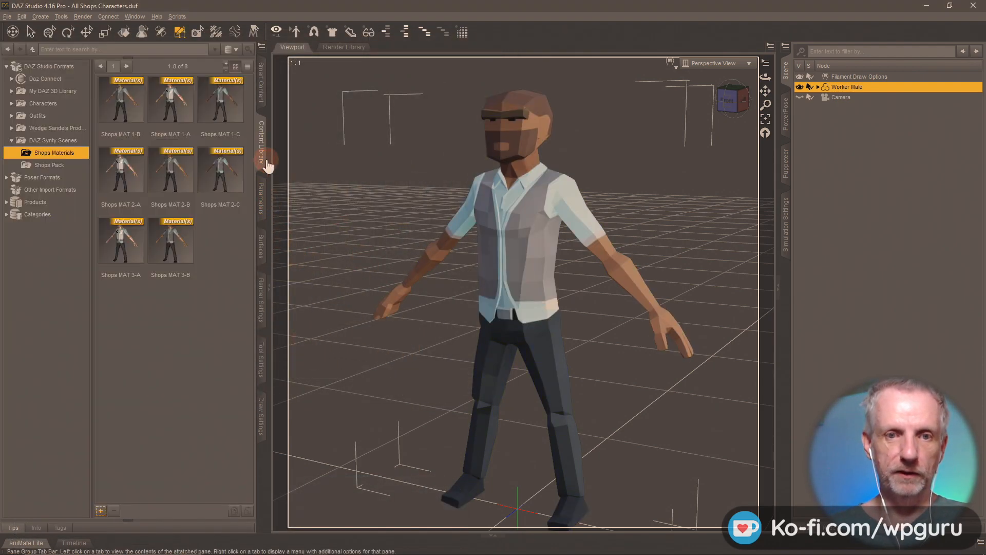
{"action": "left_click", "coordinate": [100, 512]}
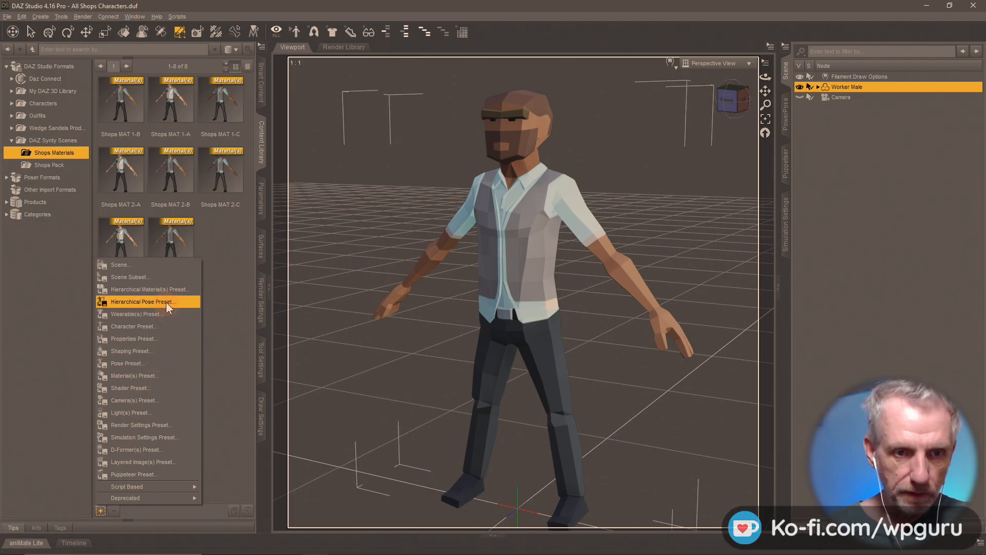
{"action": "left_click", "coordinate": [160, 375]}
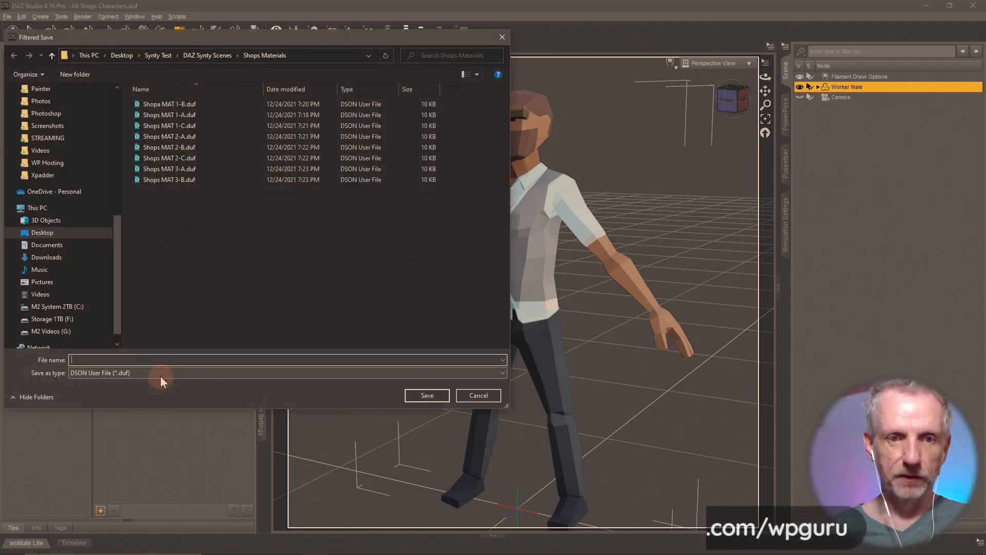
{"action": "type", "text": "Shops MAT"}
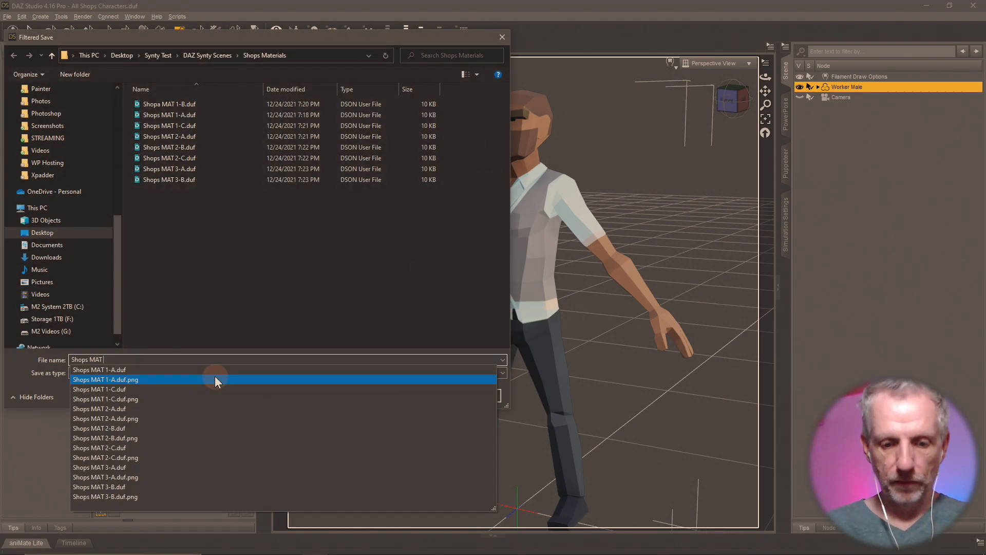
{"action": "type", "text": " 3-C"}
{"action": "key", "text": "Return"}
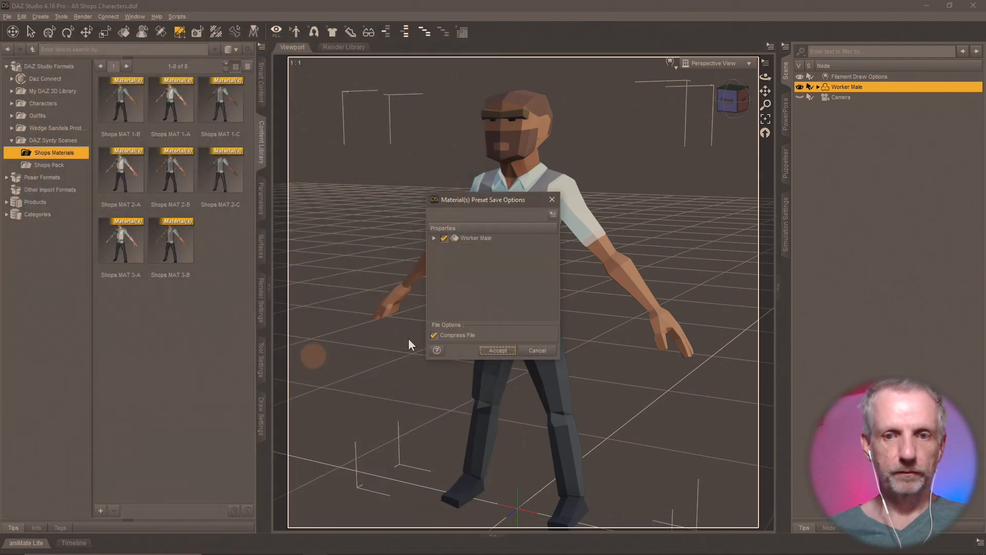
{"action": "left_click", "coordinate": [498, 352]}
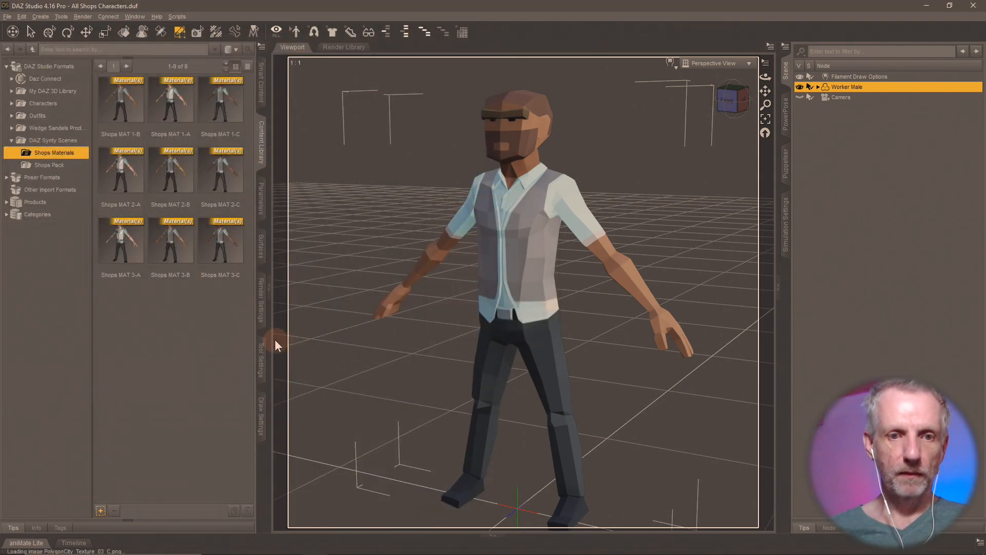
- Swap Worker Male's base colour to PolygonCity_Texture_04_A, giving him a white printed shirt
{"action": "left_click", "coordinate": [261, 247]}
{"action": "left_click", "coordinate": [84, 177]}
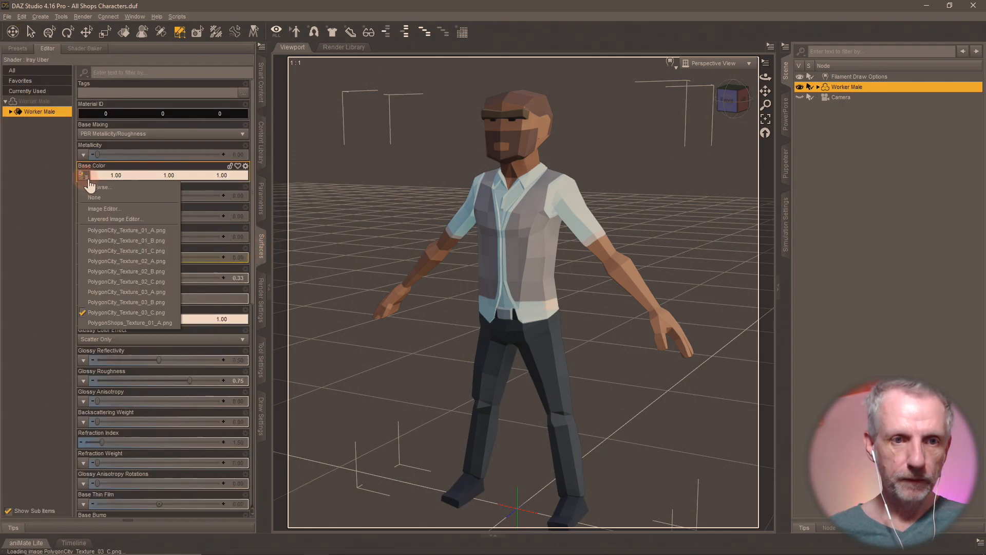
{"action": "left_click", "coordinate": [91, 187]}
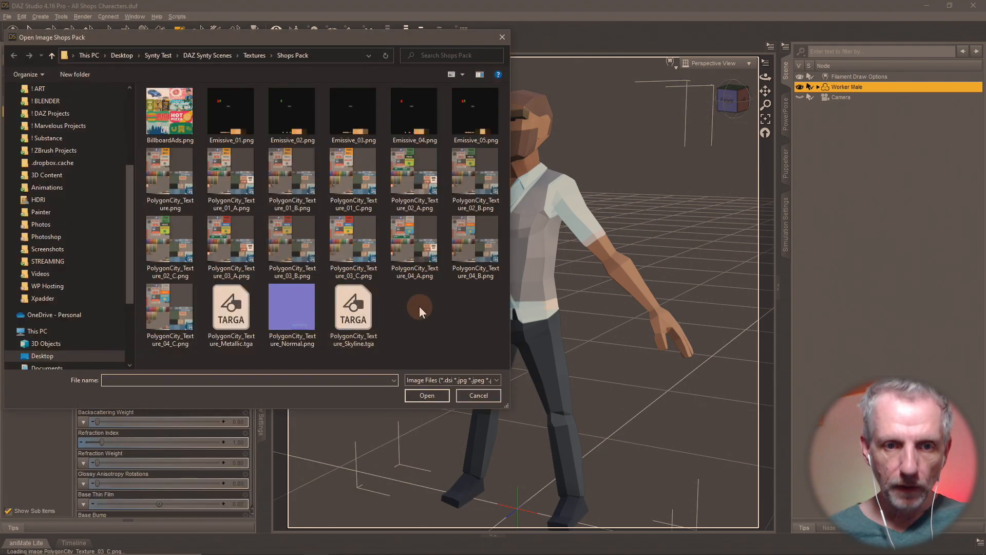
{"action": "double_click", "coordinate": [414, 247]}
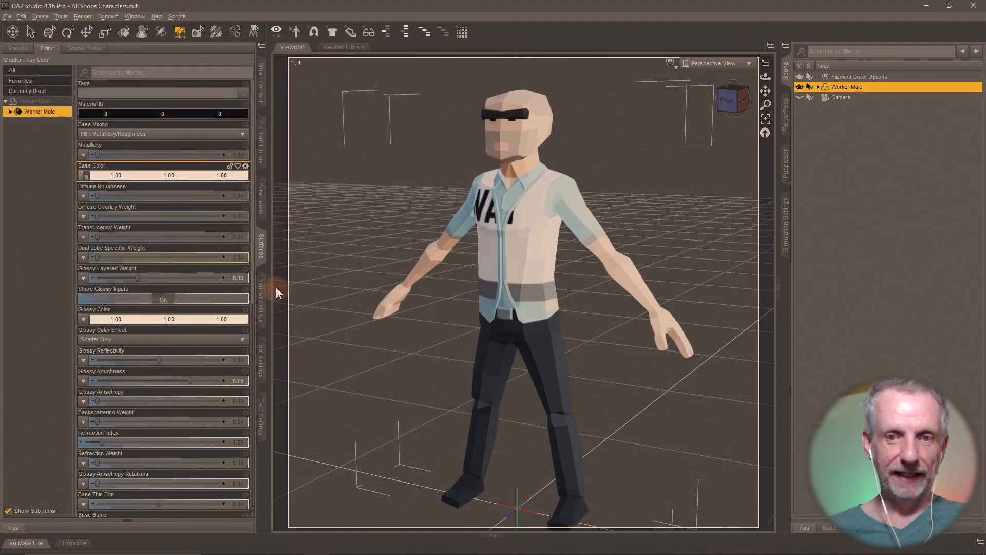
{"action": "left_click", "coordinate": [260, 141]}
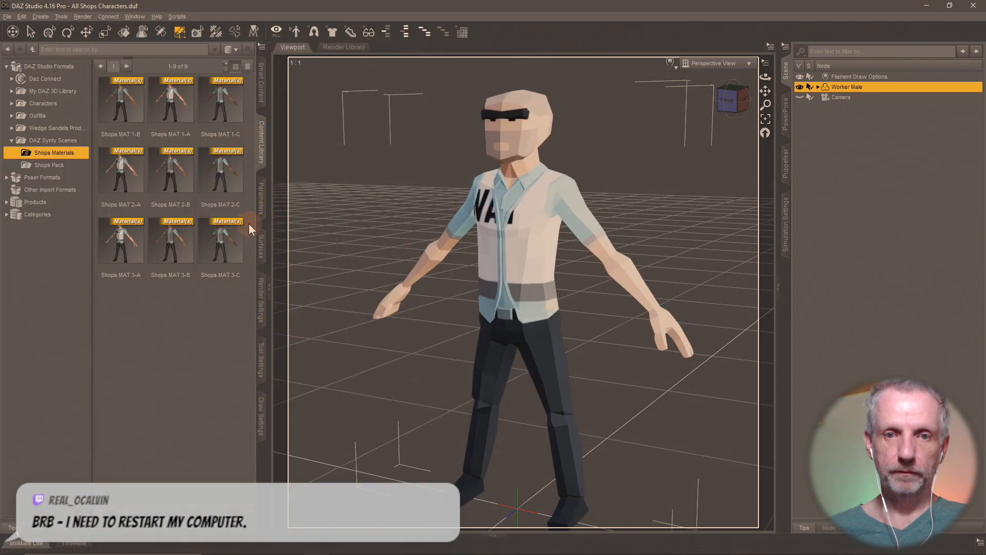
{"action": "right_click", "coordinate": [123, 433]}
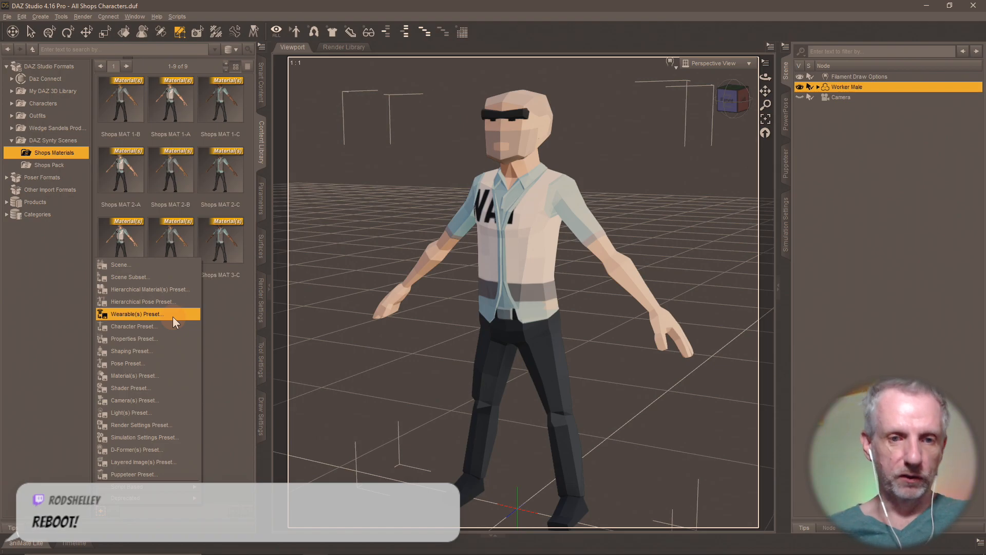
- Verify the 04_A base colour, then save the look as material preset 'Shops MAT 4-A'
{"action": "left_click", "coordinate": [220, 315]}
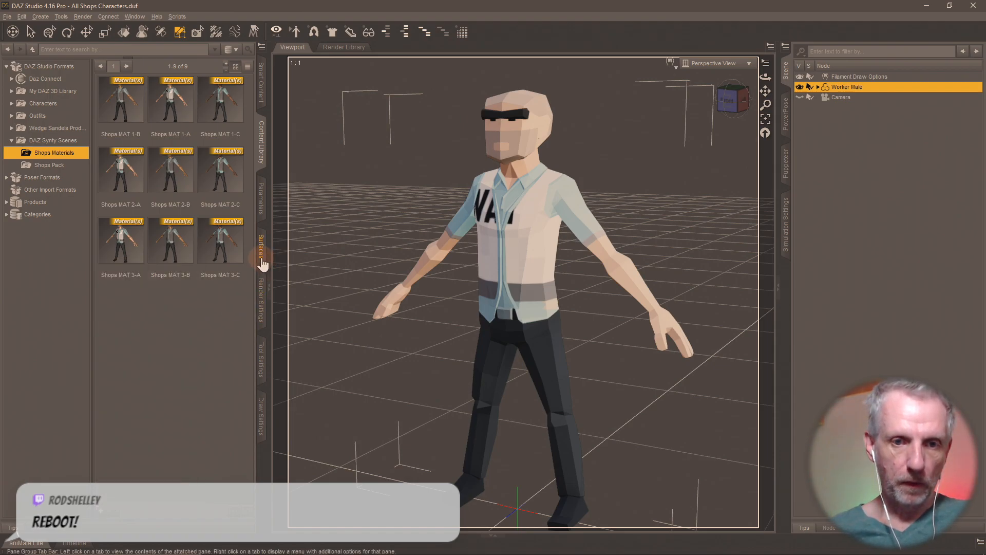
{"action": "left_click", "coordinate": [261, 261]}
{"action": "mouse_move", "coordinate": [84, 177]}
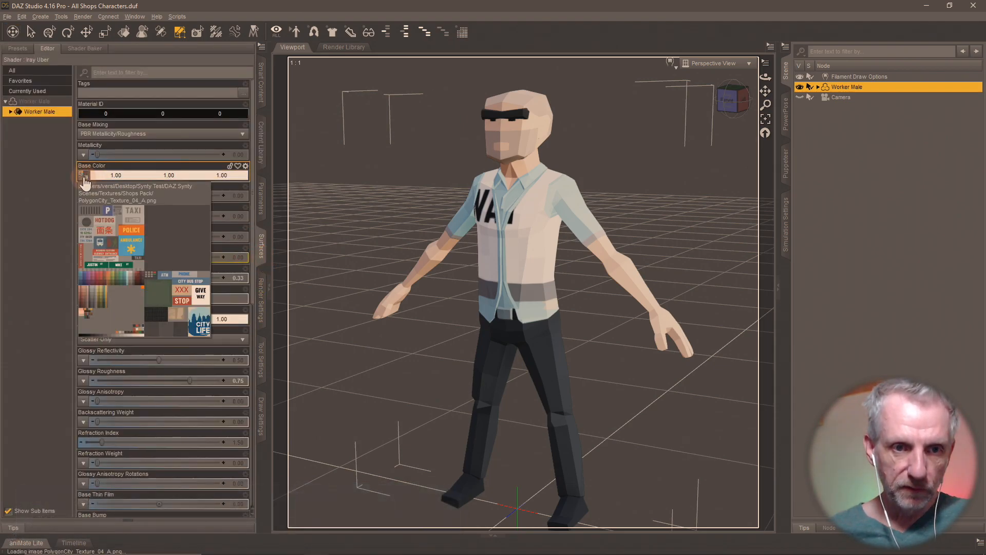
{"action": "left_click", "coordinate": [262, 142]}
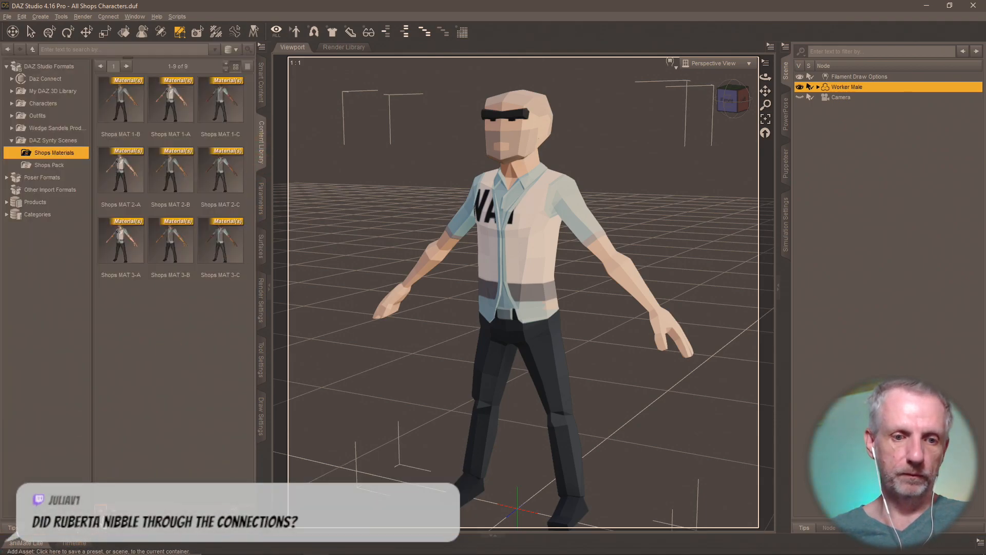
{"action": "left_click", "coordinate": [103, 521]}
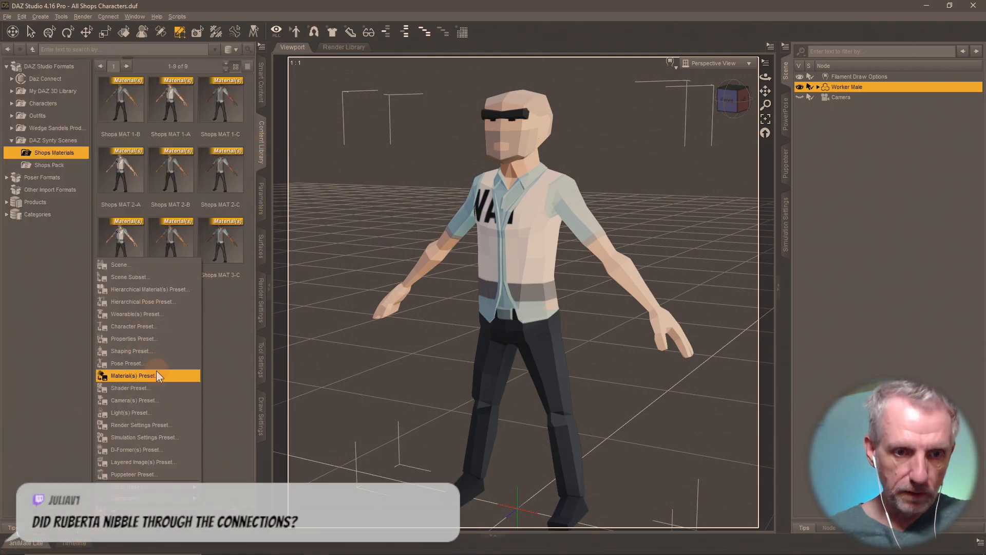
{"action": "left_click", "coordinate": [156, 376]}
{"action": "type", "text": "Shops MAT 4-A"}
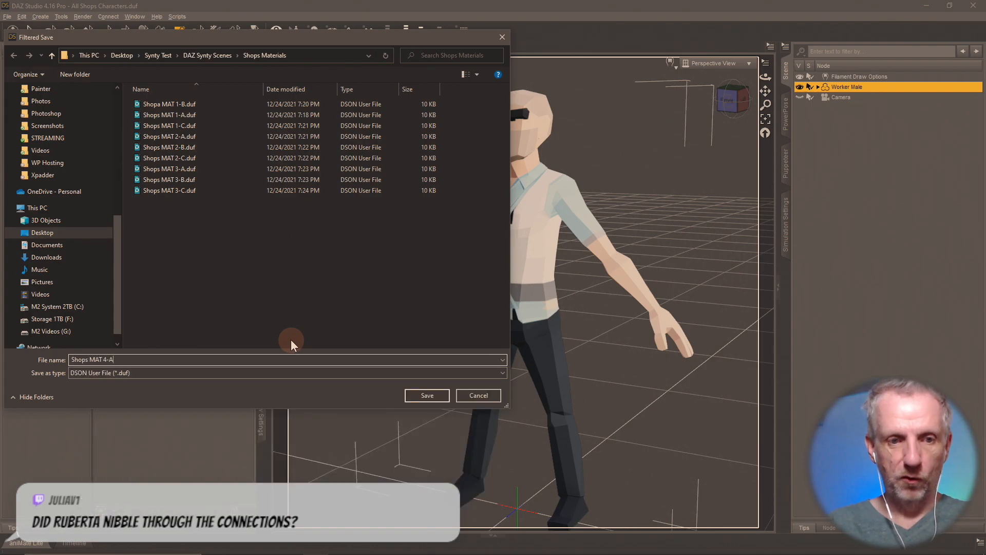
{"action": "key", "text": "Return"}
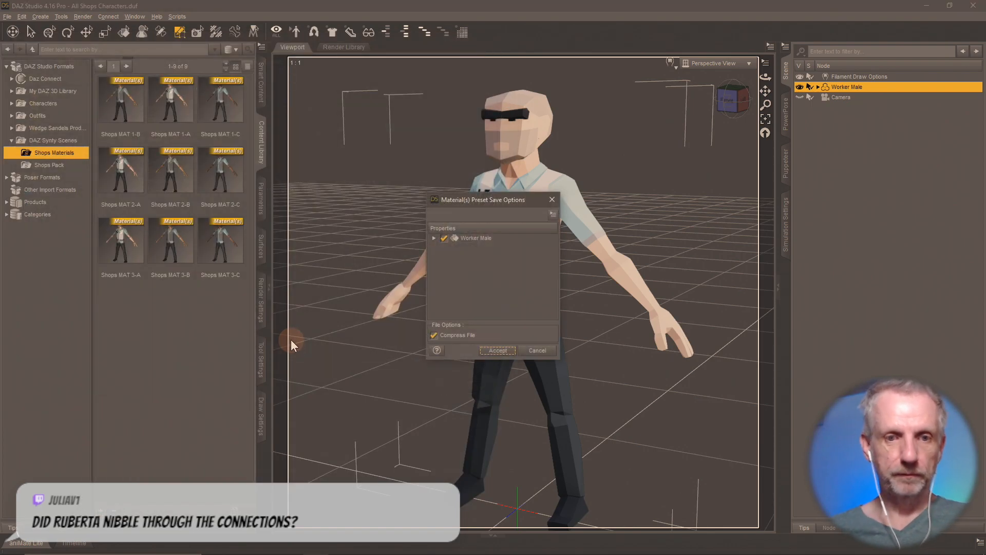
{"action": "left_click", "coordinate": [496, 351]}
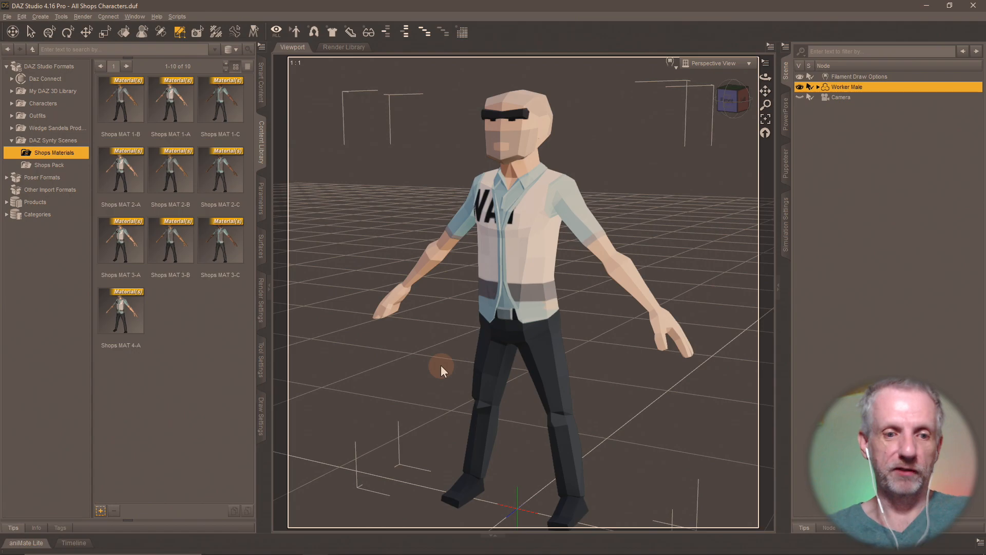
{"action": "left_click", "coordinate": [261, 252]}
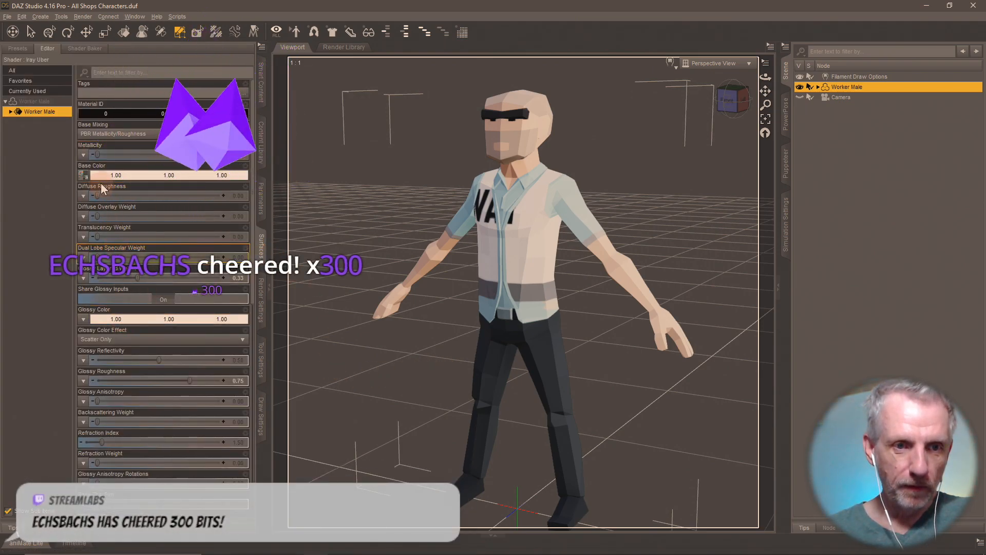
- Load PolygonCity_Texture_04_B as the base colour, giving Worker Male a grey vest
{"action": "mouse_move", "coordinate": [87, 177]}
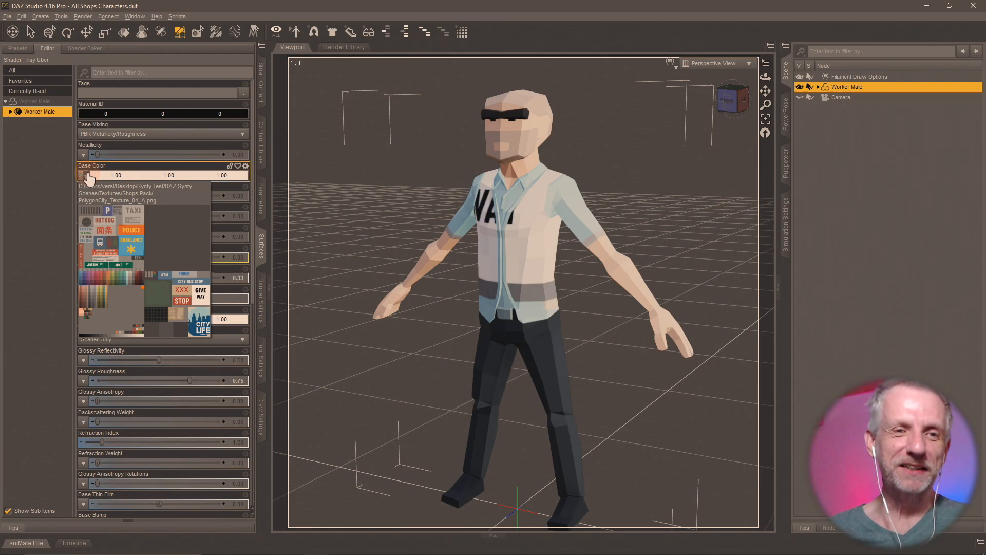
{"action": "left_click", "coordinate": [87, 175]}
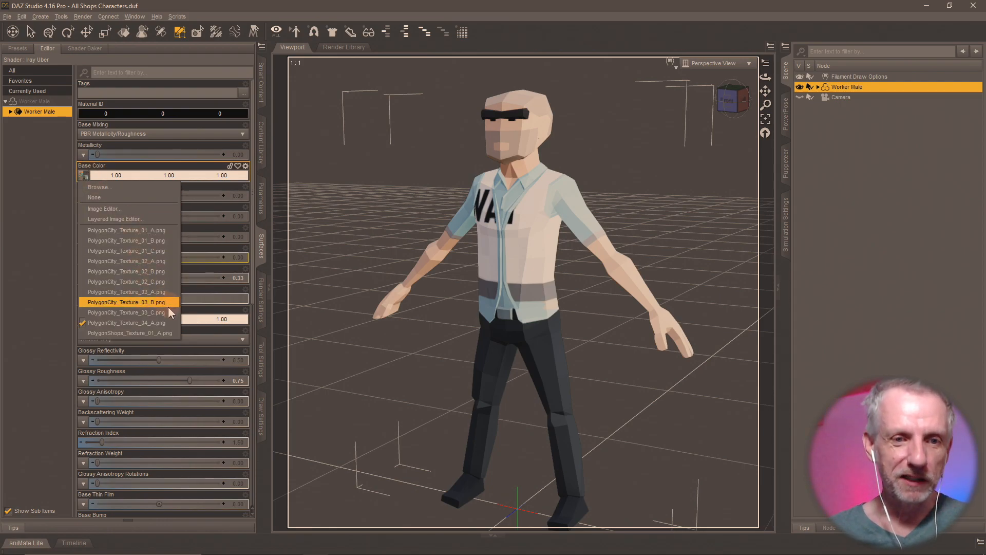
{"action": "left_click", "coordinate": [153, 189]}
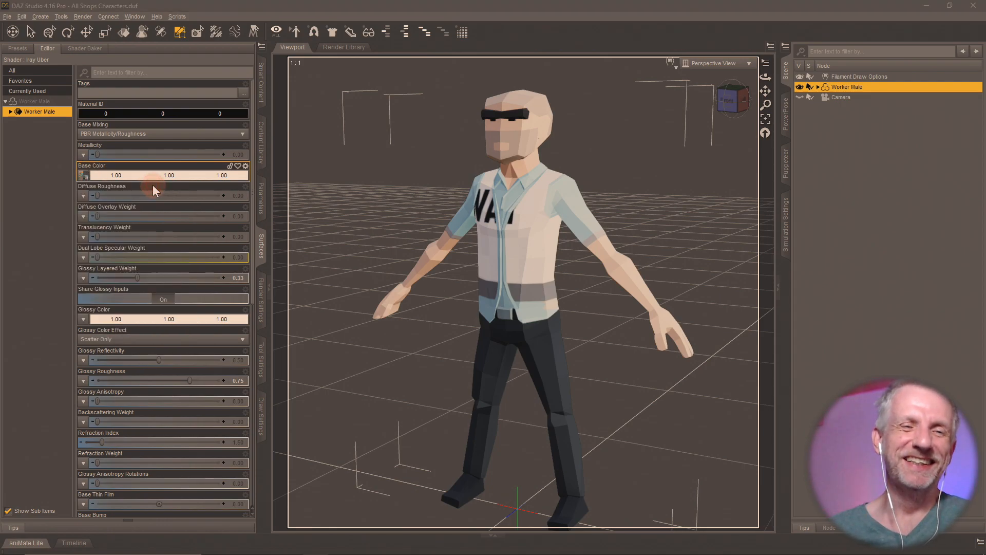
{"action": "left_click", "coordinate": [457, 235]}
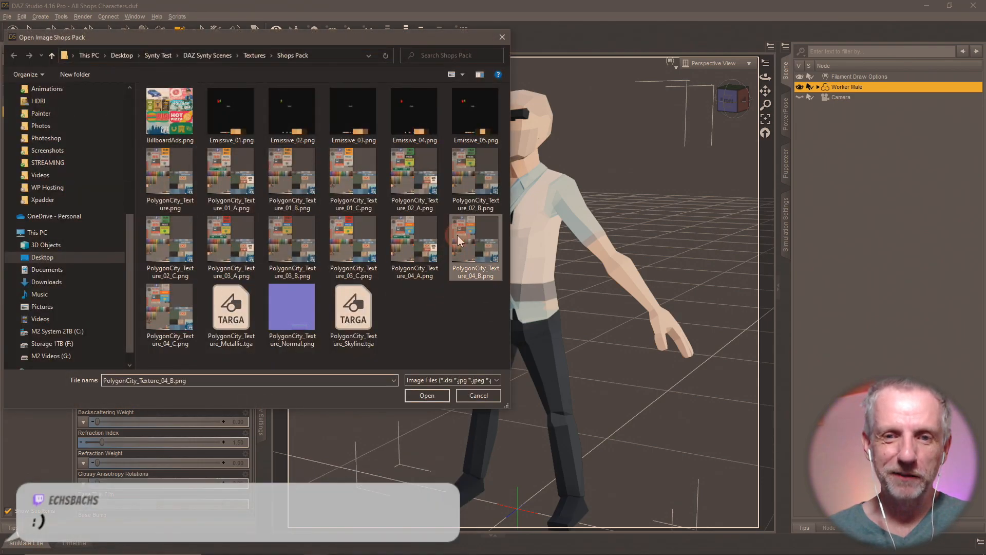
{"action": "left_click", "coordinate": [427, 396]}
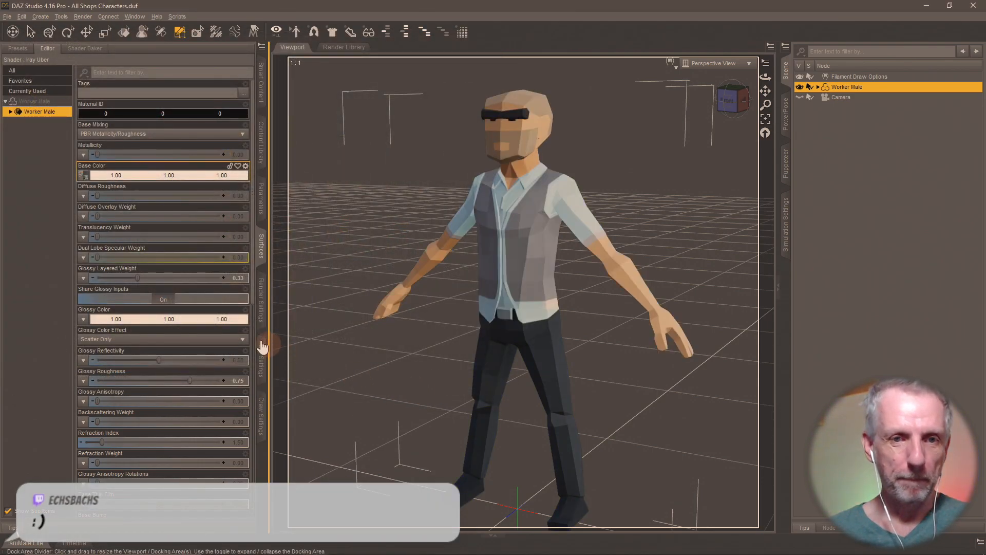
- Save this look as the material preset 'Shops MAT 4-B' in Shops Materials
{"action": "left_click", "coordinate": [260, 146]}
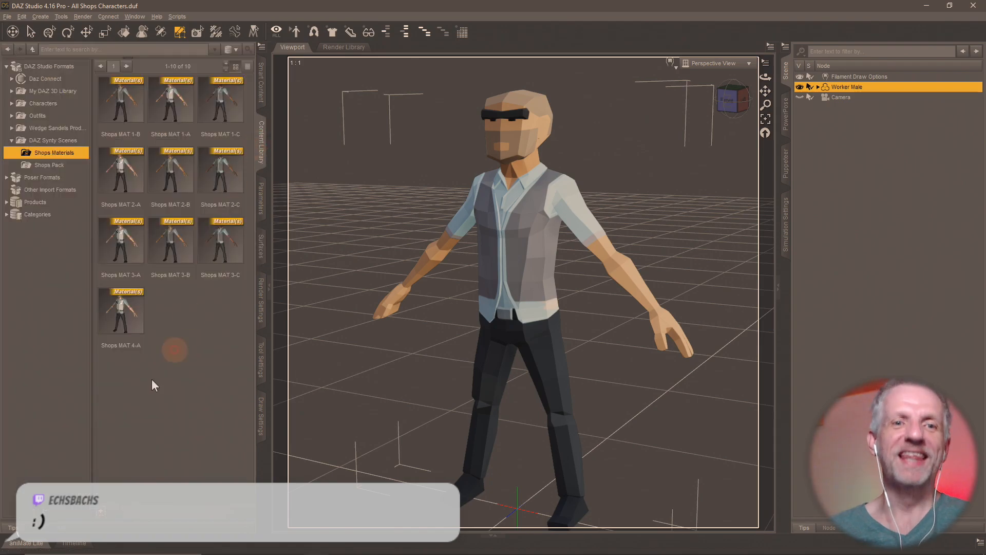
{"action": "left_click", "coordinate": [104, 514]}
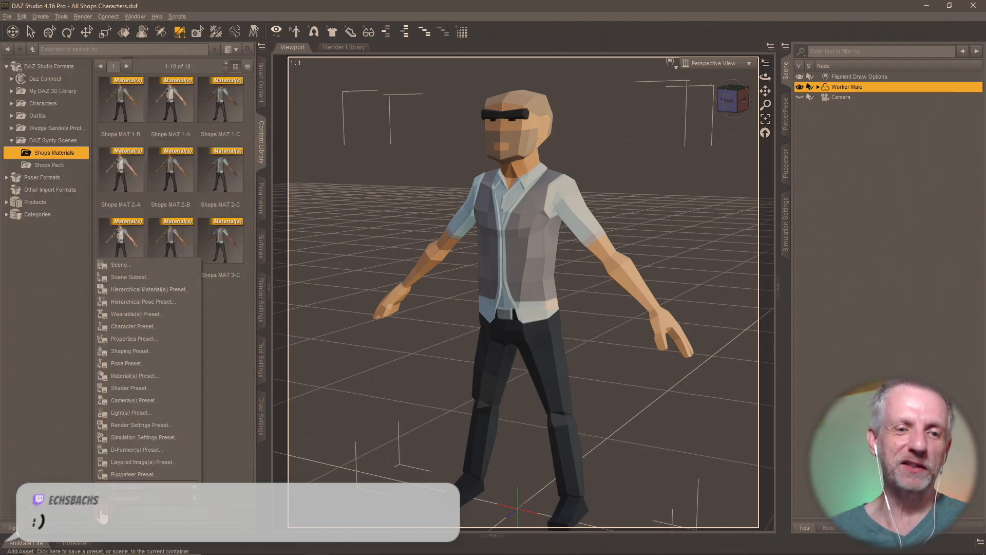
{"action": "left_click", "coordinate": [164, 375]}
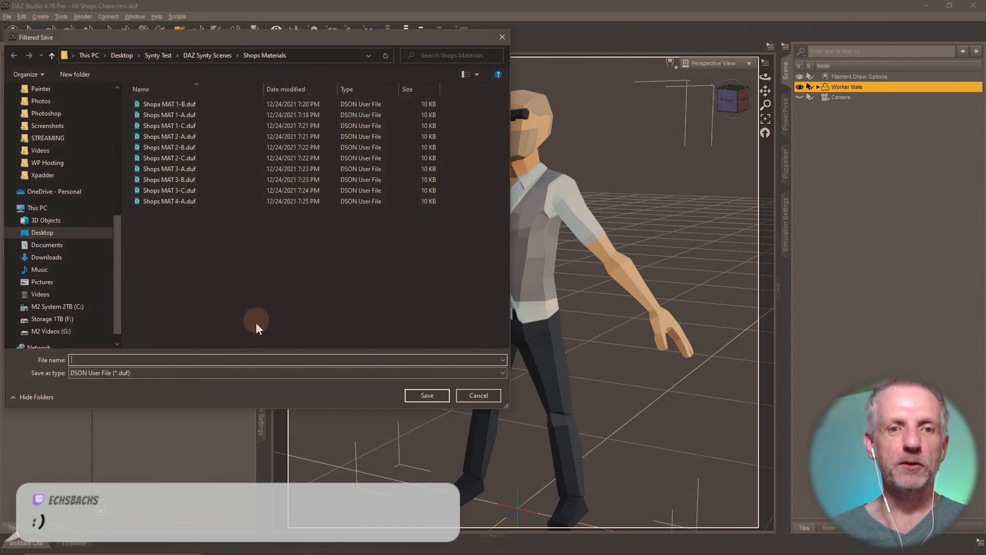
{"action": "type", "text": "Shops MAT"}
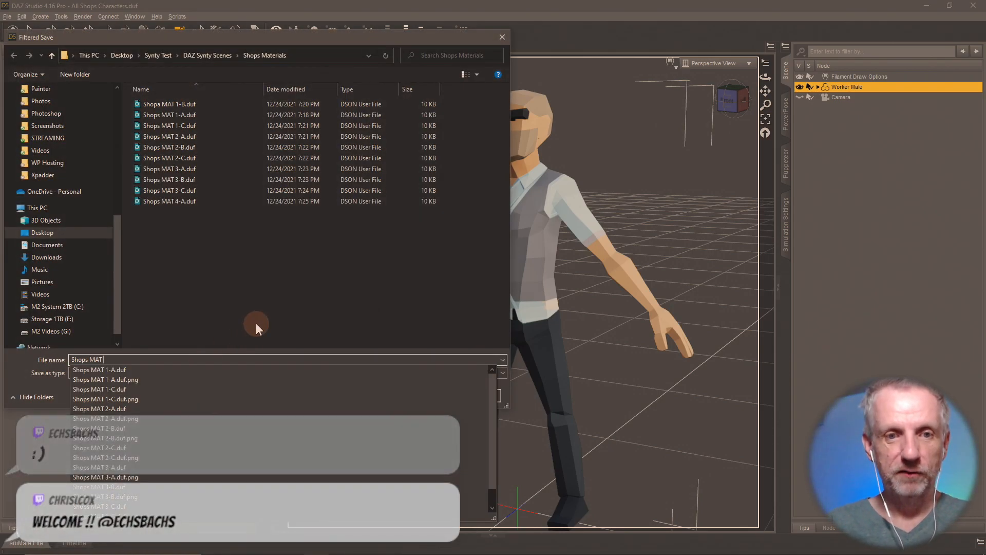
{"action": "type", "text": " 4-B"}
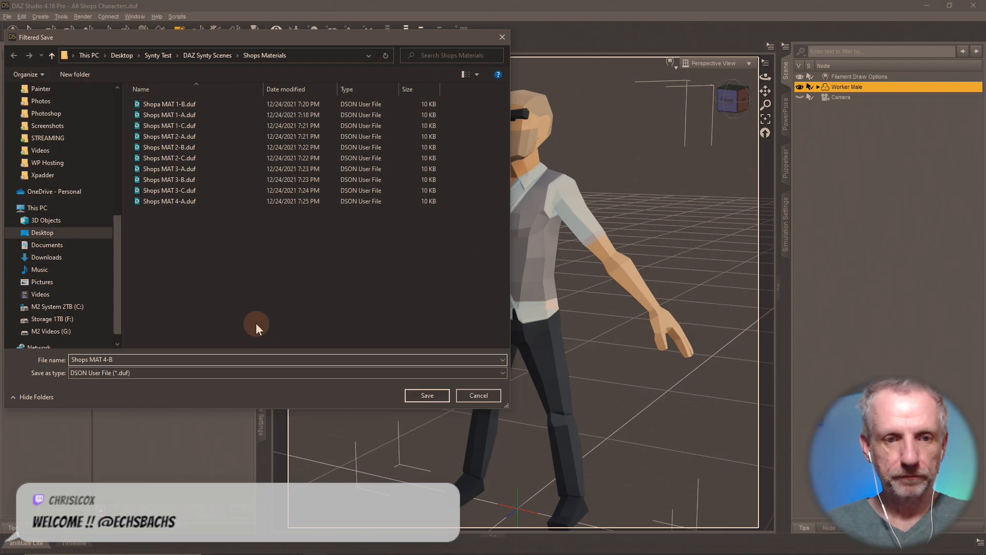
{"action": "key", "text": "Return"}
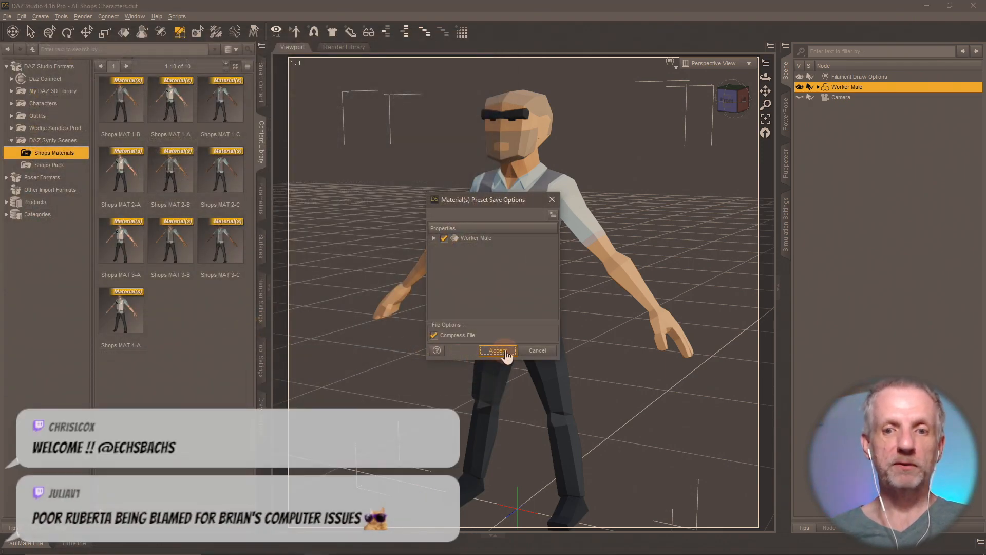
{"action": "left_click", "coordinate": [498, 351]}
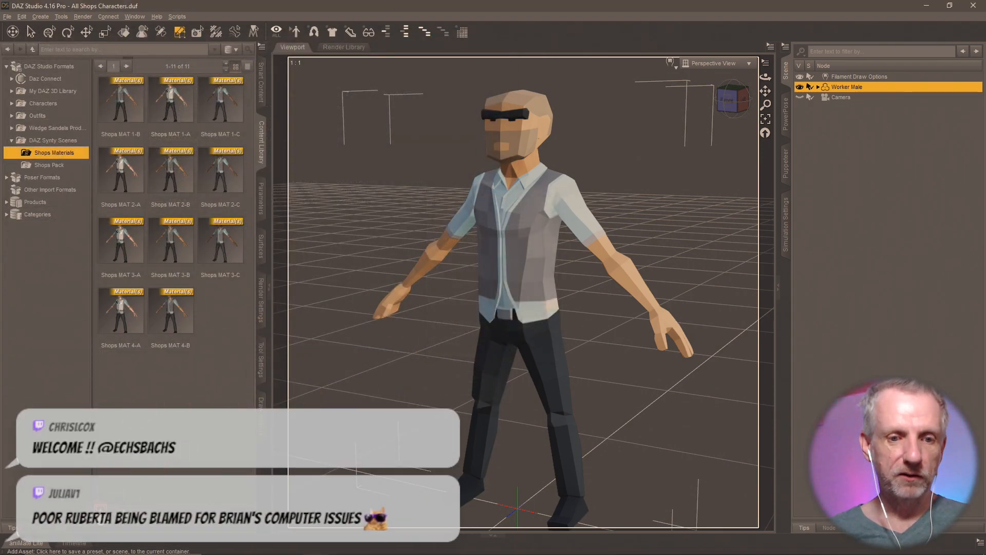
{"action": "left_click", "coordinate": [101, 509]}
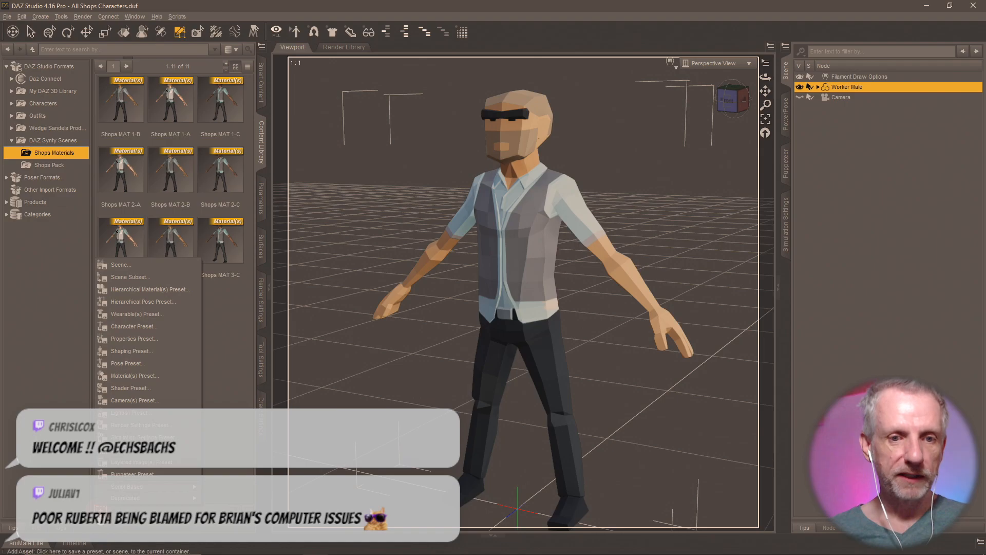
- Load PolygonCity_Texture_04_C as Worker Male's base colour for a darker-skinned grey-vest look
{"action": "left_click", "coordinate": [262, 247]}
{"action": "left_click", "coordinate": [83, 175]}
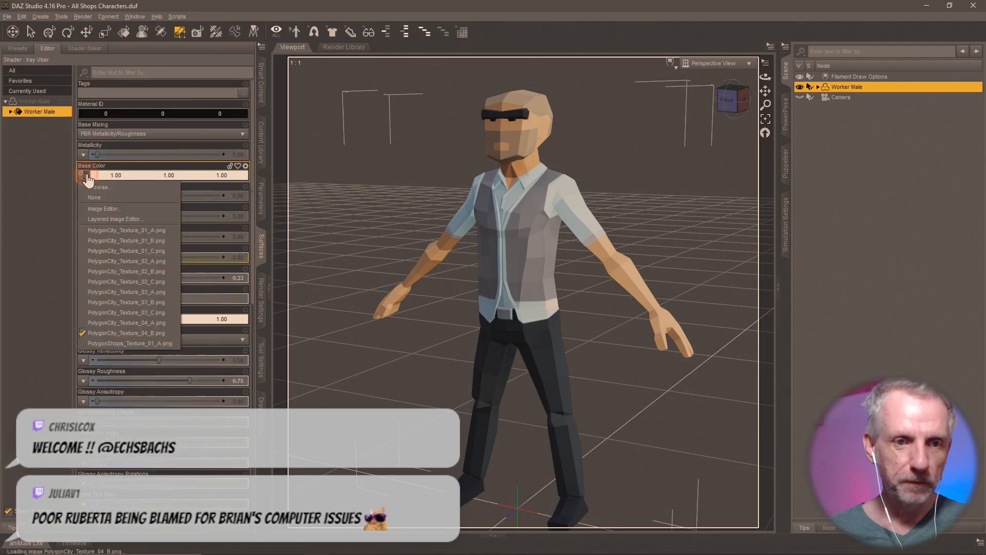
{"action": "left_click", "coordinate": [146, 186]}
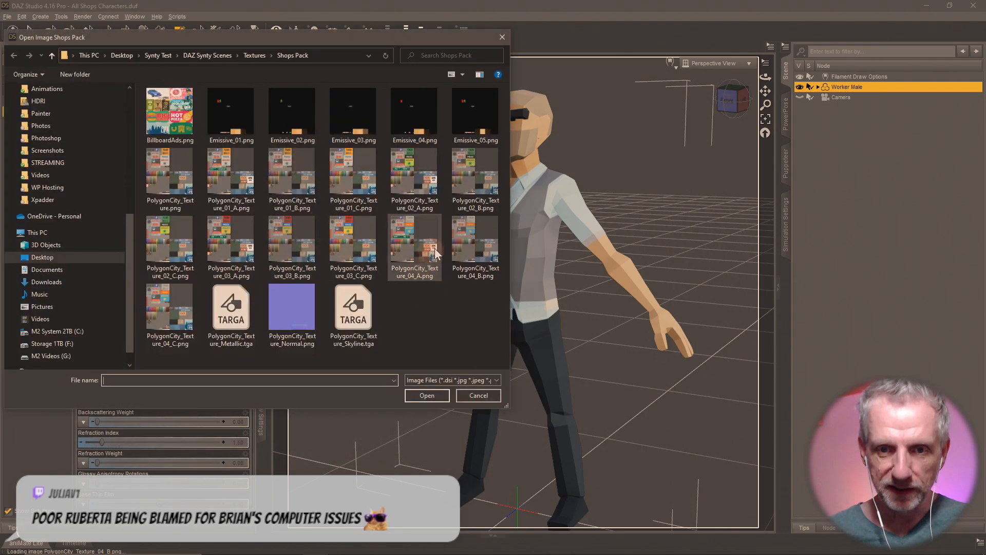
{"action": "left_click", "coordinate": [172, 324]}
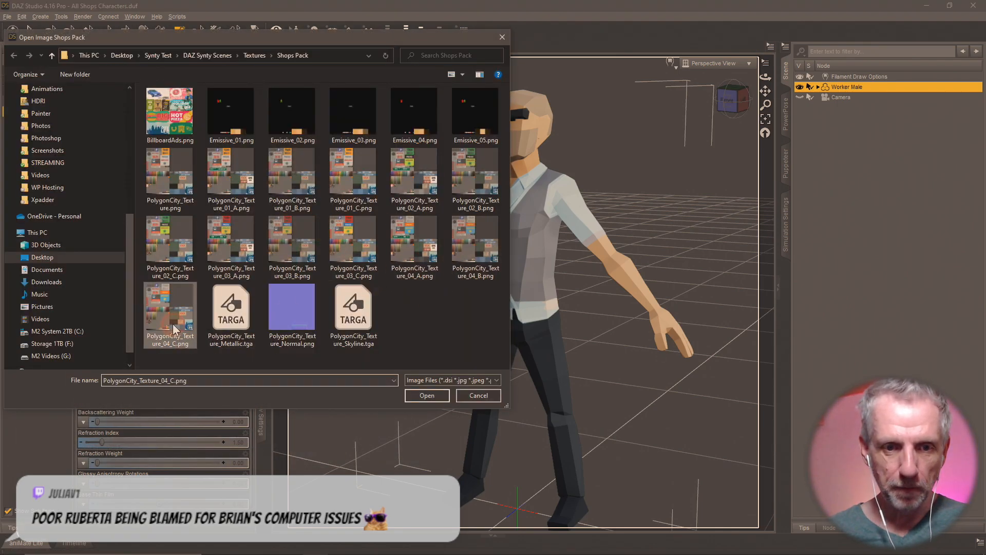
{"action": "left_click", "coordinate": [426, 395]}
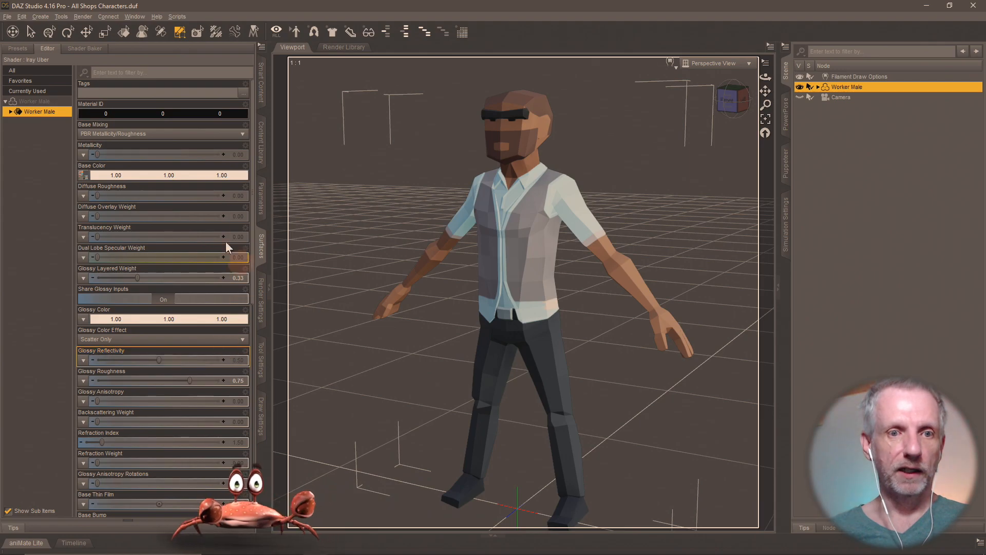
- Save this look as the material preset 'Shops MAT 4-C' in Shops Materials
{"action": "left_click", "coordinate": [261, 146]}
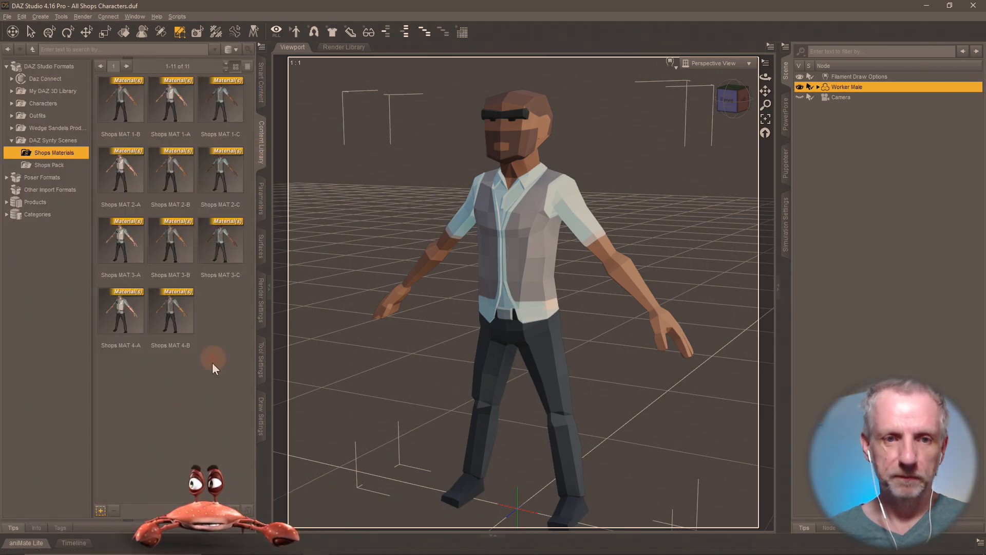
{"action": "left_click", "coordinate": [100, 511]}
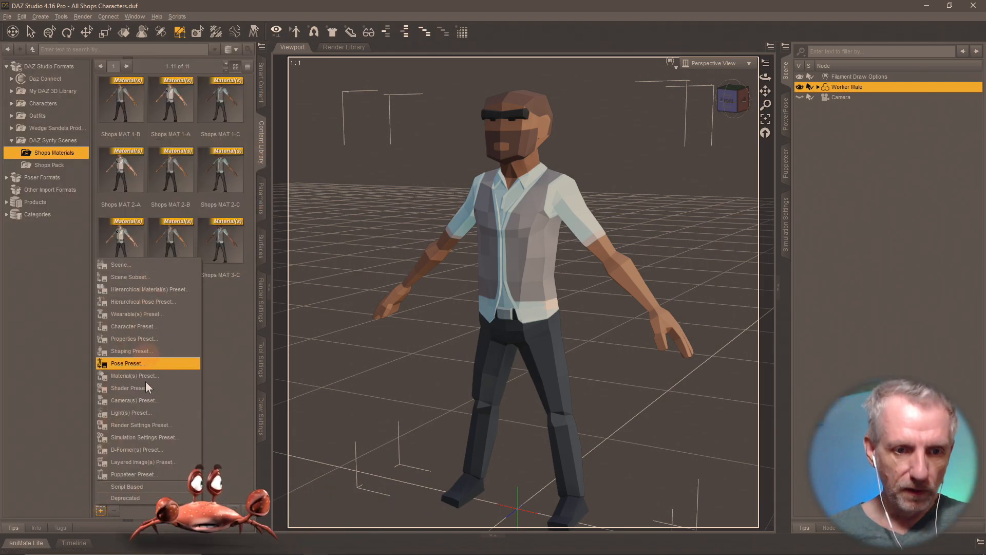
{"action": "left_click", "coordinate": [165, 375]}
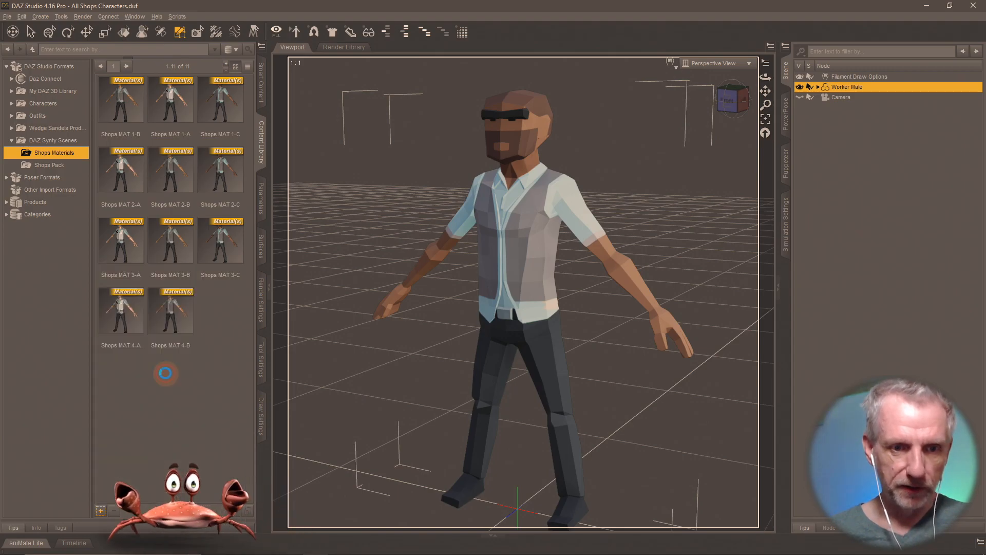
{"action": "type", "text": "Shops MAT 4"}
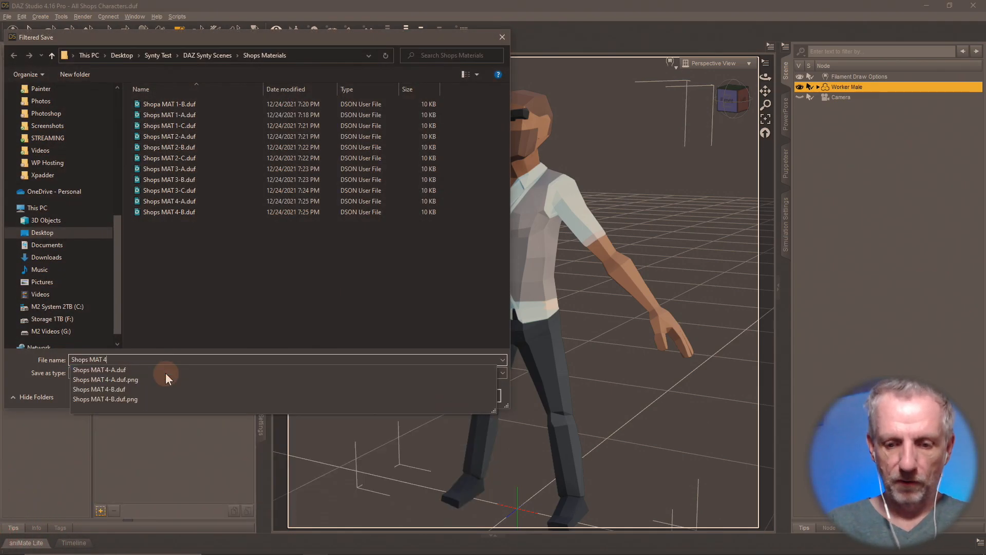
{"action": "type", "text": "-C"}
{"action": "key", "text": "Return"}
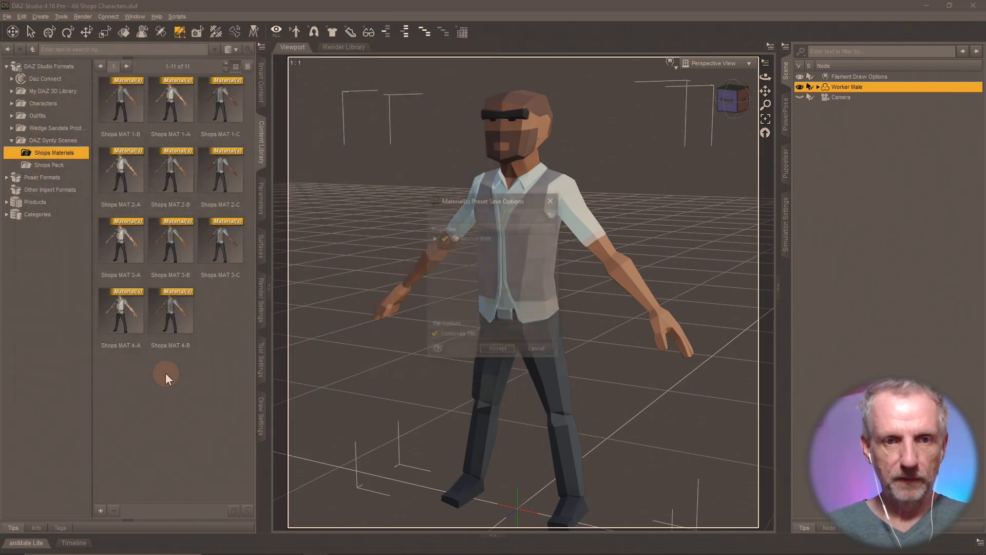
{"action": "left_click", "coordinate": [497, 351]}
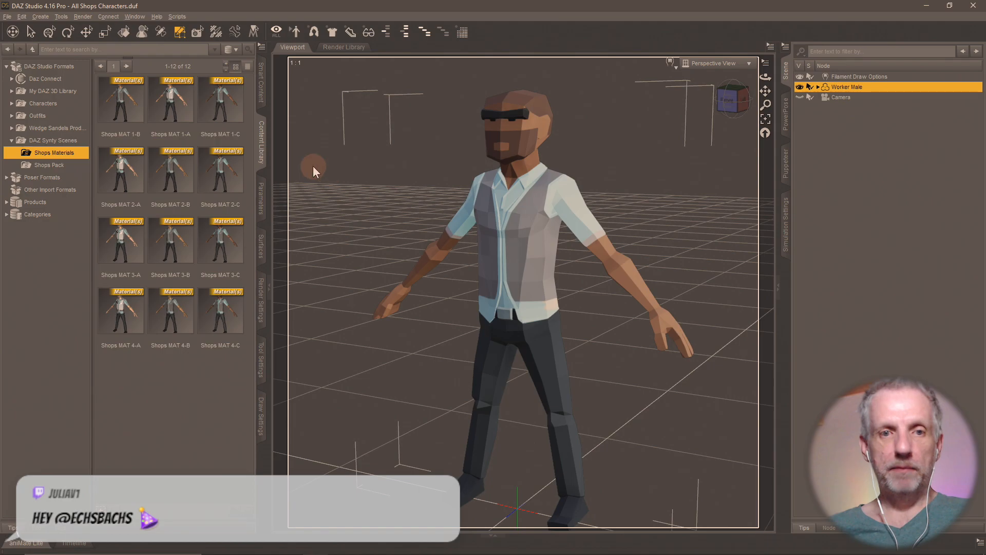
{"action": "left_click", "coordinate": [56, 165]}
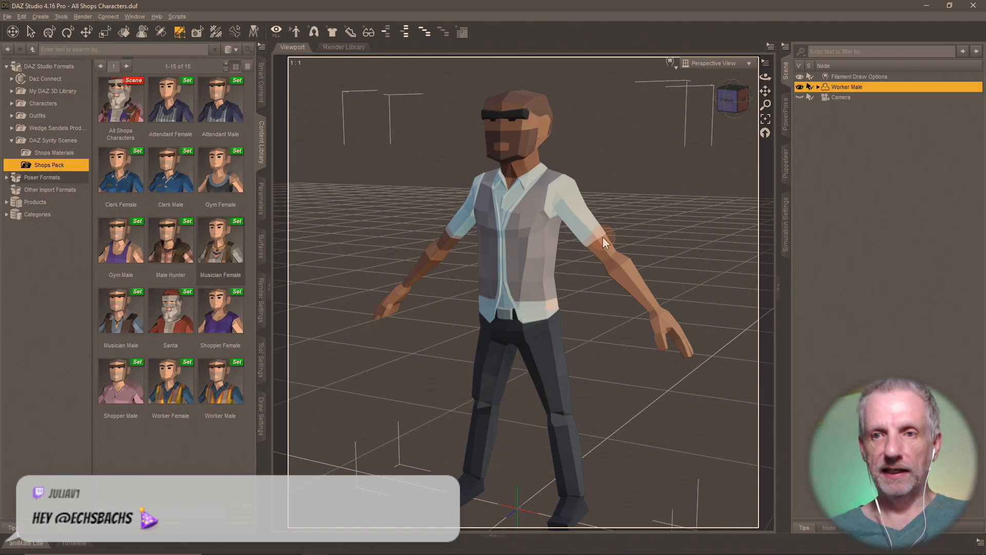
- Add Gym Male, Male Hunter and Shopper Male to the scene beside the Worker Male
{"action": "scroll", "coordinate": [624, 210], "scroll_direction": "down", "scroll_amount": 5}
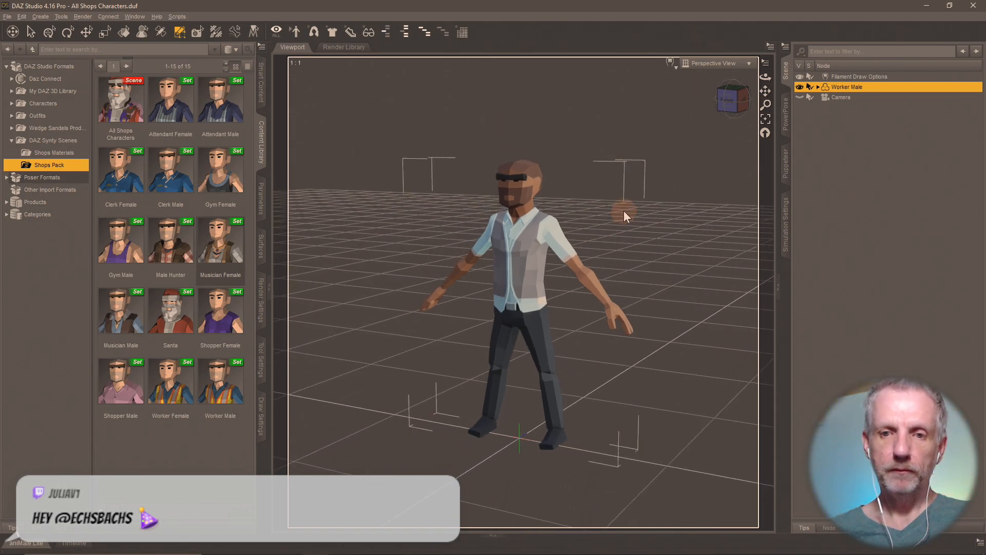
{"action": "left_click_drag", "start_coordinate": [624, 211], "coordinate": [387, 283], "text": "alt"}
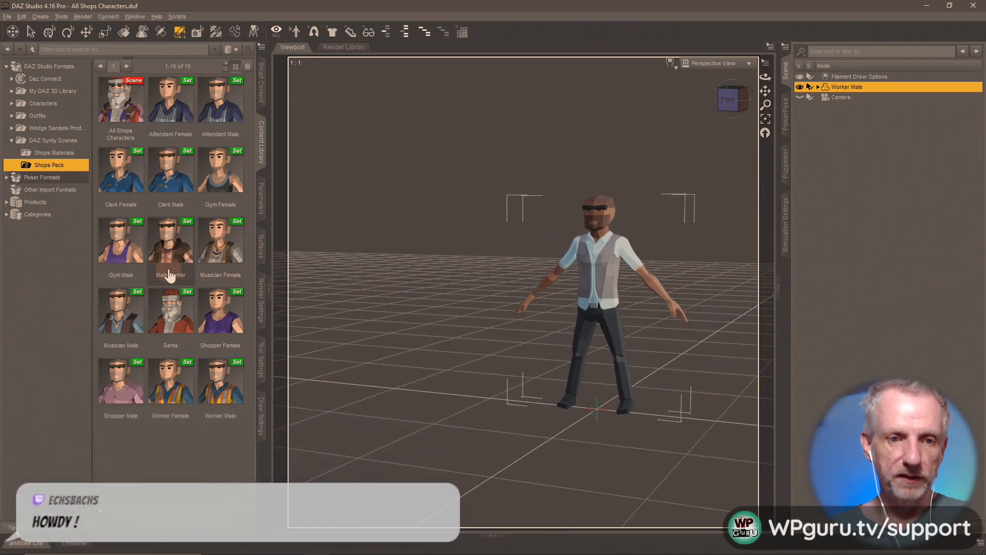
{"action": "left_click_drag", "start_coordinate": [121, 241], "coordinate": [368, 386]}
{"action": "left_click_drag", "start_coordinate": [172, 257], "coordinate": [462, 371]}
{"action": "left_click_drag", "start_coordinate": [470, 434], "coordinate": [465, 435]}
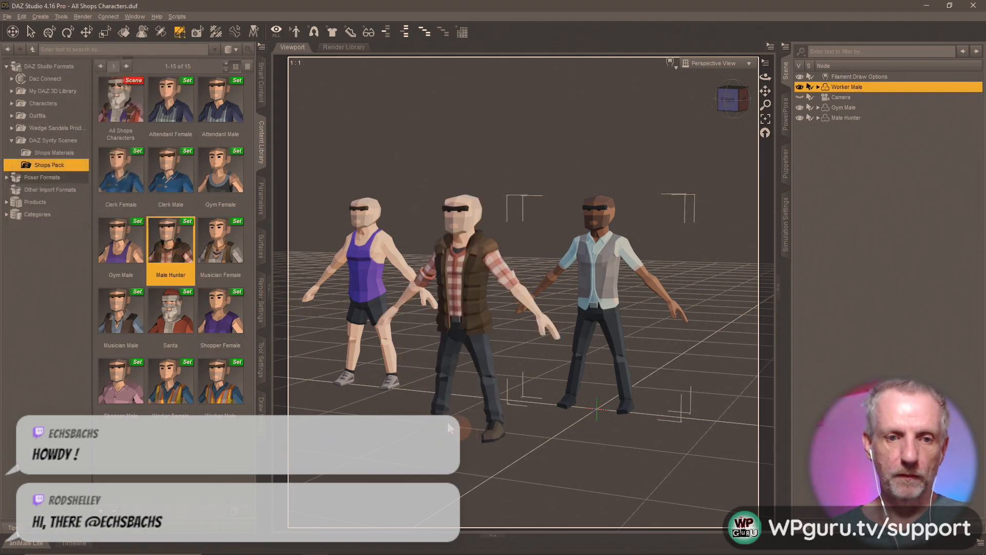
{"action": "left_click_drag", "start_coordinate": [124, 396], "coordinate": [458, 465]}
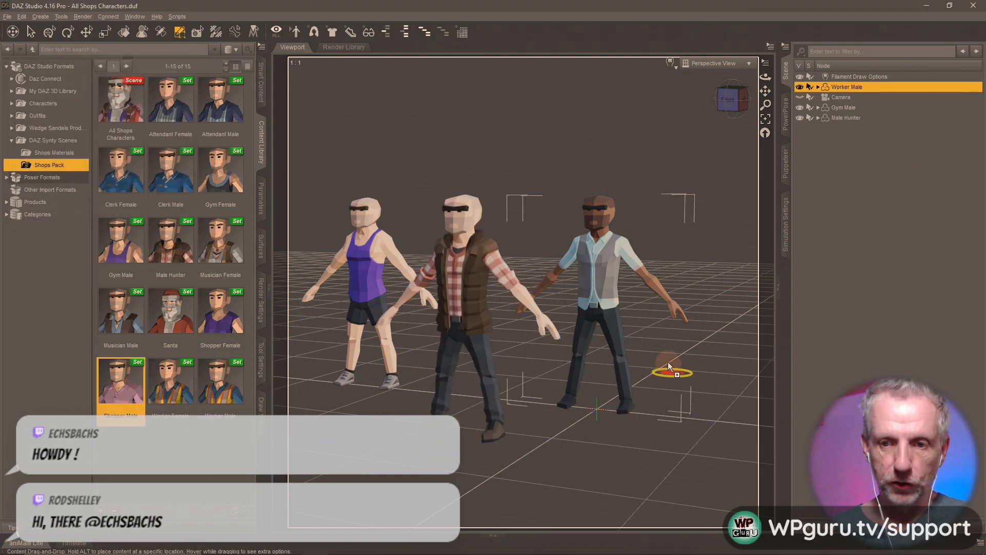
{"action": "left_click_drag", "start_coordinate": [683, 345], "coordinate": [682, 350]}
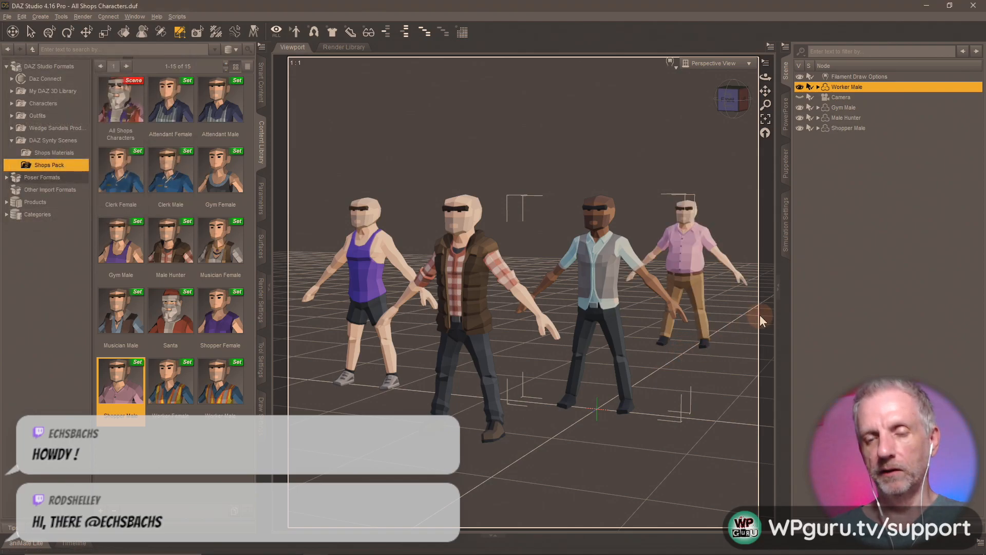
- Select Gym Male and preview Shops MAT presets 3-C, 4-C, 4-B and 4-A on it
{"action": "left_click", "coordinate": [852, 107]}
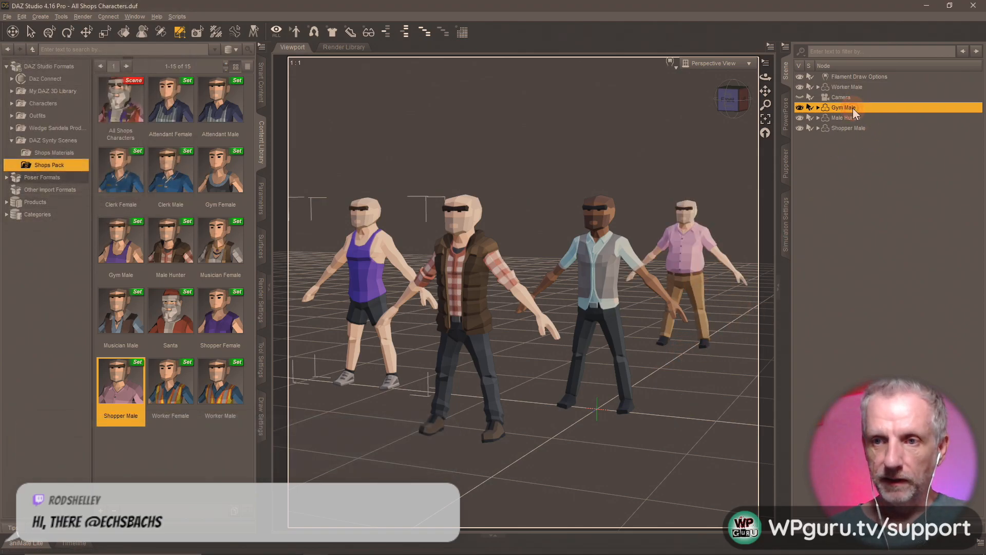
{"action": "left_click", "coordinate": [54, 153]}
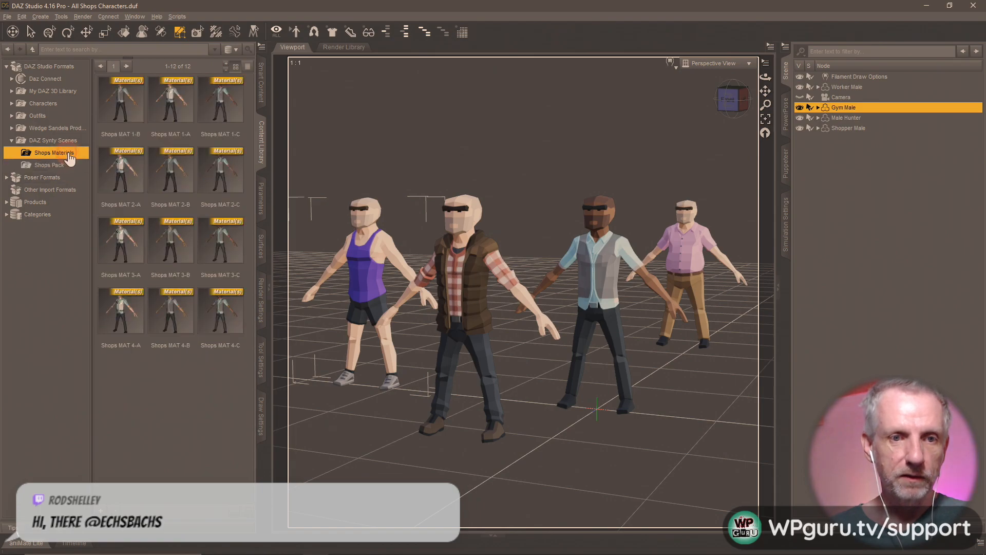
{"action": "left_click", "coordinate": [175, 177]}
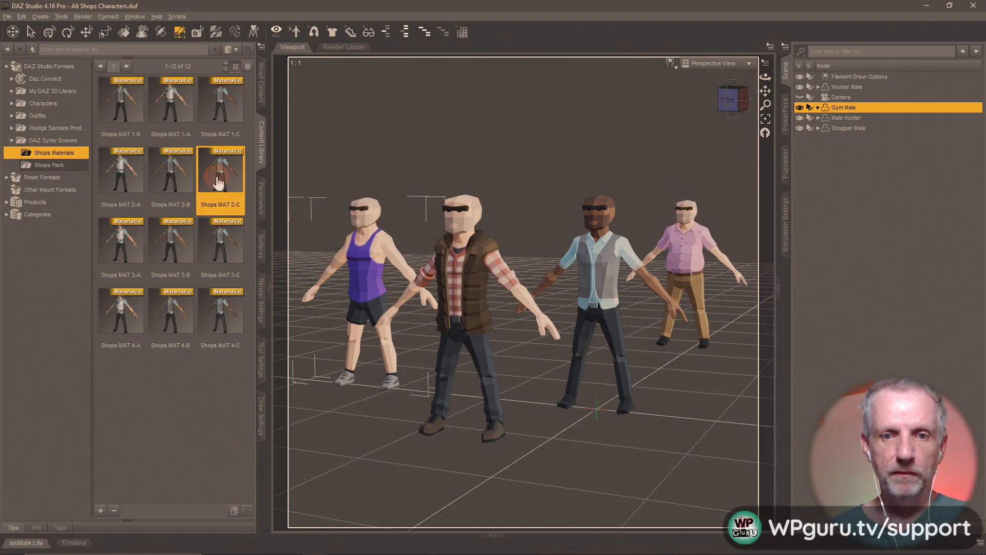
{"action": "left_click", "coordinate": [237, 275]}
{"action": "left_click", "coordinate": [224, 321]}
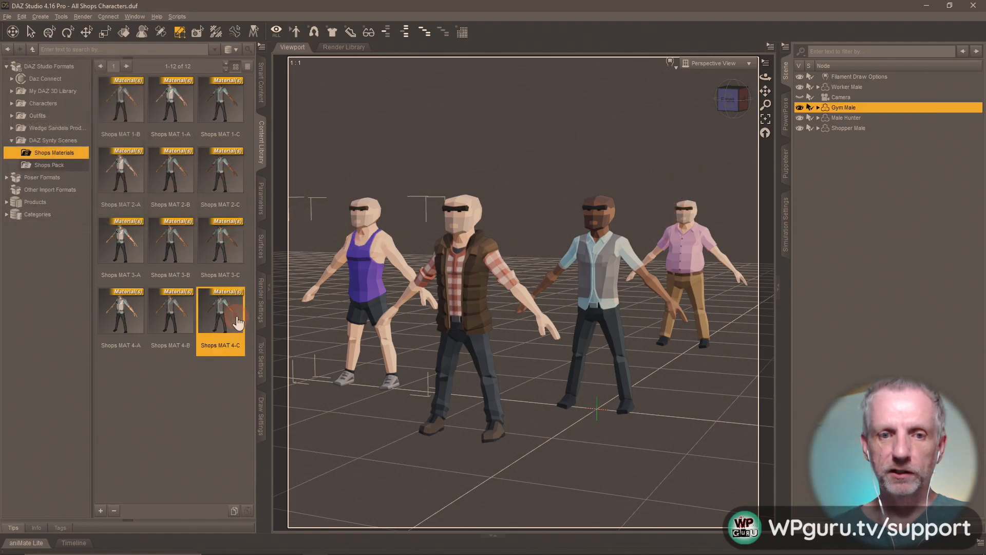
{"action": "left_click", "coordinate": [180, 326]}
{"action": "left_click", "coordinate": [127, 332]}
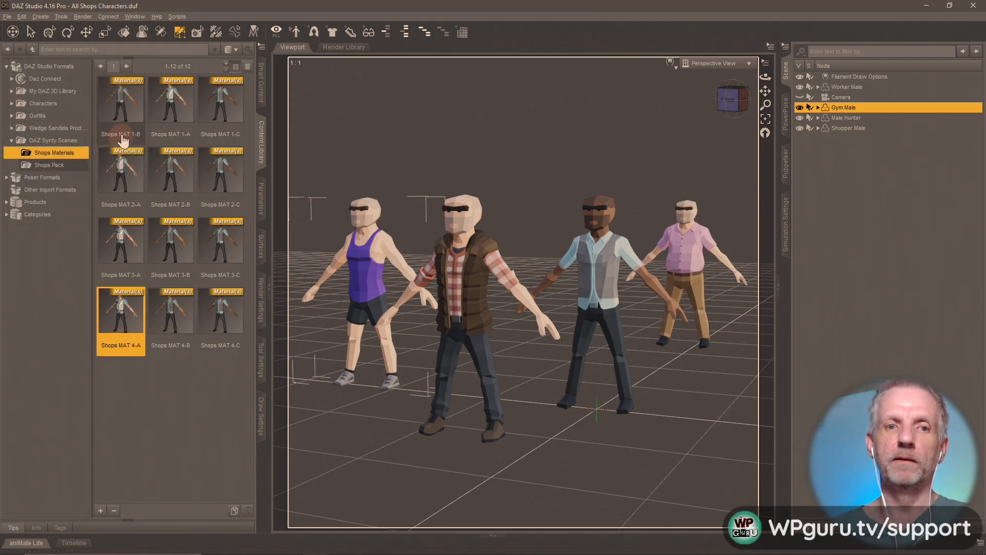
- Keep cycling Gym Male through the Shops MAT 1, 3, 4 and 2-C presets, ending on 1-C
{"action": "left_click", "coordinate": [123, 103]}
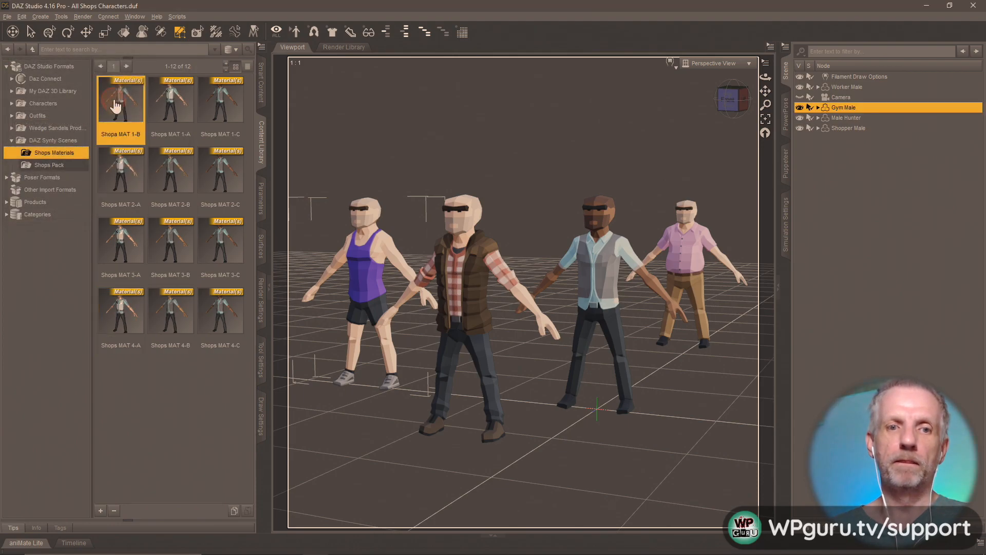
{"action": "left_click", "coordinate": [163, 105]}
{"action": "left_click", "coordinate": [221, 102]}
{"action": "left_click", "coordinate": [226, 256]}
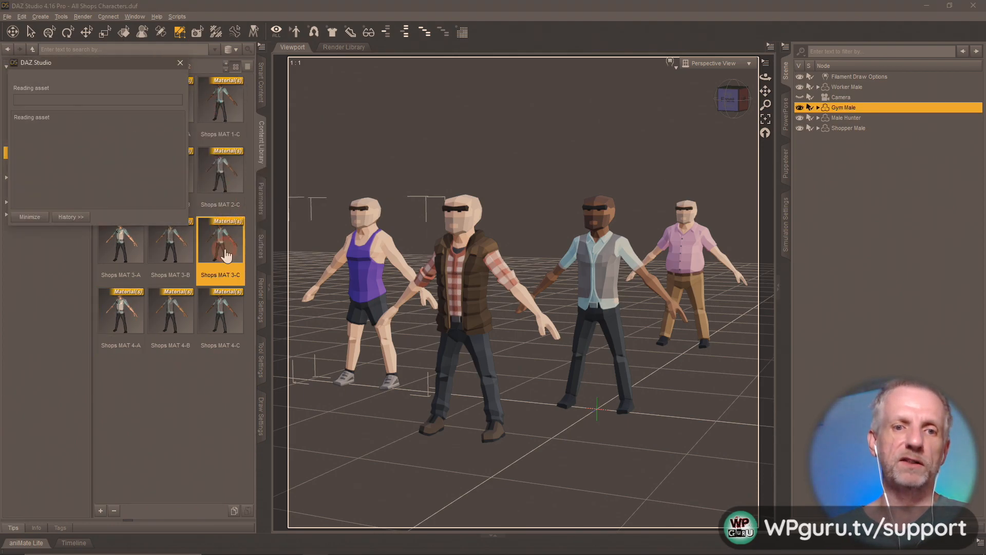
{"action": "left_click", "coordinate": [221, 316]}
{"action": "left_click", "coordinate": [172, 319]}
{"action": "left_click", "coordinate": [139, 324]}
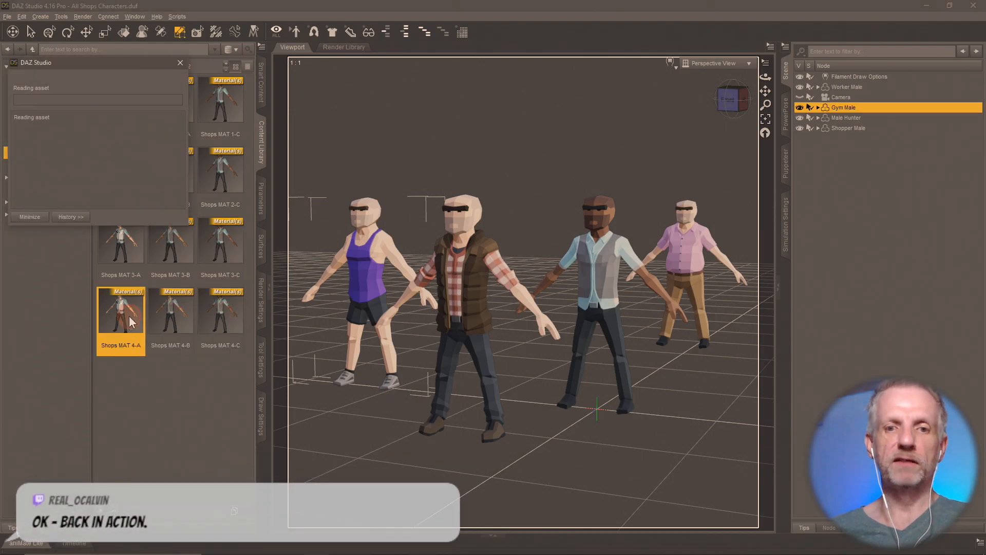
{"action": "left_click", "coordinate": [173, 241]}
{"action": "left_click", "coordinate": [229, 240]}
{"action": "left_click", "coordinate": [221, 169]}
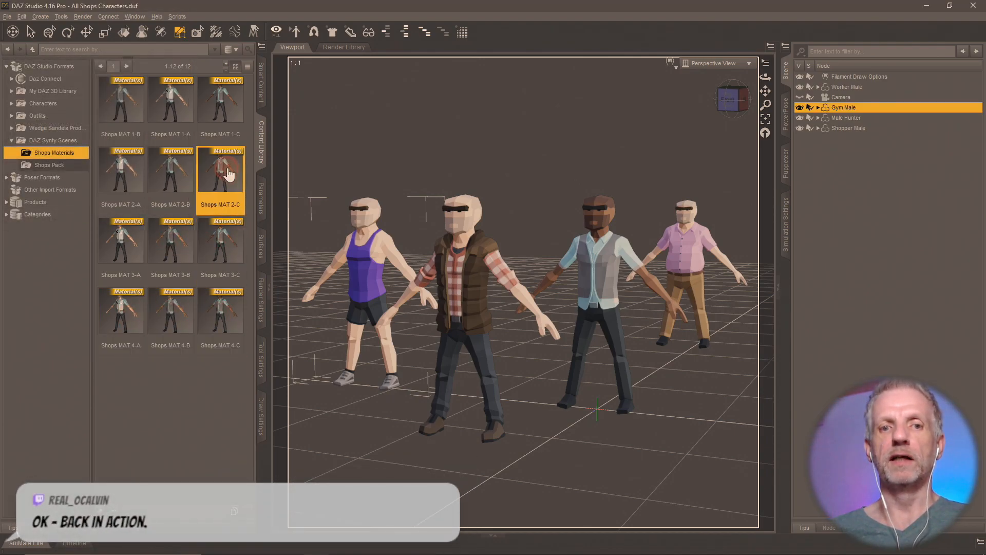
{"action": "left_click", "coordinate": [228, 99]}
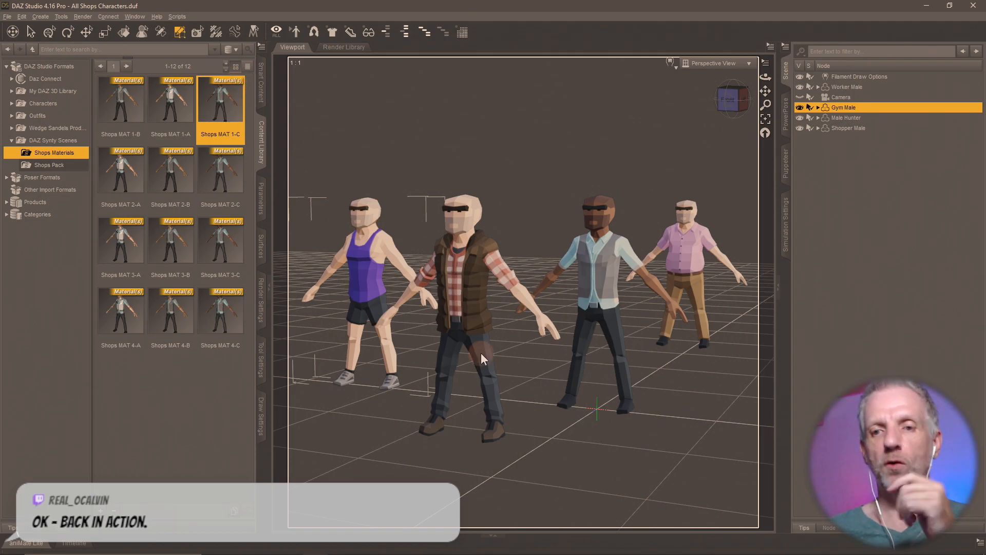
- Apply Shops MAT 1-A, 2-A, 3-B and finally 4-C to Worker Male, then view its surfaces
{"action": "left_click", "coordinate": [868, 87]}
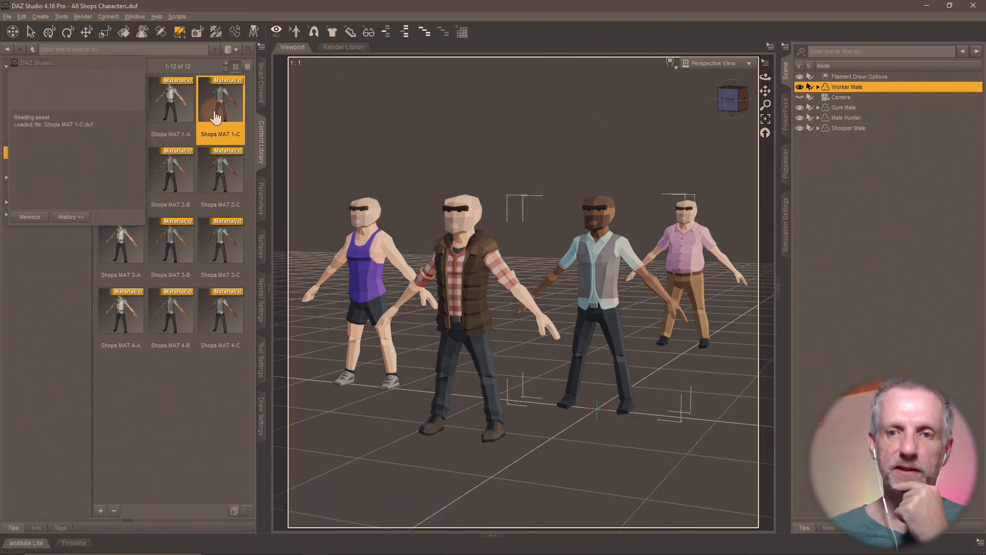
{"action": "left_click", "coordinate": [149, 121]}
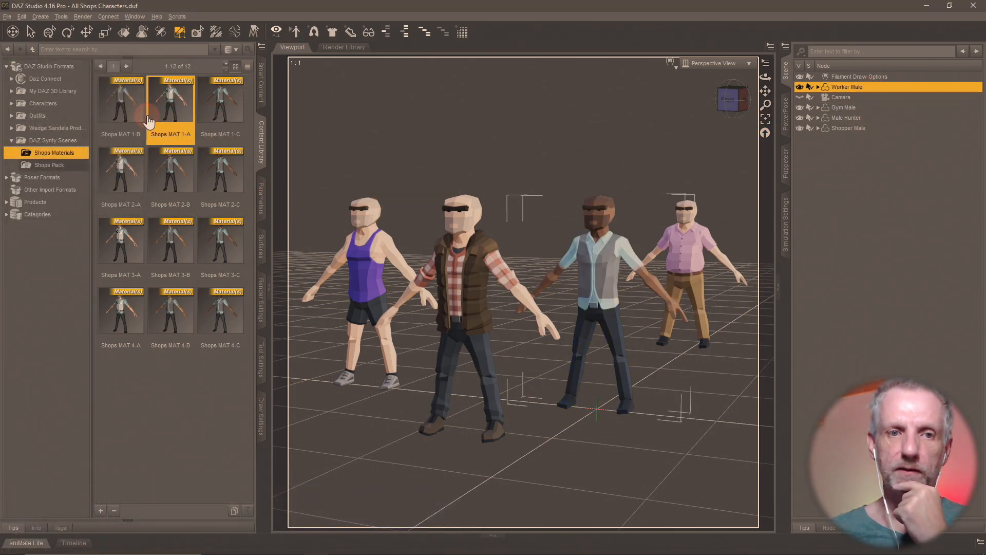
{"action": "left_click", "coordinate": [122, 171]}
{"action": "left_click", "coordinate": [189, 257]}
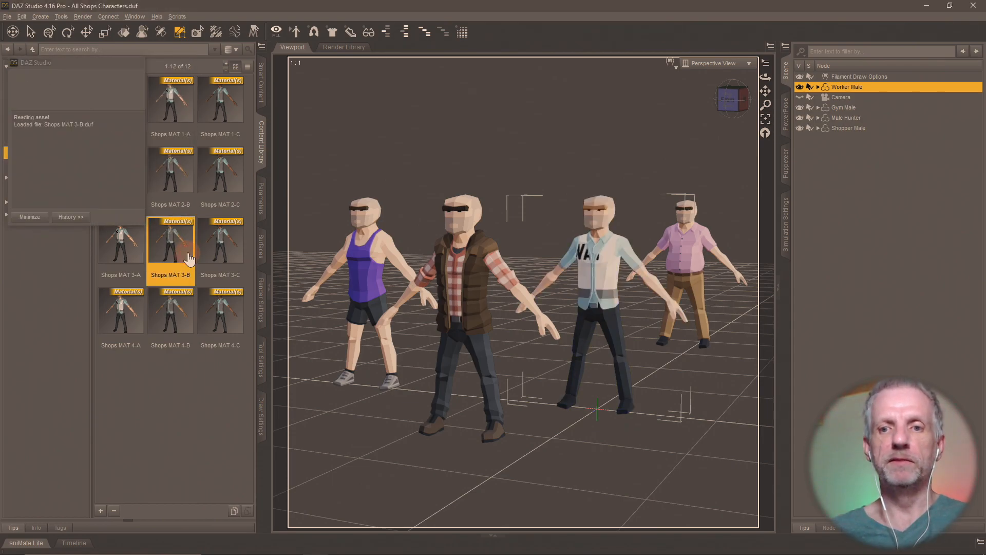
{"action": "left_click", "coordinate": [232, 311]}
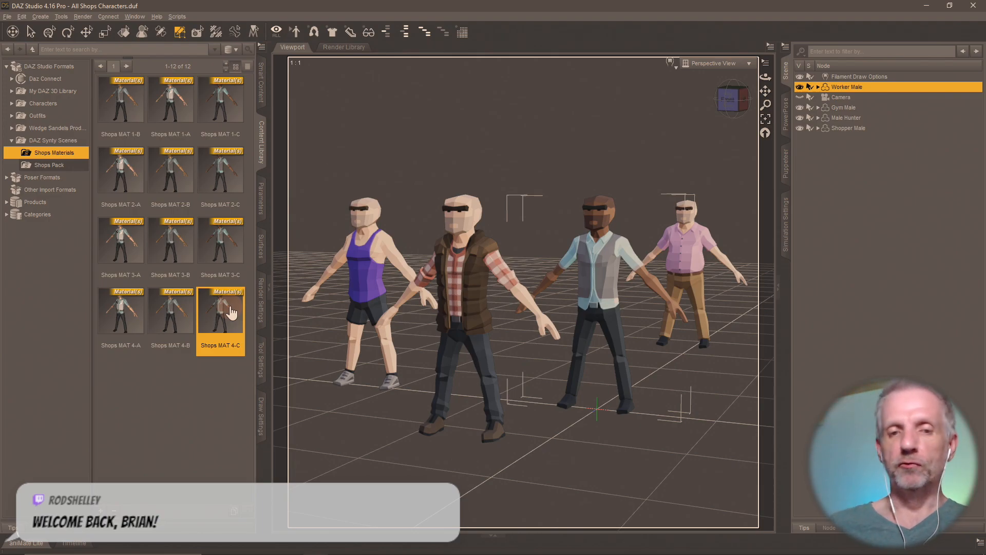
{"action": "left_click", "coordinate": [261, 247]}
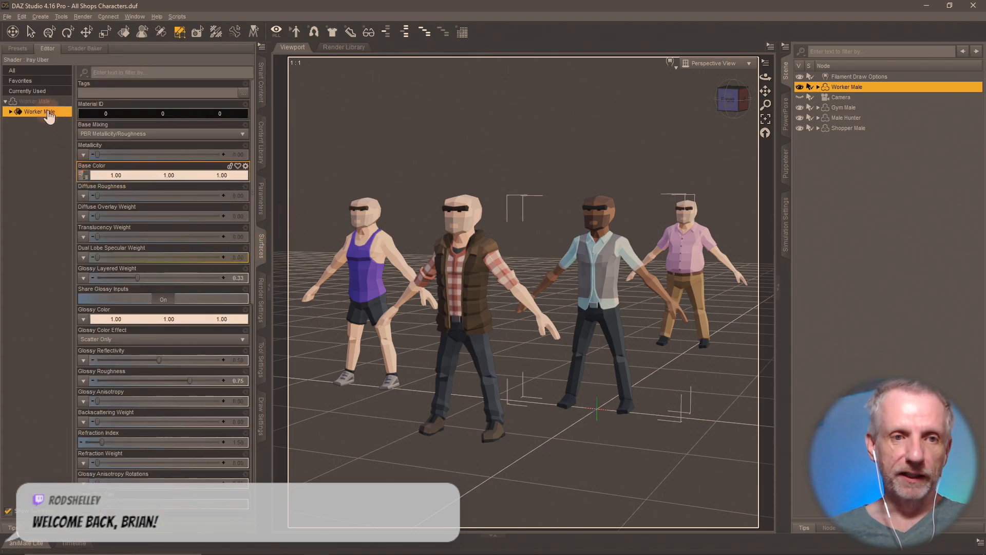
- Delete Gym Male, Male Hunter and Shopper Male, then frame the remaining Worker Male
{"action": "left_click", "coordinate": [851, 109]}
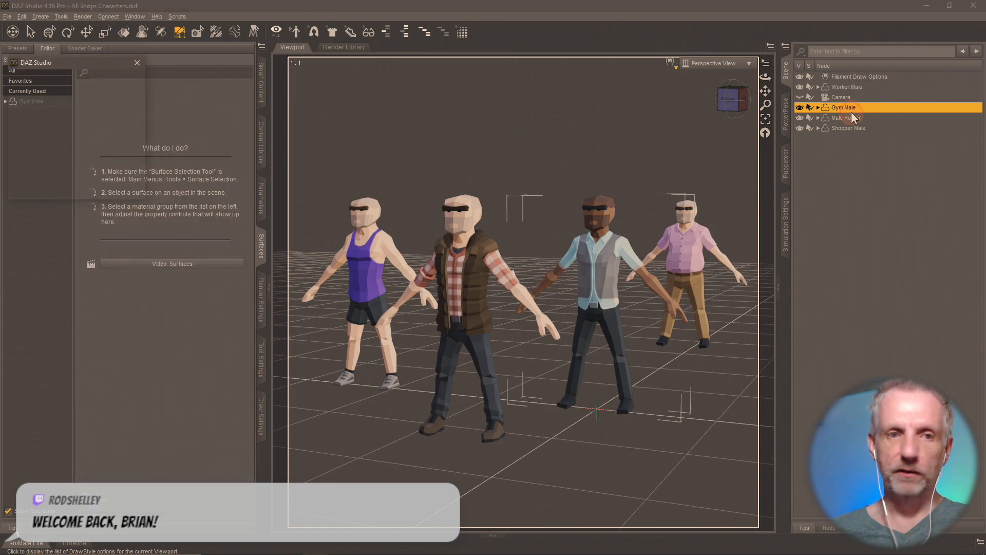
{"action": "left_click", "coordinate": [44, 103]}
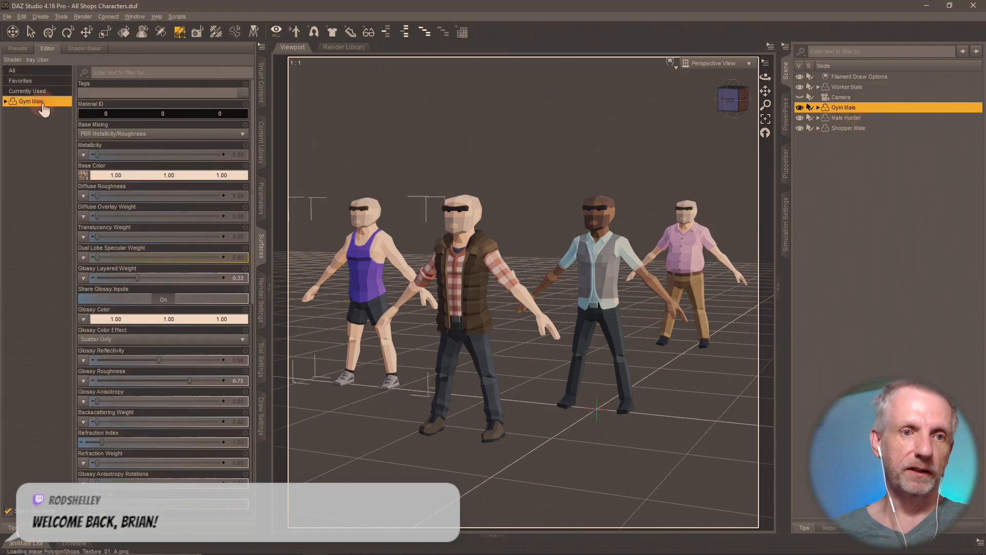
{"action": "left_click", "coordinate": [851, 128]}
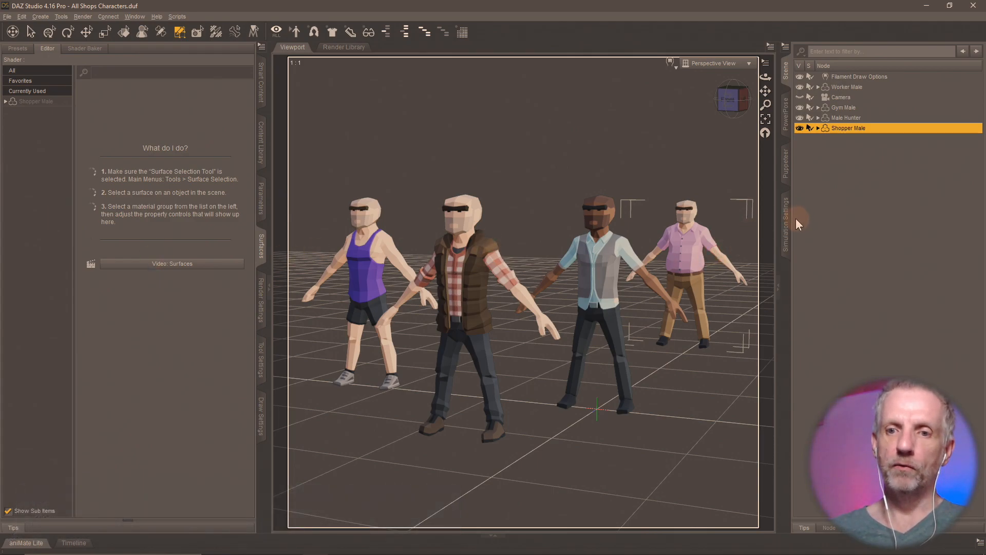
{"action": "left_click", "coordinate": [862, 107]}
{"action": "key", "text": "Delete"}
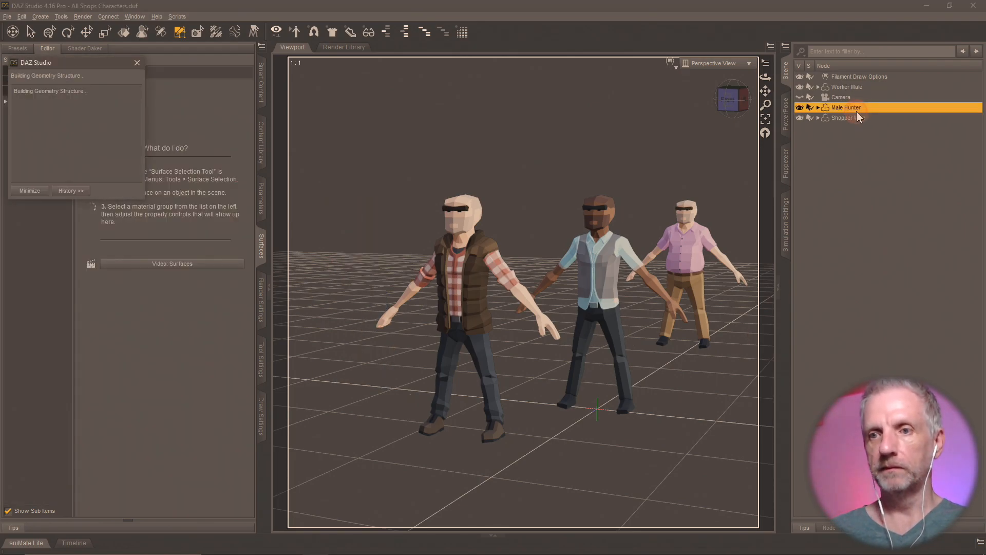
{"action": "key", "text": "Delete"}
{"action": "key", "text": "Delete"}
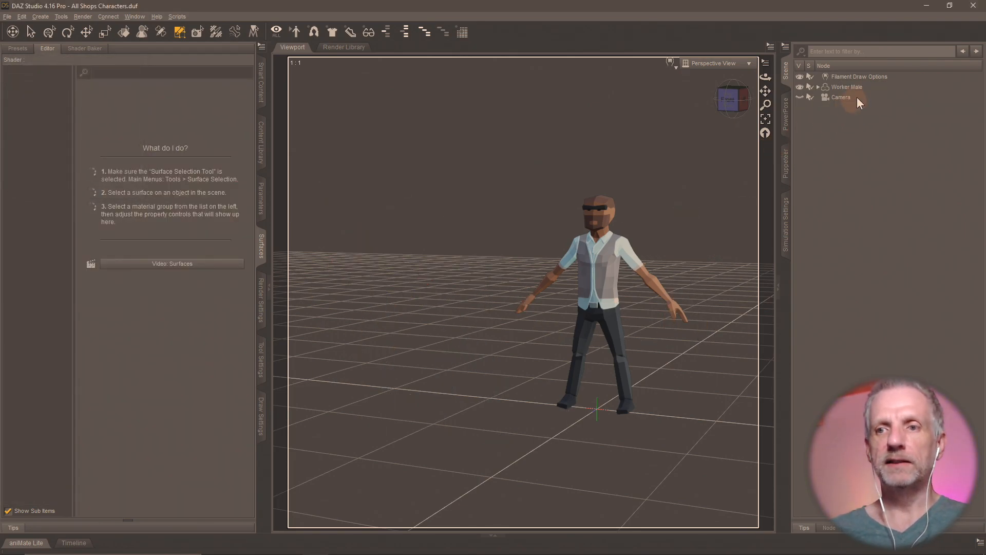
{"action": "left_click", "coordinate": [857, 86]}
{"action": "key", "text": "ctrl+f"}
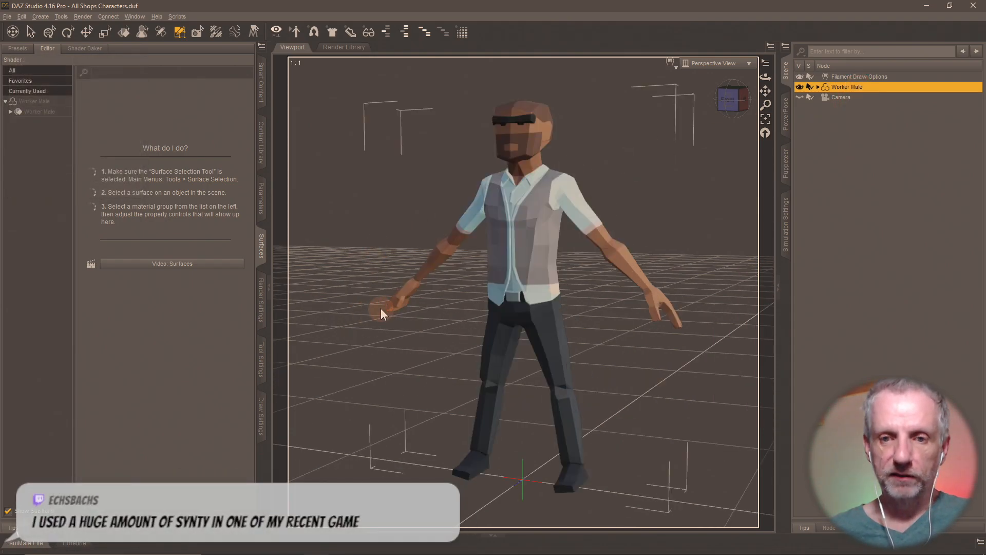
- Show the Worker Male's Base surface Bump and Normal Map settings
{"action": "double_click", "coordinate": [44, 103]}
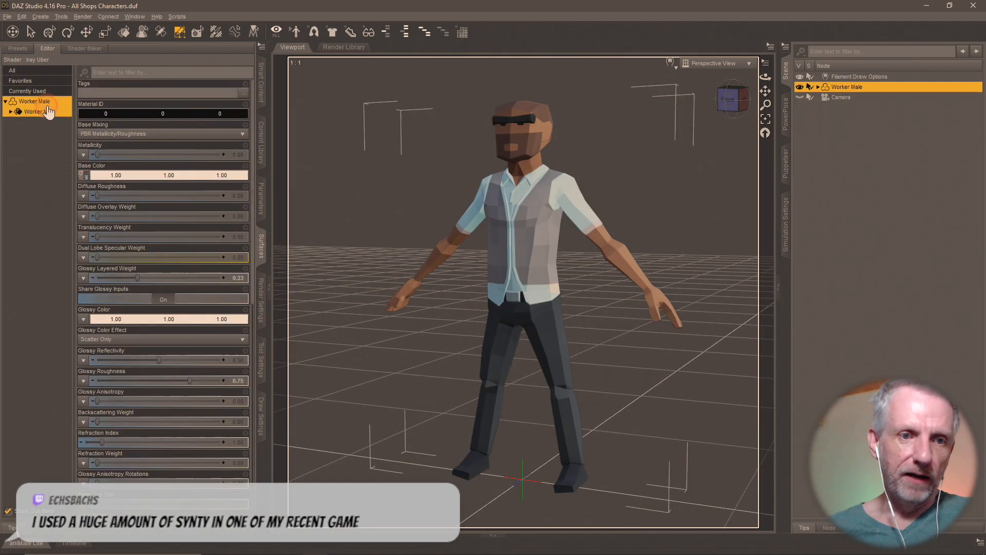
{"action": "left_click", "coordinate": [46, 103]}
{"action": "double_click", "coordinate": [47, 106]}
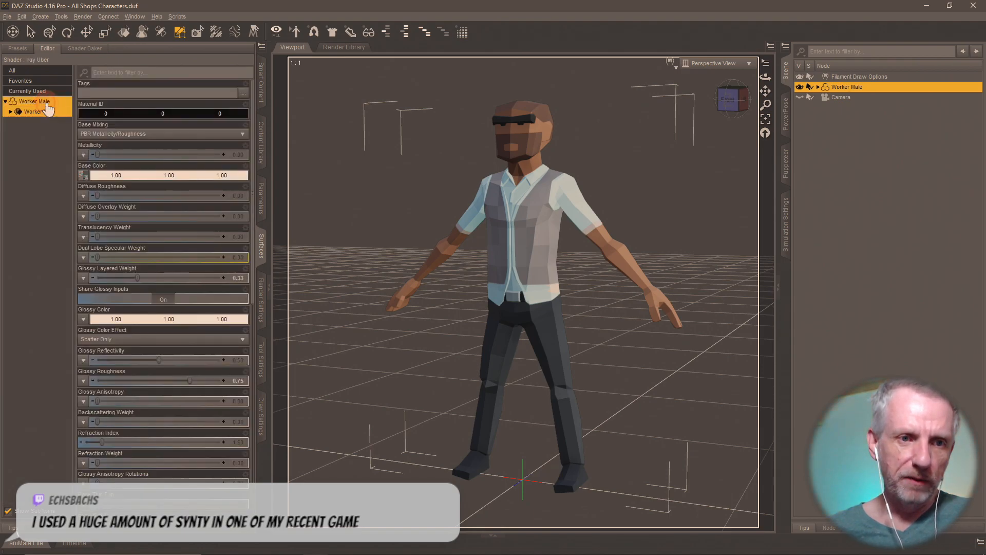
{"action": "left_click", "coordinate": [11, 112]}
{"action": "double_click", "coordinate": [36, 132]}
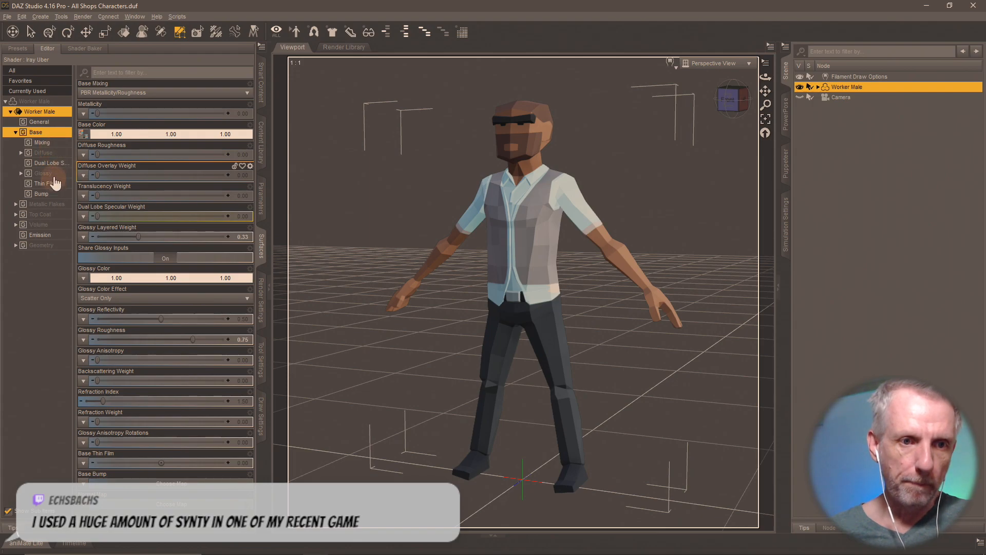
{"action": "left_click", "coordinate": [42, 195]}
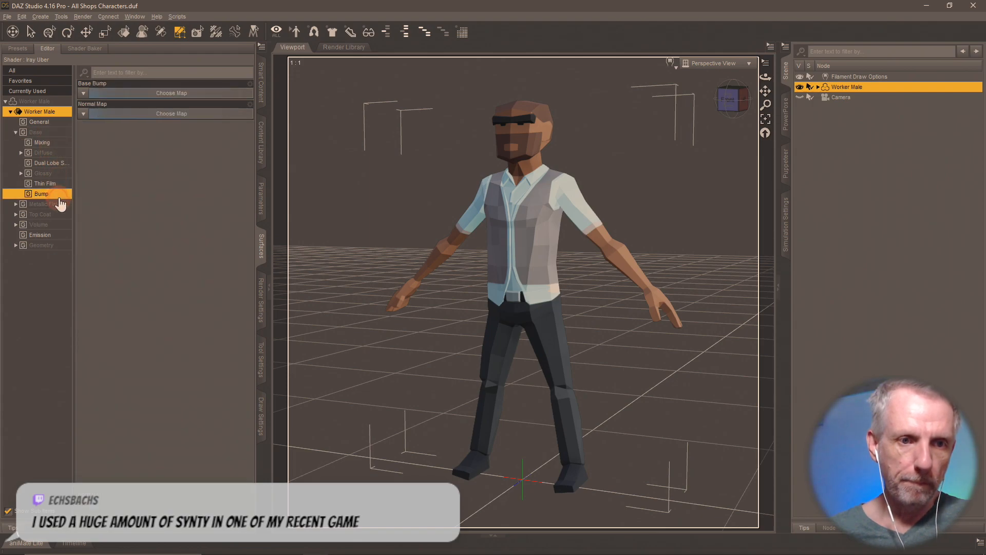
- Load PolygonCity_Texture_Normal.png as the normal map, try strength 0.87, then set it to None
{"action": "left_click", "coordinate": [84, 114]}
{"action": "left_click", "coordinate": [121, 122]}
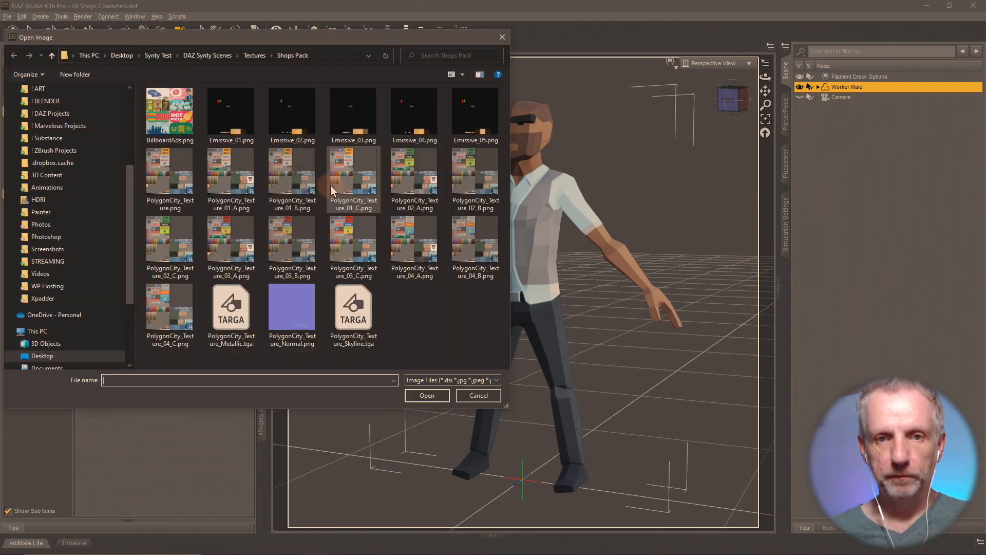
{"action": "left_click", "coordinate": [292, 309]}
{"action": "left_click", "coordinate": [427, 395]}
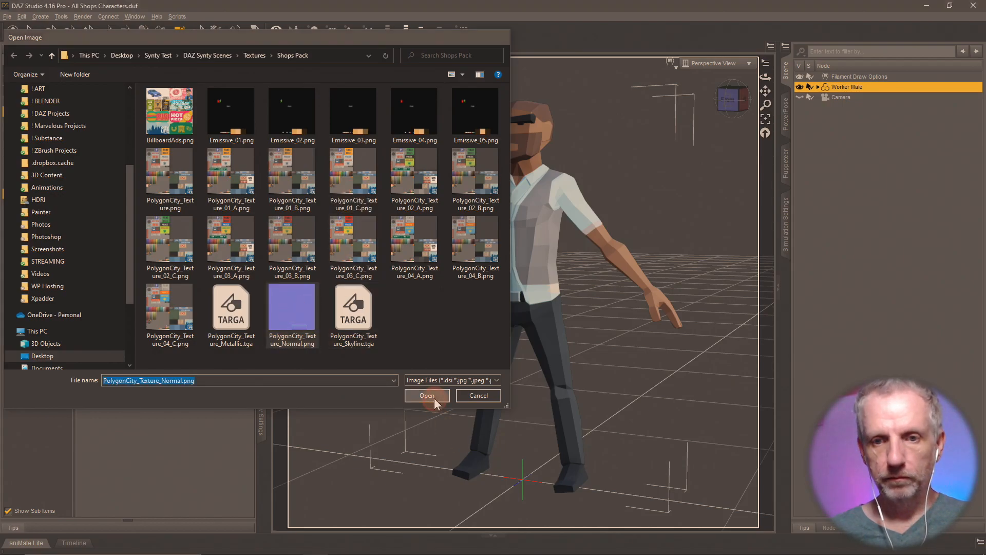
{"action": "middle_click_drag", "start_coordinate": [594, 383], "coordinate": [581, 378]}
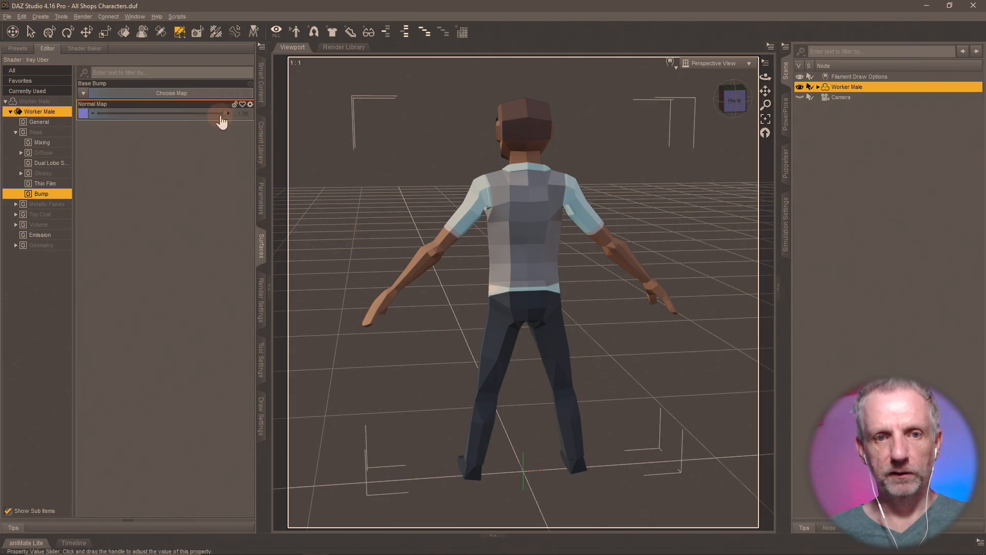
{"action": "left_click_drag", "start_coordinate": [225, 114], "coordinate": [88, 120]}
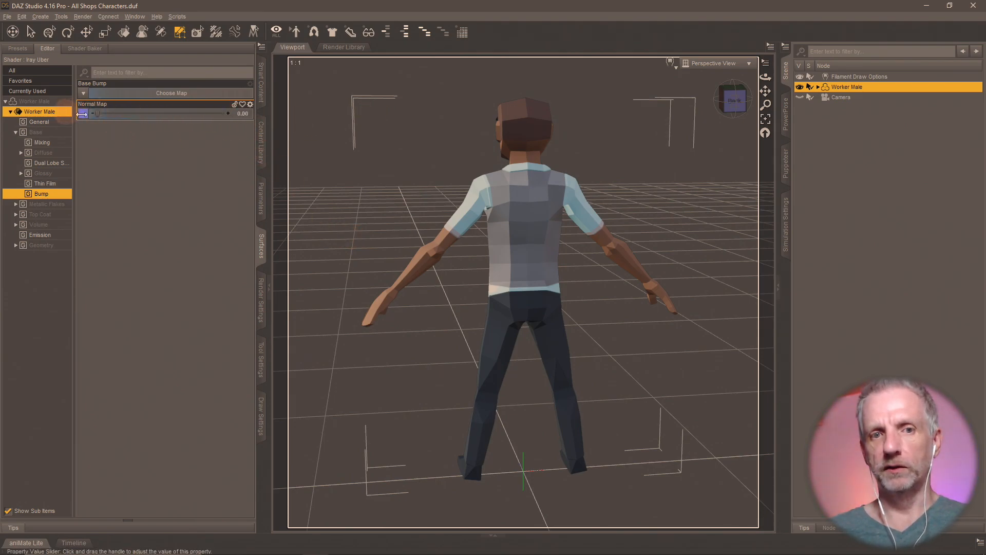
{"action": "left_click", "coordinate": [88, 121]}
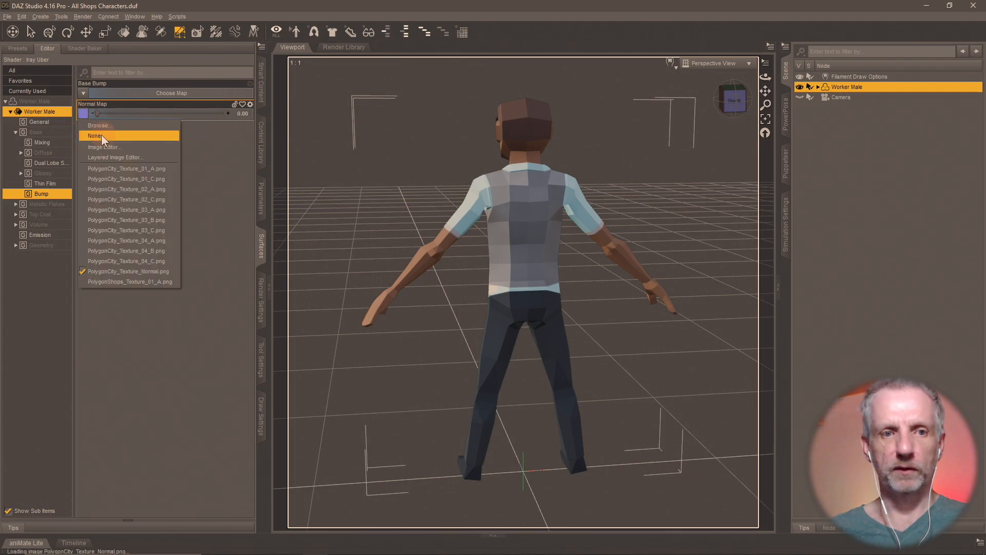
{"action": "left_click", "coordinate": [91, 131]}
{"action": "mouse_move", "coordinate": [496, 325]}
{"action": "middle_mouse_down"}
{"action": "mouse_move", "coordinate": [575, 355]}
{"action": "mouse_move", "coordinate": [603, 321]}
{"action": "mouse_move", "coordinate": [494, 317]}
{"action": "middle_mouse_up"}
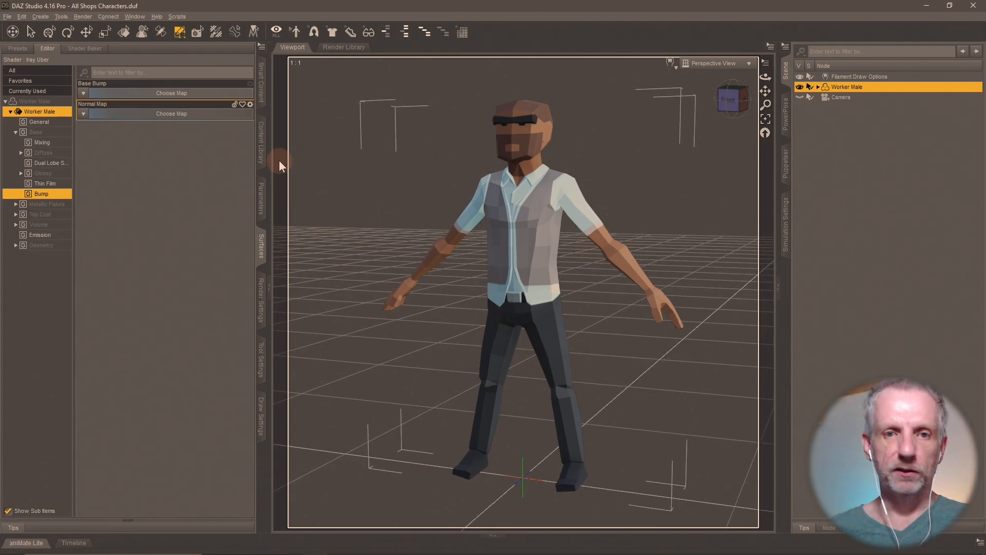
{"action": "left_click", "coordinate": [263, 157]}
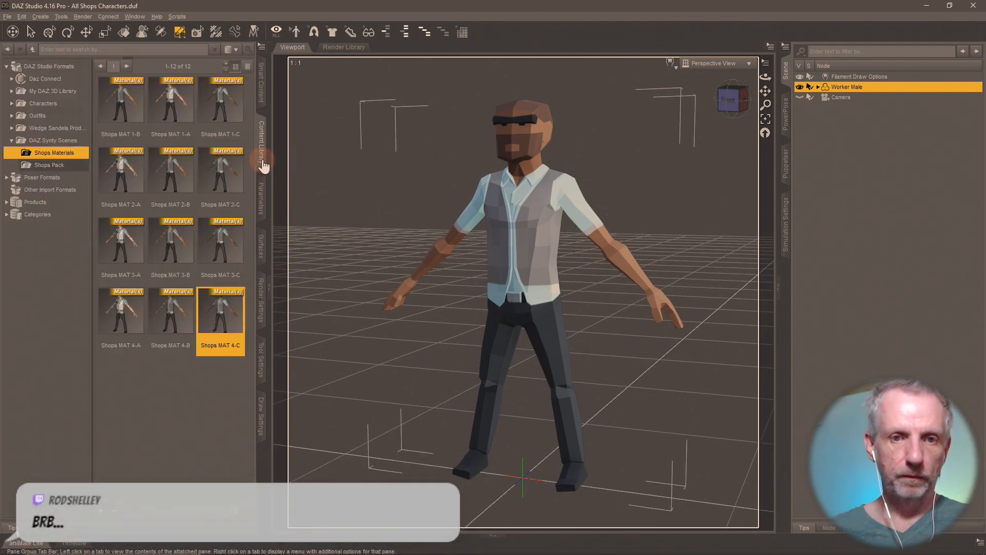
- Rename the misspelled Shopa MAT 1-B preset to Shops MAT 1-B
{"action": "left_click", "coordinate": [128, 131]}
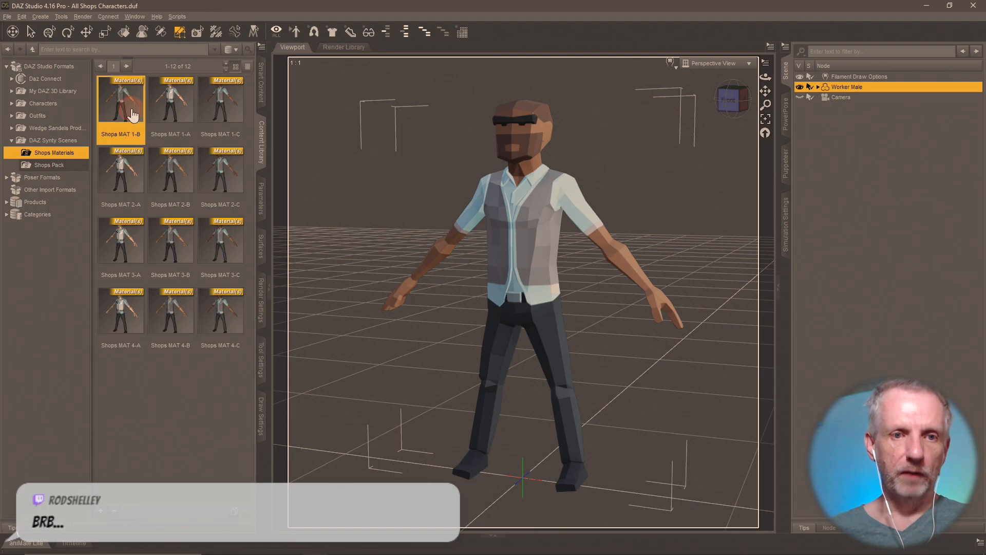
{"action": "left_click", "coordinate": [179, 114]}
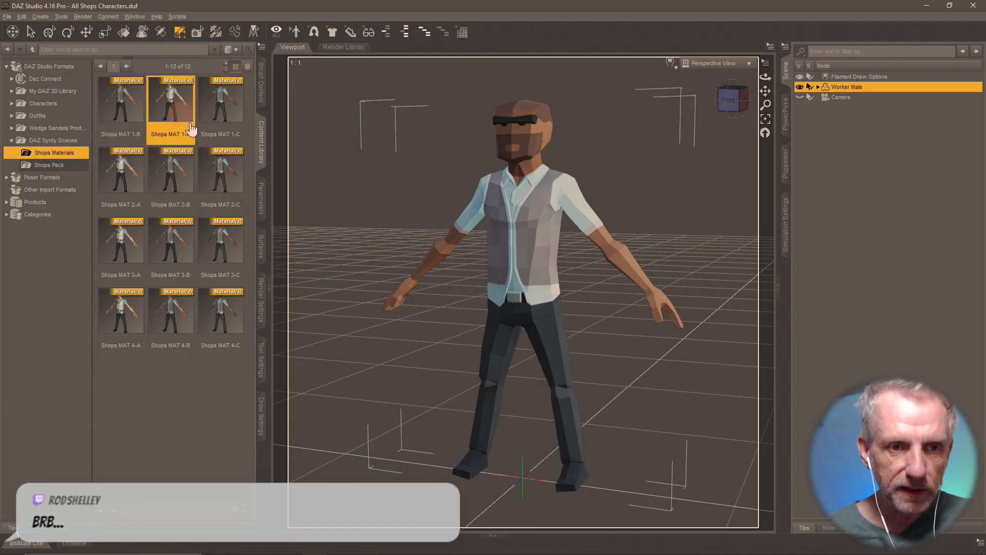
{"action": "left_click", "coordinate": [114, 135]}
{"action": "right_click", "coordinate": [115, 139]}
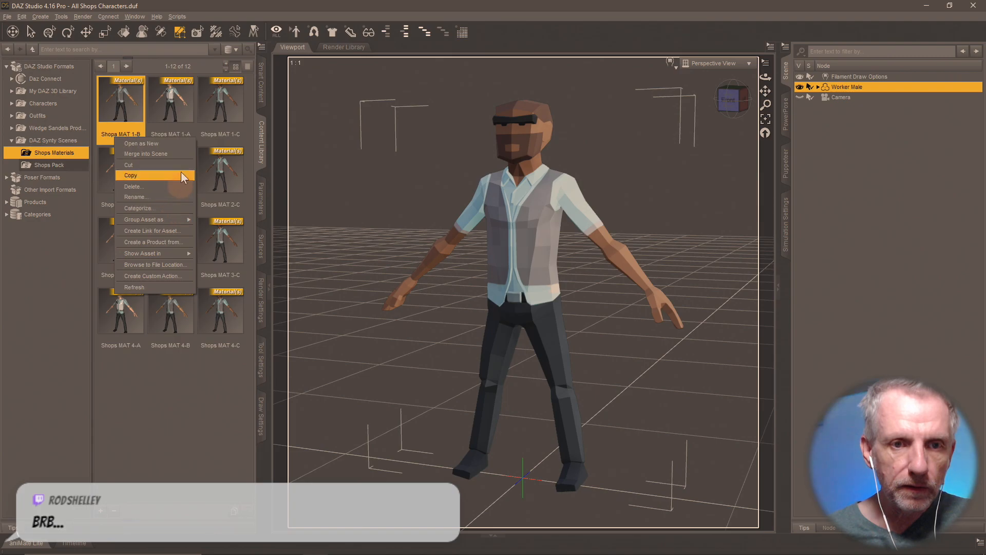
{"action": "left_click", "coordinate": [175, 197]}
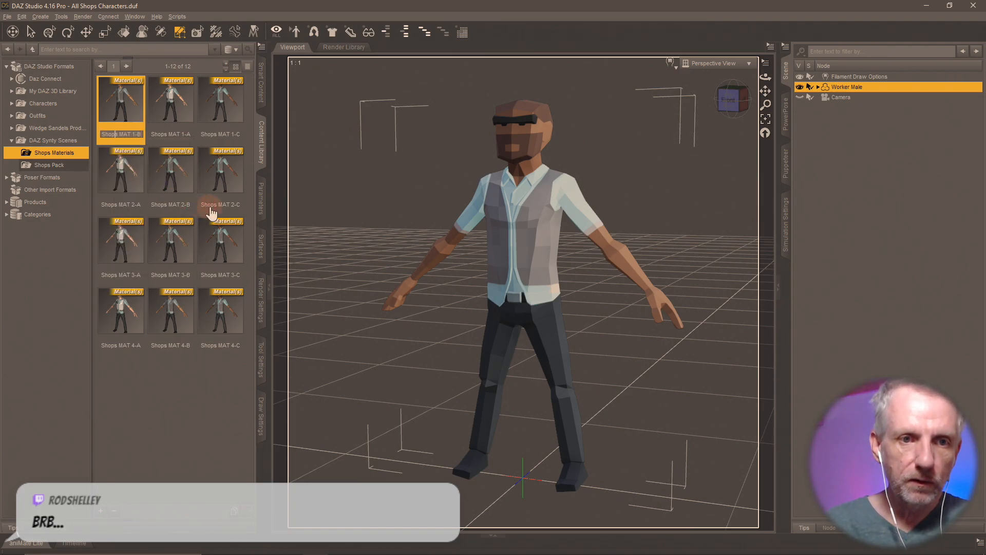
{"action": "type", "text": "s"}
{"action": "key", "text": "Return"}
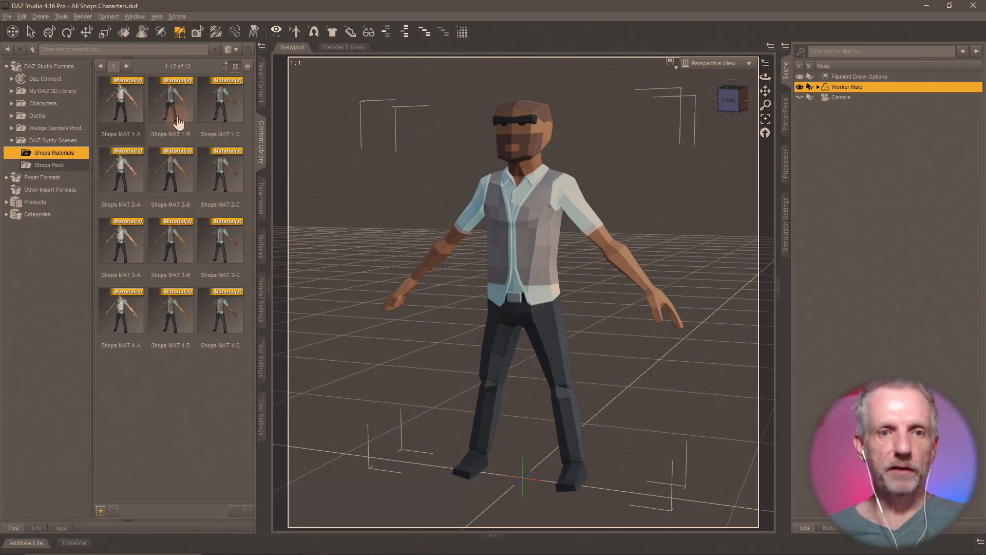
- Apply the Shops MAT 1-A preset to the Worker Male
{"action": "left_click", "coordinate": [154, 109]}
{"action": "left_click", "coordinate": [141, 113]}
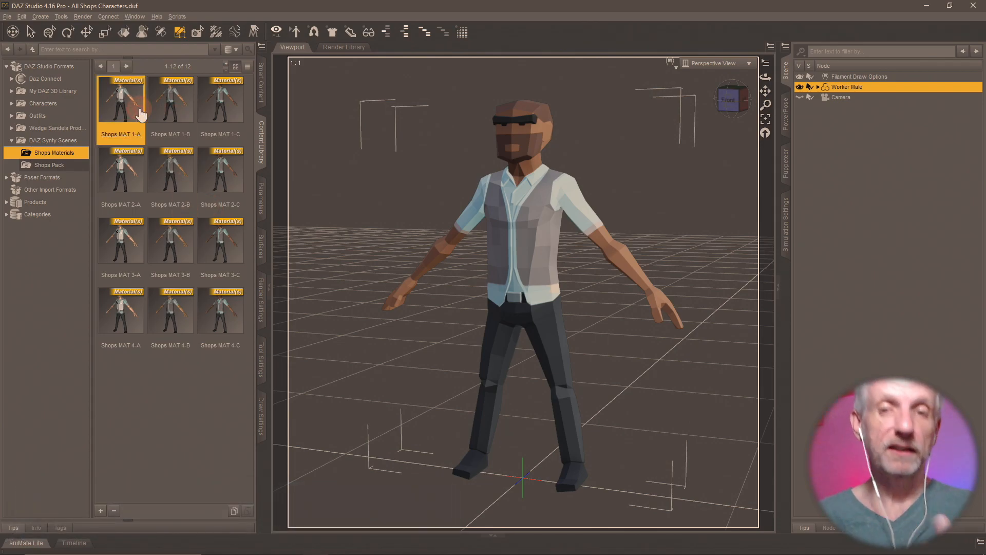
{"action": "double_click", "coordinate": [139, 109]}
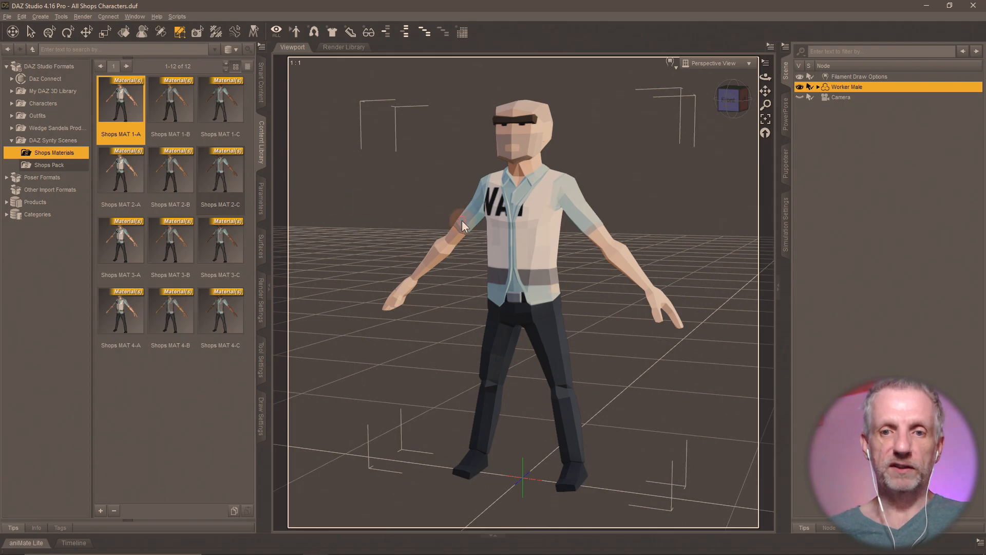
- Save the current surfaces as a Shader preset replacing Shops MAT 1-A.duf
{"action": "left_click", "coordinate": [101, 511]}
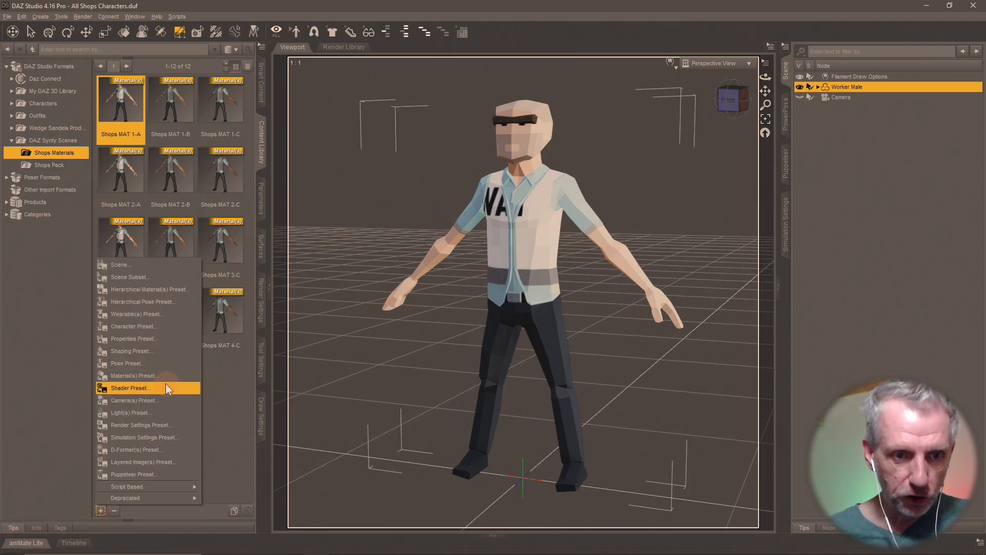
{"action": "left_click", "coordinate": [164, 383]}
{"action": "left_click", "coordinate": [199, 104]}
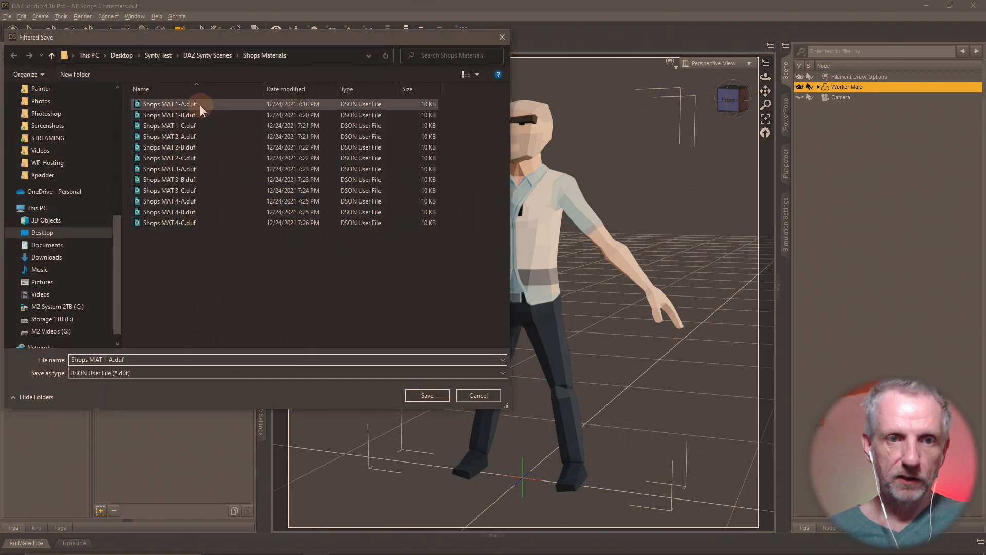
{"action": "left_click", "coordinate": [426, 395]}
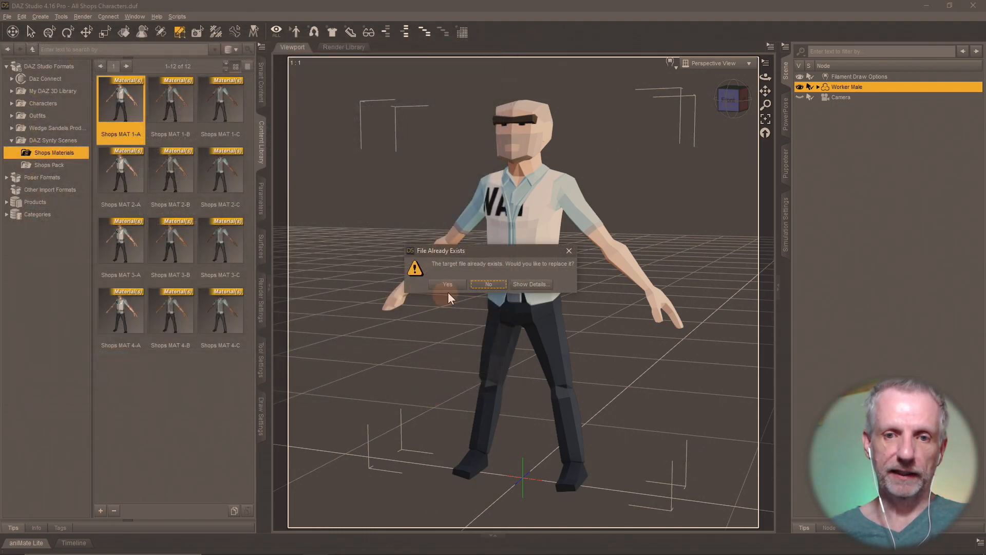
{"action": "left_click", "coordinate": [456, 292]}
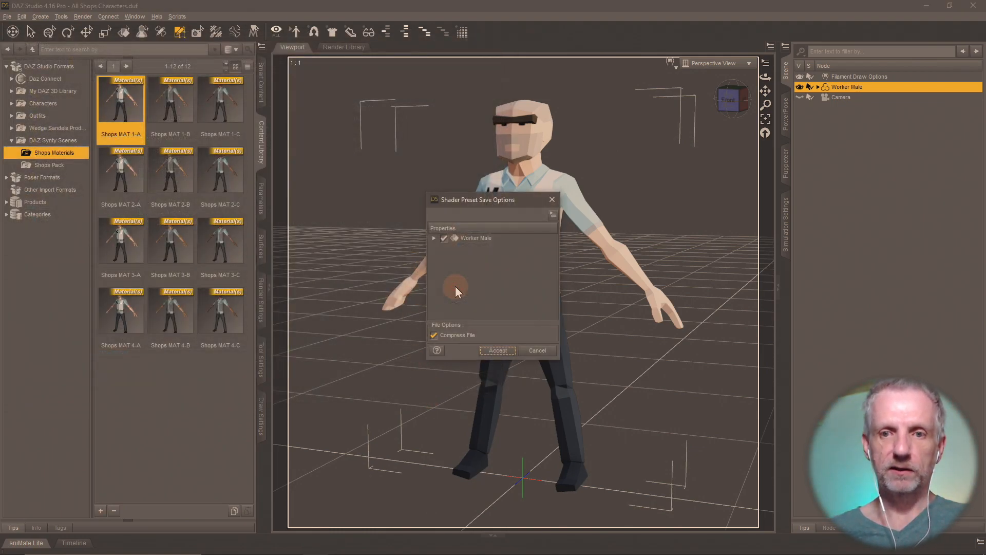
{"action": "left_click", "coordinate": [488, 349]}
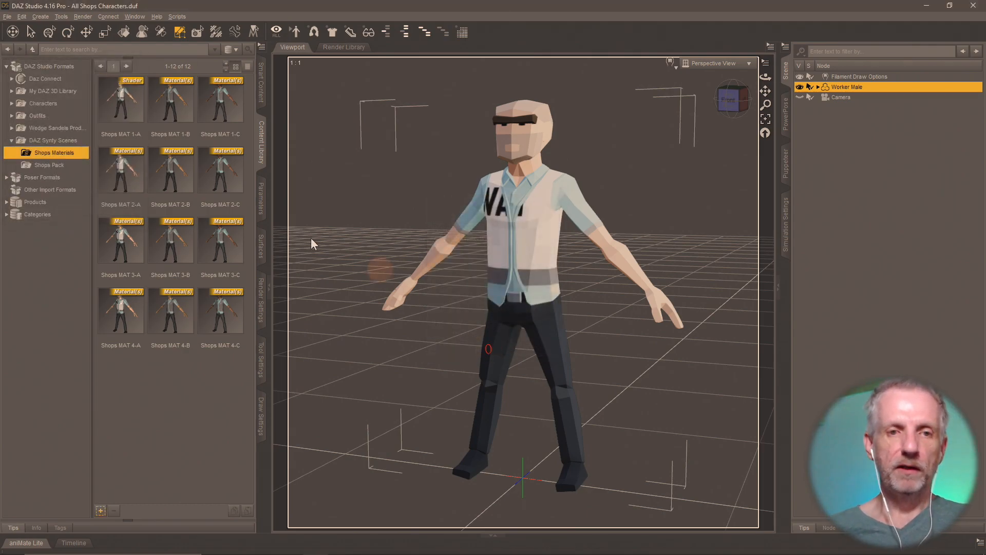
- Apply Shops MAT 1-B, overwrite its .duf as a Shader preset, then apply Shops MAT 1-C
{"action": "left_click", "coordinate": [189, 116]}
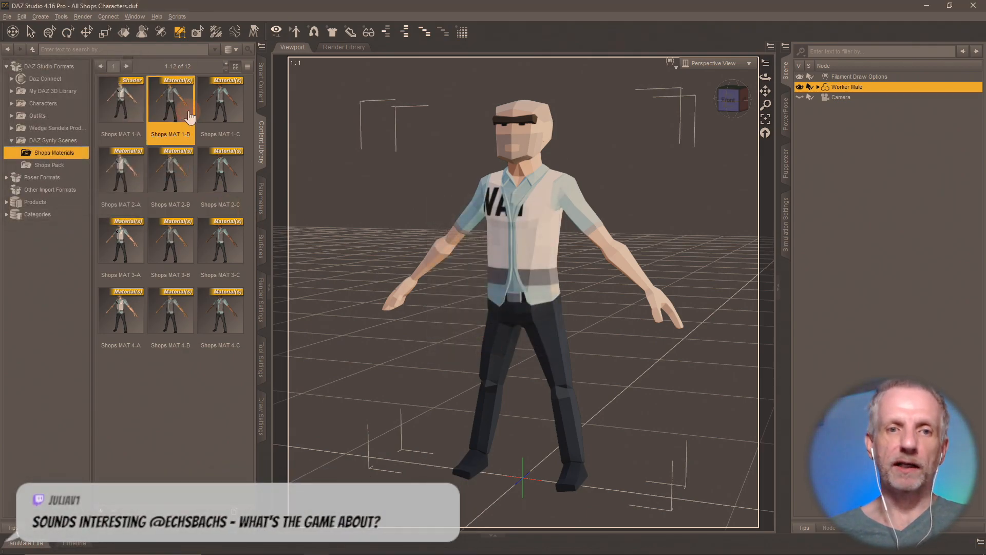
{"action": "double_click", "coordinate": [189, 116]}
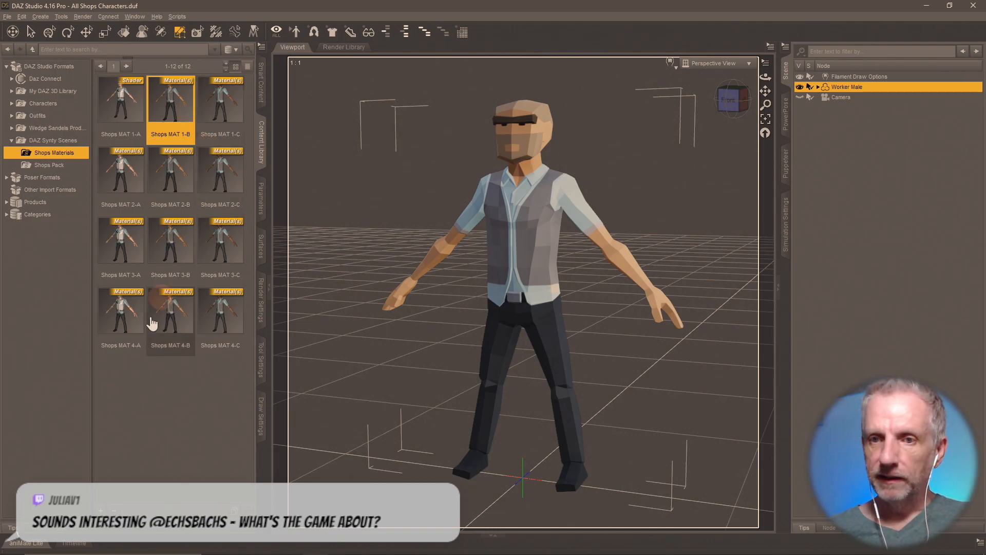
{"action": "left_click", "coordinate": [103, 511]}
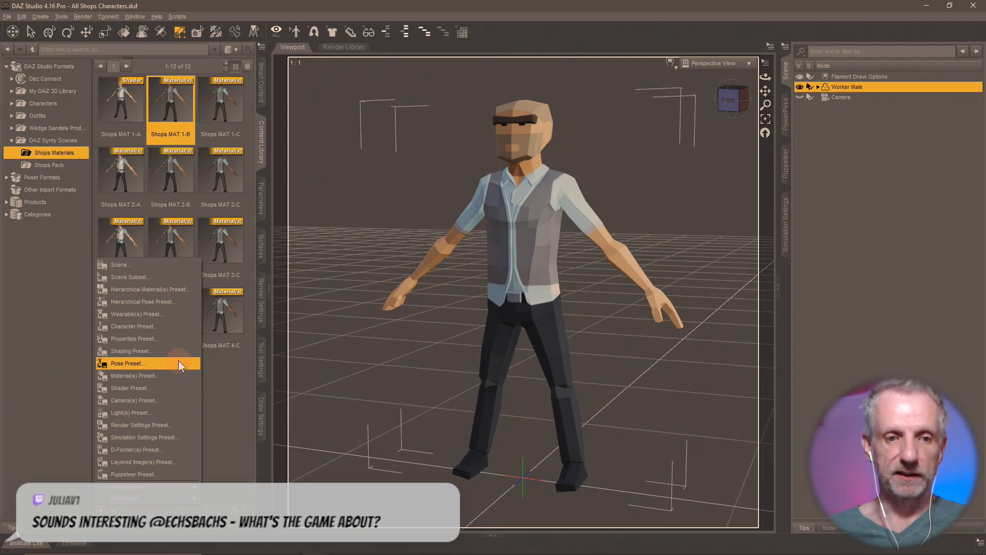
{"action": "left_click", "coordinate": [172, 390]}
{"action": "double_click", "coordinate": [174, 109]}
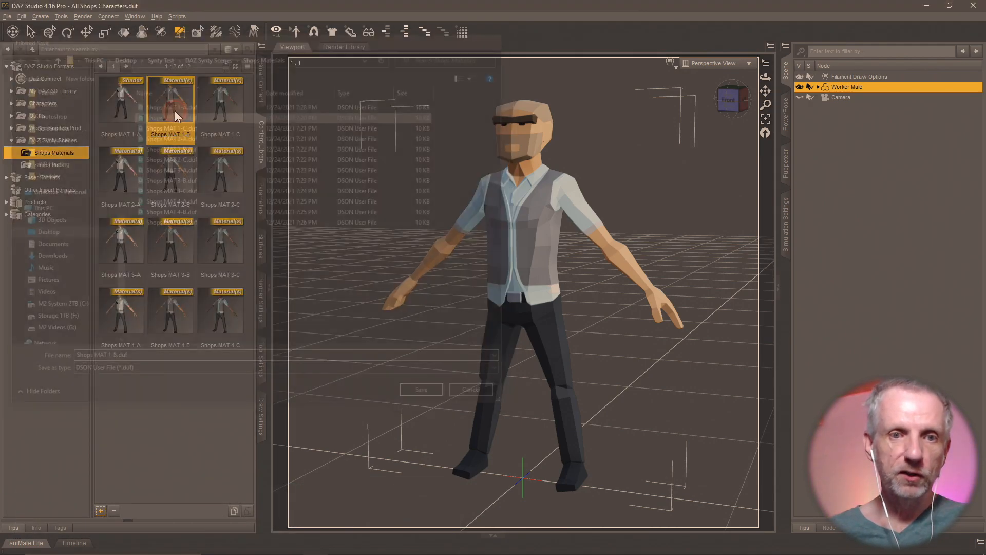
{"action": "left_click", "coordinate": [451, 284]}
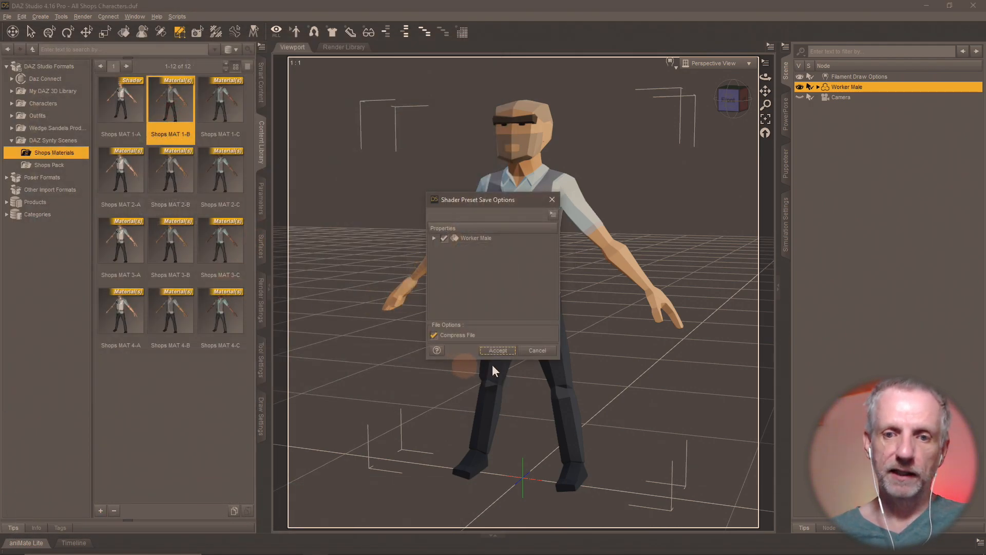
{"action": "left_click", "coordinate": [512, 354]}
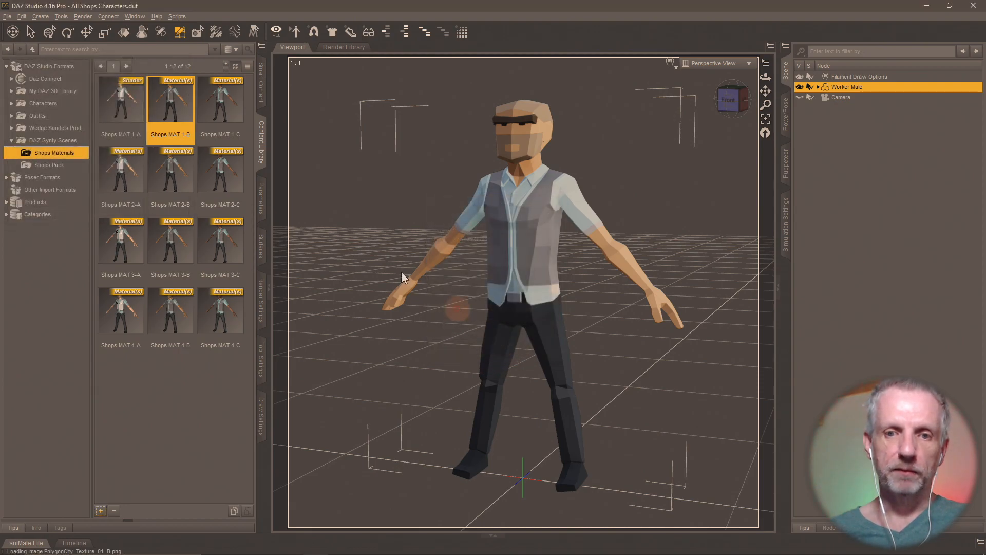
{"action": "double_click", "coordinate": [227, 99]}
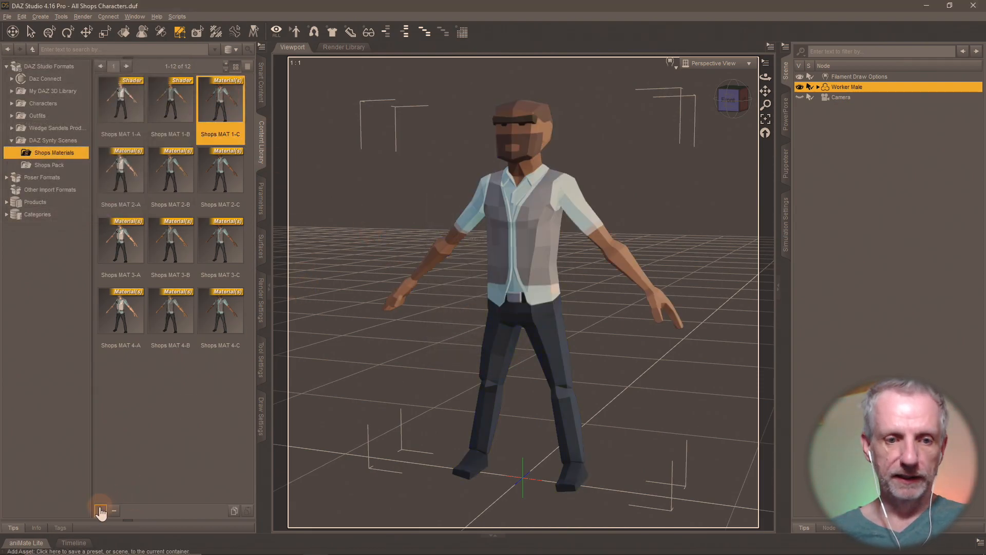
- Reapply Shops MAT 1-C and resave it as a Shader preset over the original file
{"action": "scroll", "coordinate": [366, 400], "scroll_direction": "up", "scroll_amount": 5}
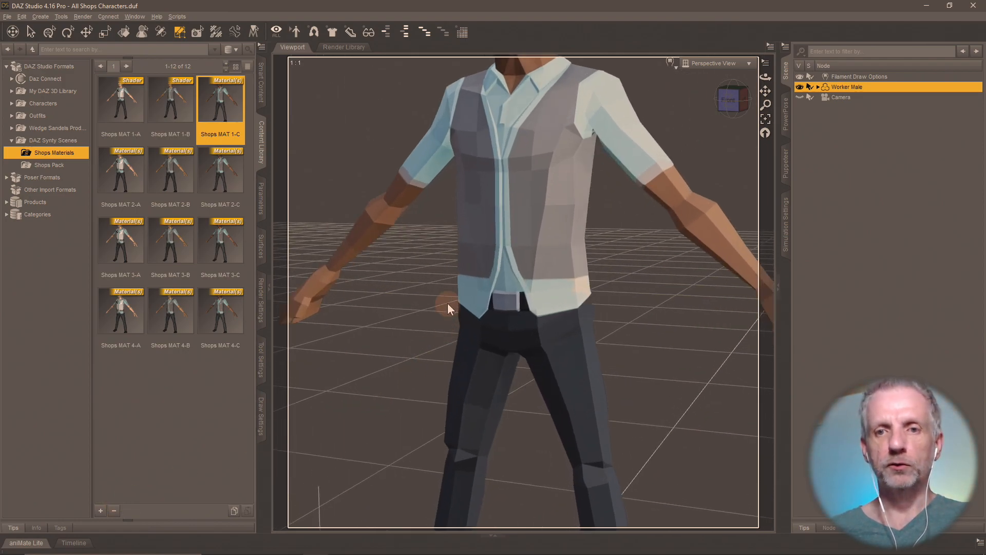
{"action": "scroll", "coordinate": [448, 303], "scroll_direction": "up", "scroll_amount": 1}
{"action": "middle_click_drag", "start_coordinate": [463, 262], "coordinate": [466, 287]}
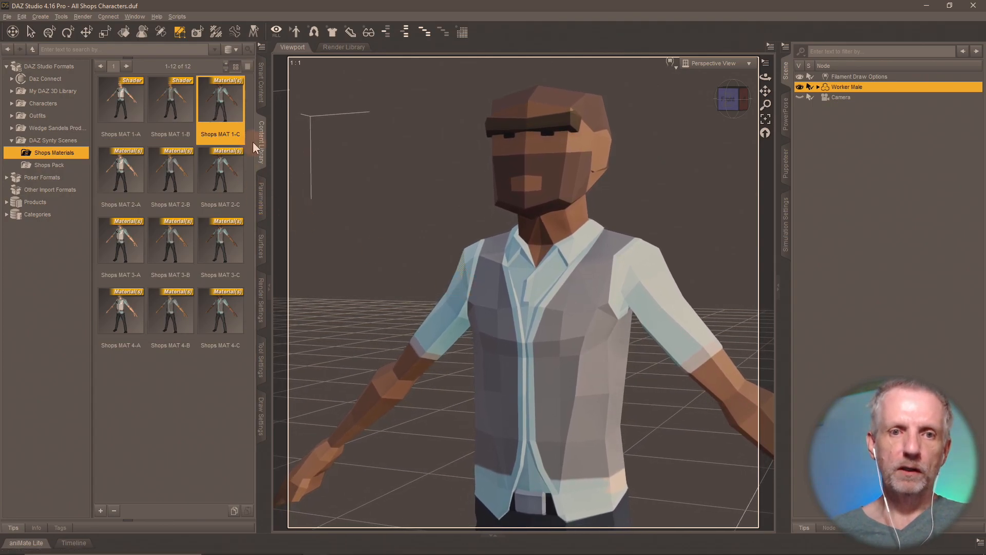
{"action": "double_click", "coordinate": [226, 99]}
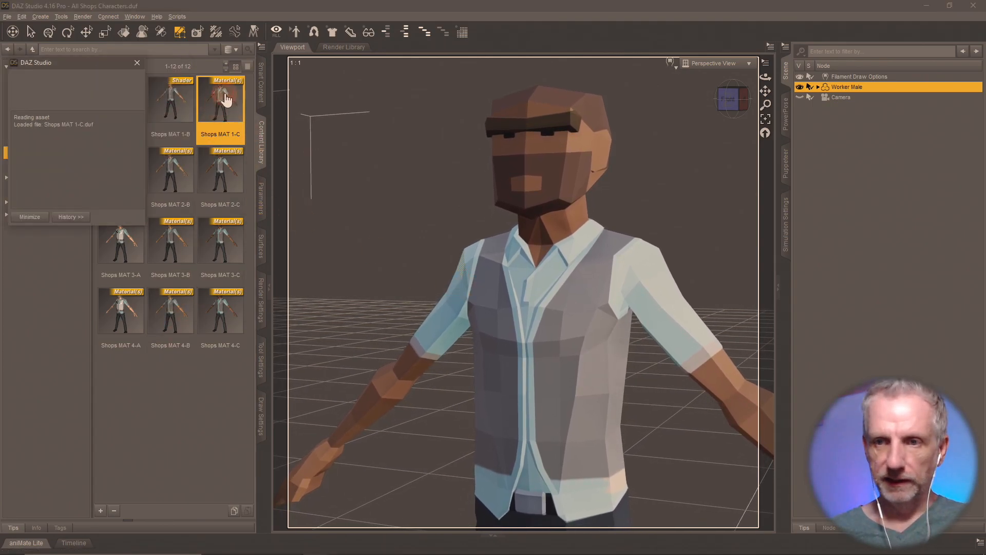
{"action": "left_click", "coordinate": [101, 510]}
{"action": "left_click", "coordinate": [152, 389]}
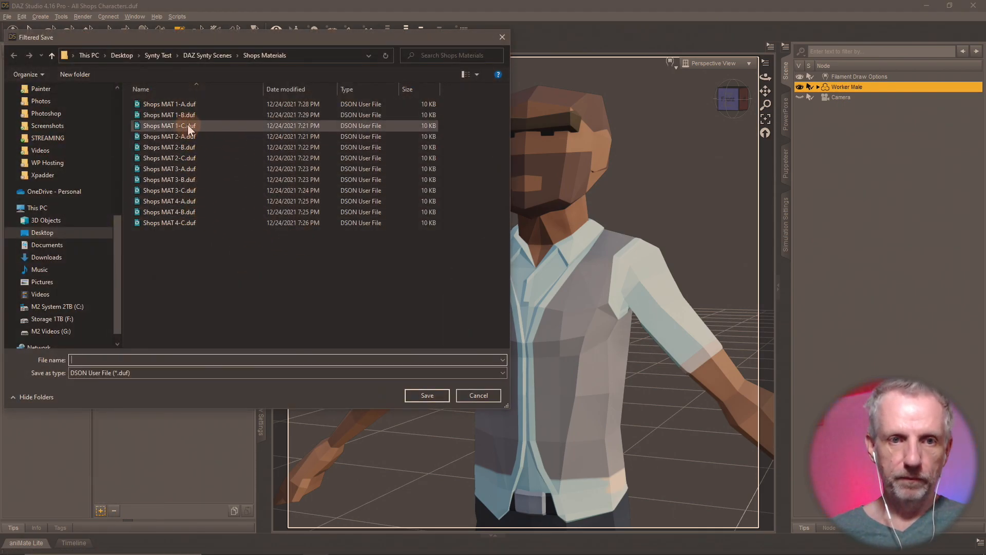
{"action": "key", "text": "Escape"}
{"action": "left_click", "coordinate": [447, 284]}
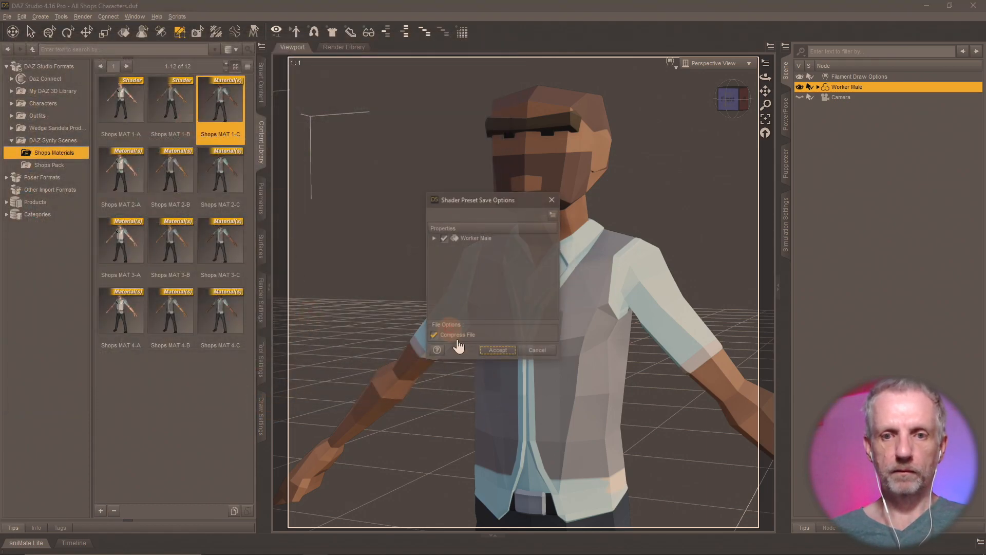
{"action": "left_click", "coordinate": [491, 351]}
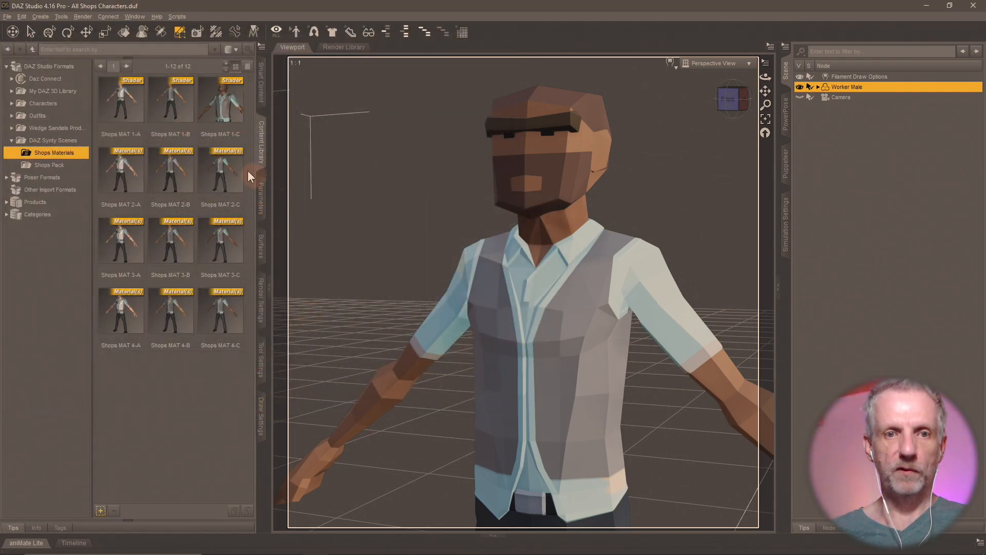
- Apply Shops MAT 1-A and overwrite its .duf as a Shader preset
{"action": "double_click", "coordinate": [130, 109]}
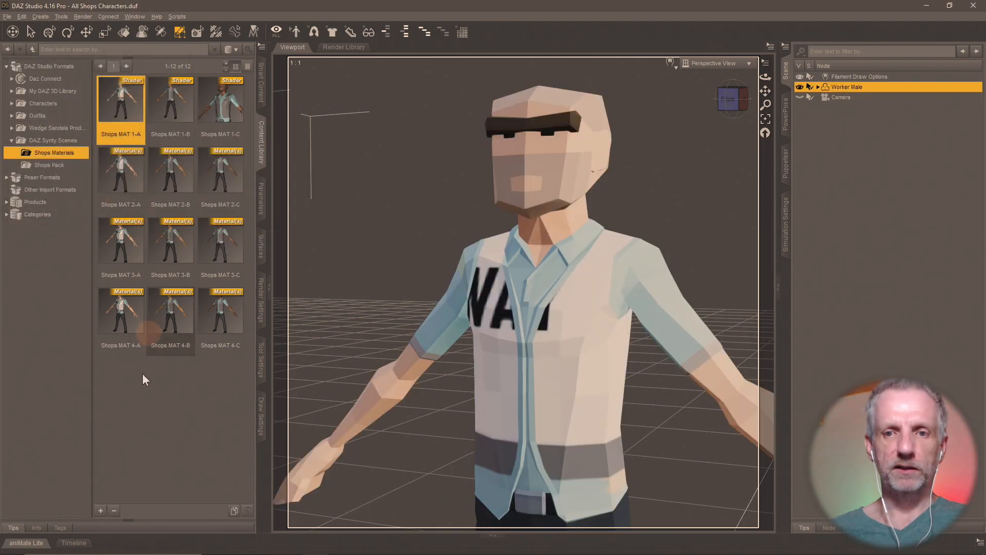
{"action": "left_click", "coordinate": [101, 512]}
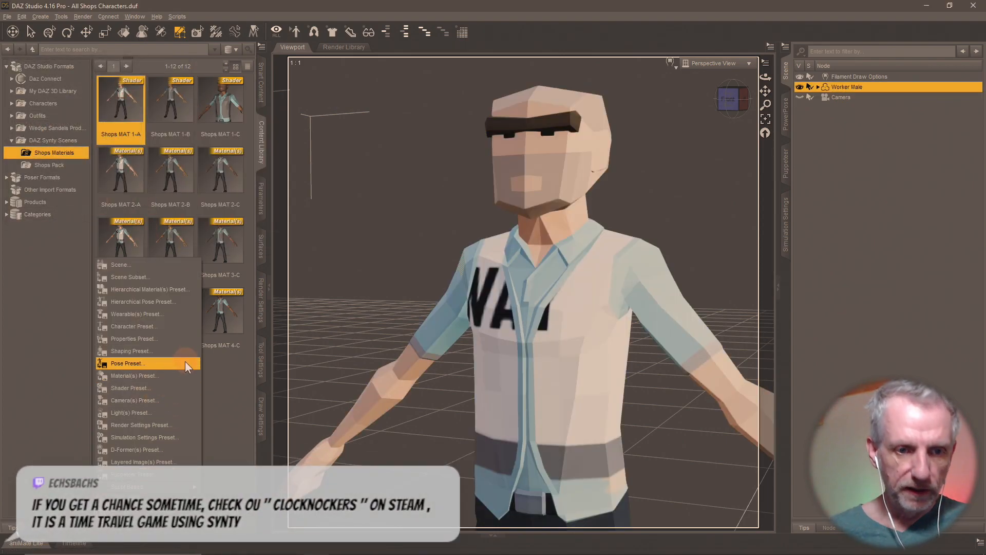
{"action": "left_click", "coordinate": [179, 390]}
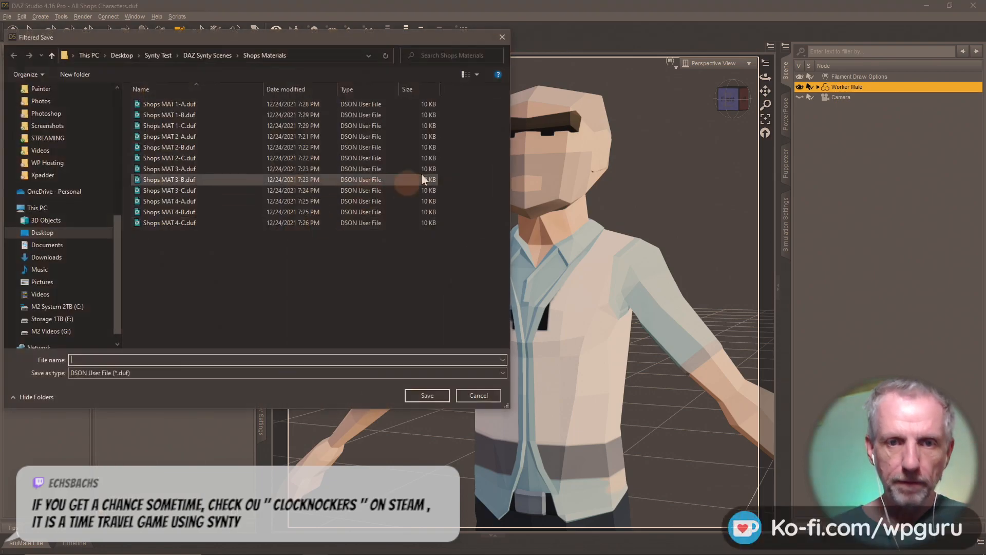
{"action": "double_click", "coordinate": [217, 104]}
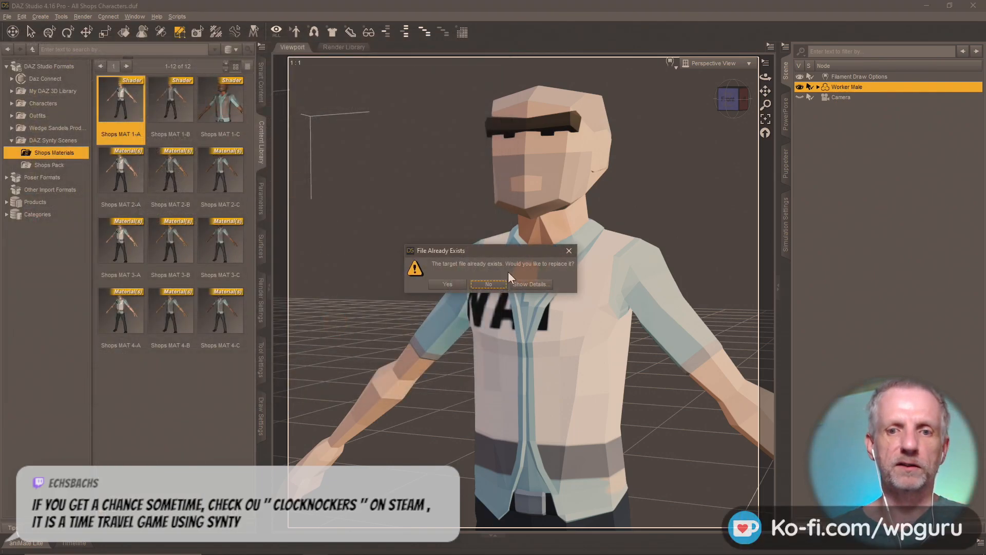
{"action": "left_click", "coordinate": [444, 284]}
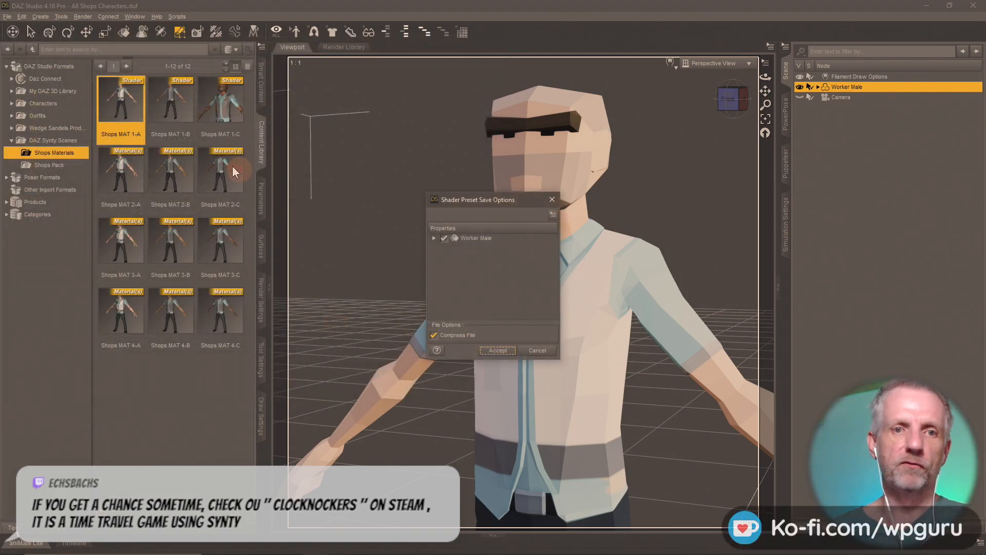
{"action": "left_click", "coordinate": [480, 350]}
- Apply Shops MAT 1-B and overwrite its .duf as a Shader preset
{"action": "double_click", "coordinate": [171, 100]}
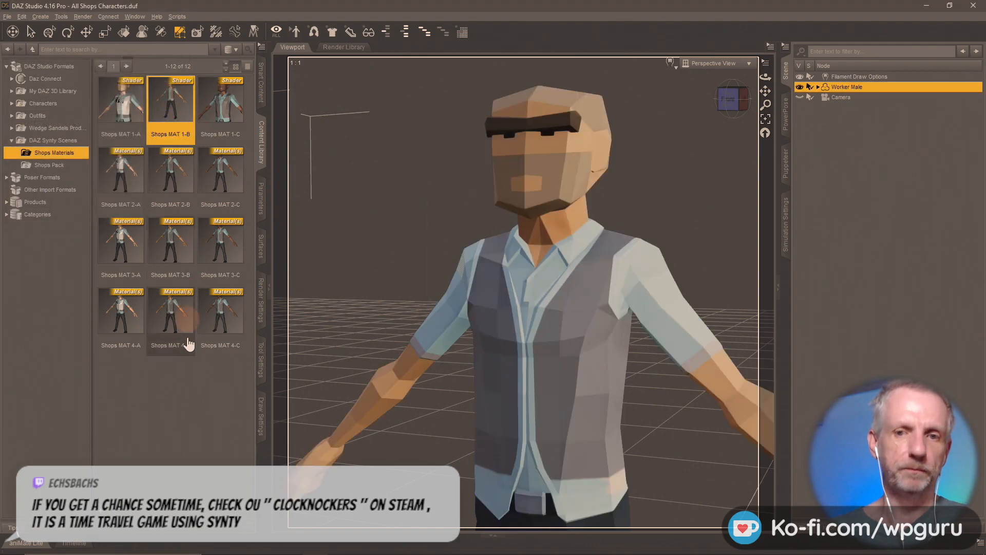
{"action": "left_click", "coordinate": [101, 510]}
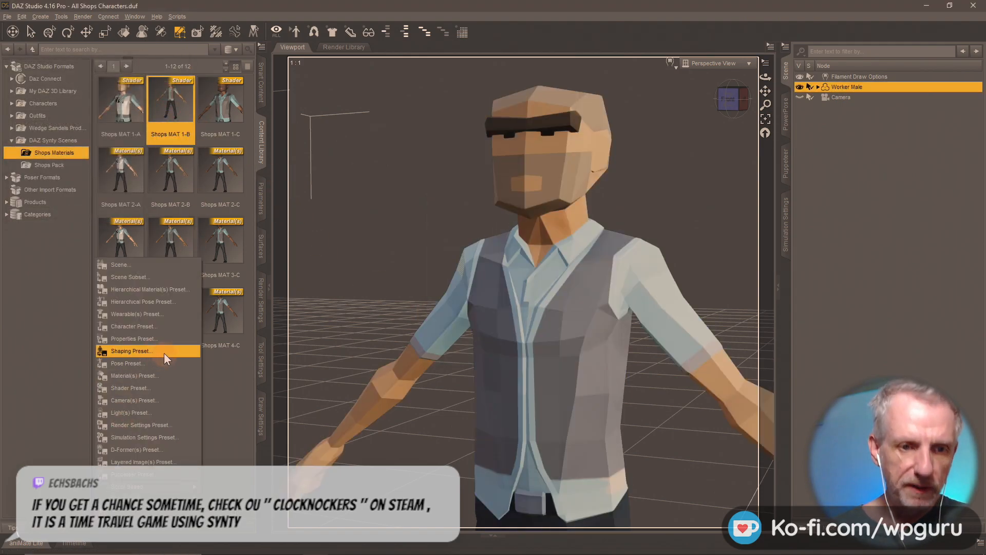
{"action": "left_click", "coordinate": [163, 388]}
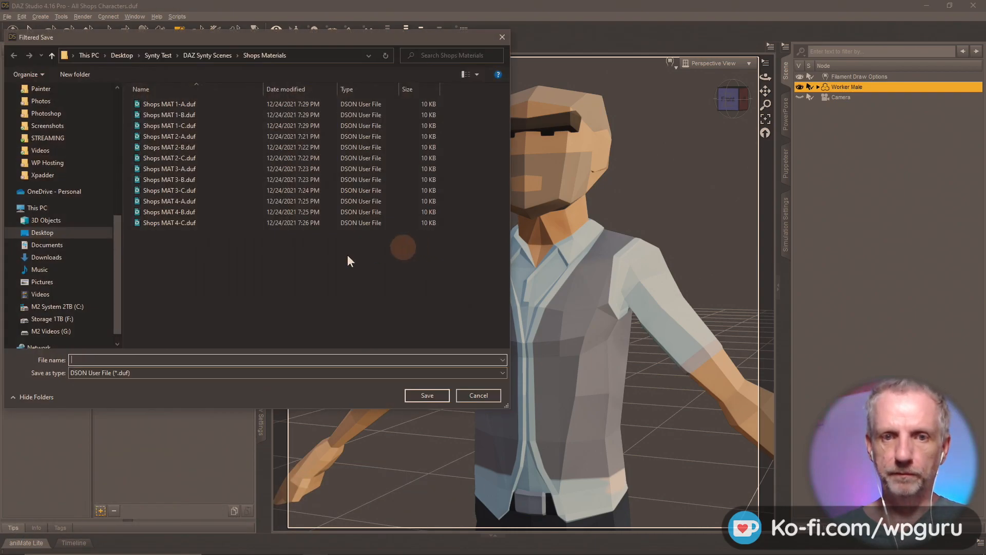
{"action": "double_click", "coordinate": [161, 114]}
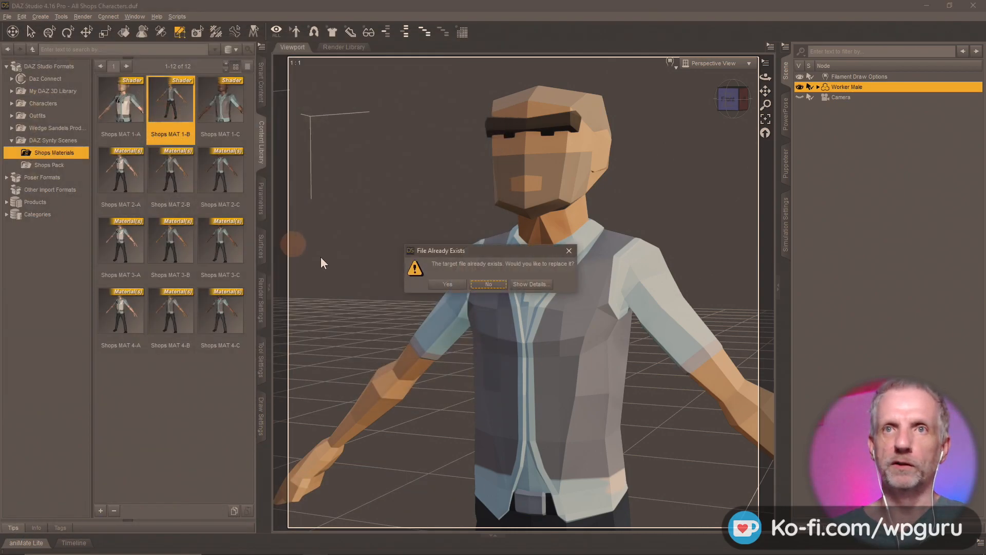
{"action": "left_click", "coordinate": [436, 287]}
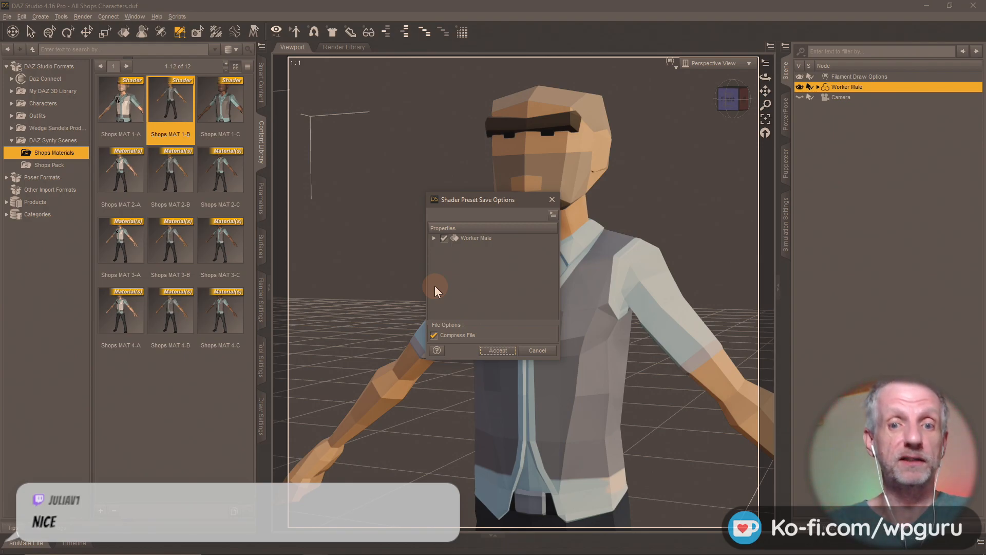
{"action": "left_click", "coordinate": [498, 350]}
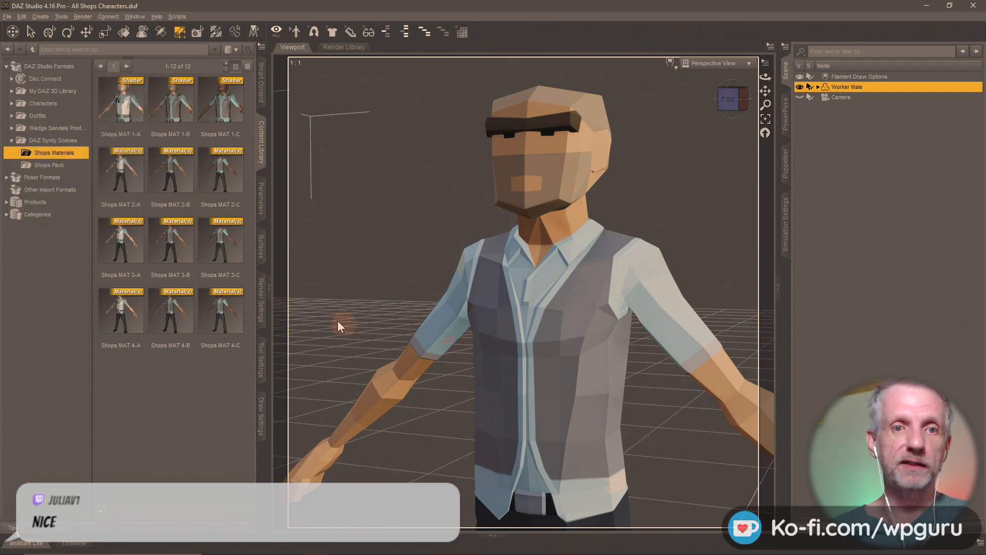
- Apply Shops MAT 2-A and resave it as a Shader preset over its .duf
{"action": "double_click", "coordinate": [113, 184]}
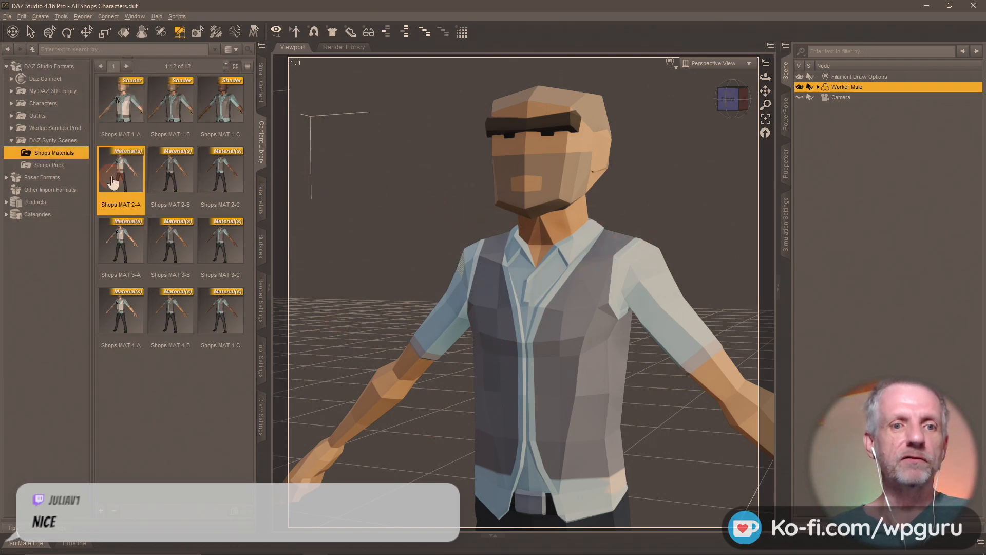
{"action": "left_click", "coordinate": [101, 511]}
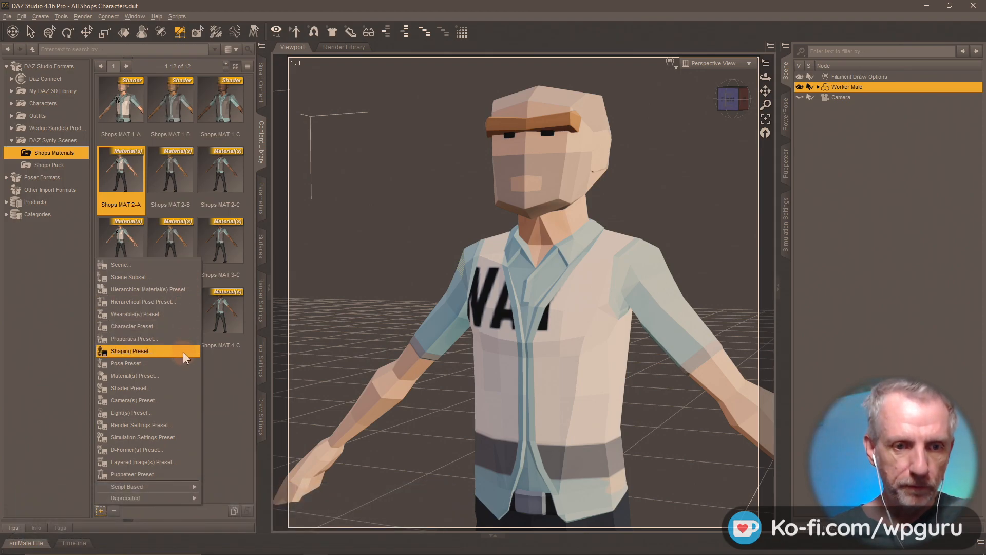
{"action": "left_click", "coordinate": [177, 388]}
{"action": "left_click", "coordinate": [191, 135]}
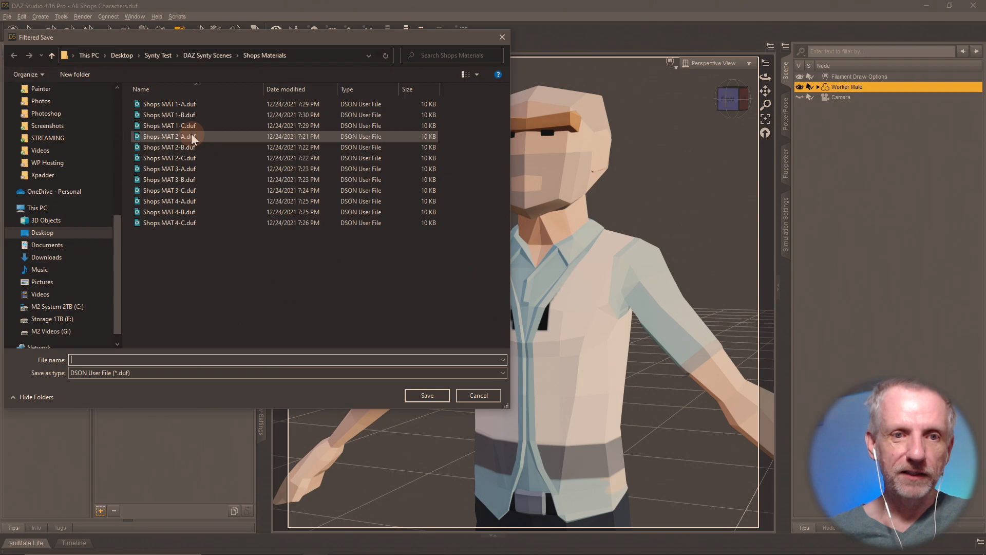
{"action": "double_click", "coordinate": [191, 135]}
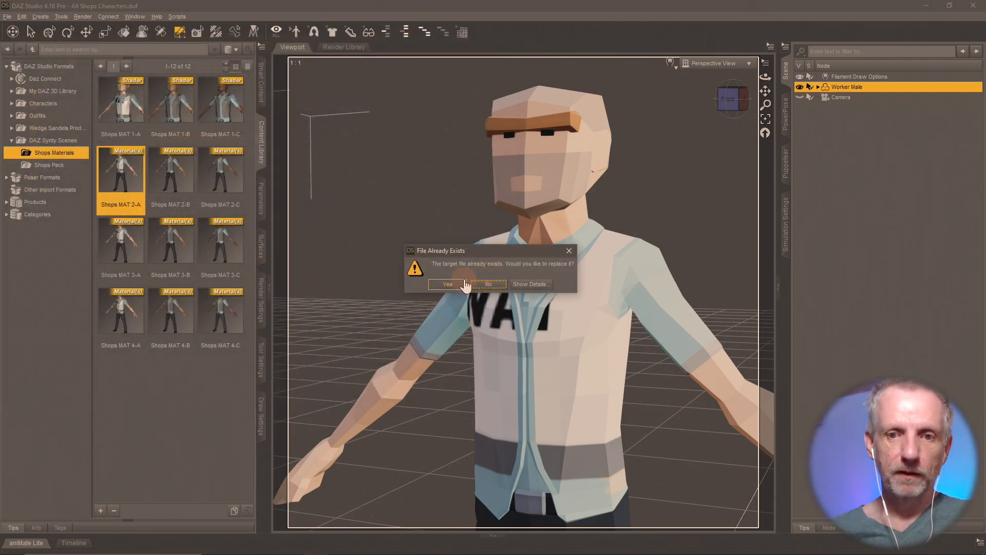
{"action": "left_click", "coordinate": [462, 284]}
{"action": "left_click", "coordinate": [496, 350]}
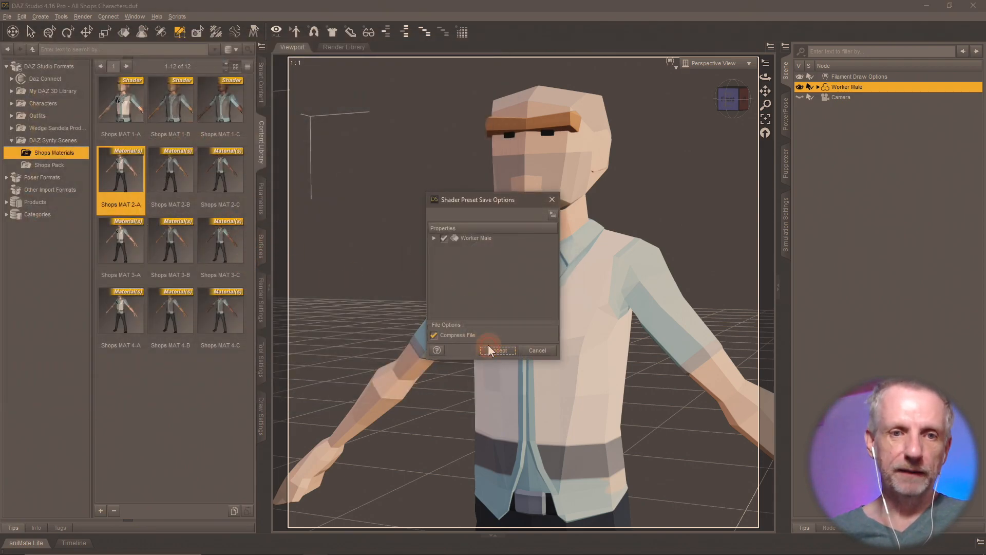
- Apply Shops MAT 2-B and resave it as a Shader preset over its .duf
{"action": "double_click", "coordinate": [176, 187]}
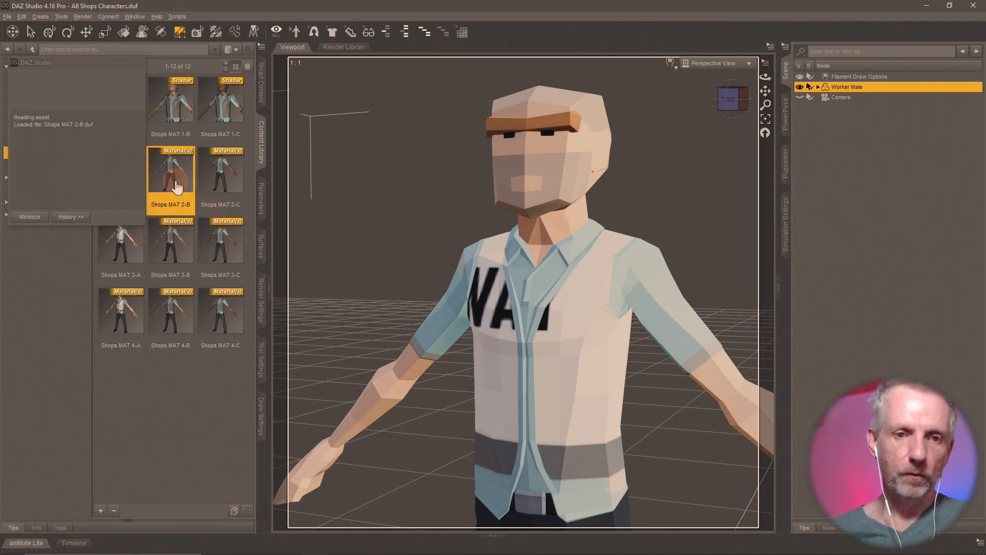
{"action": "left_click", "coordinate": [99, 511]}
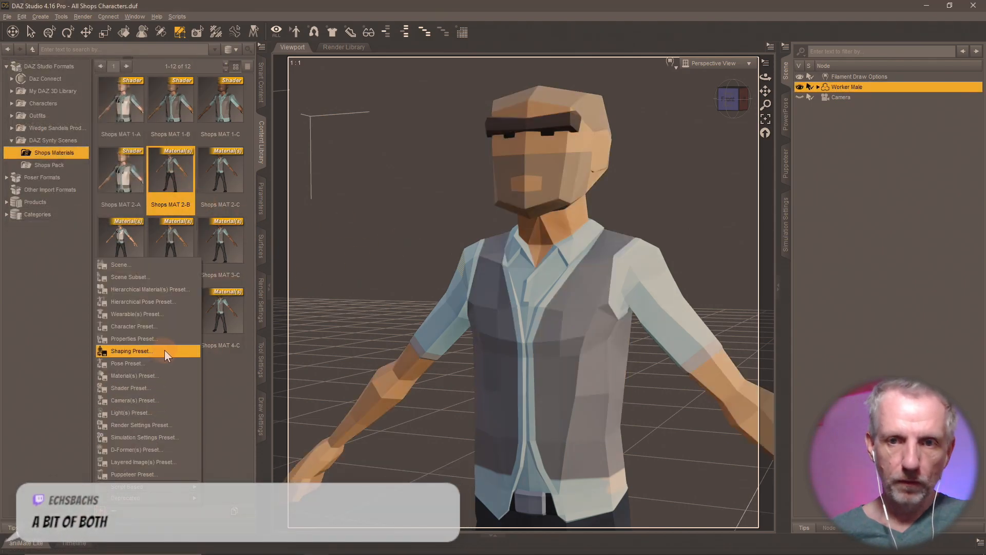
{"action": "left_click", "coordinate": [165, 387]}
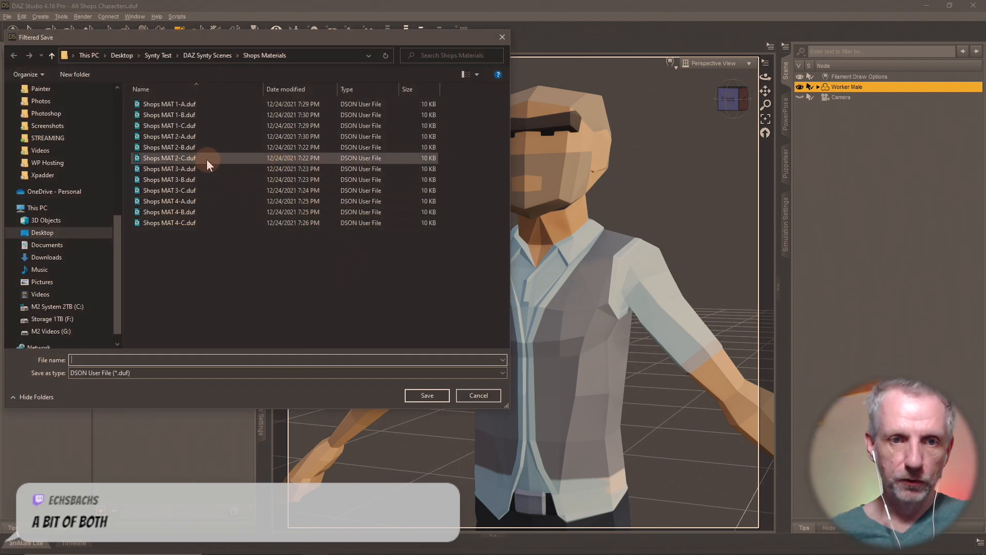
{"action": "double_click", "coordinate": [197, 146]}
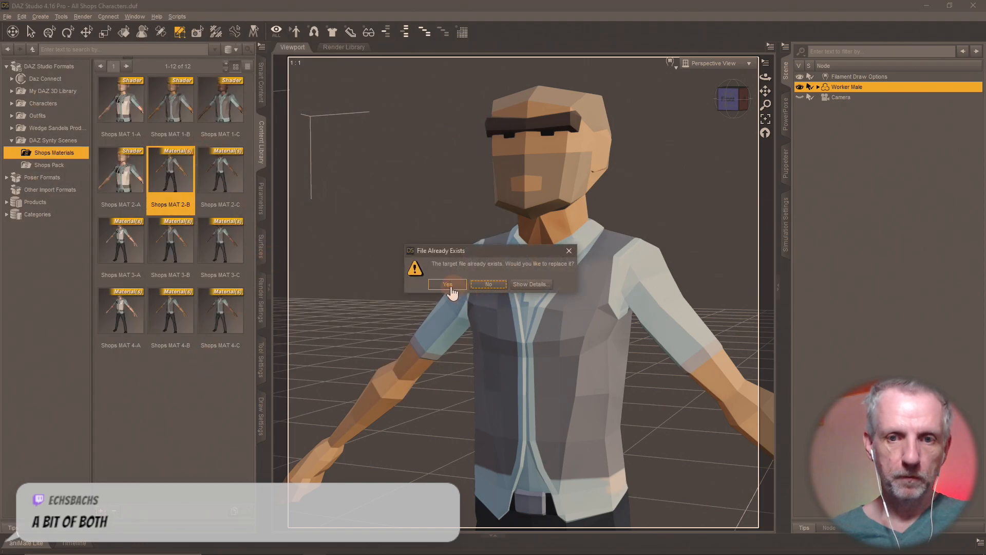
{"action": "left_click", "coordinate": [449, 285]}
{"action": "left_click", "coordinate": [494, 347]}
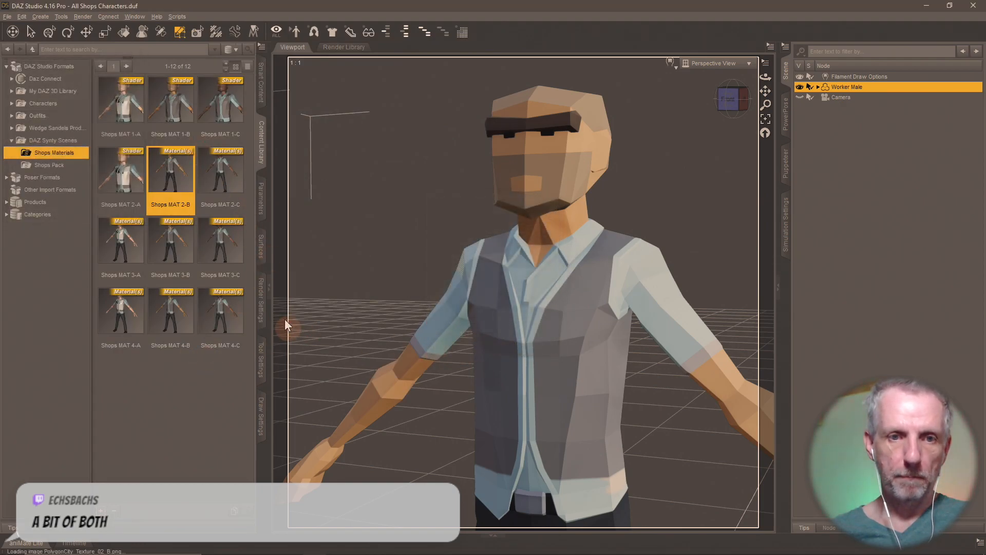
- Apply Shops MAT 2-C and resave it as a Shader preset over its .duf
{"action": "double_click", "coordinate": [224, 176]}
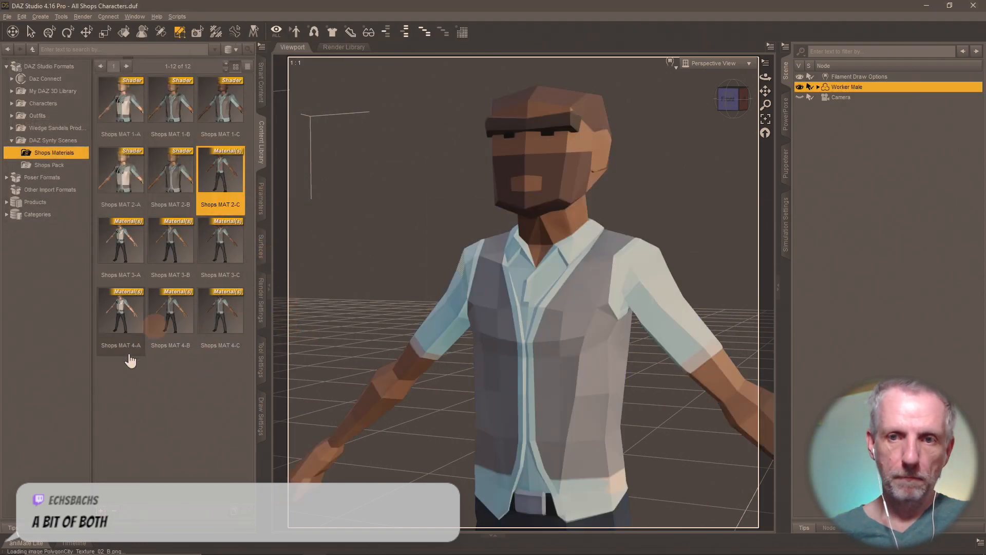
{"action": "left_click", "coordinate": [101, 512]}
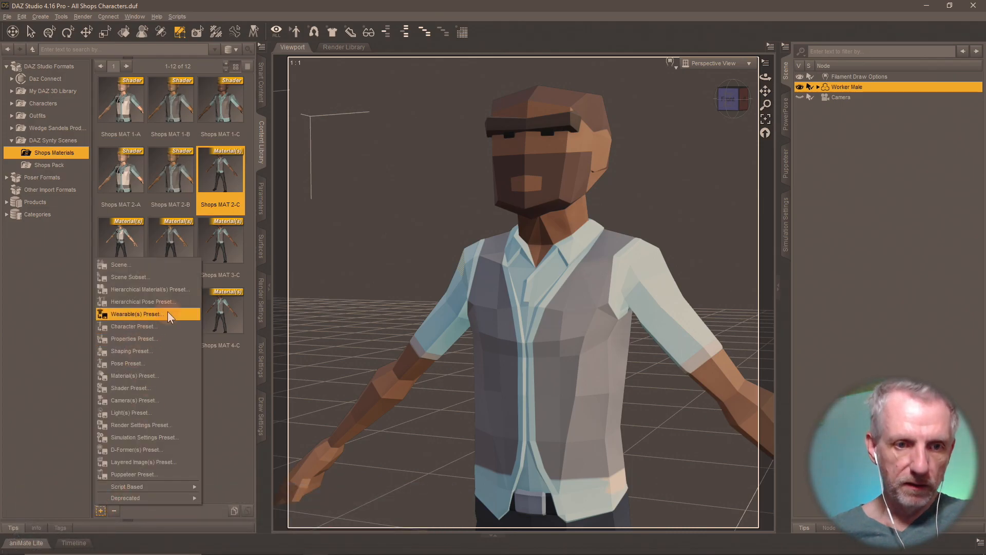
{"action": "left_click", "coordinate": [129, 388]}
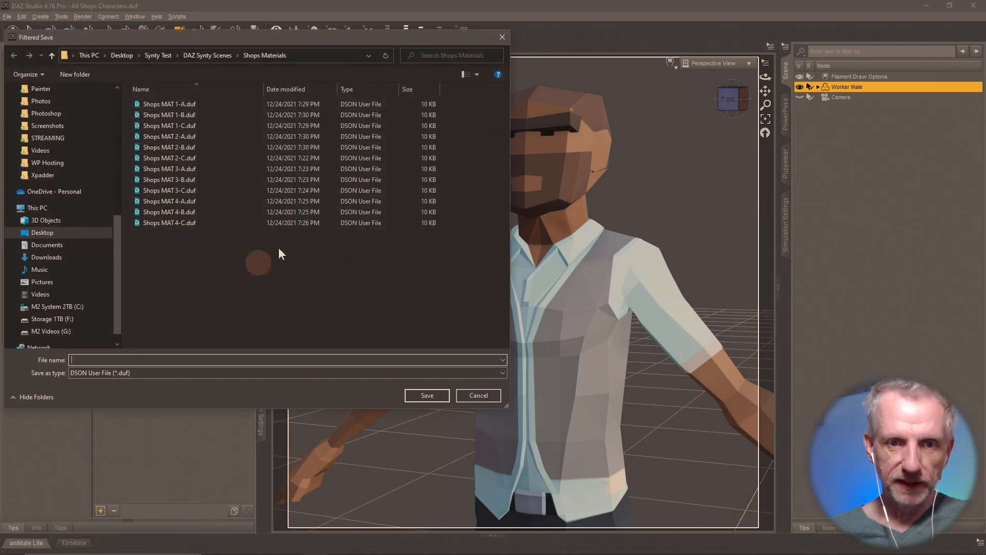
{"action": "double_click", "coordinate": [190, 159]}
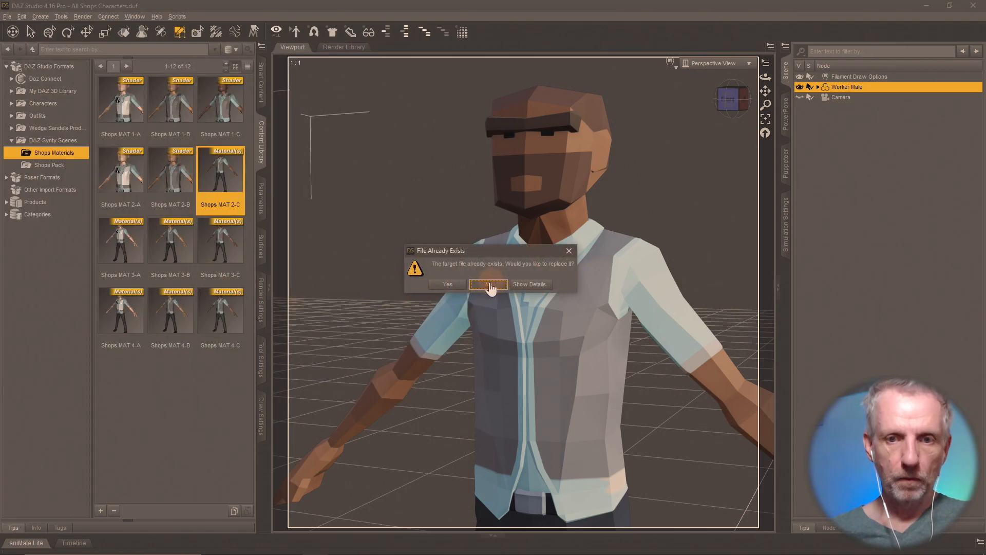
{"action": "left_click", "coordinate": [448, 284]}
{"action": "left_click", "coordinate": [495, 350]}
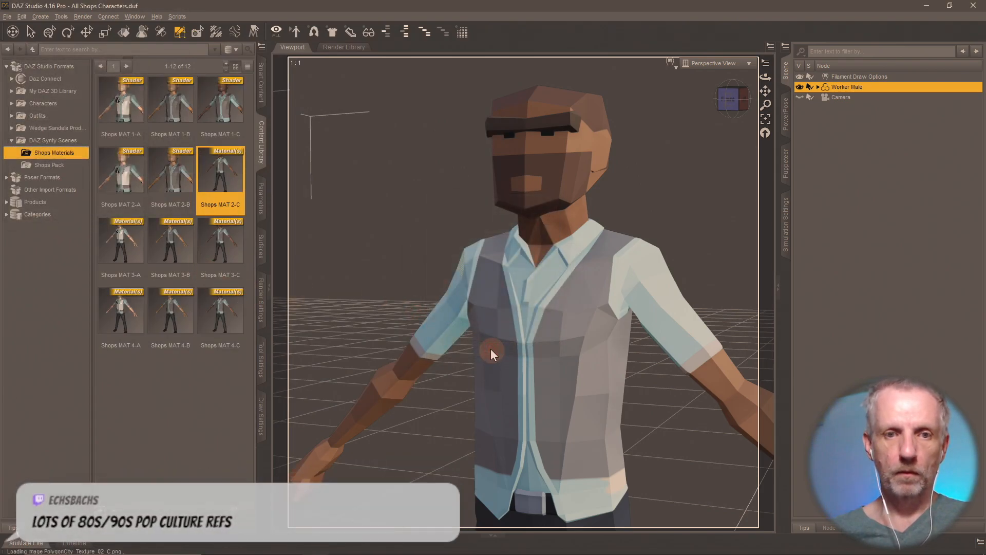
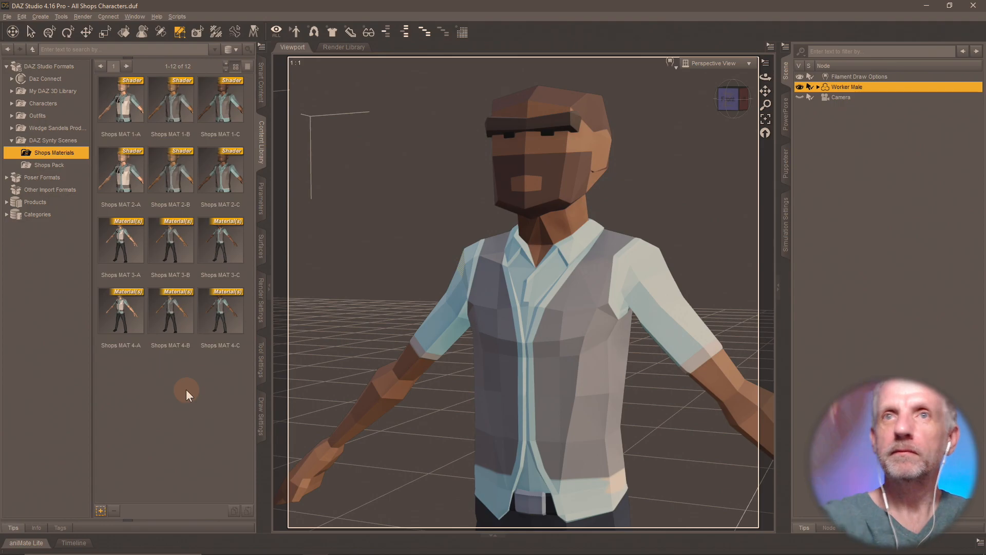
- Apply Shops MAT 3-A and resave it as a Shader preset over its .duf
{"action": "double_click", "coordinate": [121, 239]}
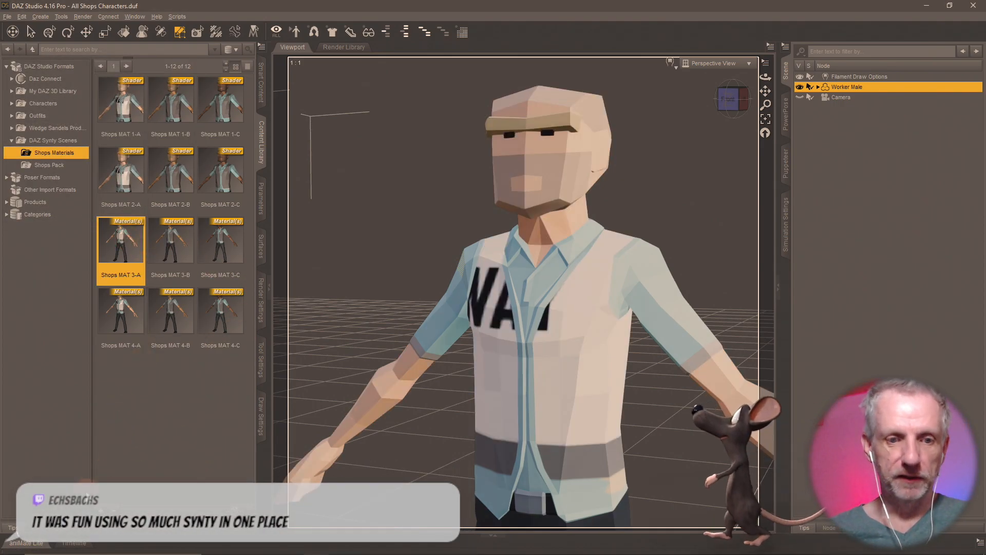
{"action": "left_click", "coordinate": [101, 510]}
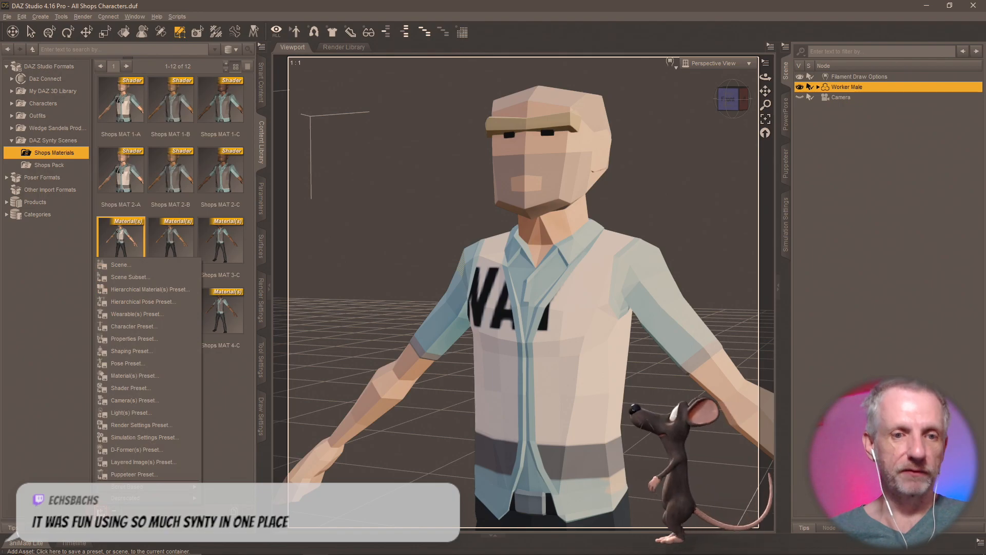
{"action": "left_click", "coordinate": [173, 390]}
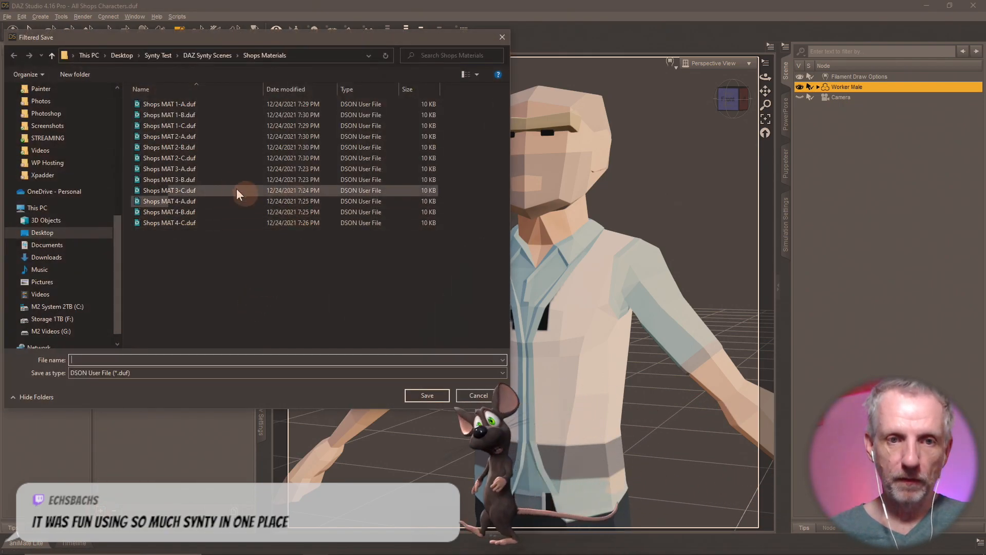
{"action": "double_click", "coordinate": [201, 167]}
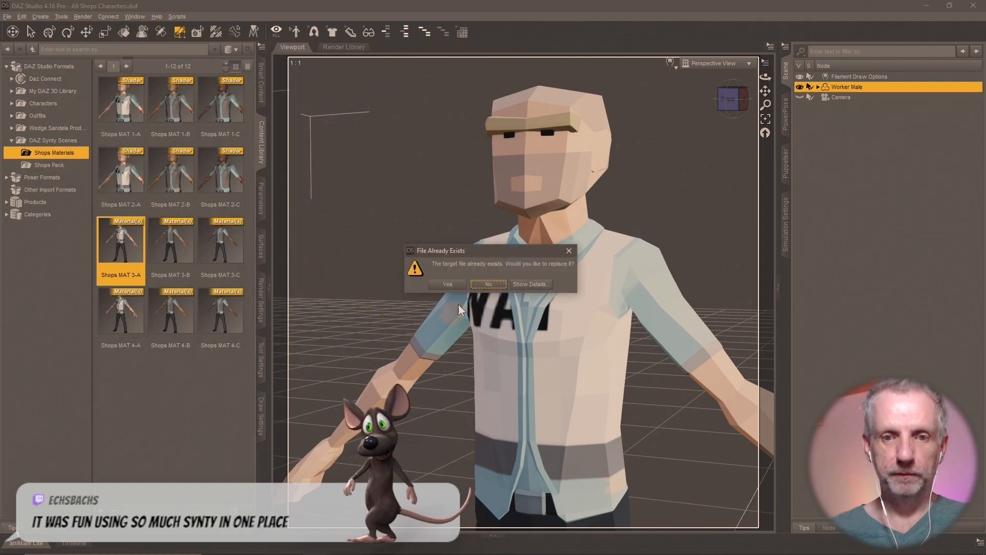
{"action": "left_click", "coordinate": [457, 285]}
{"action": "left_click", "coordinate": [500, 354]}
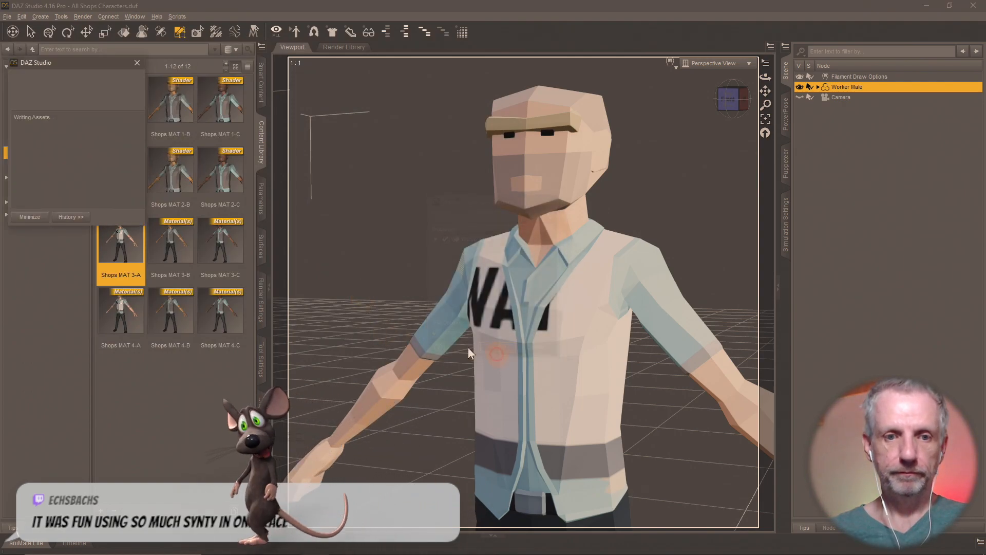
- Apply Shops MAT 3-B and resave it as a Shader preset over its .duf
{"action": "double_click", "coordinate": [171, 242]}
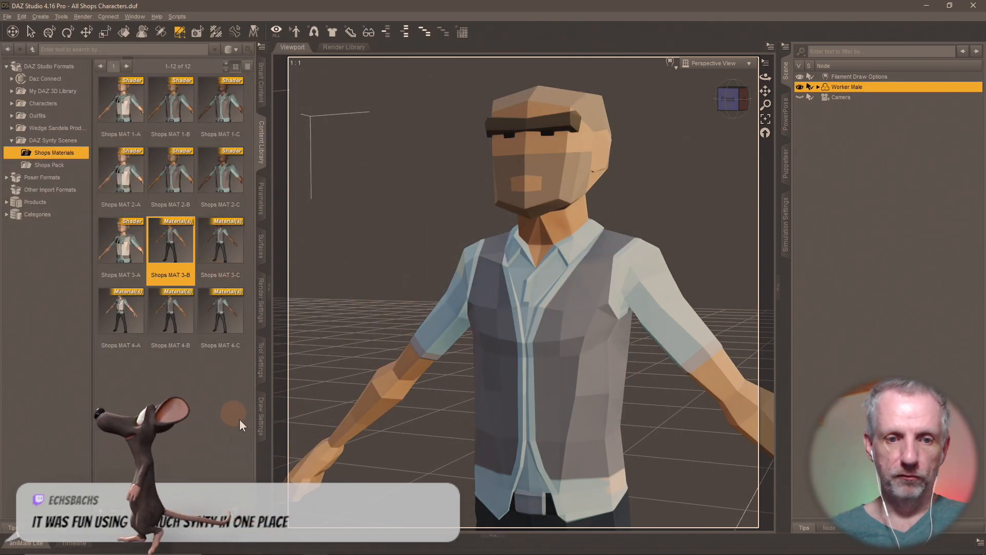
{"action": "left_click", "coordinate": [101, 511]}
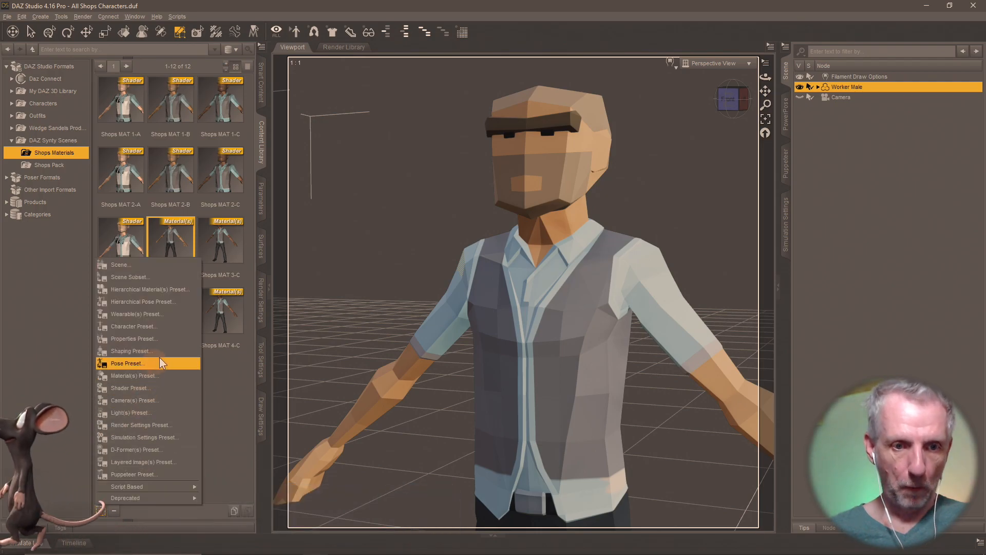
{"action": "left_click", "coordinate": [166, 390]}
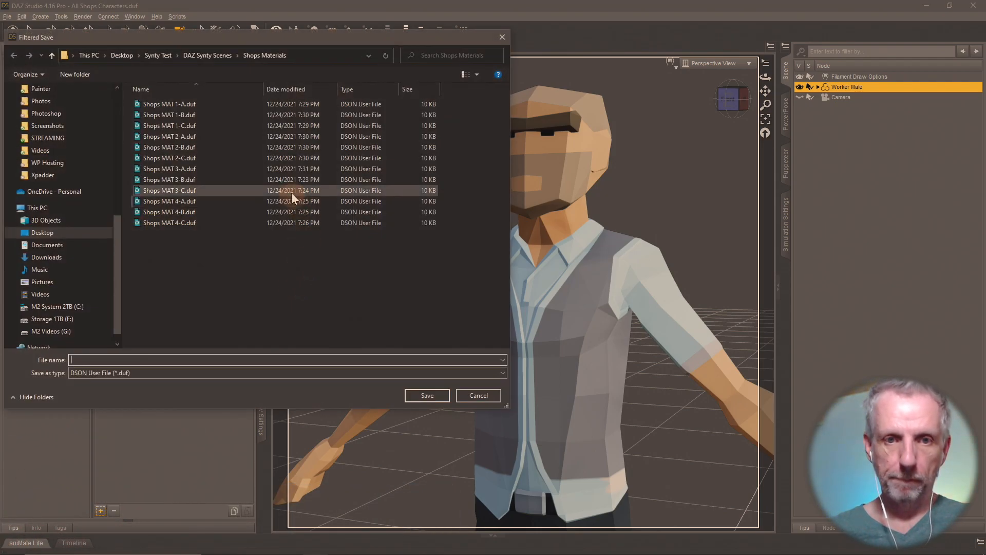
{"action": "double_click", "coordinate": [193, 179]}
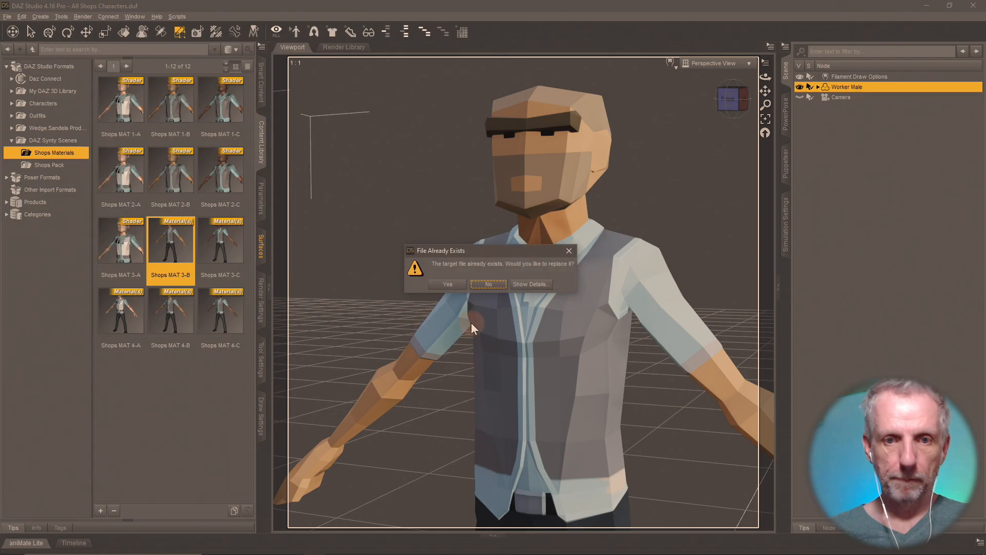
{"action": "left_click", "coordinate": [458, 282]}
{"action": "left_click", "coordinate": [497, 351]}
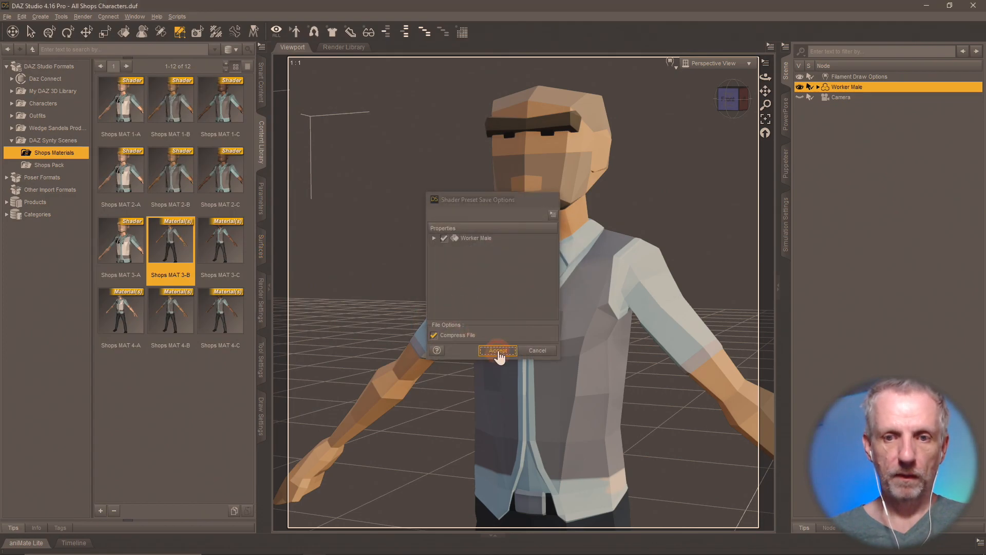
- Resave Shops MAT 3-C as a Shader preset over its .duf, then apply Shops MAT 4-A
{"action": "double_click", "coordinate": [222, 244]}
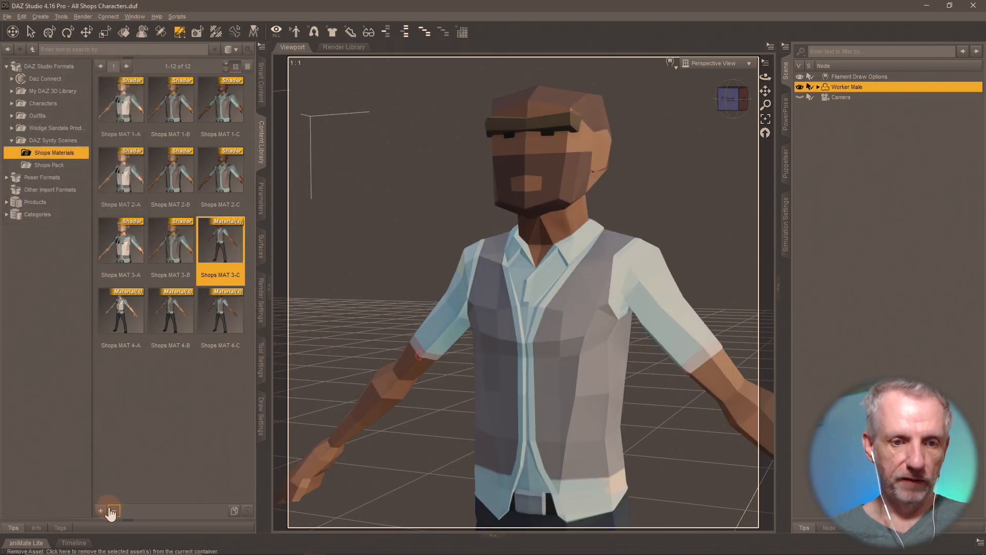
{"action": "left_click", "coordinate": [101, 510]}
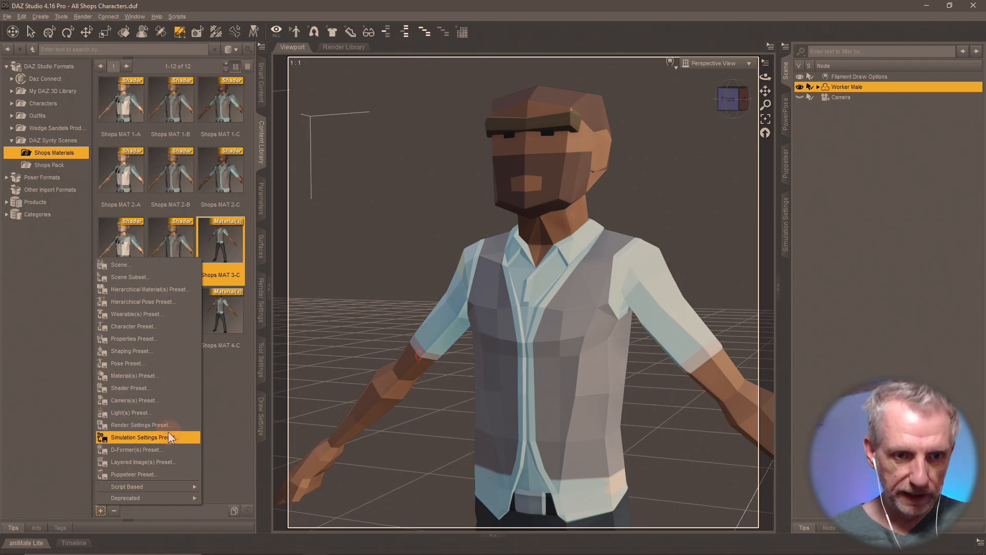
{"action": "left_click", "coordinate": [171, 390]}
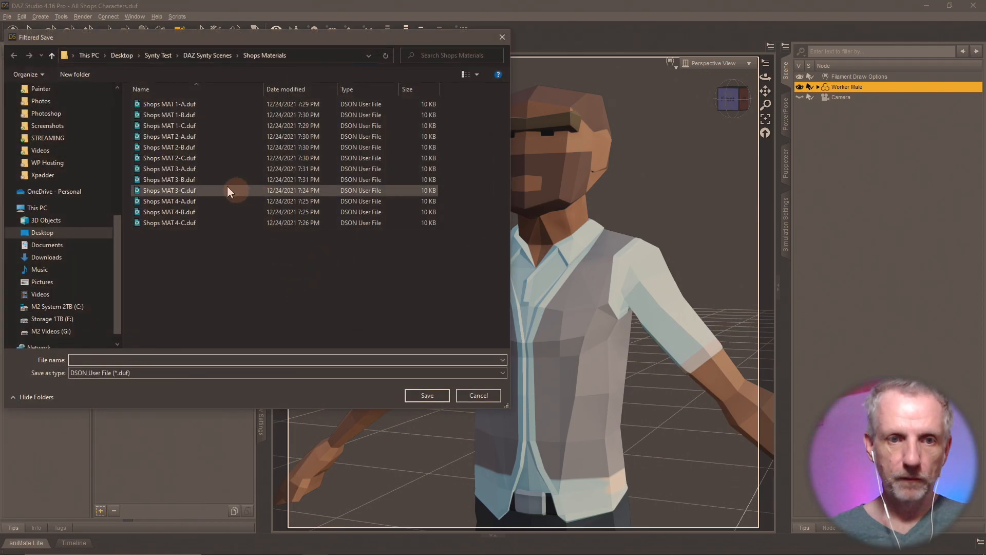
{"action": "left_click", "coordinate": [206, 187]}
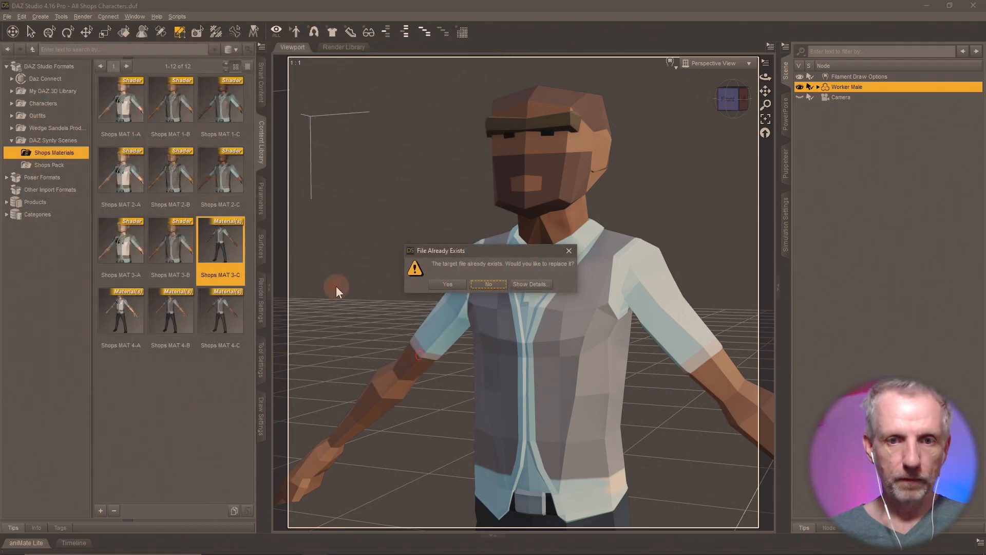
{"action": "left_click", "coordinate": [445, 285]}
{"action": "left_click", "coordinate": [498, 351]}
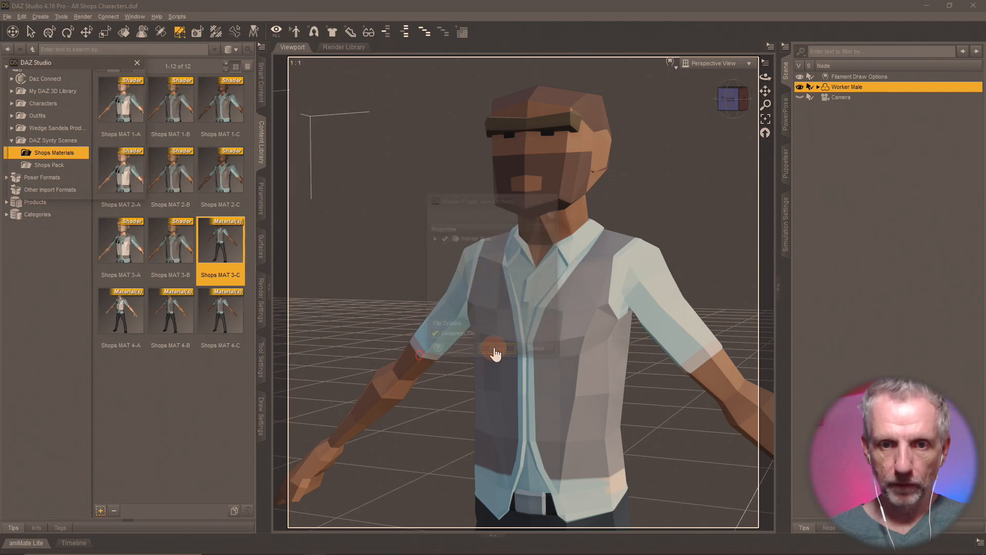
{"action": "left_click", "coordinate": [128, 324]}
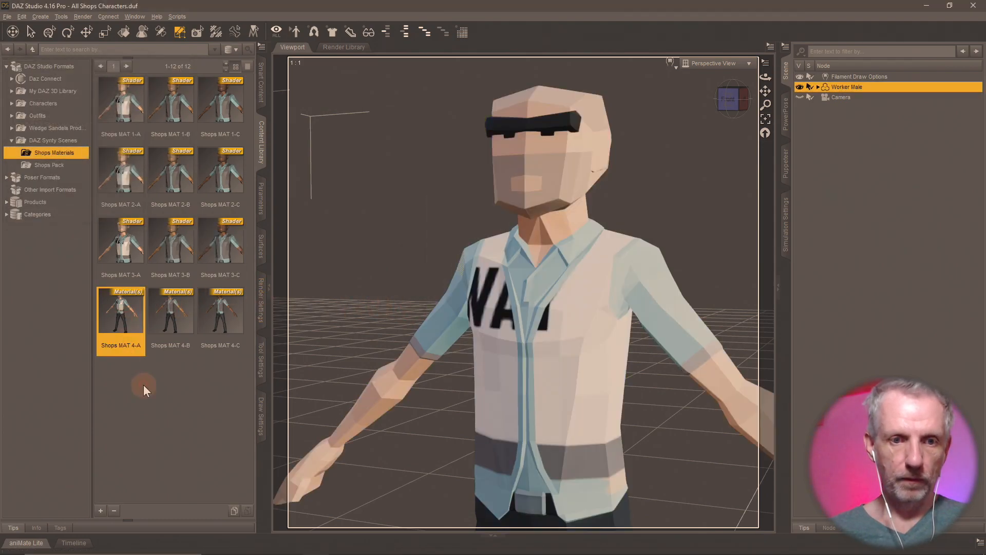
- Save the applied Shops MAT 4-A as a Shader preset over its existing .duf
{"action": "left_click", "coordinate": [100, 511]}
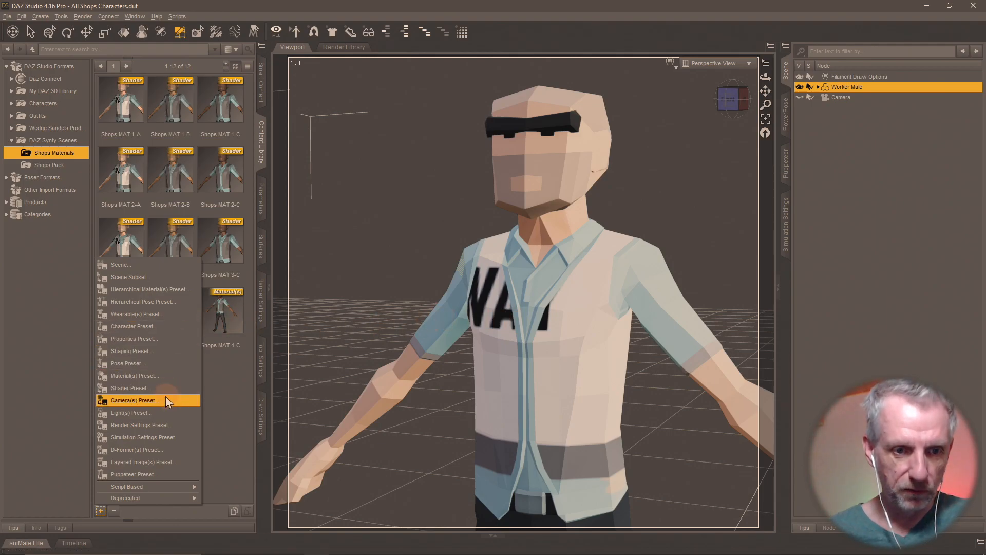
{"action": "left_click", "coordinate": [171, 384]}
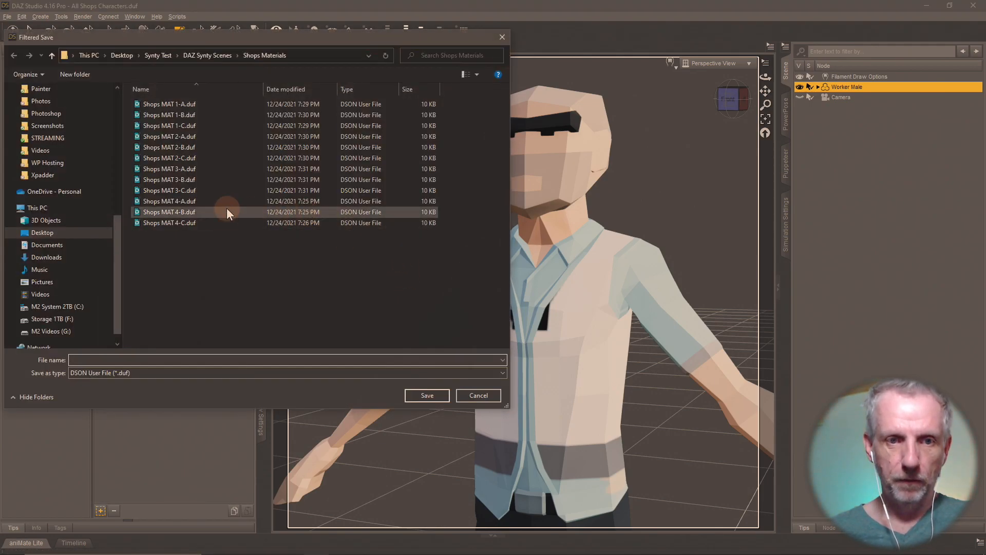
{"action": "double_click", "coordinate": [202, 201]}
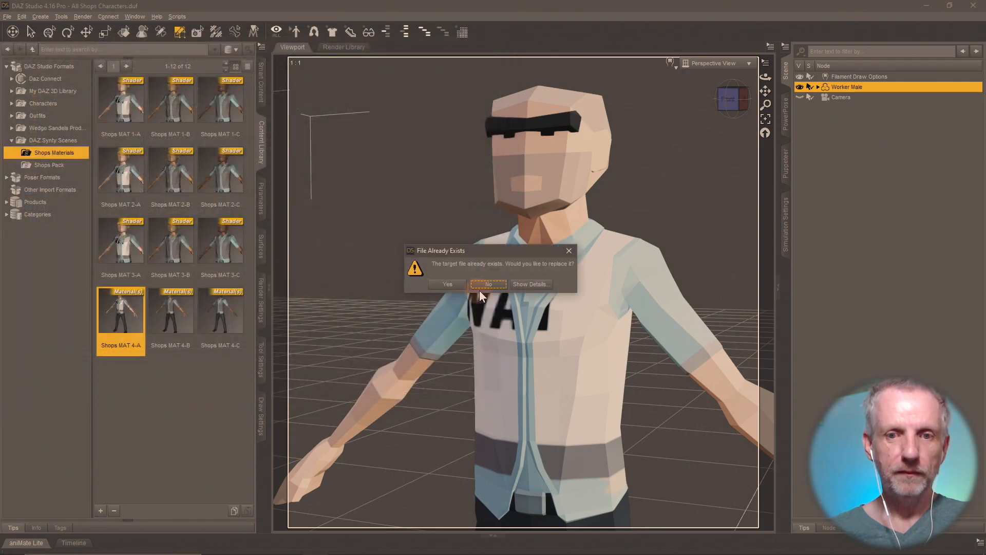
{"action": "left_click", "coordinate": [446, 285]}
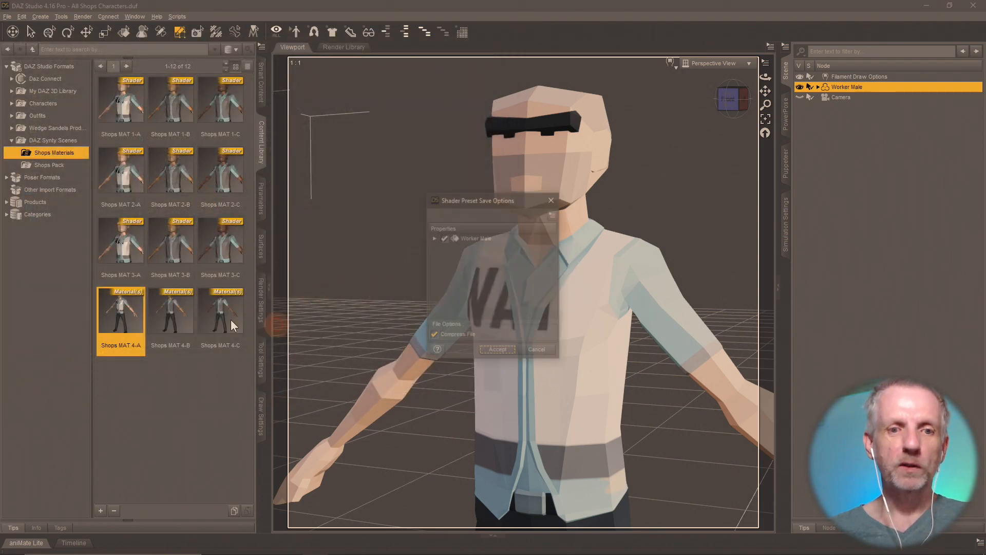
{"action": "left_click", "coordinate": [495, 350]}
- Apply Shops MAT 4-B and resave it as a Shader preset over its .duf
{"action": "left_click", "coordinate": [181, 333]}
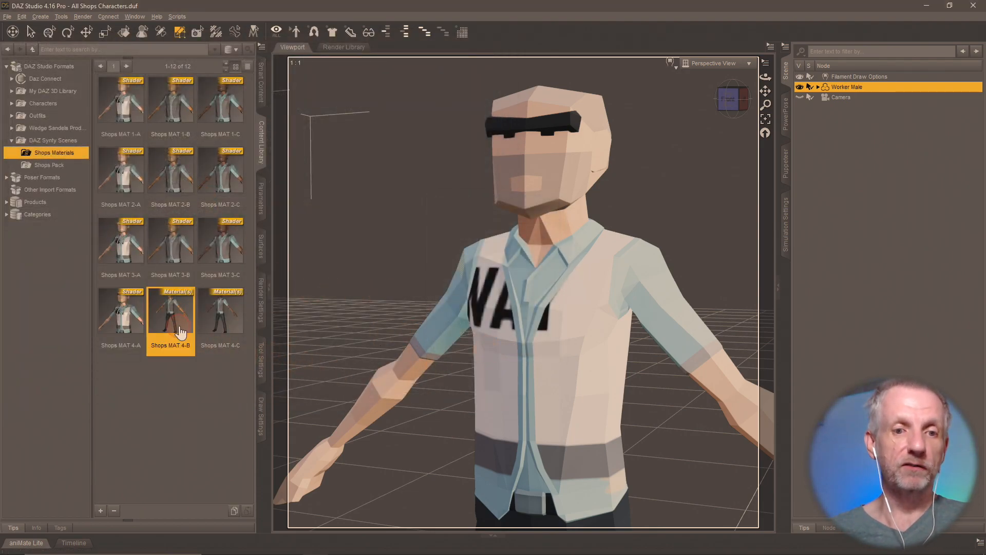
{"action": "double_click", "coordinate": [181, 332]}
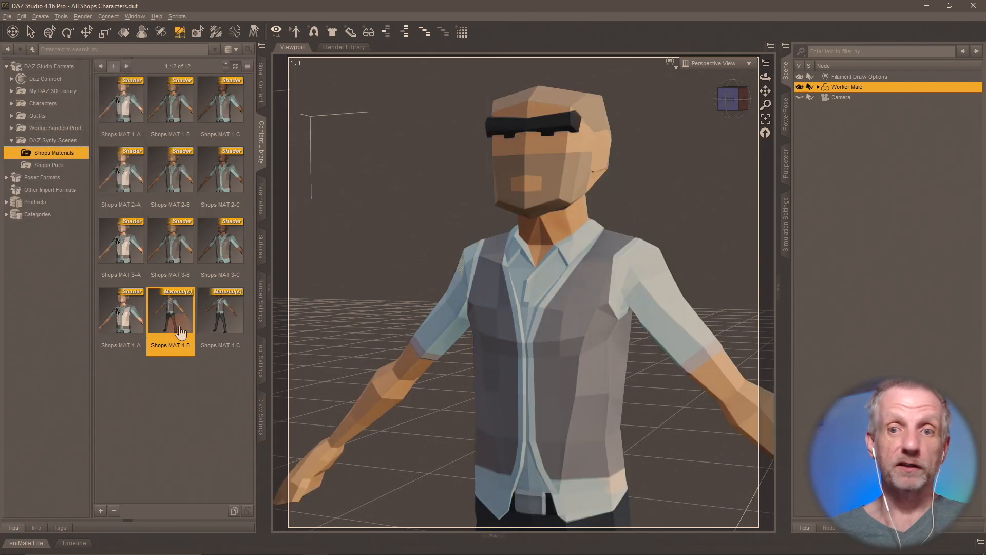
{"action": "left_click", "coordinate": [100, 510]}
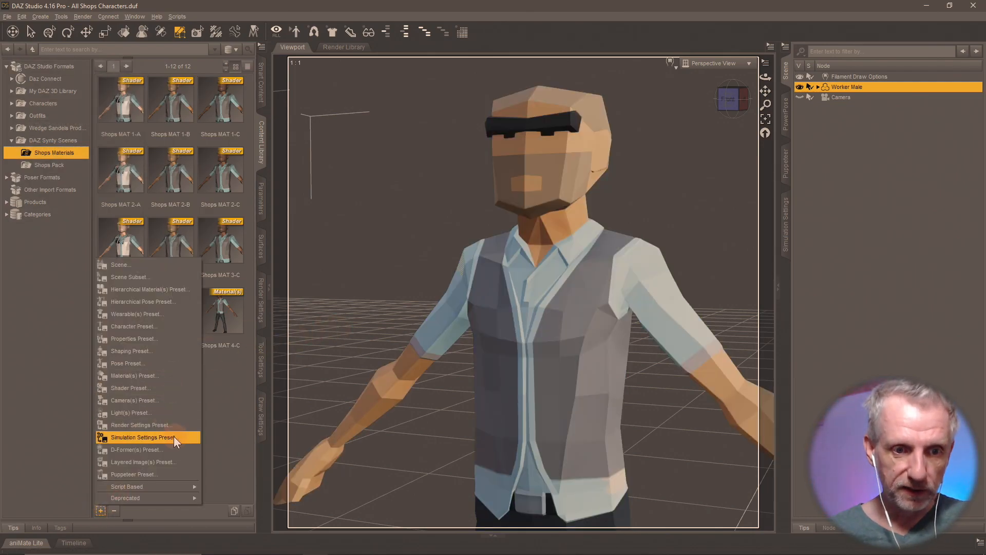
{"action": "left_click", "coordinate": [175, 385]}
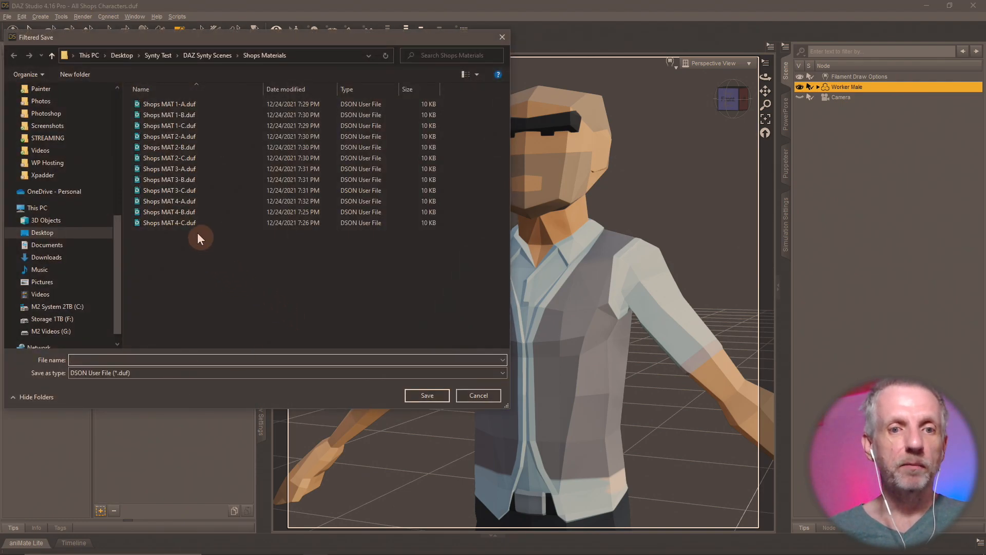
{"action": "double_click", "coordinate": [188, 212]}
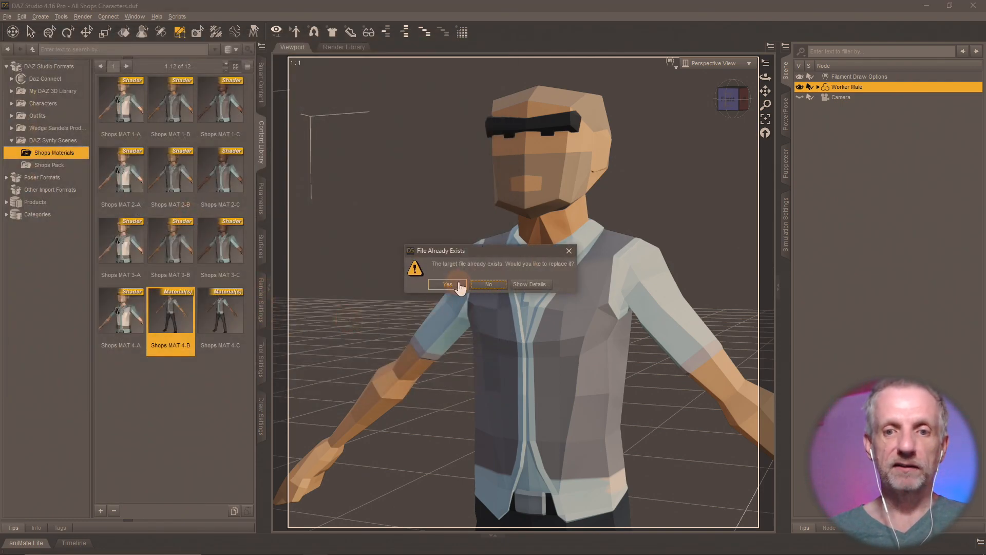
{"action": "left_click", "coordinate": [447, 284]}
{"action": "left_click", "coordinate": [496, 354]}
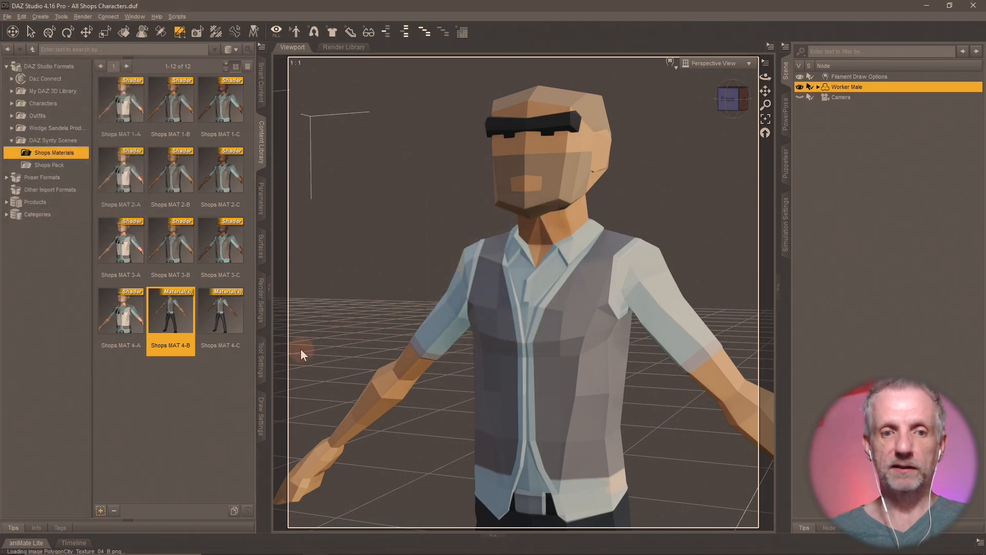
- Apply Shops MAT 4-C and resave it as a Shader preset over its .duf
{"action": "double_click", "coordinate": [229, 314]}
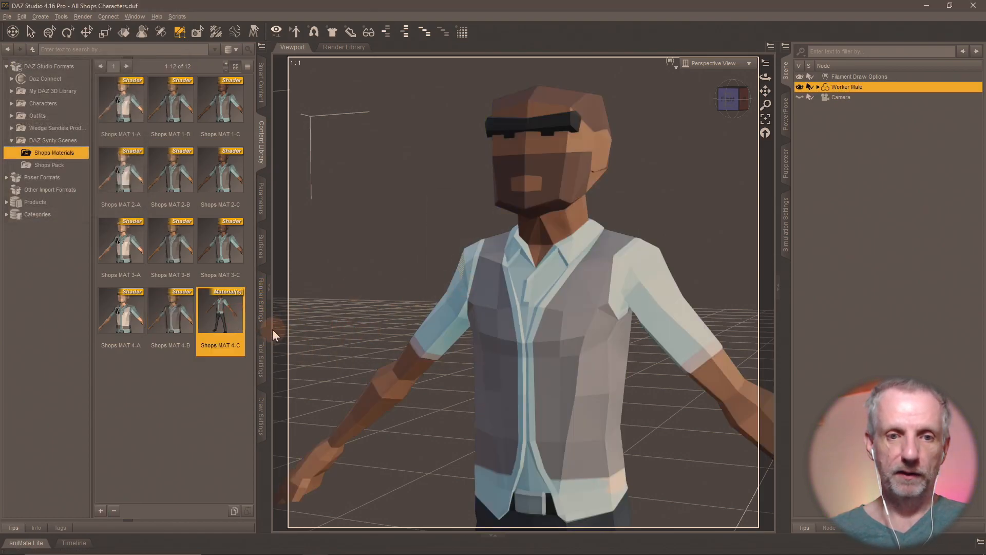
{"action": "left_click", "coordinate": [100, 510]}
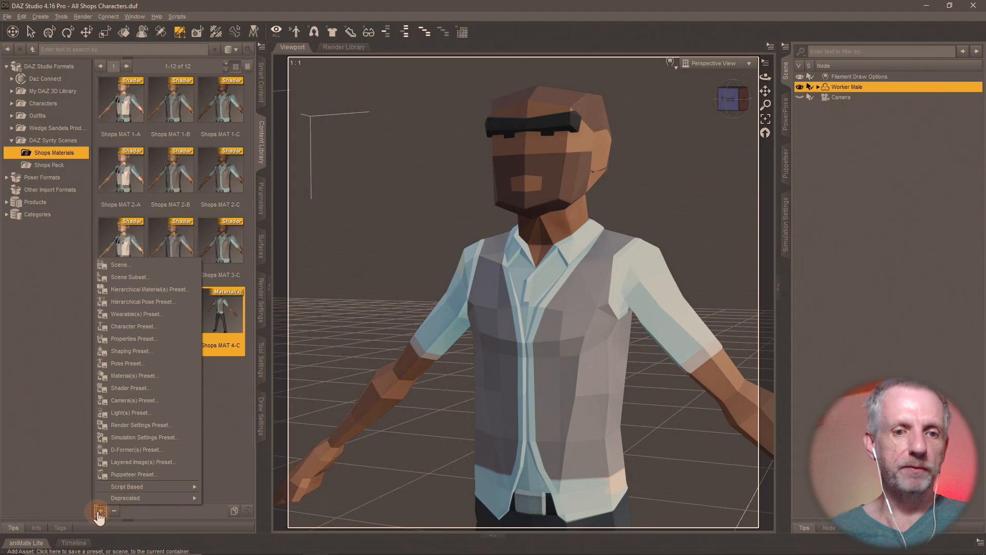
{"action": "left_click", "coordinate": [175, 382]}
{"action": "double_click", "coordinate": [193, 224]}
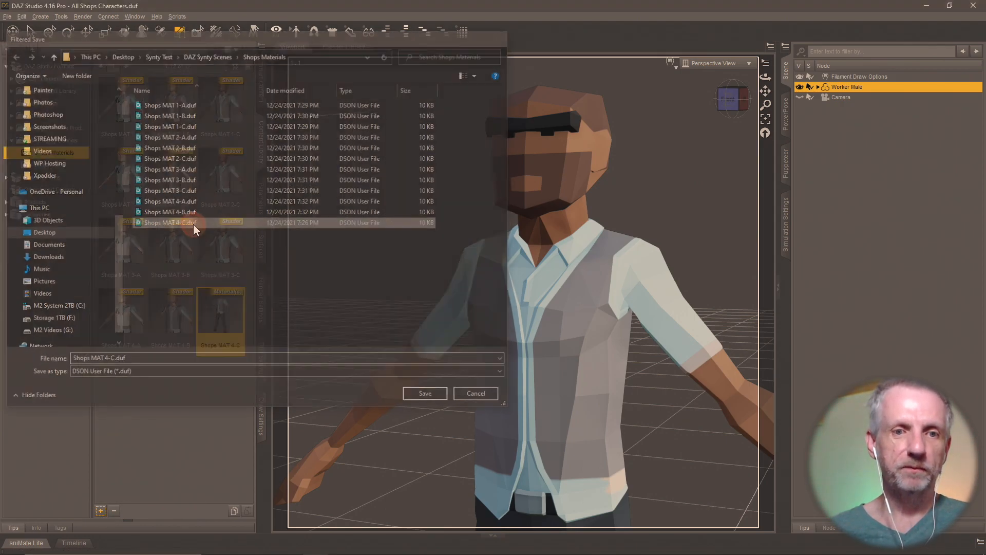
{"action": "left_click", "coordinate": [457, 286]}
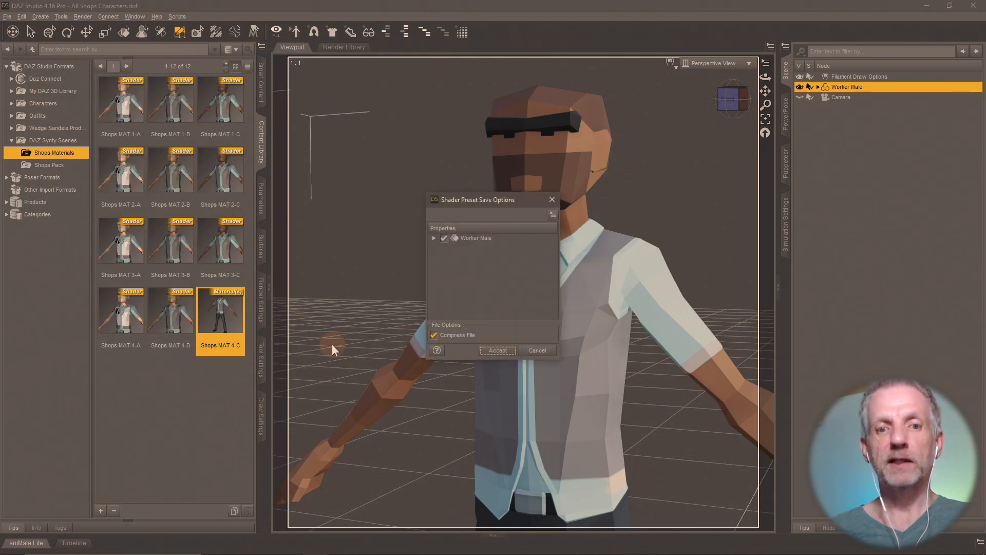
{"action": "left_click", "coordinate": [494, 350]}
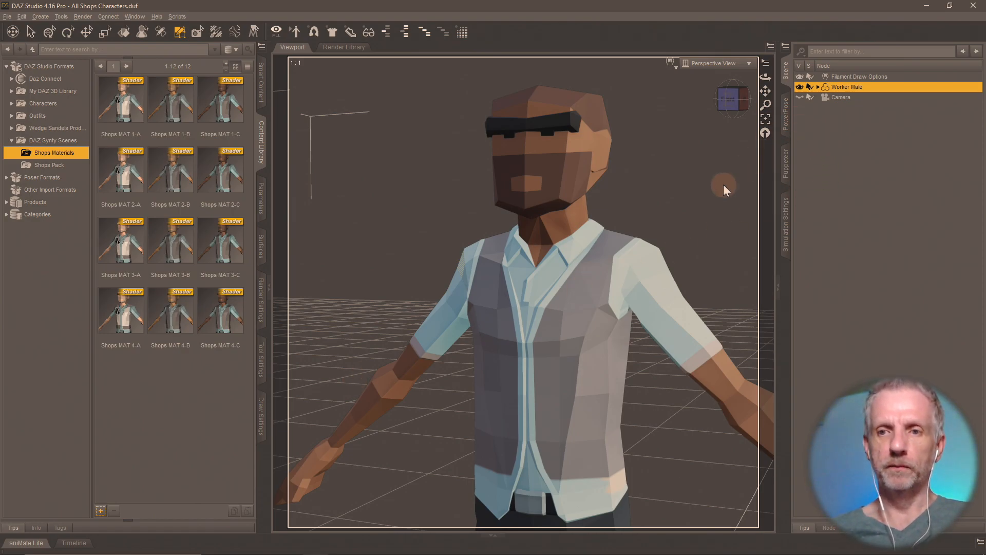
{"action": "scroll", "coordinate": [724, 185], "scroll_direction": "up", "scroll_amount": 2}
- Zoom out and orbit to a higher front-quarter view of Worker Male's full body
{"action": "scroll", "coordinate": [724, 185], "scroll_direction": "down", "scroll_amount": 5}
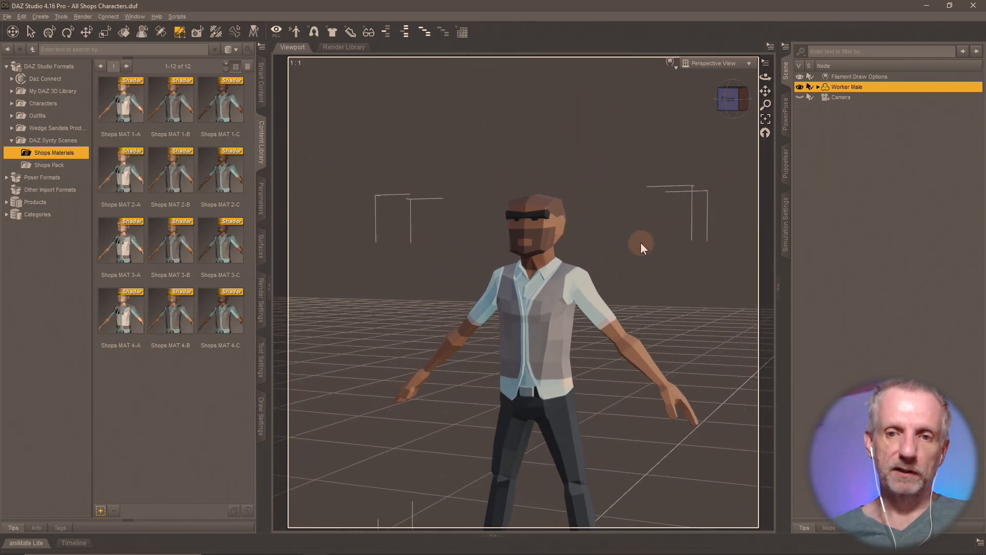
{"action": "left_click_drag", "start_coordinate": [641, 243], "coordinate": [638, 241], "text": "ctrl+alt"}
{"action": "right_click_drag", "start_coordinate": [639, 242], "coordinate": [642, 235], "text": "ctrl+alt"}
{"action": "scroll", "coordinate": [641, 243], "scroll_direction": "down", "scroll_amount": 2}
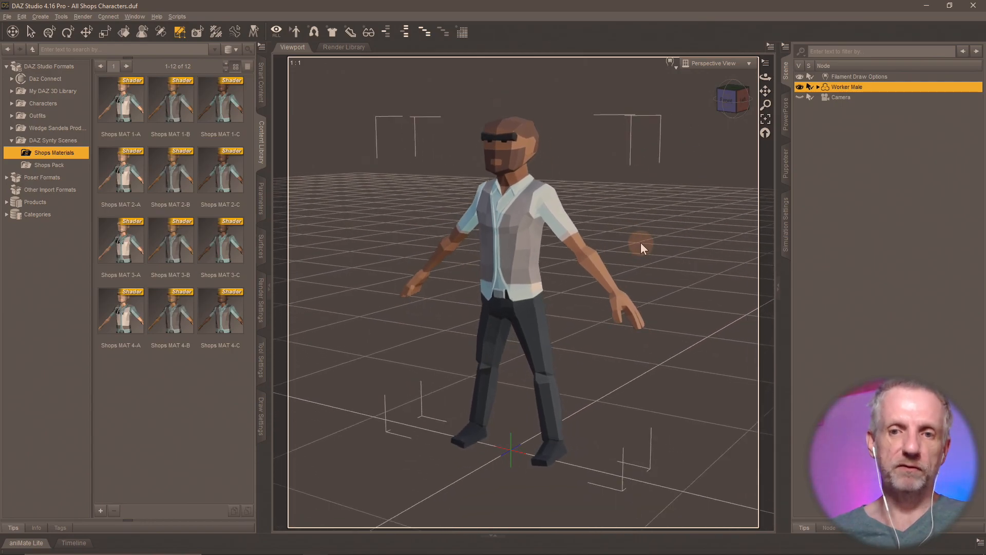
{"action": "left_click_drag", "start_coordinate": [640, 242], "coordinate": [560, 228], "text": "ctrl+alt"}
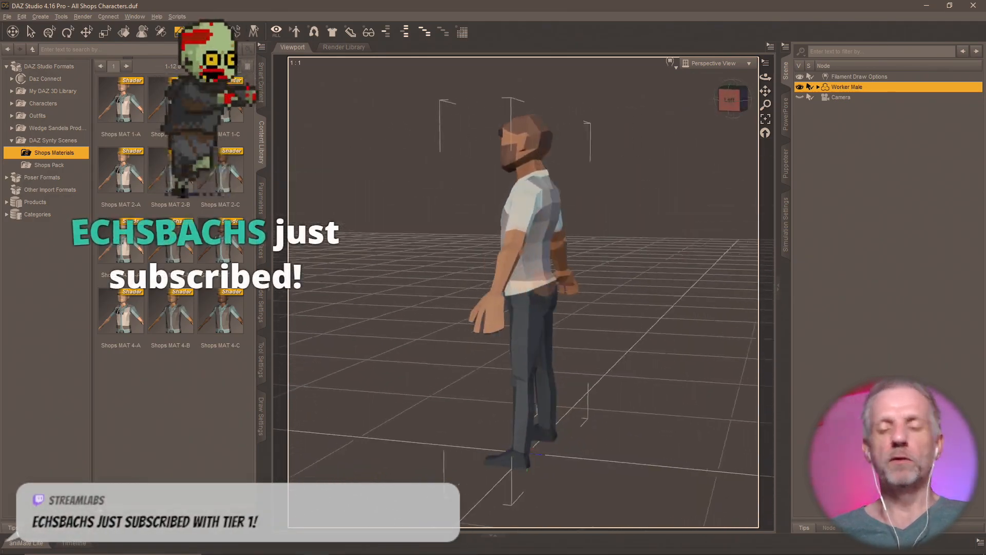
{"action": "left_click_drag", "start_coordinate": [483, 231], "coordinate": [481, 282], "text": "ctrl+alt"}
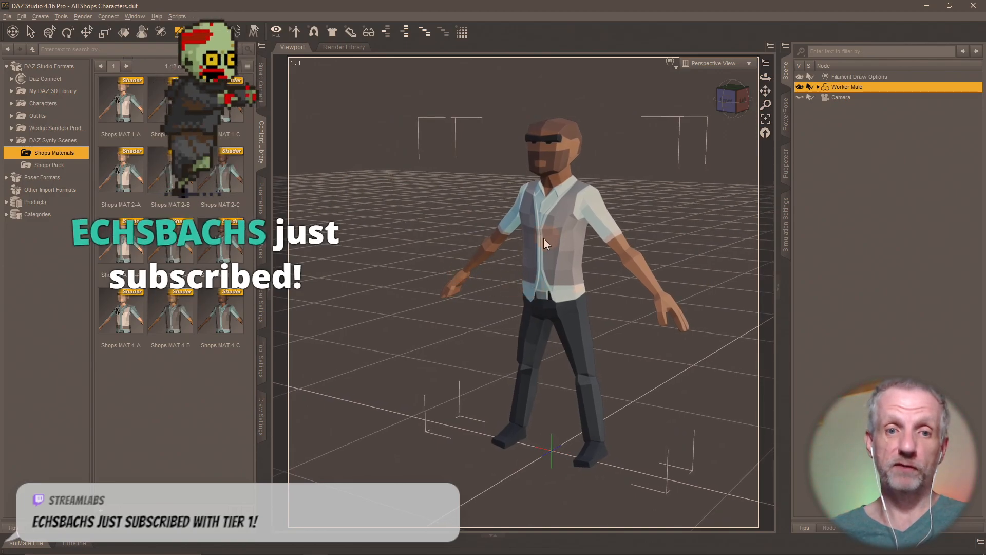
{"action": "scroll", "coordinate": [513, 275], "scroll_direction": "down", "scroll_amount": 4}
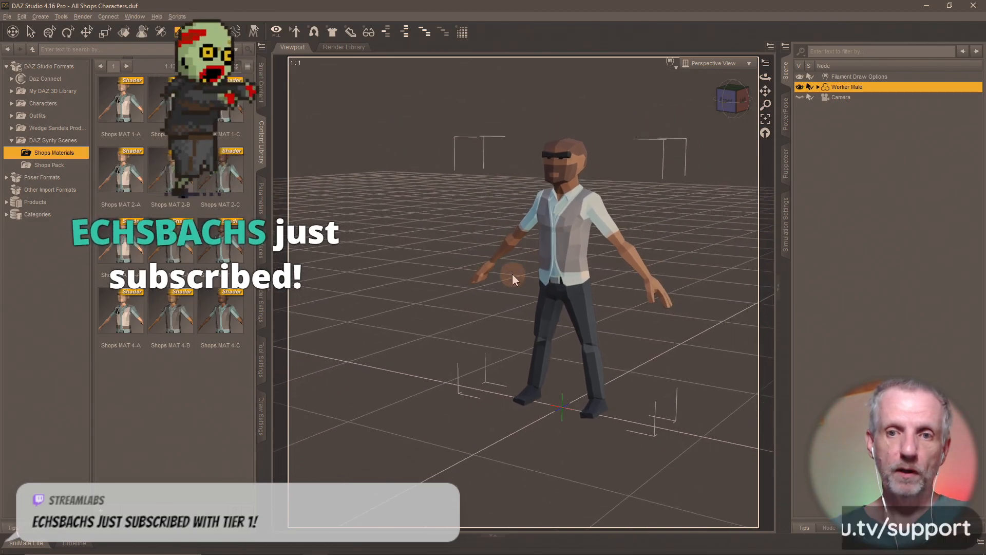
{"action": "scroll", "coordinate": [513, 275], "scroll_direction": "down", "scroll_amount": 1}
{"action": "right_click_drag", "start_coordinate": [515, 278], "coordinate": [532, 270], "text": "ctrl+alt"}
- From Shops Pack, add Clerk Female, Shopper Female and Attendant Male around Worker Male
{"action": "left_click", "coordinate": [59, 166]}
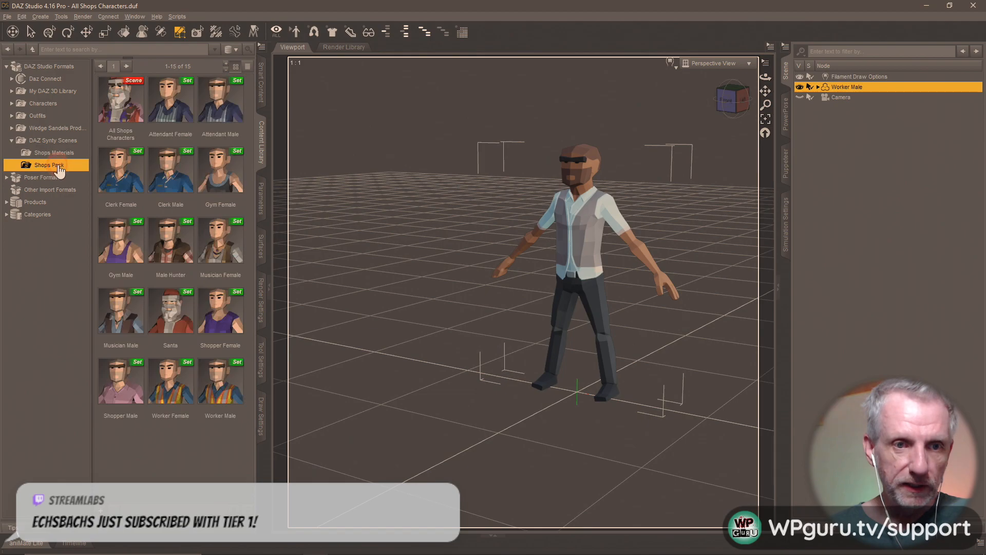
{"action": "left_click_drag", "start_coordinate": [134, 181], "coordinate": [352, 349]}
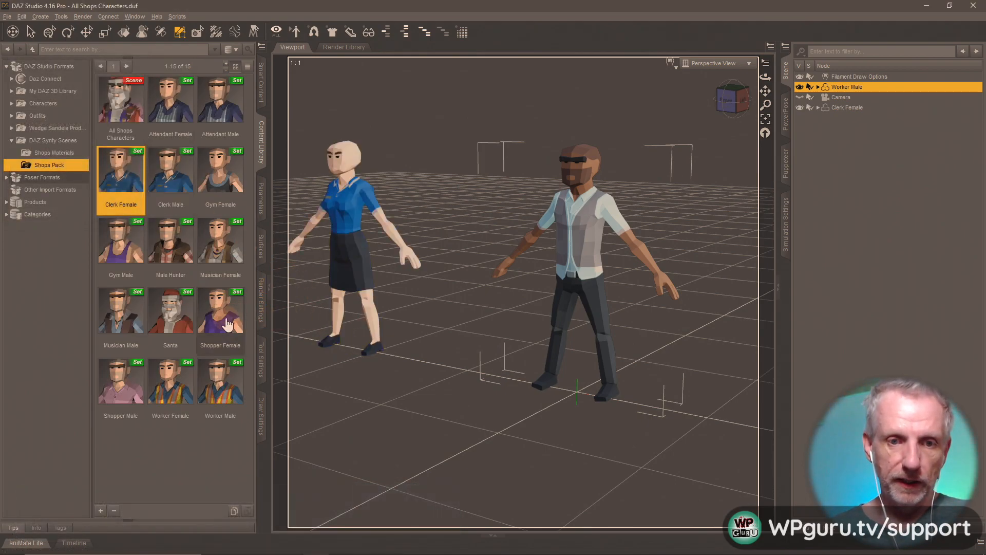
{"action": "left_click_drag", "start_coordinate": [226, 324], "coordinate": [688, 411]}
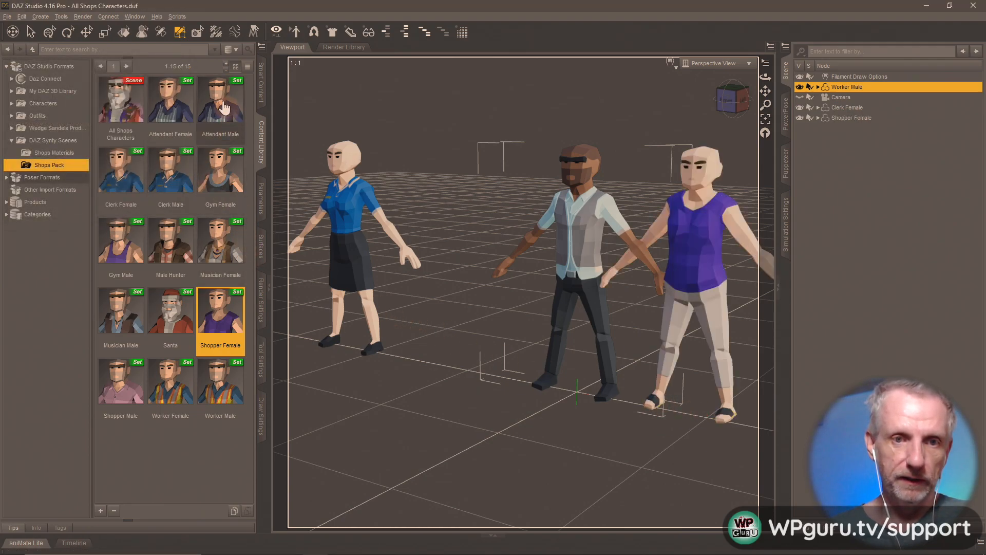
{"action": "left_click_drag", "start_coordinate": [220, 103], "coordinate": [464, 295]}
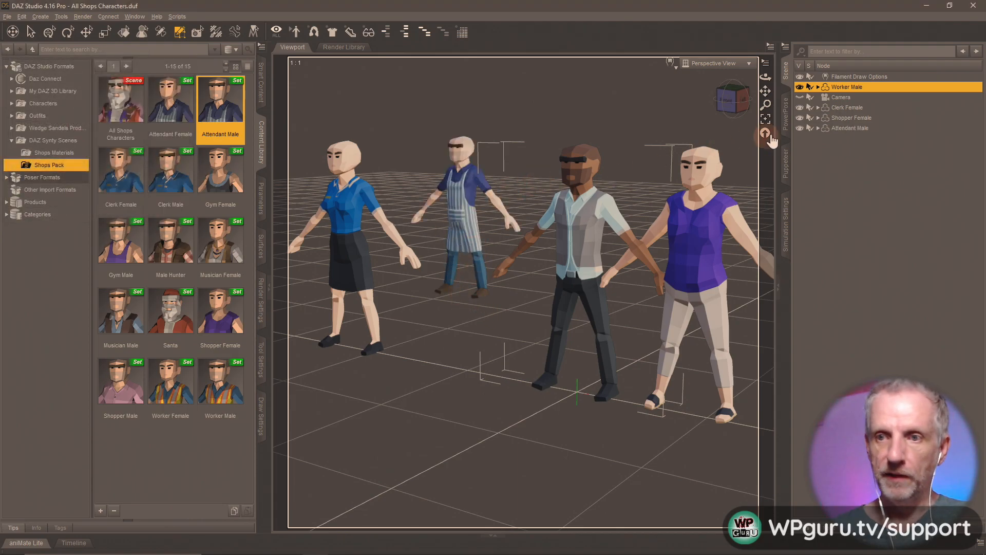
- Select the Clerk Female in the viewport and apply Shops MAT 1-A to her
{"action": "left_click", "coordinate": [123, 32]}
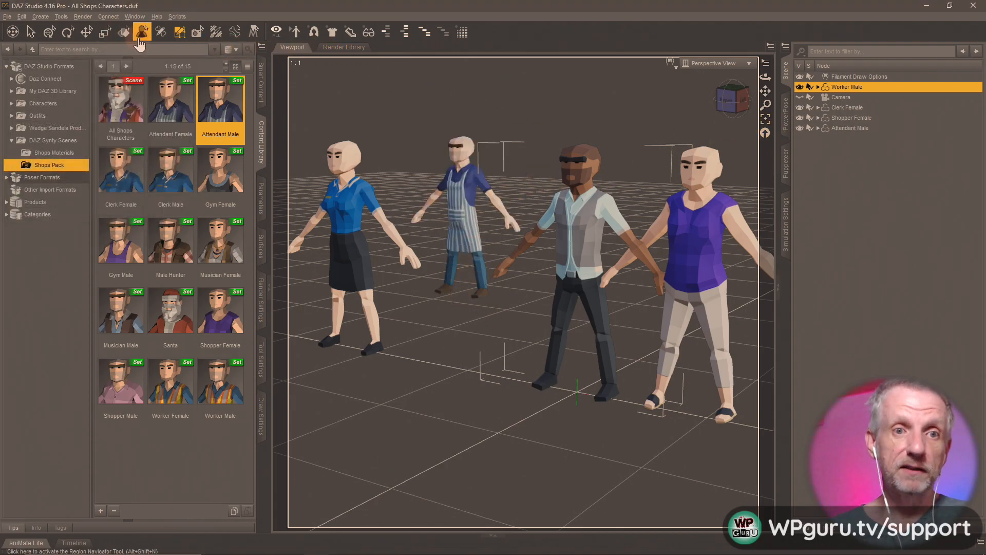
{"action": "left_click", "coordinate": [334, 226]}
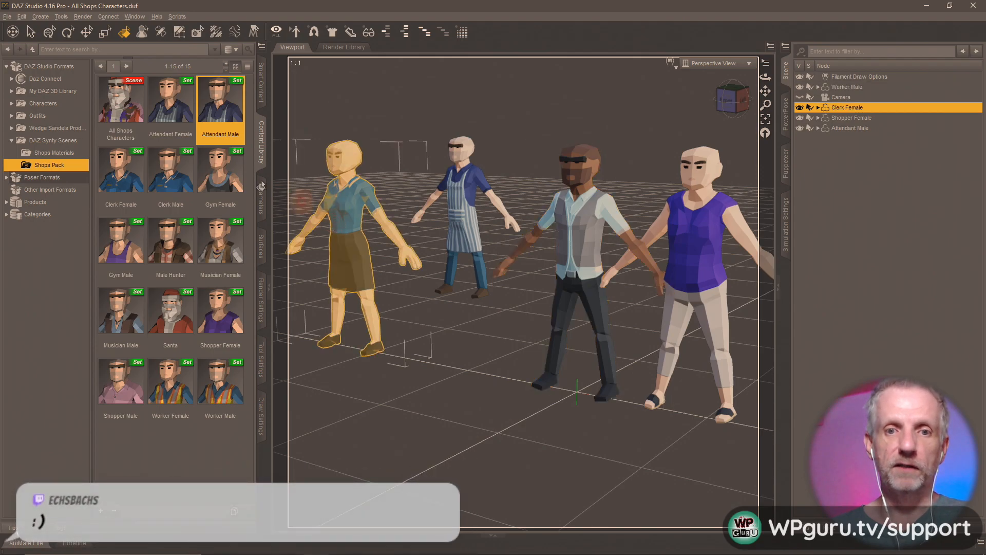
{"action": "left_click", "coordinate": [62, 153]}
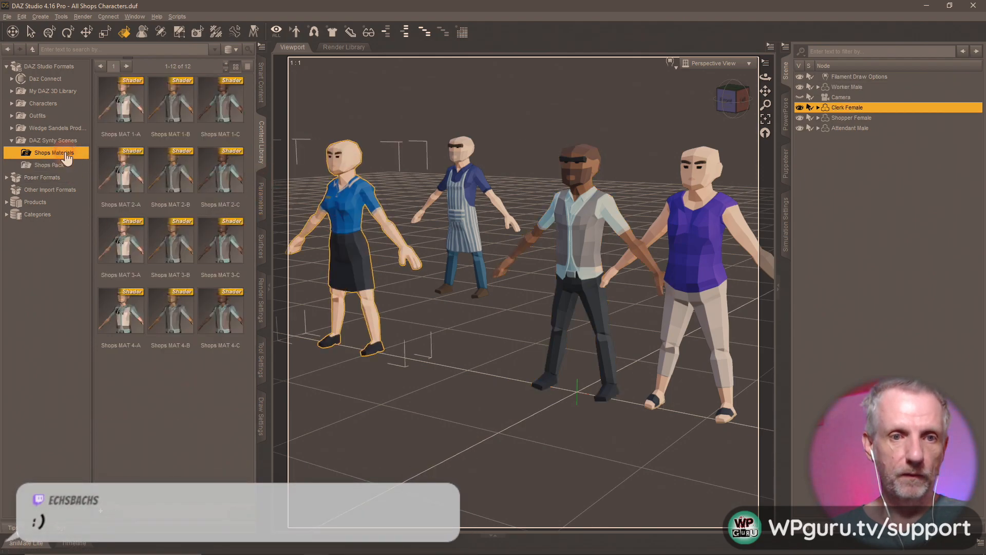
{"action": "double_click", "coordinate": [123, 128]}
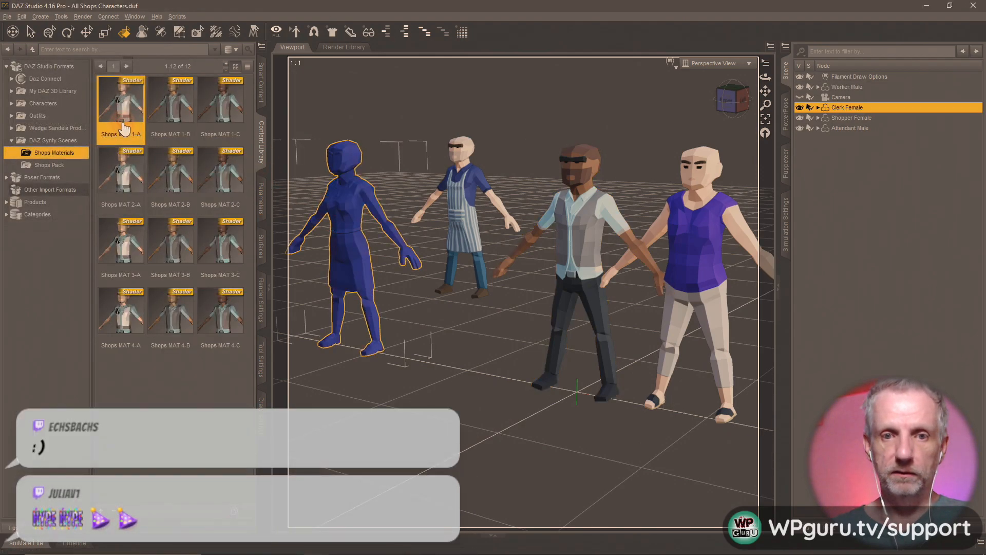
- Try Shops MAT 1-B, 1-C, 2-C, 2-B on the Clerk Female, ending with Shops MAT 4-A
{"action": "double_click", "coordinate": [164, 100]}
{"action": "double_click", "coordinate": [229, 104]}
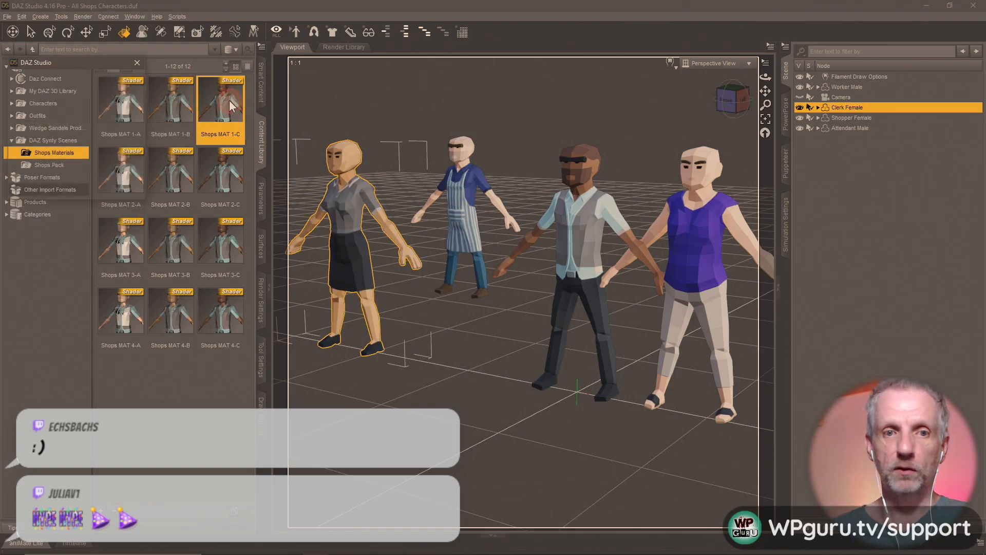
{"action": "double_click", "coordinate": [227, 180]}
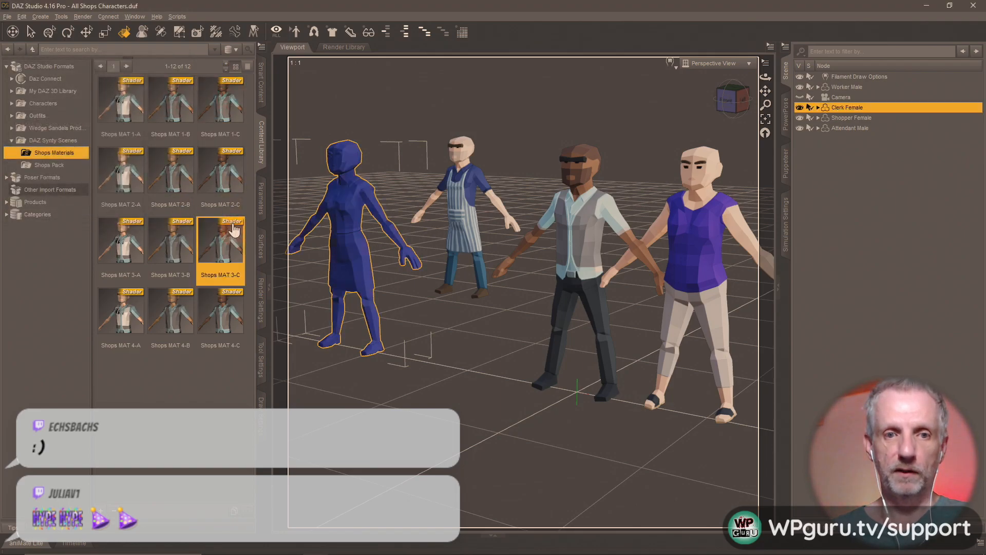
{"action": "double_click", "coordinate": [176, 172]}
{"action": "left_click", "coordinate": [175, 318]}
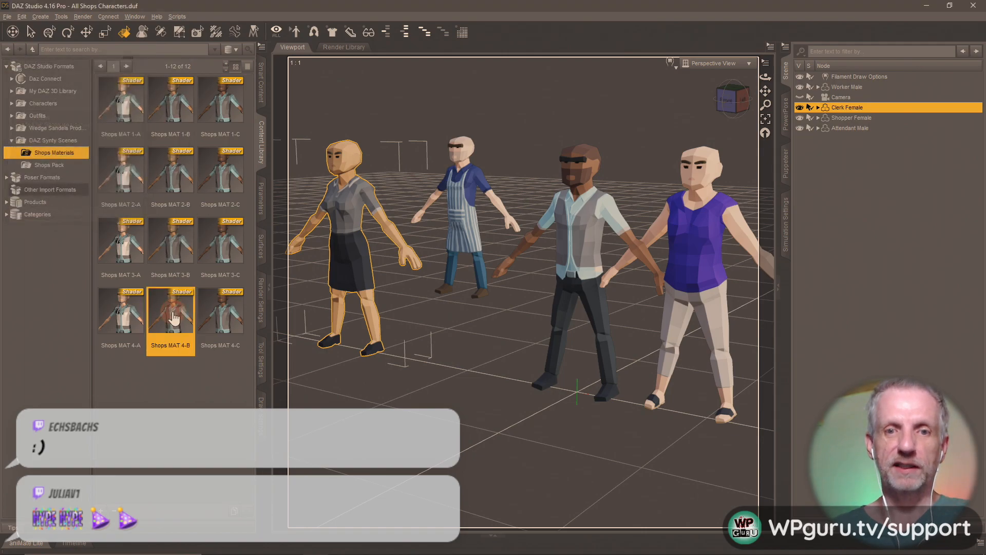
{"action": "double_click", "coordinate": [125, 322]}
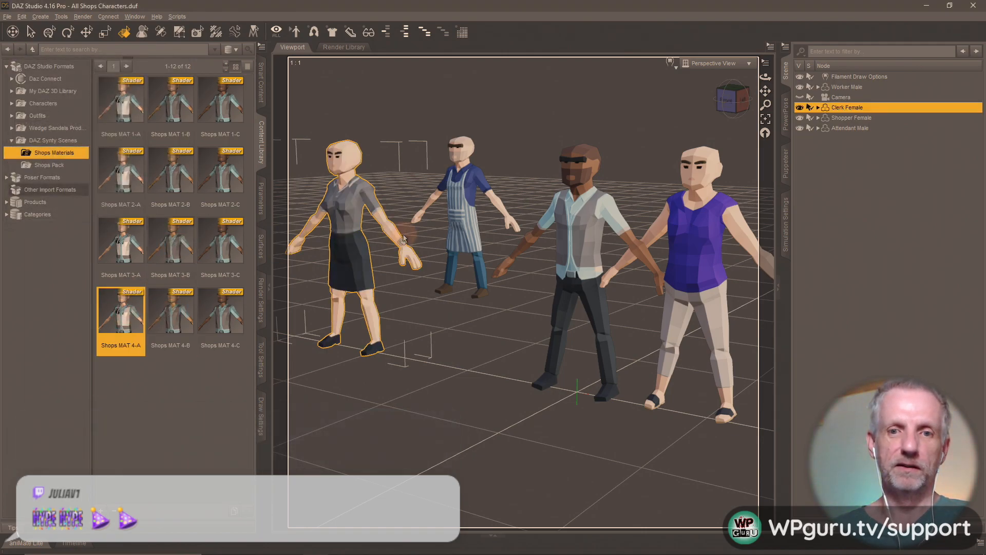
- Select the Attendant Male and try several presets, ending with Shops MAT 4-C
{"action": "left_click", "coordinate": [457, 216]}
{"action": "double_click", "coordinate": [179, 176]}
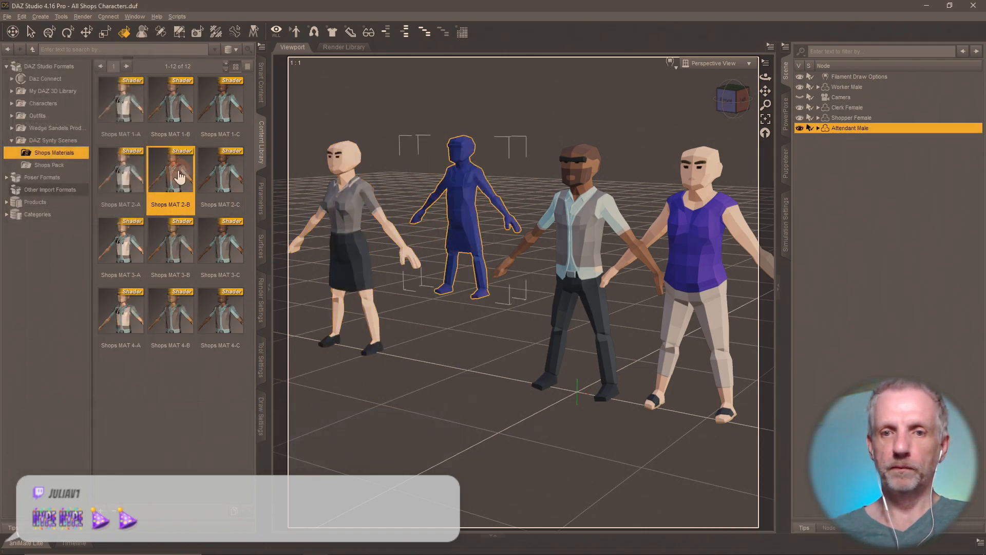
{"action": "left_click", "coordinate": [169, 102]}
{"action": "double_click", "coordinate": [224, 117]}
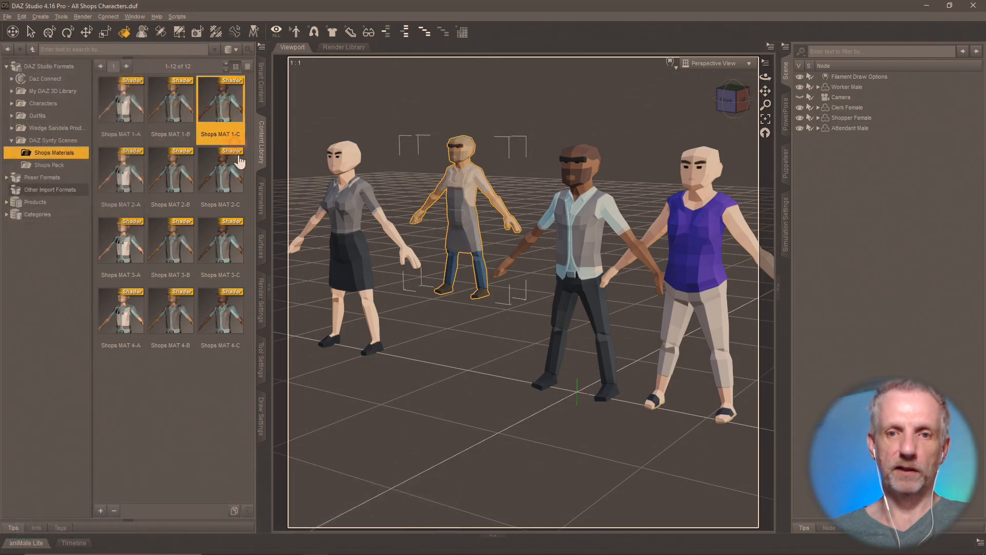
{"action": "left_click", "coordinate": [234, 166]}
{"action": "left_click", "coordinate": [243, 273]}
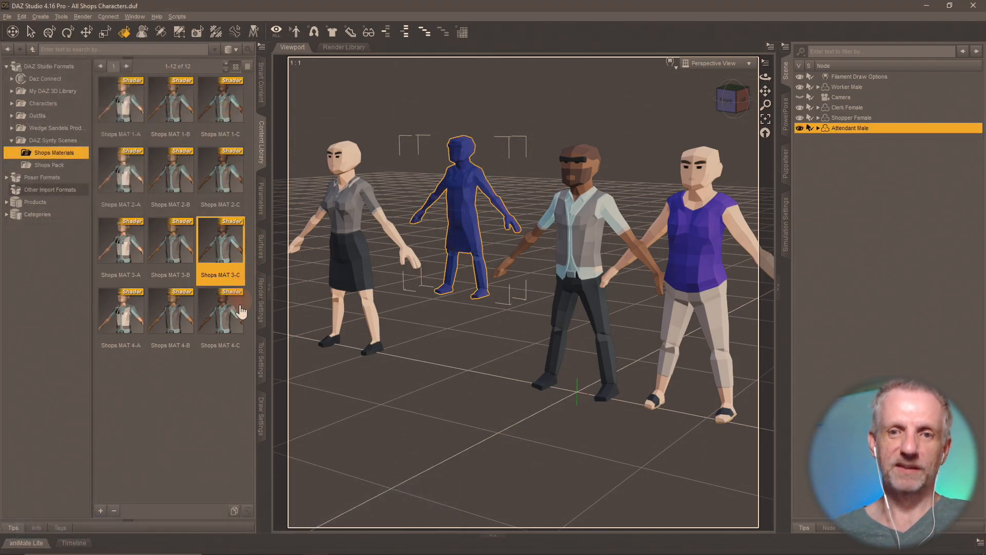
{"action": "double_click", "coordinate": [220, 311]}
- Give the Worker Male Shops MAT 2-A and the Shopper Female Shops MAT 4-B
{"action": "left_click", "coordinate": [605, 244]}
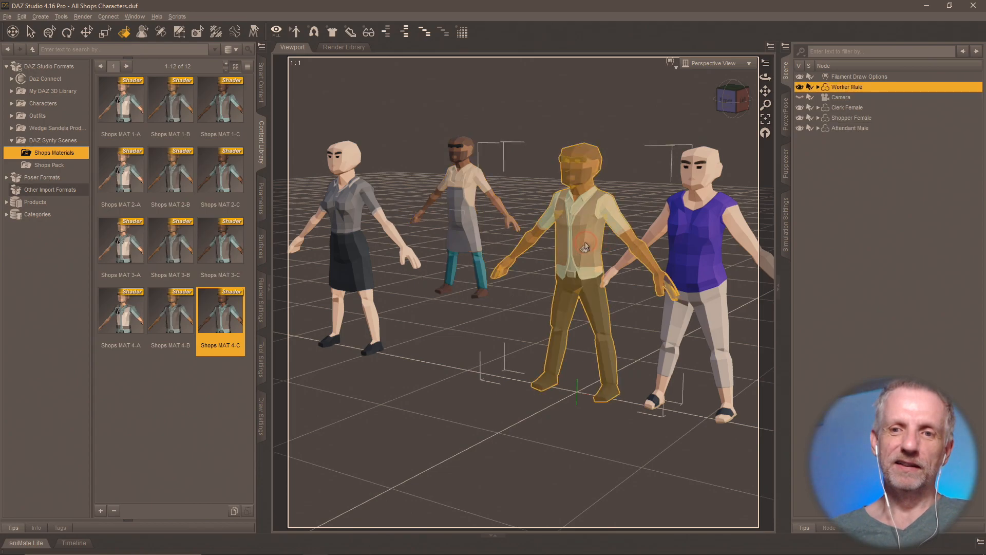
{"action": "double_click", "coordinate": [169, 169]}
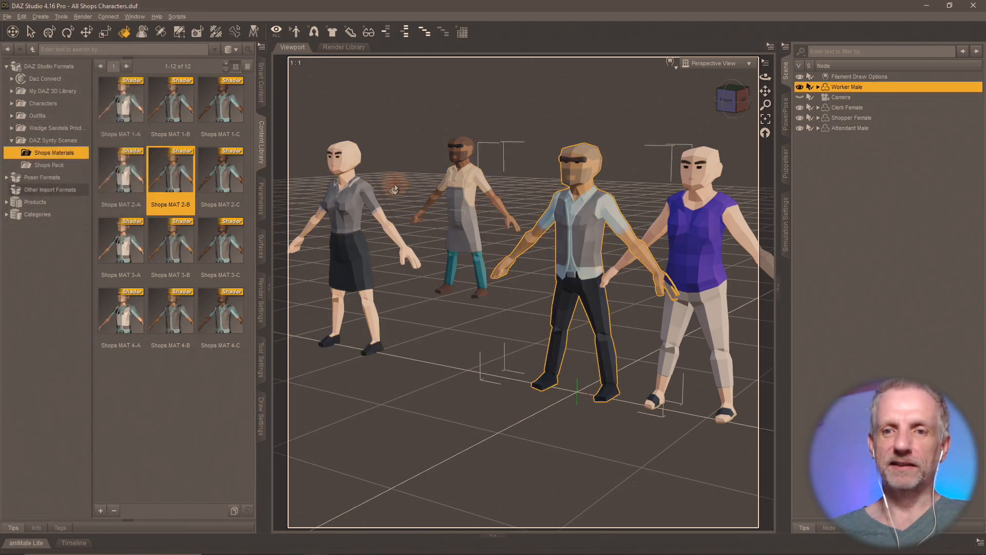
{"action": "double_click", "coordinate": [117, 180]}
{"action": "left_click", "coordinate": [689, 216]}
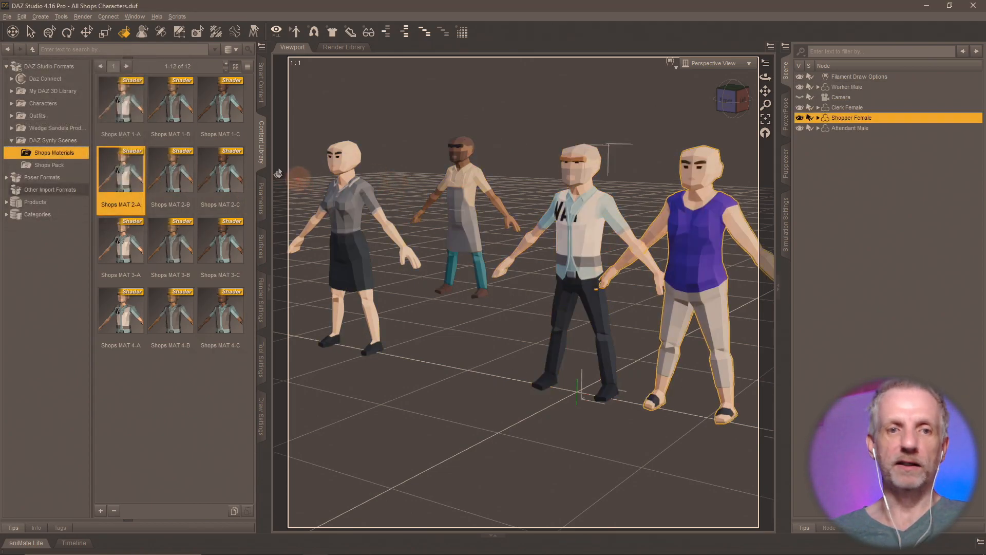
{"action": "double_click", "coordinate": [230, 114]}
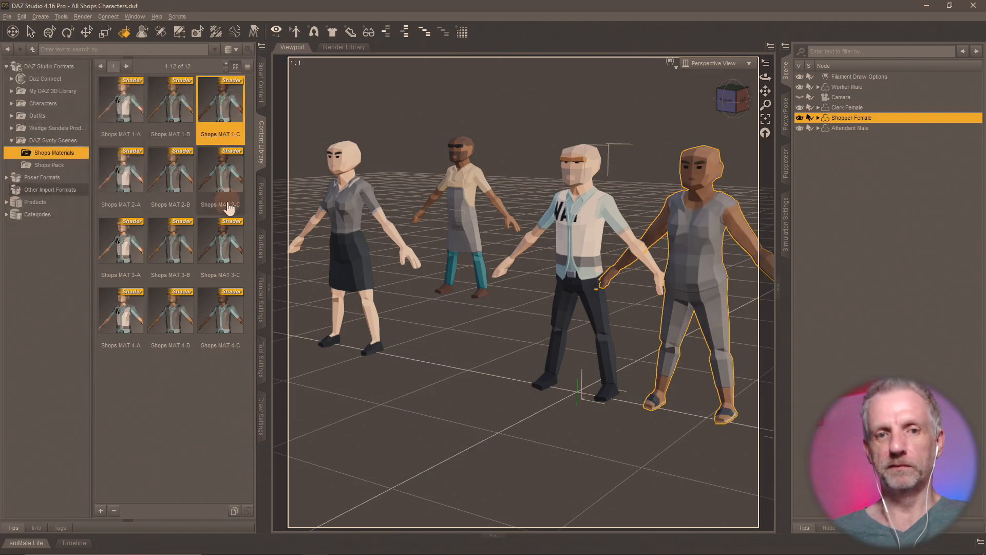
{"action": "double_click", "coordinate": [221, 241]}
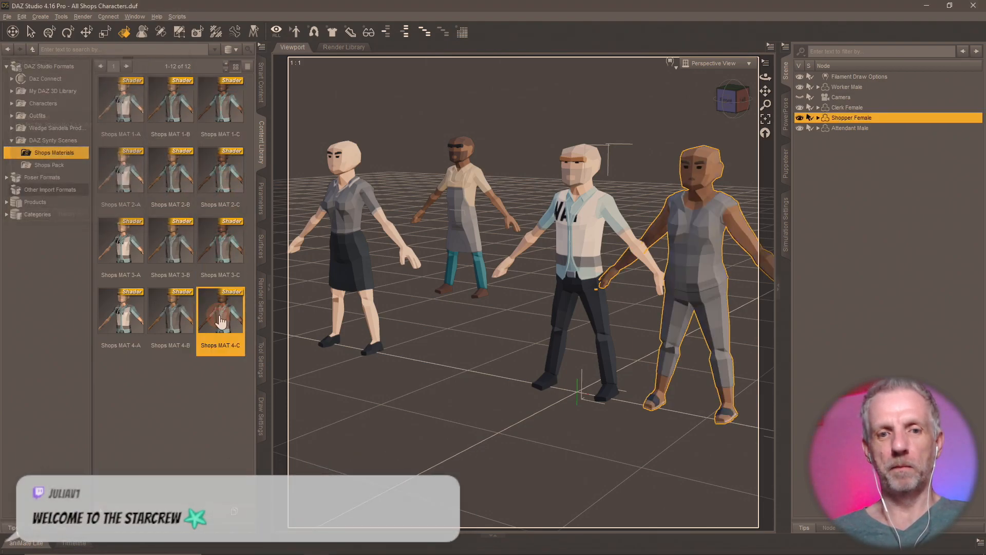
{"action": "double_click", "coordinate": [170, 311]}
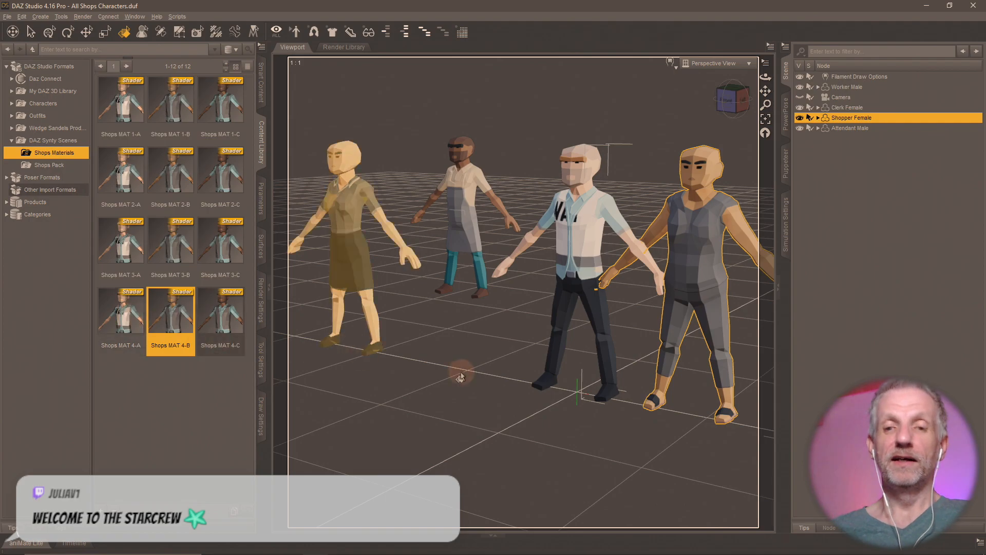
{"action": "middle_click_drag", "start_coordinate": [458, 372], "coordinate": [458, 374]}
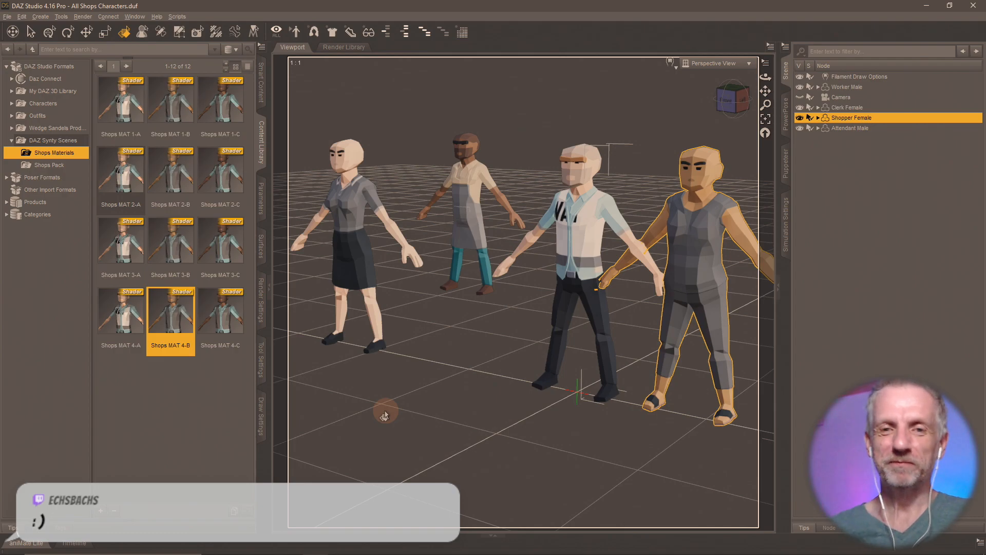
- Switch from DAZ Studio to the Blender window
{"action": "key", "text": "alt+Tab"}
{"action": "key", "text": "alt+Tab"}
{"action": "key", "text": "alt+Tab"}
{"action": "key", "text": "alt+Tab"}
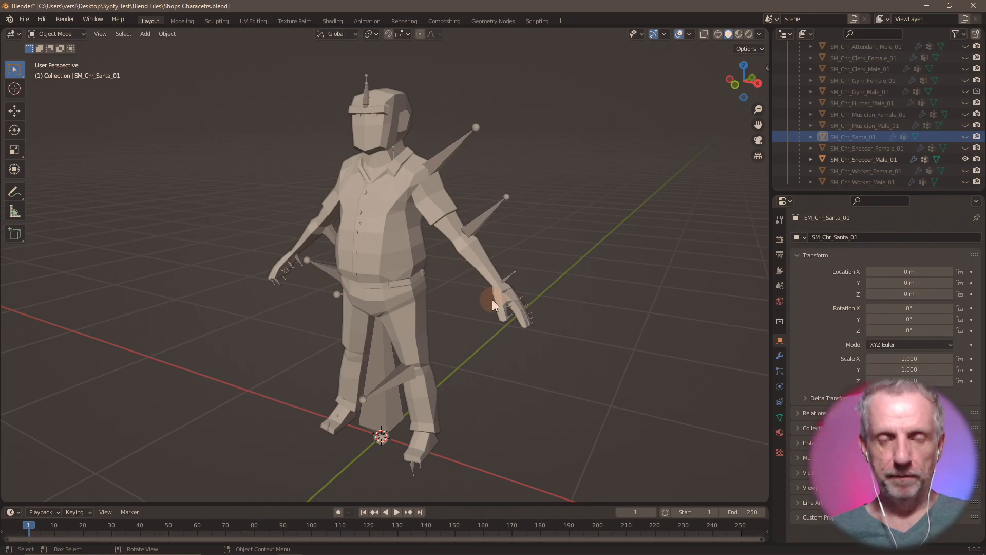
- Orbit around the Santa character in Blender, then return to DAZ Studio
{"action": "scroll", "coordinate": [492, 298], "scroll_direction": "down", "scroll_amount": 2}
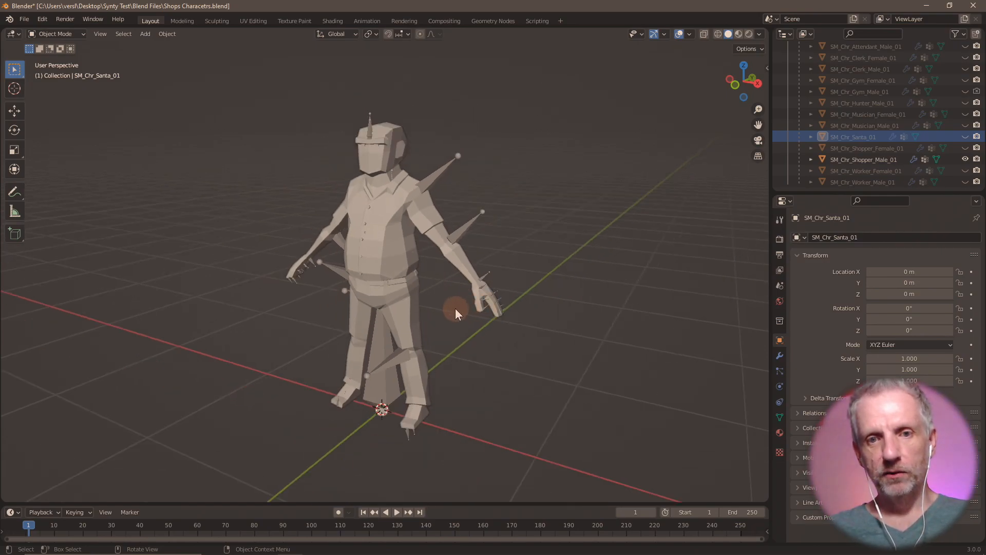
{"action": "mouse_move", "coordinate": [455, 308]}
{"action": "middle_mouse_down"}
{"action": "mouse_move", "coordinate": [471, 303]}
{"action": "mouse_move", "coordinate": [424, 308]}
{"action": "mouse_move", "coordinate": [463, 307]}
{"action": "middle_mouse_up"}
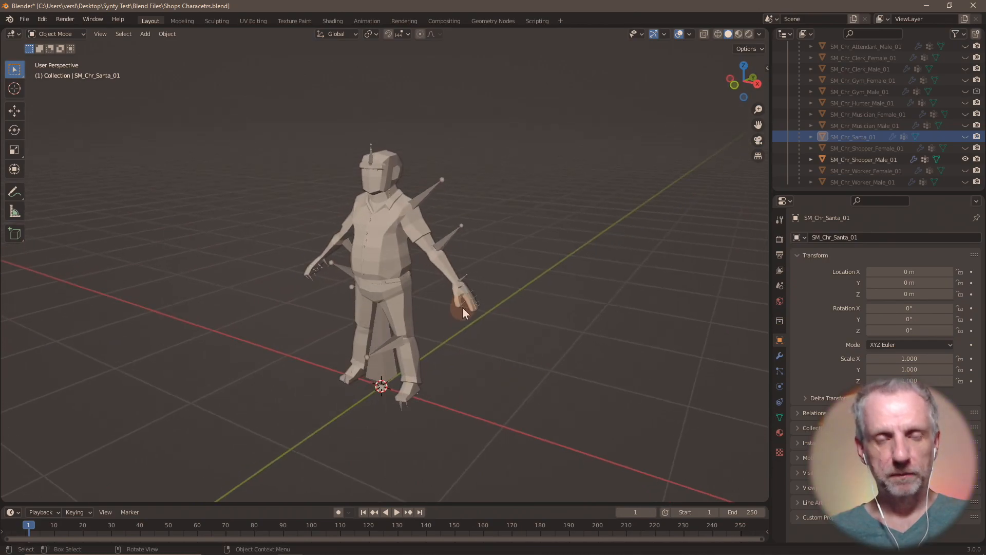
{"action": "key", "text": "alt+Tab"}
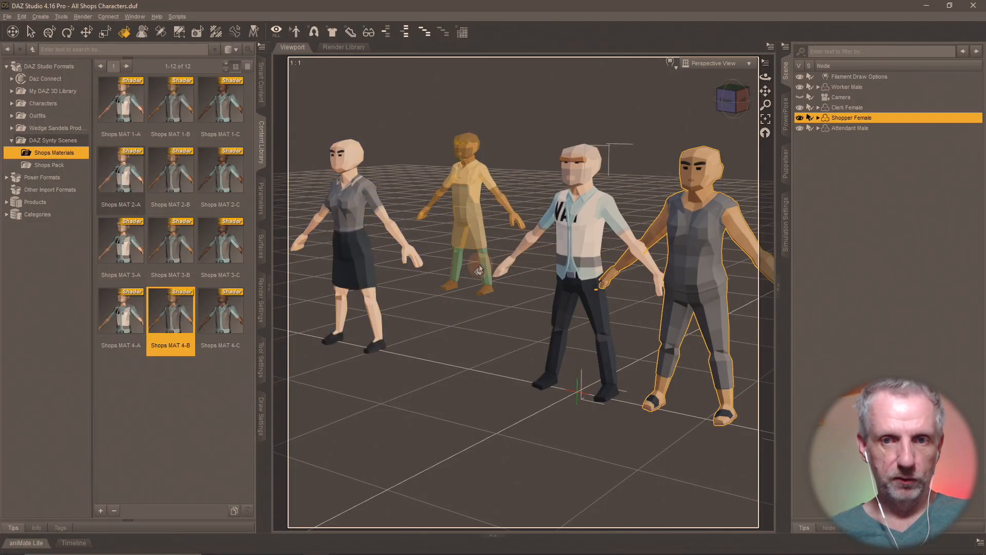
- Delete Shopper Female, Attendant Male and Clerk Female from the scene
{"action": "left_click", "coordinate": [50, 32]}
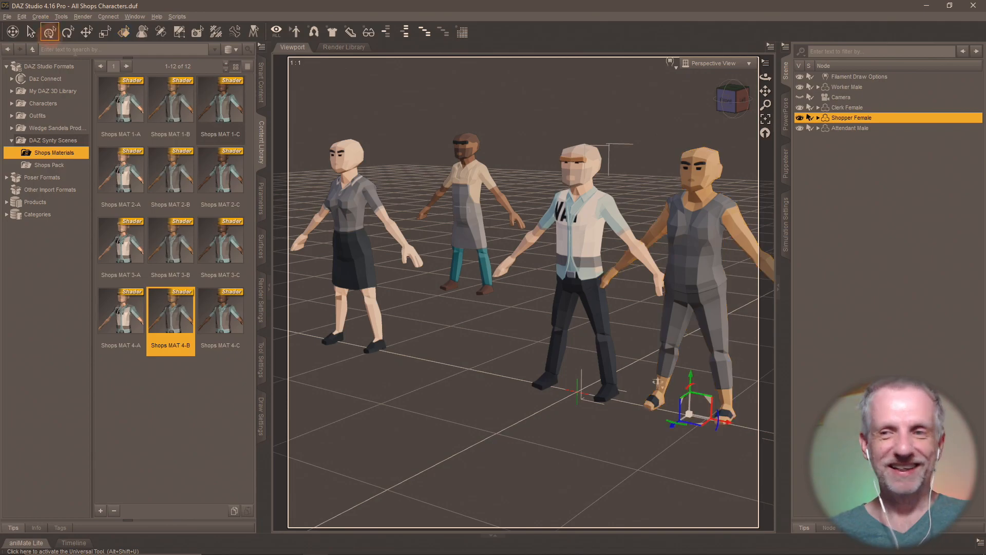
{"action": "key", "text": "Delete"}
{"action": "left_click", "coordinate": [866, 119]}
{"action": "key", "text": "Delete"}
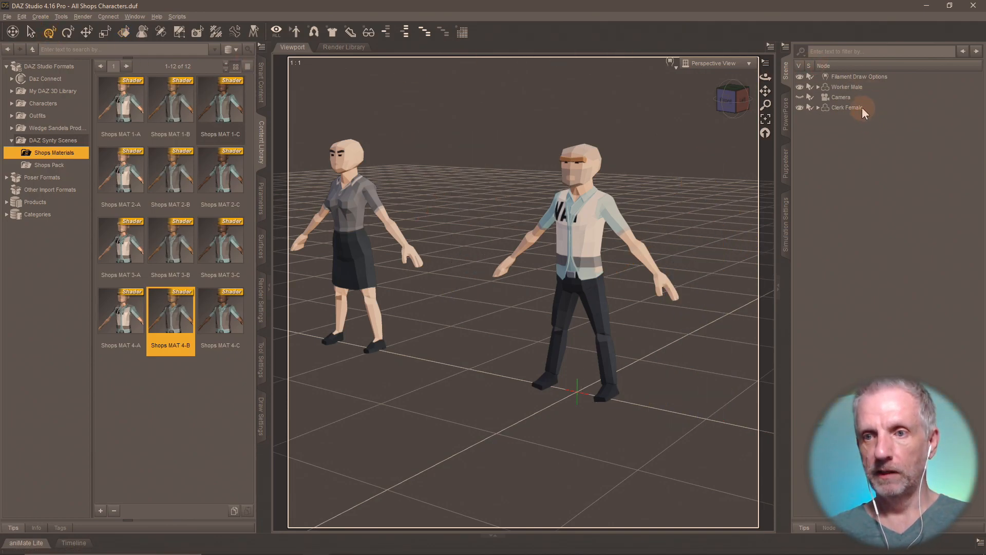
{"action": "left_click", "coordinate": [862, 106]}
{"action": "key", "text": "Delete"}
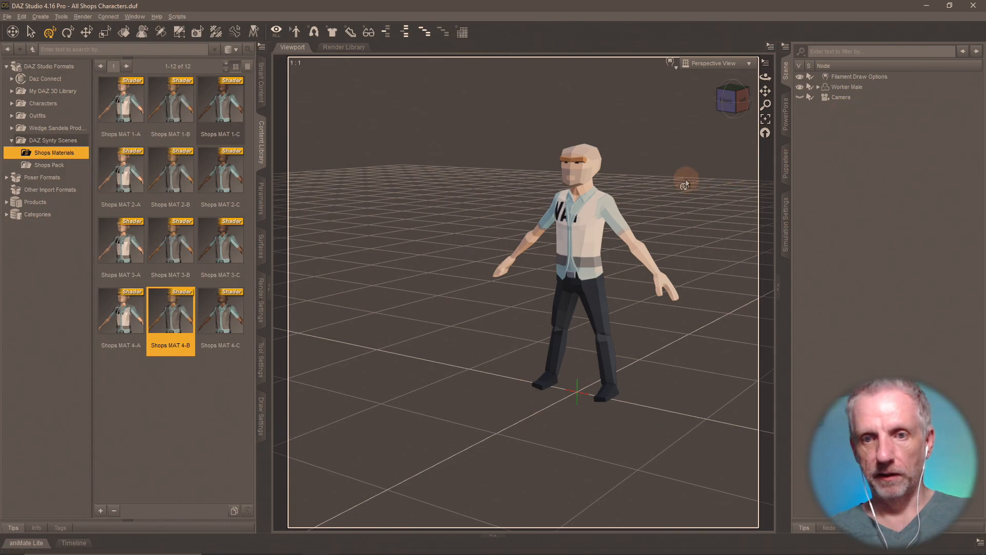
- Select and frame the remaining Worker Male, then go back to Blender
{"action": "left_click", "coordinate": [847, 87]}
{"action": "left_click", "coordinate": [765, 118]}
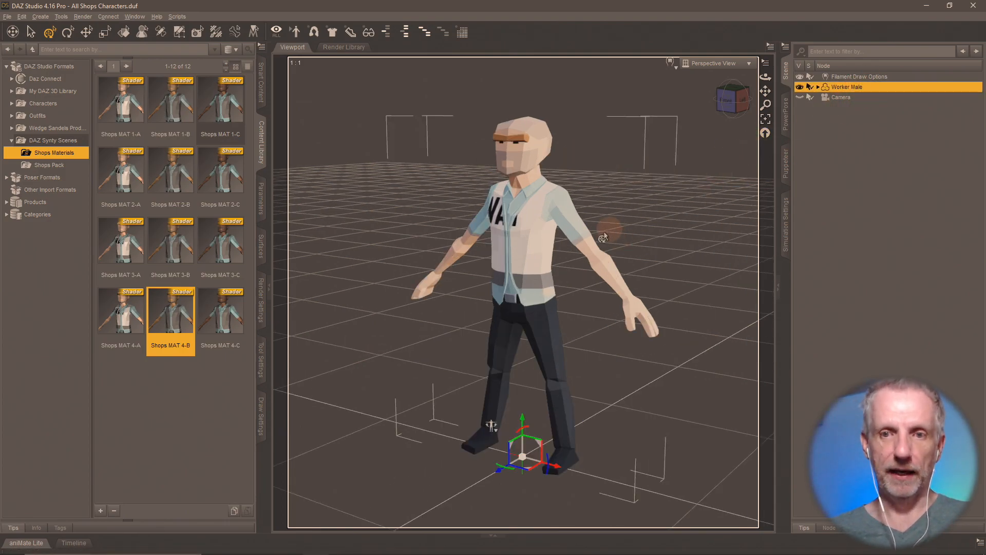
{"action": "left_click", "coordinate": [9, 17]}
{"action": "key", "text": "alt+Tab"}
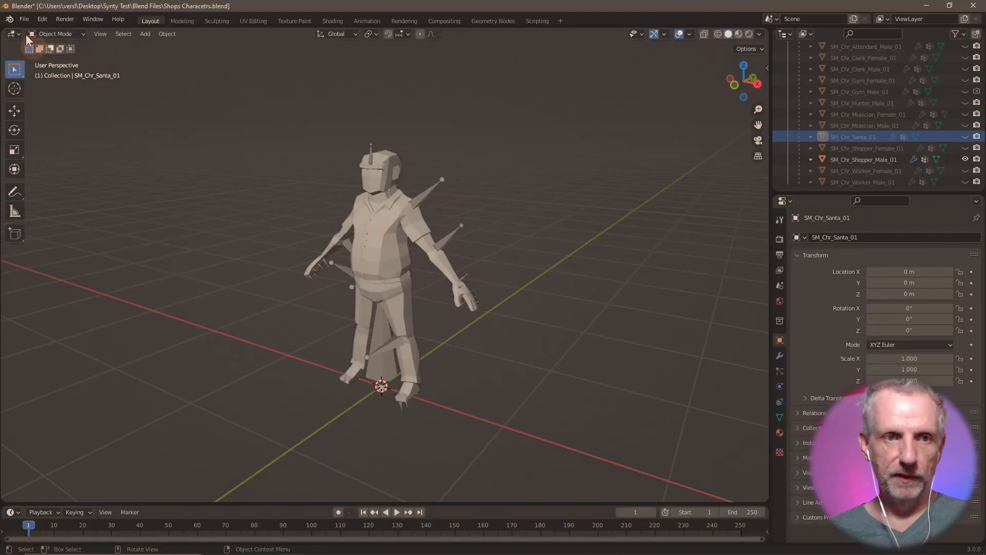
- Start a Wavefront (.obj) import and move the file browser up and left
{"action": "left_click", "coordinate": [25, 19]}
{"action": "mouse_move", "coordinate": [103, 170]}
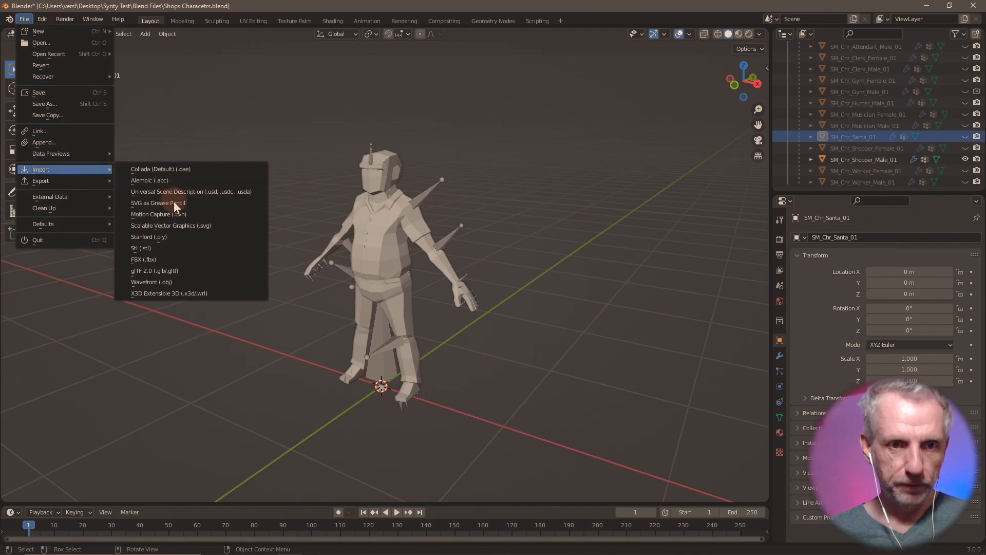
{"action": "left_click", "coordinate": [179, 281]}
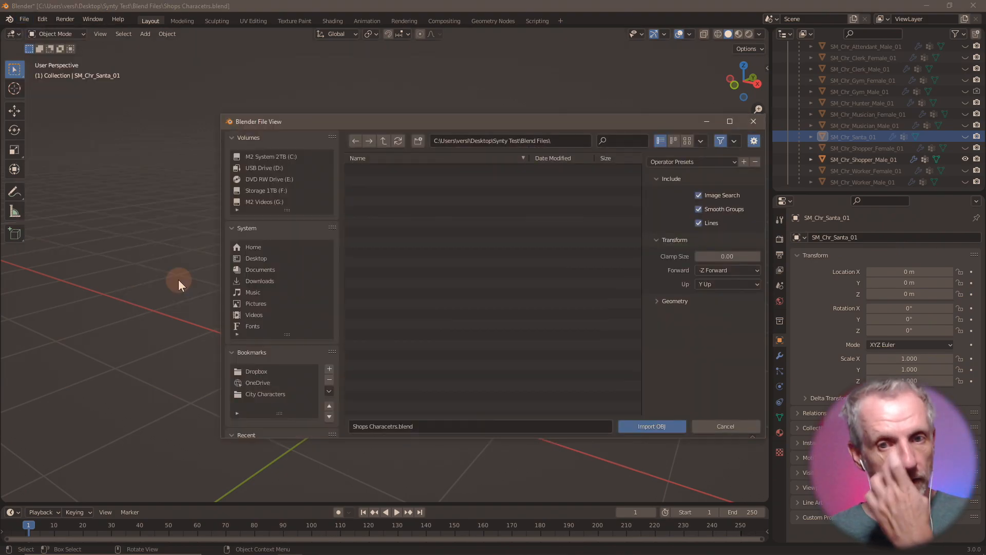
{"action": "left_click_drag", "start_coordinate": [444, 123], "coordinate": [363, 83]}
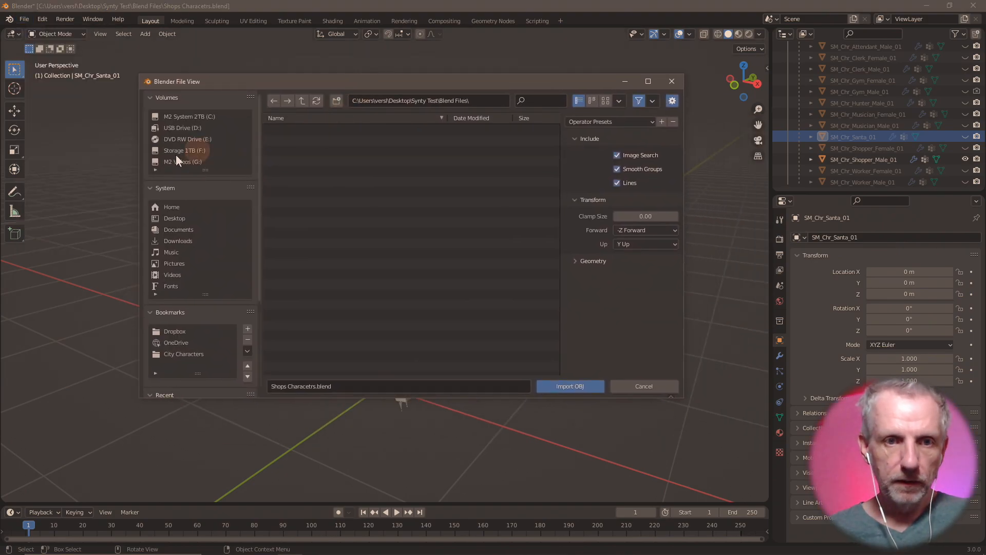
- Browse to Desktop > Synty Test, peeking into OBJ Characters and City Characters
{"action": "left_click", "coordinate": [194, 218]}
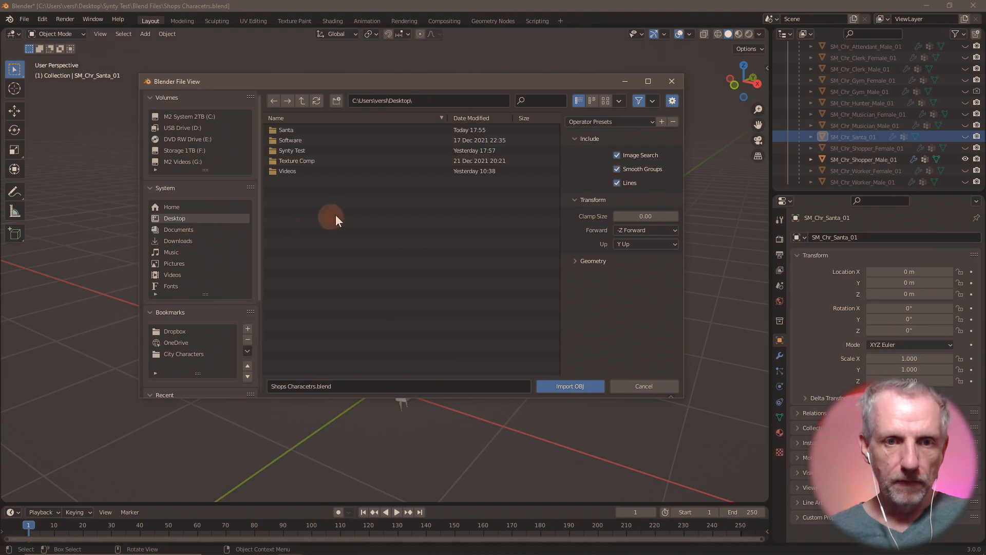
{"action": "left_click", "coordinate": [309, 150]}
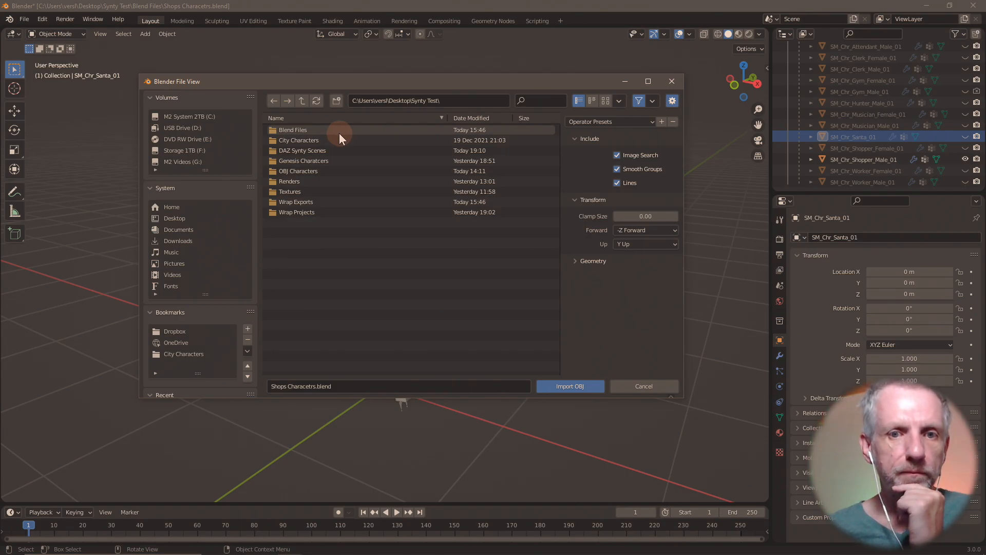
{"action": "double_click", "coordinate": [331, 171]}
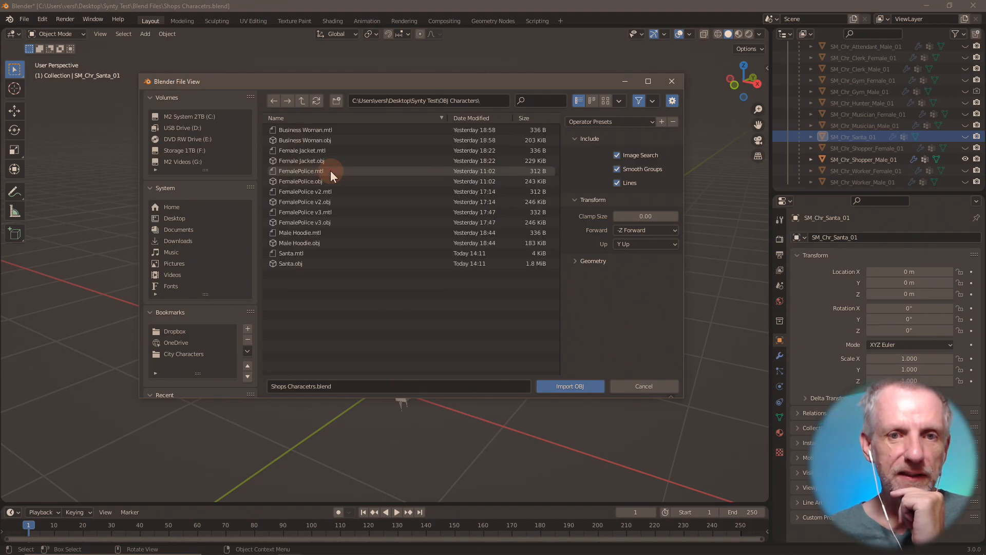
{"action": "left_click", "coordinate": [302, 101]}
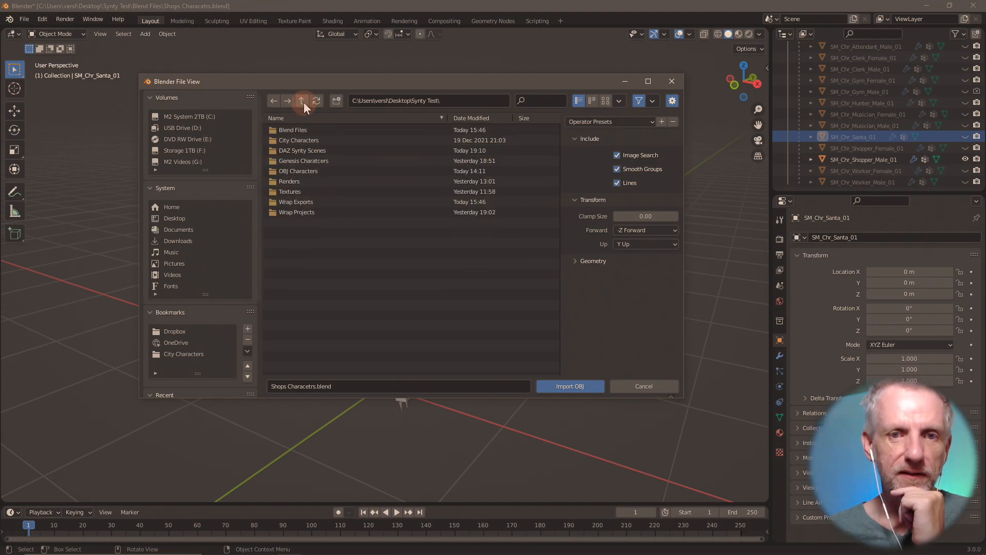
{"action": "double_click", "coordinate": [337, 138]}
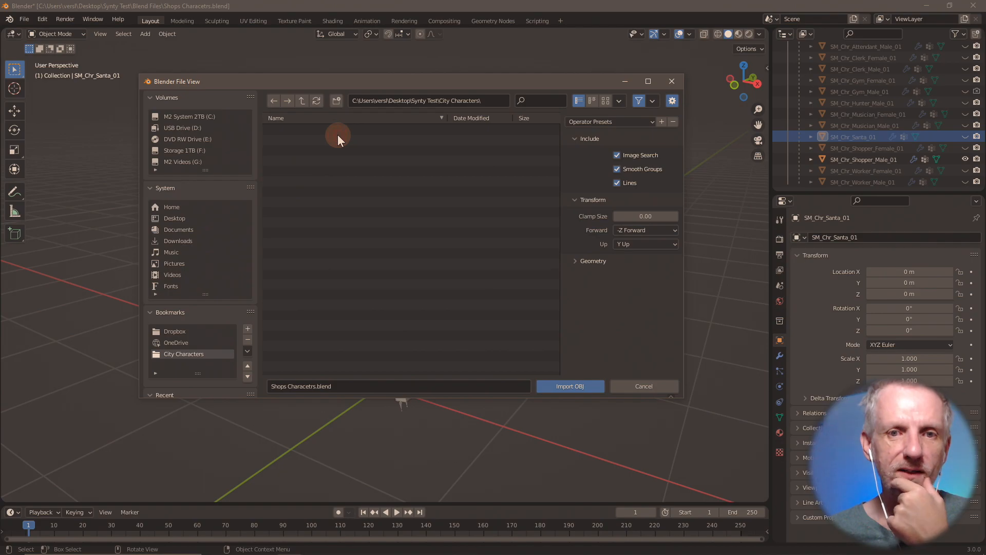
{"action": "left_click", "coordinate": [302, 101]}
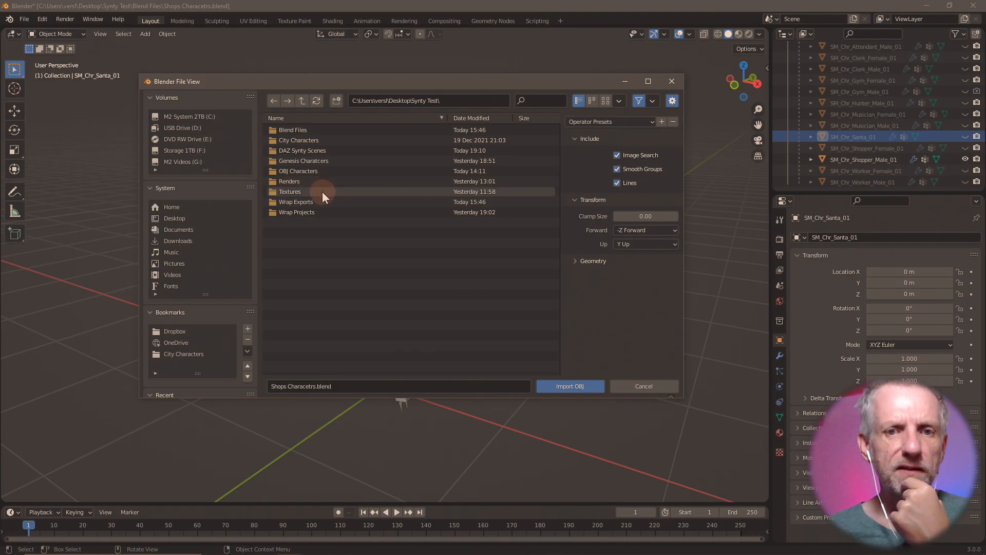
{"action": "key", "text": "alt+Tab"}
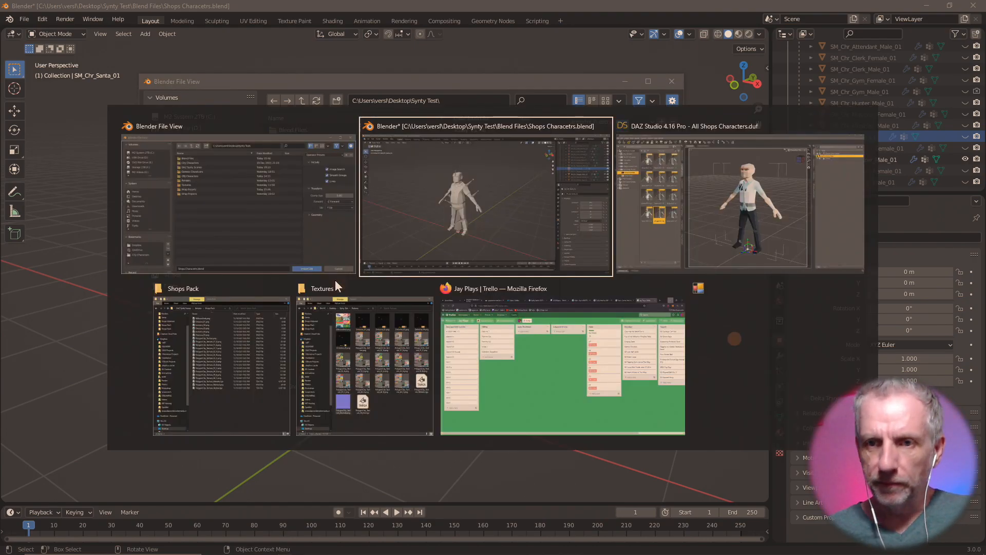
- Take the Textures Explorer window up to Synty Test and bring the Shops Pack window forward
{"action": "left_click", "coordinate": [350, 359]}
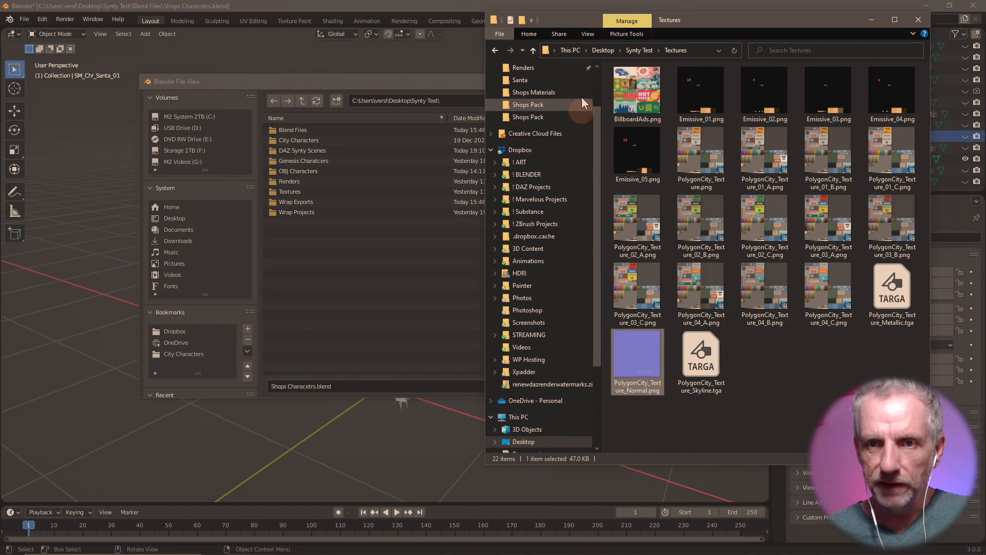
{"action": "left_click", "coordinate": [533, 51]}
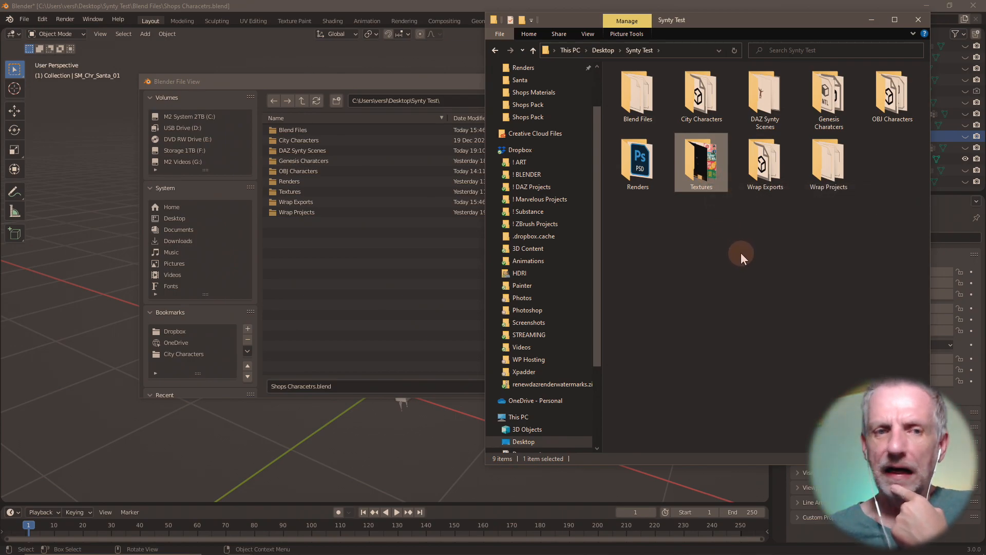
{"action": "mouse_move", "coordinate": [281, 546]}
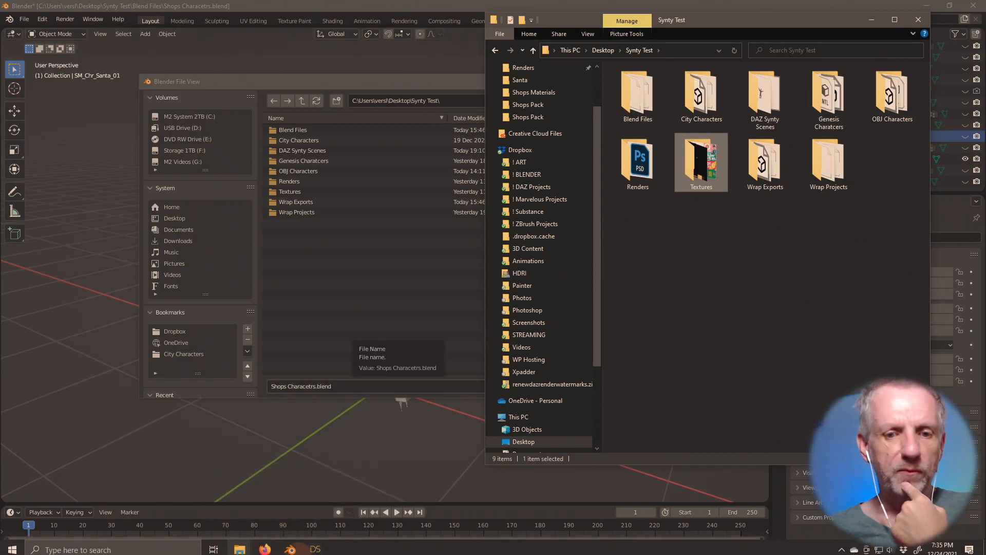
{"action": "left_click", "coordinate": [240, 547]}
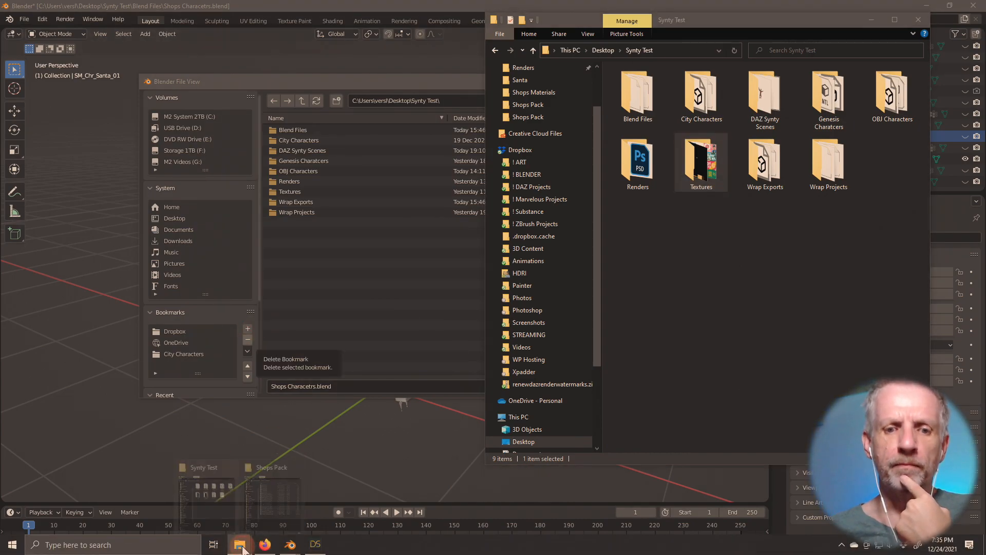
{"action": "left_click", "coordinate": [291, 504]}
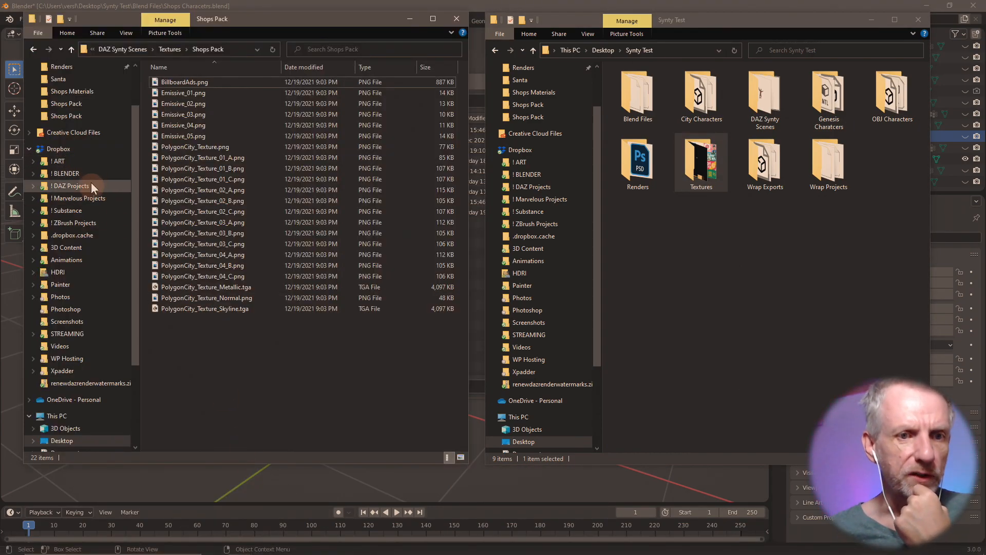
- Browse Downloads, Desktop's Texture Comp folder, and Synty Test's City Characters folder
{"action": "scroll", "coordinate": [105, 236], "scroll_direction": "up", "scroll_amount": 2}
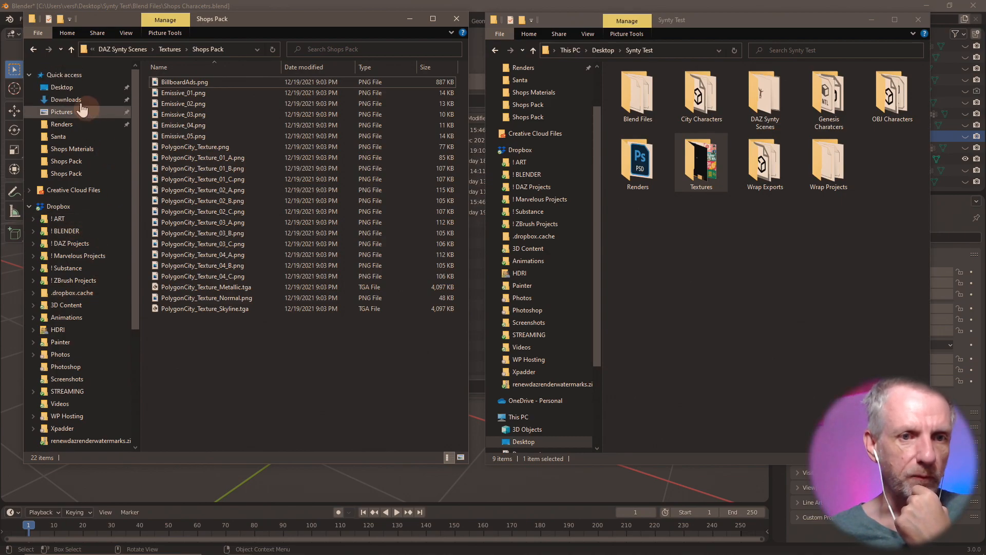
{"action": "left_click", "coordinate": [80, 99]}
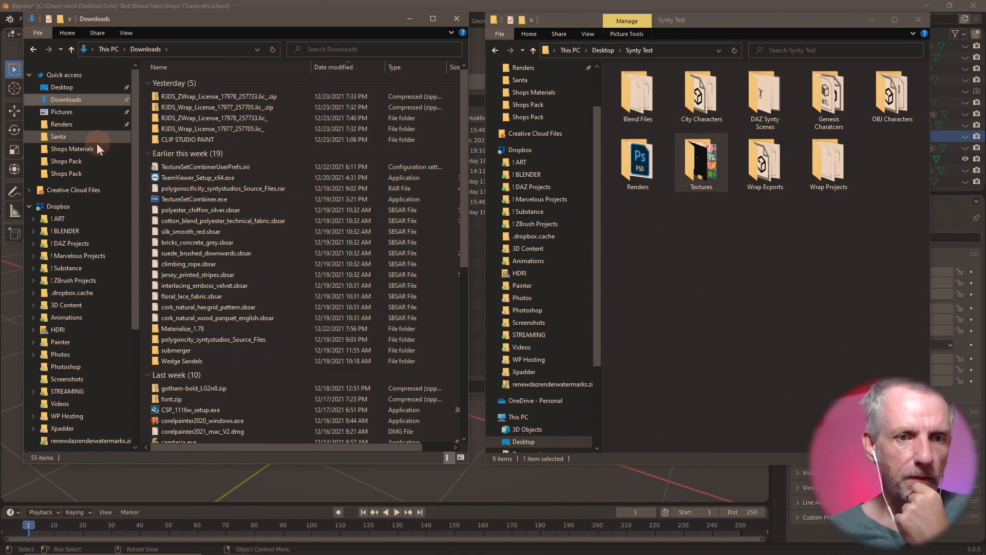
{"action": "left_click", "coordinate": [83, 88]}
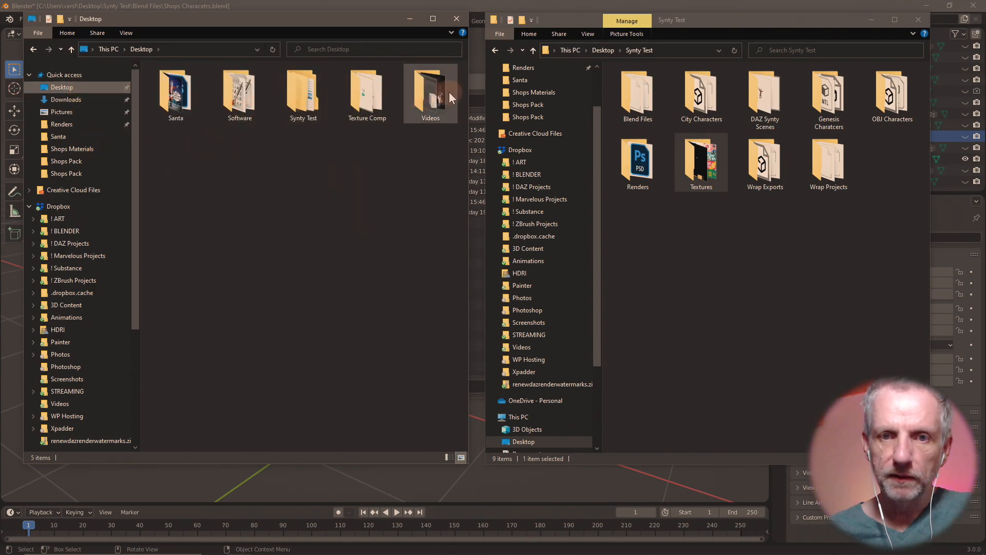
{"action": "double_click", "coordinate": [355, 101]}
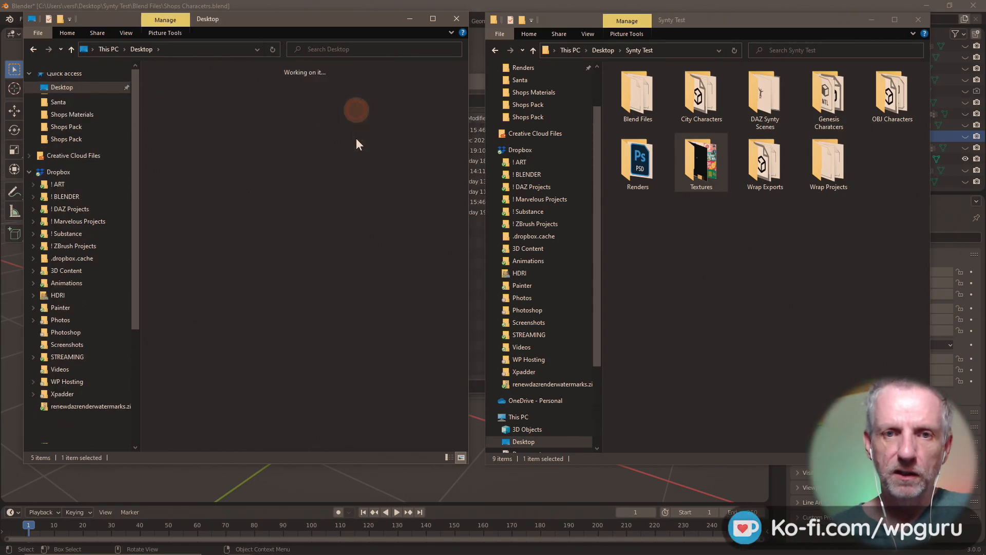
{"action": "left_click", "coordinate": [71, 50]}
{"action": "double_click", "coordinate": [309, 91]}
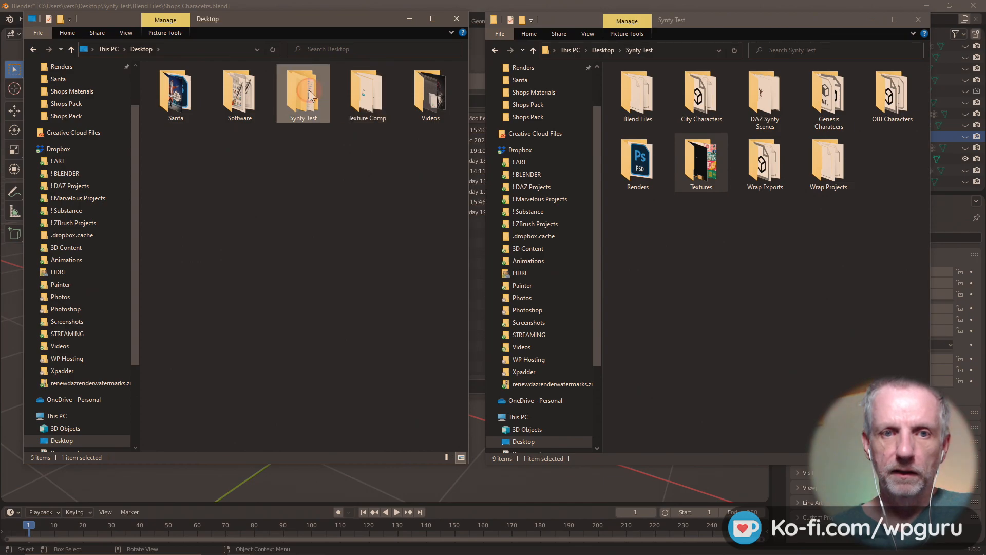
{"action": "double_click", "coordinate": [241, 93]}
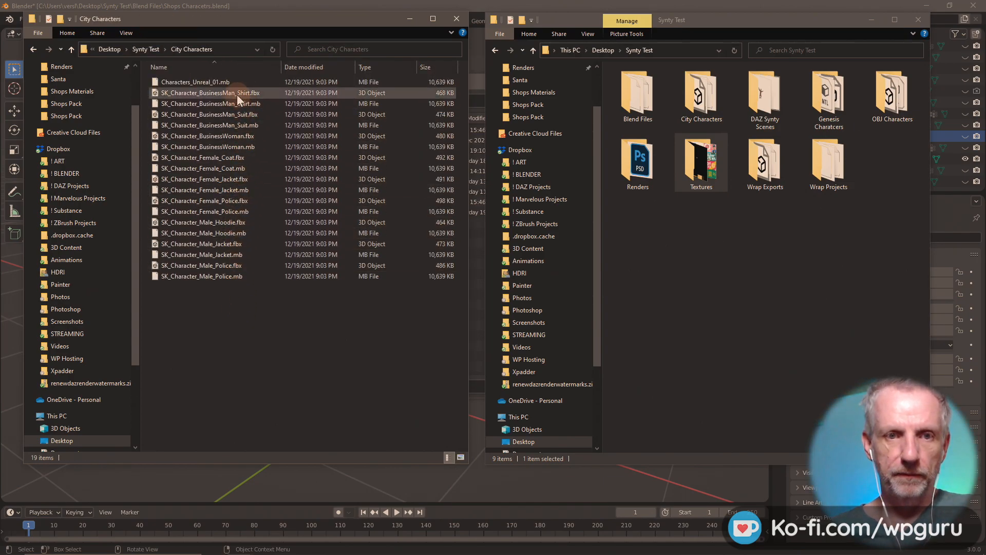
{"action": "left_click", "coordinate": [71, 50]}
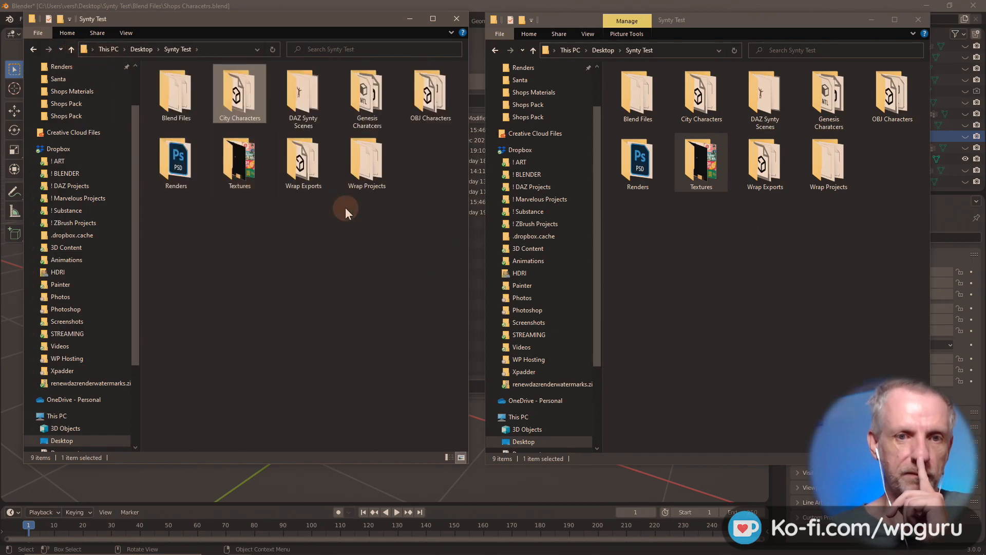
- Look through Synty Test's Renders and Blend Files folders, then open DAZ Synty Scenes
{"action": "double_click", "coordinate": [201, 162]}
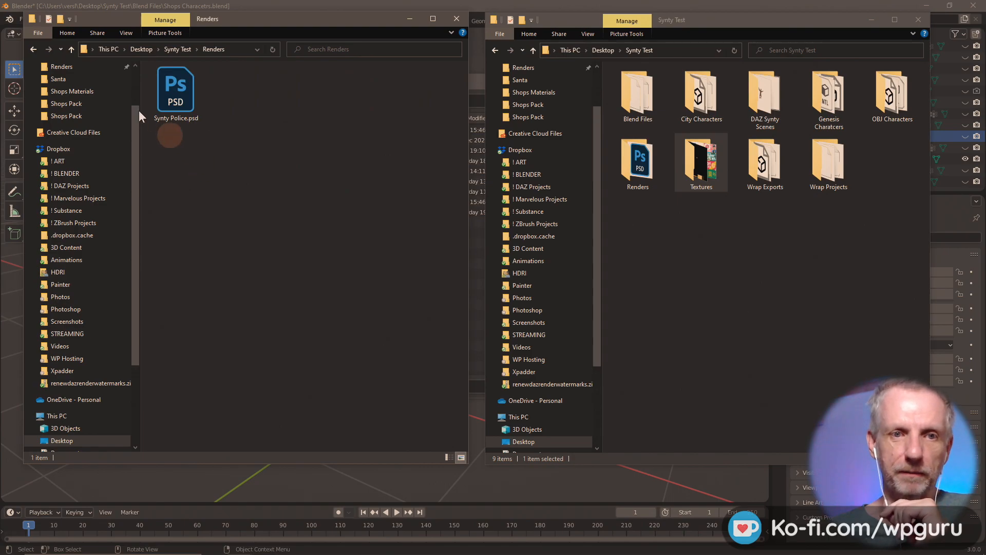
{"action": "left_click", "coordinate": [71, 49]}
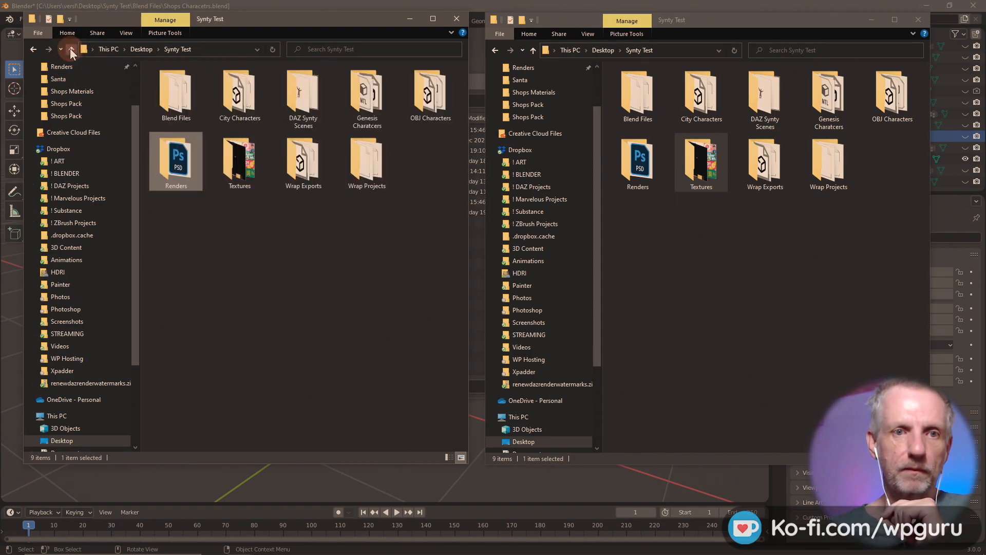
{"action": "double_click", "coordinate": [174, 91]}
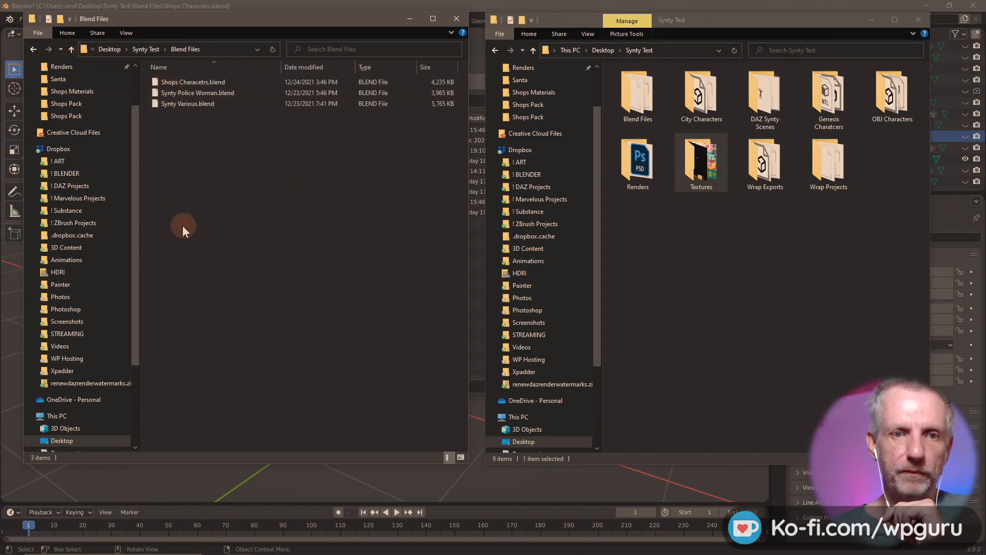
{"action": "left_click", "coordinate": [70, 47]}
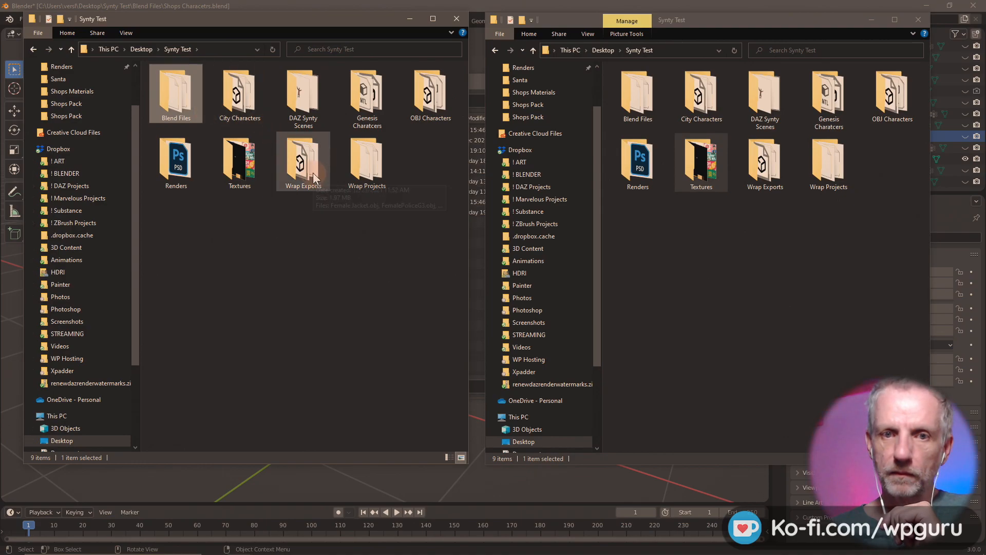
{"action": "double_click", "coordinate": [302, 100]}
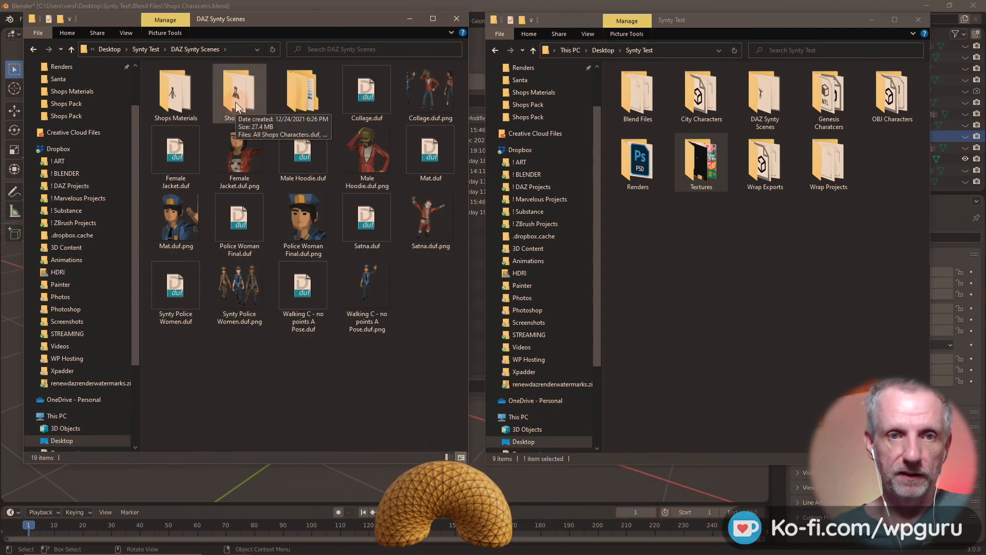
- Drag Shops Pack into Synty Test, undo the move, and return to Synty Test
{"action": "left_click_drag", "start_coordinate": [237, 107], "coordinate": [683, 336]}
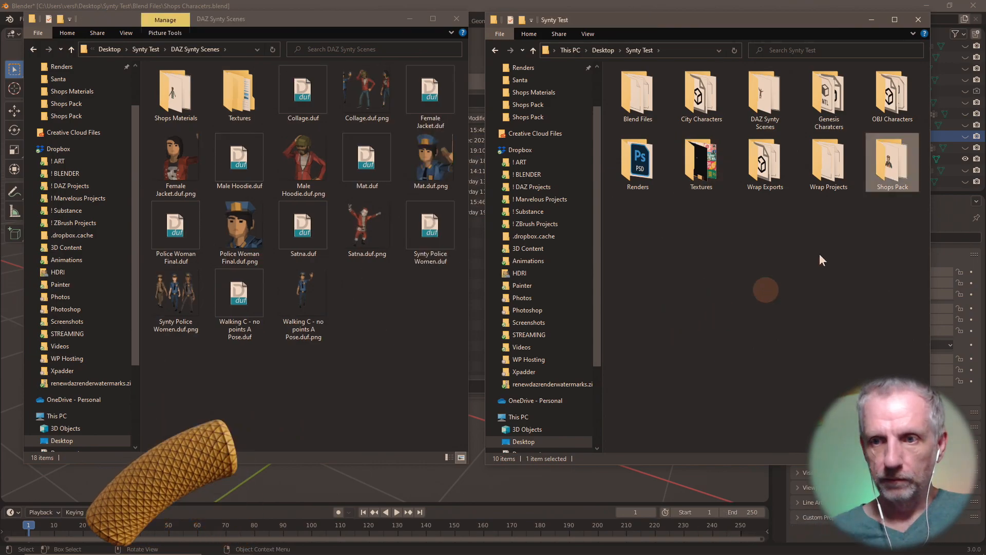
{"action": "double_click", "coordinate": [886, 159]}
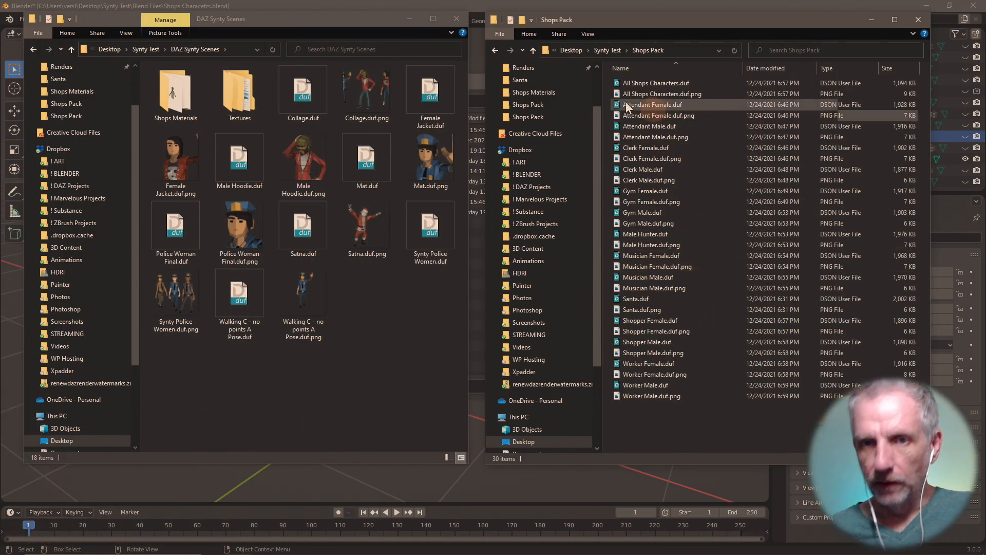
{"action": "left_click", "coordinate": [532, 50]}
{"action": "key", "text": "ctrl+z"}
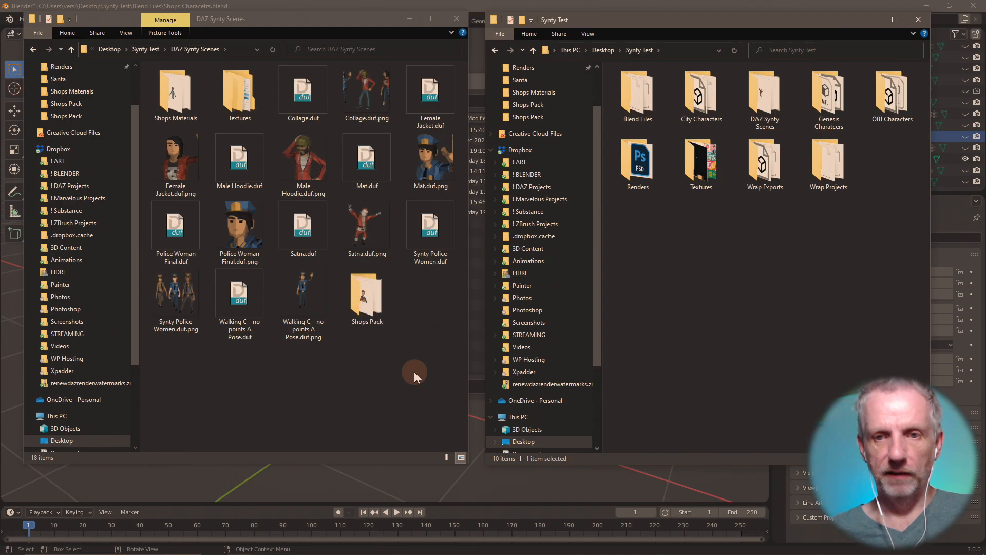
{"action": "double_click", "coordinate": [365, 300]}
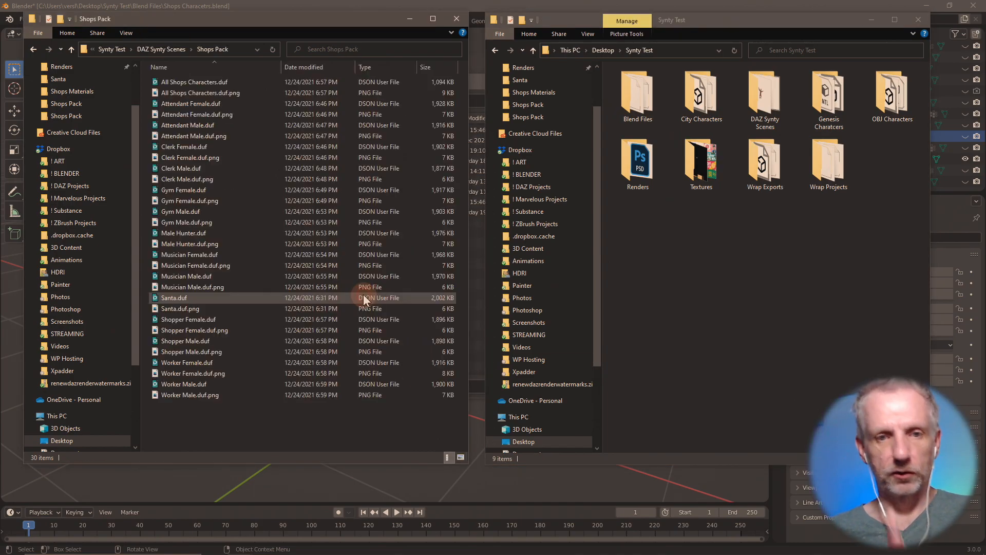
{"action": "left_click", "coordinate": [71, 49]}
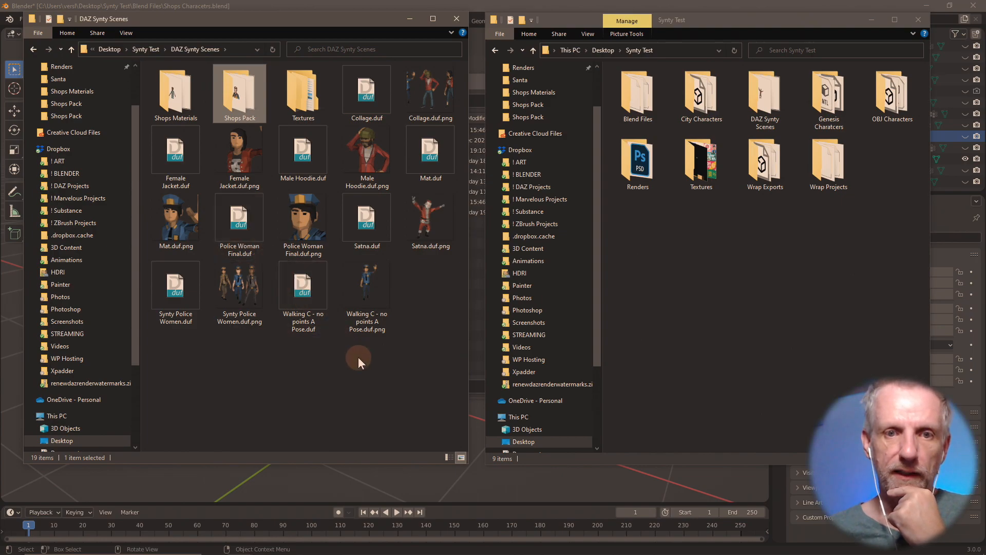
{"action": "left_click", "coordinate": [72, 49]}
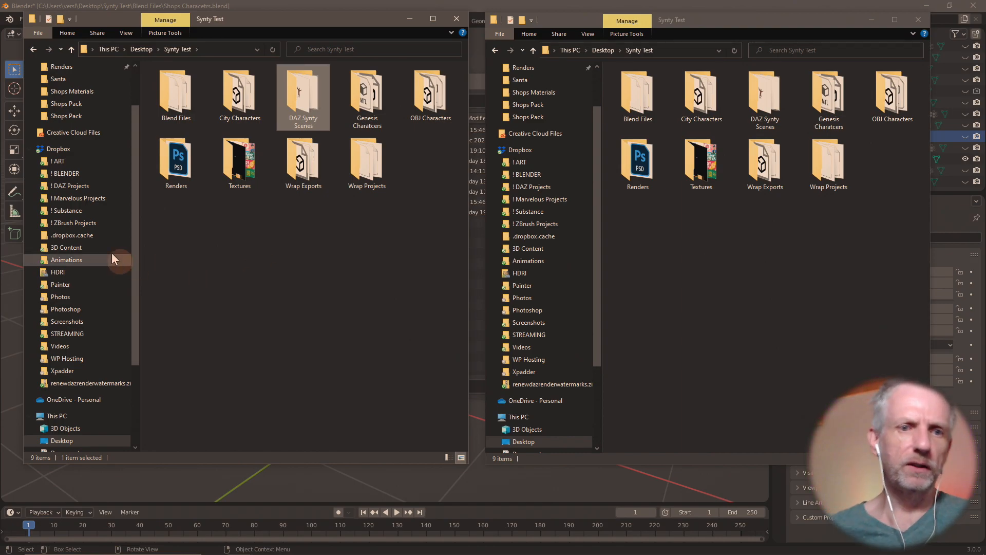
{"action": "scroll", "coordinate": [112, 250], "scroll_direction": "up", "scroll_amount": 2}
- Browse from Downloads through Dropbox > 3D Content > Synty Assets into the POLYGON - Shops Pack folder
{"action": "left_click", "coordinate": [80, 101]}
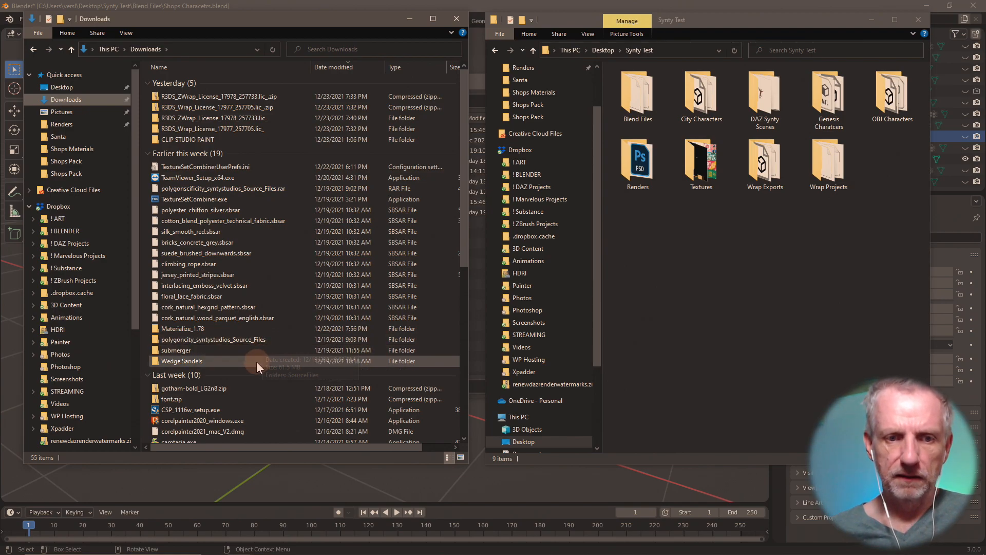
{"action": "scroll", "coordinate": [273, 407], "scroll_direction": "down", "scroll_amount": 2}
{"action": "scroll", "coordinate": [278, 408], "scroll_direction": "up", "scroll_amount": 2}
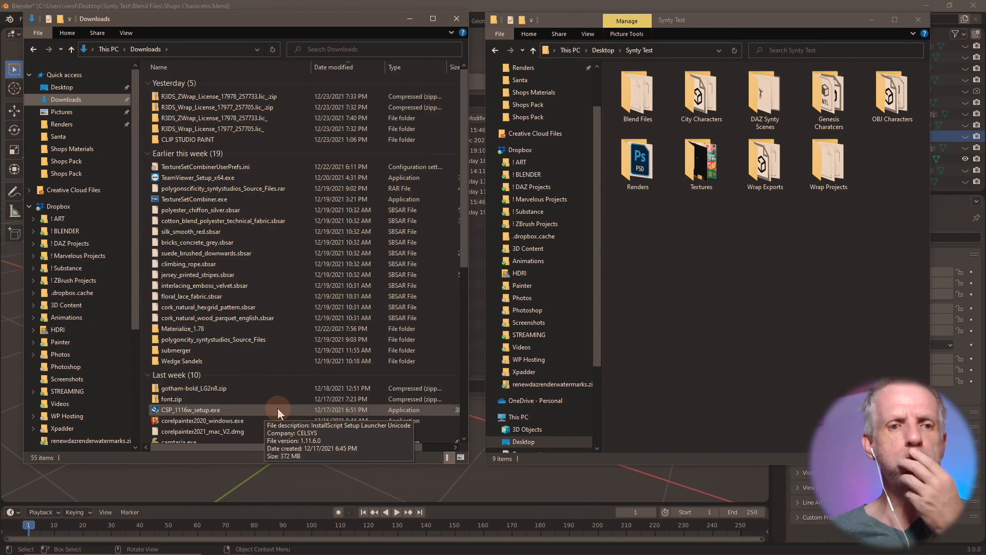
{"action": "left_click", "coordinate": [89, 208]}
{"action": "left_click", "coordinate": [94, 303]}
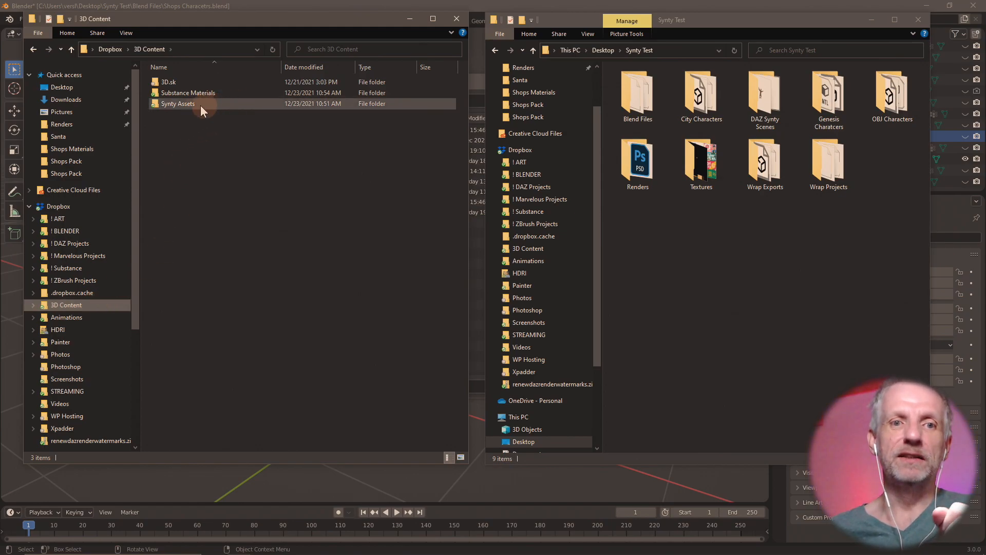
{"action": "double_click", "coordinate": [199, 106]}
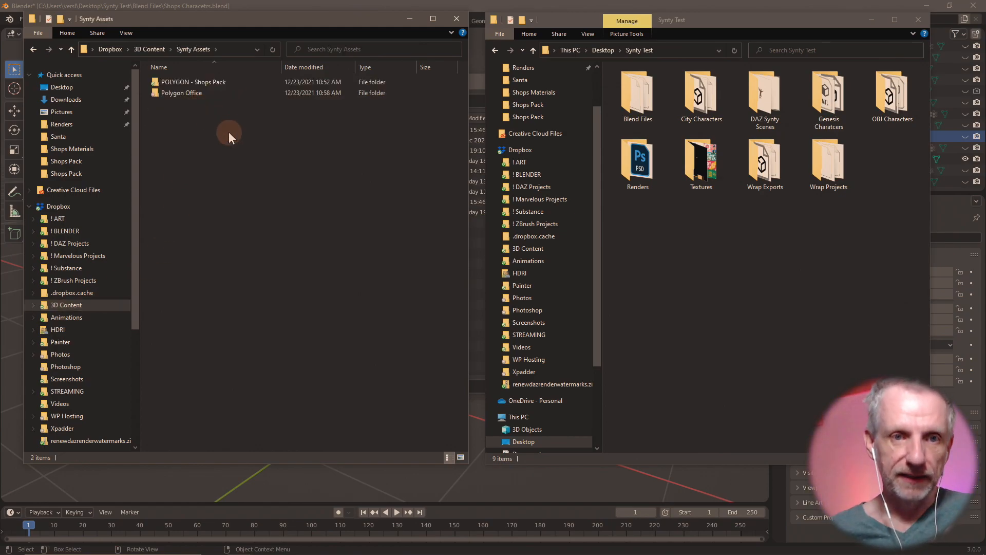
{"action": "double_click", "coordinate": [218, 83]}
- Drill through 01. Manual Installation and PolygonShopsPack_Temp_Source_Files > SourceFiles into the FBX folder
{"action": "left_click", "coordinate": [220, 82]}
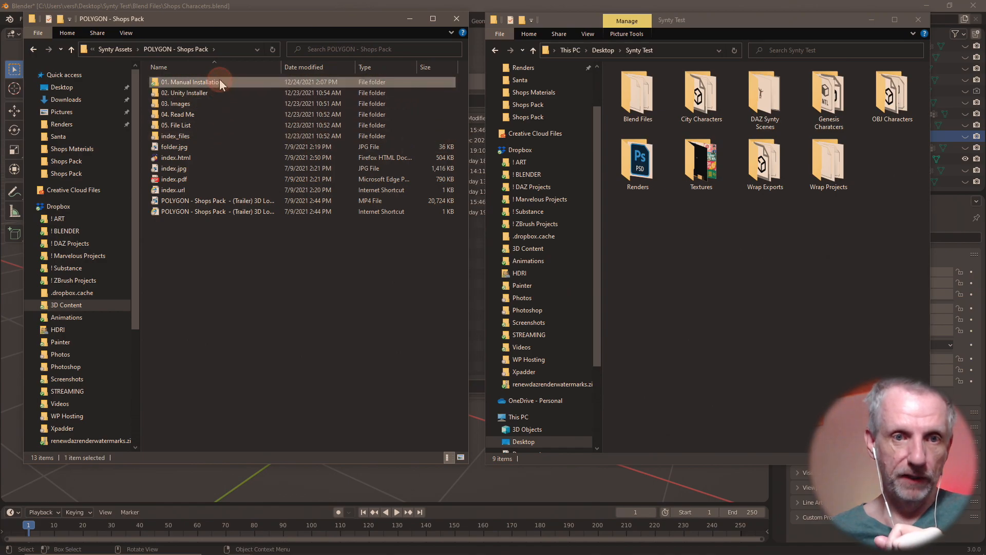
{"action": "double_click", "coordinate": [220, 81]}
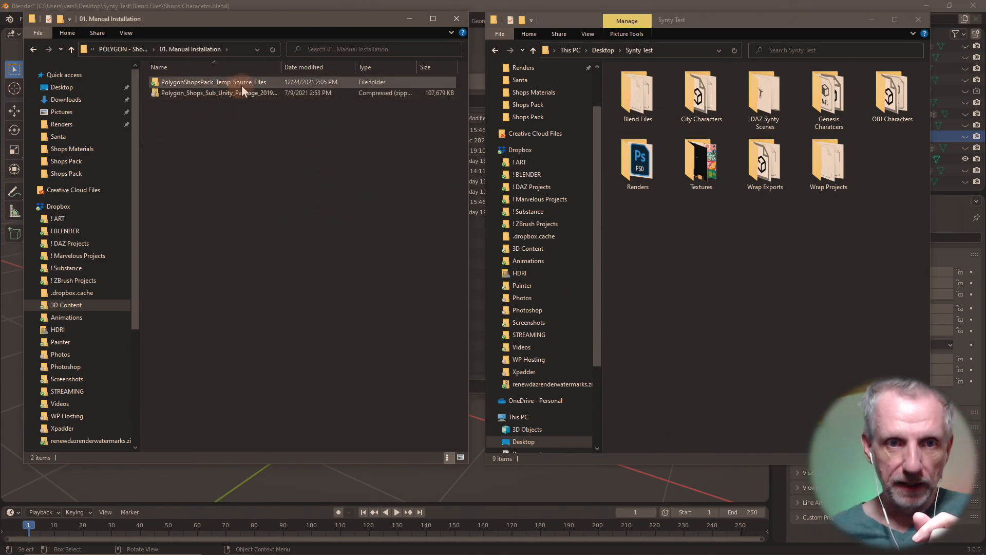
{"action": "double_click", "coordinate": [243, 84]}
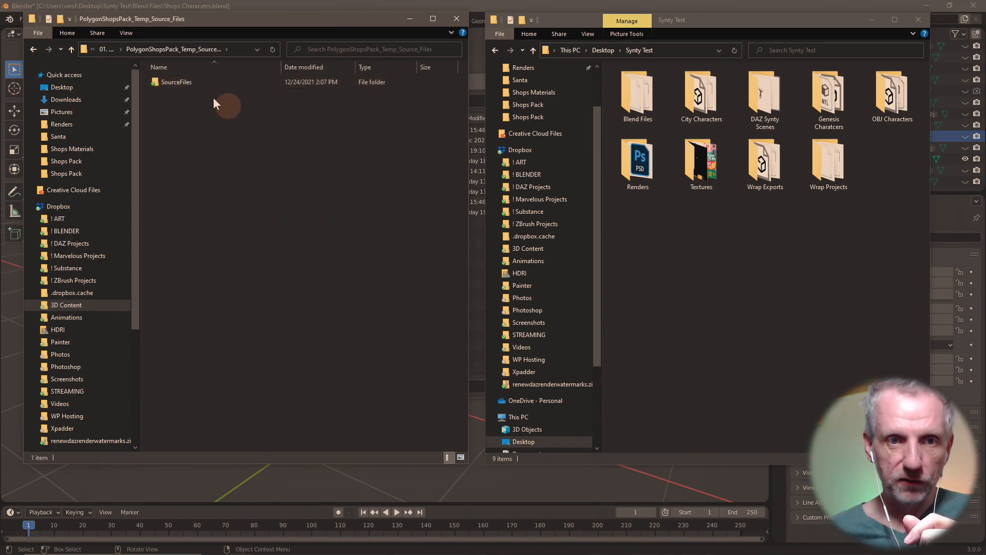
{"action": "left_click", "coordinate": [209, 81]}
{"action": "double_click", "coordinate": [209, 81]}
{"action": "left_click", "coordinate": [261, 159]}
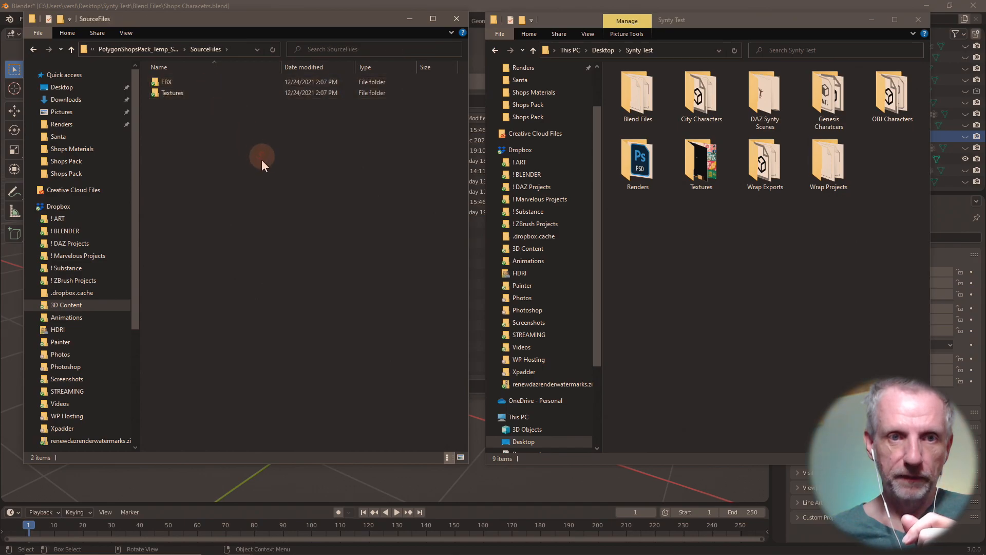
{"action": "double_click", "coordinate": [211, 85]}
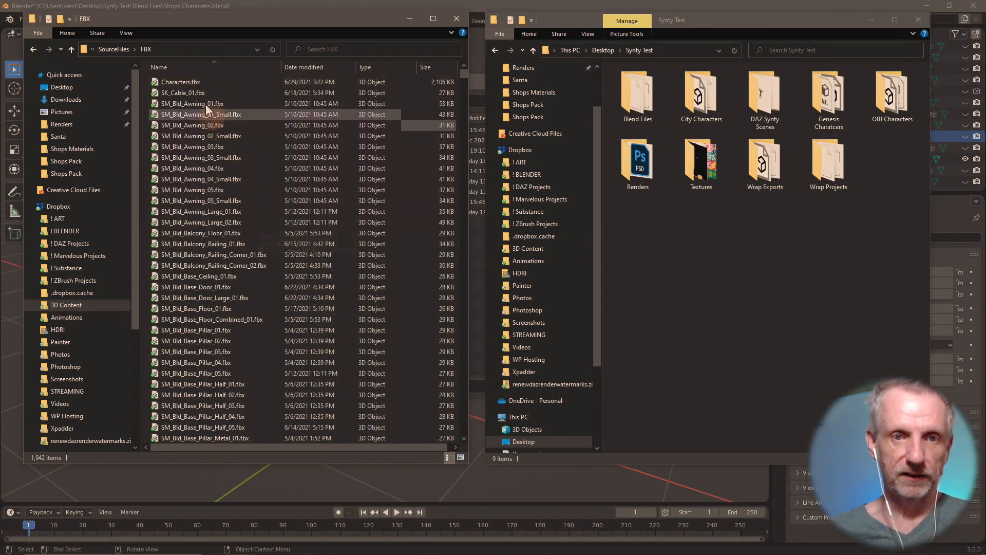
{"action": "left_click", "coordinate": [196, 84]}
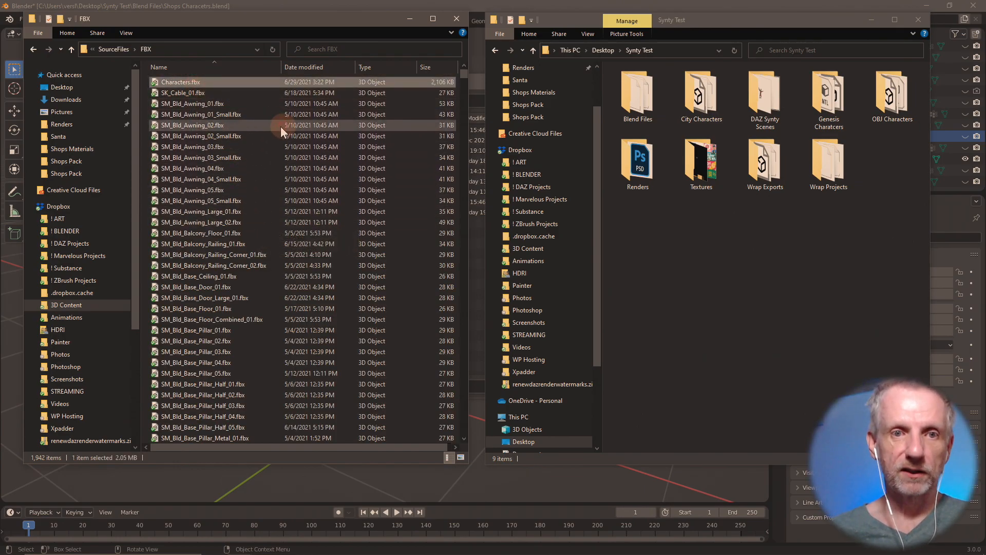
{"action": "left_click", "coordinate": [245, 94]}
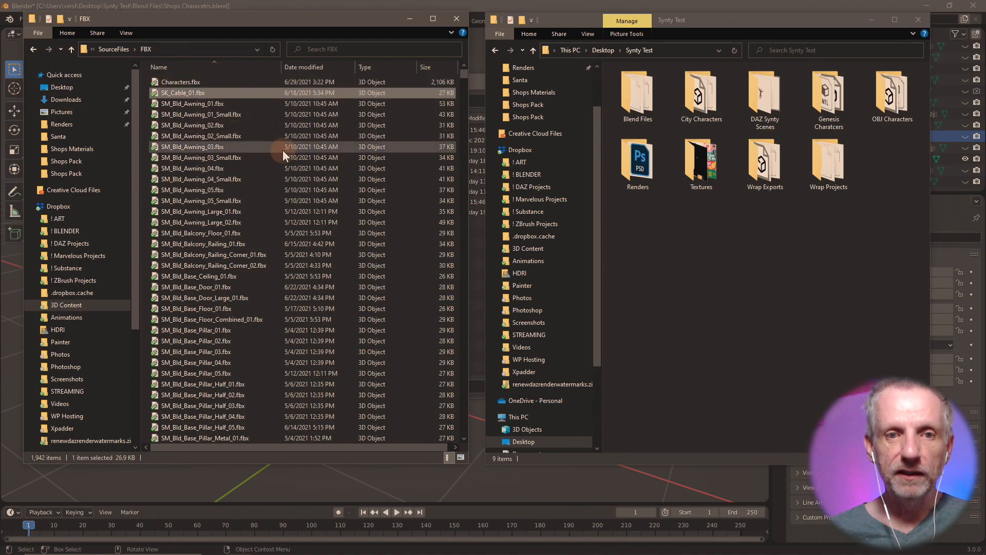
{"action": "scroll", "coordinate": [283, 150], "scroll_direction": "down", "scroll_amount": 3}
{"action": "scroll", "coordinate": [282, 150], "scroll_direction": "up", "scroll_amount": 3}
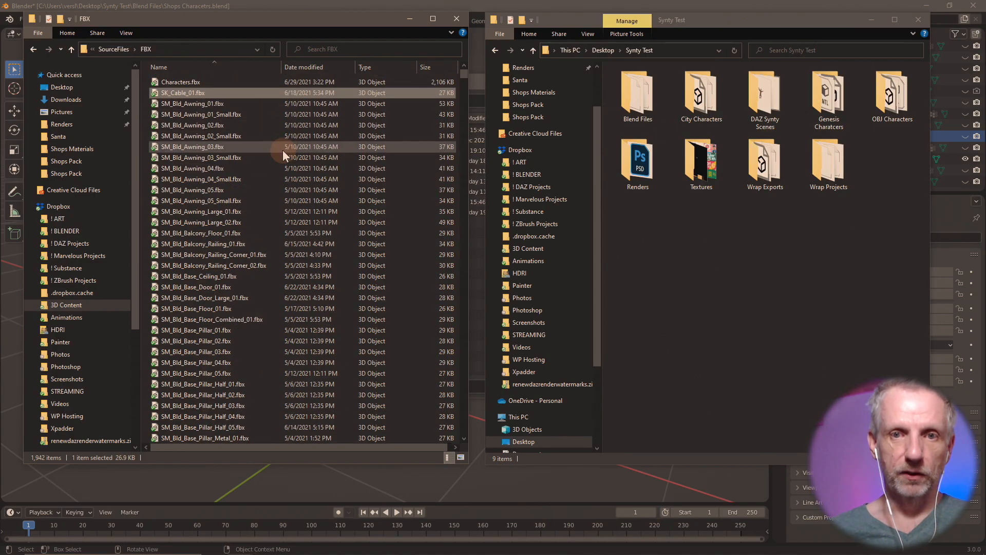
- Search the FBX folder for 'hair' (20 results), then bring Firefox's Trello window forward
{"action": "left_click", "coordinate": [378, 54]}
{"action": "type", "text": "hair"}
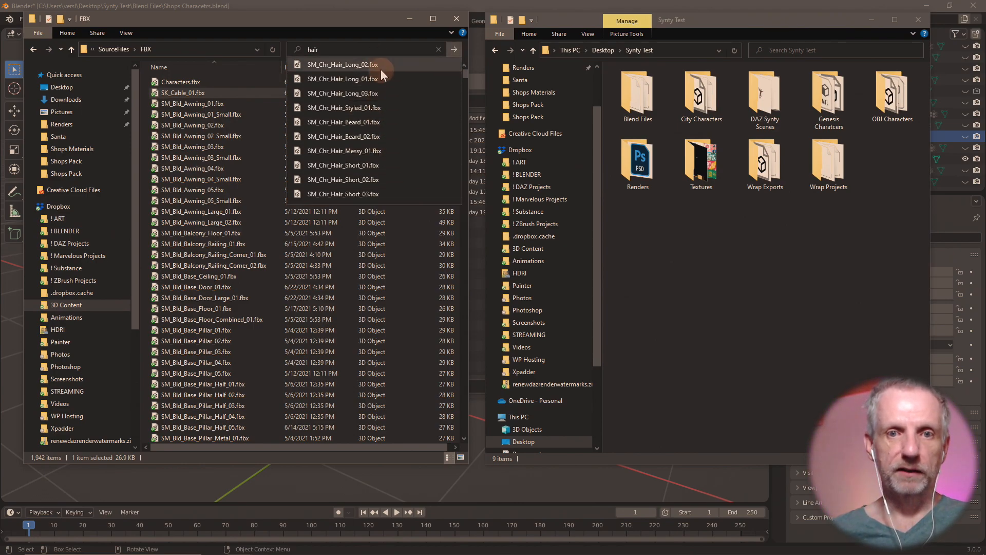
{"action": "key", "text": "Return"}
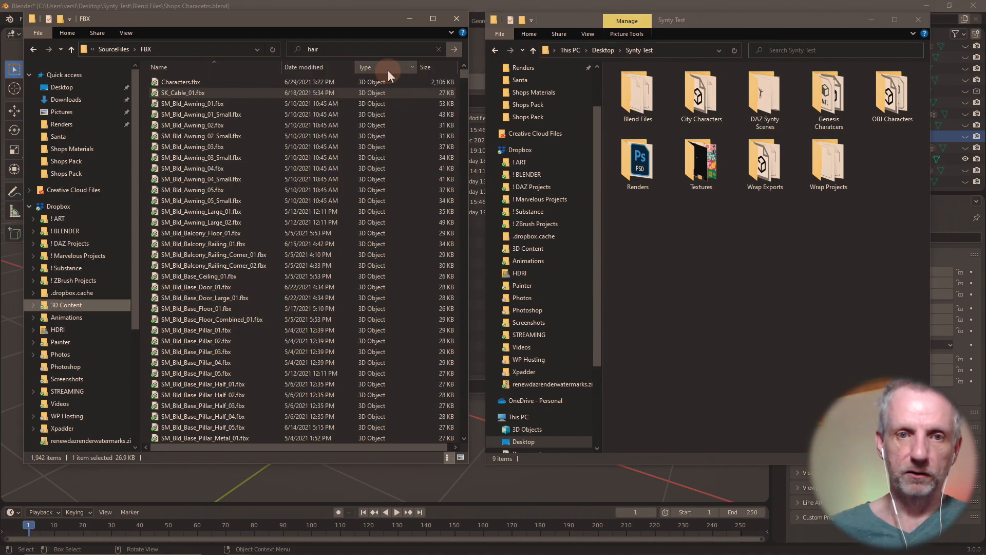
{"action": "scroll", "coordinate": [340, 219], "scroll_direction": "down", "scroll_amount": 2}
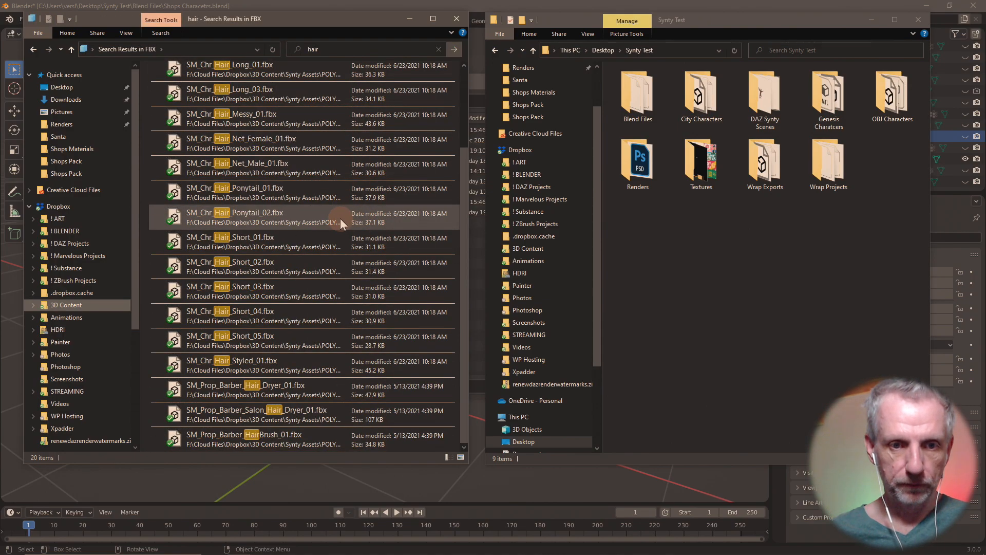
{"action": "scroll", "coordinate": [340, 218], "scroll_direction": "up", "scroll_amount": 2}
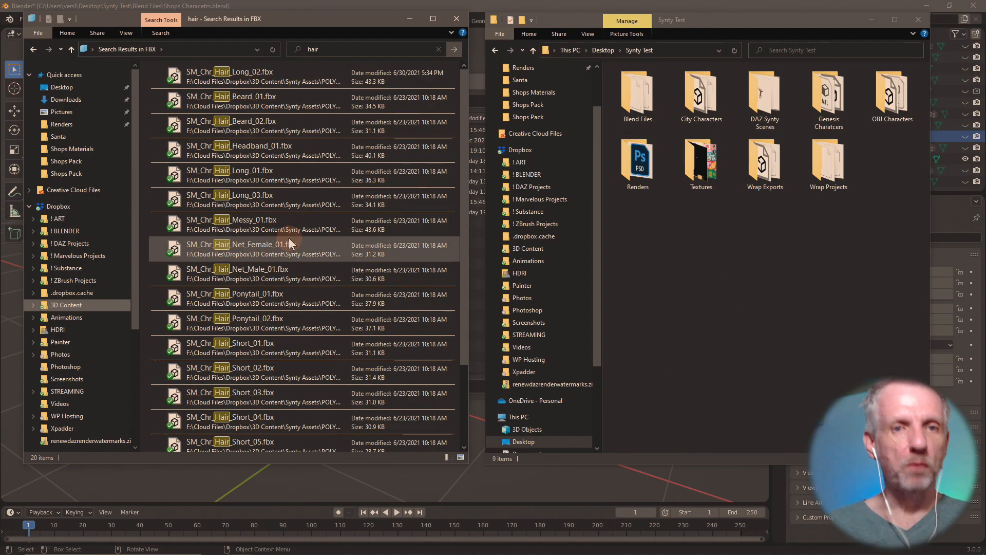
{"action": "key", "text": "alt+Tab"}
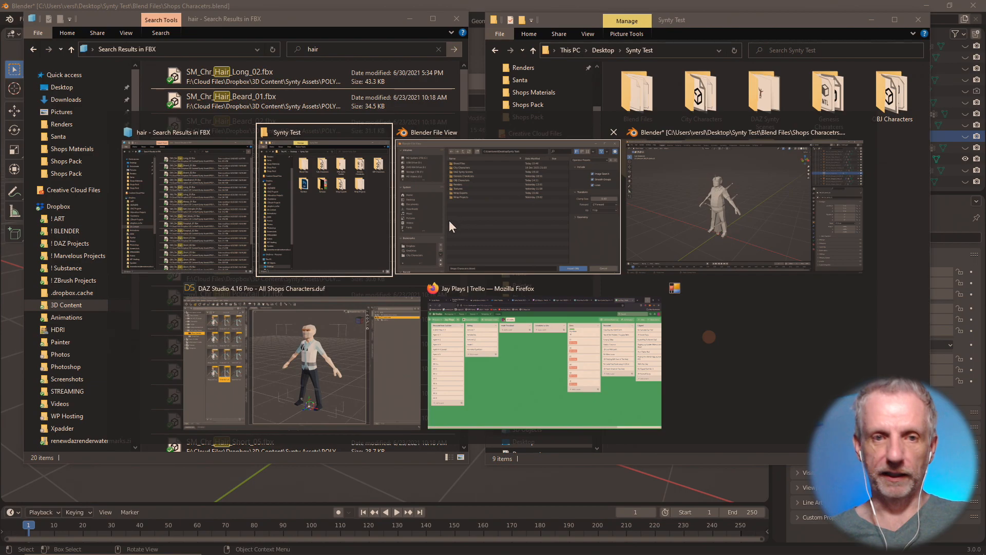
{"action": "left_click", "coordinate": [475, 338]}
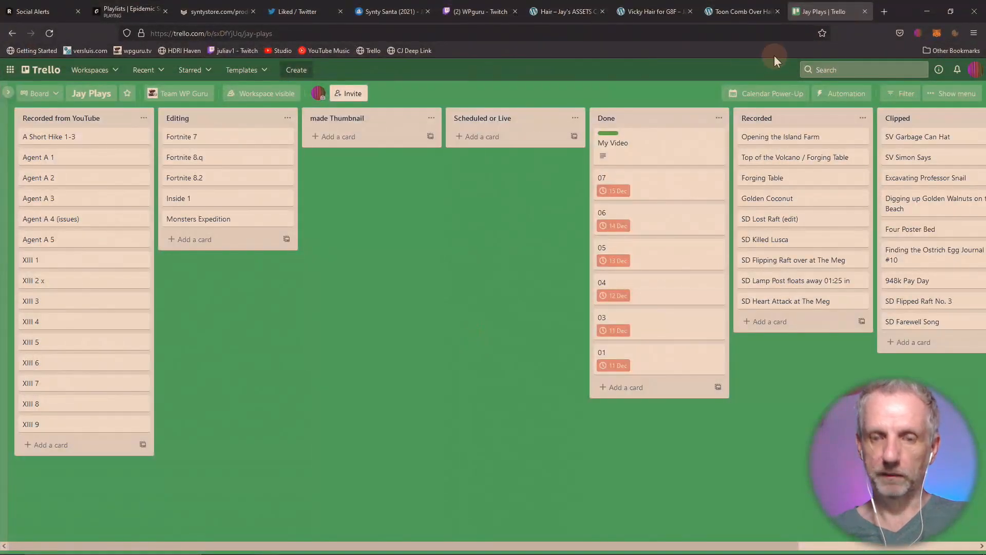
- Close the Trello and other extra tabs, leaving the Synty Store POLYGON - Shops Pack page, and enlarge its image
{"action": "key", "text": "ctrl+w"}
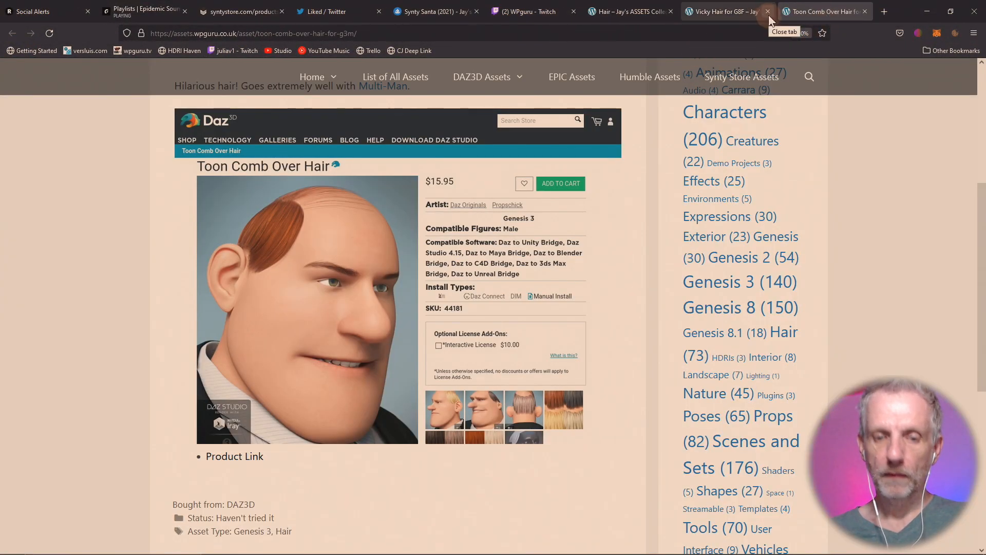
{"action": "key", "text": "ctrl+w"}
{"action": "key", "text": "ctrl+w"}
{"action": "key", "text": "ctrl+w"}
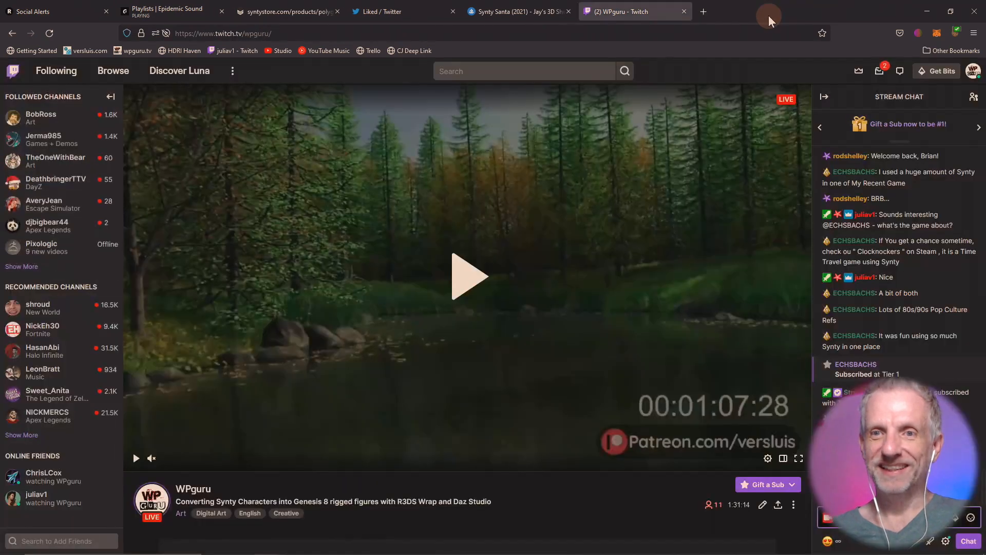
{"action": "left_click", "coordinate": [290, 11]}
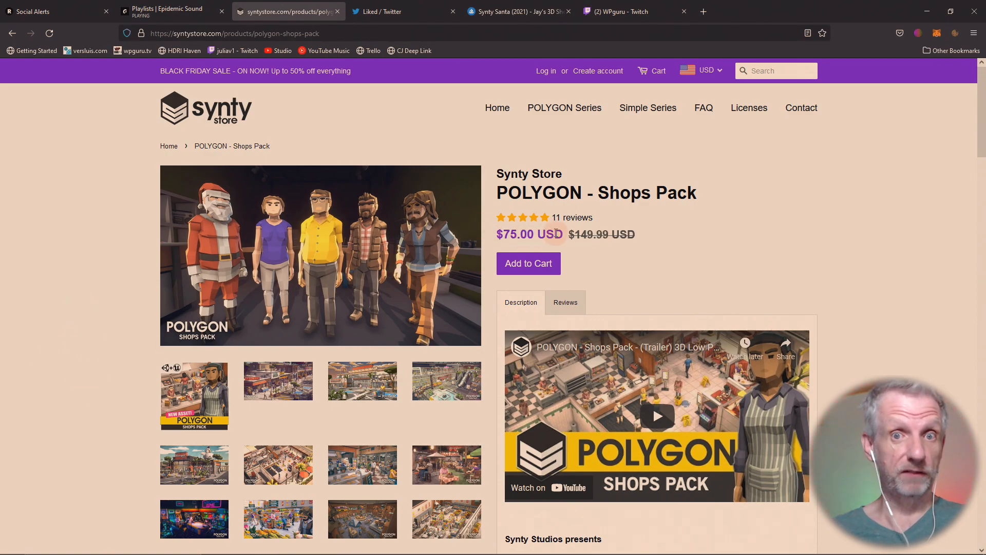
{"action": "left_click", "coordinate": [291, 238]}
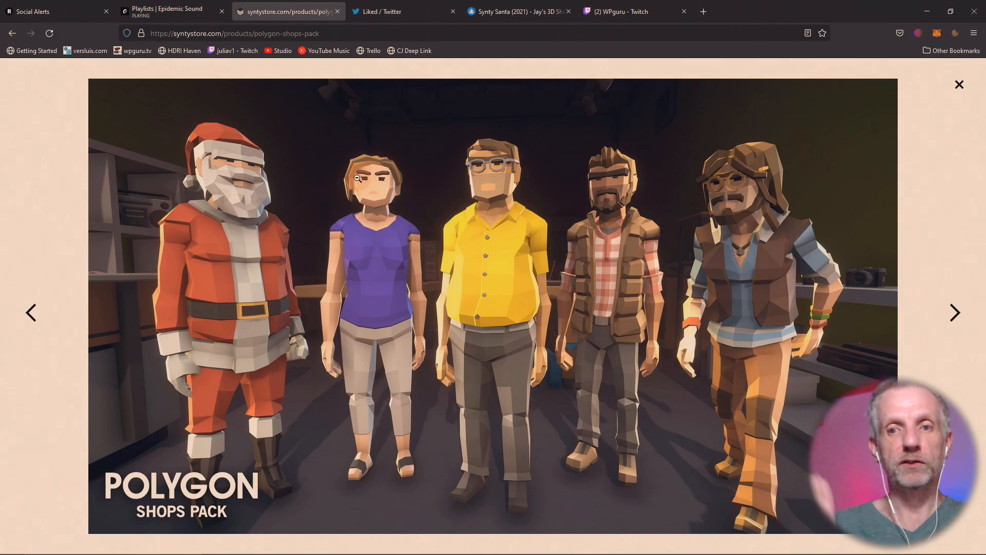
- Page back through the Shops Pack gallery to the clothing store image, then minimize Firefox
{"action": "left_click", "coordinate": [30, 319]}
{"action": "left_click", "coordinate": [31, 319]}
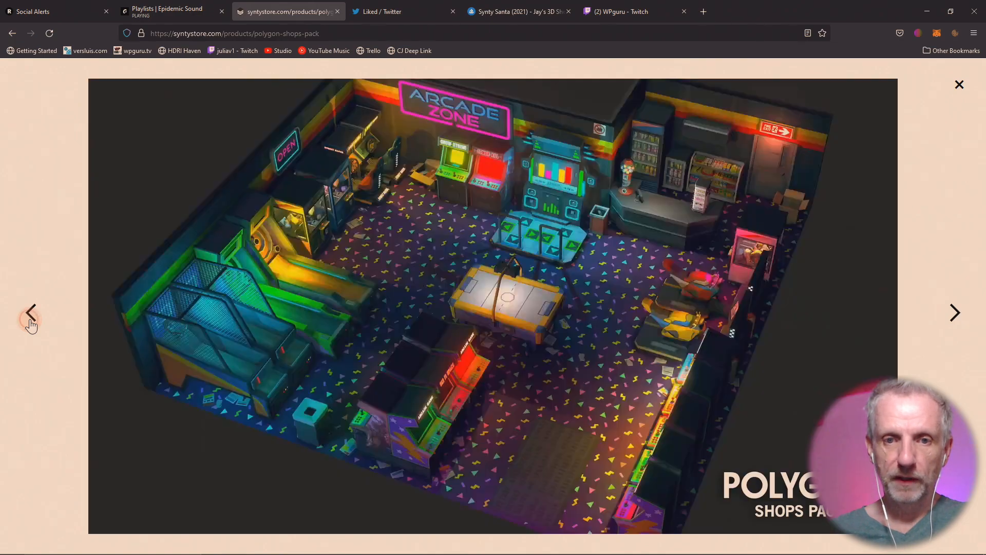
{"action": "left_click", "coordinate": [30, 319]}
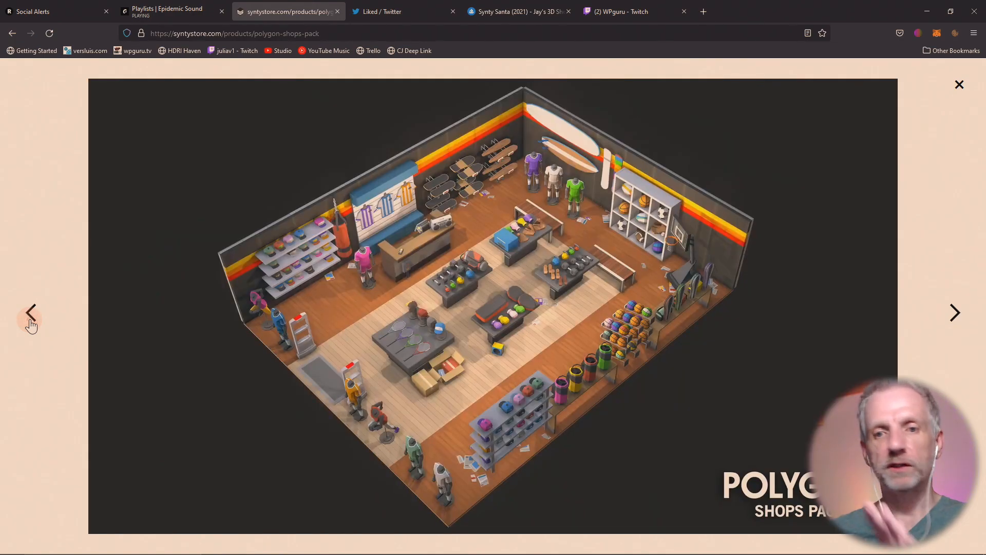
{"action": "left_click", "coordinate": [30, 319]}
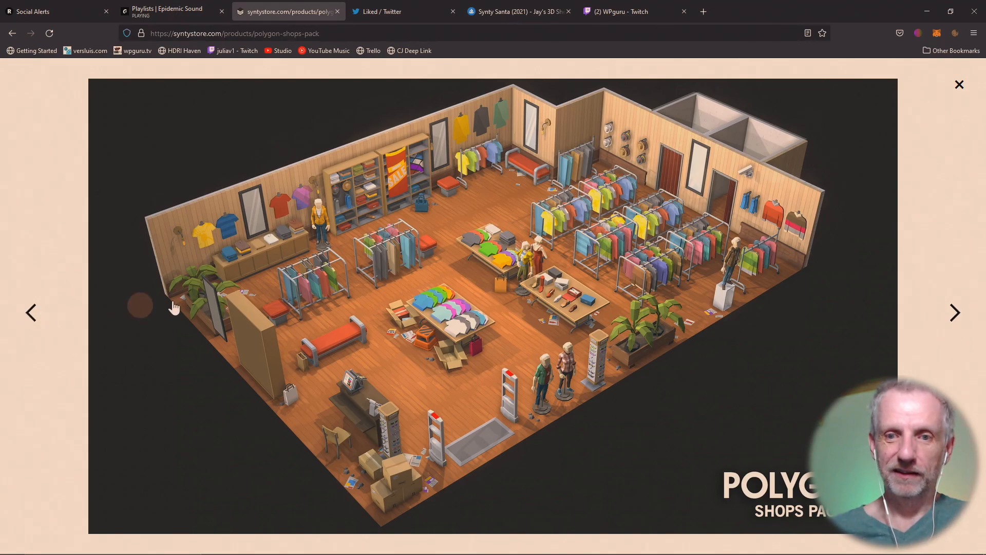
{"action": "left_click", "coordinate": [923, 17]}
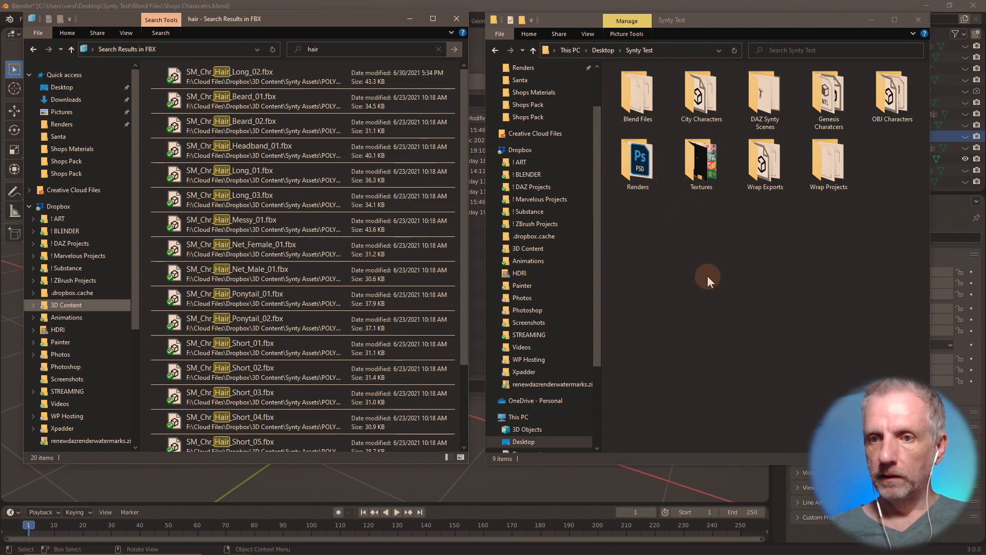
- Create a new folder named 'Shops Hair' inside Synty Test and open it
{"action": "right_click", "coordinate": [695, 266]}
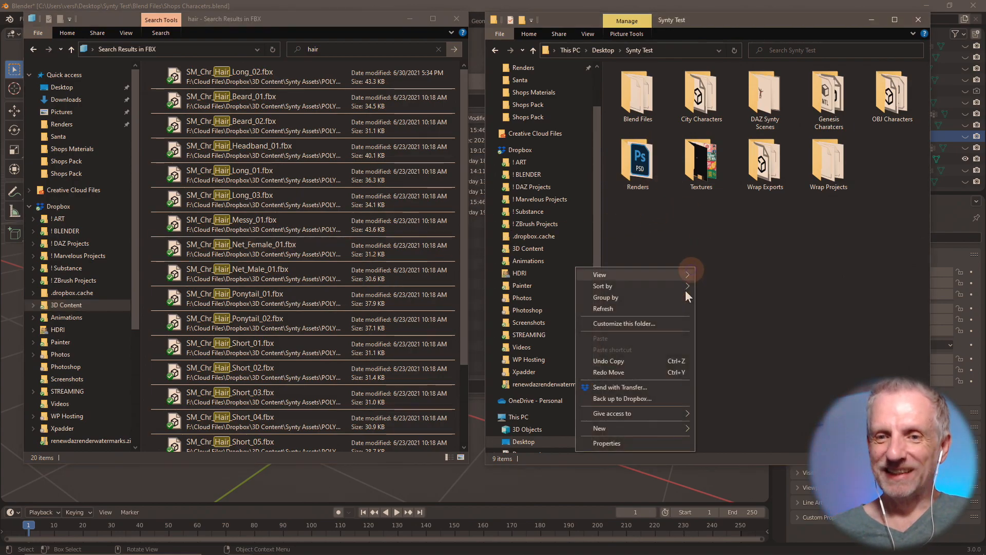
{"action": "mouse_move", "coordinate": [678, 429]}
{"action": "left_click", "coordinate": [727, 428]}
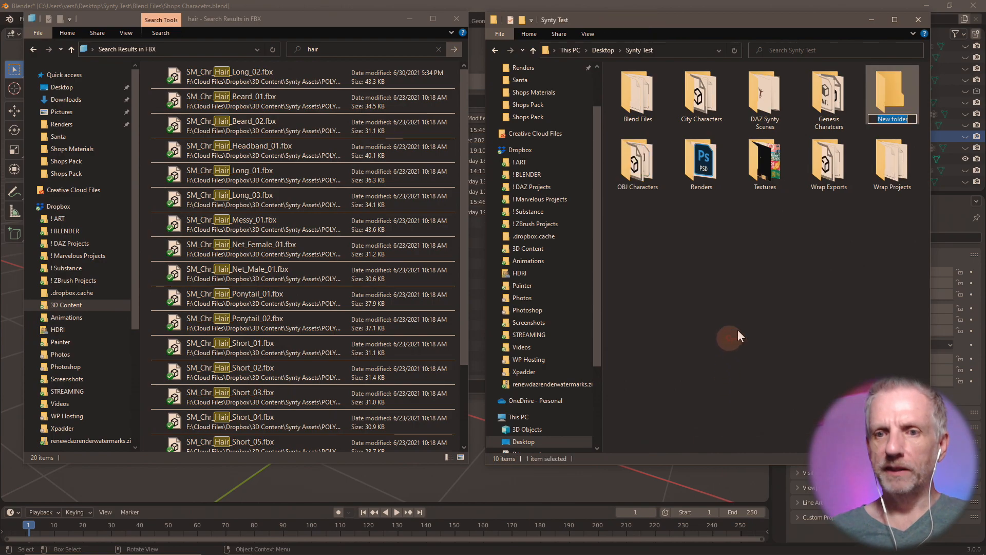
{"action": "type", "text": "Shops Hair"}
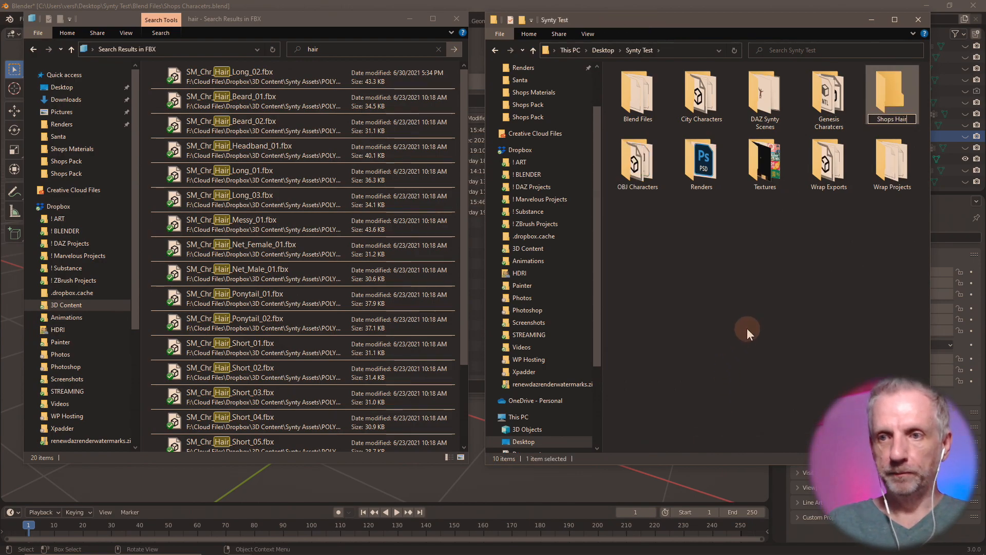
{"action": "key", "text": "Return"}
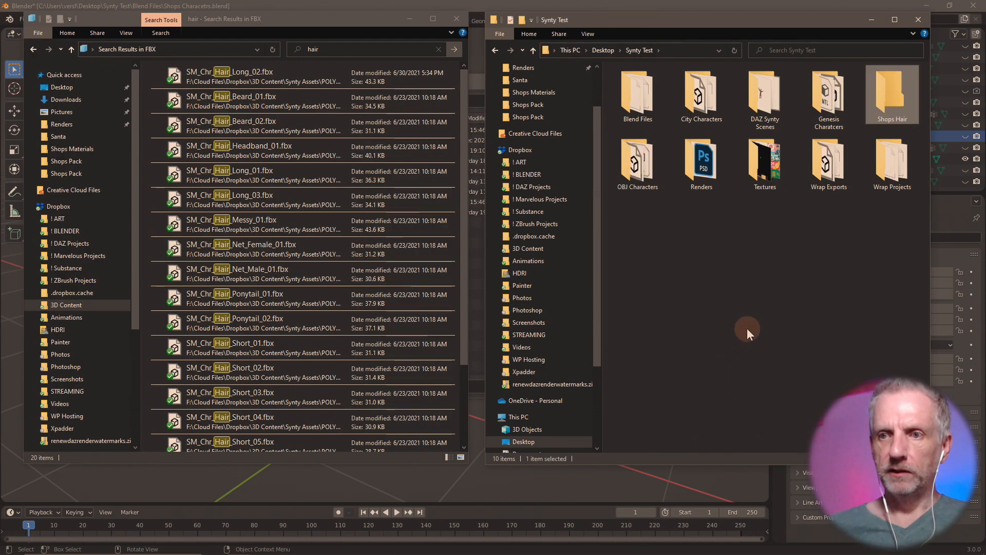
{"action": "double_click", "coordinate": [874, 102]}
- Copy the 17 SM_Chr_Hair FBX results, Beard_01 through Styled_01, into Shops Hair
{"action": "left_click", "coordinate": [221, 77]}
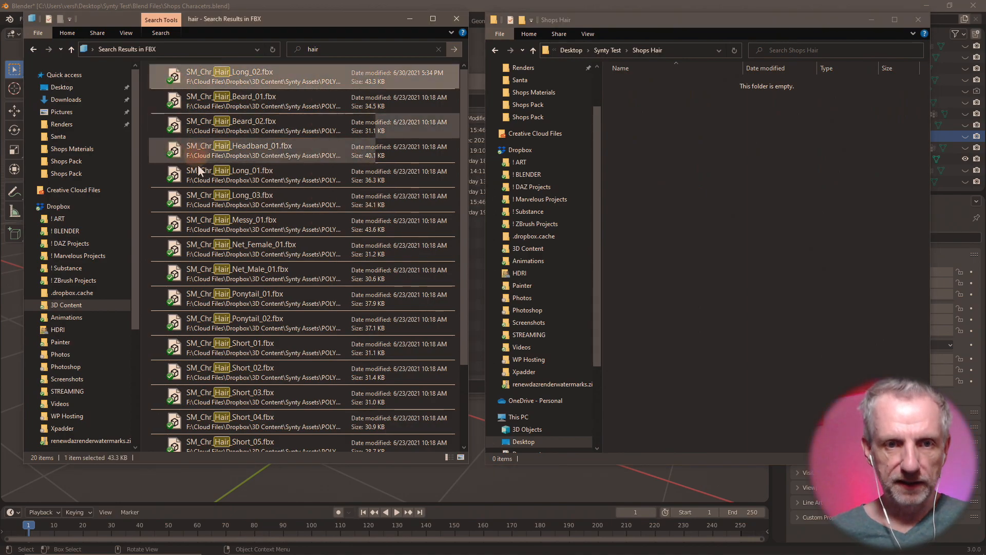
{"action": "scroll", "coordinate": [193, 165], "scroll_direction": "down", "scroll_amount": 2}
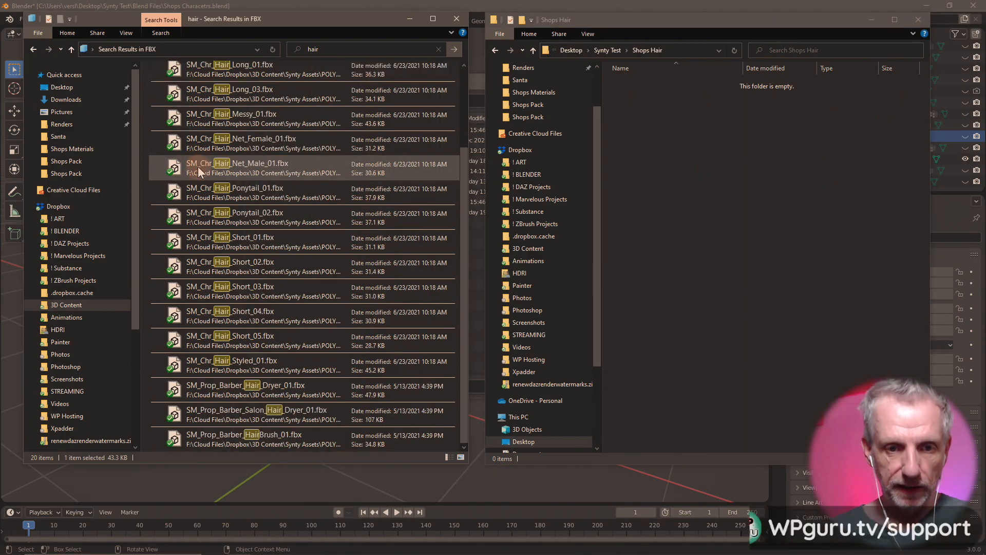
{"action": "left_click", "coordinate": [177, 436], "text": "shift"}
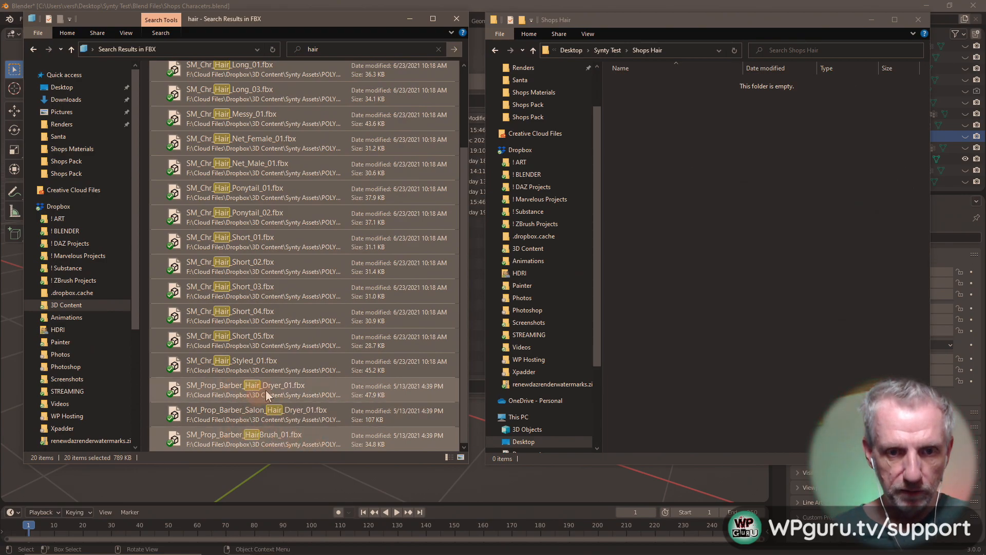
{"action": "left_click", "coordinate": [173, 366]}
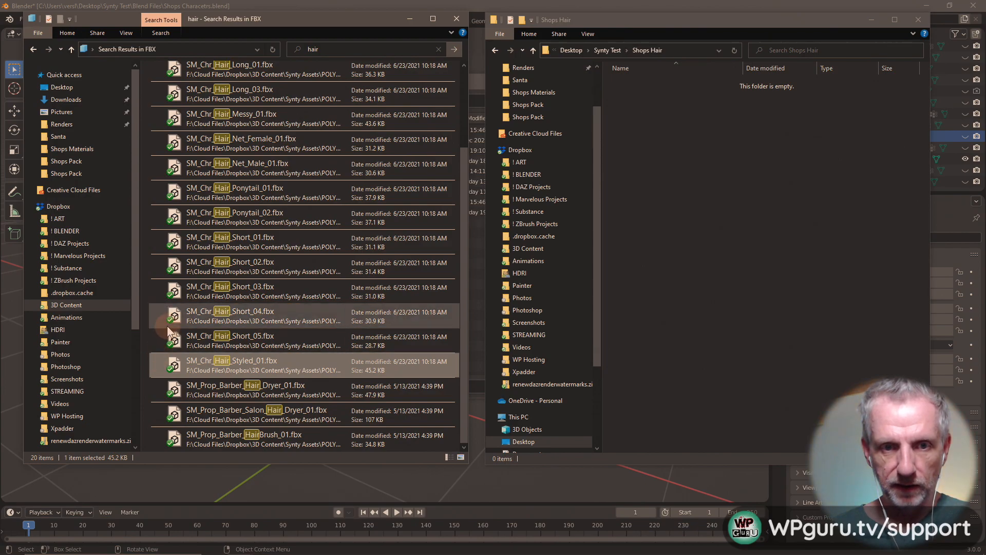
{"action": "scroll", "coordinate": [167, 328], "scroll_direction": "up", "scroll_amount": 2}
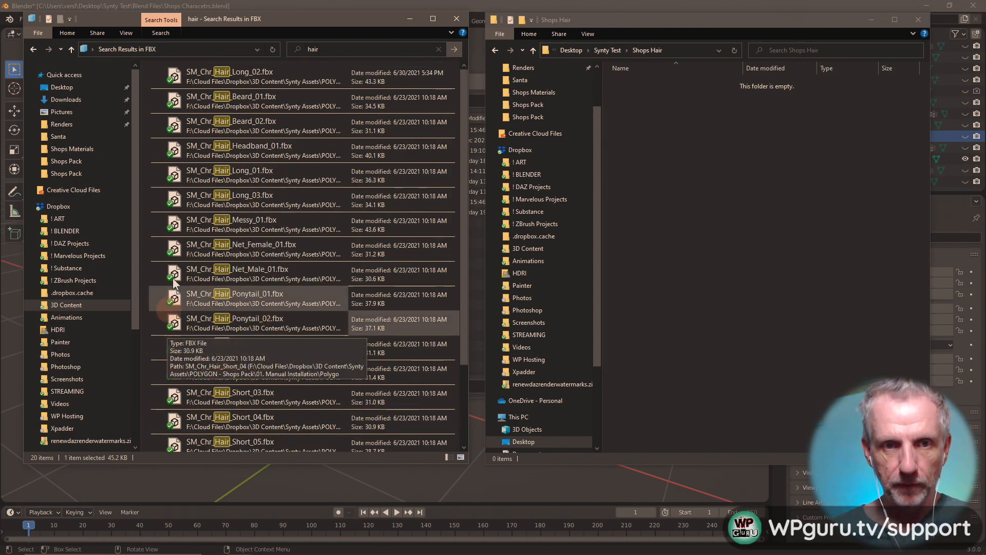
{"action": "left_click", "coordinate": [175, 78], "text": "shift"}
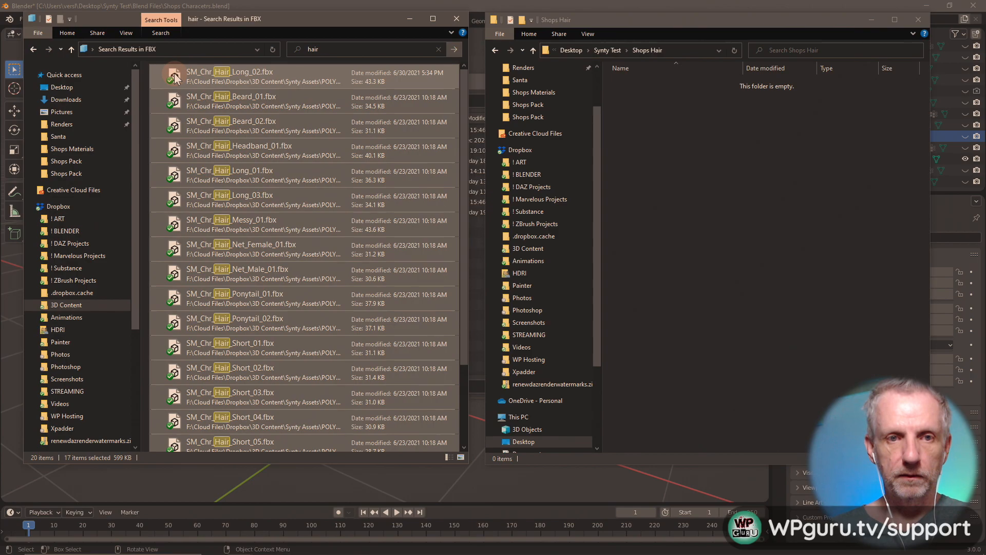
{"action": "right_click", "coordinate": [174, 77]}
{"action": "left_click", "coordinate": [140, 185]}
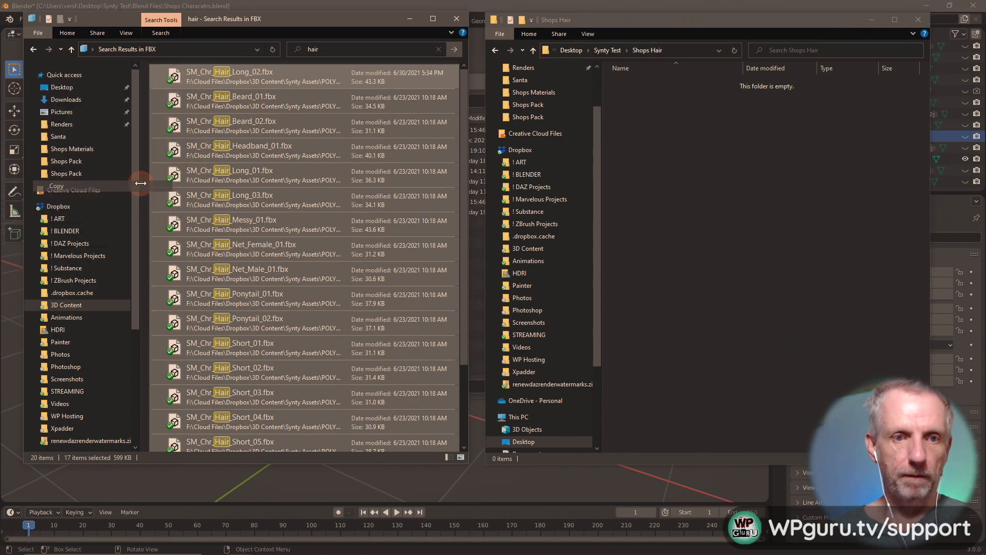
{"action": "right_click", "coordinate": [685, 159]}
{"action": "left_click", "coordinate": [649, 227]}
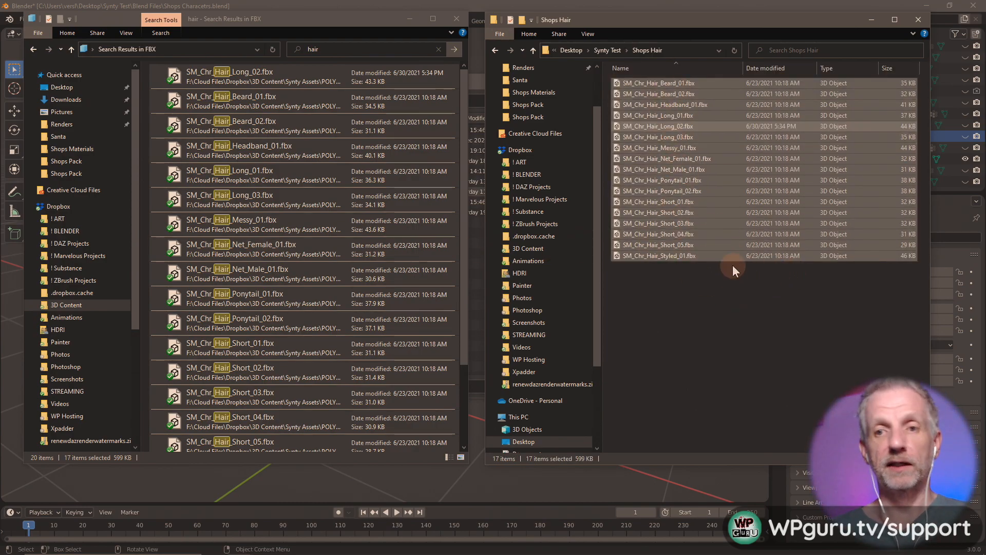
{"action": "key", "text": "alt+Tab"}
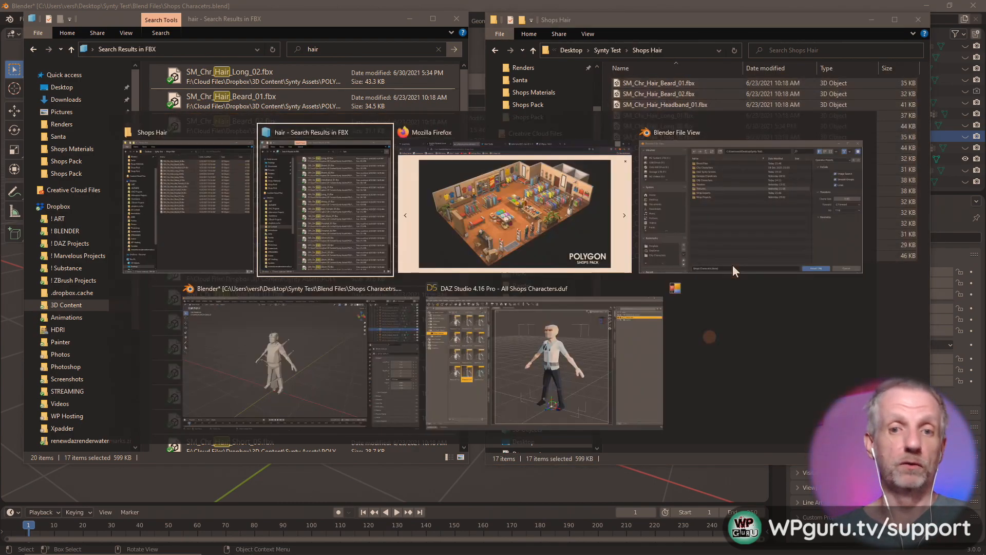
{"action": "left_click", "coordinate": [542, 375]}
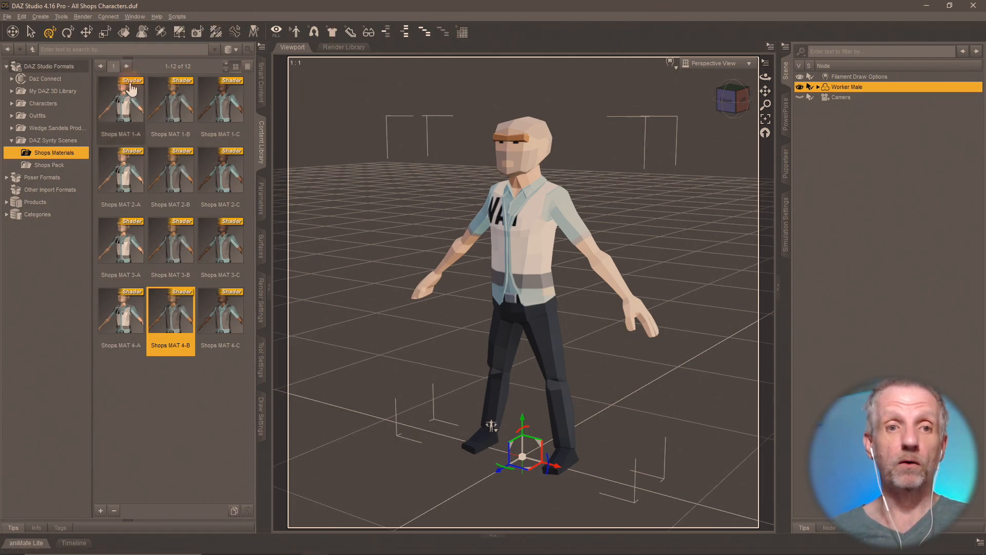
- Apply Shops MAT 1-C to Worker Male, giving darker skin, a white shirt and grey vest
{"action": "double_click", "coordinate": [210, 102]}
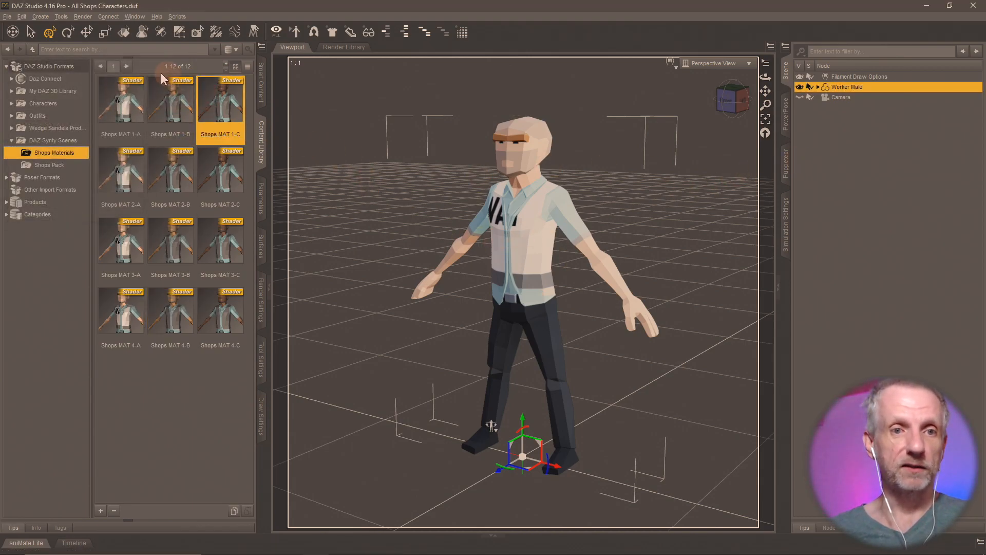
{"action": "left_click", "coordinate": [124, 33]}
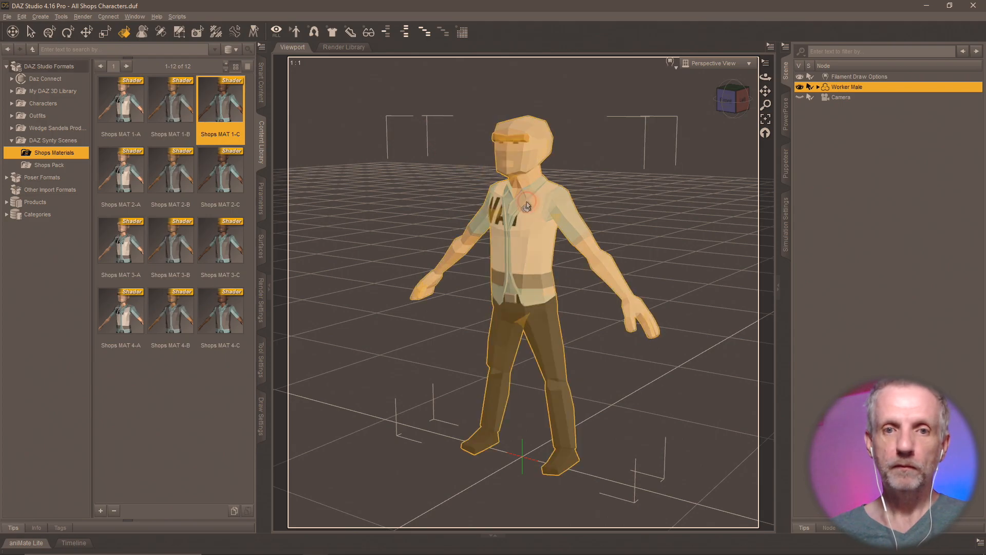
{"action": "double_click", "coordinate": [233, 127]}
{"action": "scroll", "coordinate": [430, 257], "scroll_direction": "up", "scroll_amount": 4}
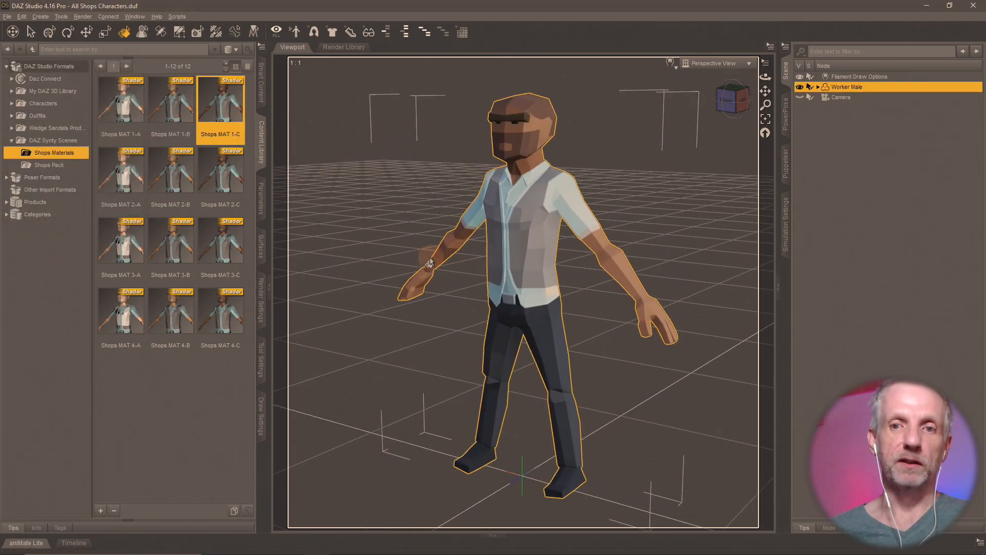
{"action": "scroll", "coordinate": [441, 232], "scroll_direction": "down", "scroll_amount": 3}
{"action": "scroll", "coordinate": [446, 234], "scroll_direction": "up", "scroll_amount": 5}
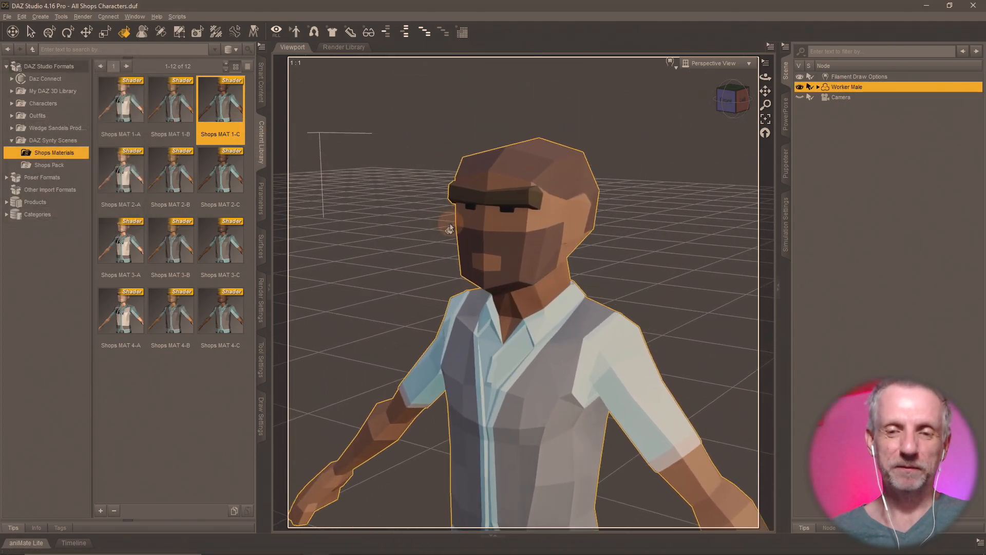
{"action": "scroll", "coordinate": [442, 235], "scroll_direction": "up", "scroll_amount": 1}
{"action": "middle_click_drag", "start_coordinate": [435, 240], "coordinate": [443, 225]}
{"action": "left_click", "coordinate": [49, 32]}
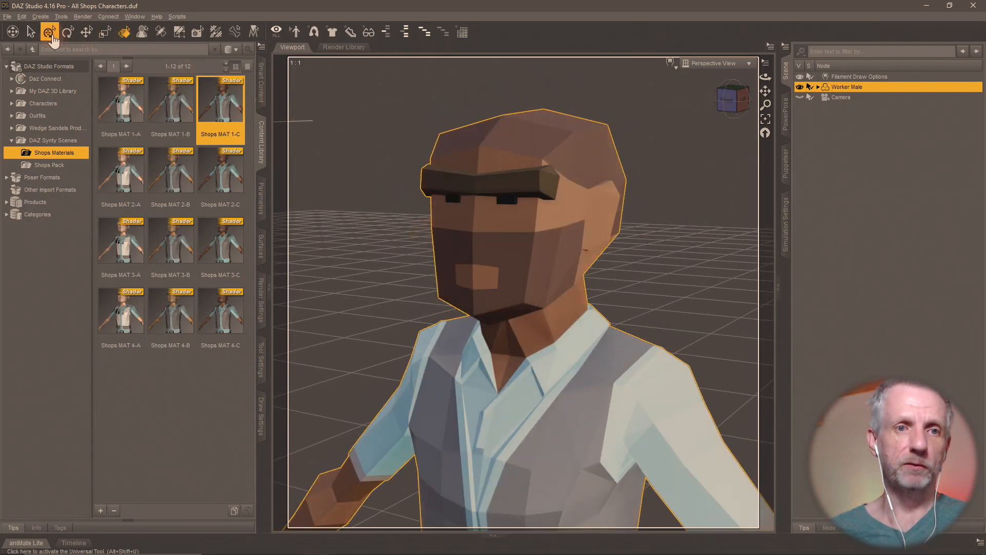
{"action": "left_click", "coordinate": [7, 17]}
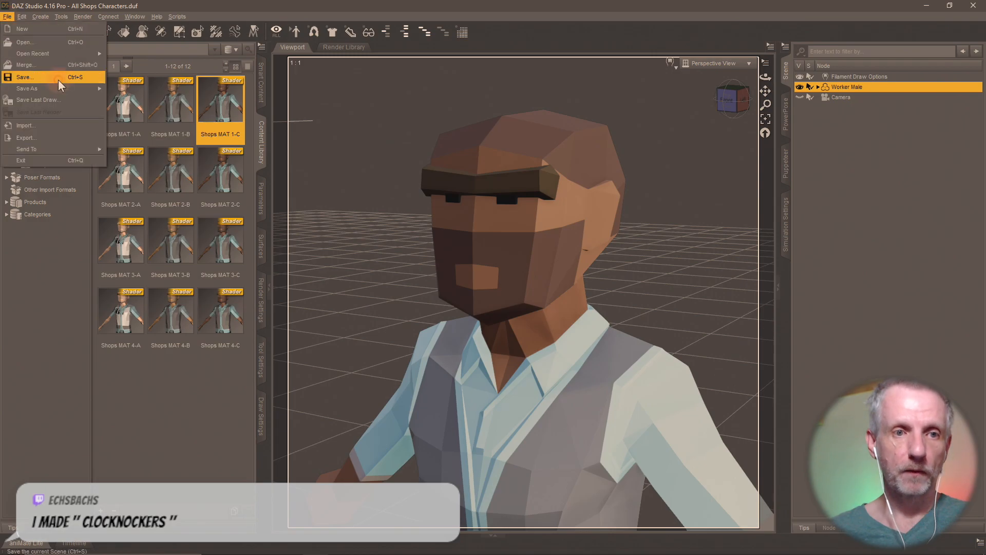
- Import SM_Chr_Hair_Beard_01.fbx from the Shops Hair folder into the DAZ scene
{"action": "left_click", "coordinate": [66, 128]}
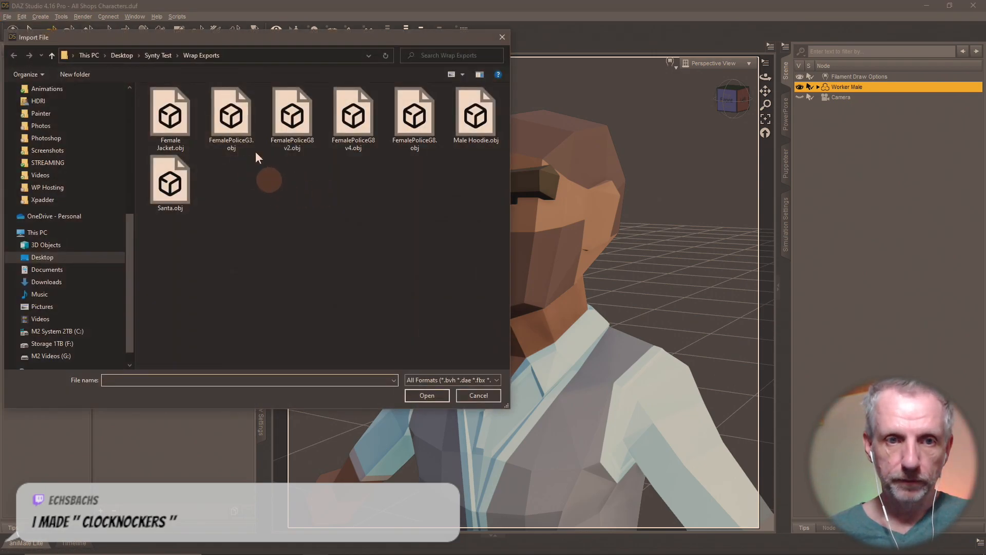
{"action": "left_click", "coordinate": [151, 53]}
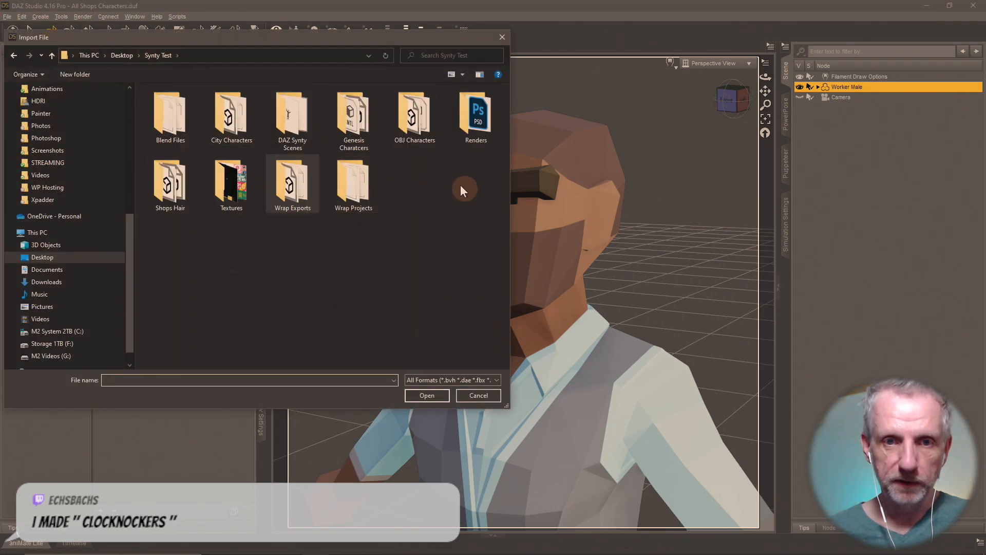
{"action": "double_click", "coordinate": [195, 201]}
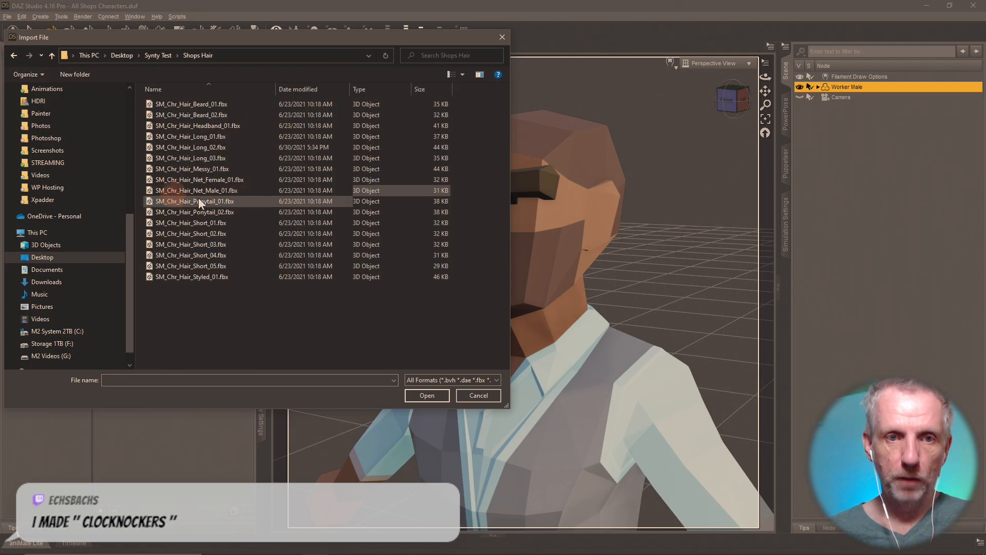
{"action": "left_click", "coordinate": [199, 105]}
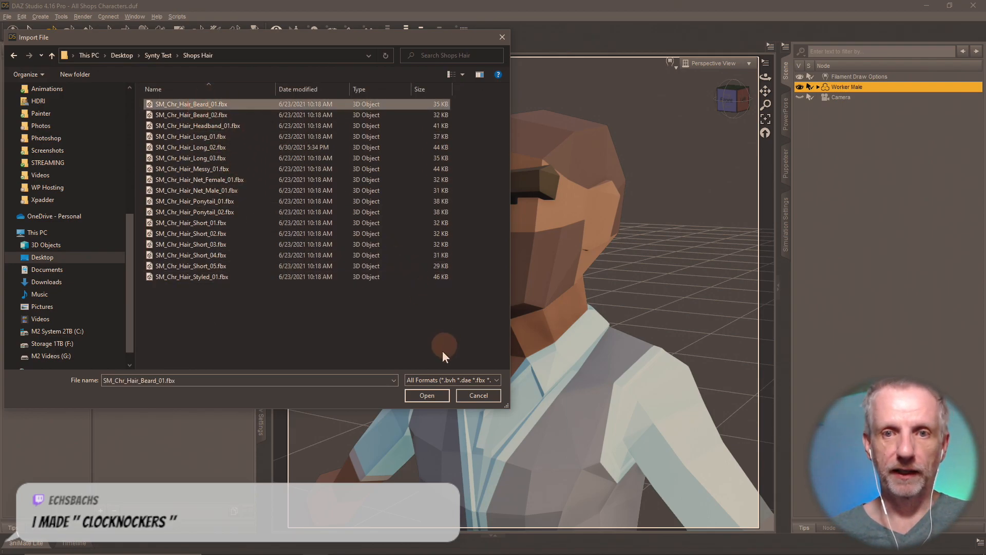
{"action": "left_click", "coordinate": [427, 395]}
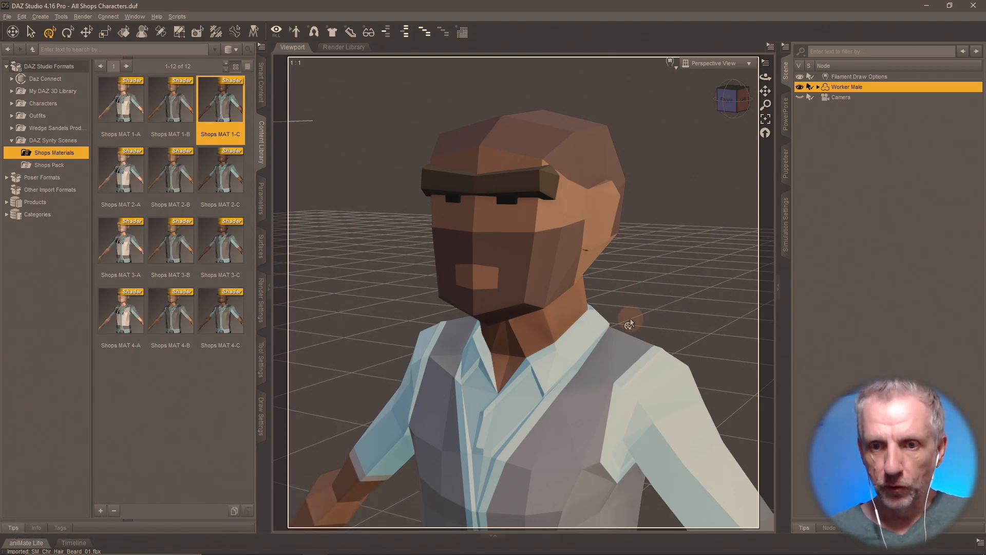
- Hide the Worker Male figure so only the beard at the origin remains visible
{"action": "scroll", "coordinate": [629, 324], "scroll_direction": "down", "scroll_amount": 5}
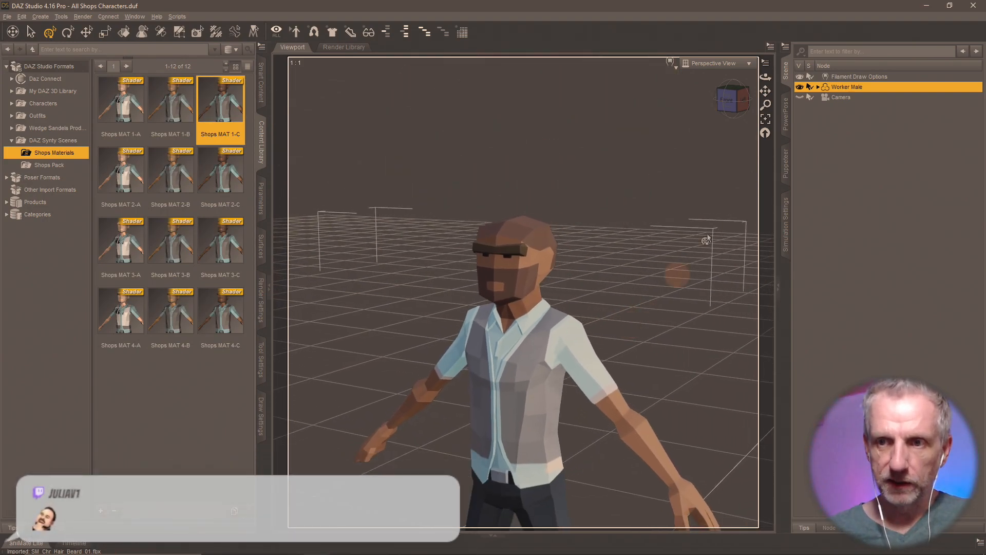
{"action": "left_click", "coordinate": [800, 87]}
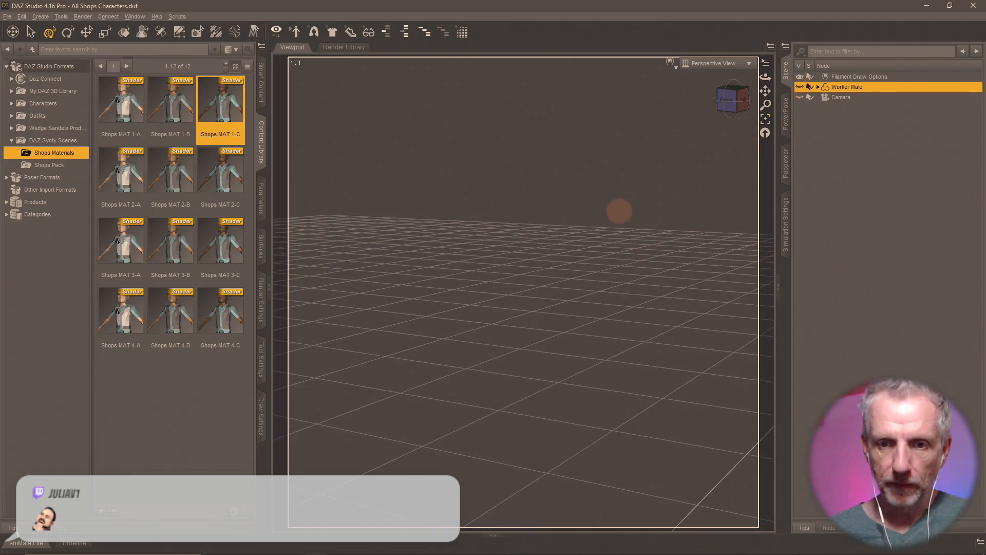
{"action": "middle_click_drag", "start_coordinate": [632, 381], "coordinate": [637, 378]}
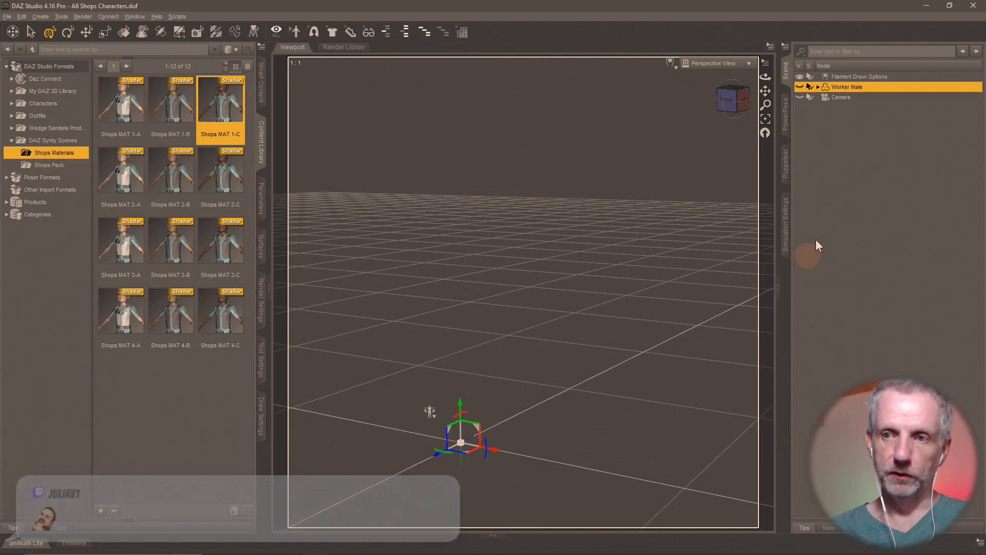
- Expand and collapse Worker Male's hierarchy in the Scene pane, abandoning the accidental rename
{"action": "left_click", "coordinate": [818, 87]}
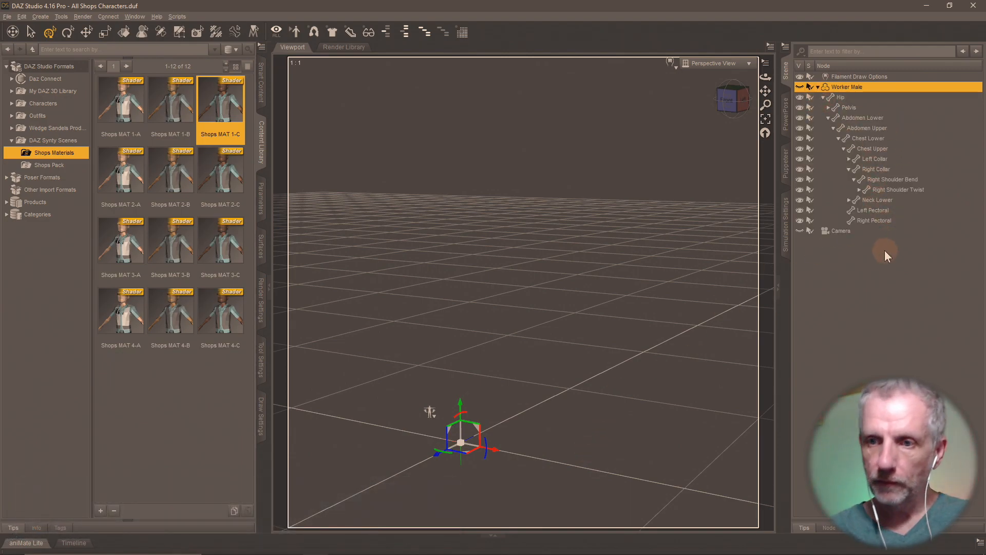
{"action": "double_click", "coordinate": [821, 86]}
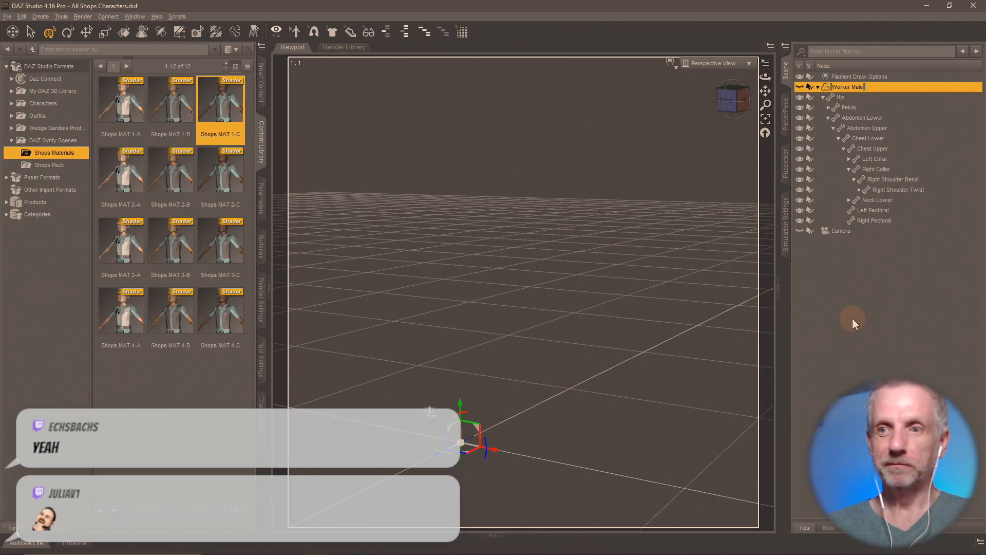
{"action": "left_click", "coordinate": [852, 303]}
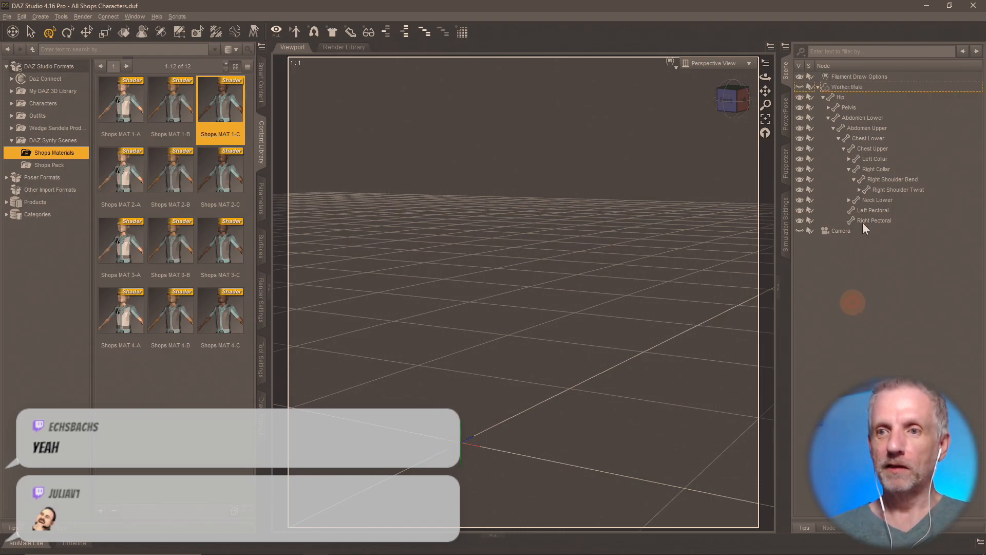
{"action": "left_click", "coordinate": [818, 86]}
{"action": "key", "text": "alt+Tab"}
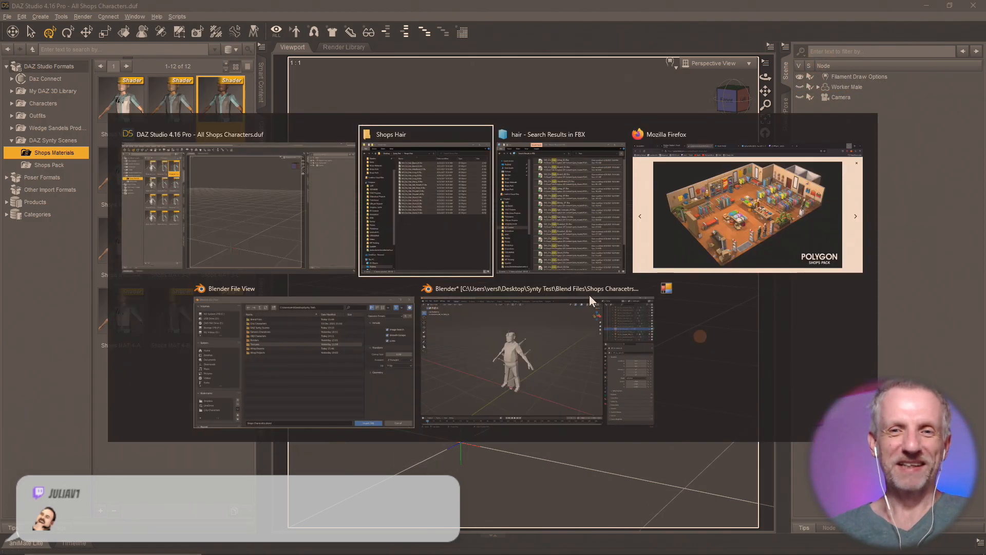
- Return to Blender and navigate the OBJ import browser from Desktop into Synty Test
{"action": "left_click", "coordinate": [573, 375]}
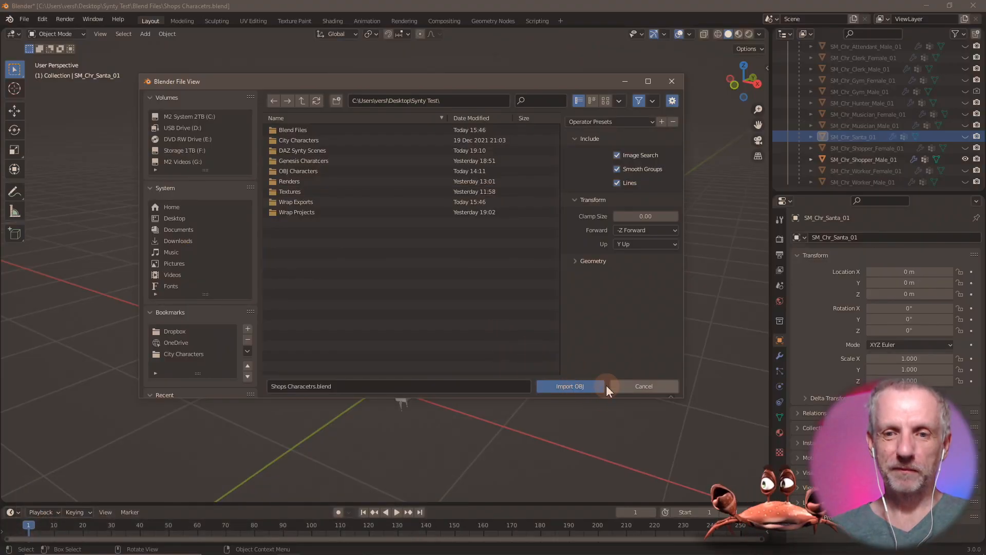
{"action": "left_click", "coordinate": [302, 101]}
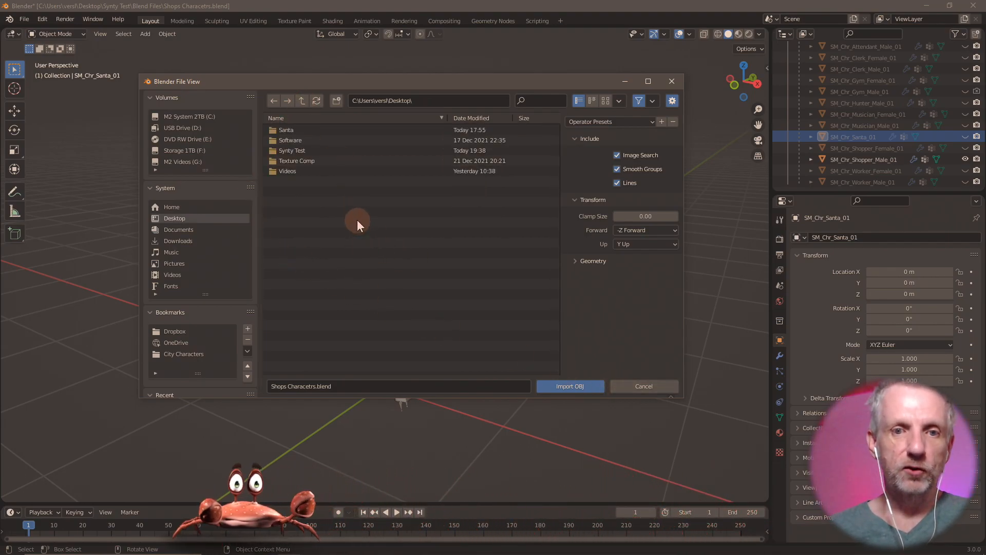
{"action": "left_click", "coordinate": [312, 150]}
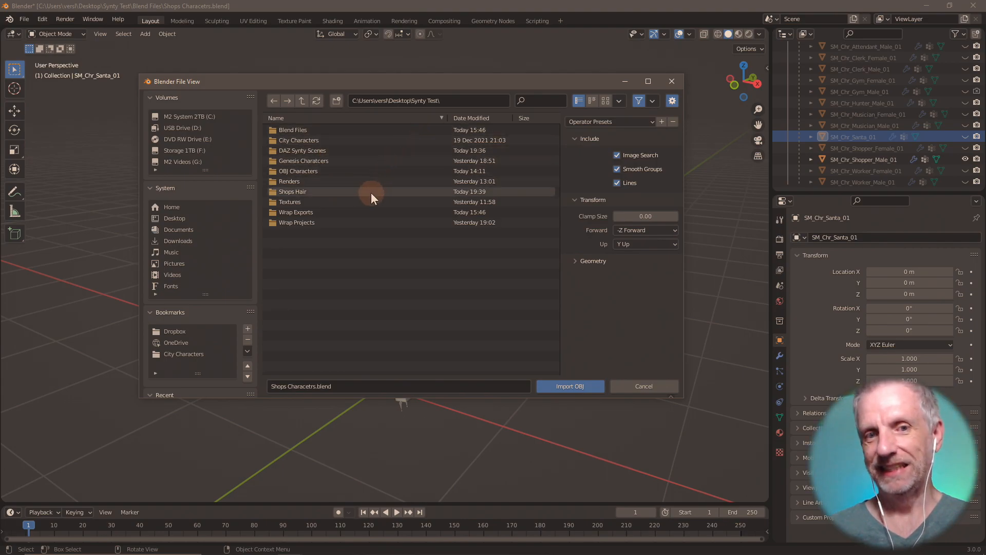
- Abandon the OBJ import and choose File > Import > FBX instead
{"action": "double_click", "coordinate": [356, 192]}
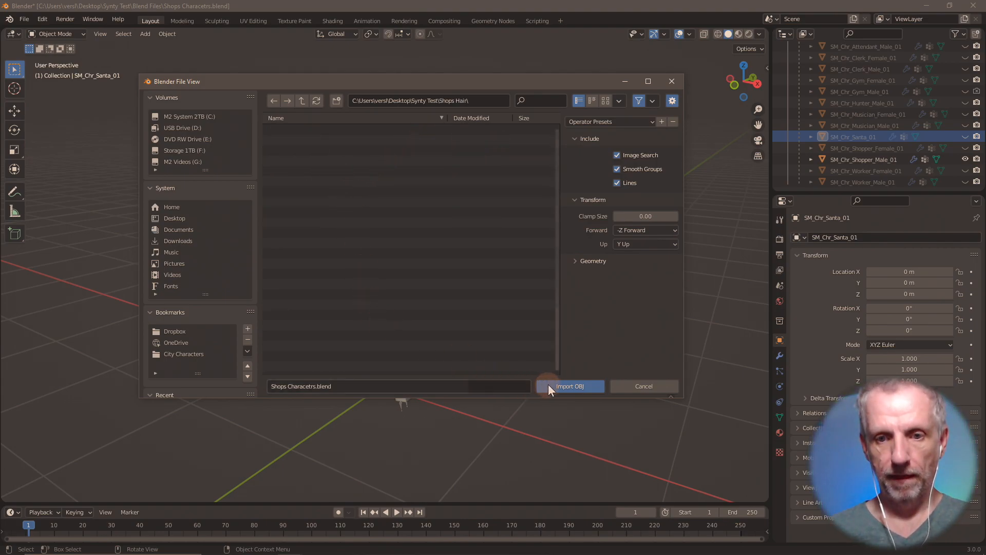
{"action": "left_click", "coordinate": [623, 381]}
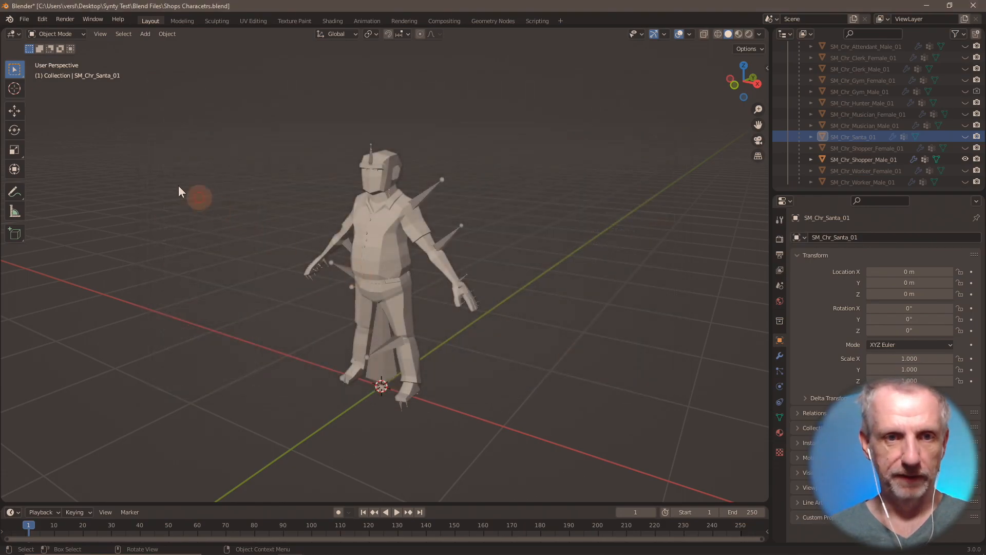
{"action": "left_click", "coordinate": [21, 18]}
{"action": "mouse_move", "coordinate": [62, 166]}
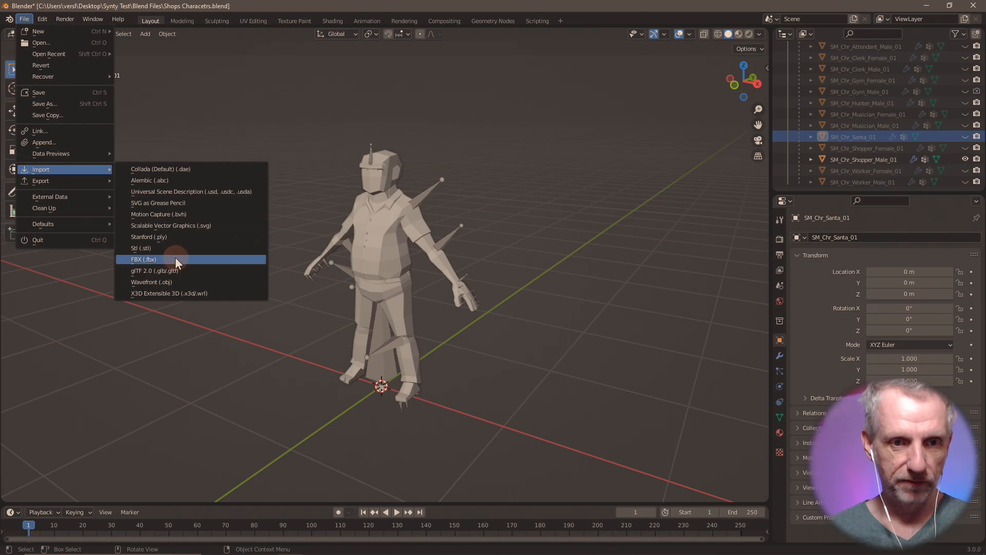
{"action": "left_click", "coordinate": [174, 257]}
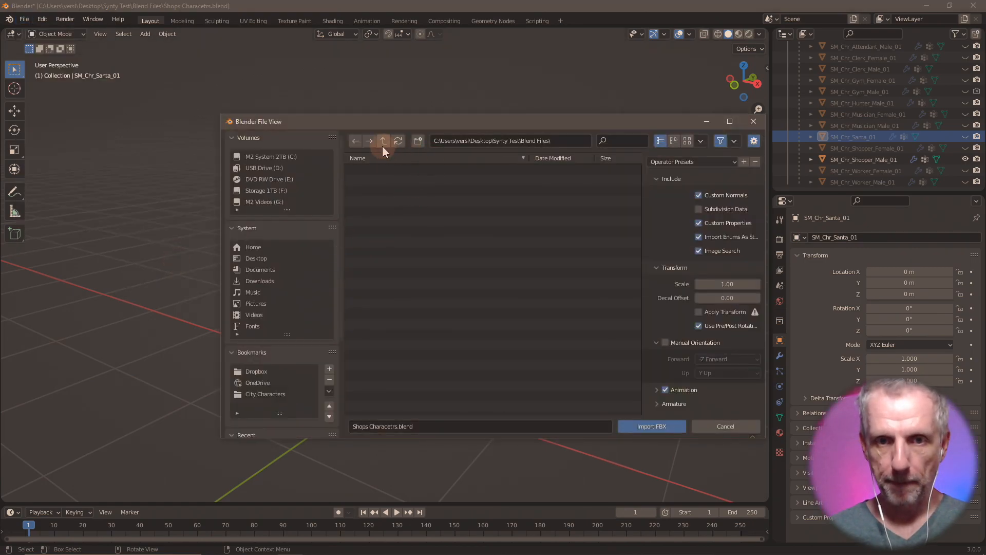
- Import SM_Chr_Hair_Beard_01.fbx from Shops Hair with Animation turned off
{"action": "left_click", "coordinate": [383, 140]}
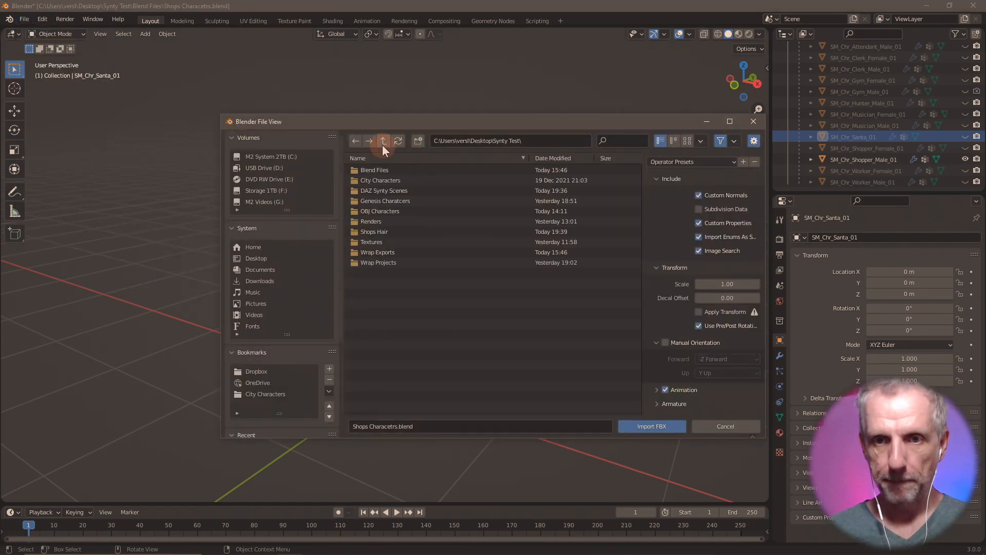
{"action": "double_click", "coordinate": [423, 230]}
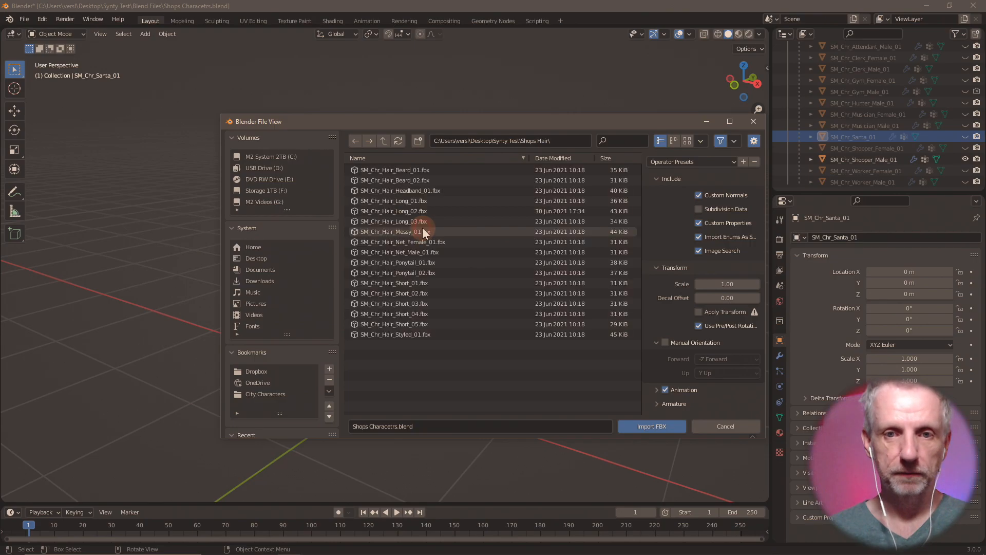
{"action": "left_click", "coordinate": [404, 171]}
{"action": "left_click", "coordinate": [408, 336], "text": "shift"}
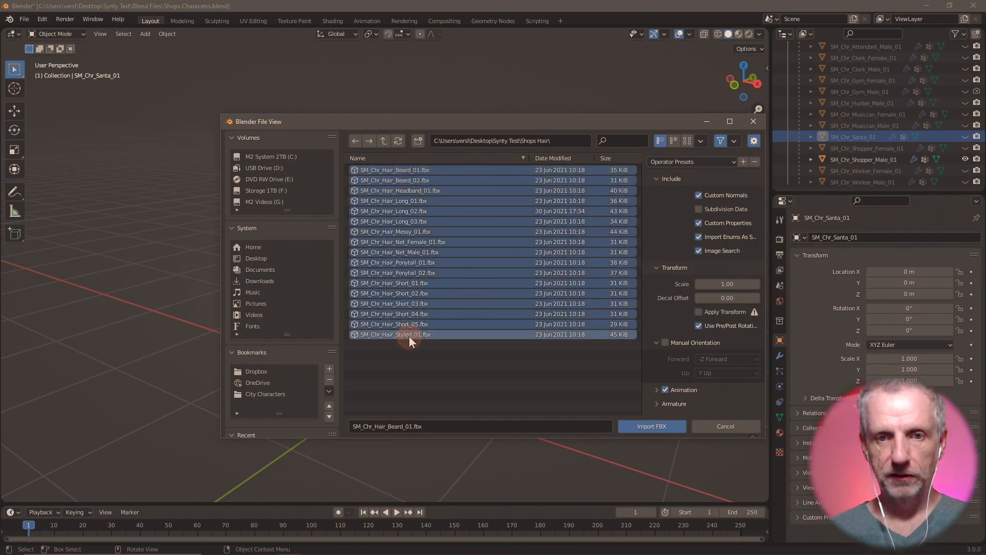
{"action": "left_click", "coordinate": [427, 363]}
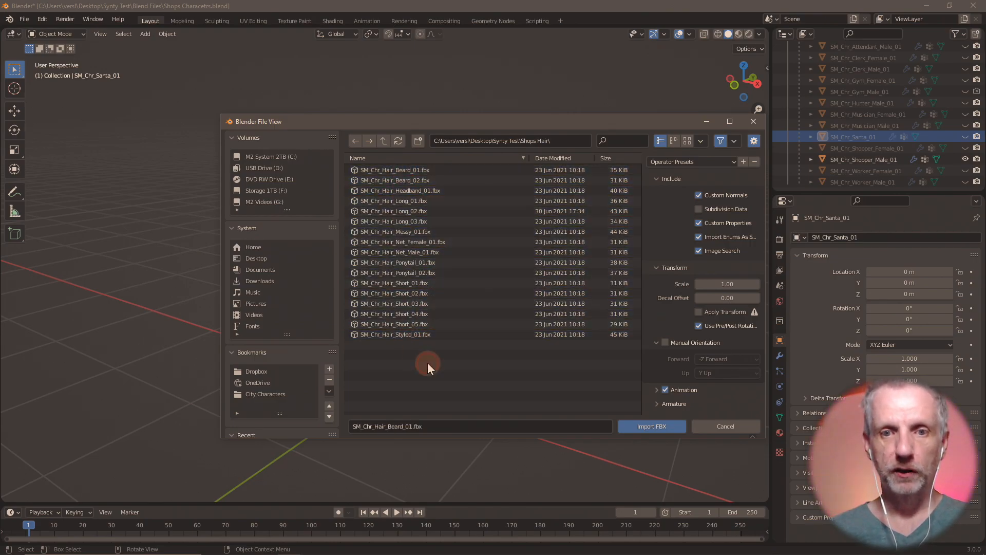
{"action": "left_click", "coordinate": [390, 170]}
{"action": "left_click", "coordinate": [666, 390]}
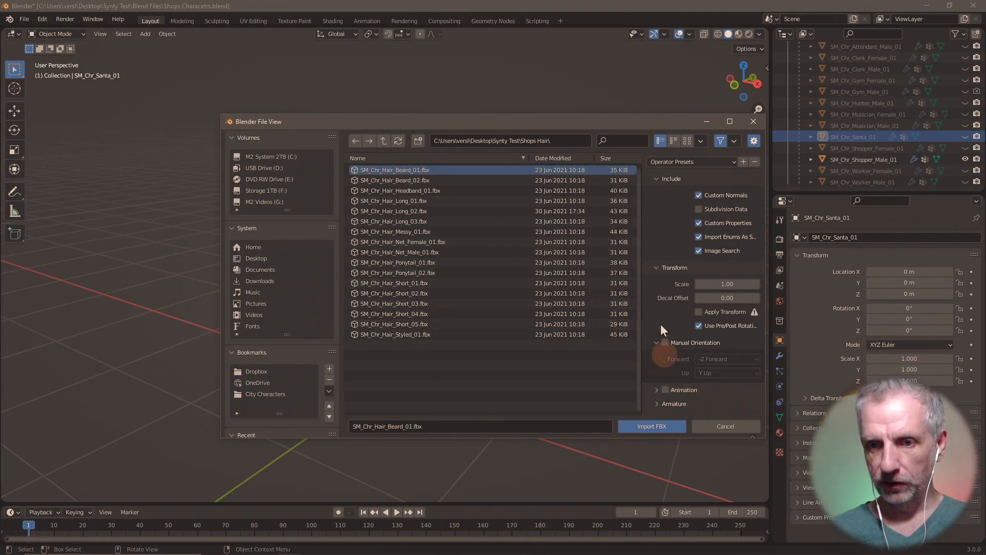
{"action": "left_click", "coordinate": [659, 425]}
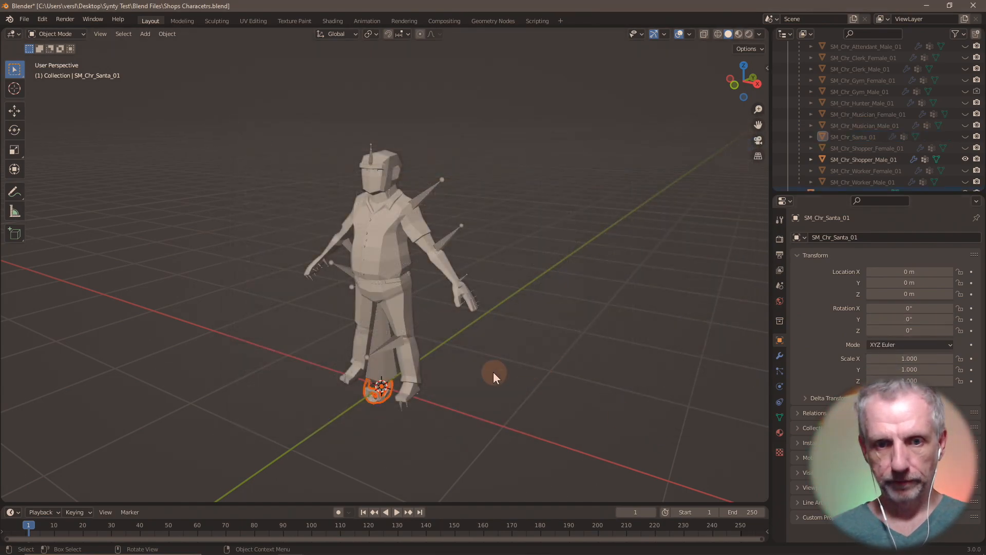
{"action": "key", "text": "KP_Decimal"}
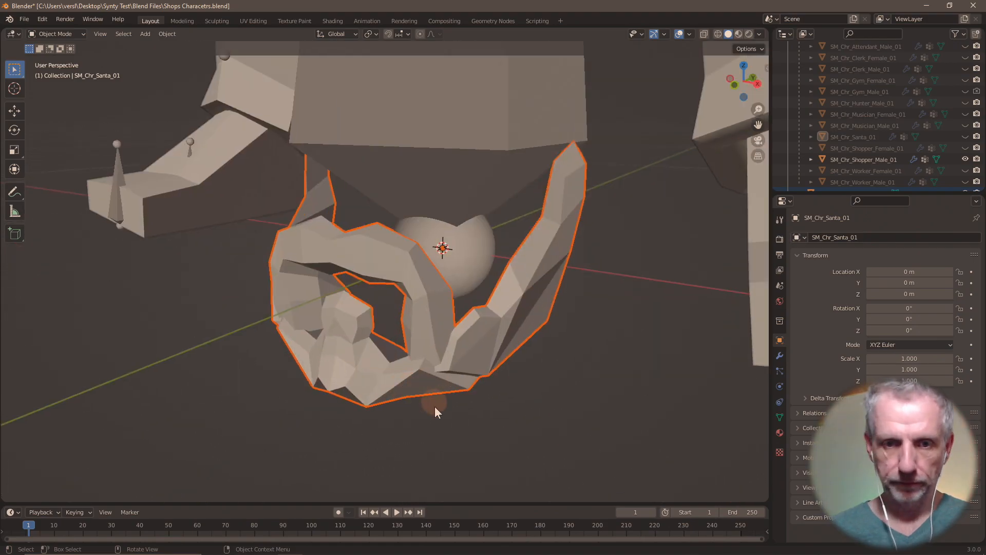
{"action": "mouse_move", "coordinate": [459, 381]}
{"action": "middle_mouse_down"}
{"action": "mouse_move", "coordinate": [409, 380]}
{"action": "mouse_move", "coordinate": [481, 406]}
{"action": "mouse_move", "coordinate": [582, 396]}
{"action": "mouse_move", "coordinate": [476, 390]}
{"action": "middle_mouse_up"}
{"action": "scroll", "coordinate": [476, 390], "scroll_direction": "down", "scroll_amount": 5}
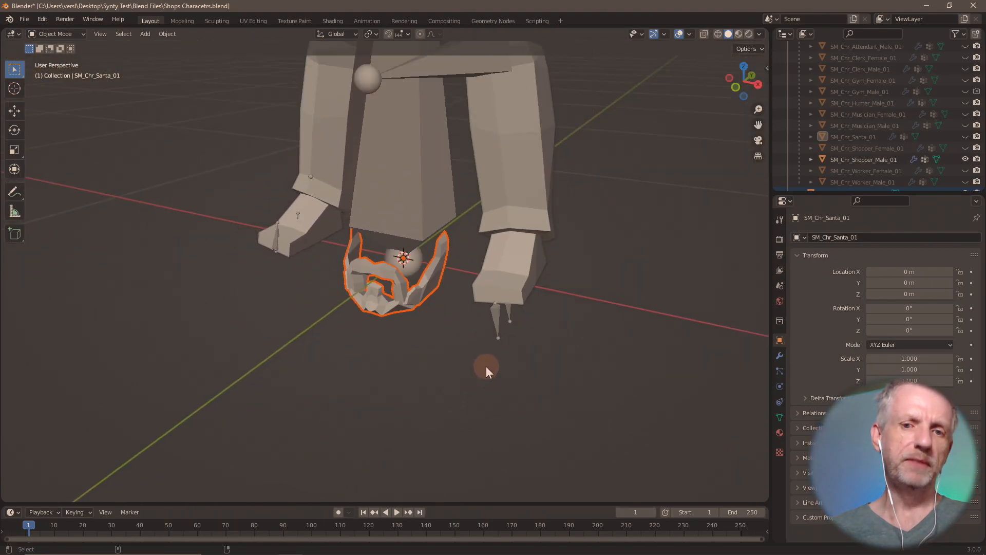
{"action": "middle_click_drag", "start_coordinate": [458, 364], "coordinate": [507, 282]}
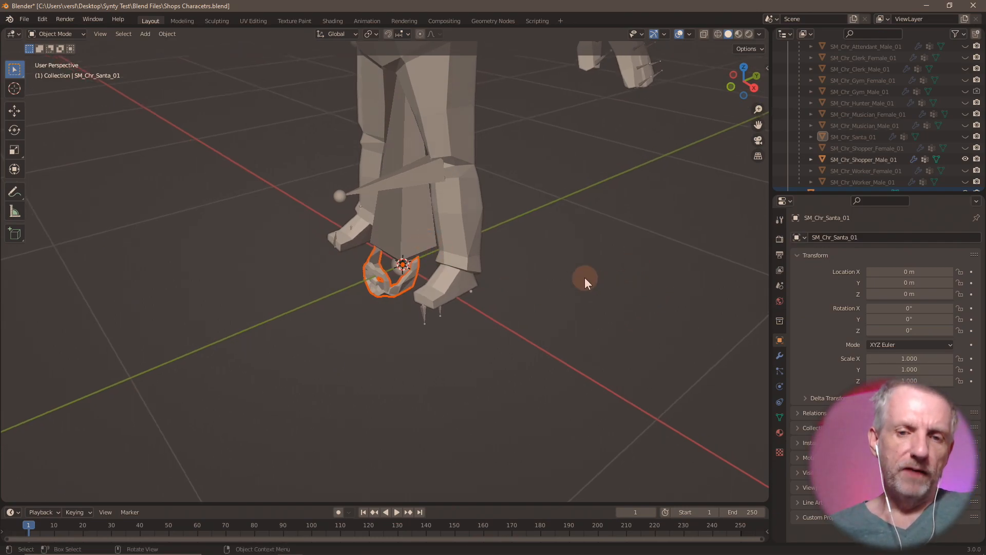
{"action": "middle_click_drag", "start_coordinate": [584, 277], "coordinate": [557, 411]}
{"action": "scroll", "coordinate": [543, 421], "scroll_direction": "down", "scroll_amount": 3}
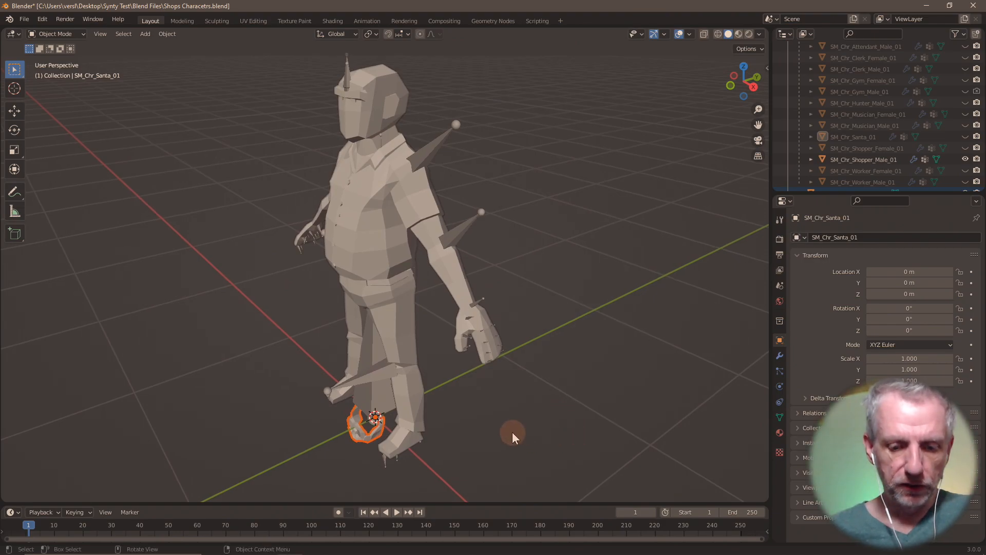
- Raise the beard straight up along Z onto the face and frame it
{"action": "key", "text": "g"}
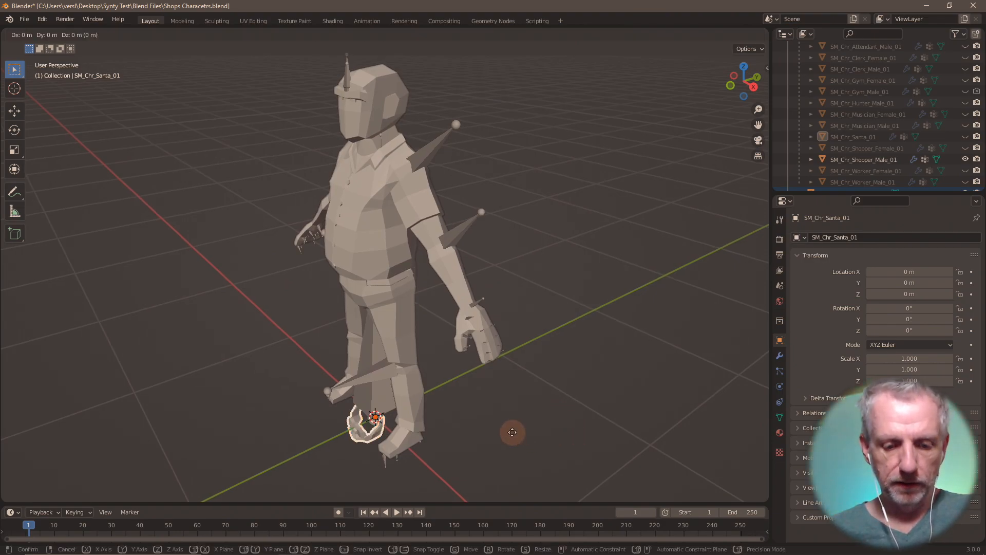
{"action": "key", "text": "z"}
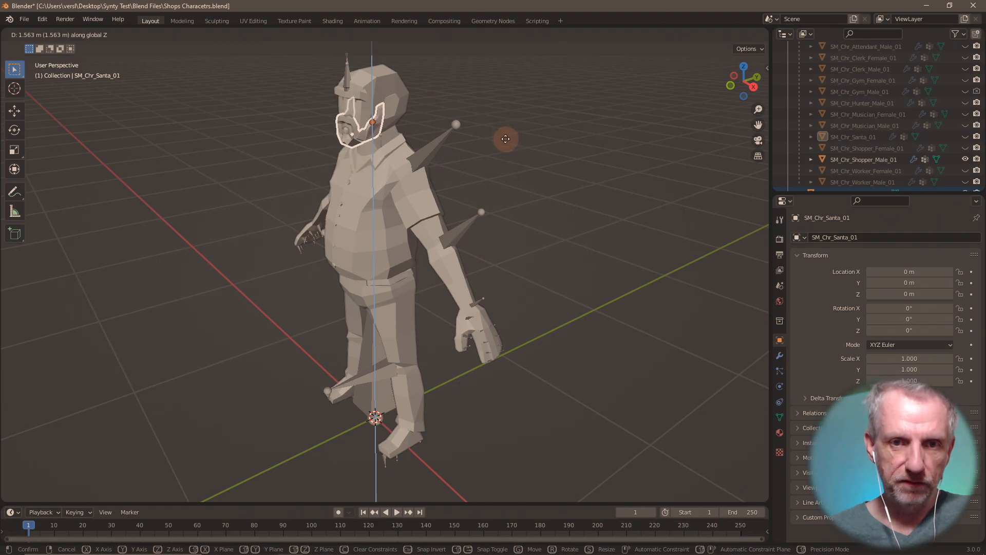
{"action": "left_click", "coordinate": [505, 139]}
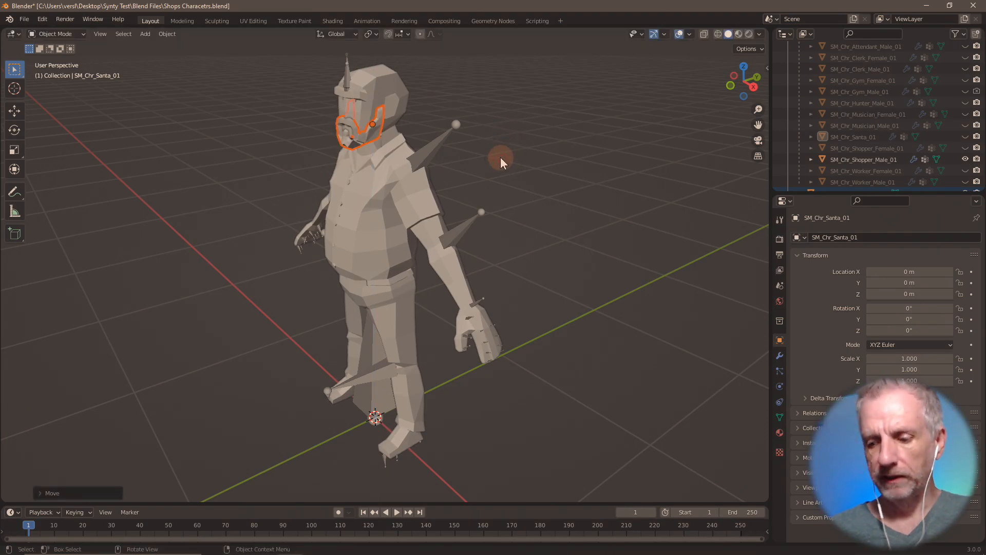
{"action": "key", "text": "KP_Decimal"}
- Select SM_Chr_Shopper_Male_01 and orbit to a side view of its jaw
{"action": "middle_click_drag", "start_coordinate": [486, 179], "coordinate": [533, 171]}
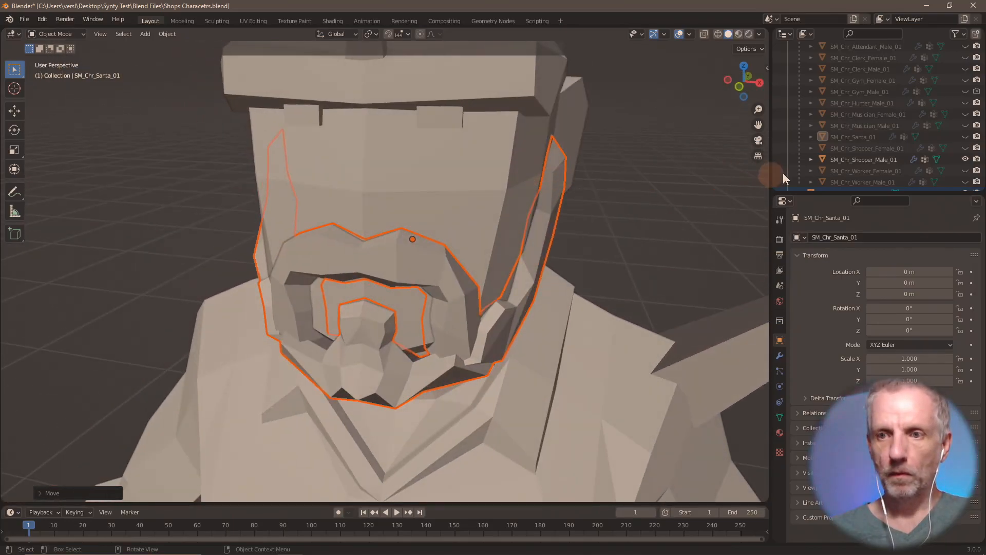
{"action": "scroll", "coordinate": [883, 161], "scroll_direction": "down", "scroll_amount": 1}
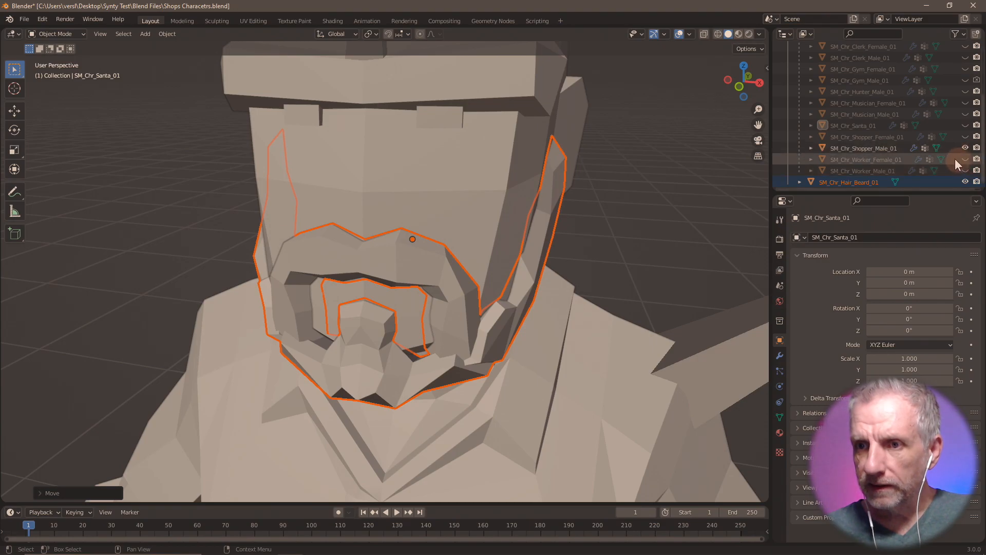
{"action": "left_click", "coordinate": [902, 149]}
{"action": "middle_click_drag", "start_coordinate": [720, 194], "coordinate": [629, 185]}
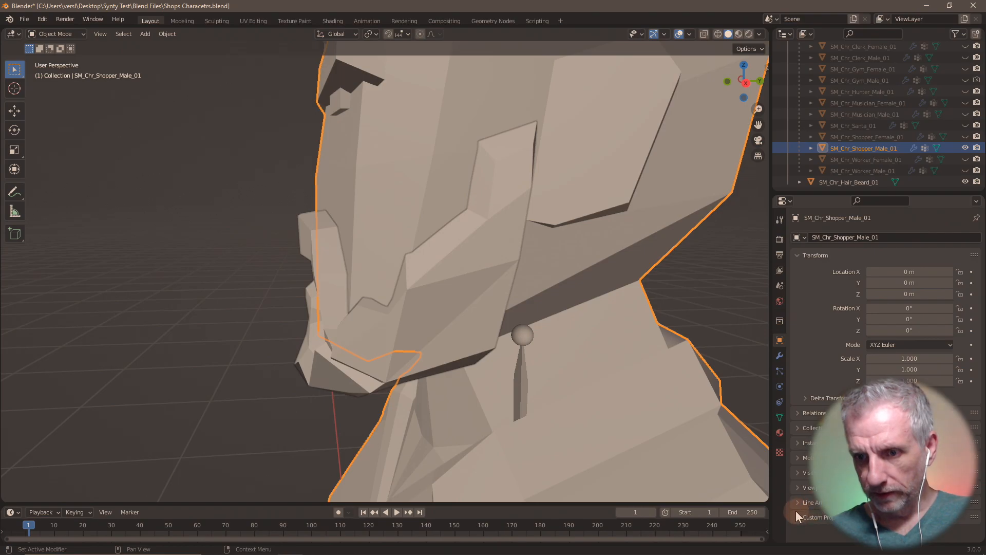
- Give the shopper male body a greenish viewport display colour
{"action": "left_click", "coordinate": [797, 487]}
{"action": "scroll", "coordinate": [822, 436], "scroll_direction": "down", "scroll_amount": 5}
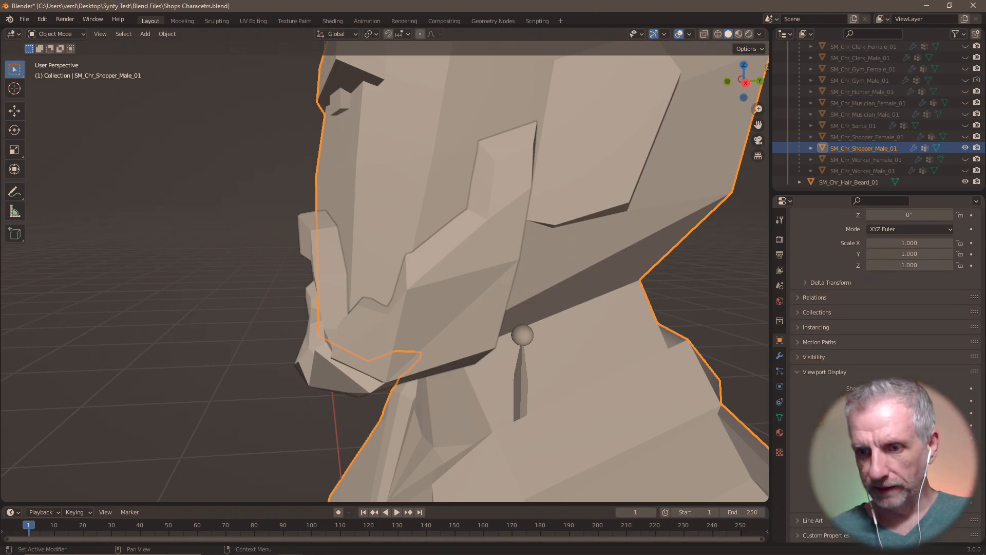
{"action": "left_click", "coordinate": [909, 476]}
{"action": "mouse_move", "coordinate": [898, 360]}
{"action": "left_mouse_down"}
{"action": "mouse_move", "coordinate": [902, 343]}
{"action": "mouse_move", "coordinate": [893, 339]}
{"action": "left_mouse_up"}
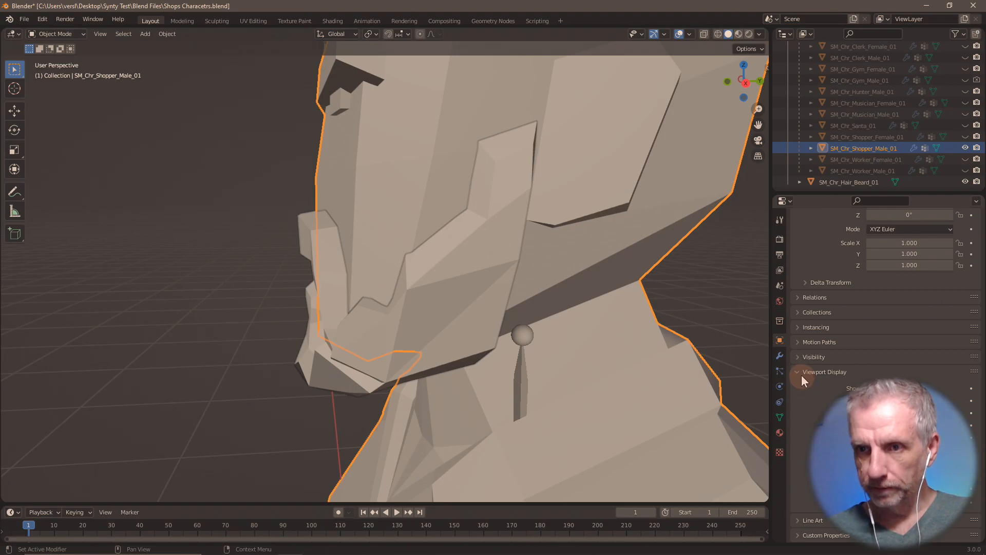
- Look over the shopper male's material settings, then show the active tool's Select Box settings
{"action": "left_click", "coordinate": [780, 433]}
{"action": "scroll", "coordinate": [844, 264], "scroll_direction": "down", "scroll_amount": 1}
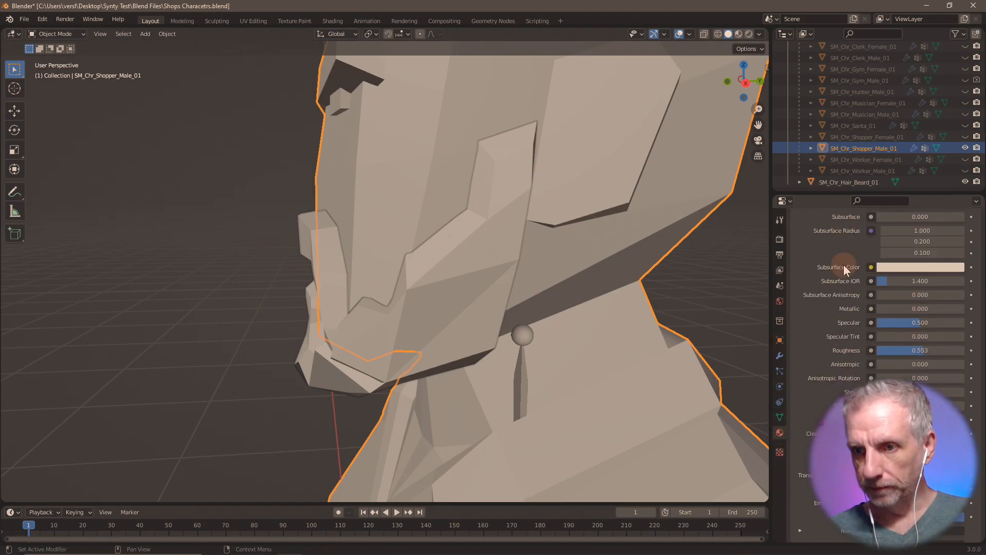
{"action": "scroll", "coordinate": [843, 264], "scroll_direction": "up", "scroll_amount": 1}
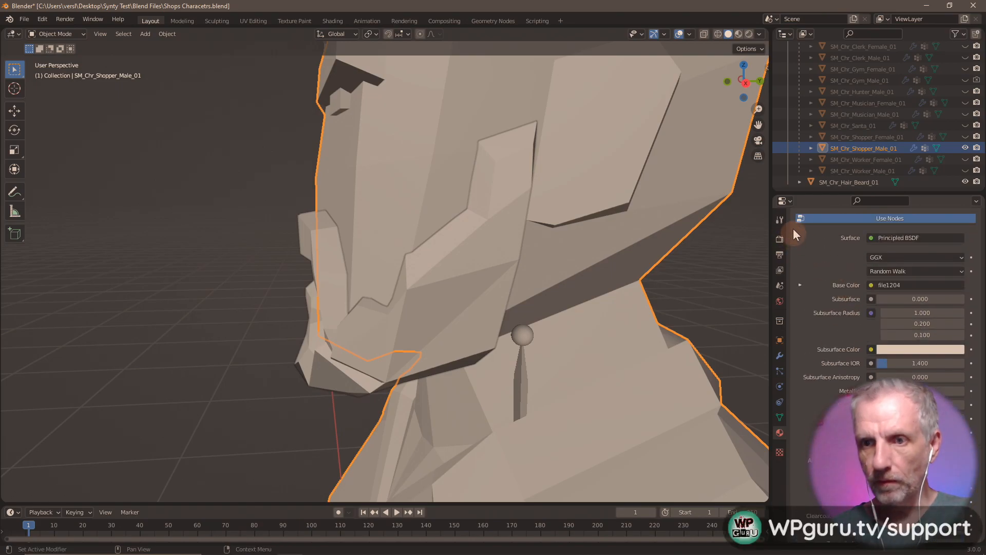
{"action": "left_click", "coordinate": [779, 218]}
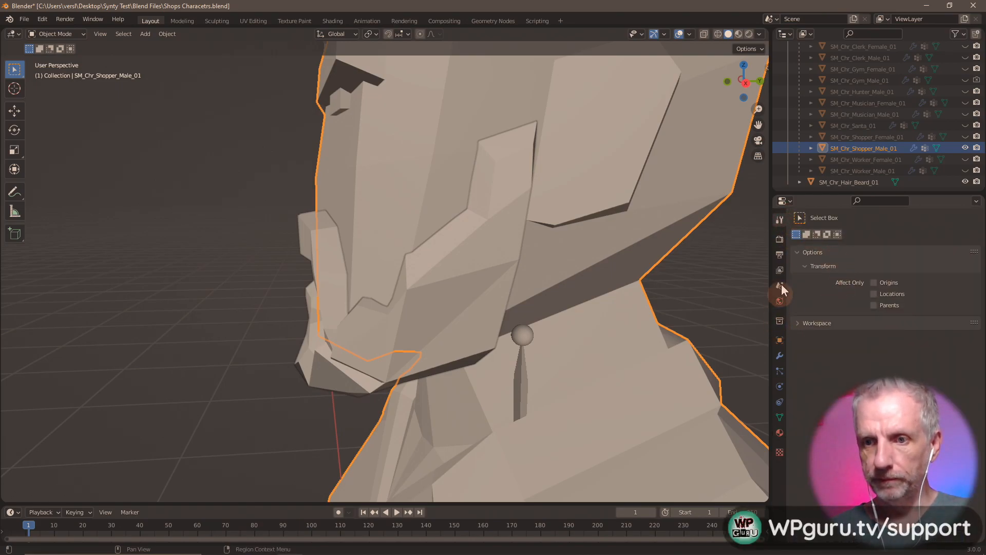
- Select SM_Chr_Hair_Beard_01 and raise it slightly along Z, checking in wireframe
{"action": "left_click", "coordinate": [852, 181]}
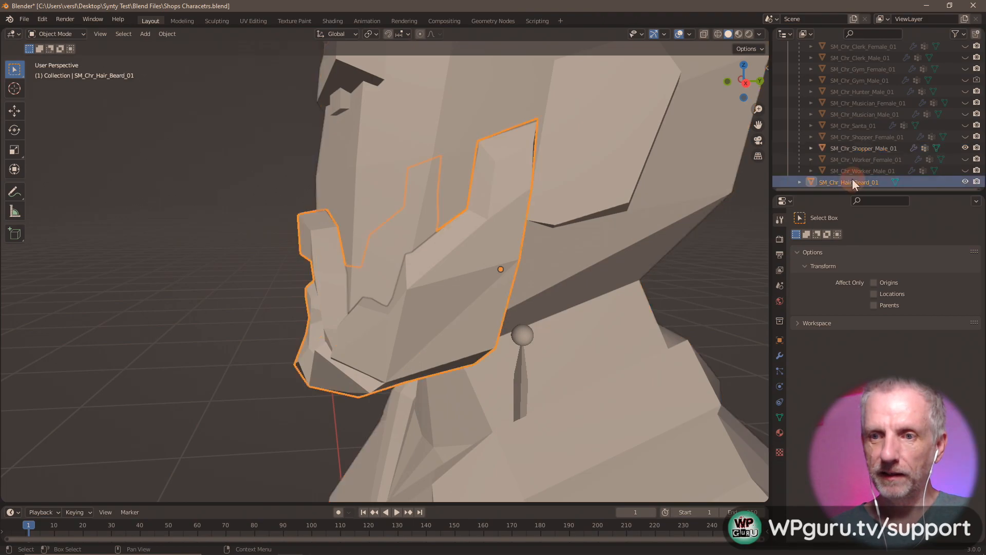
{"action": "key", "text": "shift+z"}
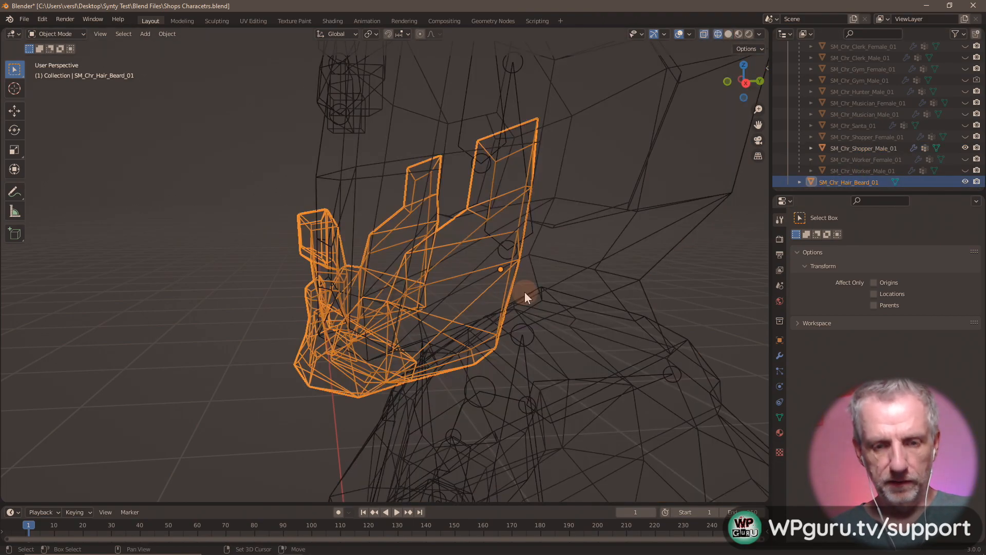
{"action": "middle_click_drag", "start_coordinate": [525, 292], "coordinate": [509, 285]}
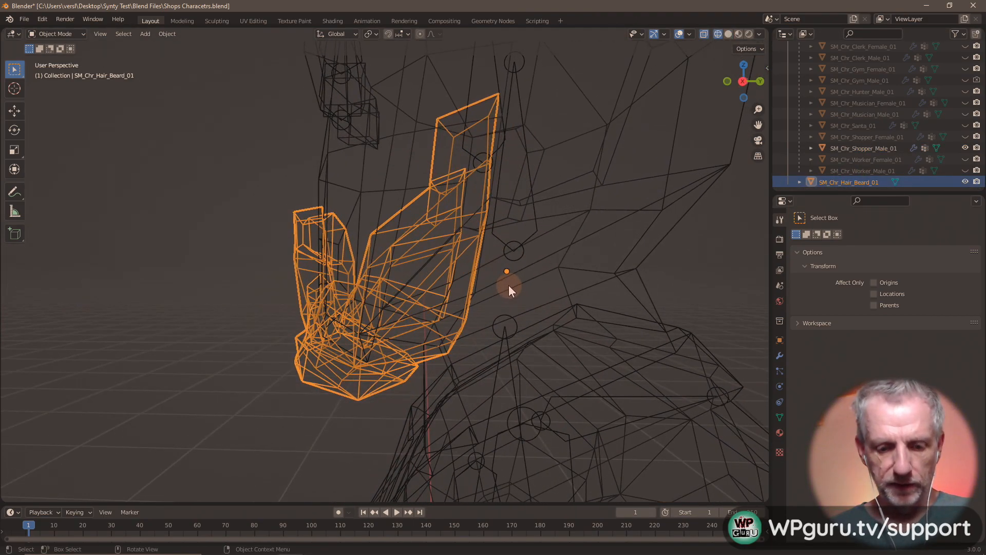
{"action": "key", "text": "g"}
{"action": "key", "text": "z"}
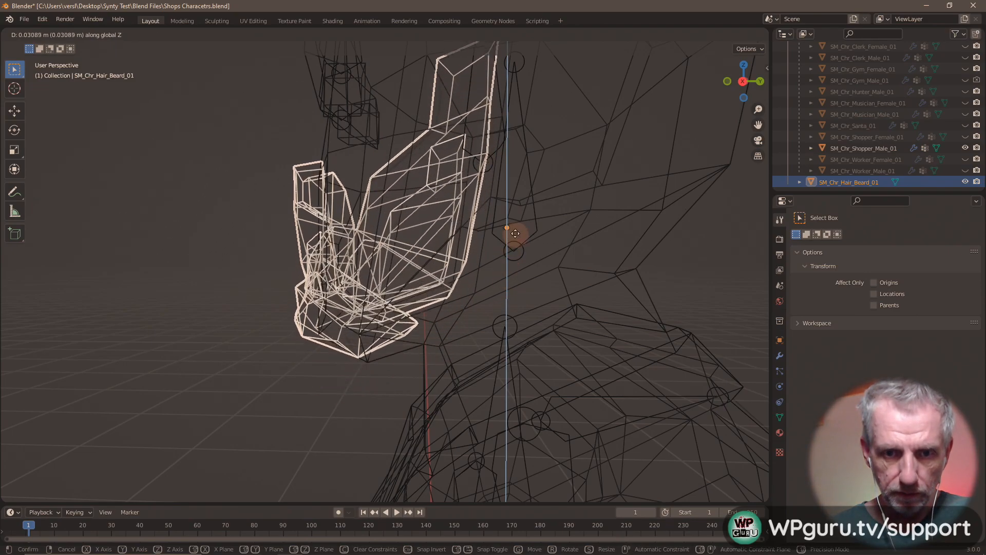
{"action": "left_click", "coordinate": [508, 280]}
{"action": "mouse_move", "coordinate": [506, 258]}
{"action": "middle_mouse_down"}
{"action": "mouse_move", "coordinate": [536, 309]}
{"action": "mouse_move", "coordinate": [639, 301]}
{"action": "mouse_move", "coordinate": [407, 302]}
{"action": "mouse_move", "coordinate": [481, 304]}
{"action": "mouse_move", "coordinate": [461, 297]}
{"action": "middle_mouse_up"}
{"action": "key", "text": "shift+z"}
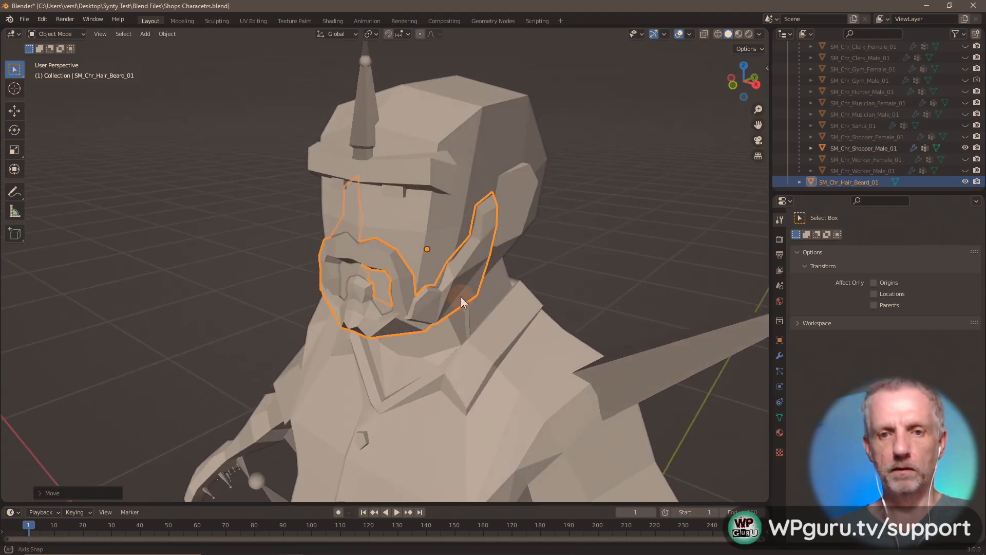
- Collapse the Armature hierarchy in the Outliner and orbit toward the head's side
{"action": "scroll", "coordinate": [857, 150], "scroll_direction": "up", "scroll_amount": 5}
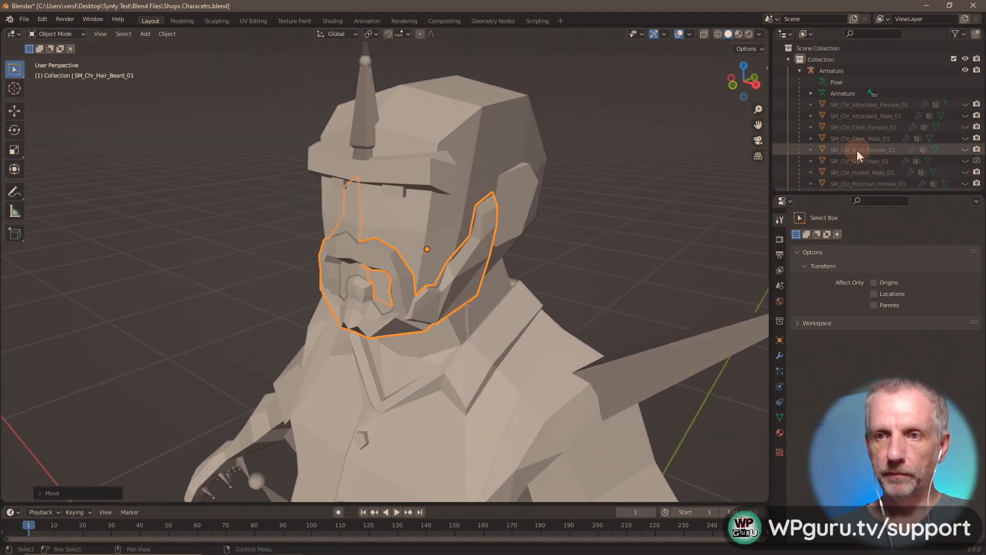
{"action": "left_click", "coordinate": [799, 71]}
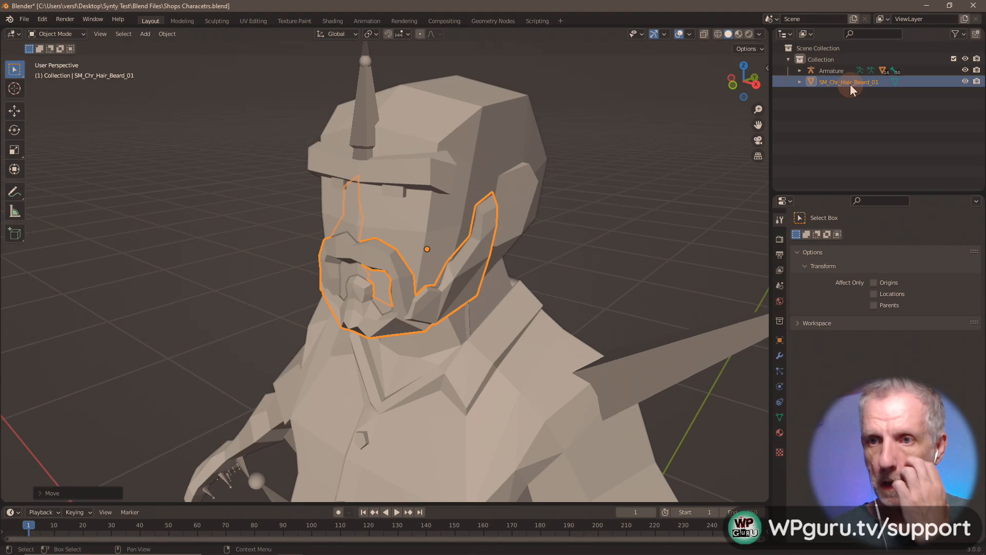
{"action": "left_click", "coordinate": [849, 84]}
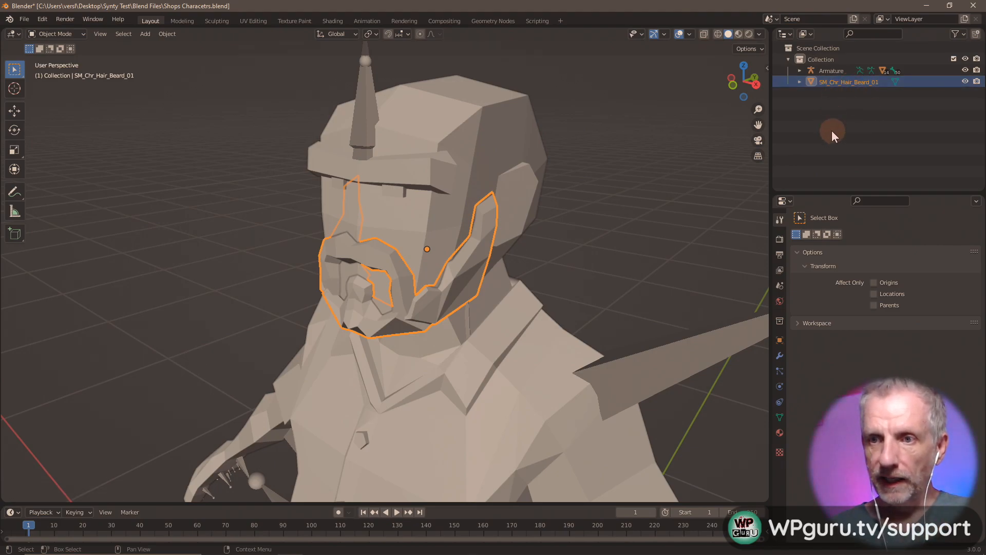
{"action": "middle_click_drag", "start_coordinate": [568, 168], "coordinate": [556, 171]}
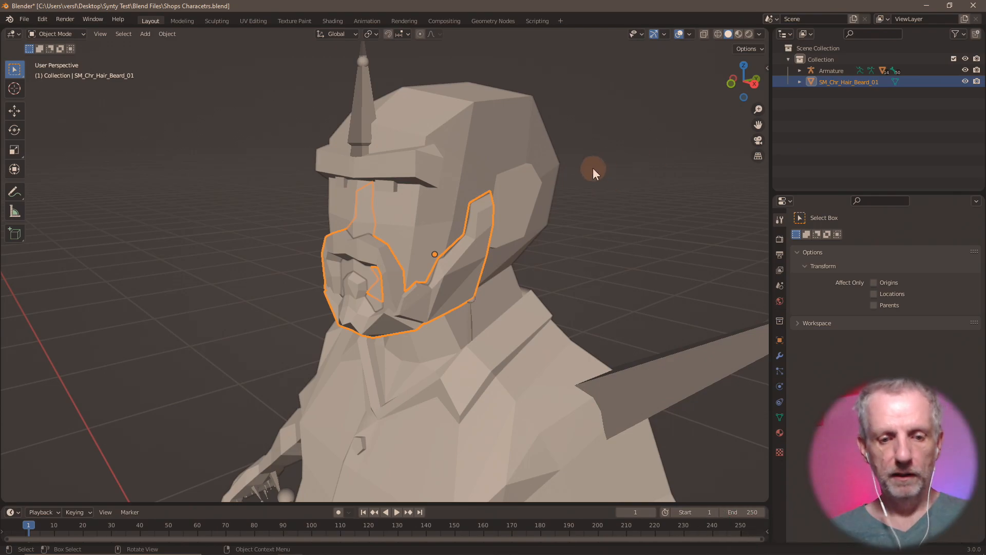
{"action": "left_click", "coordinate": [9, 19]}
- Start a Wavefront OBJ export and create a new OBJs folder inside Shops Hair
{"action": "mouse_move", "coordinate": [23, 19]}
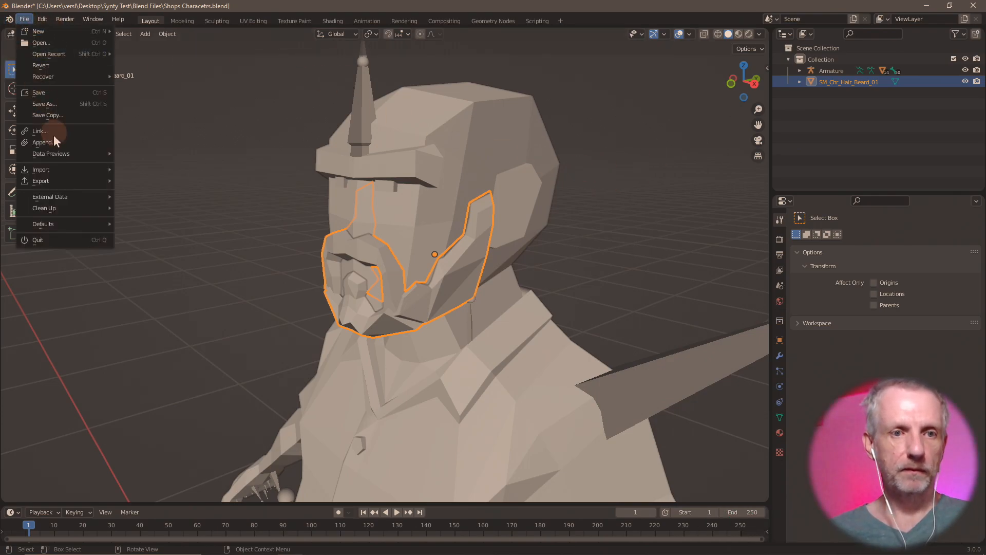
{"action": "mouse_move", "coordinate": [65, 181]}
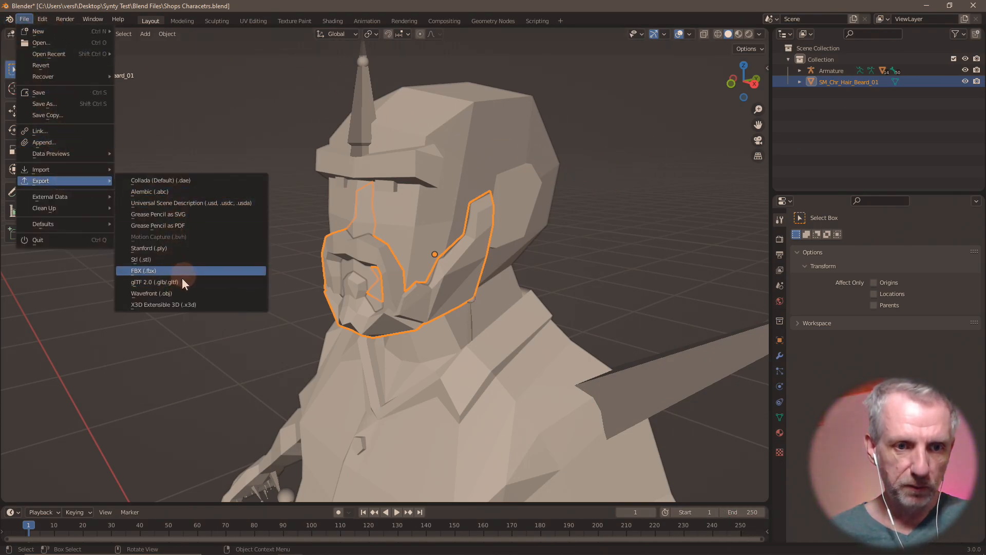
{"action": "left_click", "coordinate": [178, 293]}
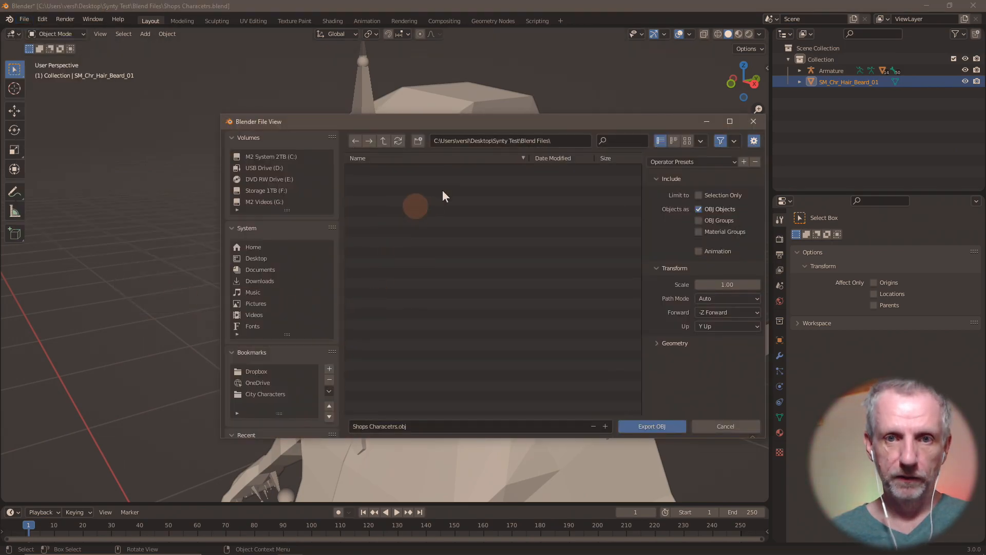
{"action": "left_click", "coordinate": [383, 141]}
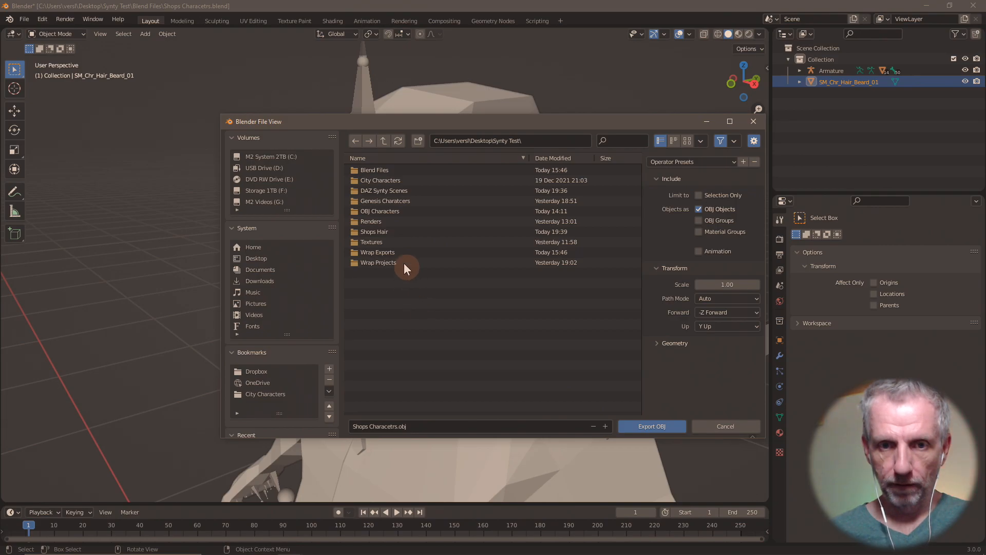
{"action": "left_click", "coordinate": [396, 231]}
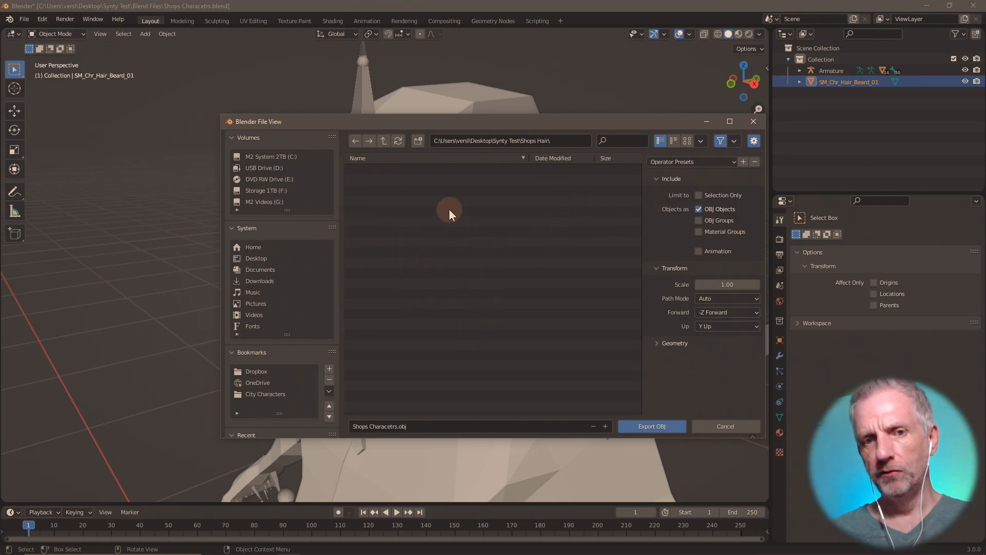
{"action": "left_click", "coordinate": [418, 140]}
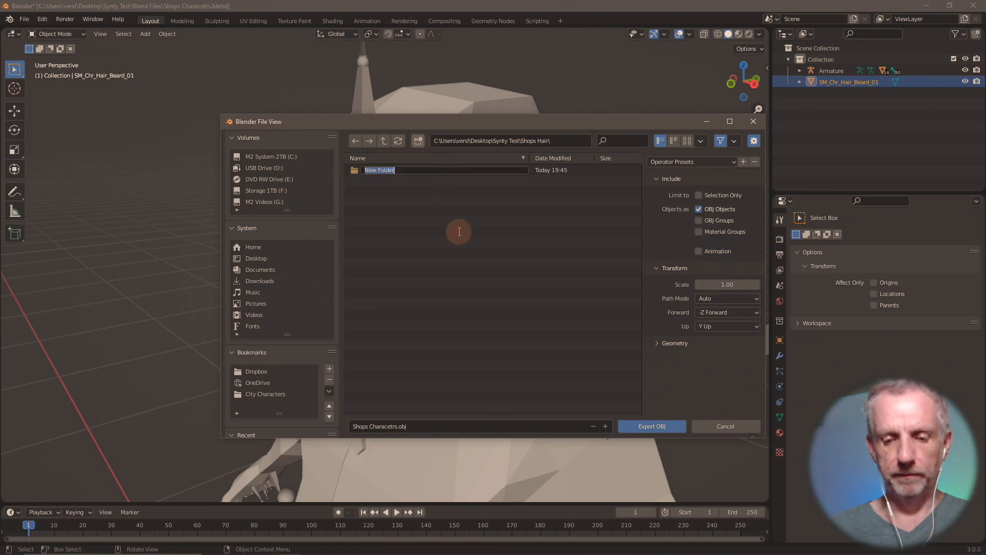
{"action": "type", "text": "OBJs"}
{"action": "key", "text": "Return"}
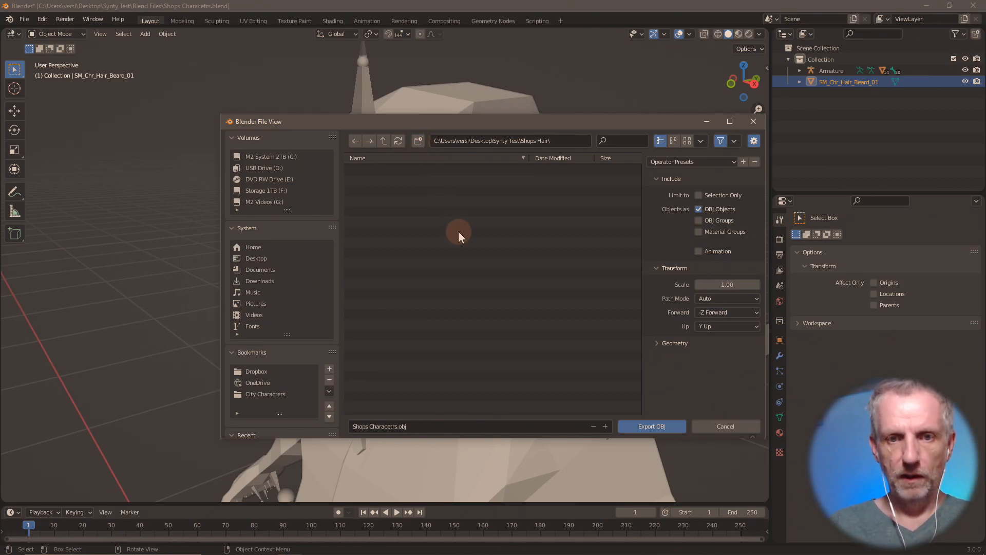
{"action": "double_click", "coordinate": [390, 167]}
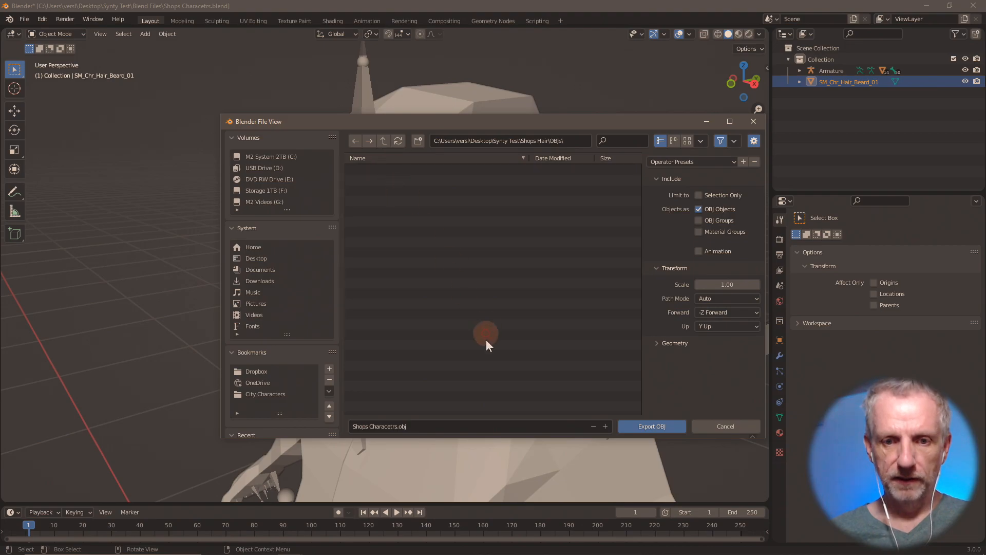
- Export only the selected beard as Beard 01.obj at scale 100
{"action": "left_click", "coordinate": [468, 424]}
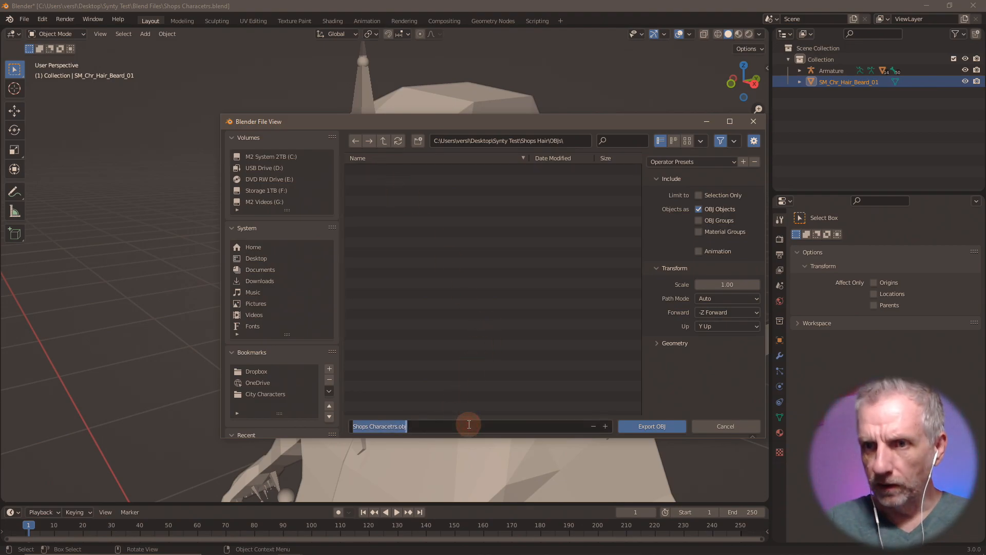
{"action": "type", "text": "Beard"}
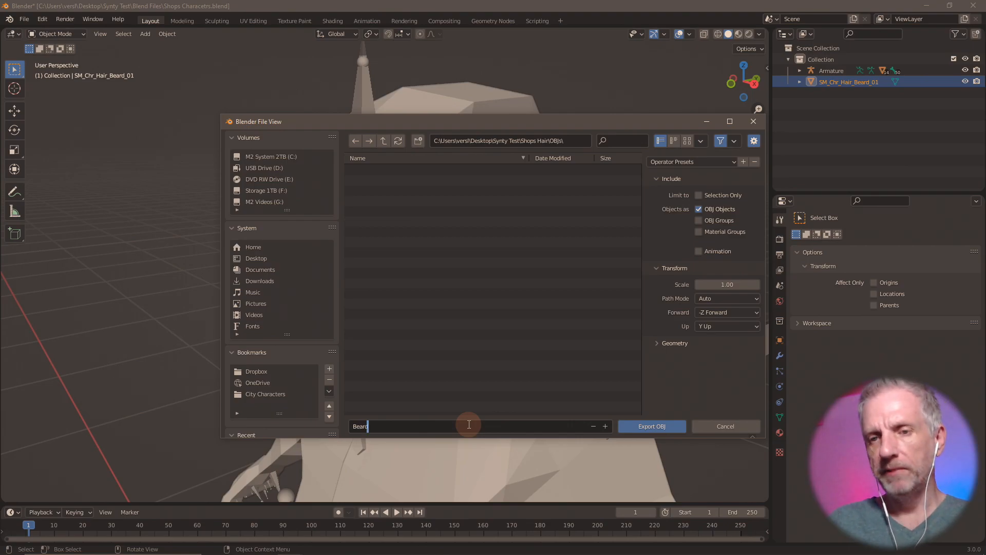
{"action": "type", "text": " 01"}
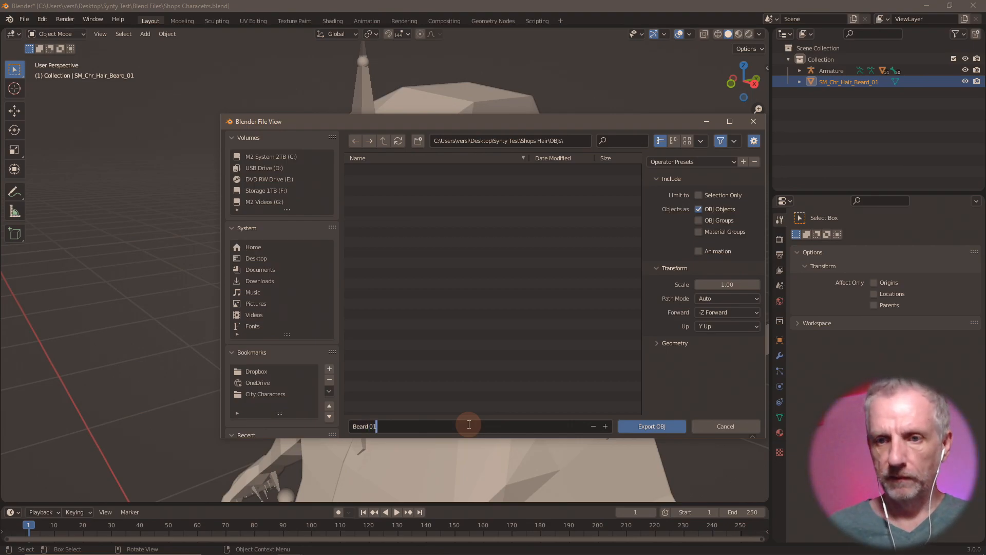
{"action": "left_click", "coordinate": [733, 287]}
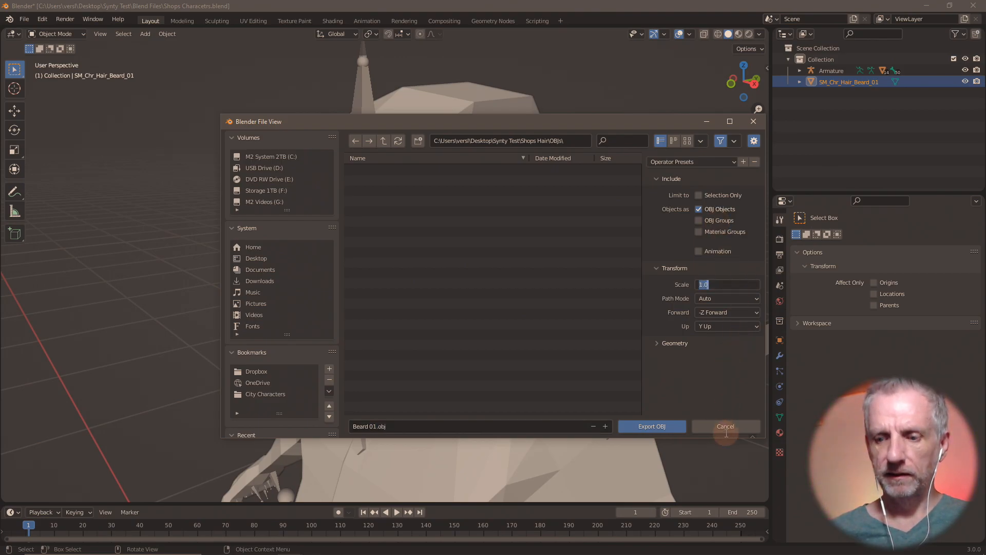
{"action": "type", "text": "100"}
{"action": "key", "text": "Return"}
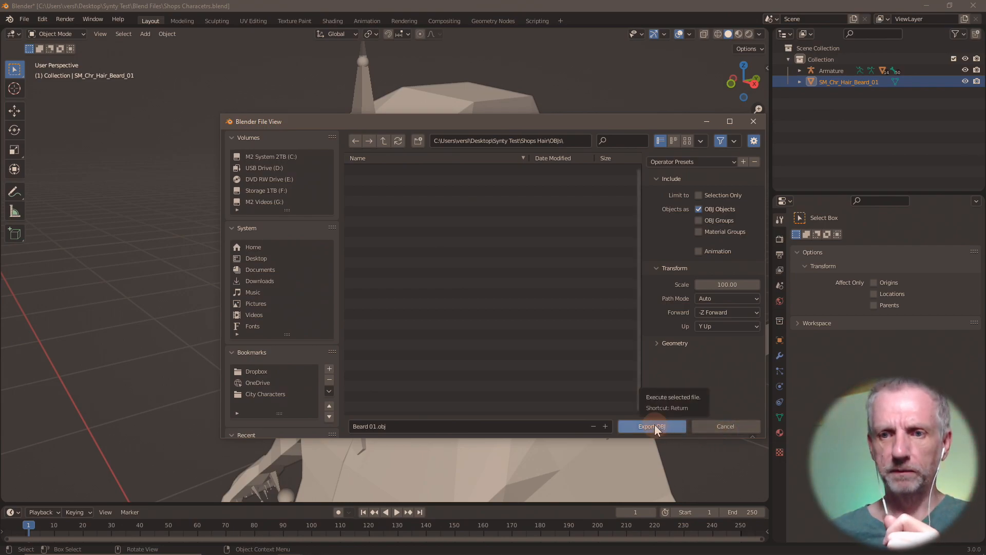
{"action": "left_click", "coordinate": [700, 195]}
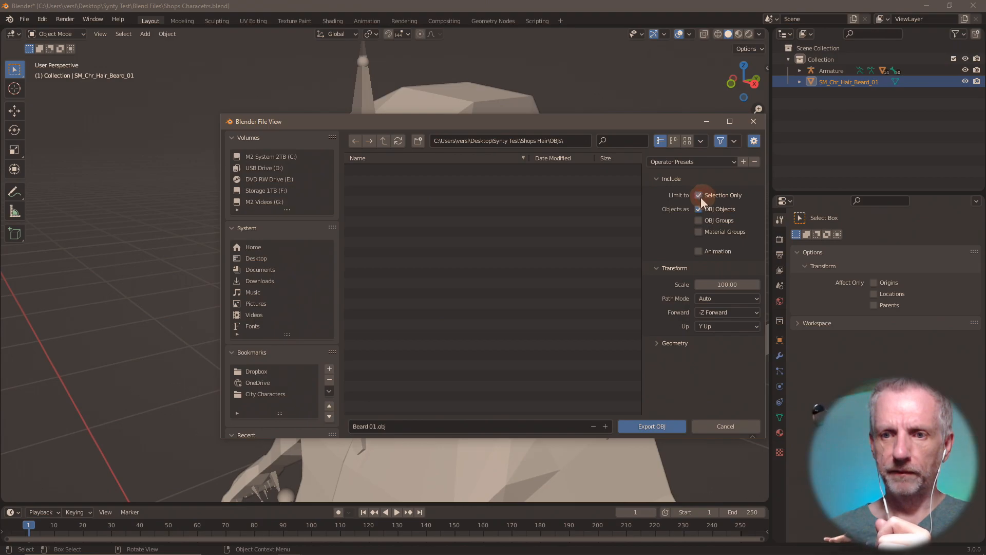
{"action": "left_click", "coordinate": [652, 426]}
{"action": "key", "text": "alt+Tab"}
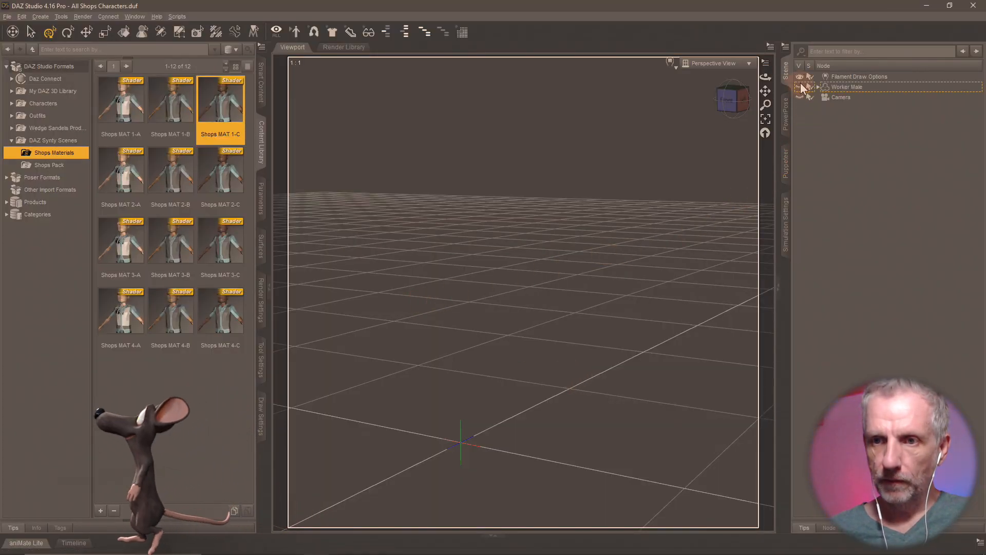
- Import Beard 01.obj from the OBJs folder into DAZ Studio, accepting the import settings
{"action": "left_click", "coordinate": [9, 18]}
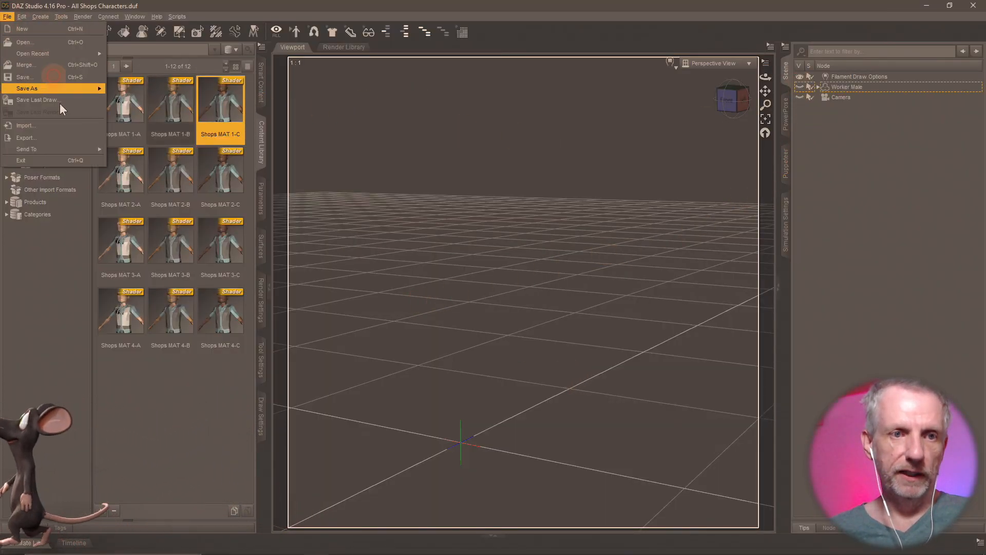
{"action": "left_click", "coordinate": [60, 133]}
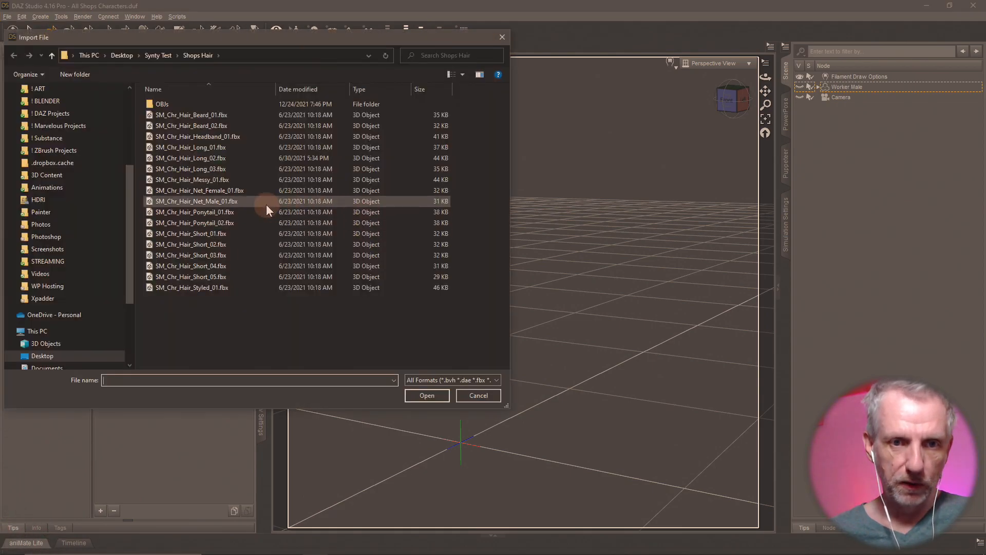
{"action": "double_click", "coordinate": [181, 104]}
{"action": "left_click", "coordinate": [174, 111]}
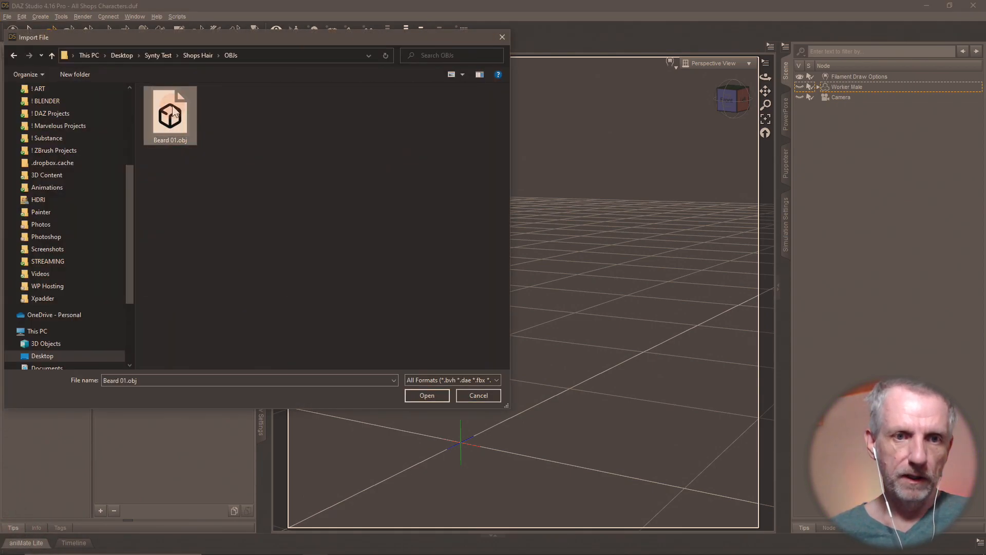
{"action": "left_click", "coordinate": [427, 395]}
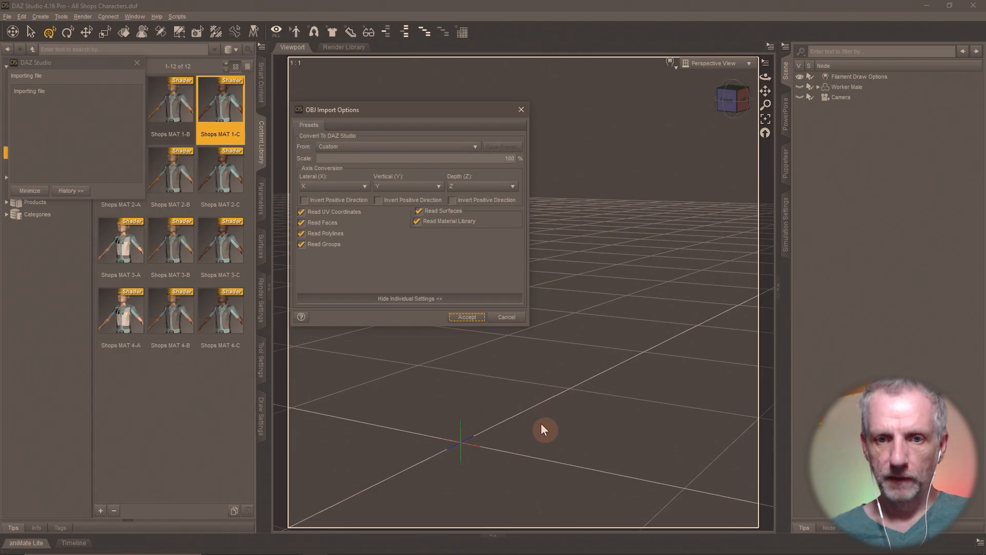
{"action": "left_click", "coordinate": [468, 315]}
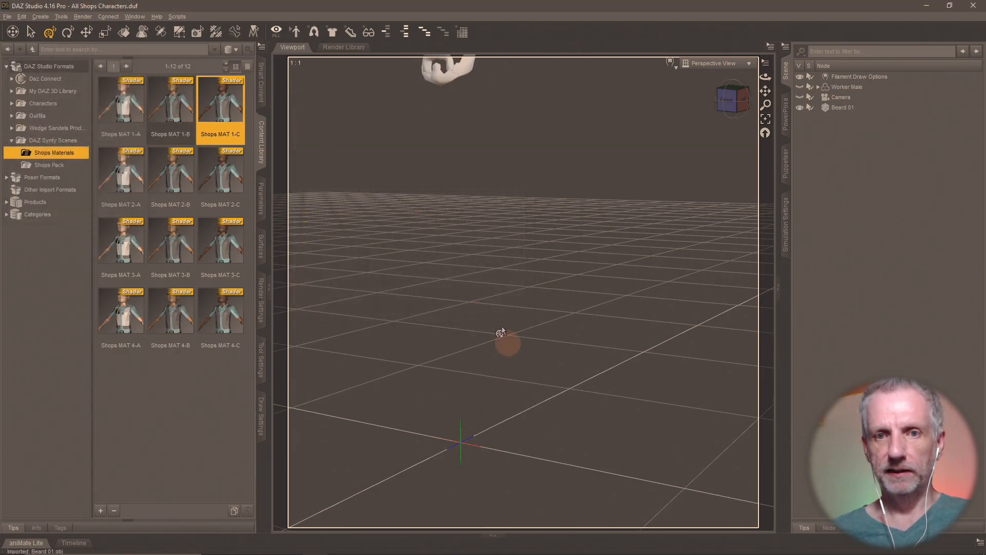
{"action": "scroll", "coordinate": [495, 295], "scroll_direction": "down", "scroll_amount": 3}
{"action": "middle_click_drag", "start_coordinate": [536, 352], "coordinate": [572, 339]}
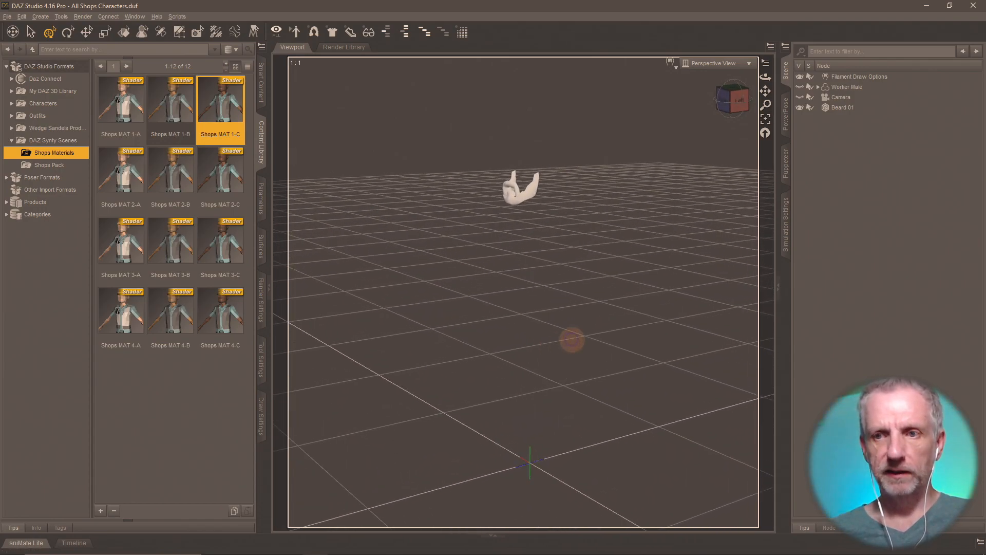
- Unhide the Worker Male figure and frame its head
{"action": "left_click", "coordinate": [800, 87]}
{"action": "scroll", "coordinate": [668, 209], "scroll_direction": "up", "scroll_amount": 6}
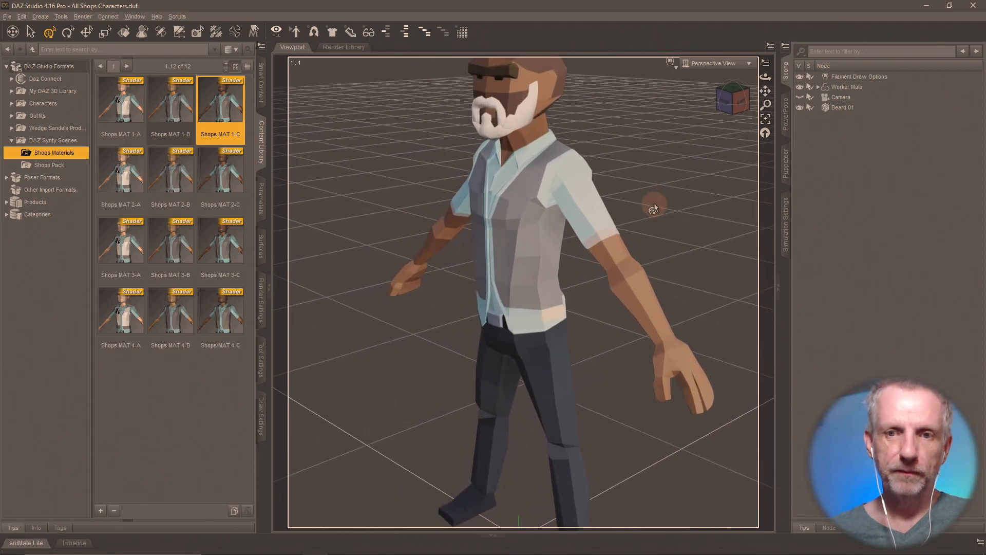
{"action": "middle_click_drag", "start_coordinate": [654, 207], "coordinate": [652, 198]}
{"action": "scroll", "coordinate": [648, 200], "scroll_direction": "up", "scroll_amount": 5}
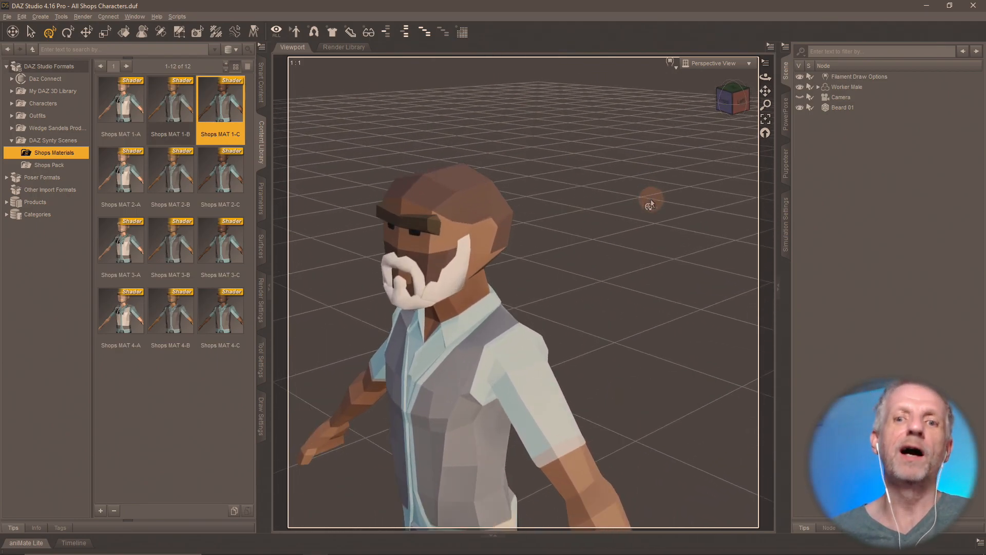
{"action": "middle_click_drag", "start_coordinate": [597, 233], "coordinate": [573, 244]}
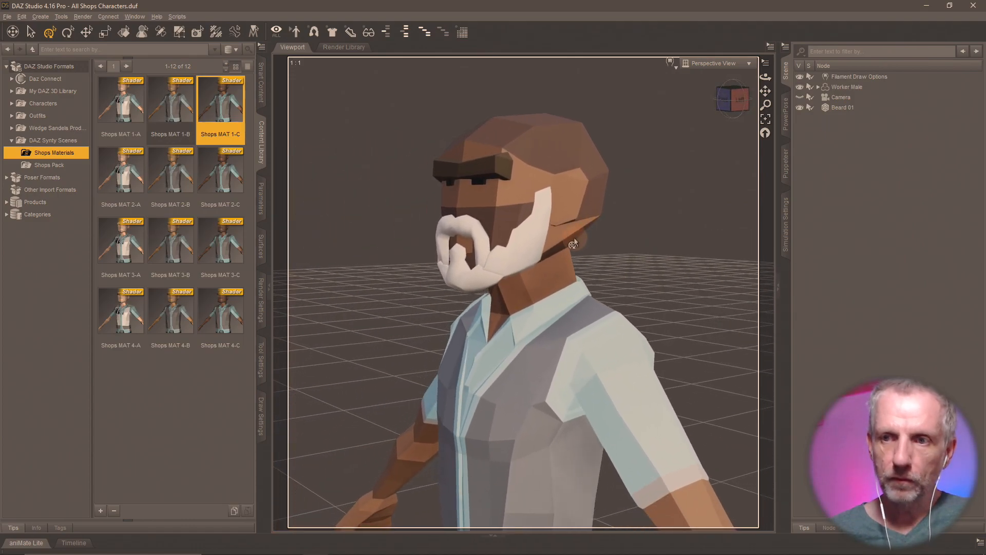
- Select Beard 01, show its transform parameters, and inspect the beard closely on the face
{"action": "left_click", "coordinate": [842, 108]}
{"action": "left_click", "coordinate": [261, 200]}
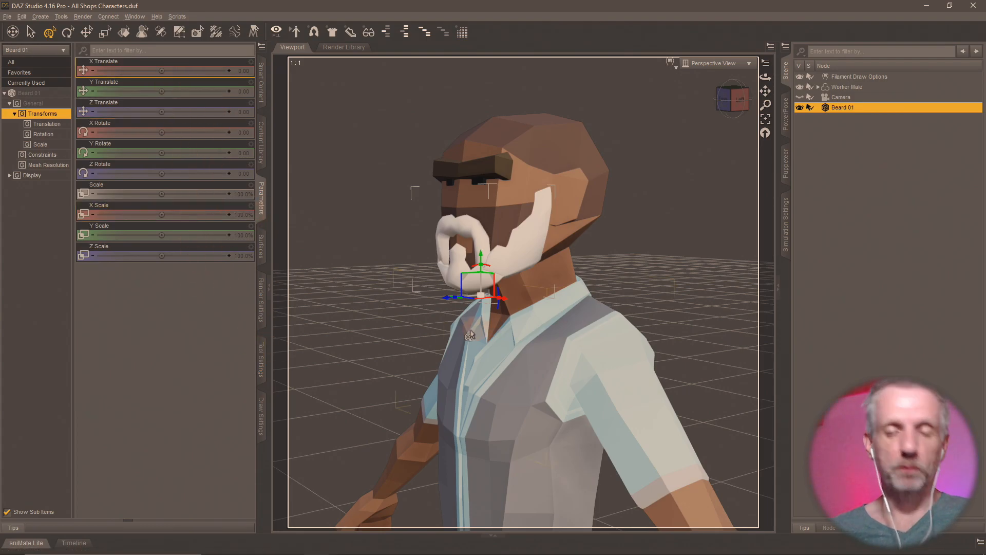
{"action": "middle_click_drag", "start_coordinate": [465, 329], "coordinate": [466, 332]}
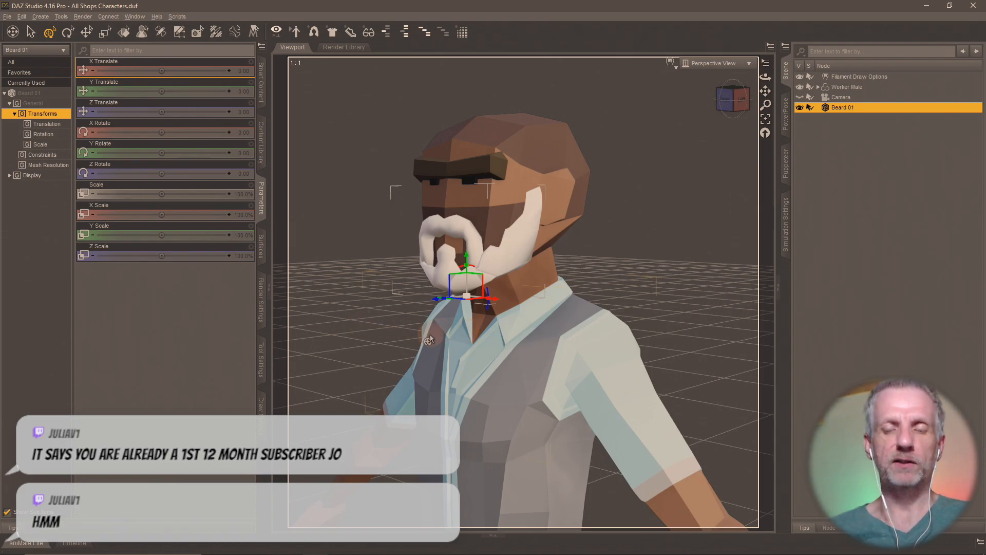
{"action": "middle_click_drag", "start_coordinate": [432, 334], "coordinate": [488, 304]}
{"action": "scroll", "coordinate": [429, 337], "scroll_direction": "up", "scroll_amount": 3}
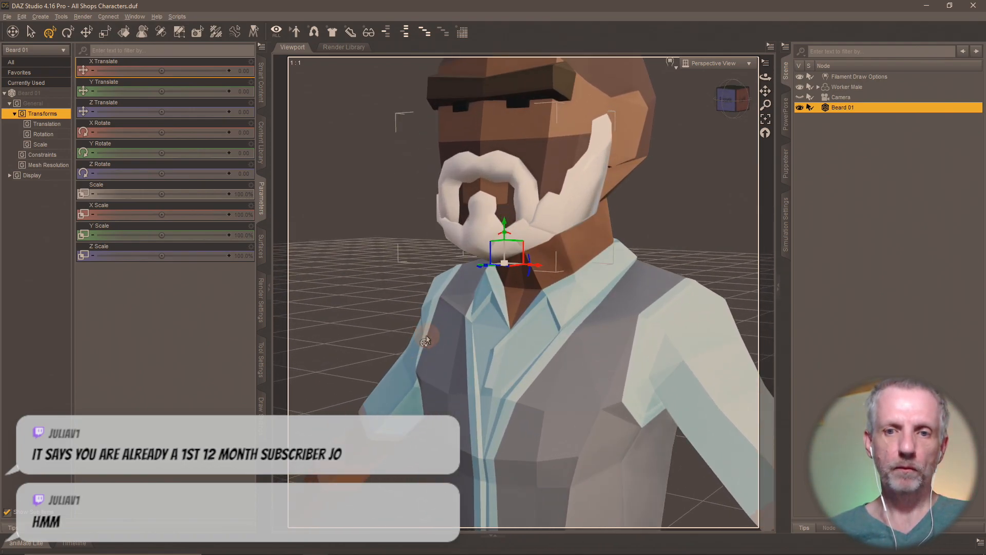
{"action": "middle_click_drag", "start_coordinate": [430, 337], "coordinate": [462, 445]}
{"action": "scroll", "coordinate": [426, 339], "scroll_direction": "up", "scroll_amount": 2}
{"action": "mouse_move", "coordinate": [426, 339]}
{"action": "middle_mouse_down"}
{"action": "mouse_move", "coordinate": [359, 318]}
{"action": "mouse_move", "coordinate": [432, 339]}
{"action": "middle_mouse_up"}
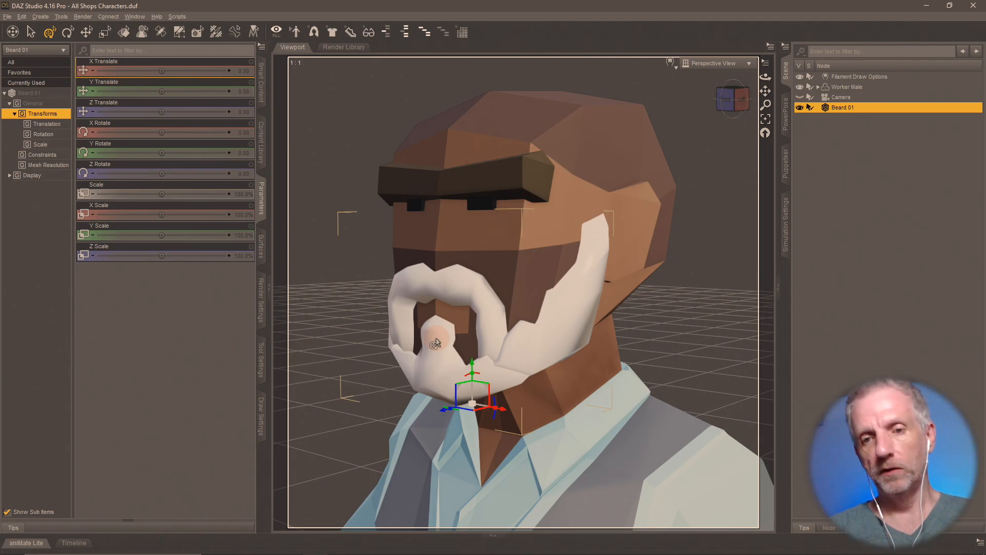
{"action": "key", "text": "alt+Tab"}
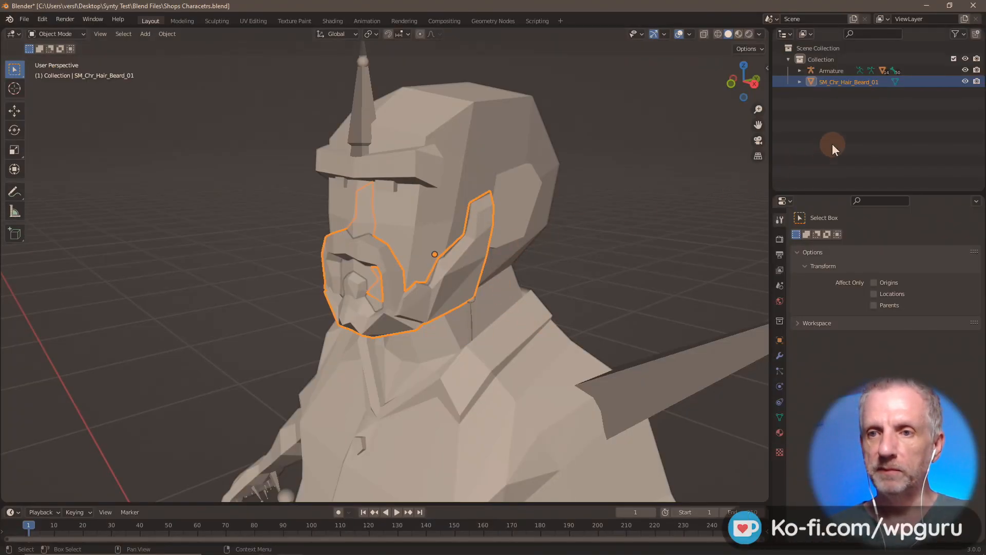
- Hide SM_Chr_Hair_Beard_01 and import SM_Chr_Hair_Beard_02.fbx
{"action": "left_click", "coordinate": [965, 81]}
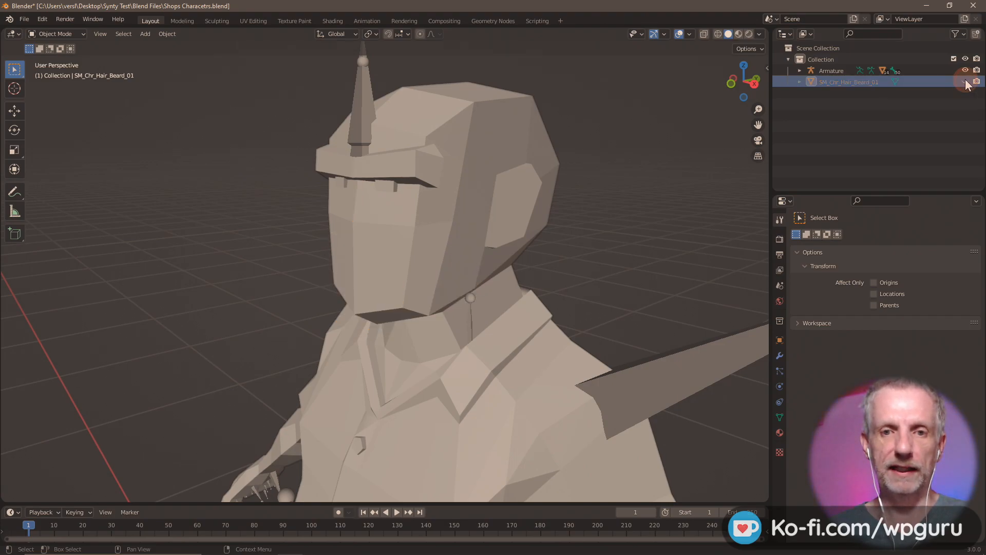
{"action": "left_click", "coordinate": [24, 19]}
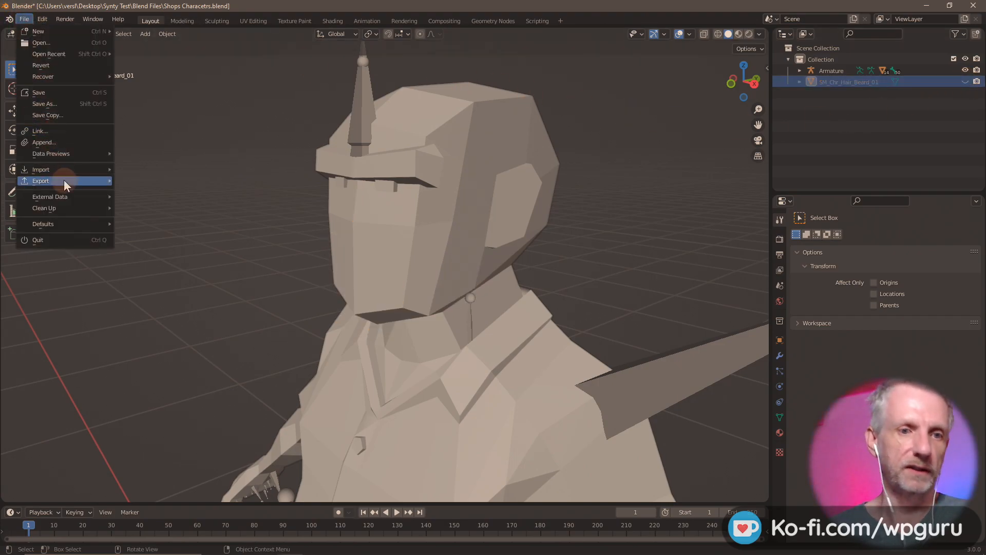
{"action": "mouse_move", "coordinate": [74, 171]}
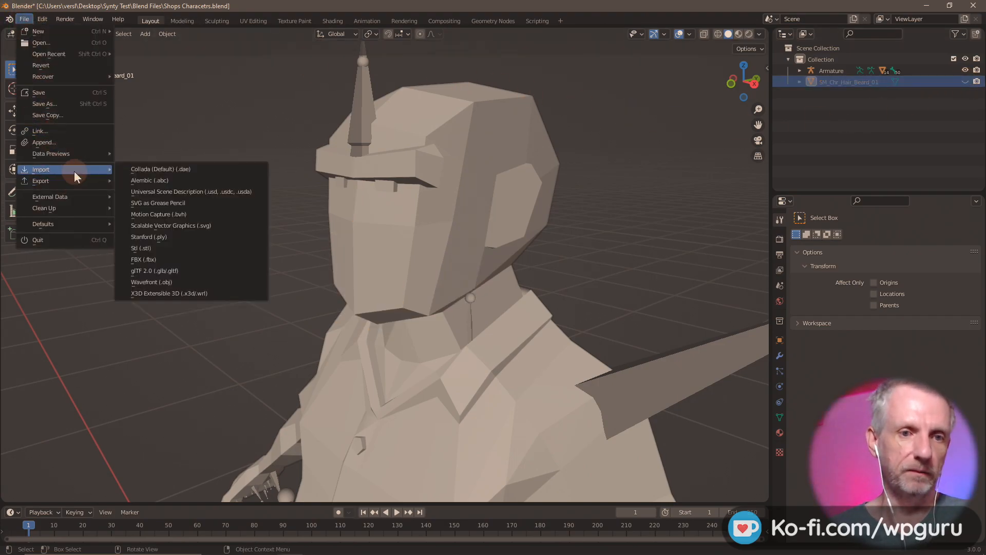
{"action": "left_click", "coordinate": [183, 259]}
{"action": "double_click", "coordinate": [437, 190]}
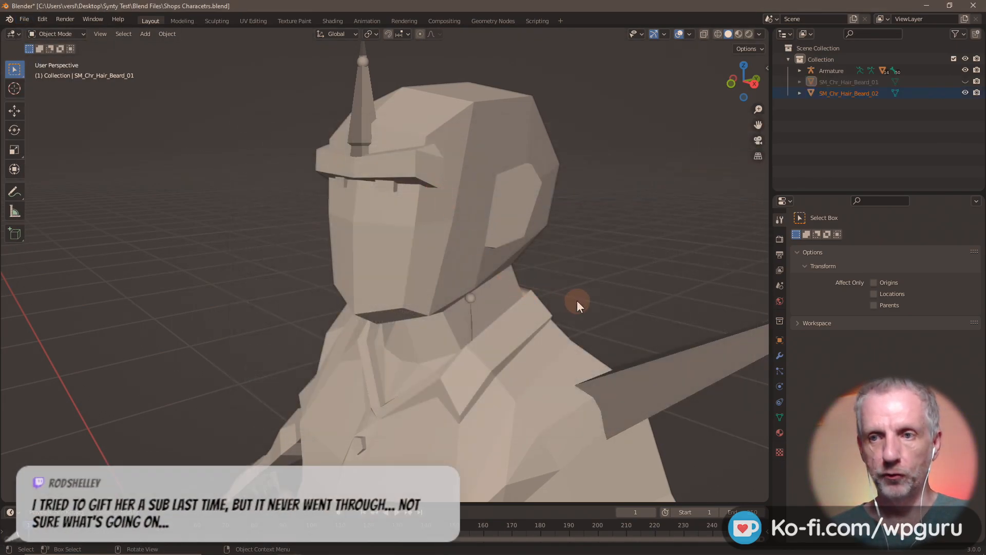
- Raise the second beard along Z, inspect it on the character, then delete it
{"action": "key", "text": "g"}
{"action": "key", "text": "z"}
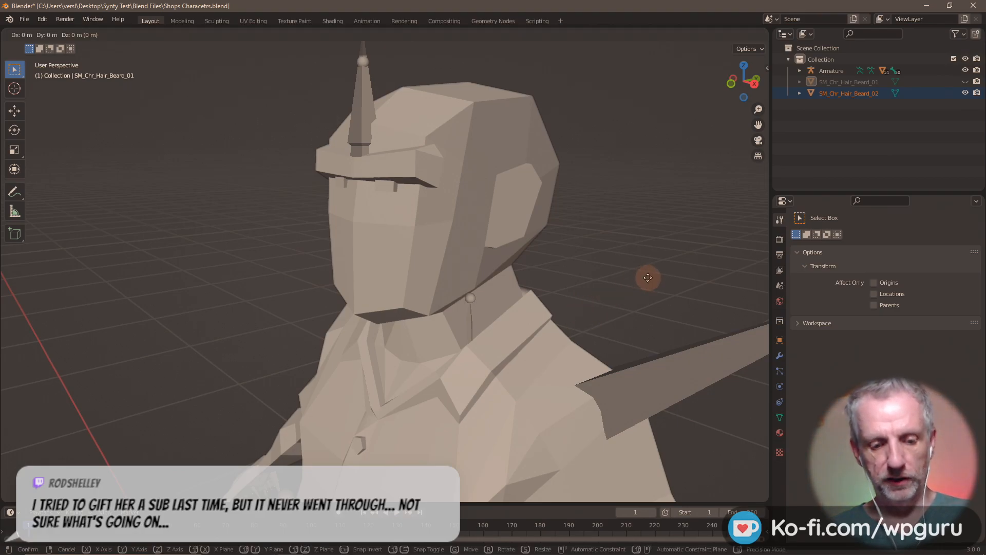
{"action": "left_click", "coordinate": [644, 175]}
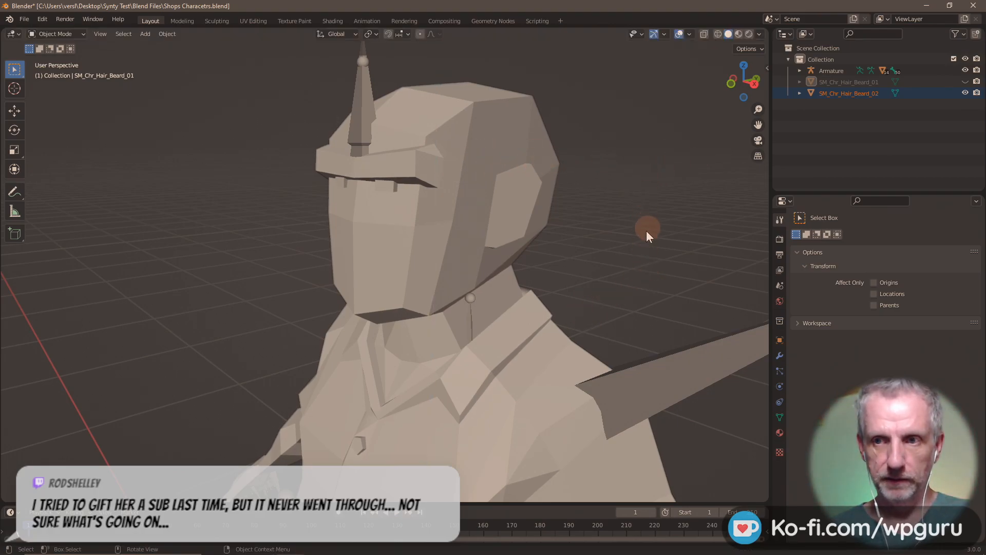
{"action": "scroll", "coordinate": [635, 232], "scroll_direction": "down", "scroll_amount": 6}
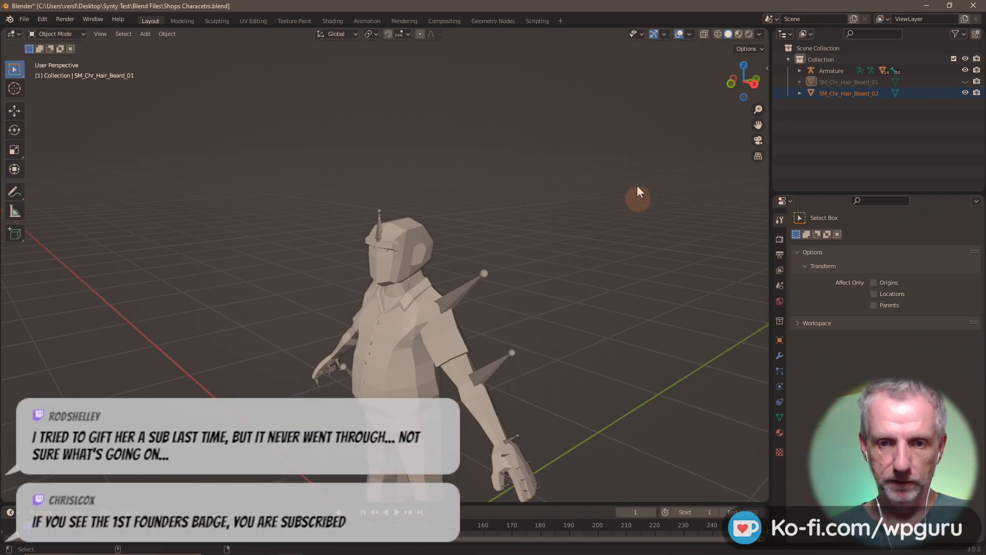
{"action": "middle_click_drag", "start_coordinate": [606, 304], "coordinate": [658, 456]}
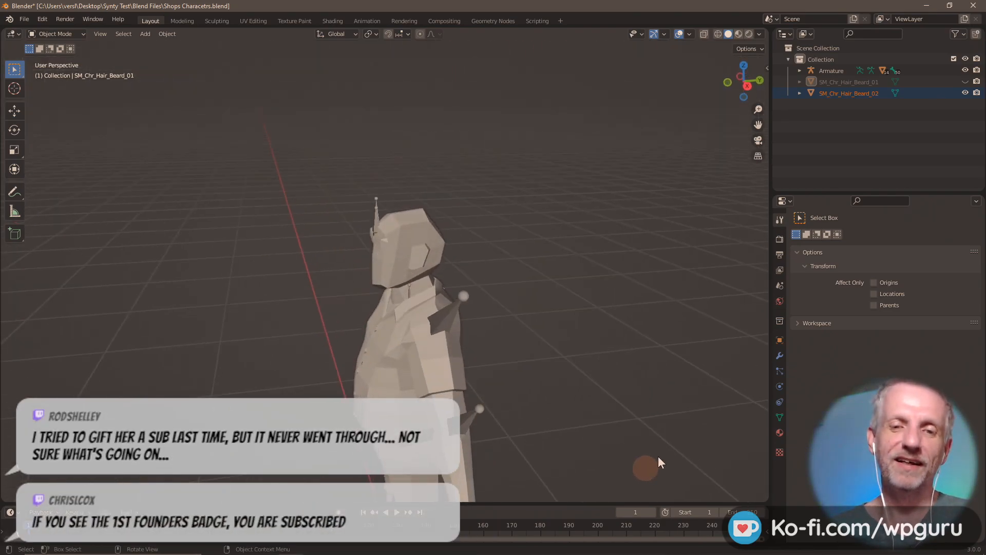
{"action": "scroll", "coordinate": [663, 359], "scroll_direction": "up", "scroll_amount": 4}
{"action": "middle_click_drag", "start_coordinate": [647, 301], "coordinate": [598, 291]}
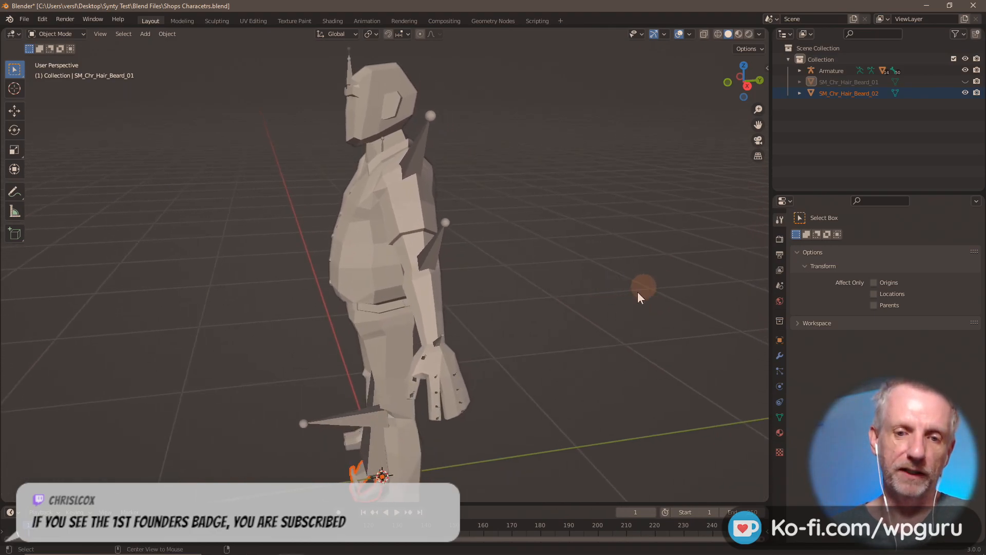
{"action": "middle_click_drag", "start_coordinate": [640, 301], "coordinate": [665, 337]}
{"action": "scroll", "coordinate": [682, 300], "scroll_direction": "up", "scroll_amount": 2}
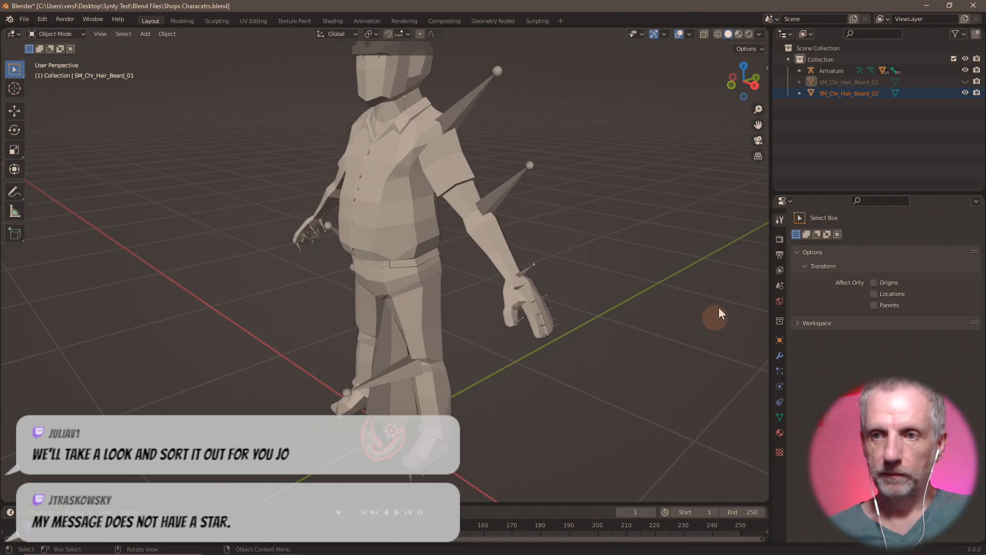
{"action": "key", "text": "x"}
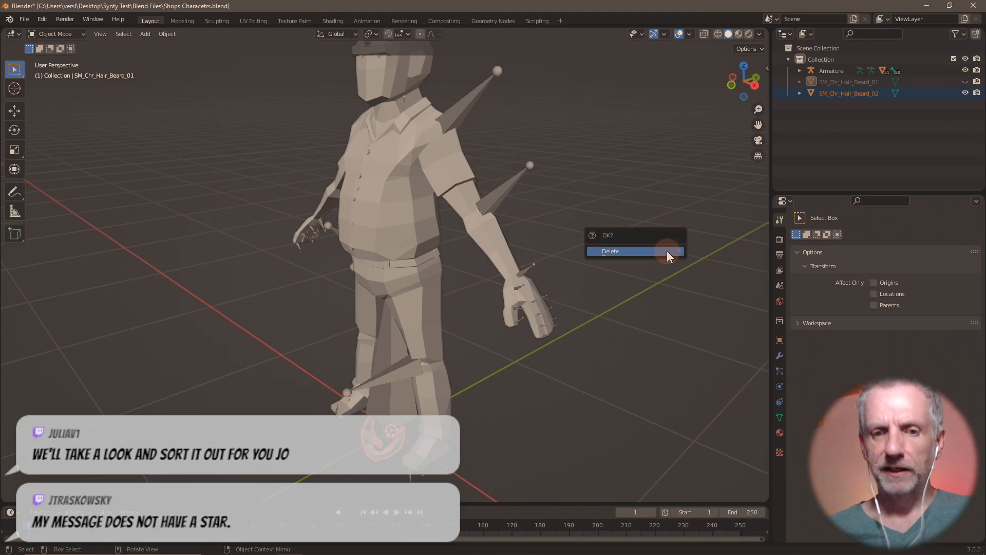
{"action": "left_click", "coordinate": [667, 251]}
- Import the batch of hair FBX files from Beard_02 through Styled_01
{"action": "left_click", "coordinate": [25, 19]}
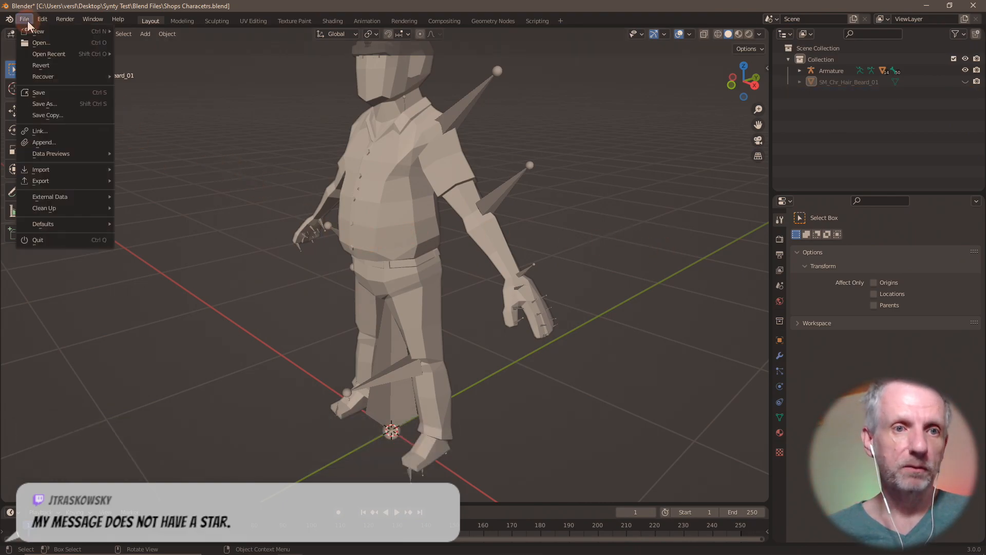
{"action": "mouse_move", "coordinate": [77, 170]}
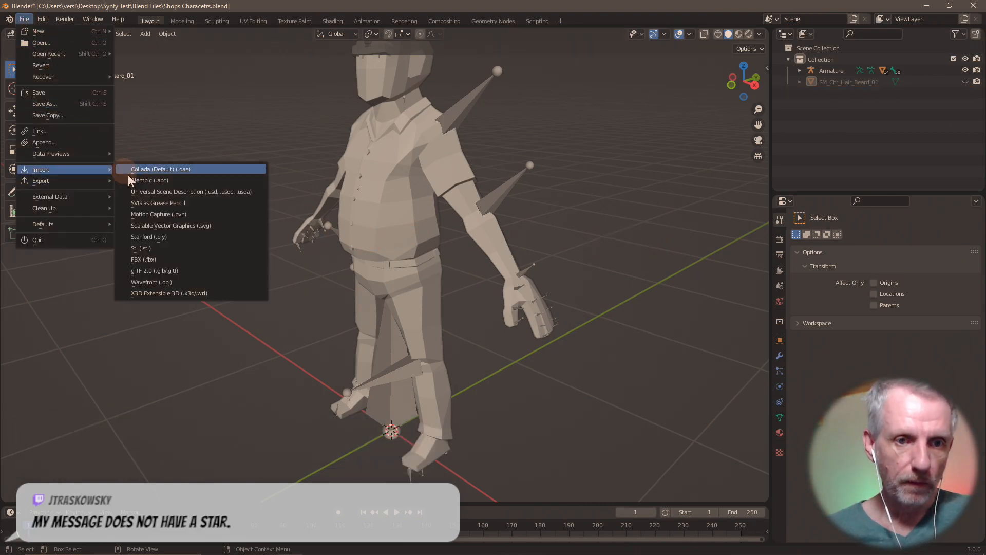
{"action": "left_click", "coordinate": [179, 260]}
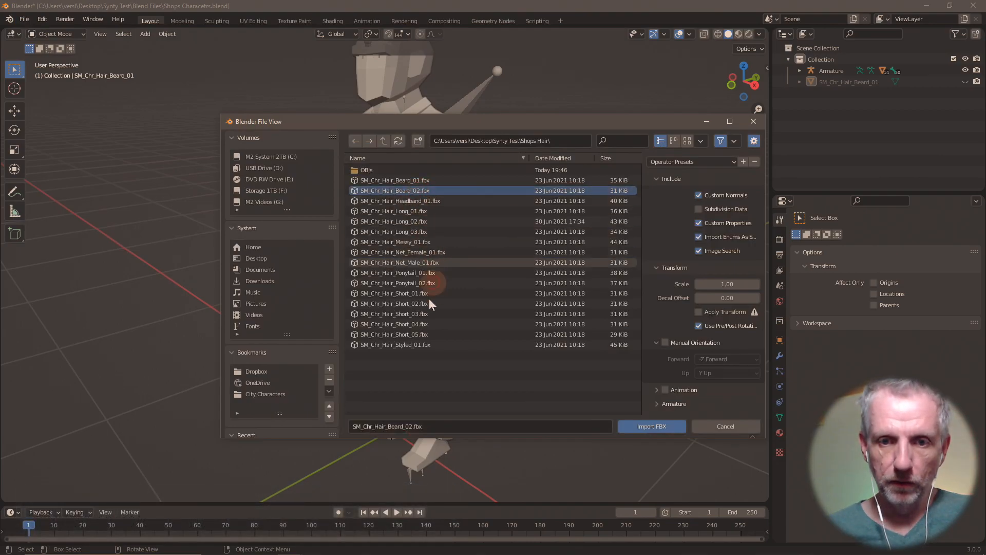
{"action": "left_click", "coordinate": [417, 345], "text": "shift"}
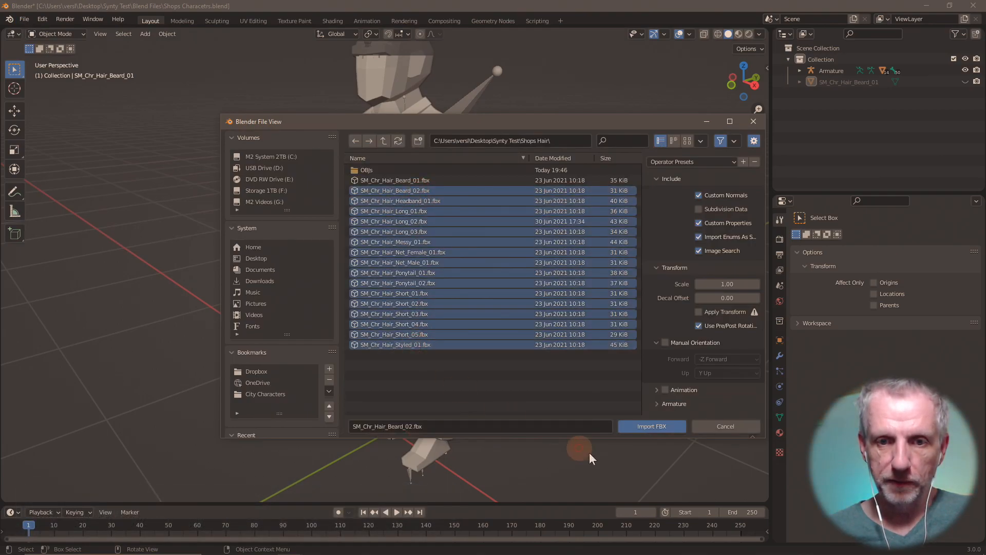
{"action": "left_click", "coordinate": [651, 427]}
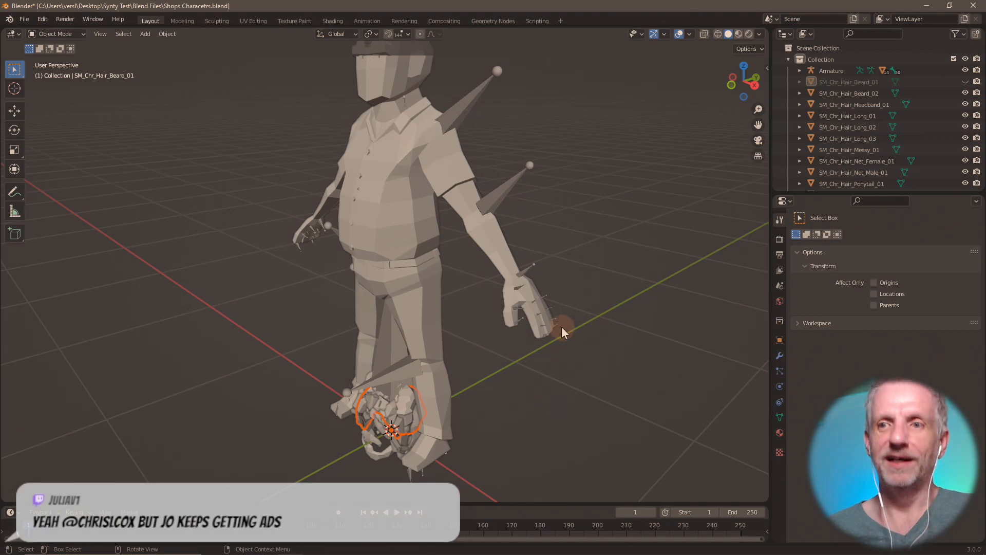
{"action": "scroll", "coordinate": [520, 356], "scroll_direction": "down", "scroll_amount": 3}
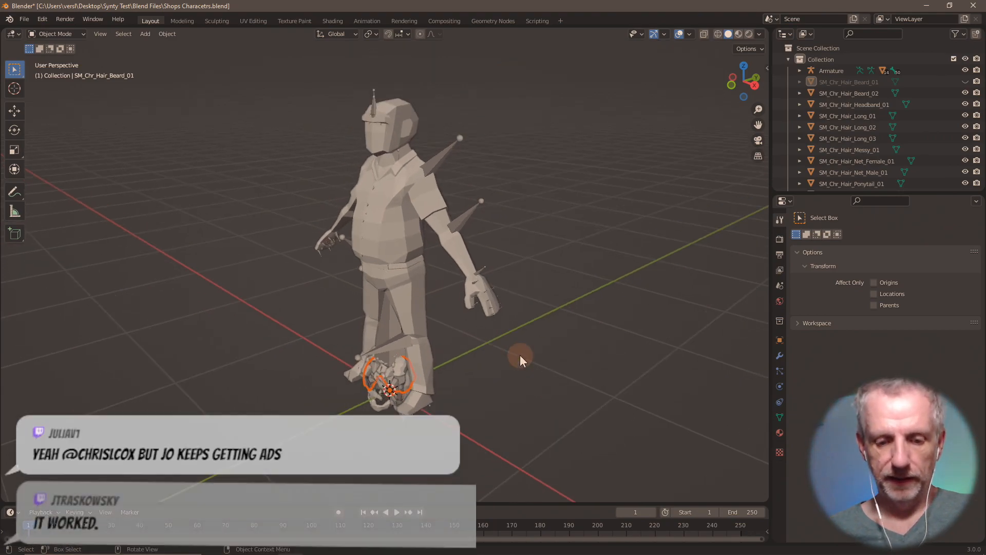
- Cancel the vertical move and undo, removing the imported hair meshes
{"action": "key", "text": "g"}
{"action": "key", "text": "z"}
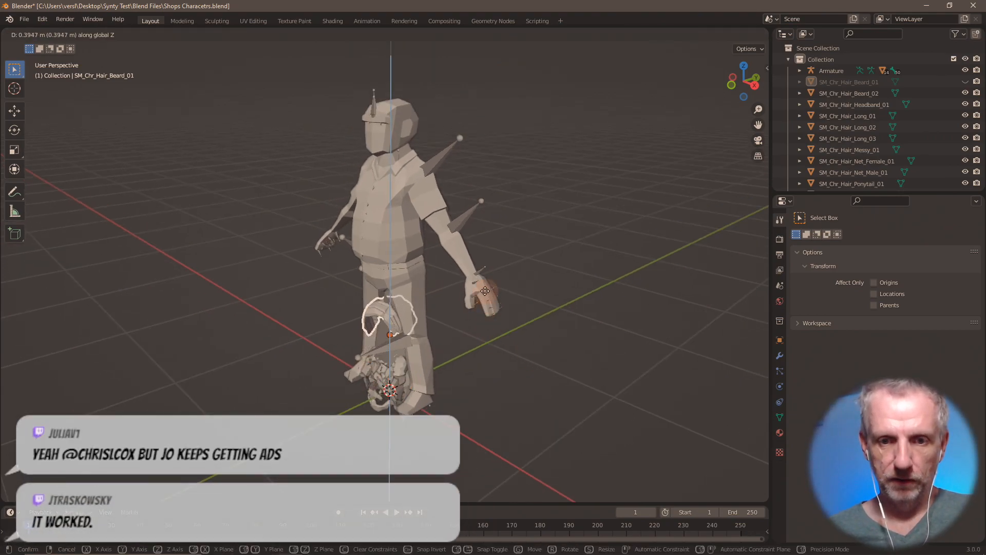
{"action": "right_click", "coordinate": [461, 103]}
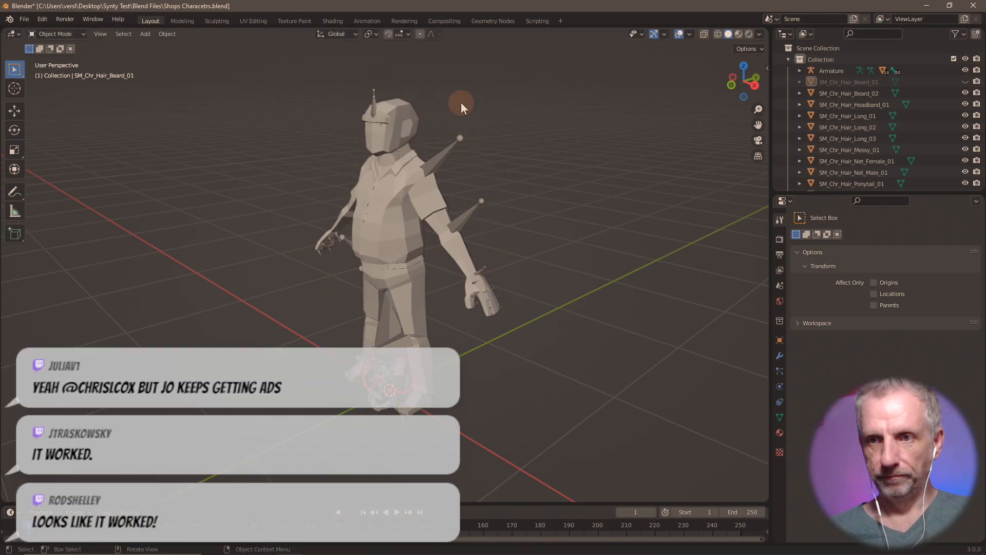
{"action": "key", "text": "ctrl+z"}
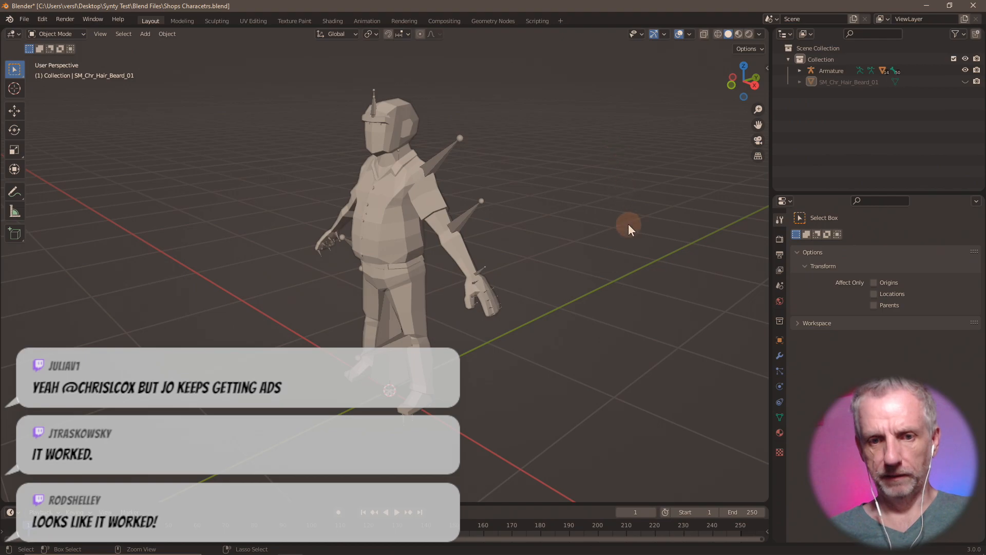
{"action": "mouse_move", "coordinate": [540, 275]}
{"action": "middle_mouse_down"}
{"action": "mouse_move", "coordinate": [605, 271]}
{"action": "mouse_move", "coordinate": [535, 273]}
{"action": "mouse_move", "coordinate": [544, 270]}
{"action": "middle_mouse_up"}
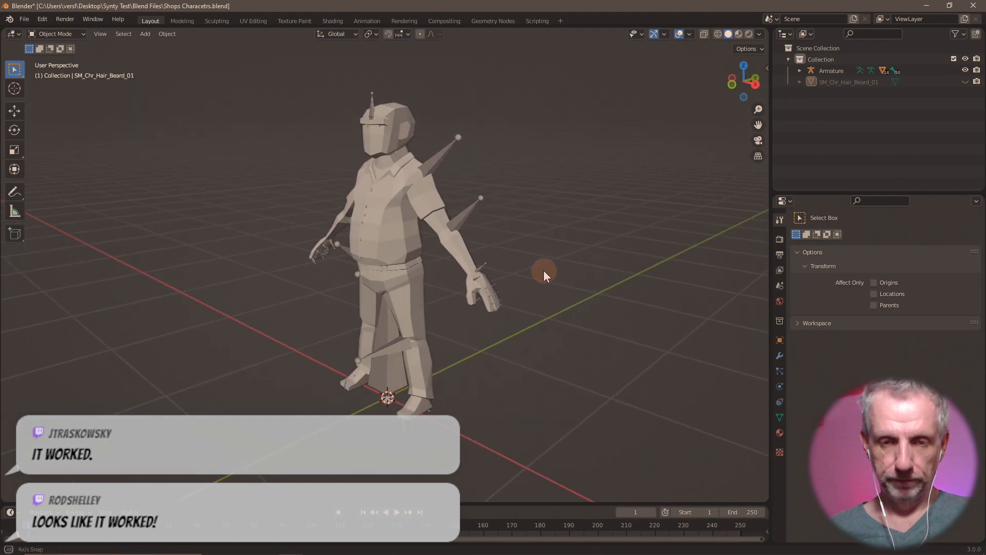
{"action": "left_click", "coordinate": [25, 19]}
{"action": "mouse_move", "coordinate": [105, 175]}
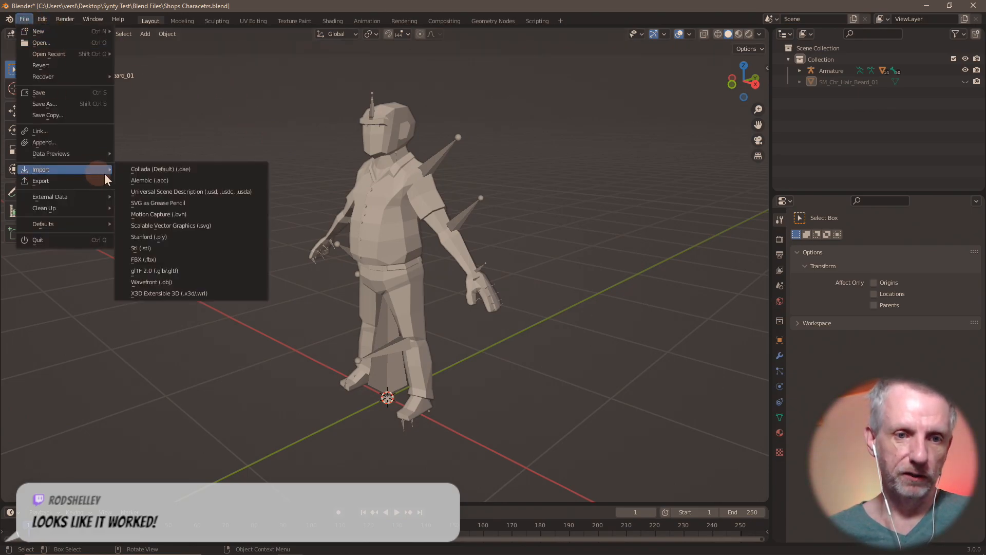
- Import SM_Chr_Hair_Beard_02.fbx instead of an OBJ file
{"action": "left_click", "coordinate": [214, 280]}
{"action": "left_click", "coordinate": [728, 426]}
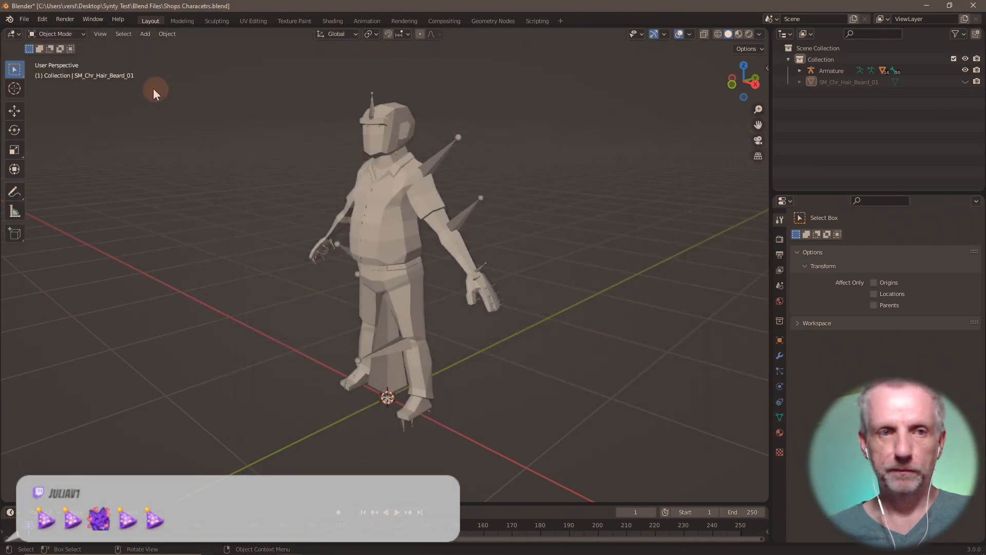
{"action": "left_click", "coordinate": [24, 21]}
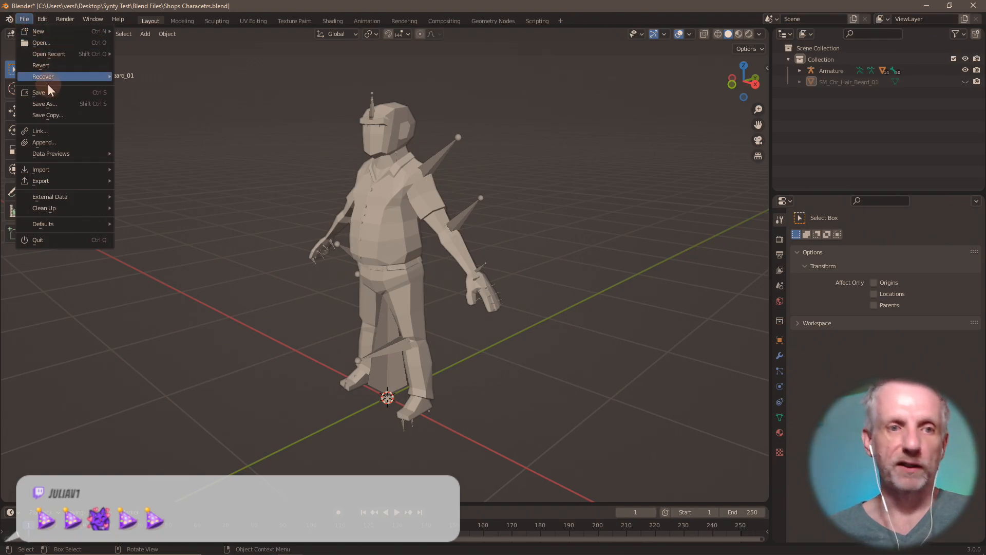
{"action": "mouse_move", "coordinate": [79, 167]}
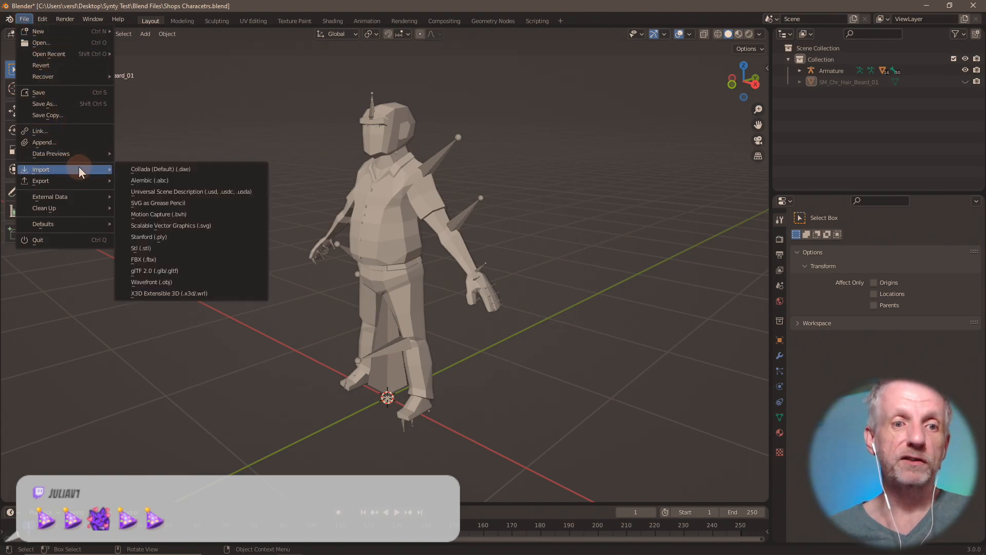
{"action": "left_click", "coordinate": [168, 260]}
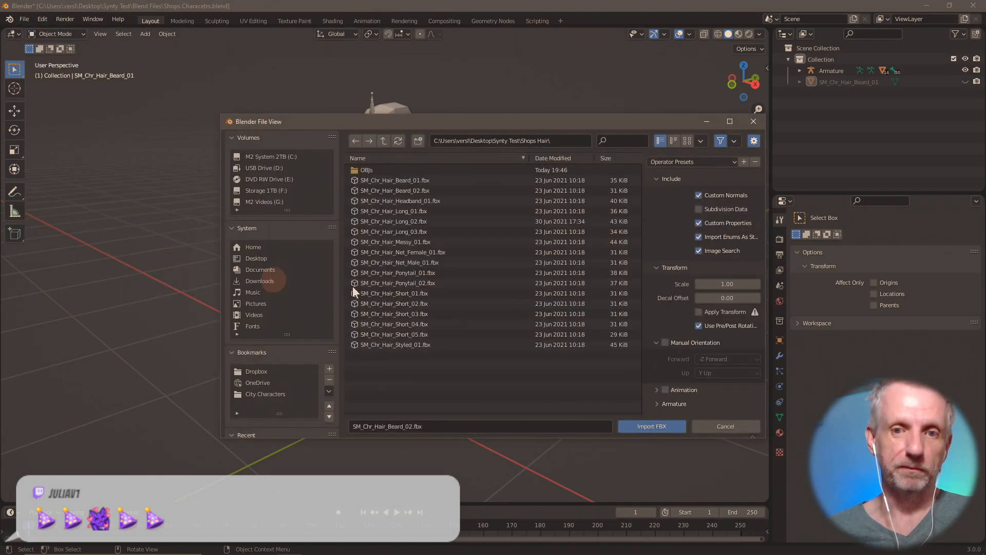
{"action": "double_click", "coordinate": [404, 190]}
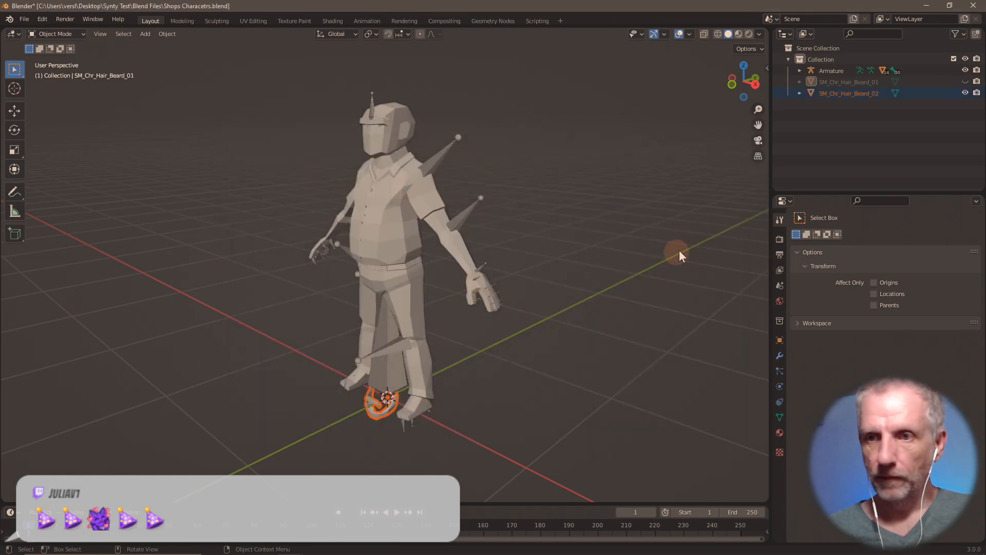
- Check the first beard's location, then raise the second beard 1.56 m along Z
{"action": "left_click", "coordinate": [850, 82]}
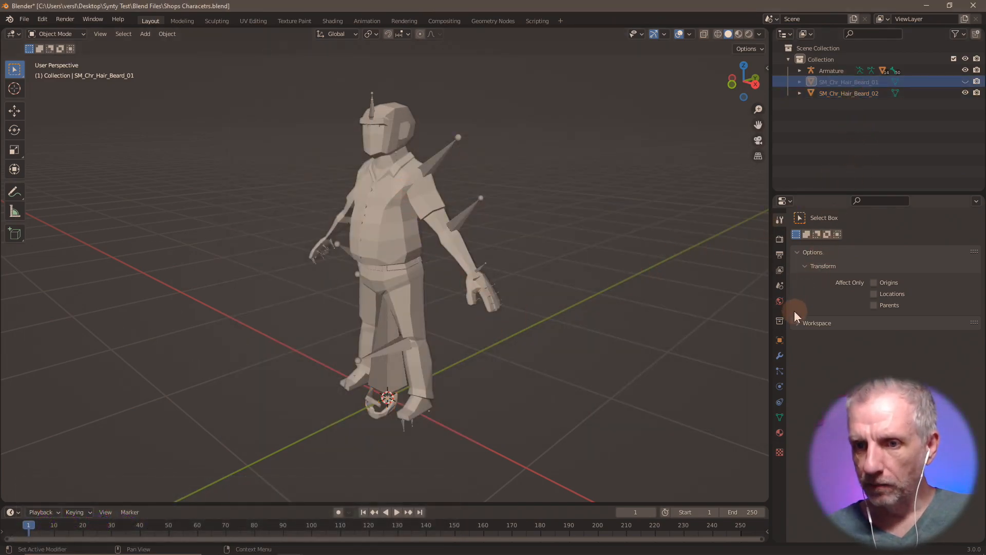
{"action": "left_click", "coordinate": [781, 341]}
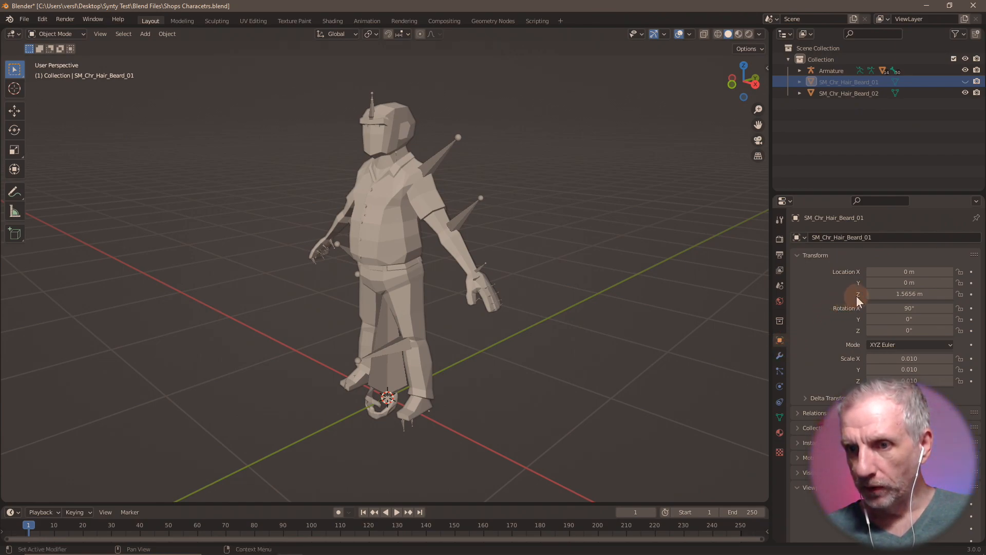
{"action": "left_click", "coordinate": [849, 93]}
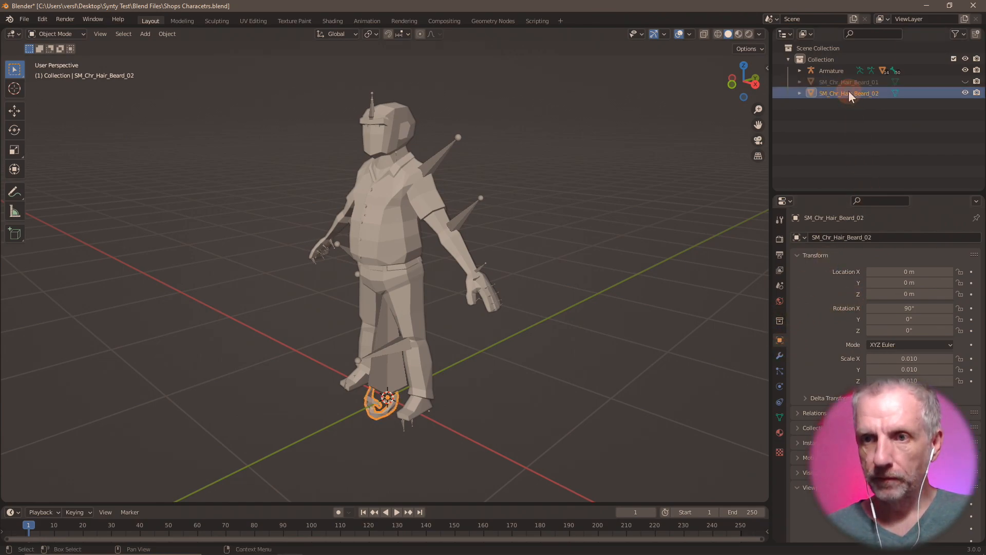
{"action": "type", "text": "g"}
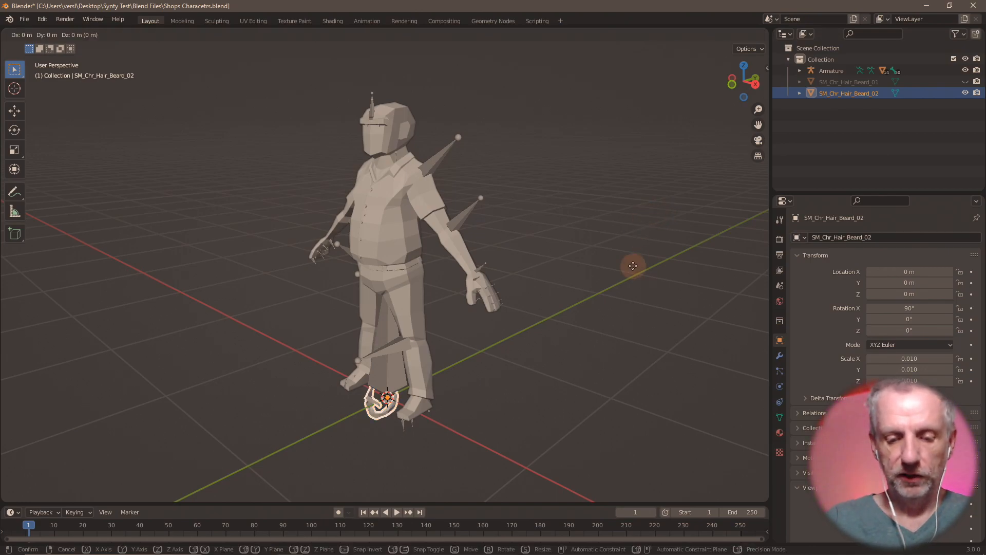
{"action": "type", "text": "y1.56"}
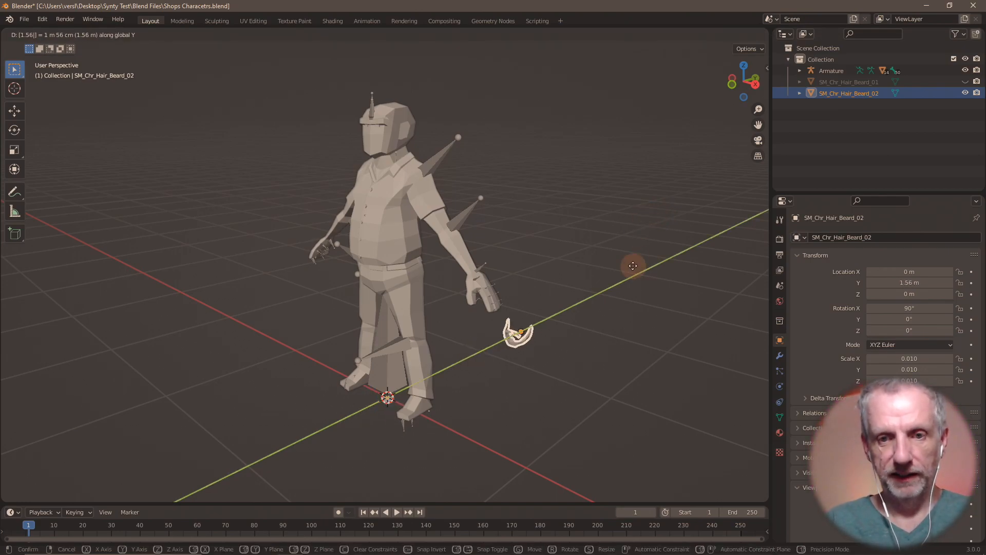
{"action": "key", "text": "Return"}
{"action": "key", "text": "ctrl+z"}
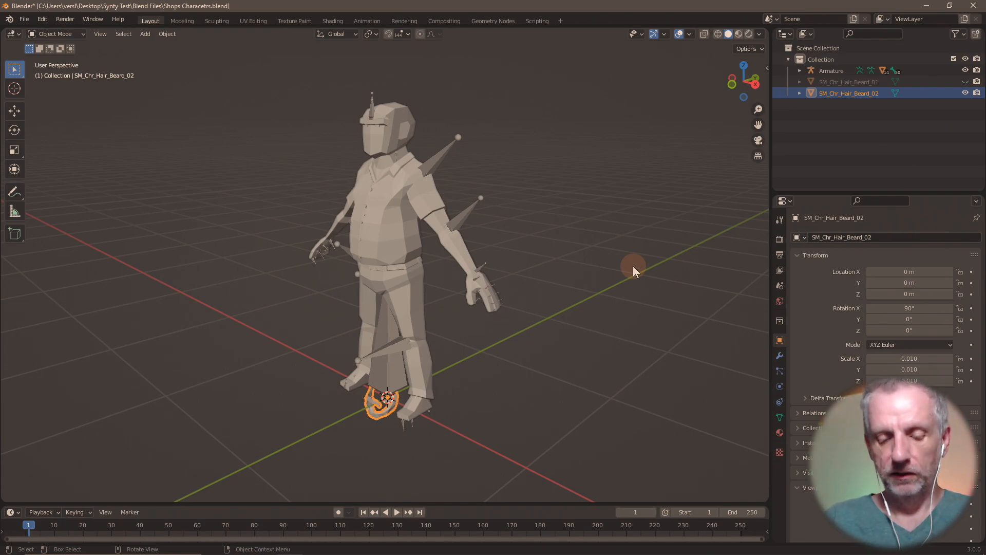
{"action": "type", "text": "gz"}
{"action": "type", "text": "1.56"}
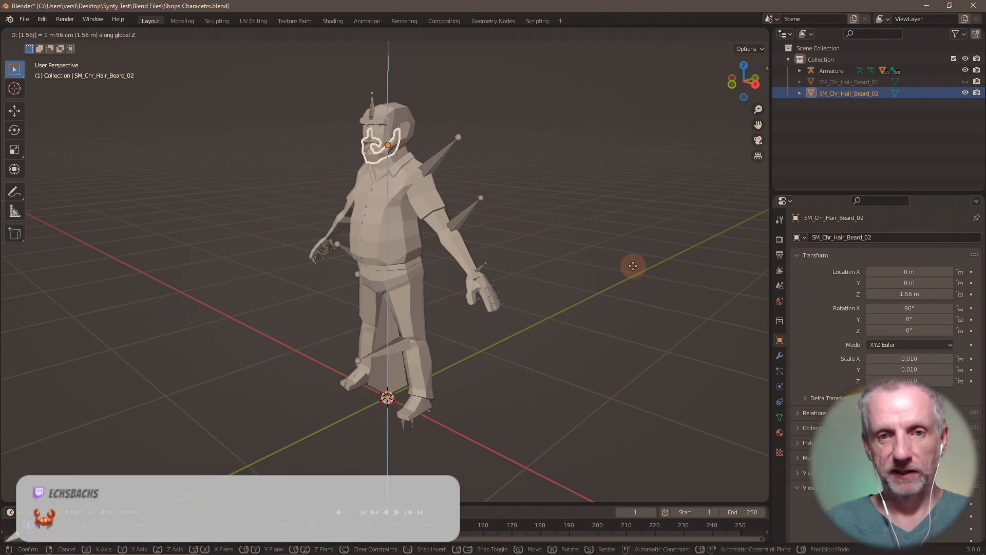
{"action": "key", "text": "Return"}
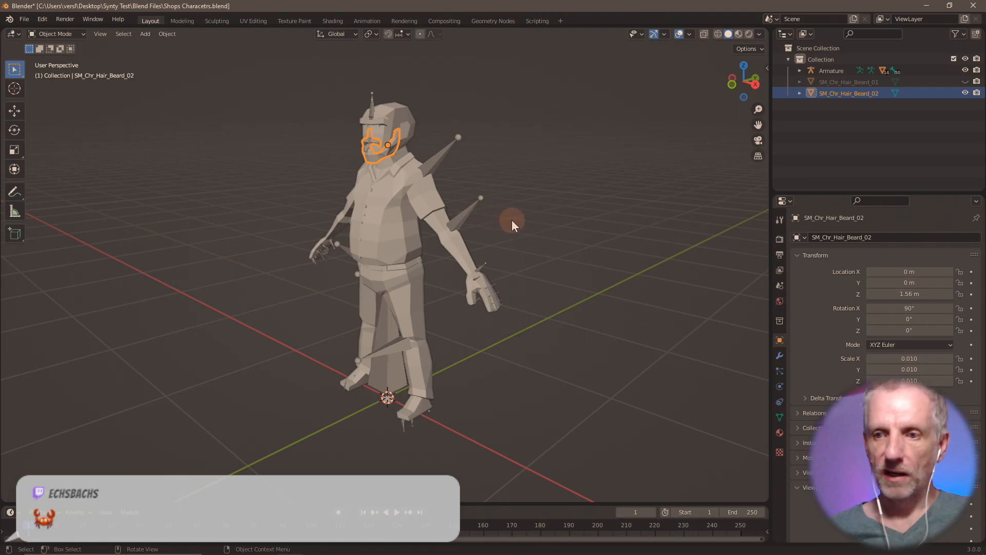
- Frame the second beard and inspect it up close on the face
{"action": "key", "text": "KP_Decimal"}
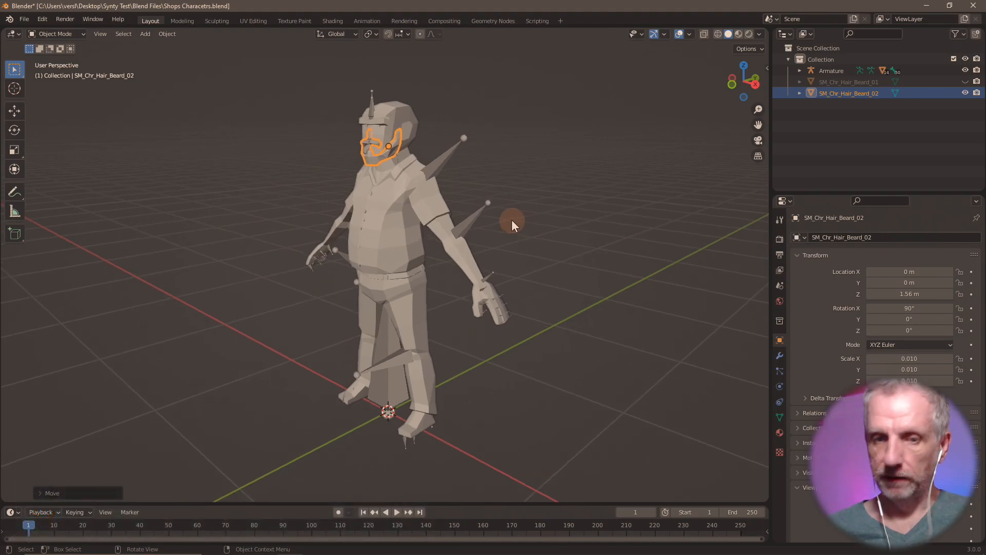
{"action": "mouse_move", "coordinate": [538, 227]}
{"action": "middle_mouse_down"}
{"action": "mouse_move", "coordinate": [473, 223]}
{"action": "mouse_move", "coordinate": [469, 214]}
{"action": "mouse_move", "coordinate": [651, 224]}
{"action": "mouse_move", "coordinate": [578, 226]}
{"action": "mouse_move", "coordinate": [580, 240]}
{"action": "mouse_move", "coordinate": [603, 248]}
{"action": "mouse_move", "coordinate": [506, 236]}
{"action": "mouse_move", "coordinate": [566, 229]}
{"action": "mouse_move", "coordinate": [546, 229]}
{"action": "middle_mouse_up"}
{"action": "key", "text": "shift+z"}
{"action": "key", "text": "shift+z"}
{"action": "scroll", "coordinate": [506, 236], "scroll_direction": "down", "scroll_amount": 3}
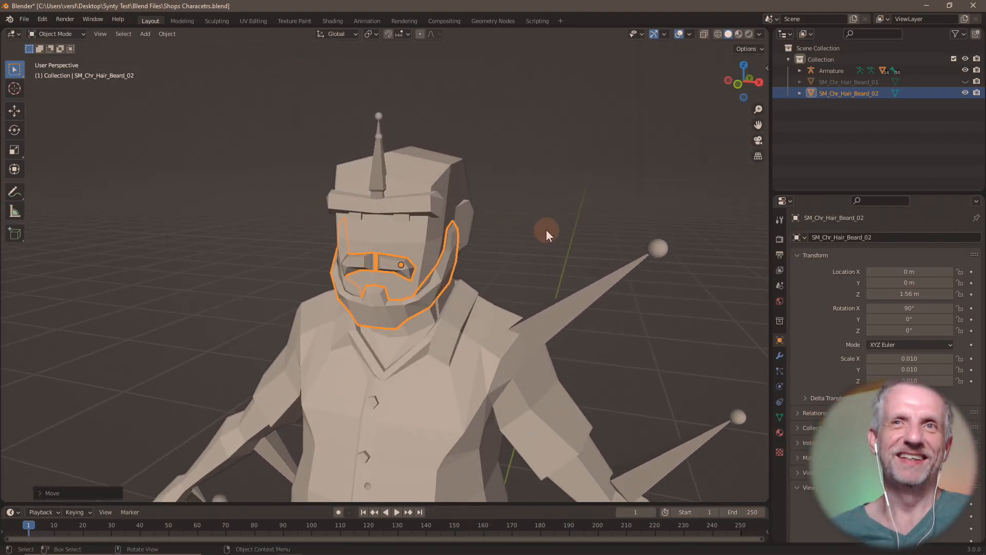
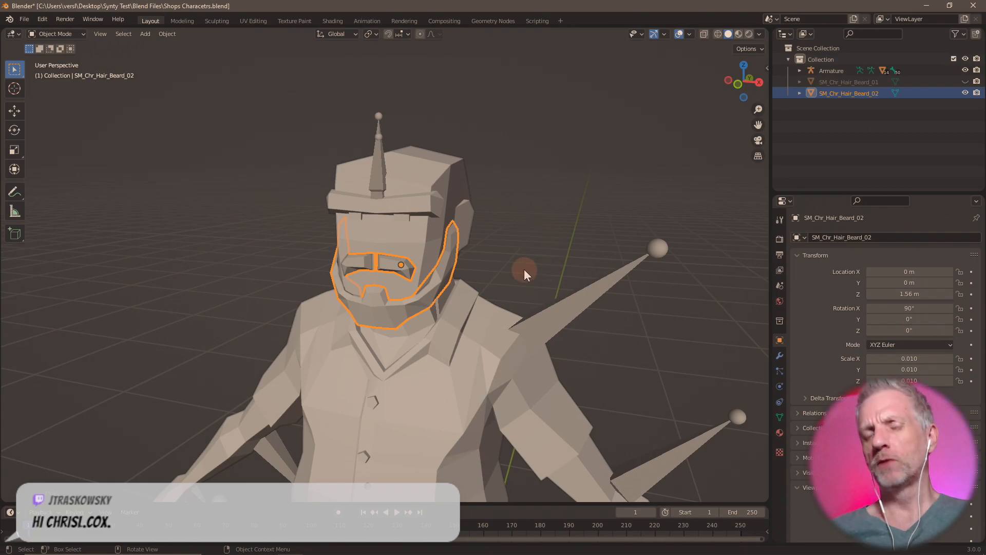
- Export the second beard as Beard 02.obj, then hide it in the outliner
{"action": "middle_click_drag", "start_coordinate": [524, 270], "coordinate": [488, 275]}
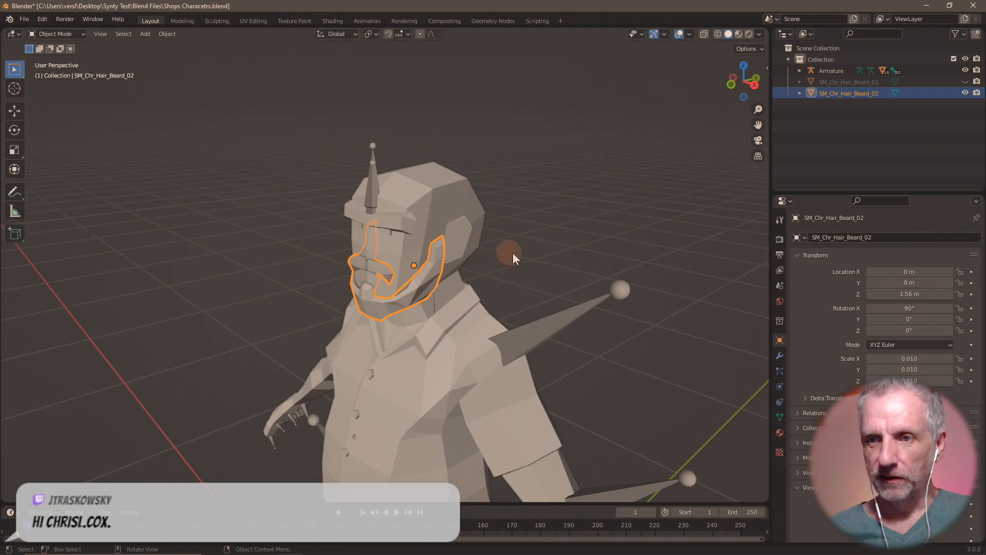
{"action": "left_click", "coordinate": [24, 19]}
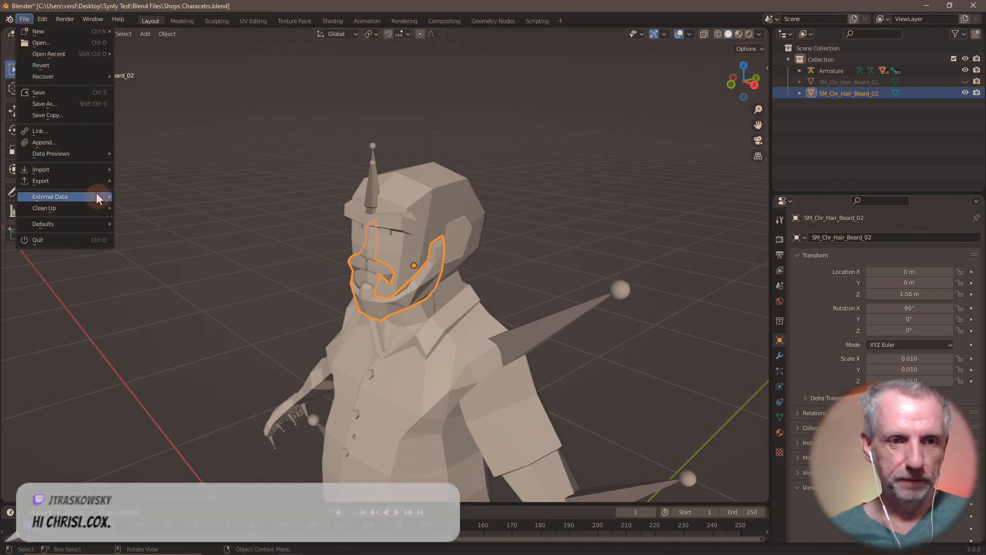
{"action": "mouse_move", "coordinate": [97, 185]}
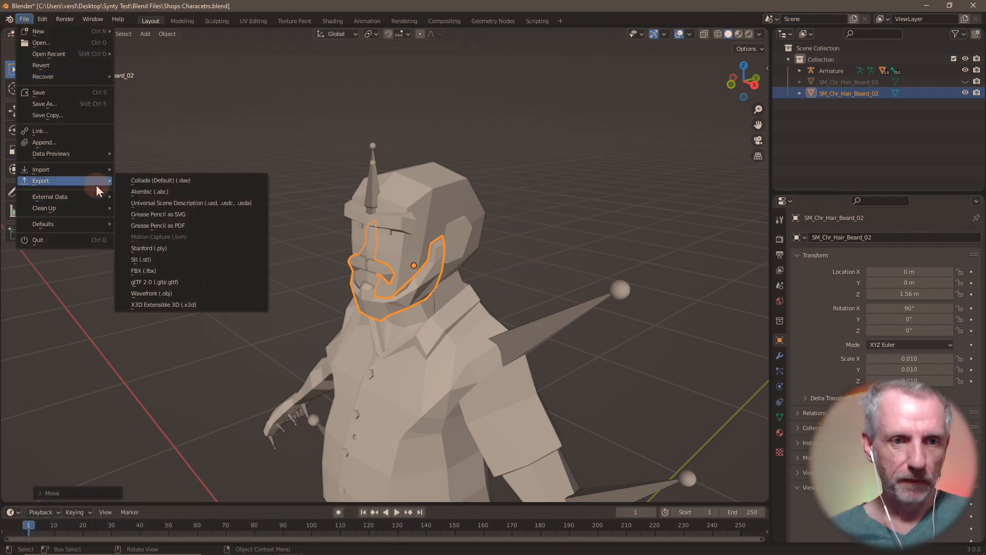
{"action": "left_click", "coordinate": [204, 293]}
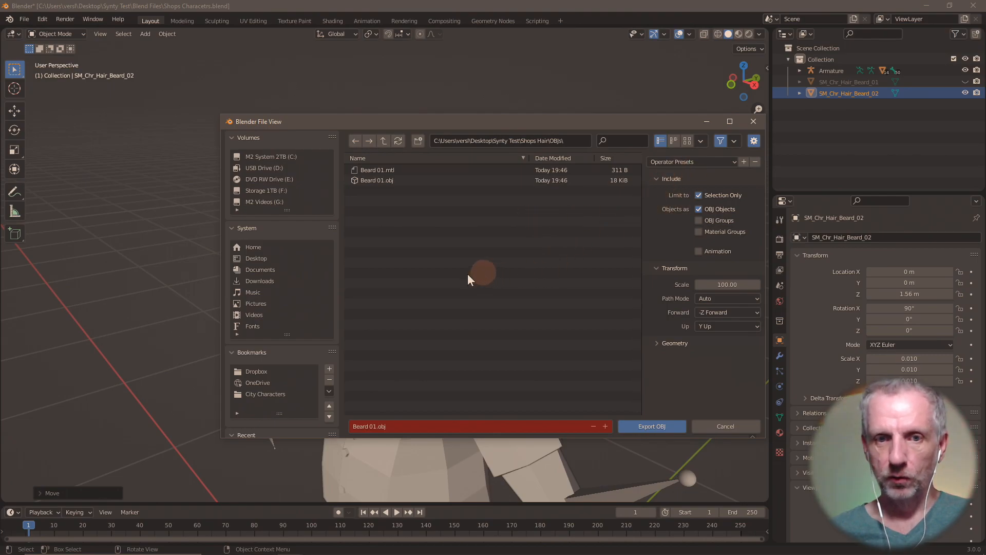
{"action": "left_click", "coordinate": [605, 425]}
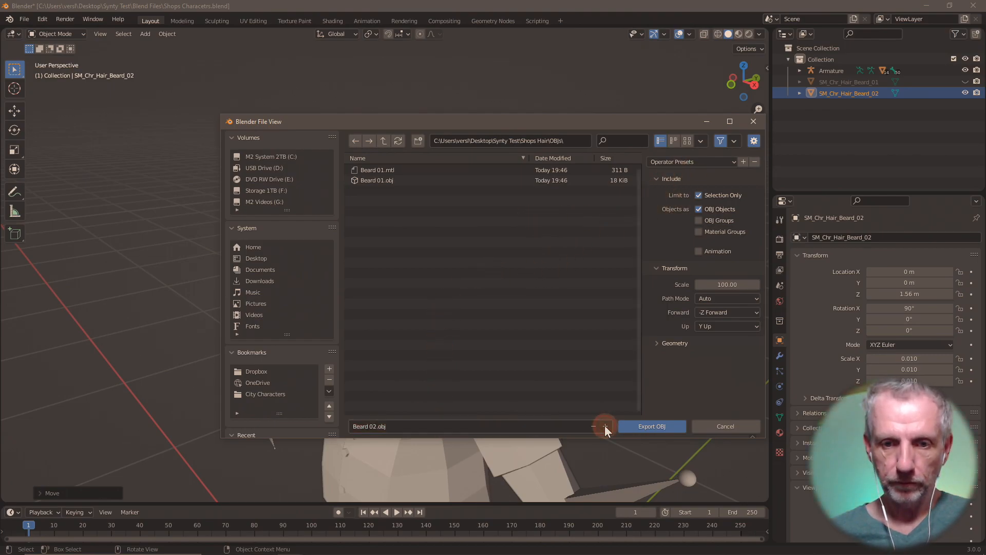
{"action": "left_click", "coordinate": [664, 425]}
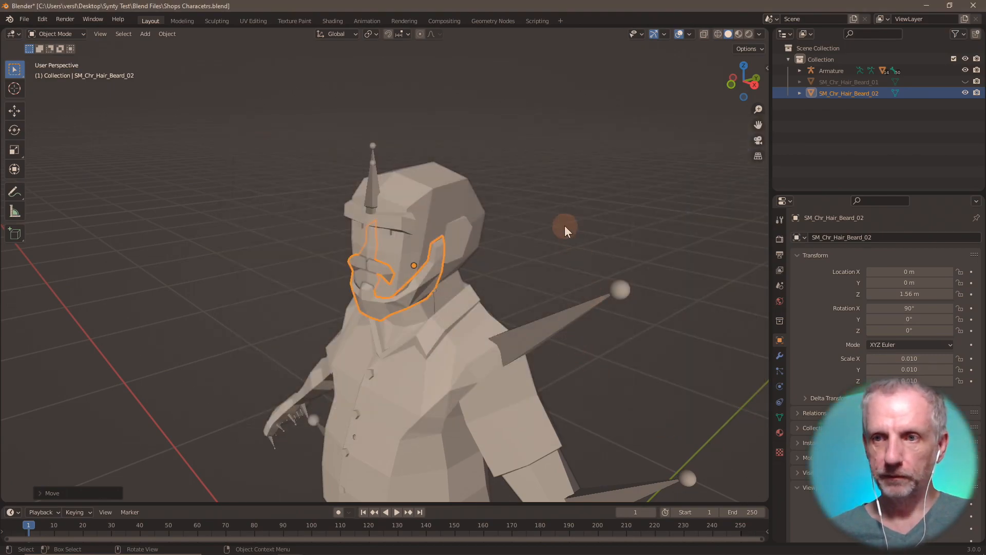
{"action": "left_click", "coordinate": [965, 93]}
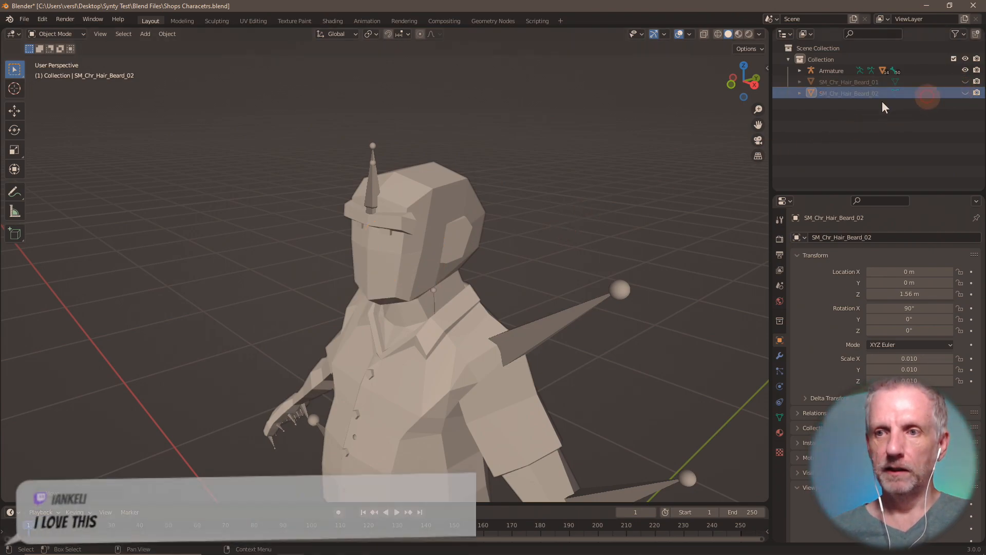
- Import SM_Chr_Hair_Headband_01.fbx into the scene
{"action": "left_click", "coordinate": [400, 261]}
{"action": "scroll", "coordinate": [402, 261], "scroll_direction": "down", "scroll_amount": 4}
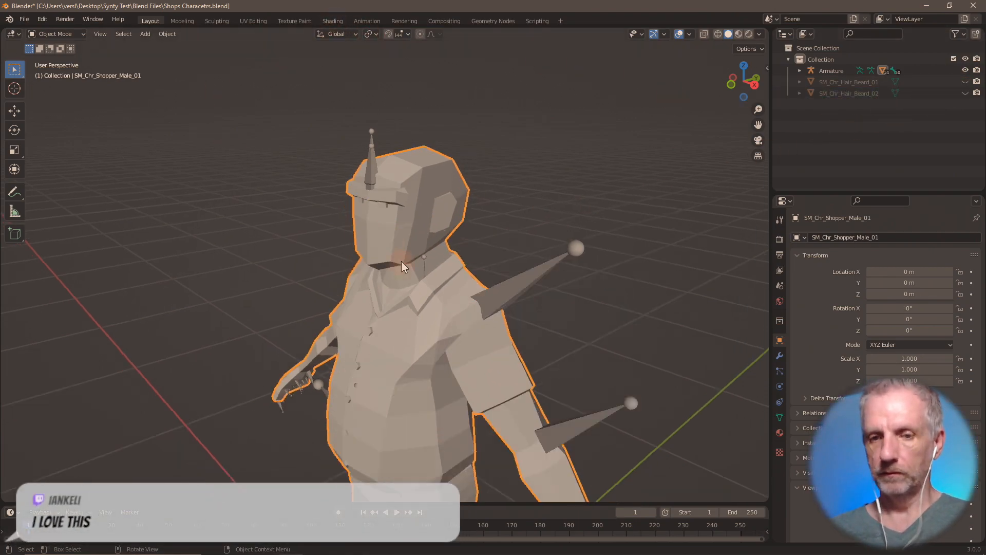
{"action": "left_click", "coordinate": [23, 19]}
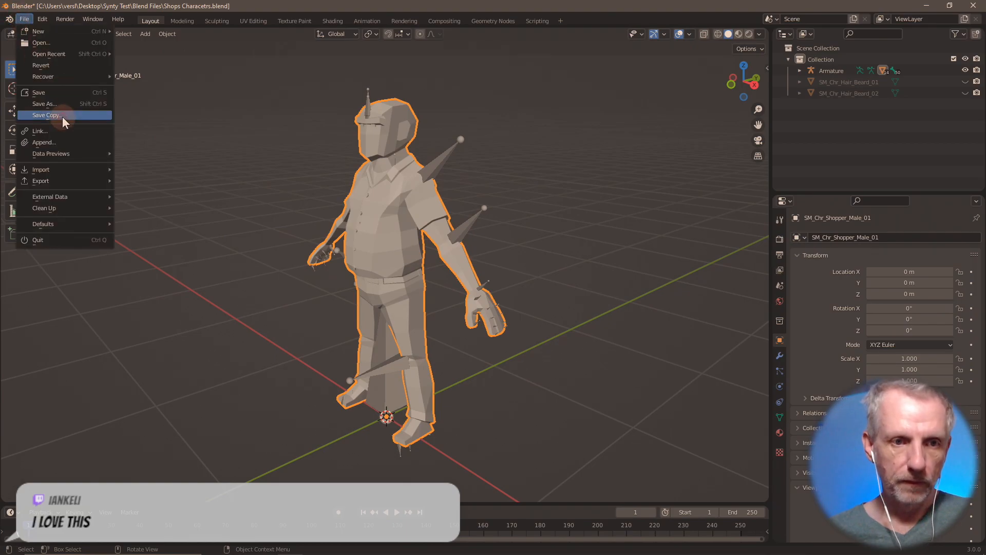
{"action": "mouse_move", "coordinate": [79, 171]}
{"action": "left_click", "coordinate": [155, 259]}
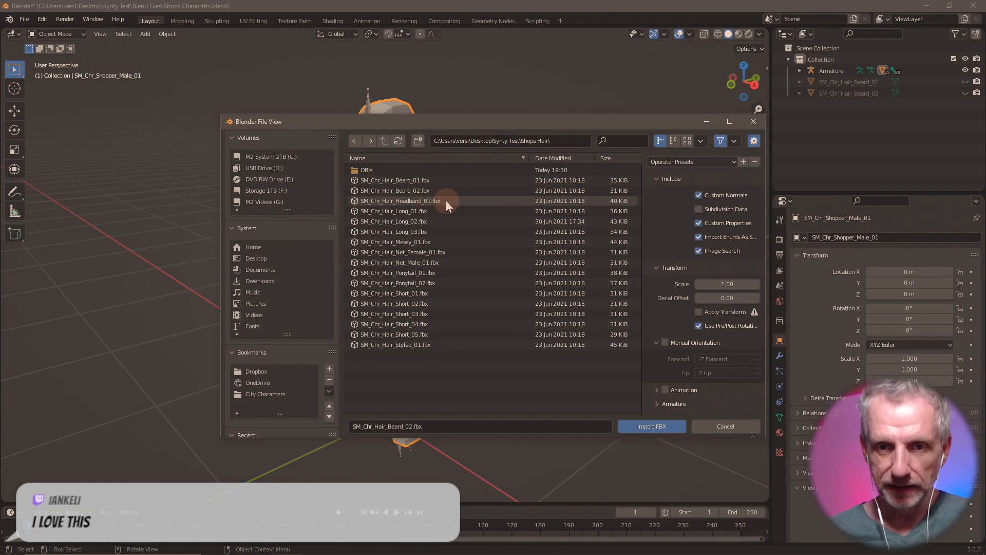
{"action": "double_click", "coordinate": [446, 200]}
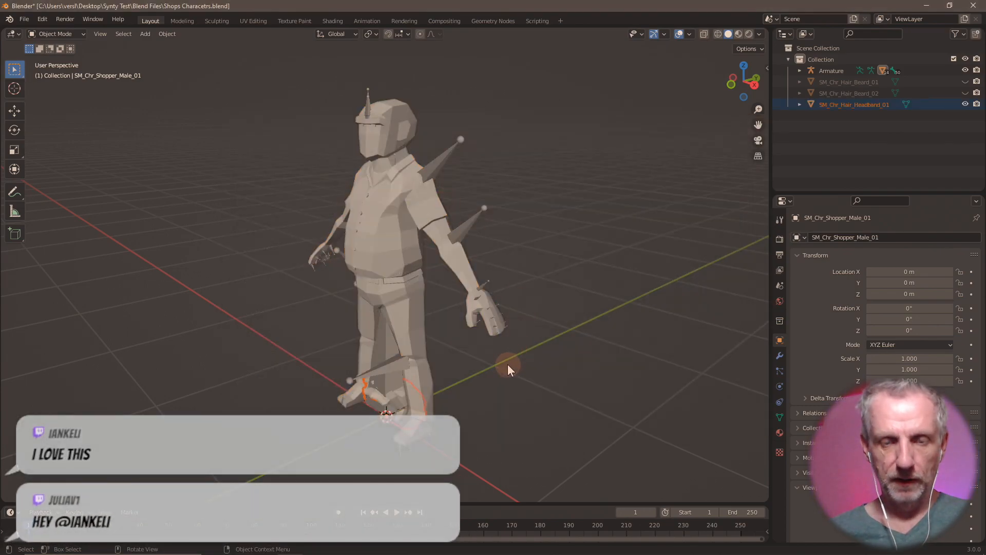
- Move the headband up onto the head and nudge it vertically
{"action": "key", "text": "g"}
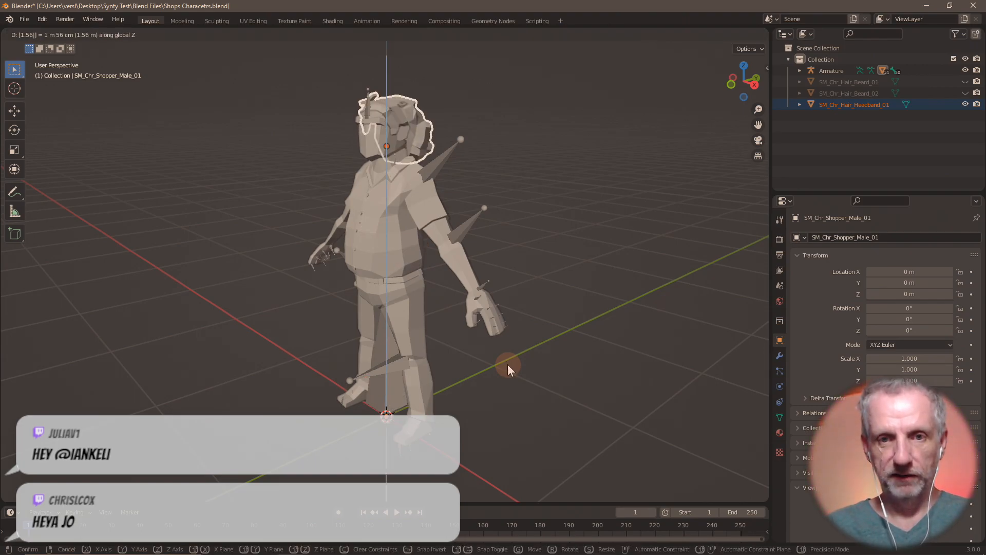
{"action": "left_click", "coordinate": [507, 365]}
{"action": "key", "text": "KP_Decimal"}
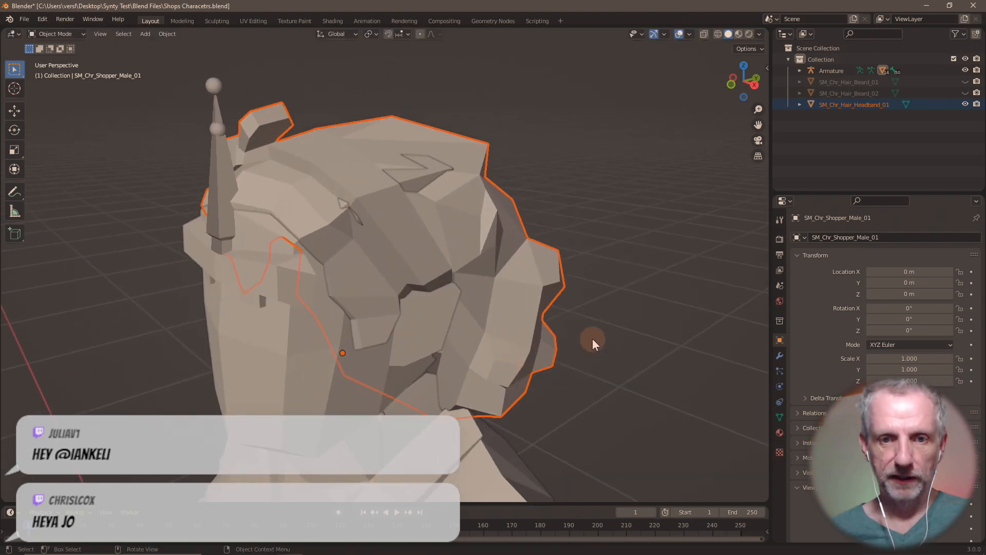
{"action": "mouse_move", "coordinate": [592, 338]}
{"action": "middle_mouse_down"}
{"action": "mouse_move", "coordinate": [505, 334]}
{"action": "mouse_move", "coordinate": [764, 325]}
{"action": "mouse_move", "coordinate": [585, 321]}
{"action": "mouse_move", "coordinate": [611, 327]}
{"action": "mouse_move", "coordinate": [595, 329]}
{"action": "middle_mouse_up"}
{"action": "key", "text": "g"}
{"action": "key", "text": "z"}
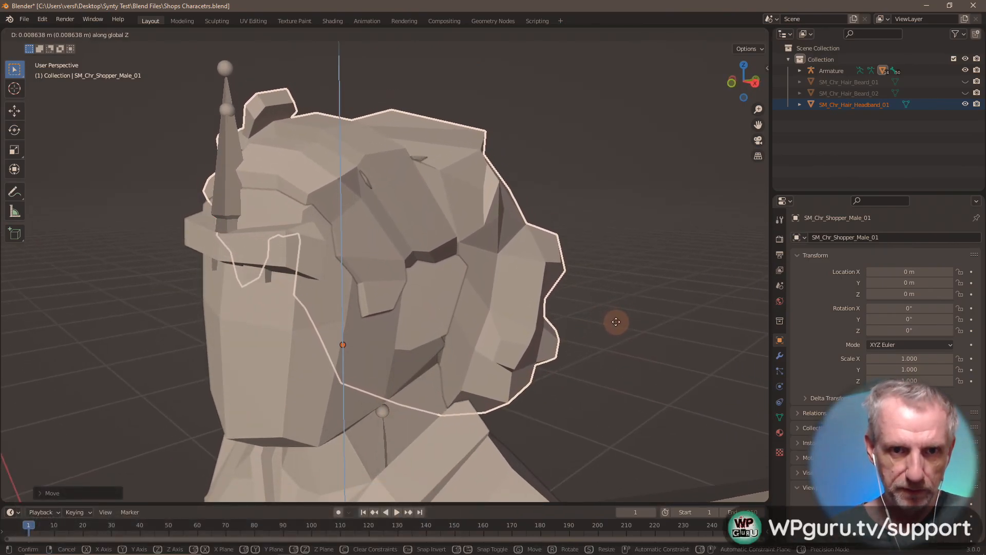
{"action": "left_click", "coordinate": [617, 321]}
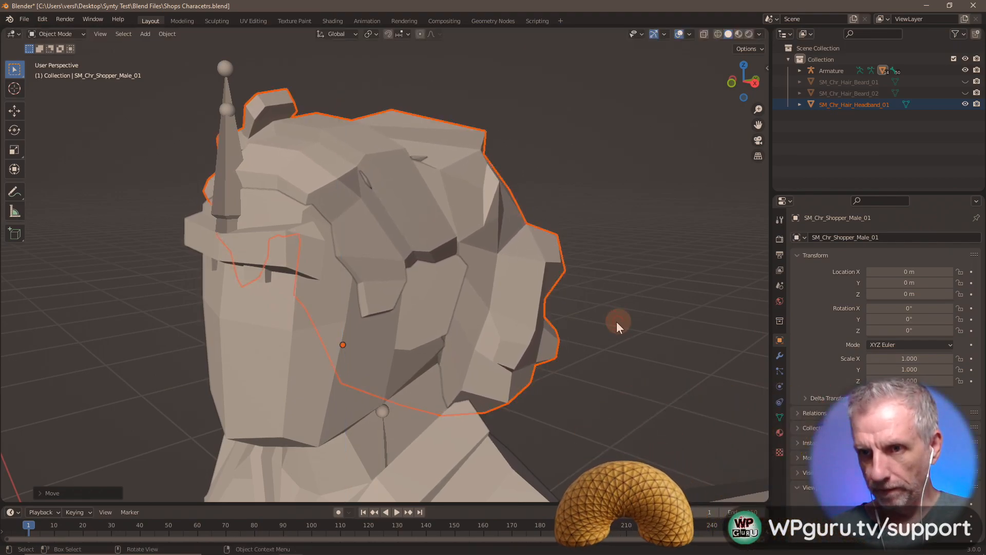
- Reset the headband's Z location to 0, then raise it 1.57 m along Z
{"action": "left_click", "coordinate": [858, 104]}
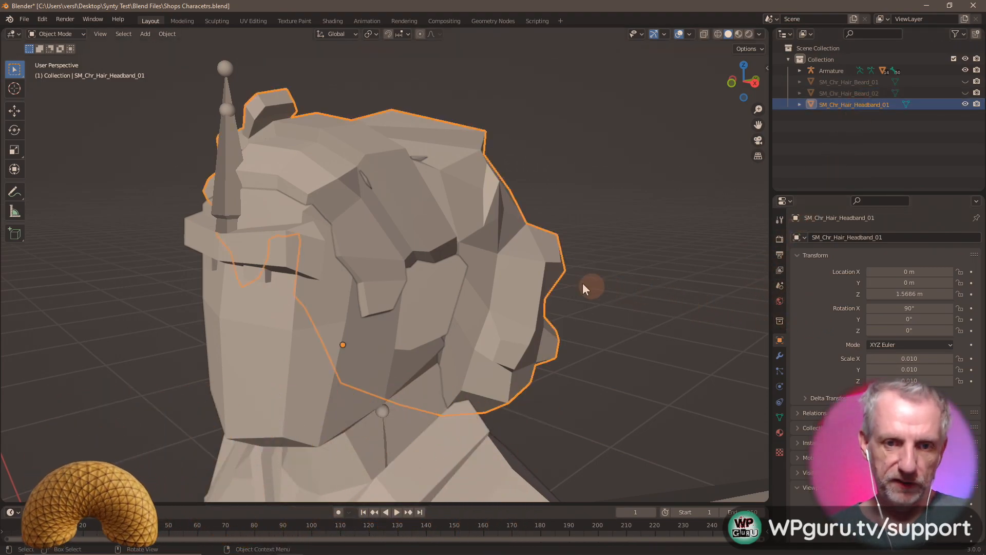
{"action": "mouse_move", "coordinate": [583, 285]}
{"action": "middle_mouse_down"}
{"action": "mouse_move", "coordinate": [532, 267]}
{"action": "mouse_move", "coordinate": [585, 271]}
{"action": "mouse_move", "coordinate": [574, 272]}
{"action": "middle_mouse_up"}
{"action": "left_click", "coordinate": [903, 295]}
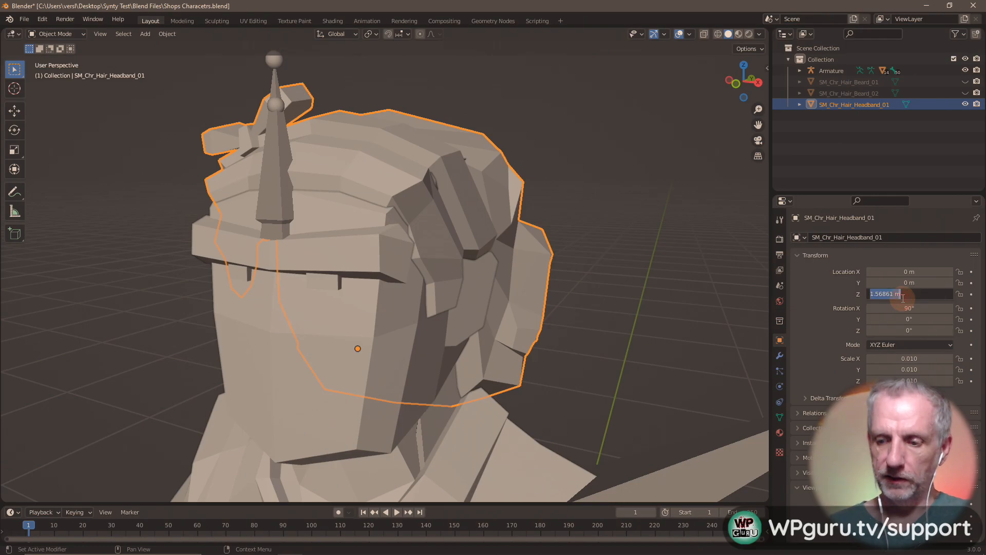
{"action": "type", "text": "0"}
{"action": "key", "text": "Return"}
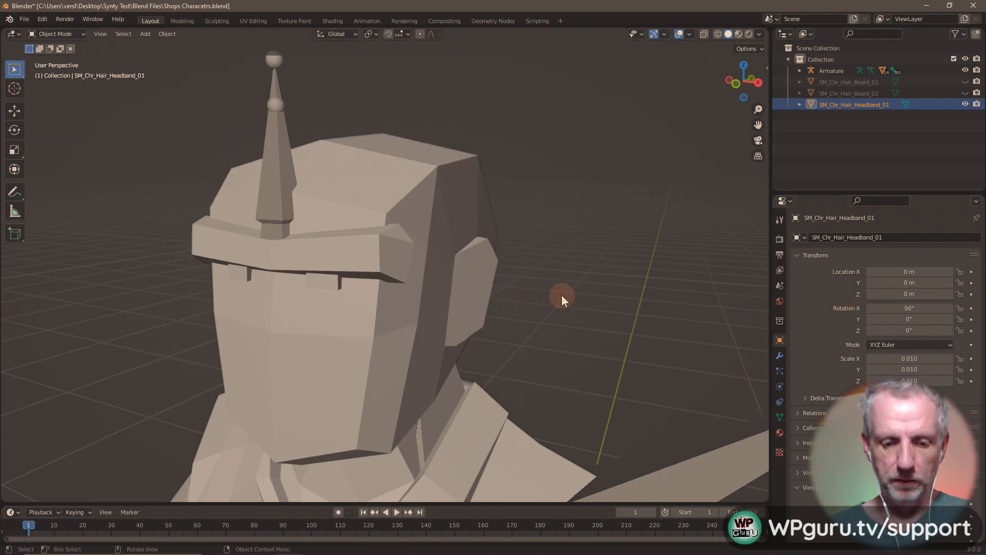
{"action": "key", "text": "g"}
{"action": "type", "text": "z"}
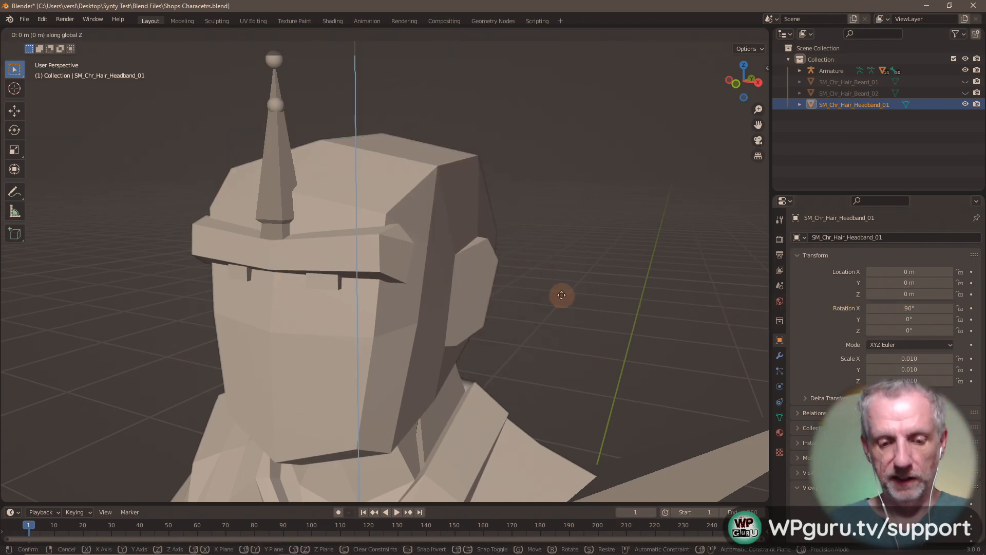
{"action": "type", "text": "1.57"}
{"action": "key", "text": "Return"}
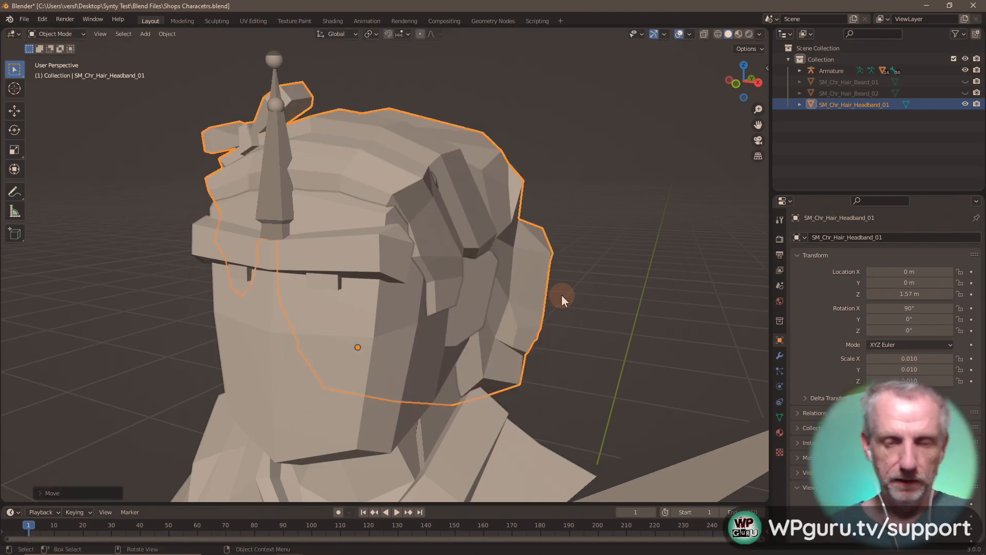
{"action": "middle_click_drag", "start_coordinate": [553, 289], "coordinate": [587, 248]}
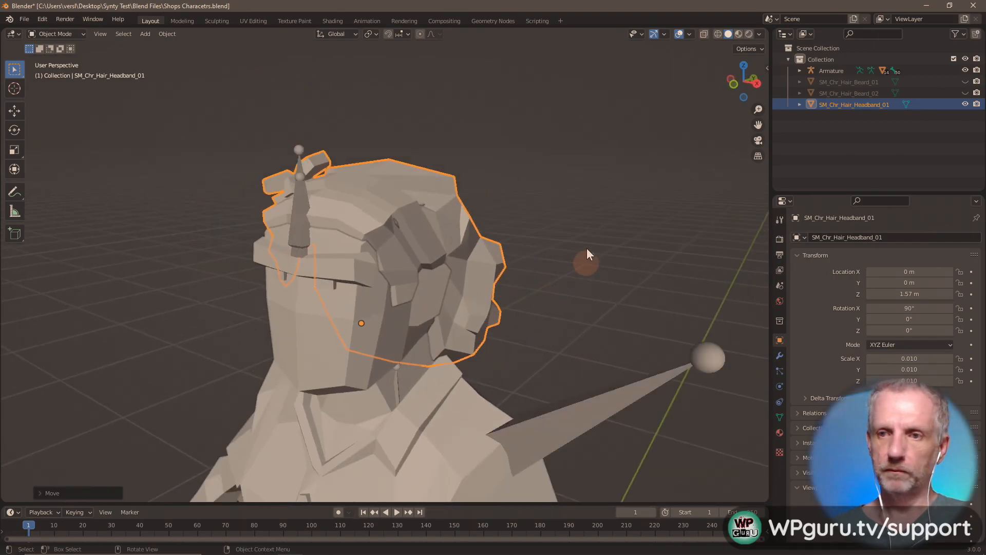
- Export the headband as Hair Headband 01.obj
{"action": "left_click", "coordinate": [32, 20]}
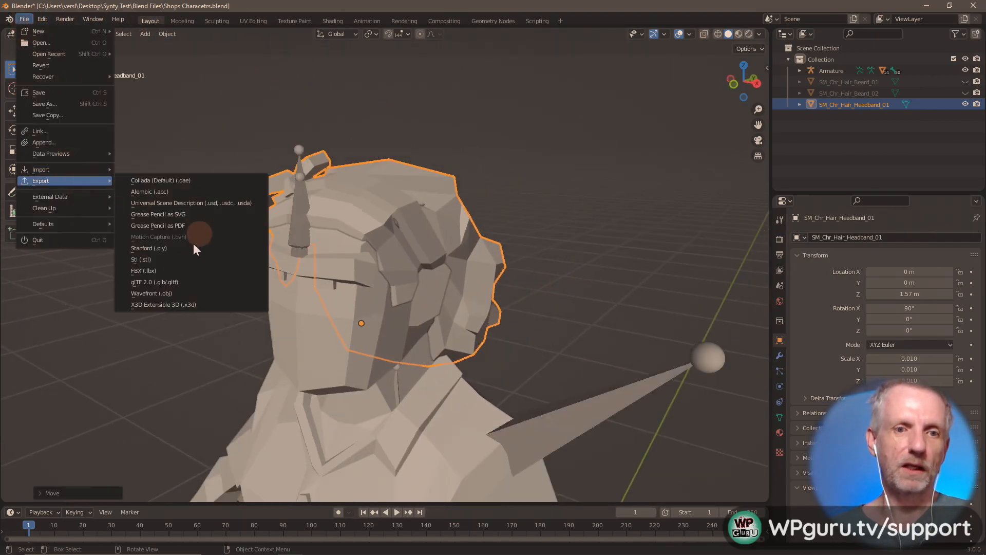
{"action": "left_click", "coordinate": [184, 295]}
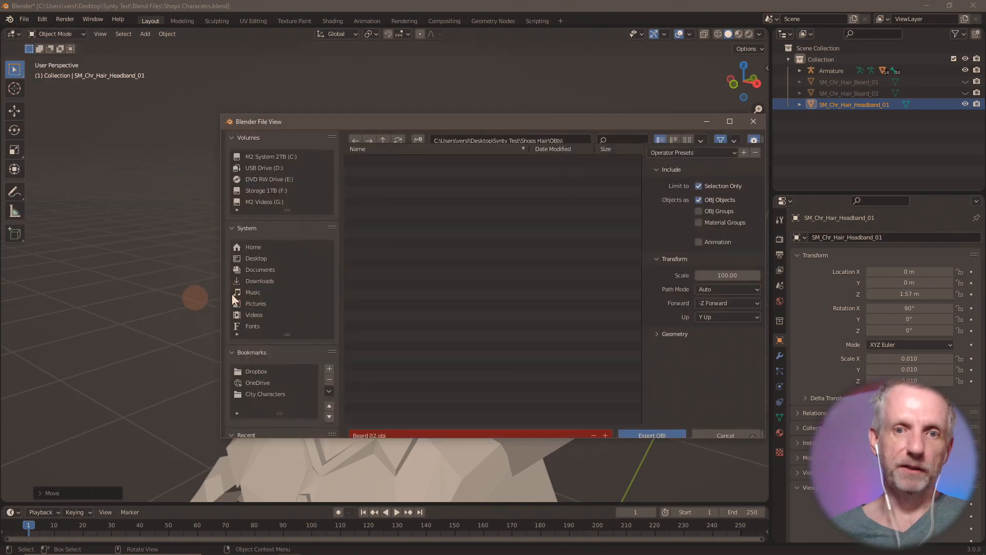
{"action": "left_click", "coordinate": [470, 423]}
{"action": "type", "text": "Hair Headband 01"}
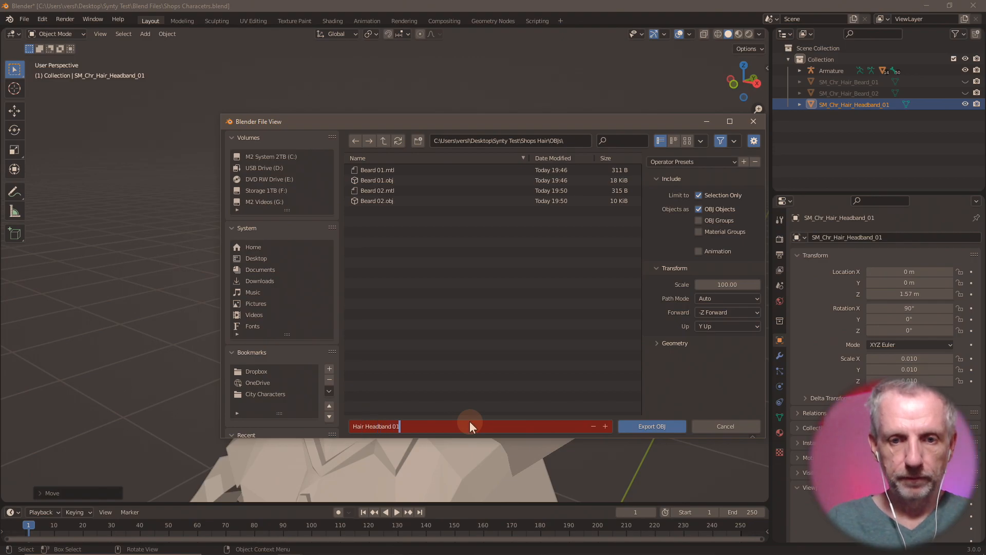
{"action": "key", "text": "Return"}
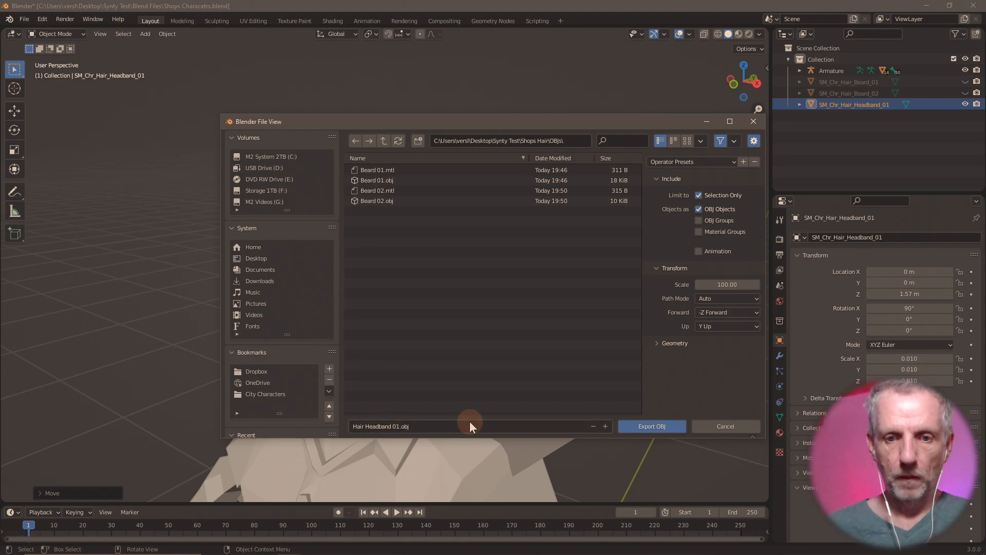
{"action": "left_click", "coordinate": [678, 426]}
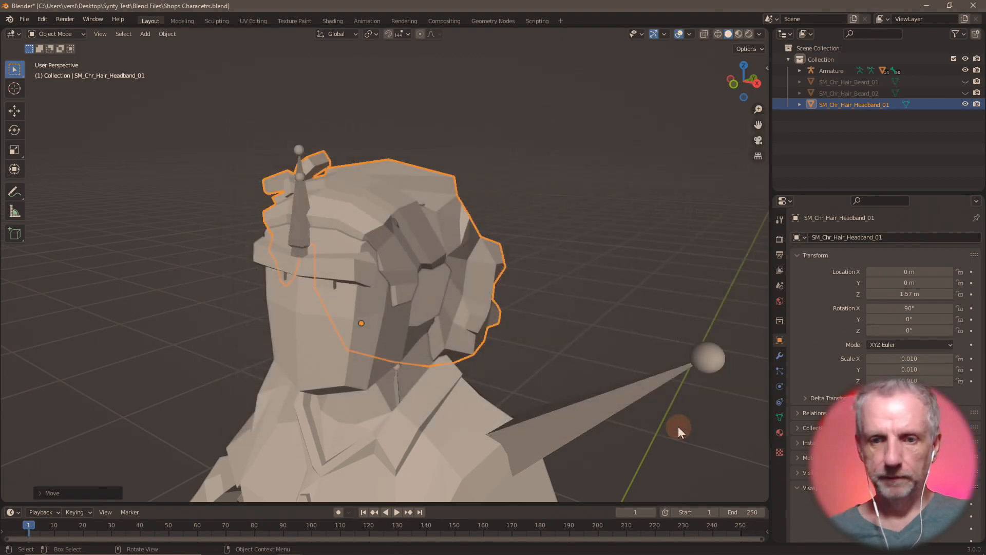
{"action": "key", "text": "alt+Tab"}
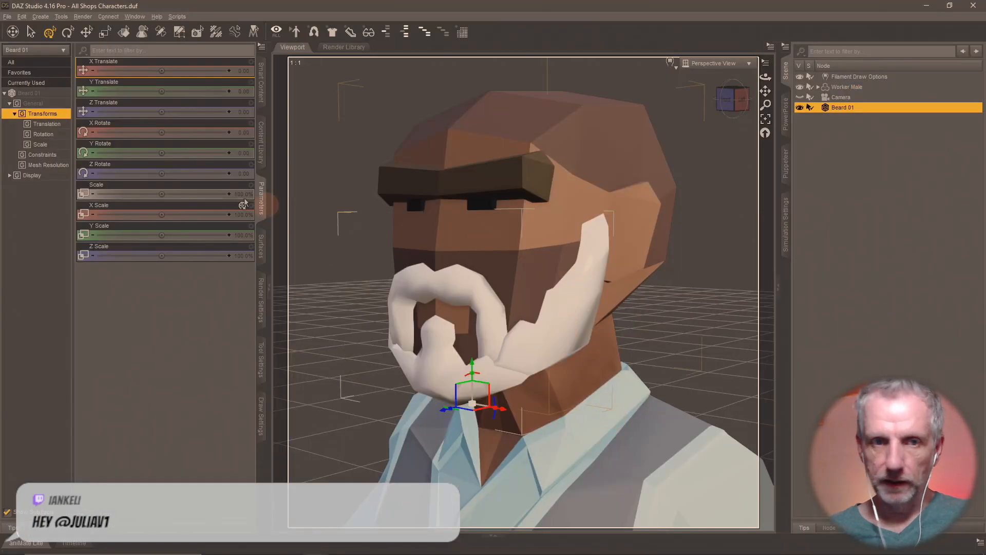
- Import Hair Headband 01.obj onto the character in DAZ Studio and check it around the head
{"action": "left_click", "coordinate": [7, 16]}
{"action": "left_click", "coordinate": [43, 125]}
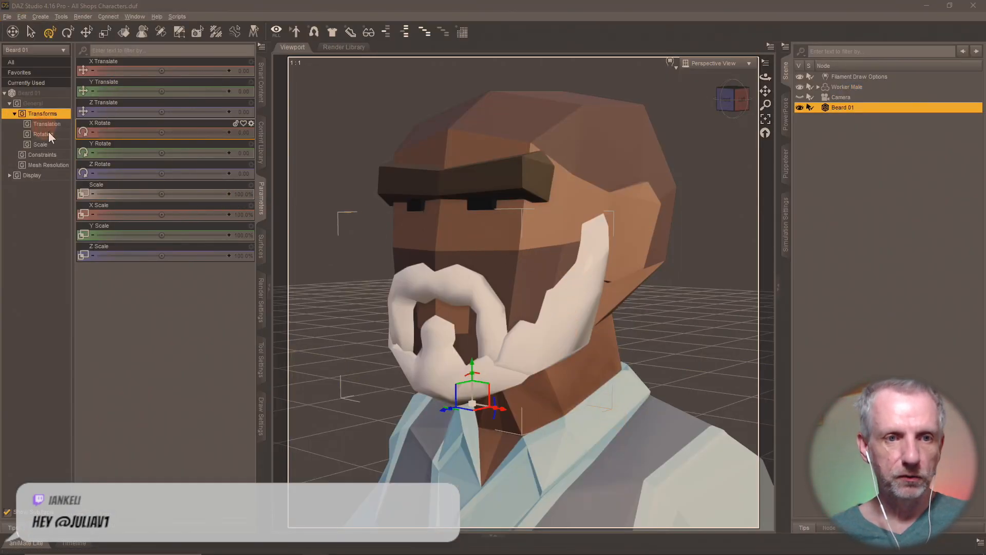
{"action": "double_click", "coordinate": [316, 115]}
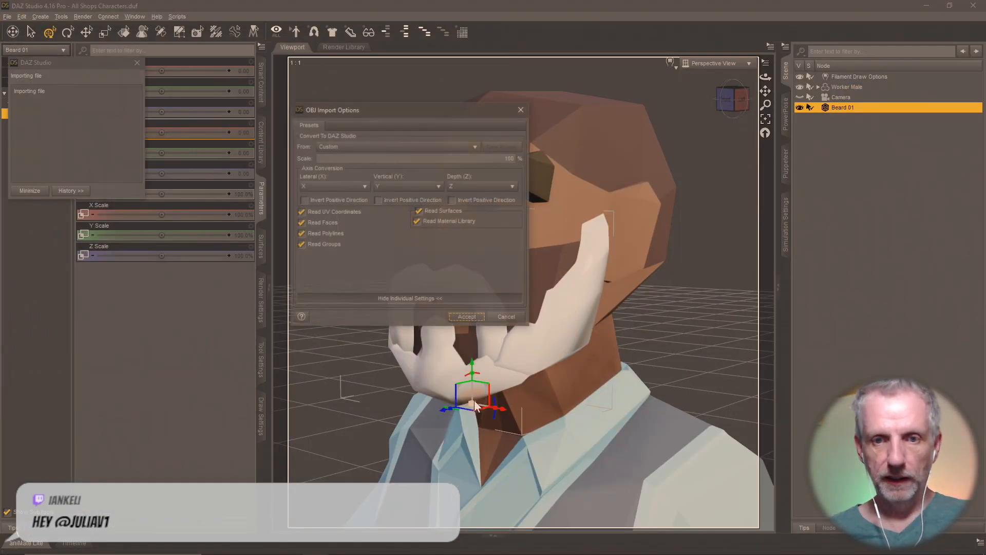
{"action": "left_click", "coordinate": [467, 317]}
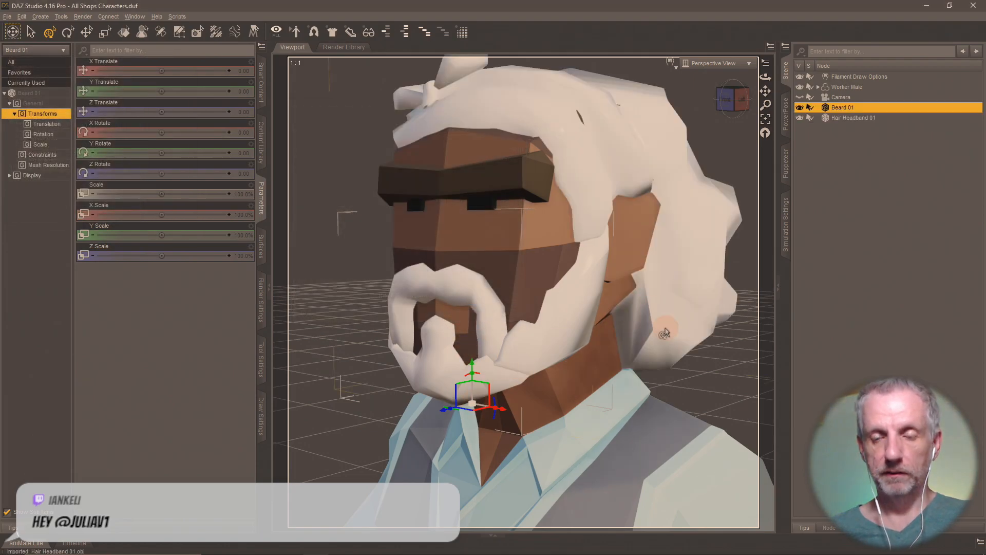
{"action": "mouse_move", "coordinate": [666, 328]}
{"action": "left_mouse_down", "text": "ctrl+alt"}
{"action": "mouse_move", "coordinate": [707, 329]}
{"action": "mouse_move", "coordinate": [652, 319]}
{"action": "mouse_move", "coordinate": [689, 310]}
{"action": "mouse_move", "coordinate": [659, 320]}
{"action": "left_mouse_up", "text": "ctrl+alt"}
{"action": "scroll", "coordinate": [665, 329], "scroll_direction": "up", "scroll_amount": 5}
{"action": "scroll", "coordinate": [677, 323], "scroll_direction": "down", "scroll_amount": 6}
{"action": "key", "text": "alt+Tab"}
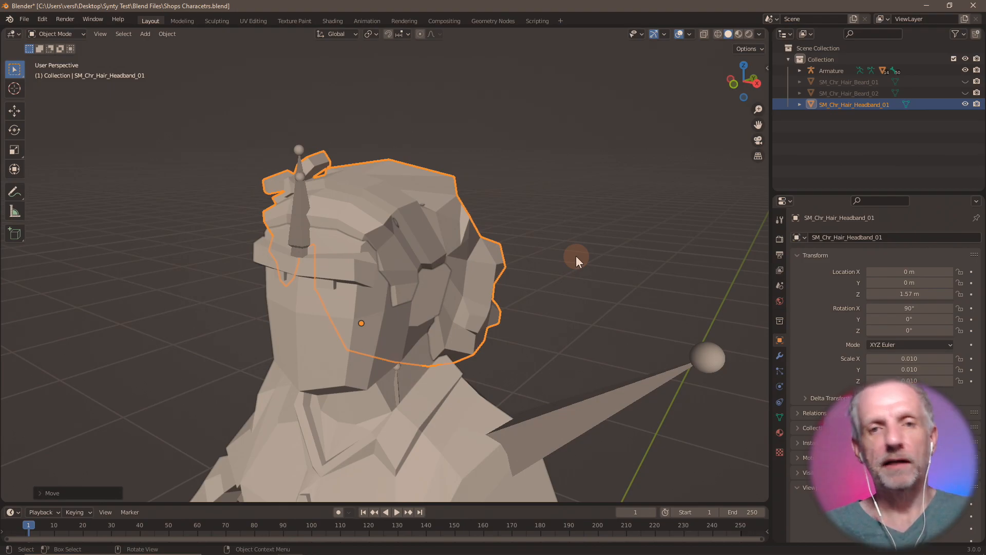
- Hide the headband, import SM_Chr_Hair_Long_01.fbx and raise it 1.57 m along Z
{"action": "left_click", "coordinate": [965, 104]}
{"action": "left_click", "coordinate": [24, 19]}
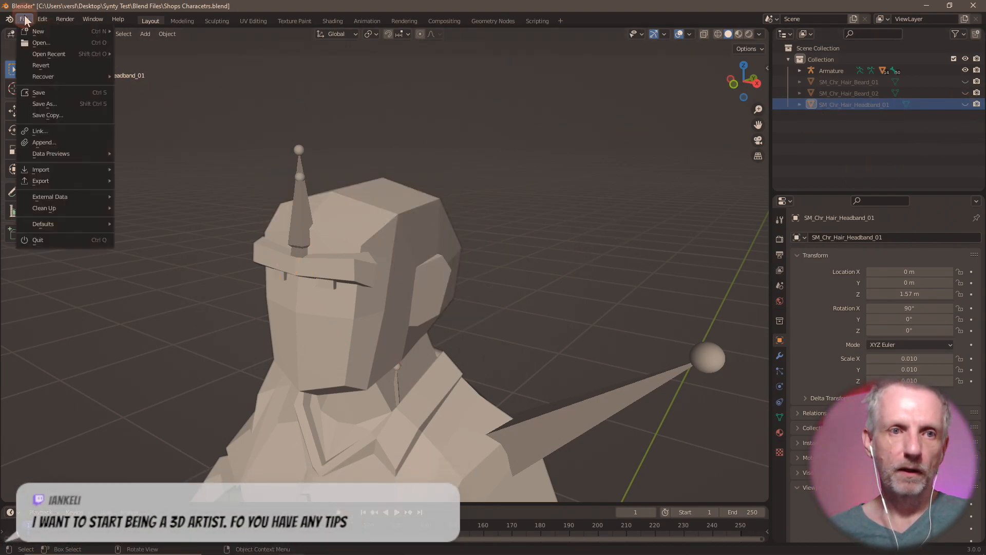
{"action": "mouse_move", "coordinate": [57, 171]}
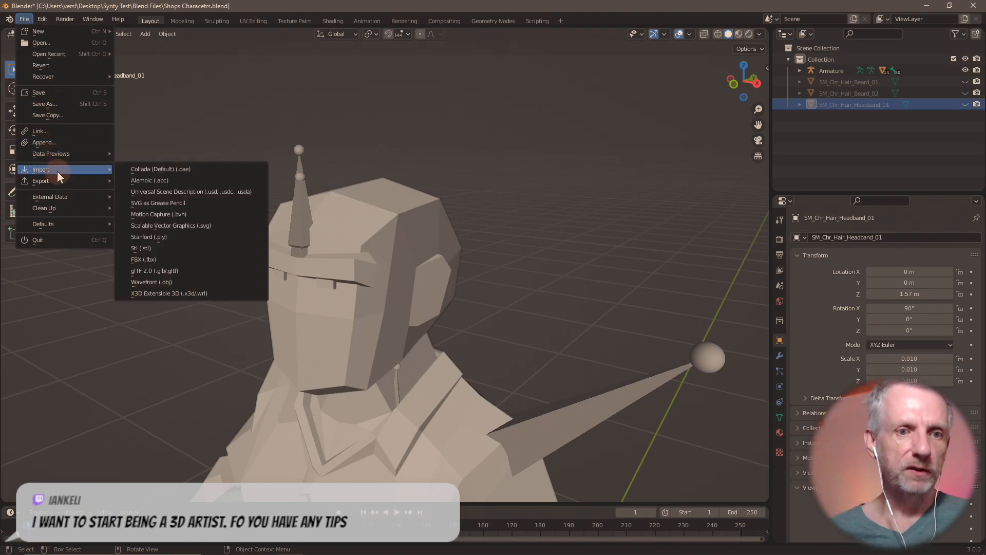
{"action": "left_click", "coordinate": [191, 257]}
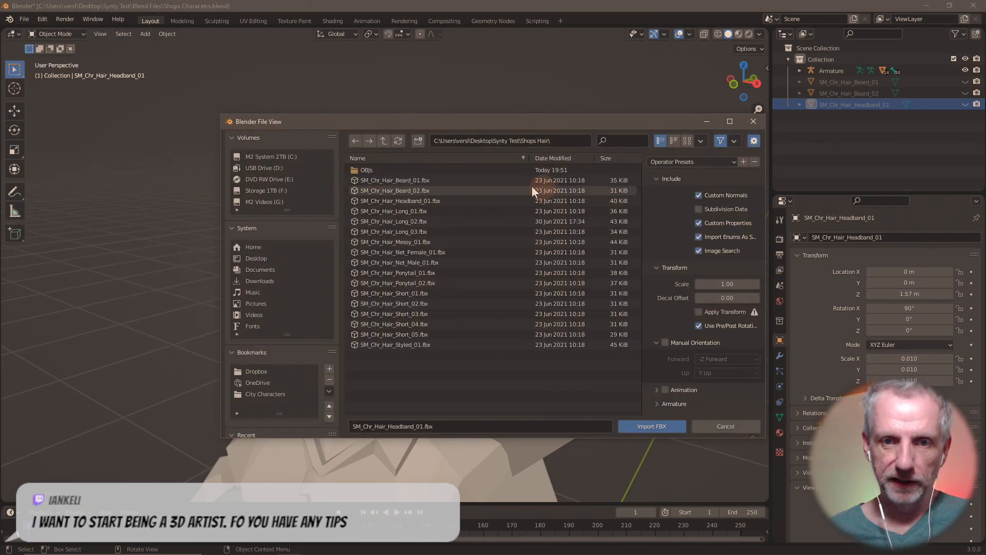
{"action": "double_click", "coordinate": [422, 212]}
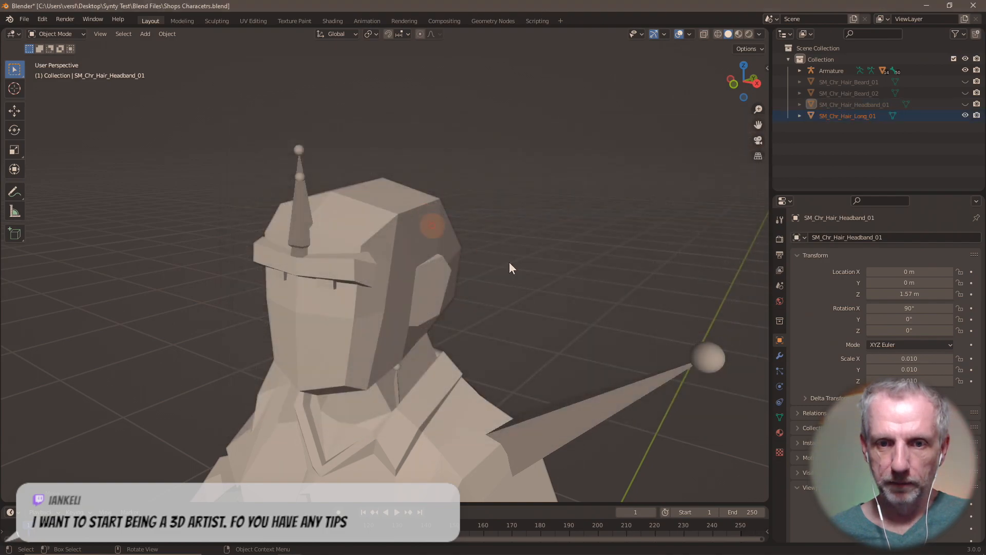
{"action": "type", "text": "g"}
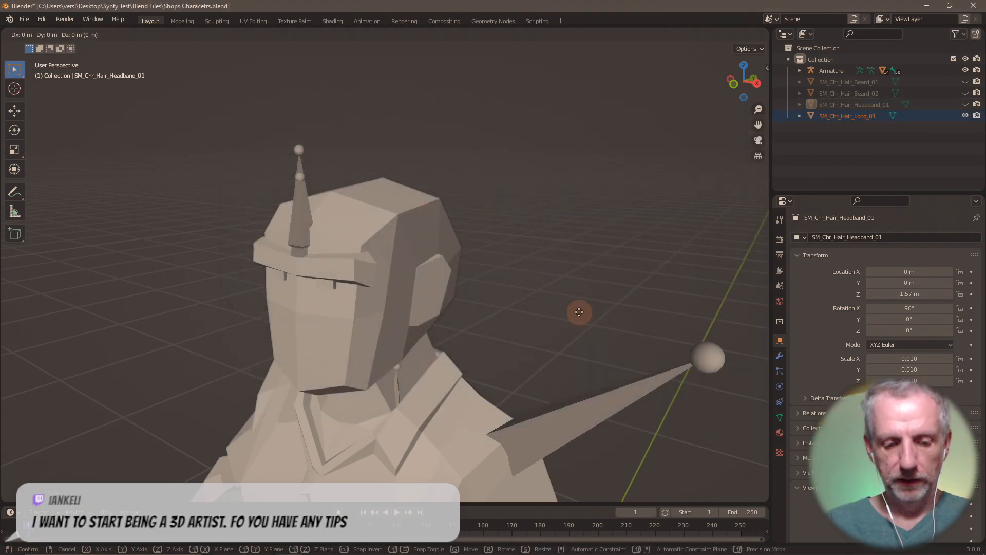
{"action": "type", "text": "z1.57"}
{"action": "key", "text": "Return"}
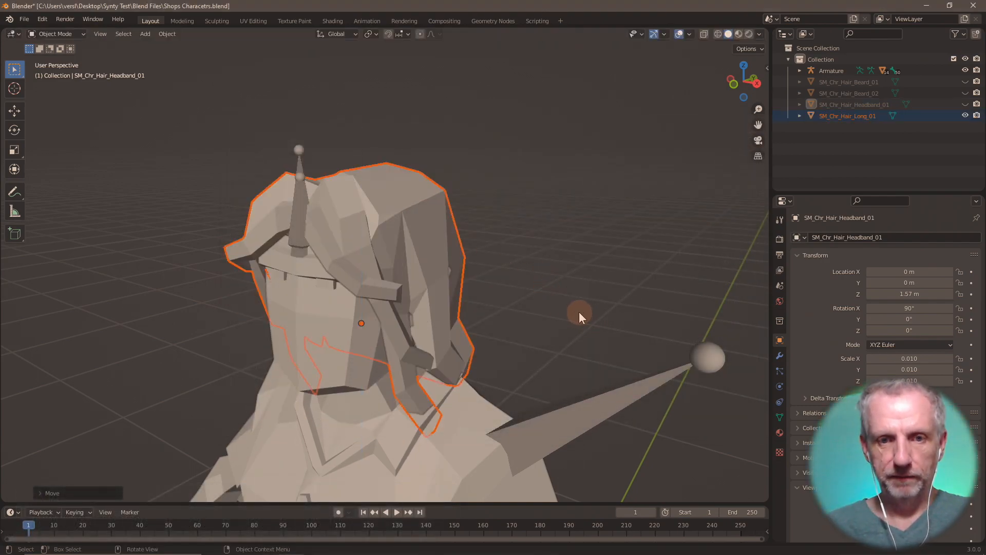
- Export the long hair as Hauir Long 01.obj and hide it
{"action": "left_click", "coordinate": [22, 21]}
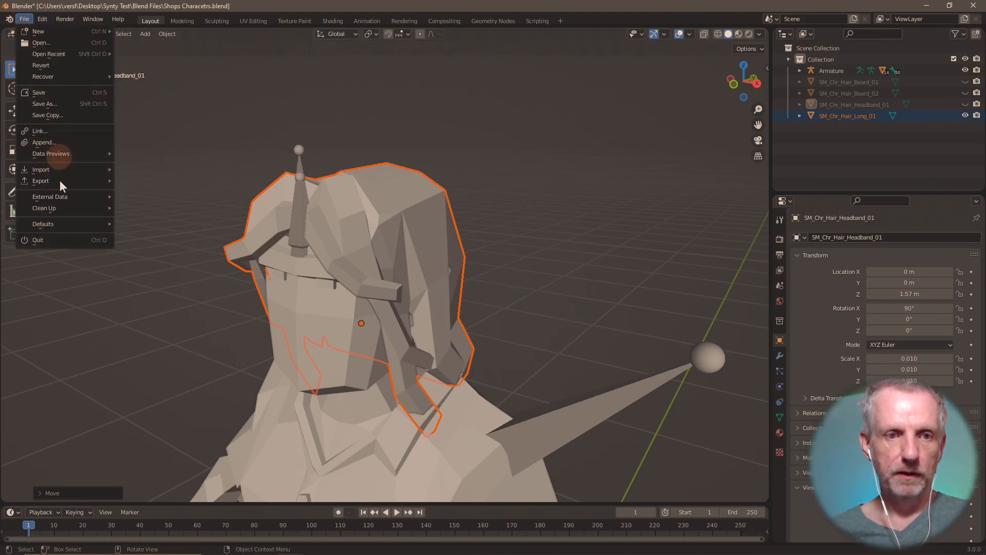
{"action": "mouse_move", "coordinate": [81, 181]}
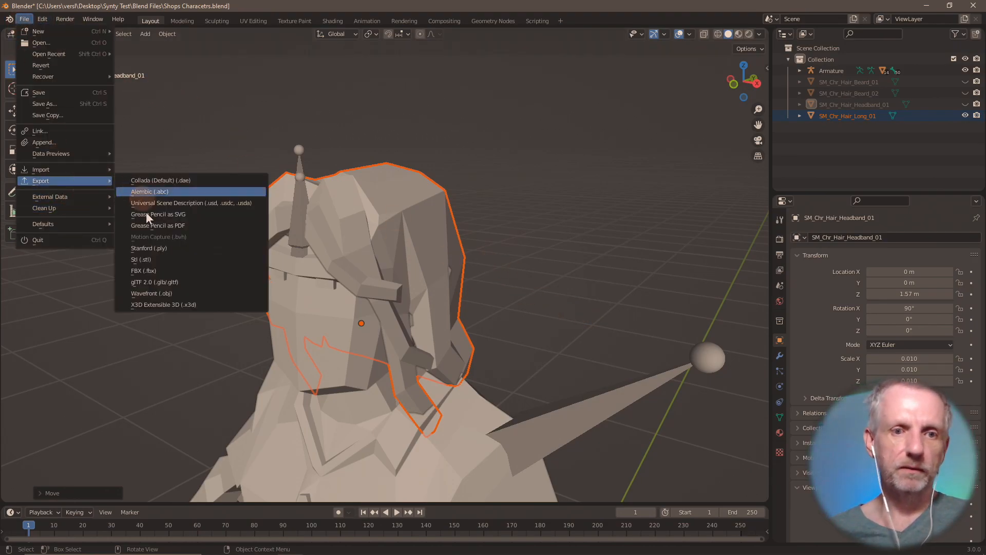
{"action": "left_click", "coordinate": [180, 293]}
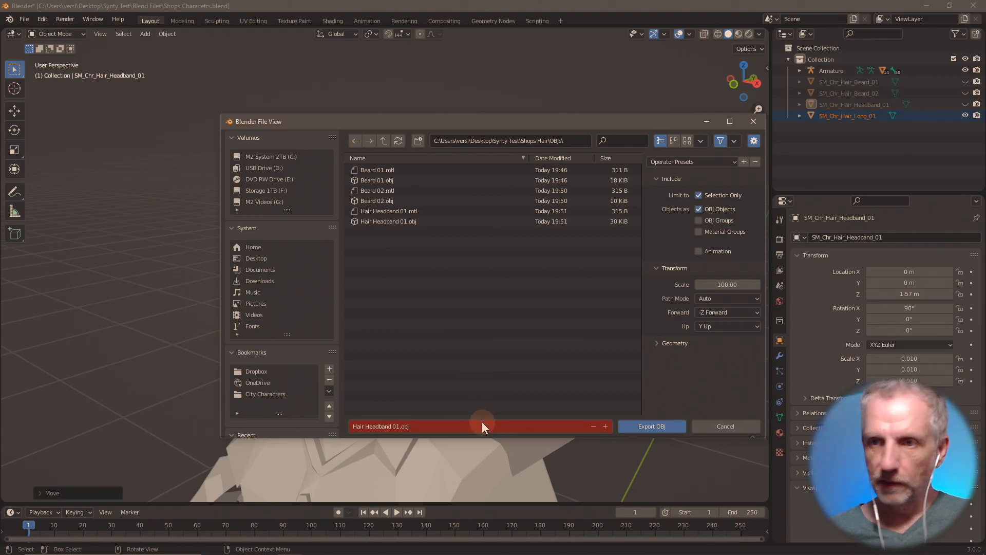
{"action": "left_click", "coordinate": [484, 427]}
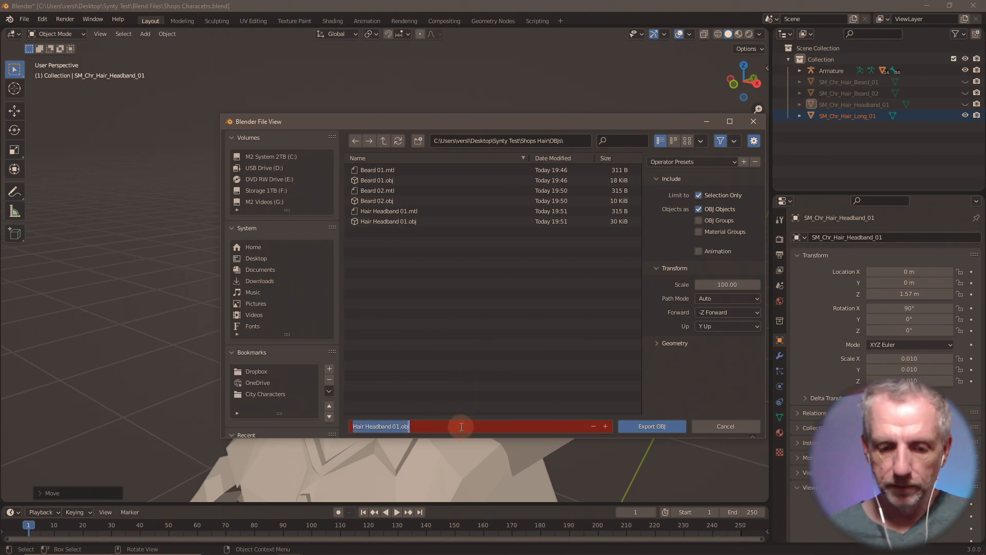
{"action": "type", "text": "Hauir Long 01"}
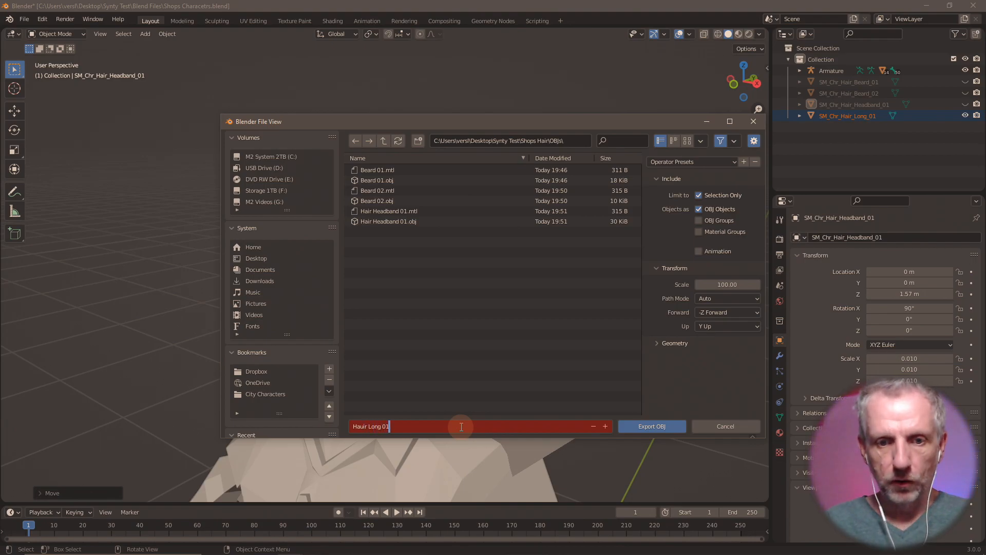
{"action": "key", "text": "Return"}
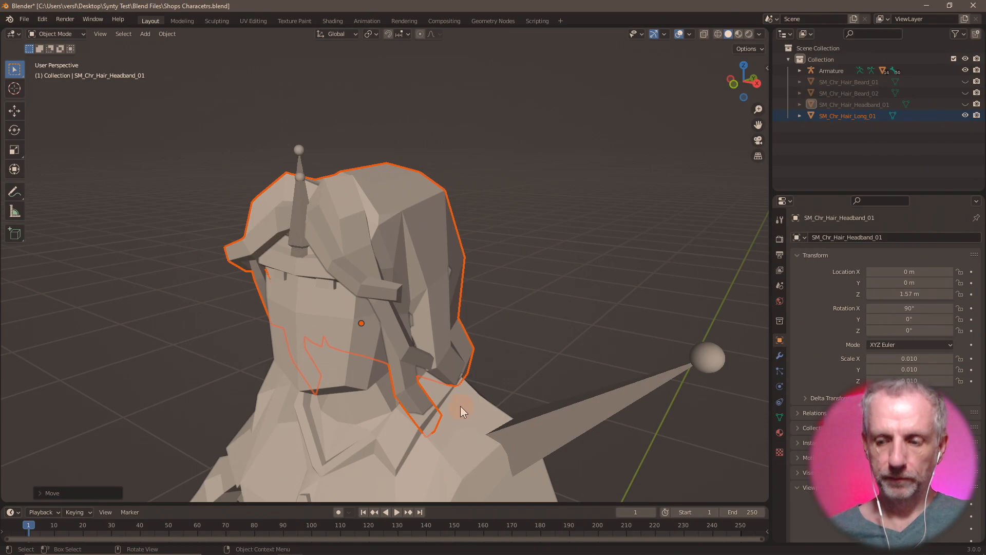
{"action": "left_click", "coordinate": [965, 115]}
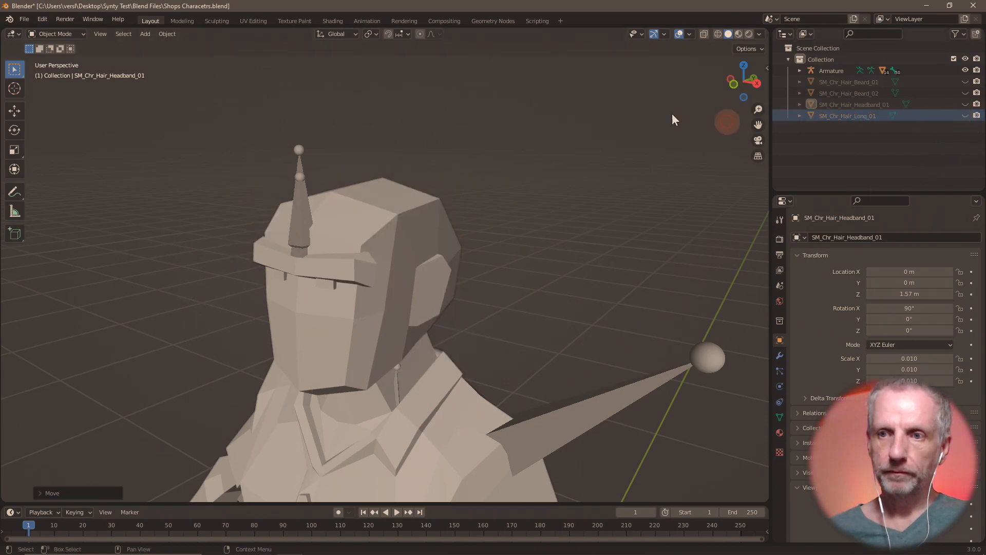
- Import SM_Chr_Hair_Long_02.fbx and raise it 1.5 m along Z onto the head
{"action": "left_click", "coordinate": [25, 19]}
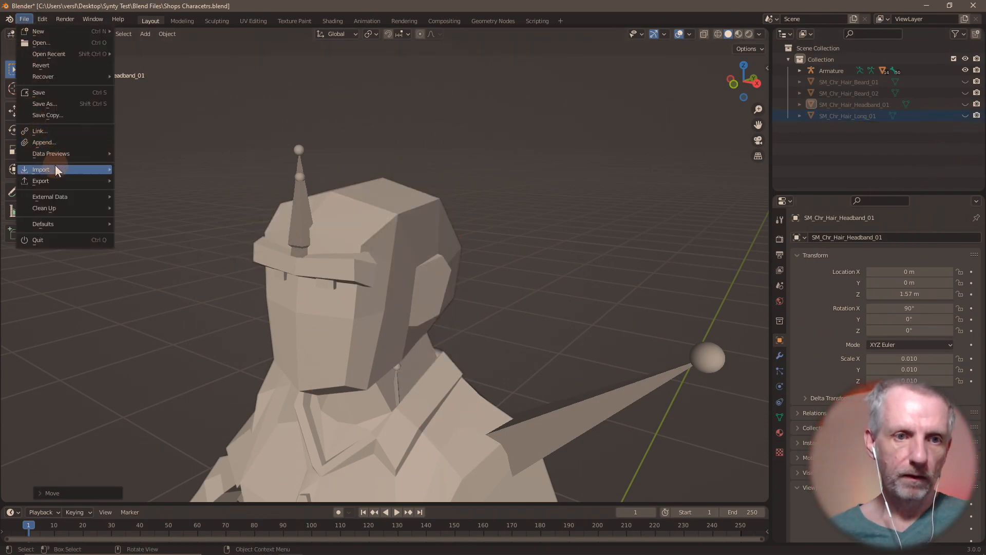
{"action": "mouse_move", "coordinate": [54, 165]}
{"action": "left_click", "coordinate": [153, 260]}
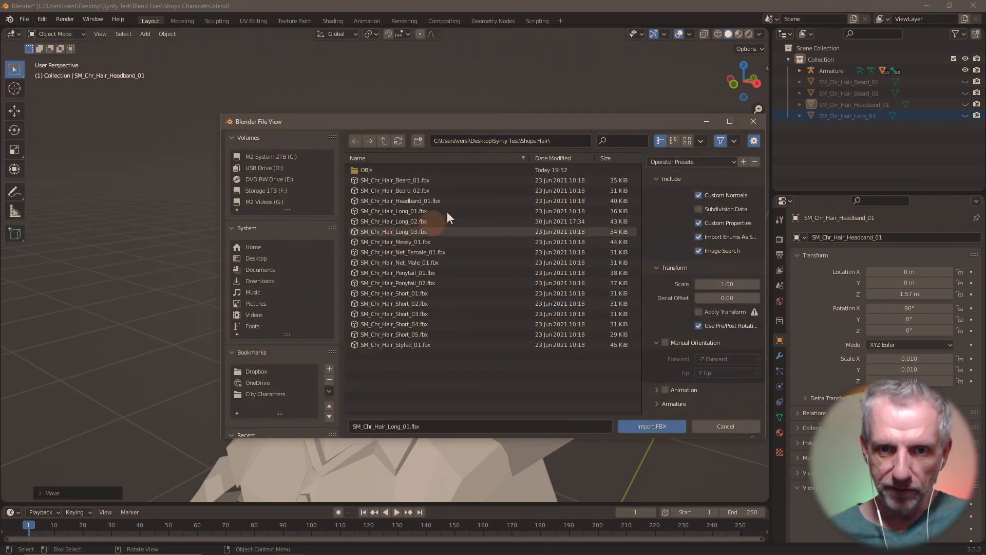
{"action": "double_click", "coordinate": [423, 221]}
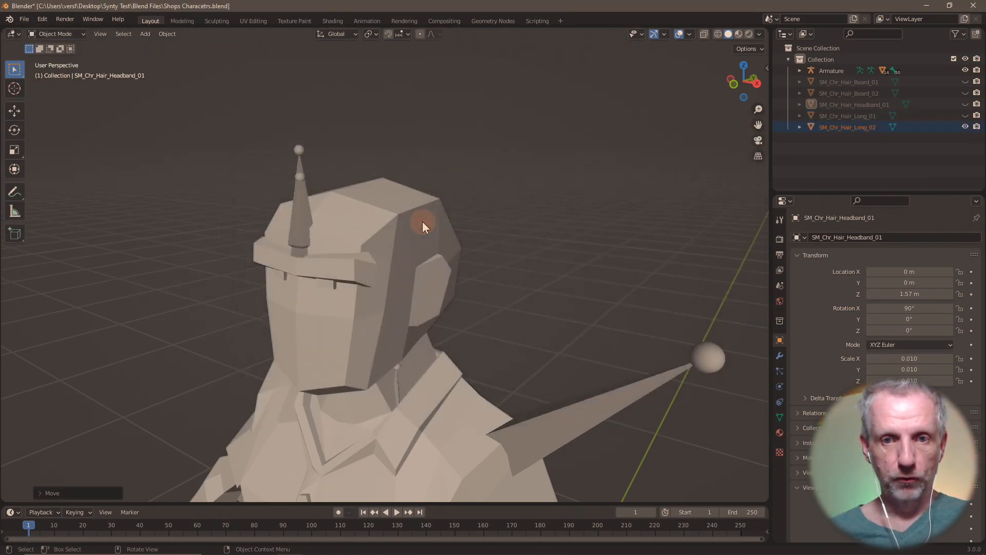
{"action": "type", "text": "gz"}
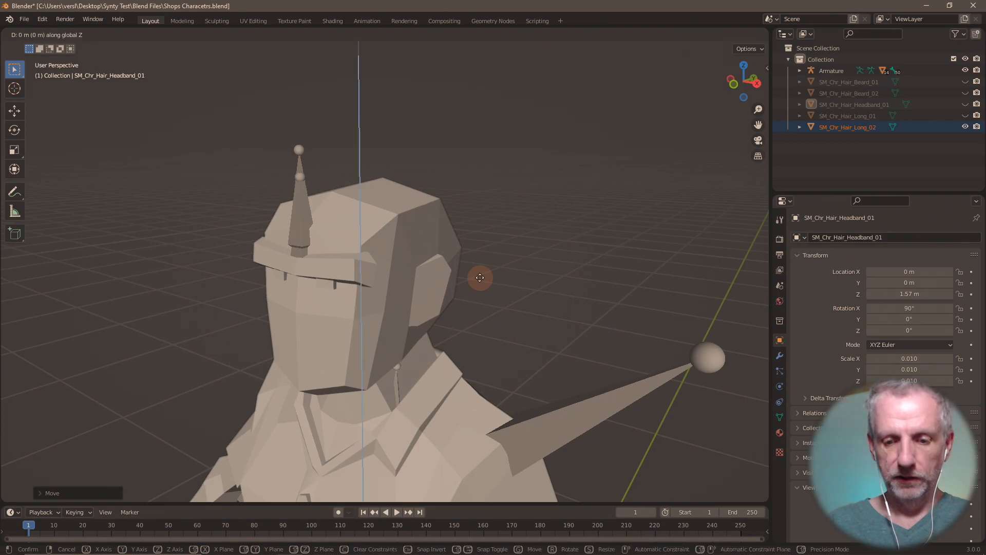
{"action": "type", "text": "1.5"}
{"action": "key", "text": "Return"}
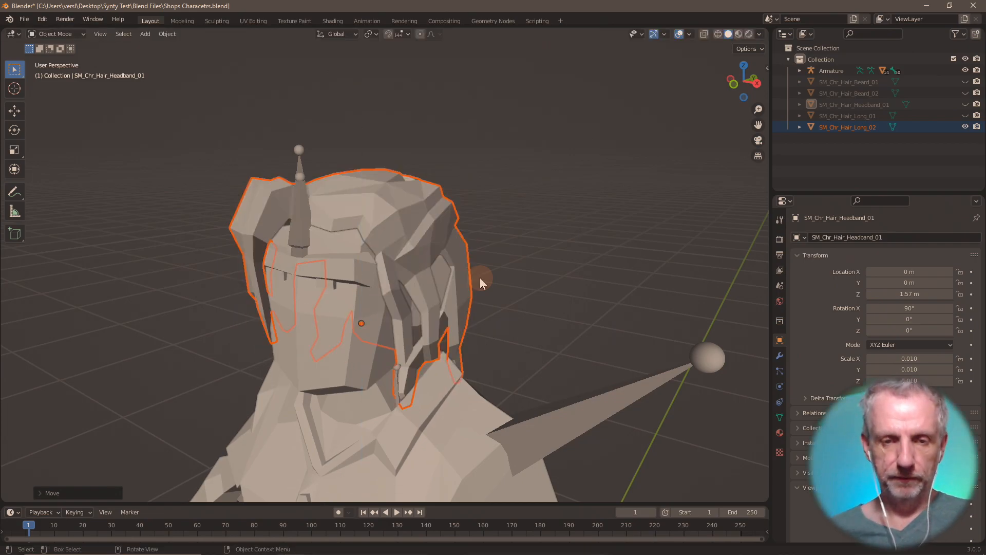
- Export the hair as Hauir Long 02.obj, not glTF, and hide it
{"action": "left_click", "coordinate": [24, 19]}
{"action": "mouse_move", "coordinate": [79, 180]}
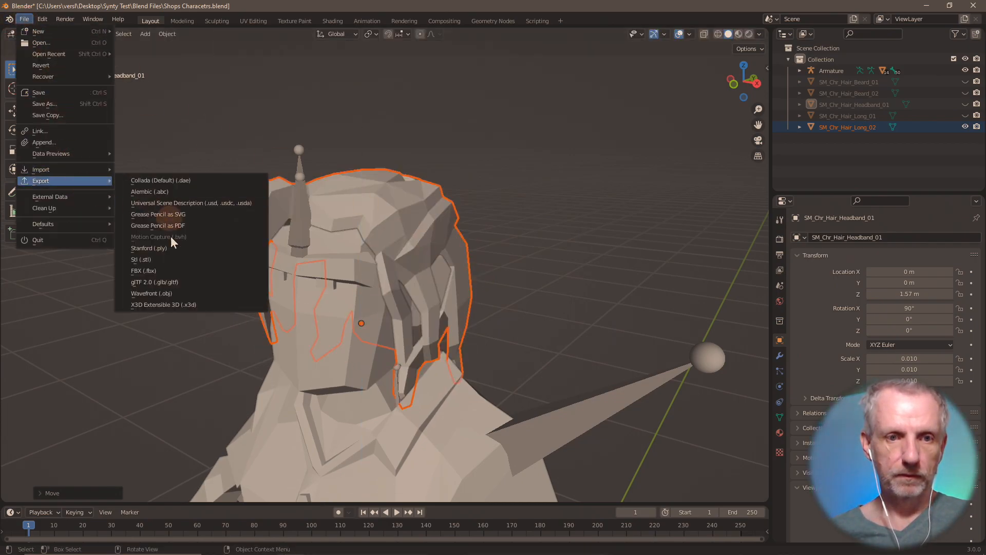
{"action": "left_click", "coordinate": [187, 284]}
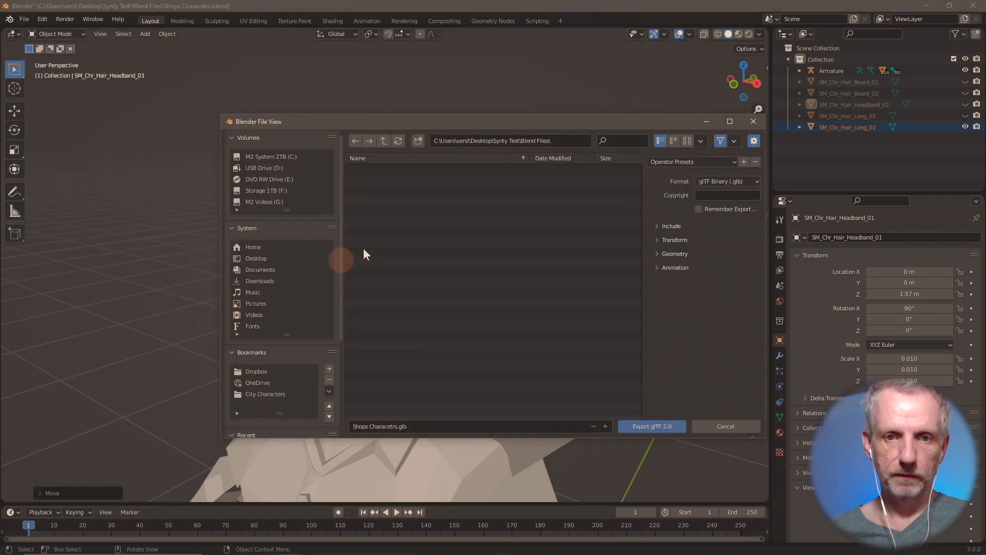
{"action": "left_click", "coordinate": [742, 425]}
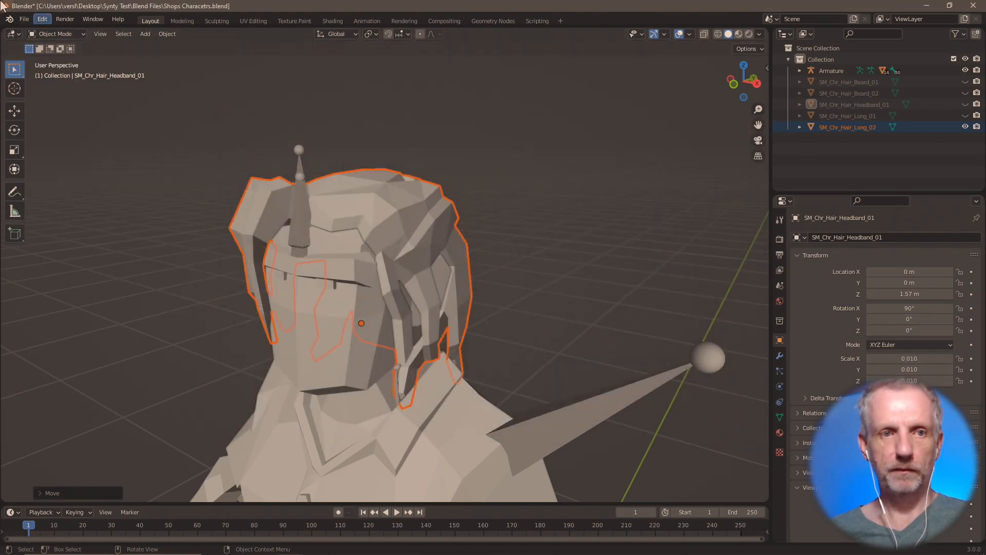
{"action": "left_click", "coordinate": [24, 20]}
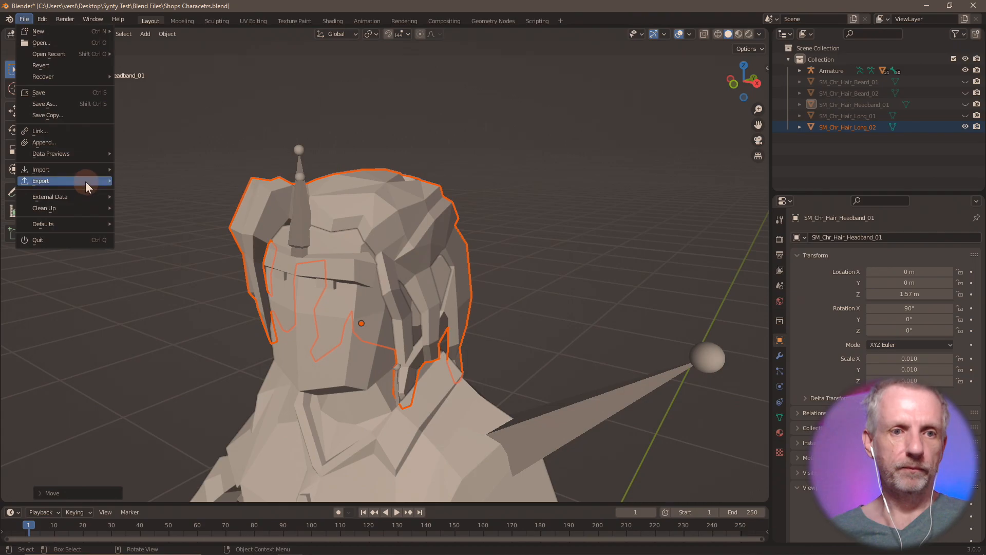
{"action": "mouse_move", "coordinate": [85, 181]}
{"action": "left_click", "coordinate": [186, 295]}
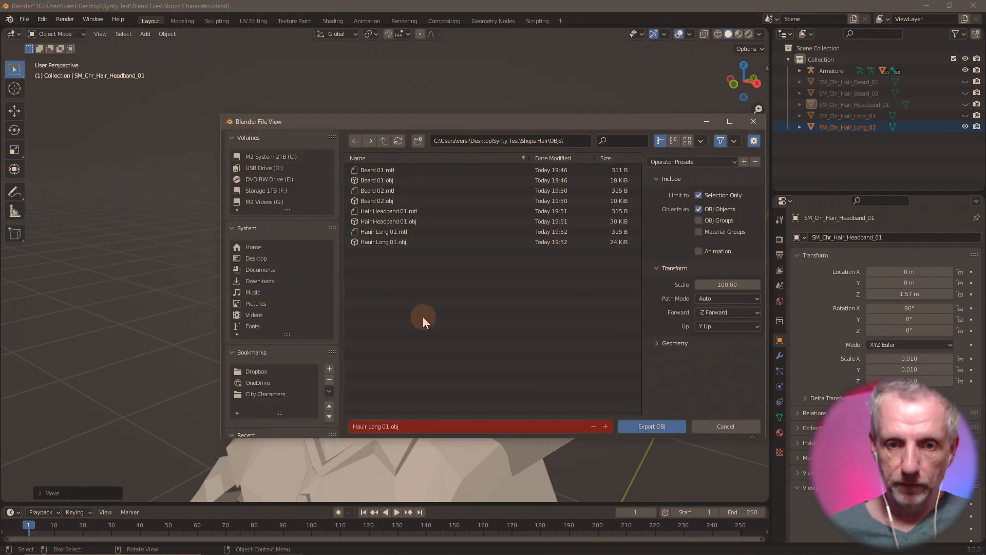
{"action": "left_click", "coordinate": [606, 426]}
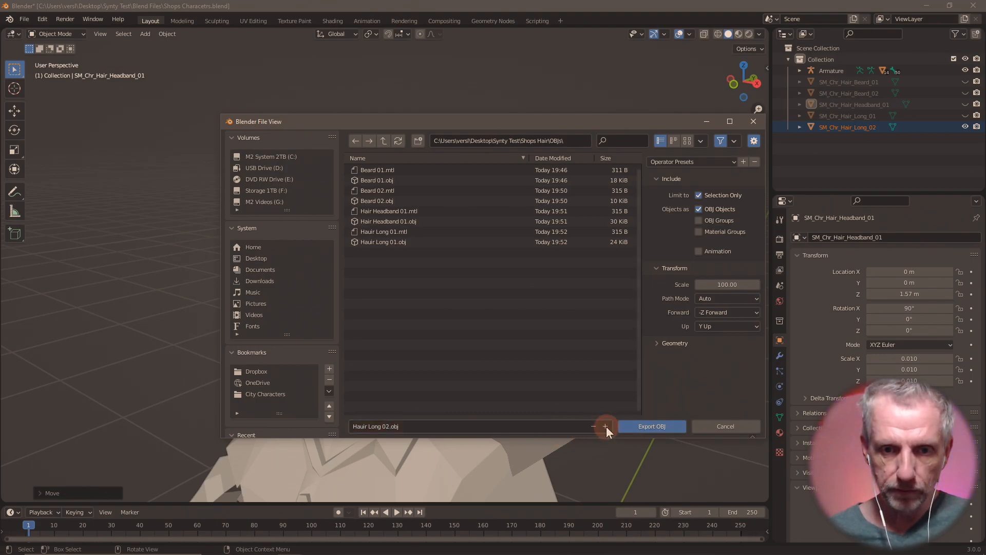
{"action": "left_click", "coordinate": [652, 426]}
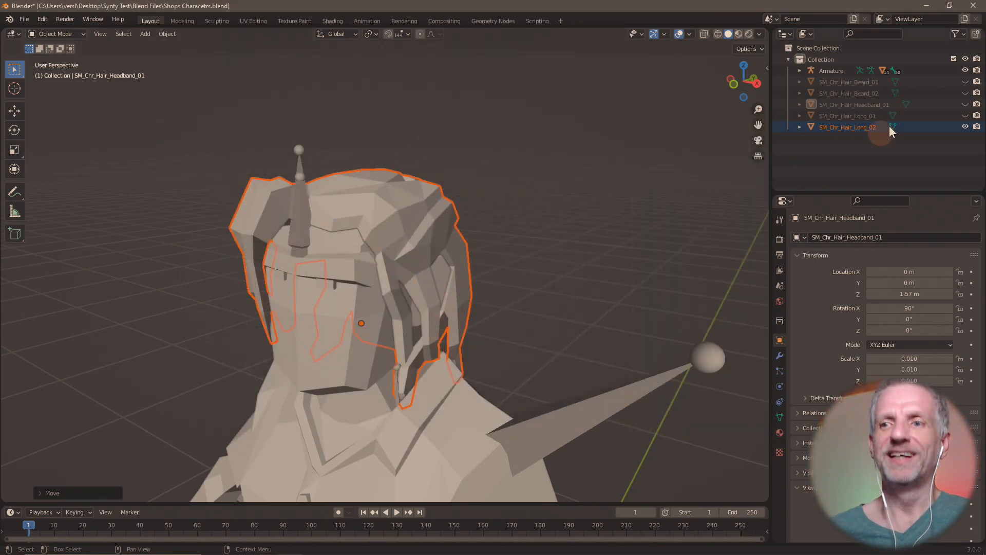
{"action": "left_click", "coordinate": [965, 127]}
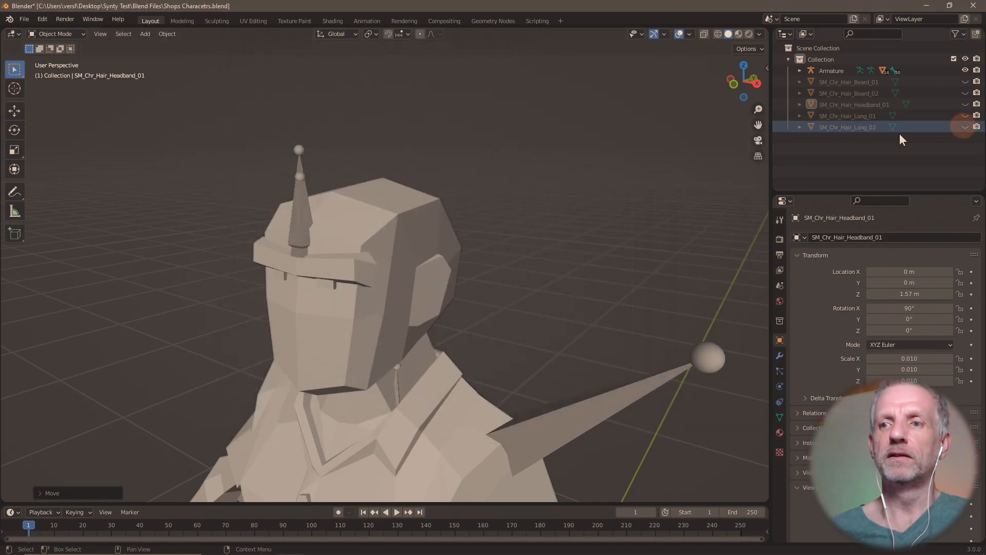
- Import SM_Chr_Hair_Long_03.fbx and raise it 1.57 m along Z onto the head
{"action": "left_click", "coordinate": [24, 19]}
{"action": "mouse_move", "coordinate": [76, 172]}
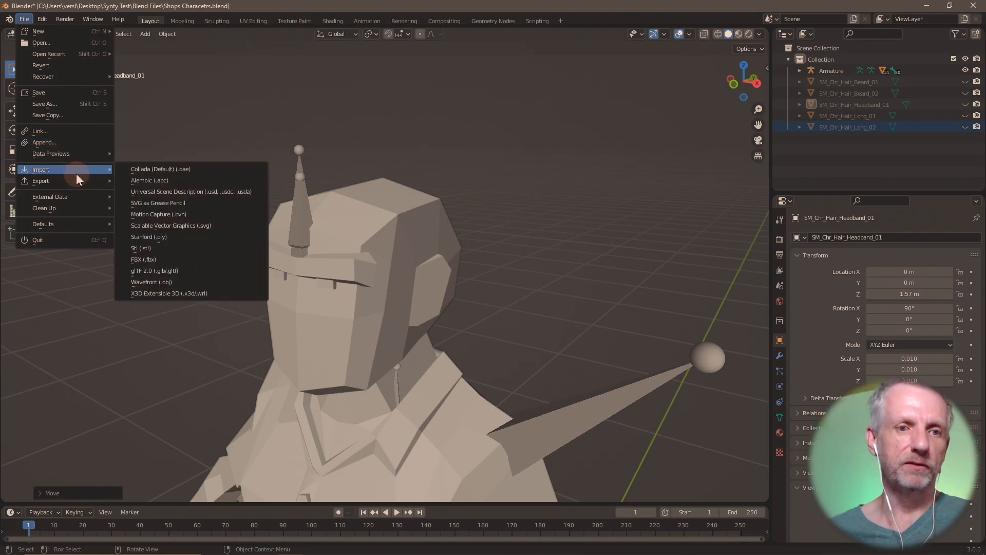
{"action": "left_click", "coordinate": [169, 259]}
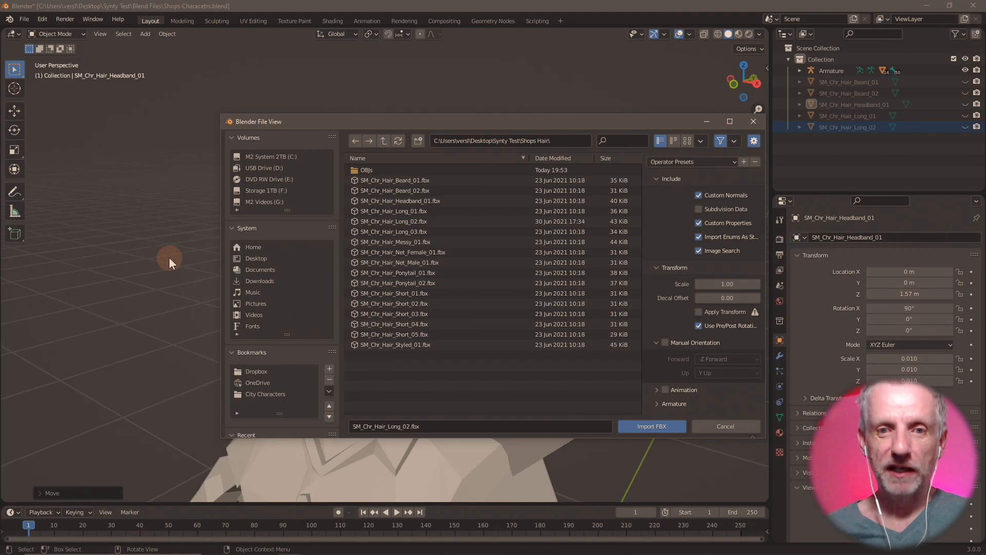
{"action": "left_click", "coordinate": [479, 235]}
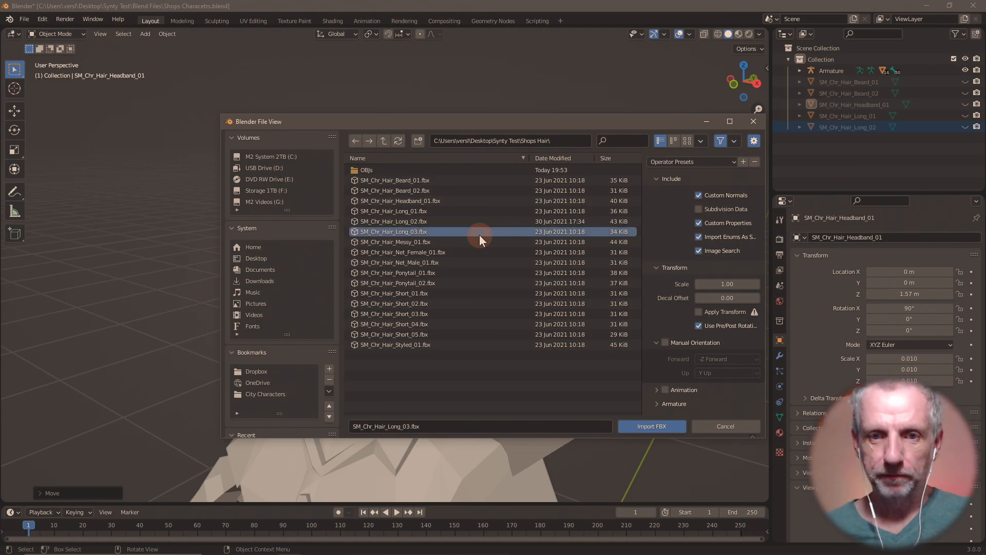
{"action": "left_click", "coordinate": [654, 427]}
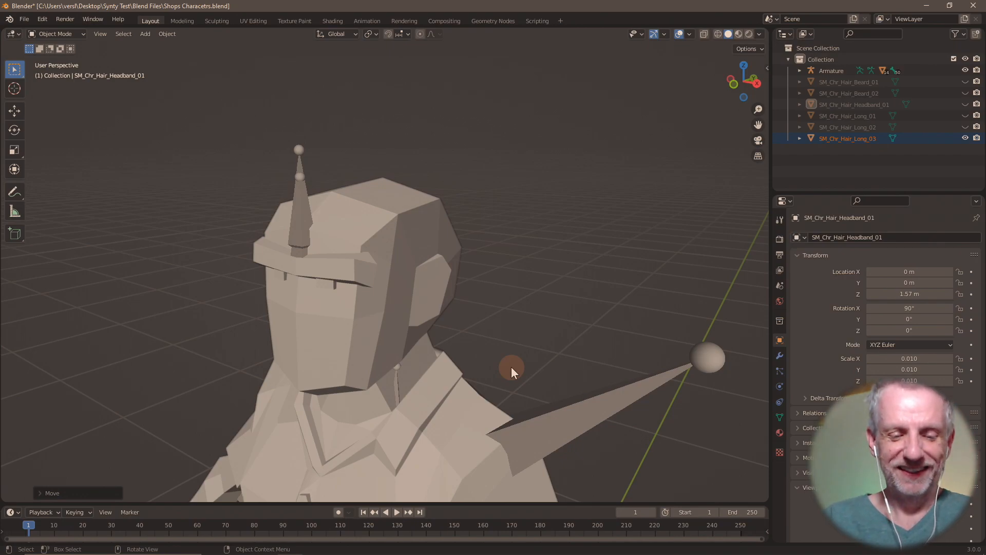
{"action": "type", "text": "gz1.57"}
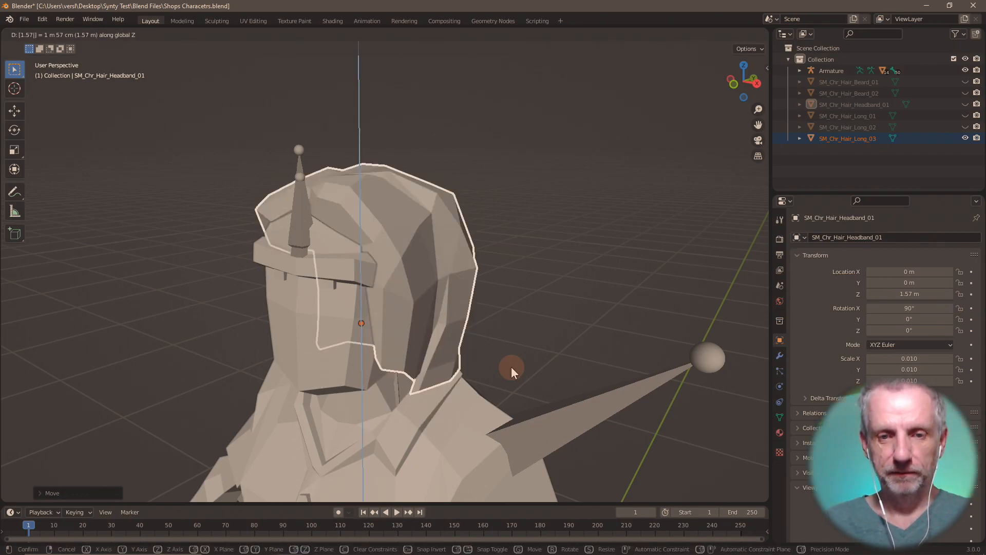
{"action": "key", "text": "Return"}
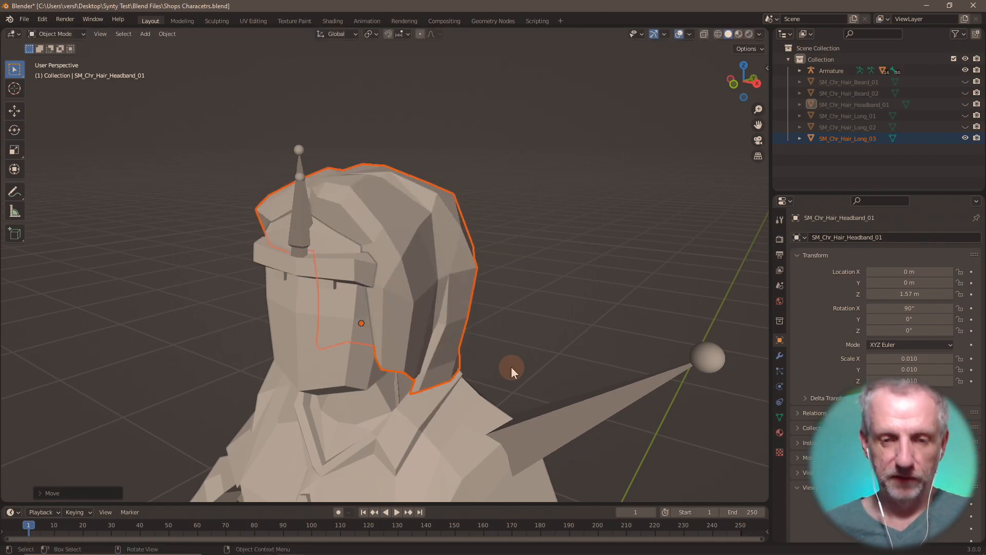
- Export the Long 03 hair as an OBJ with the next-numbered file name, then hide it
{"action": "left_click", "coordinate": [24, 19]}
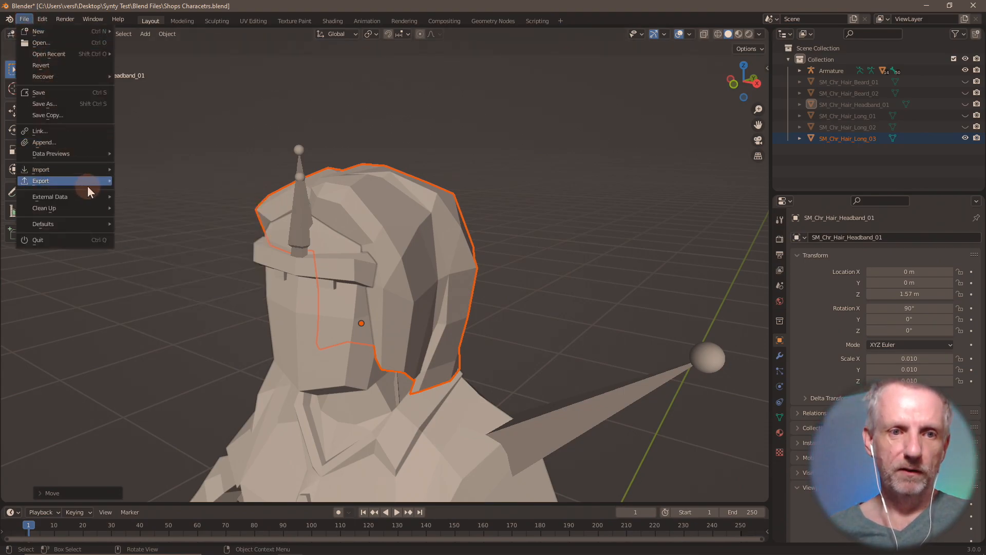
{"action": "mouse_move", "coordinate": [89, 191]}
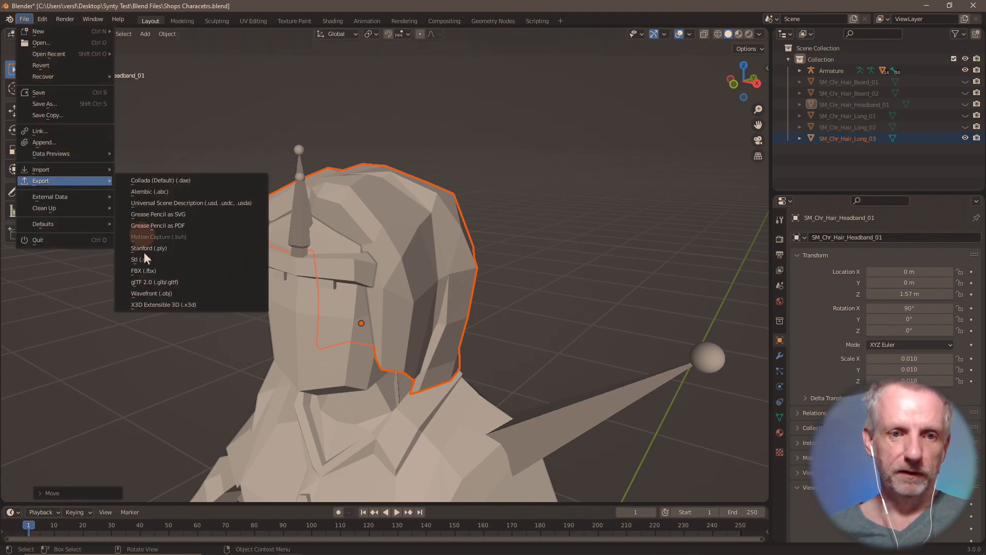
{"action": "left_click", "coordinate": [167, 294]}
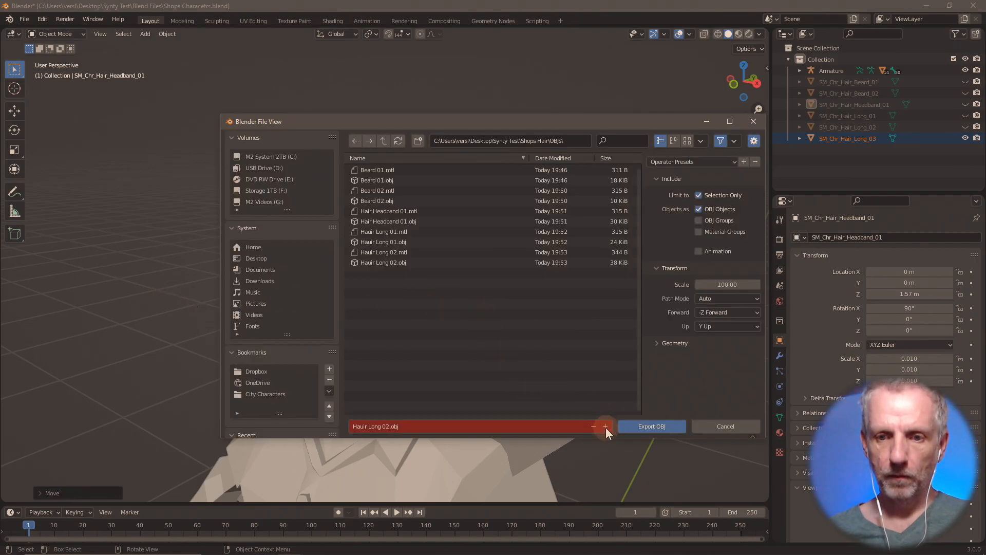
{"action": "left_click", "coordinate": [606, 428]}
{"action": "left_click", "coordinate": [668, 426]}
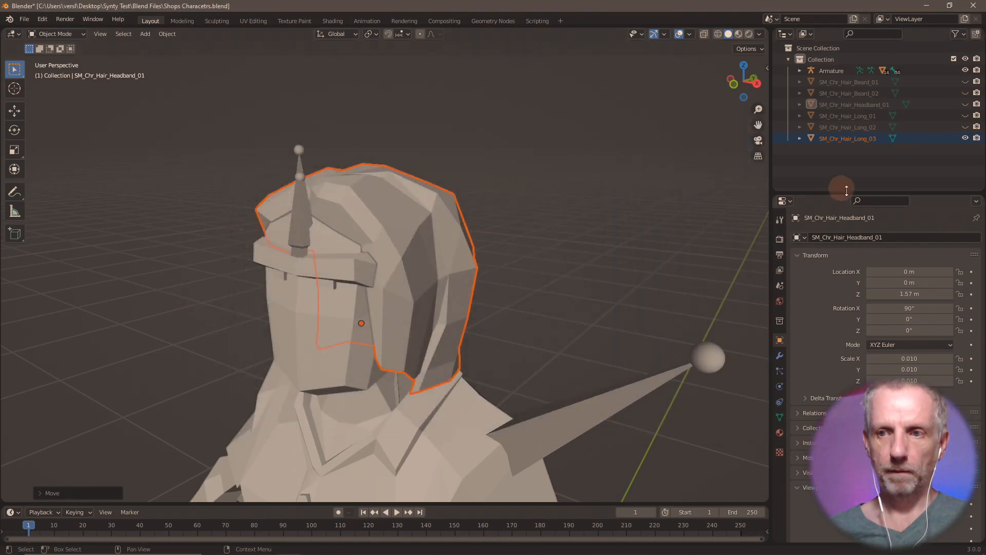
{"action": "left_click", "coordinate": [963, 138]}
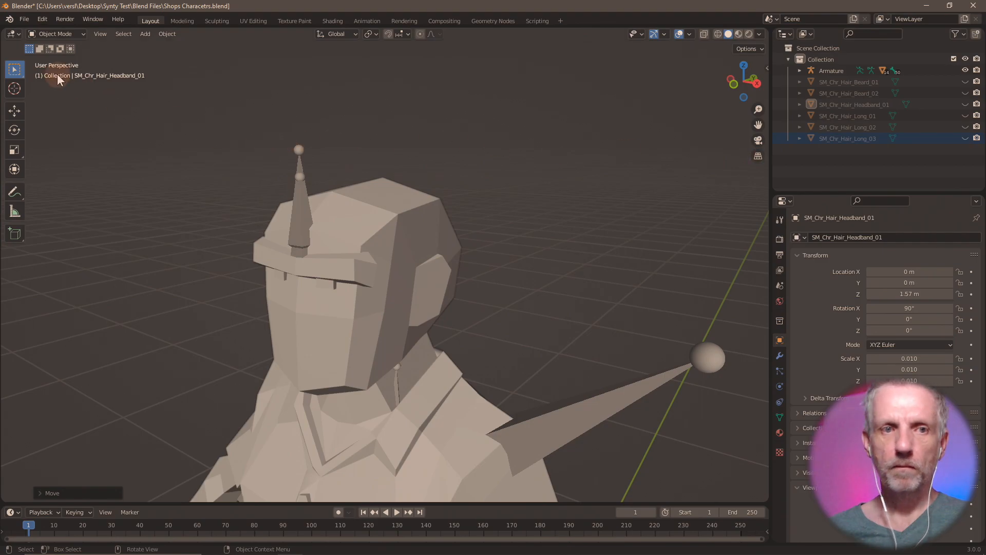
- Import SM_Chr_Hair_Messy_01.fbx onto the character's head
{"action": "left_click", "coordinate": [24, 19]}
{"action": "mouse_move", "coordinate": [71, 167]}
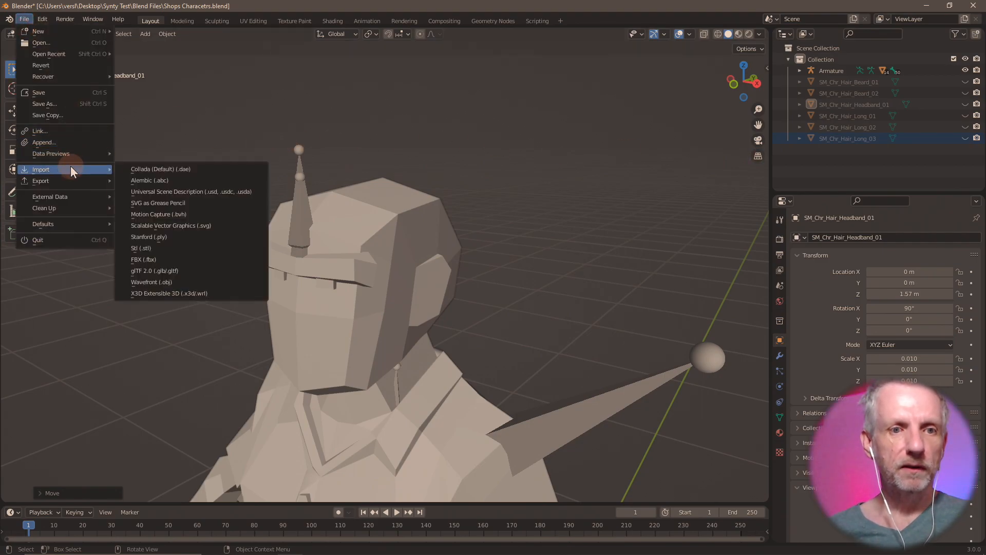
{"action": "left_click", "coordinate": [176, 260]}
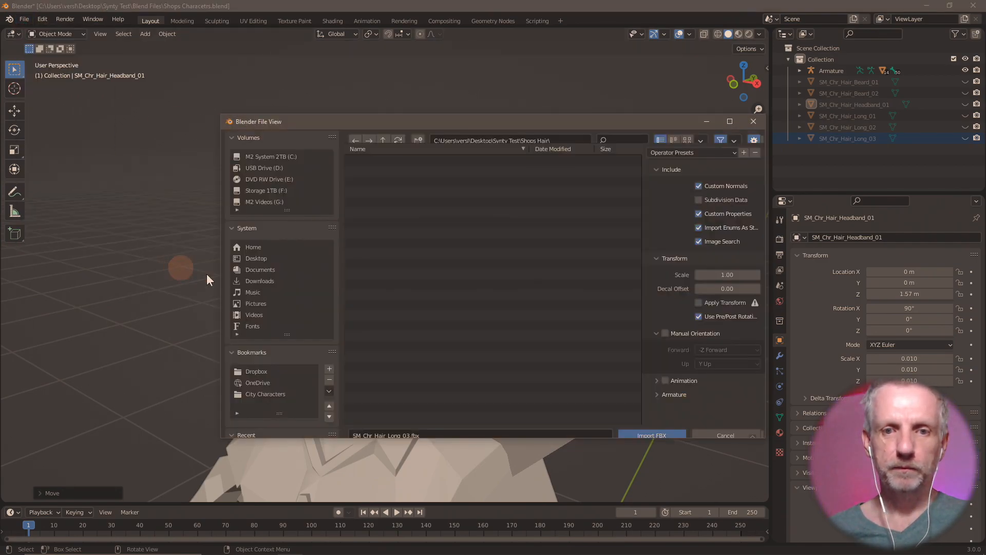
{"action": "left_click", "coordinate": [423, 242]}
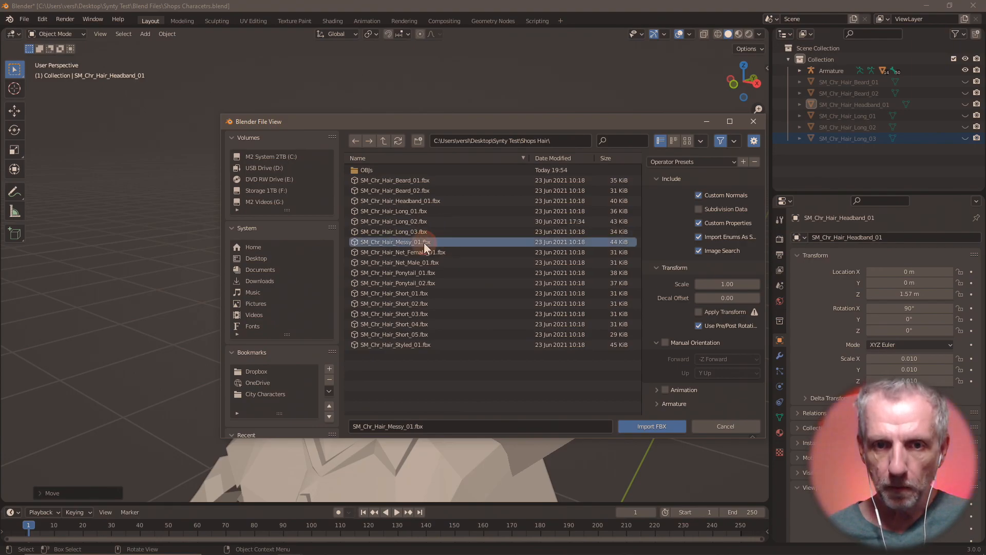
{"action": "double_click", "coordinate": [424, 242]}
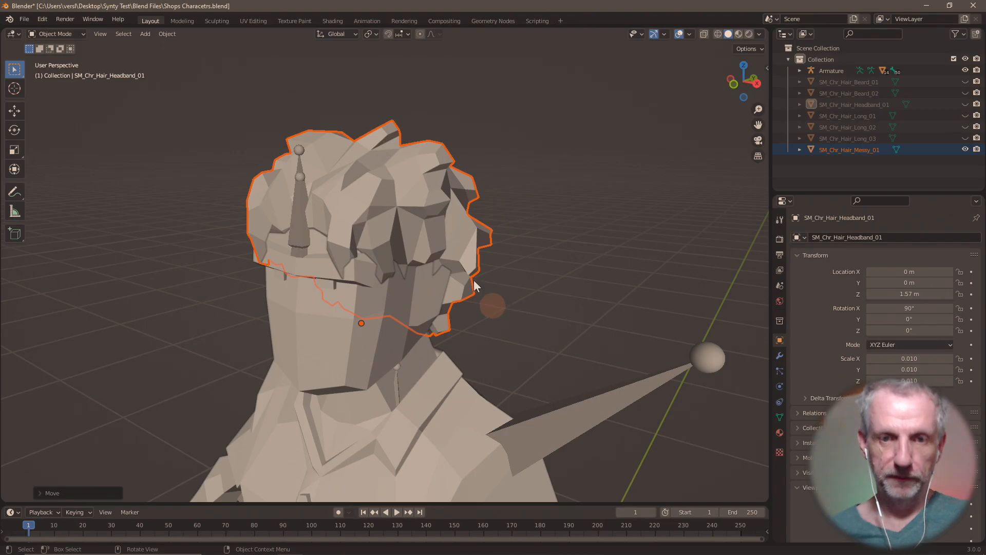
{"action": "mouse_move", "coordinate": [404, 251]}
{"action": "middle_mouse_down"}
{"action": "mouse_move", "coordinate": [517, 242]}
{"action": "mouse_move", "coordinate": [367, 245]}
{"action": "mouse_move", "coordinate": [532, 254]}
{"action": "mouse_move", "coordinate": [405, 242]}
{"action": "middle_mouse_up"}
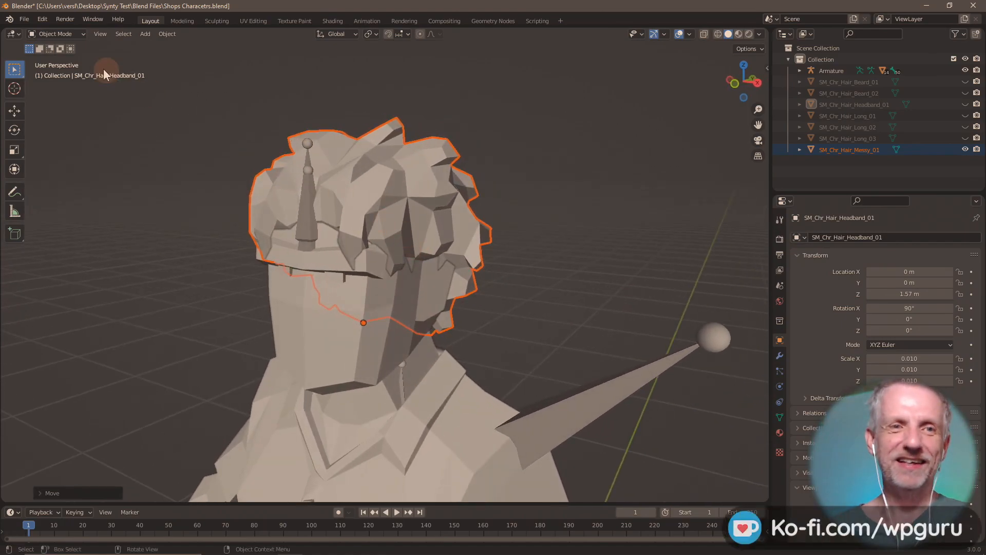
- Export the messy hair as Hair Messy 01.obj and hide it
{"action": "left_click", "coordinate": [24, 19]}
{"action": "mouse_move", "coordinate": [73, 172]}
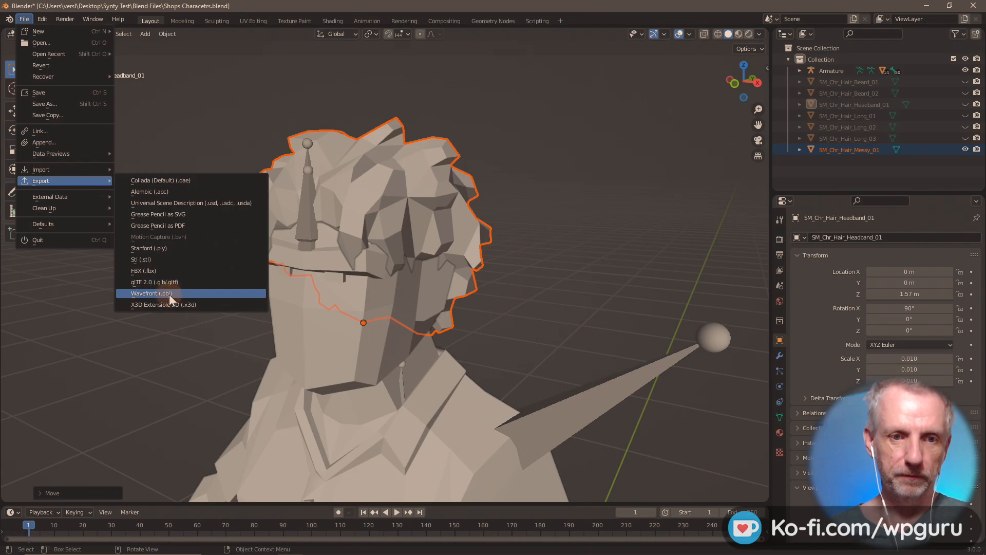
{"action": "left_click", "coordinate": [168, 294]}
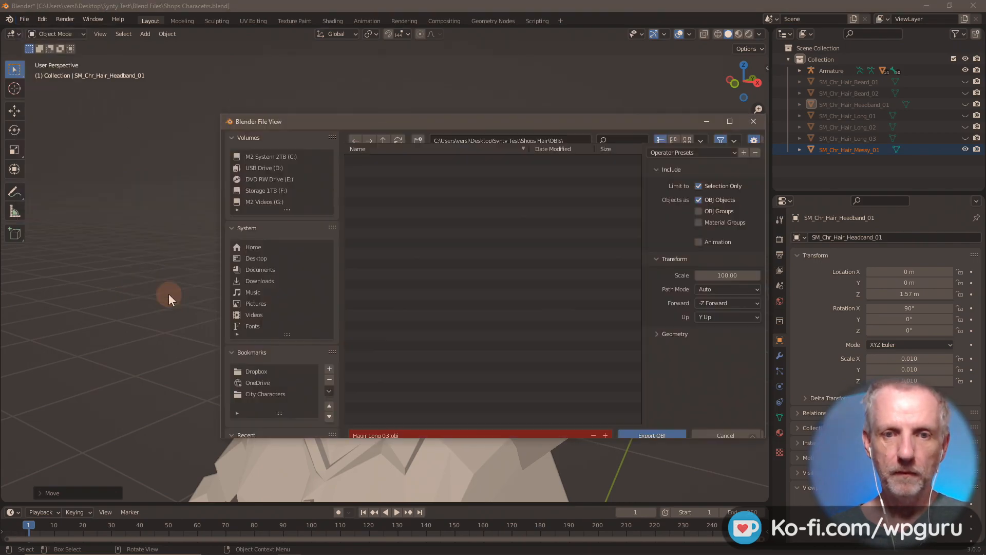
{"action": "left_click", "coordinate": [512, 426]}
{"action": "type", "text": "Hair Messy"}
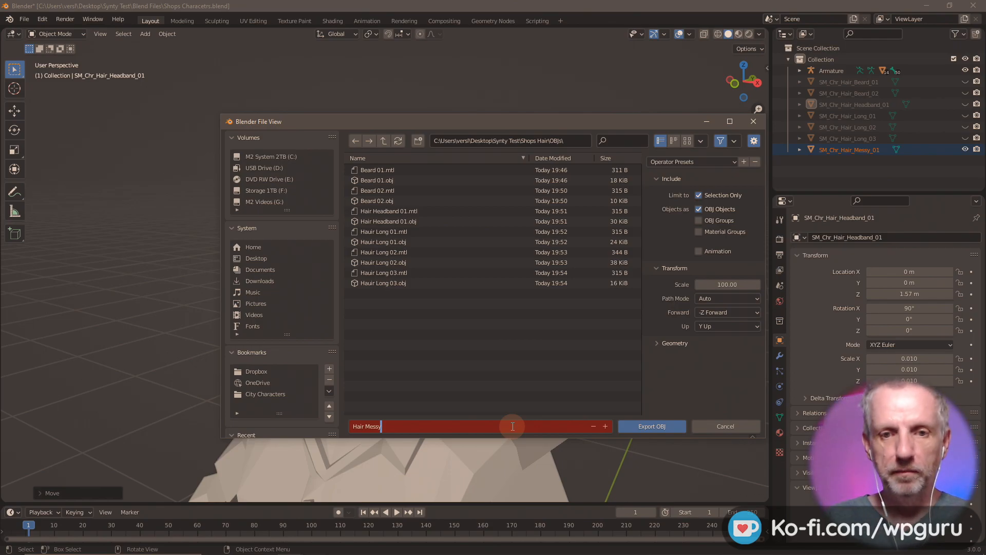
{"action": "type", "text": " 01"}
{"action": "key", "text": "Return"}
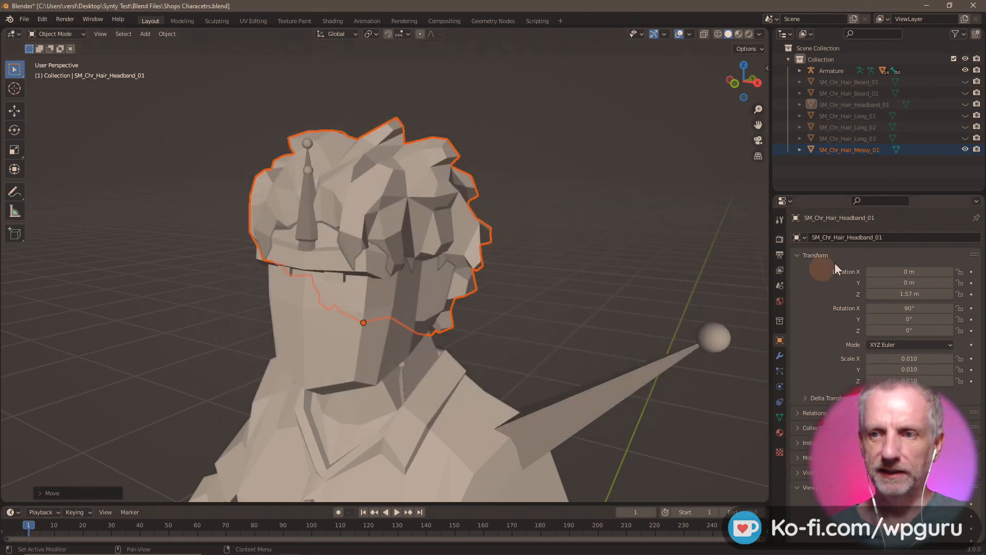
{"action": "left_click", "coordinate": [965, 149]}
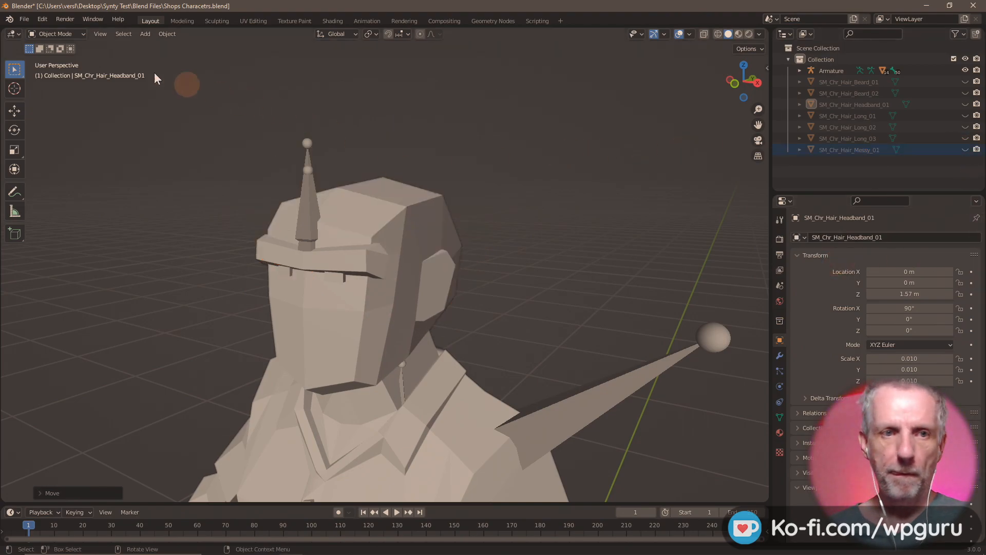
- Import SM_Chr_Hair_Net_Female_01.fbx into the scene
{"action": "left_click", "coordinate": [27, 20]}
{"action": "mouse_move", "coordinate": [66, 168]}
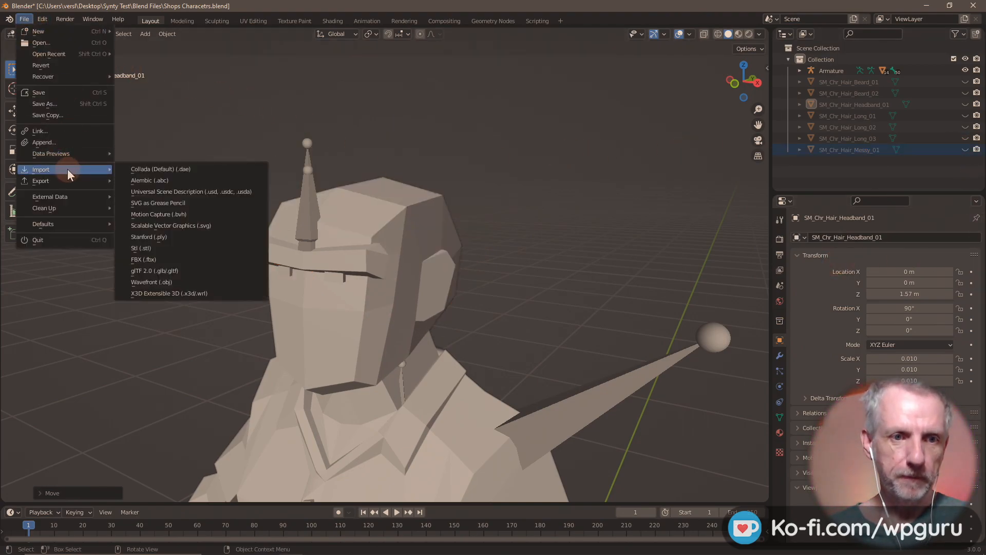
{"action": "left_click", "coordinate": [176, 261]}
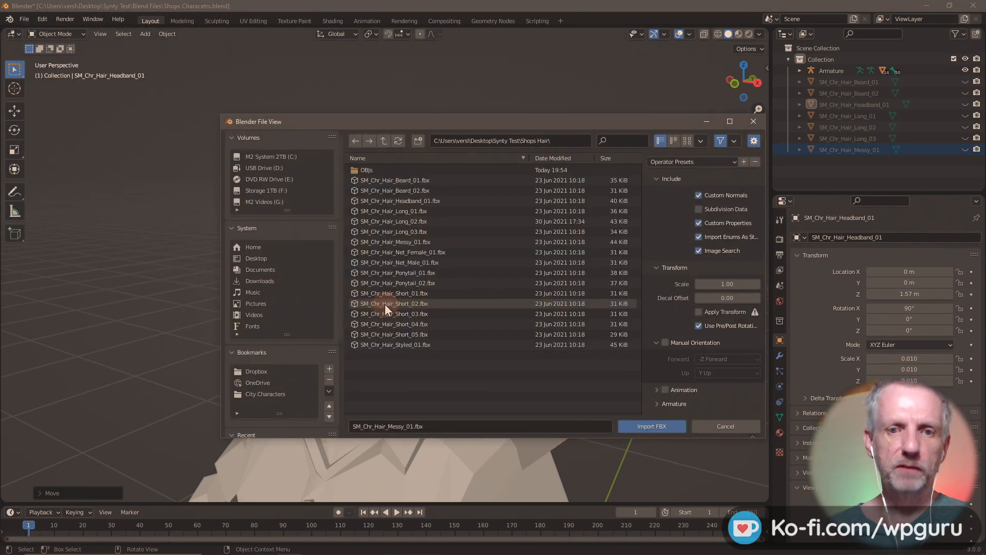
{"action": "double_click", "coordinate": [443, 252]}
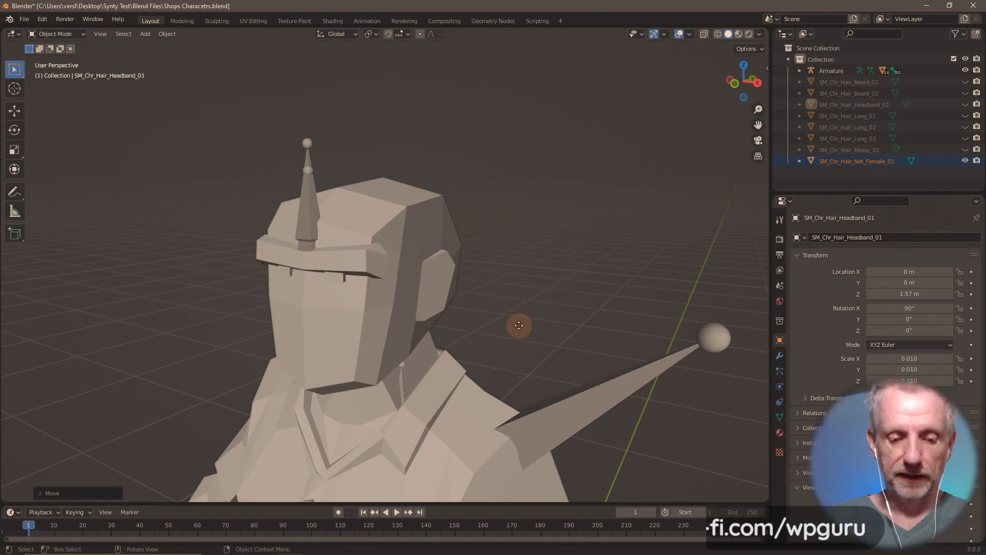
- Raise the hair net 1.57 m along Z, export it as Hair Net Female 01.obj, then hide it
{"action": "type", "text": "gz1.57"}
{"action": "key", "text": "Return"}
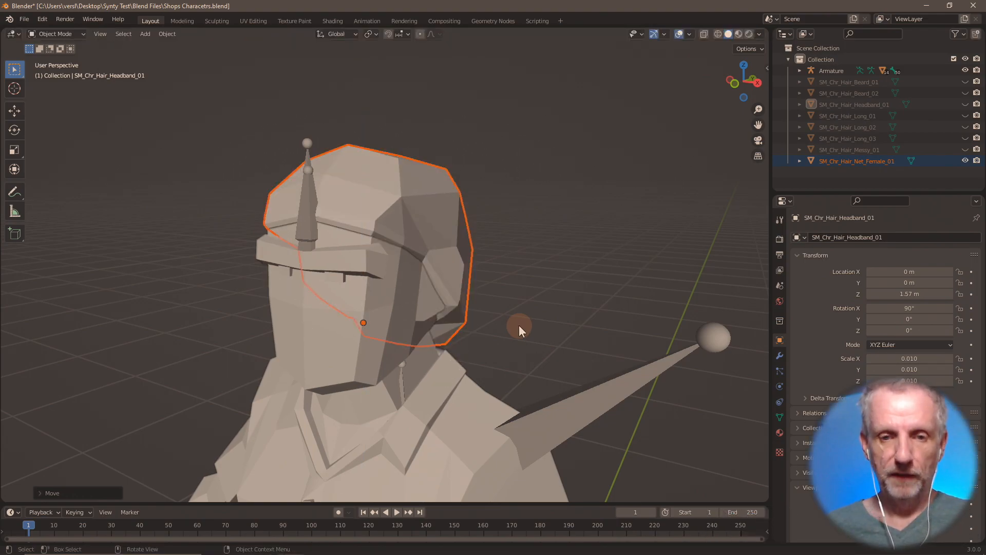
{"action": "left_click", "coordinate": [24, 19]}
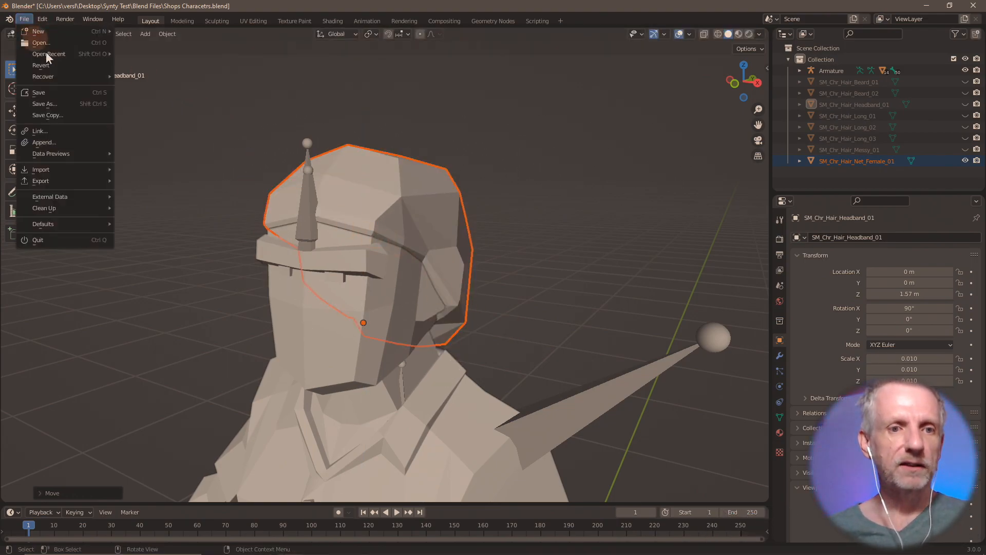
{"action": "mouse_move", "coordinate": [91, 178]}
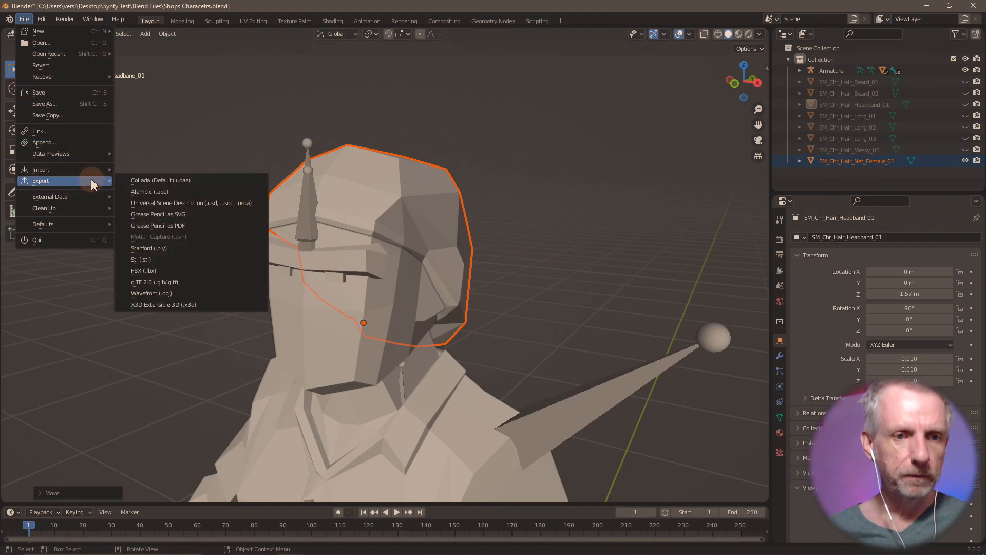
{"action": "left_click", "coordinate": [184, 294]}
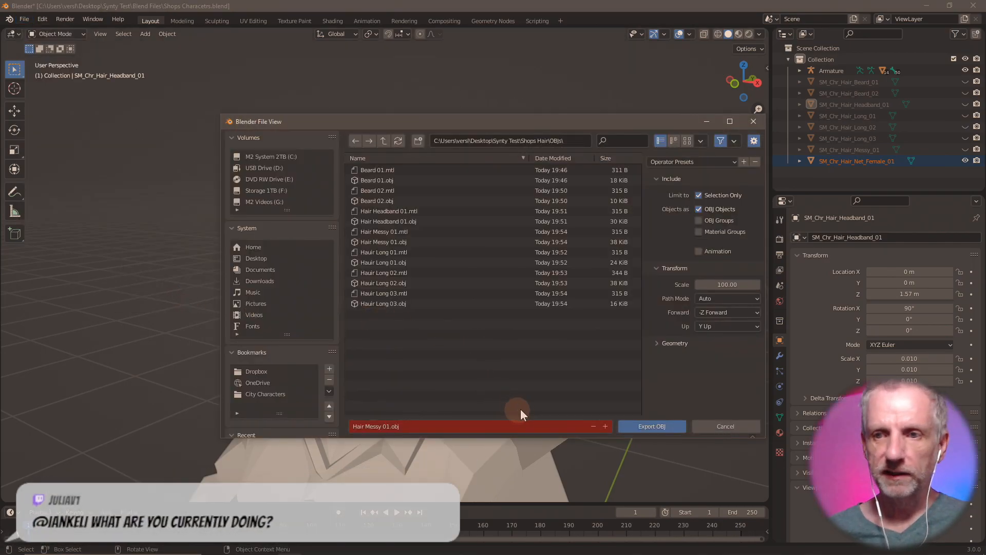
{"action": "left_click", "coordinate": [514, 427]}
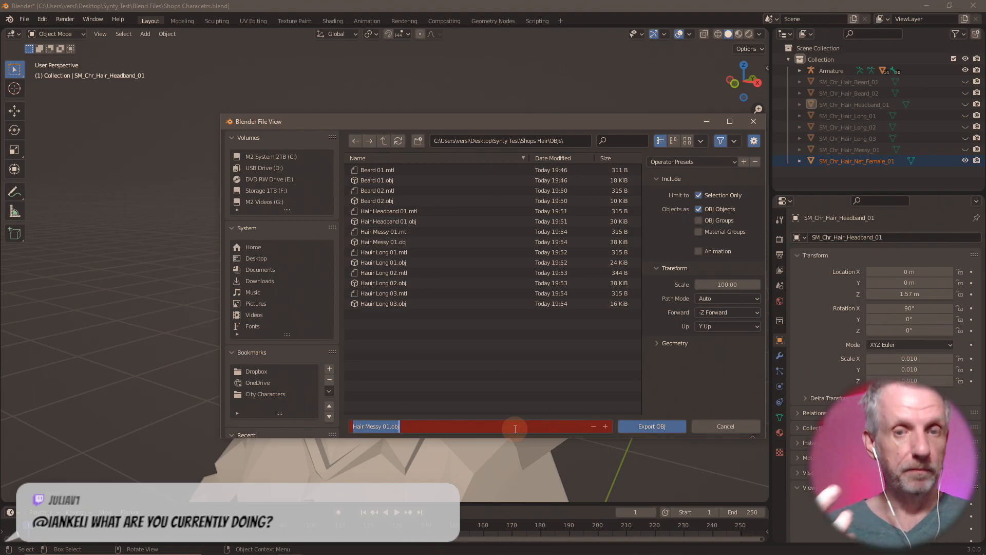
{"action": "type", "text": "Hair Ne"}
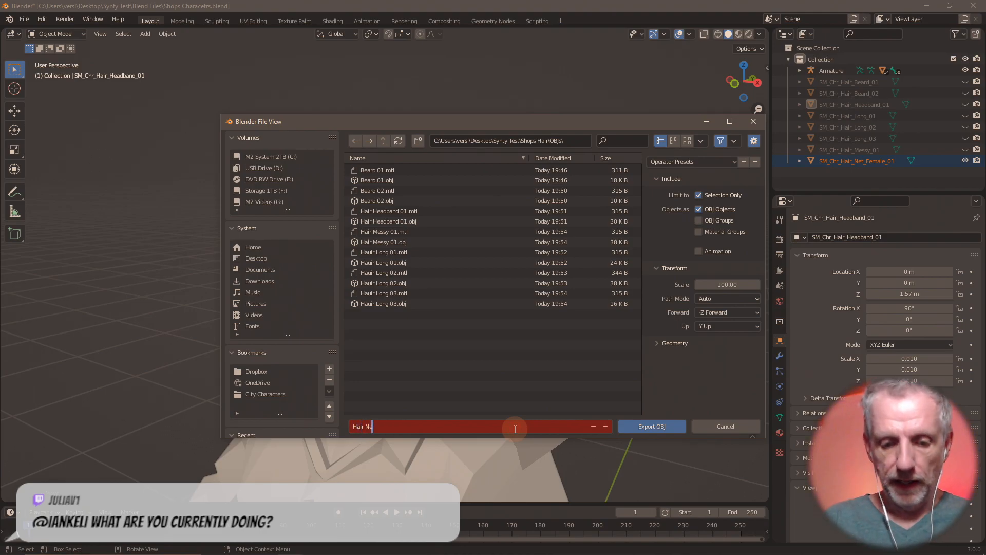
{"action": "type", "text": "1"}
{"action": "key", "text": "Return"}
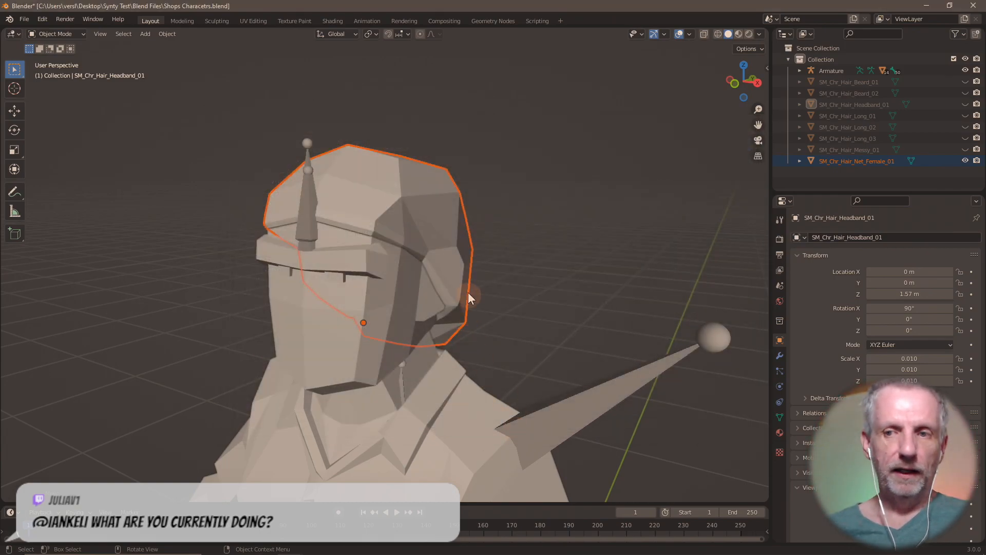
{"action": "left_click", "coordinate": [965, 161]}
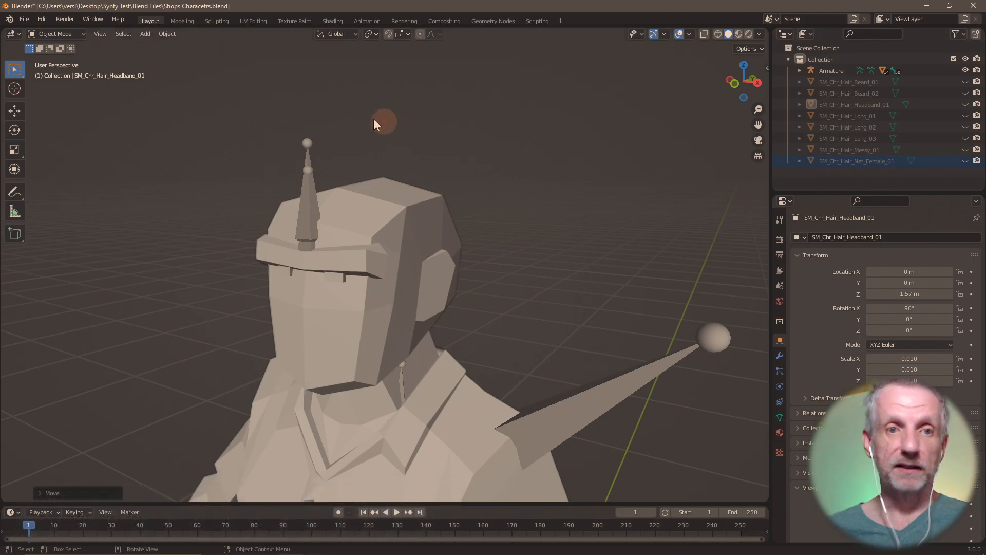
- Import SM_Chr_Hair_Net_Male_01.fbx through the FBX importer
{"action": "left_click", "coordinate": [24, 19]}
{"action": "mouse_move", "coordinate": [82, 172]}
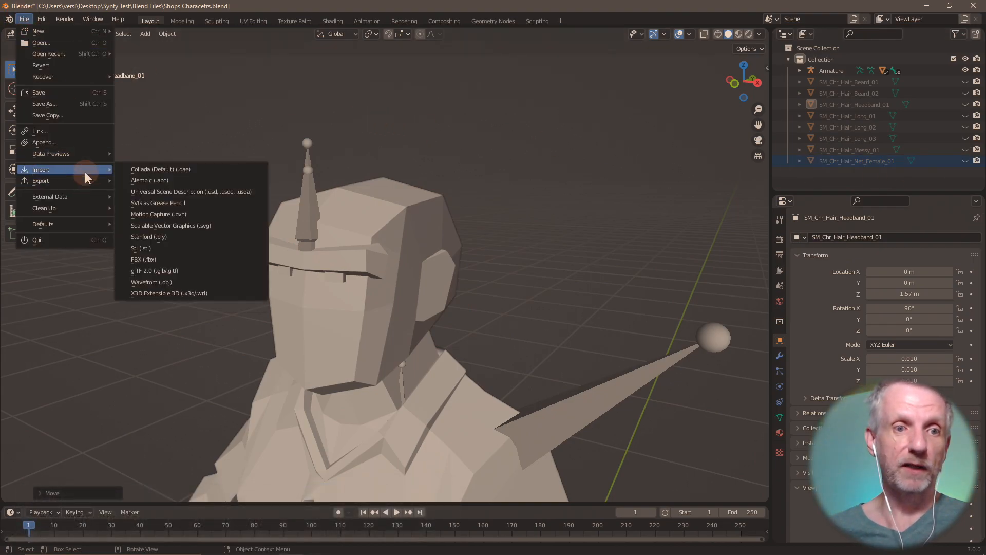
{"action": "left_click", "coordinate": [170, 260]}
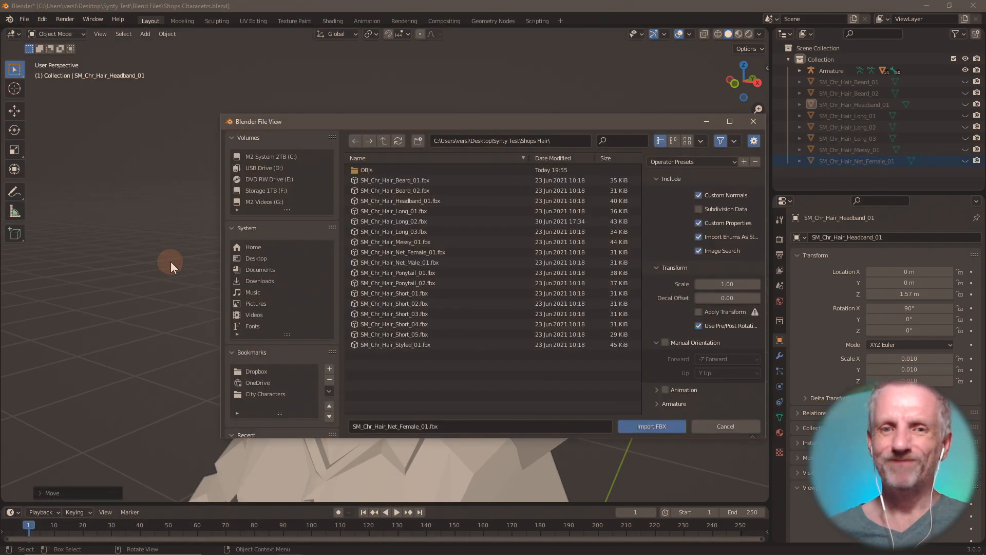
{"action": "left_click_drag", "start_coordinate": [479, 123], "coordinate": [440, 79]}
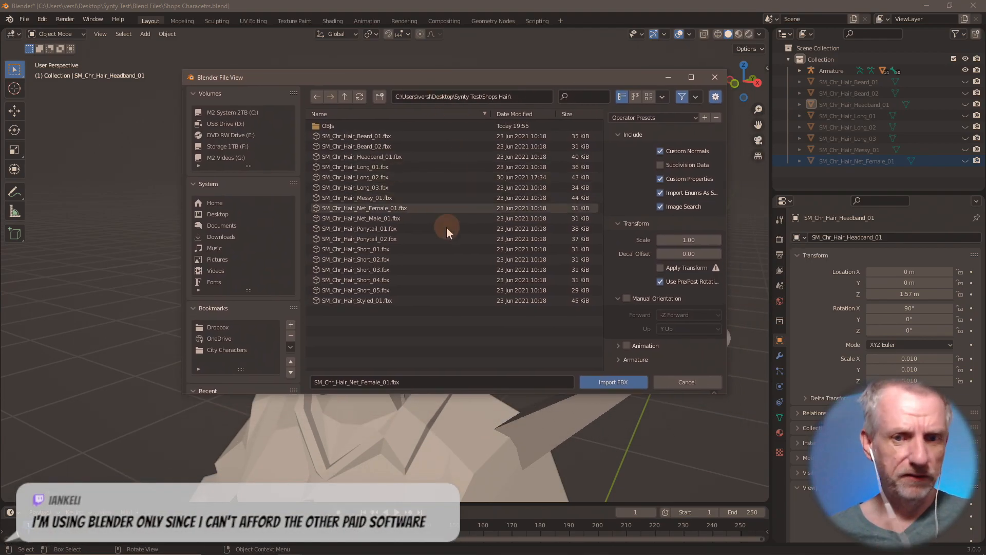
{"action": "double_click", "coordinate": [396, 217]}
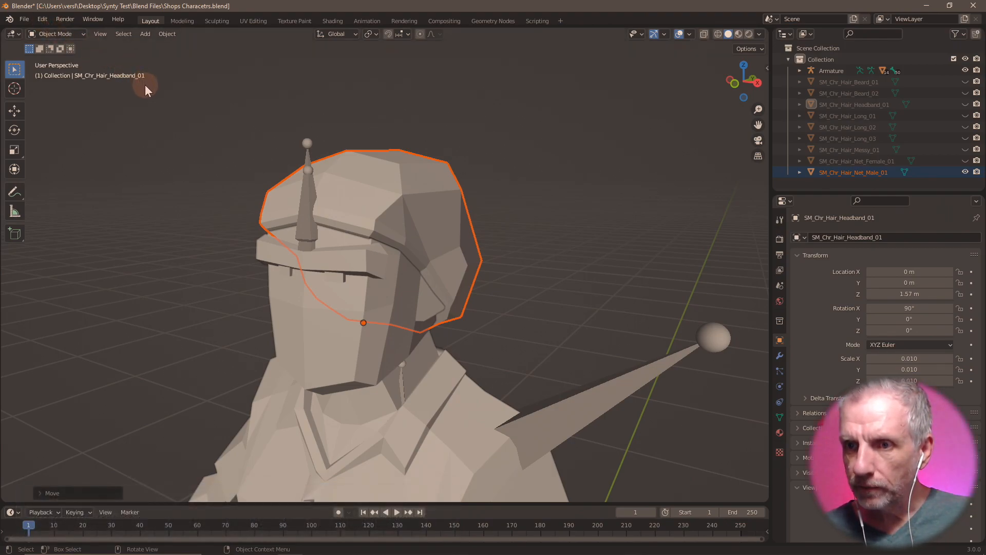
- Export SM_Chr_Hair_Net_Male_01 as Wavefront OBJ, renaming Female to Male for 'Hair Net Male 01.obj'
{"action": "left_click", "coordinate": [25, 20]}
{"action": "mouse_move", "coordinate": [73, 179]}
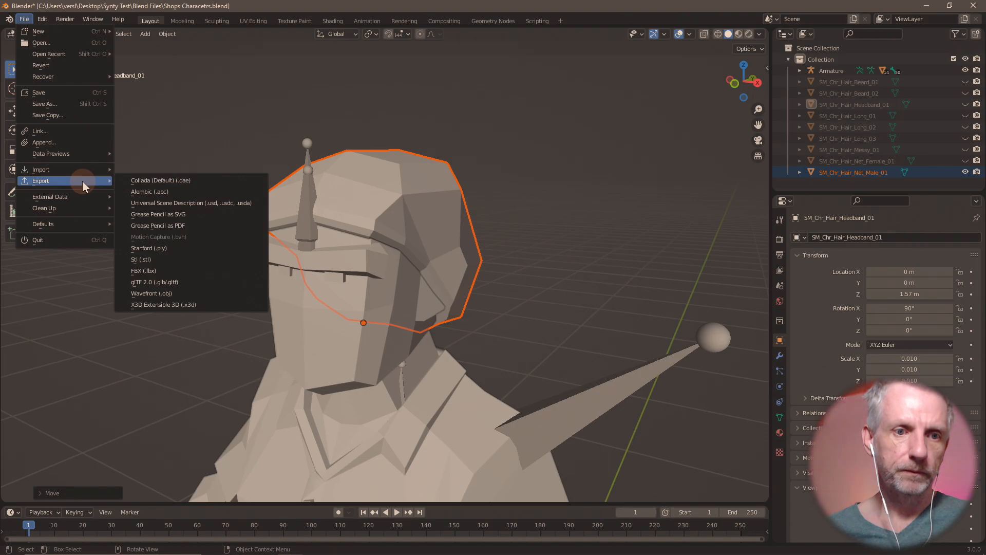
{"action": "left_click", "coordinate": [182, 290]}
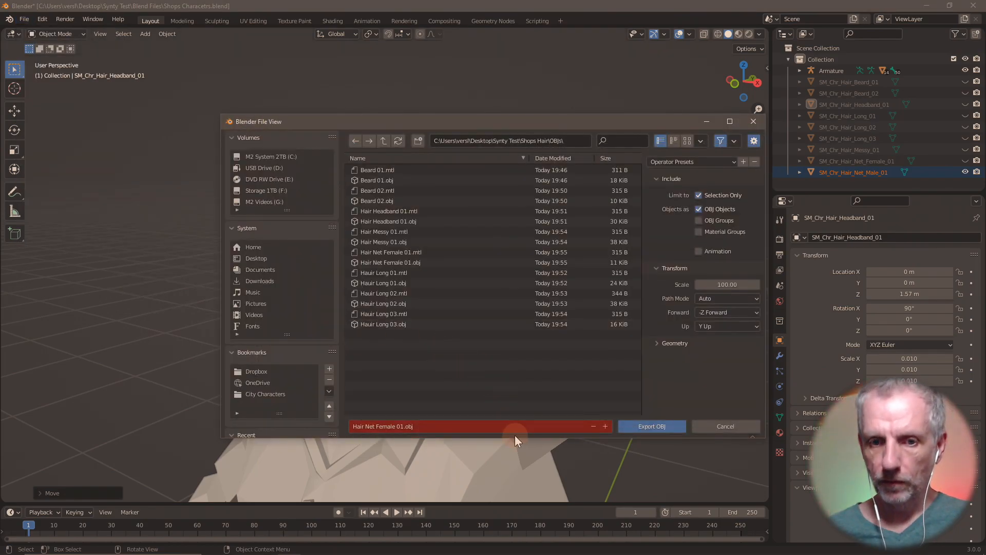
{"action": "left_click", "coordinate": [387, 426]}
{"action": "left_click", "coordinate": [387, 425]}
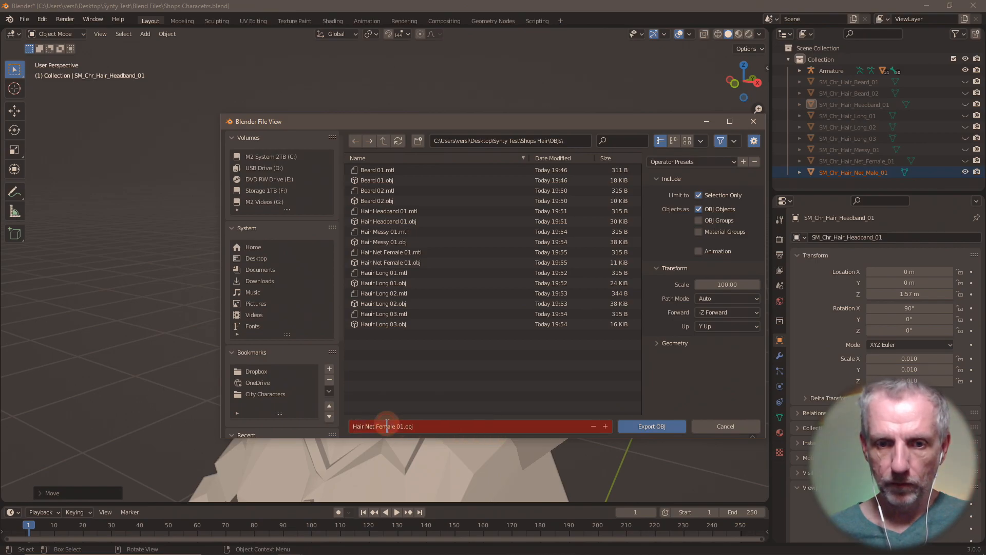
{"action": "double_click", "coordinate": [388, 426]}
{"action": "type", "text": "Male"}
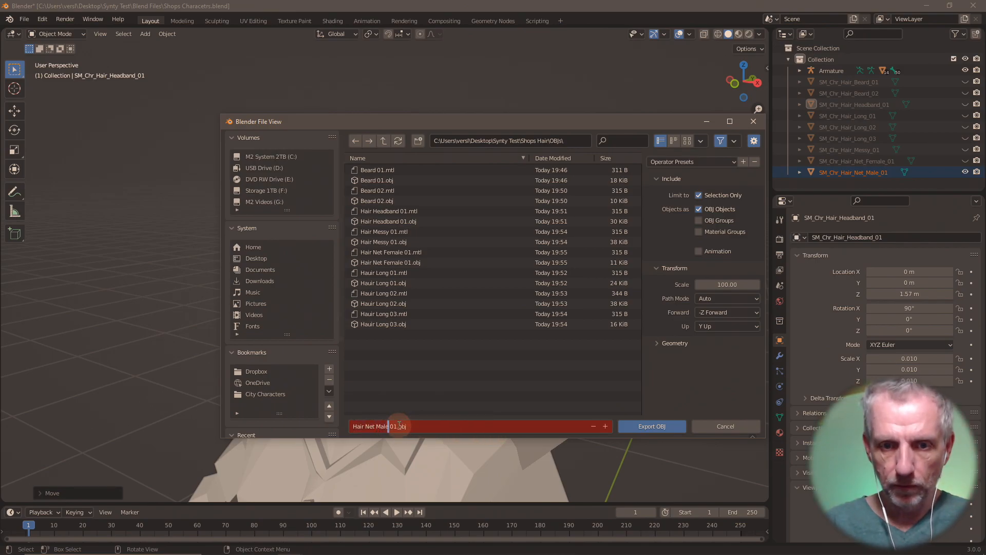
{"action": "key", "text": "Return"}
{"action": "left_click", "coordinate": [647, 426]}
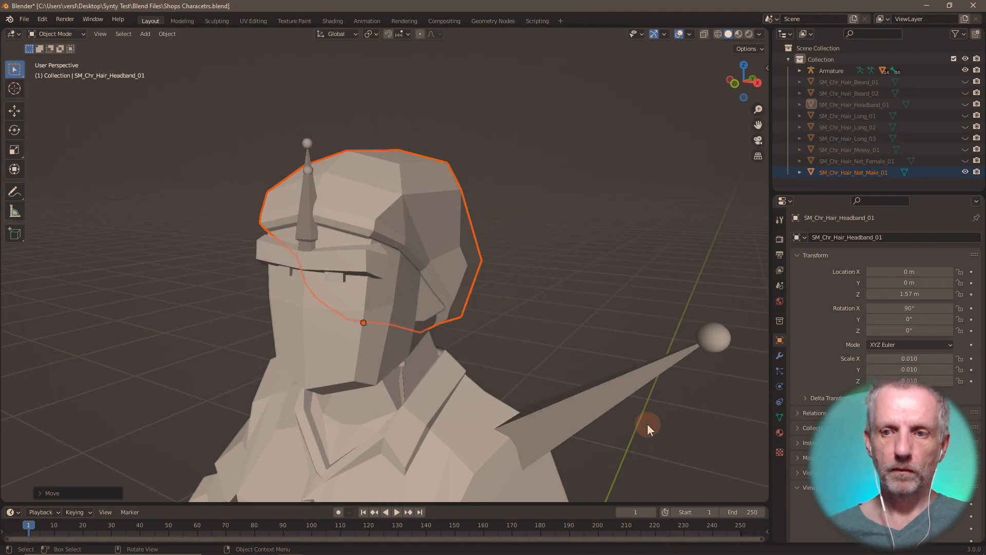
{"action": "left_click", "coordinate": [24, 19]}
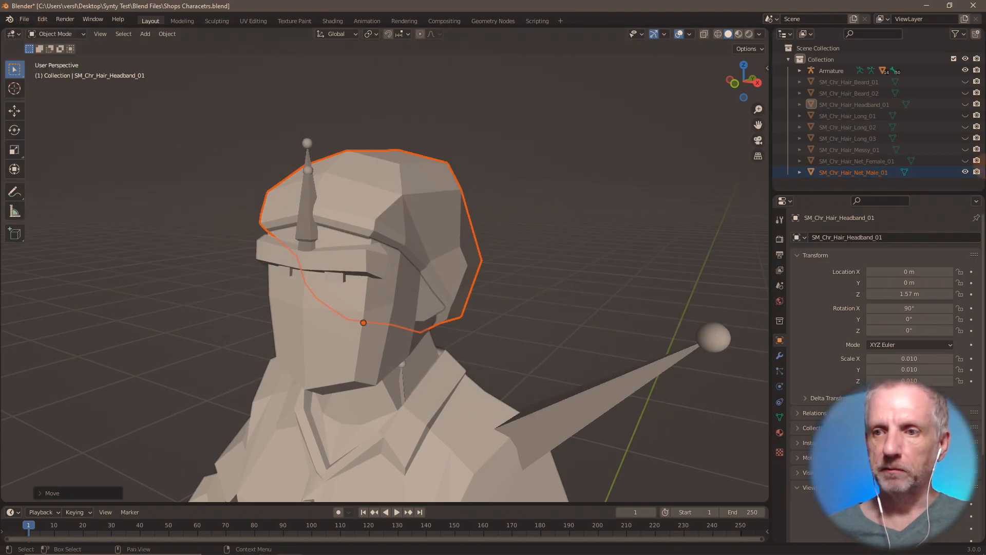
- Hide the male hair net in the Outliner, then open and cancel the Wavefront OBJ import browser
{"action": "left_click", "coordinate": [965, 172]}
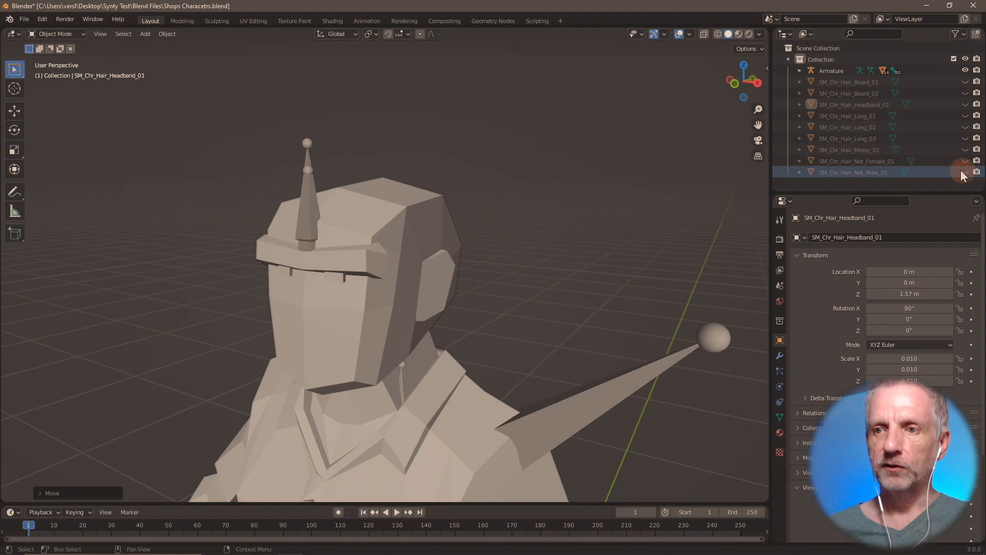
{"action": "left_click", "coordinate": [24, 20]}
{"action": "mouse_move", "coordinate": [94, 171]}
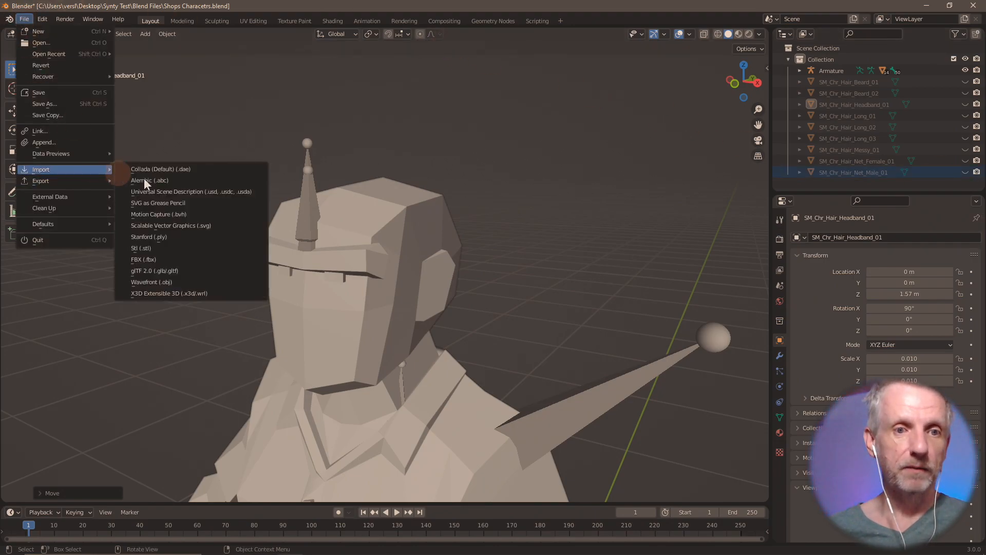
{"action": "left_click", "coordinate": [172, 282]}
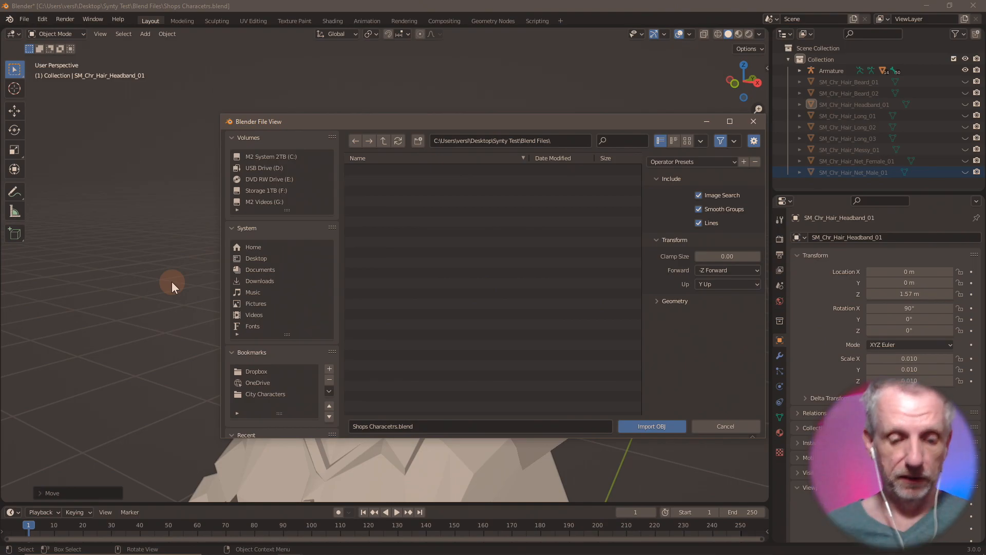
{"action": "key", "text": "super"}
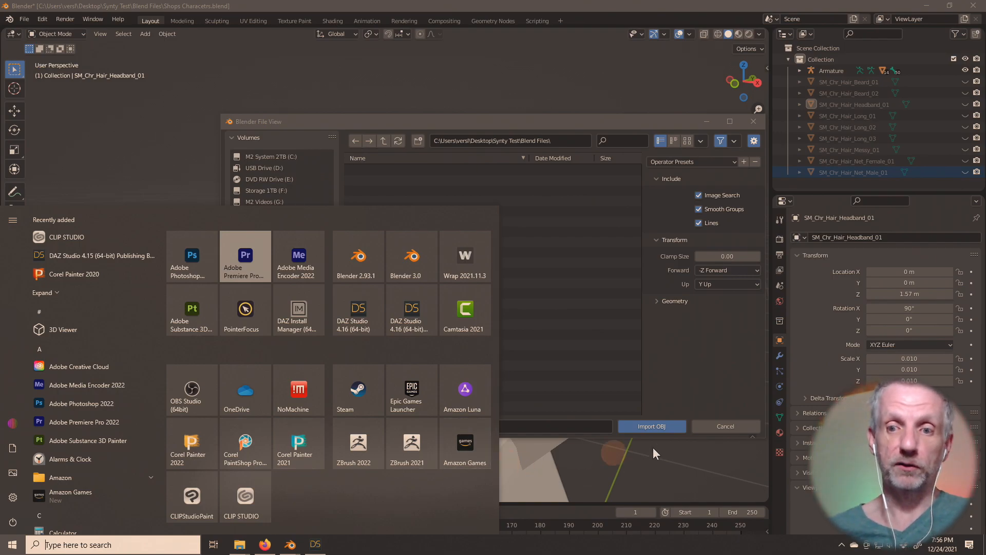
{"action": "left_click", "coordinate": [701, 391]}
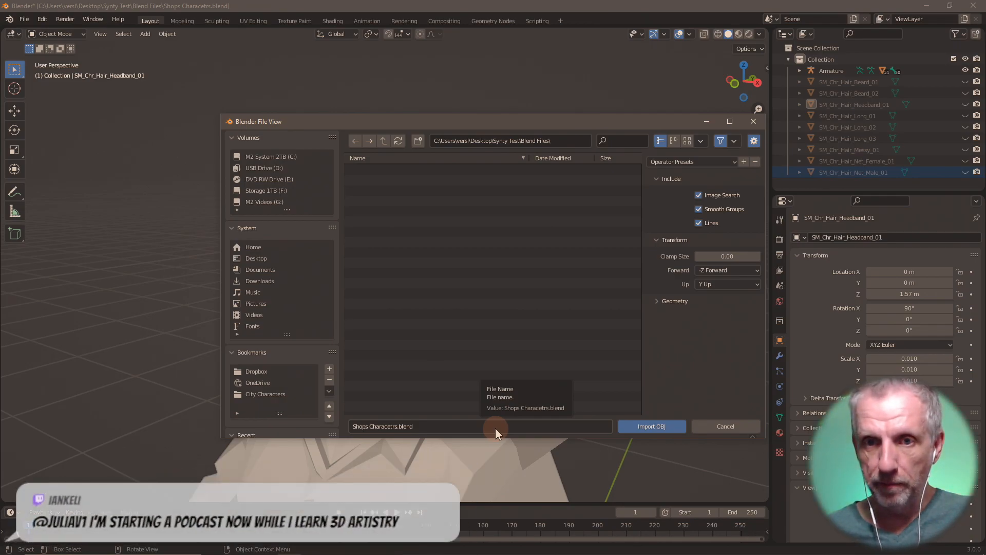
{"action": "left_click", "coordinate": [724, 428]}
- Import SM_Chr_Hair_Ponytail_01.fbx and move it up 1.57 along Z onto the head
{"action": "left_click", "coordinate": [24, 19]}
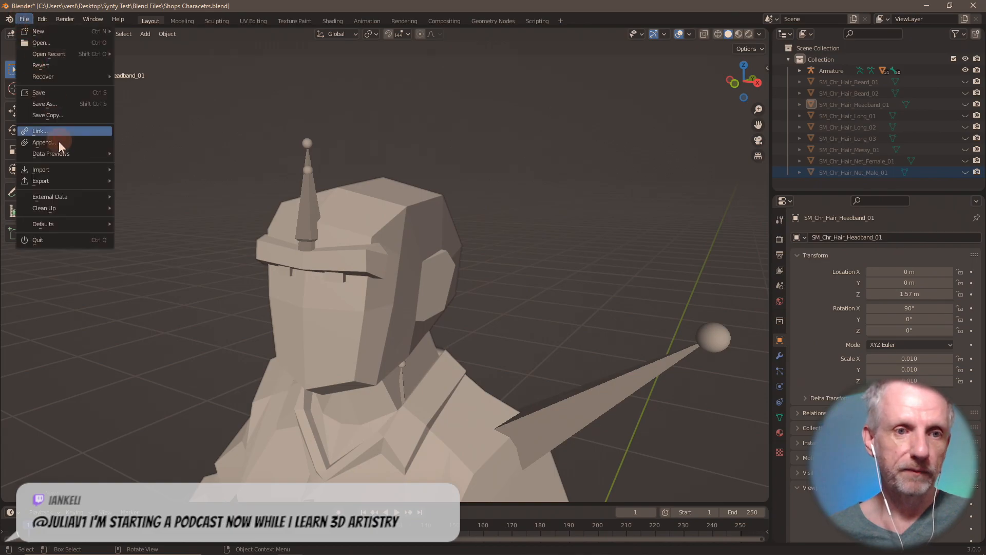
{"action": "mouse_move", "coordinate": [64, 169]}
{"action": "left_click", "coordinate": [155, 258]}
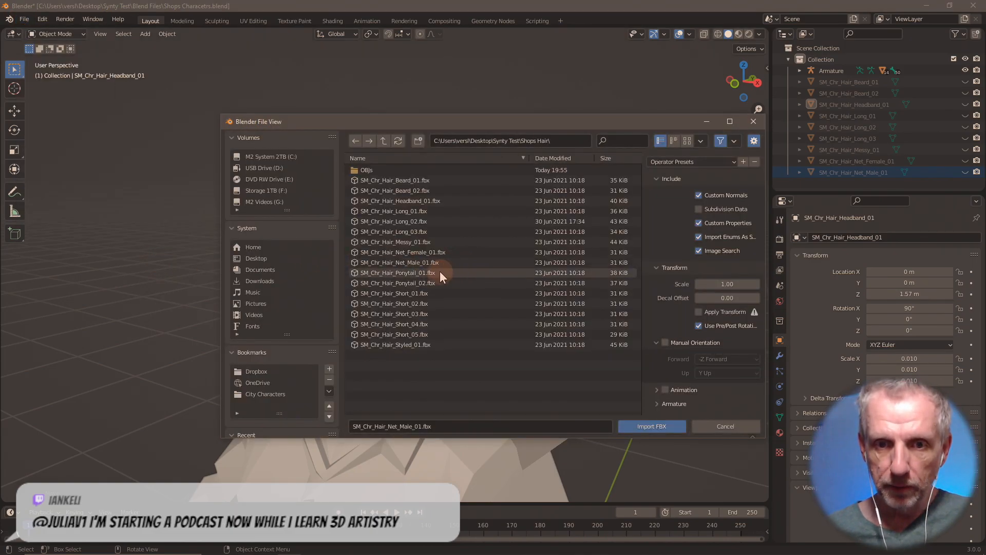
{"action": "double_click", "coordinate": [439, 271]}
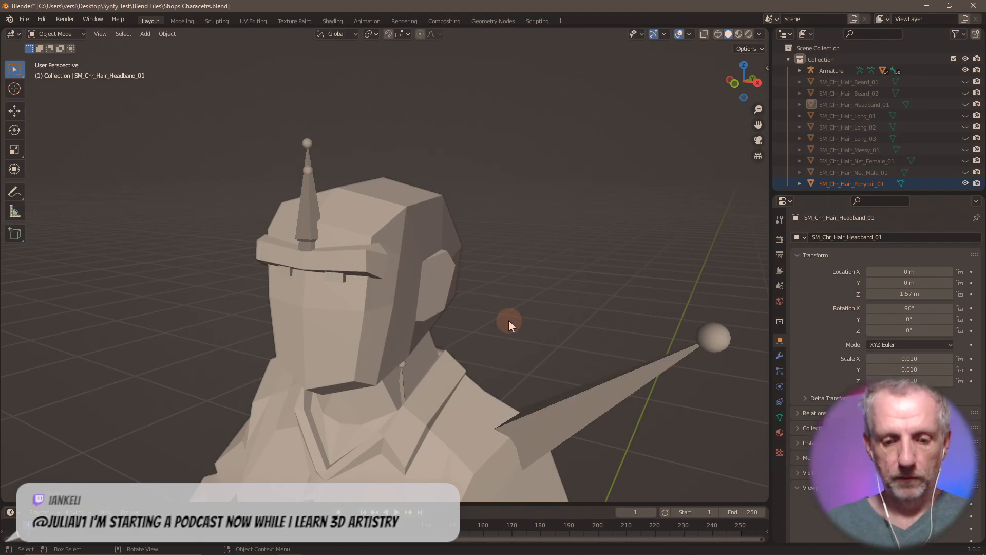
{"action": "type", "text": "gz1.57"}
{"action": "key", "text": "Return"}
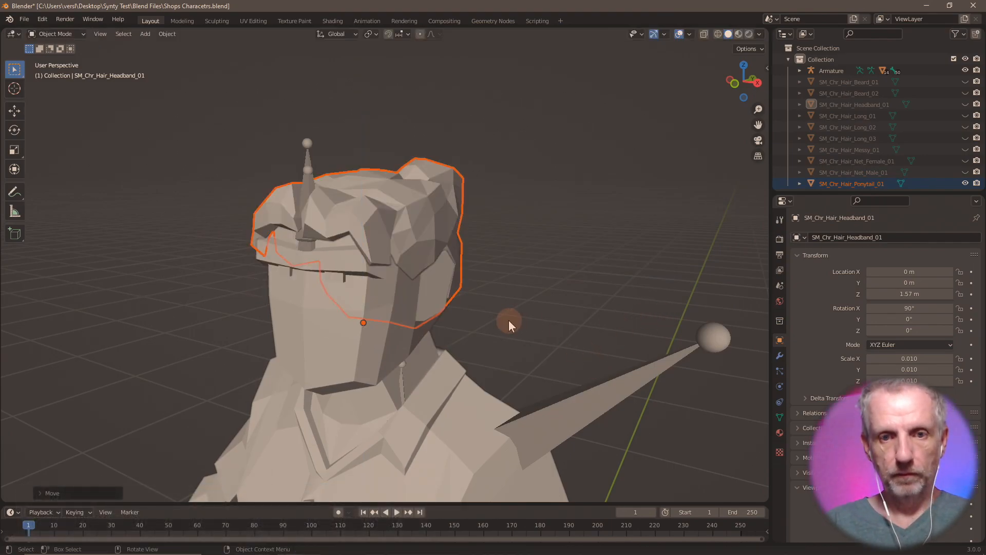
{"action": "left_click", "coordinate": [24, 19]}
- Export the ponytail as 'Hair Ponytail 01.obj' and hide it in the Outliner
{"action": "mouse_move", "coordinate": [72, 171]}
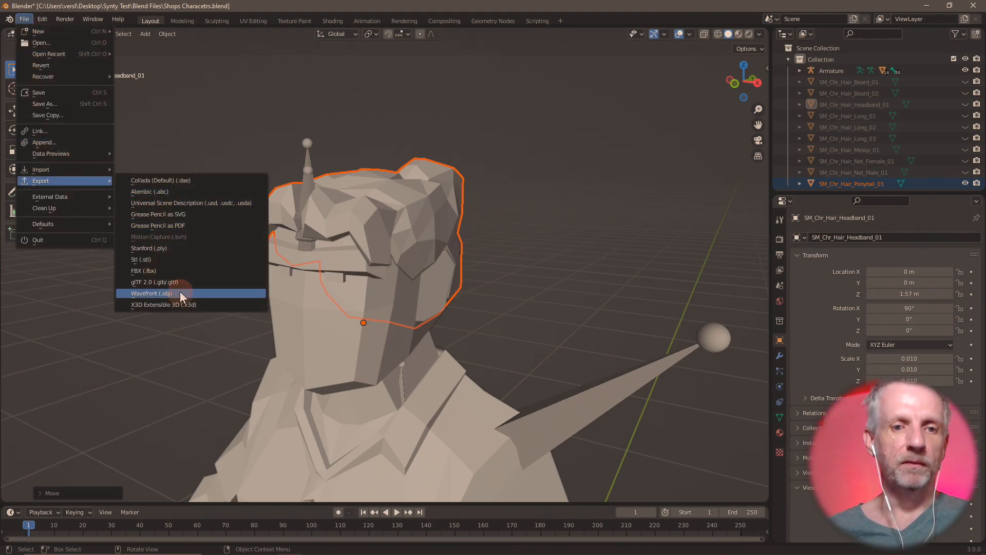
{"action": "left_click", "coordinate": [180, 292]}
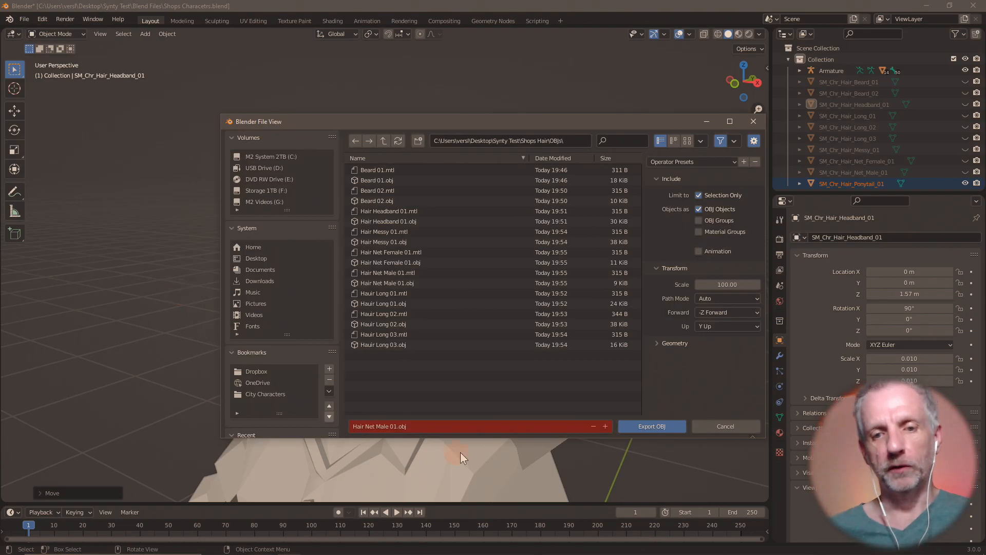
{"action": "left_click", "coordinate": [464, 426]}
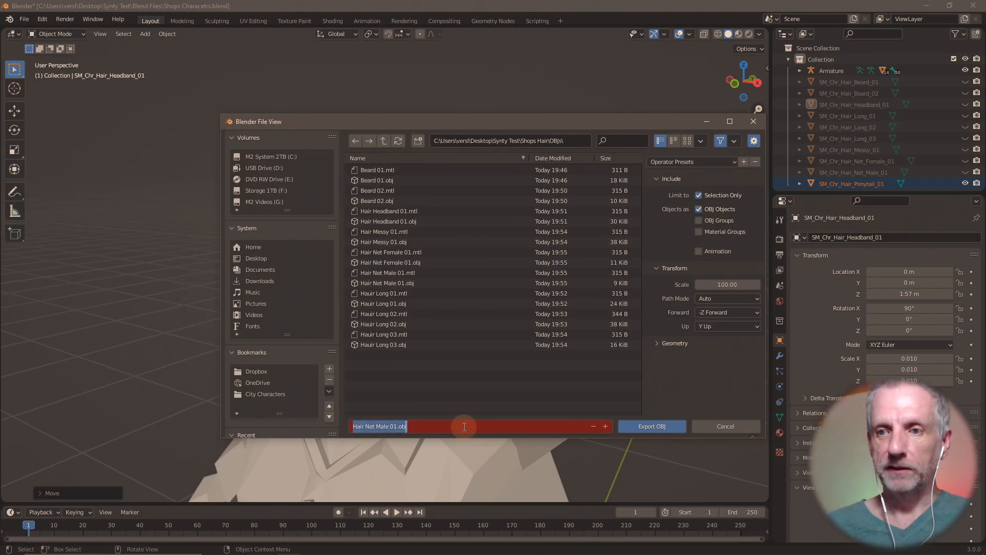
{"action": "type", "text": "Hair Ponytai"}
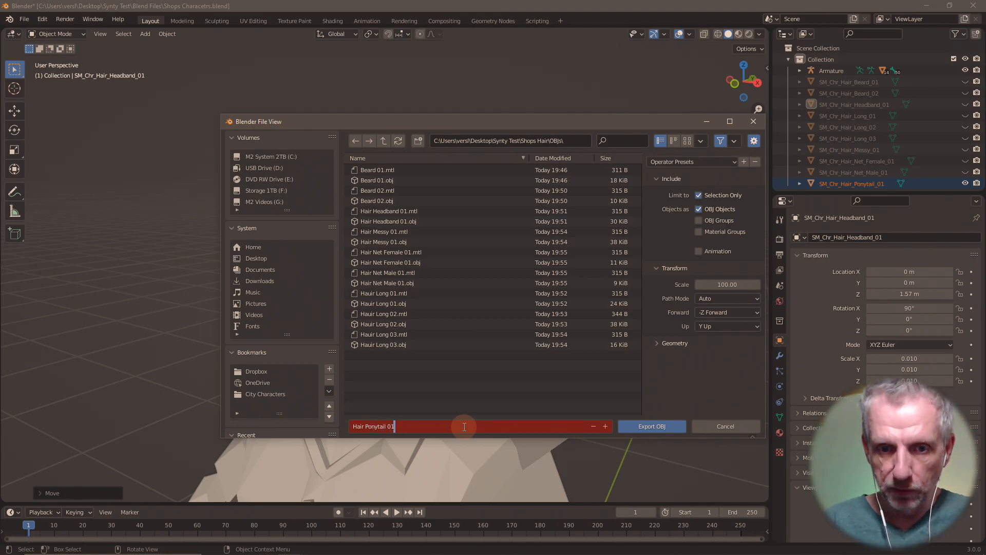
{"action": "key", "text": "Return"}
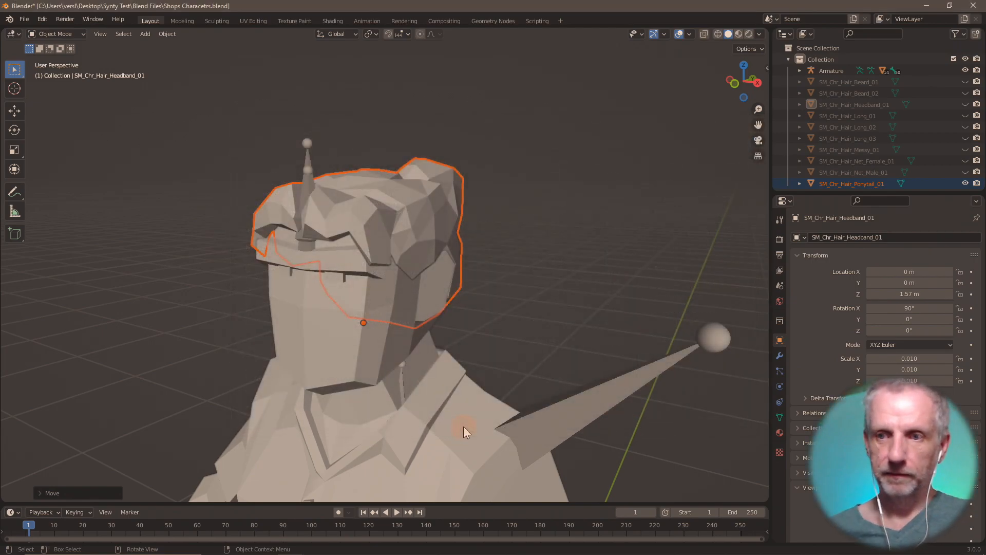
{"action": "left_click", "coordinate": [966, 183]}
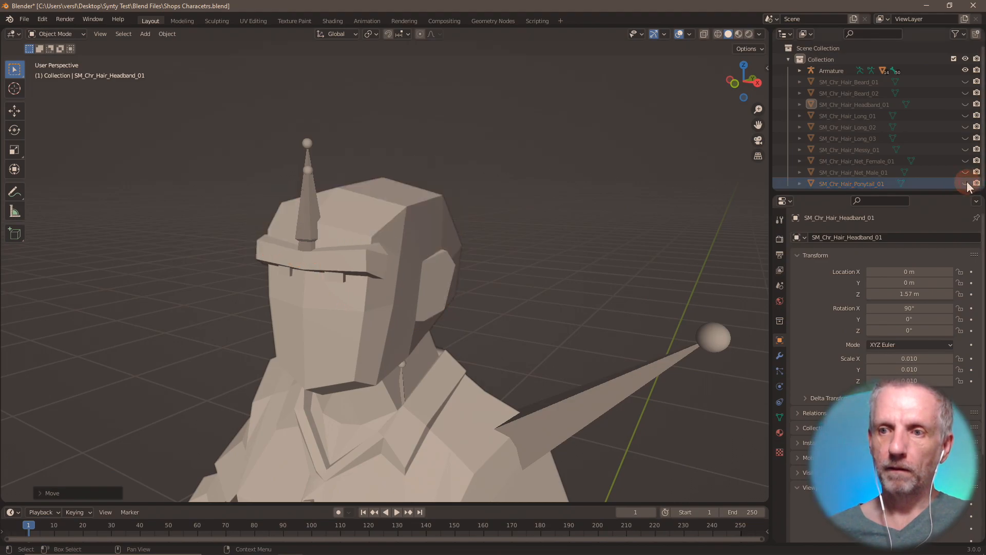
- Import the SM_Chr_Hair_Ponytail_02 FBX and raise it 1 along Z onto the head
{"action": "left_click", "coordinate": [21, 19]}
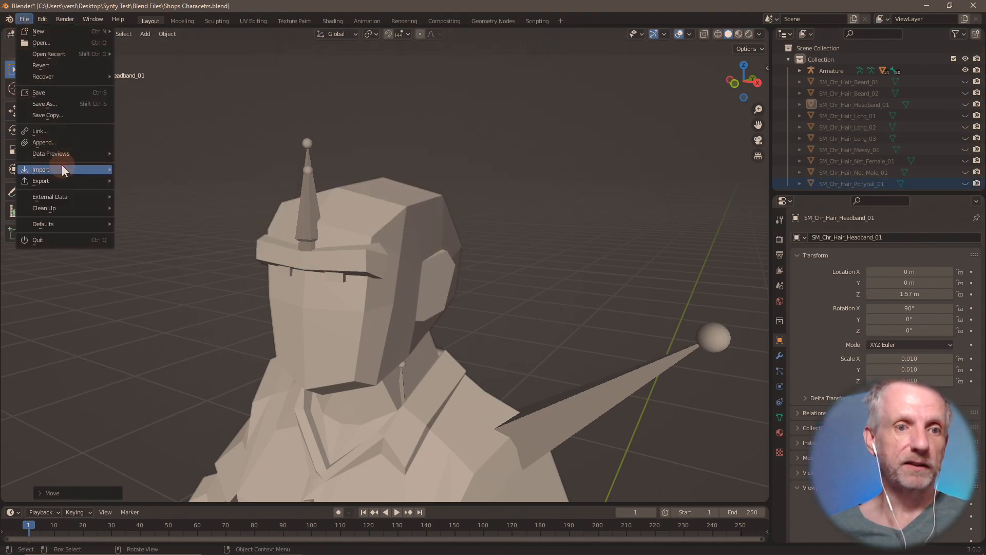
{"action": "mouse_move", "coordinate": [61, 169]}
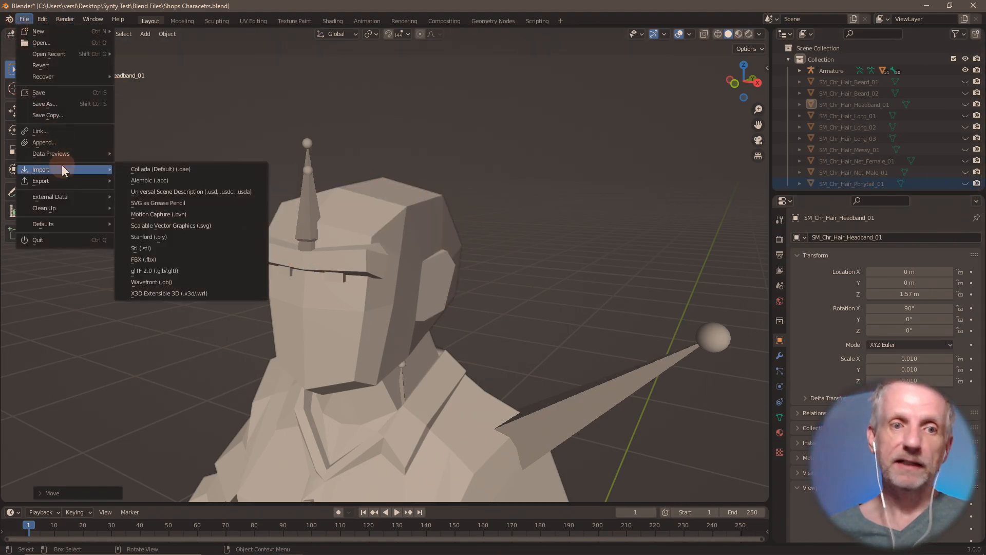
{"action": "left_click", "coordinate": [163, 260]}
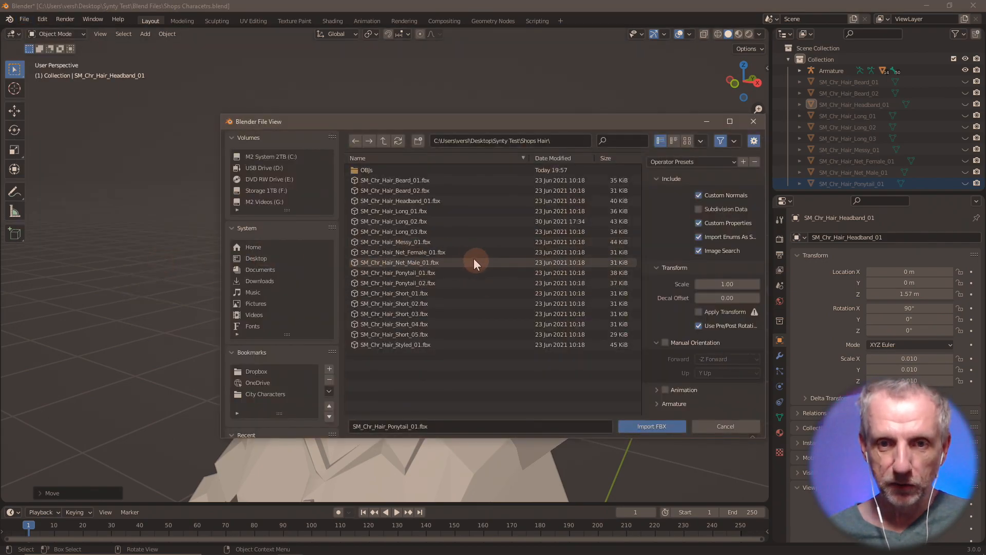
{"action": "double_click", "coordinate": [436, 281]}
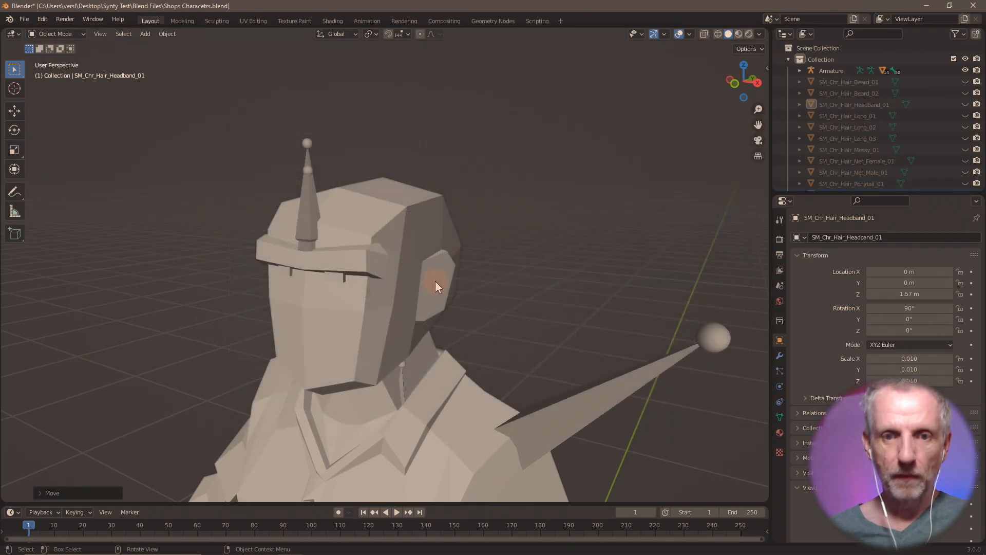
{"action": "key", "text": "g"}
{"action": "key", "text": "z"}
{"action": "key", "text": "1"}
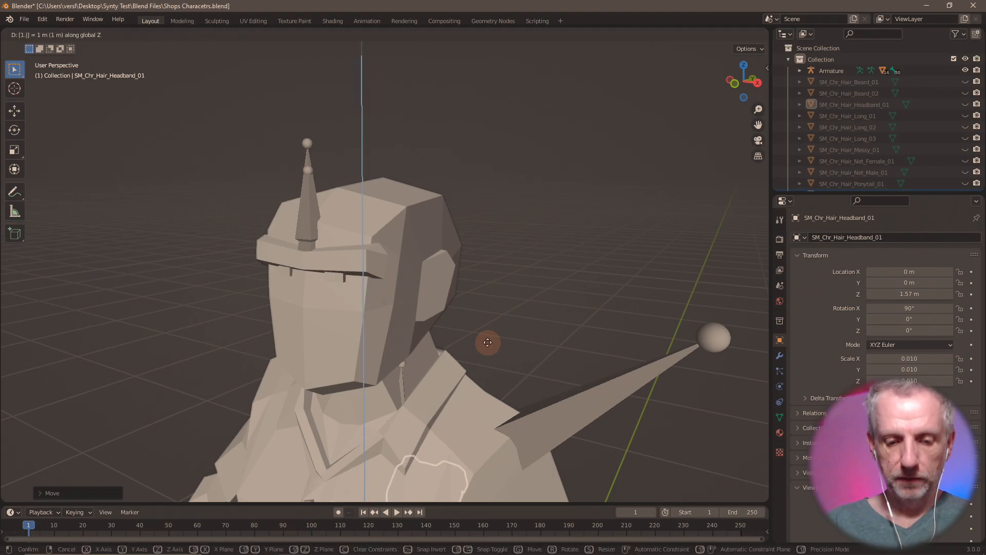
{"action": "key", "text": "Return"}
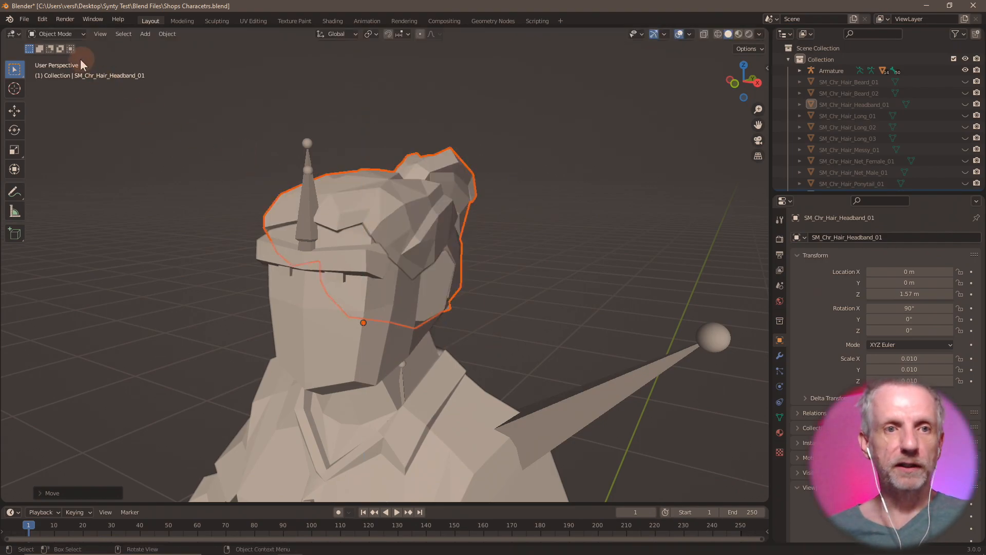
- Export the ponytail hair as 'Hair Ponytail 02.obj'
{"action": "left_click", "coordinate": [25, 19]}
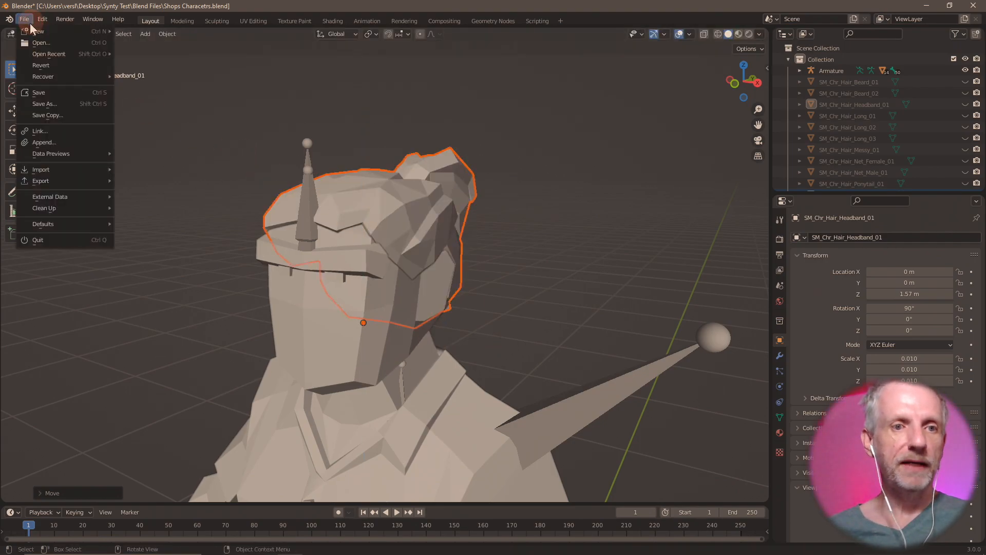
{"action": "left_click", "coordinate": [81, 178]}
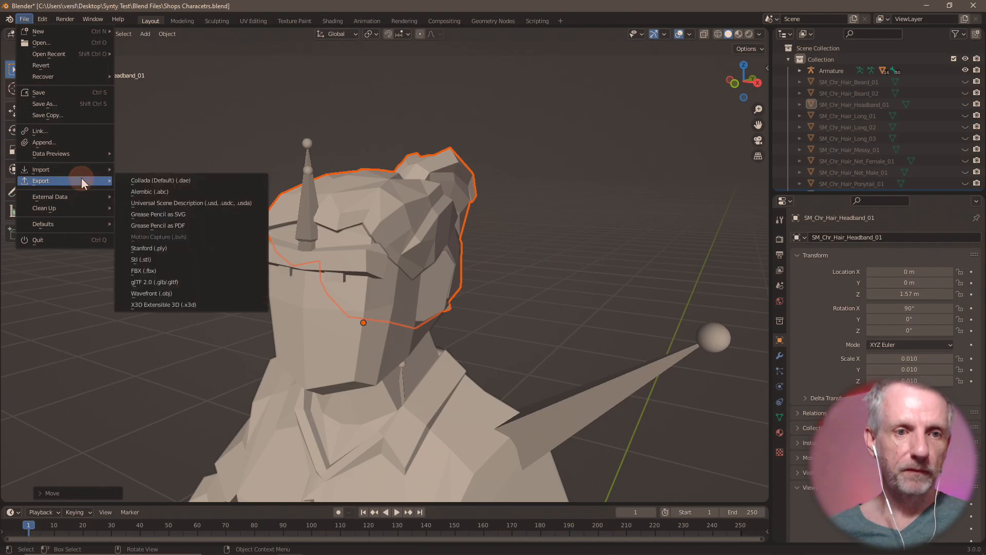
{"action": "left_click", "coordinate": [190, 297]}
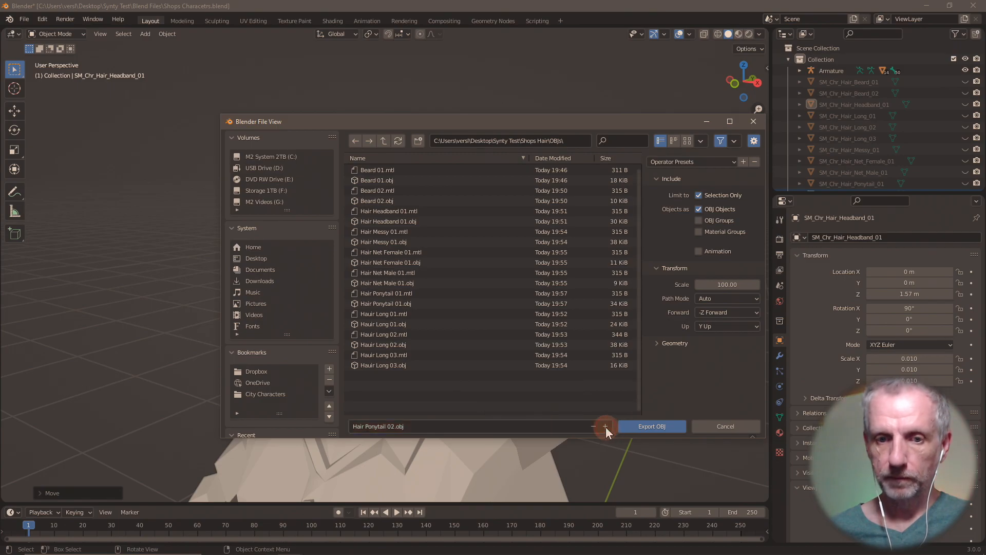
{"action": "left_click", "coordinate": [663, 426]}
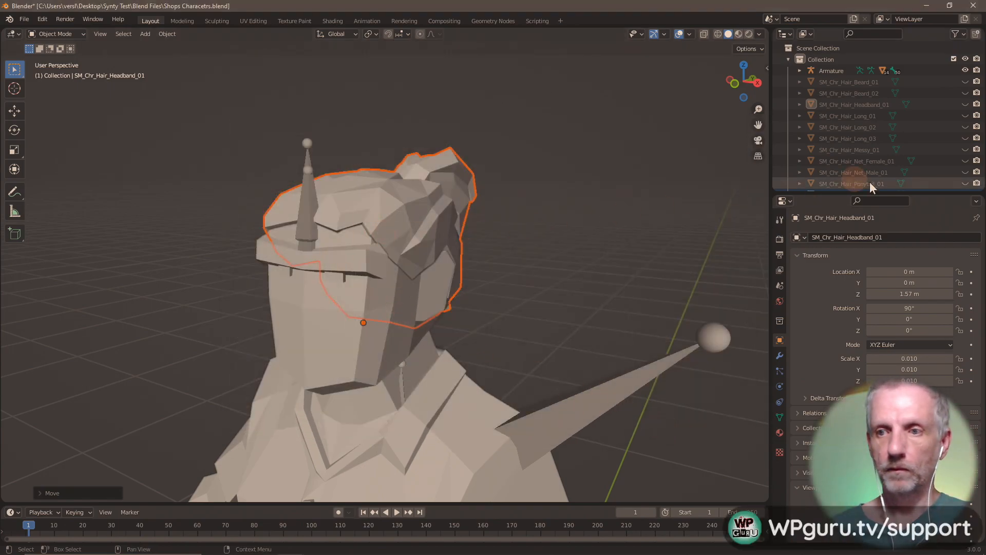
{"action": "scroll", "coordinate": [951, 169], "scroll_direction": "down", "scroll_amount": 1}
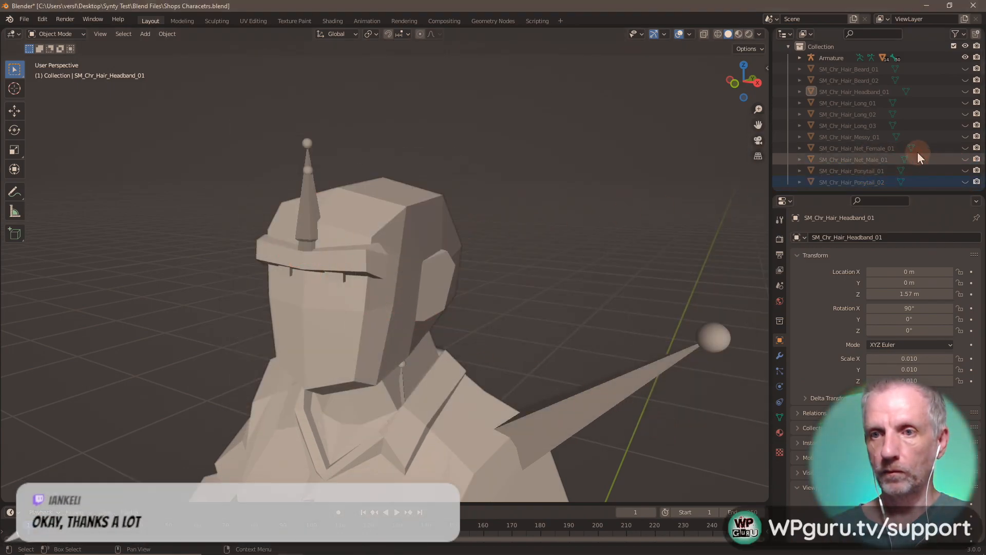
{"action": "left_click", "coordinate": [24, 19]}
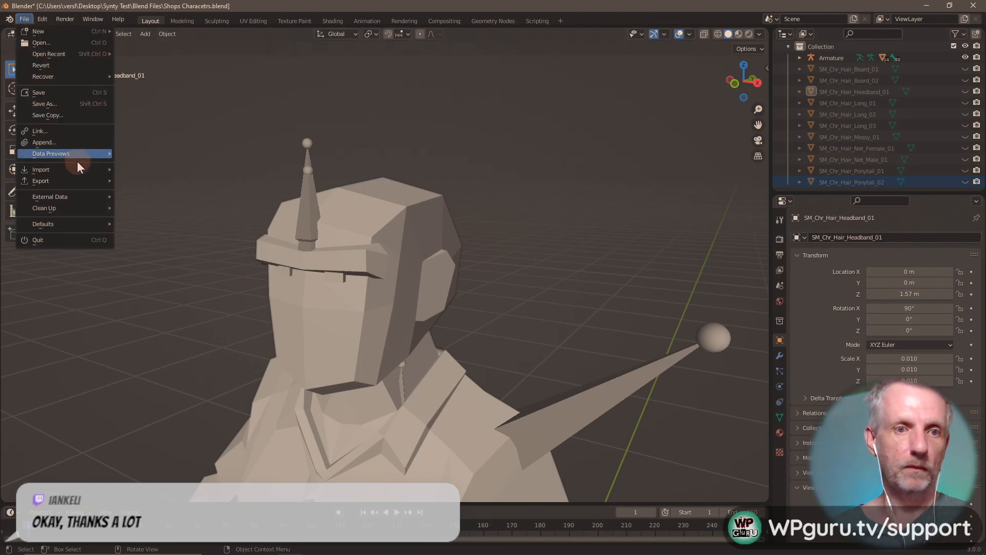
- Import SM_Chr_Hair_Short_01.fbx and lift it 1.57 m along Z onto the head
{"action": "mouse_move", "coordinate": [76, 167]}
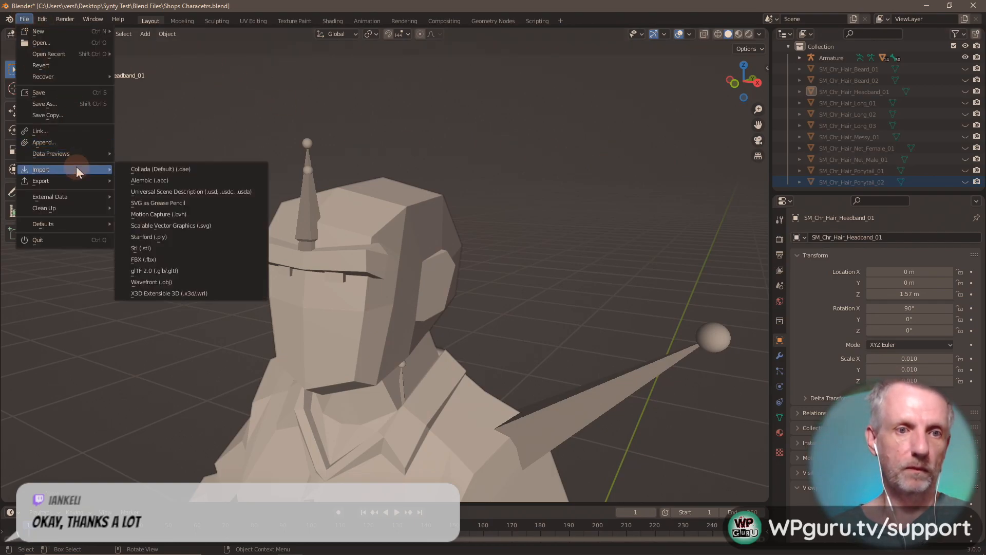
{"action": "left_click", "coordinate": [174, 260]}
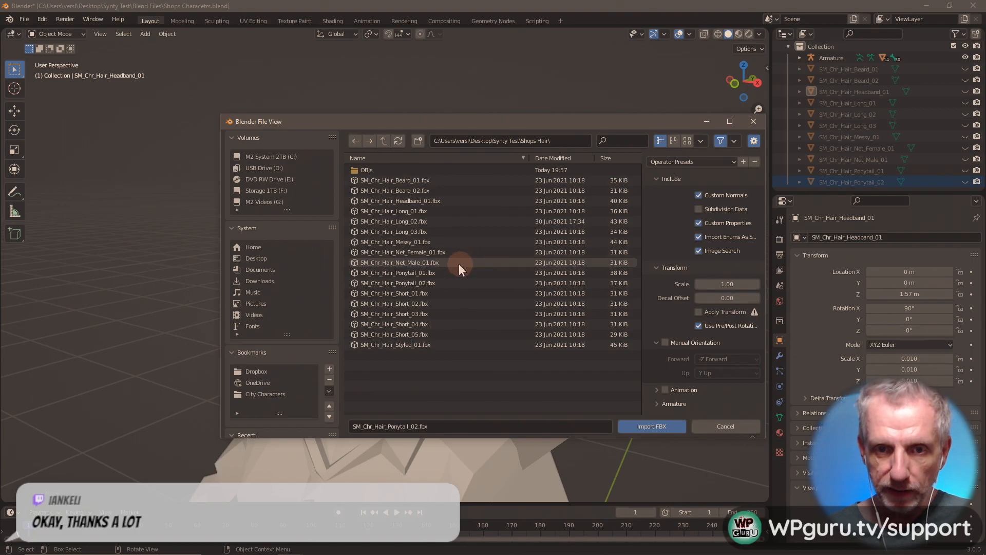
{"action": "double_click", "coordinate": [422, 293]}
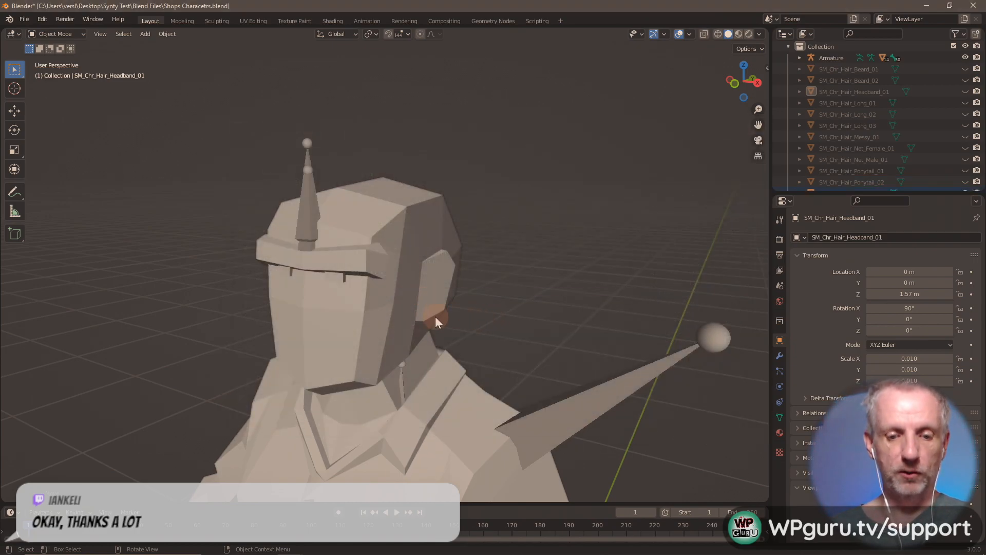
{"action": "type", "text": "gz1.57"}
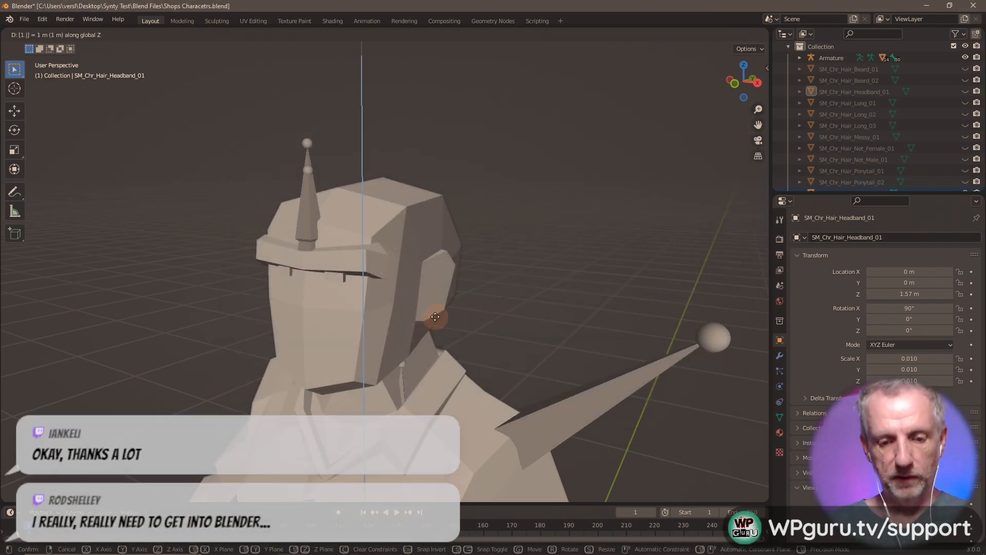
{"action": "key", "text": "Return"}
{"action": "mouse_move", "coordinate": [404, 279]}
{"action": "middle_mouse_down"}
{"action": "mouse_move", "coordinate": [540, 290]}
{"action": "mouse_move", "coordinate": [338, 282]}
{"action": "mouse_move", "coordinate": [430, 285]}
{"action": "mouse_move", "coordinate": [420, 278]}
{"action": "middle_mouse_up"}
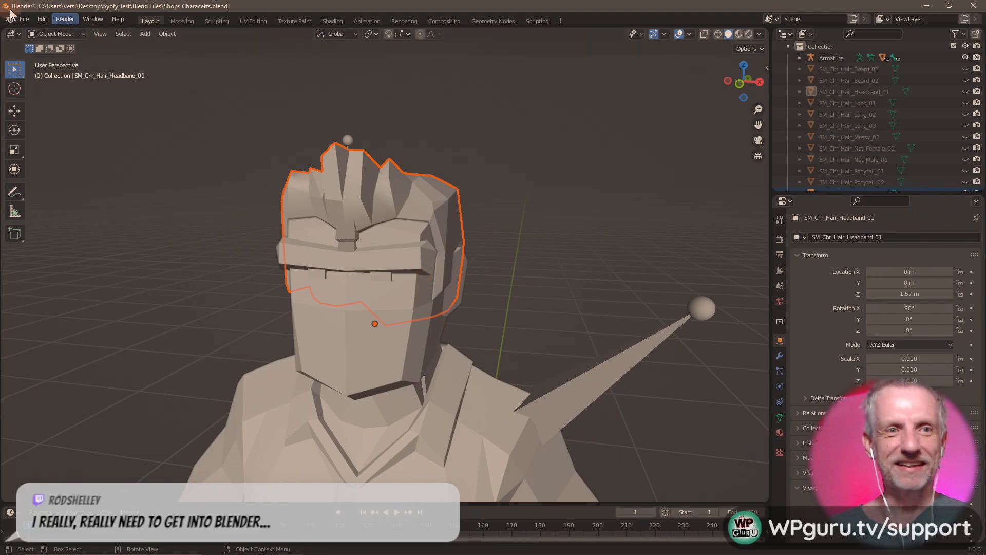
- Export the short hair as 'Hair Short 01.obj'
{"action": "left_click", "coordinate": [29, 21]}
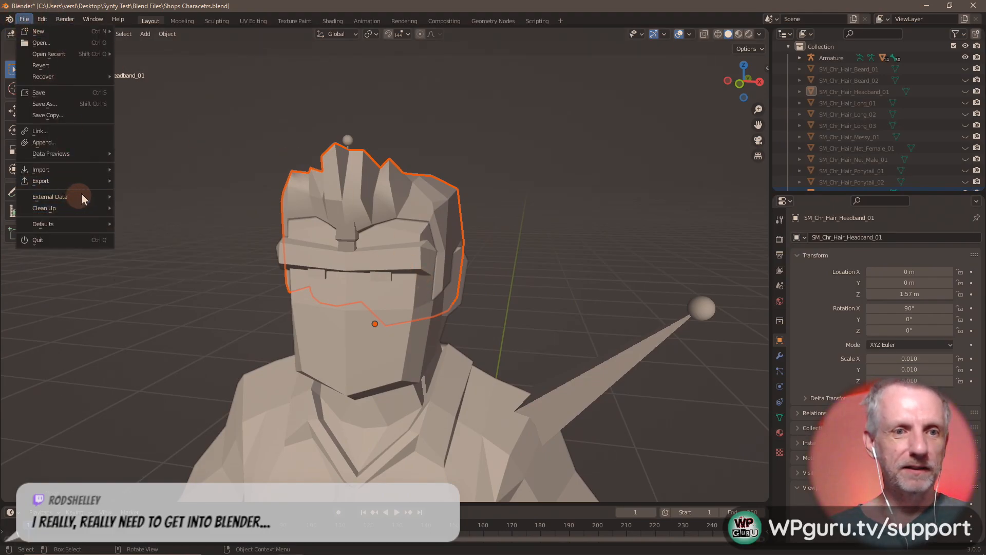
{"action": "mouse_move", "coordinate": [84, 183]}
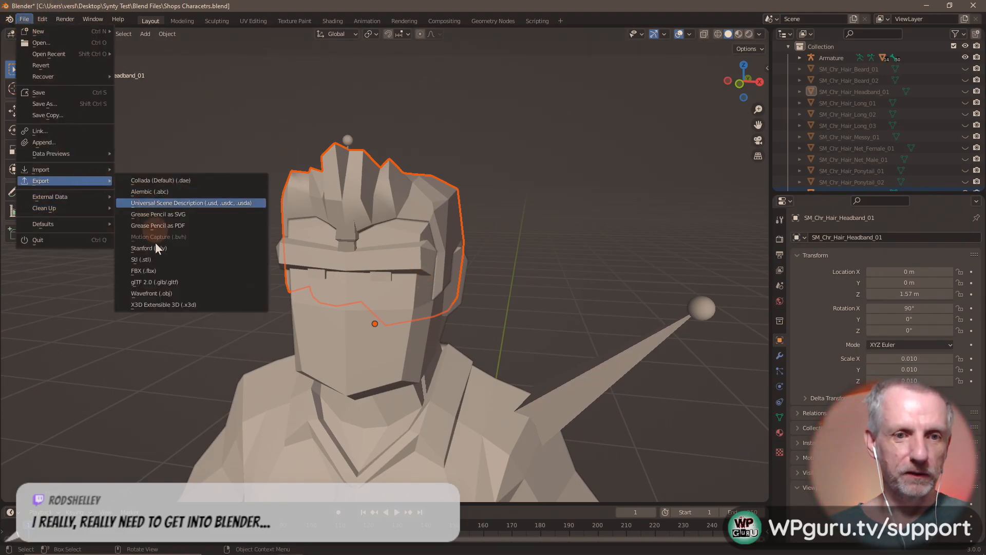
{"action": "left_click", "coordinate": [179, 295]}
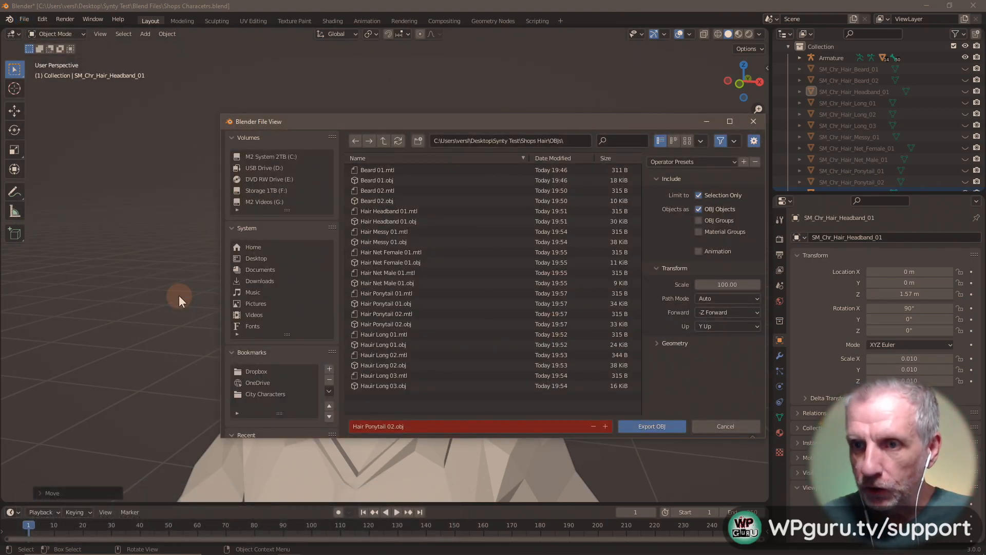
{"action": "scroll", "coordinate": [886, 153], "scroll_direction": "down", "scroll_amount": 1}
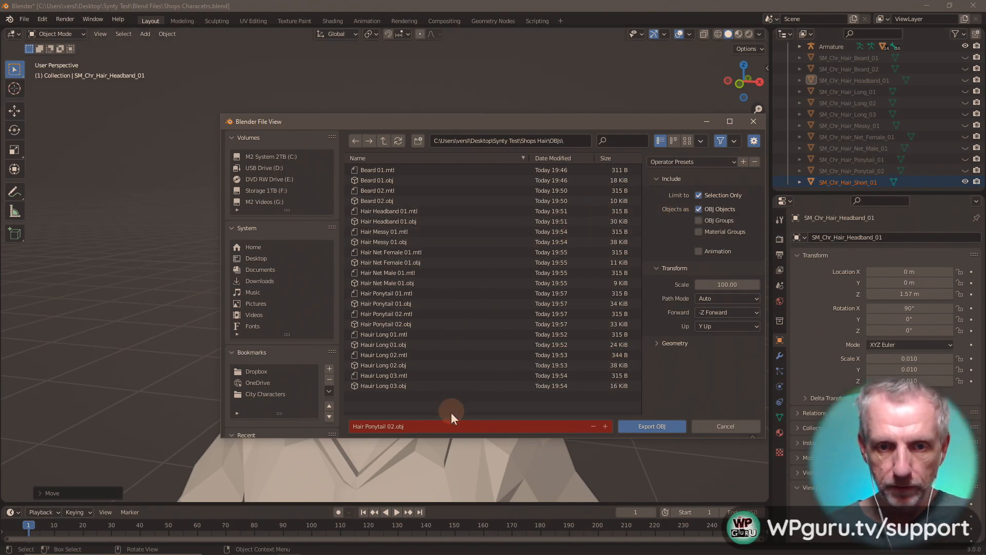
{"action": "left_click", "coordinate": [452, 427]}
{"action": "type", "text": "Hair Short 01"}
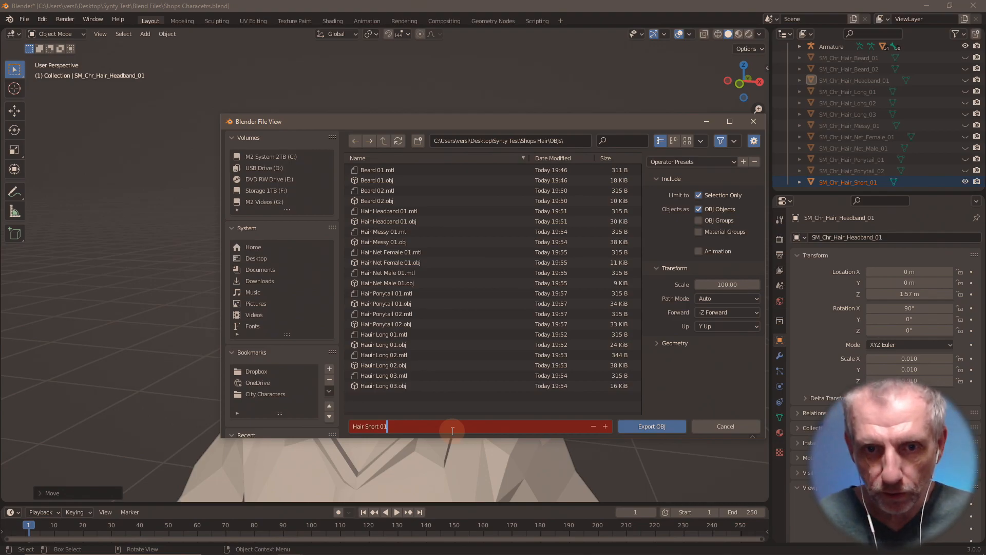
{"action": "key", "text": "Return"}
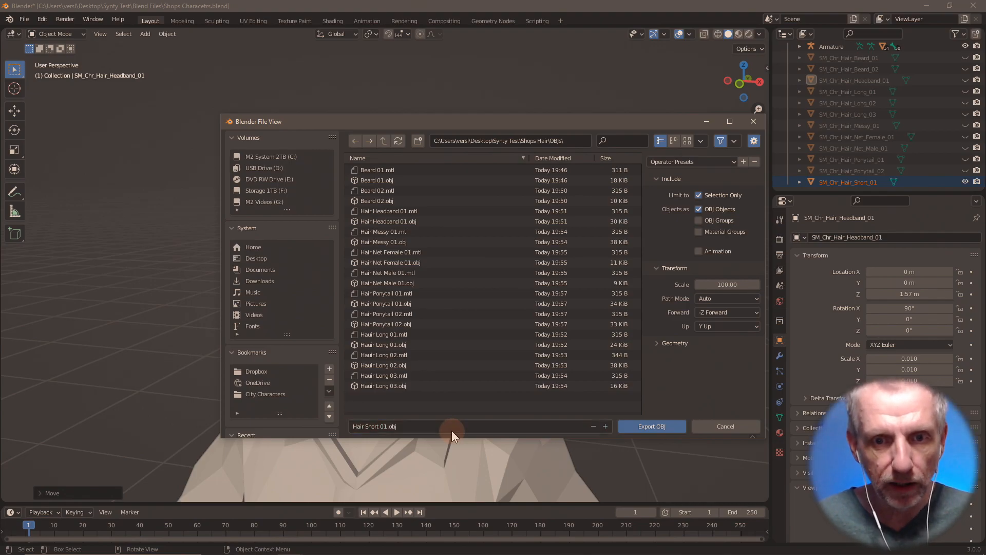
{"action": "left_click", "coordinate": [667, 428]}
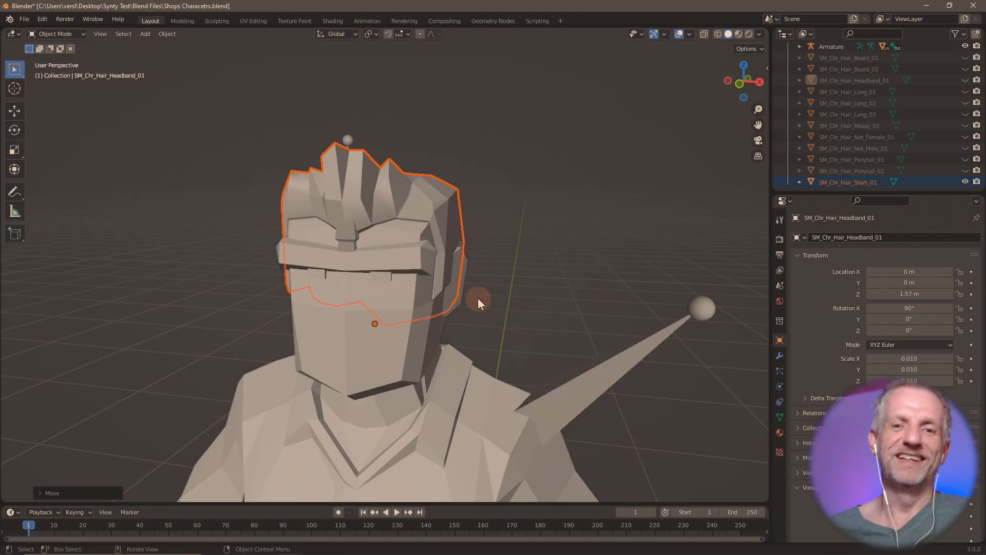
- Hide the short hair in the Outliner and enlarge the object list
{"action": "left_click", "coordinate": [965, 182]}
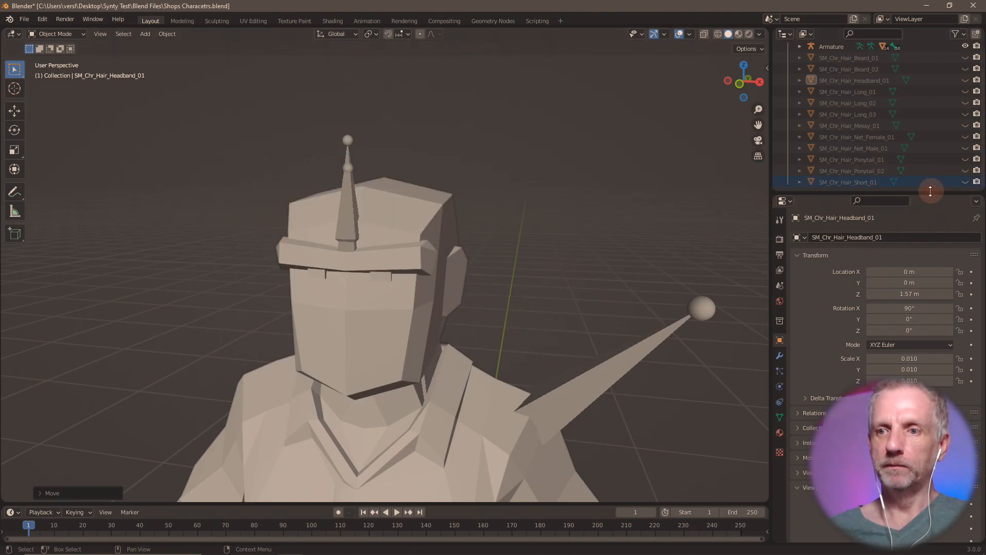
{"action": "left_click_drag", "start_coordinate": [929, 194], "coordinate": [928, 399]}
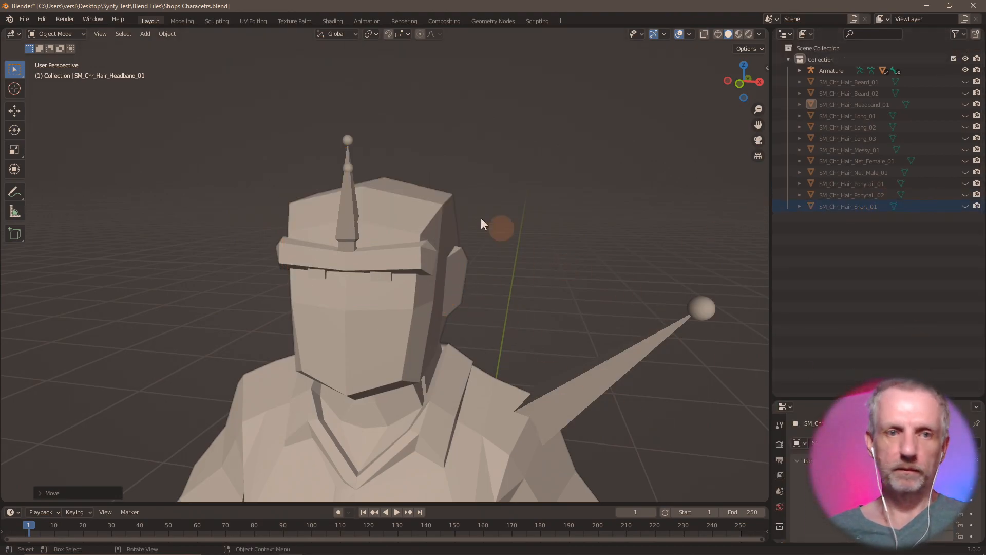
{"action": "left_click", "coordinate": [24, 19]}
- Import SM_Chr_Hair_Short_02.fbx and lift it 1.57 m along Z onto the head
{"action": "mouse_move", "coordinate": [62, 168]}
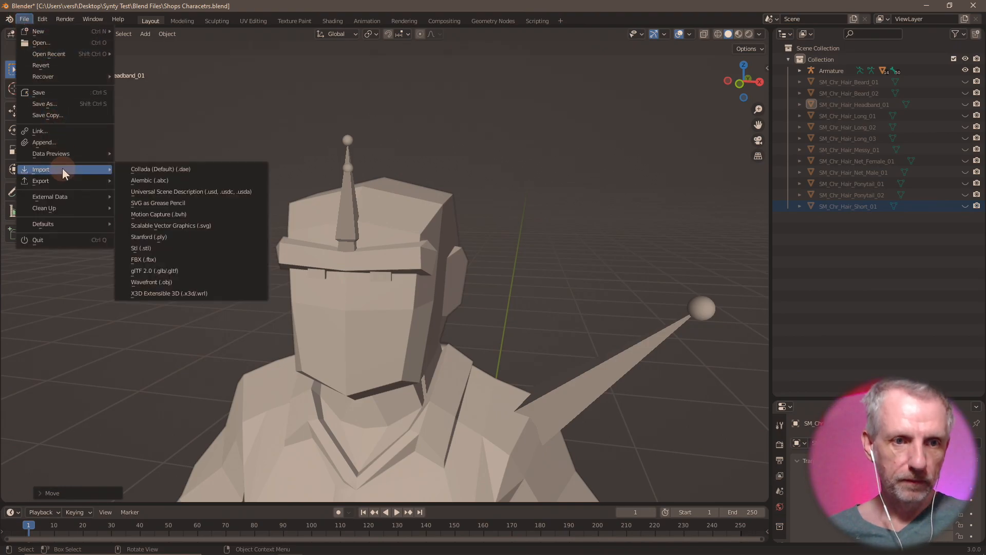
{"action": "left_click", "coordinate": [181, 263]}
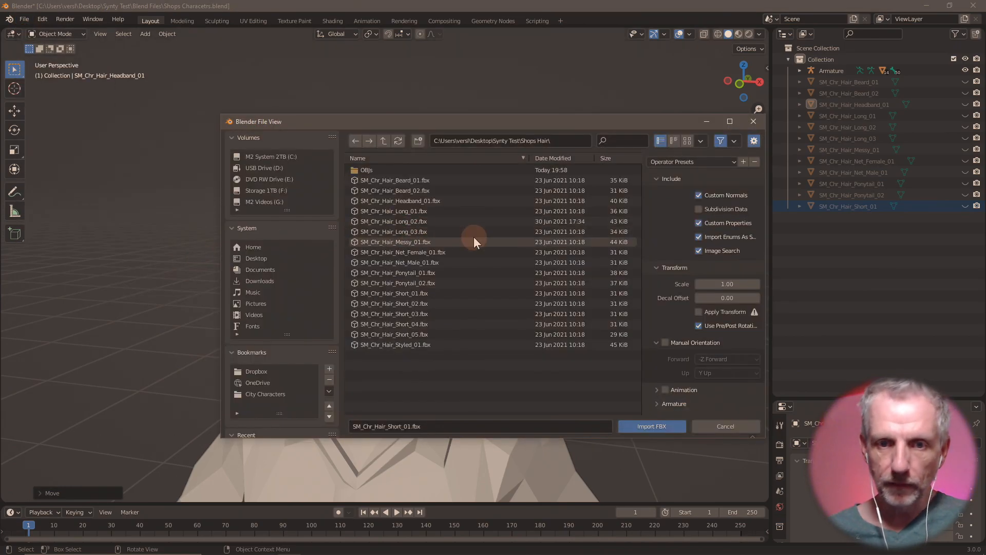
{"action": "double_click", "coordinate": [421, 304]}
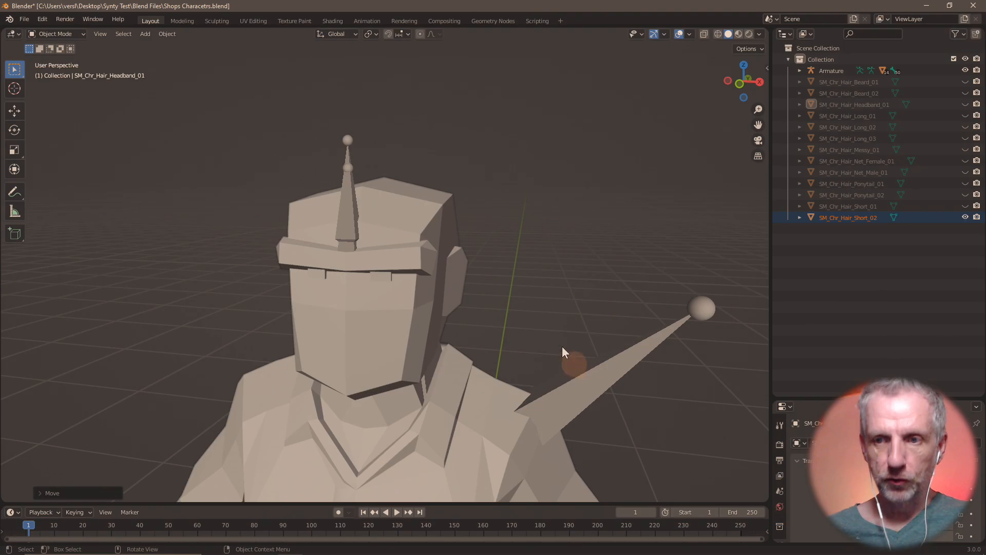
{"action": "key", "text": "g"}
{"action": "key", "text": "z"}
{"action": "key", "text": "1"}
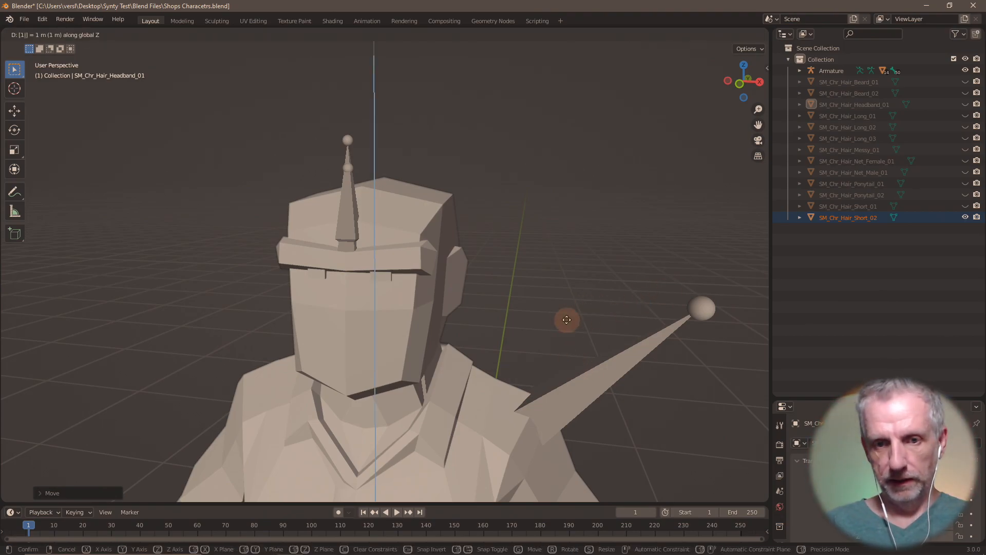
{"action": "type", "text": ".5"}
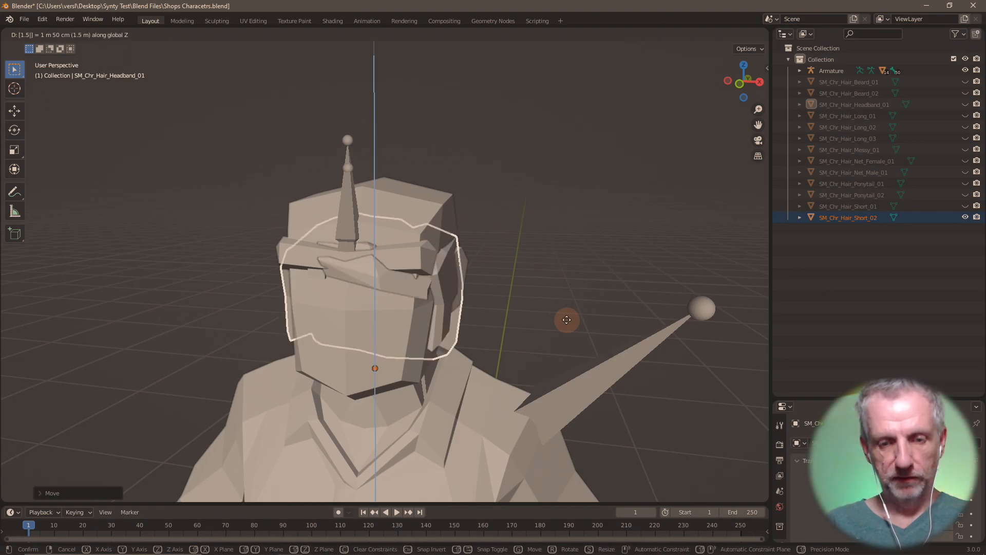
{"action": "type", "text": "7"}
{"action": "key", "text": "Return"}
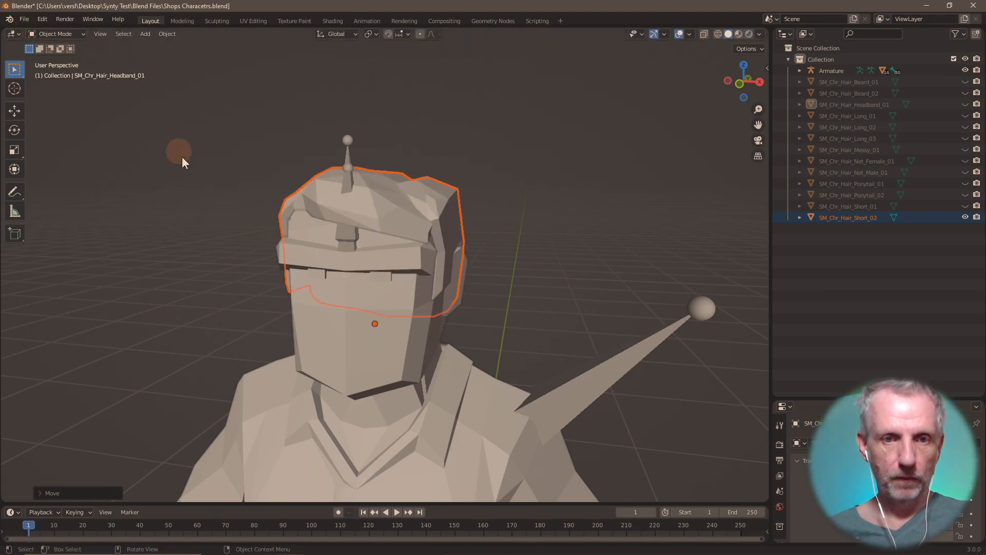
{"action": "middle_click_drag", "start_coordinate": [181, 156], "coordinate": [69, 82]}
- Export it as 'Hair Short 02.obj' and hide the mesh in the Outliner
{"action": "left_click", "coordinate": [24, 20]}
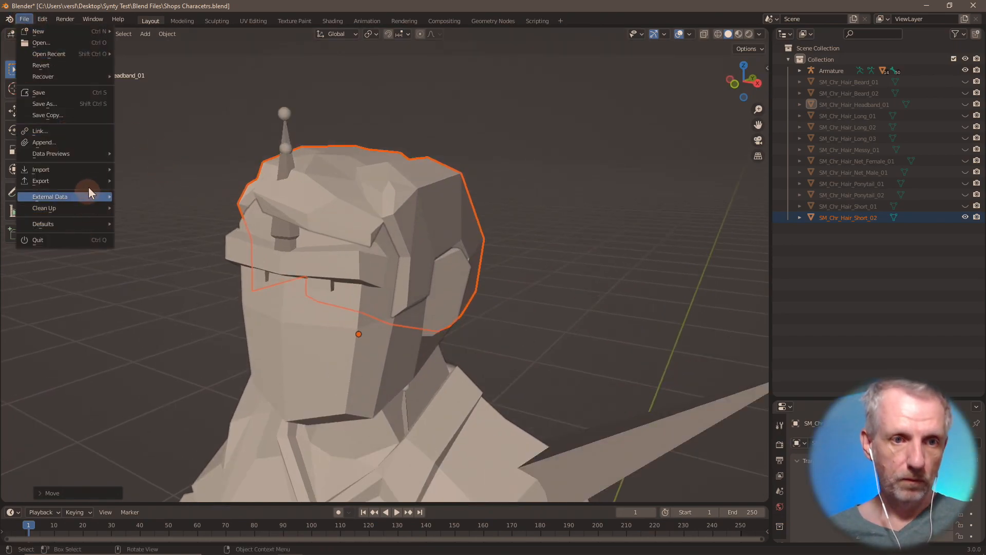
{"action": "mouse_move", "coordinate": [93, 181]}
{"action": "left_click", "coordinate": [159, 292]}
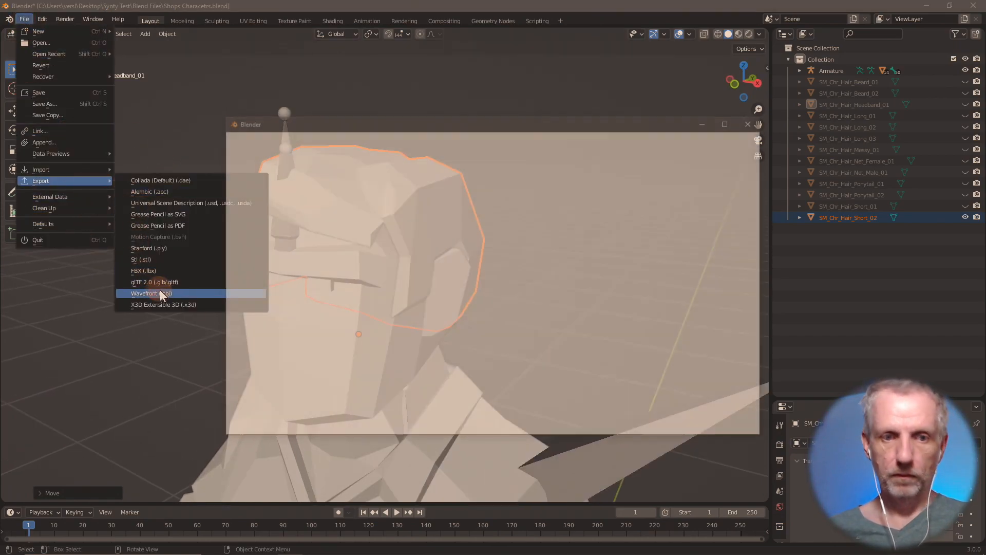
{"action": "left_click", "coordinate": [606, 426]}
{"action": "key", "text": "Return"}
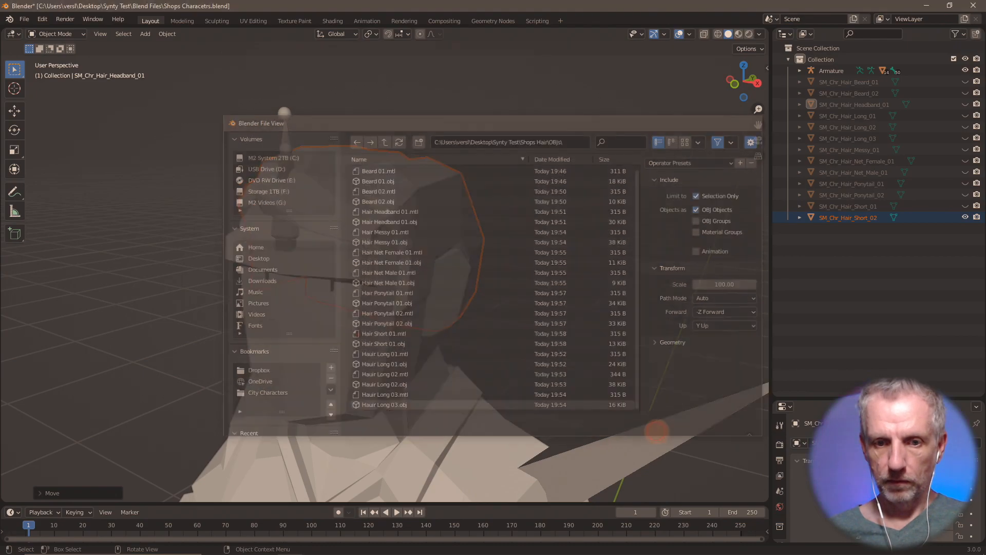
{"action": "left_click", "coordinate": [965, 218]}
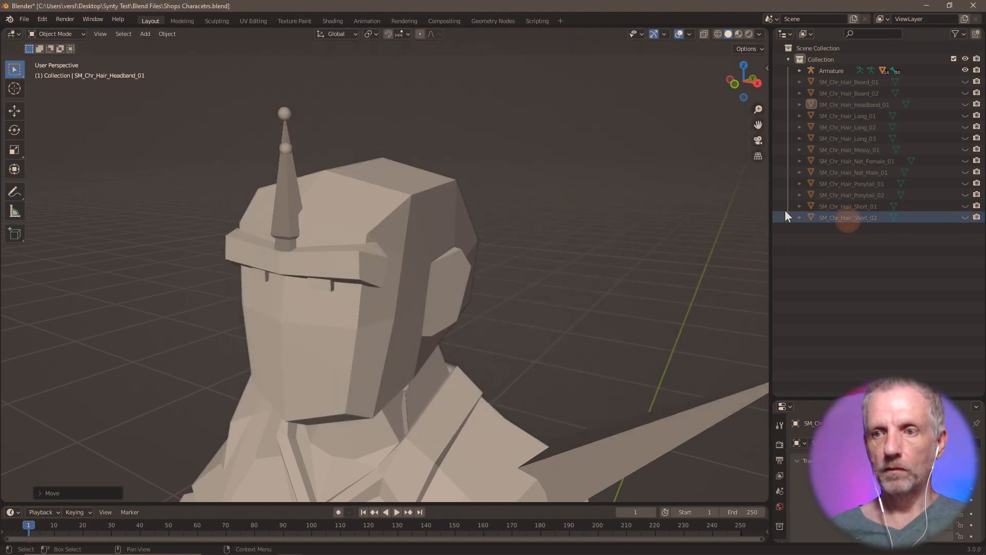
- Import SM_Chr_Hair_Short_03.fbx and move it along Z to sit on the head
{"action": "left_click", "coordinate": [24, 20]}
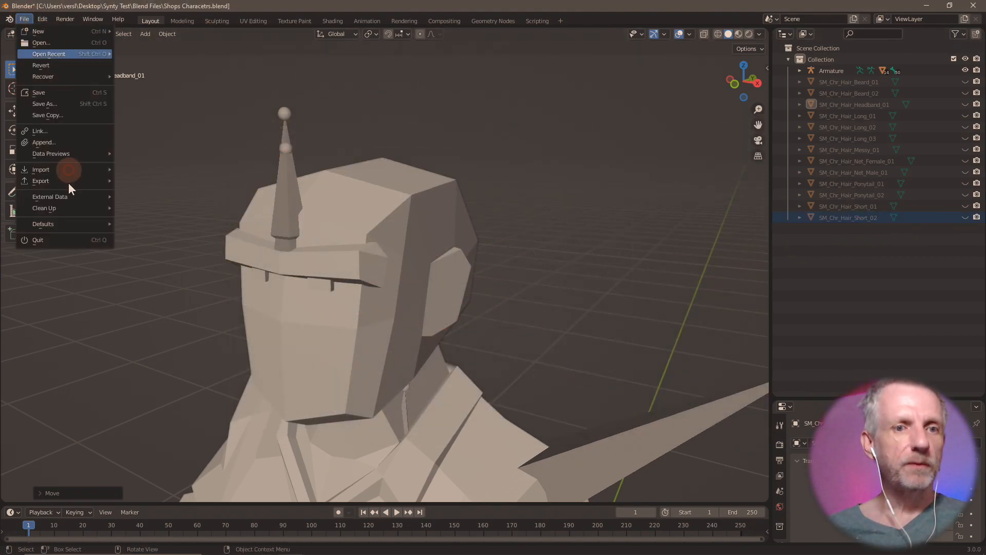
{"action": "mouse_move", "coordinate": [82, 168]}
{"action": "left_click", "coordinate": [159, 259]}
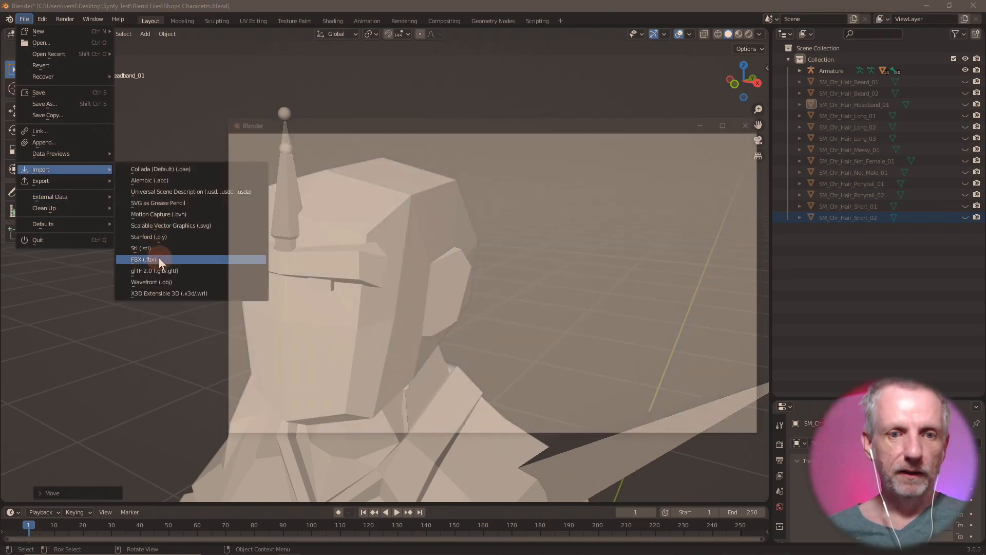
{"action": "double_click", "coordinate": [430, 313]}
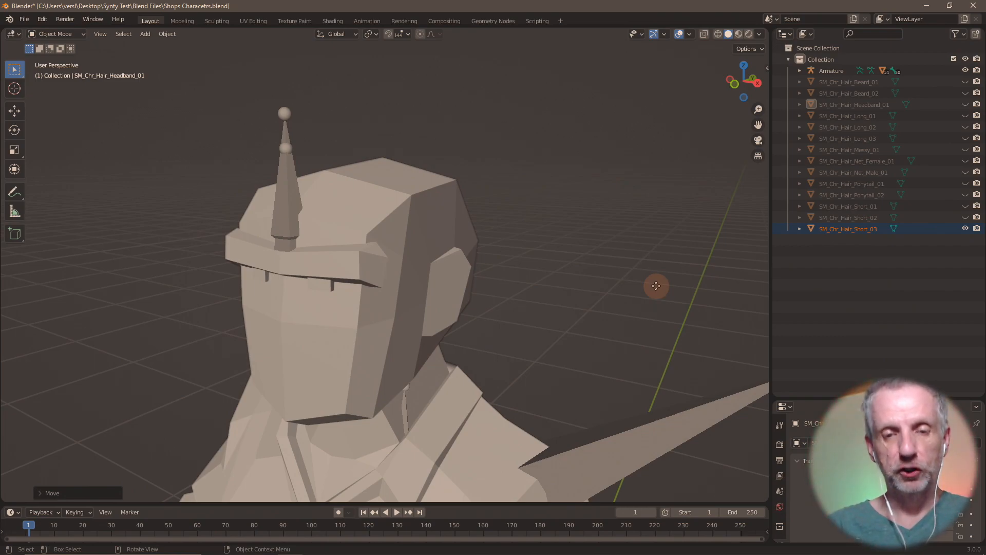
{"action": "key", "text": "g"}
{"action": "key", "text": "z"}
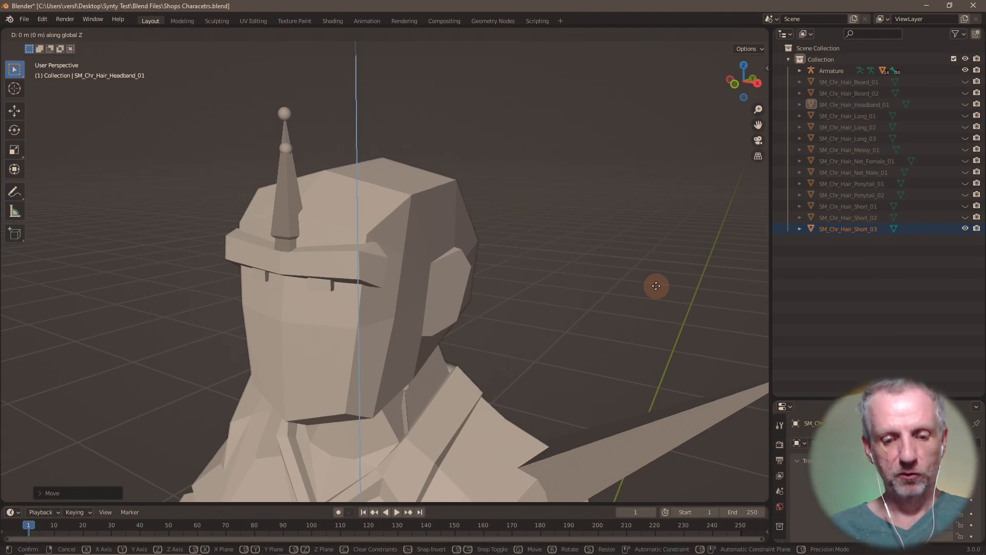
{"action": "key", "text": "Return"}
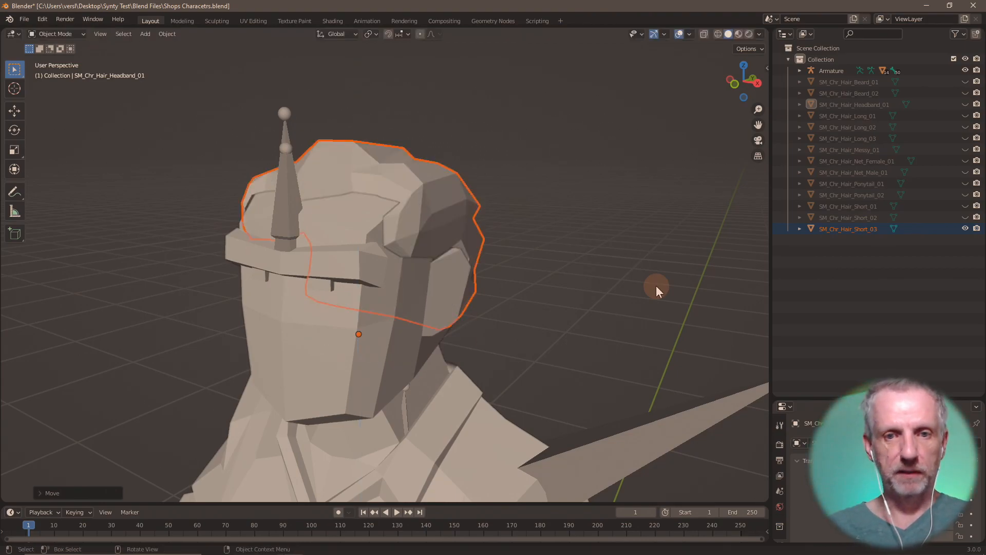
- Export it as 'Hair Short 03.obj' and hide the mesh in the Outliner
{"action": "left_click", "coordinate": [26, 20]}
{"action": "mouse_move", "coordinate": [56, 171]}
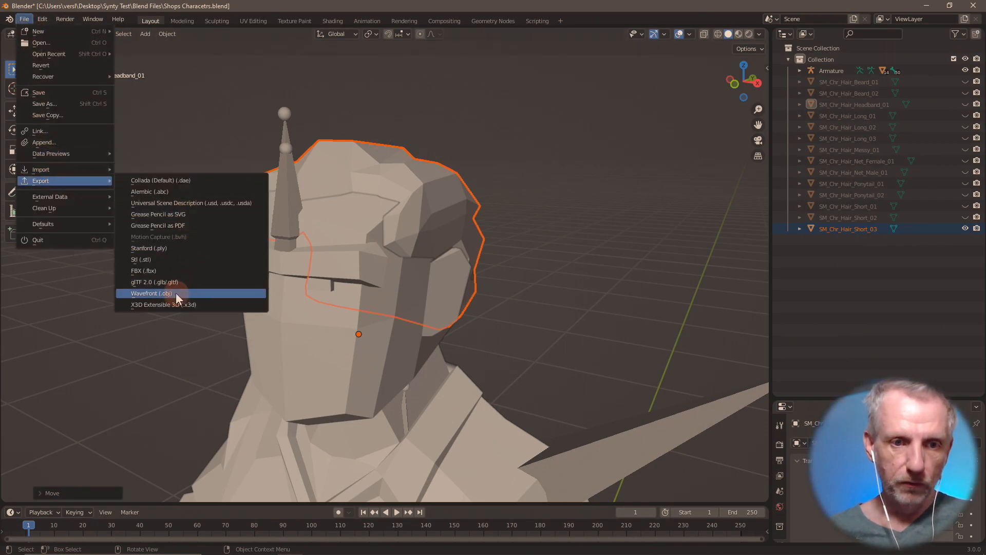
{"action": "left_click", "coordinate": [176, 292]}
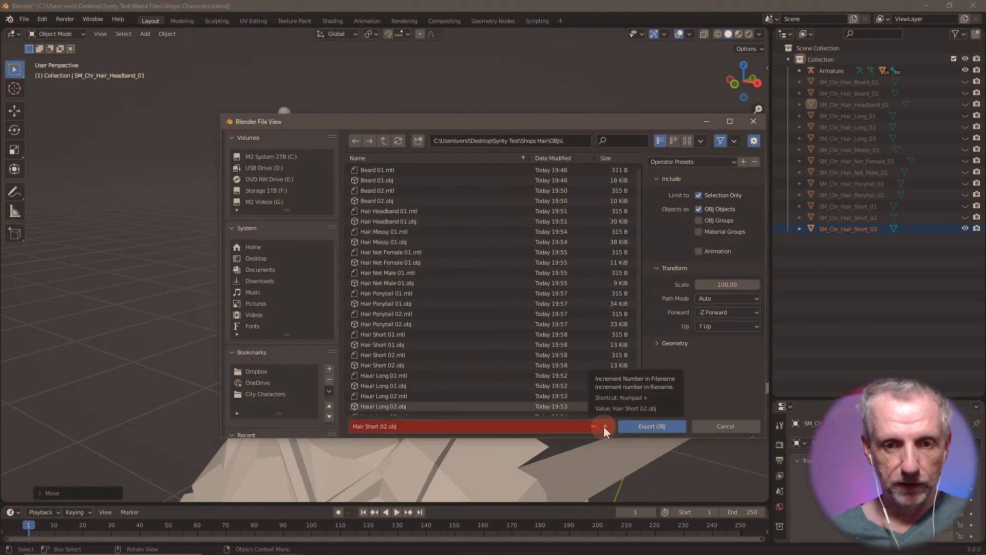
{"action": "left_click", "coordinate": [605, 426]}
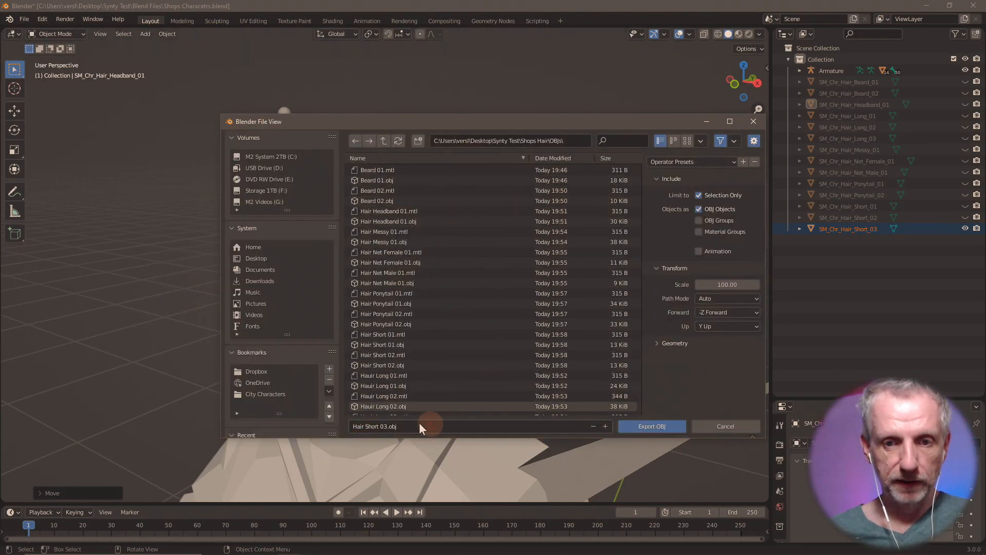
{"action": "left_click", "coordinate": [661, 429]}
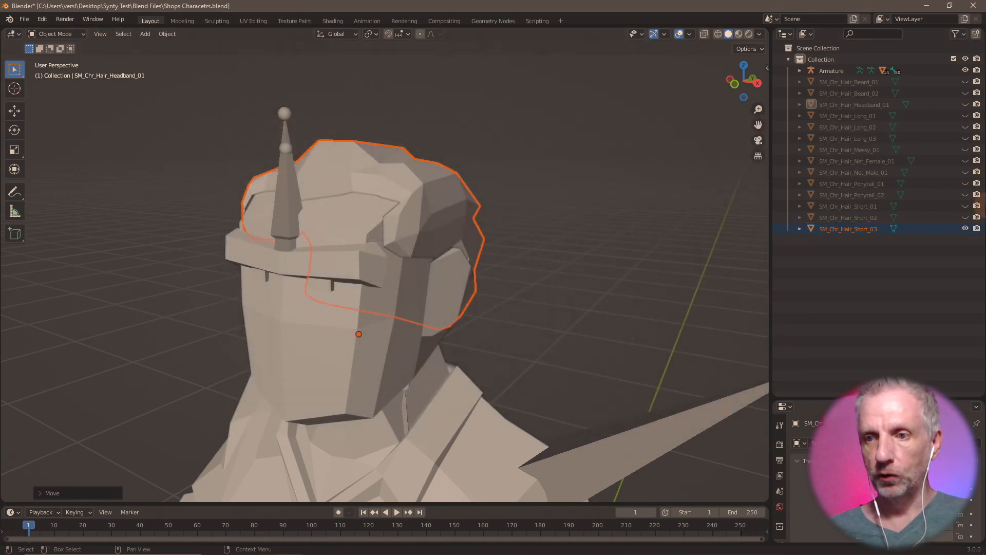
{"action": "left_click", "coordinate": [965, 228]}
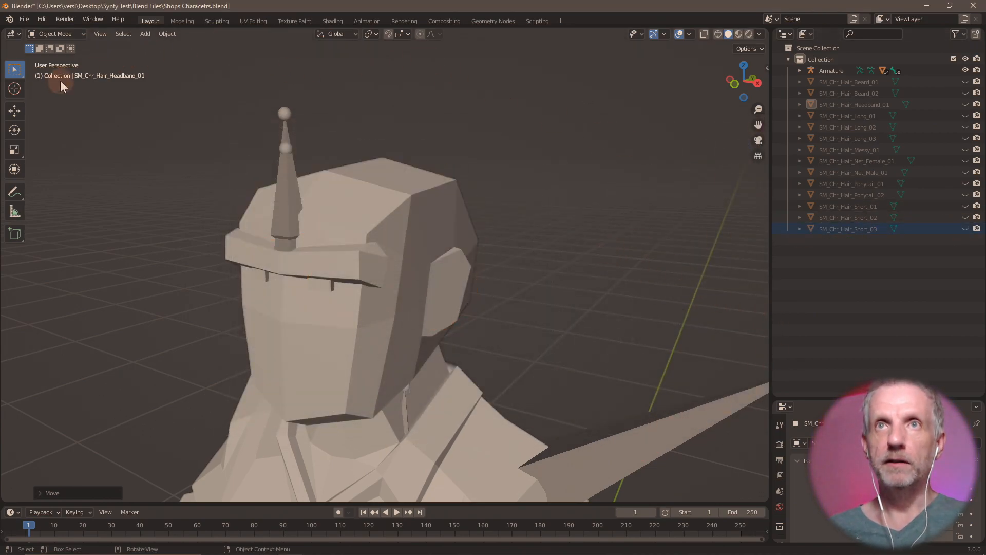
{"action": "left_click", "coordinate": [24, 19]}
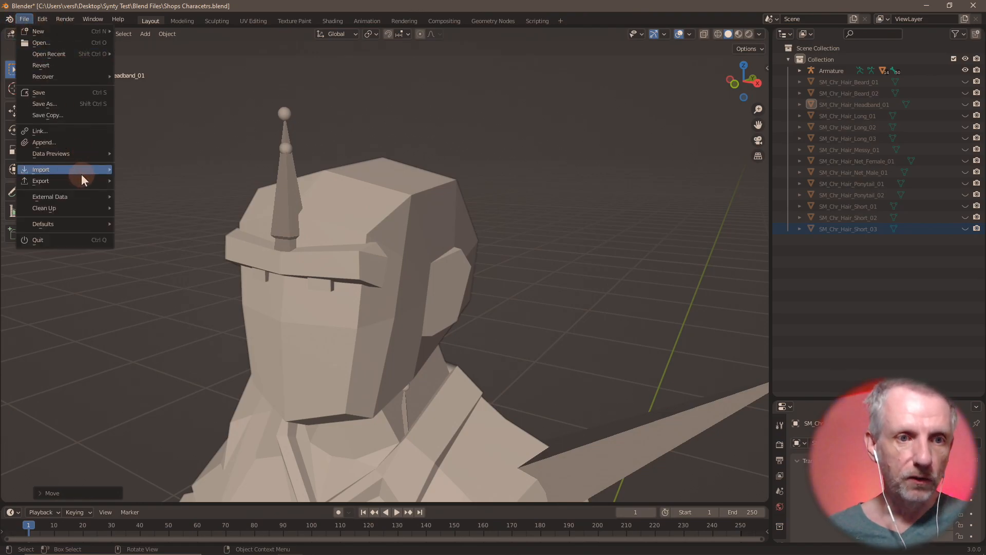
- Import SM_Chr_Hair_Short_04.fbx and raise it 1.6 along Z onto the head
{"action": "mouse_move", "coordinate": [82, 173]}
{"action": "left_click", "coordinate": [153, 258]}
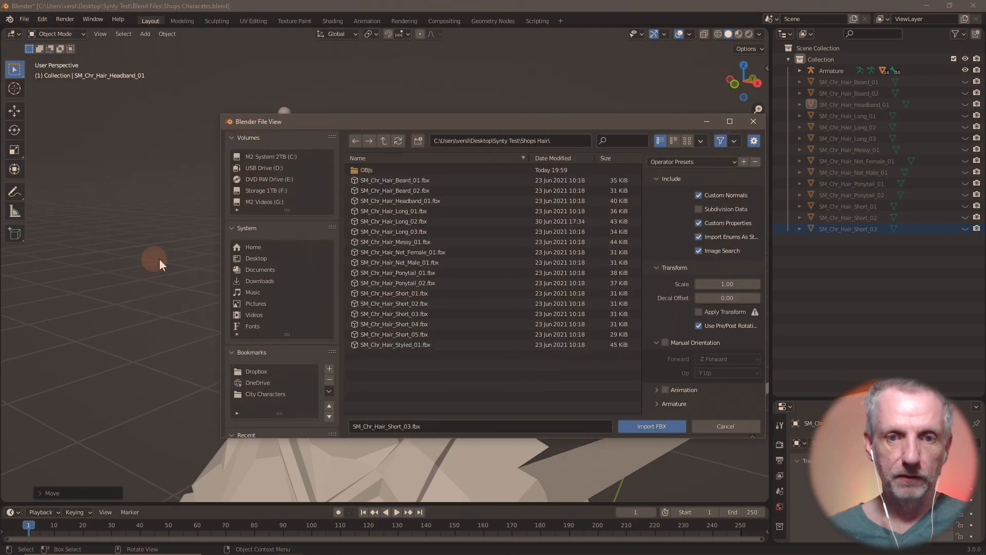
{"action": "double_click", "coordinate": [427, 326]}
{"action": "type", "text": "gz"}
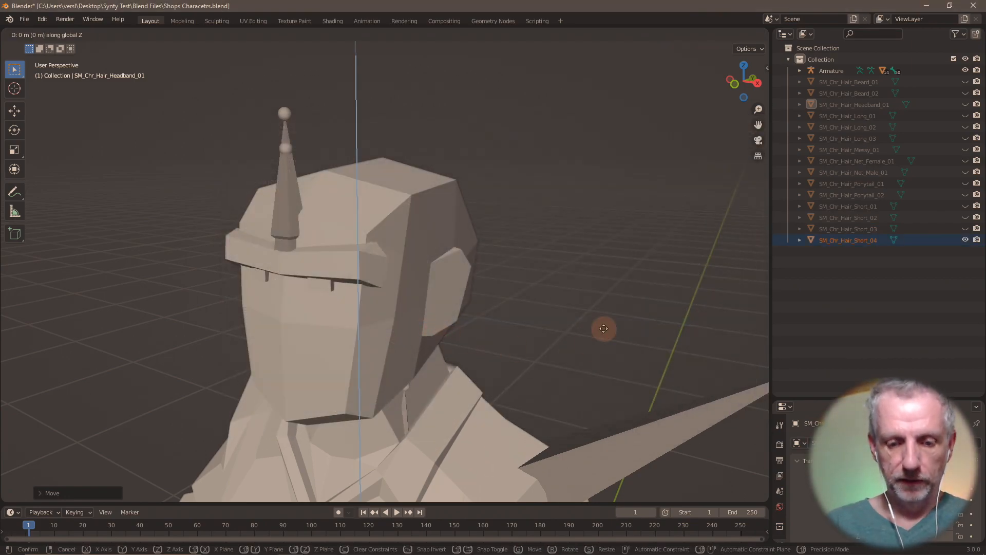
{"action": "type", "text": "1.6"}
{"action": "key", "text": "Return"}
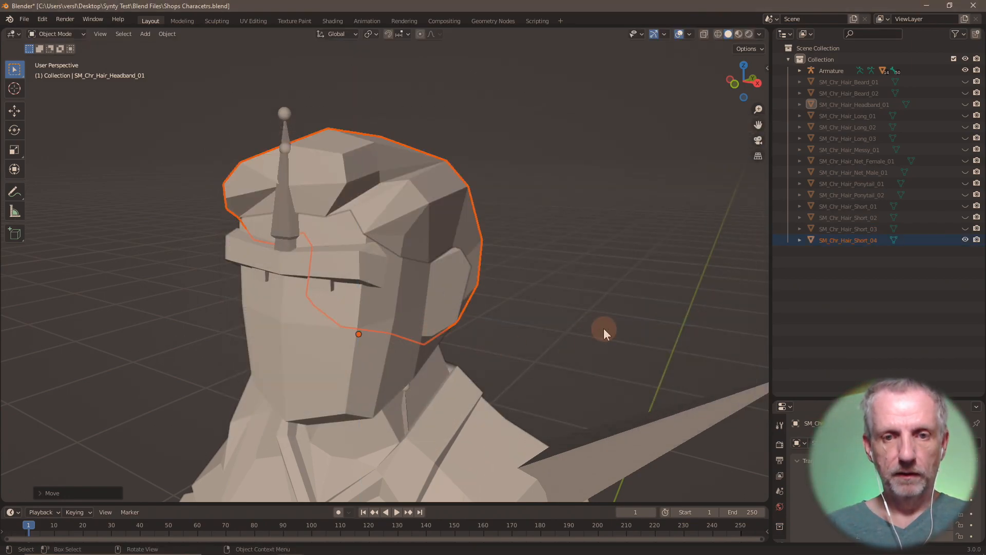
- Export it as 'Hair Short 04.obj' and hide the mesh in the Outliner
{"action": "left_click", "coordinate": [23, 20]}
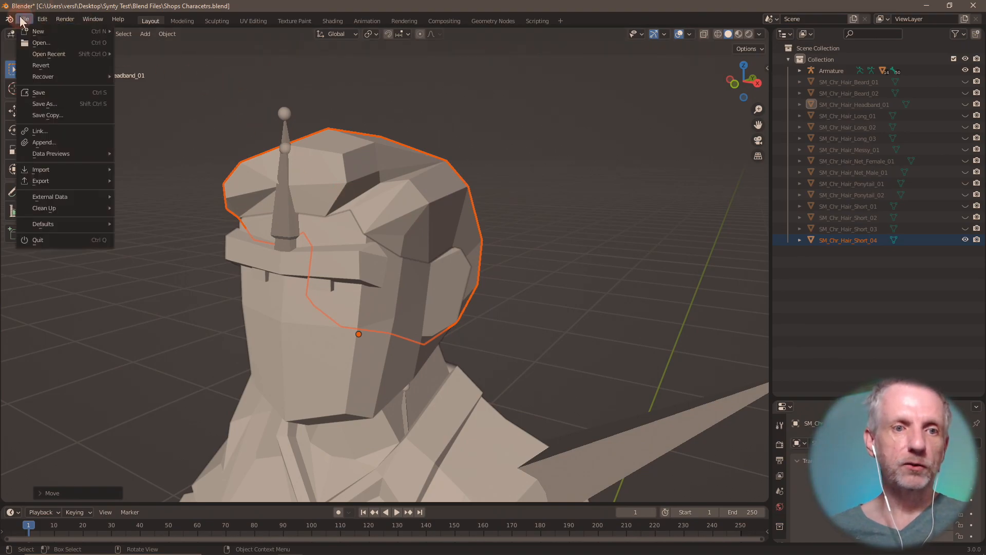
{"action": "mouse_move", "coordinate": [78, 183]}
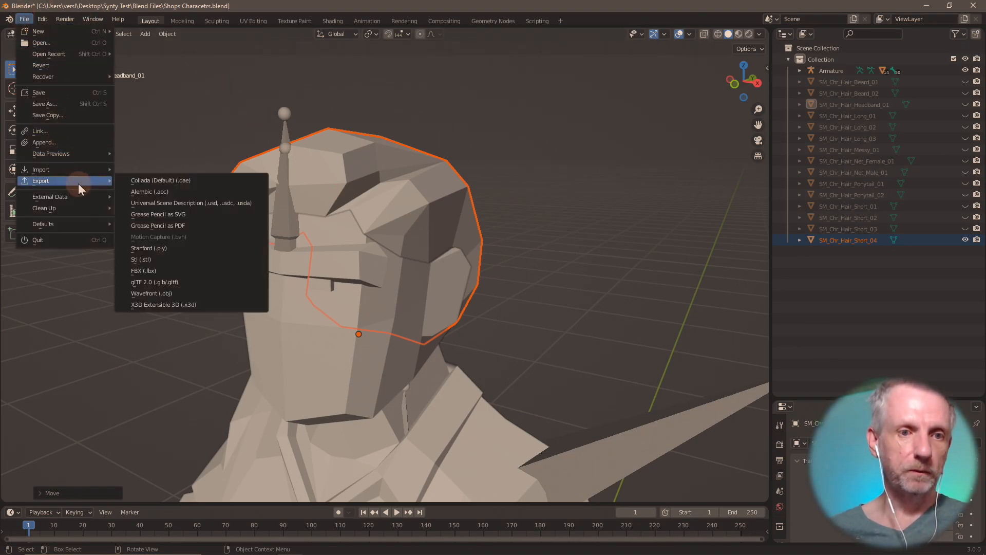
{"action": "left_click", "coordinate": [171, 294]}
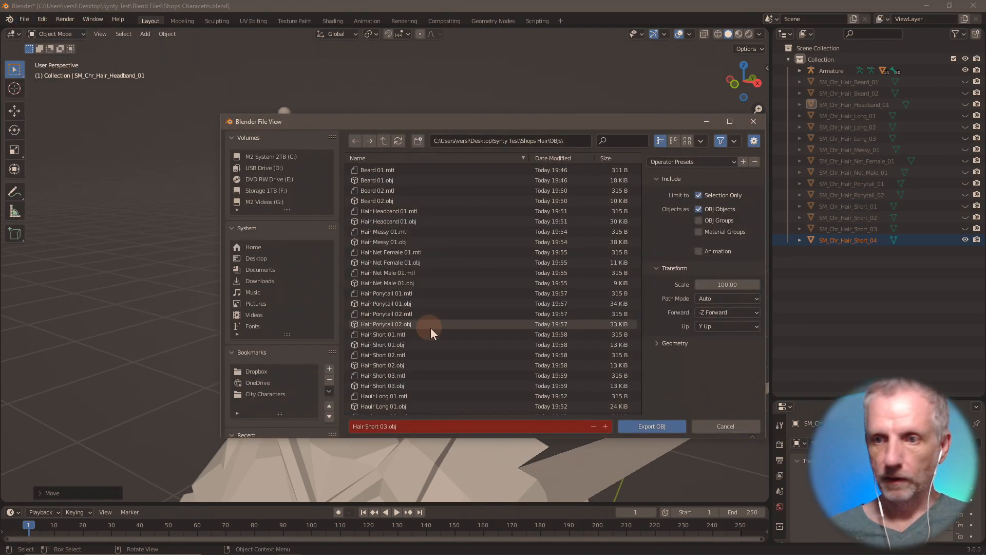
{"action": "left_click", "coordinate": [605, 426]}
{"action": "left_click", "coordinate": [651, 427]}
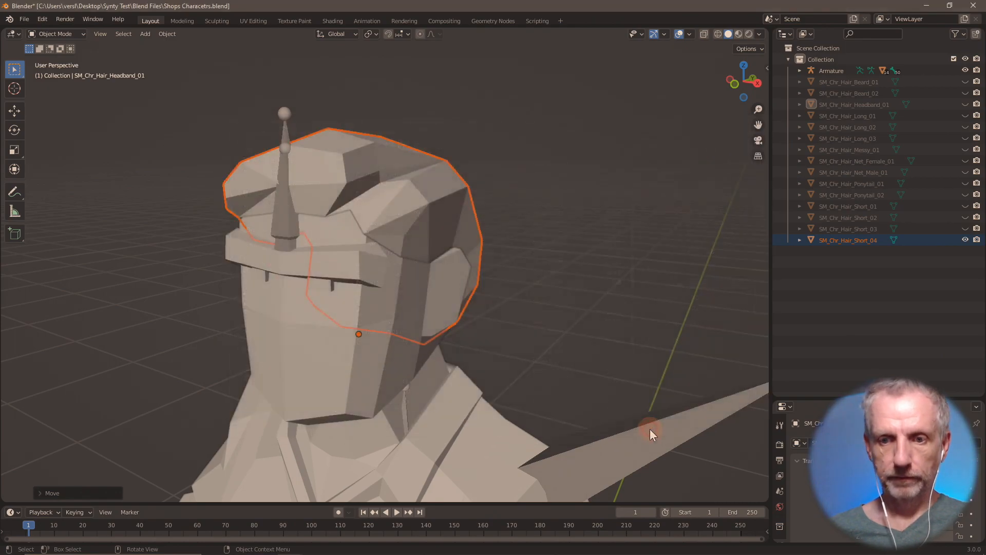
{"action": "left_click", "coordinate": [965, 239]}
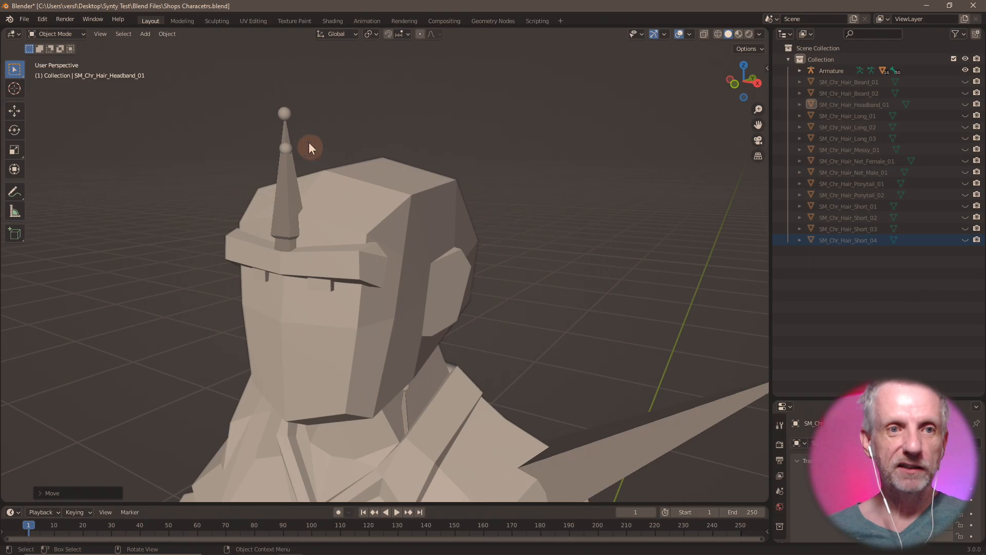
{"action": "left_click", "coordinate": [23, 19]}
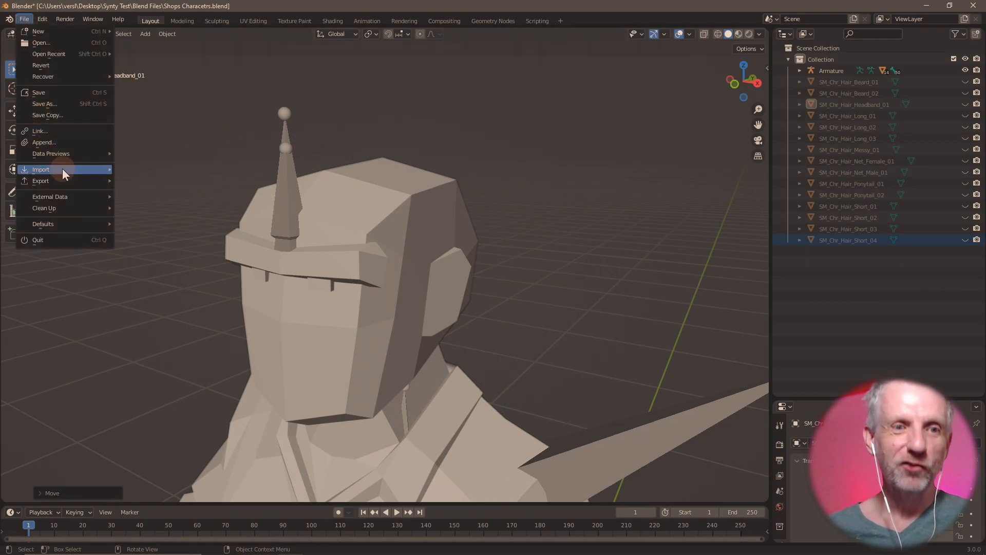
- Import SM_Chr_Hair_Short_05.fbx and raise it 1.58 along Z onto the head
{"action": "mouse_move", "coordinate": [63, 168]}
{"action": "left_click", "coordinate": [149, 259]}
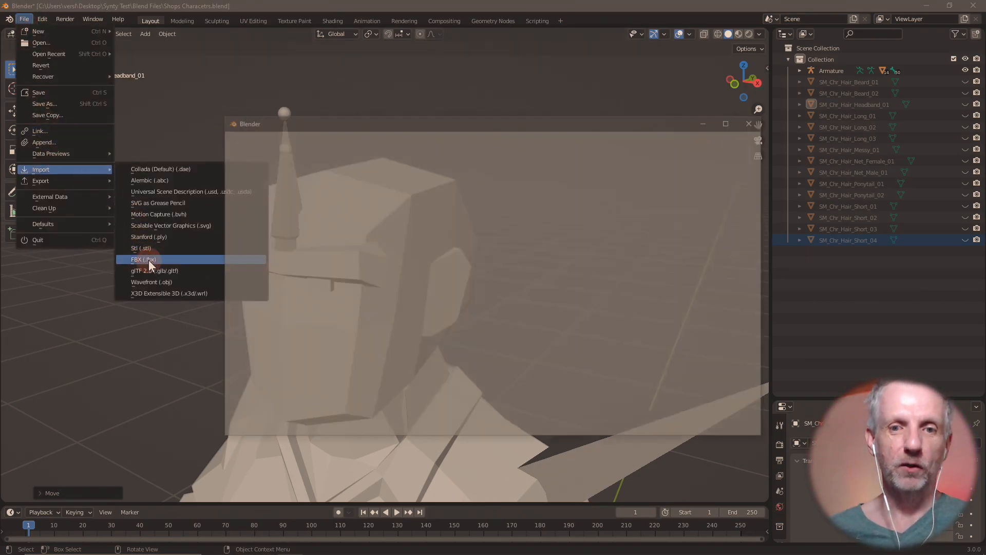
{"action": "left_click", "coordinate": [423, 334]}
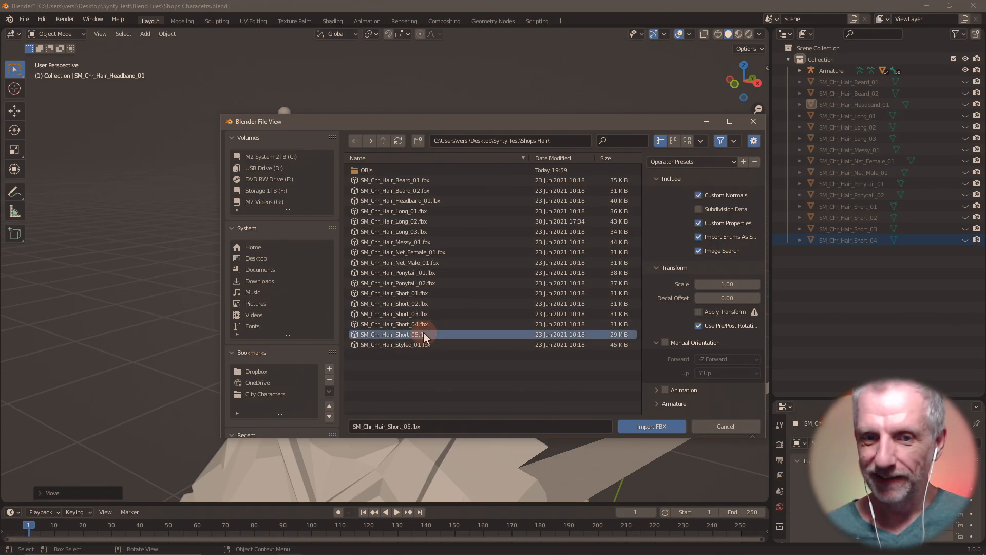
{"action": "left_click", "coordinate": [649, 425]}
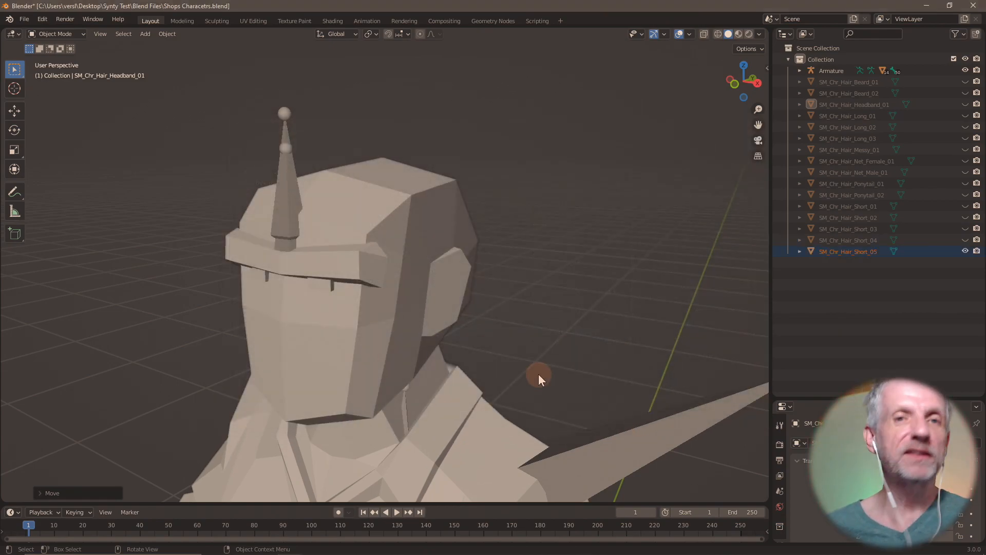
{"action": "type", "text": "gz1."}
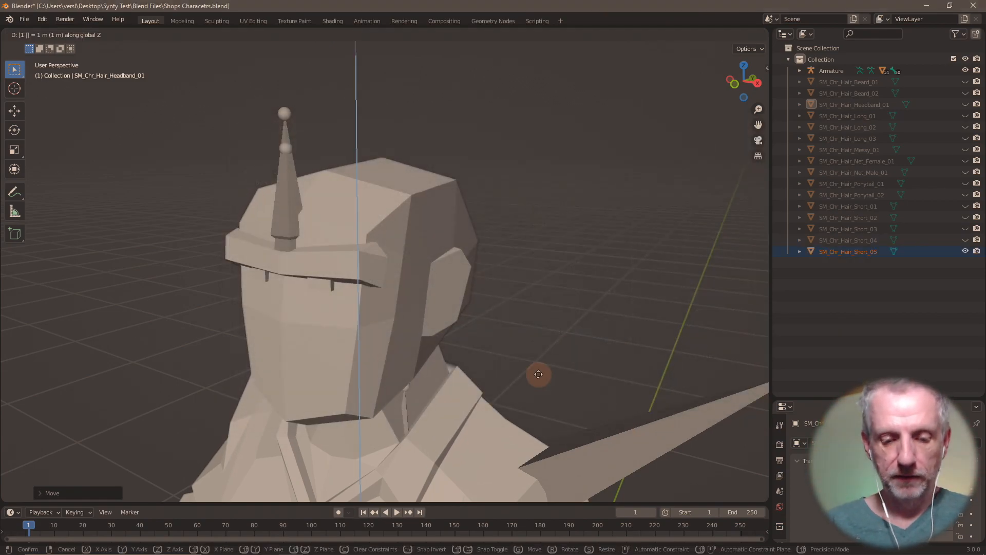
{"action": "type", "text": "58"}
{"action": "key", "text": "Return"}
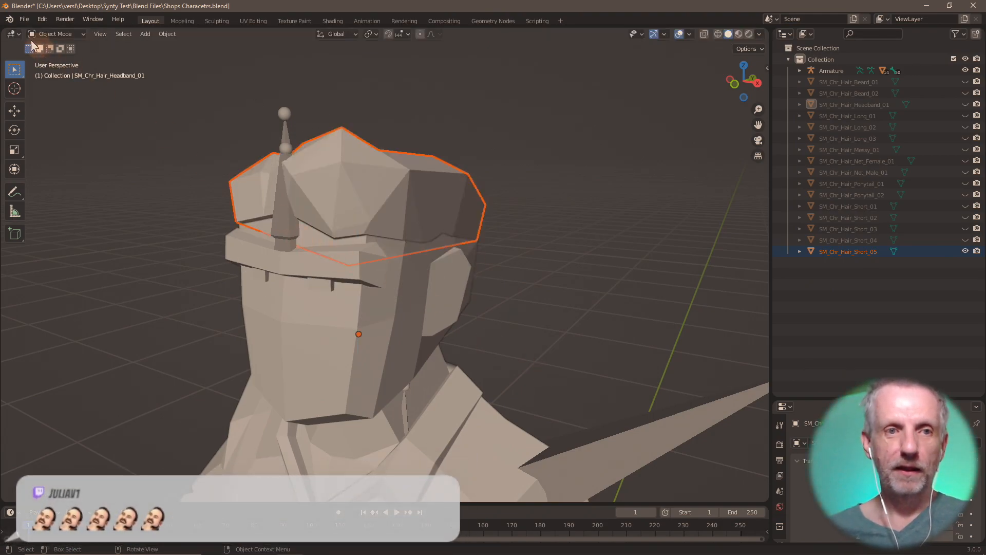
- Export it as OBJ under the next unused Hair Short number, then hide it
{"action": "left_click", "coordinate": [21, 21]}
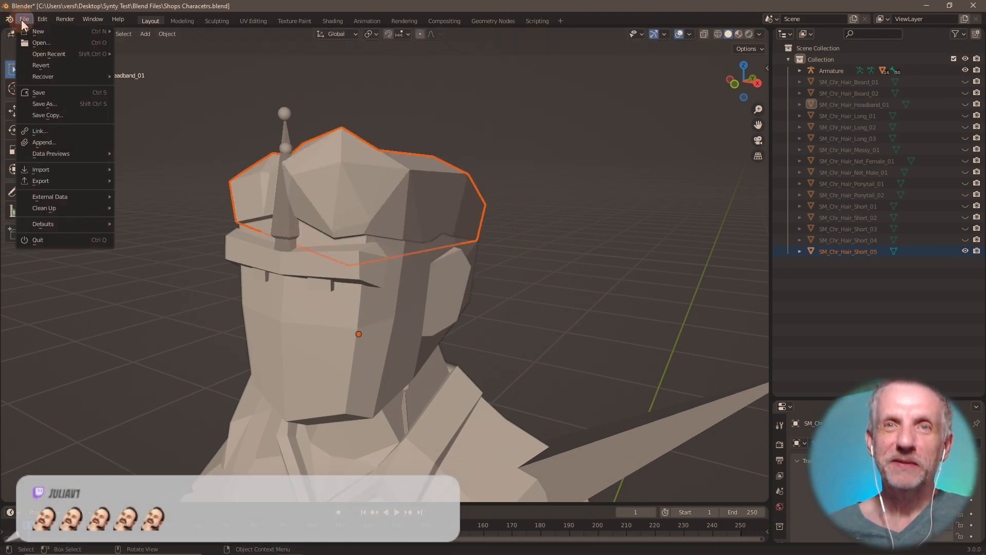
{"action": "mouse_move", "coordinate": [91, 182]}
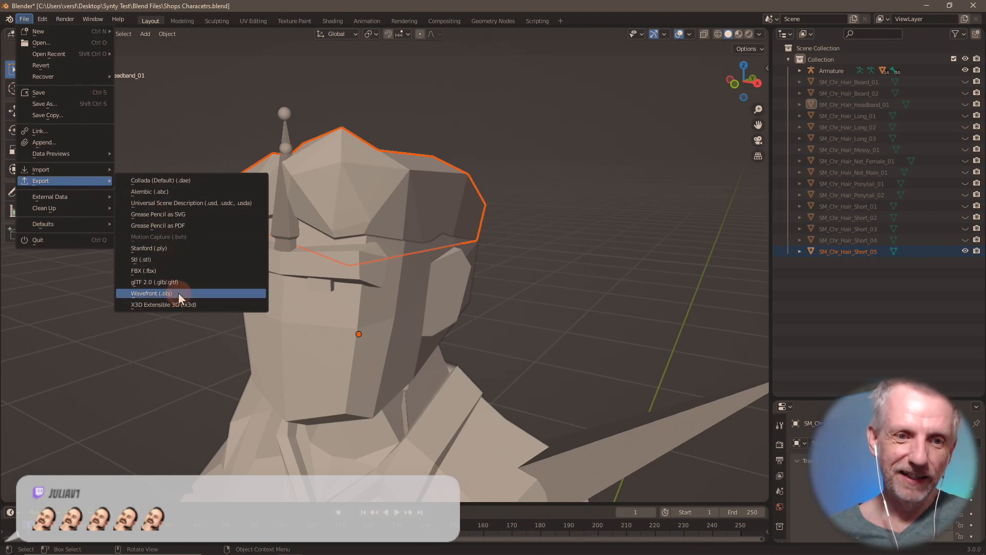
{"action": "left_click", "coordinate": [179, 294]}
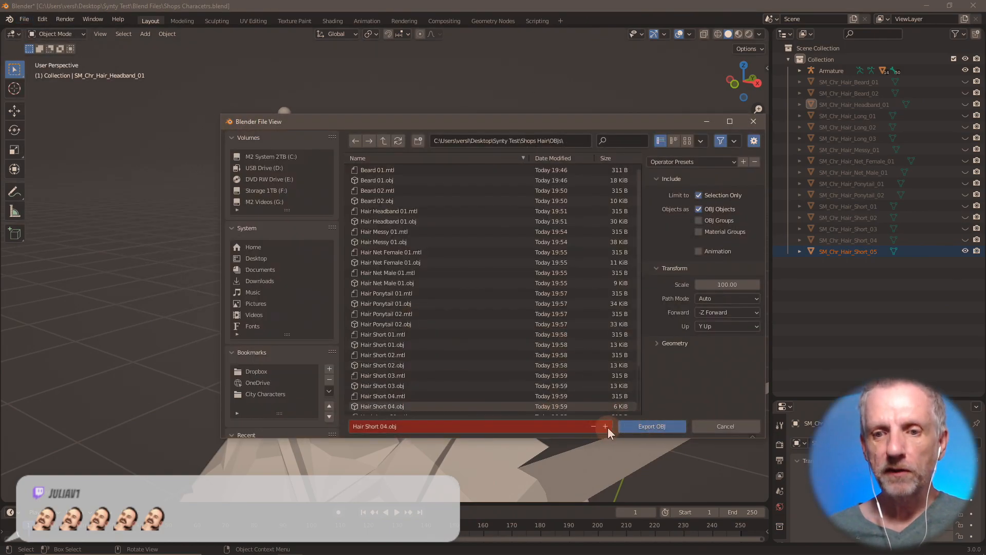
{"action": "left_click", "coordinate": [606, 426]}
{"action": "left_click", "coordinate": [649, 425]}
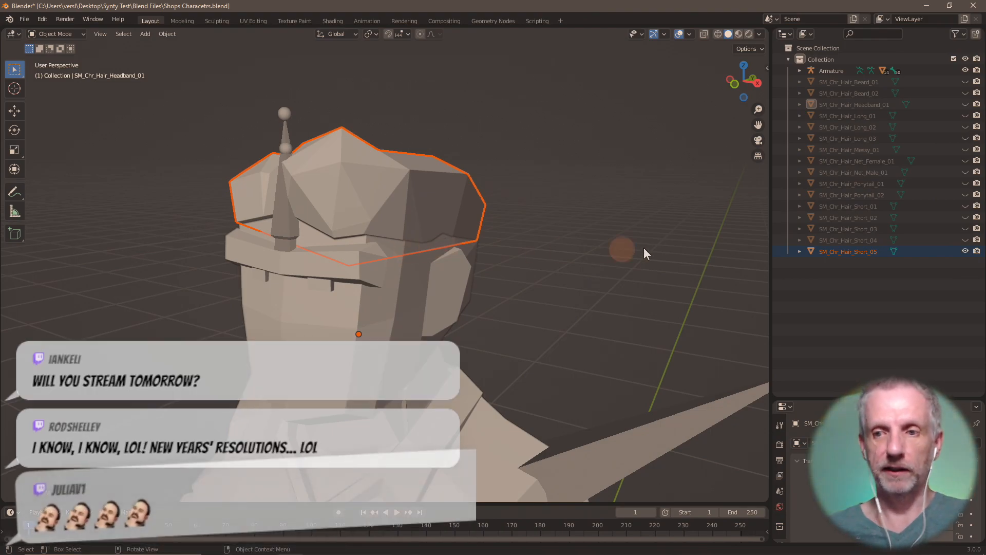
{"action": "left_click", "coordinate": [966, 251]}
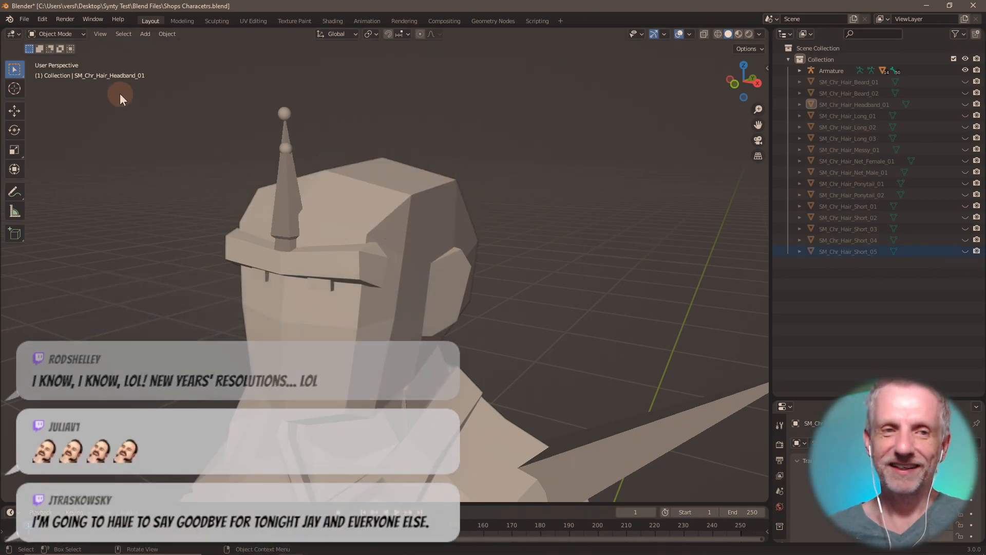
- Import the SM_Chr_Hair_Styled_01 FBX file into the scene
{"action": "left_click", "coordinate": [24, 19]}
{"action": "mouse_move", "coordinate": [51, 172]}
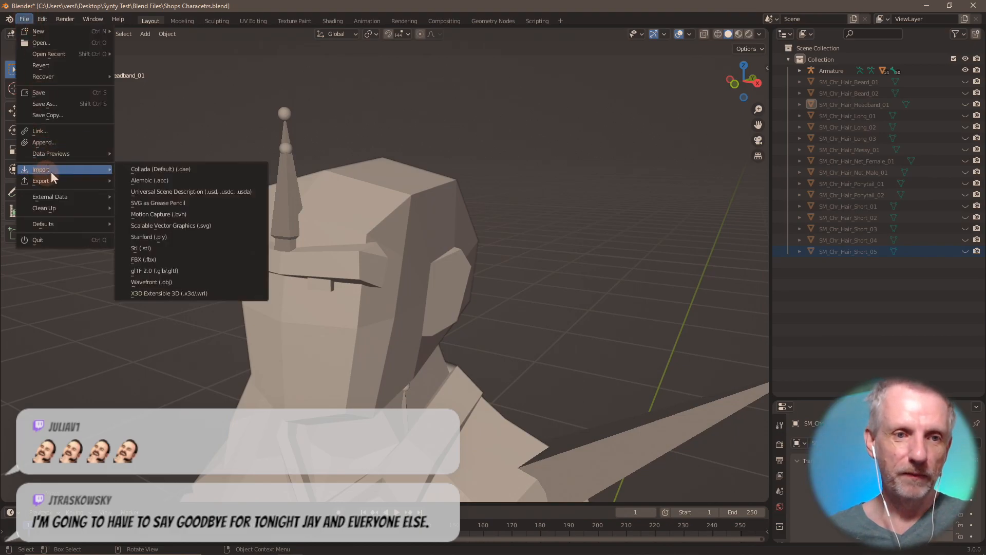
{"action": "left_click", "coordinate": [171, 260]}
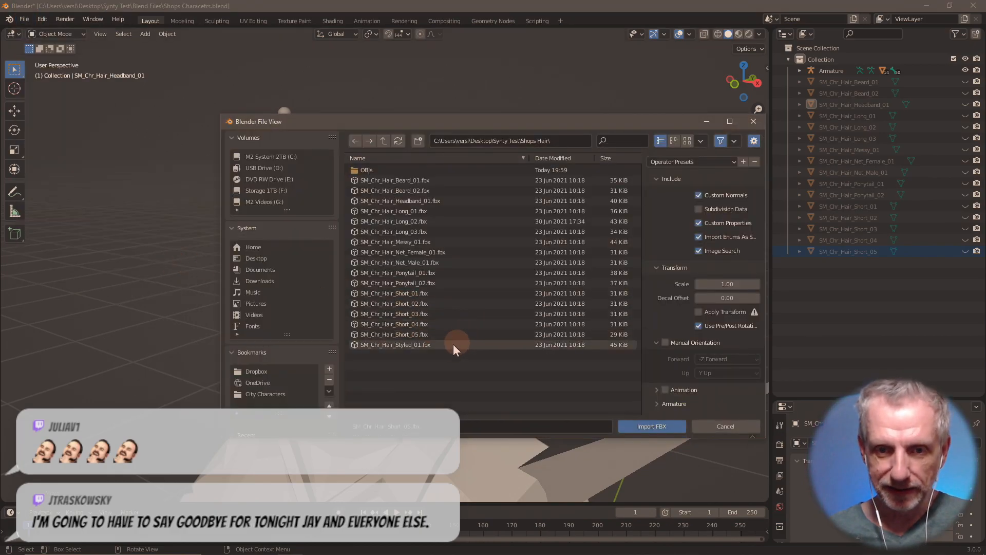
{"action": "left_click", "coordinate": [412, 343]}
{"action": "left_click", "coordinate": [658, 430]}
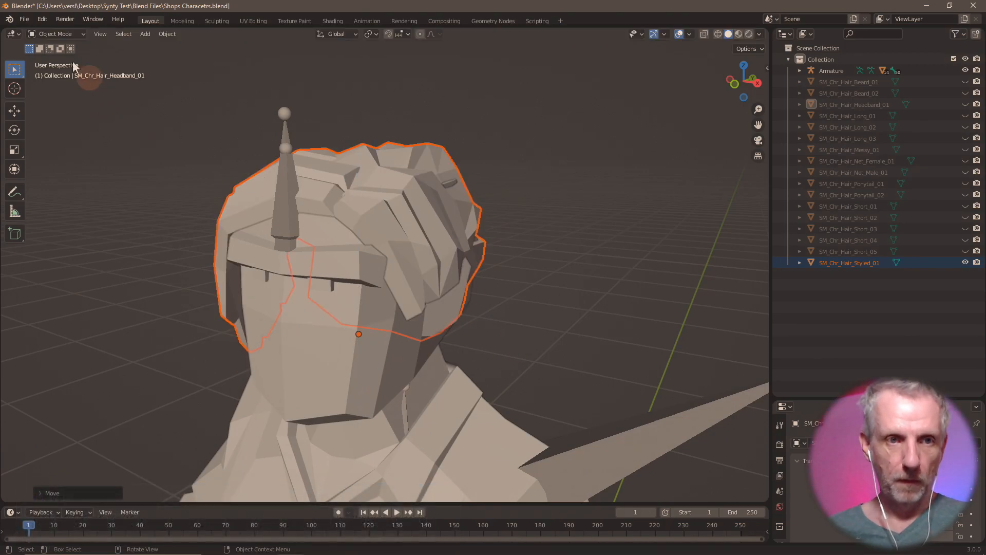
- Export the styled hair as Hair Styled 01.obj, save the blend file and close Blender
{"action": "left_click", "coordinate": [25, 19]}
{"action": "mouse_move", "coordinate": [77, 183]}
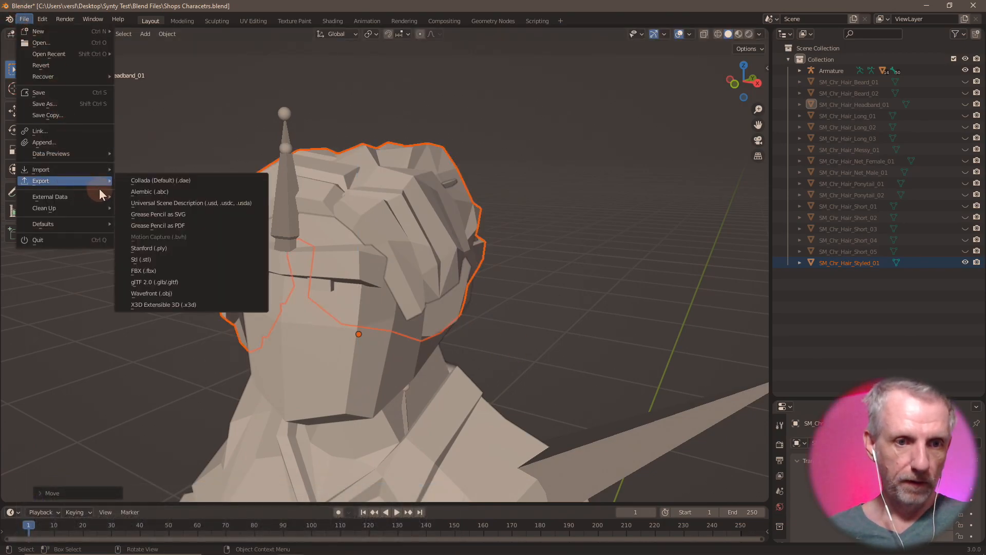
{"action": "left_click", "coordinate": [170, 294]}
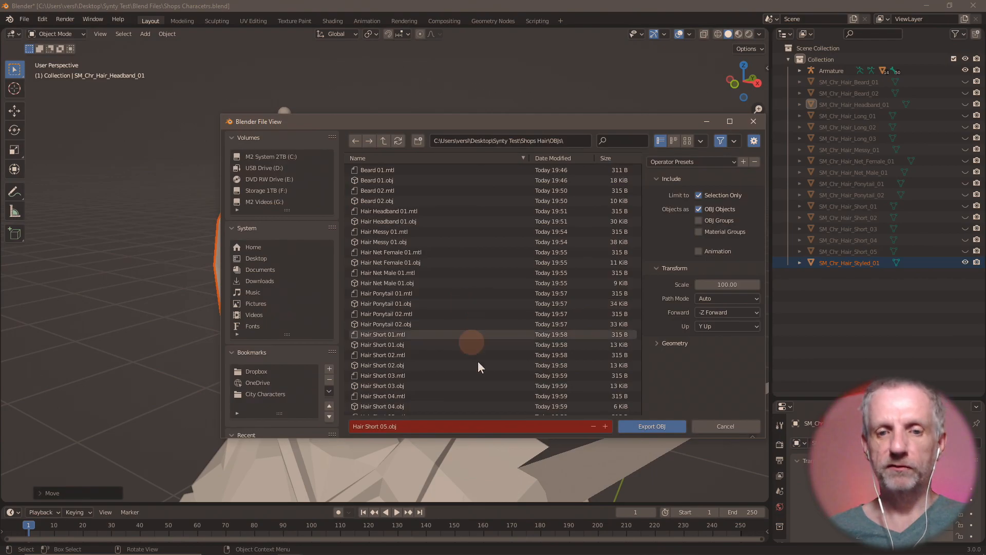
{"action": "left_click", "coordinate": [471, 424]}
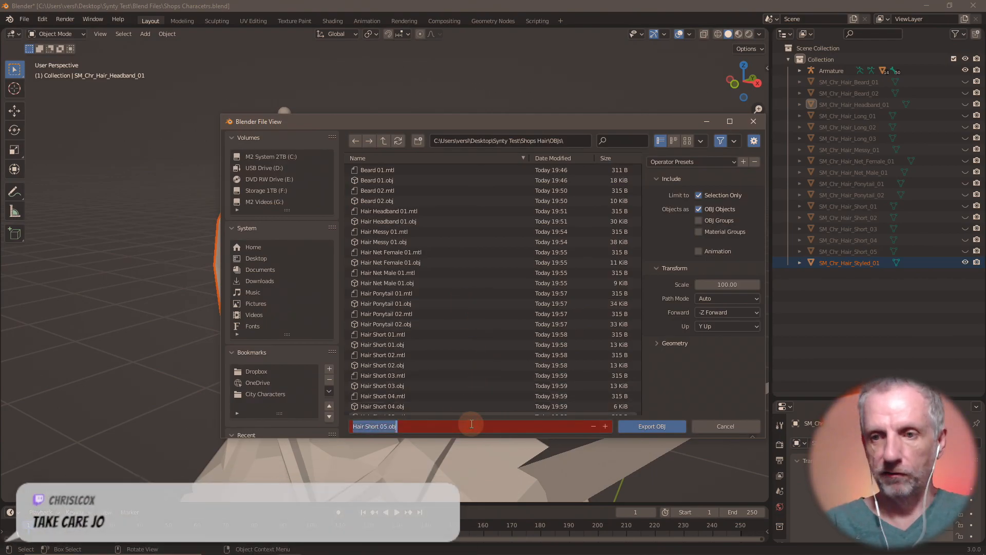
{"action": "type", "text": "Hair Styled"}
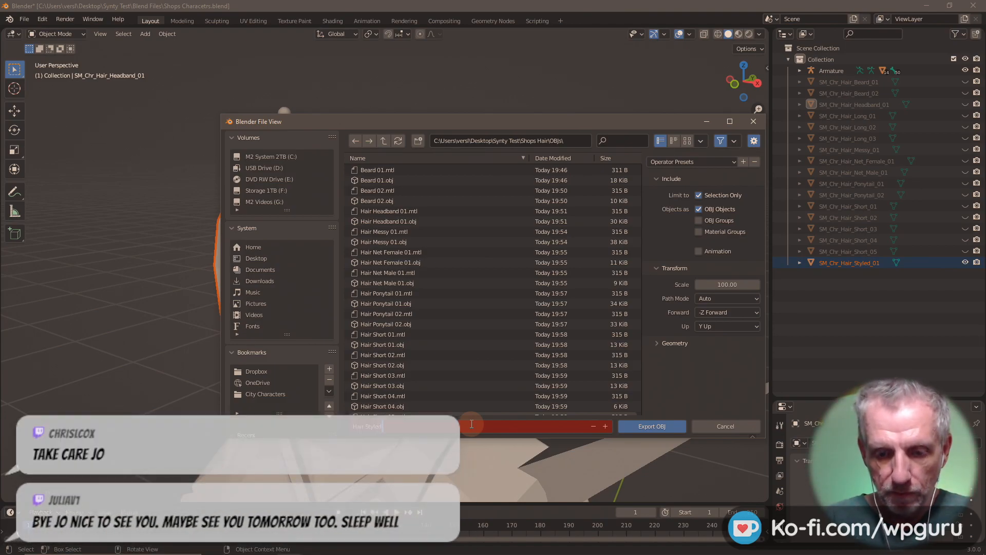
{"action": "key", "text": "Return"}
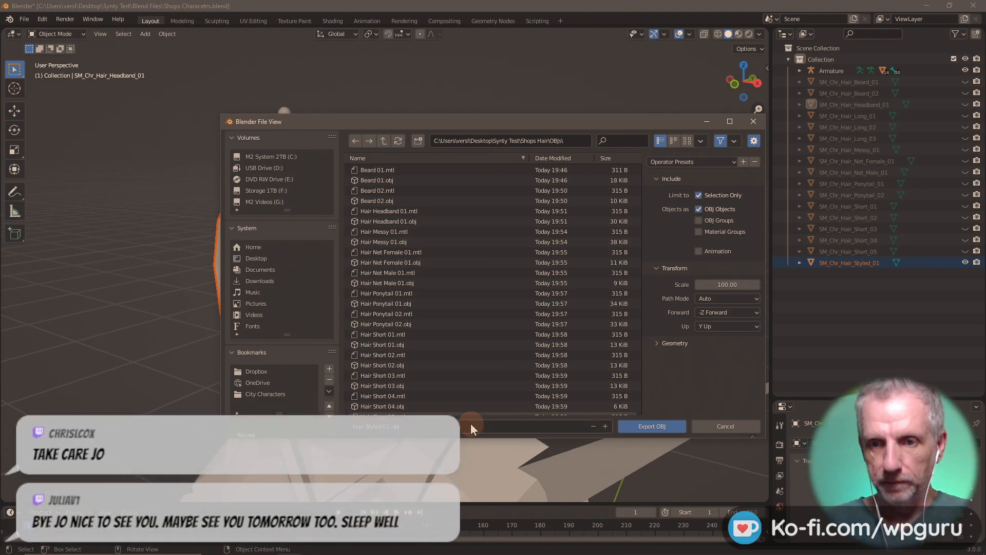
{"action": "left_click", "coordinate": [648, 431]}
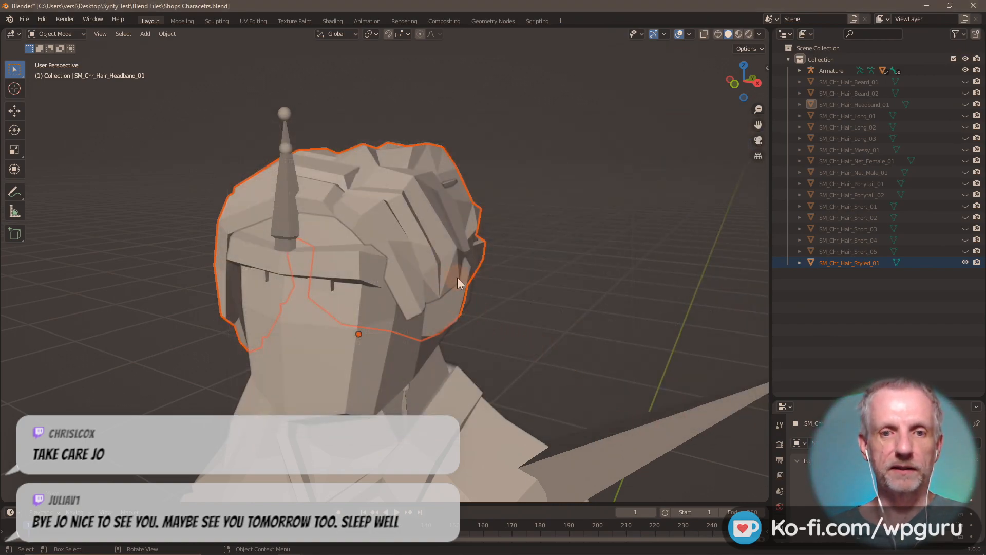
{"action": "key", "text": "ctrl+s"}
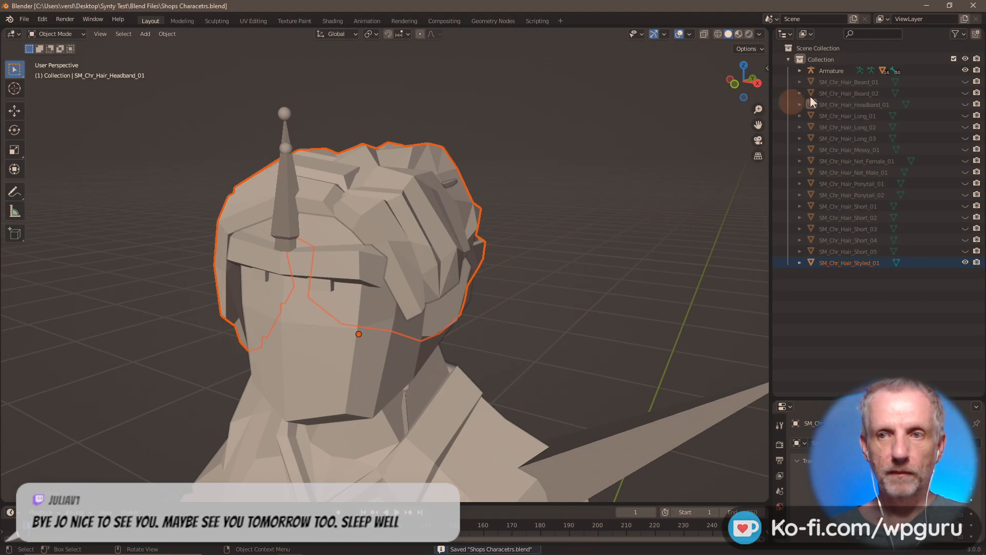
{"action": "left_click", "coordinate": [973, 6]}
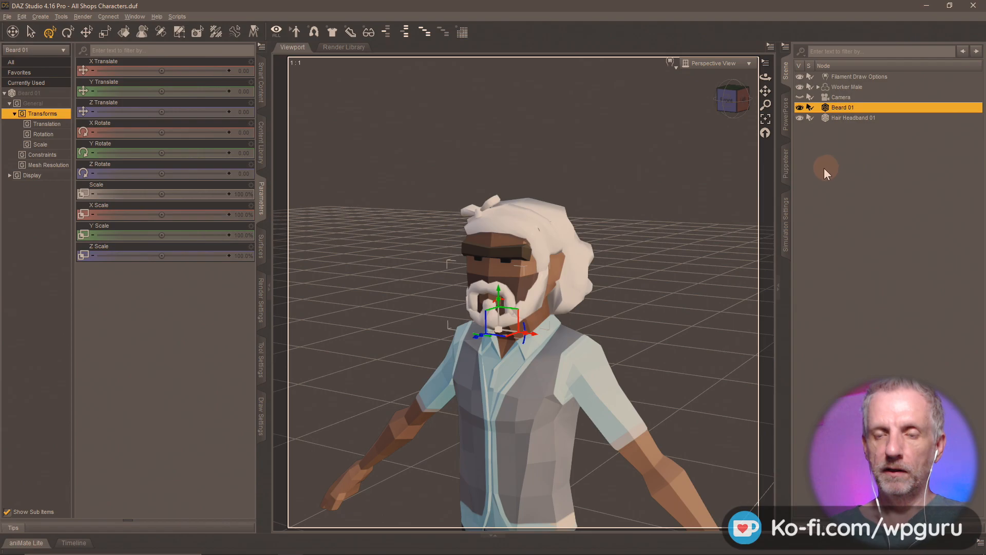
- Delete the Hair Headband 01 and Beard 01 props from the DAZ scene
{"action": "scroll", "coordinate": [612, 306], "scroll_direction": "up", "scroll_amount": 4}
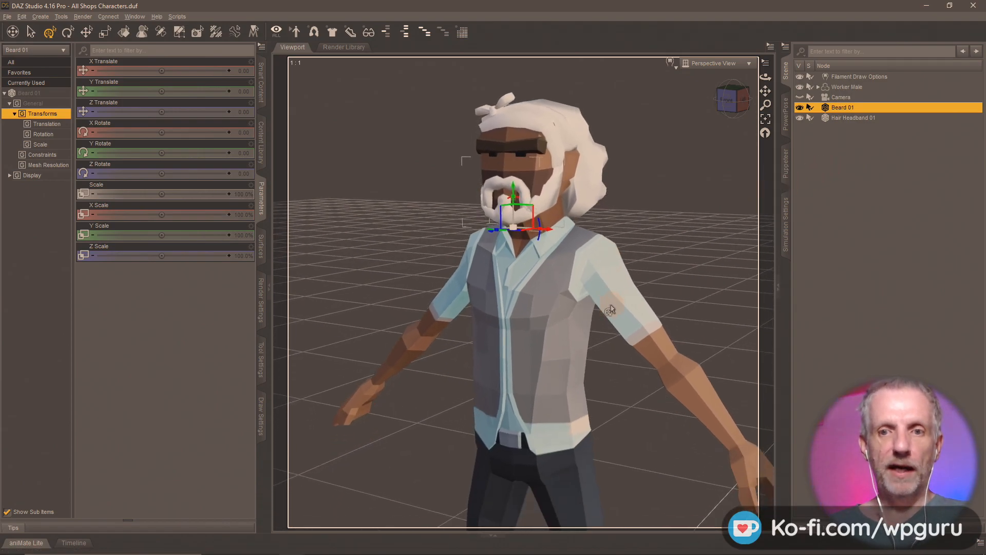
{"action": "left_click", "coordinate": [853, 117]}
{"action": "key", "text": "Delete"}
{"action": "left_click", "coordinate": [852, 106]}
{"action": "key", "text": "Delete"}
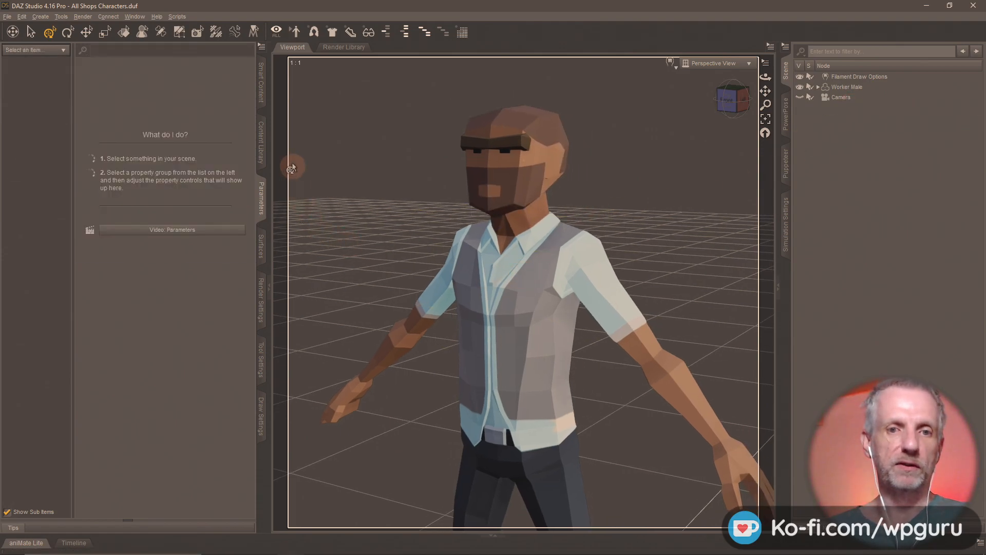
- Show the content library's Shops Materials, then switch to the Firefox OpenSea listing
{"action": "left_click", "coordinate": [261, 142]}
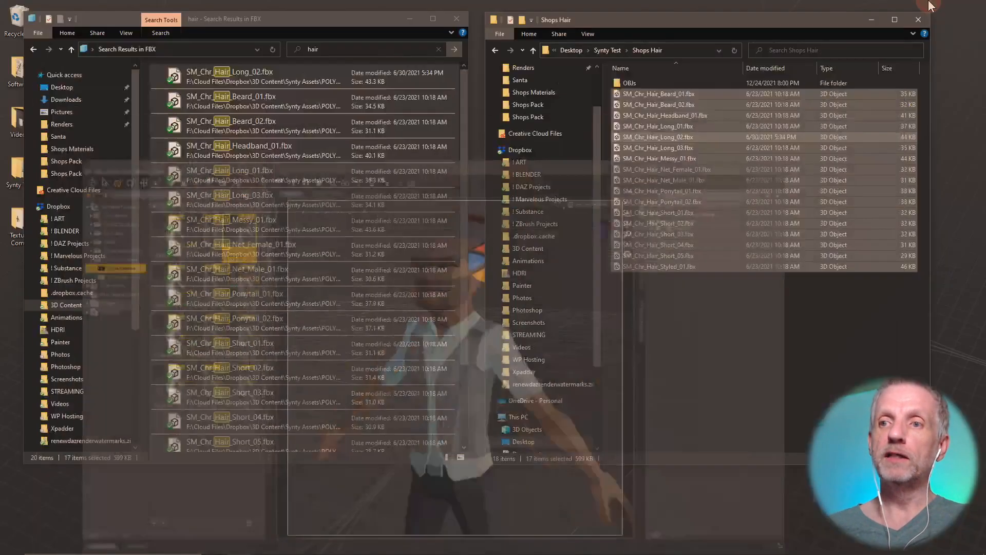
{"action": "key", "text": "alt+Tab"}
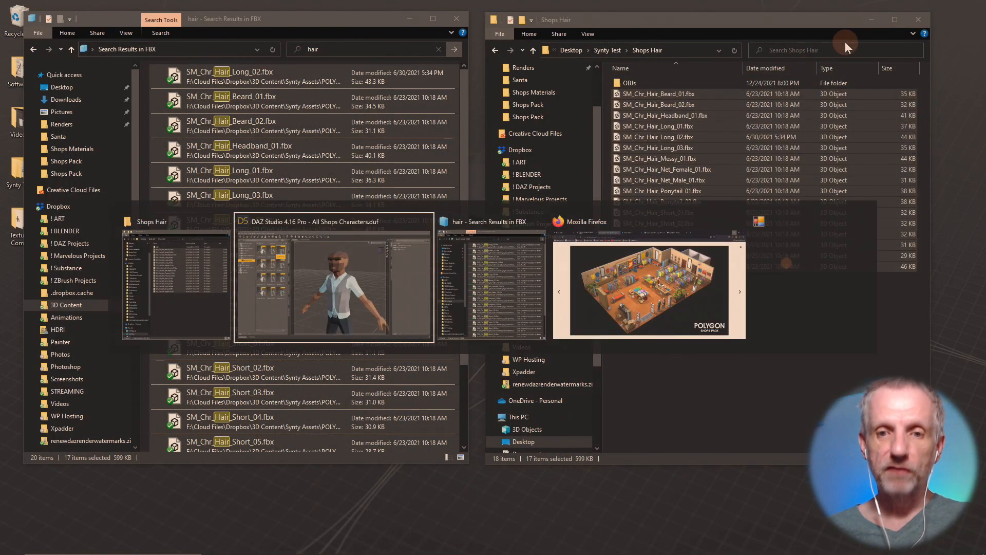
{"action": "key", "text": "alt+Tab"}
{"action": "left_click", "coordinate": [516, 11]}
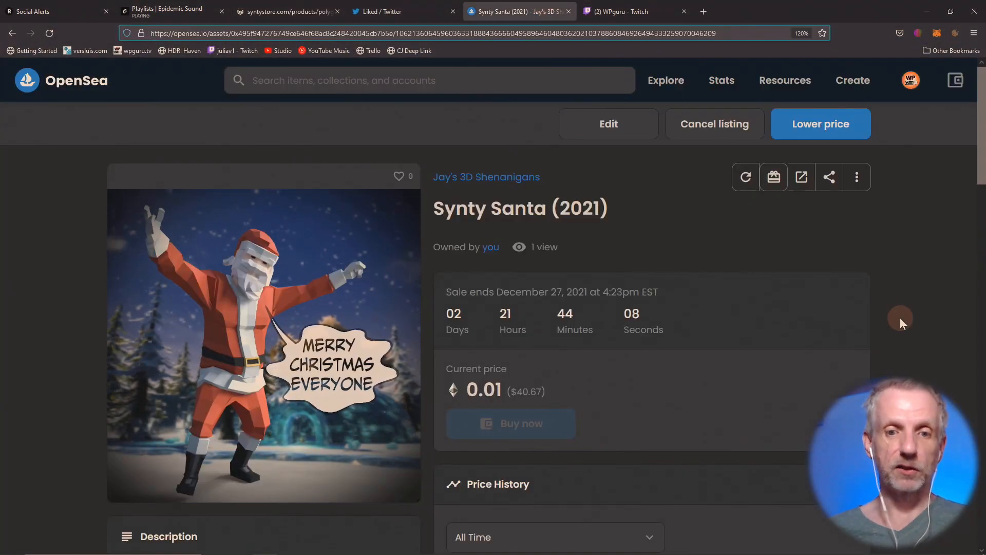
- Enlarge the Synty Santa (2021) listing page and select its web address
{"action": "scroll", "coordinate": [900, 317], "scroll_direction": "up", "scroll_amount": 1, "text": "ctrl"}
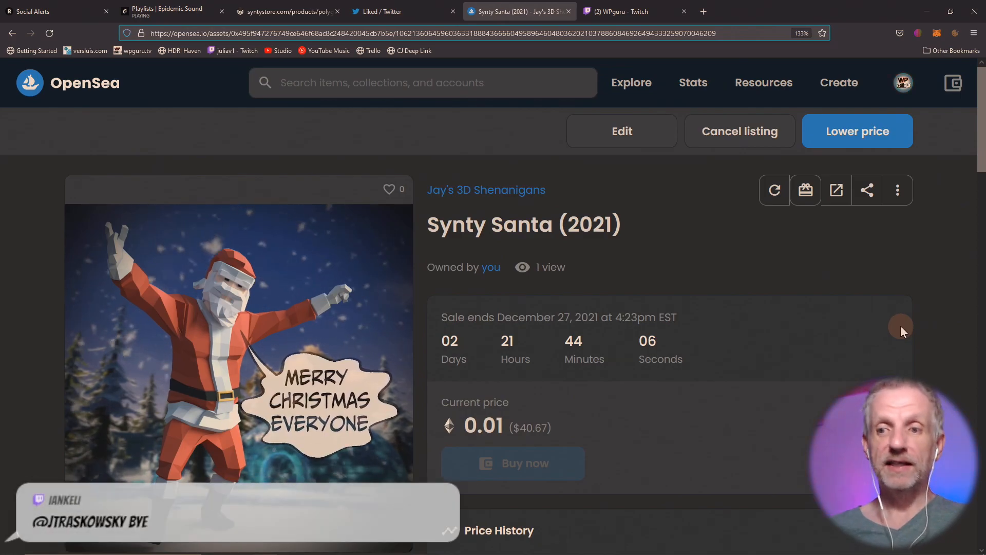
{"action": "scroll", "coordinate": [900, 325], "scroll_direction": "down", "scroll_amount": 3}
{"action": "scroll", "coordinate": [901, 325], "scroll_direction": "up", "scroll_amount": 3}
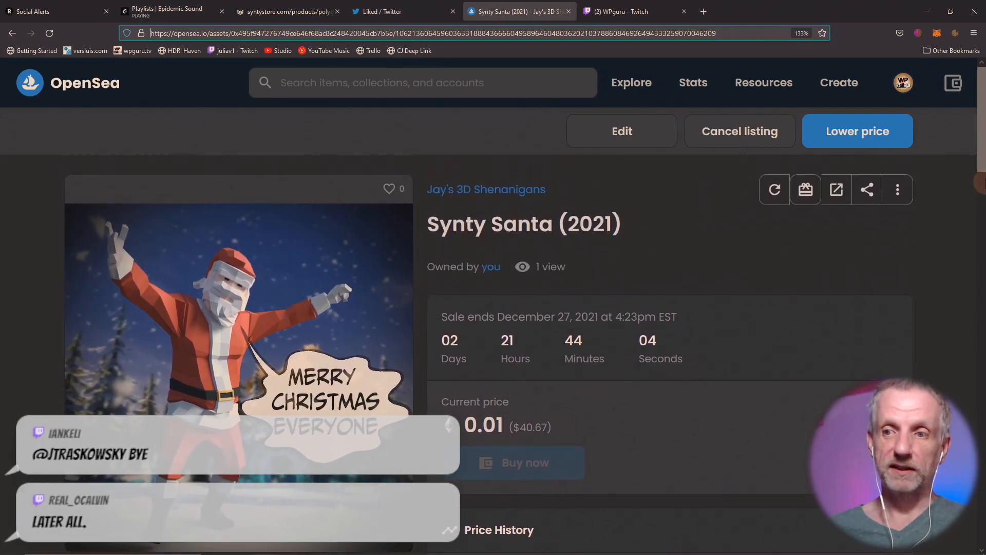
{"action": "scroll", "coordinate": [982, 164], "scroll_direction": "down", "scroll_amount": 1}
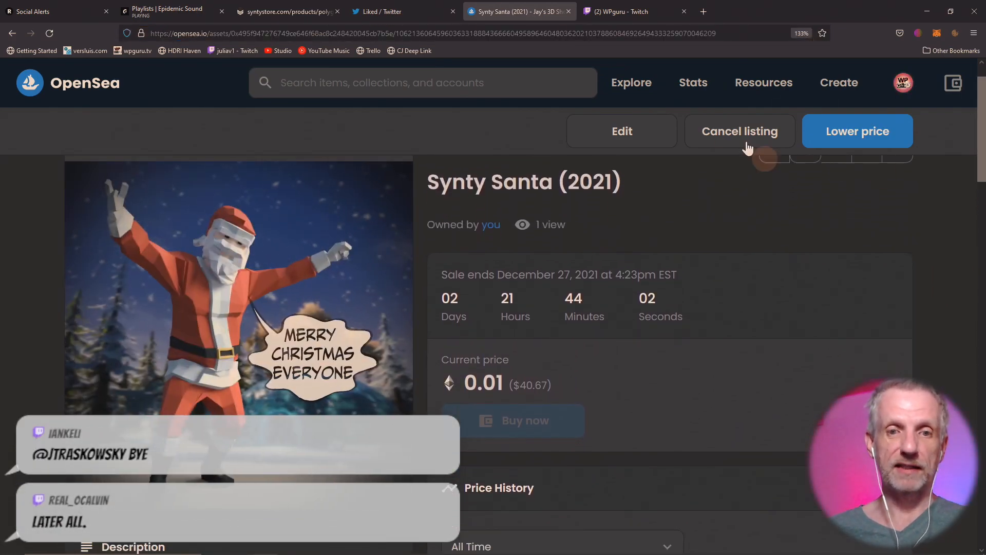
{"action": "left_click", "coordinate": [496, 33]}
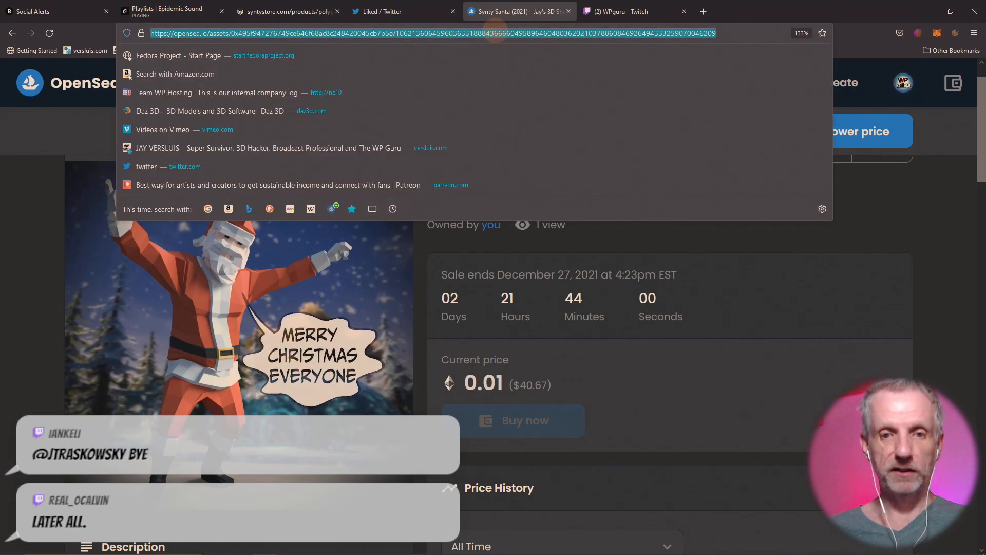
{"action": "left_click", "coordinate": [905, 203]}
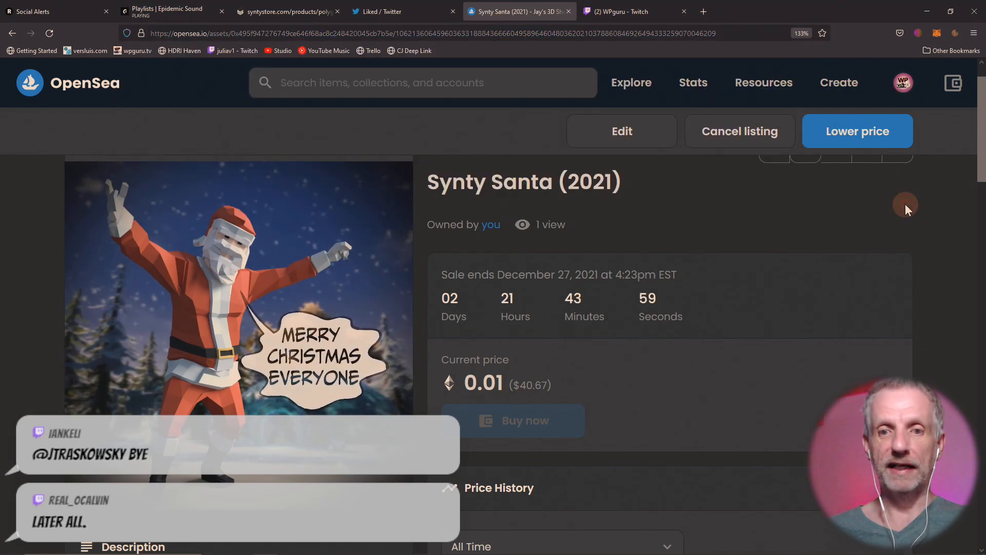
- Check the WPguru Twitch channel, then show the Synty Santa listing full screen
{"action": "left_click", "coordinate": [628, 11]}
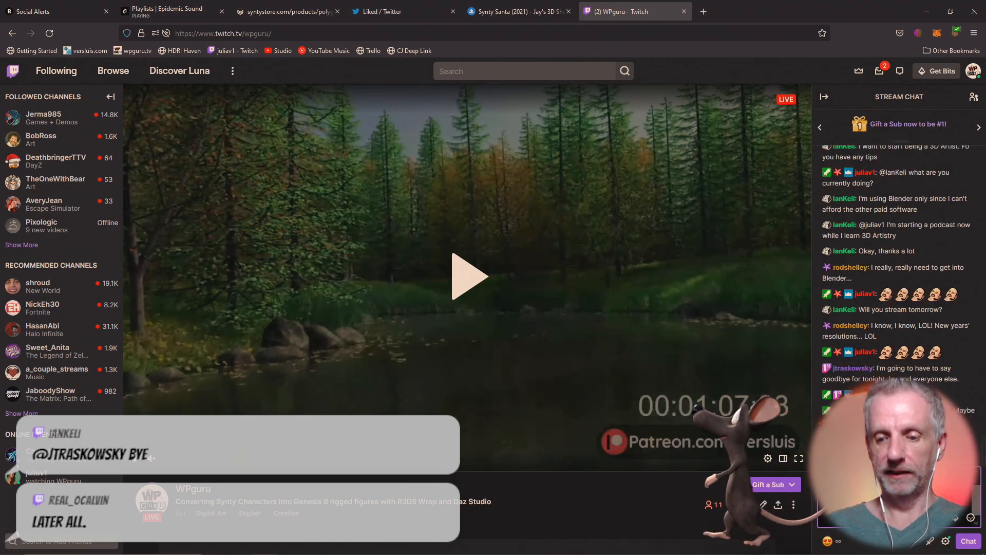
{"action": "left_click", "coordinate": [516, 11]}
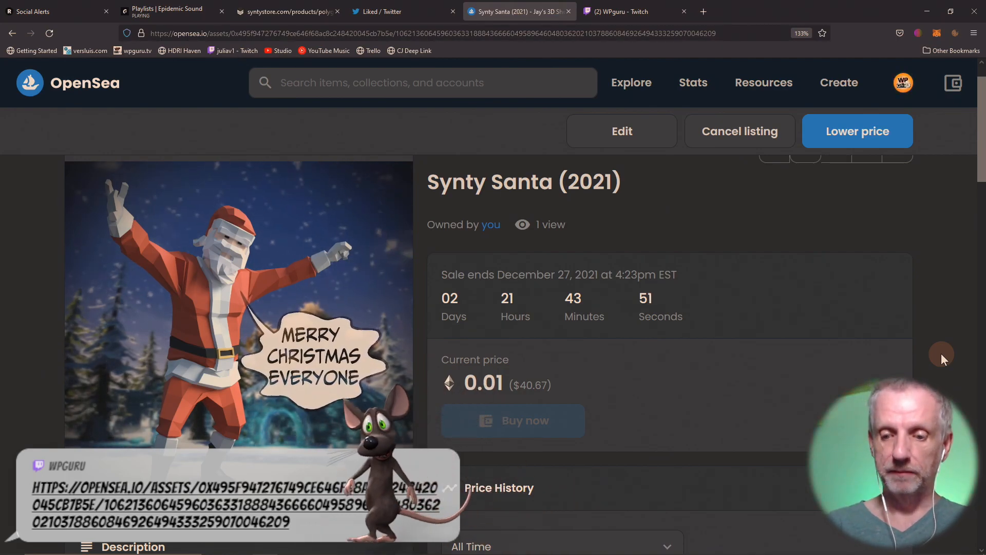
{"action": "key", "text": "F11"}
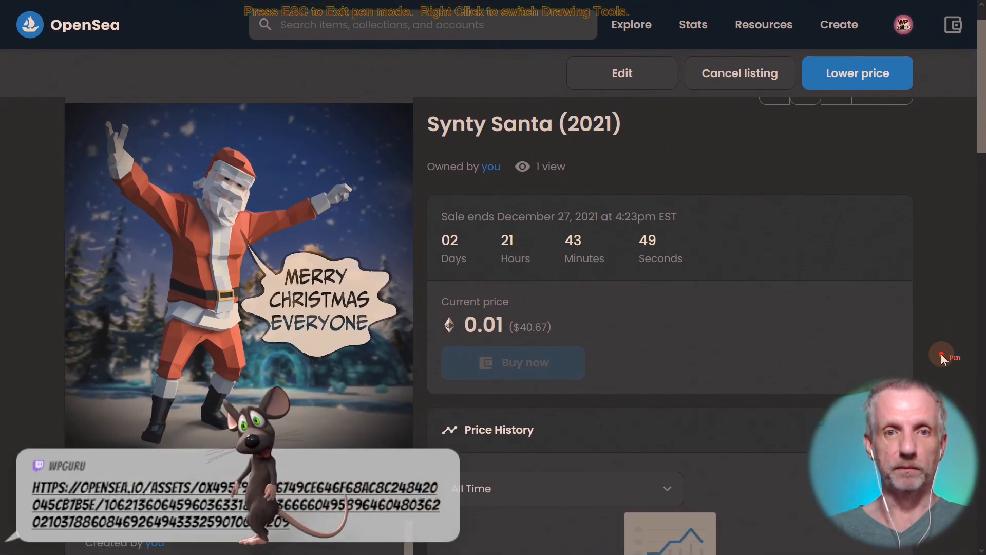